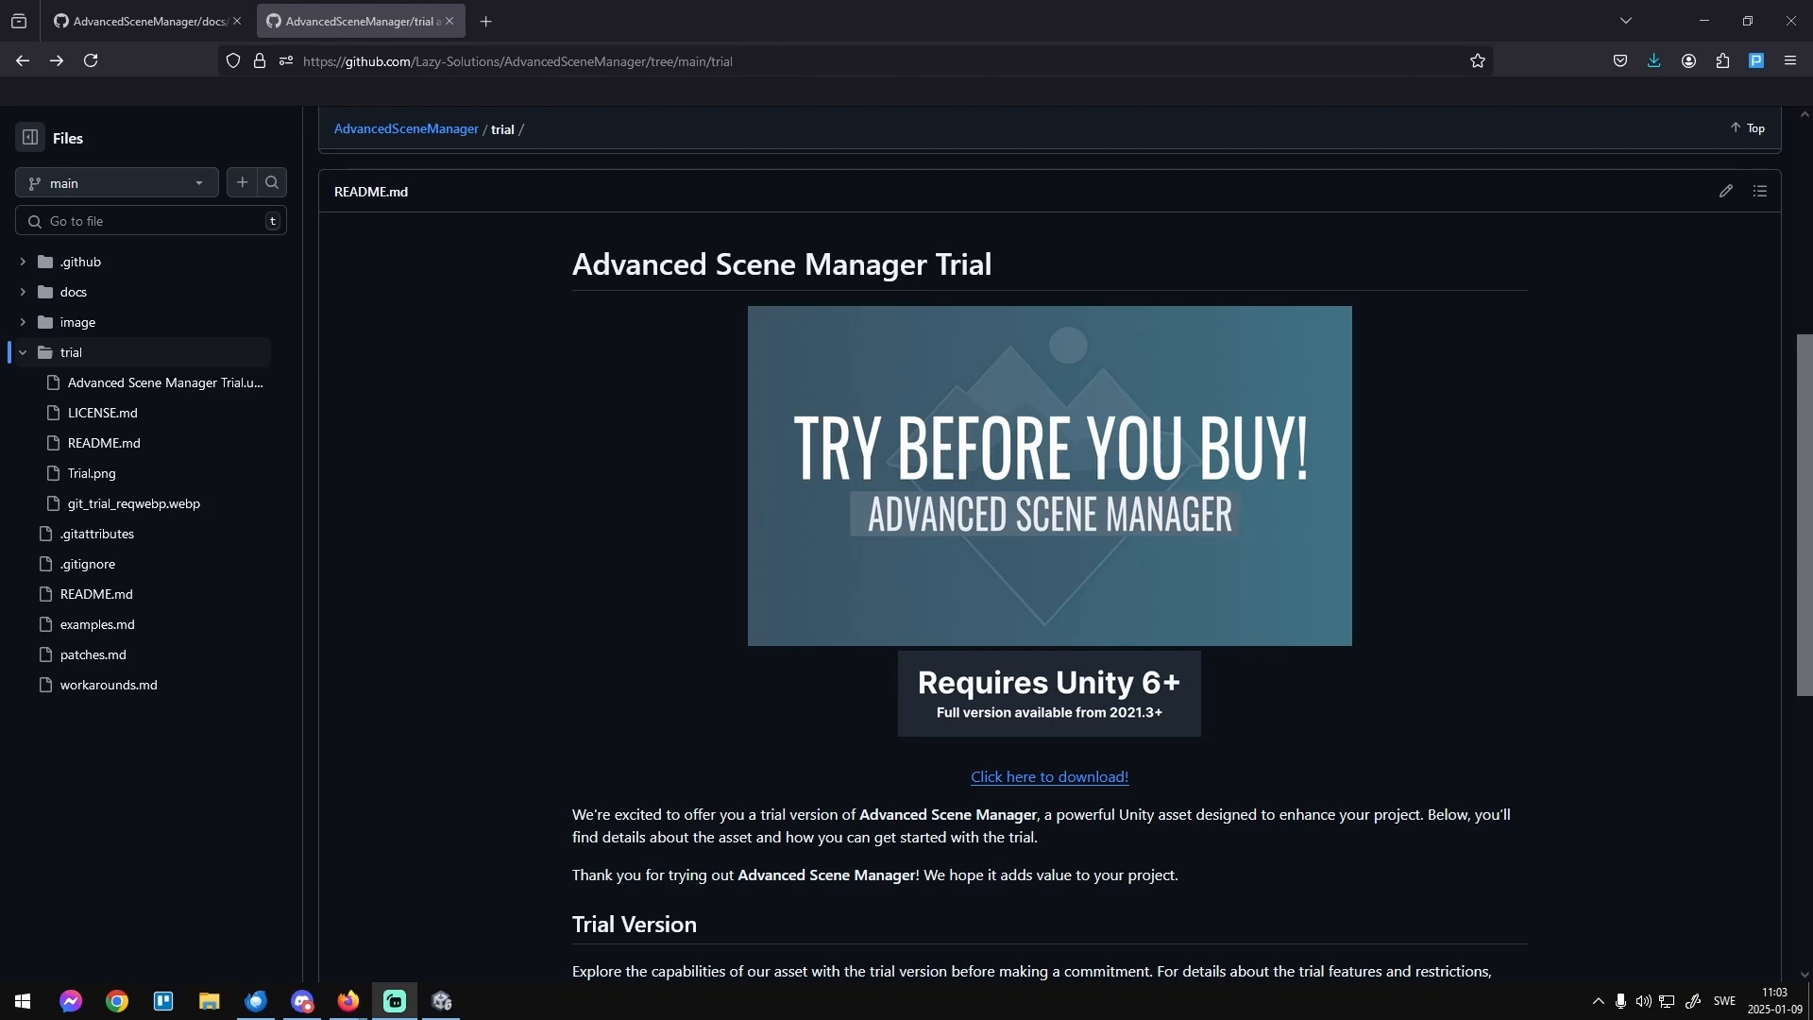
Open the Advanced Scene Manager trial package's download page from the trial README.
click(672, 498)
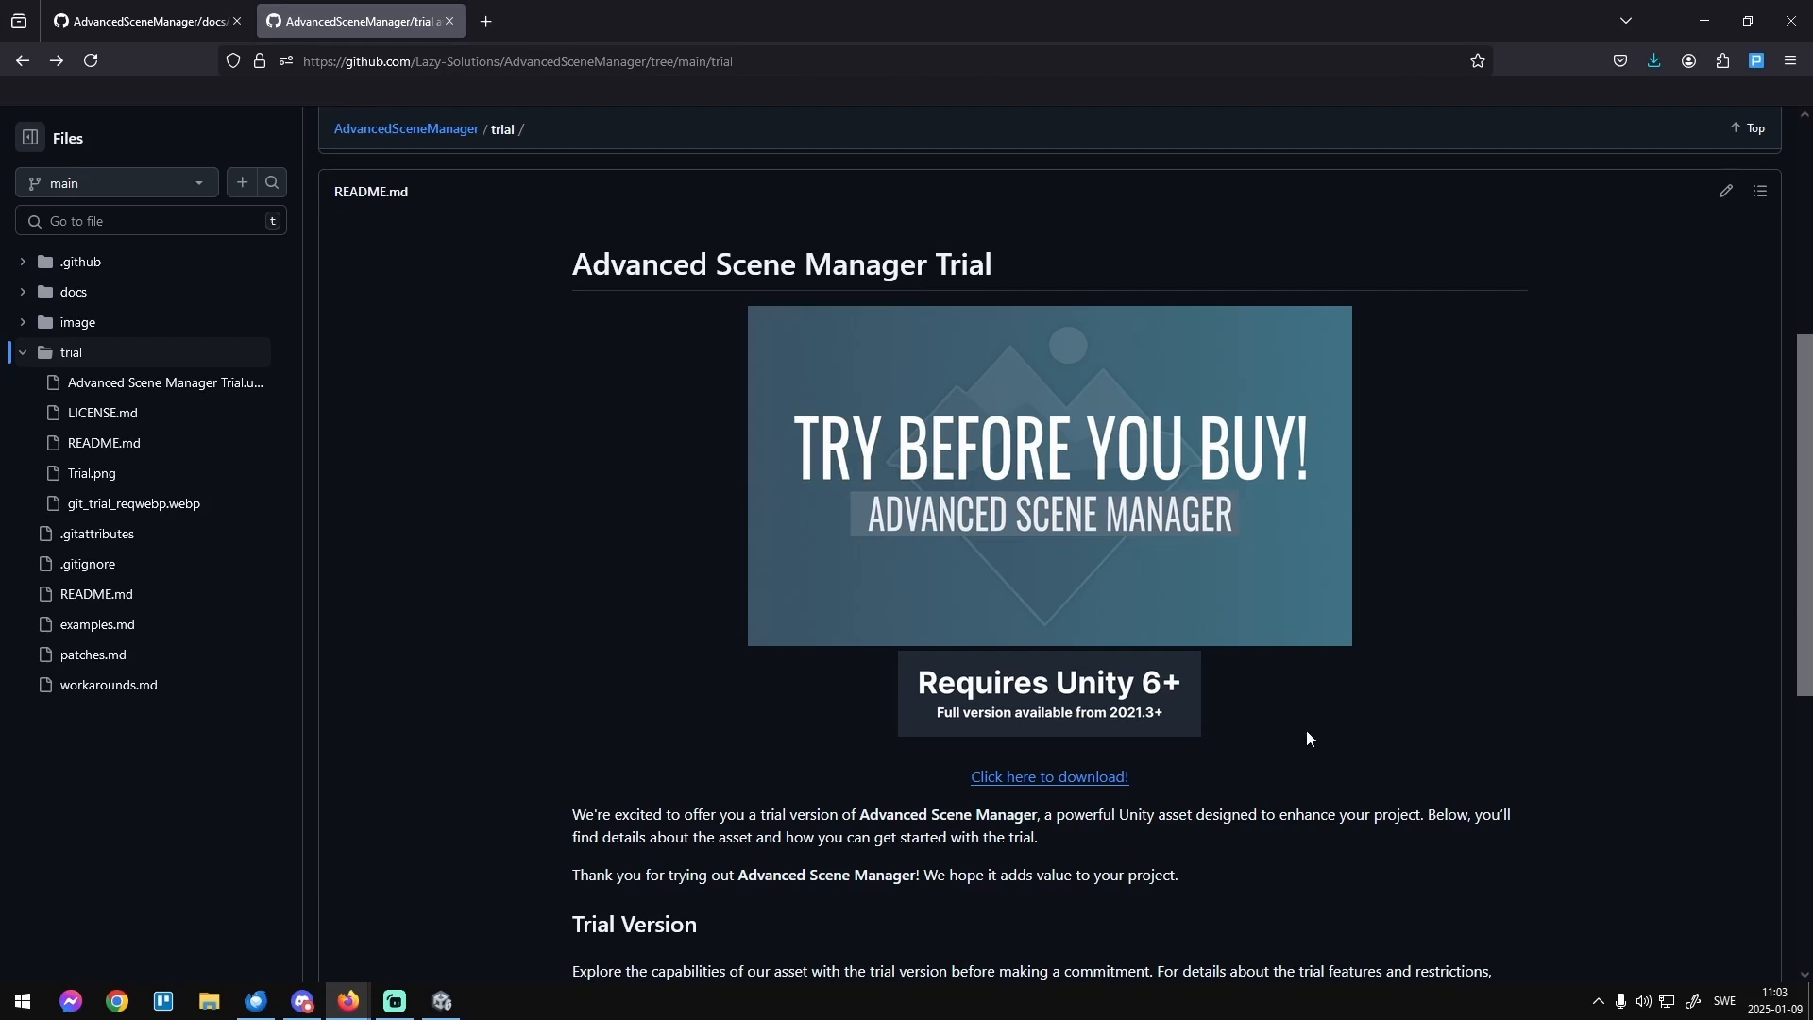
scroll(1312, 726, down, 1)
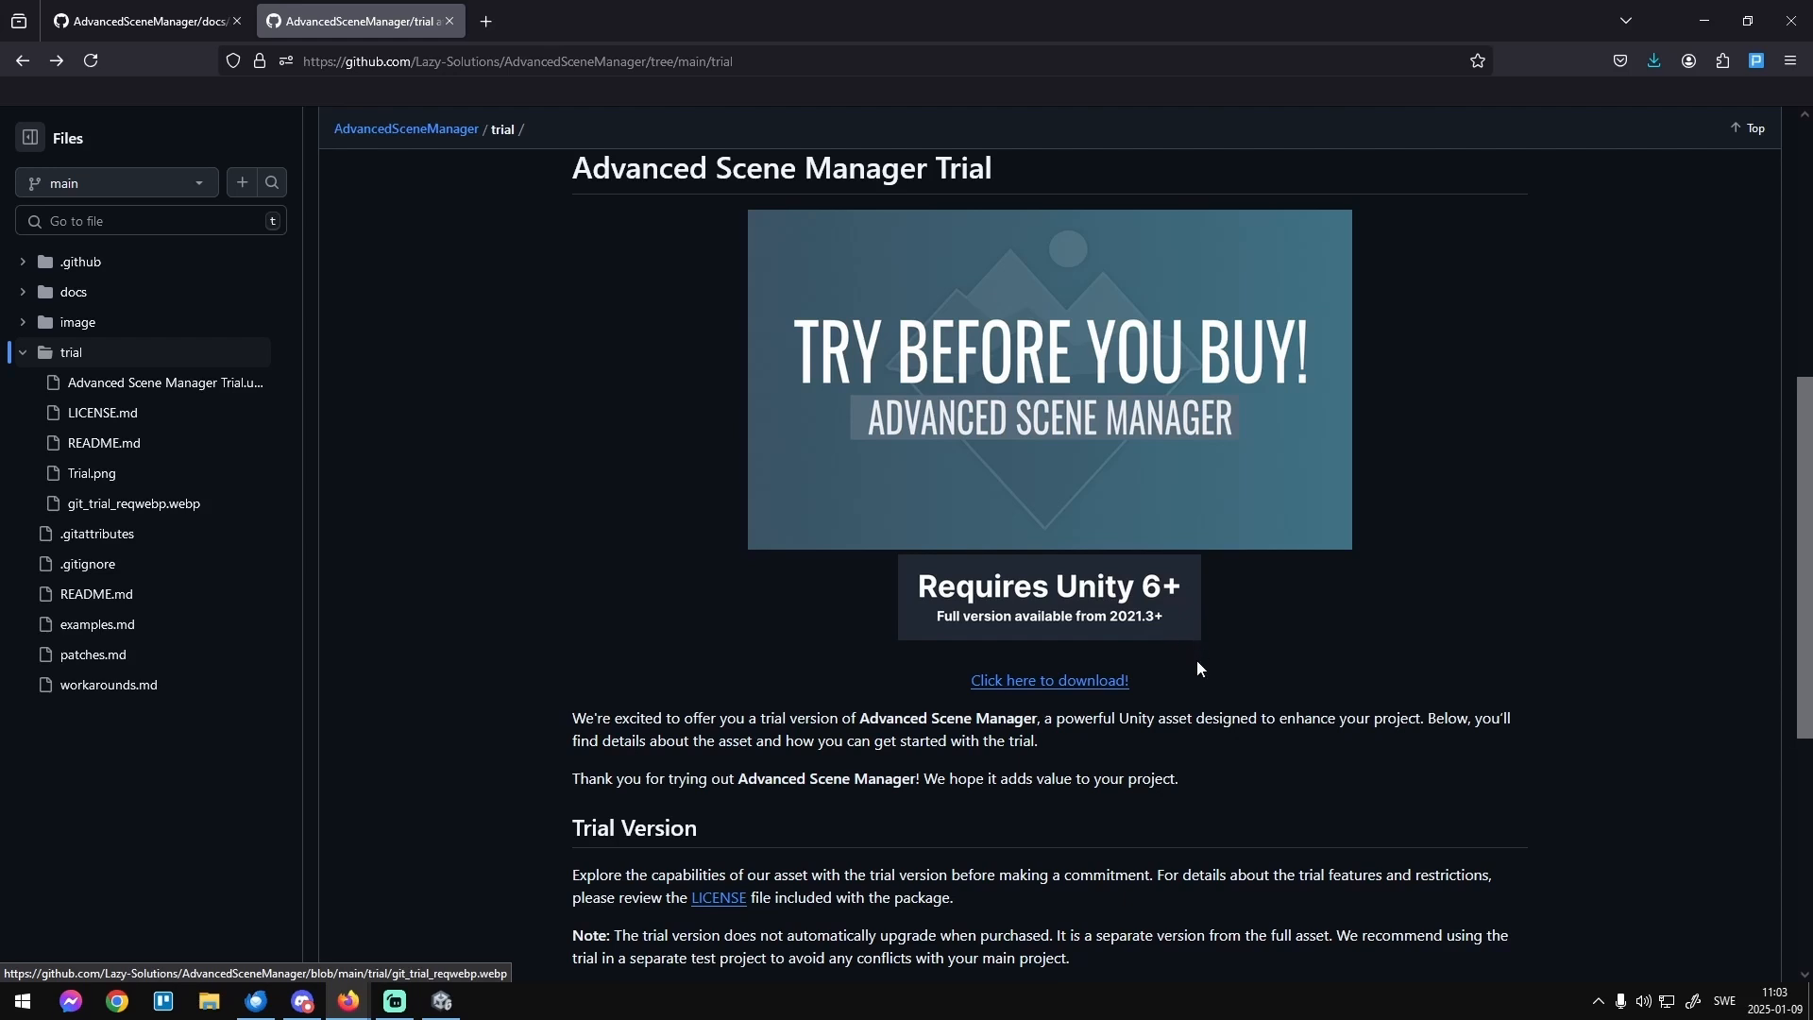
click(1089, 681)
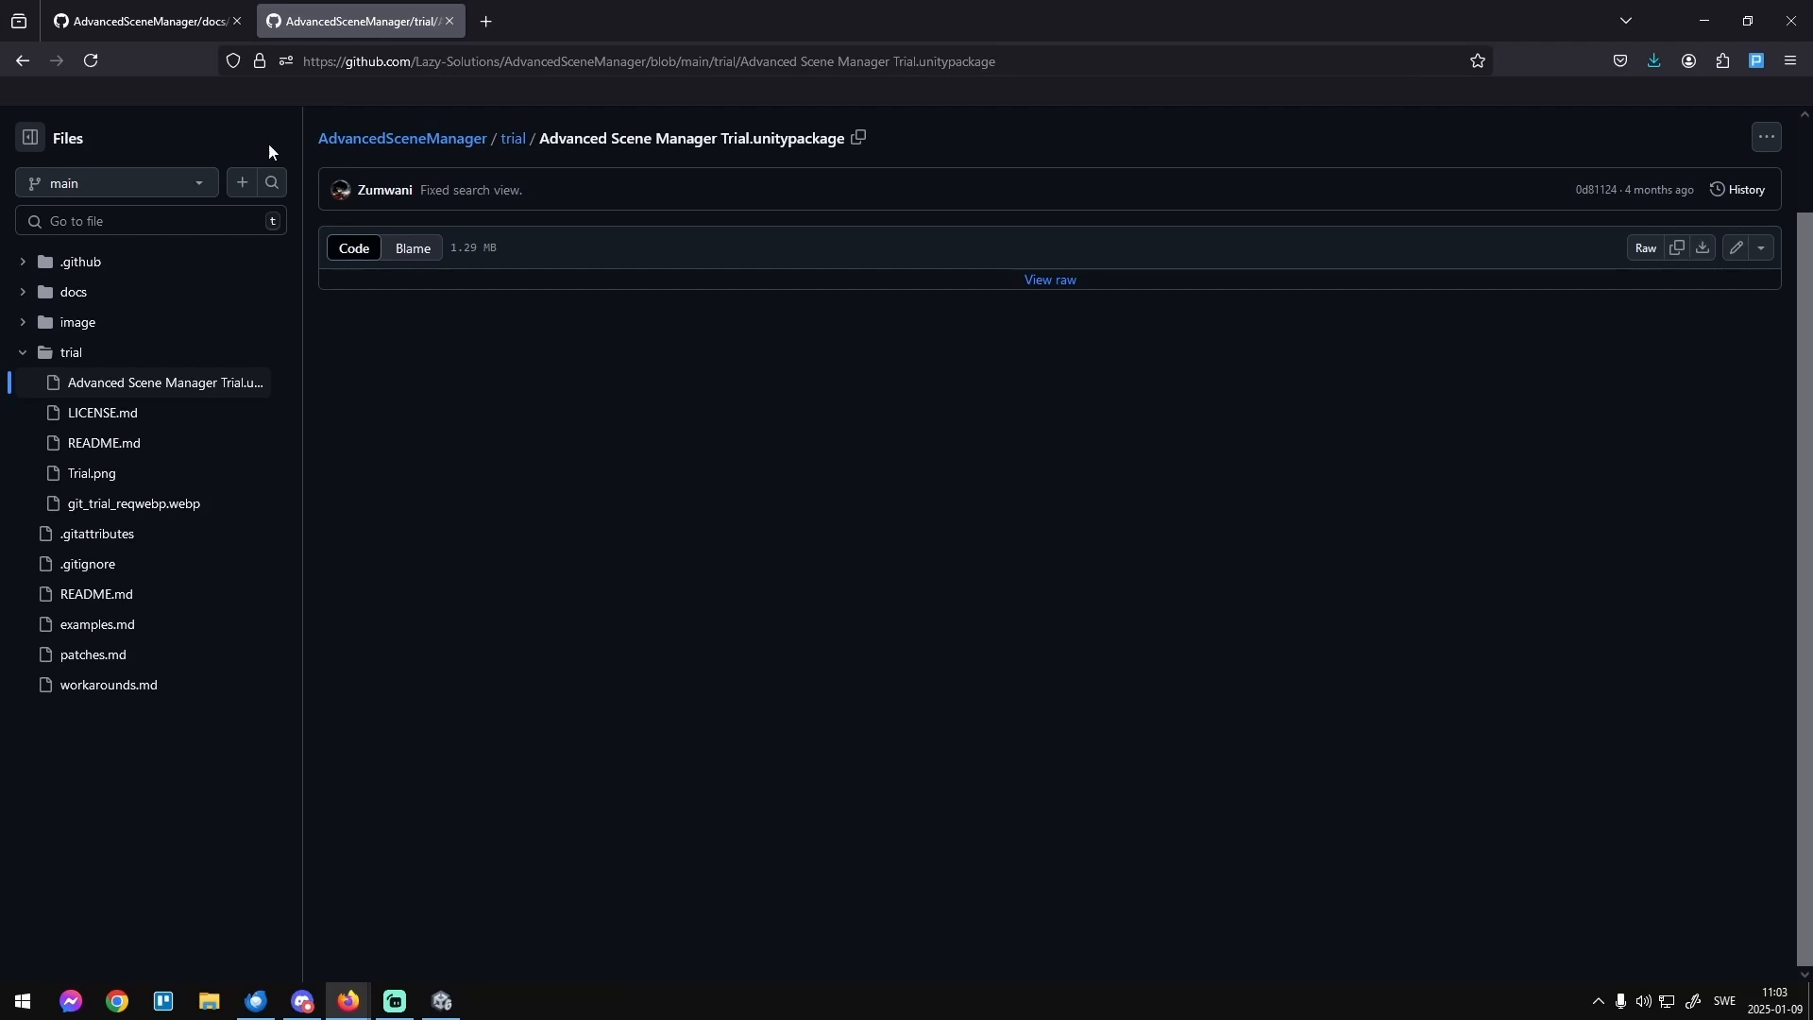
Look through the documentation guides list and the Quick start guide in the repository's docs.
click(155, 25)
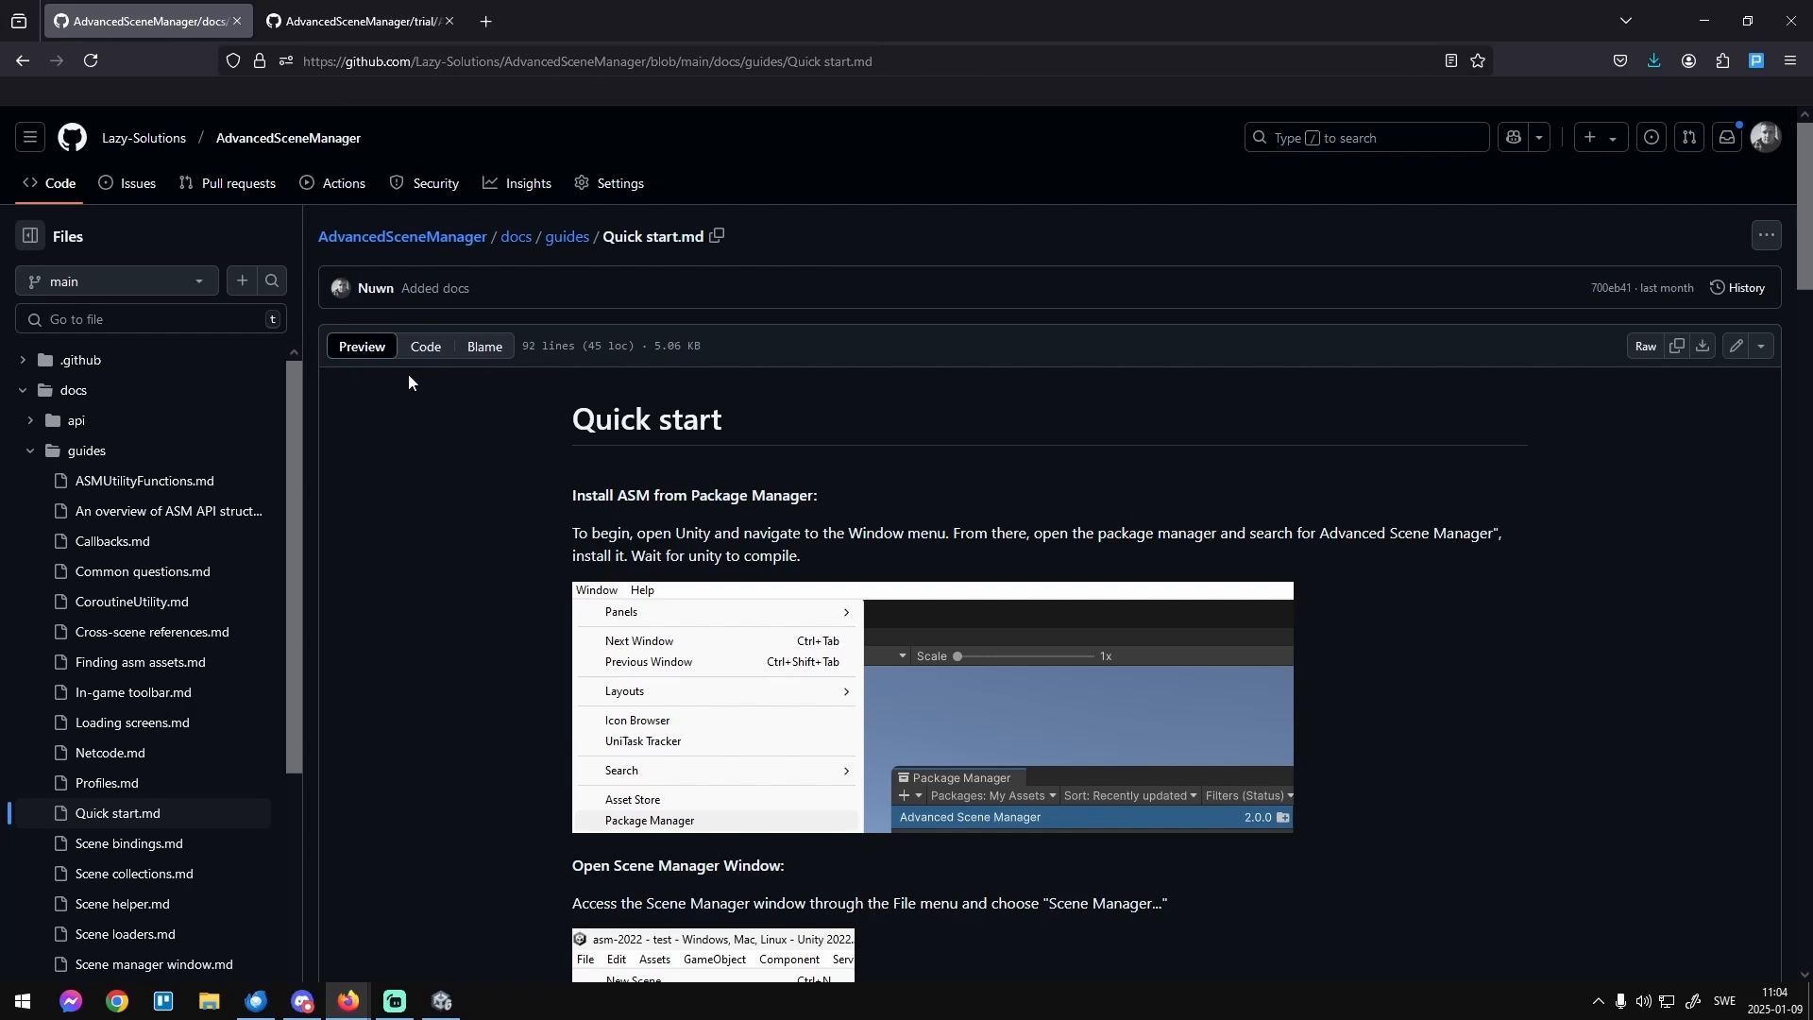
scroll(142, 543, down, 5)
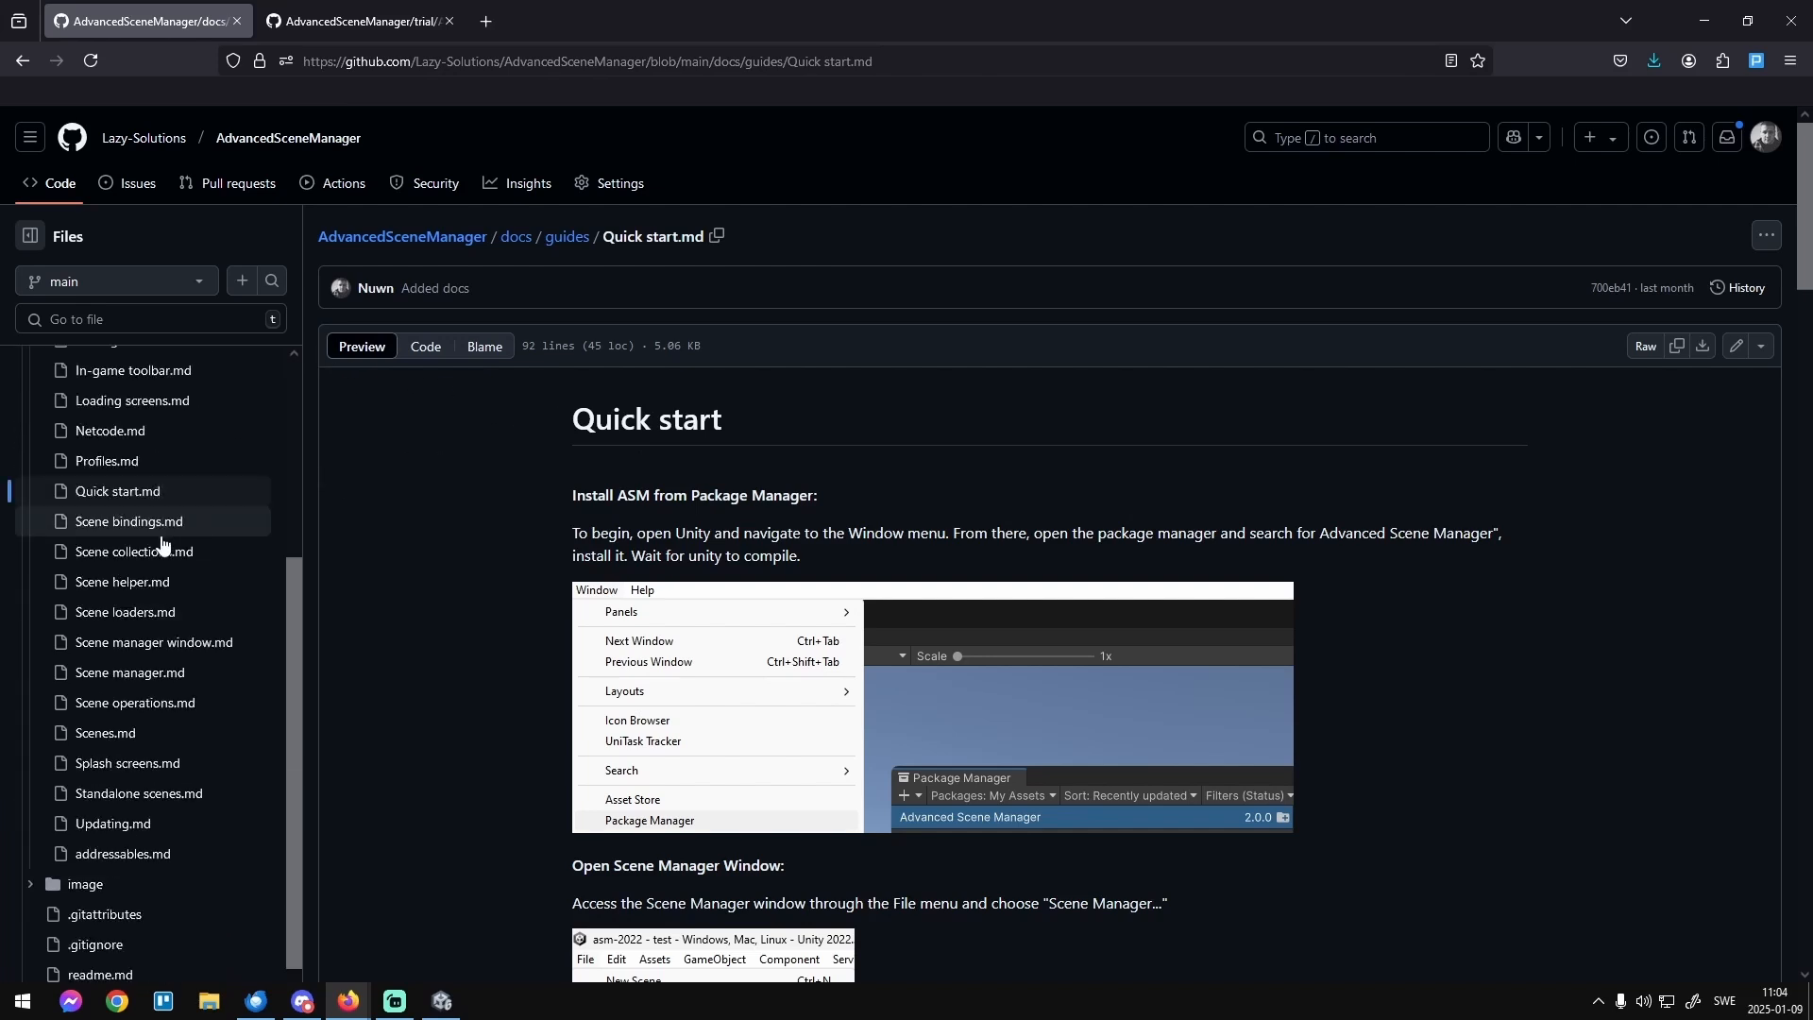
scroll(141, 567, up, 5)
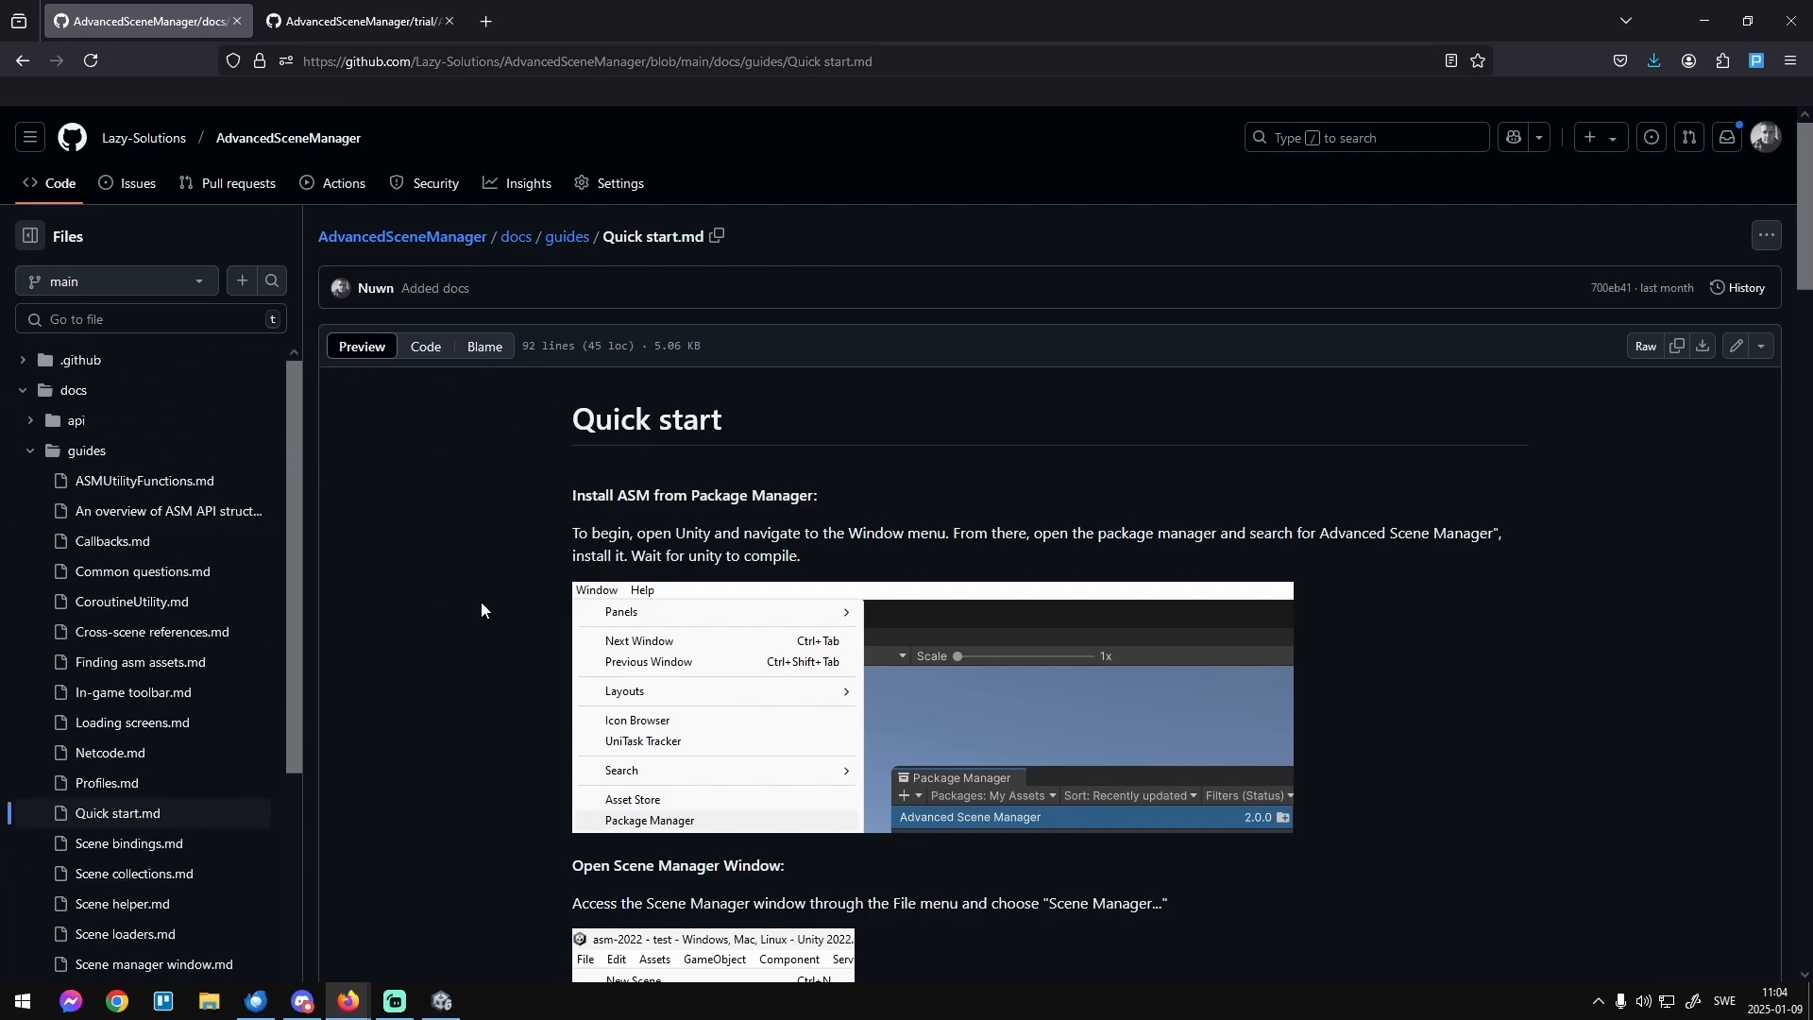
scroll(538, 604, down, 15)
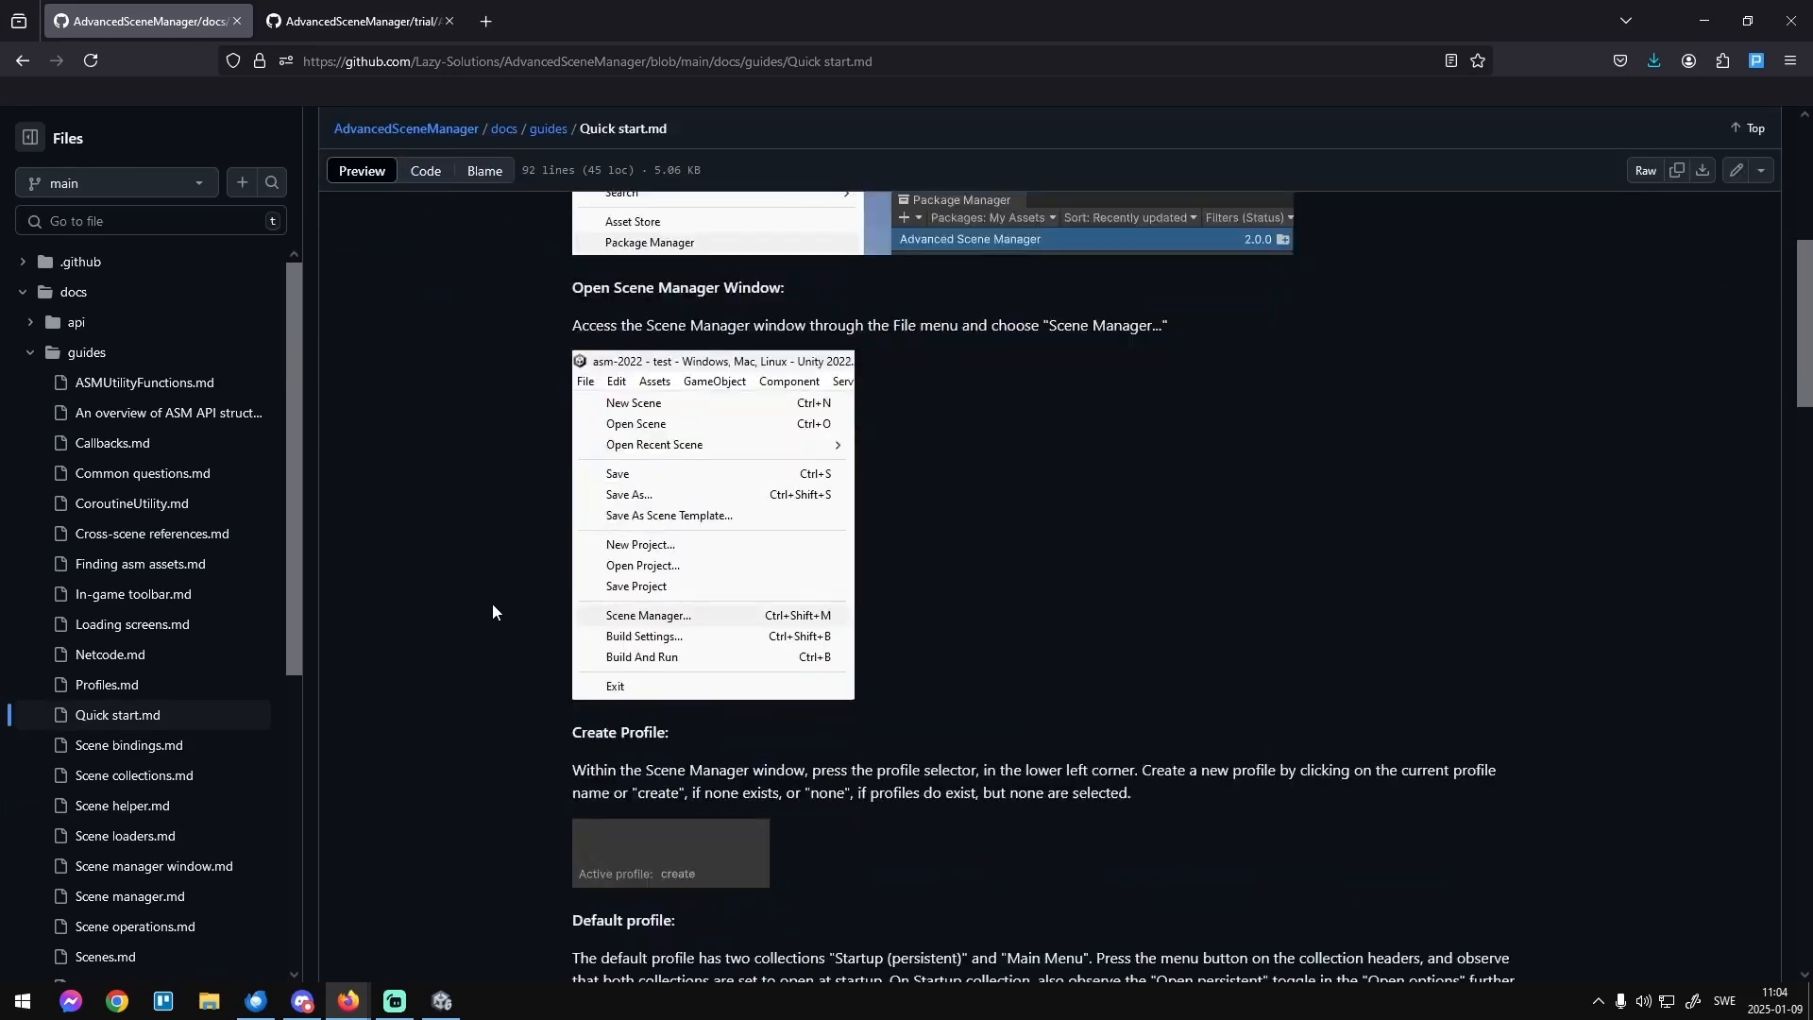
scroll(493, 603, down, 7)
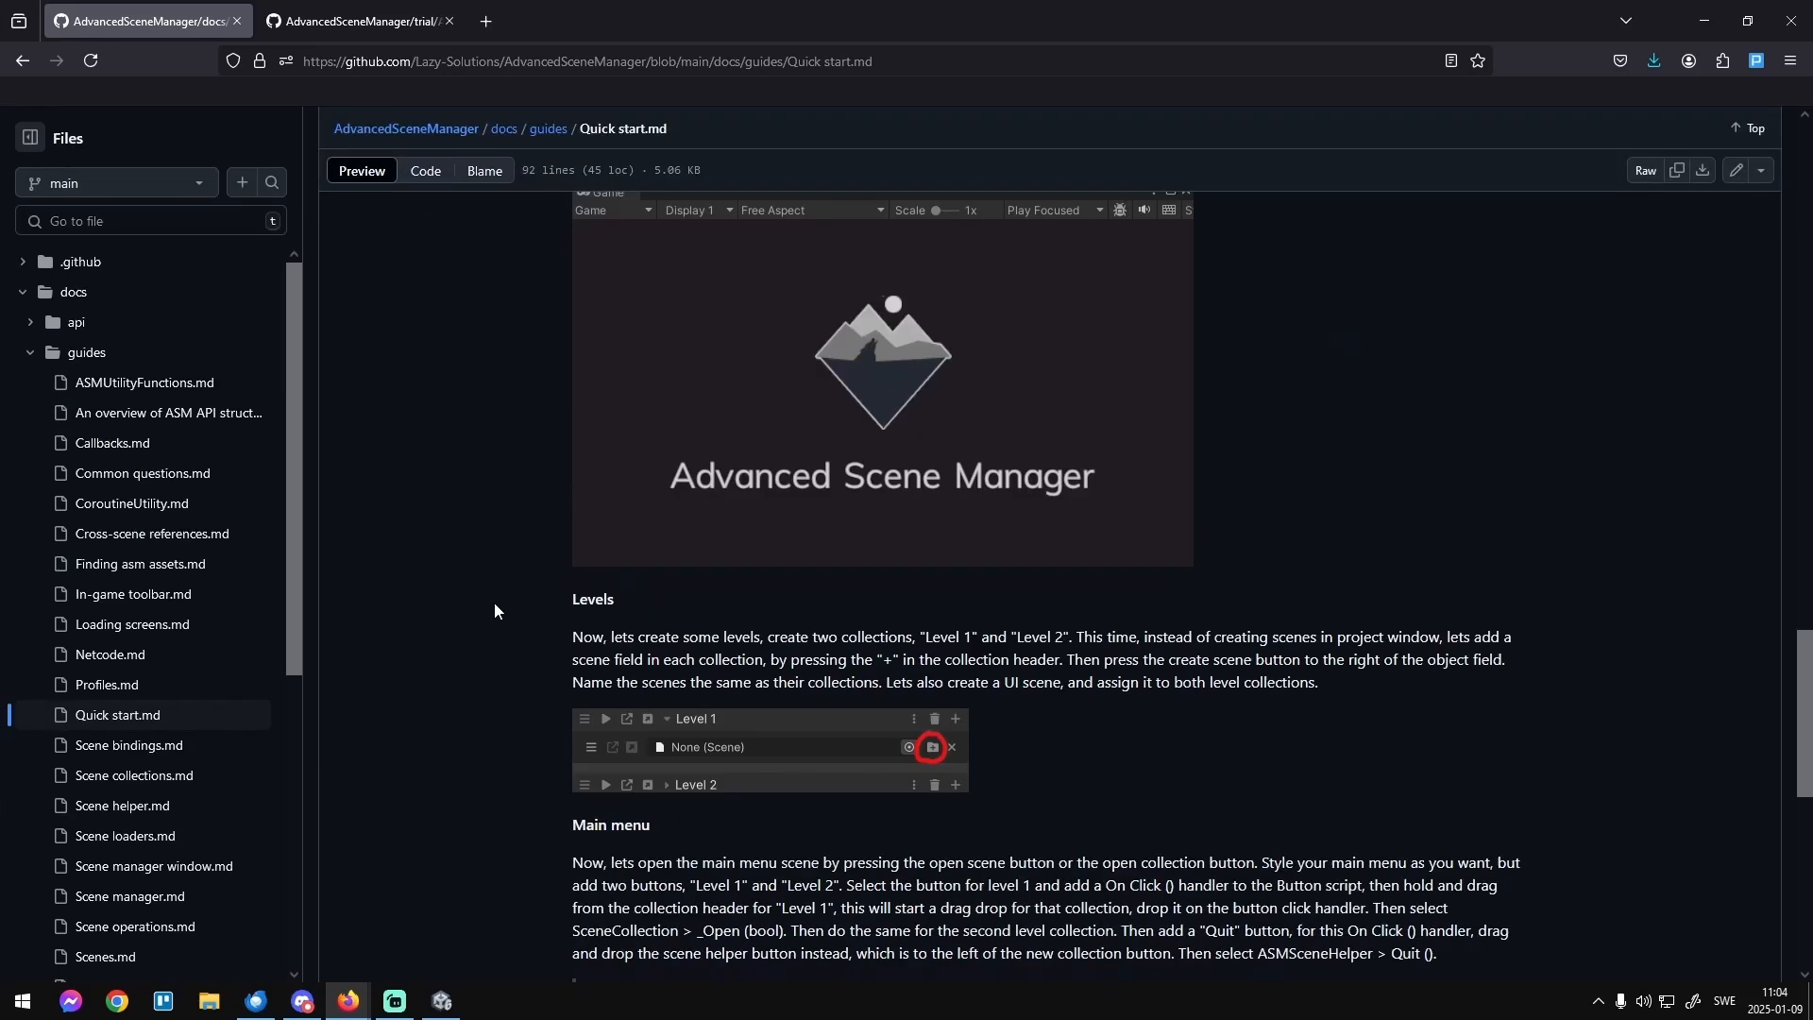
scroll(500, 601, up, 2)
scroll(501, 595, up, 8)
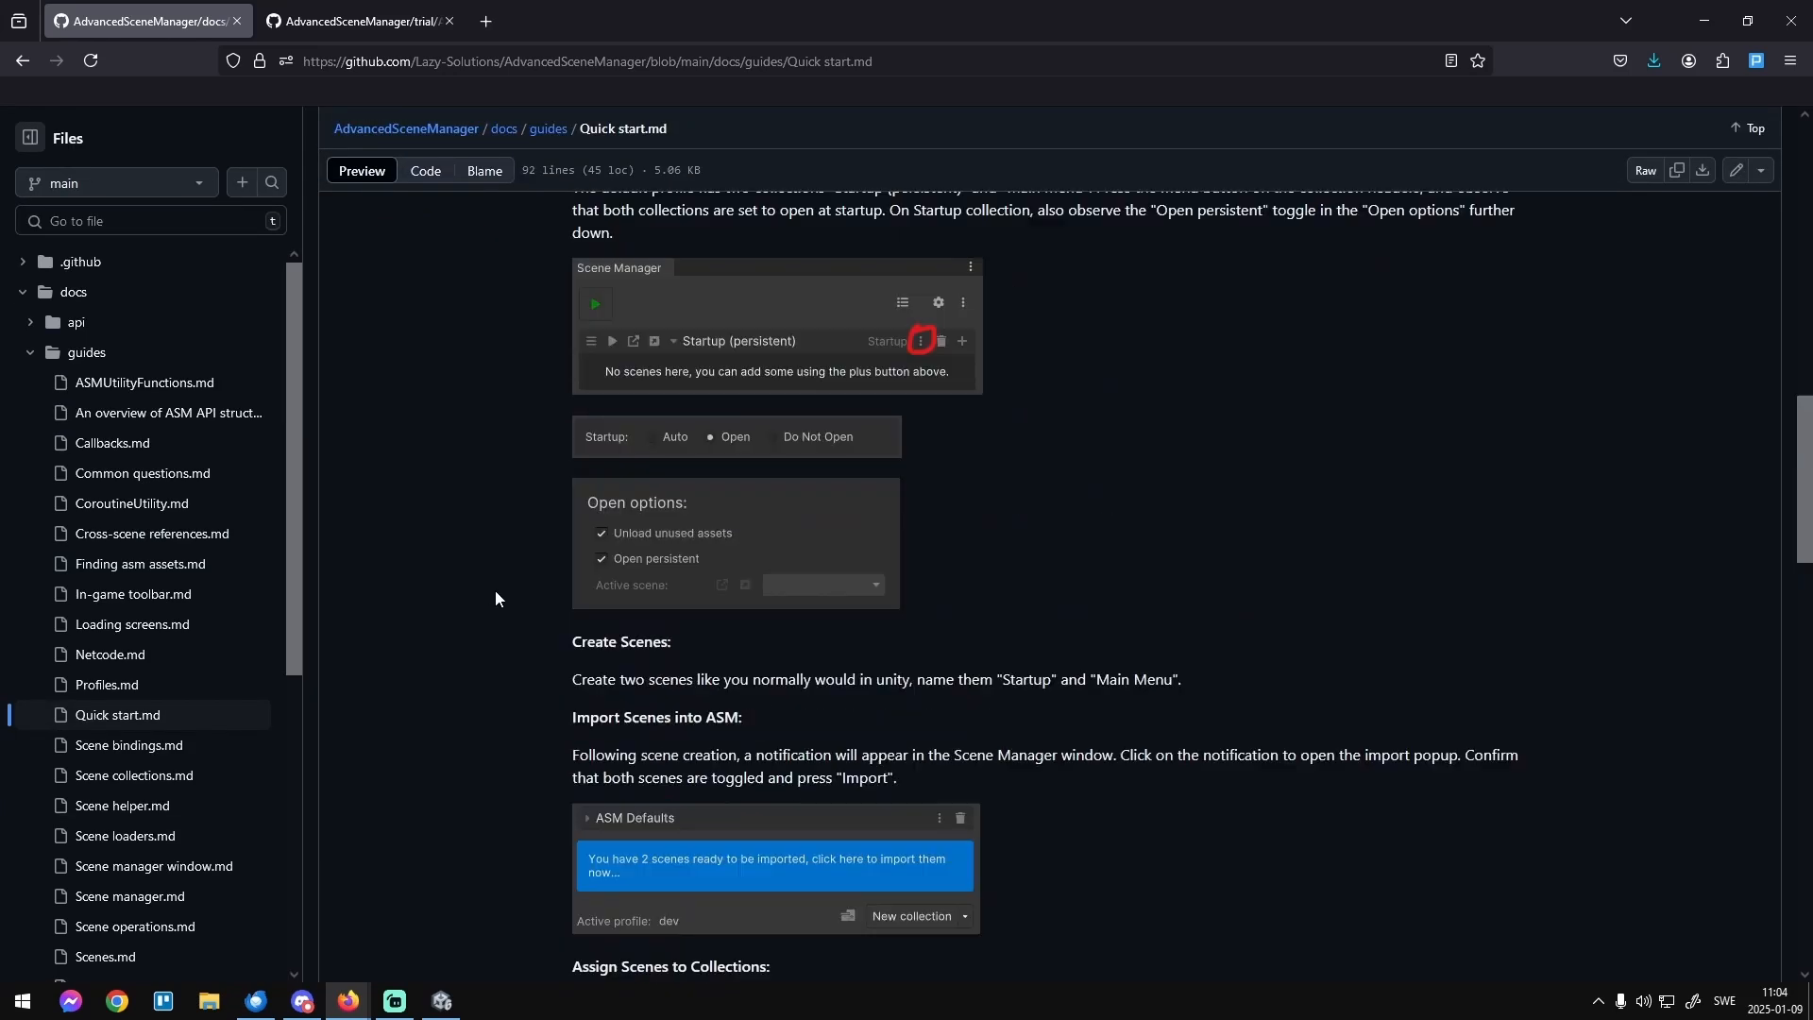
Switch to Unity and inspect the Advanced Scene Manager folder under the project's Packages, collapsing the folders again.
key(alt+Tab)
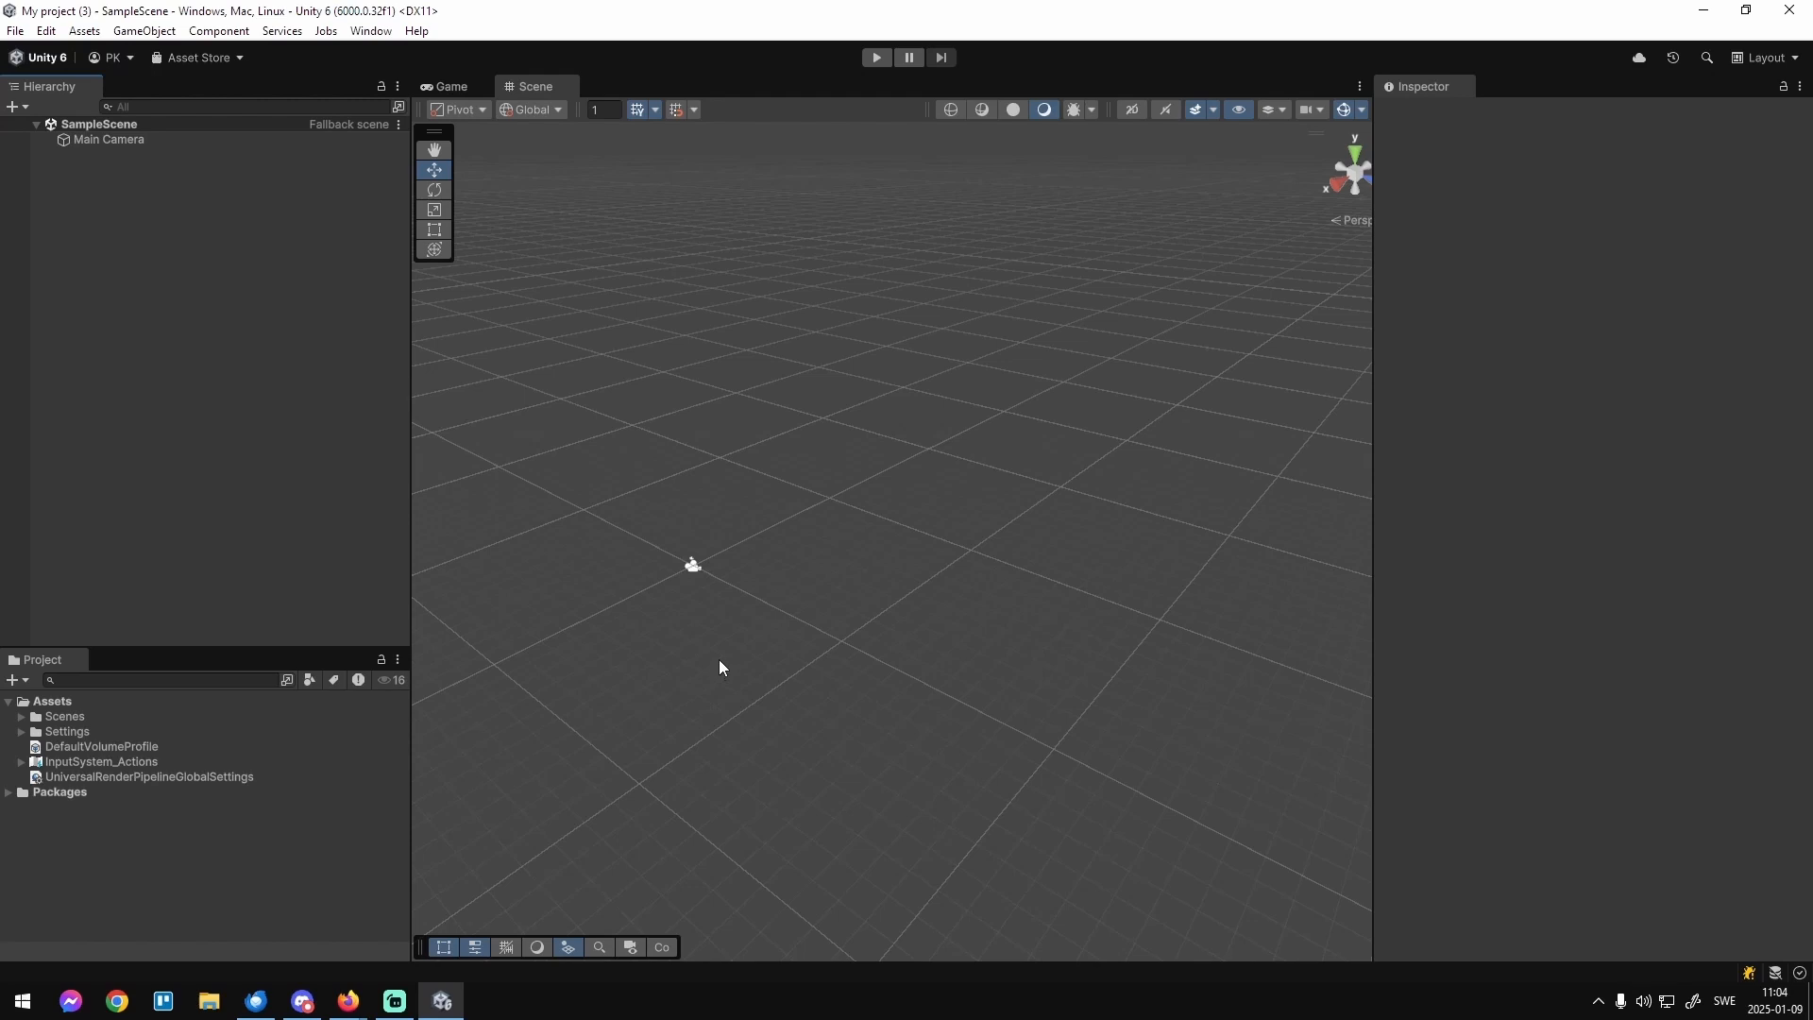
click(10, 792)
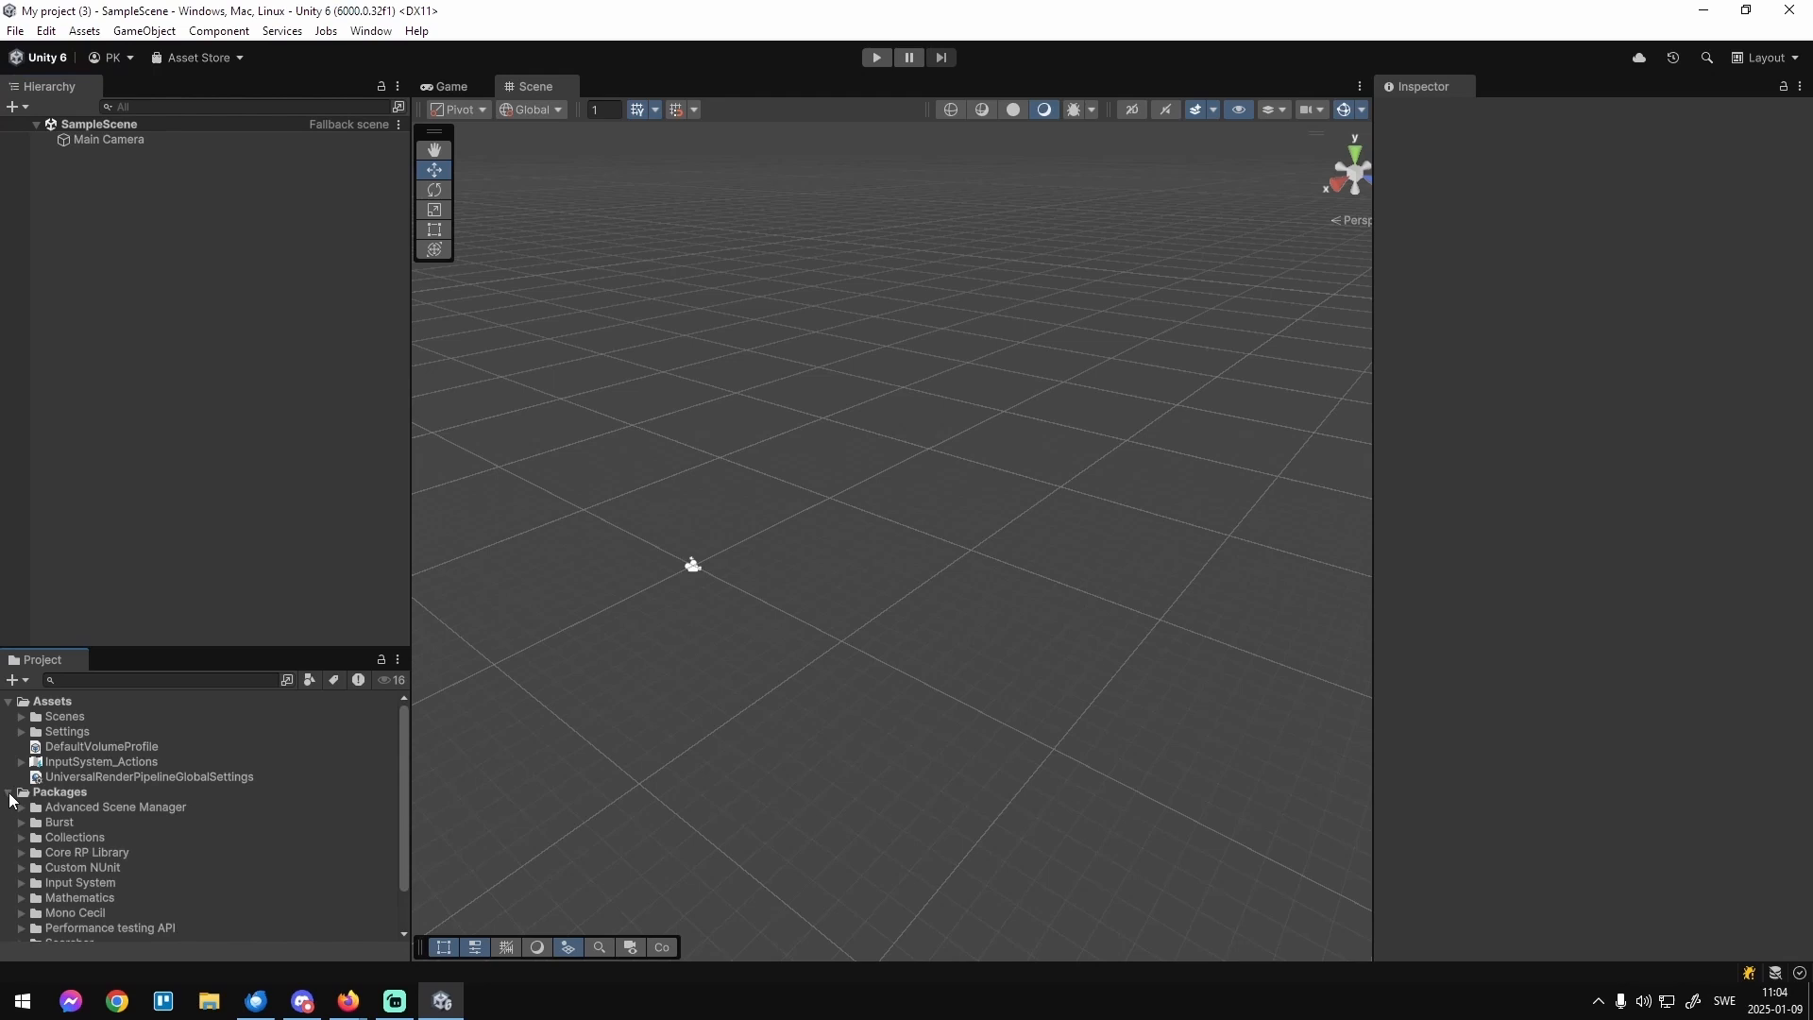
click(83, 807)
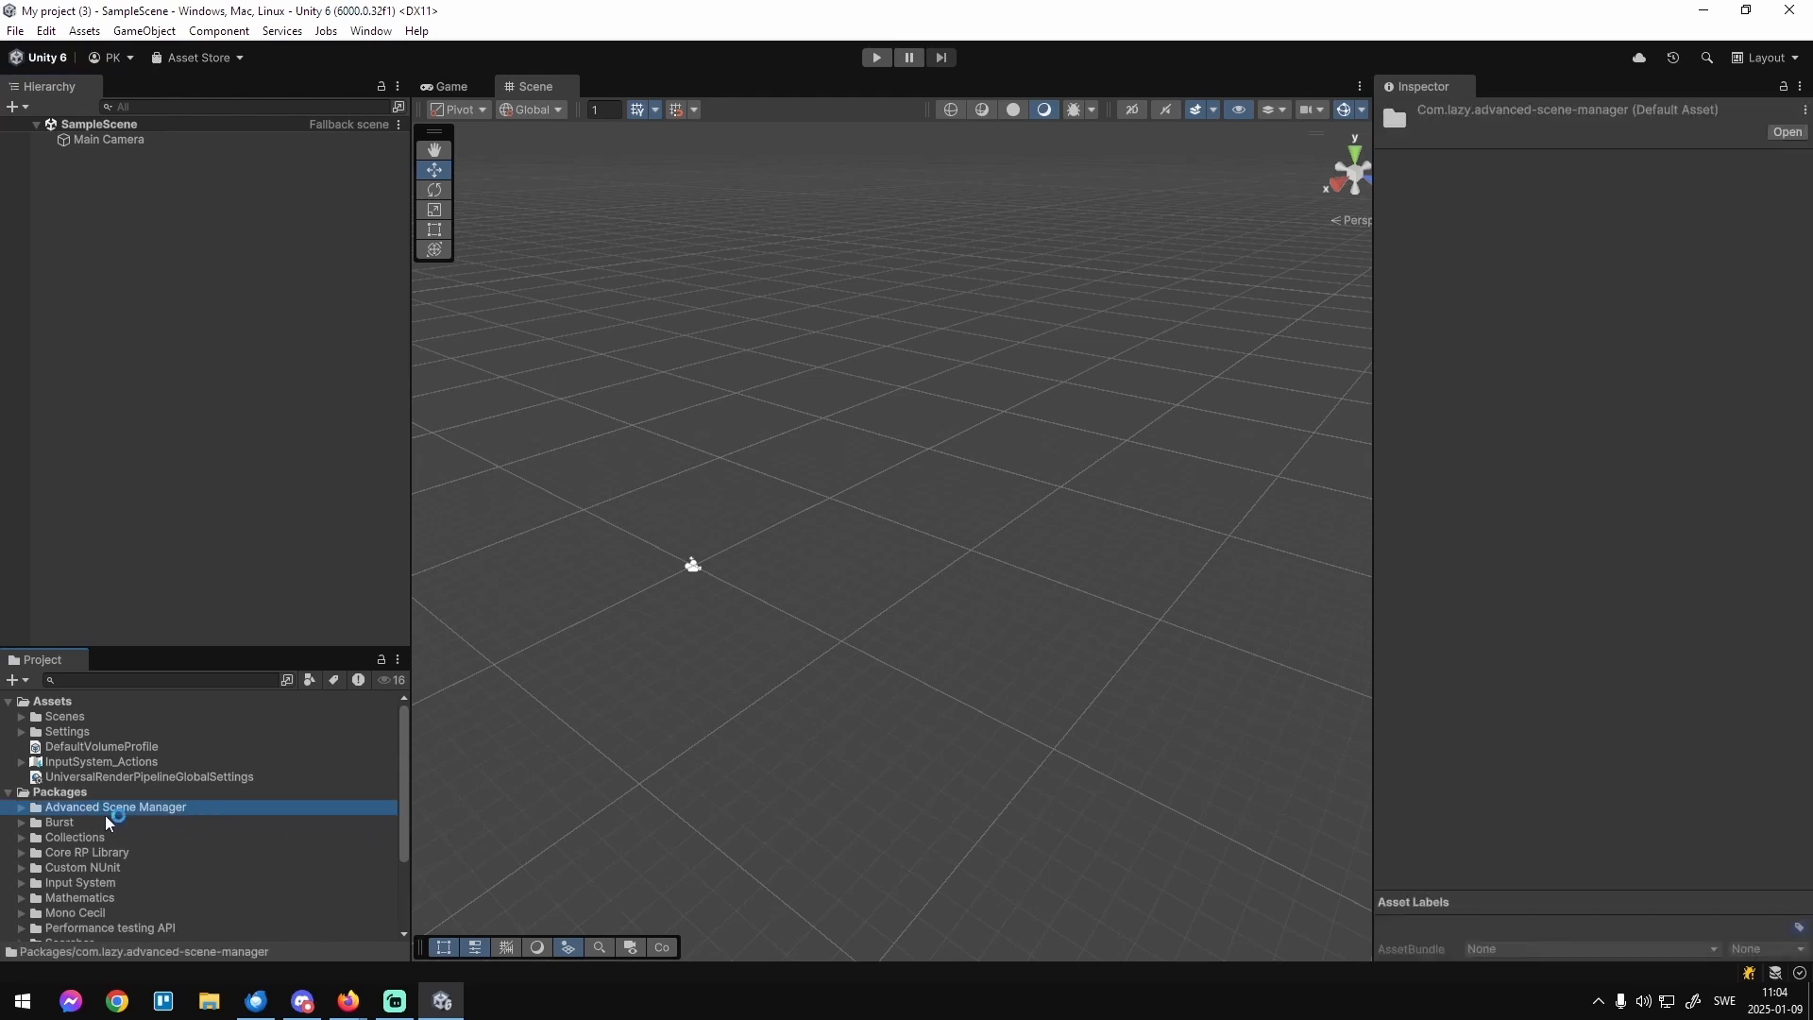
click(21, 808)
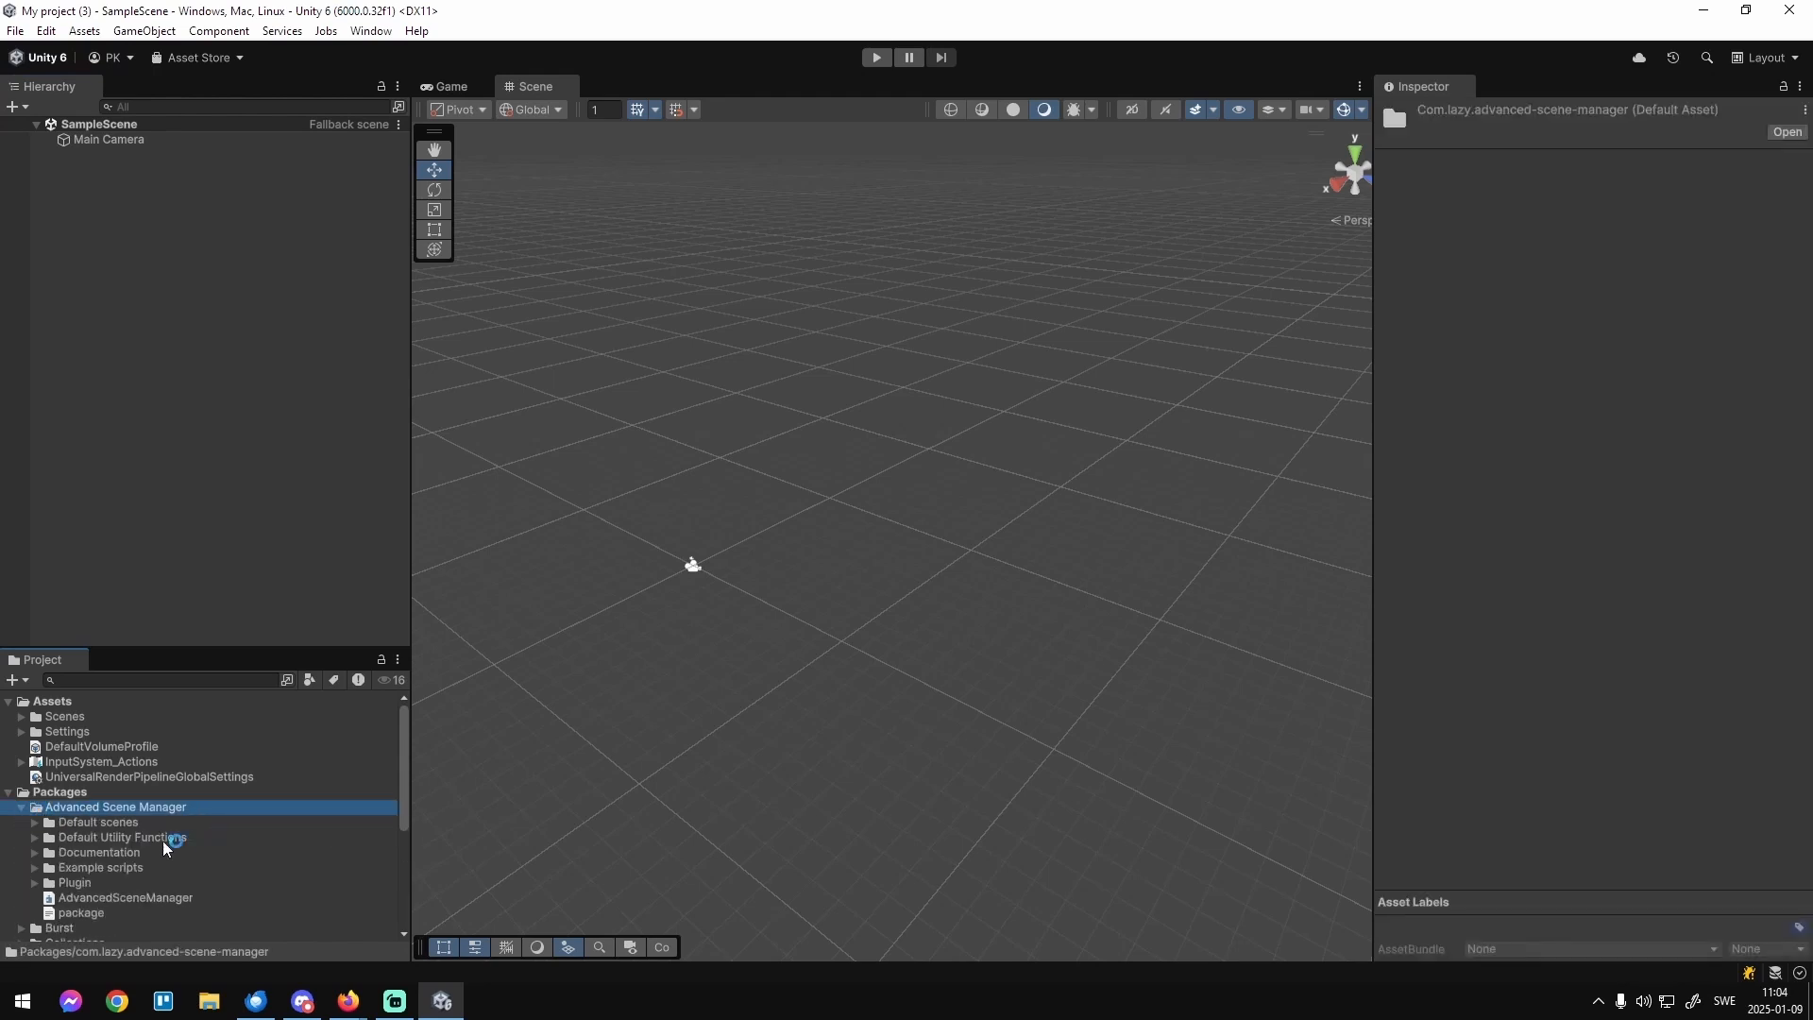
scroll(163, 847, down, 2)
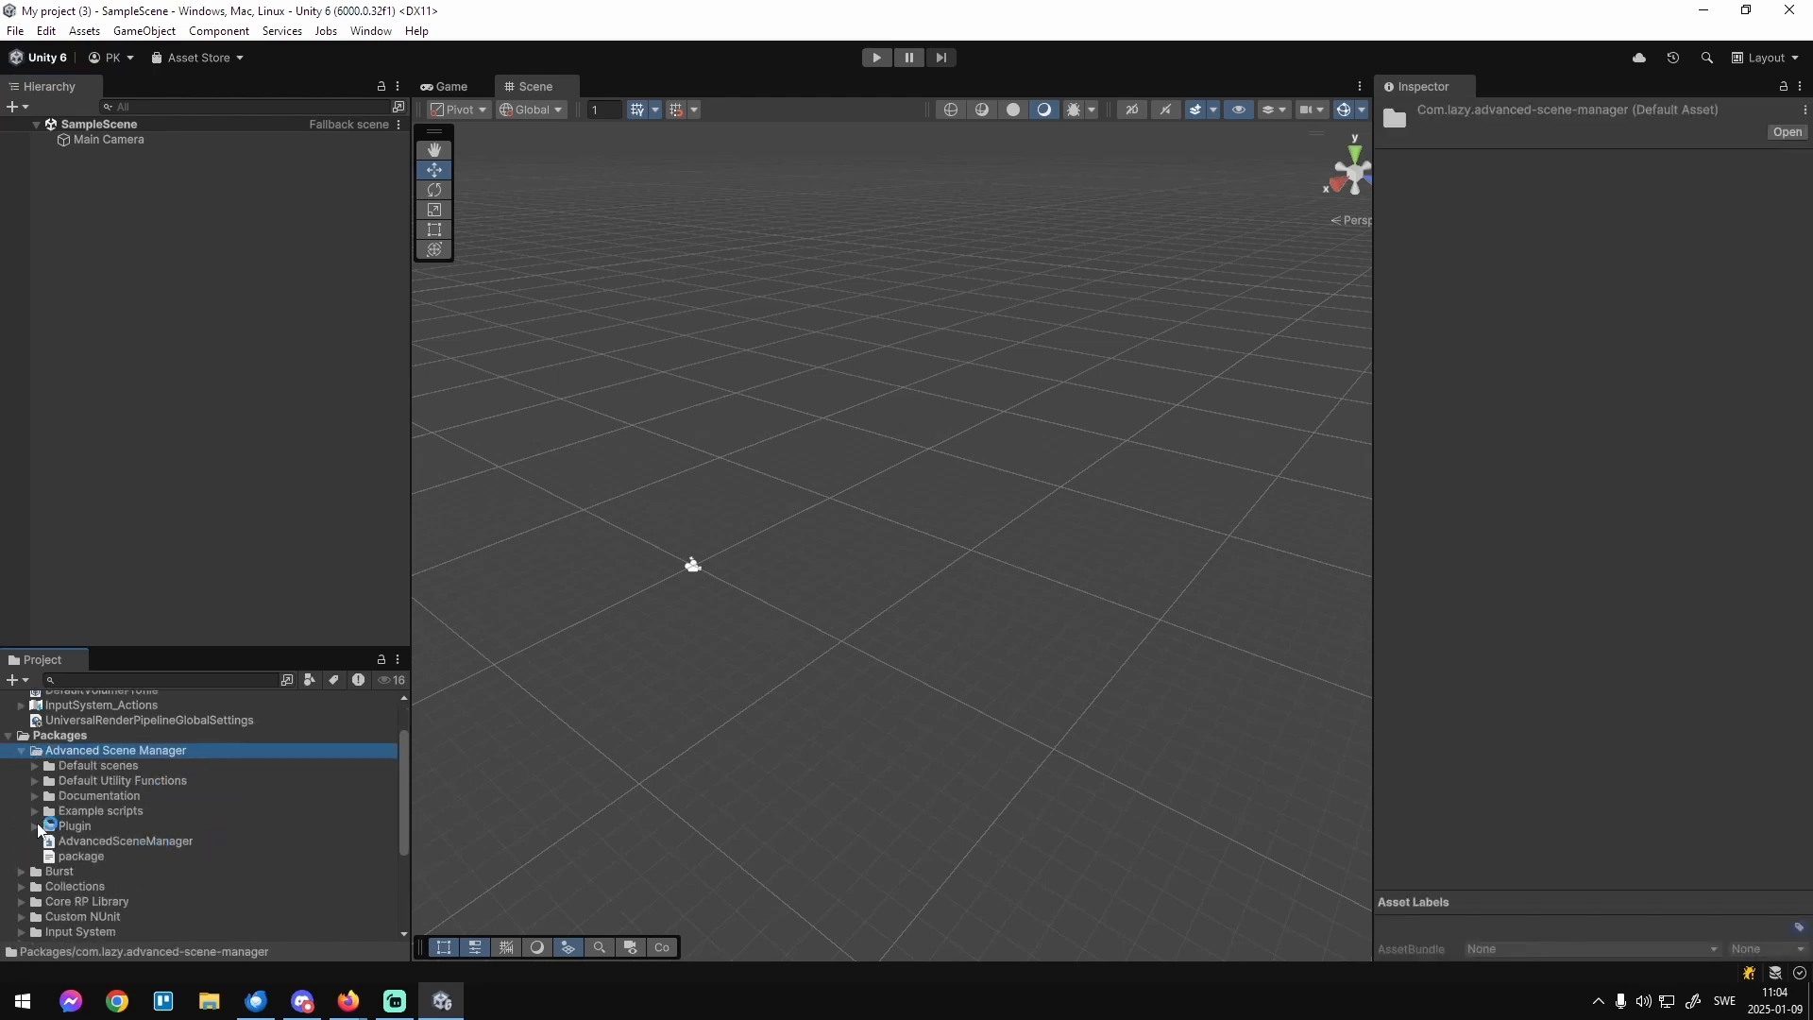
click(35, 767)
click(35, 767)
click(21, 751)
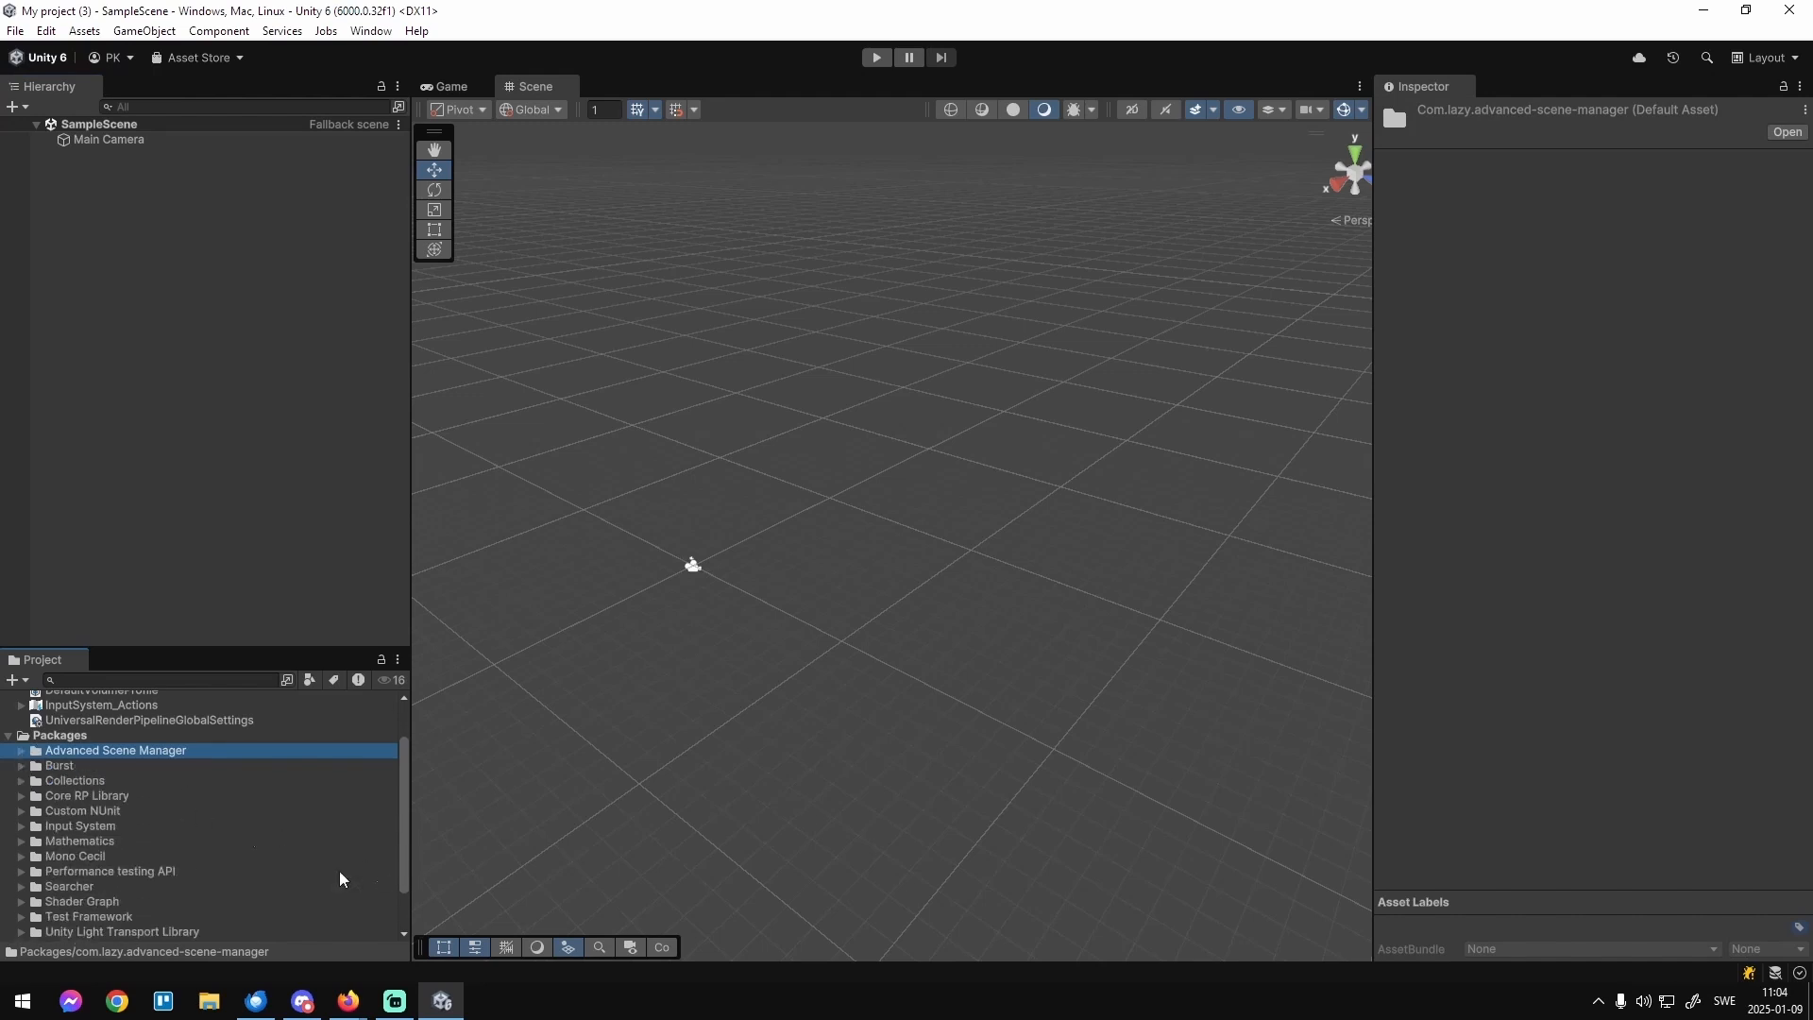
scroll(341, 878, up, 2)
click(10, 796)
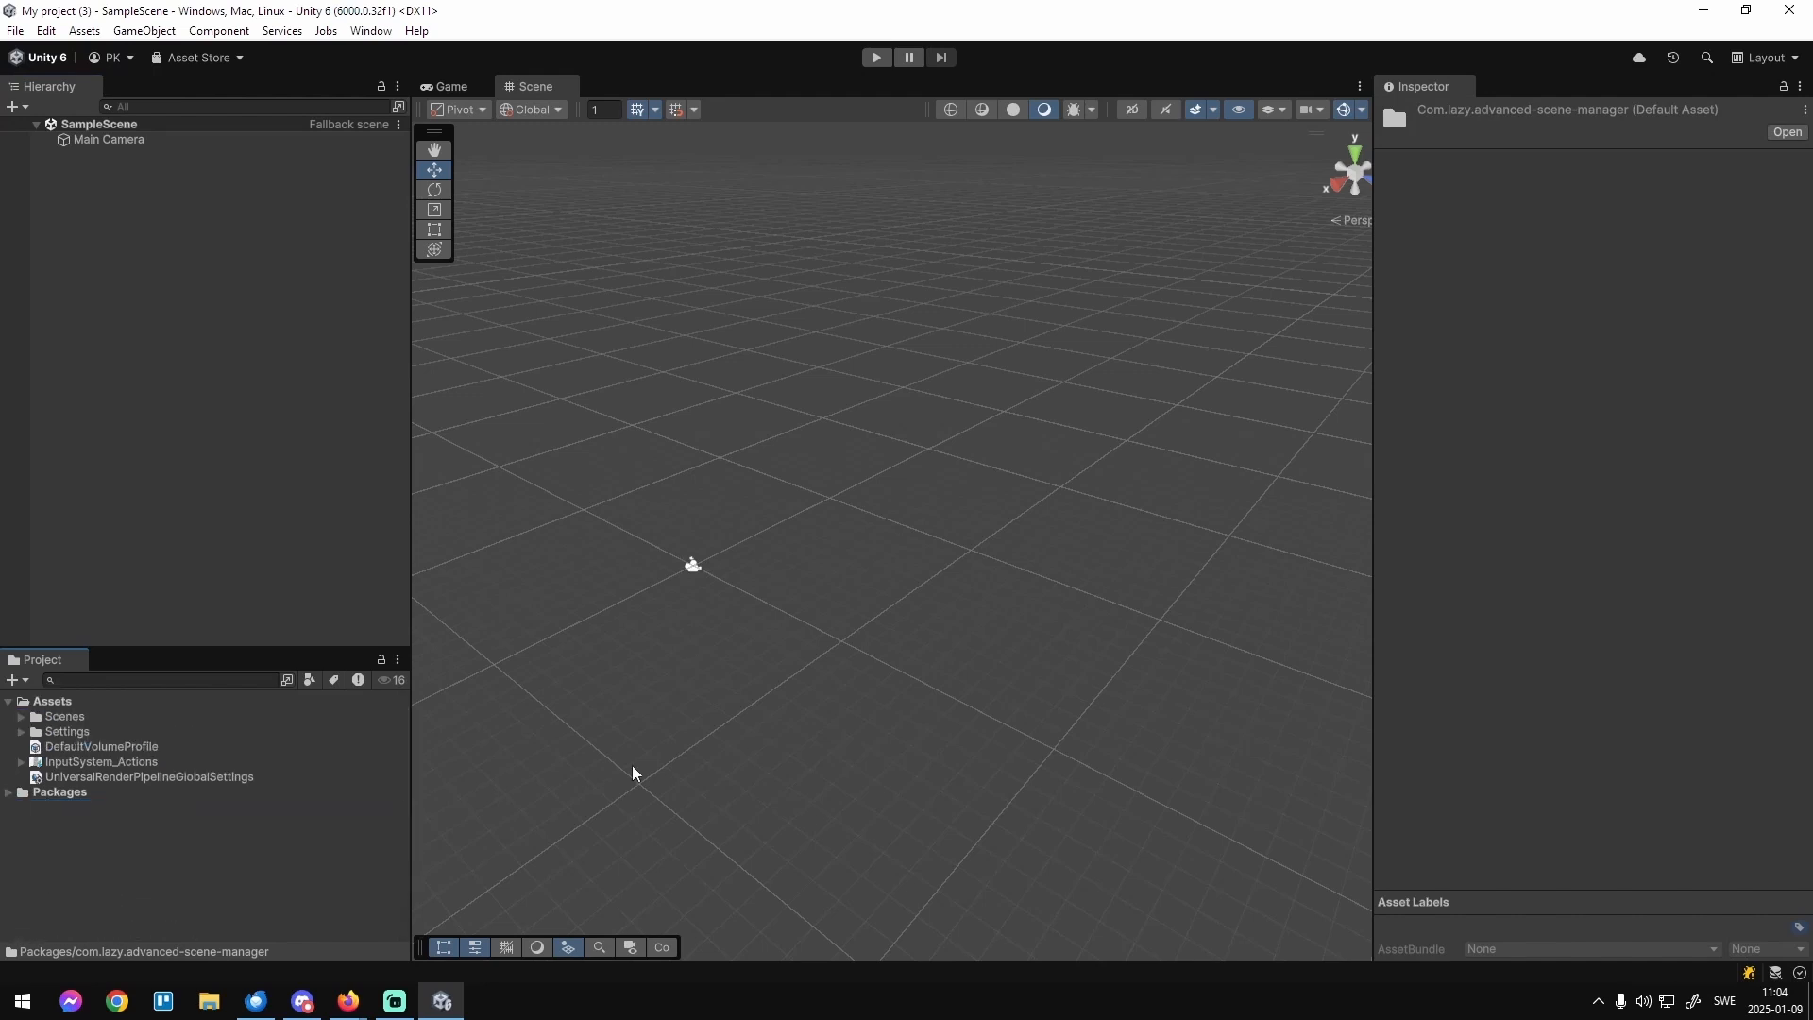
Open the Scene Manager window and dismiss its welcome notification about the quick start guides.
click(15, 31)
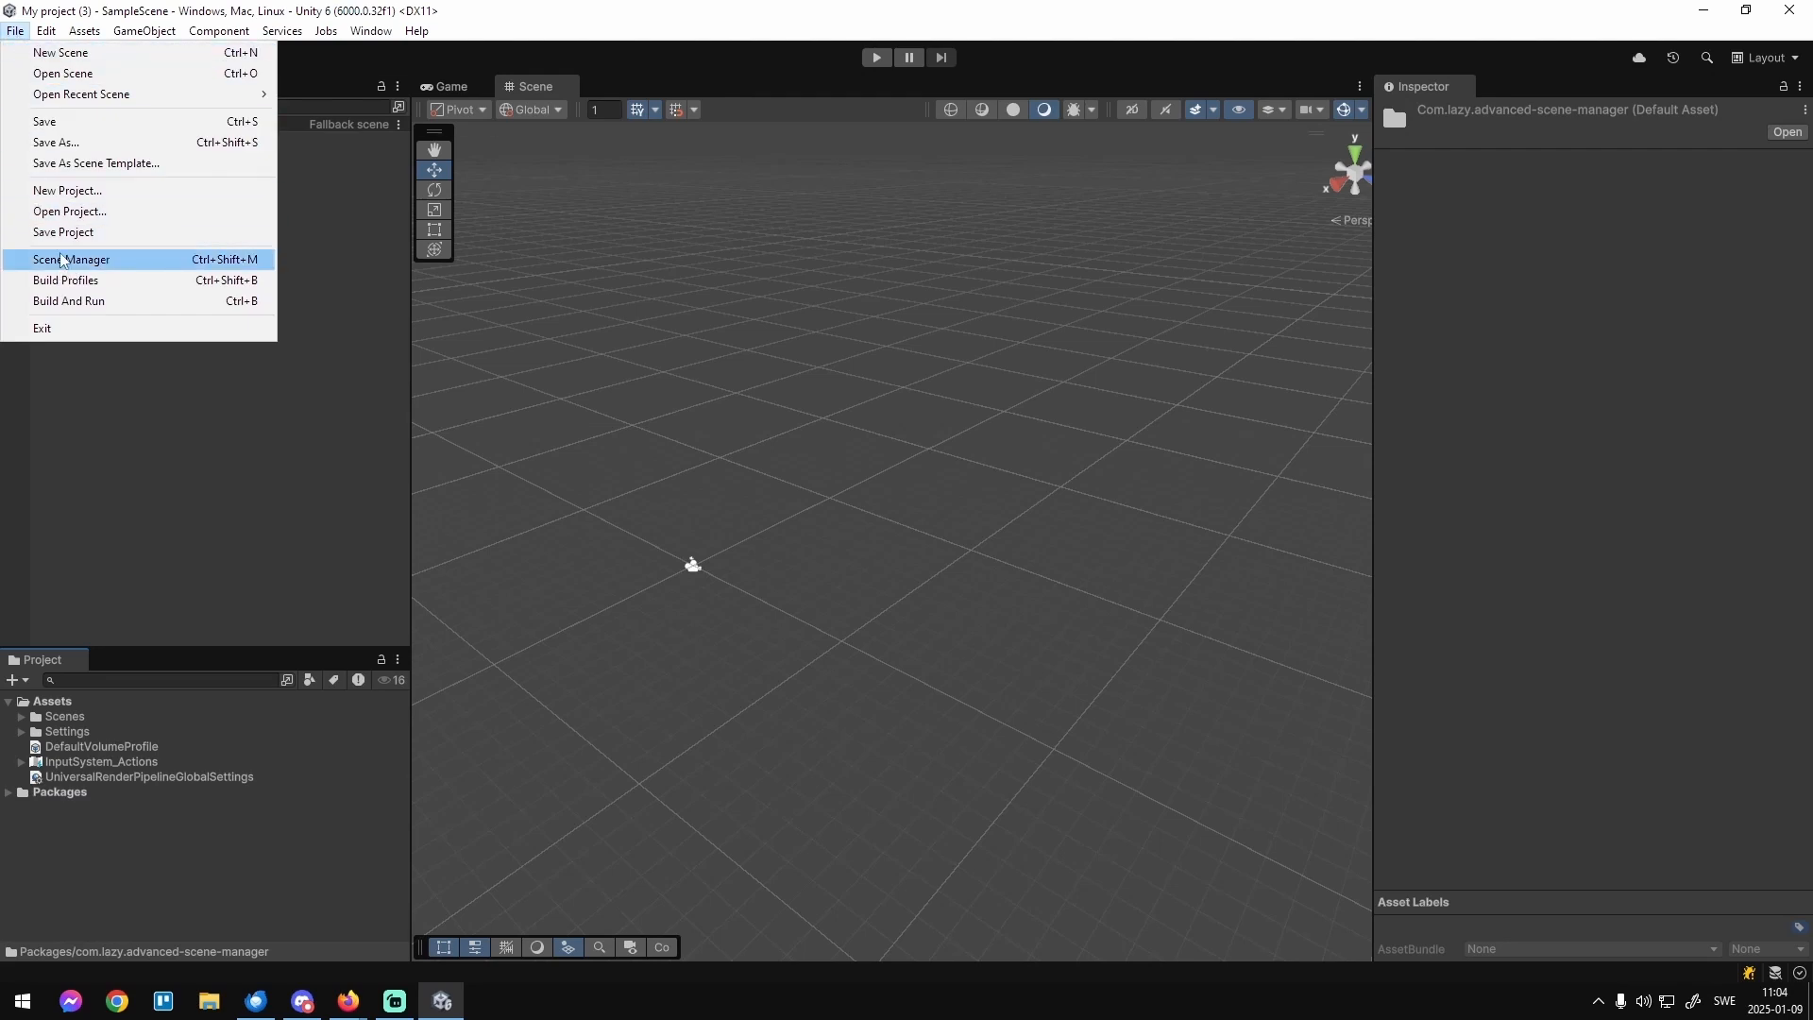
click(144, 265)
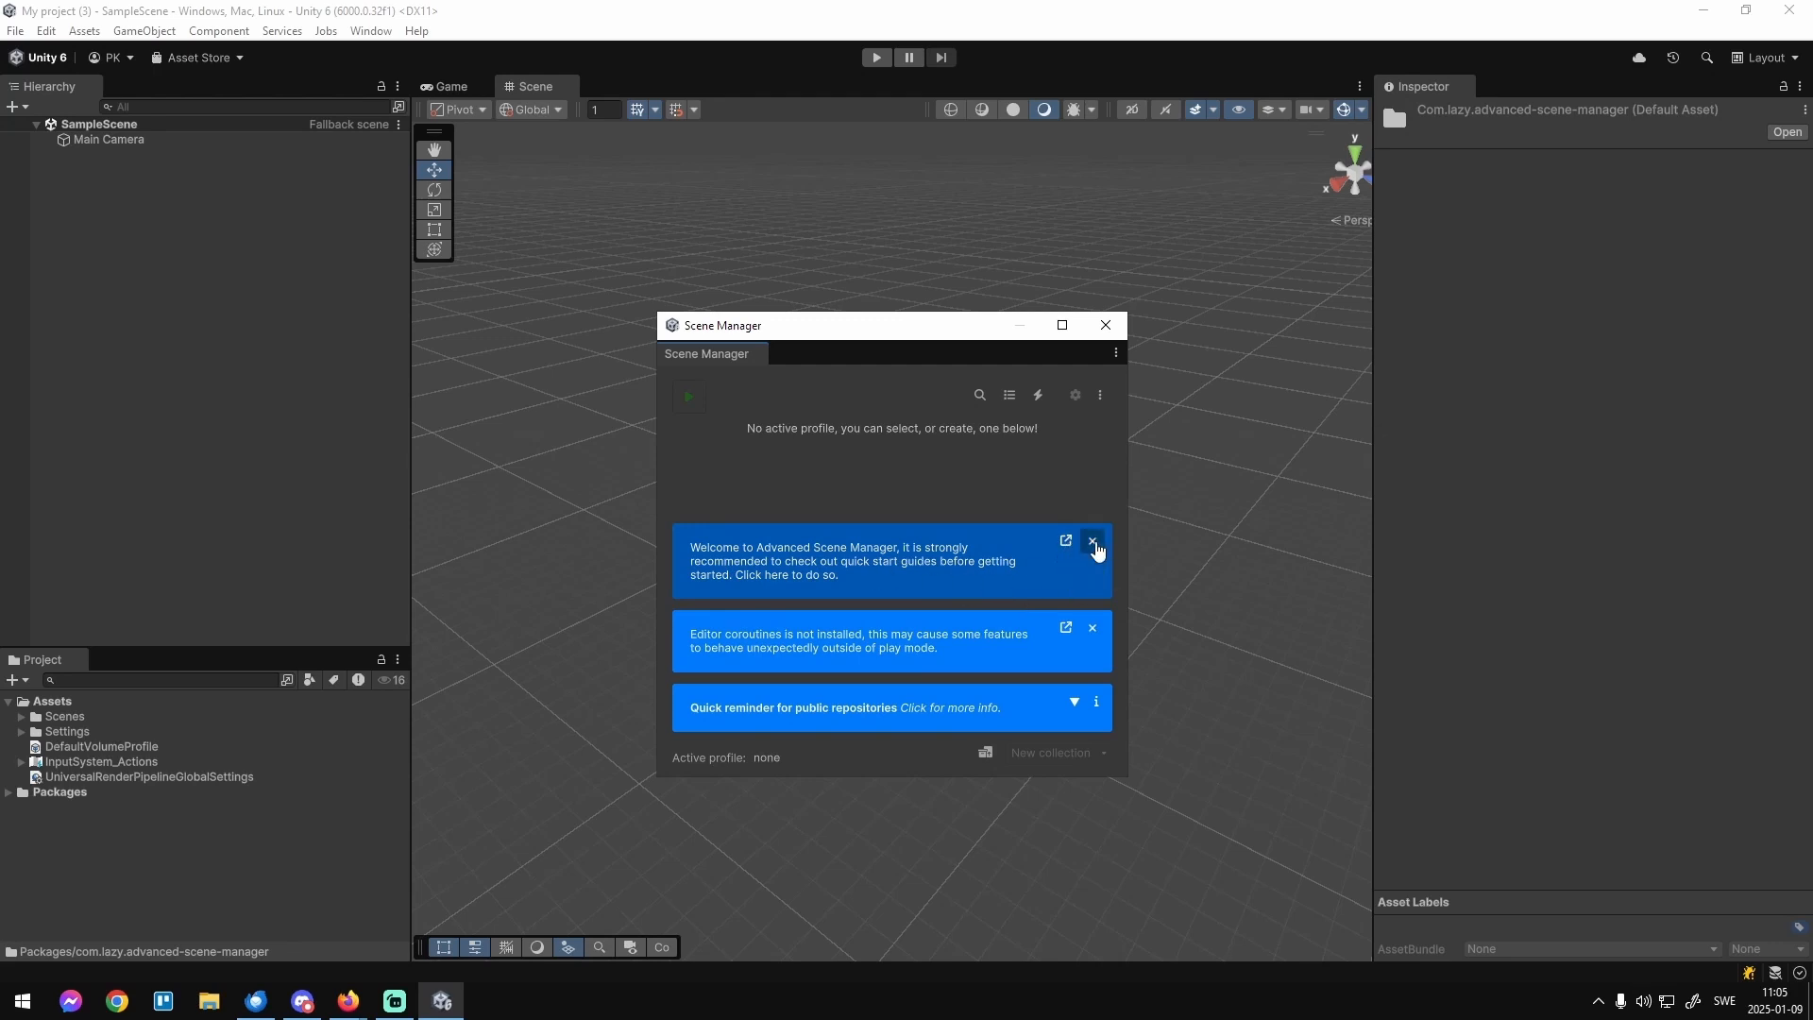
click(1092, 543)
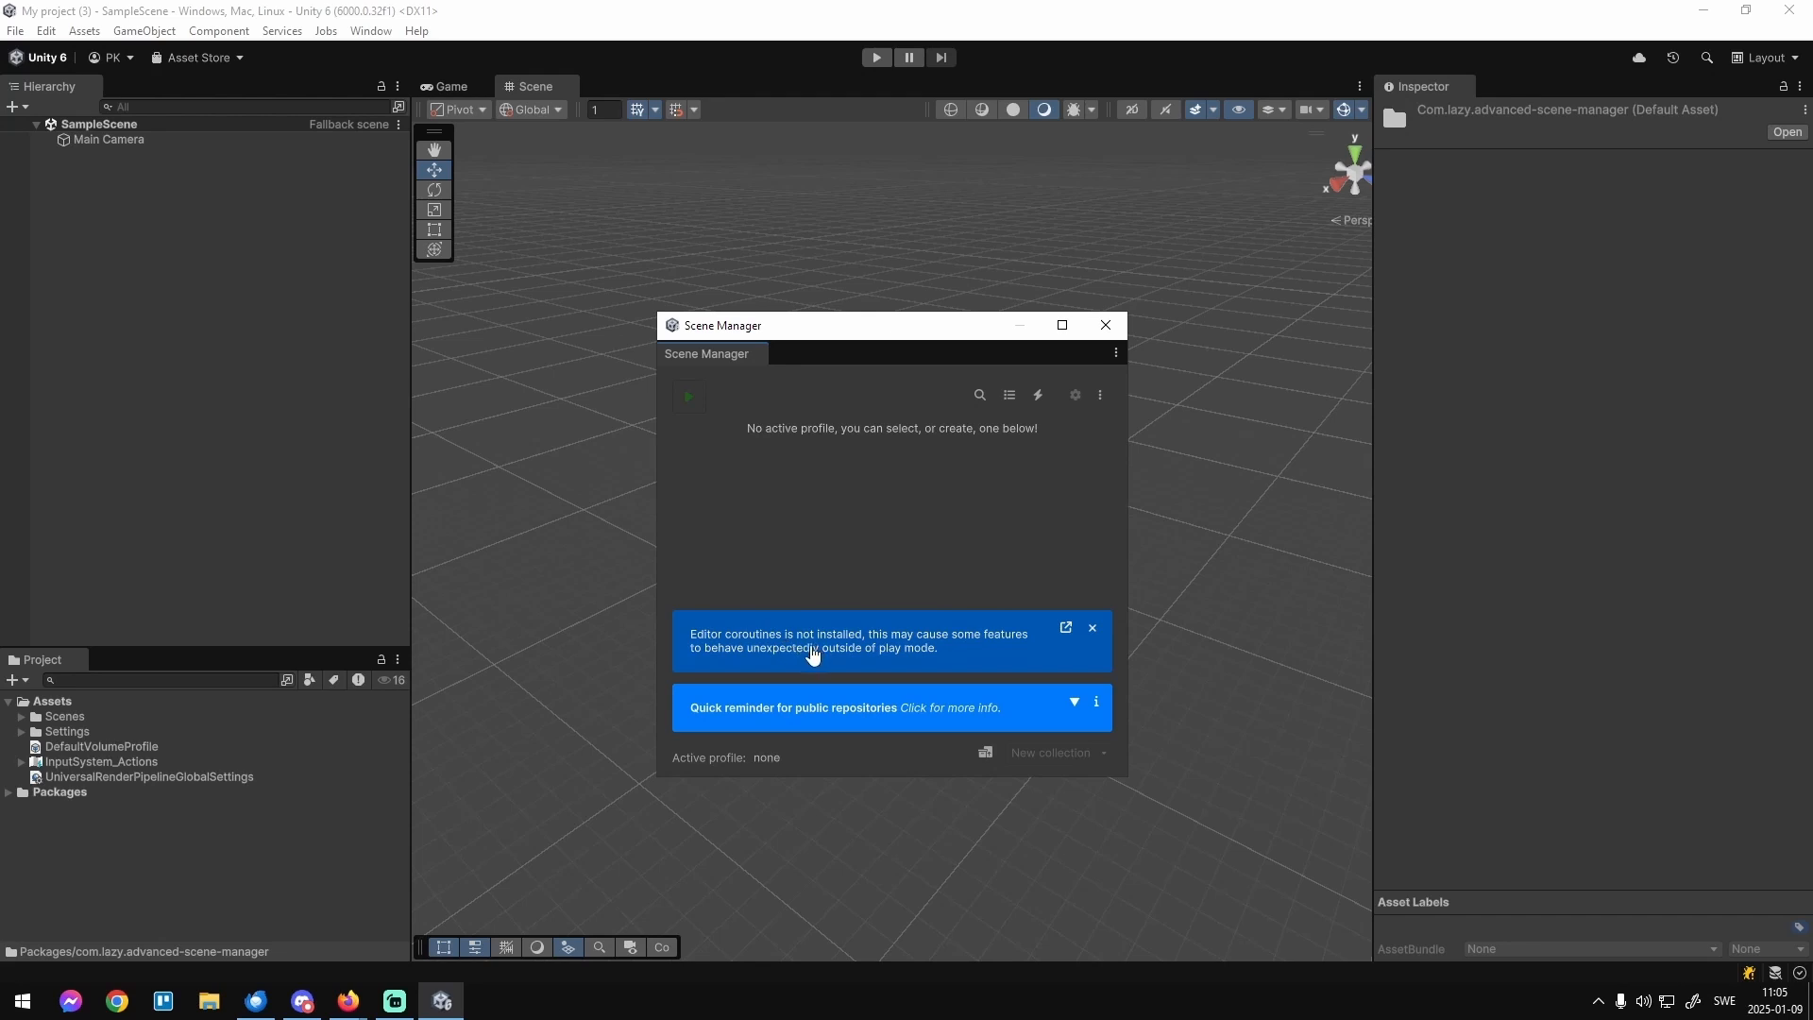
Install the Editor Coroutines package from the Scene Manager's missing-package notification, and close the Package Manager.
click(812, 652)
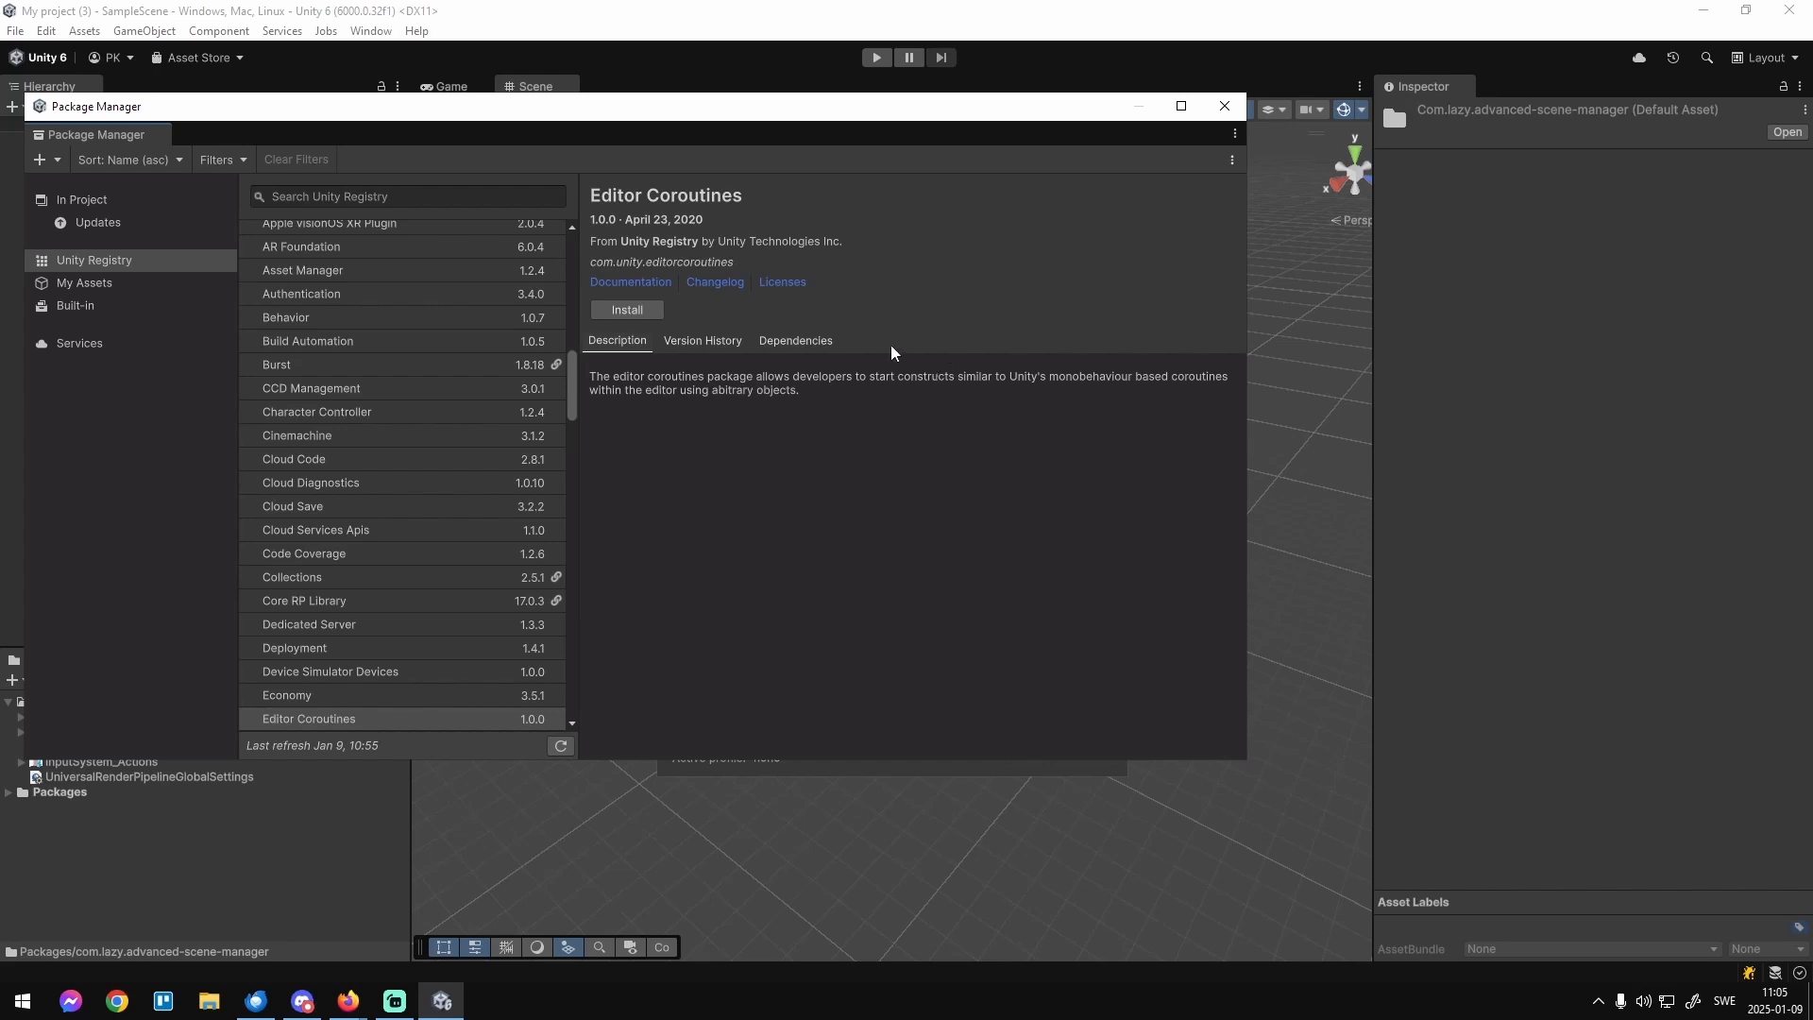
click(660, 309)
click(1223, 108)
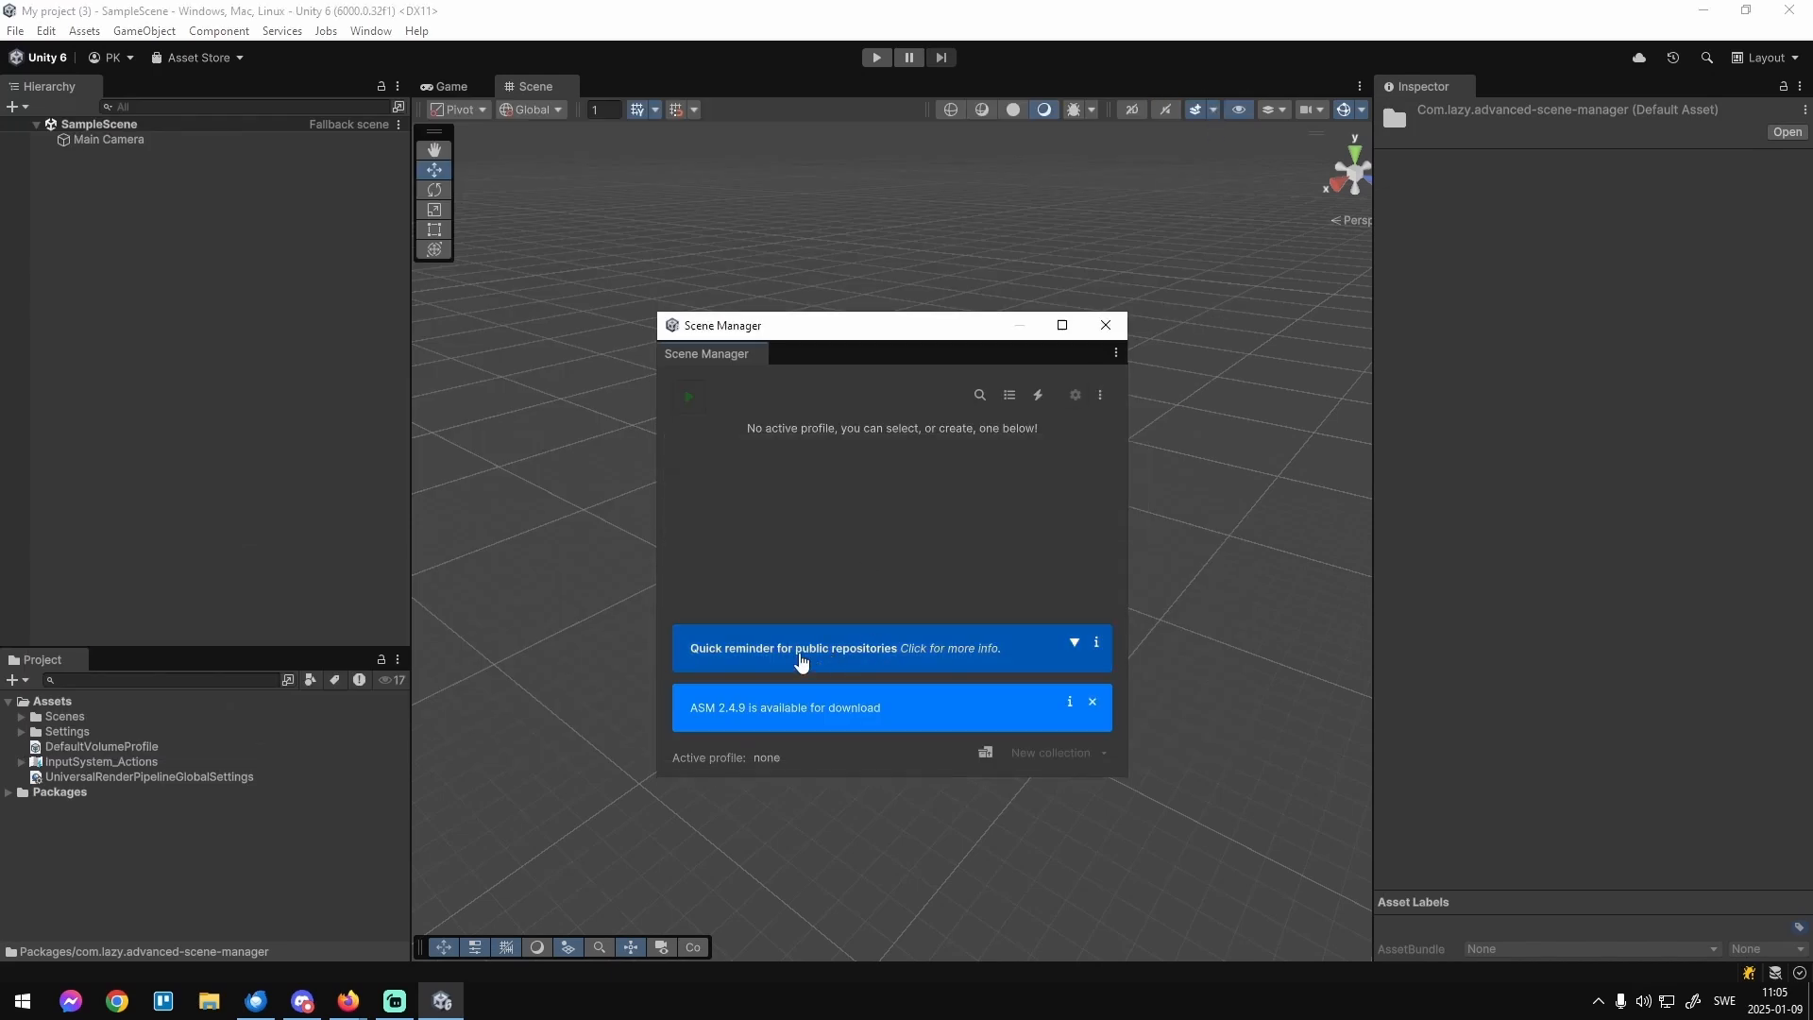
Expand the reminder about public repositories, read it through, and dismiss it.
click(813, 661)
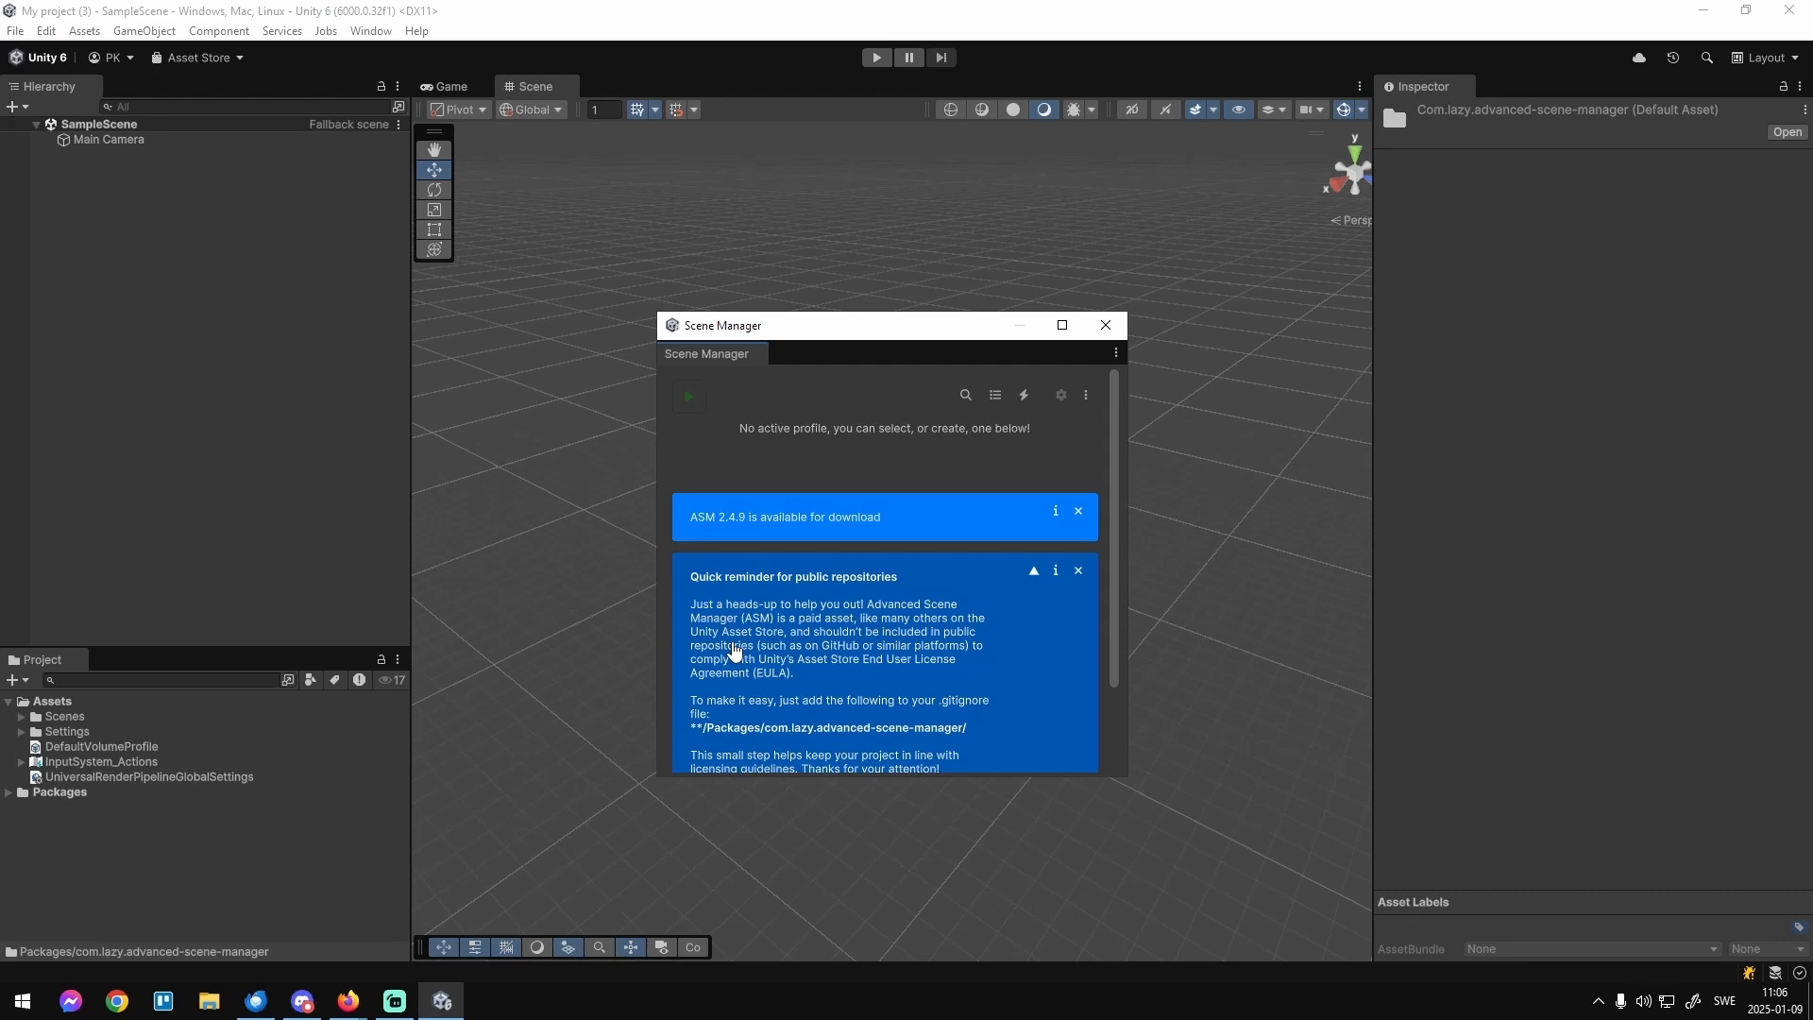
scroll(773, 652, down, 2)
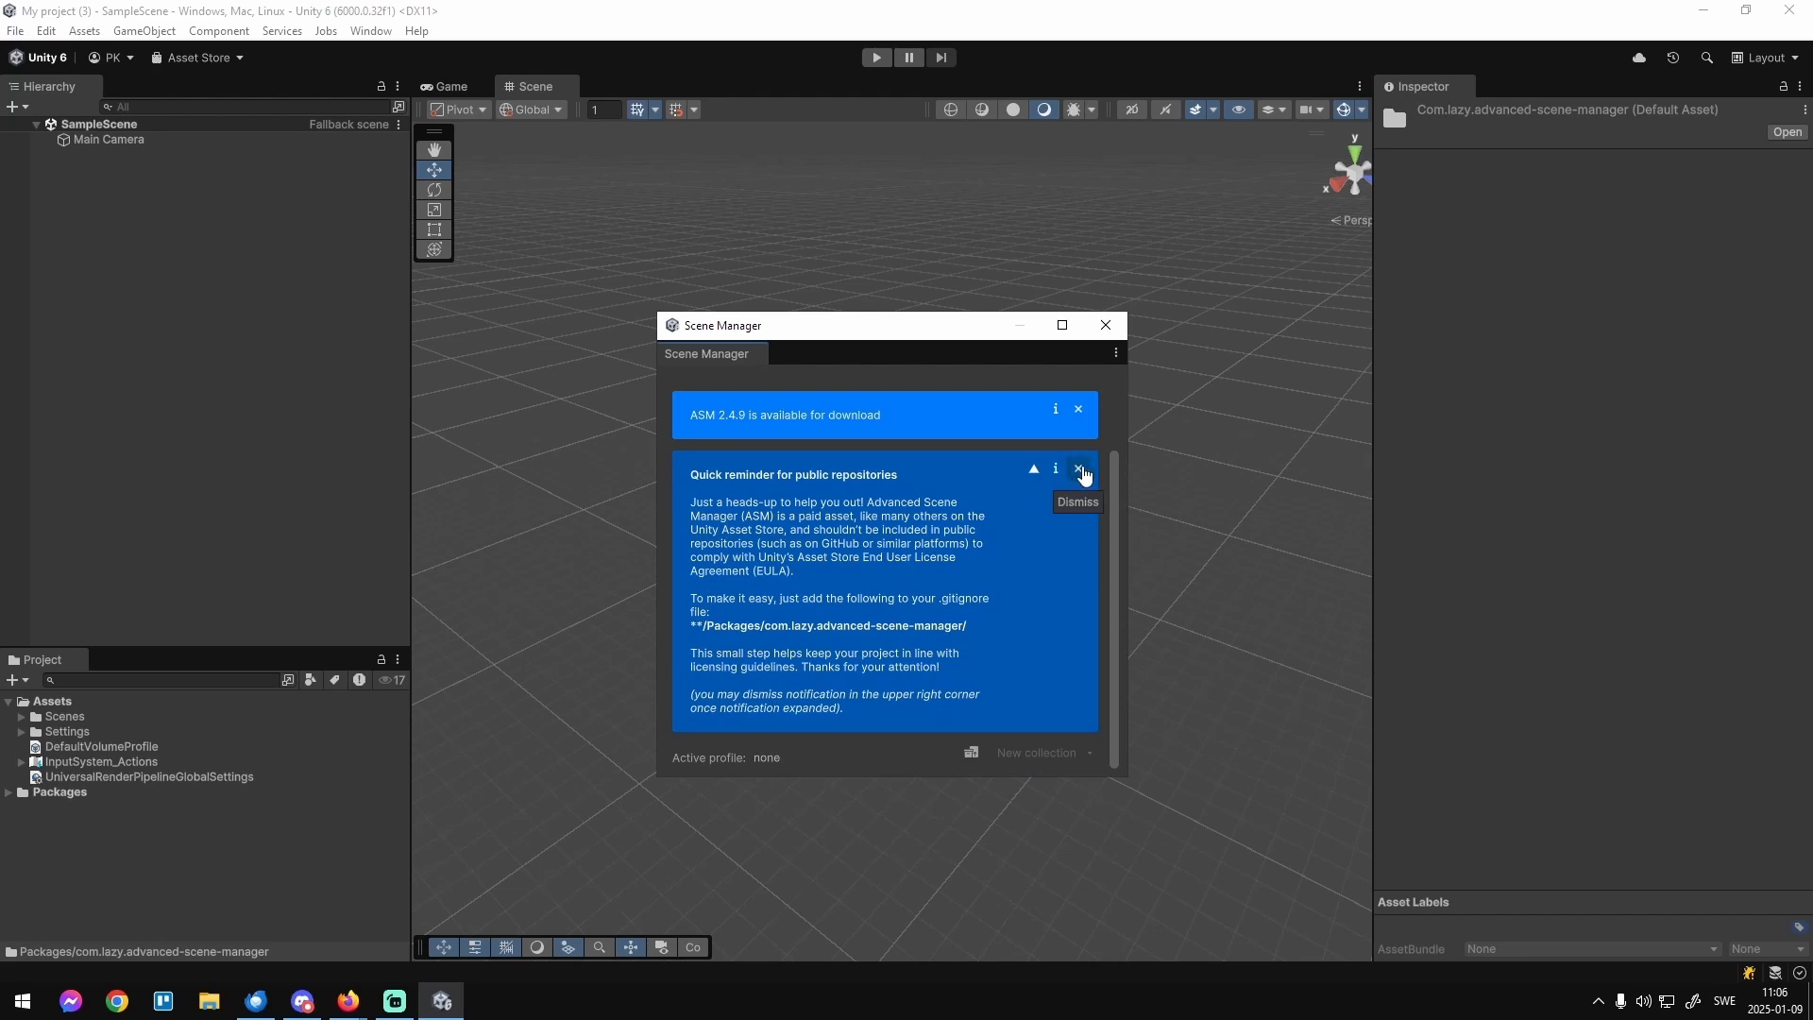
click(1080, 469)
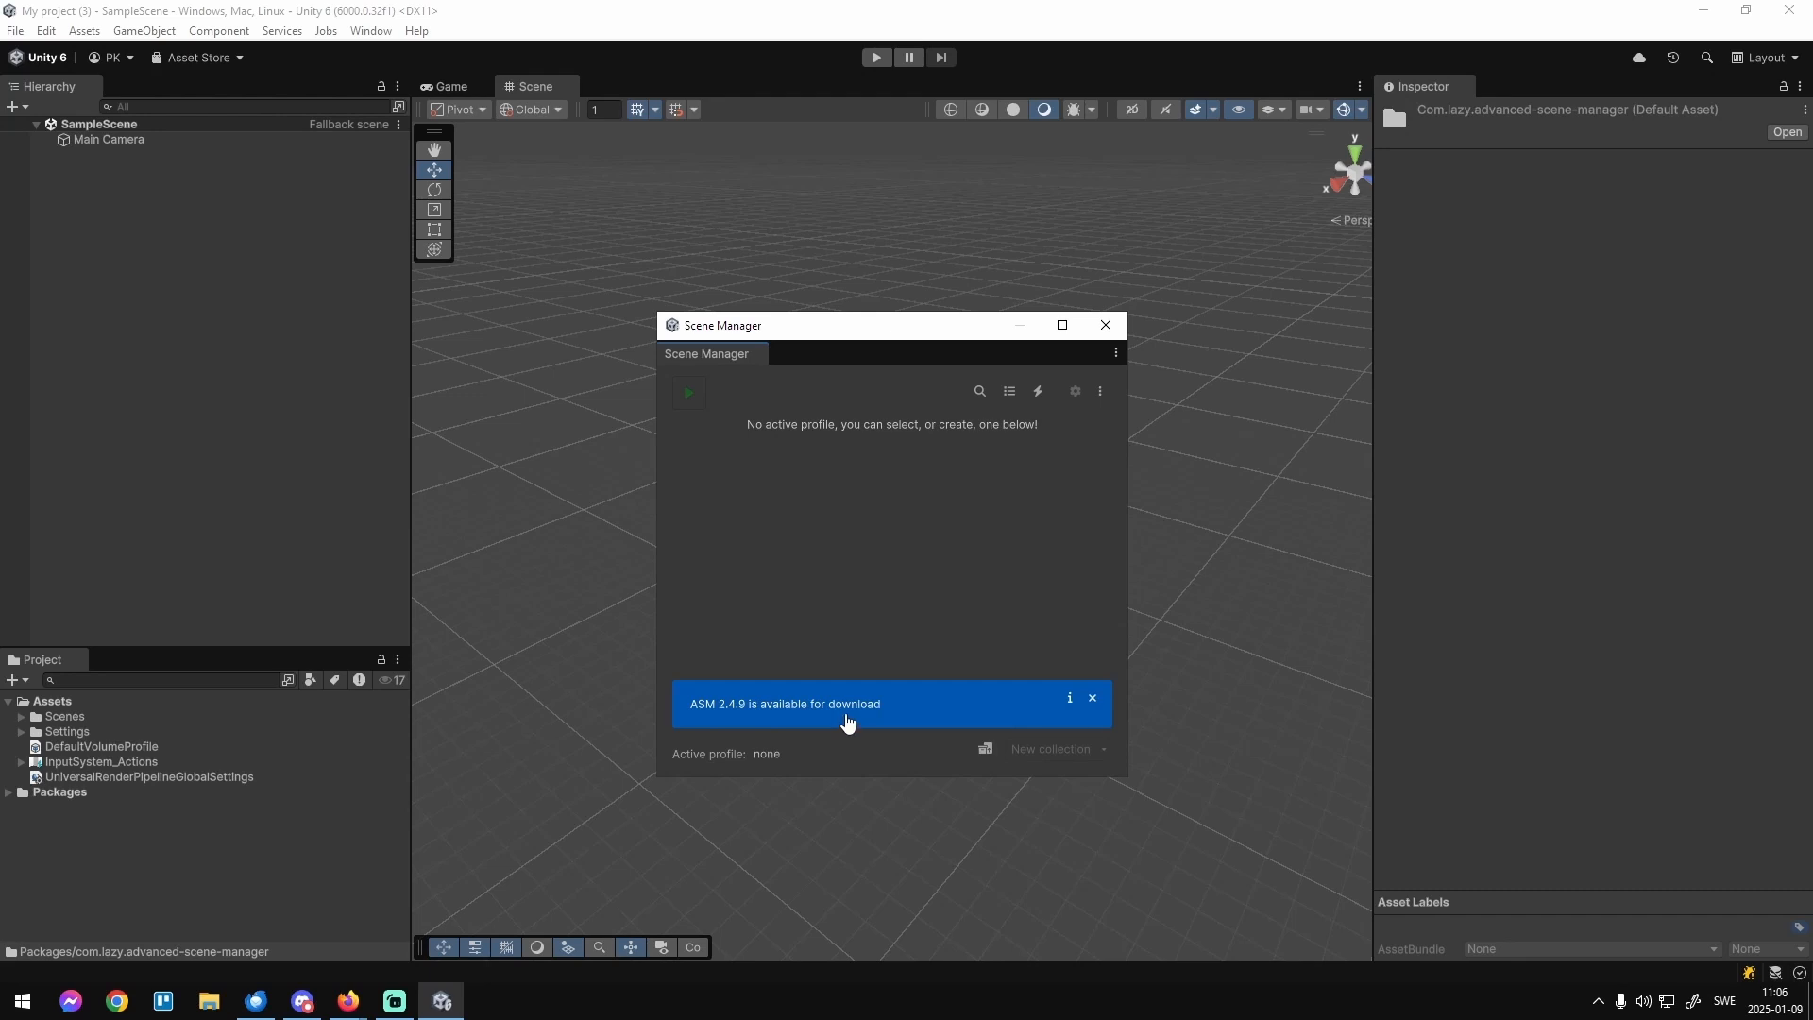
Download the ASM 2.4.9 patch and import all of its package contents.
click(847, 723)
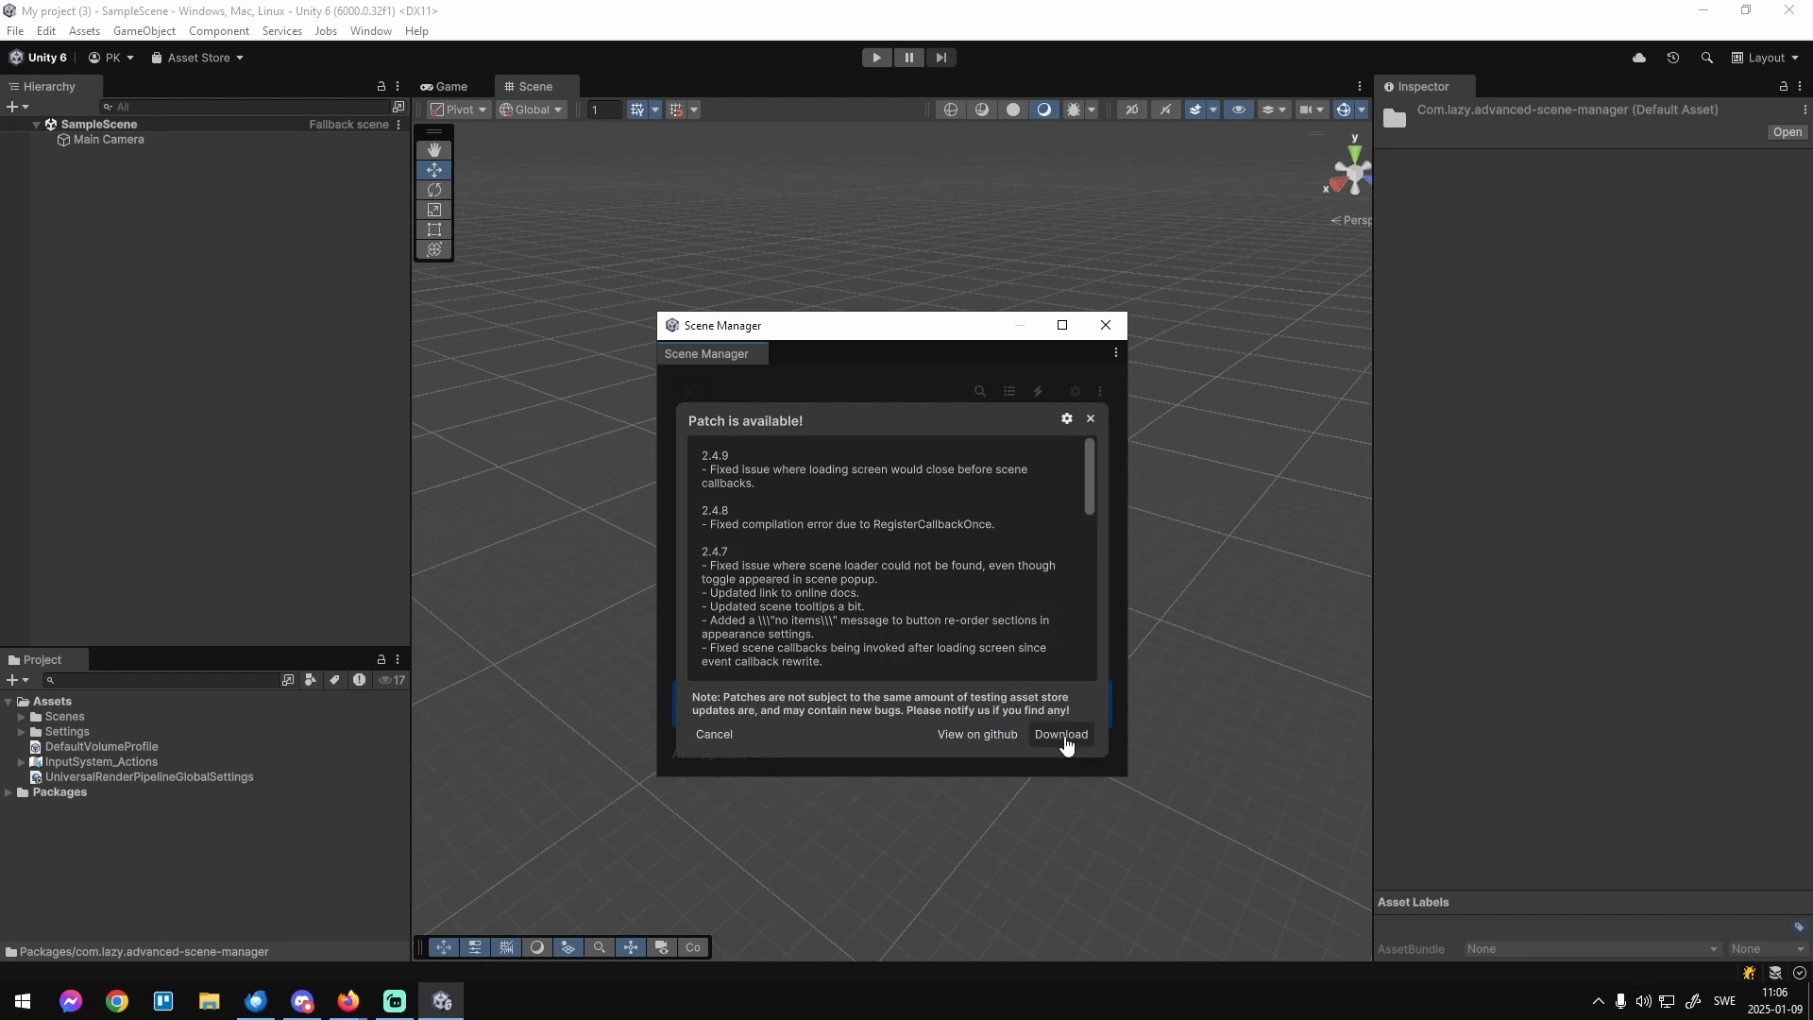
click(1070, 737)
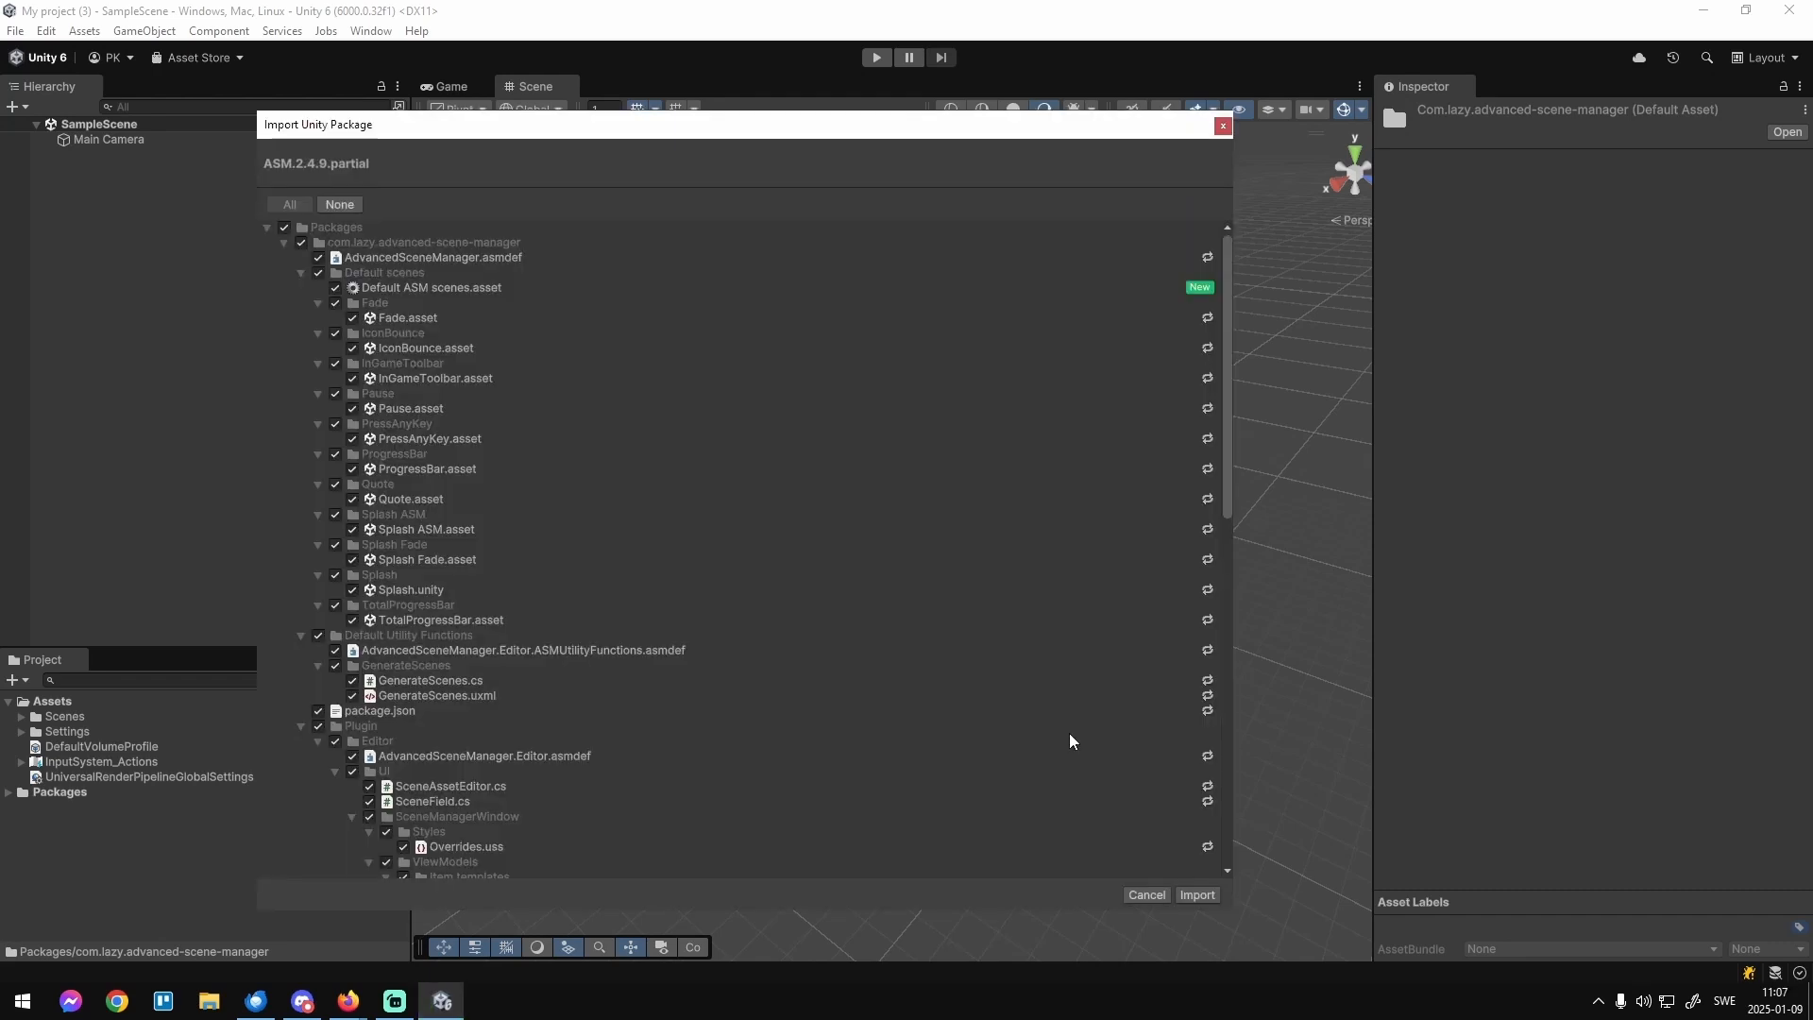
click(1197, 894)
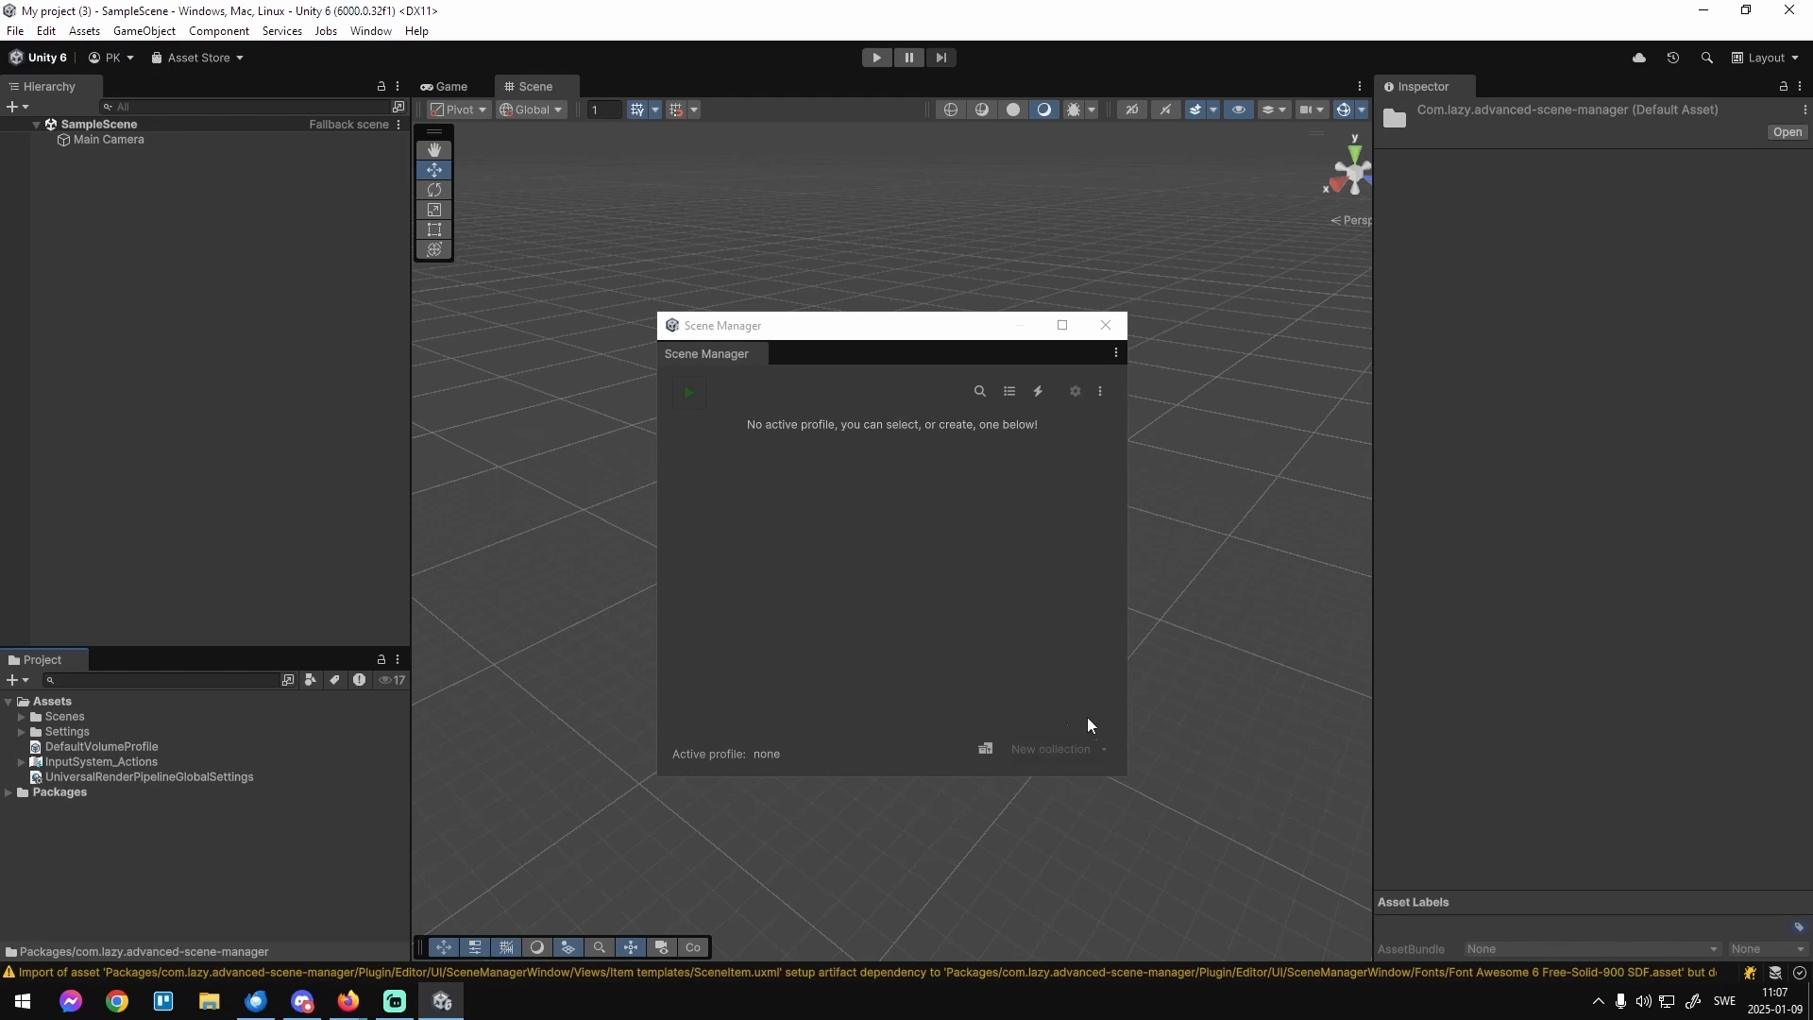
Check the installed version and the update settings in the Scene Manager, and close the Updates page.
click(1099, 394)
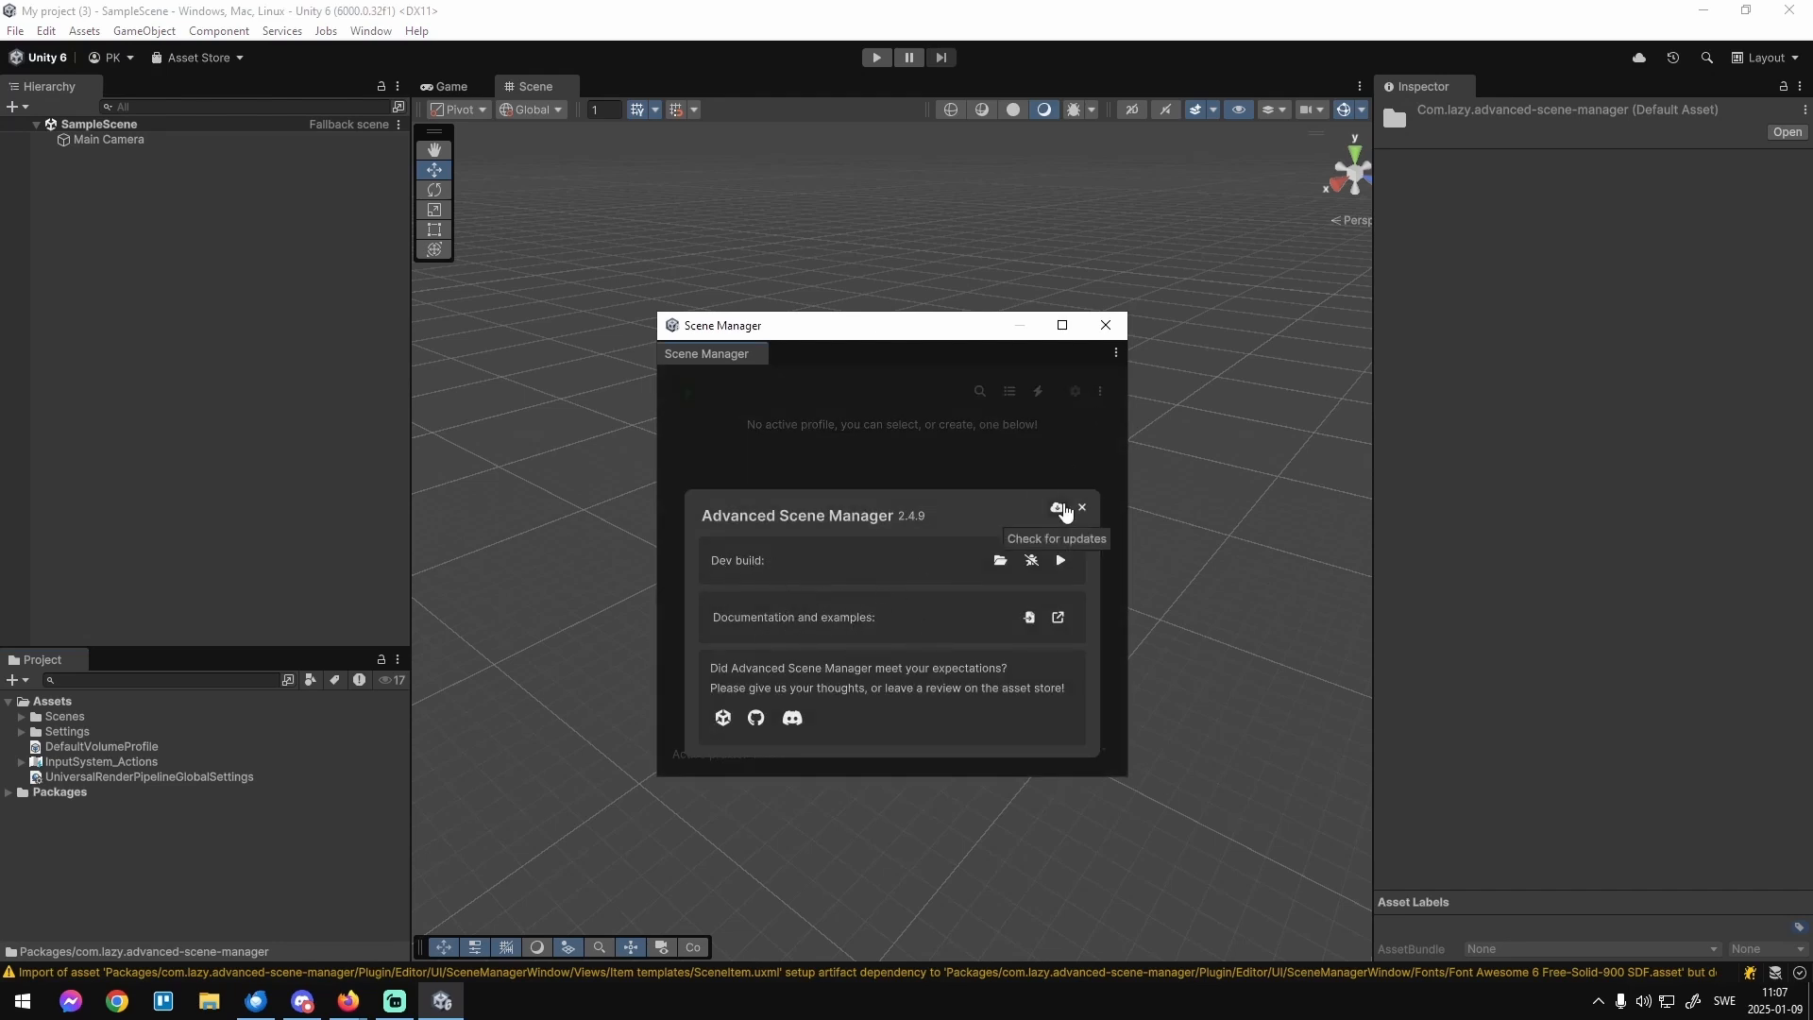
click(1059, 511)
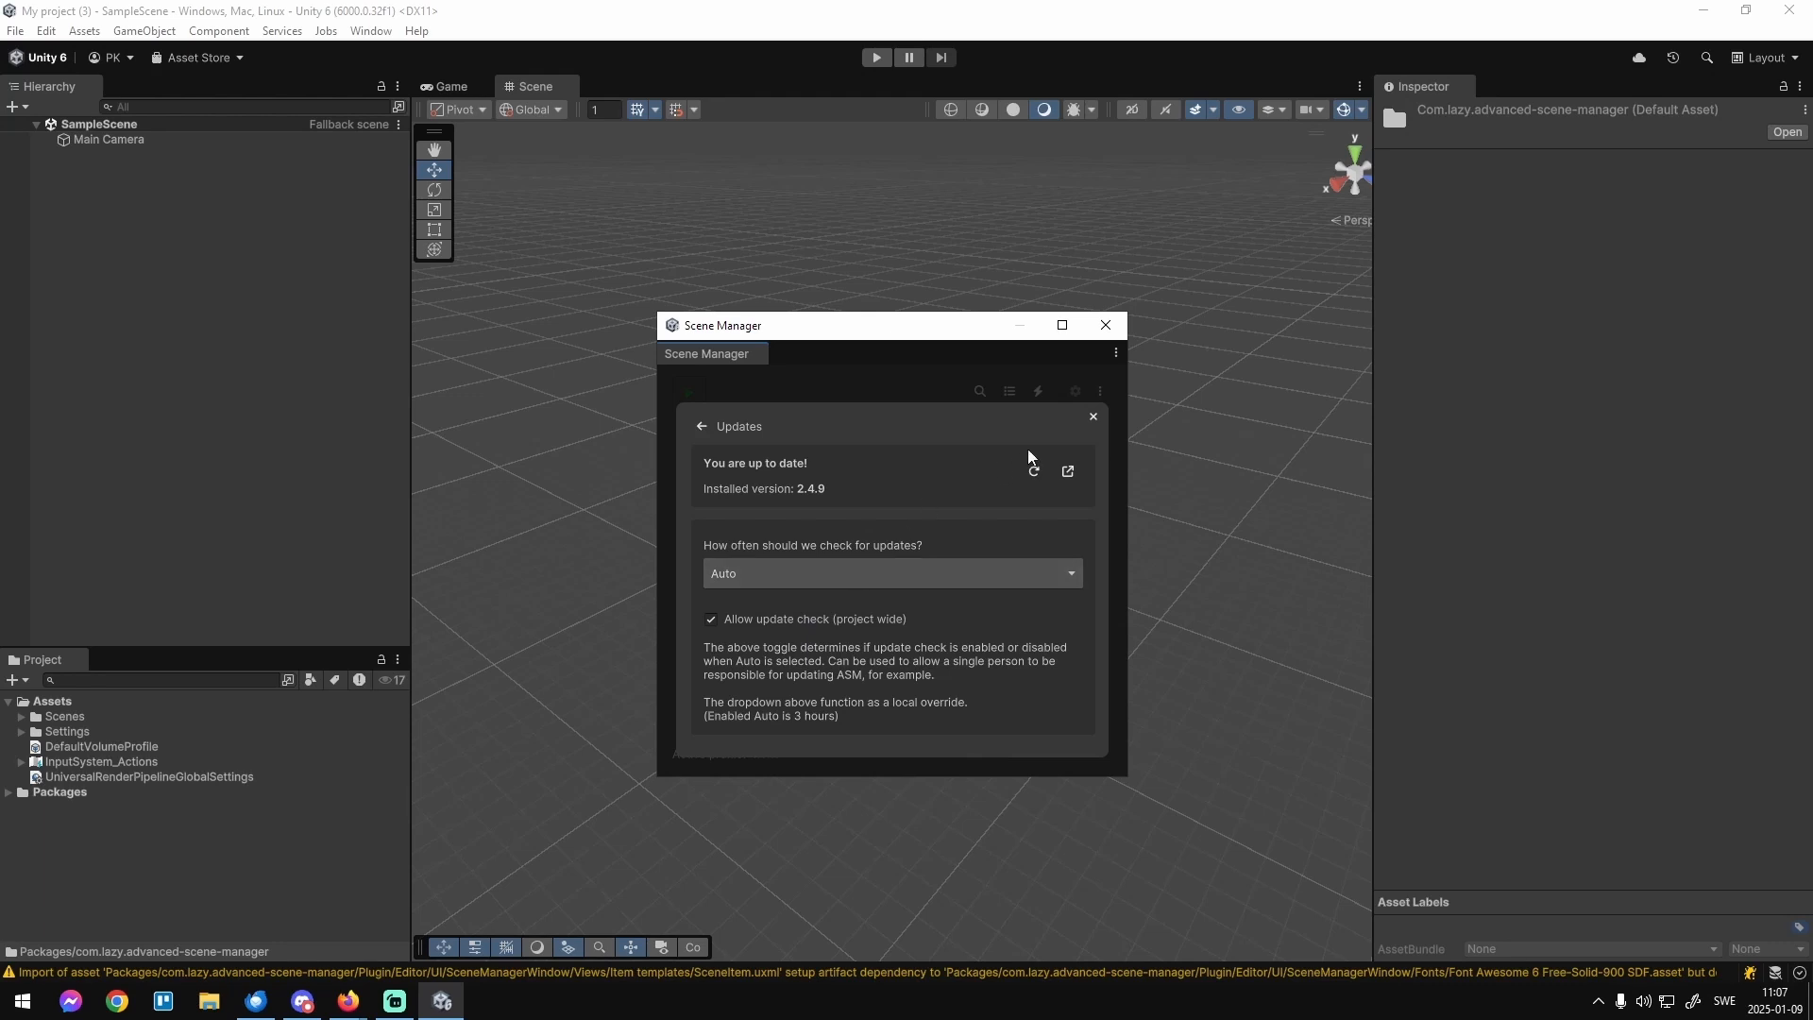
click(1093, 417)
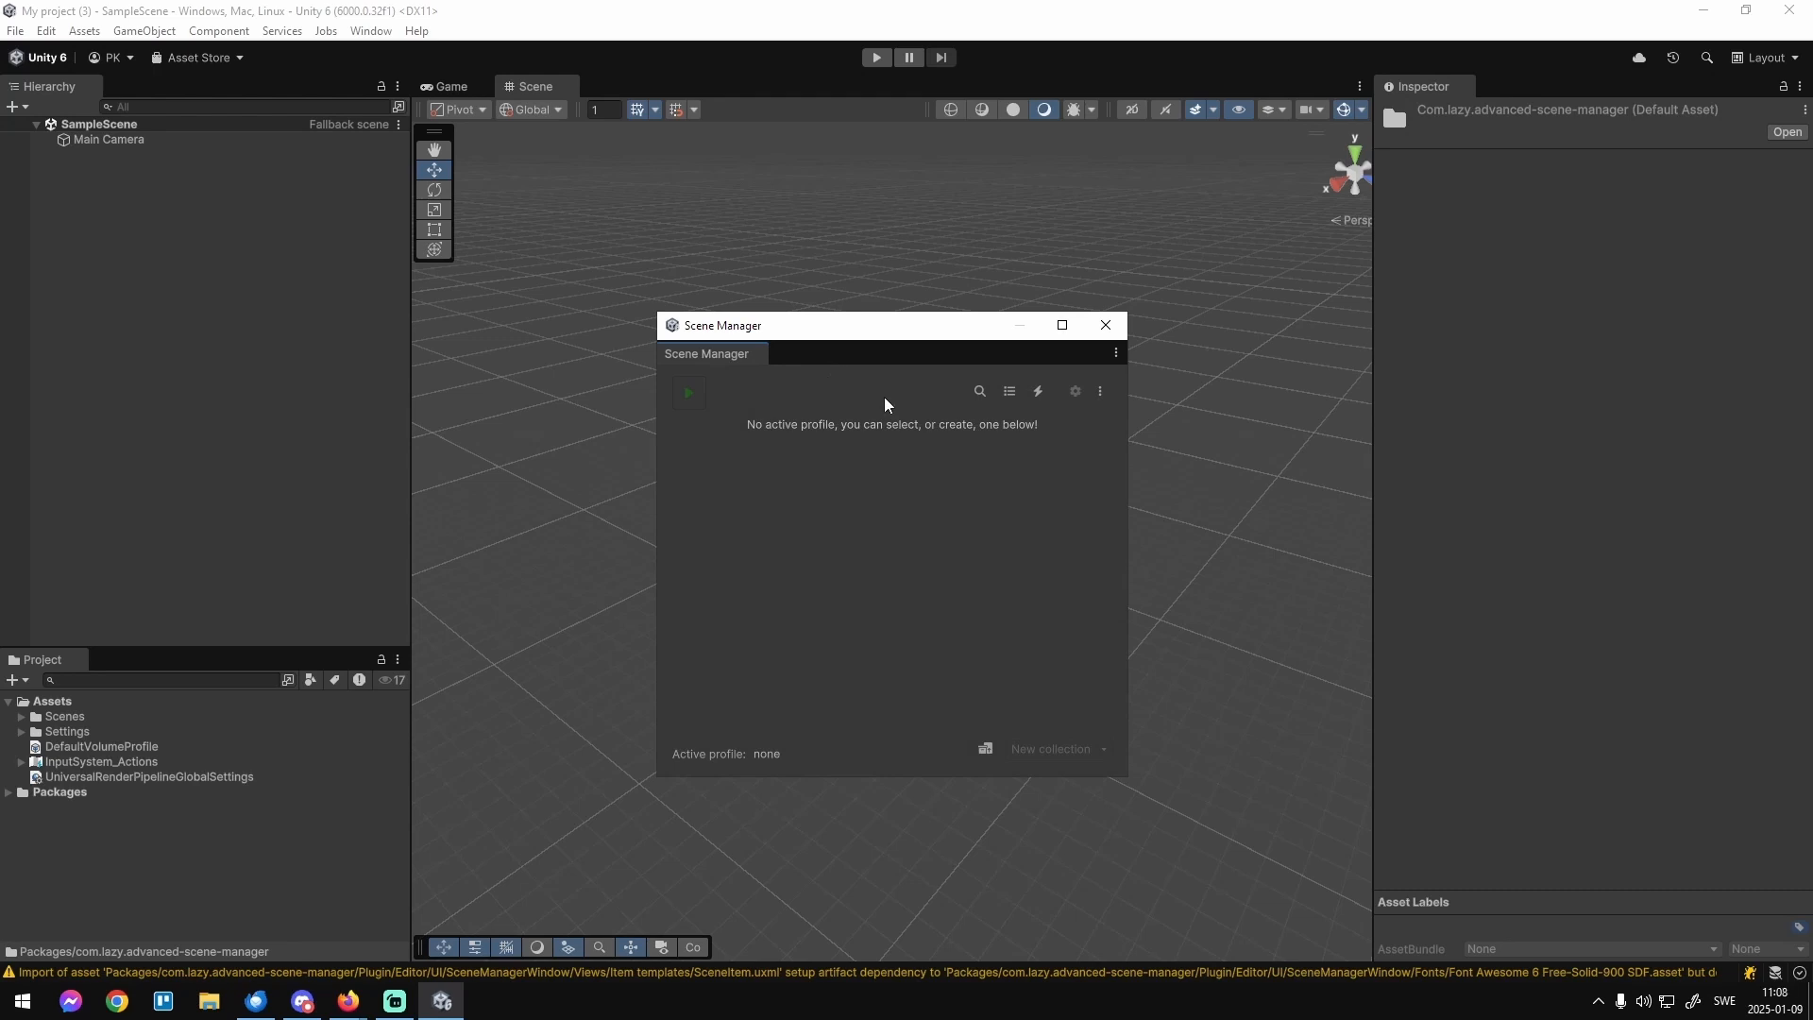
Show the Scene List in Build Profiles, make that window taller, and move the Scene Manager window beside it.
click(15, 30)
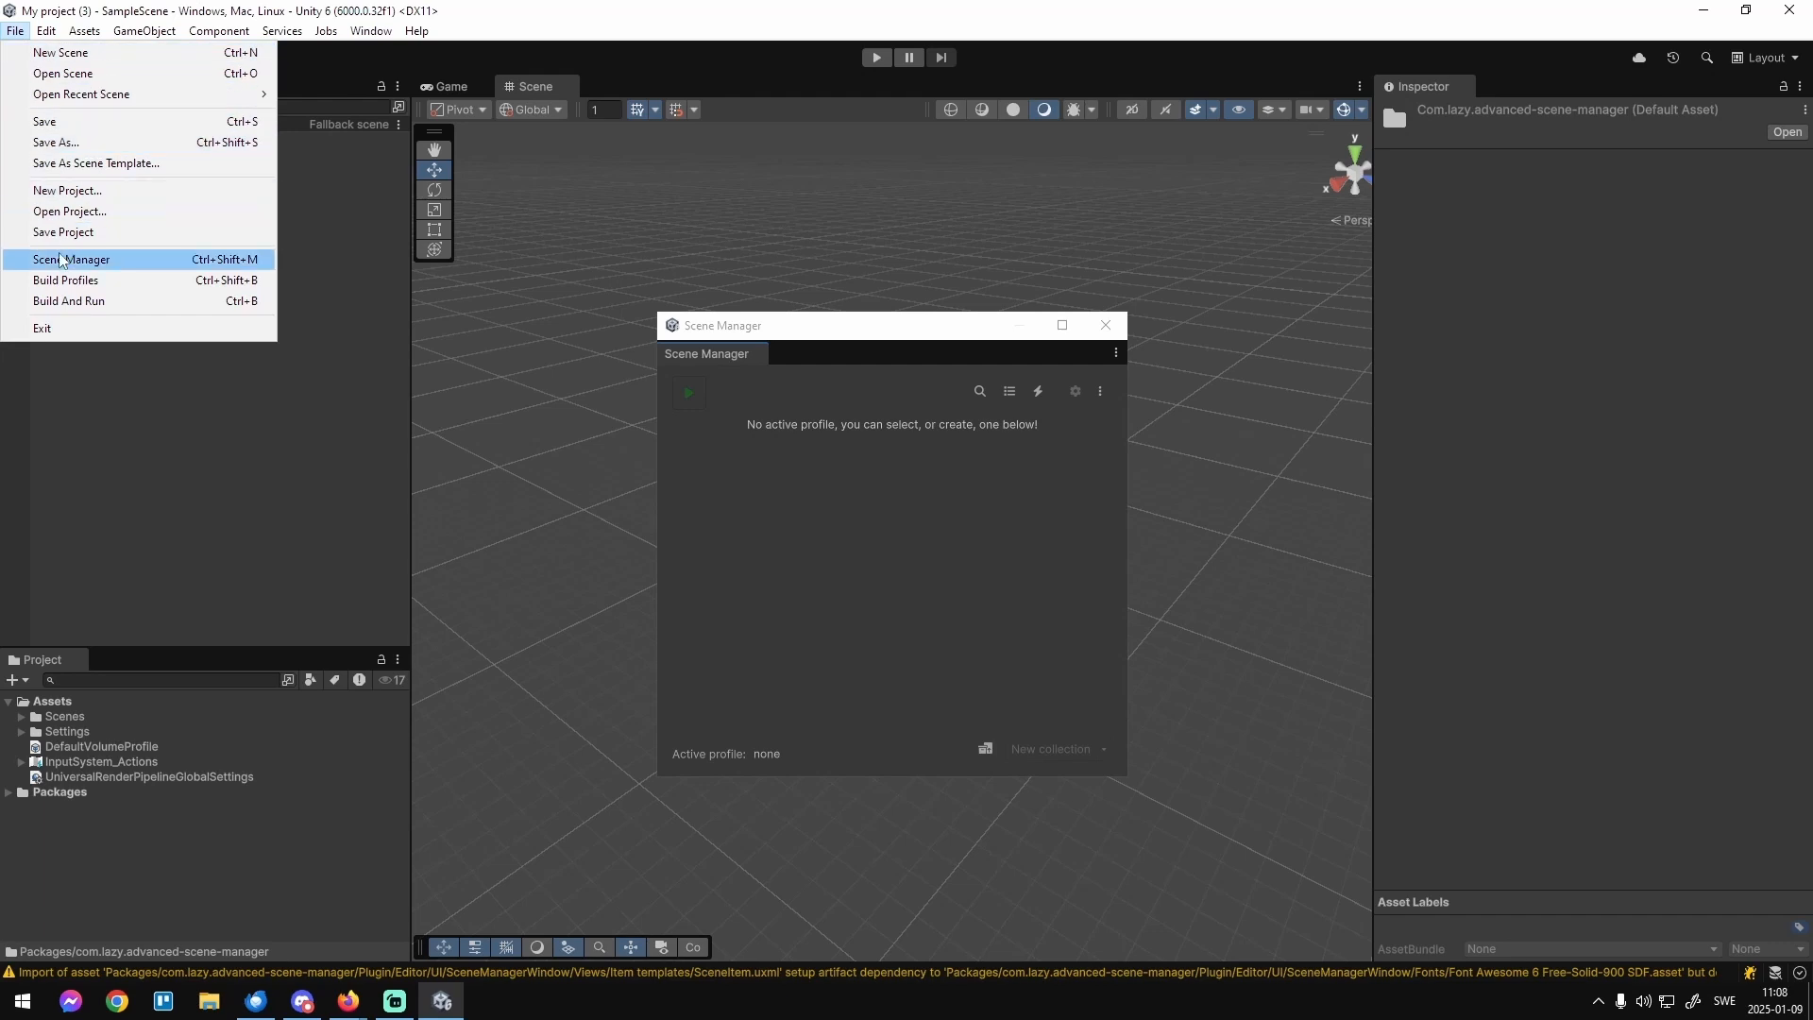
click(65, 280)
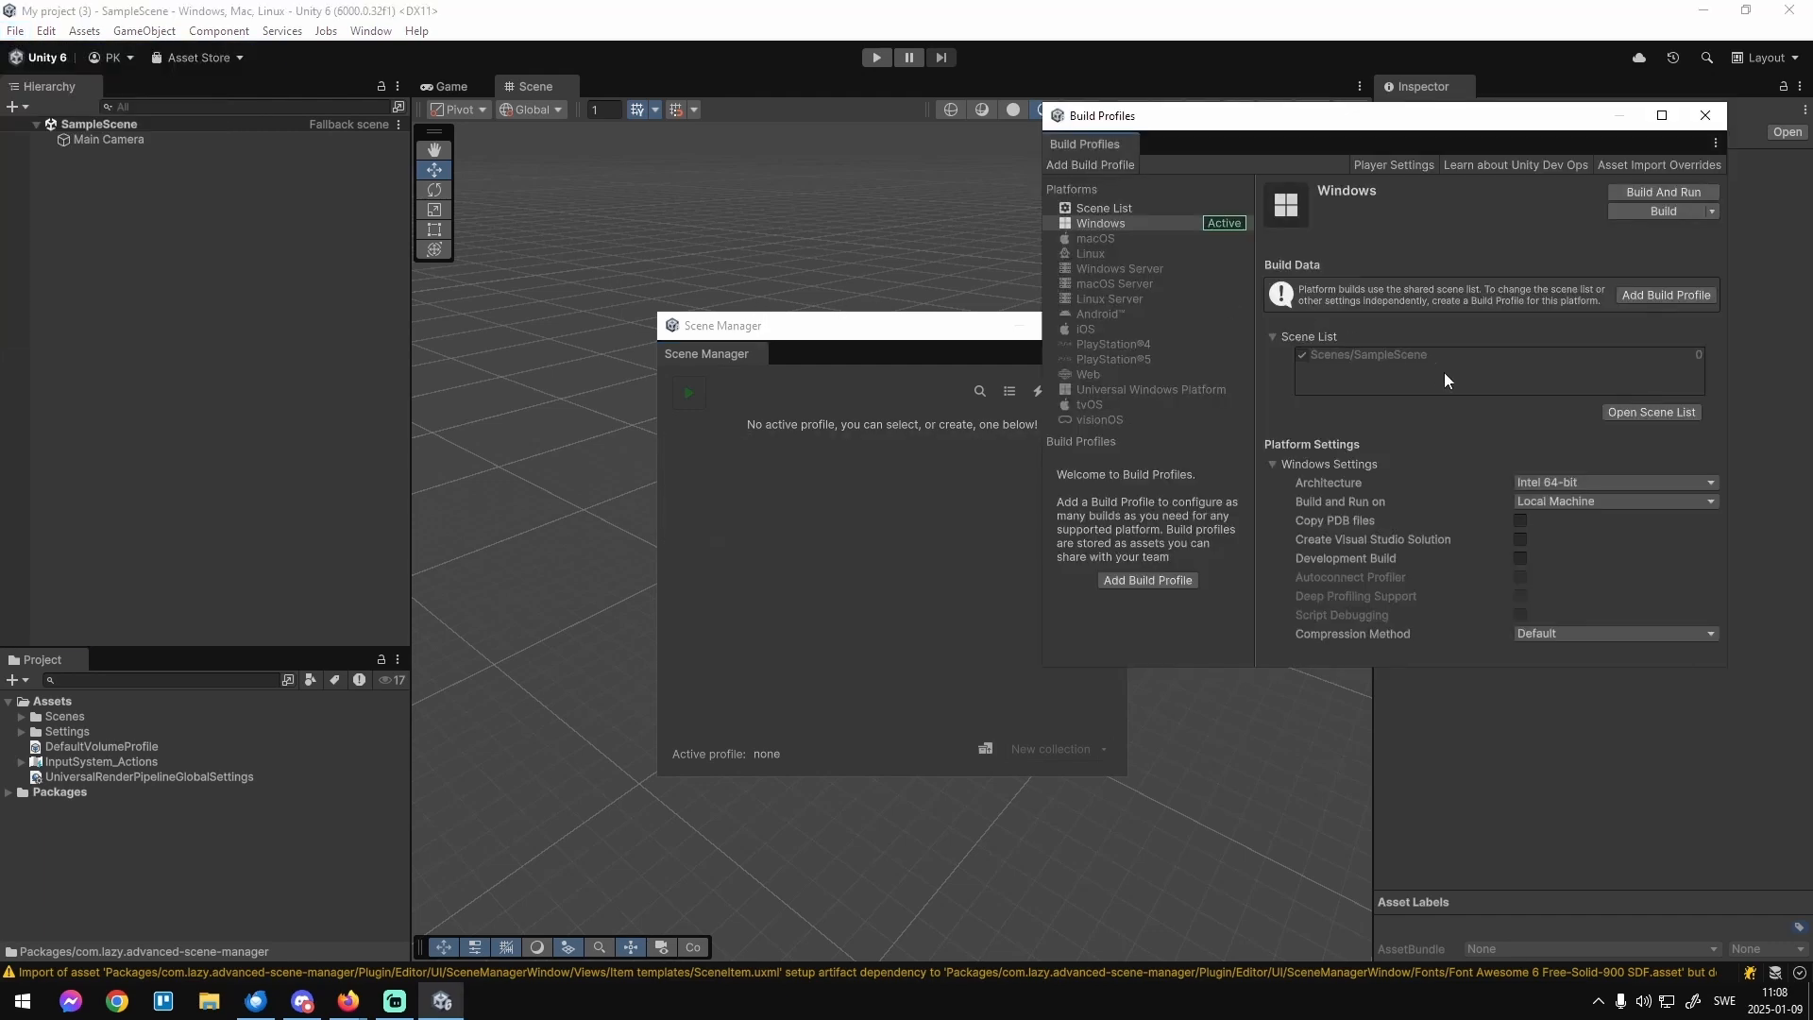
click(1092, 210)
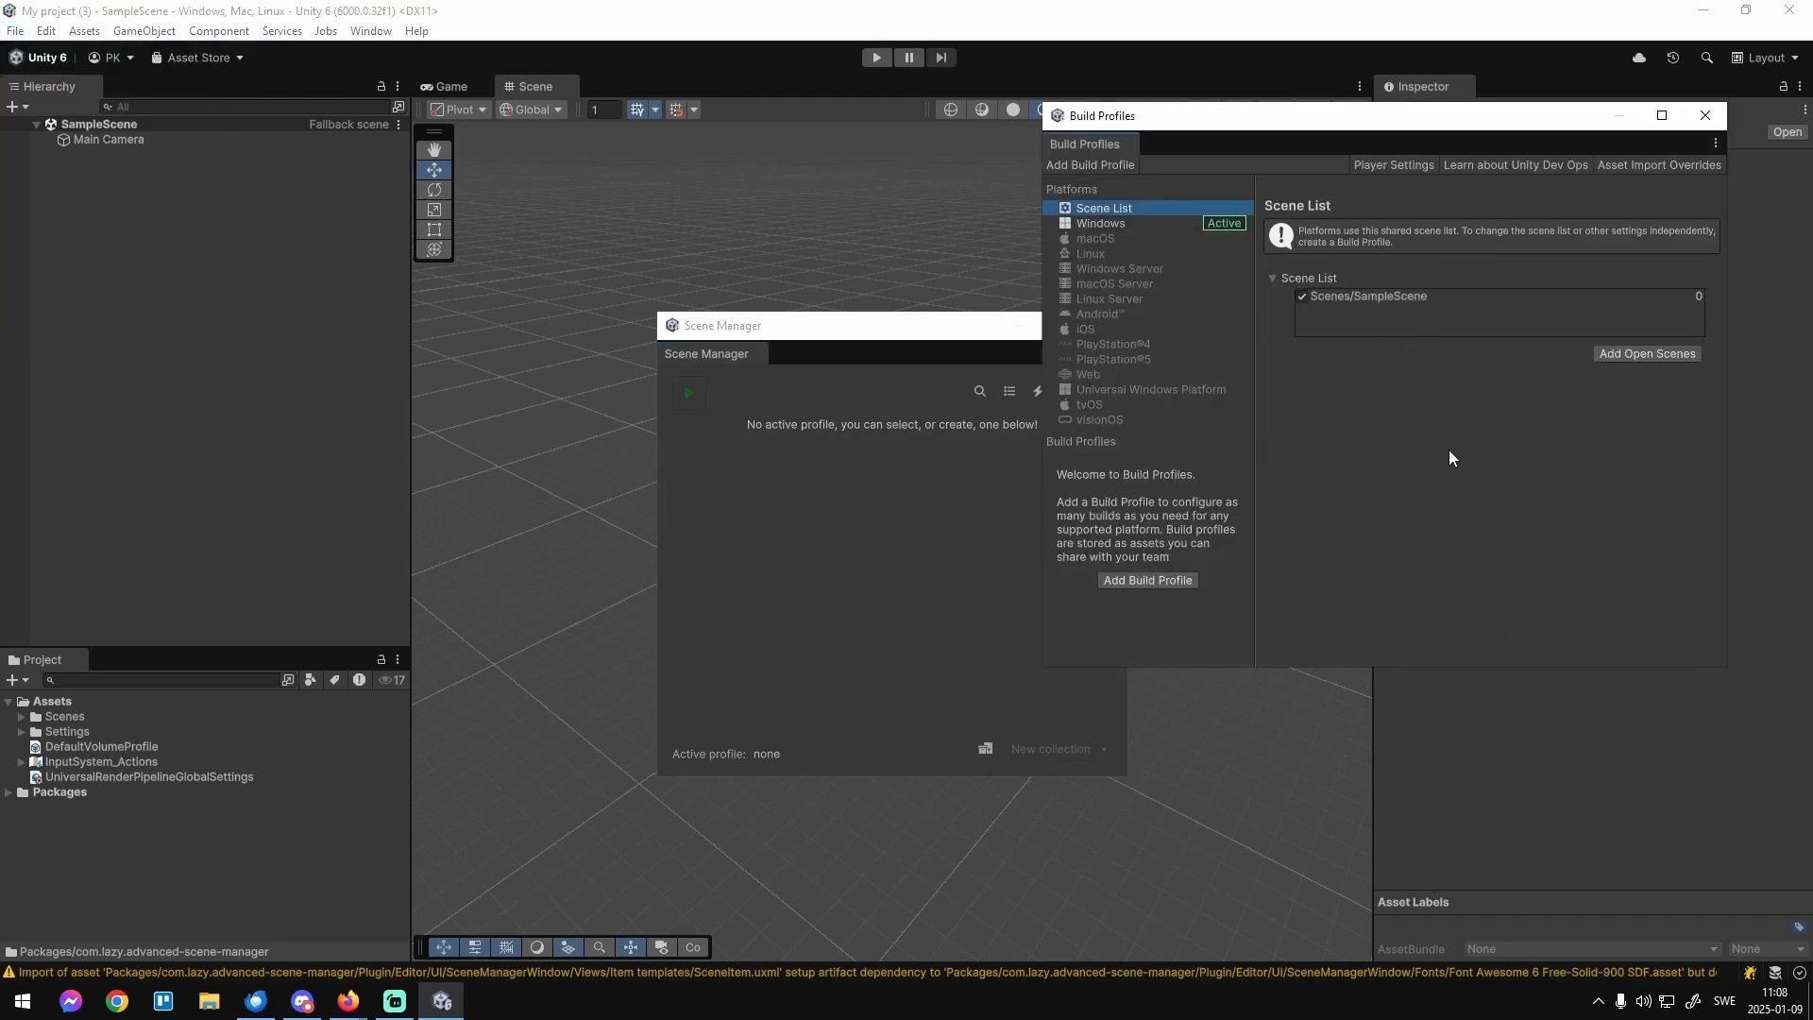
drag(1519, 666, 1559, 831)
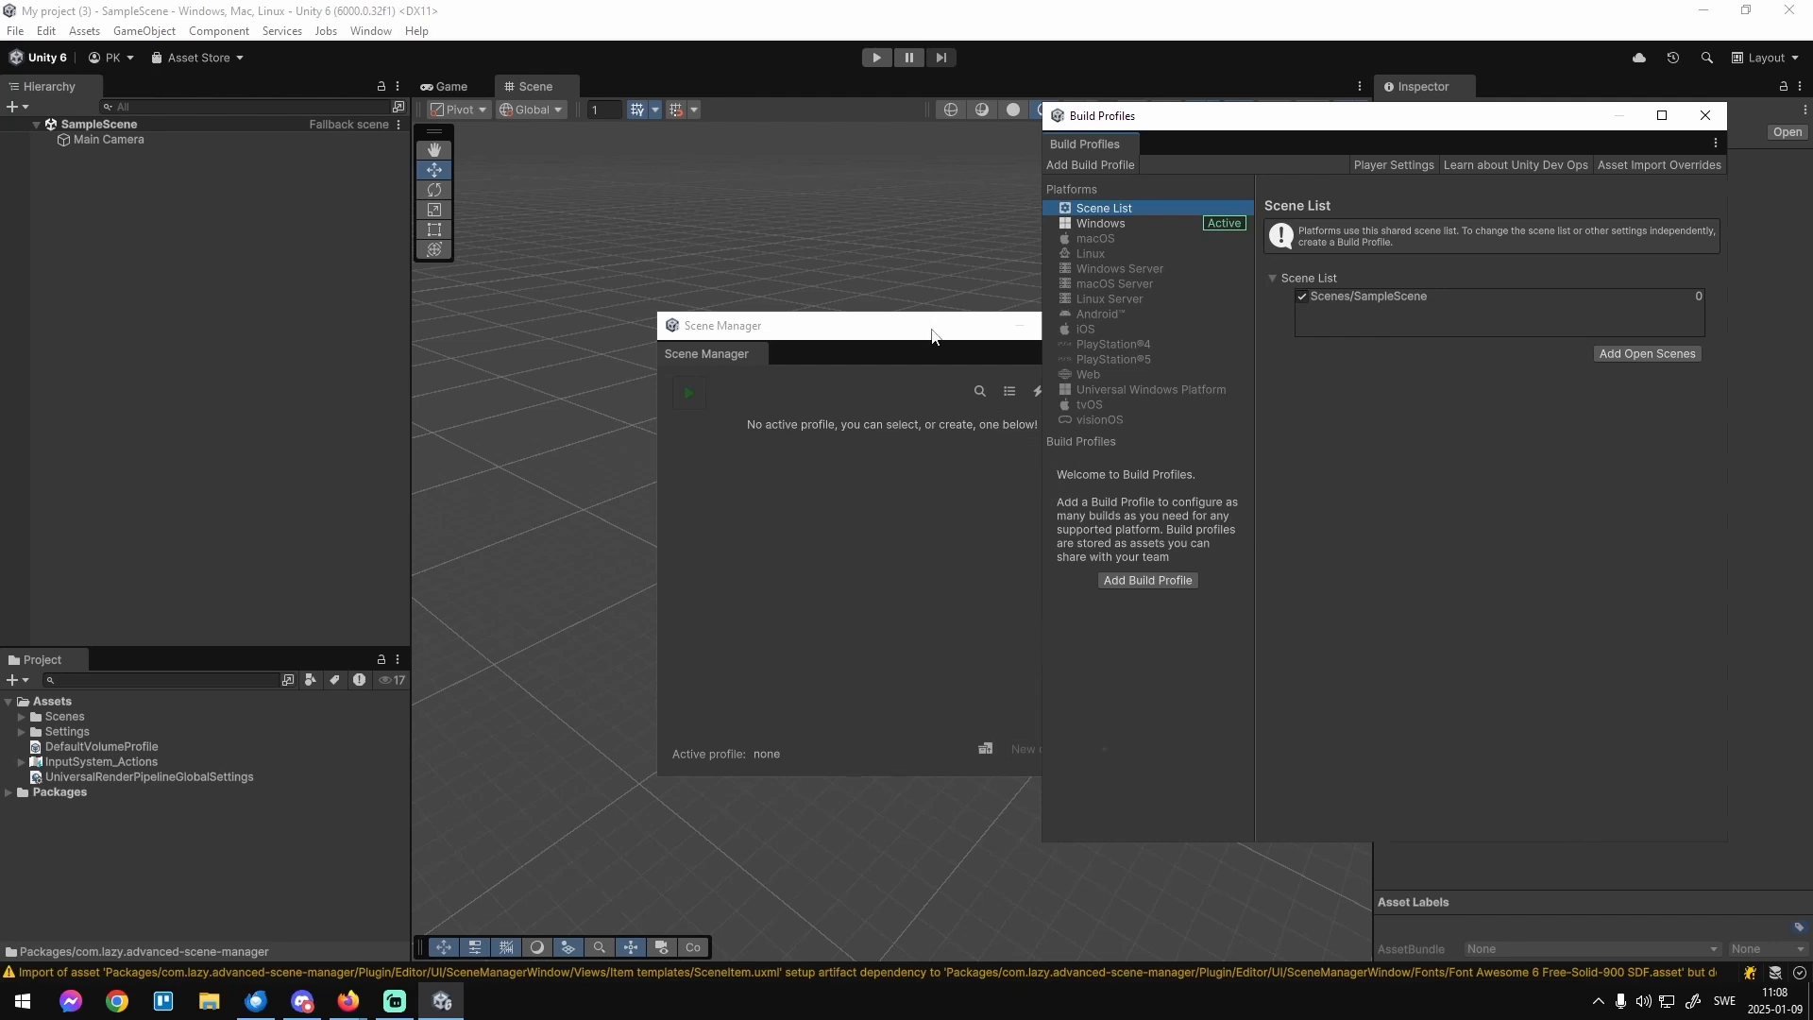
drag(932, 336, 841, 334)
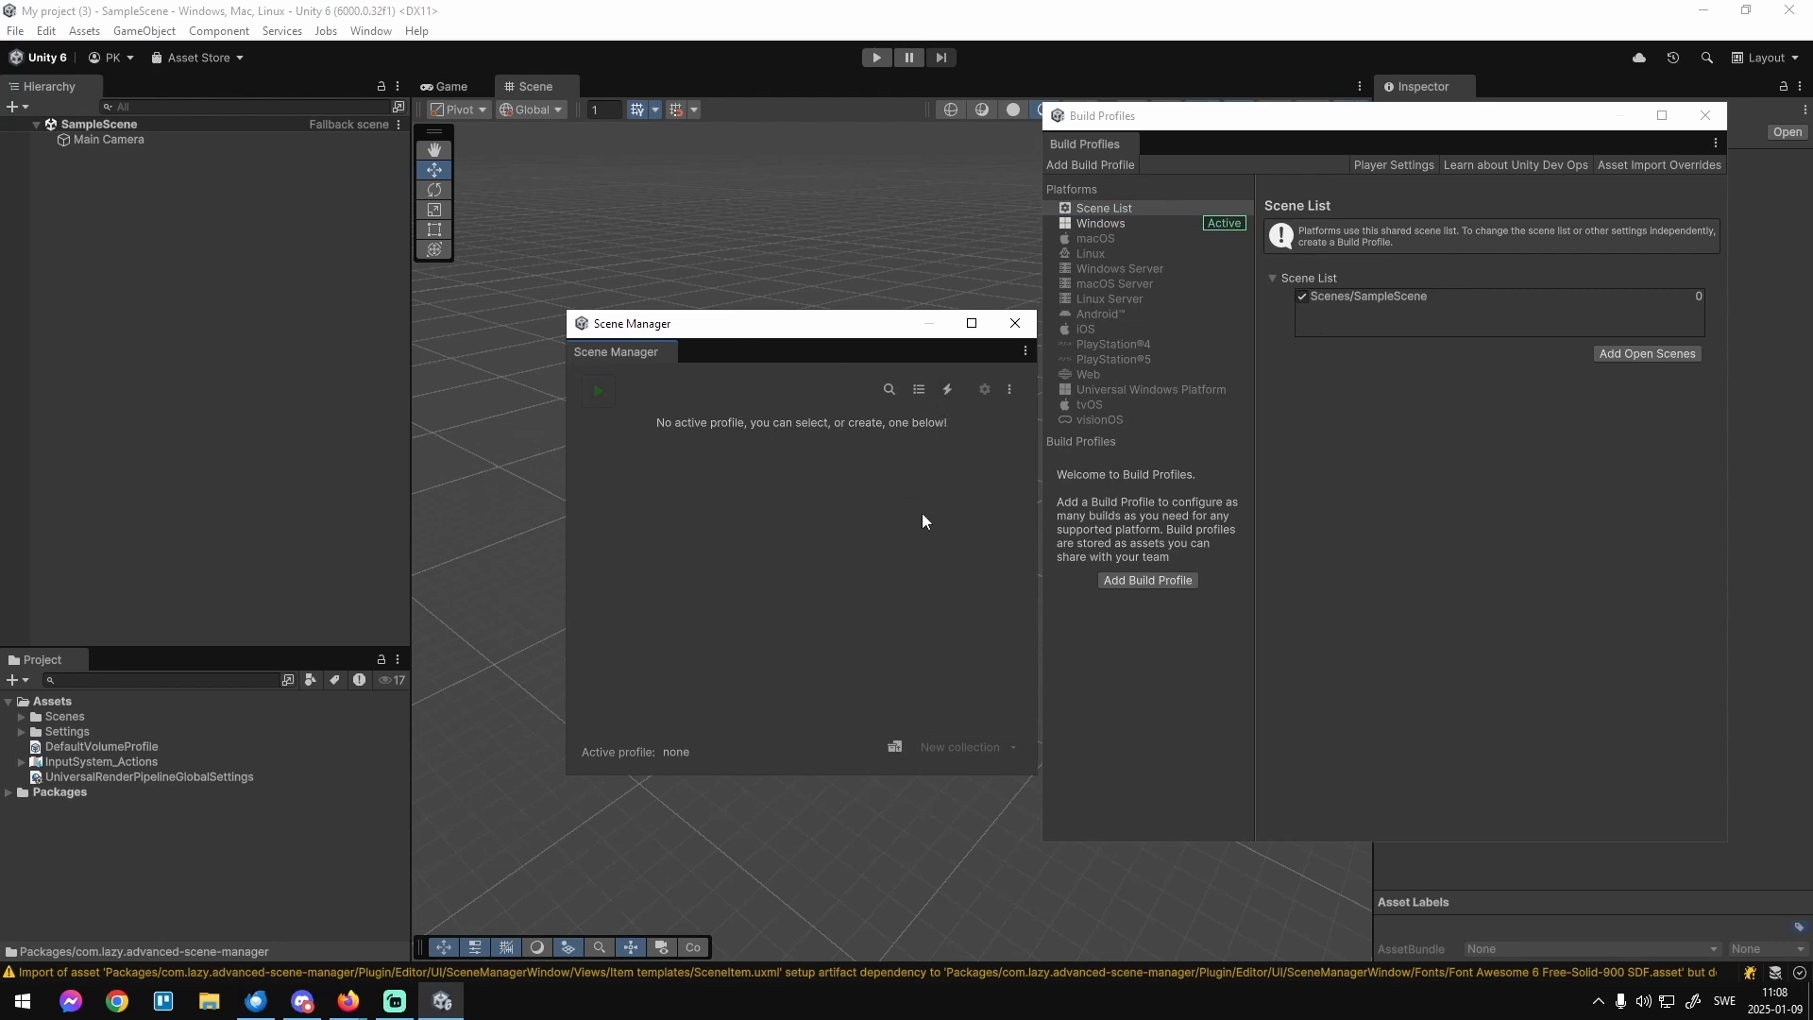
Create a Scene Manager profile named Dev and check the scenes it adds to the build's Scene List.
click(677, 753)
click(945, 683)
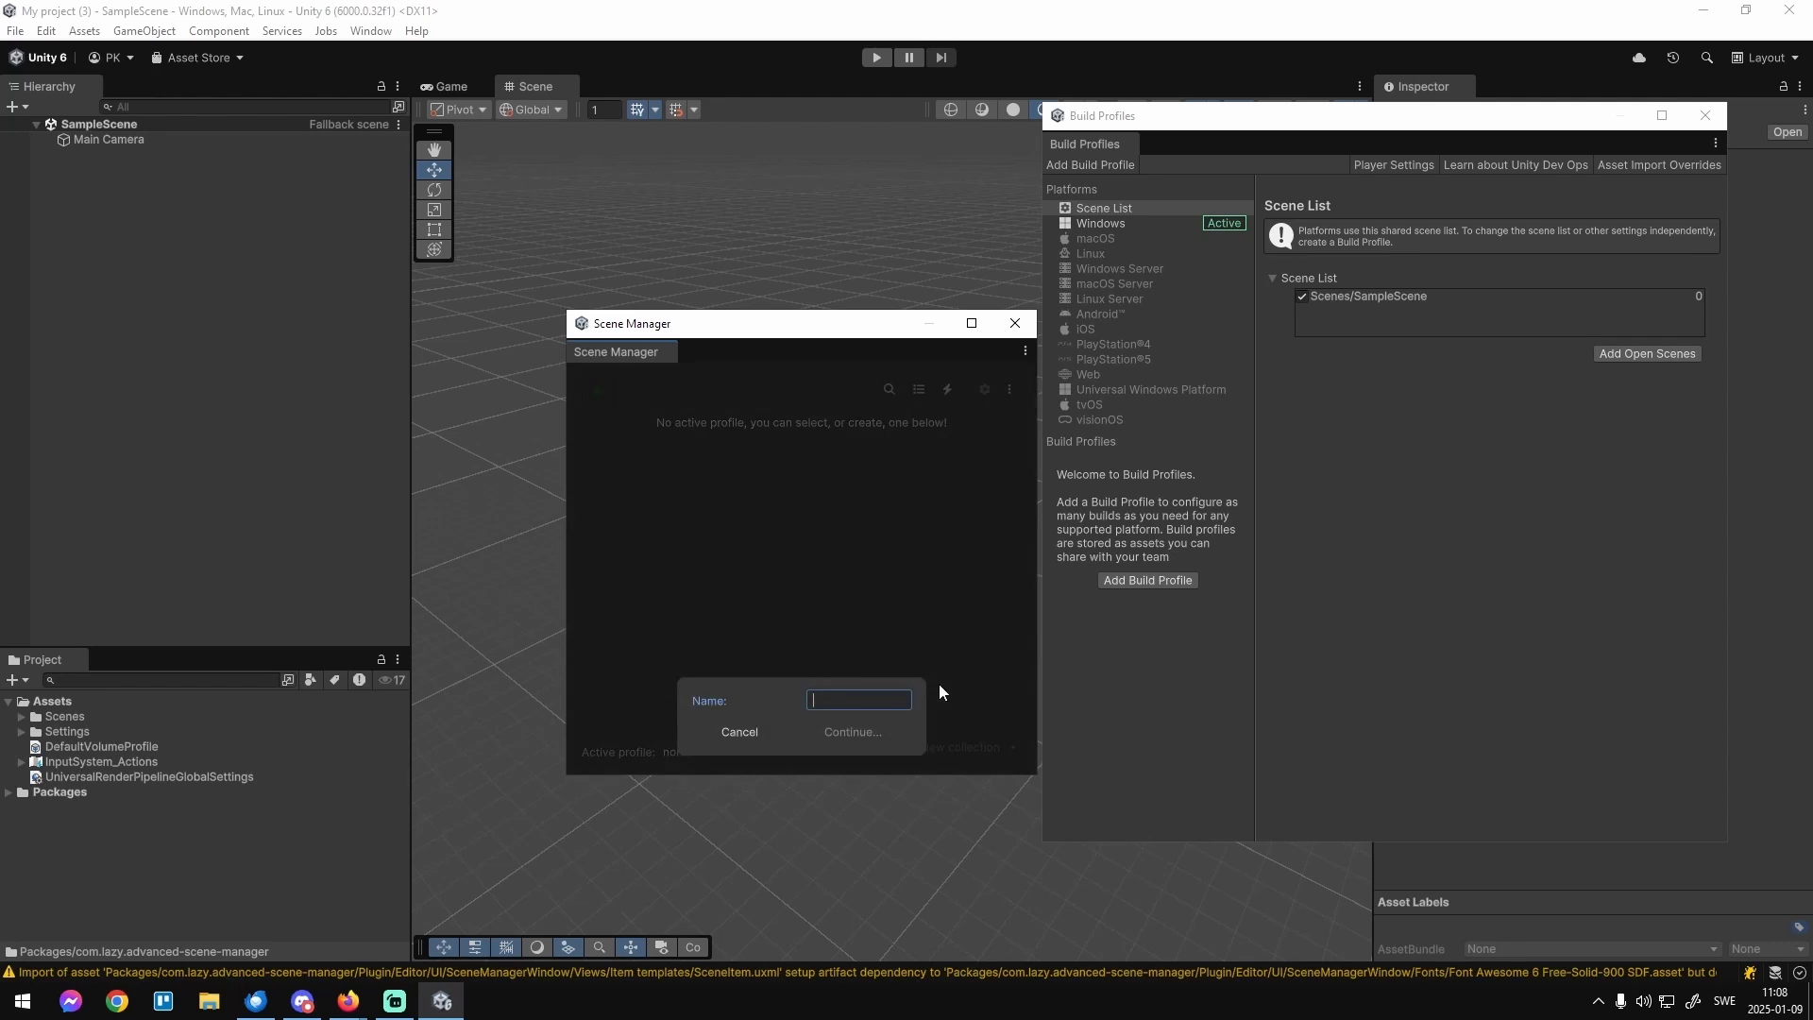
text(Dev)
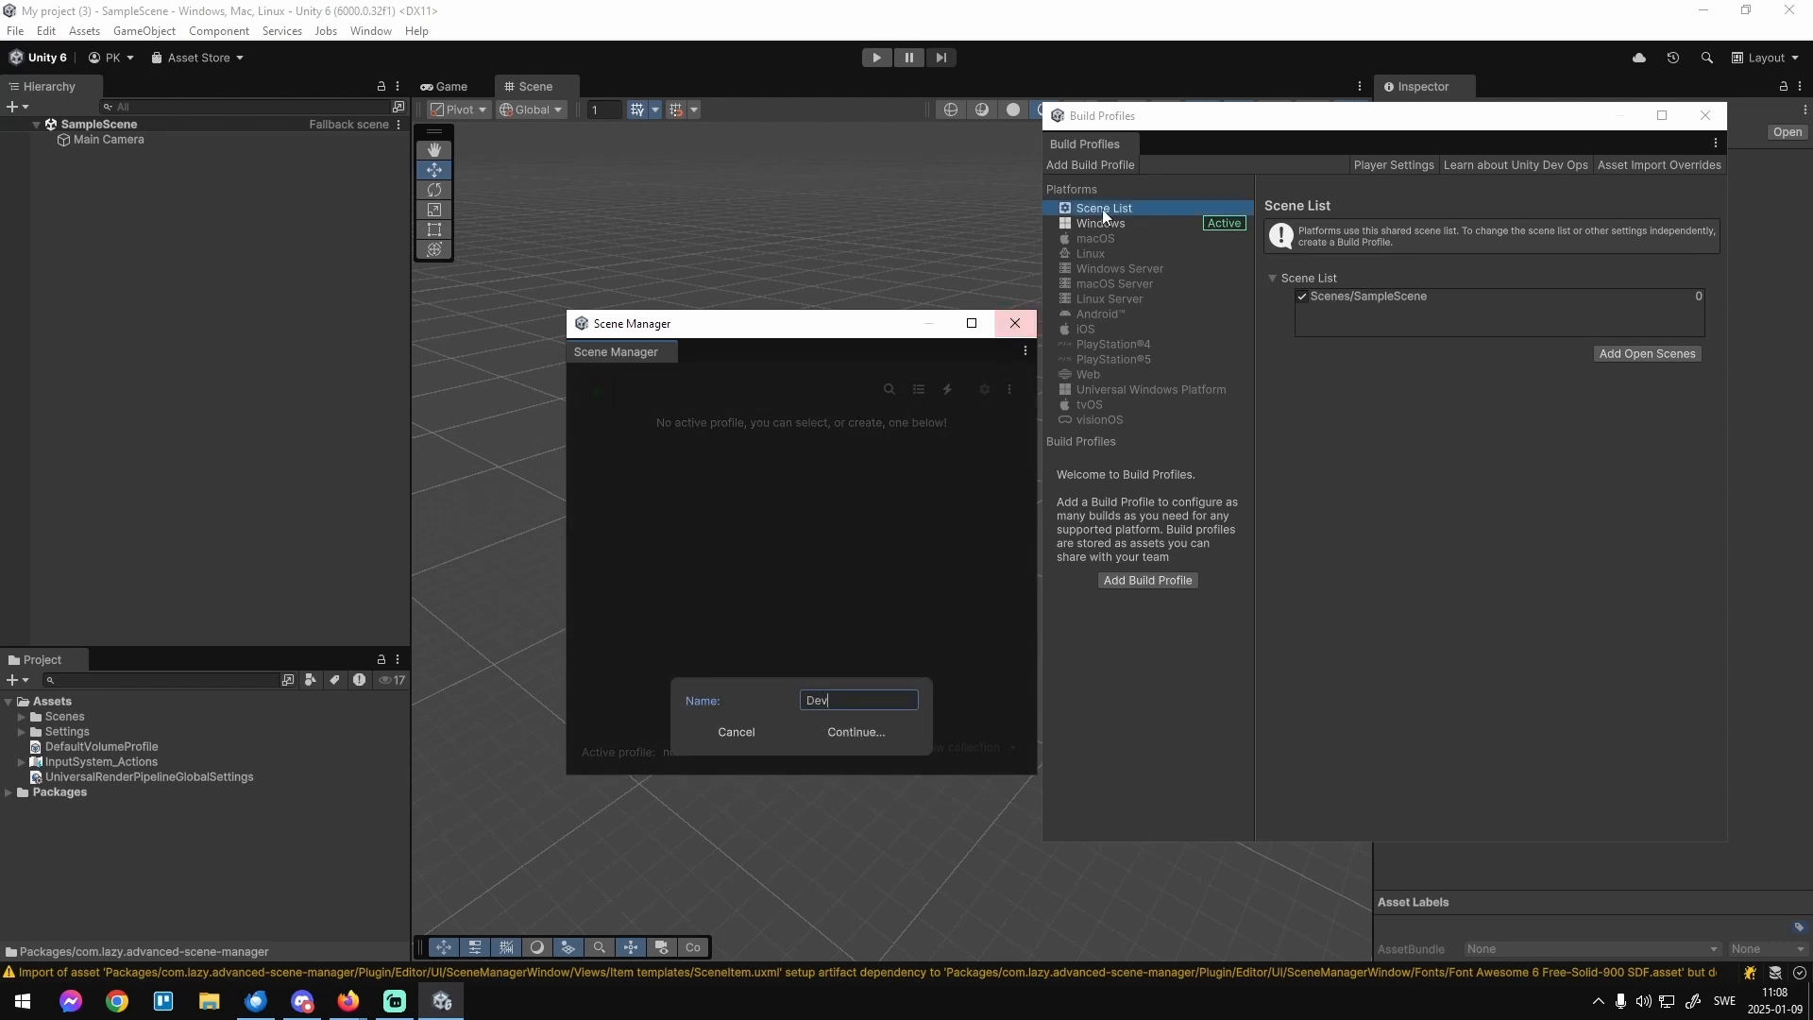
click(854, 733)
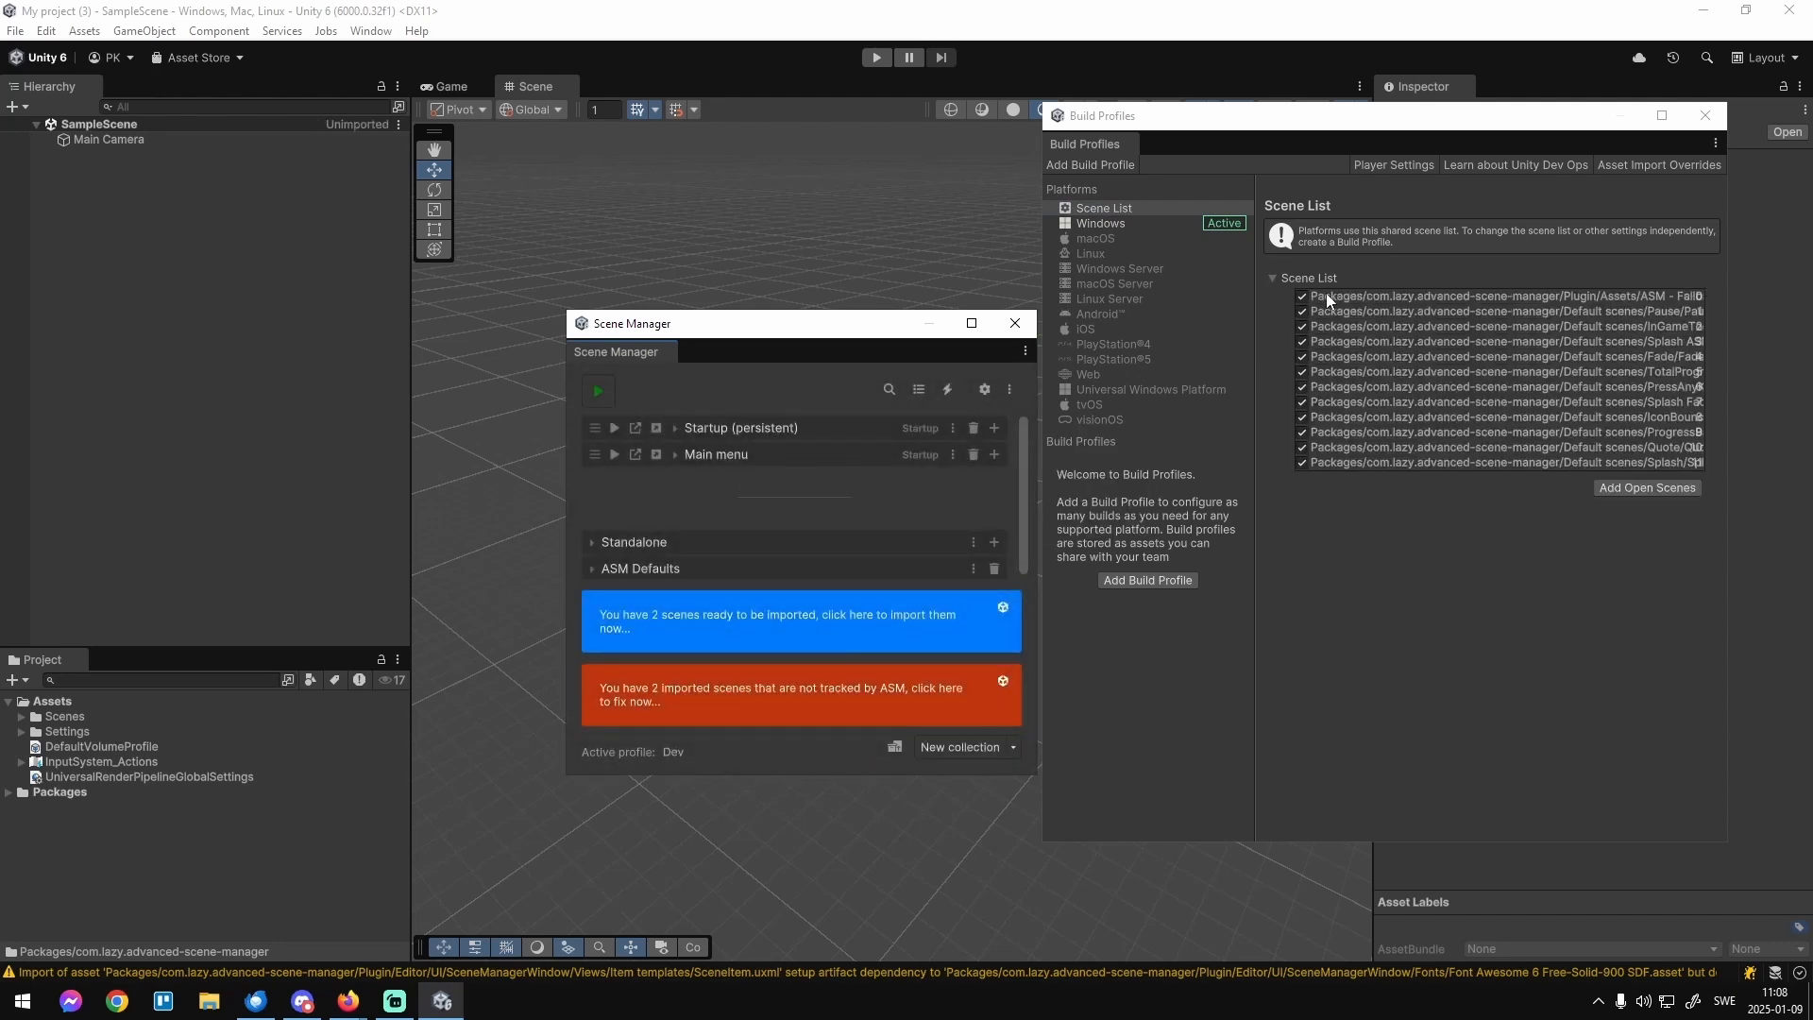
click(1388, 432)
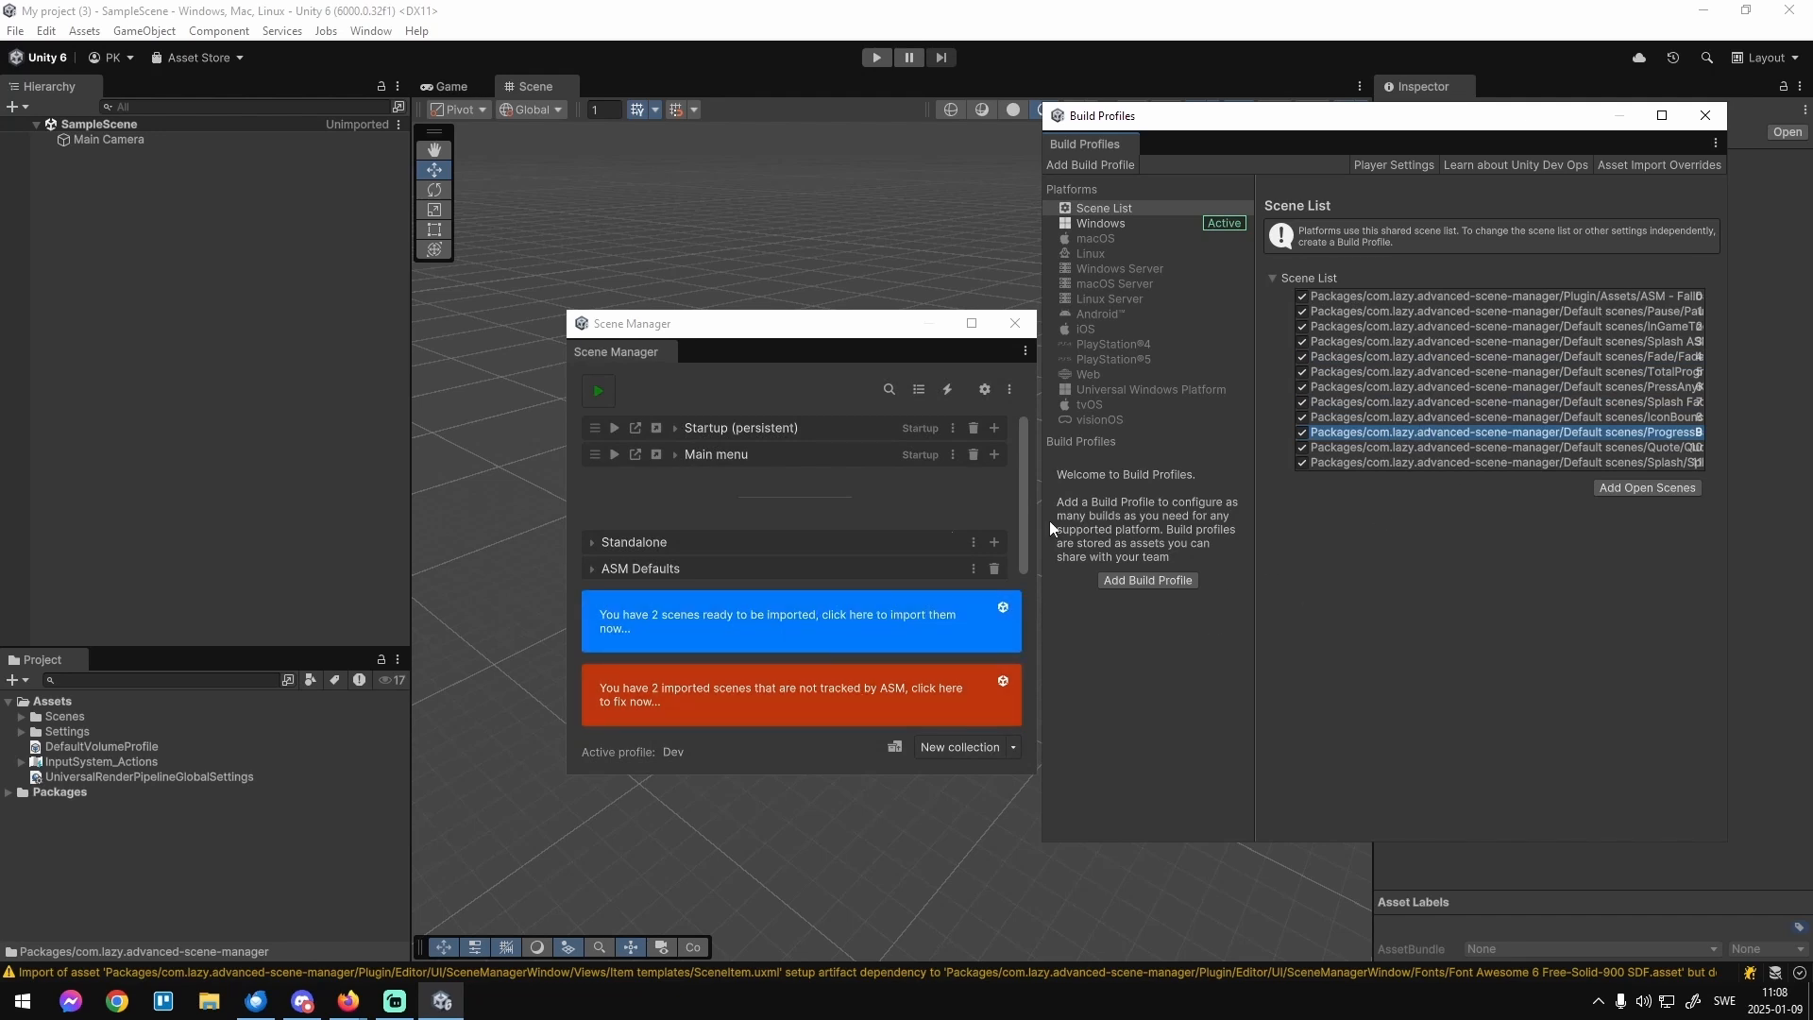
click(875, 511)
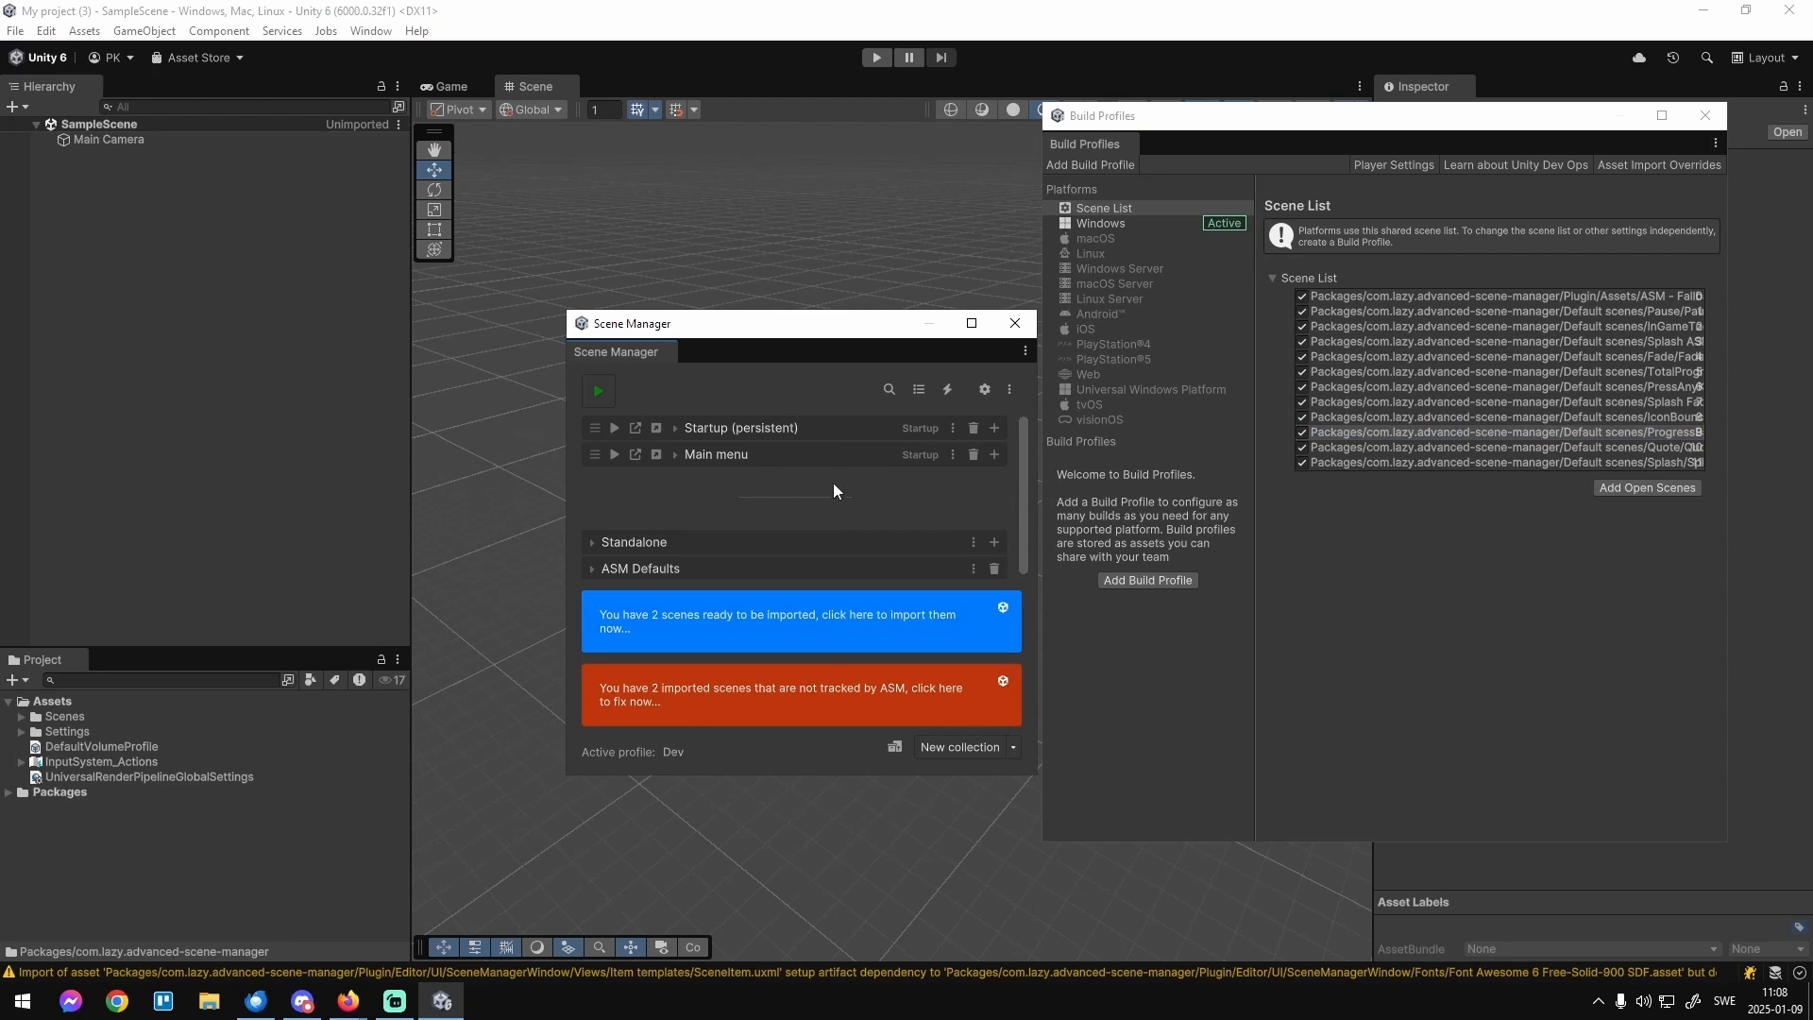
Track the untracked imported scenes ProgressBar and Quote in the Scene Manager.
click(894, 717)
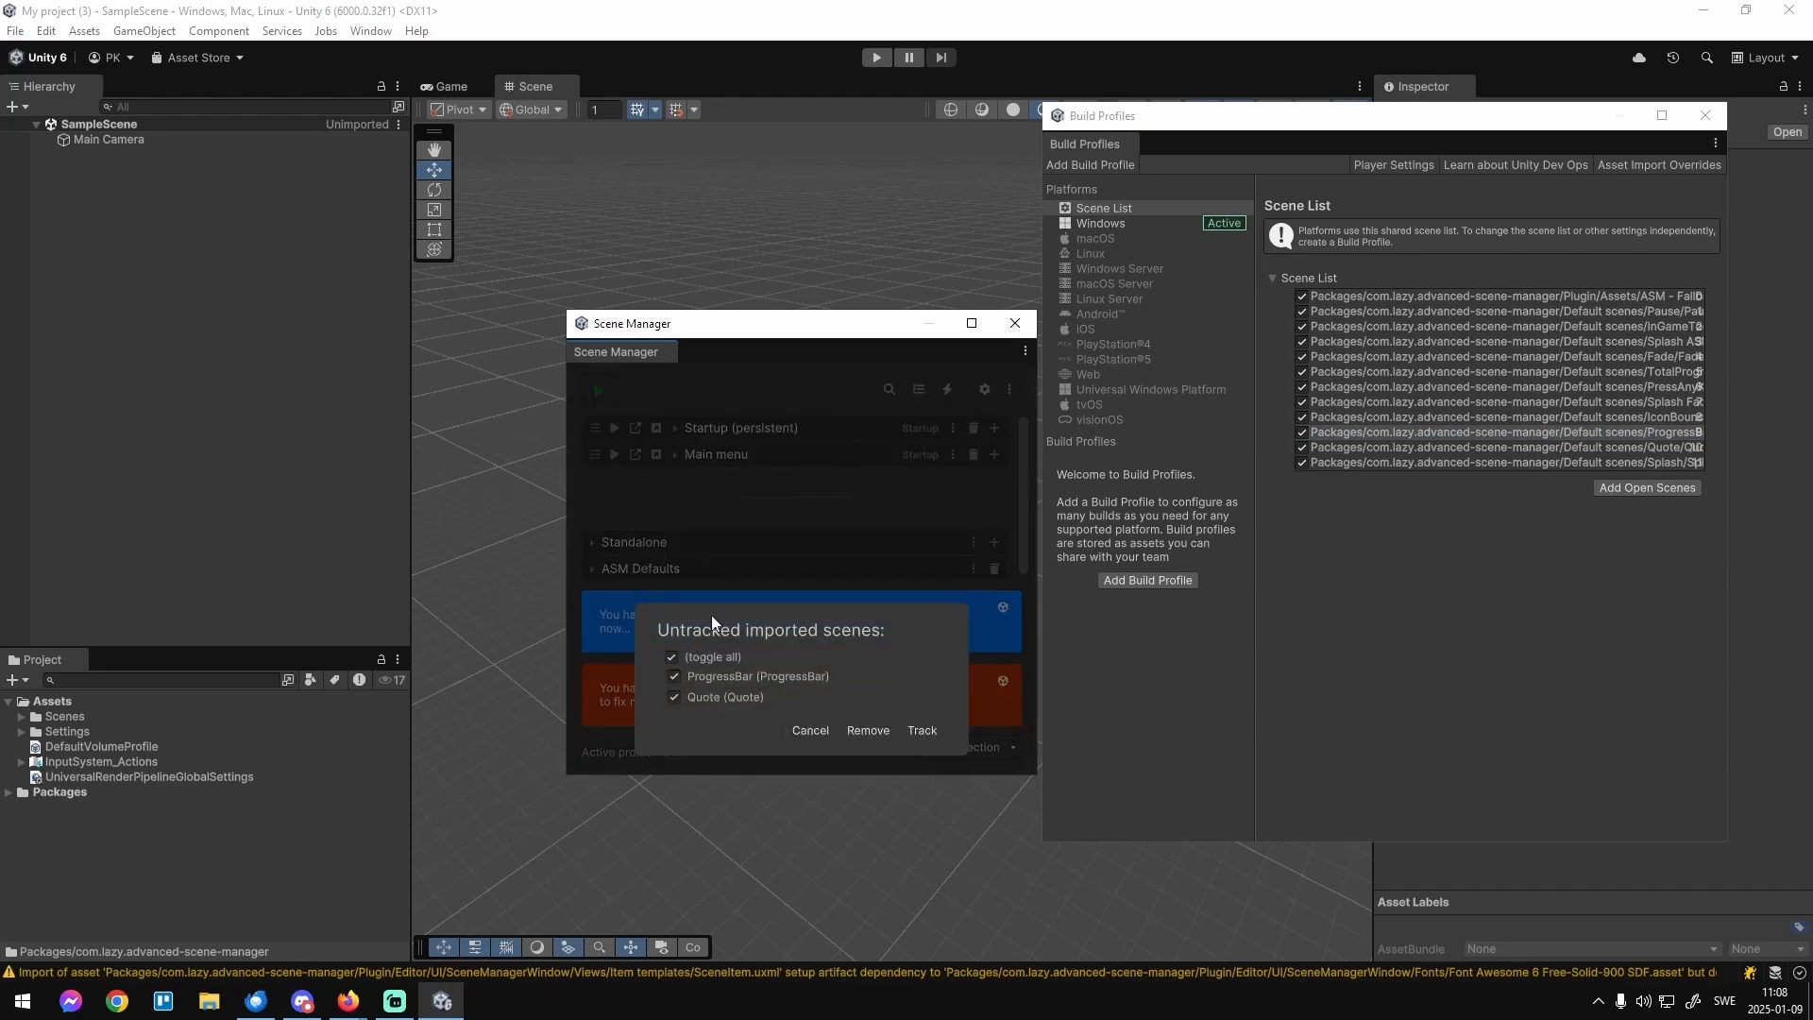
click(21, 717)
click(21, 717)
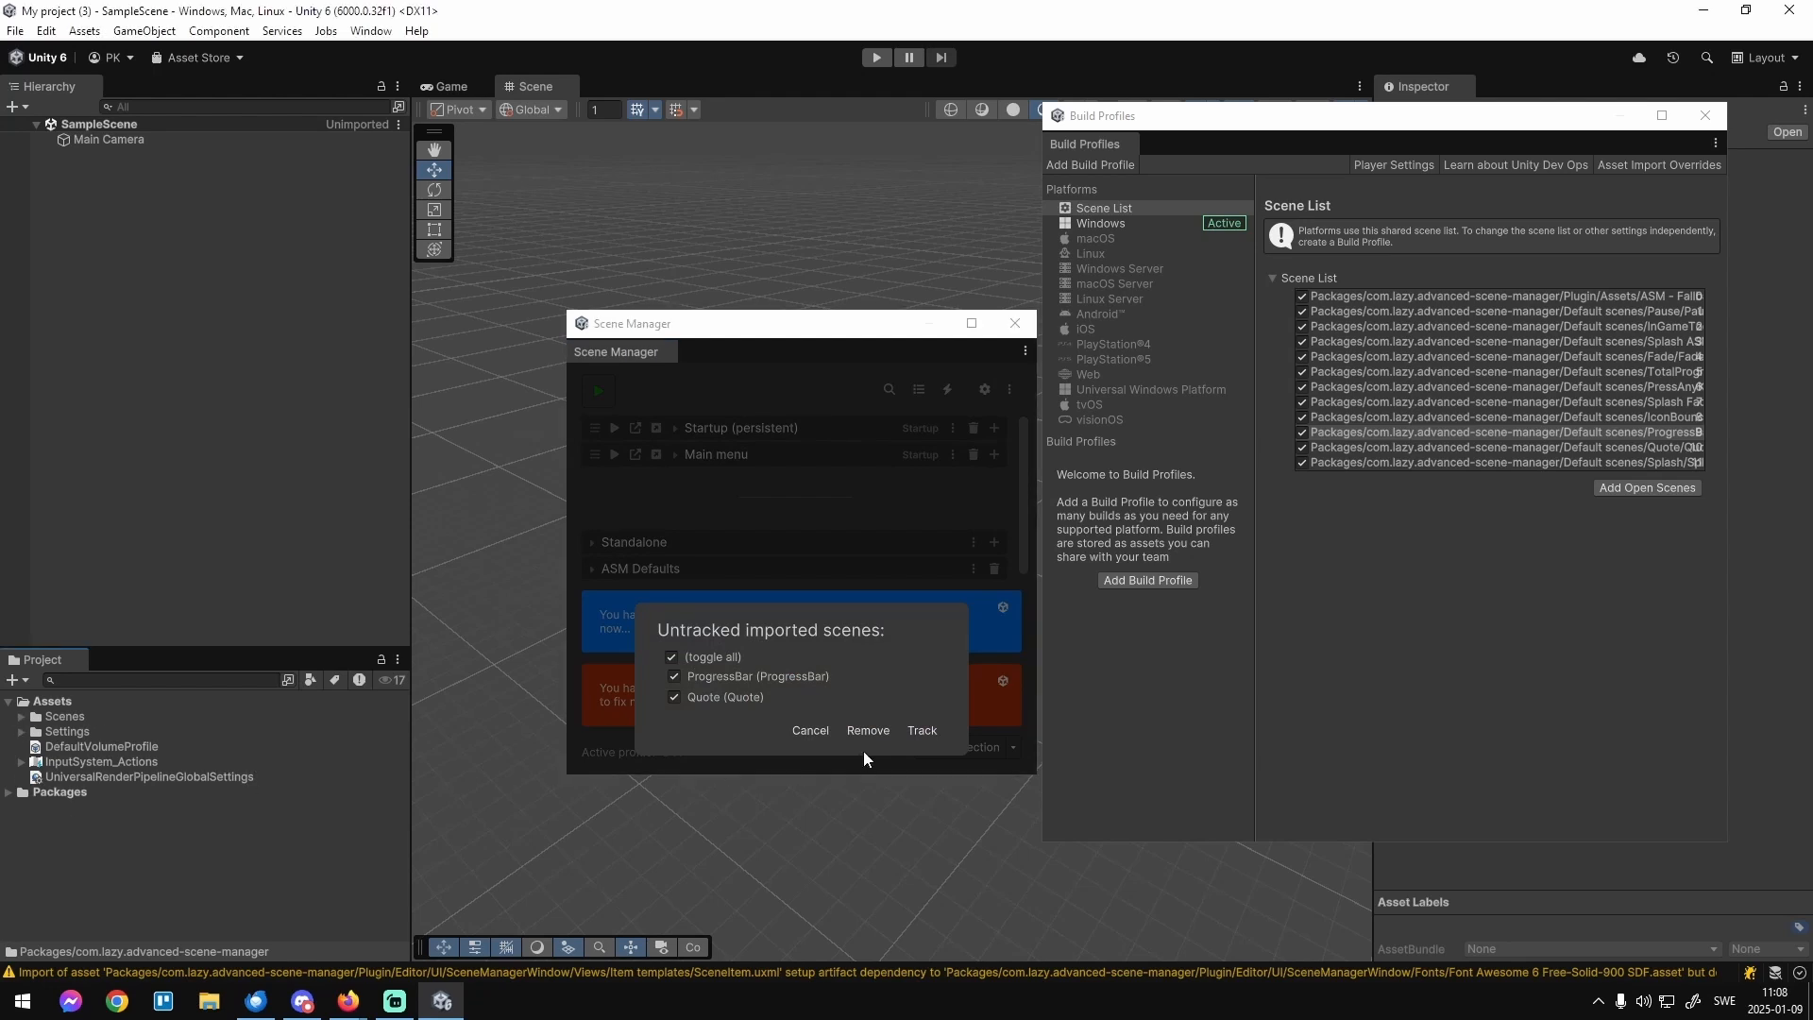
click(916, 733)
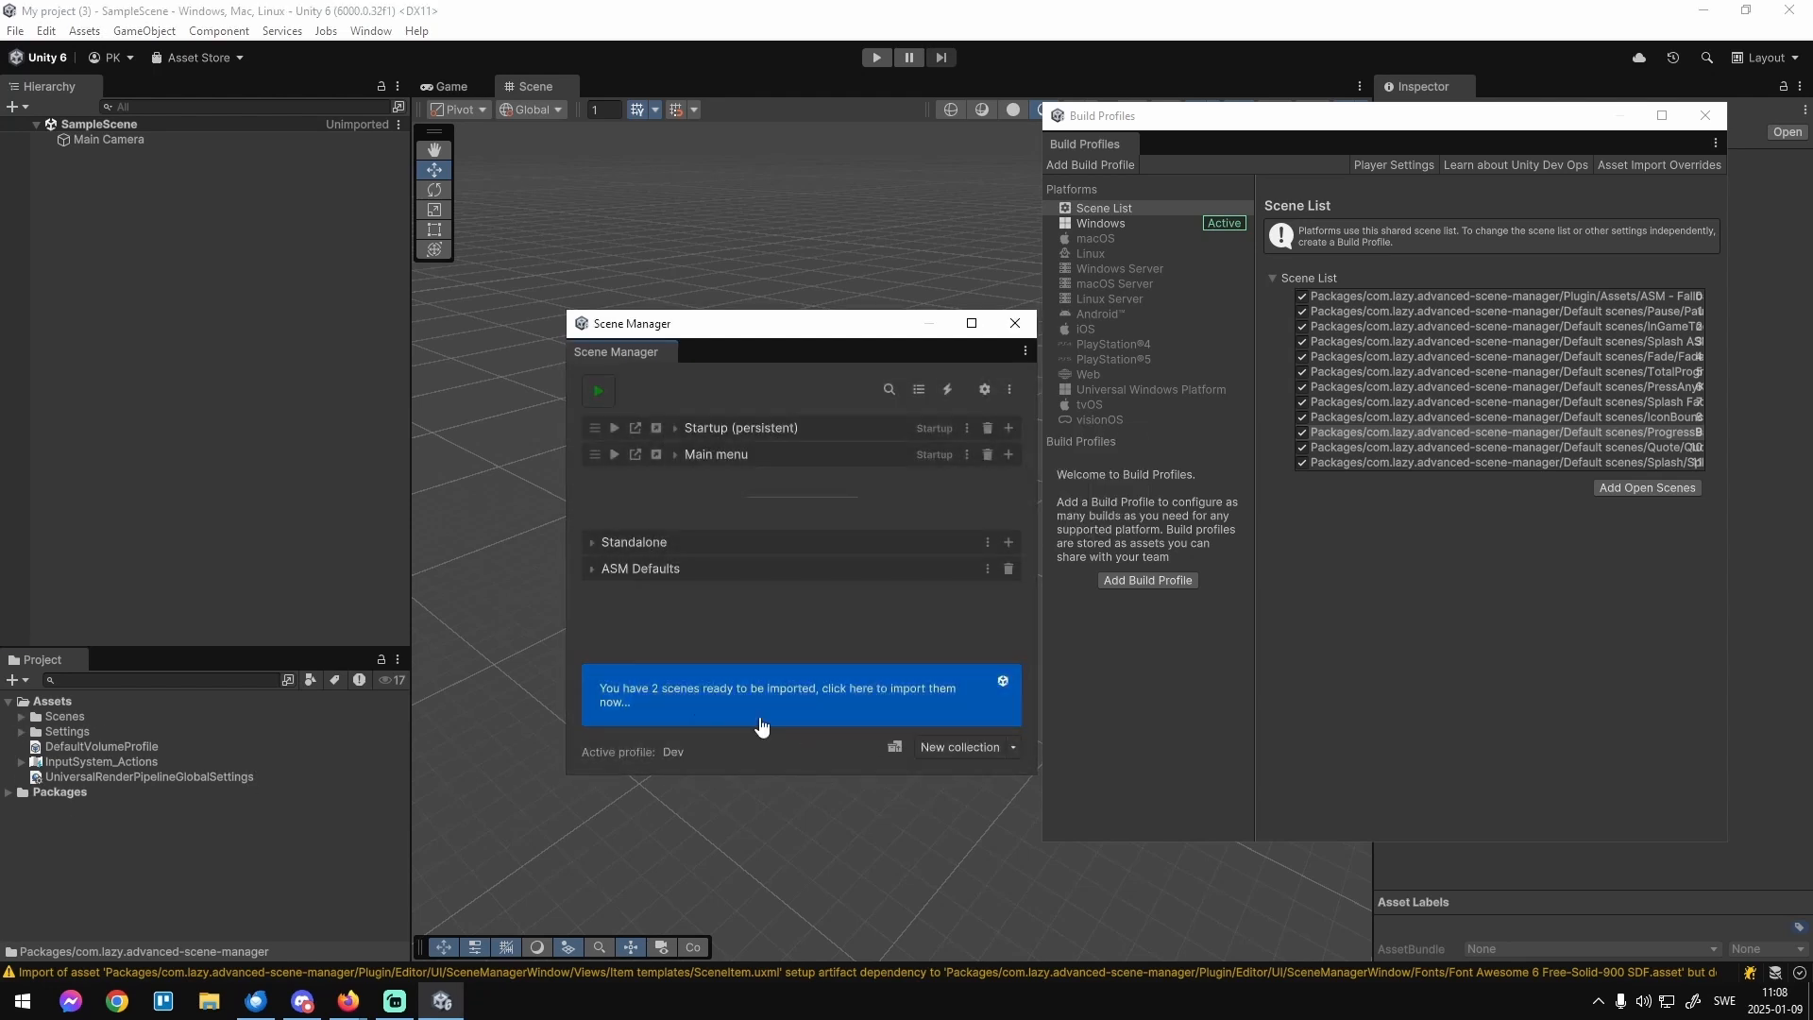
Blacklist Assets\Settings\Scenes\URP2DSceneTemplate.unity and import the remaining unimported scene, Assets/Scenes/SampleScene.unity.
click(706, 710)
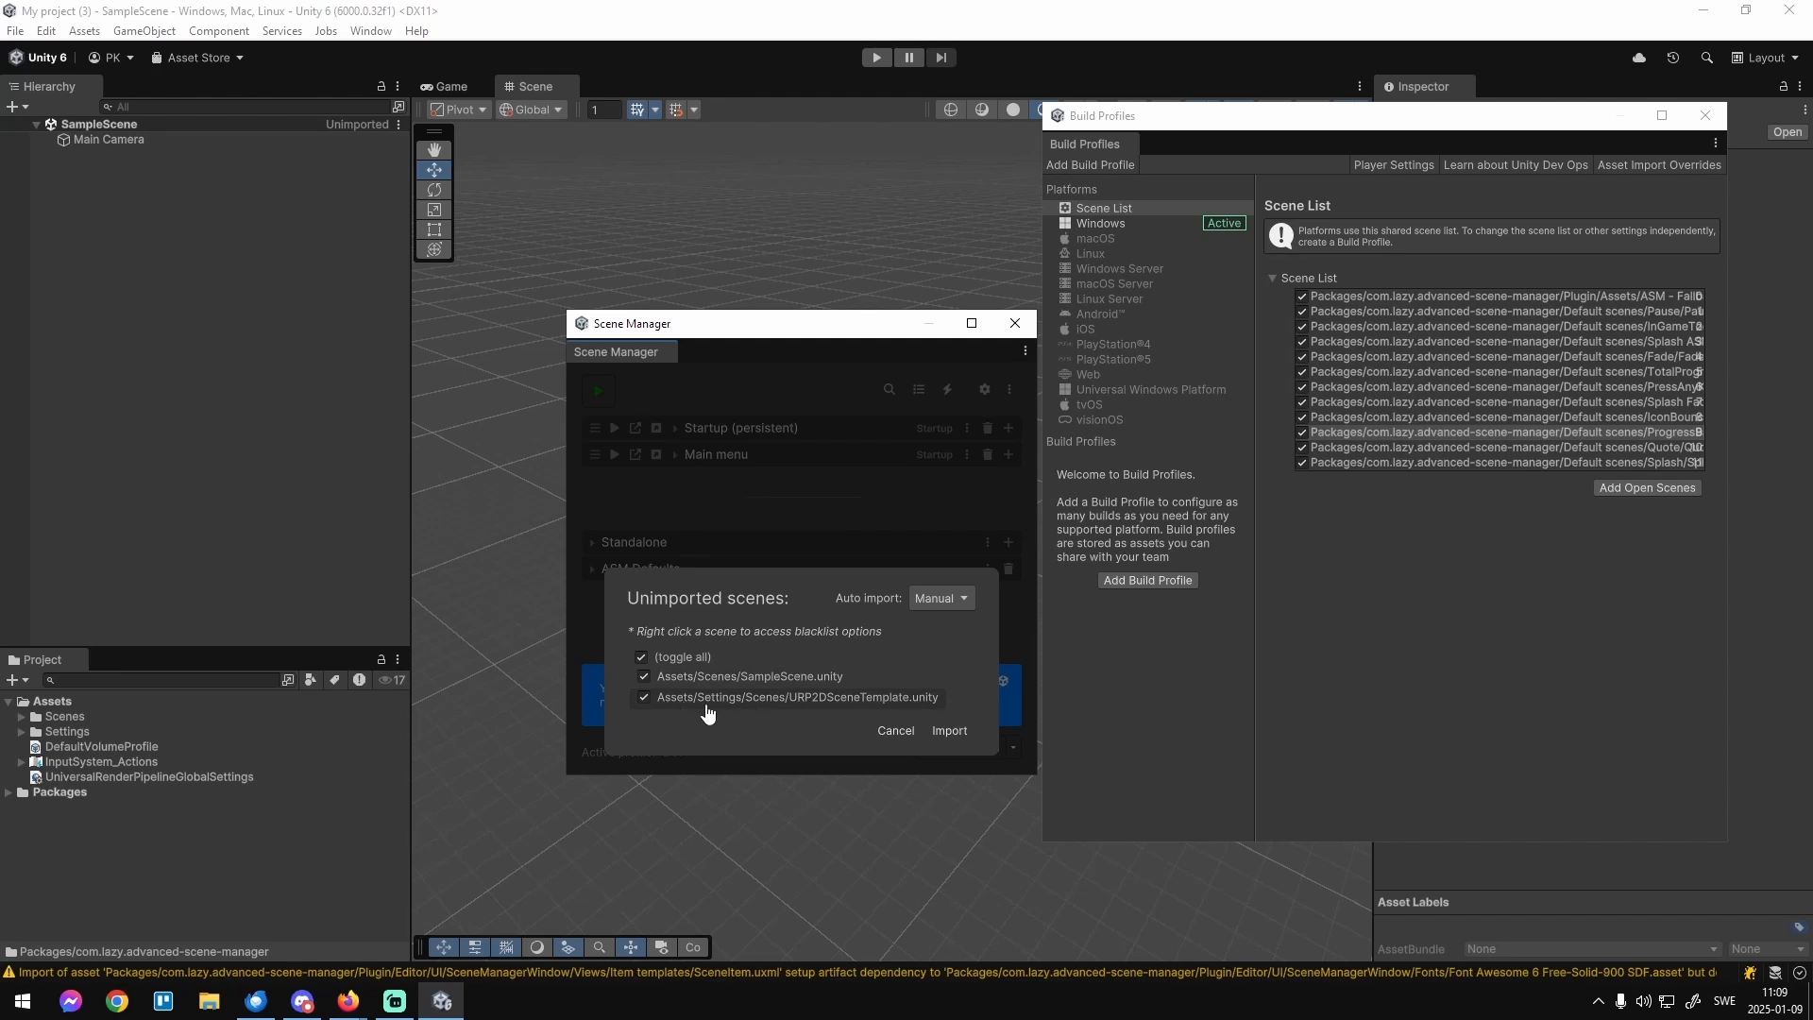
right_click(818, 709)
mouse_move(883, 742)
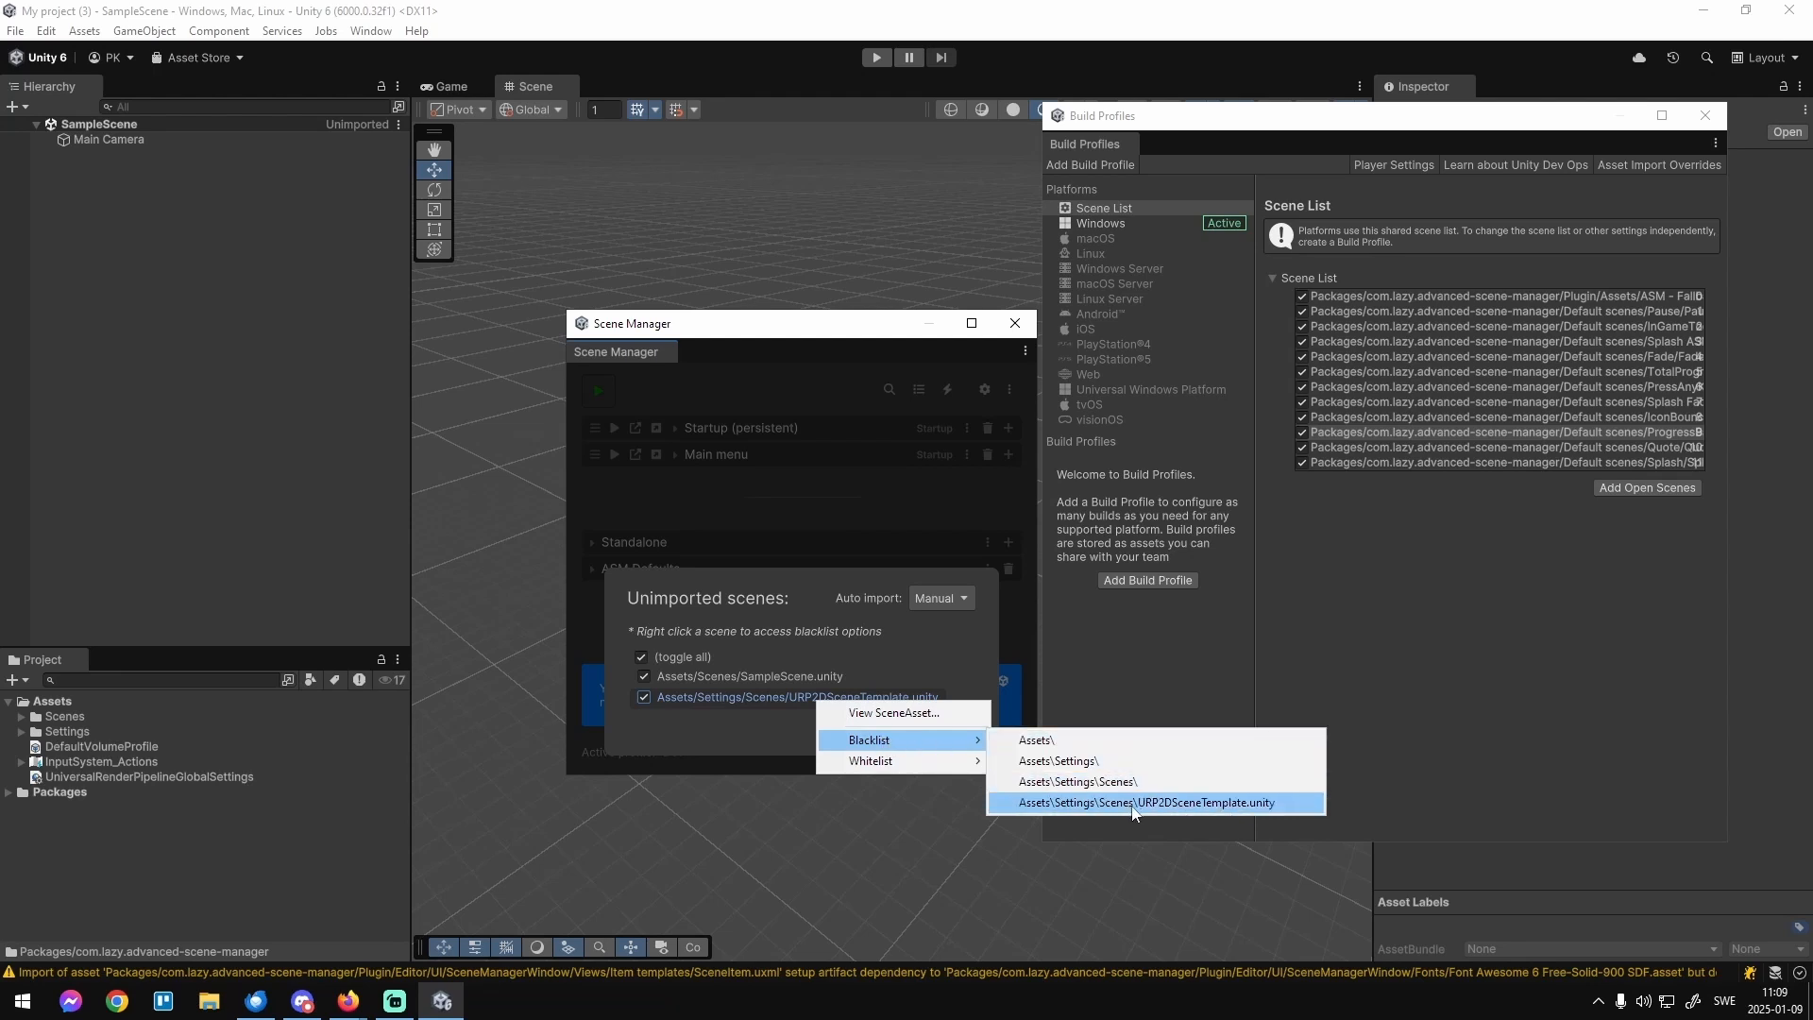
click(1071, 805)
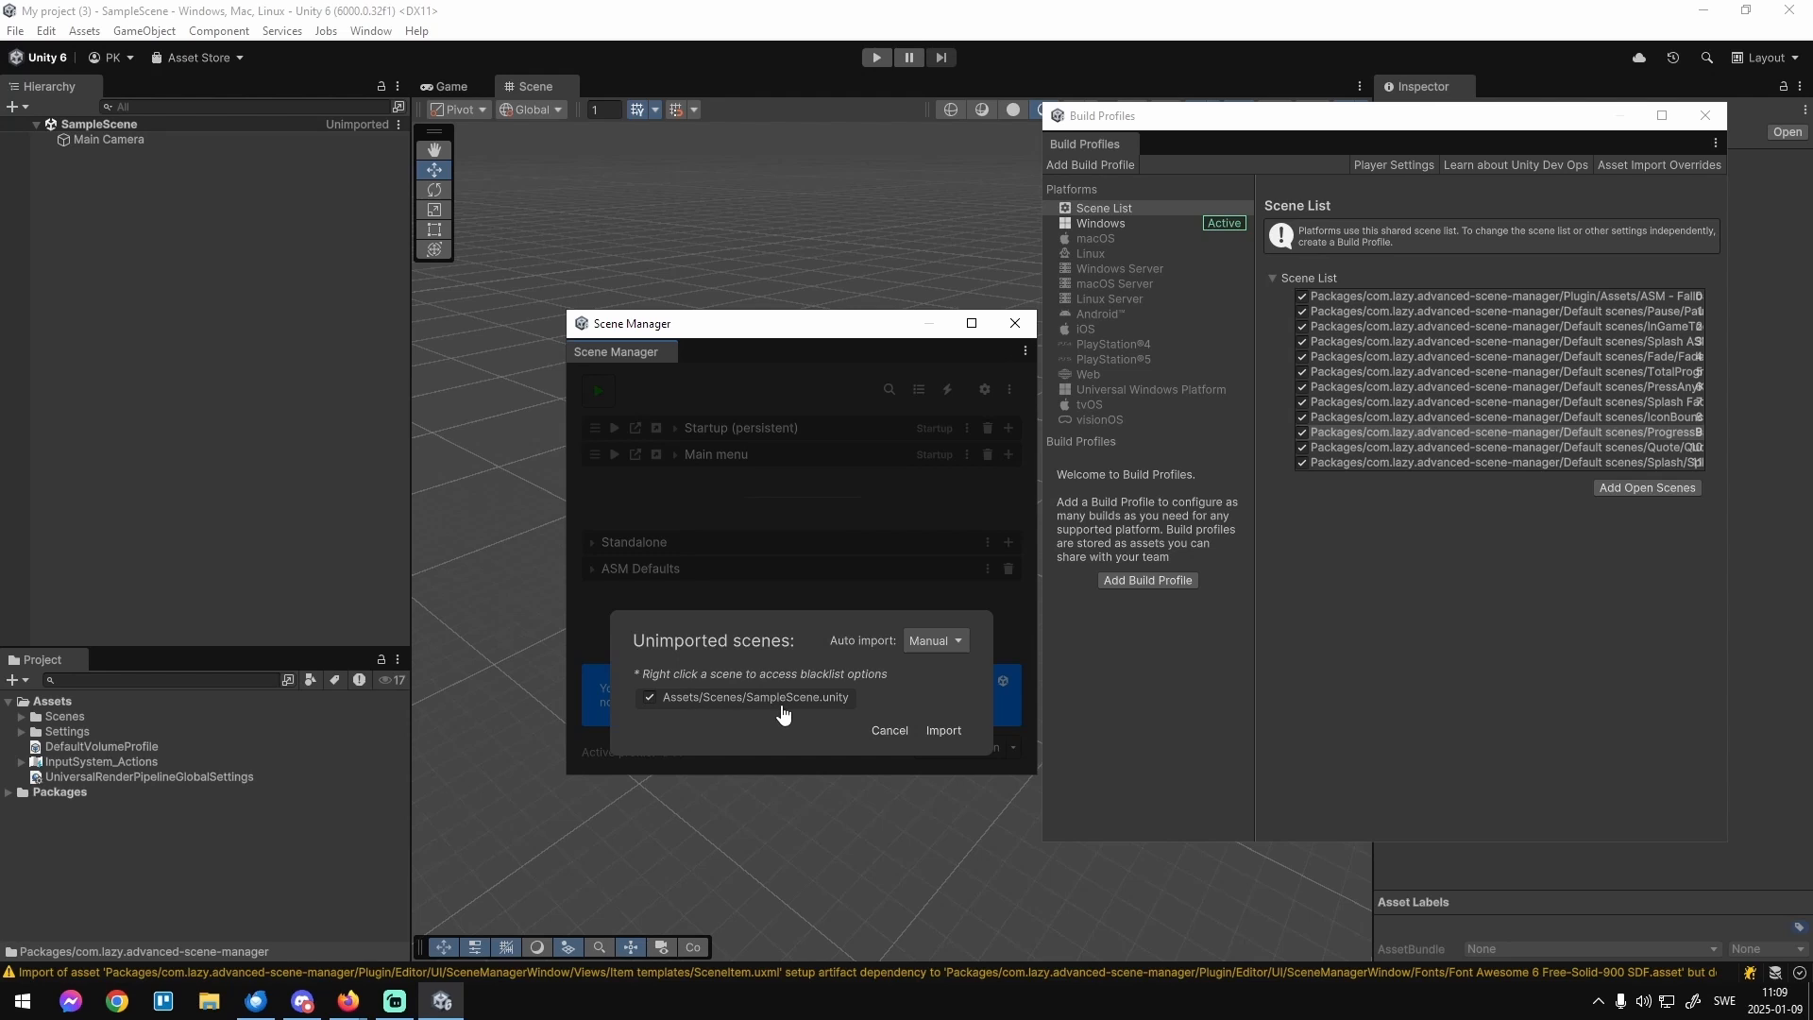
click(944, 731)
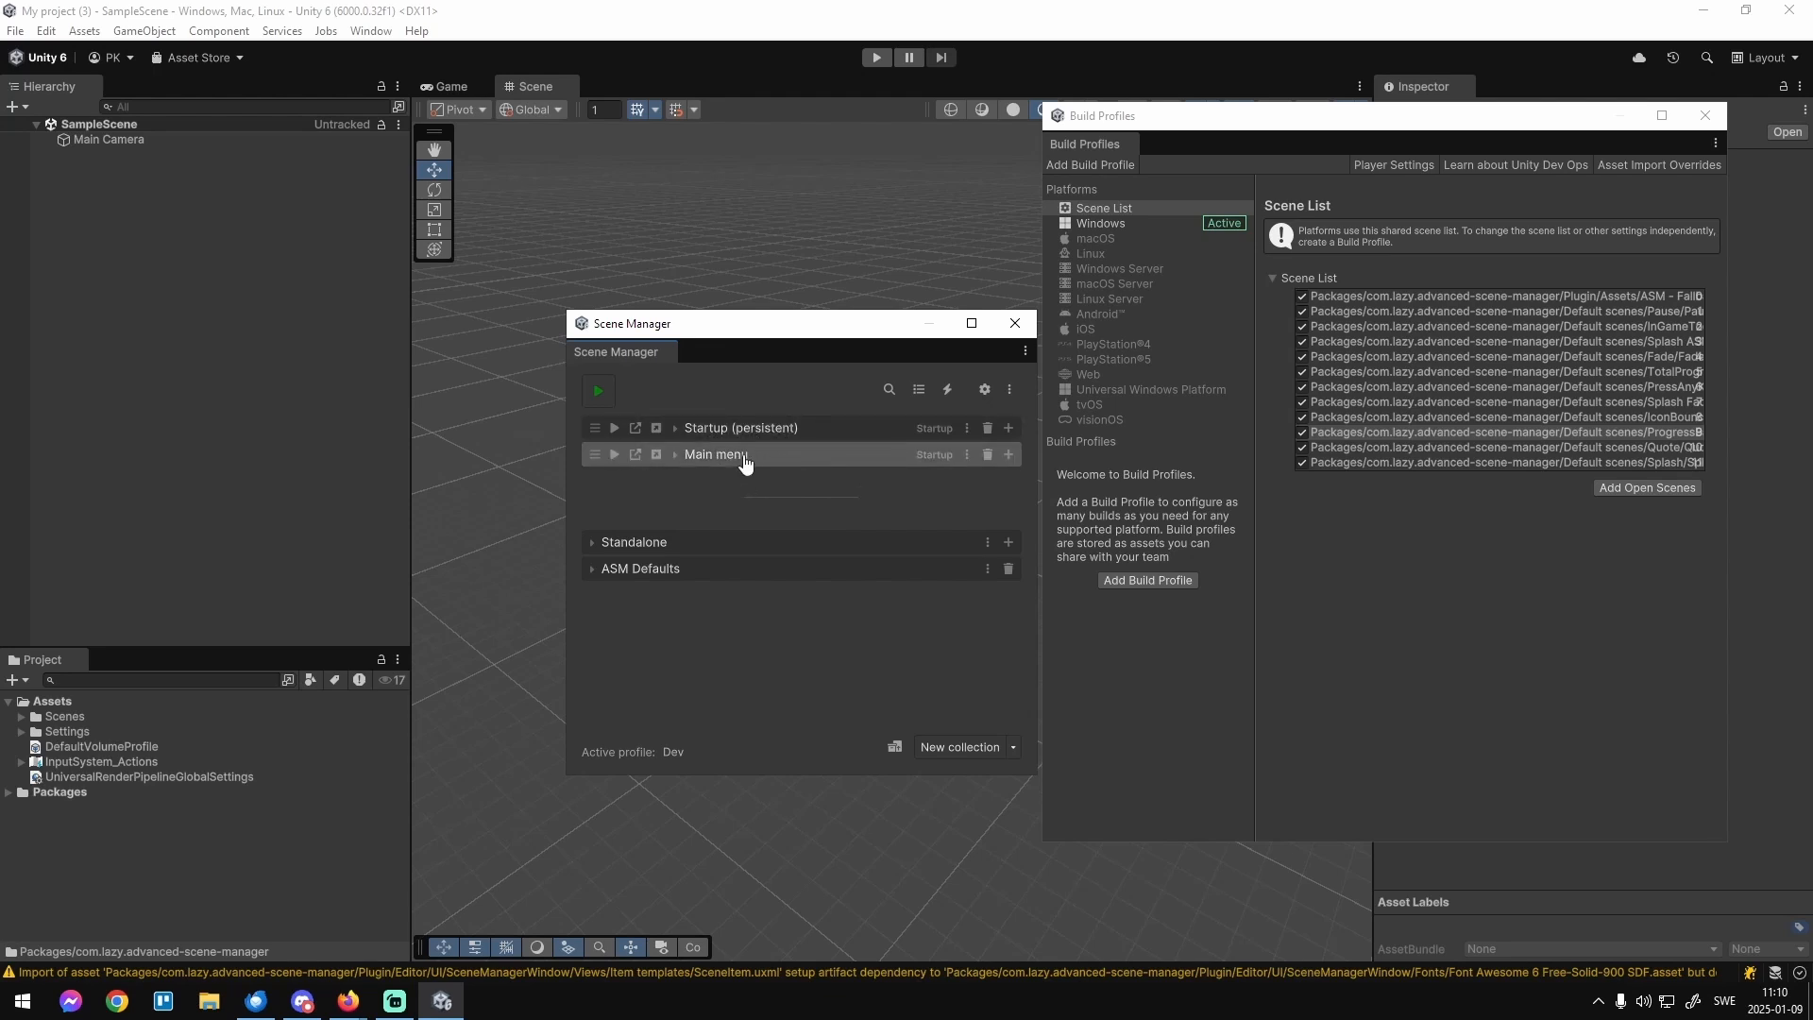
Expand the Startup (persistent) and Main menu collections to check their contents, and collapse both again.
click(674, 428)
click(682, 502)
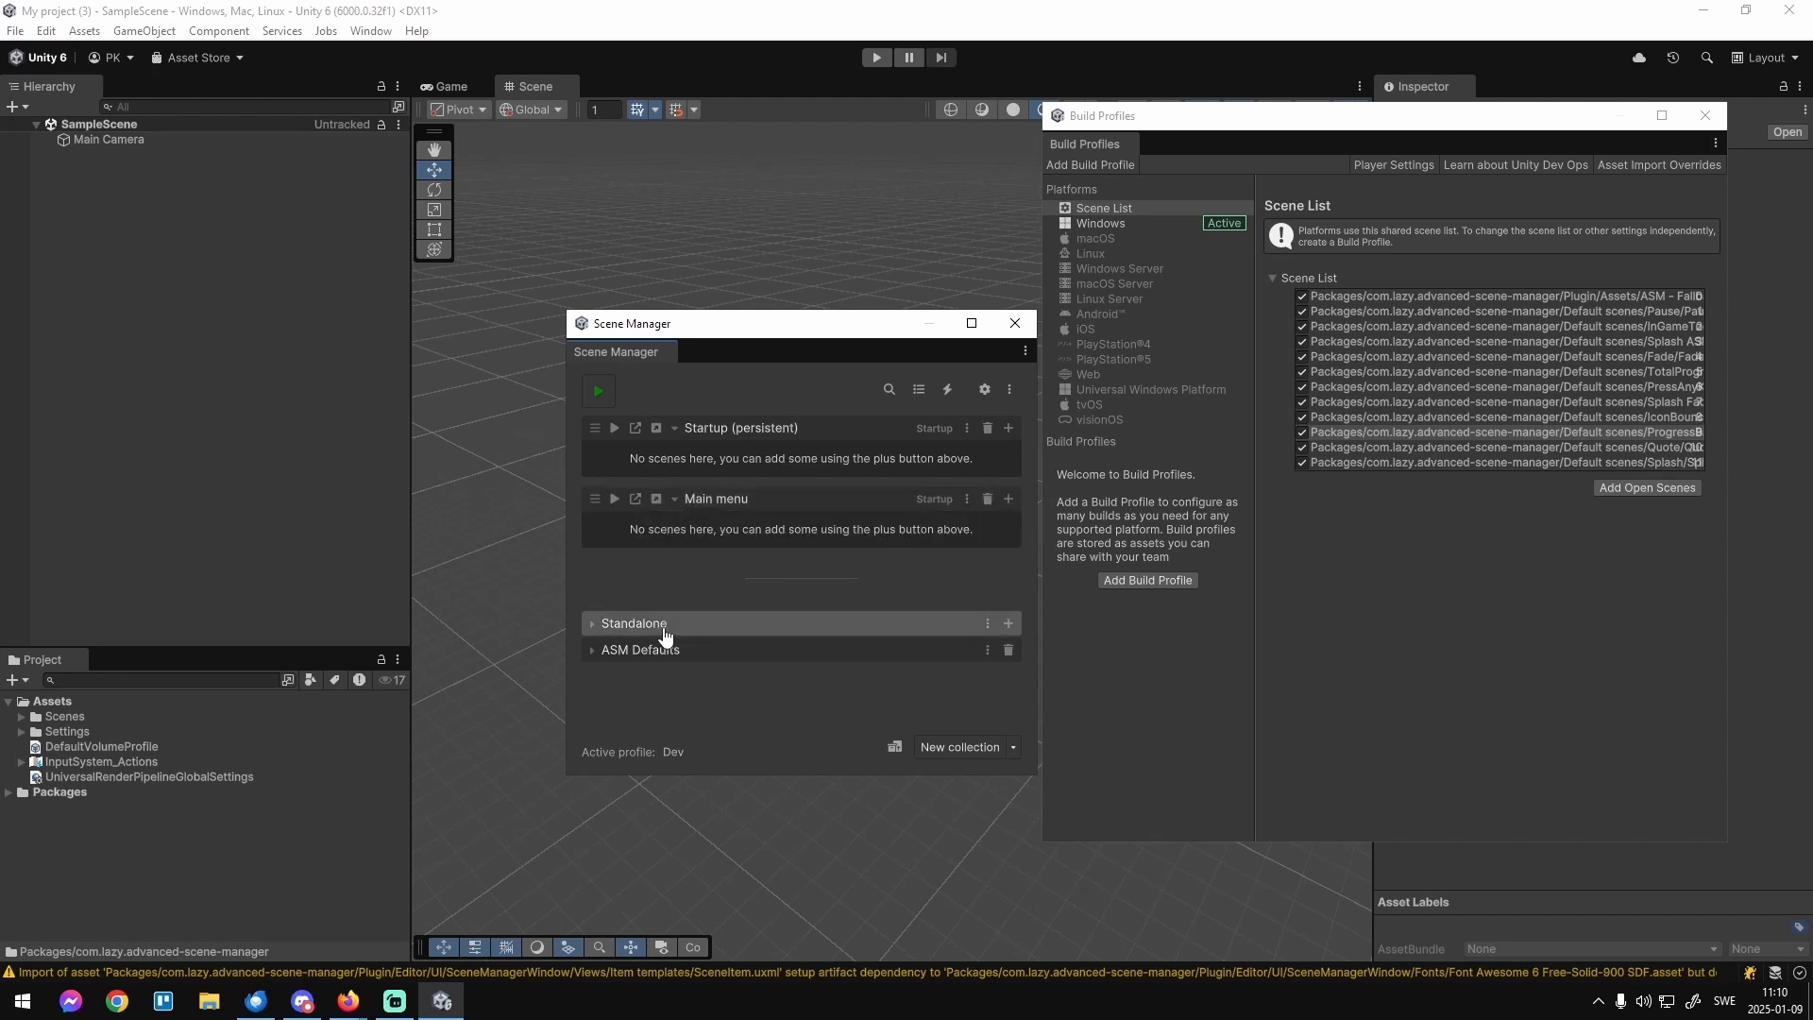
click(677, 499)
click(674, 428)
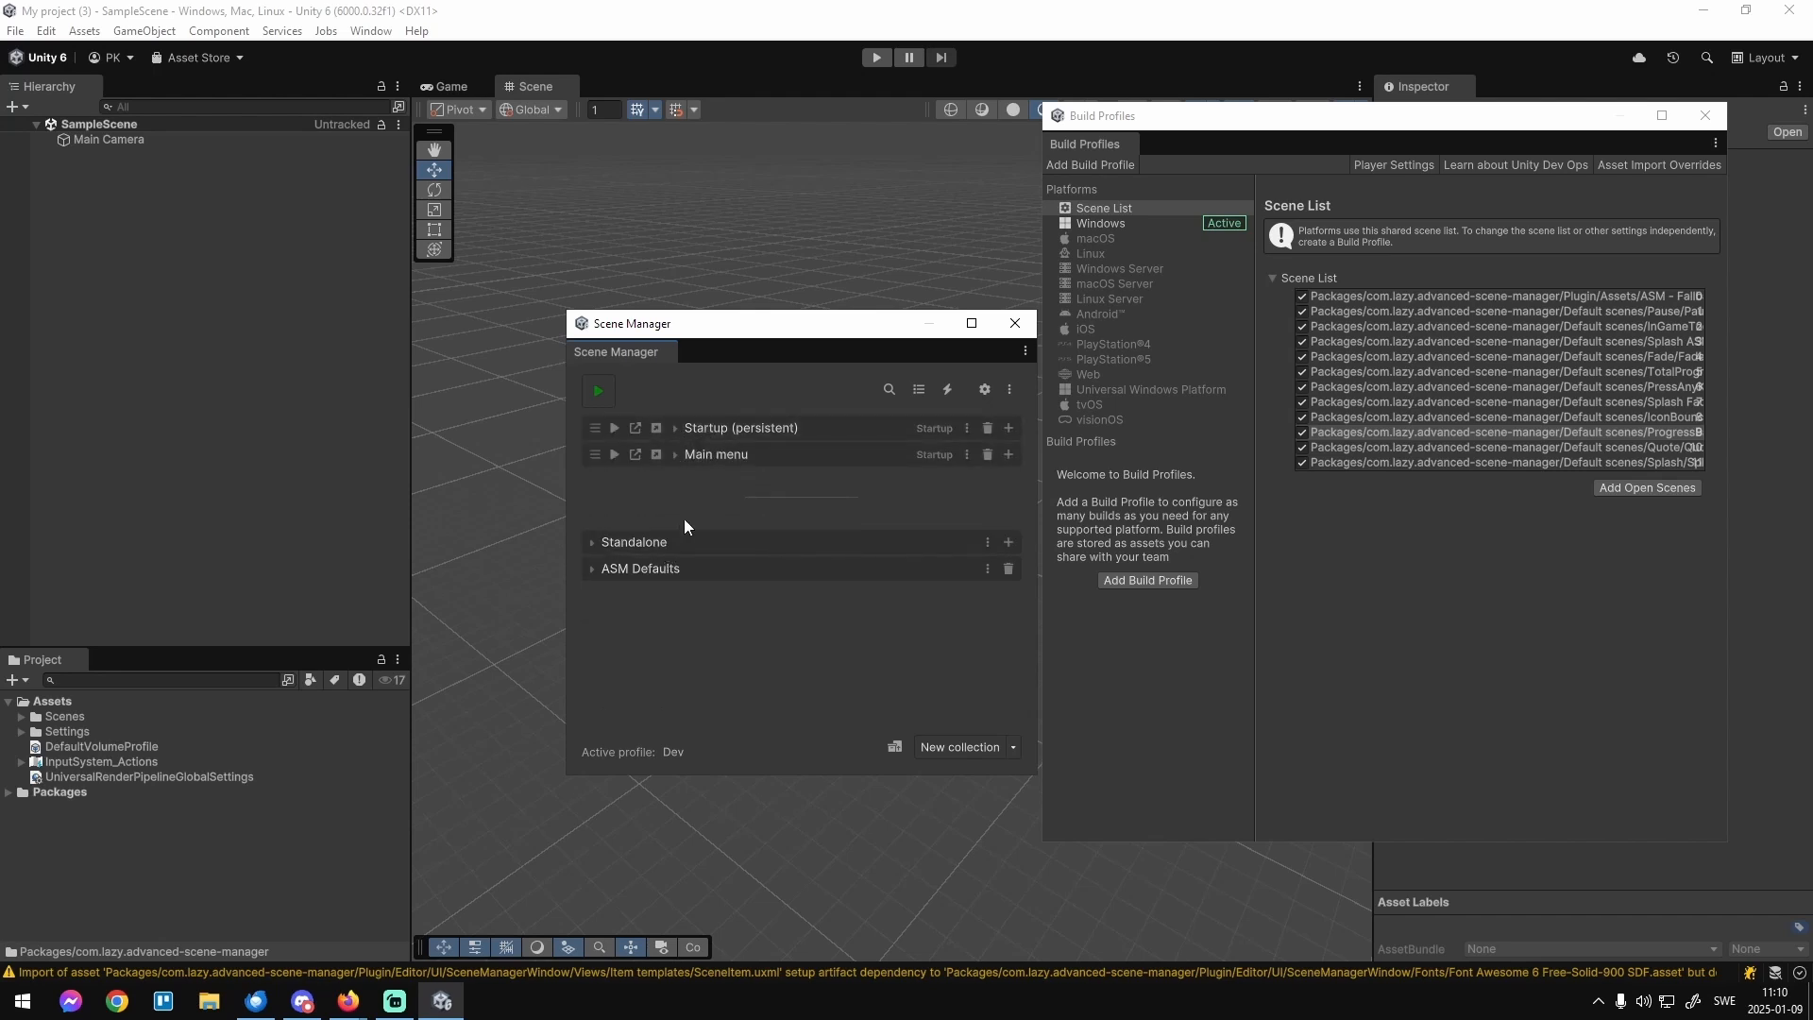
Expand the Standalone collection, open its InGameToolbar scene additively, and move the windows aside to view it in the Game view.
click(680, 542)
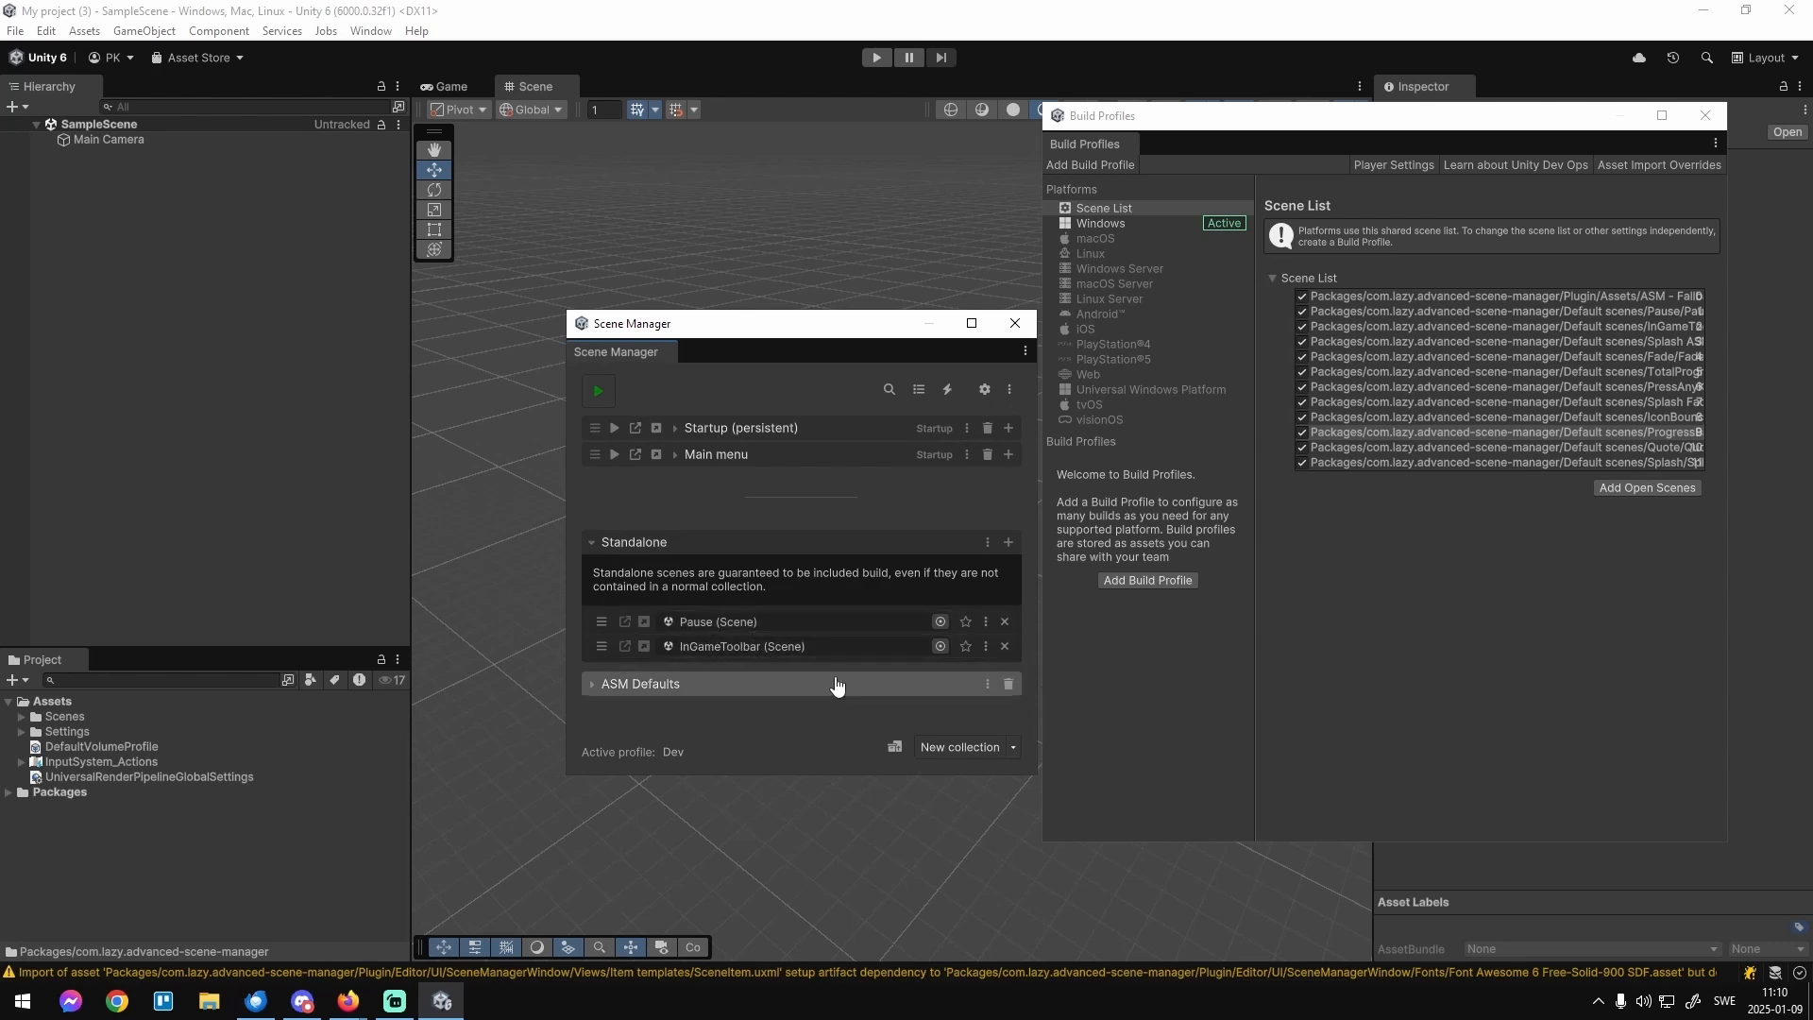
click(644, 646)
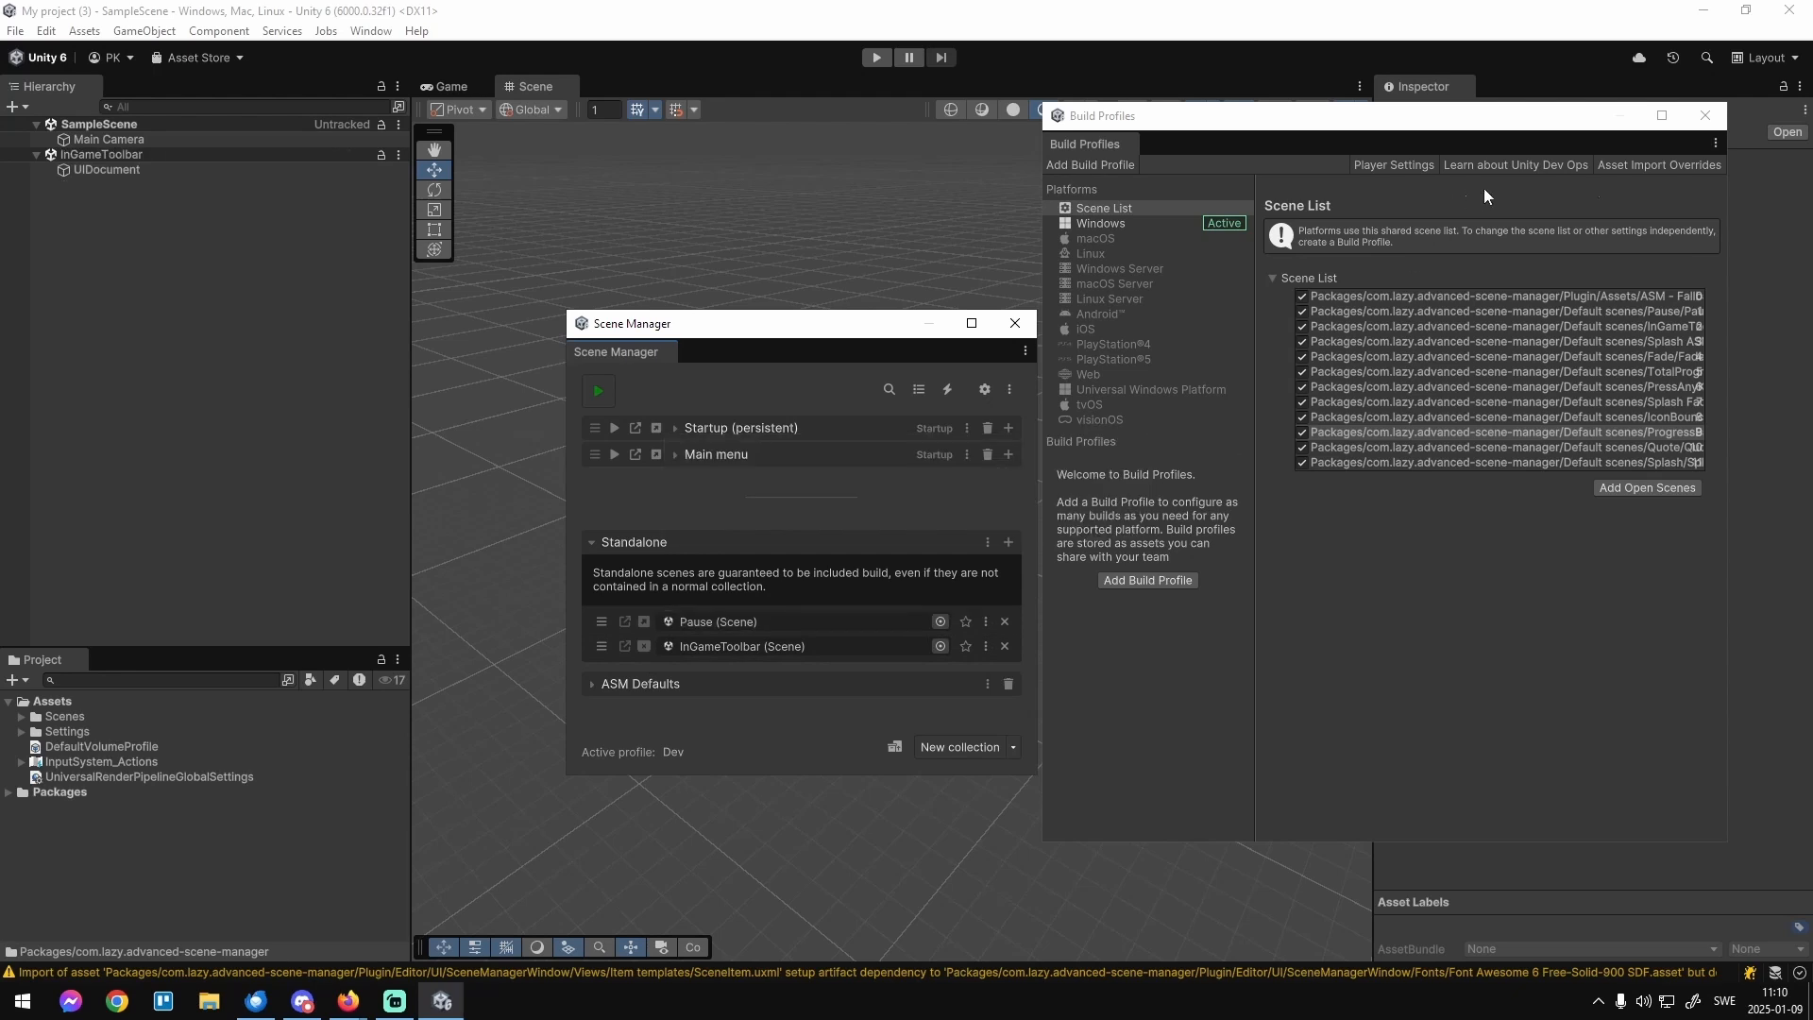
drag(1626, 137, 1682, 132)
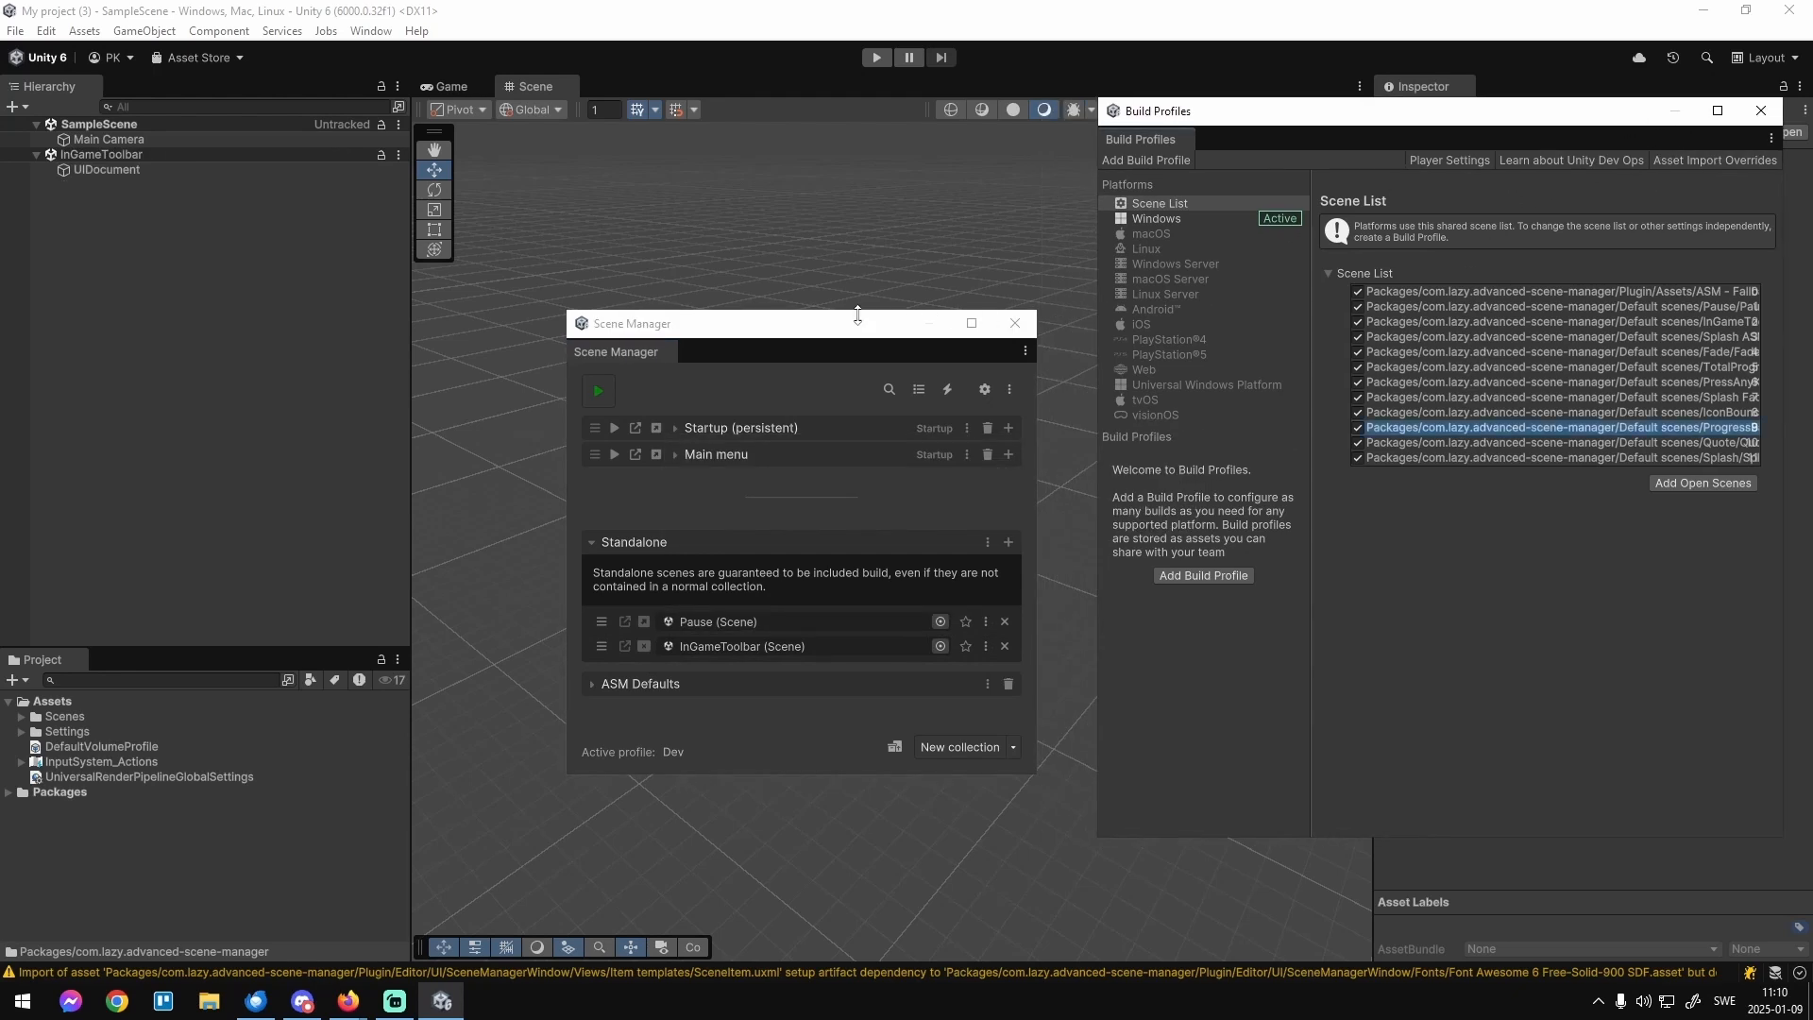
mouse_move(831, 342)
mouse_down()
mouse_move(1143, 355)
mouse_move(805, 342)
mouse_up()
drag(1243, 115, 661, 289)
click(443, 86)
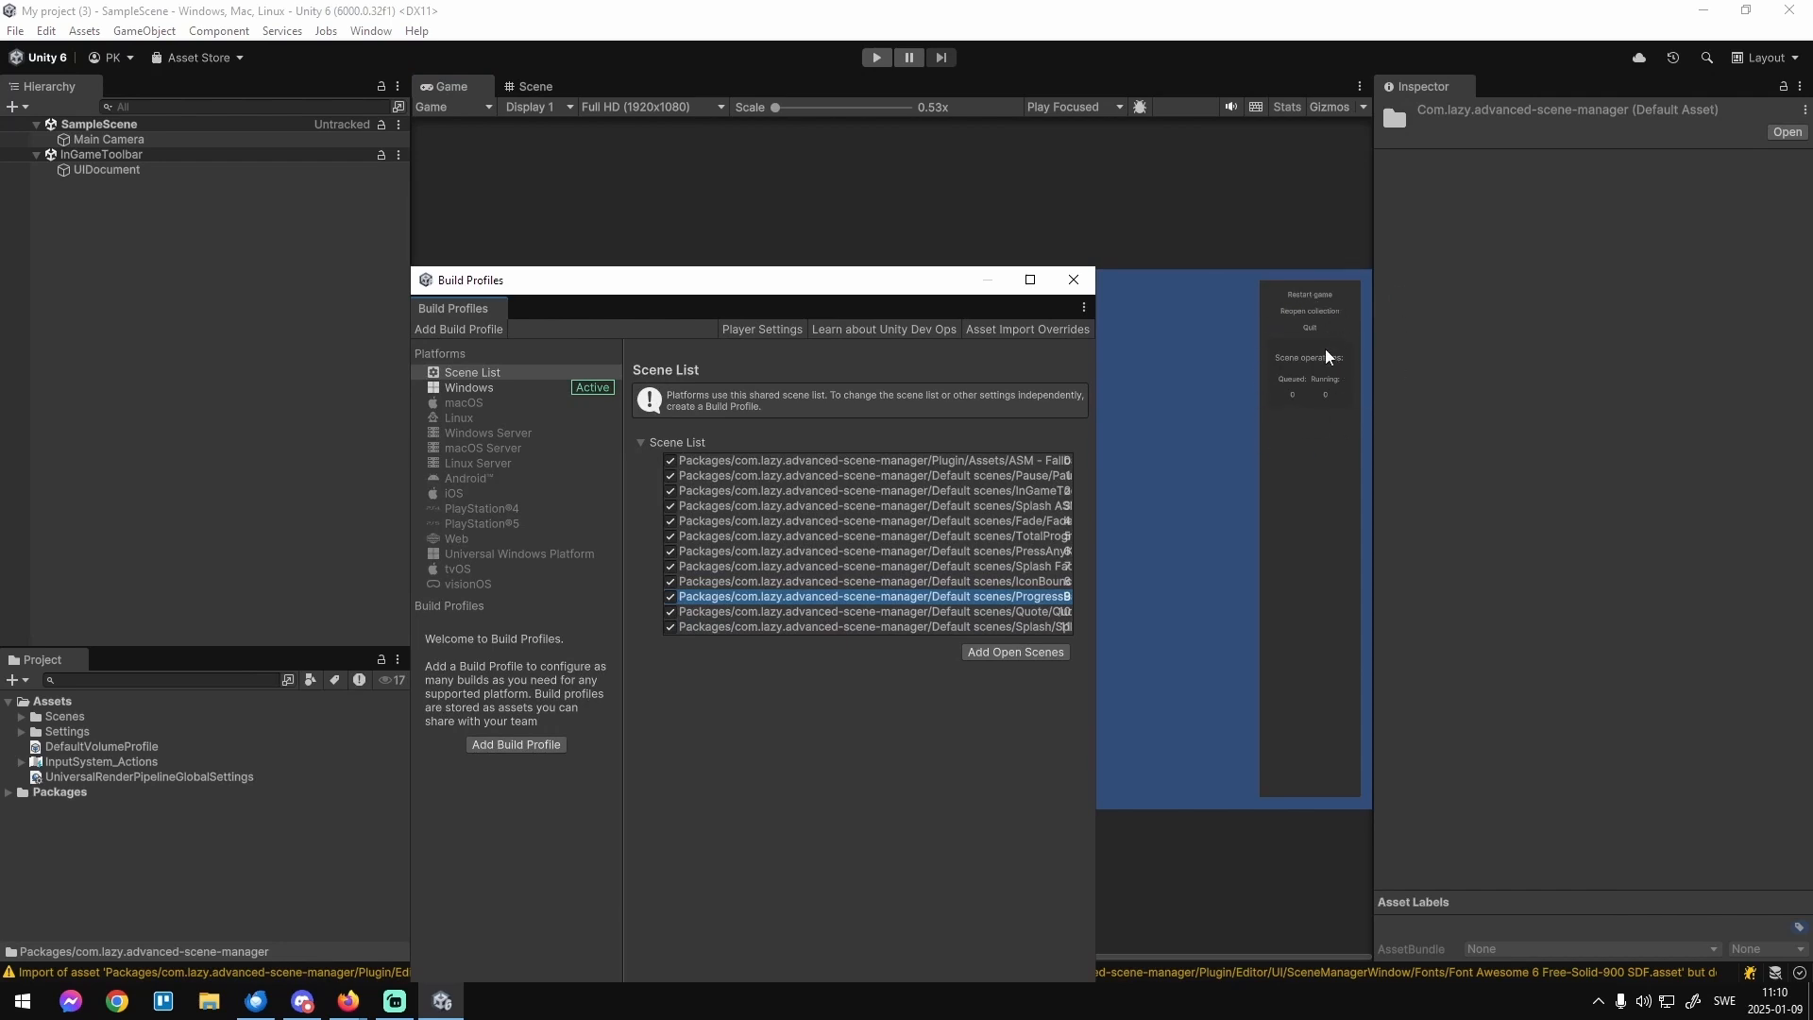
Open the standalone Pause scene additively, close InGameToolbar, and bring the Scene Manager window back over the Game view.
drag(872, 296, 1555, 169)
click(772, 706)
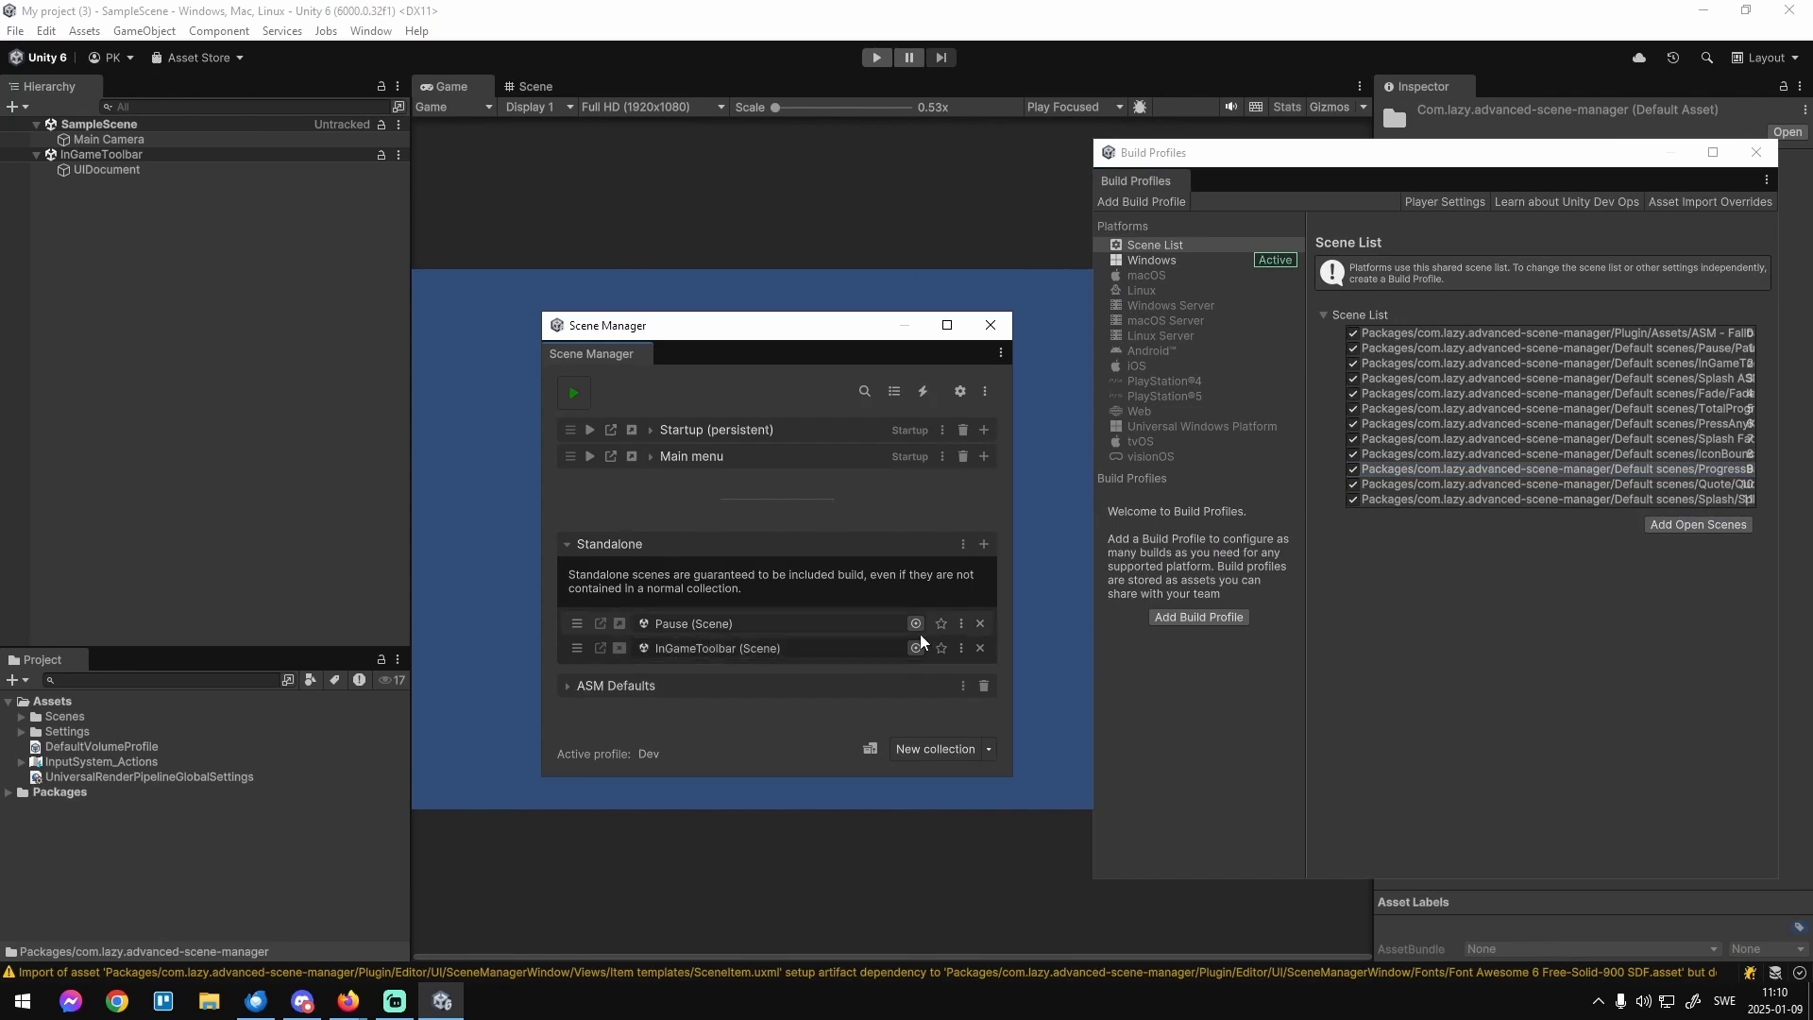
click(620, 624)
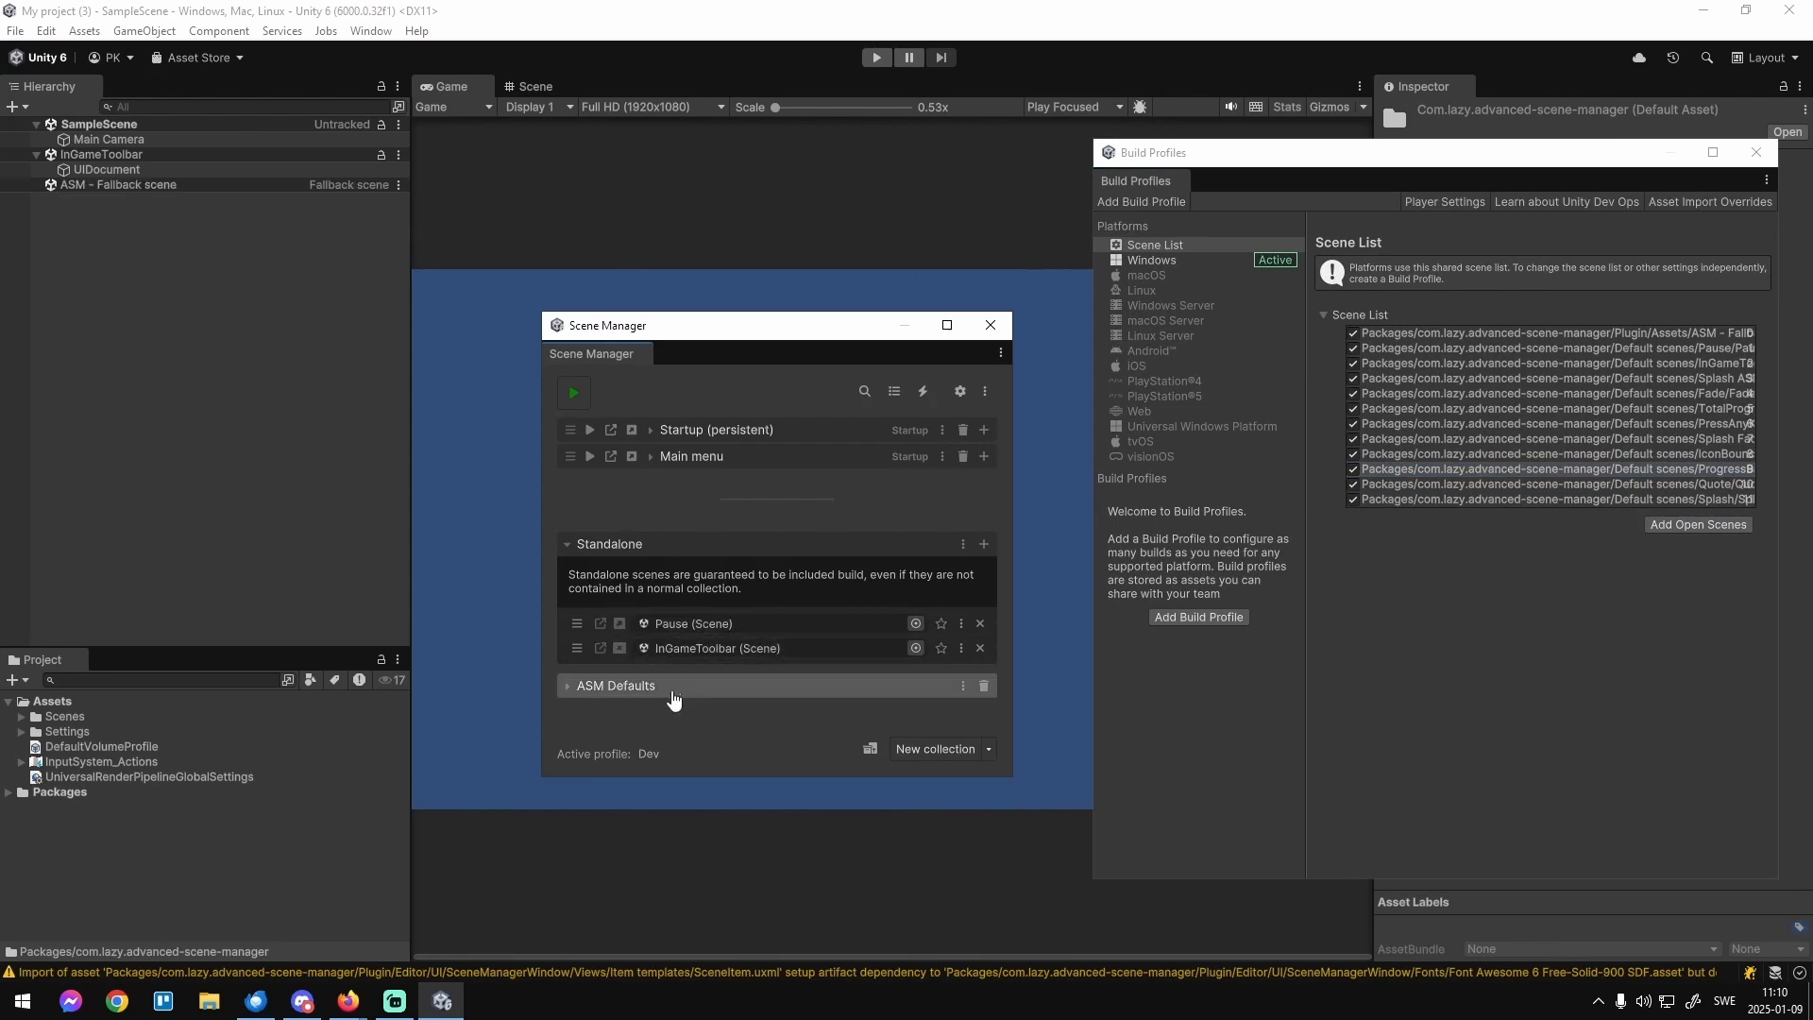
click(620, 649)
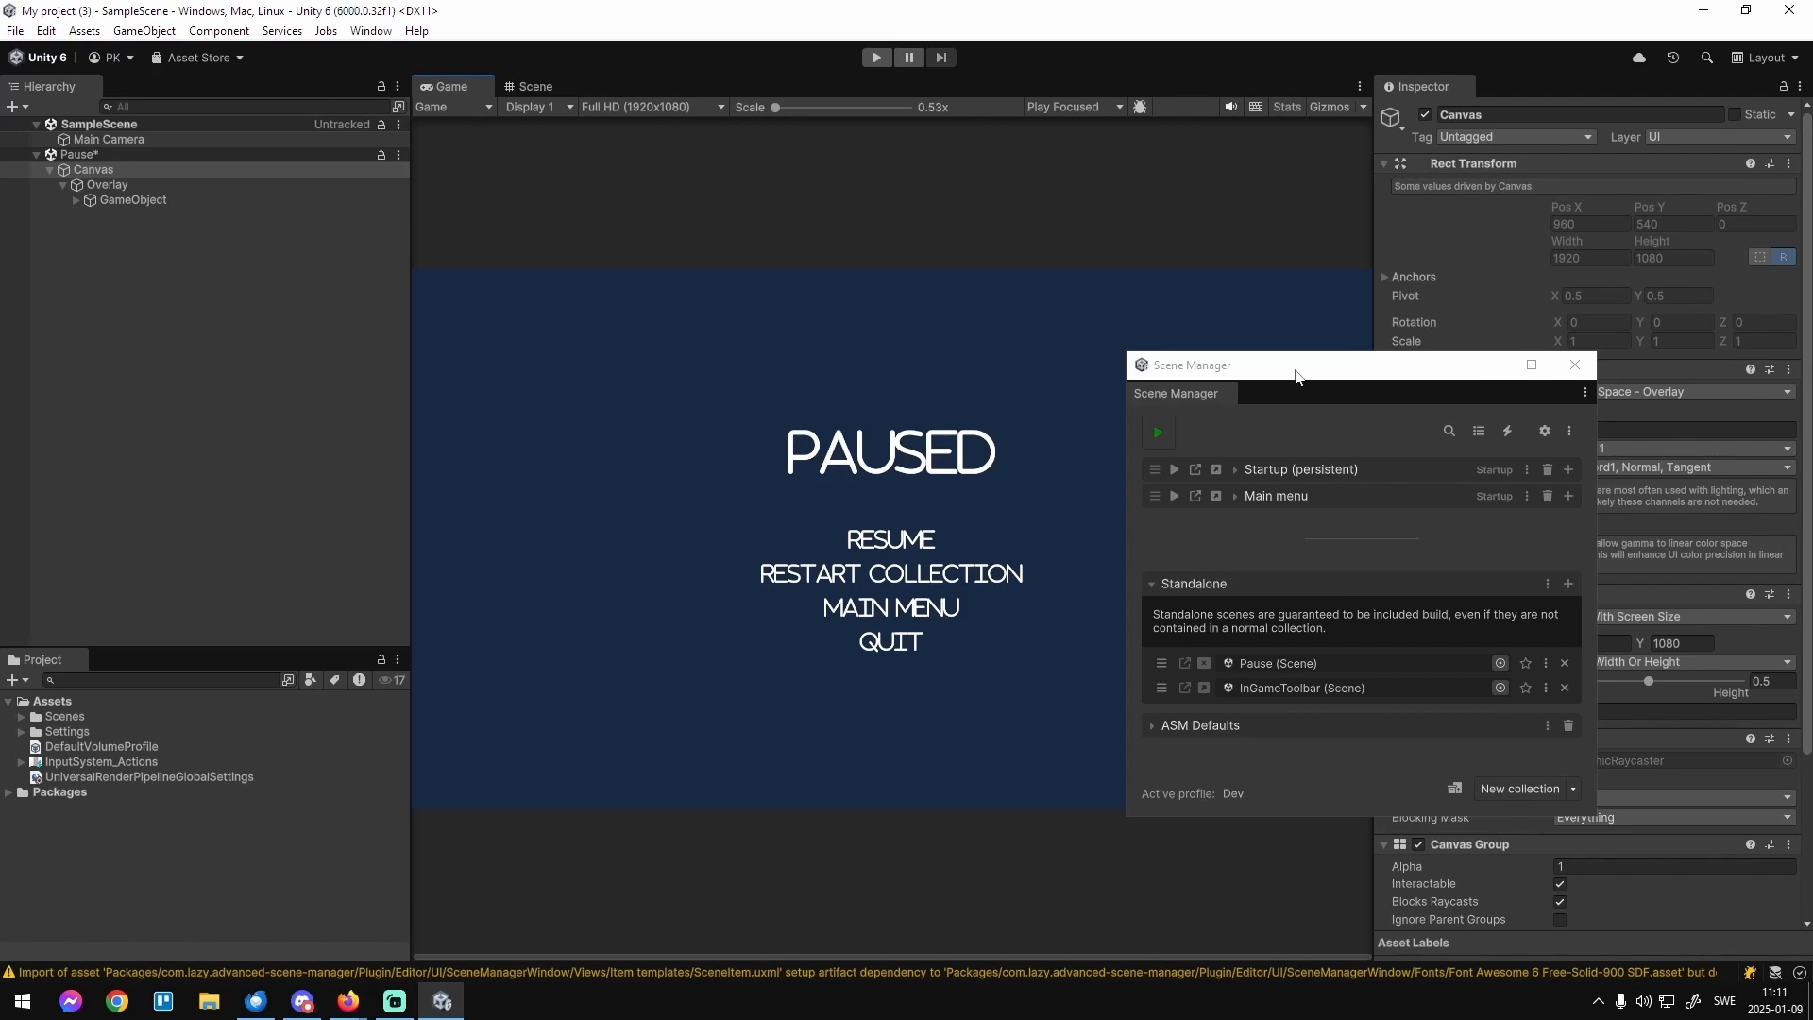
drag(1295, 376, 836, 316)
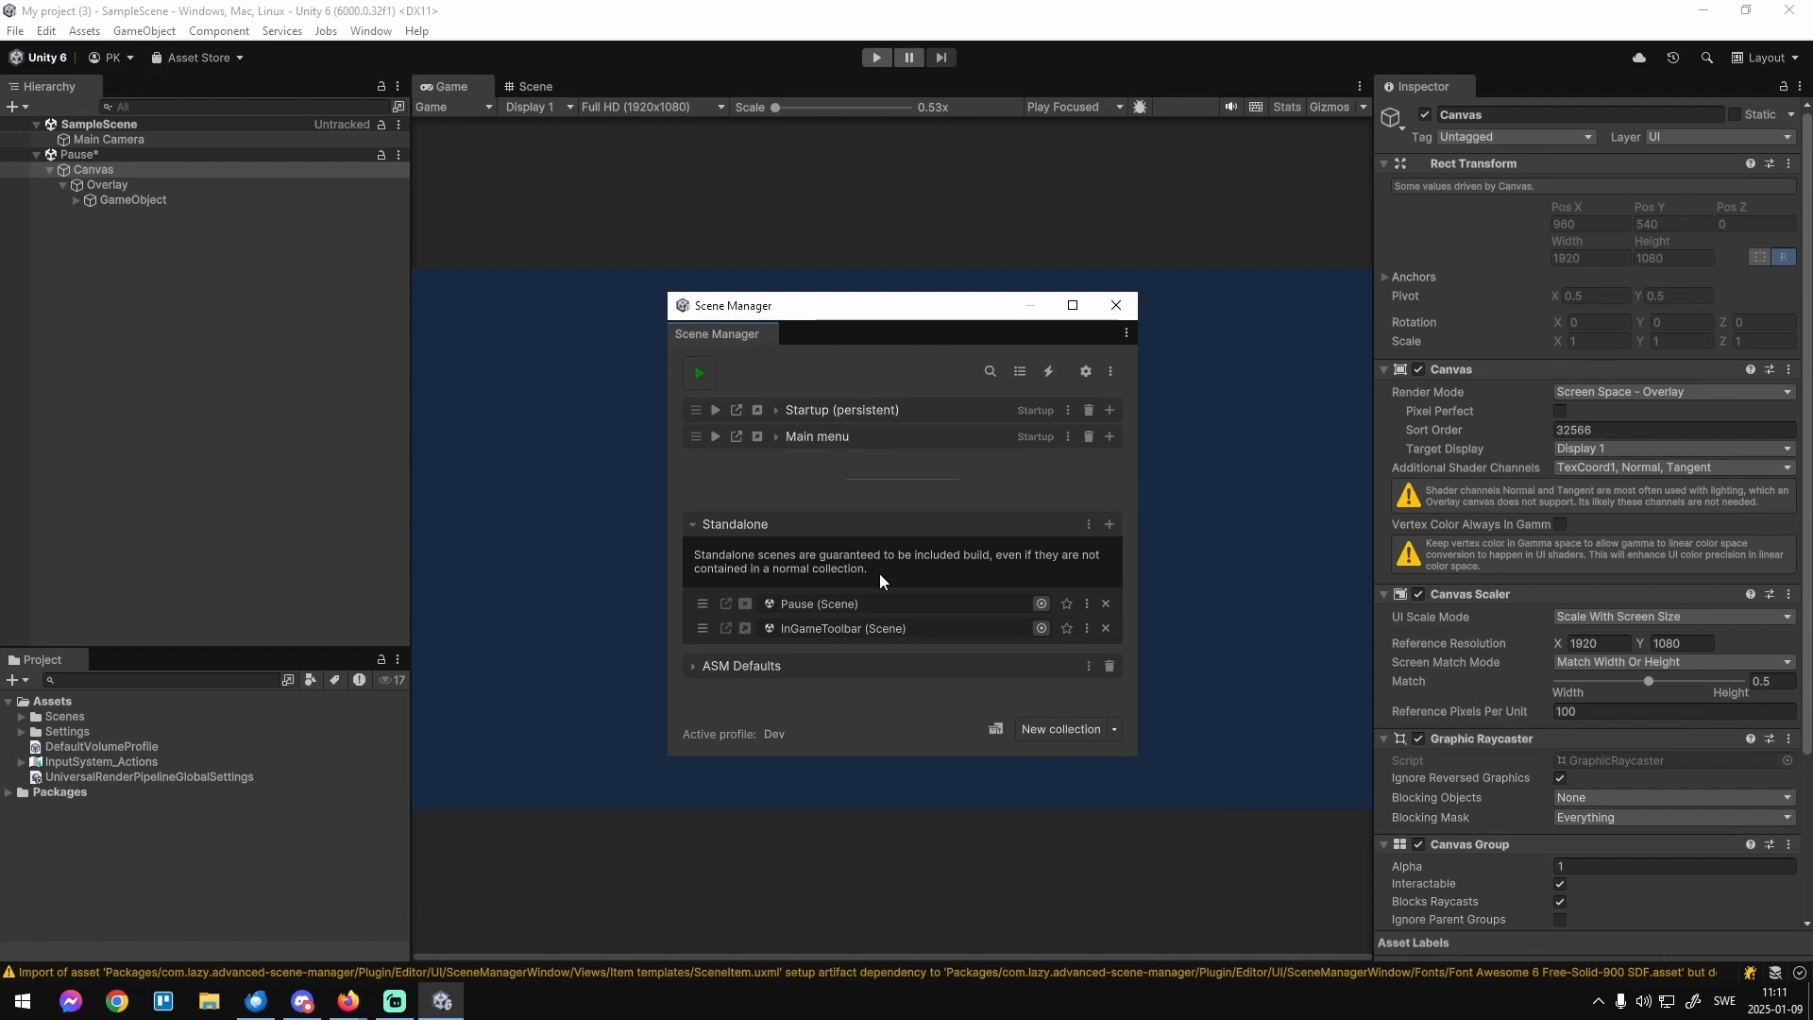
Reopen Build Profiles, widen it to show full scene paths, select the Pause scene entry, and place the Scene Manager window beside it.
click(15, 30)
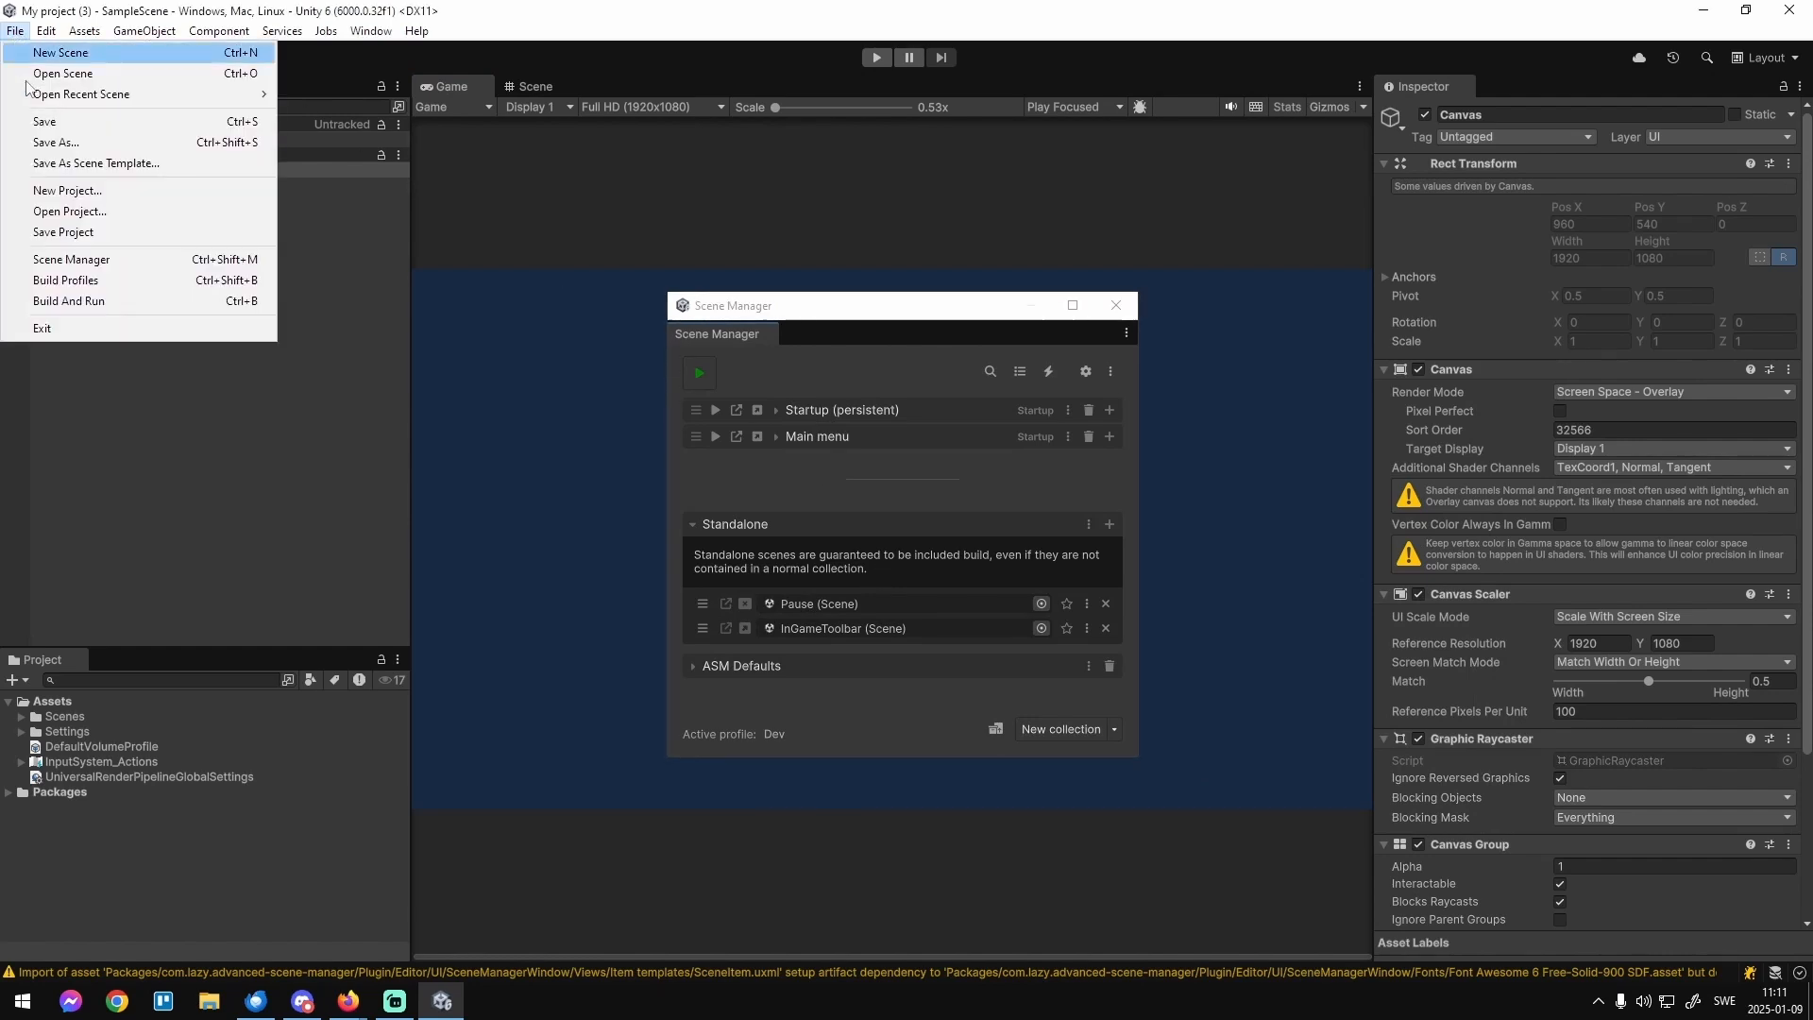
click(76, 281)
drag(945, 162, 1358, 149)
drag(1601, 387, 1776, 359)
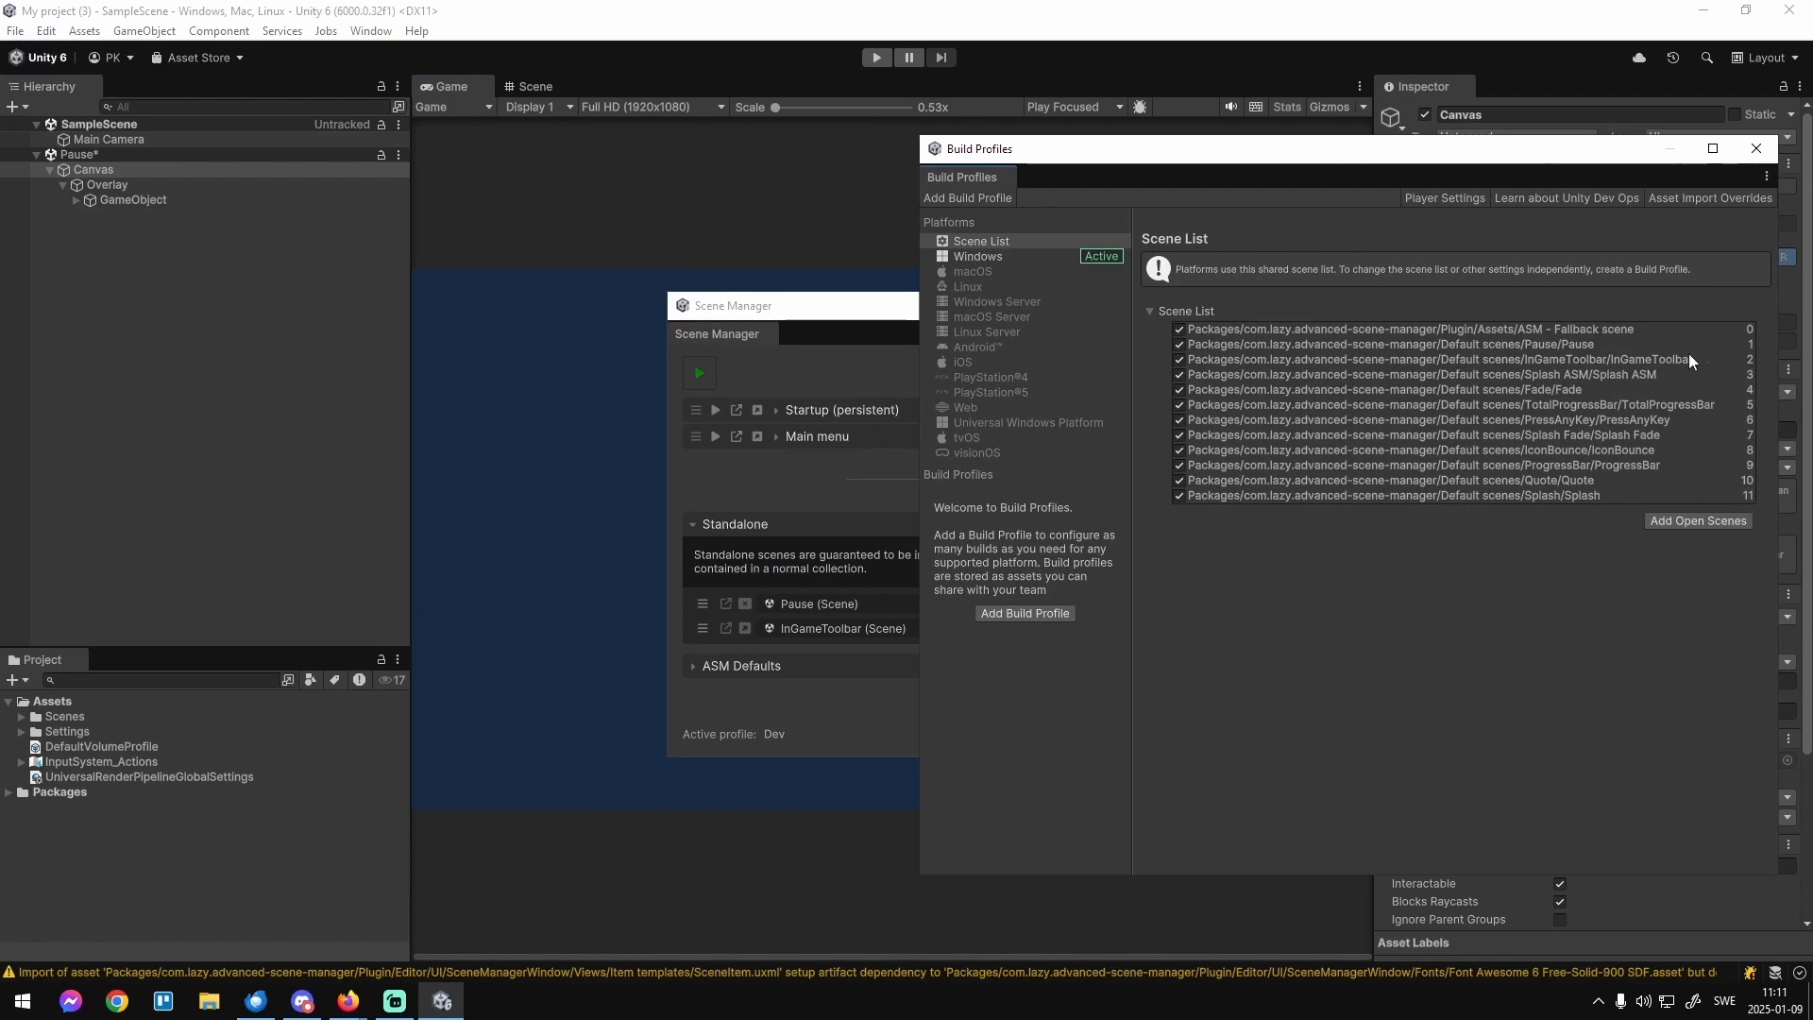
click(1562, 344)
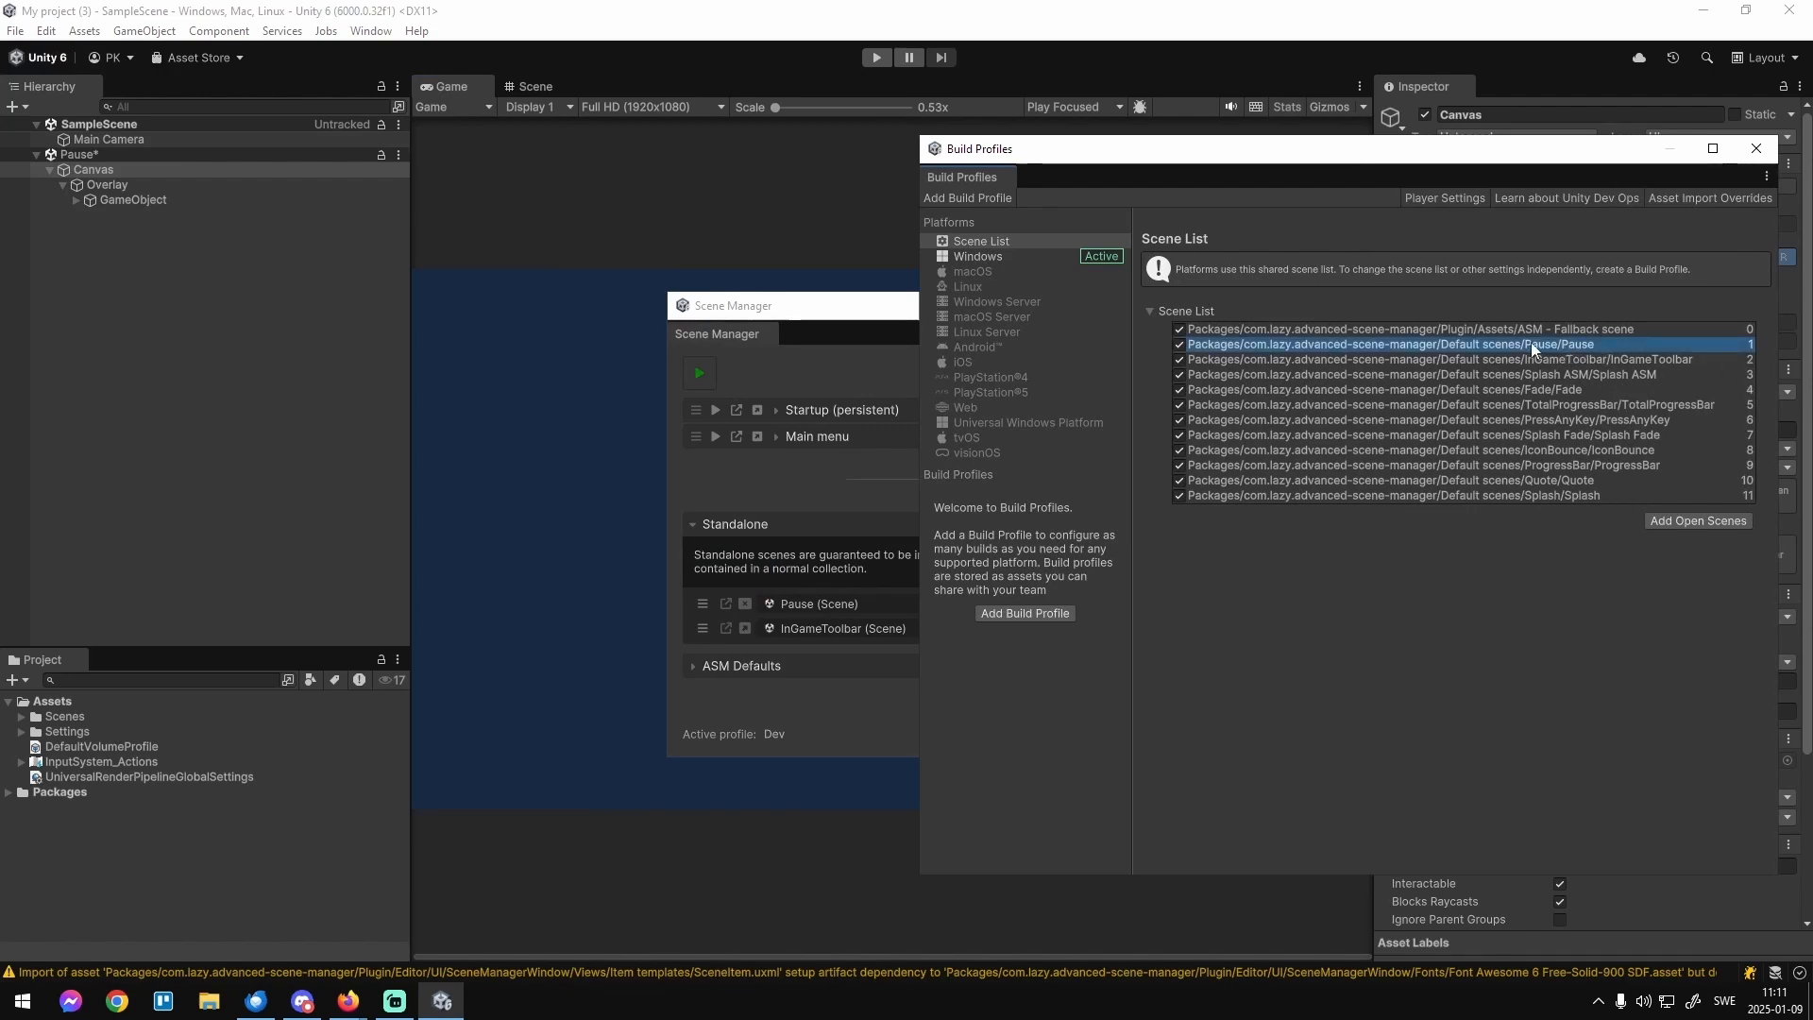
drag(865, 308, 631, 268)
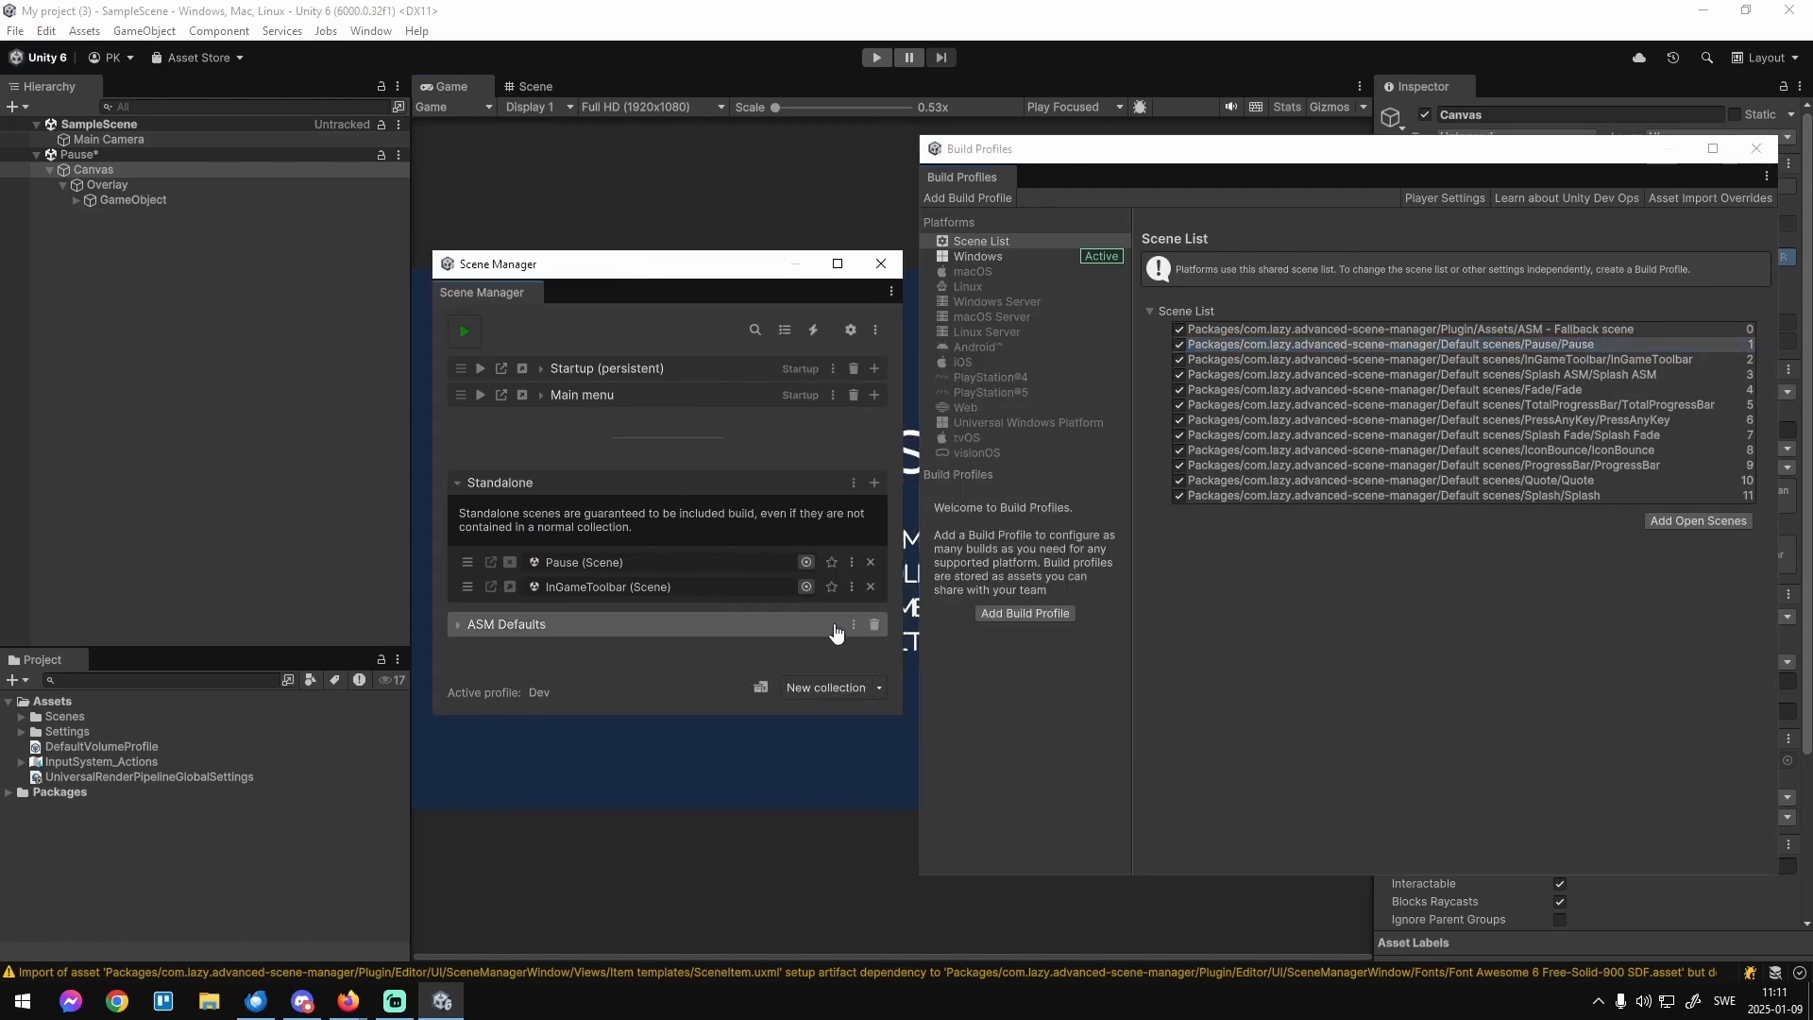
Remove the Pause scene from the Standalone collection, and locate it in the build's Scene List and the ASM Defaults collection.
click(870, 563)
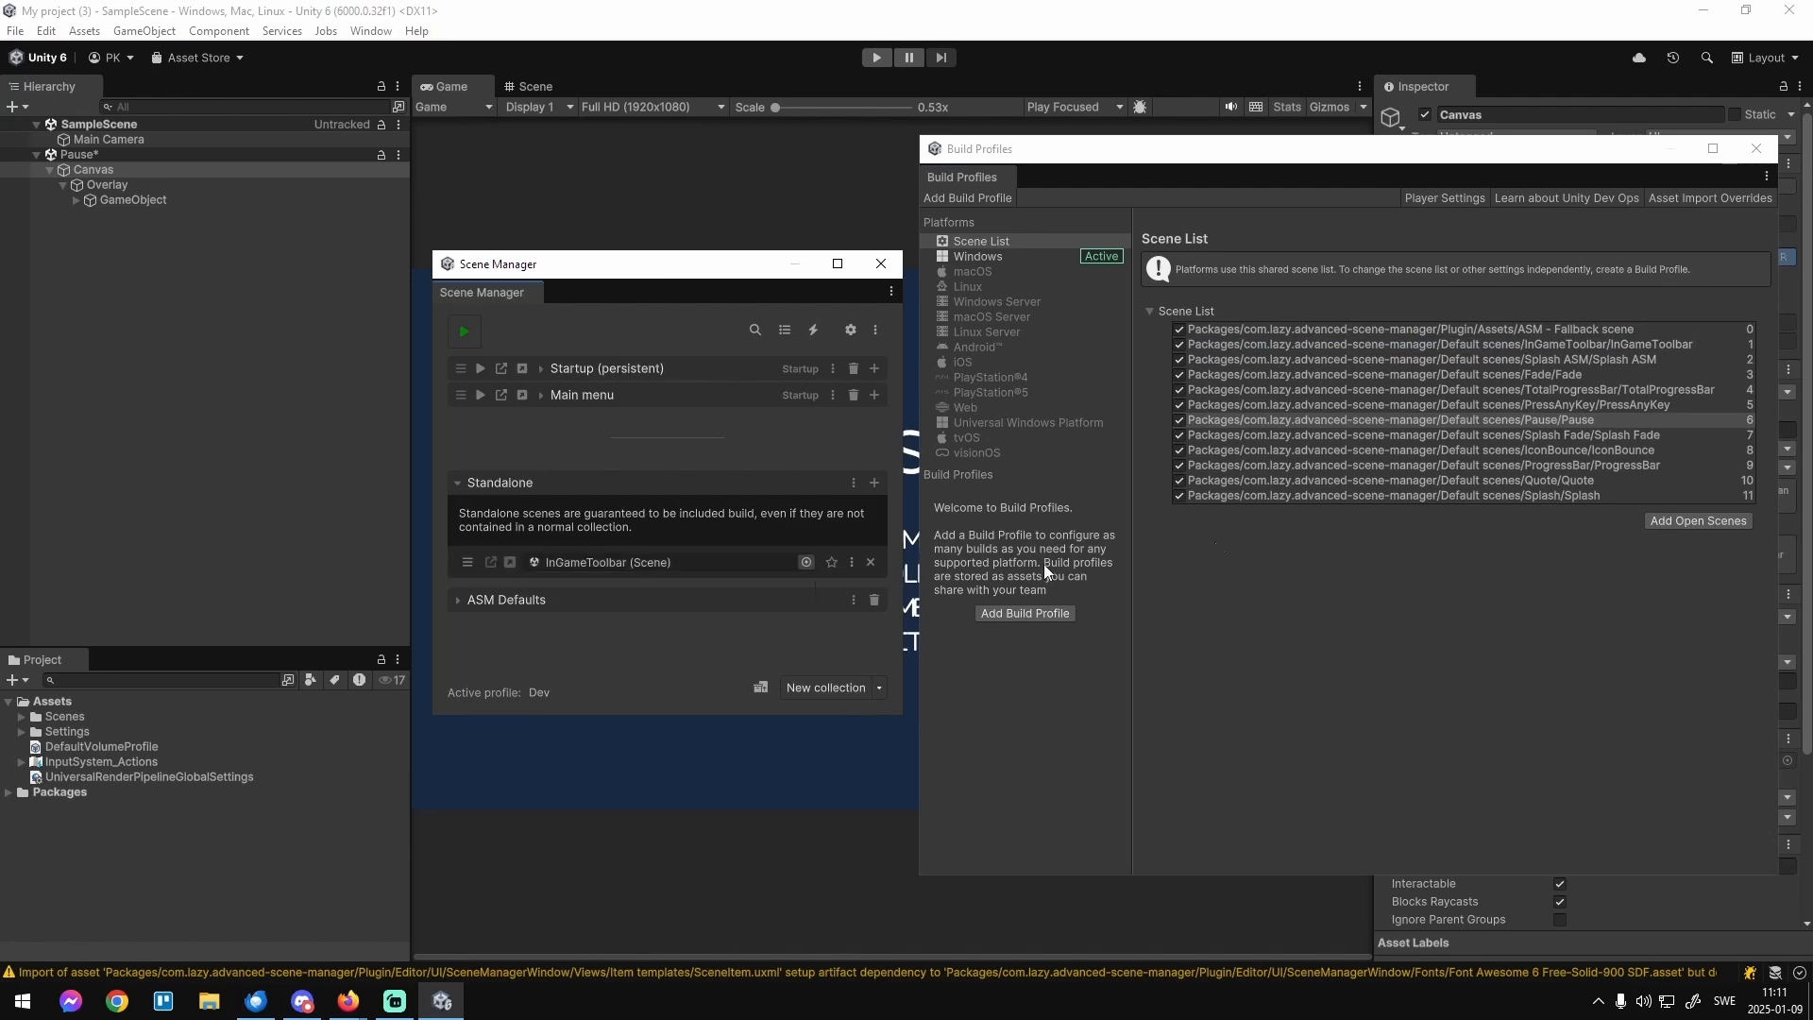
click(1544, 422)
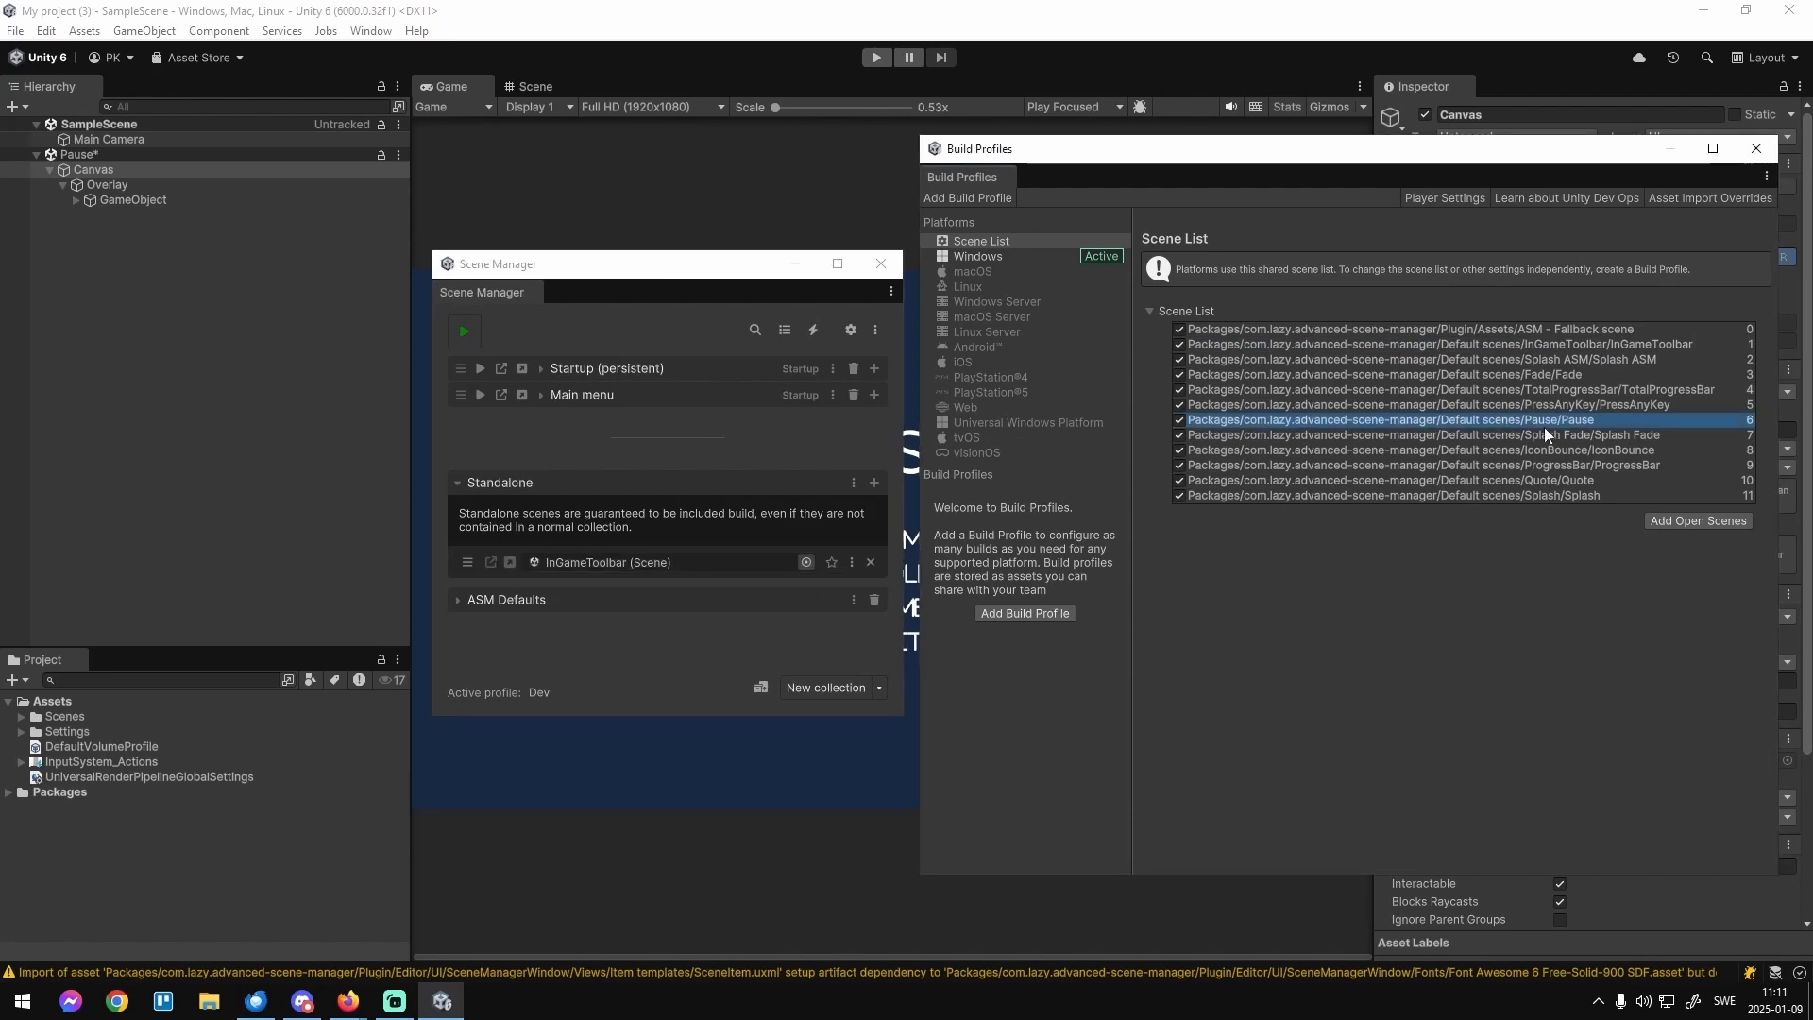
click(480, 600)
scroll(656, 586, down, 3)
scroll(655, 586, down, 3)
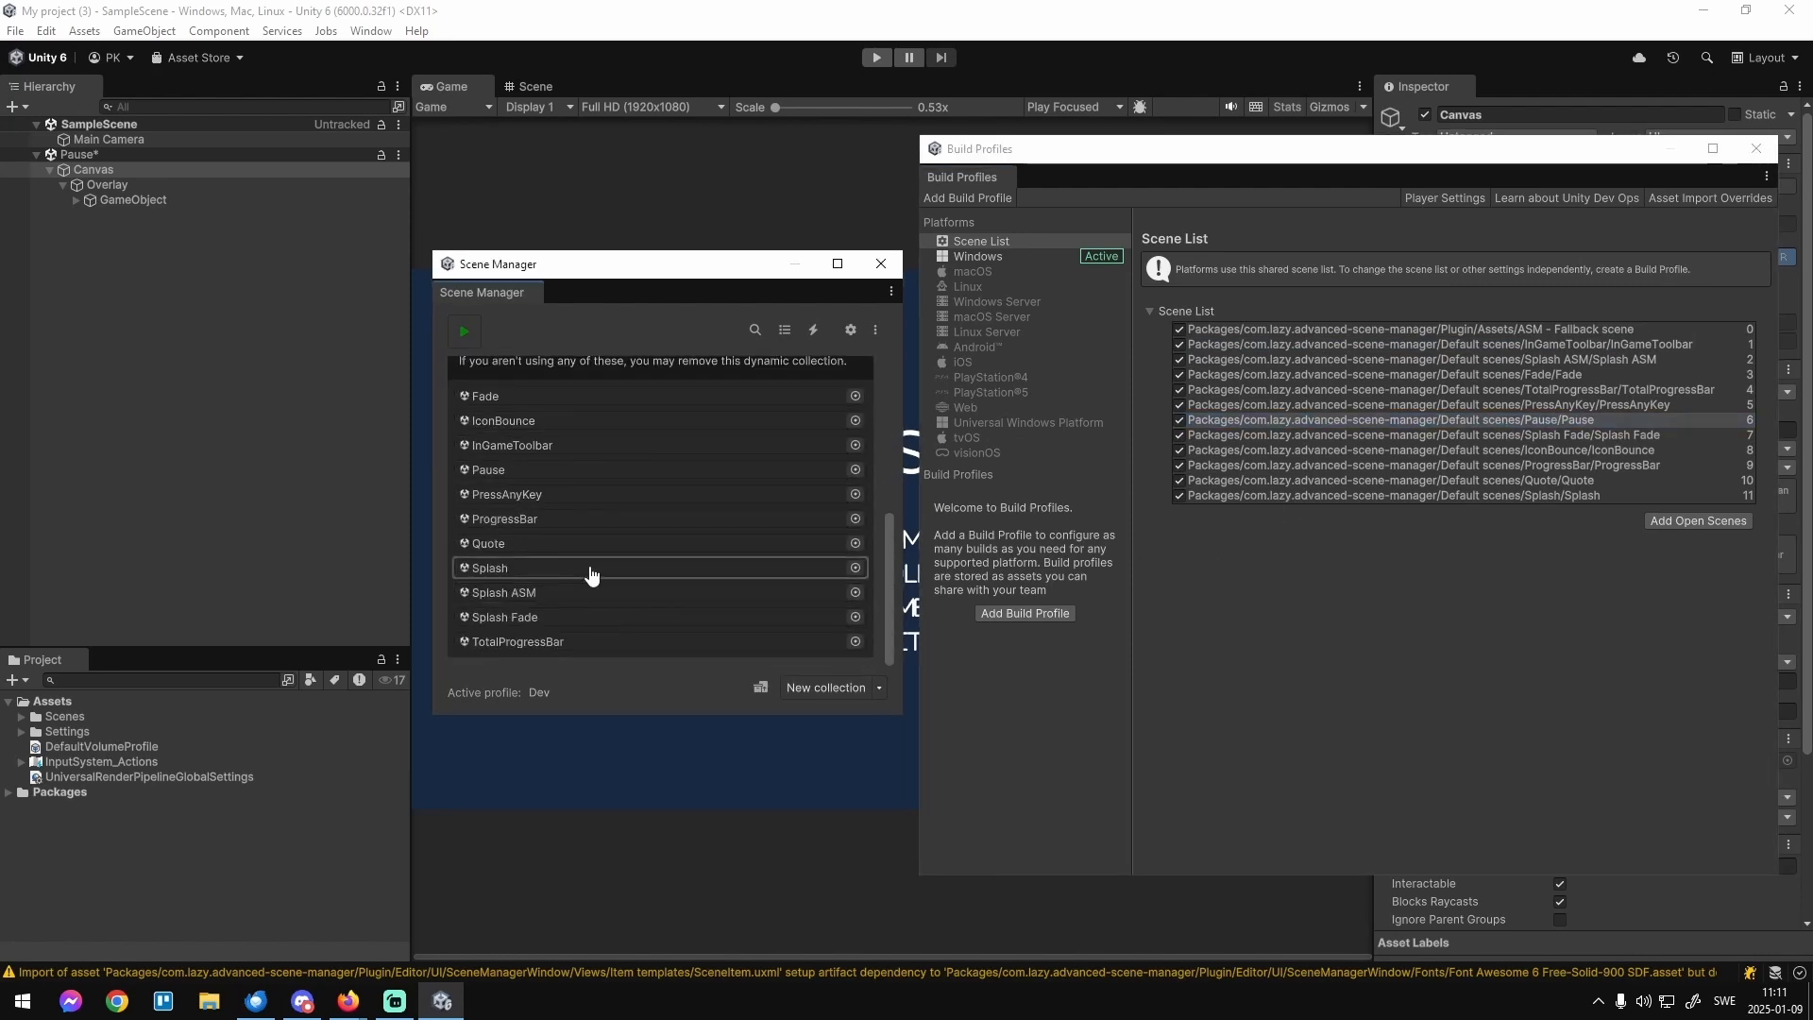
click(501, 469)
scroll(638, 510, up, 3)
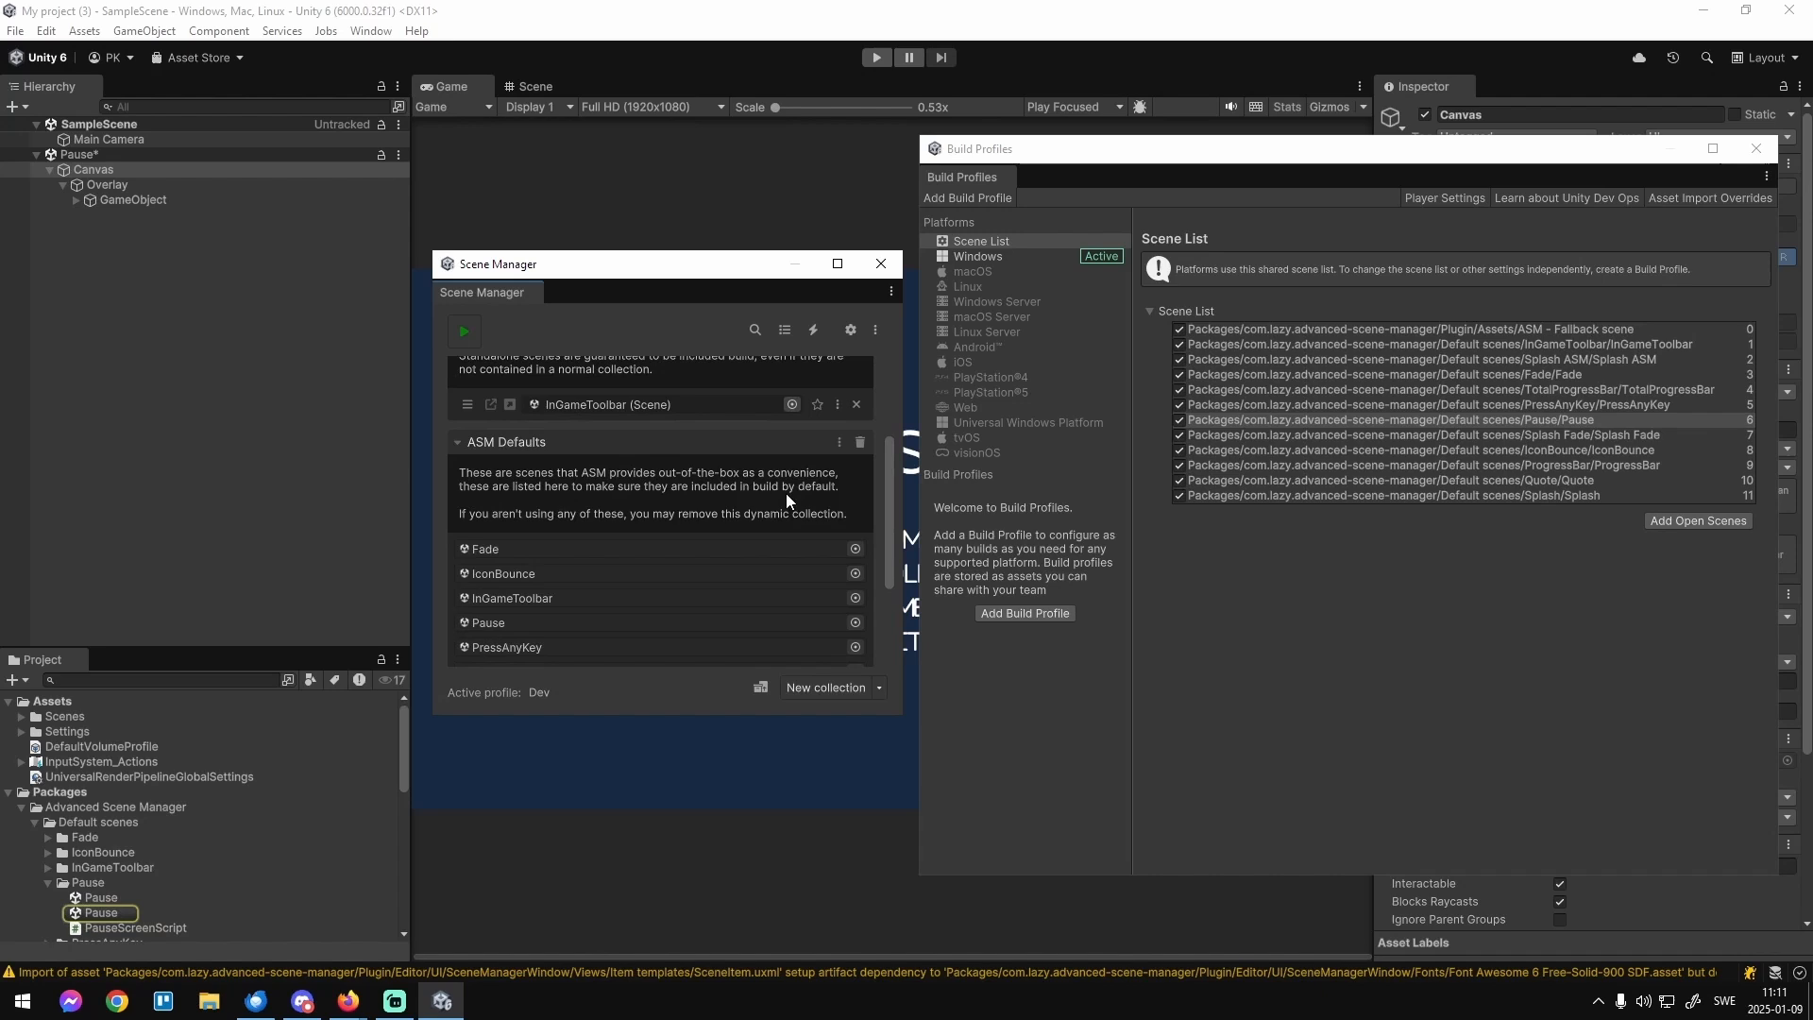
Remove the ASM Defaults collection, undo its removal, and review the default scenes it contains.
click(860, 443)
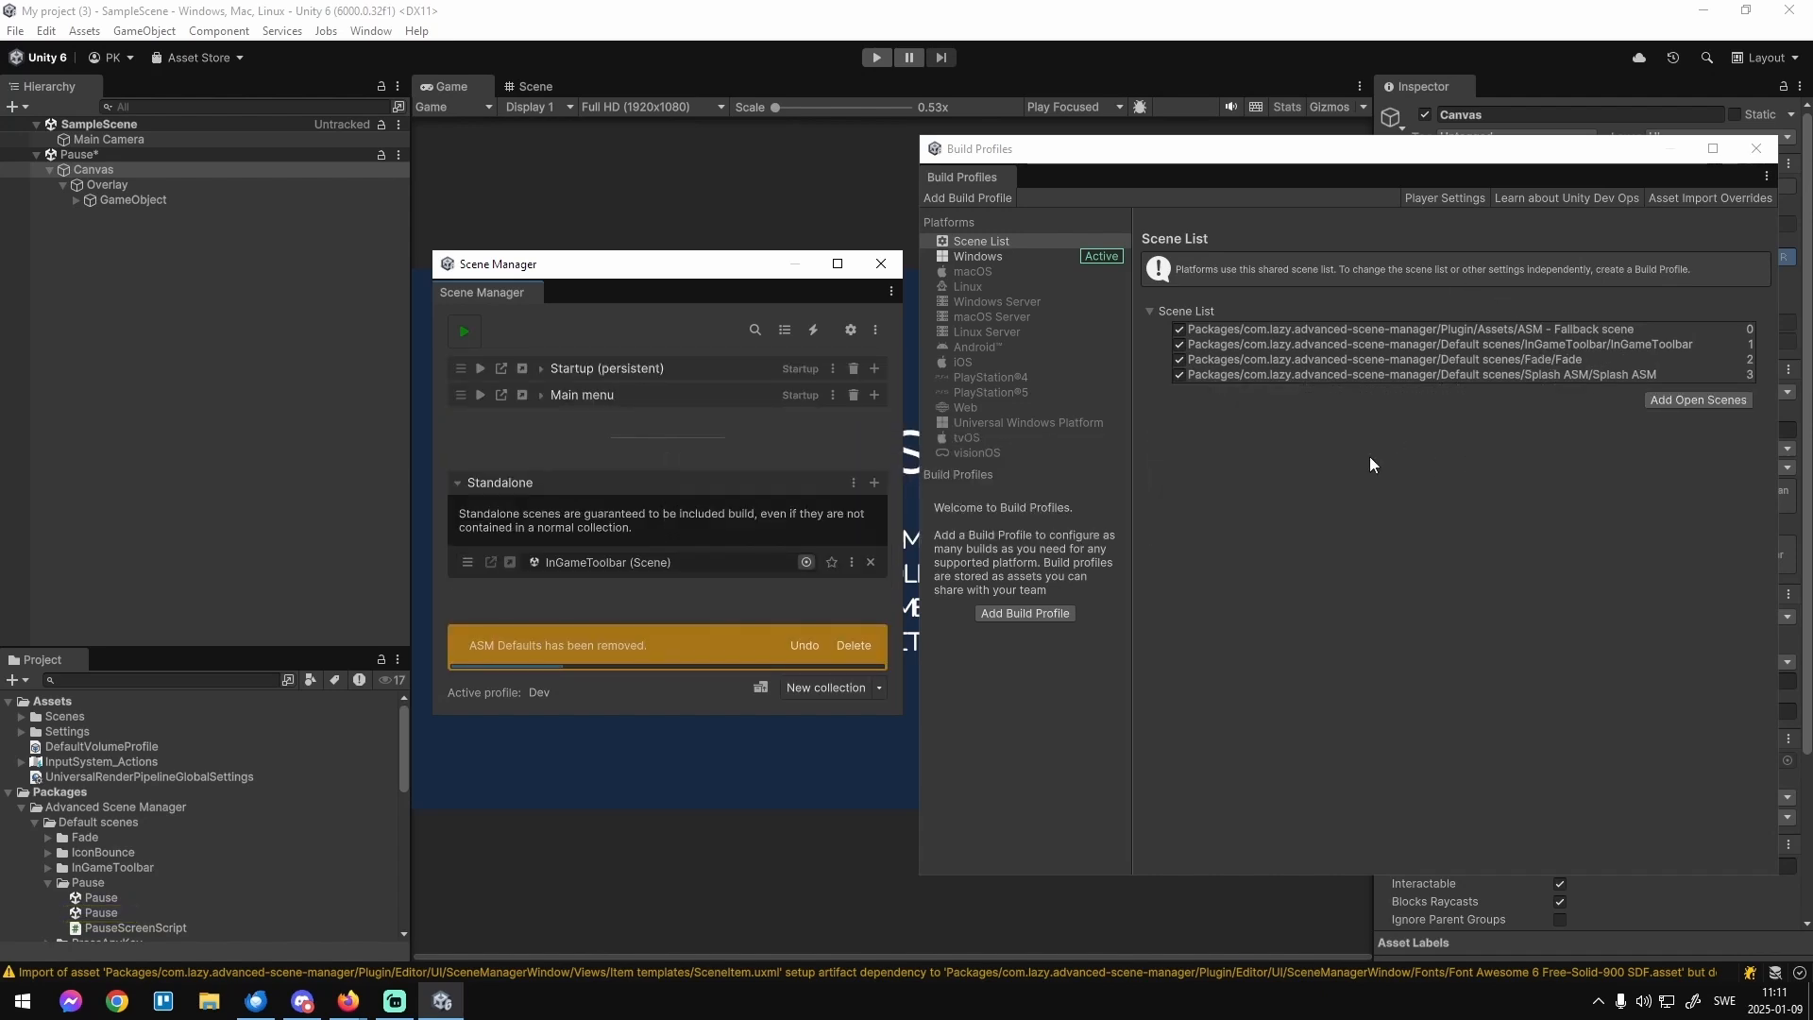
click(804, 645)
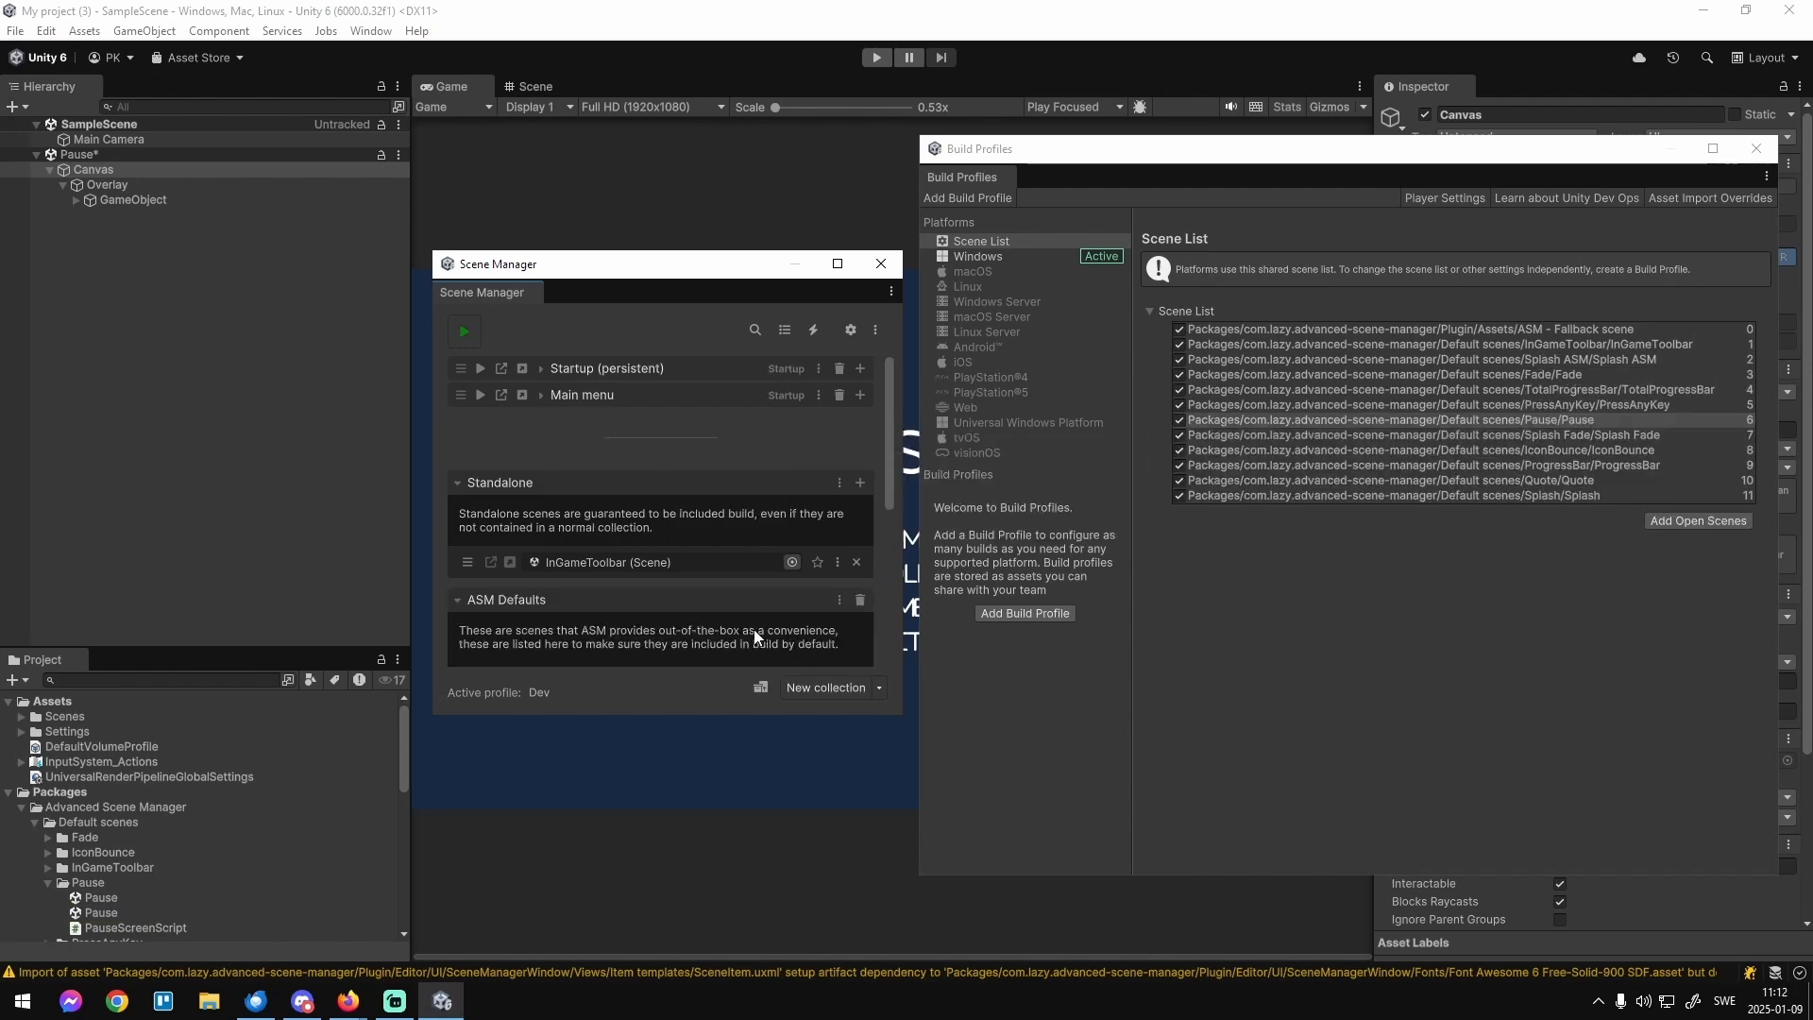
scroll(691, 581, down, 5)
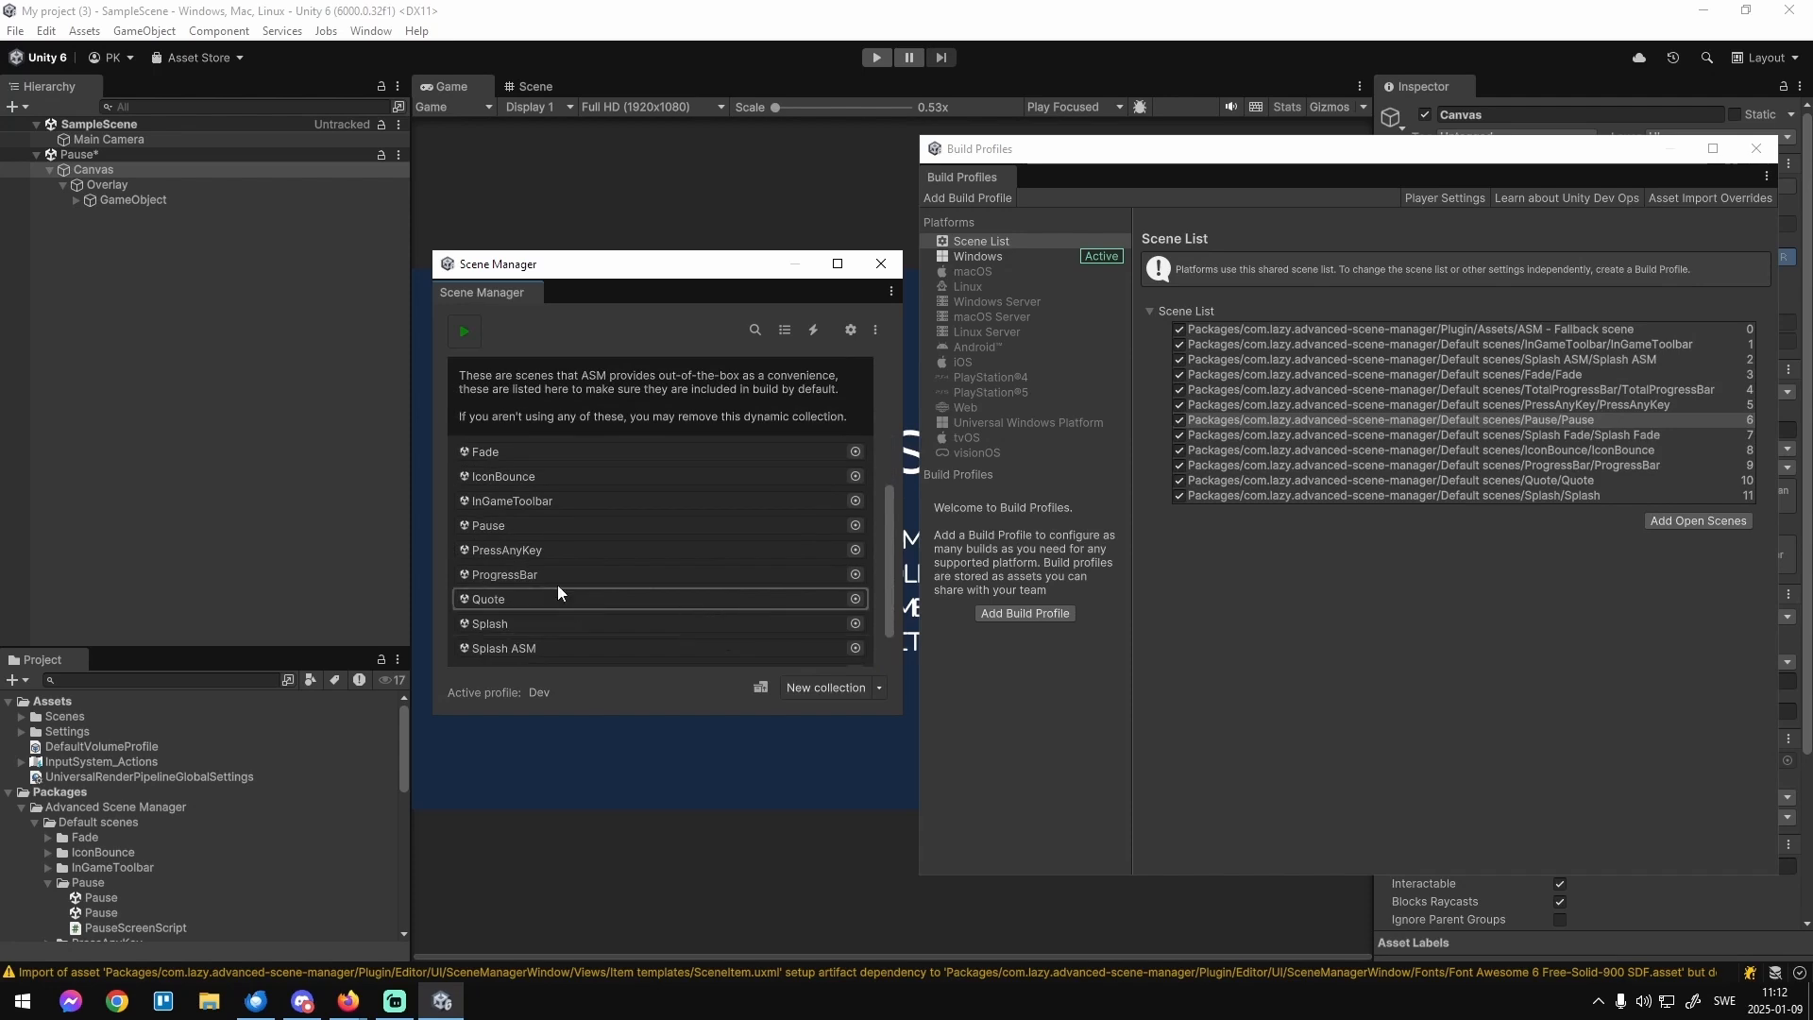
scroll(604, 496, down, 2)
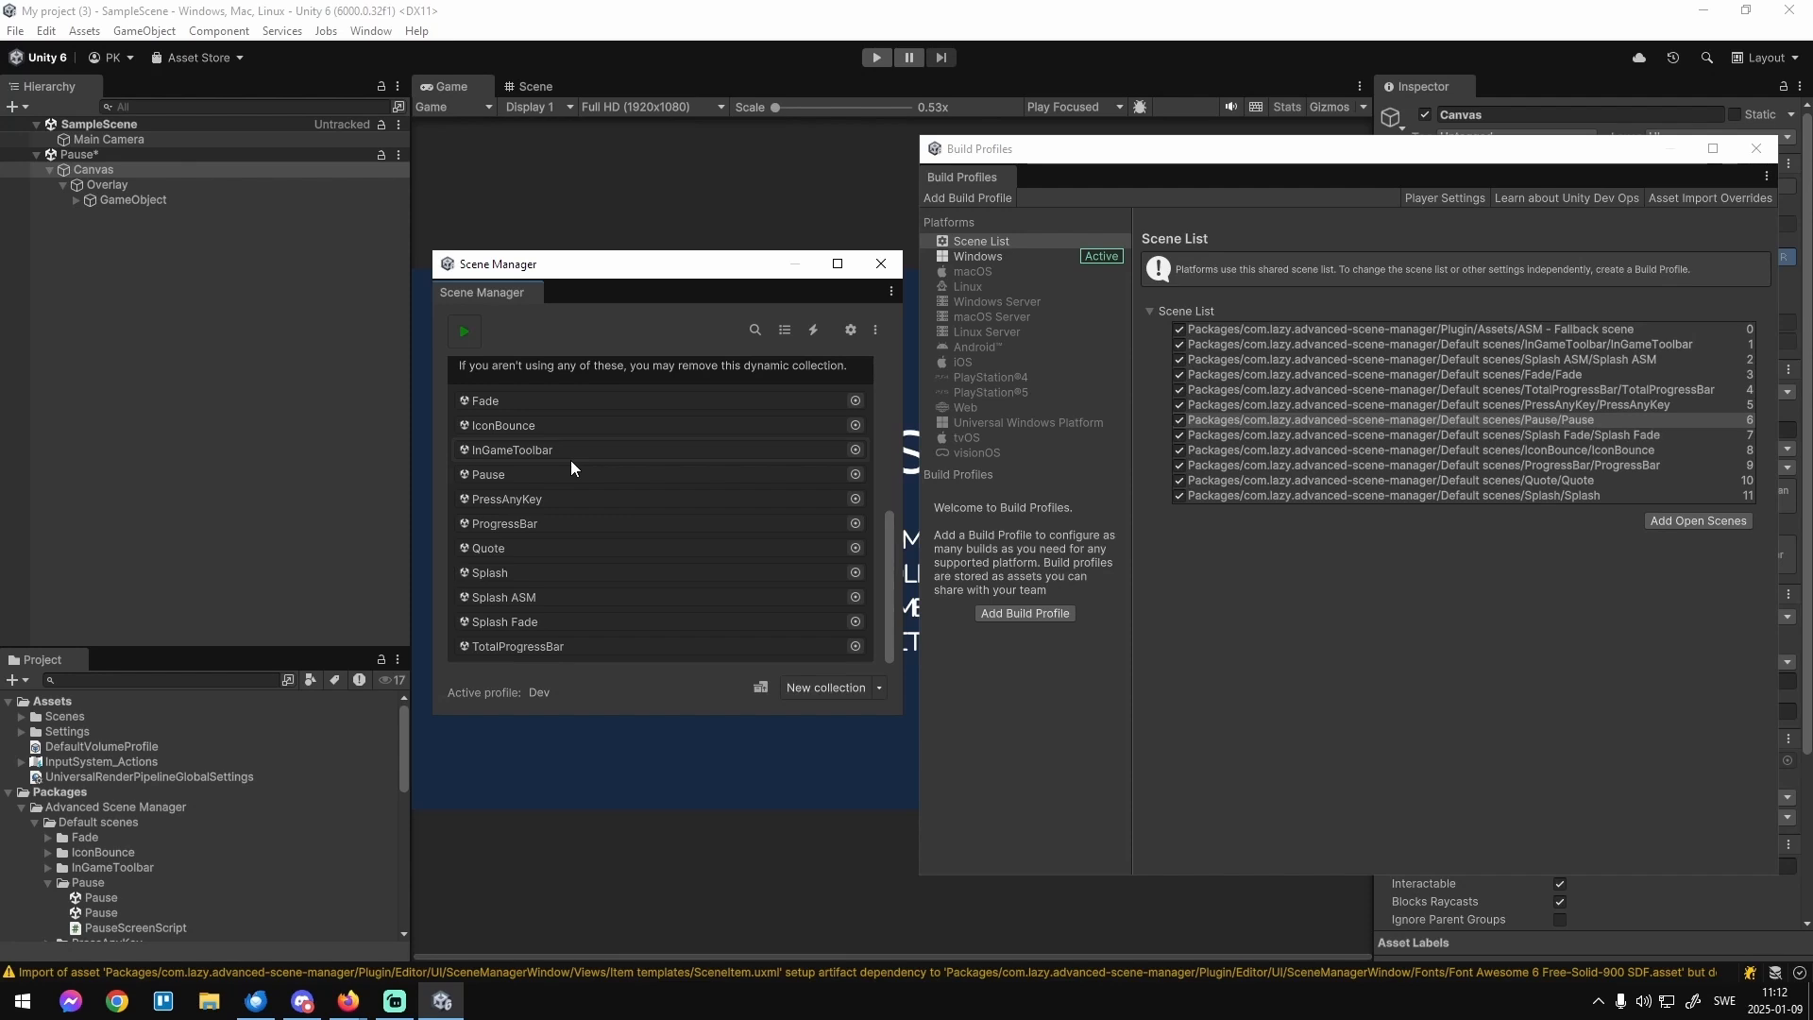
scroll(567, 463, up, 3)
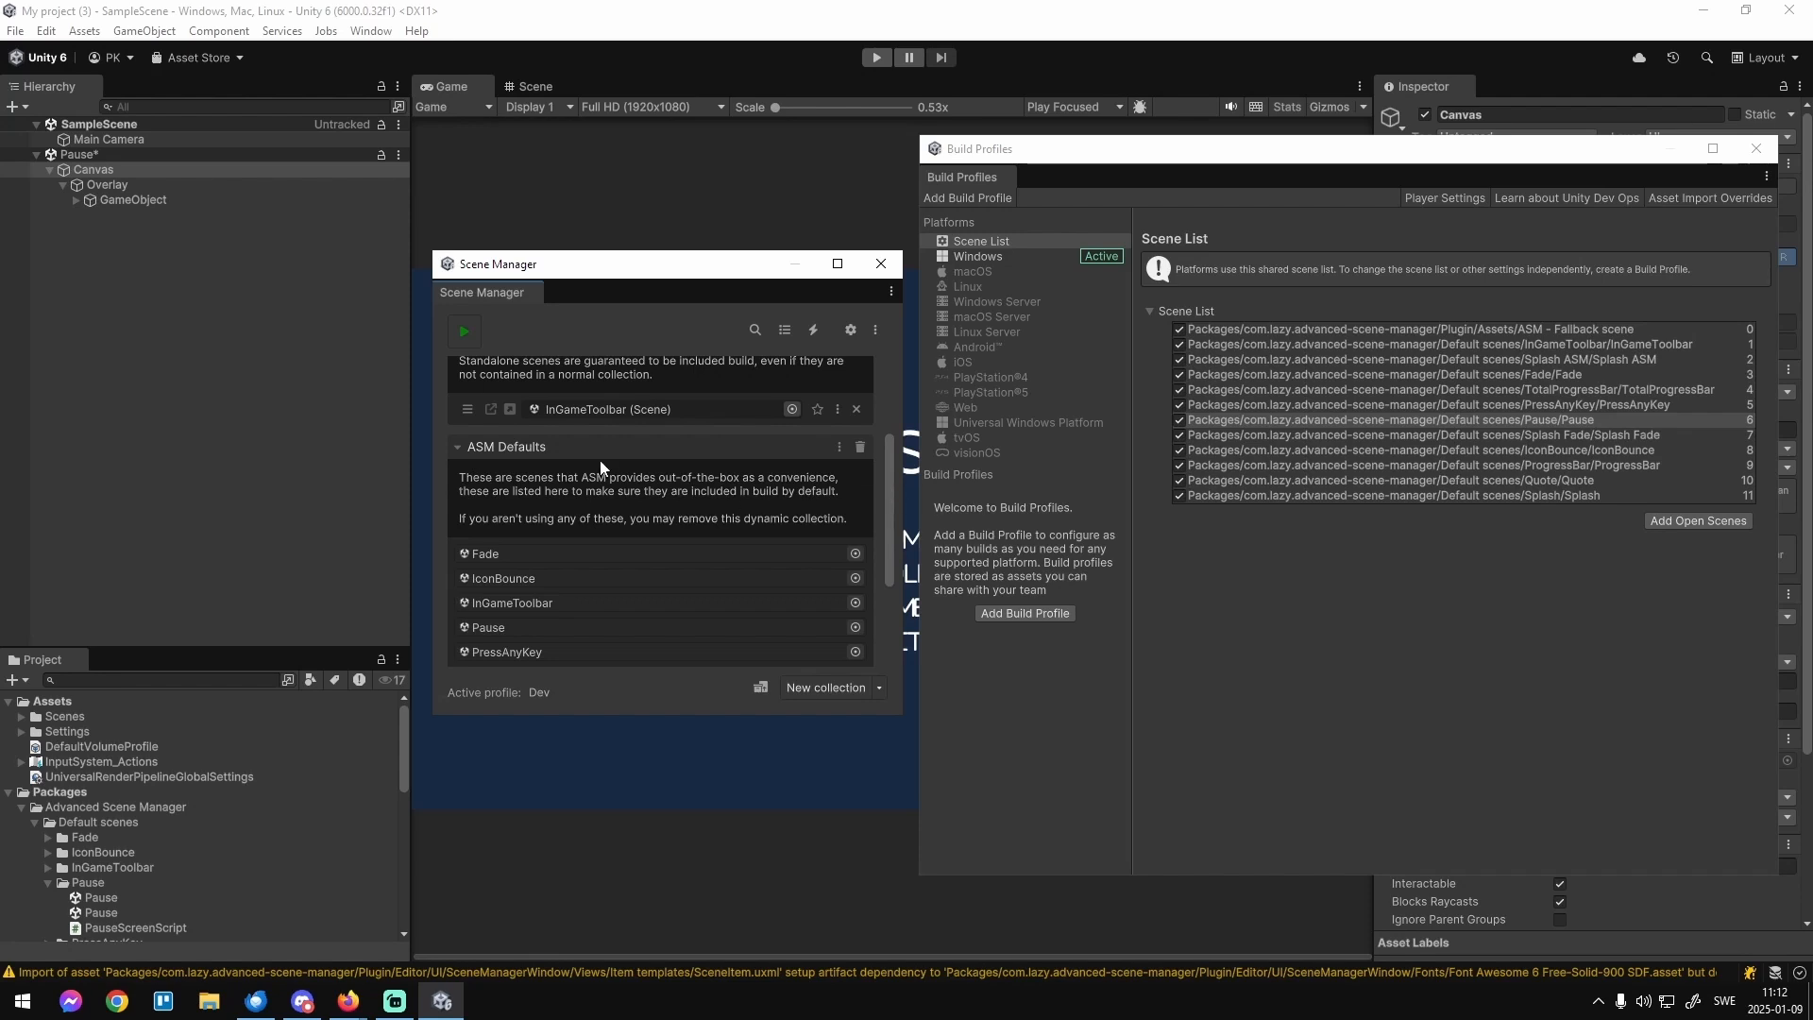
Collapse the ASM Defaults collection and replace the InGameToolbar scene in the Standalone collection with Pause.
click(477, 448)
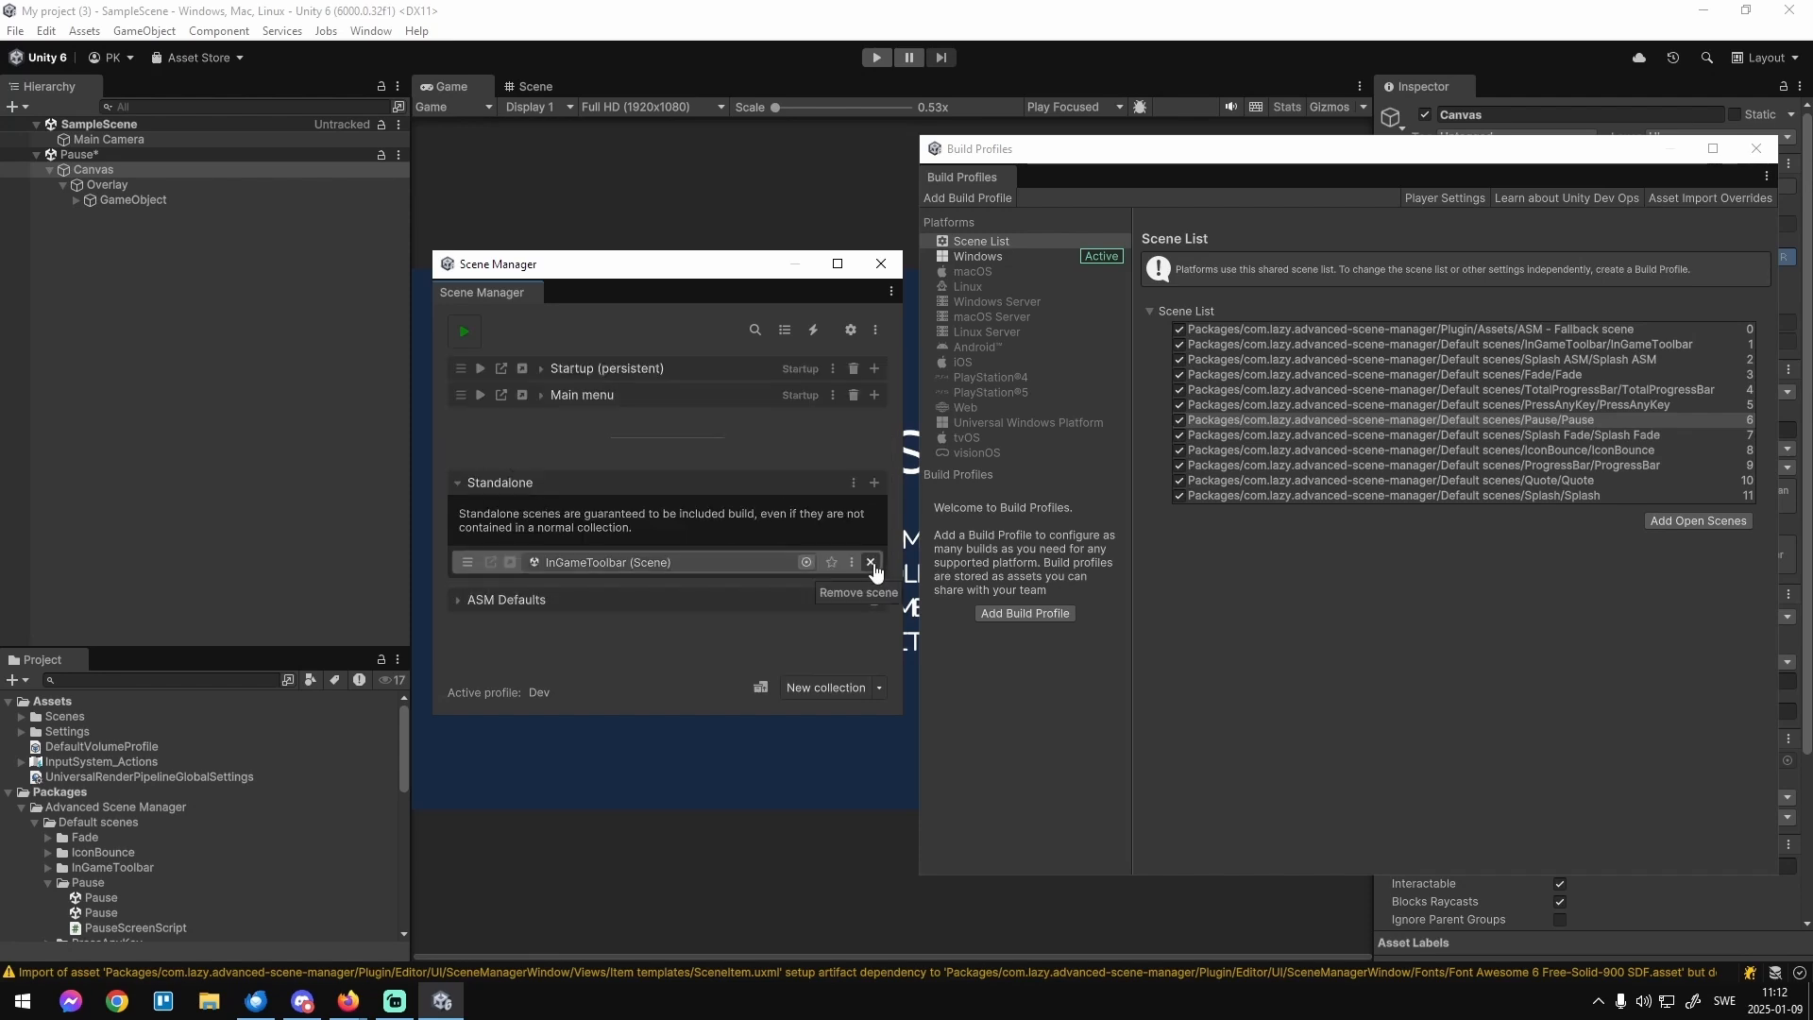
click(806, 562)
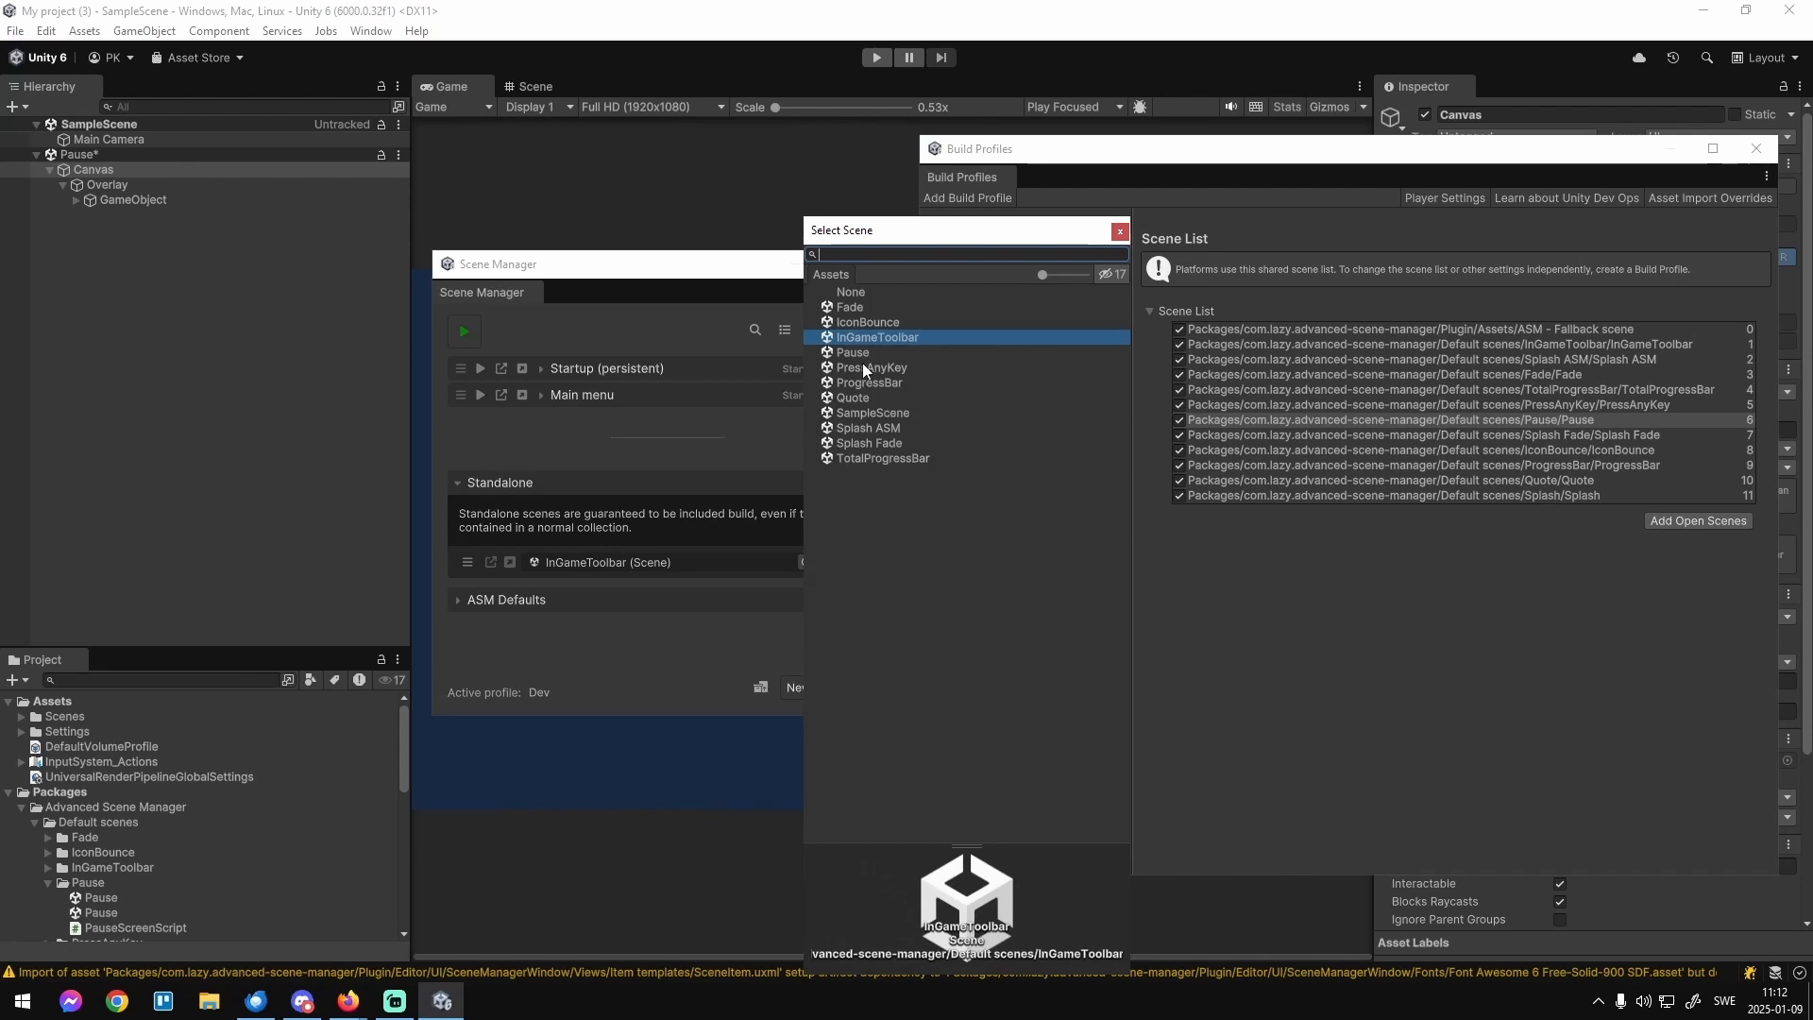
click(853, 352)
double_click(870, 354)
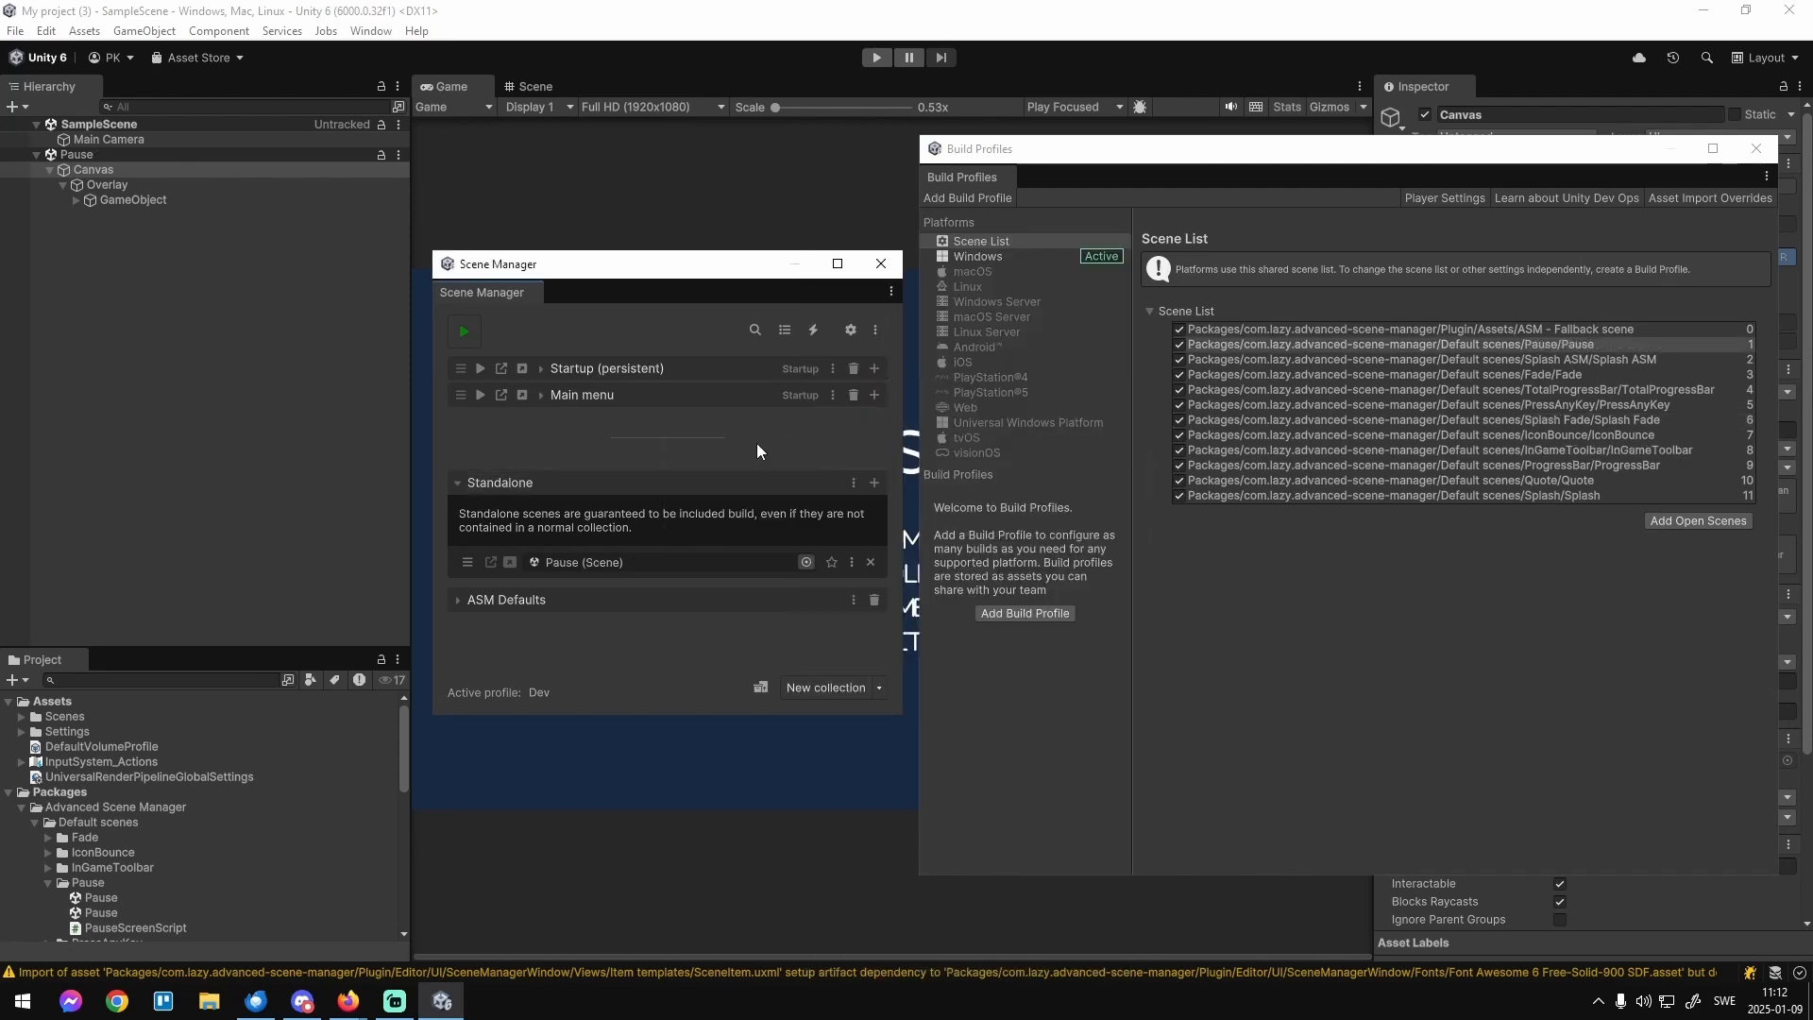
Expand the Startup and Main menu collections, and review the ASM Defaults description before collapsing that collection again.
click(621, 370)
click(659, 439)
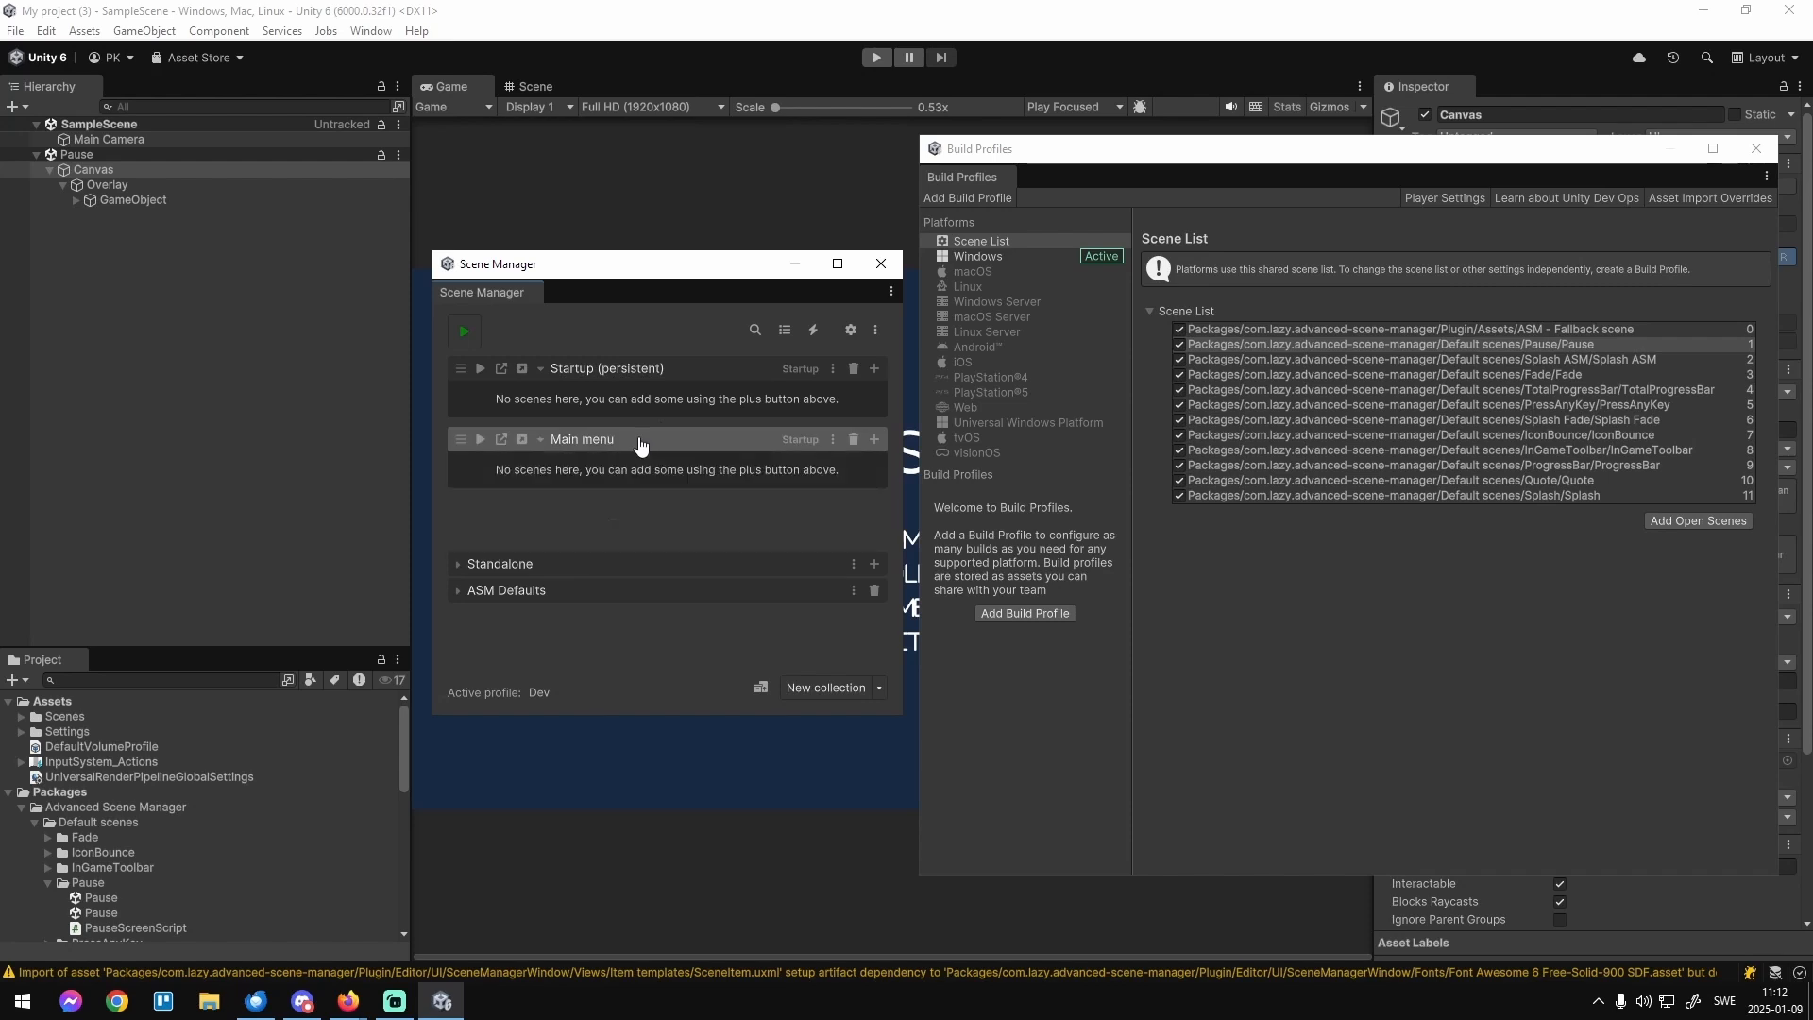
click(536, 596)
scroll(691, 648, down, 4)
scroll(673, 624, up, 4)
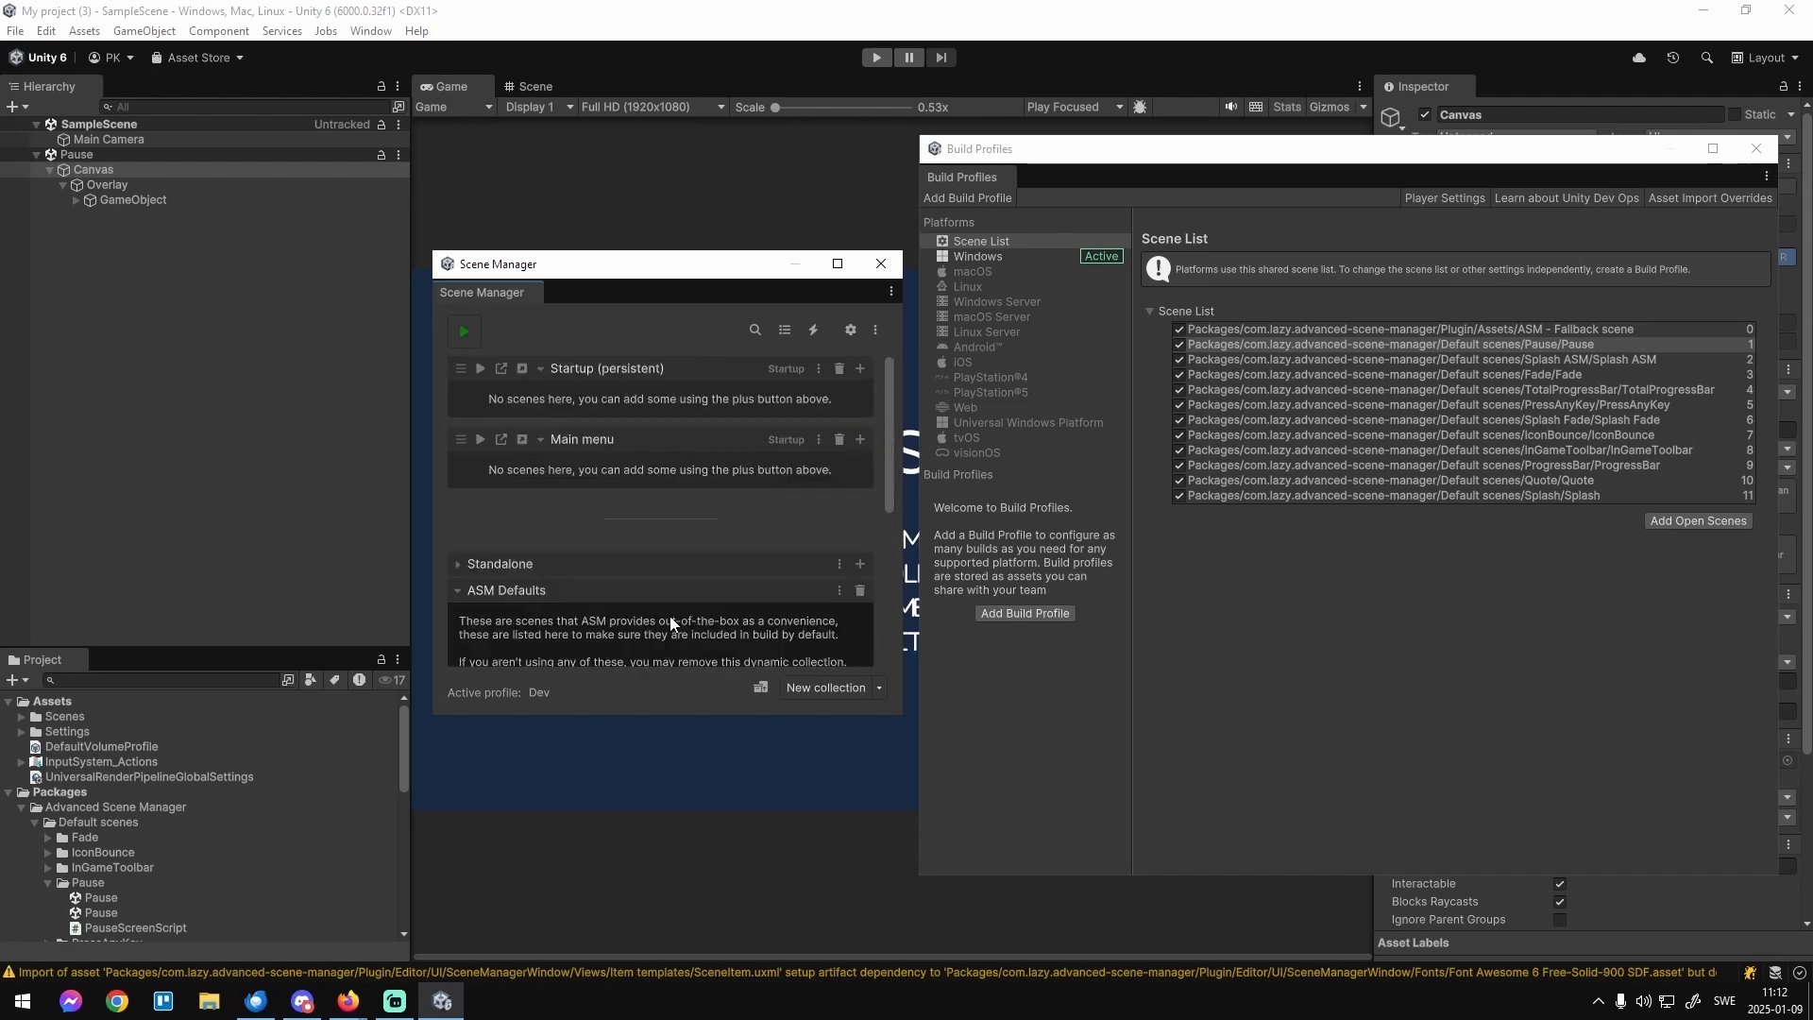
click(525, 594)
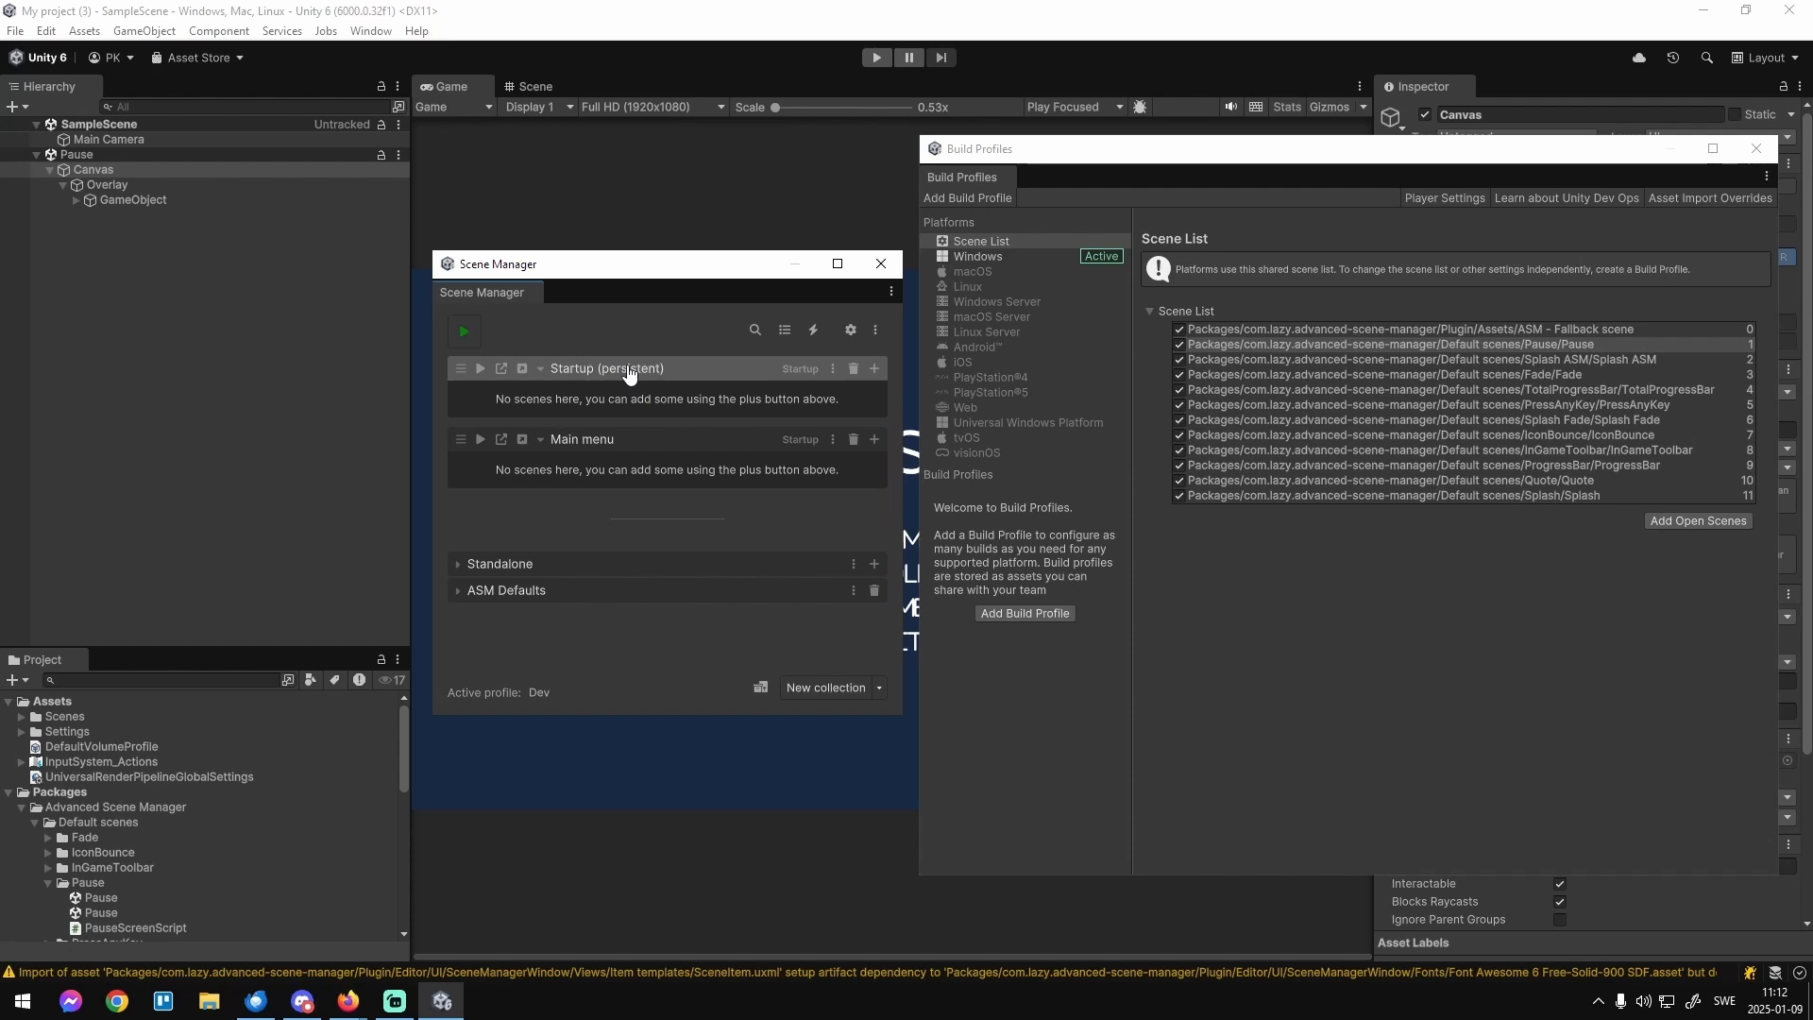
Close Build Profiles, move the Scene Manager window to the middle of the Game view, and remove the Pause scene from the Hierarchy.
click(1756, 149)
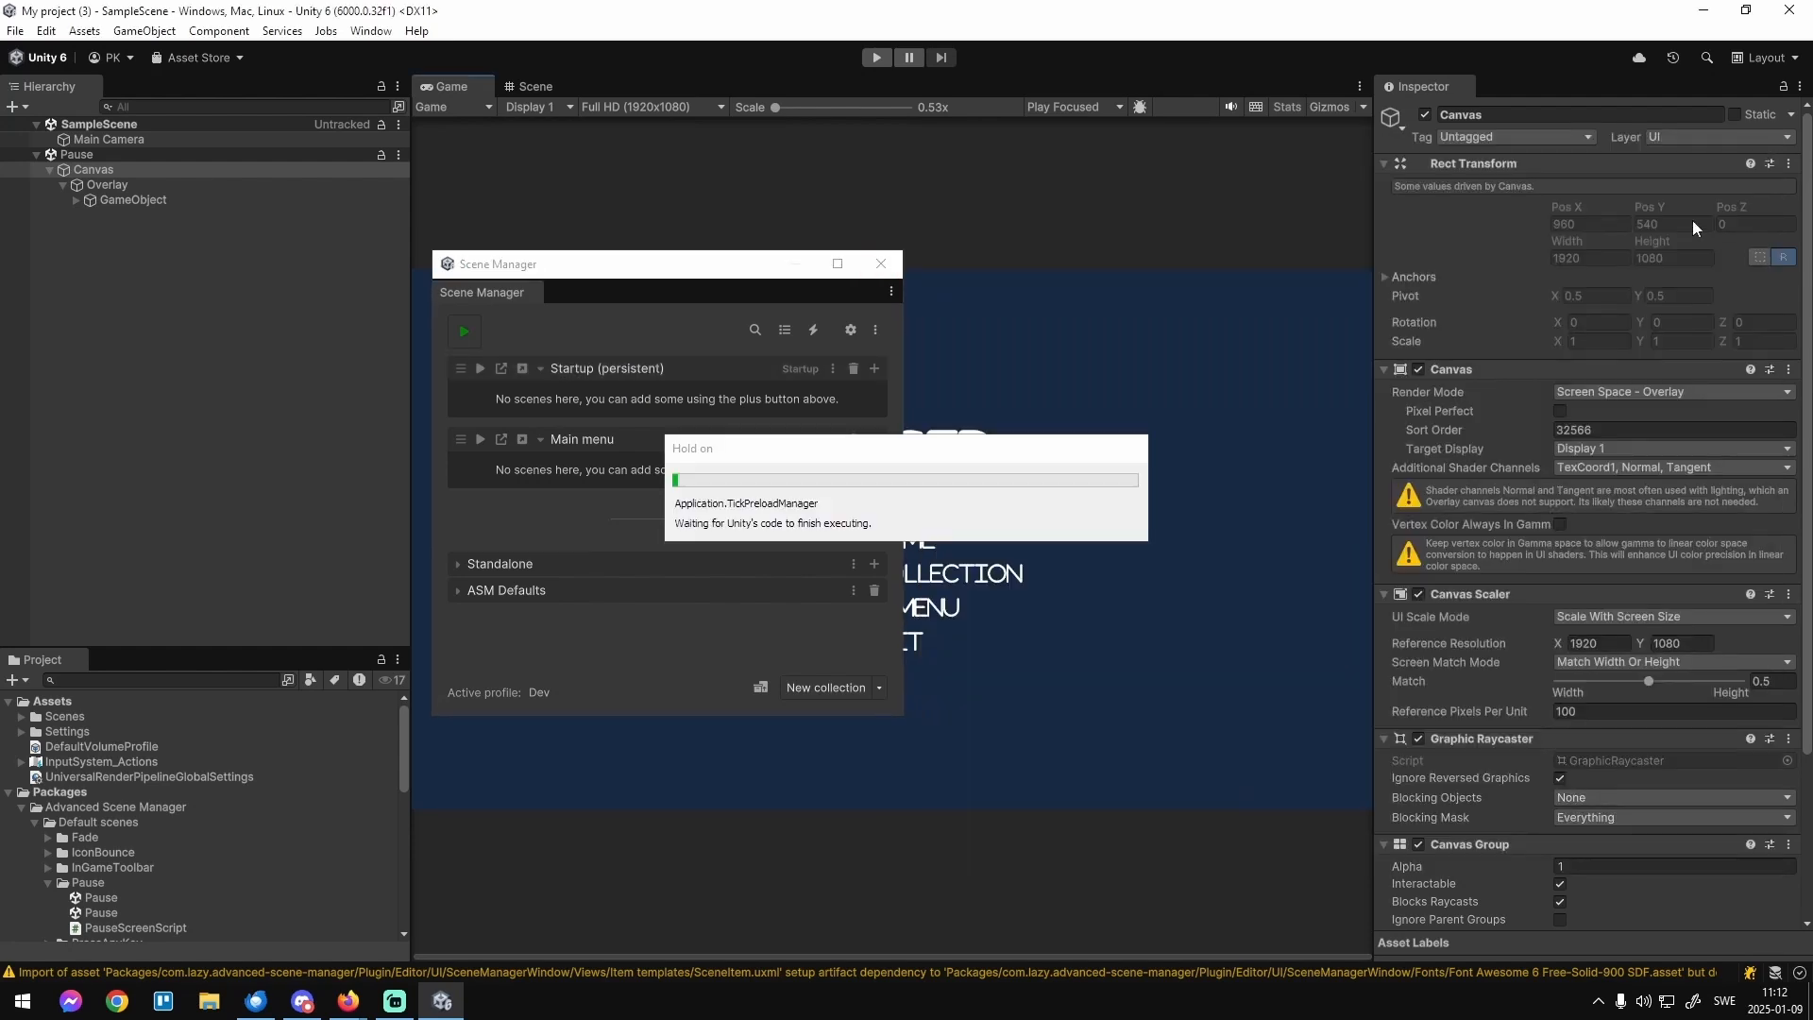
drag(710, 264, 887, 265)
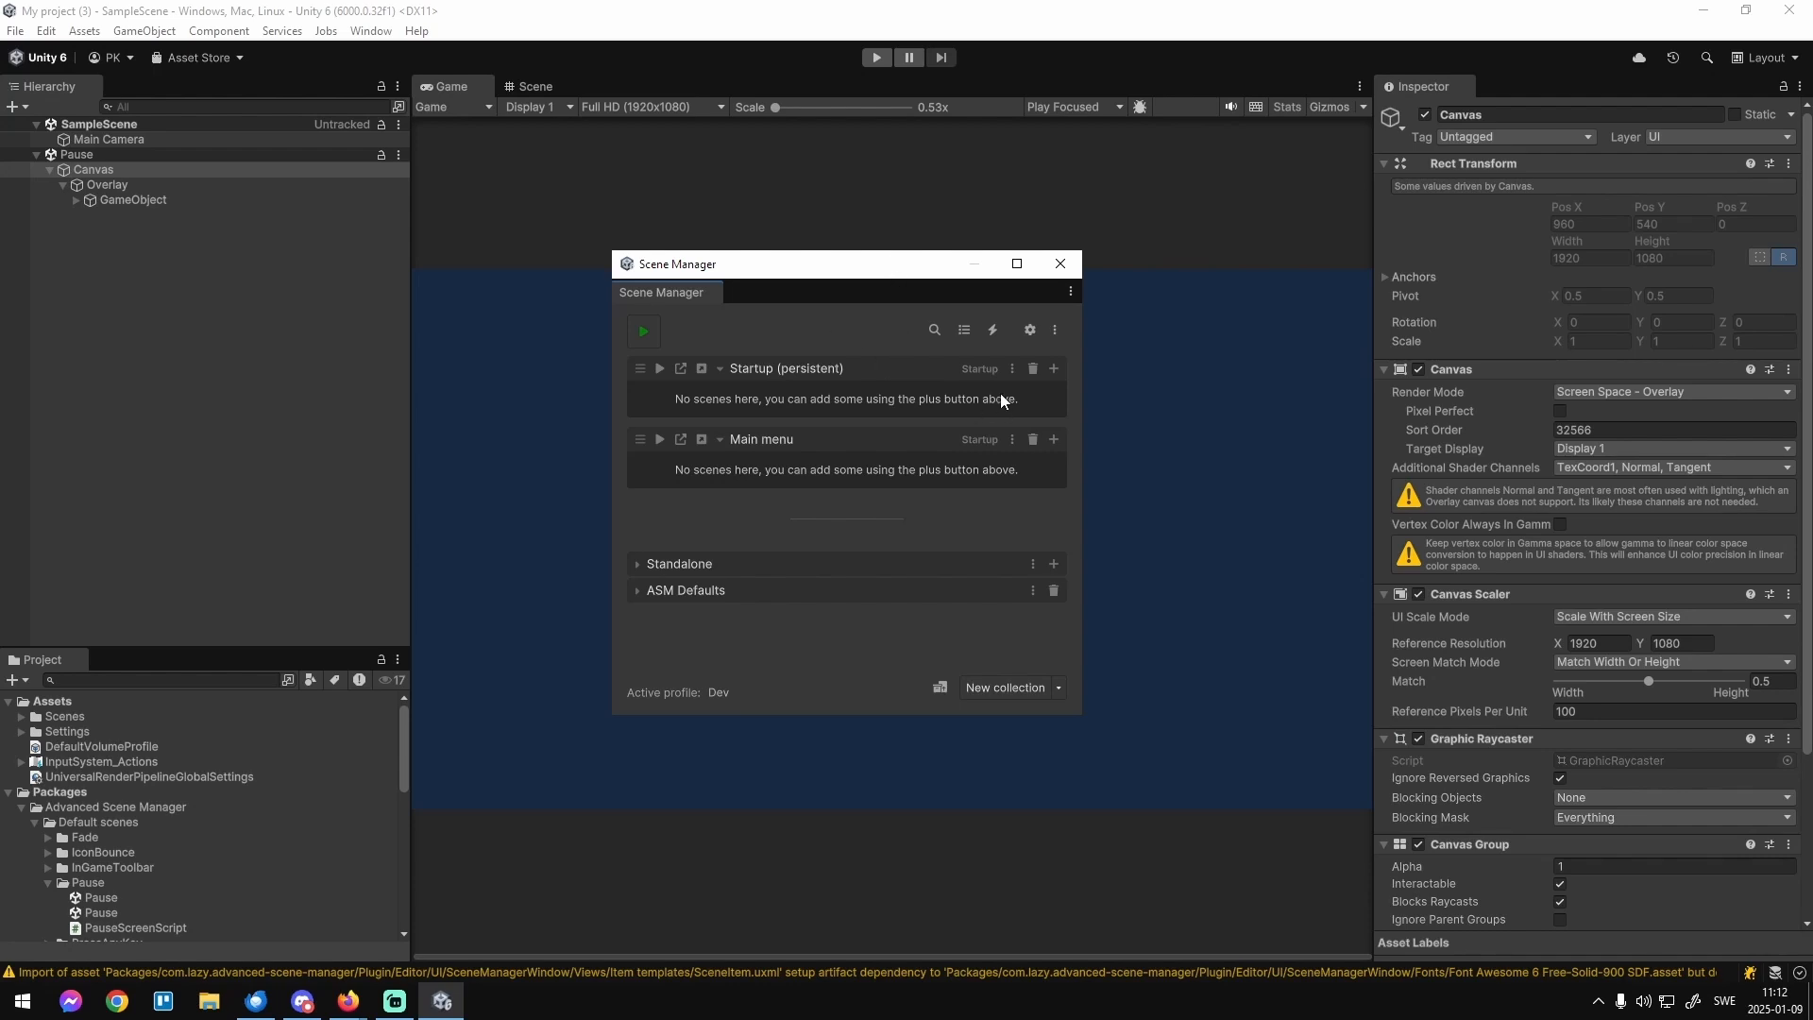
right_click(71, 156)
click(123, 293)
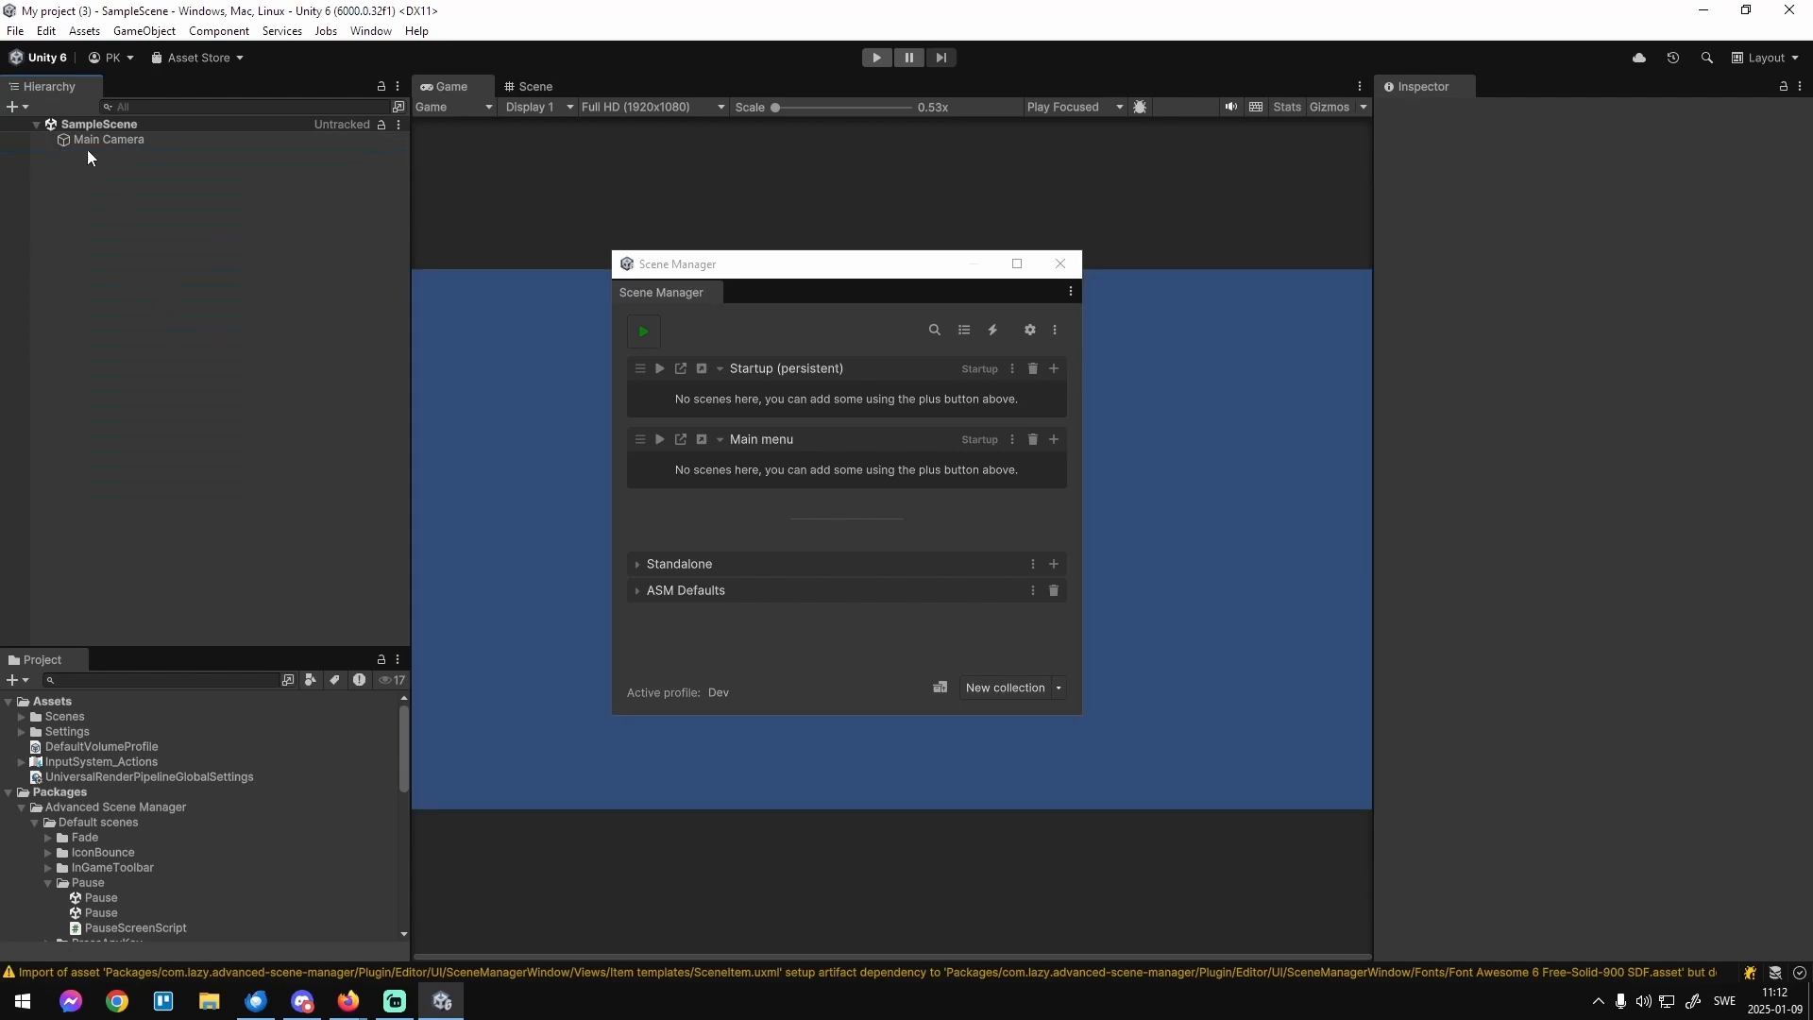
Locate the SampleScene asset in the project's Scenes folder and rename it to Bootstrap.
click(108, 141)
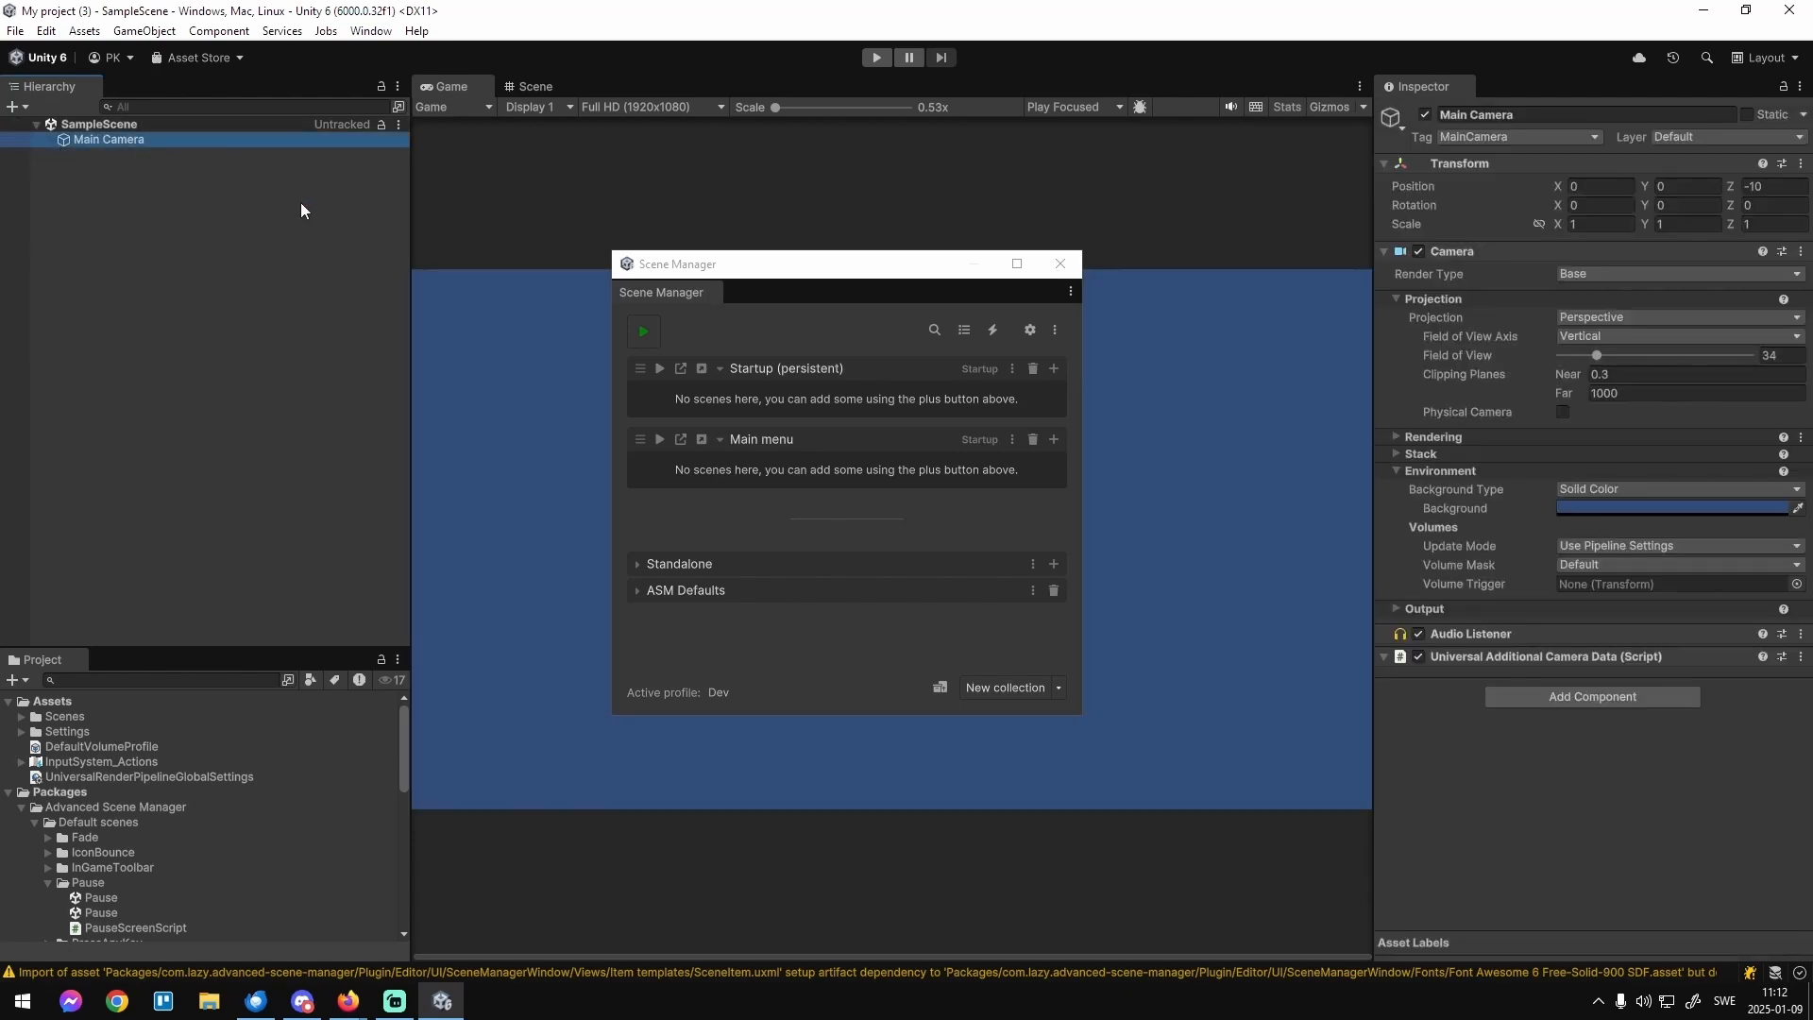
click(139, 124)
right_click(142, 125)
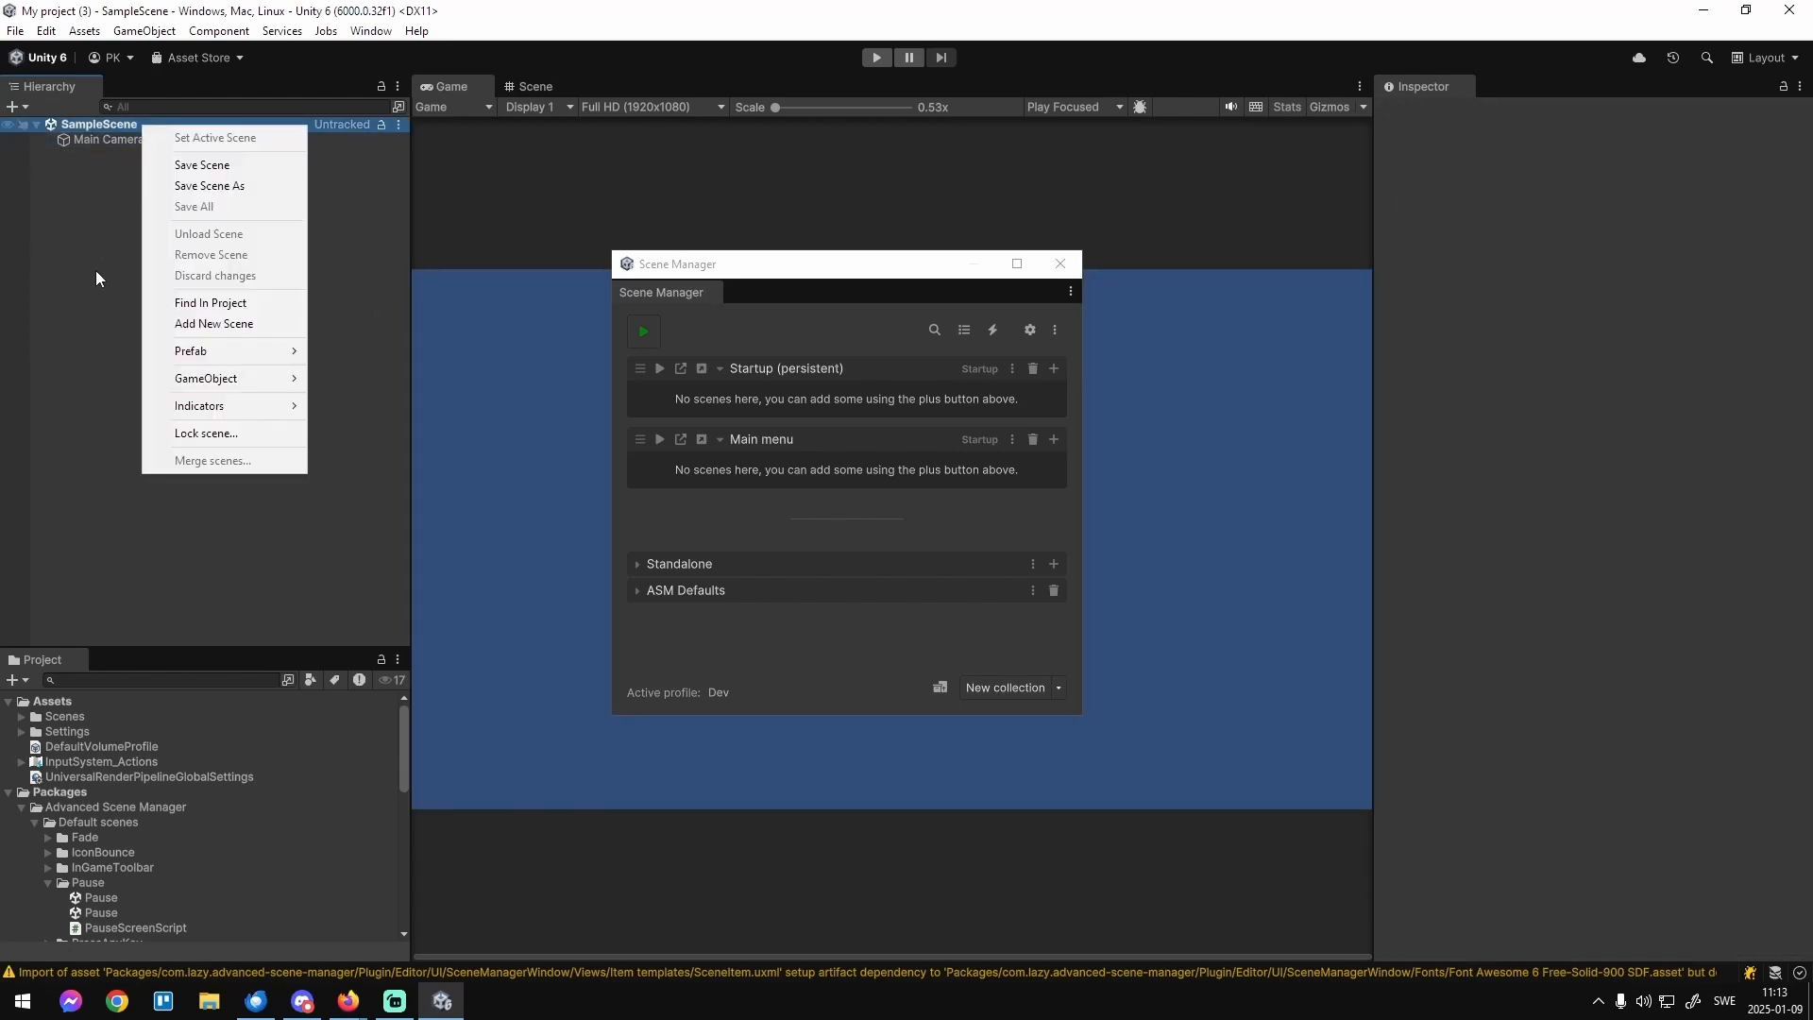
click(95, 277)
right_click(142, 124)
click(209, 302)
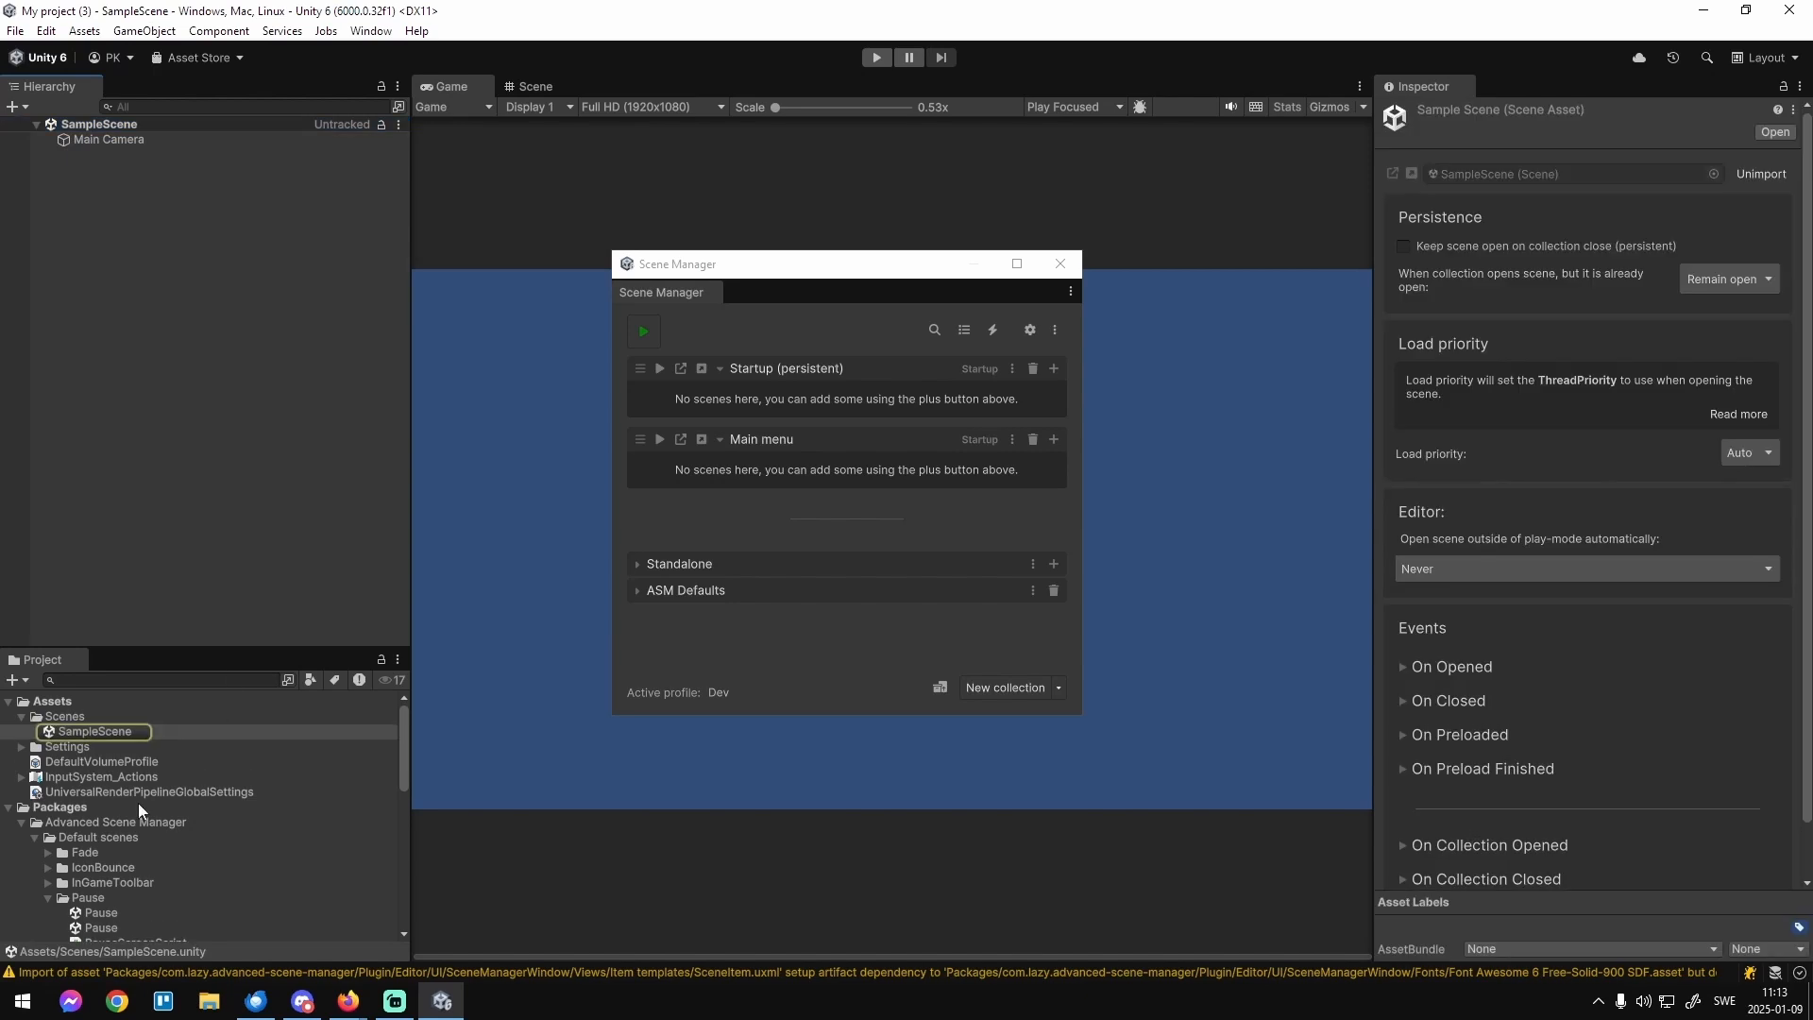
click(110, 738)
text(Bo)
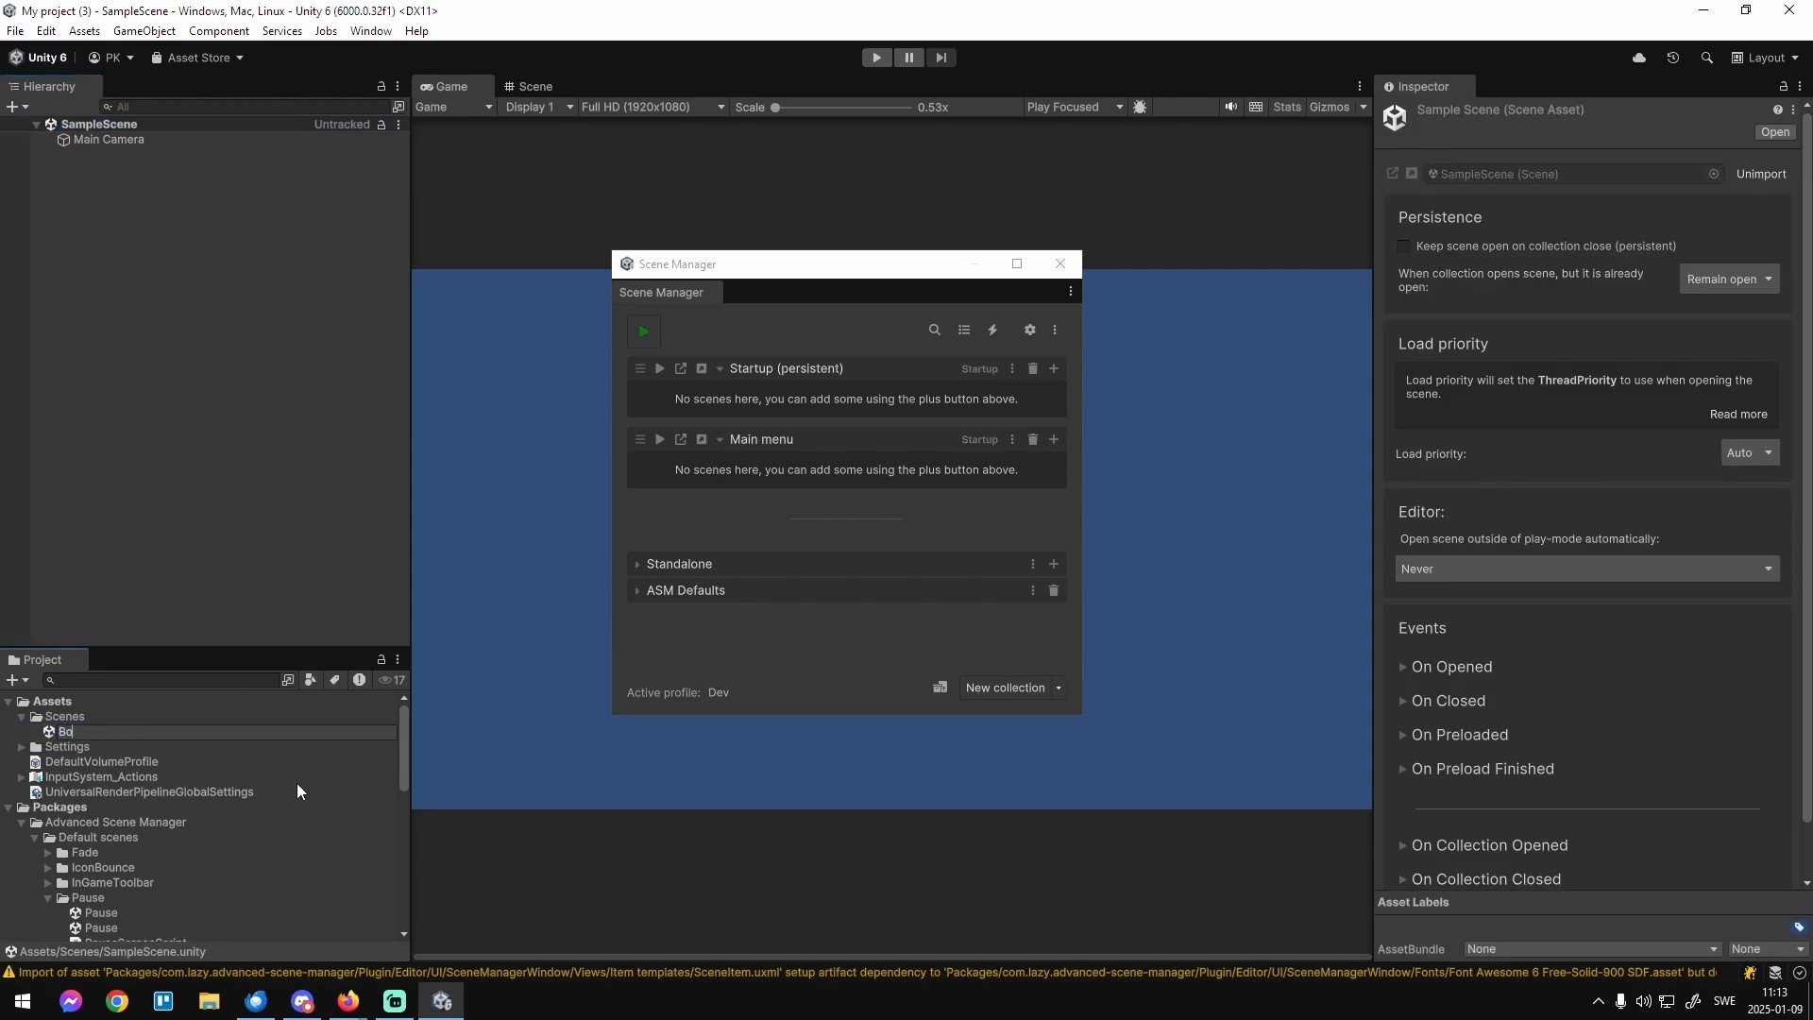
text(otstrap)
key(Return)
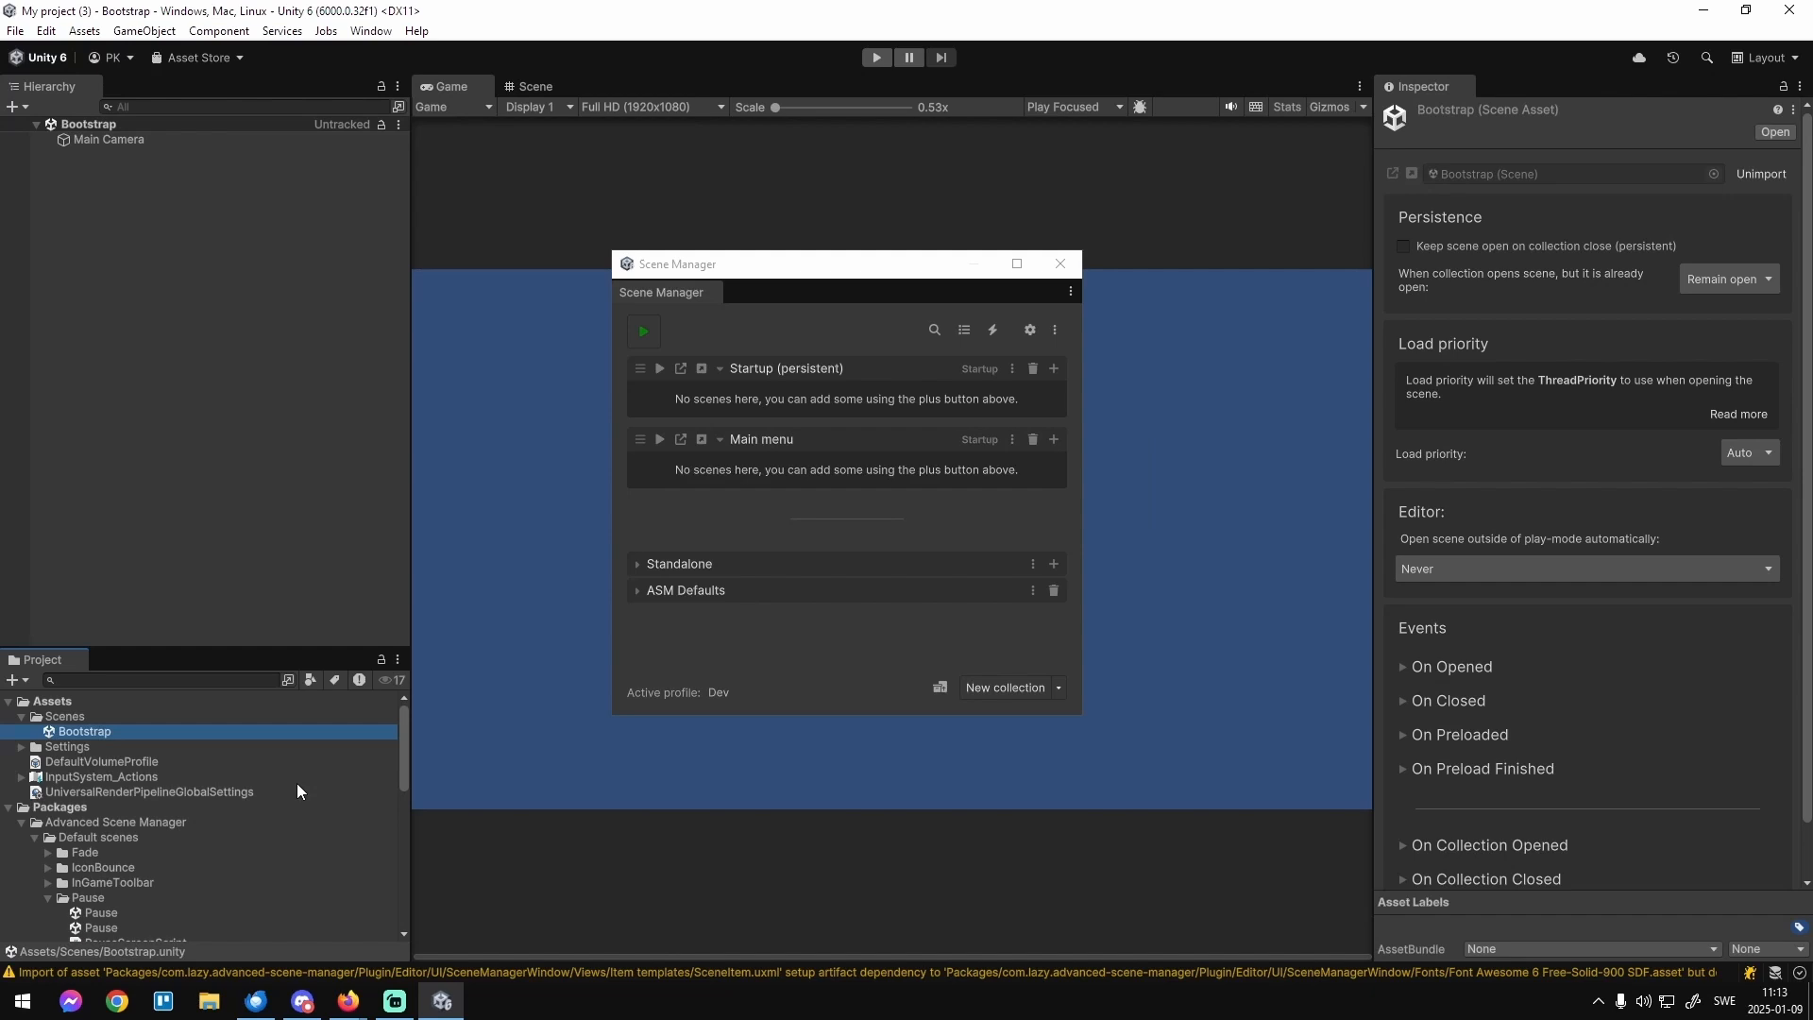
Create a UI Event System in the Bootstrap scene and add Bootstrap as a scene of the Startup (persistent) collection.
click(1055, 369)
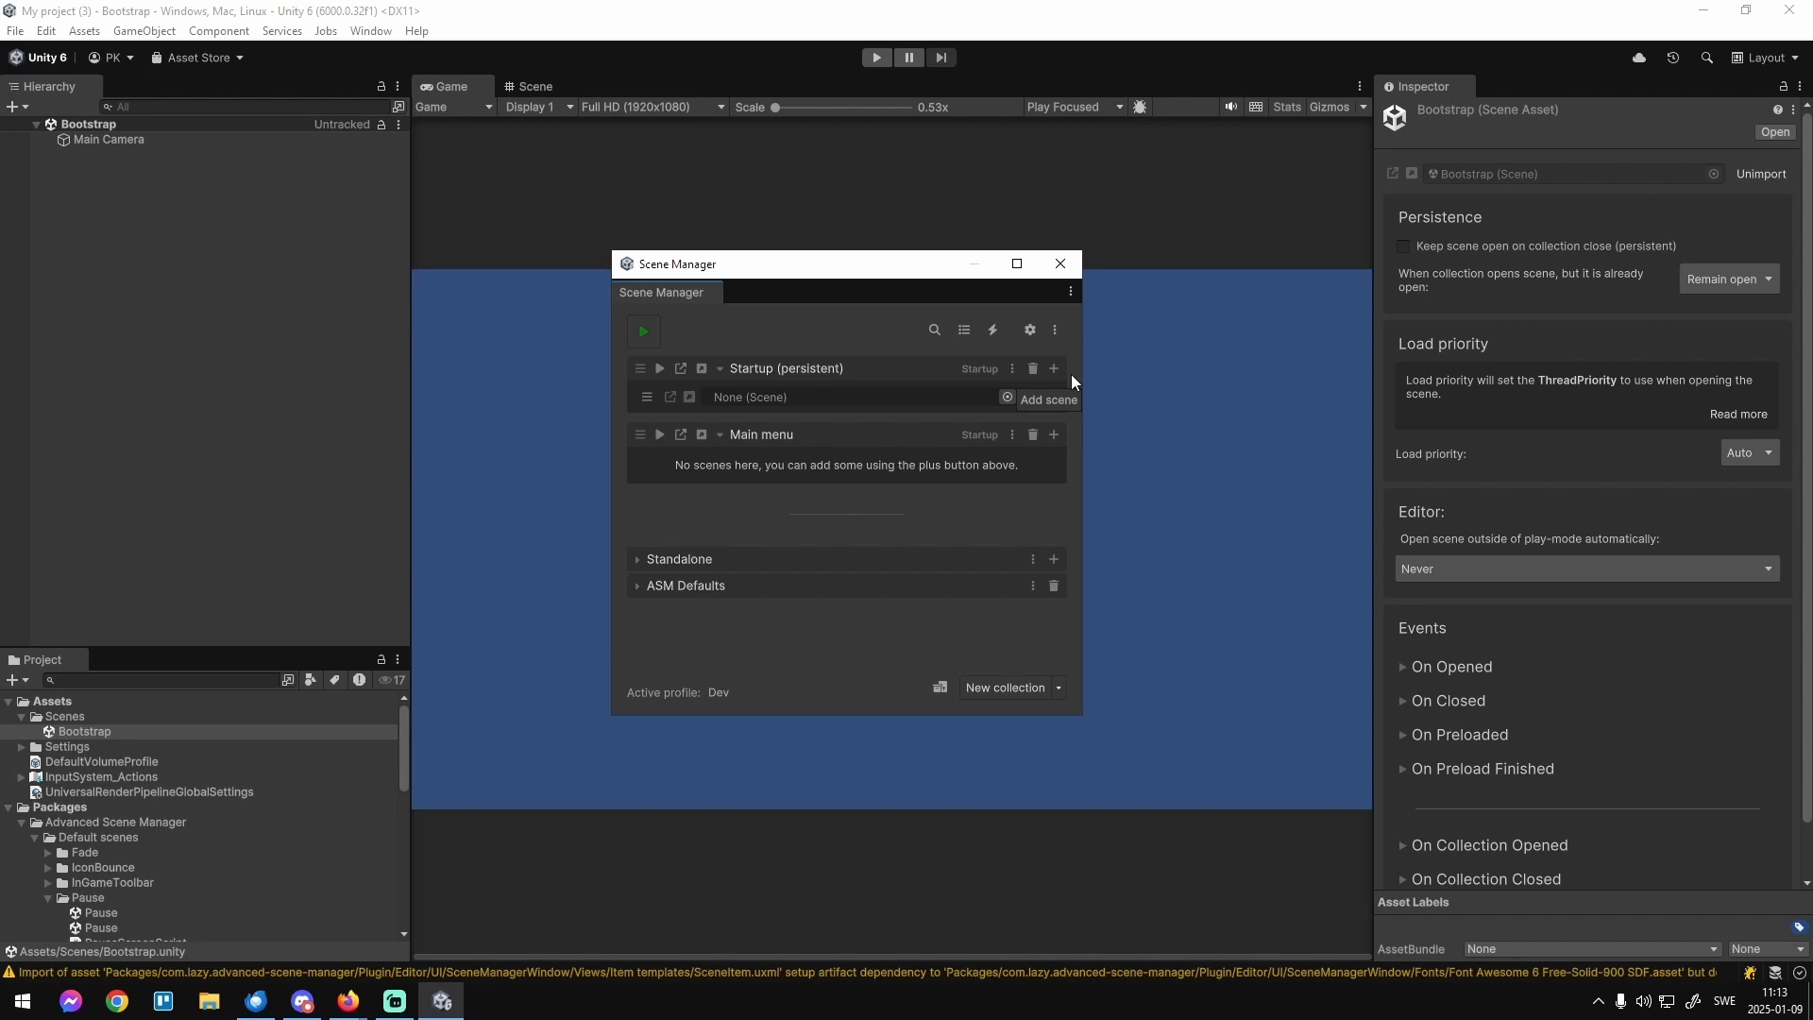
right_click(207, 280)
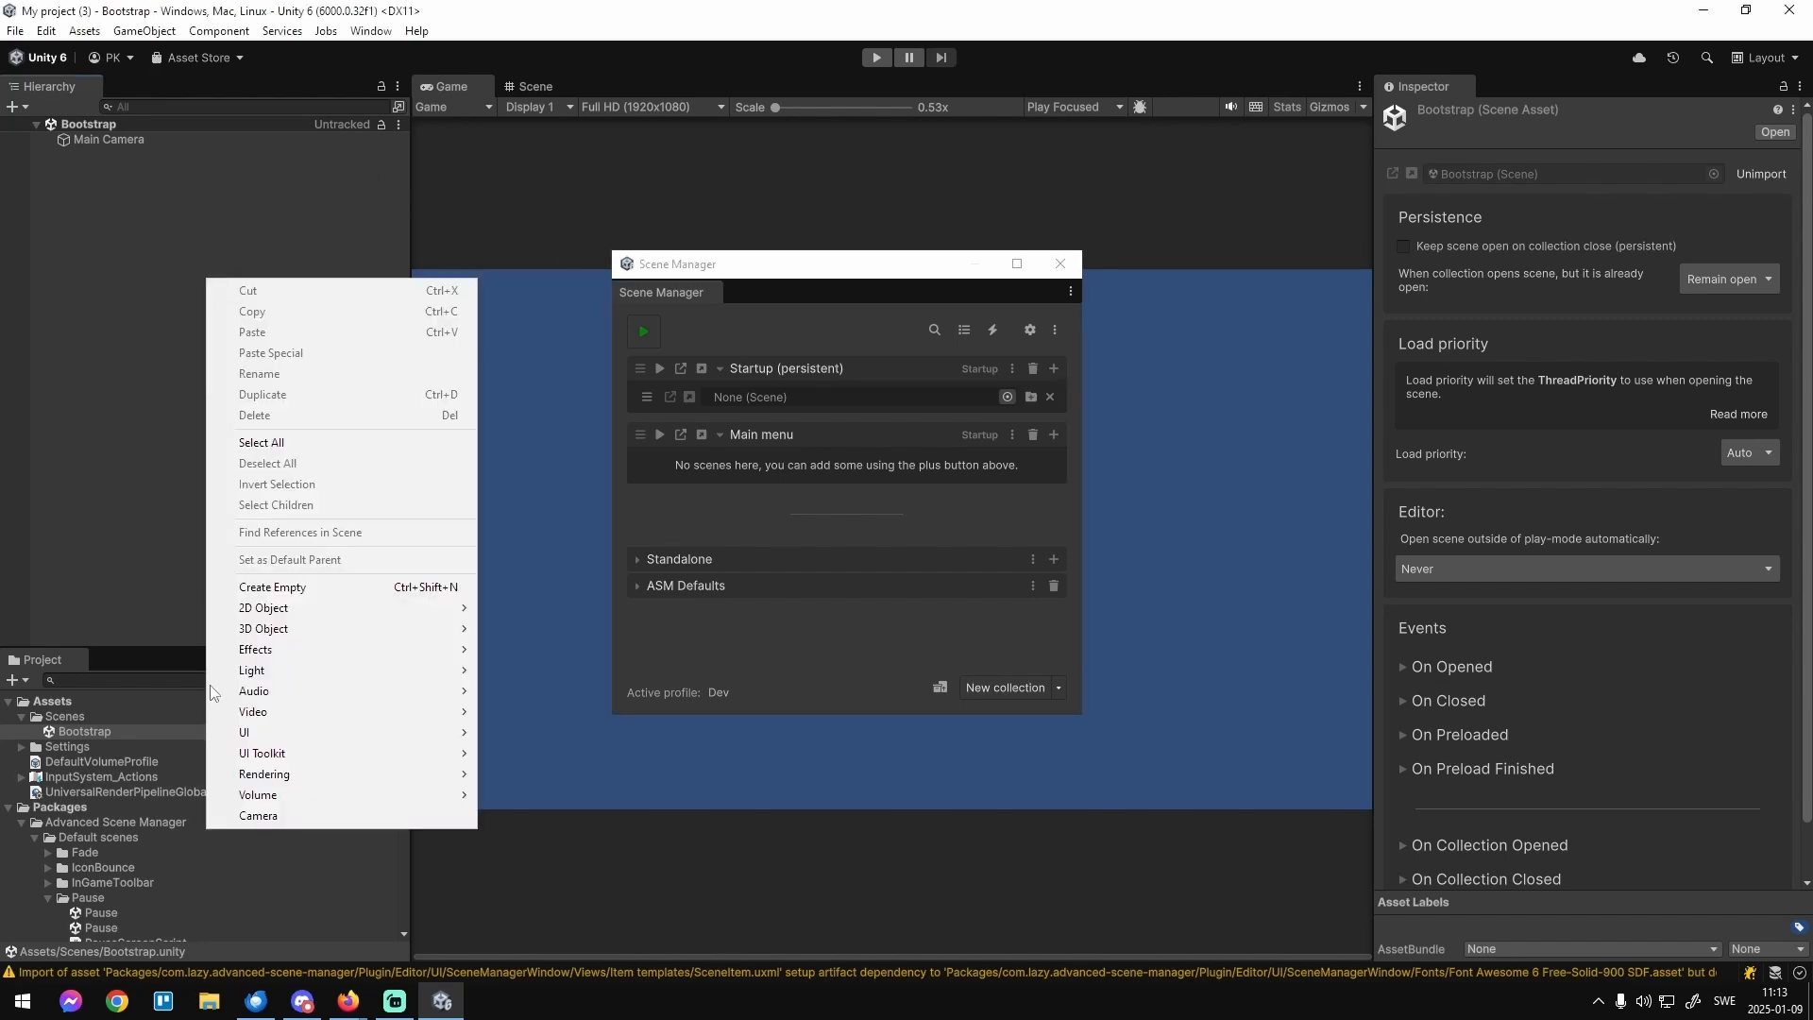
mouse_move(274, 739)
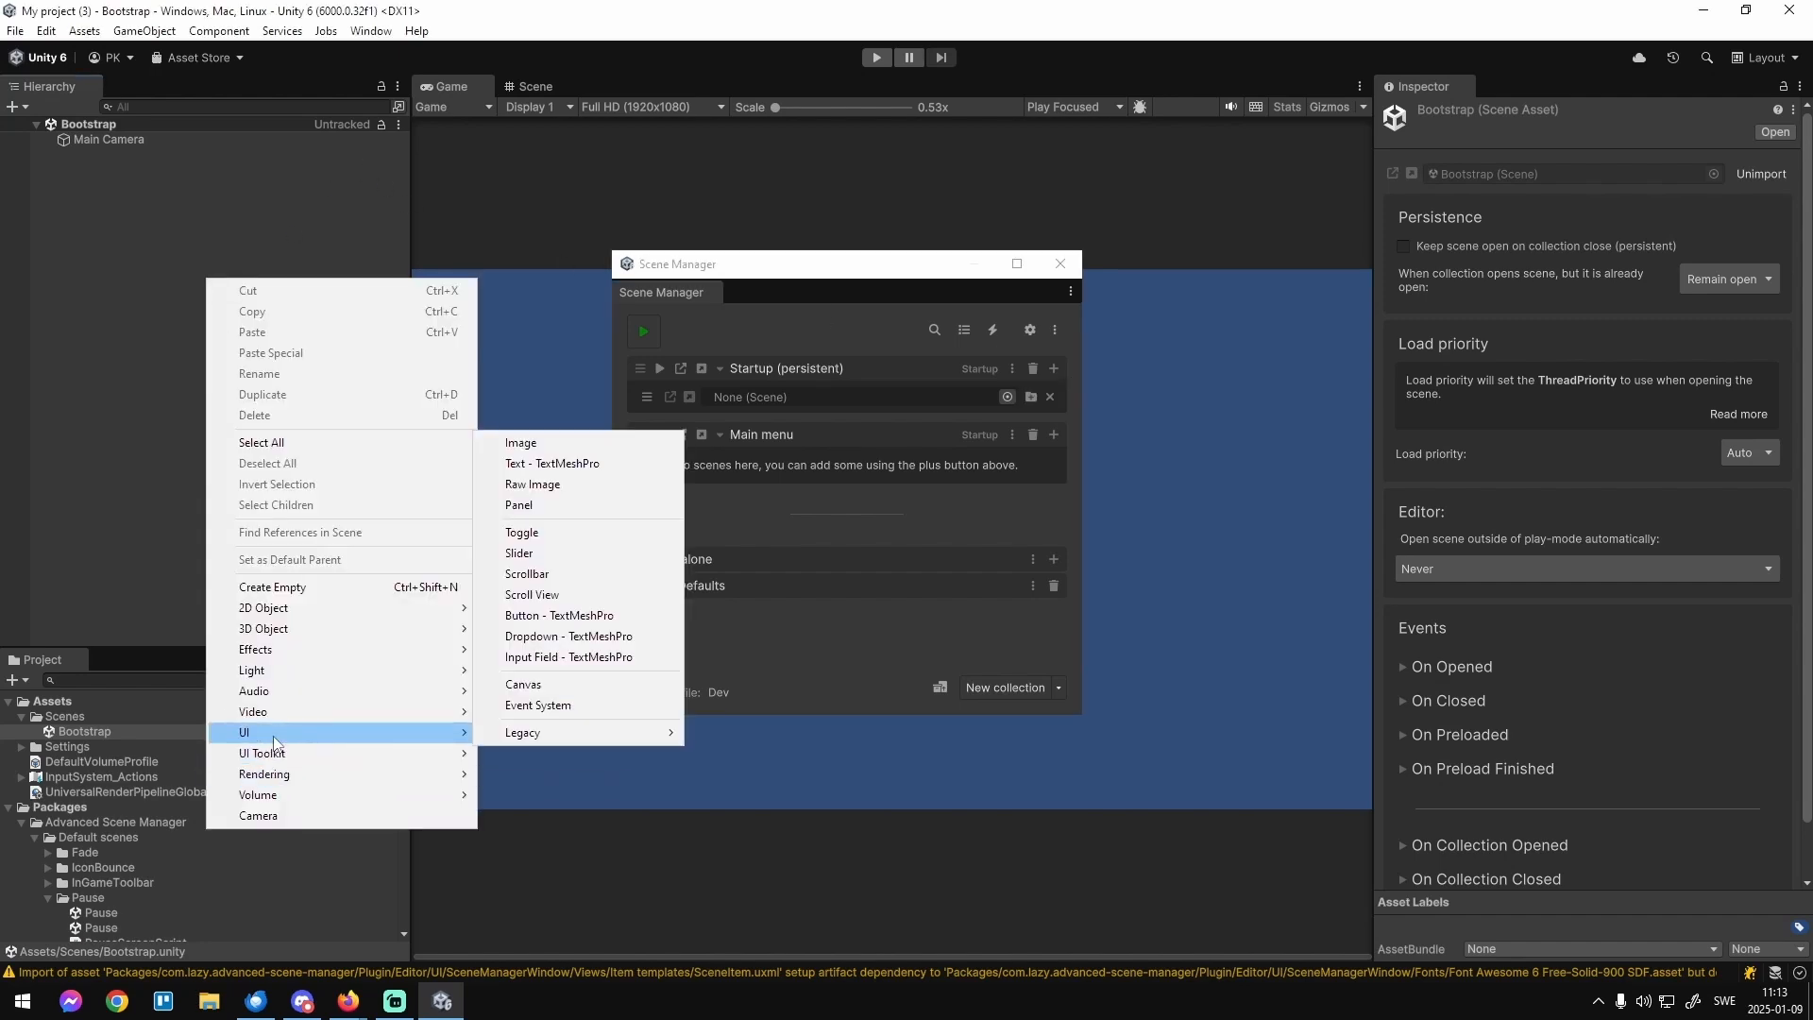
click(537, 706)
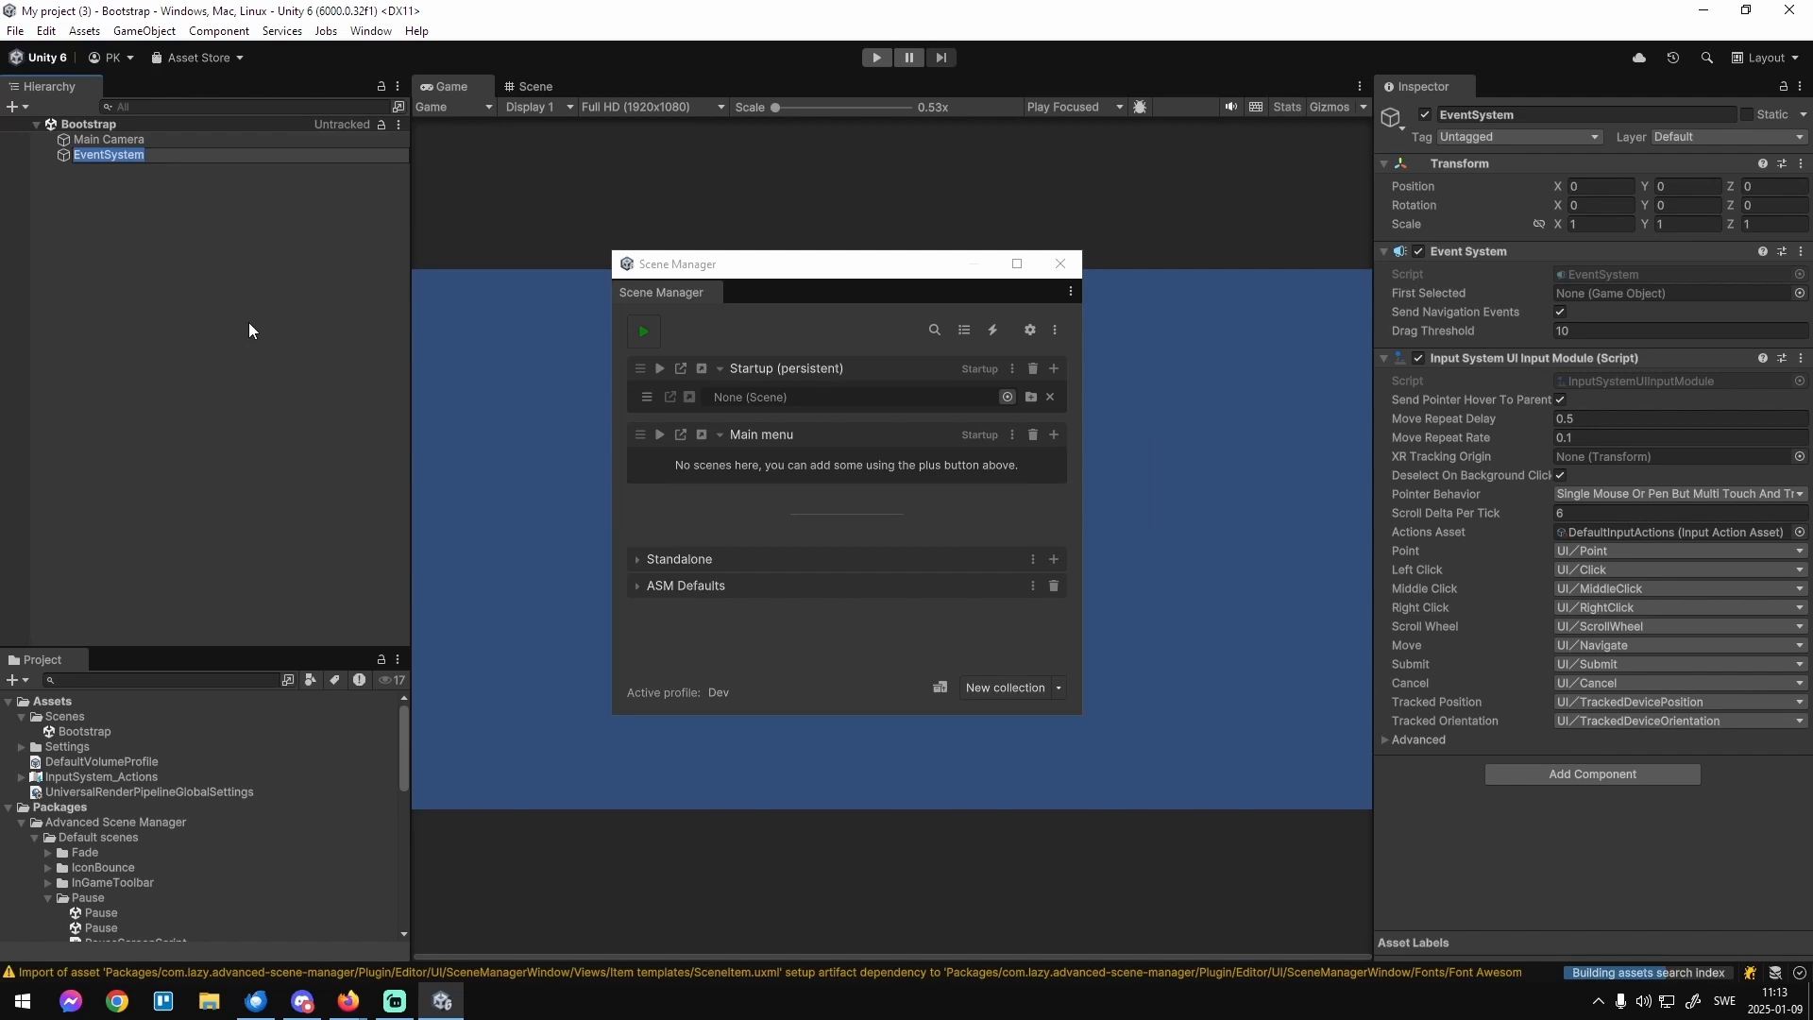
key(Return)
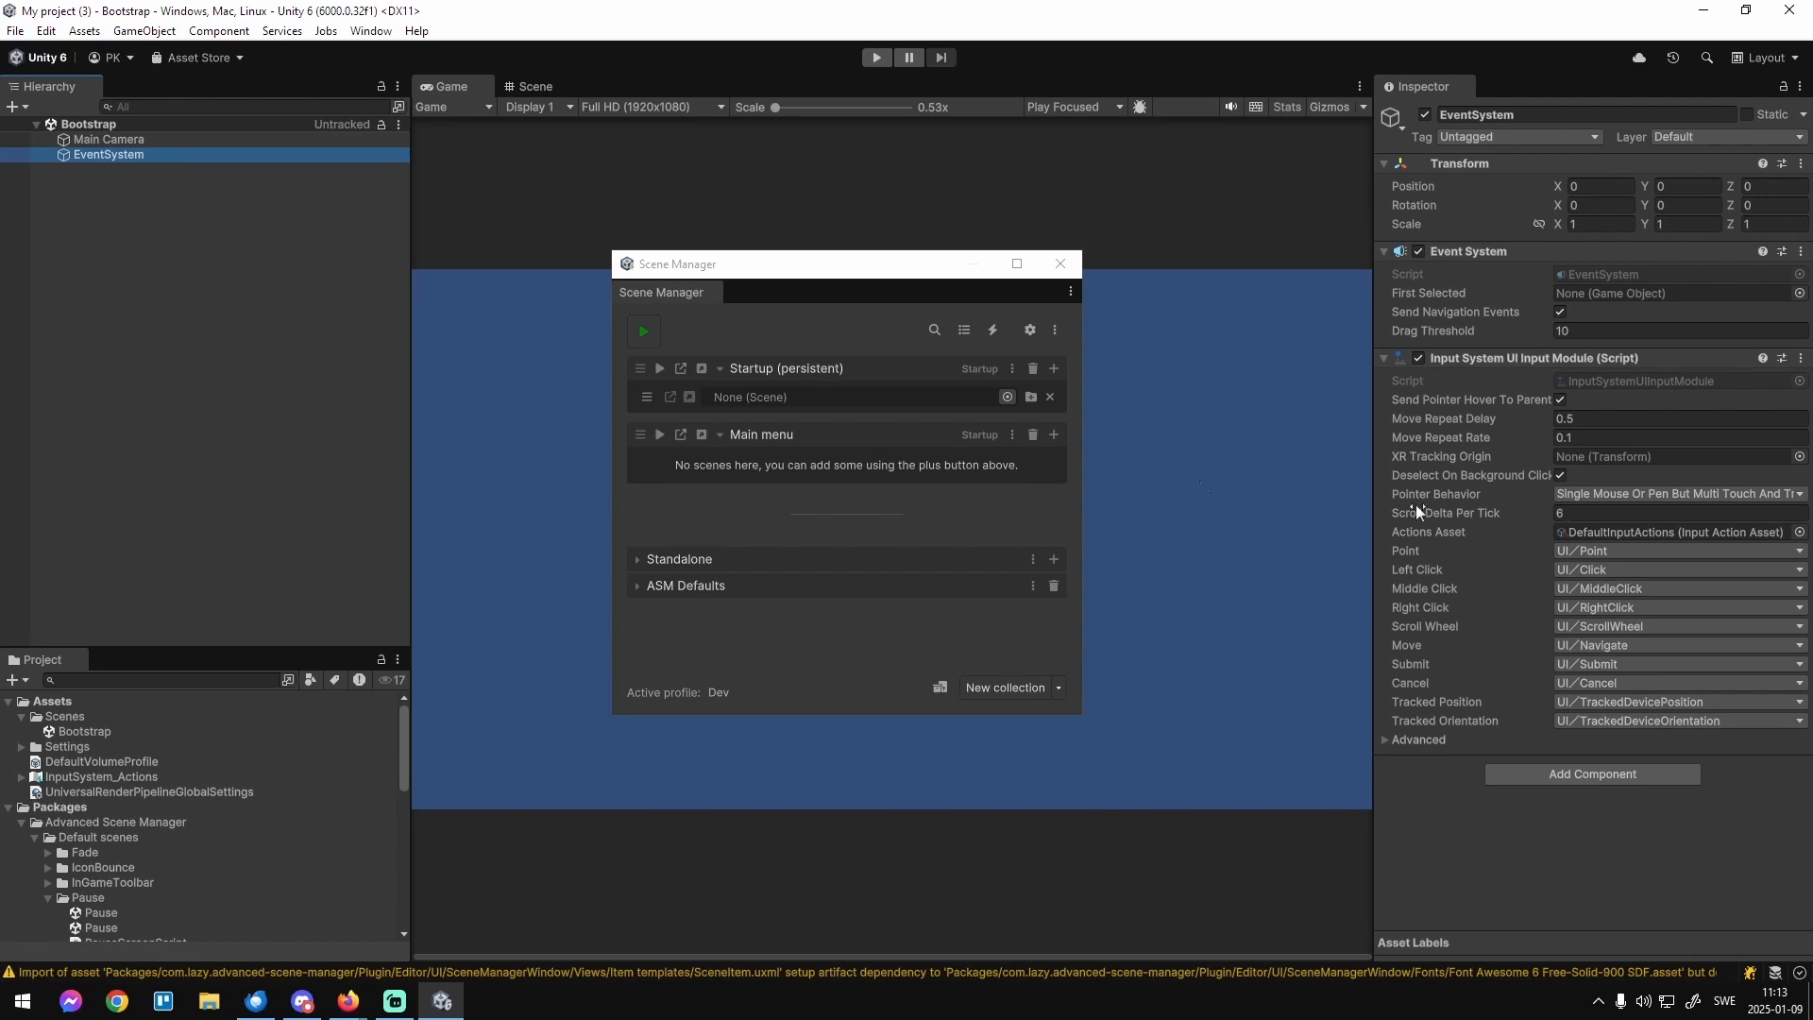
click(1007, 396)
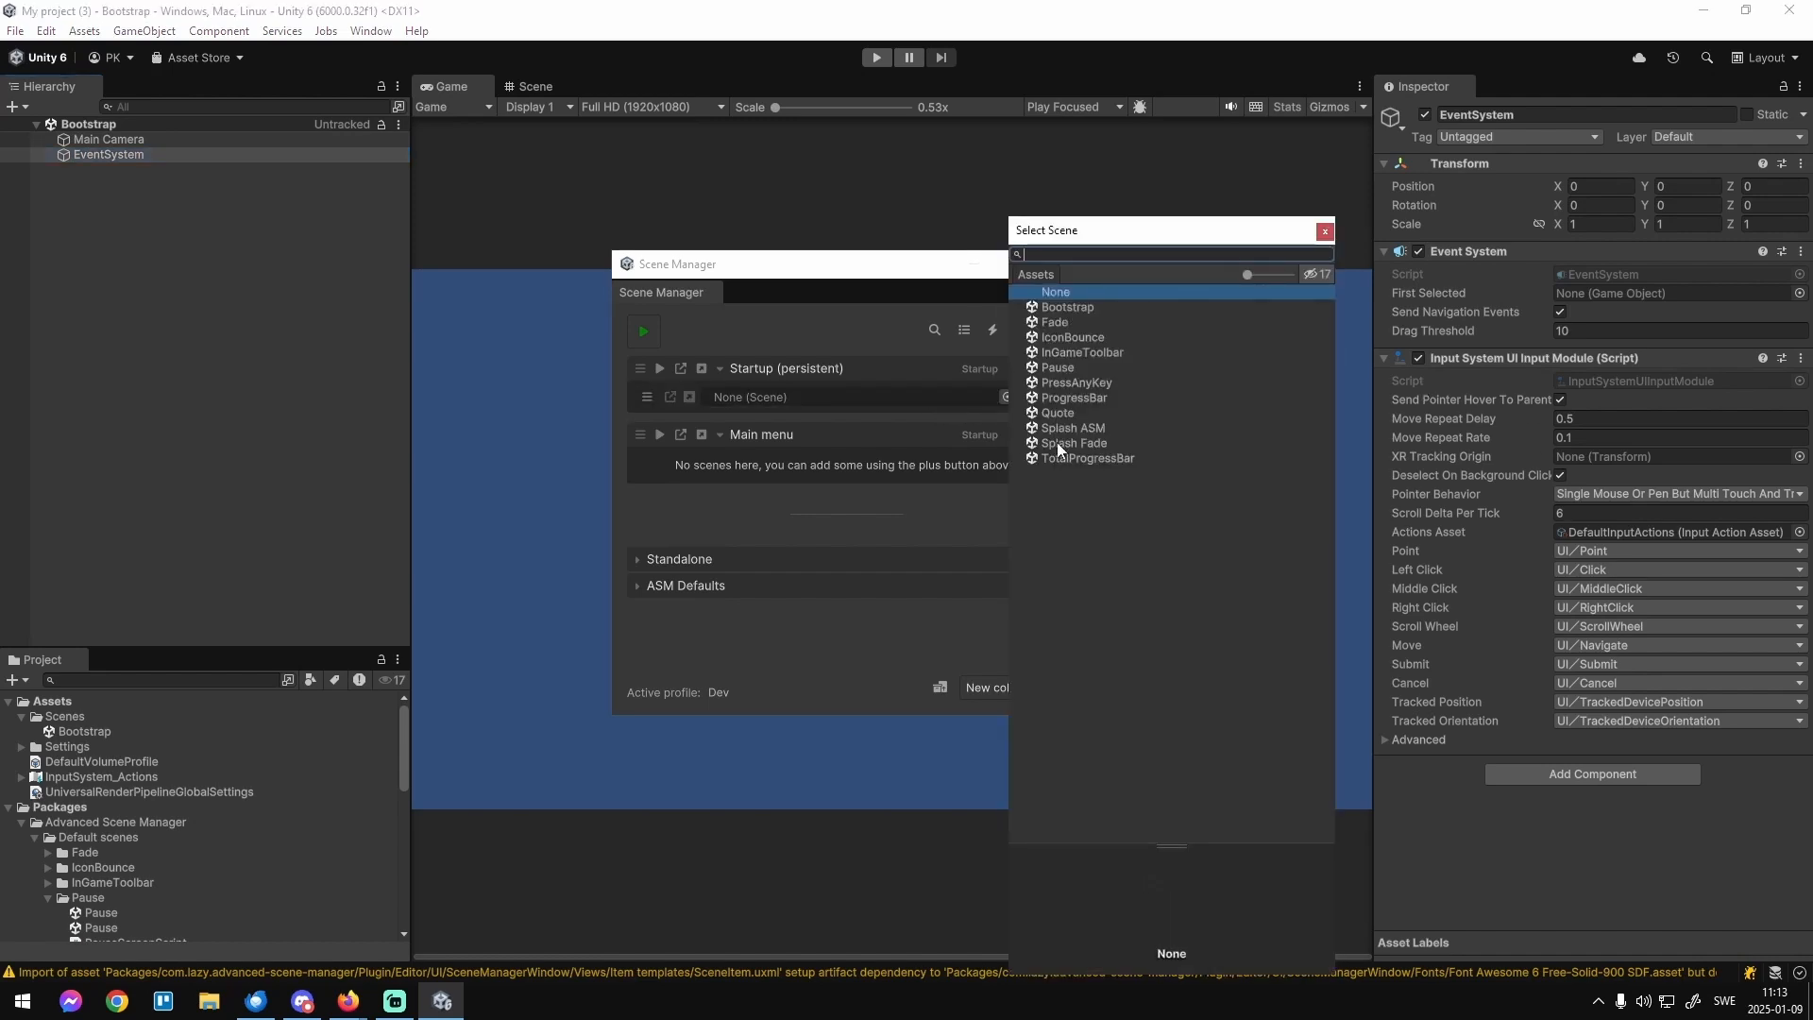
double_click(1074, 308)
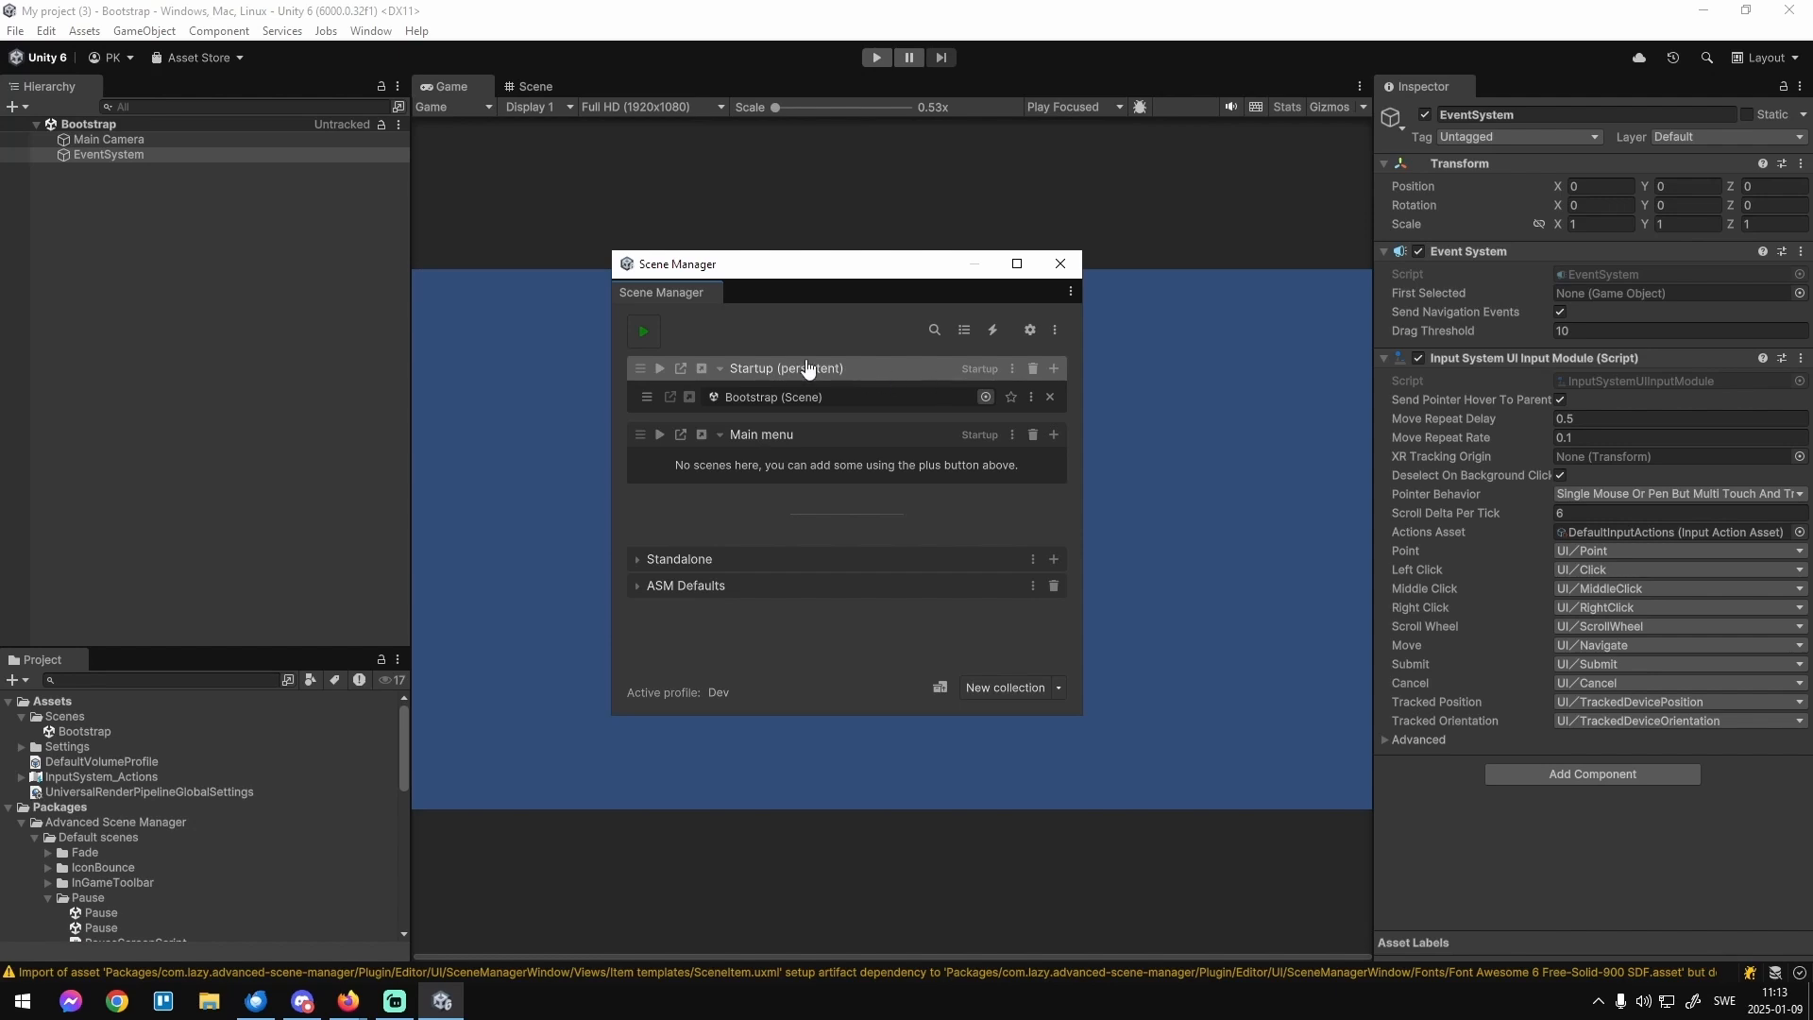
Rename the Startup (persistent) collection to Startup and close its settings.
click(1011, 370)
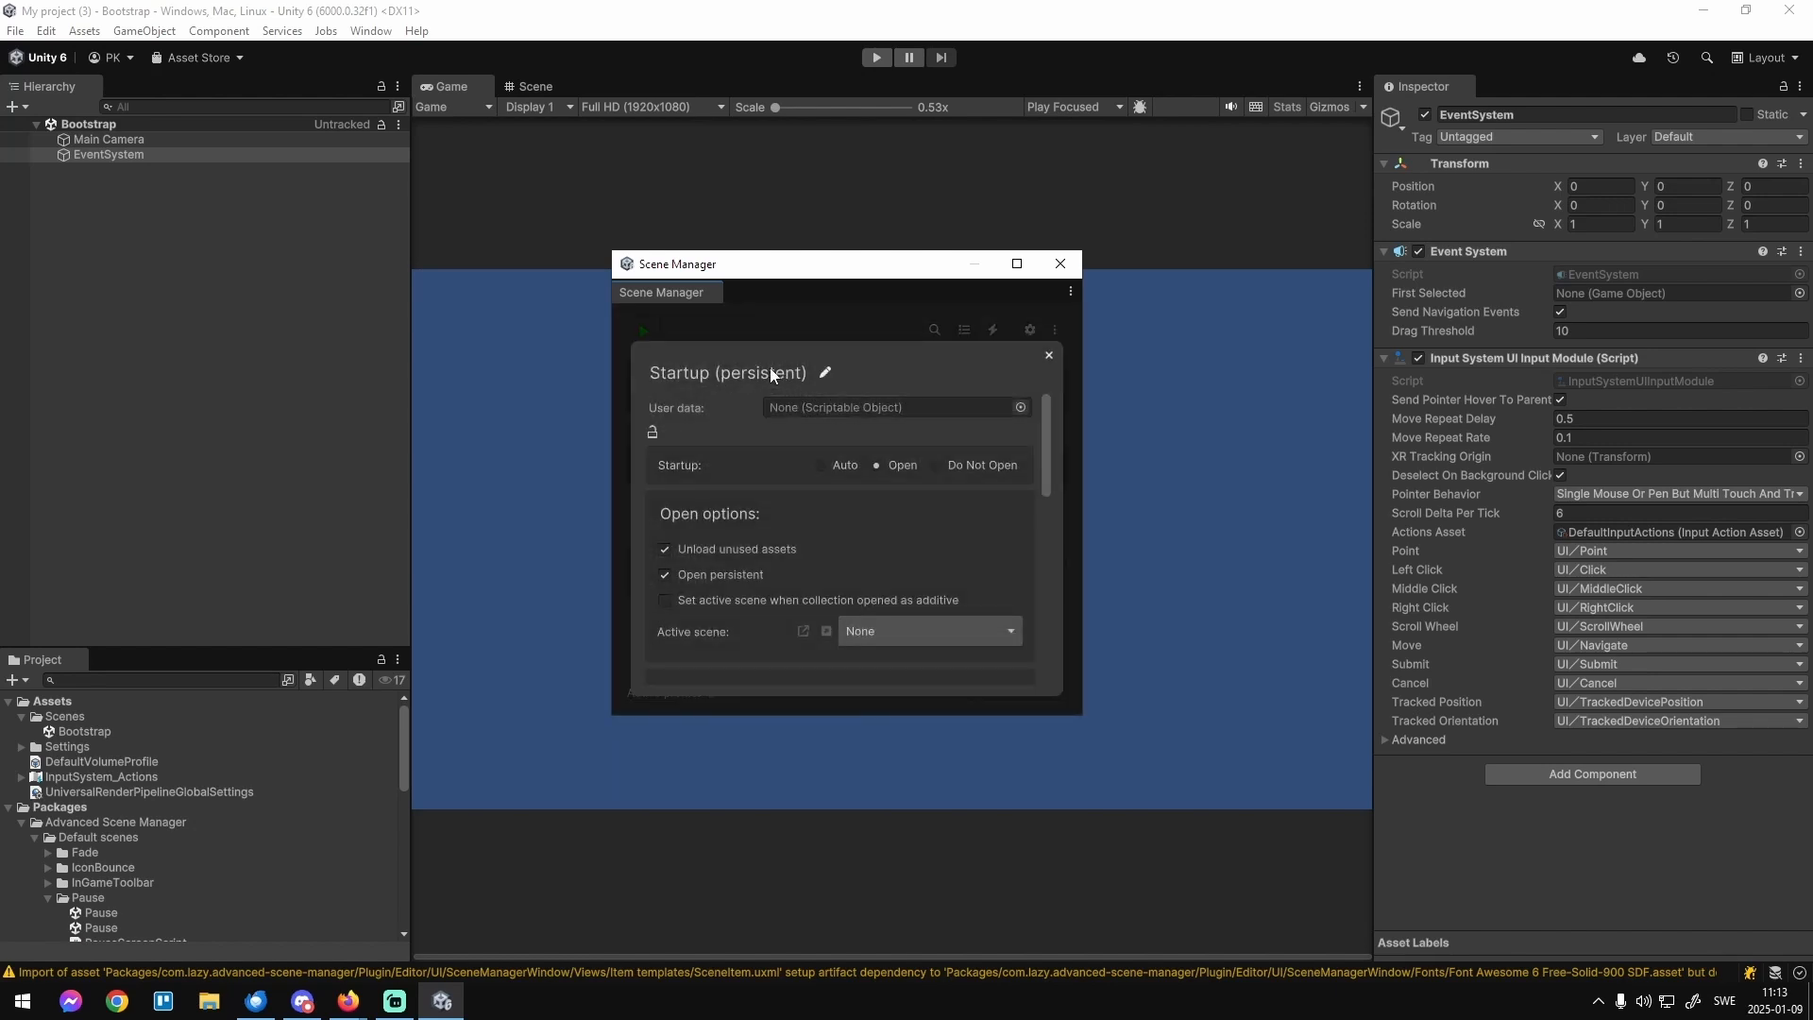
click(826, 374)
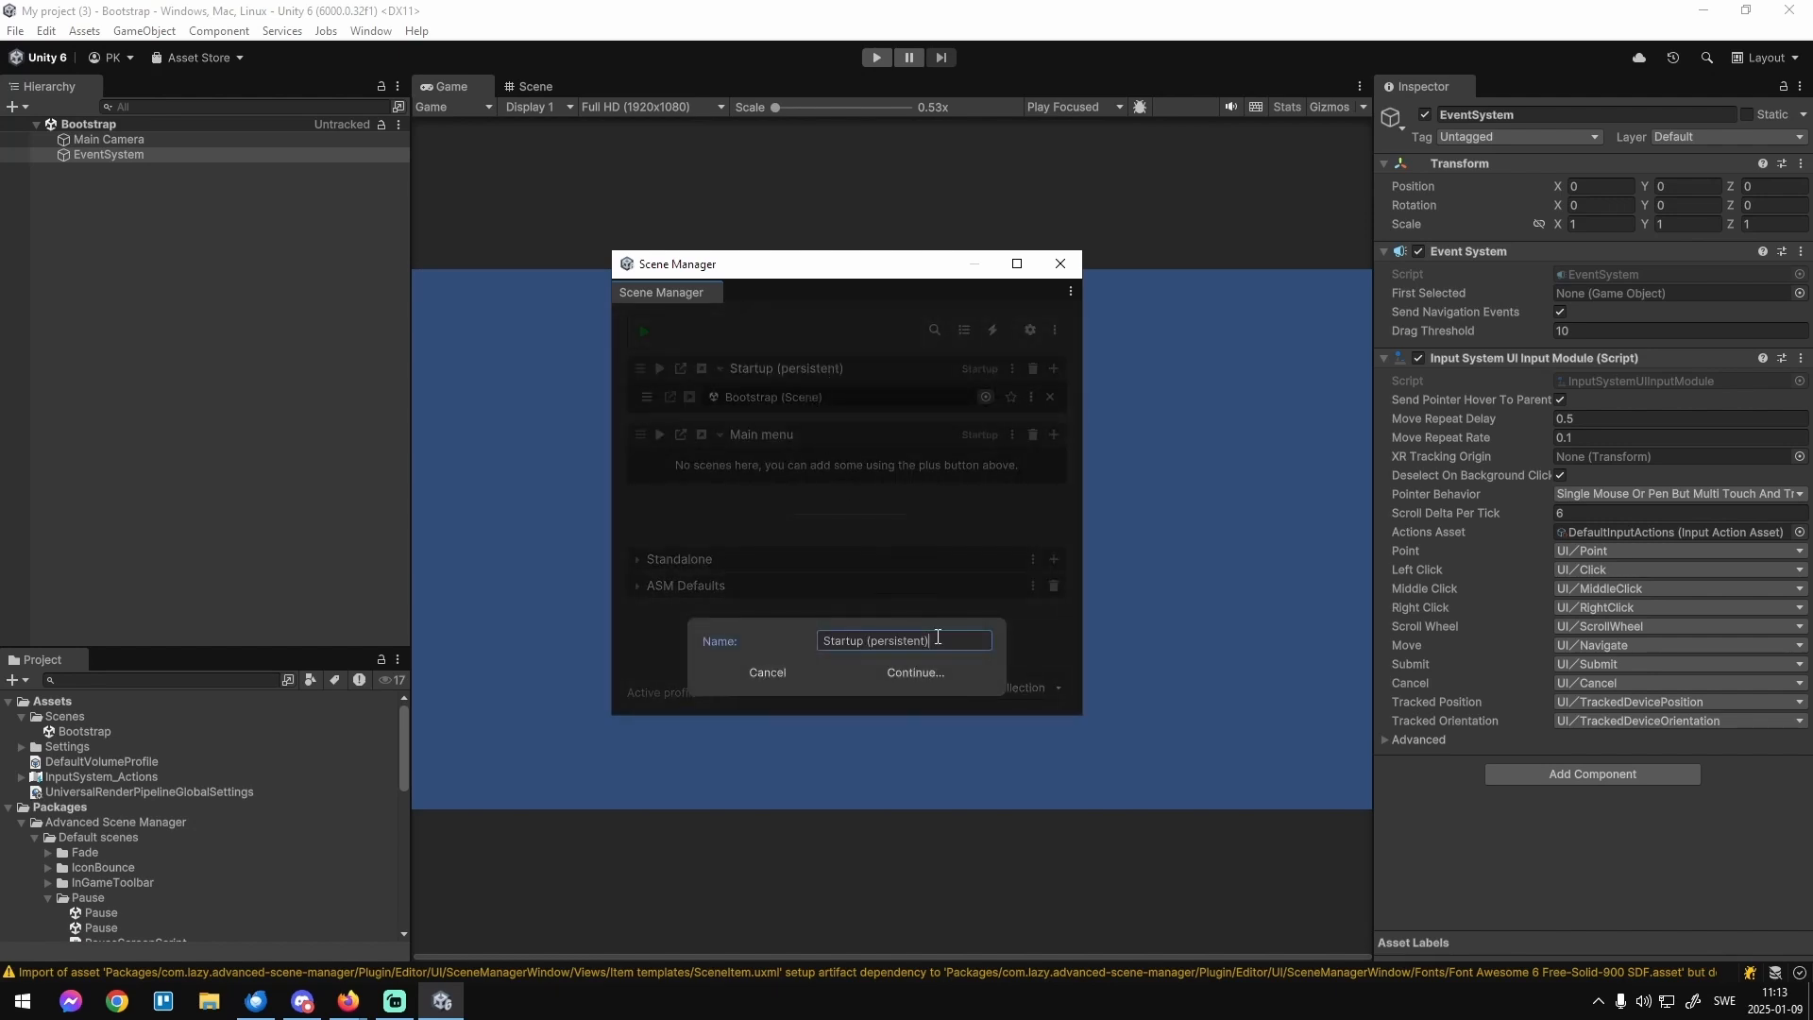
drag(938, 638, 864, 640)
key(BackSpace)
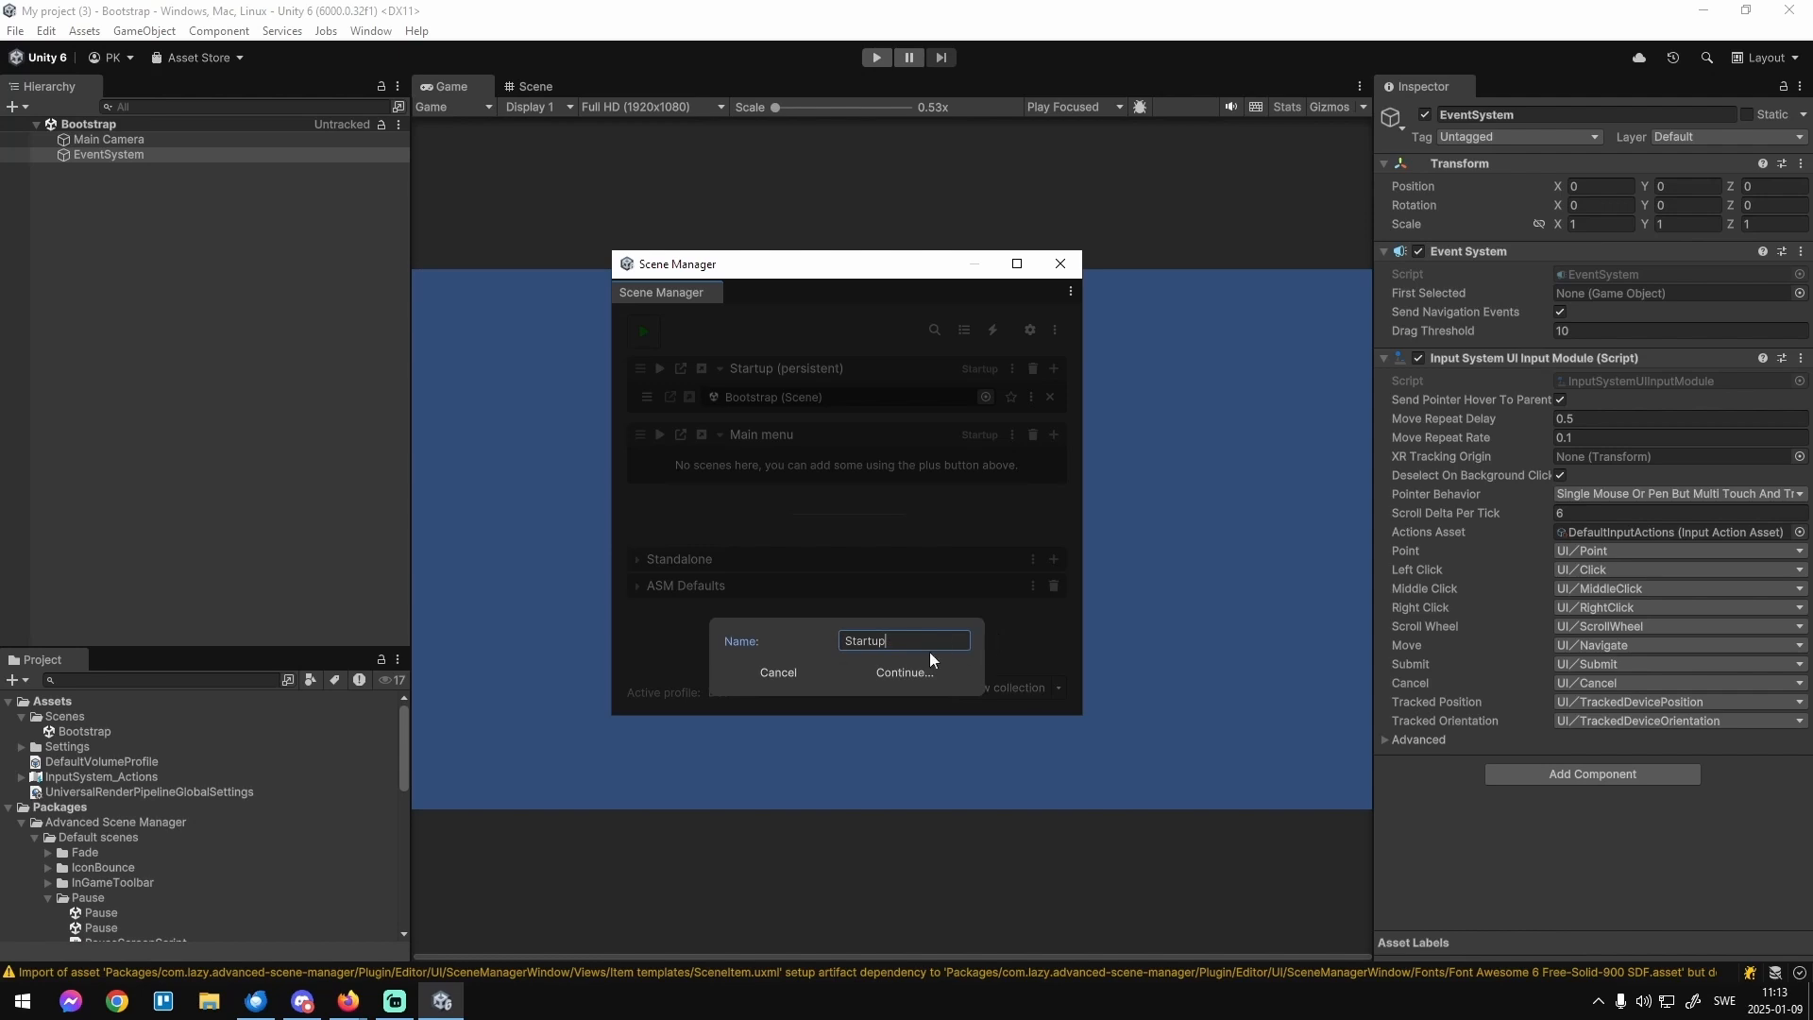
click(903, 673)
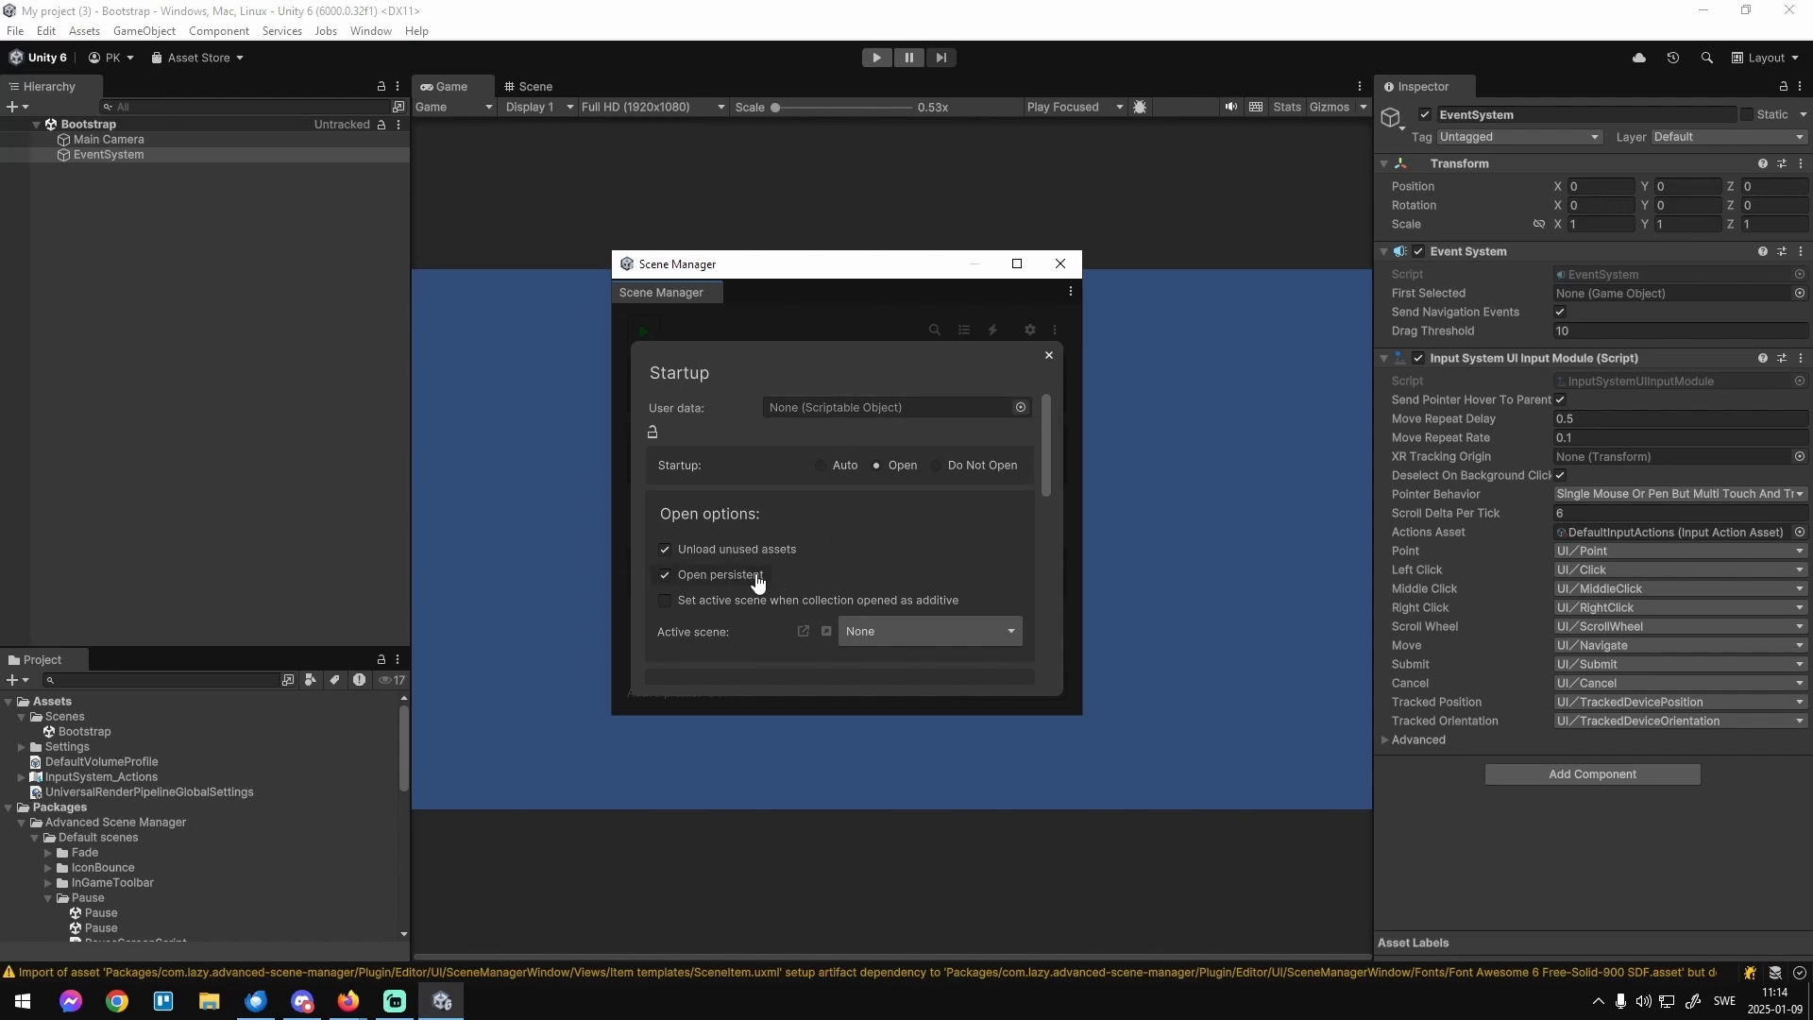
click(833, 319)
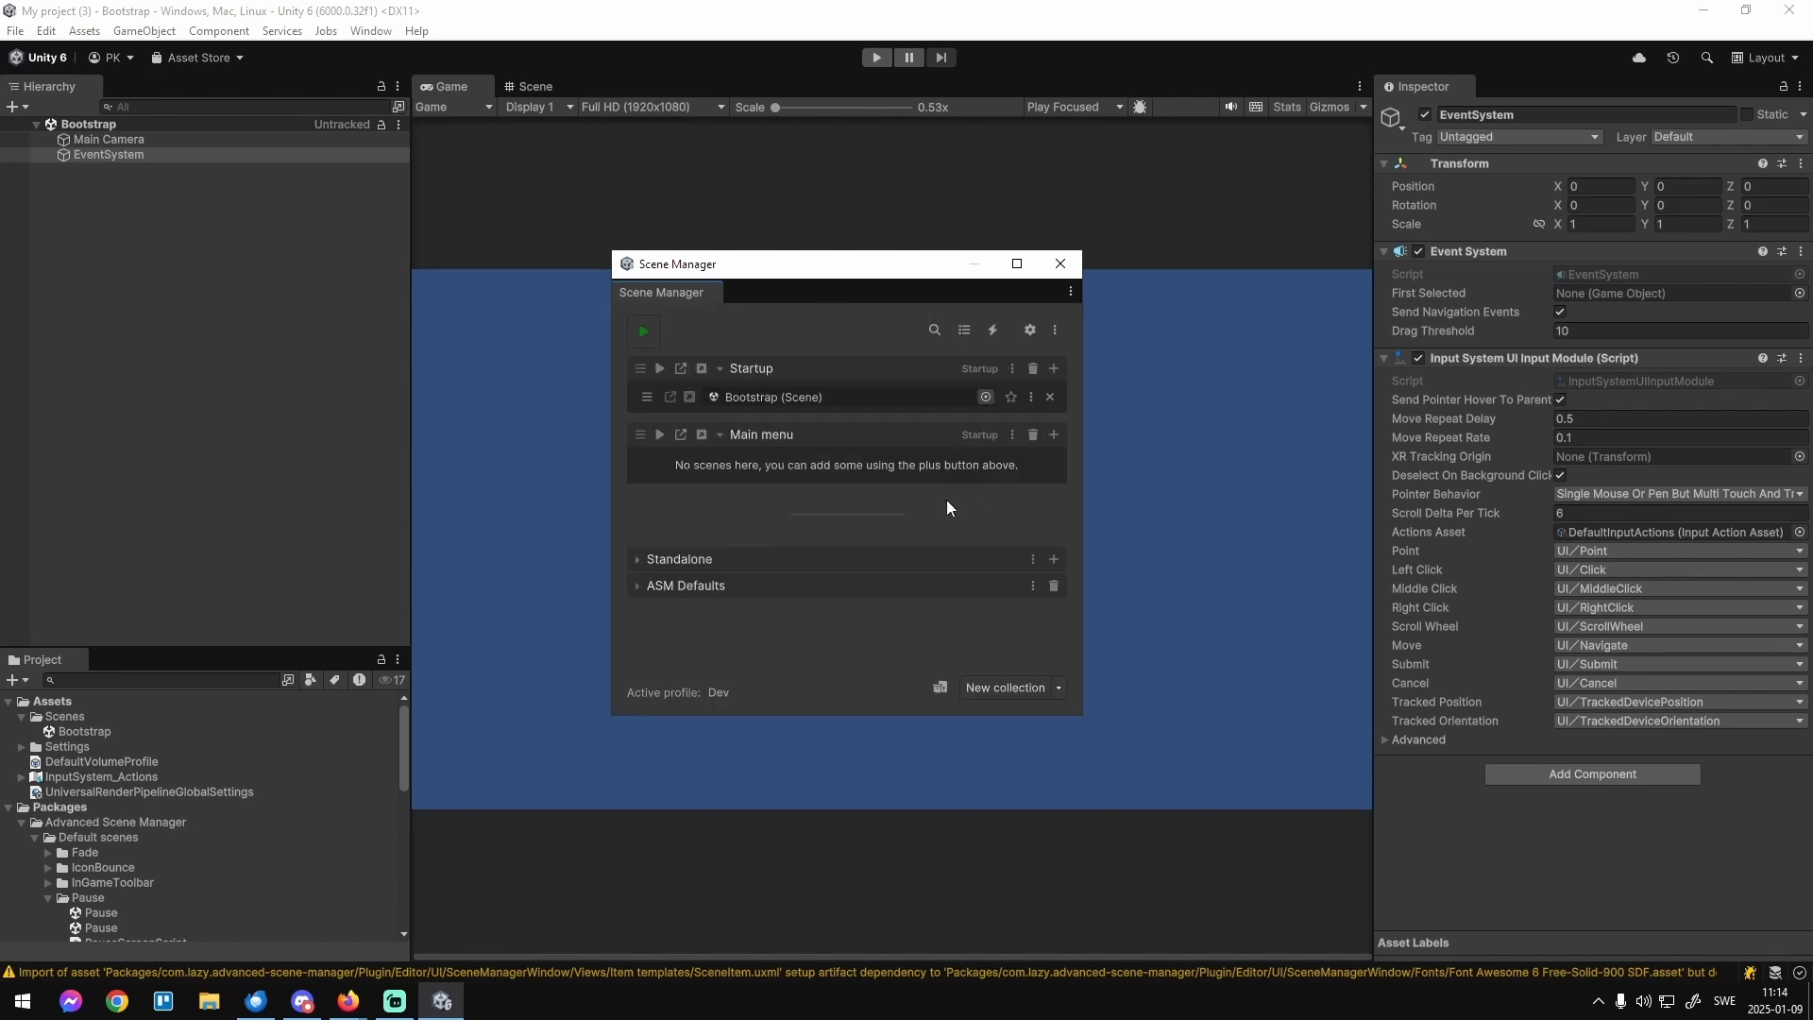
Add a scene entry to the Main menu collection and create a new scene named "Main menu" for it.
click(1054, 436)
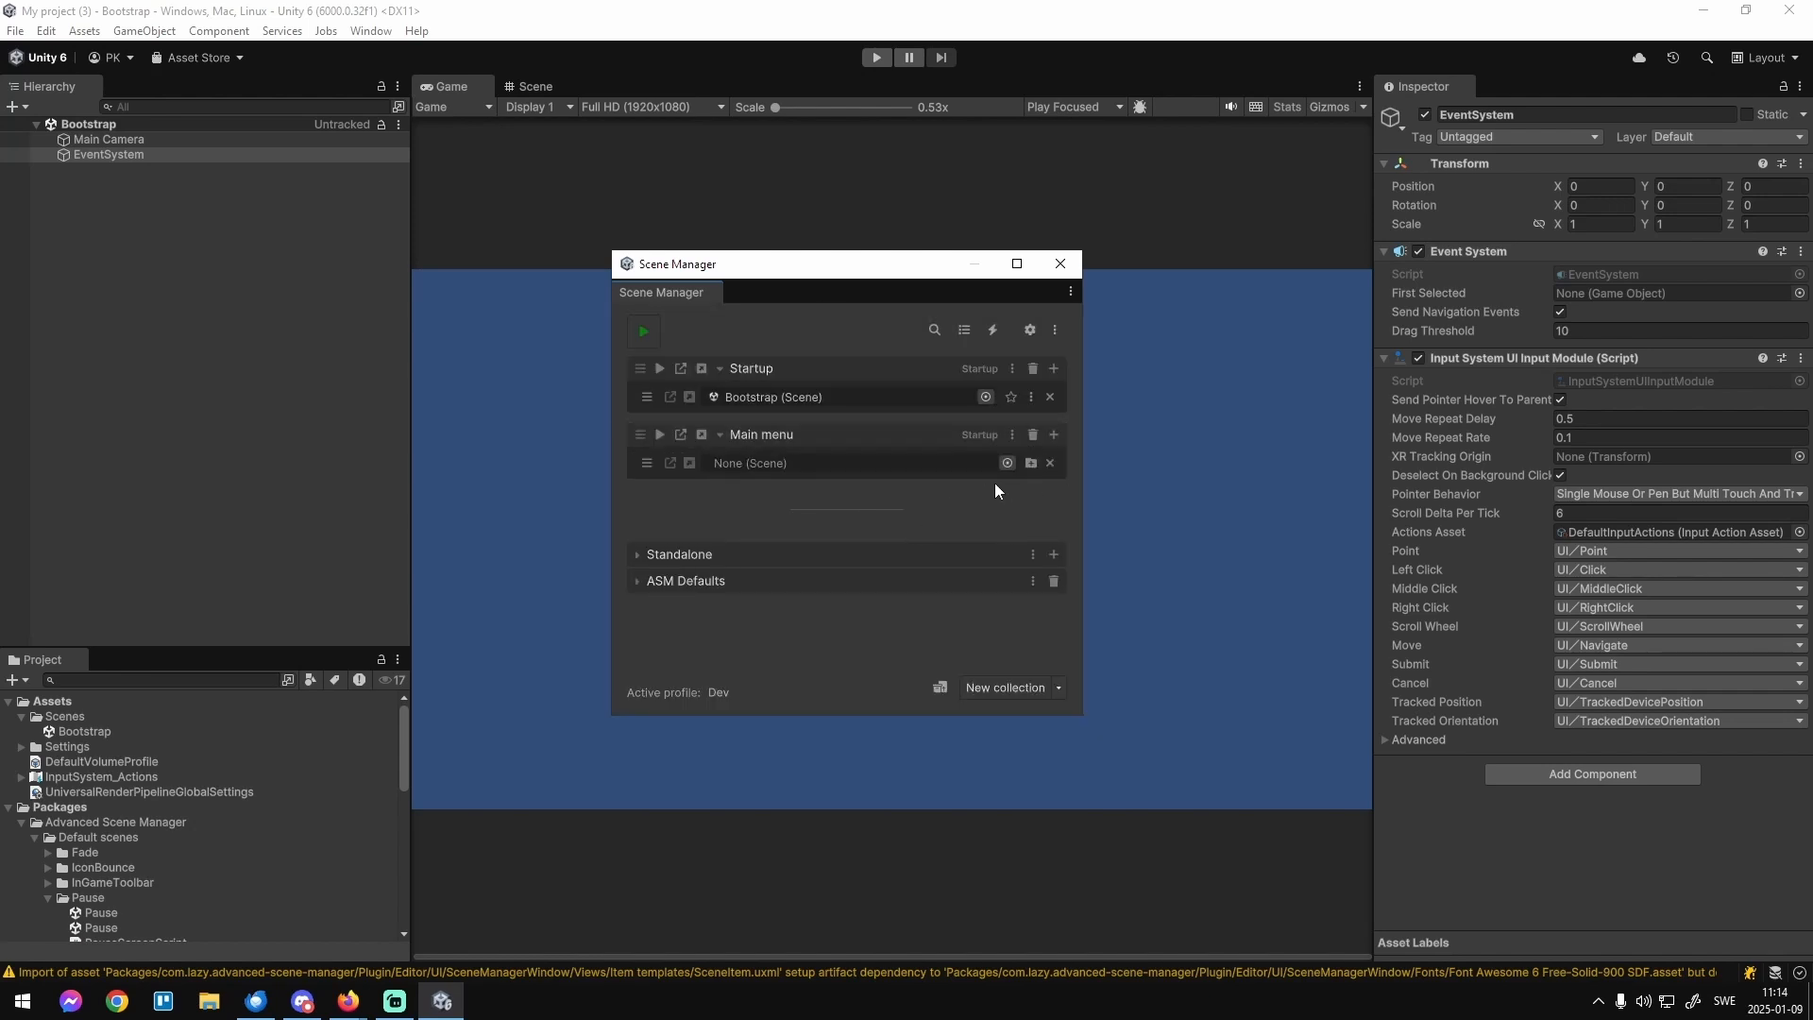
click(1031, 462)
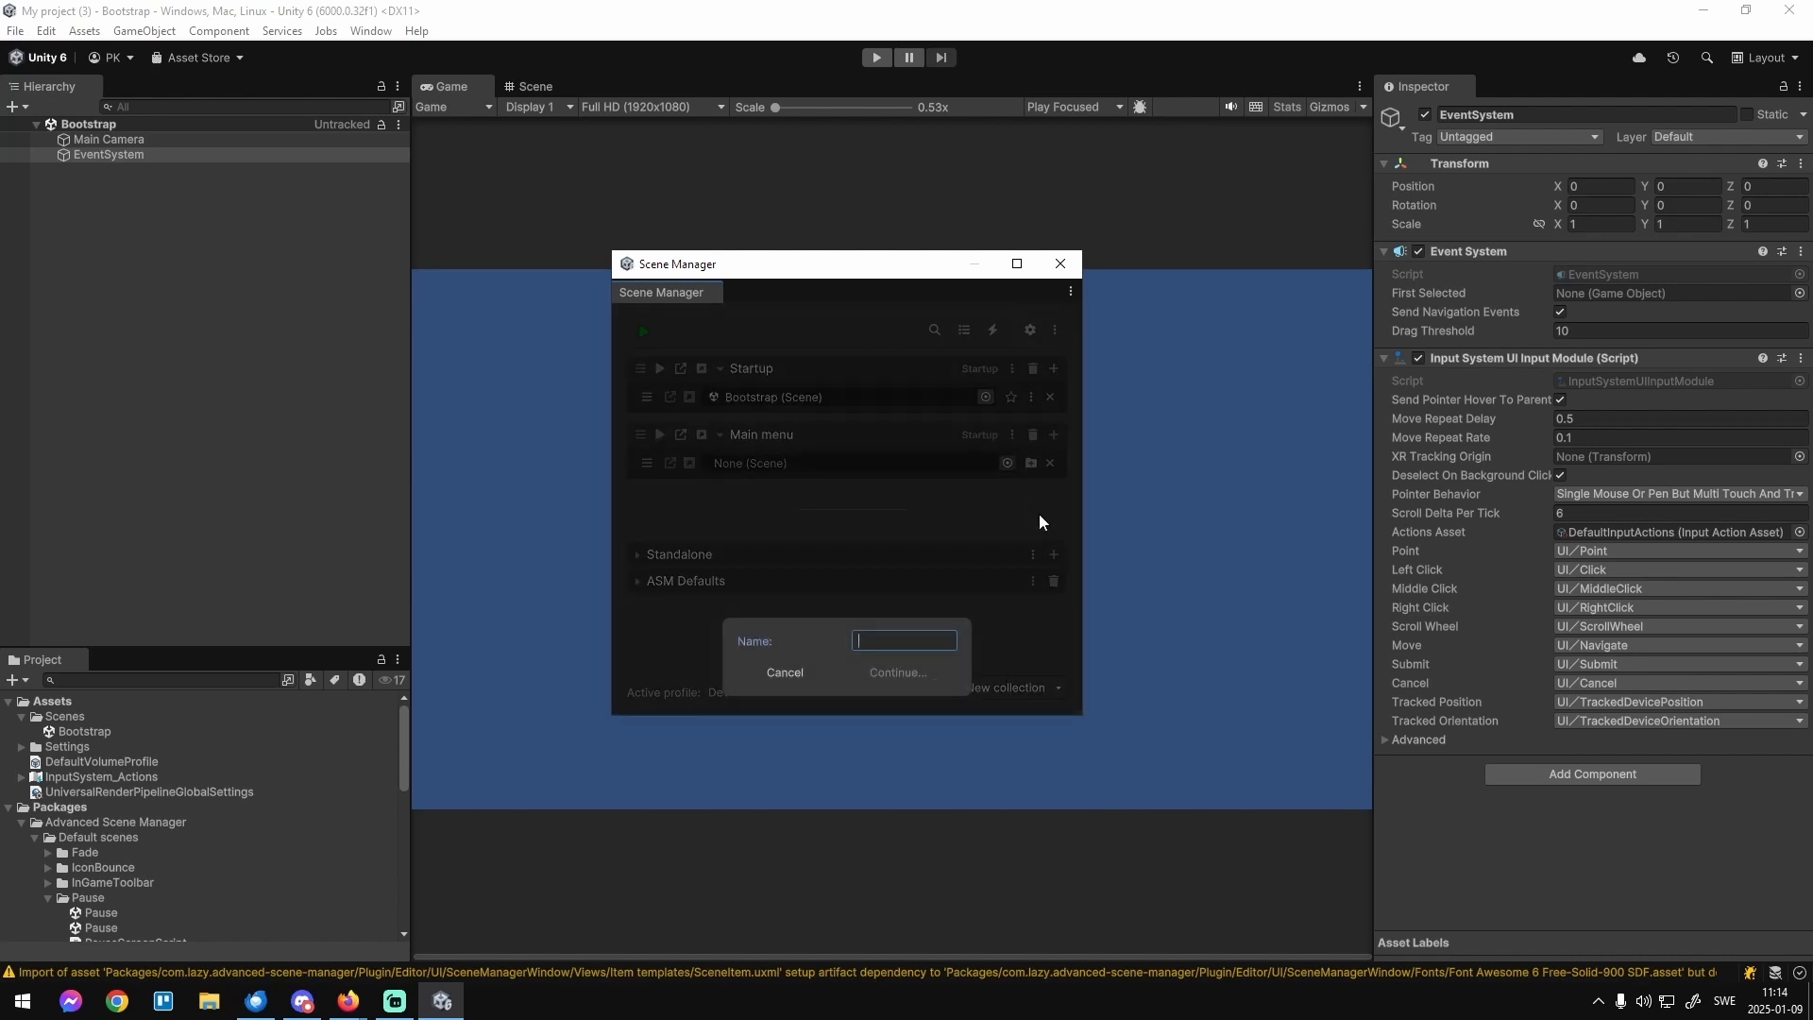
text(Ma)
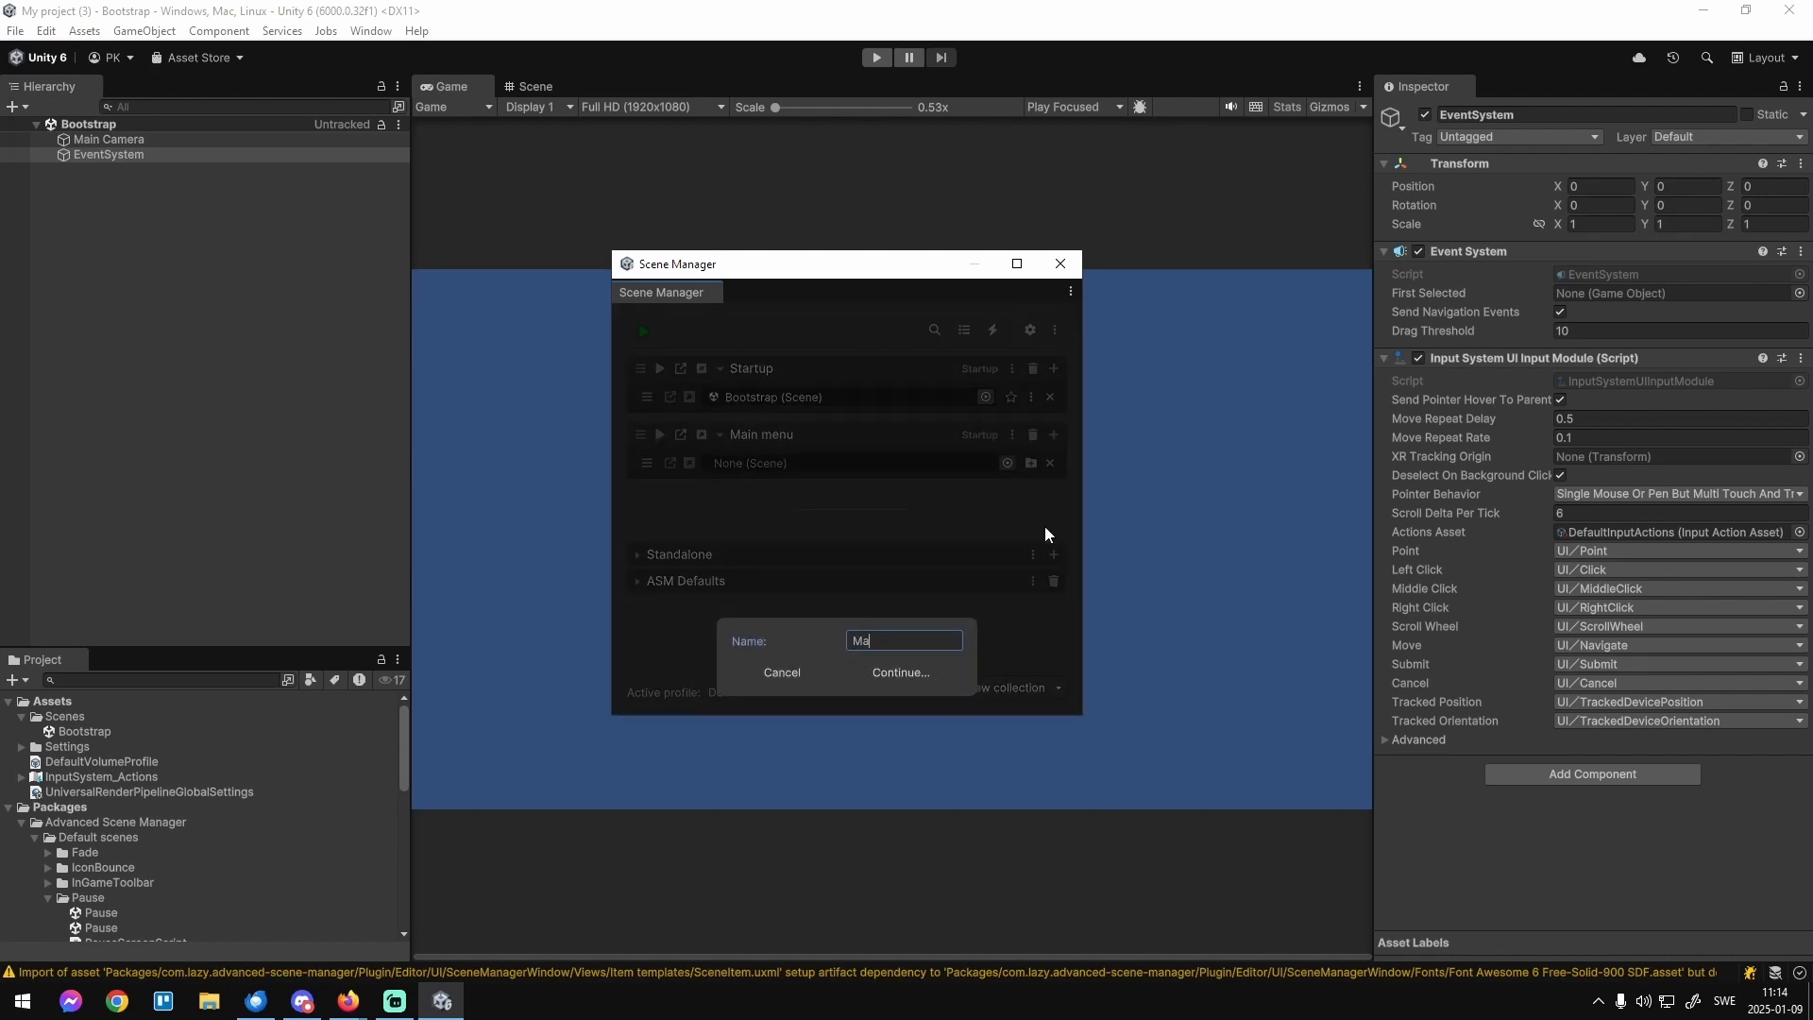
text(in me)
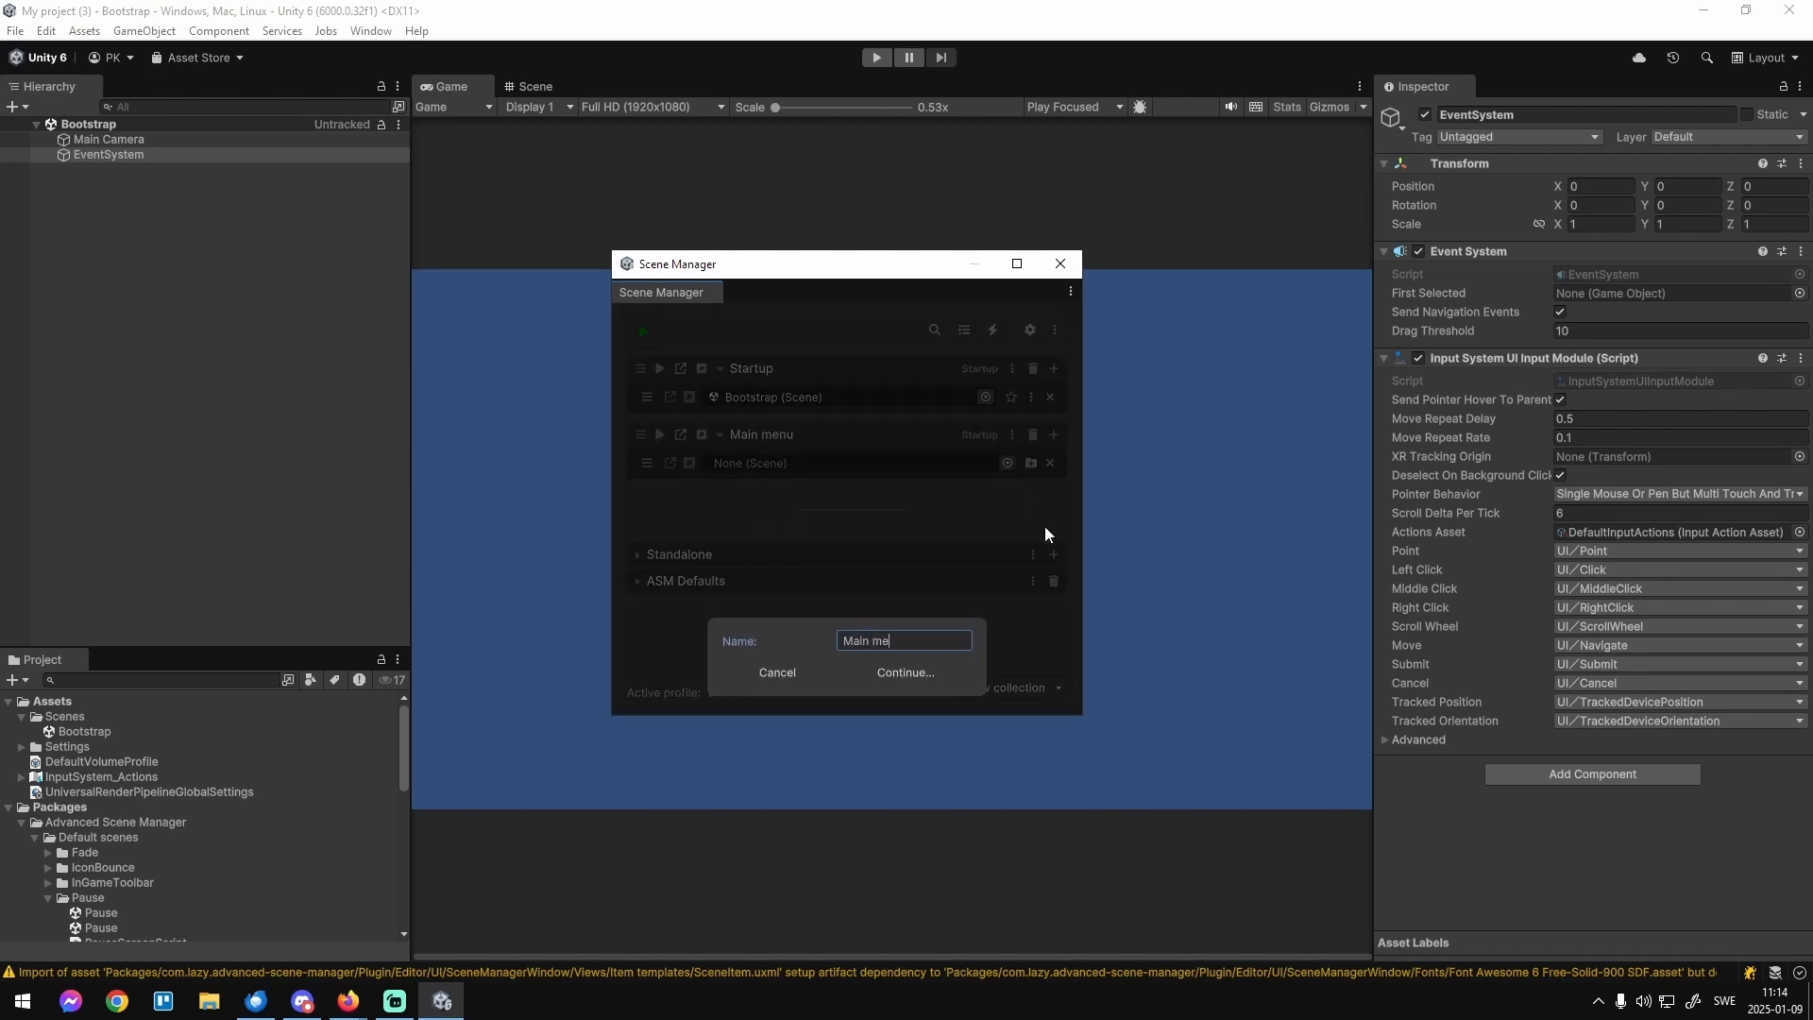
text(nu)
key(Return)
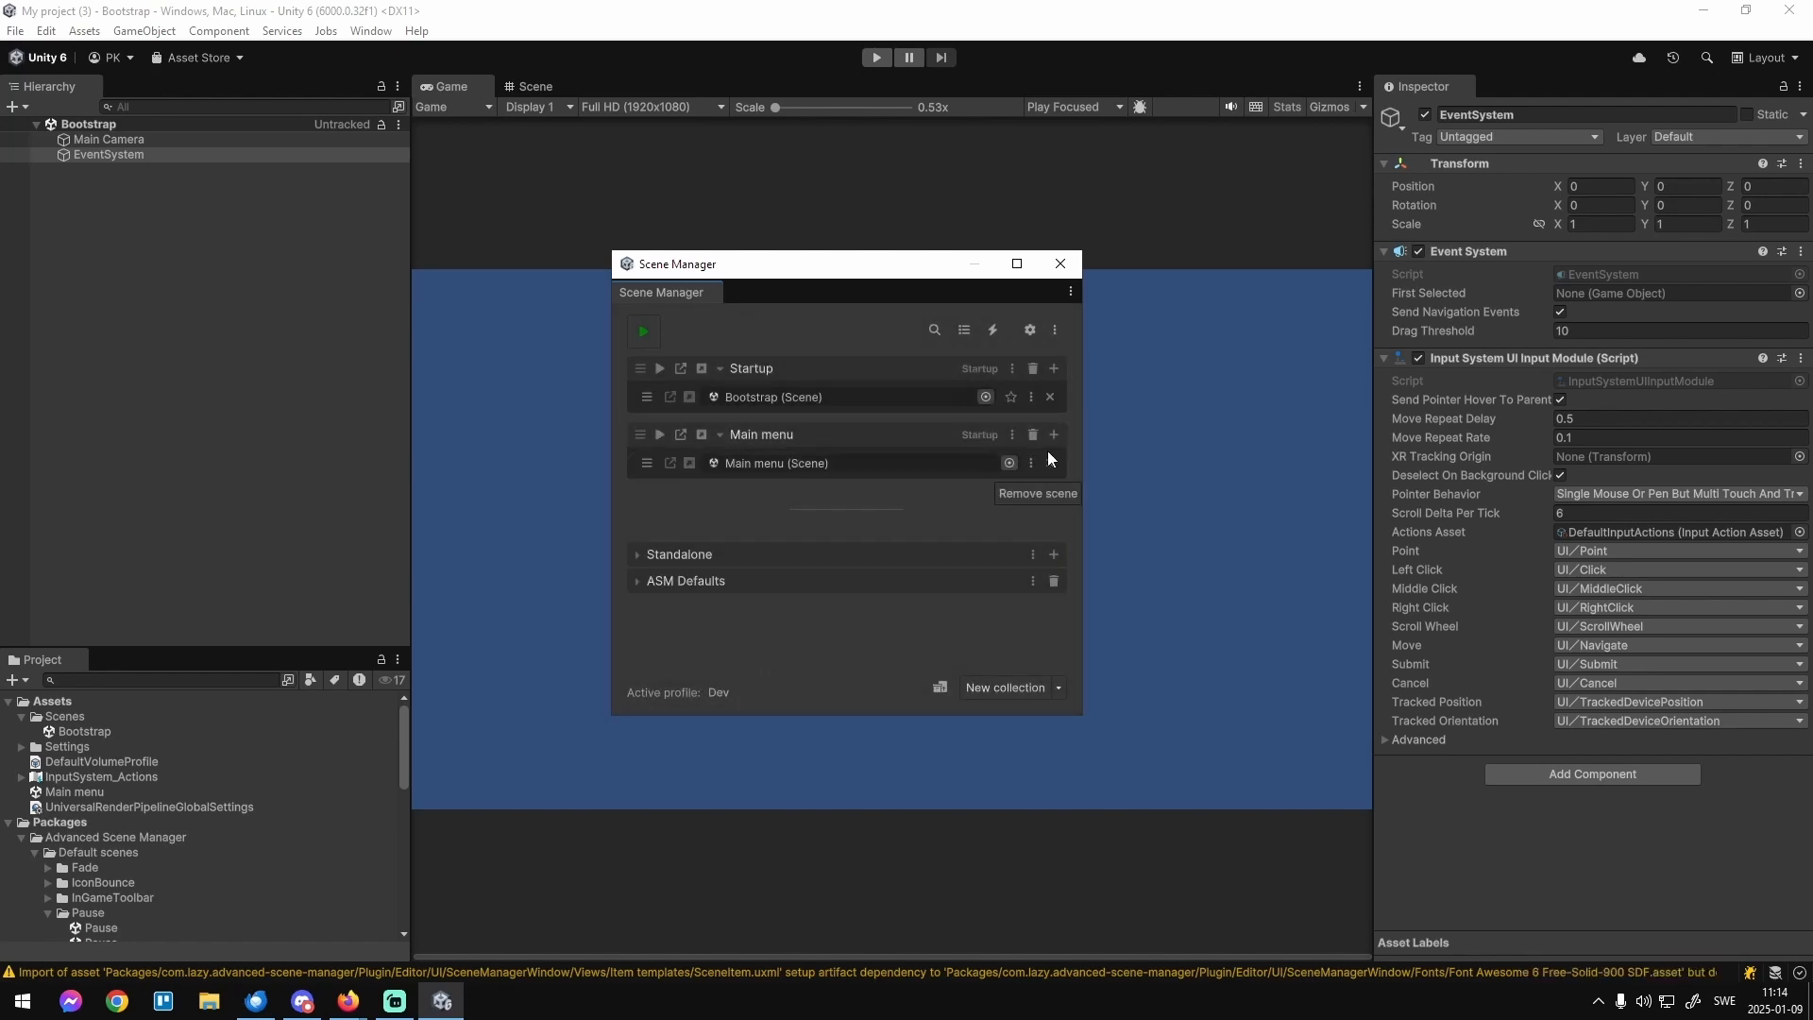
Open the Main menu scene additively, create a UI Canvas in it and make it the active scene.
click(690, 465)
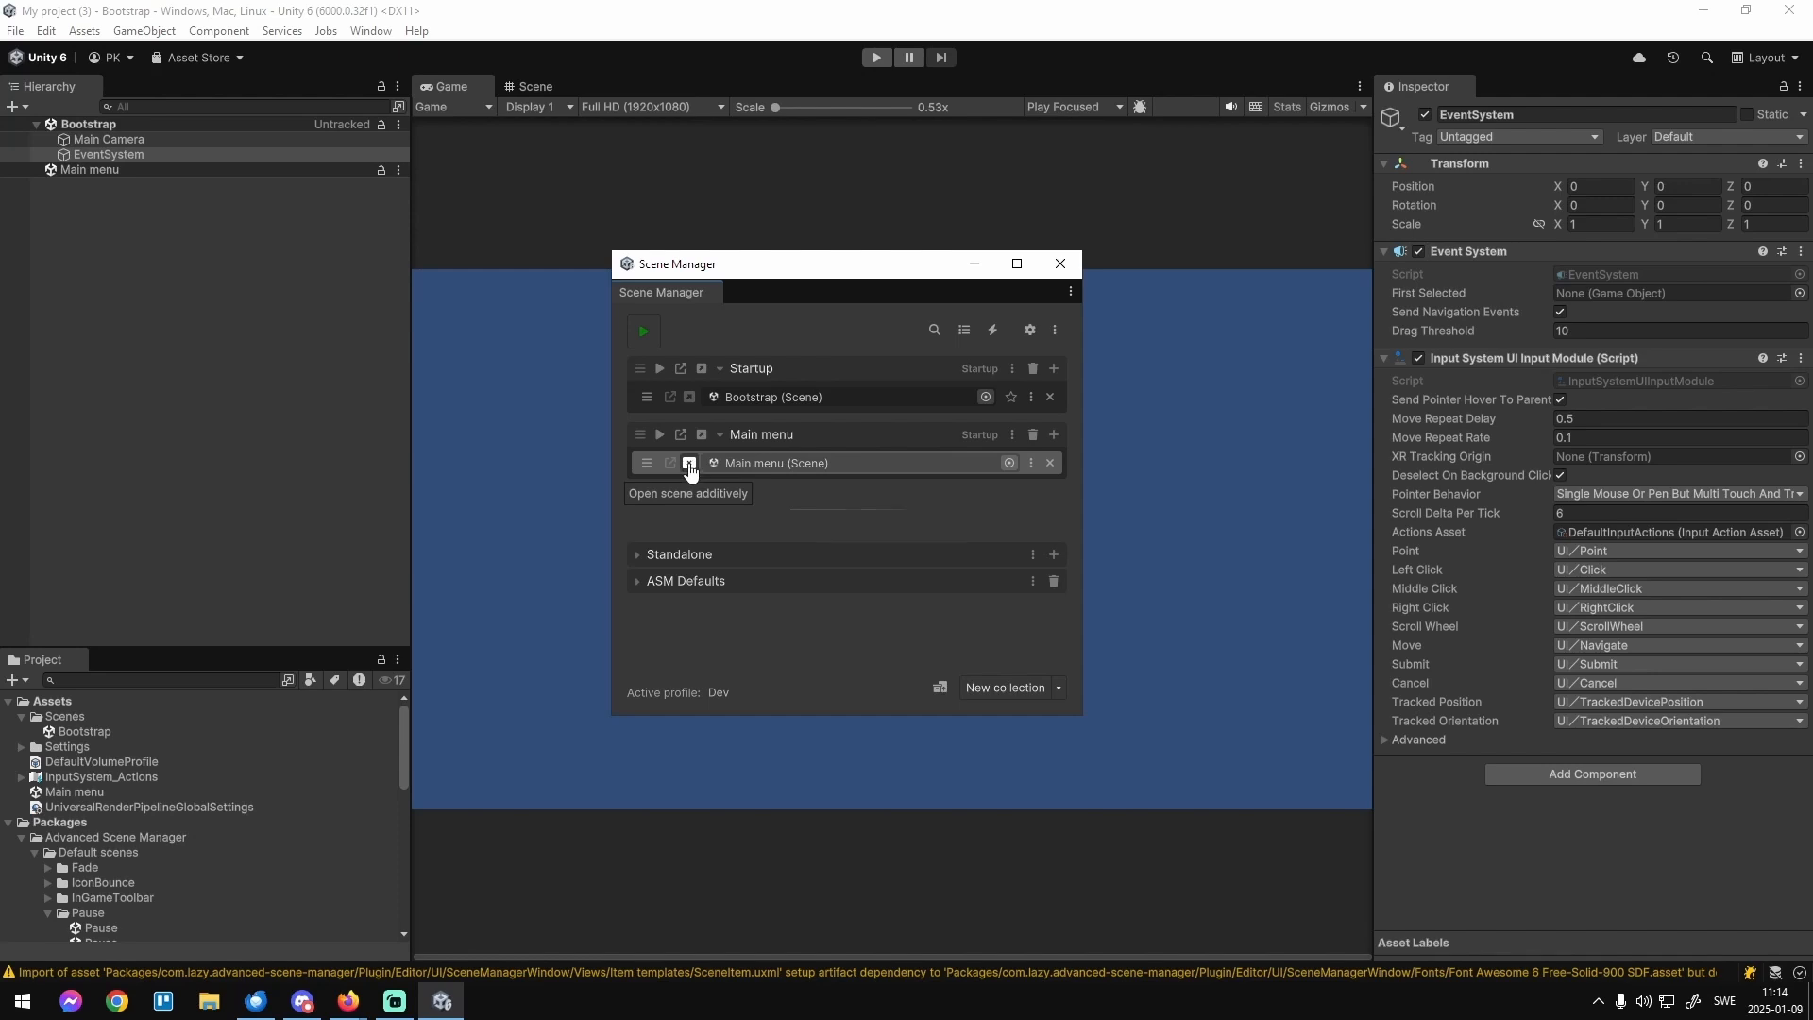
click(119, 174)
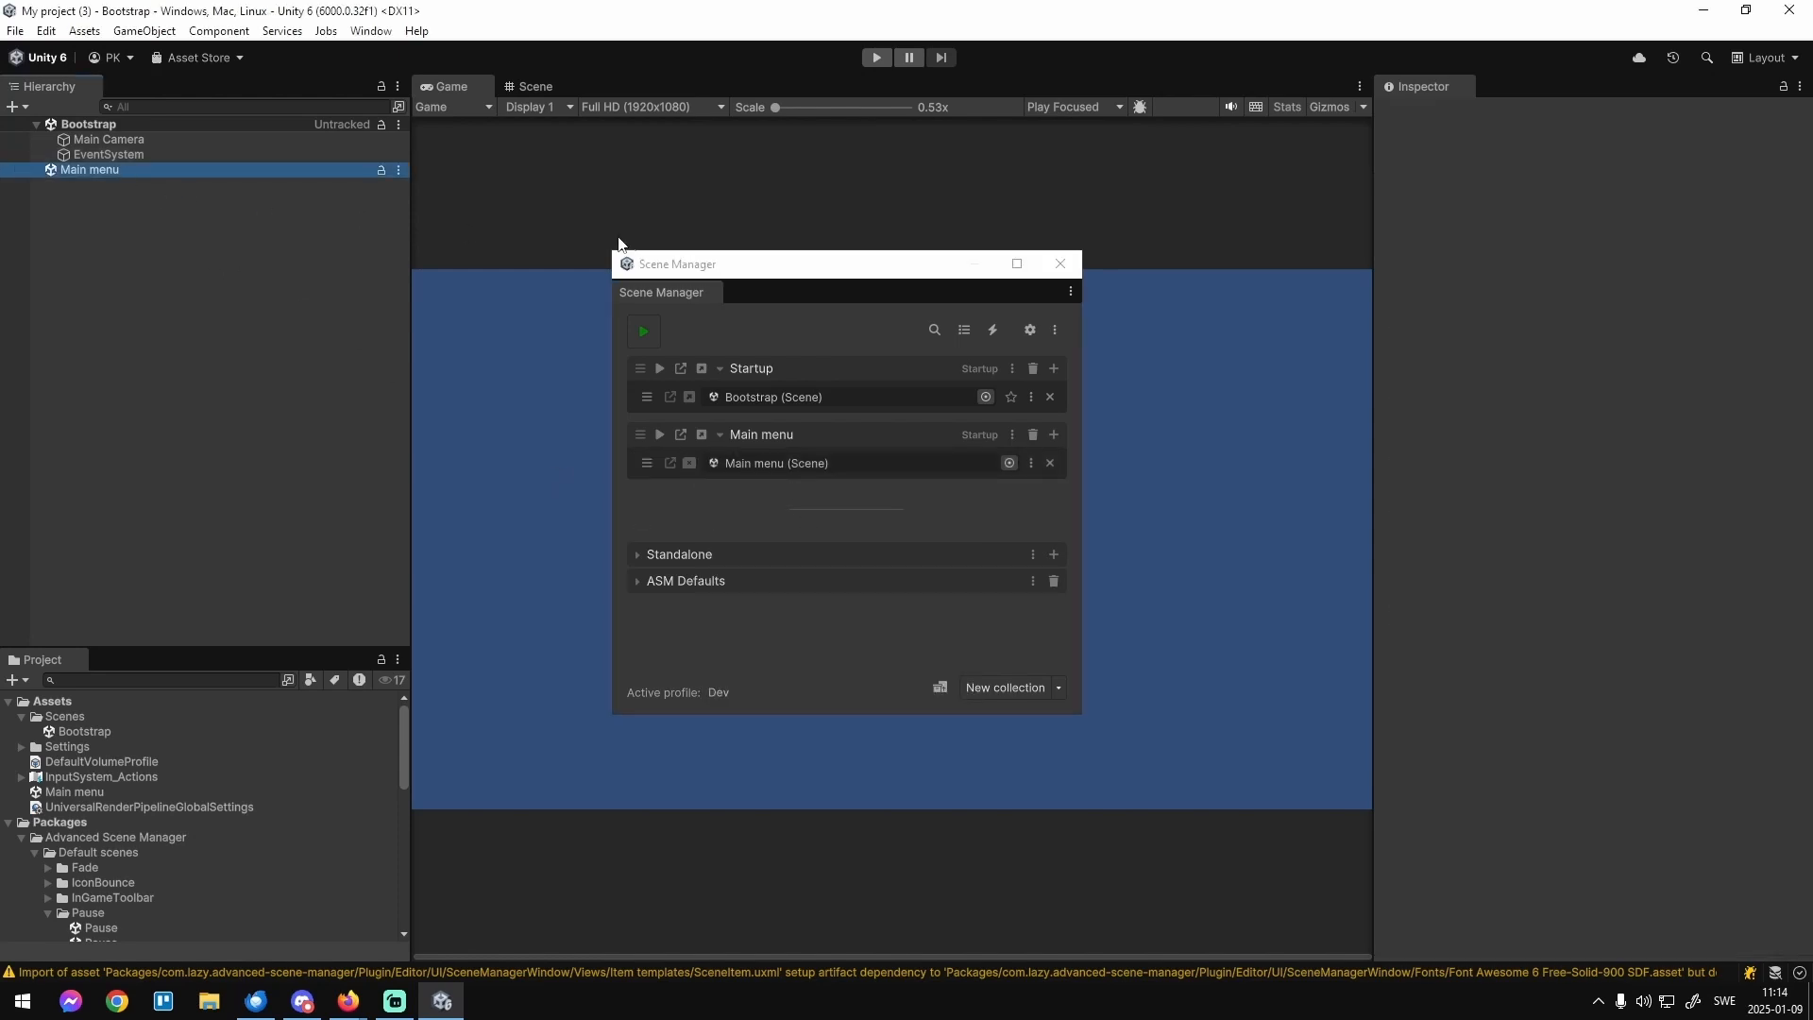
right_click(128, 174)
mouse_move(194, 424)
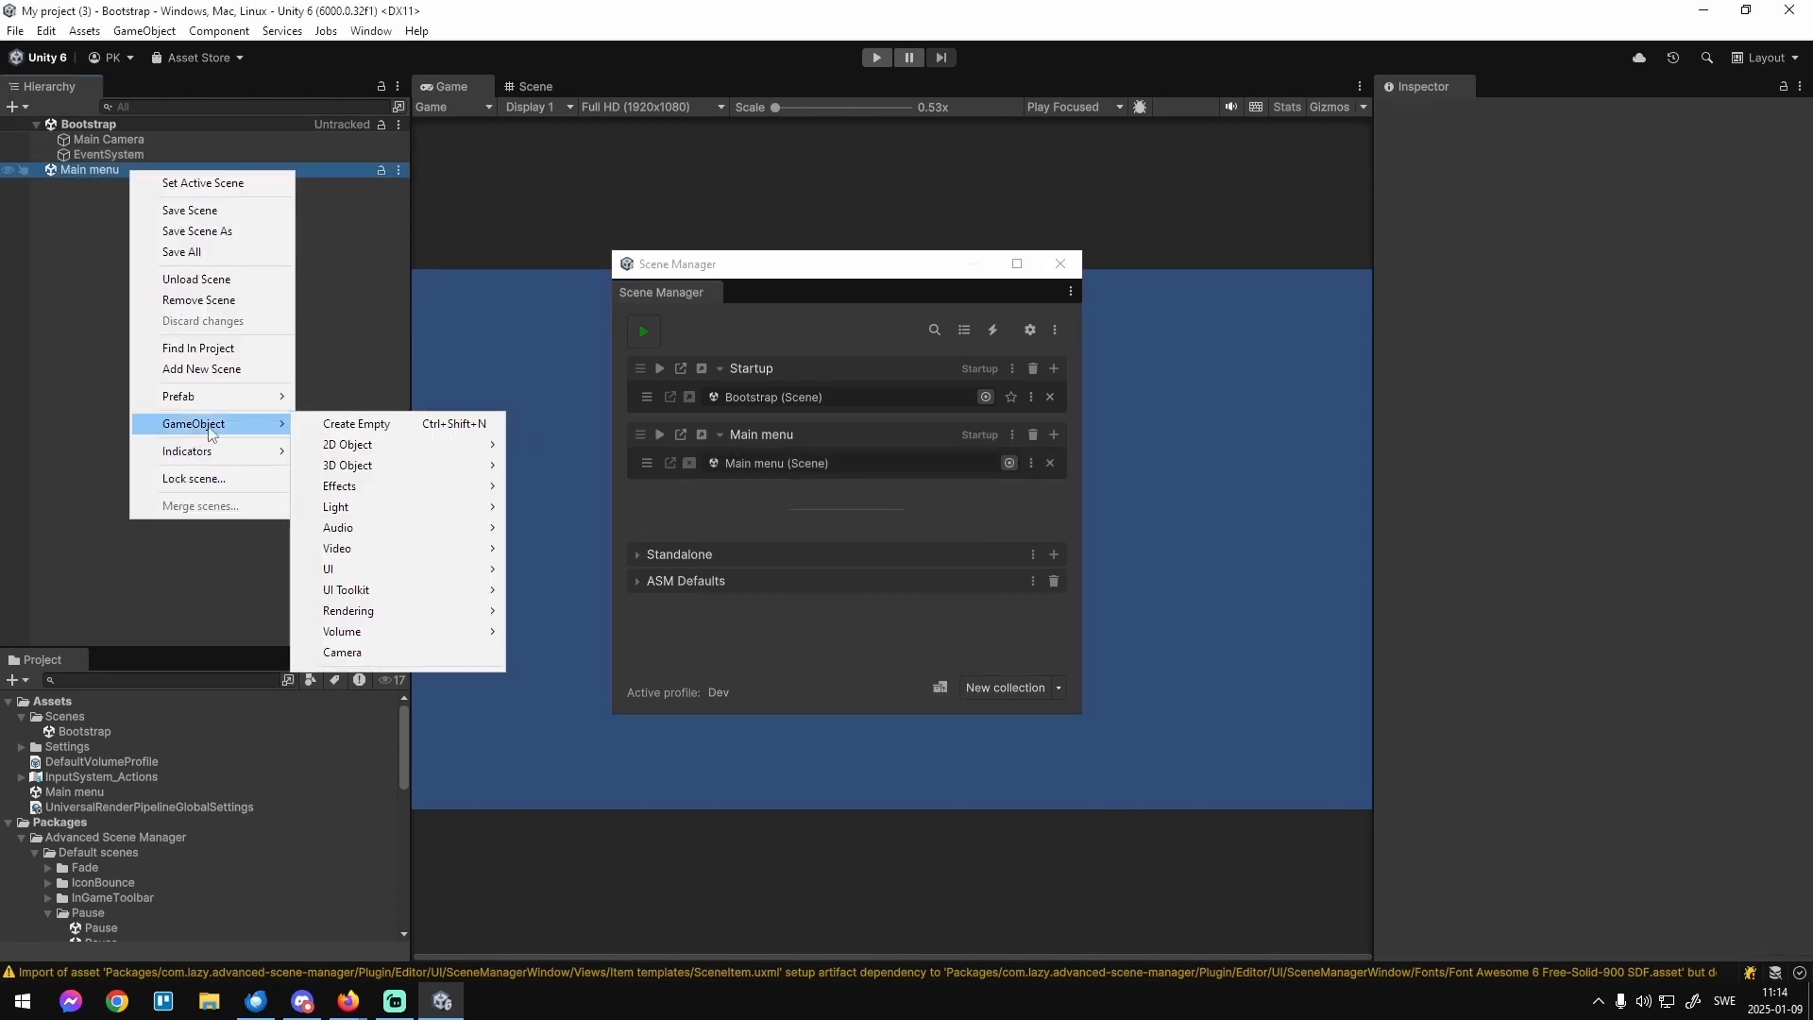
mouse_move(388, 569)
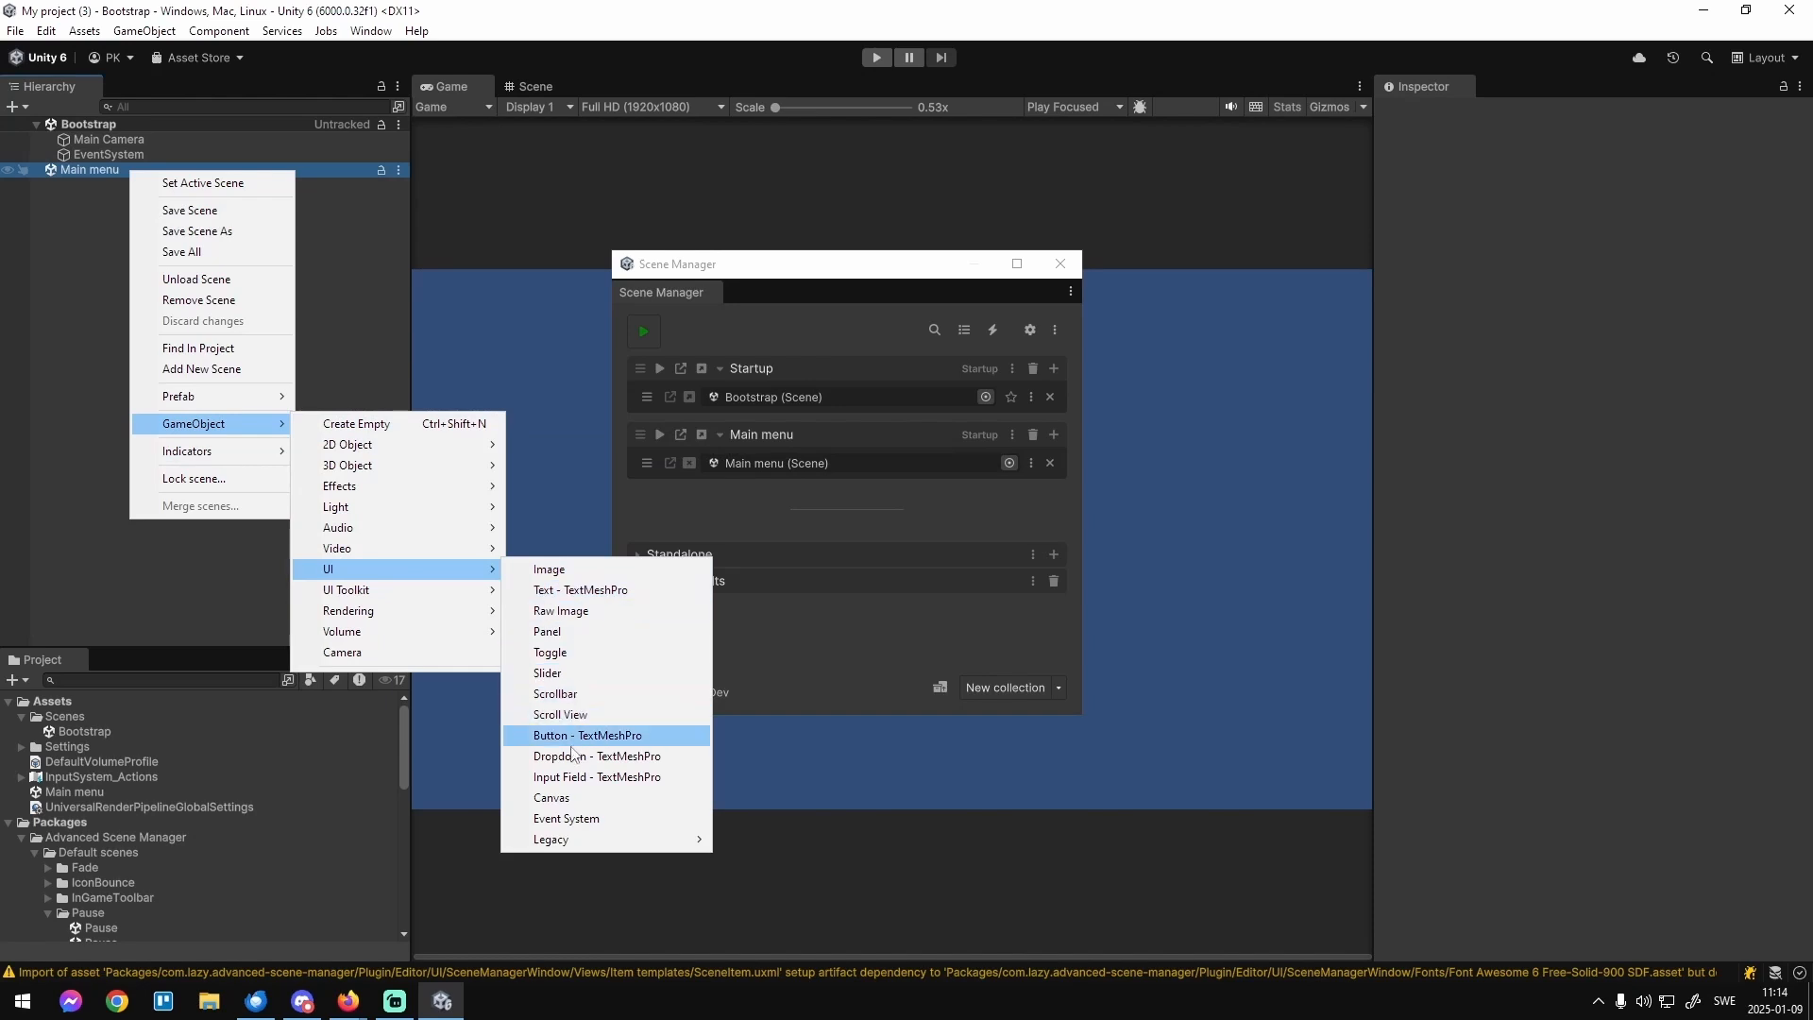
click(571, 800)
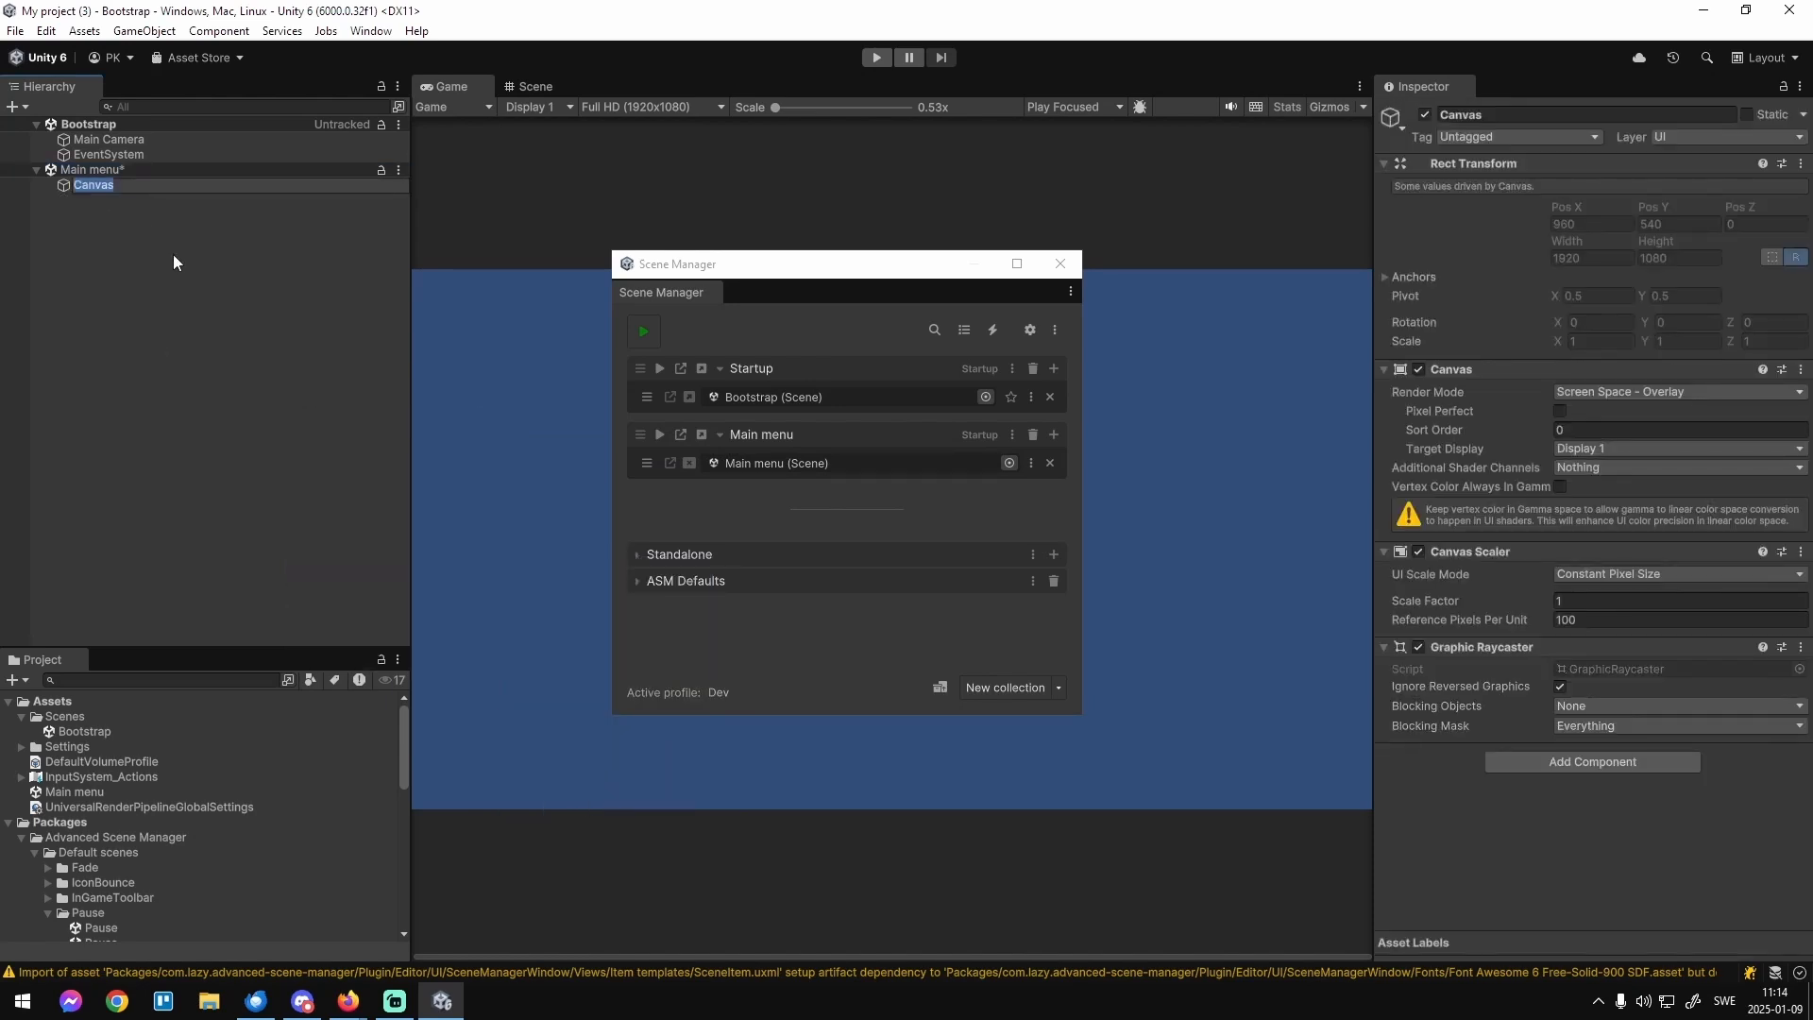
key(Return)
double_click(157, 173)
click(126, 218)
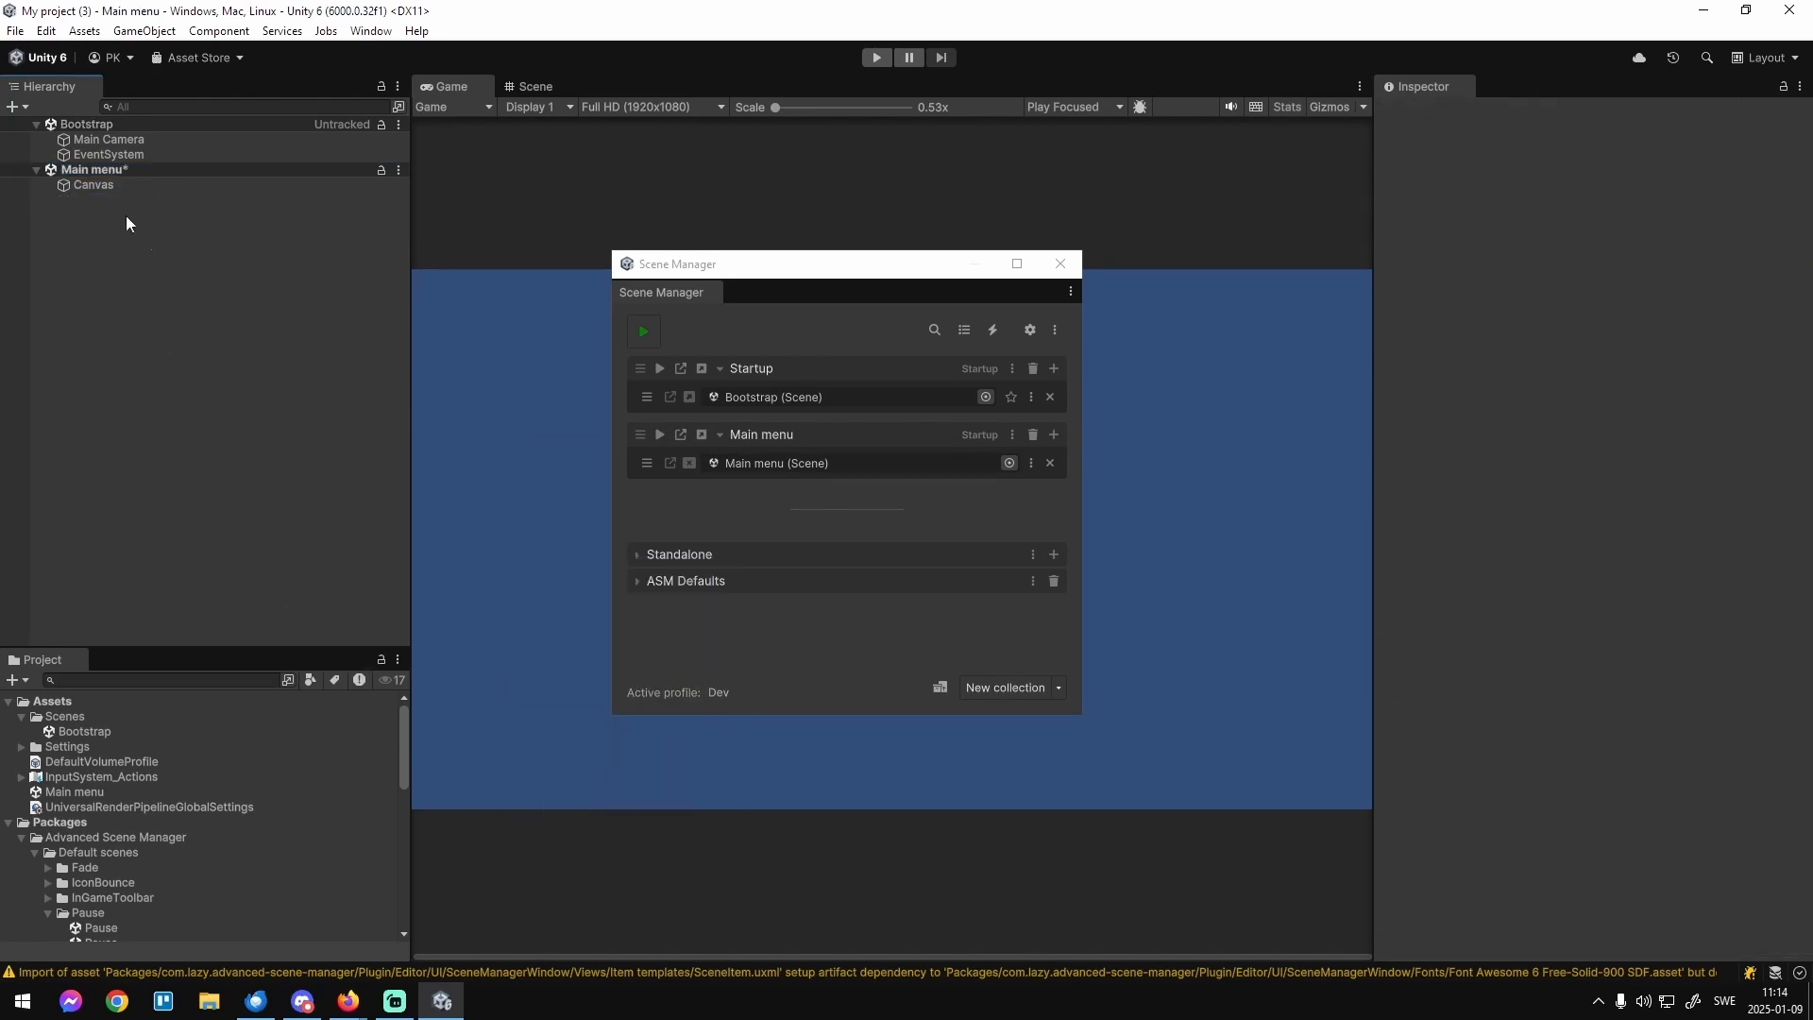
Add a TextMeshPro button under the Canvas of the Main menu scene and import the TMP Essentials it requires.
right_click(114, 186)
mouse_move(396, 695)
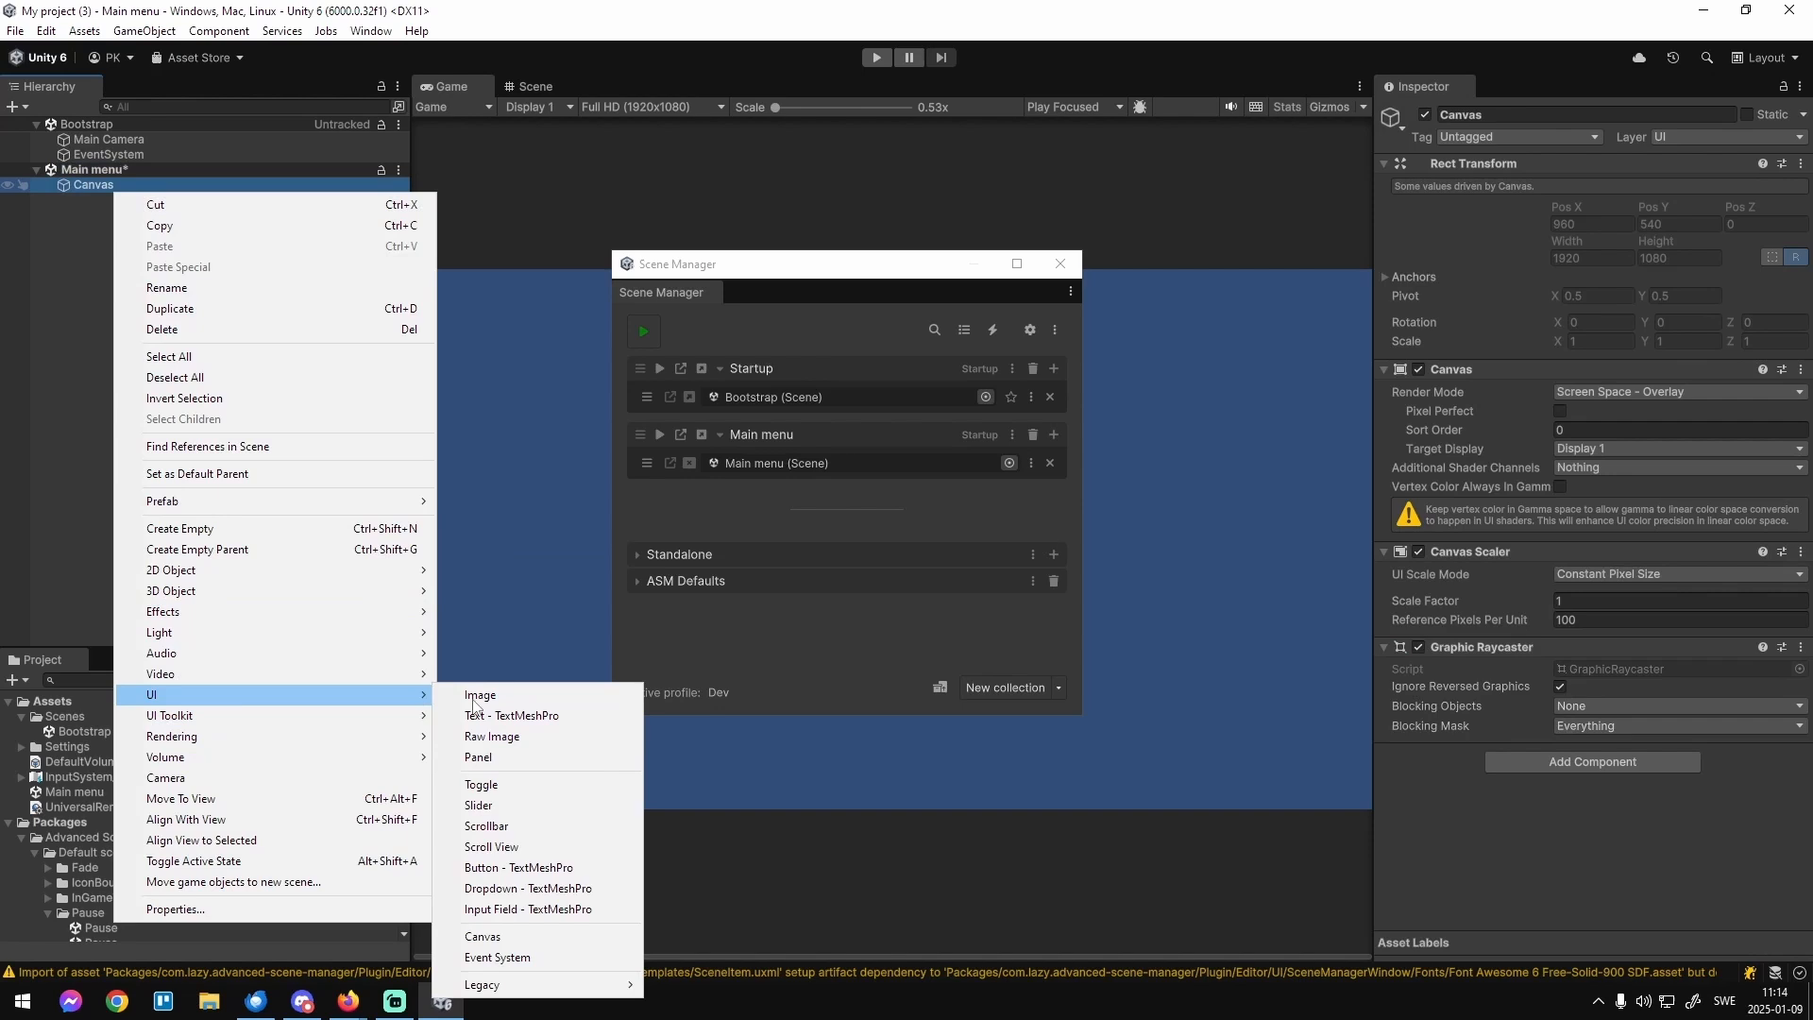
click(502, 868)
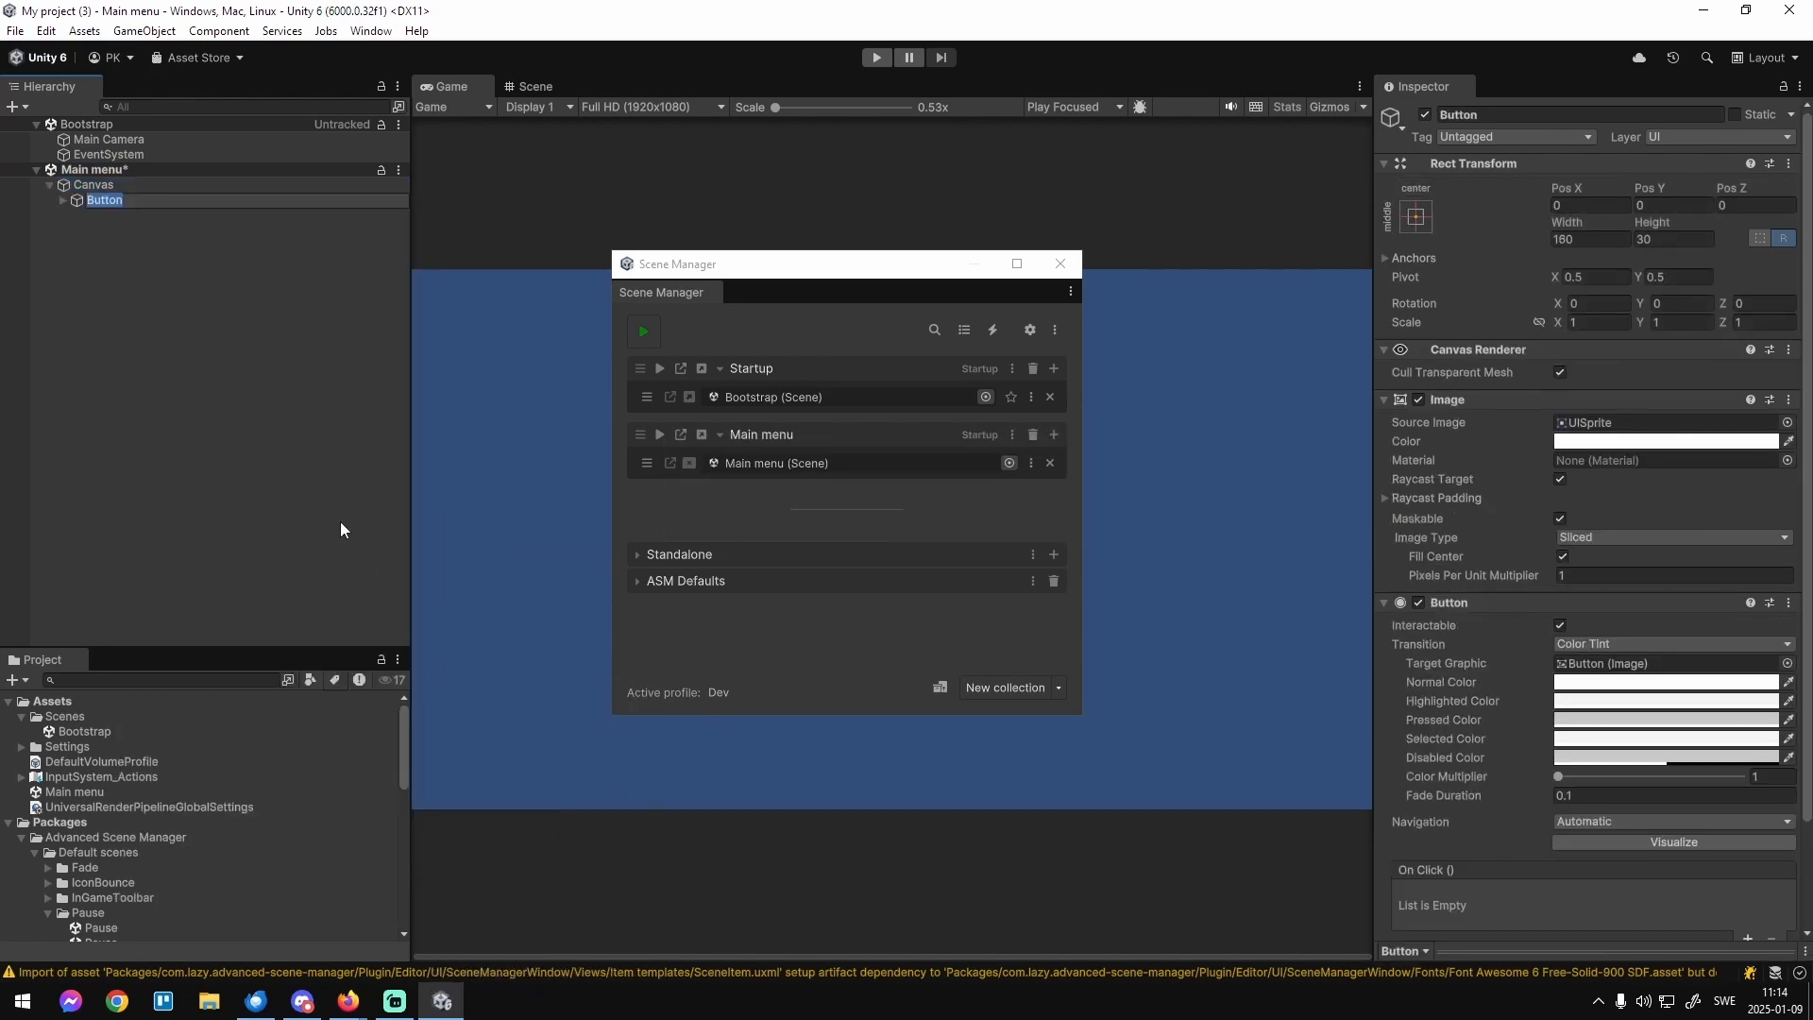
click(1300, 492)
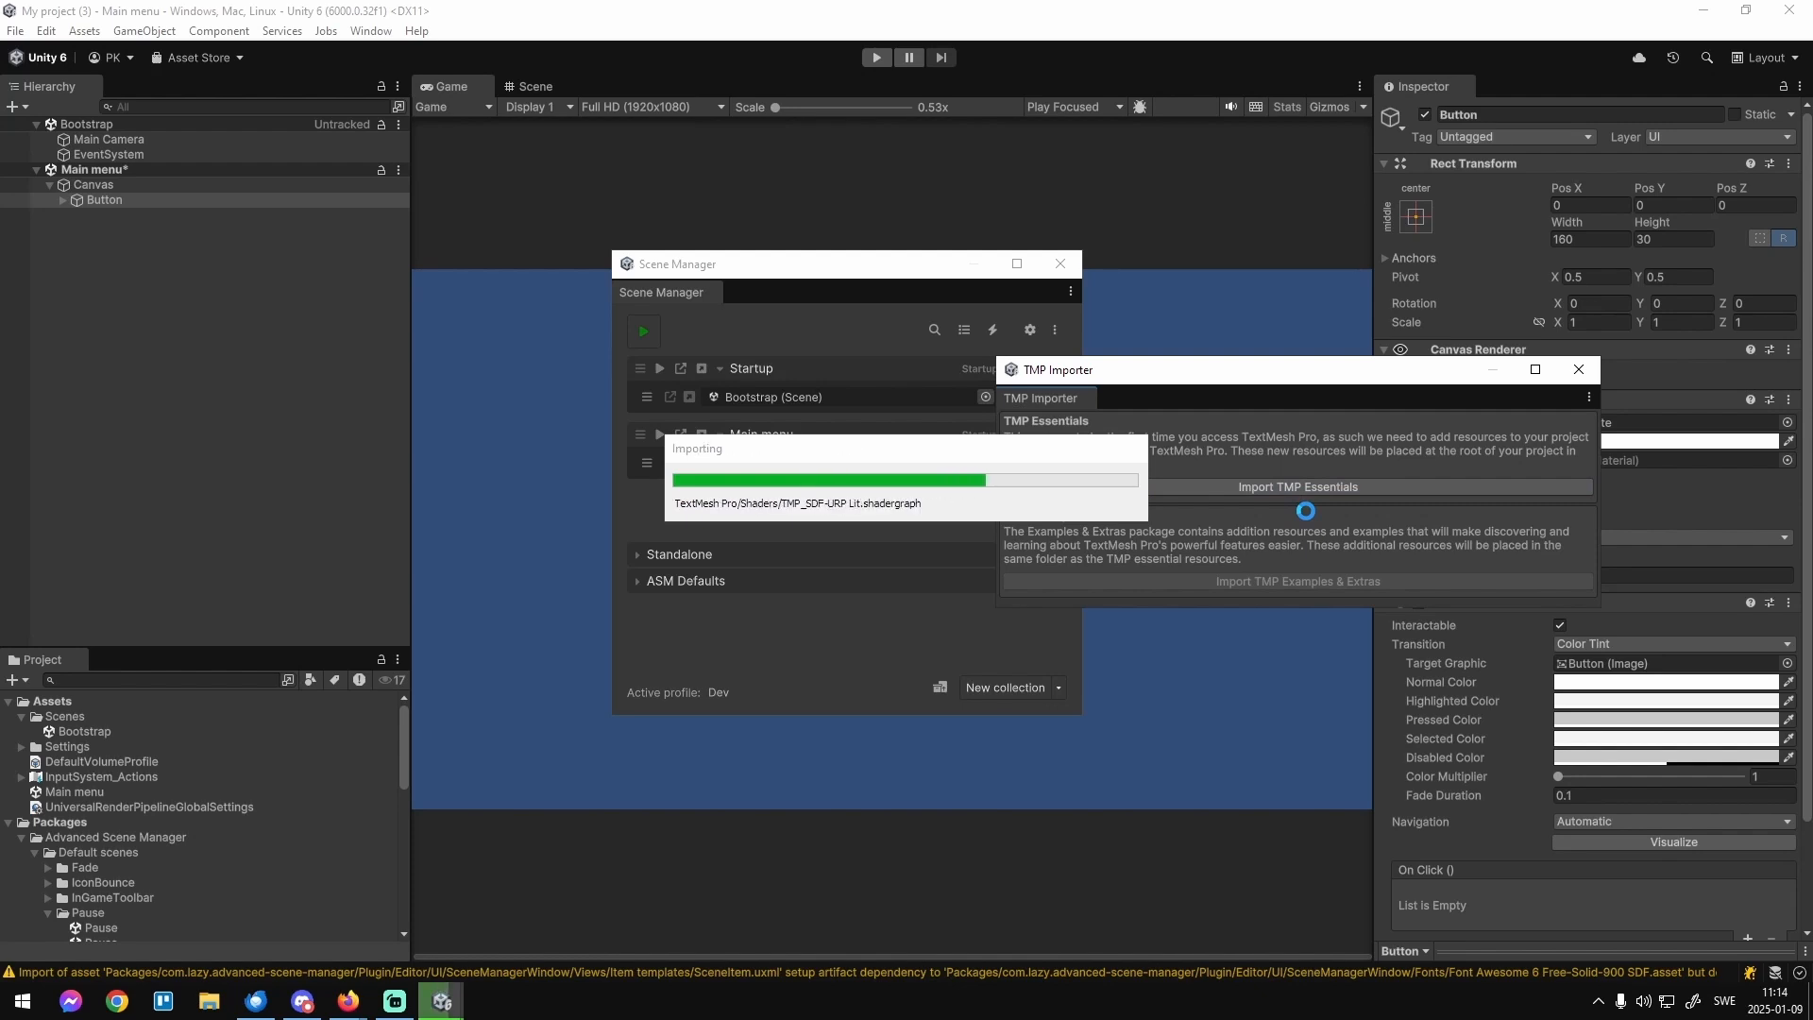
click(1578, 369)
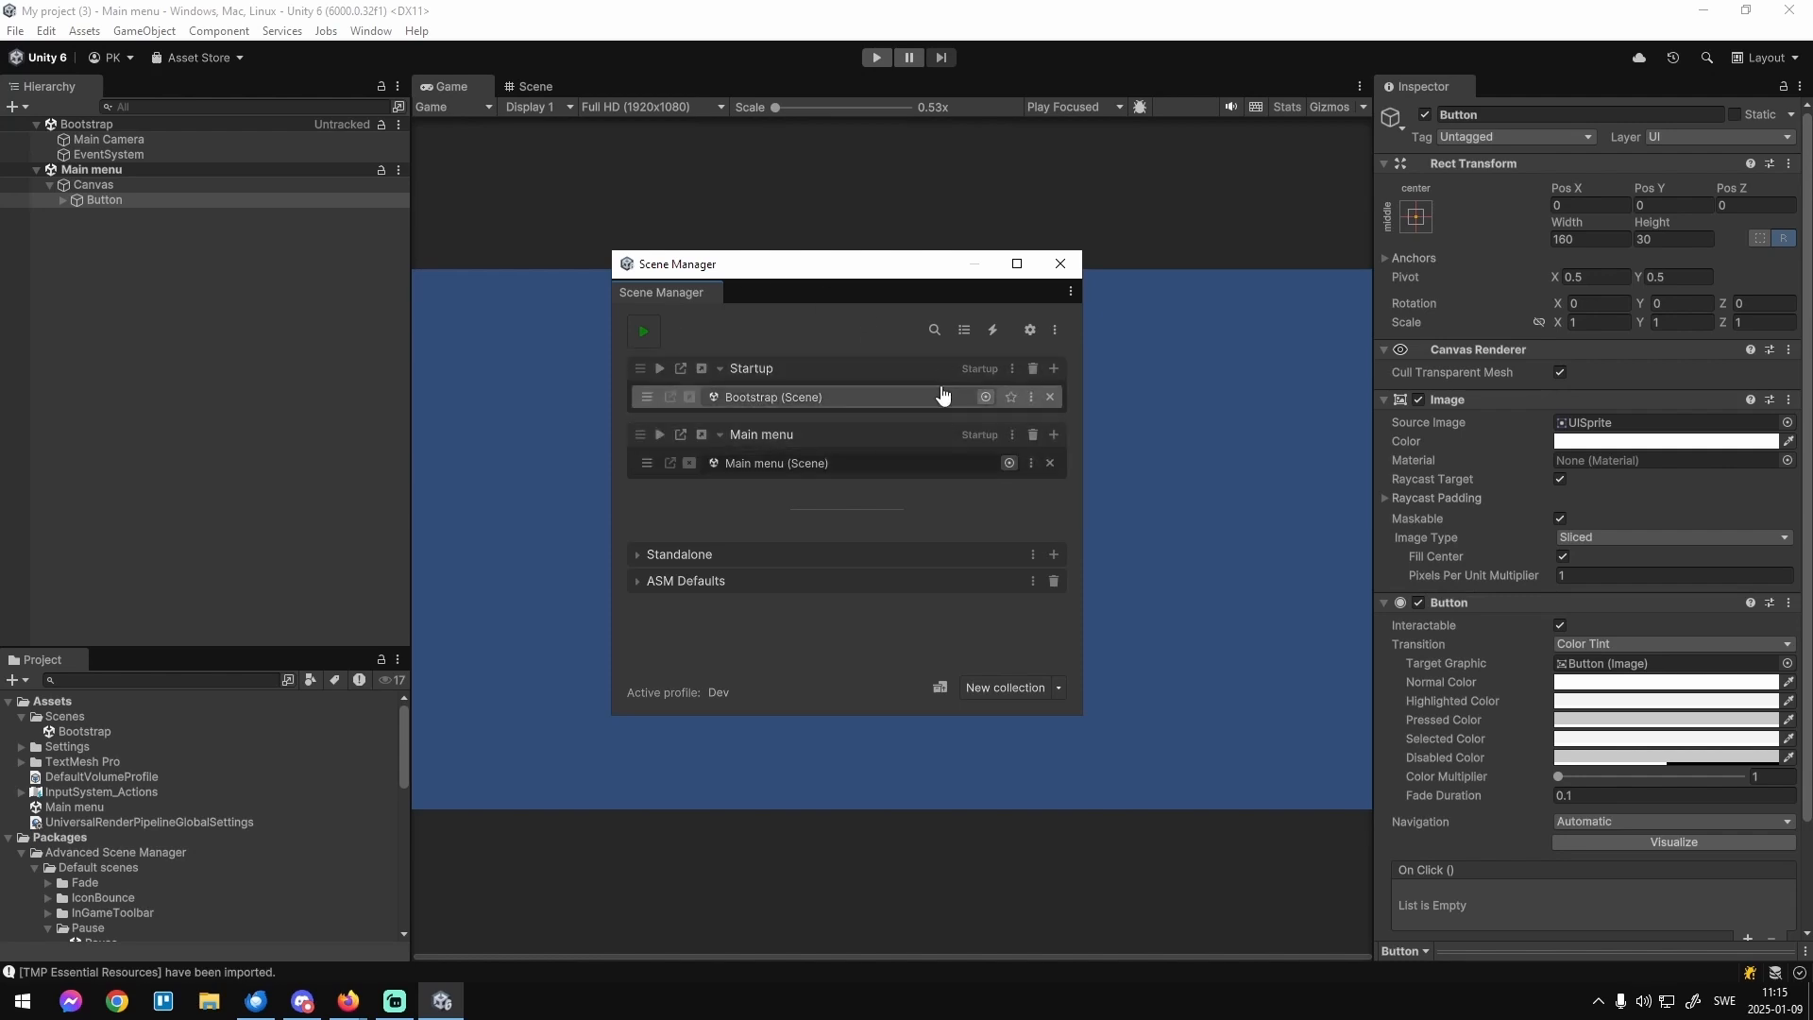
Run the game through the Advanced Scene Manager startup process, inspect the loaded Bootstrap and Main menu scenes, and stop play mode.
click(643, 330)
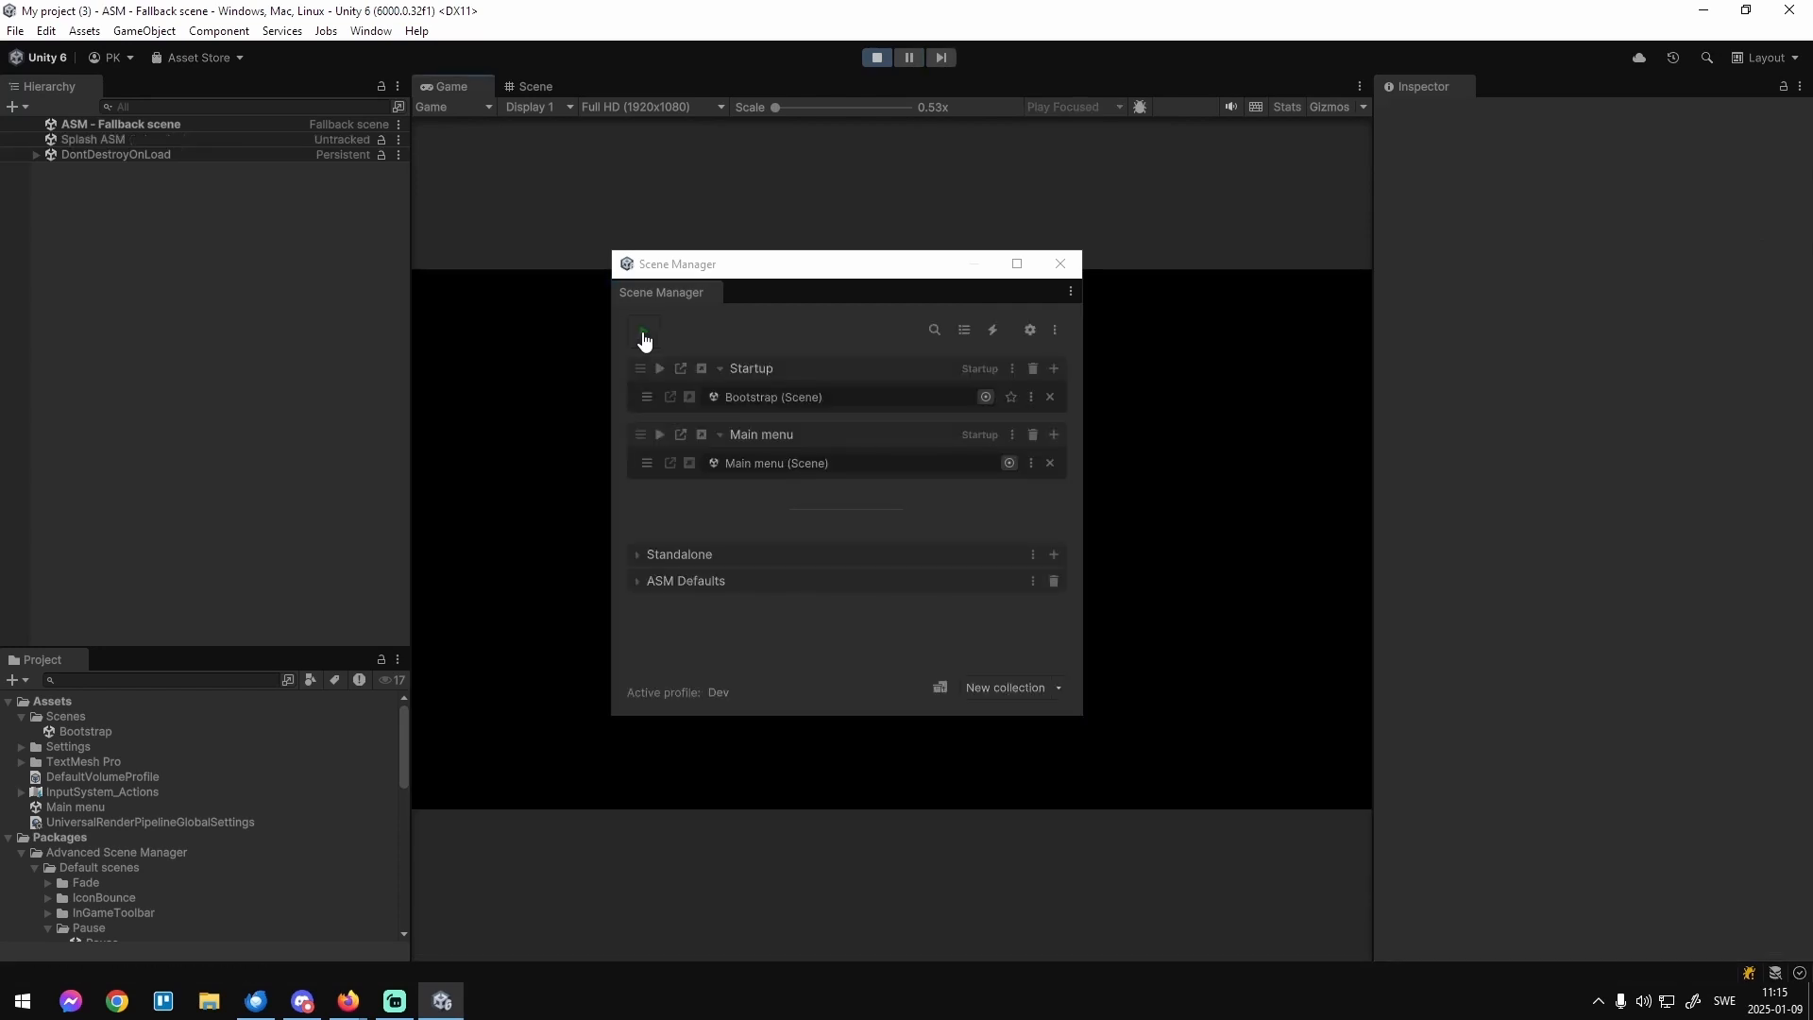
drag(728, 274, 1216, 286)
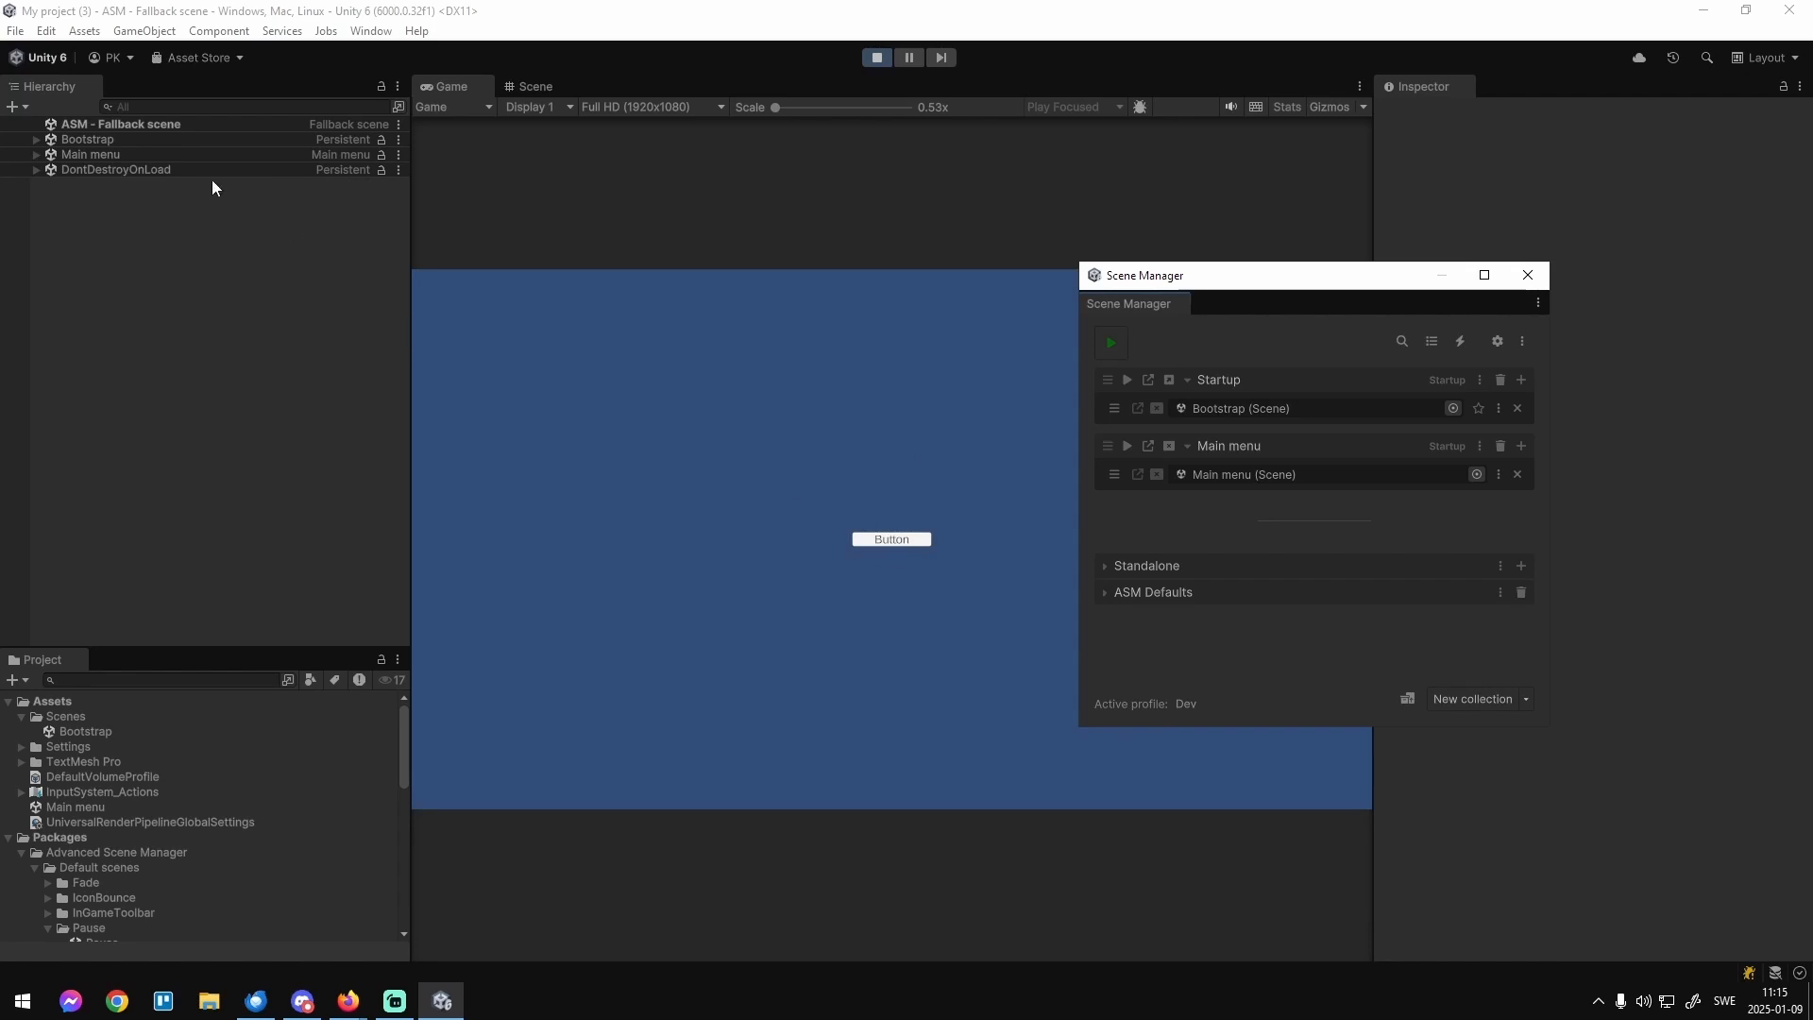
click(105, 141)
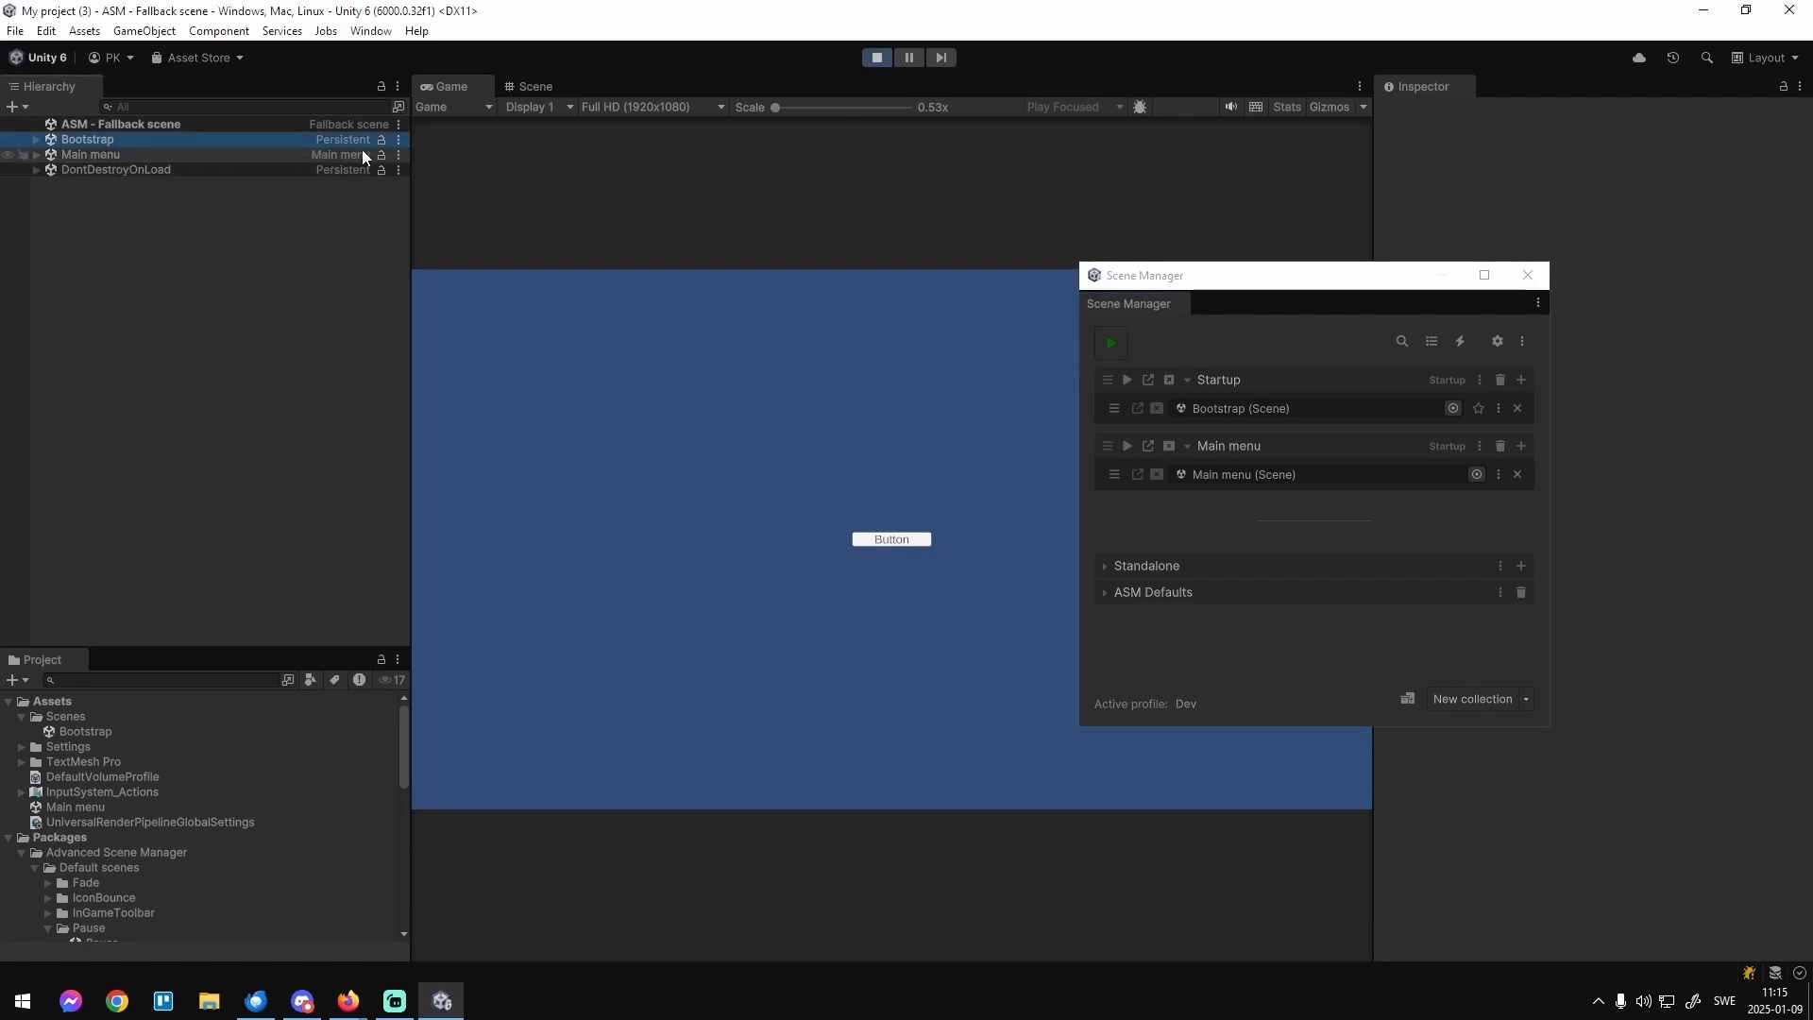
click(209, 154)
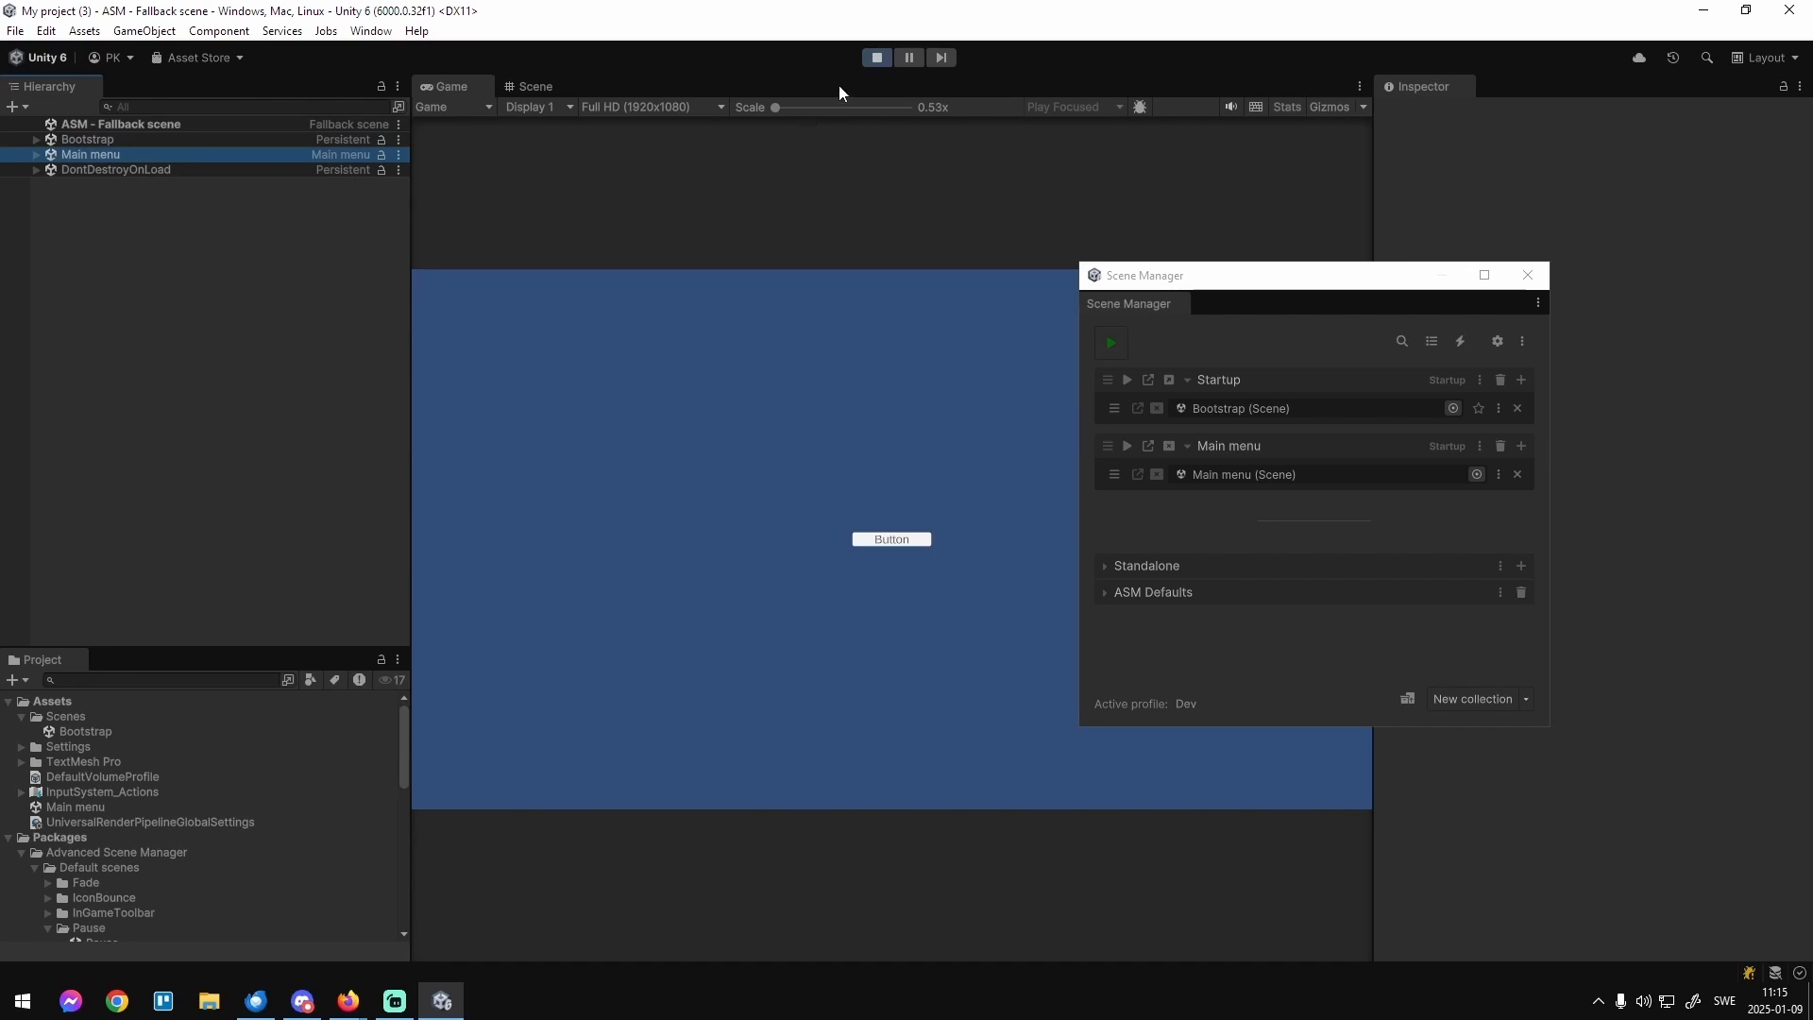
click(865, 59)
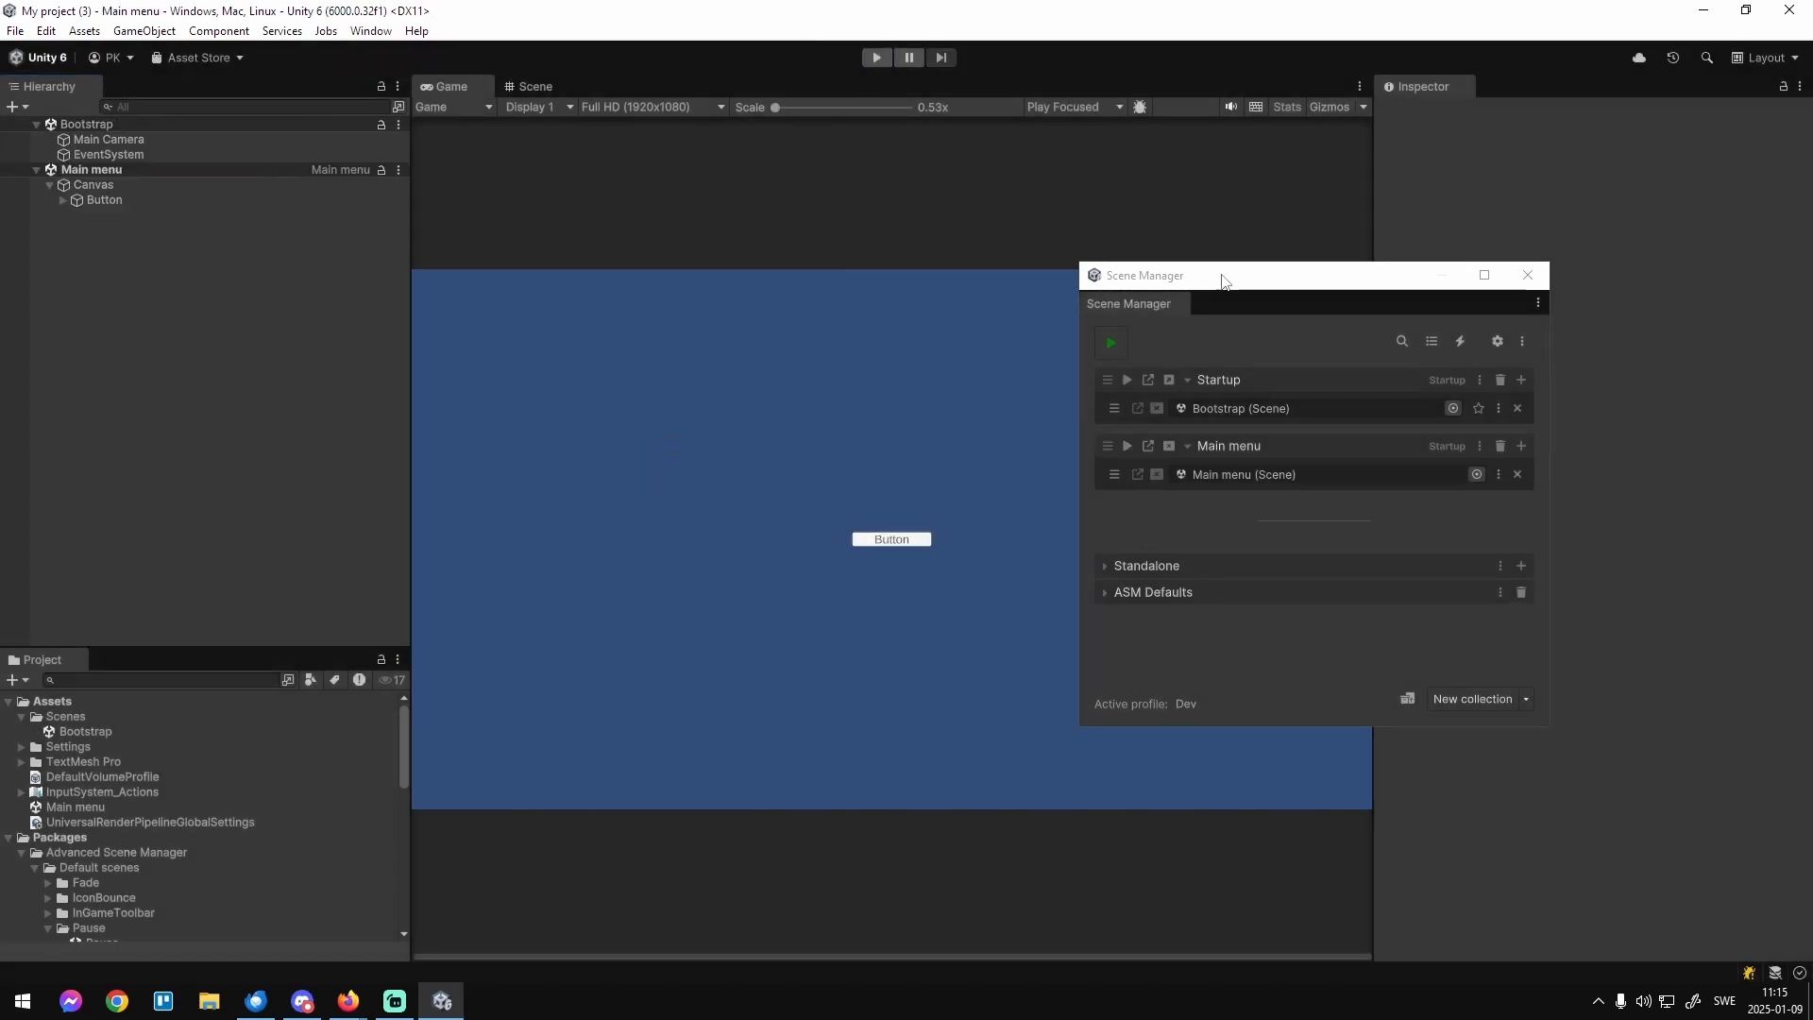
drag(1221, 280, 739, 253)
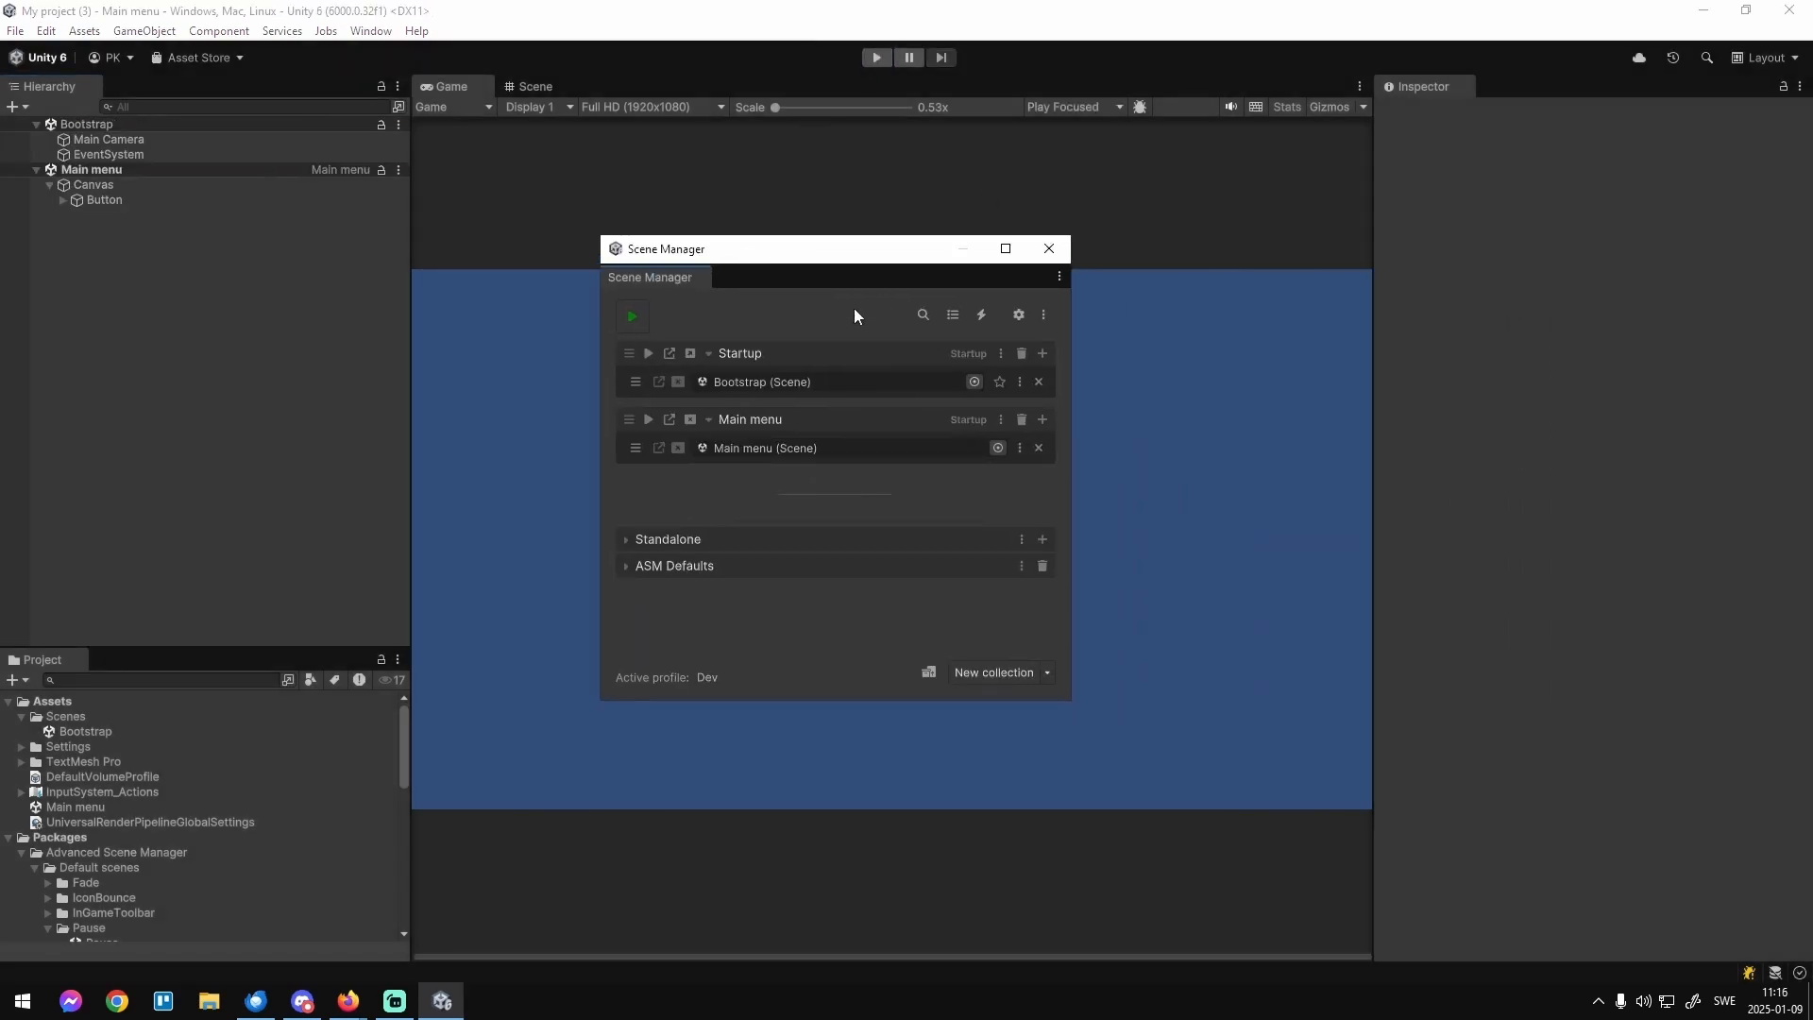
Set the splash screen to None in the Scene Manager's startup settings.
click(1016, 313)
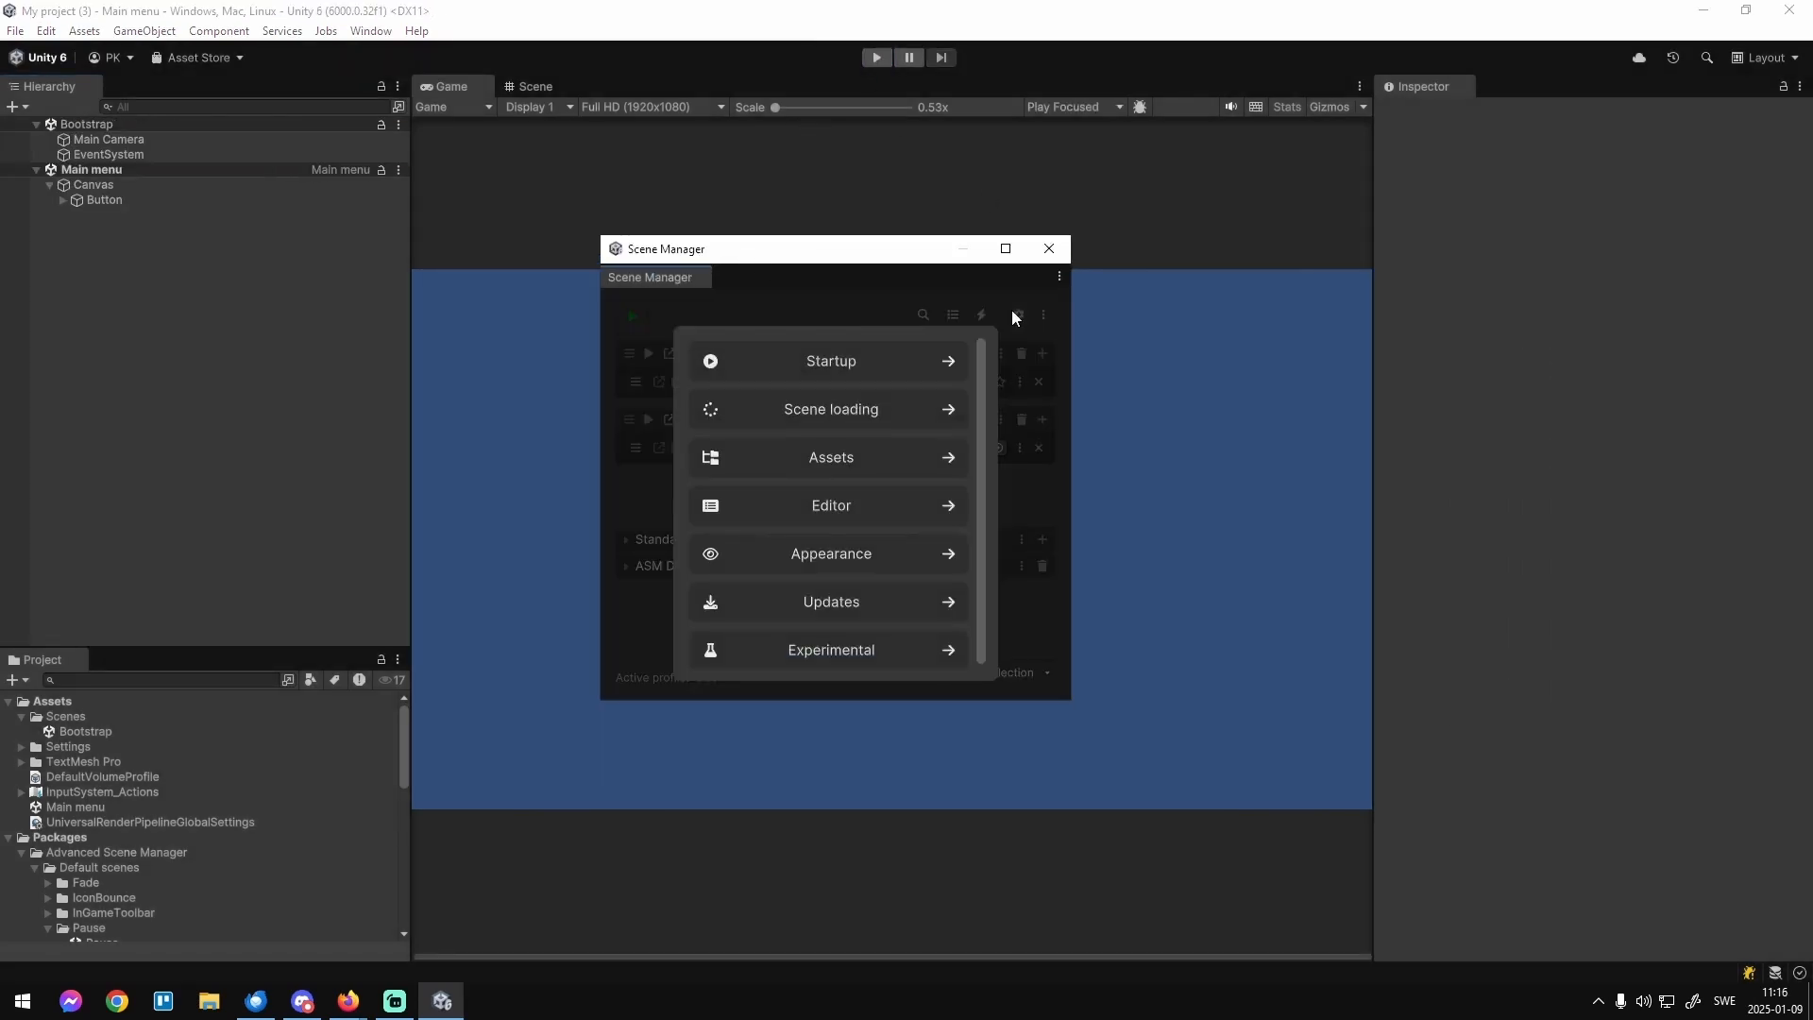
click(877, 373)
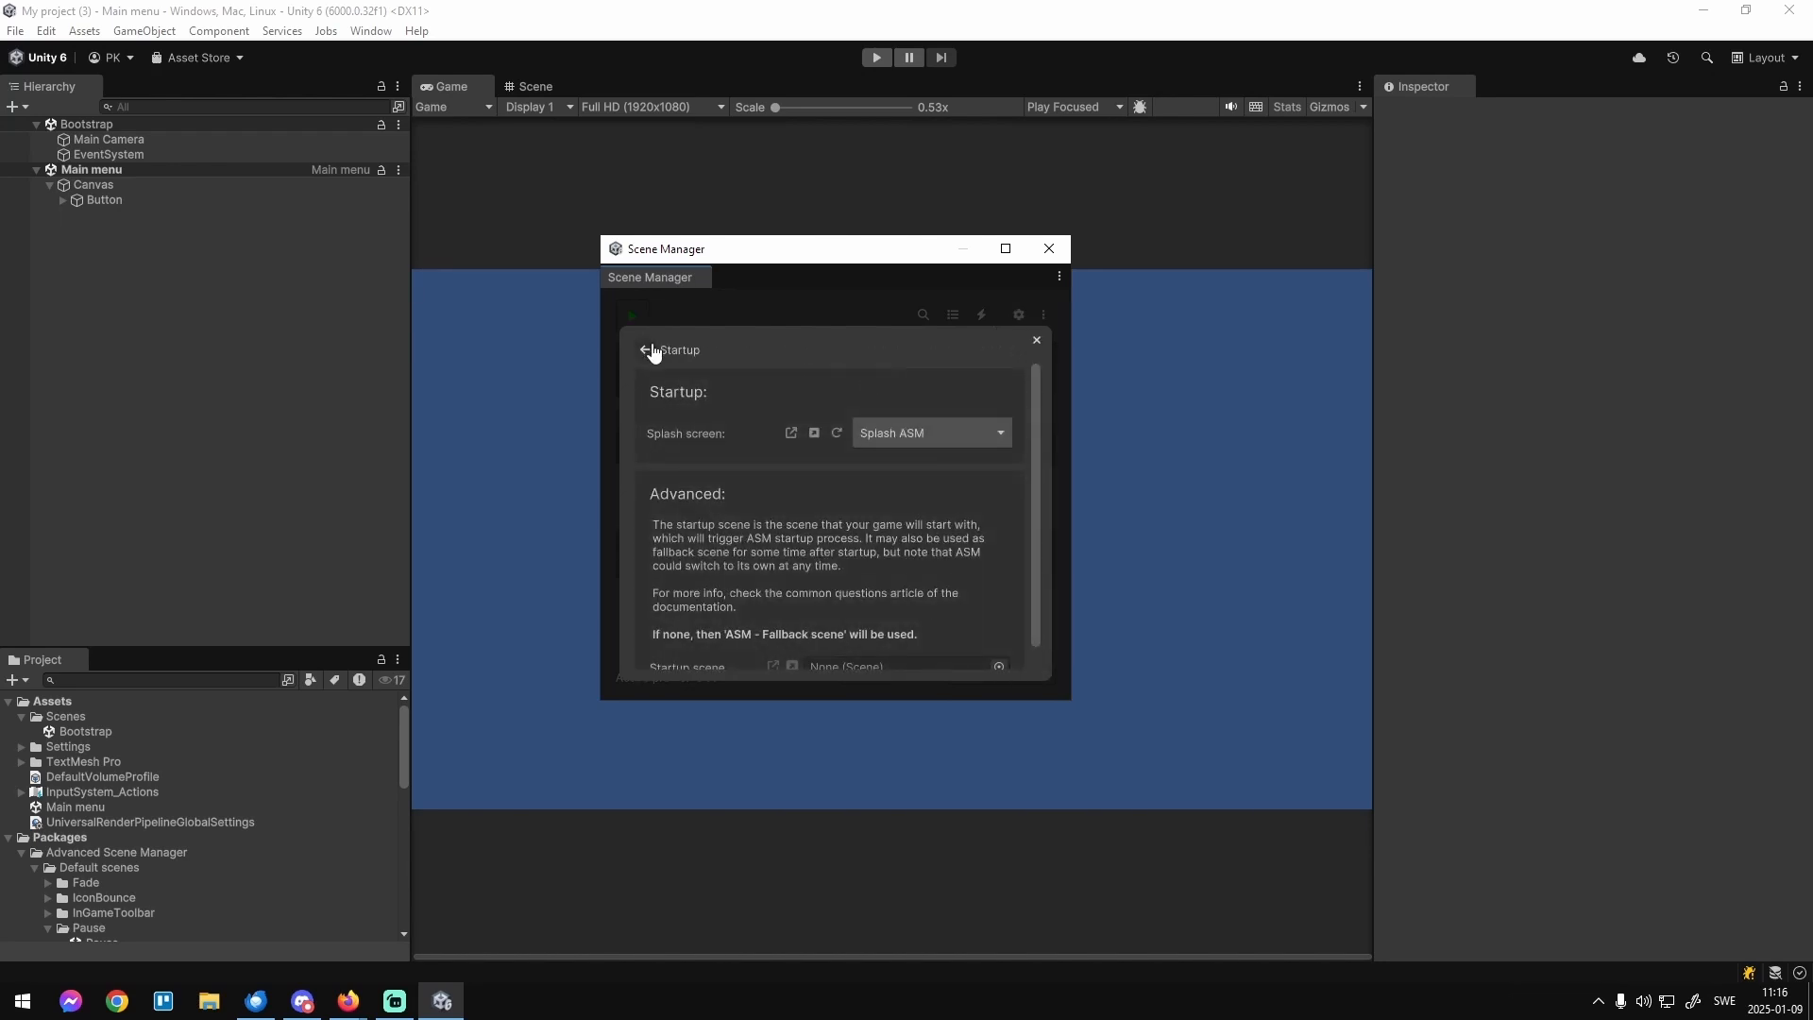
click(651, 350)
click(1014, 312)
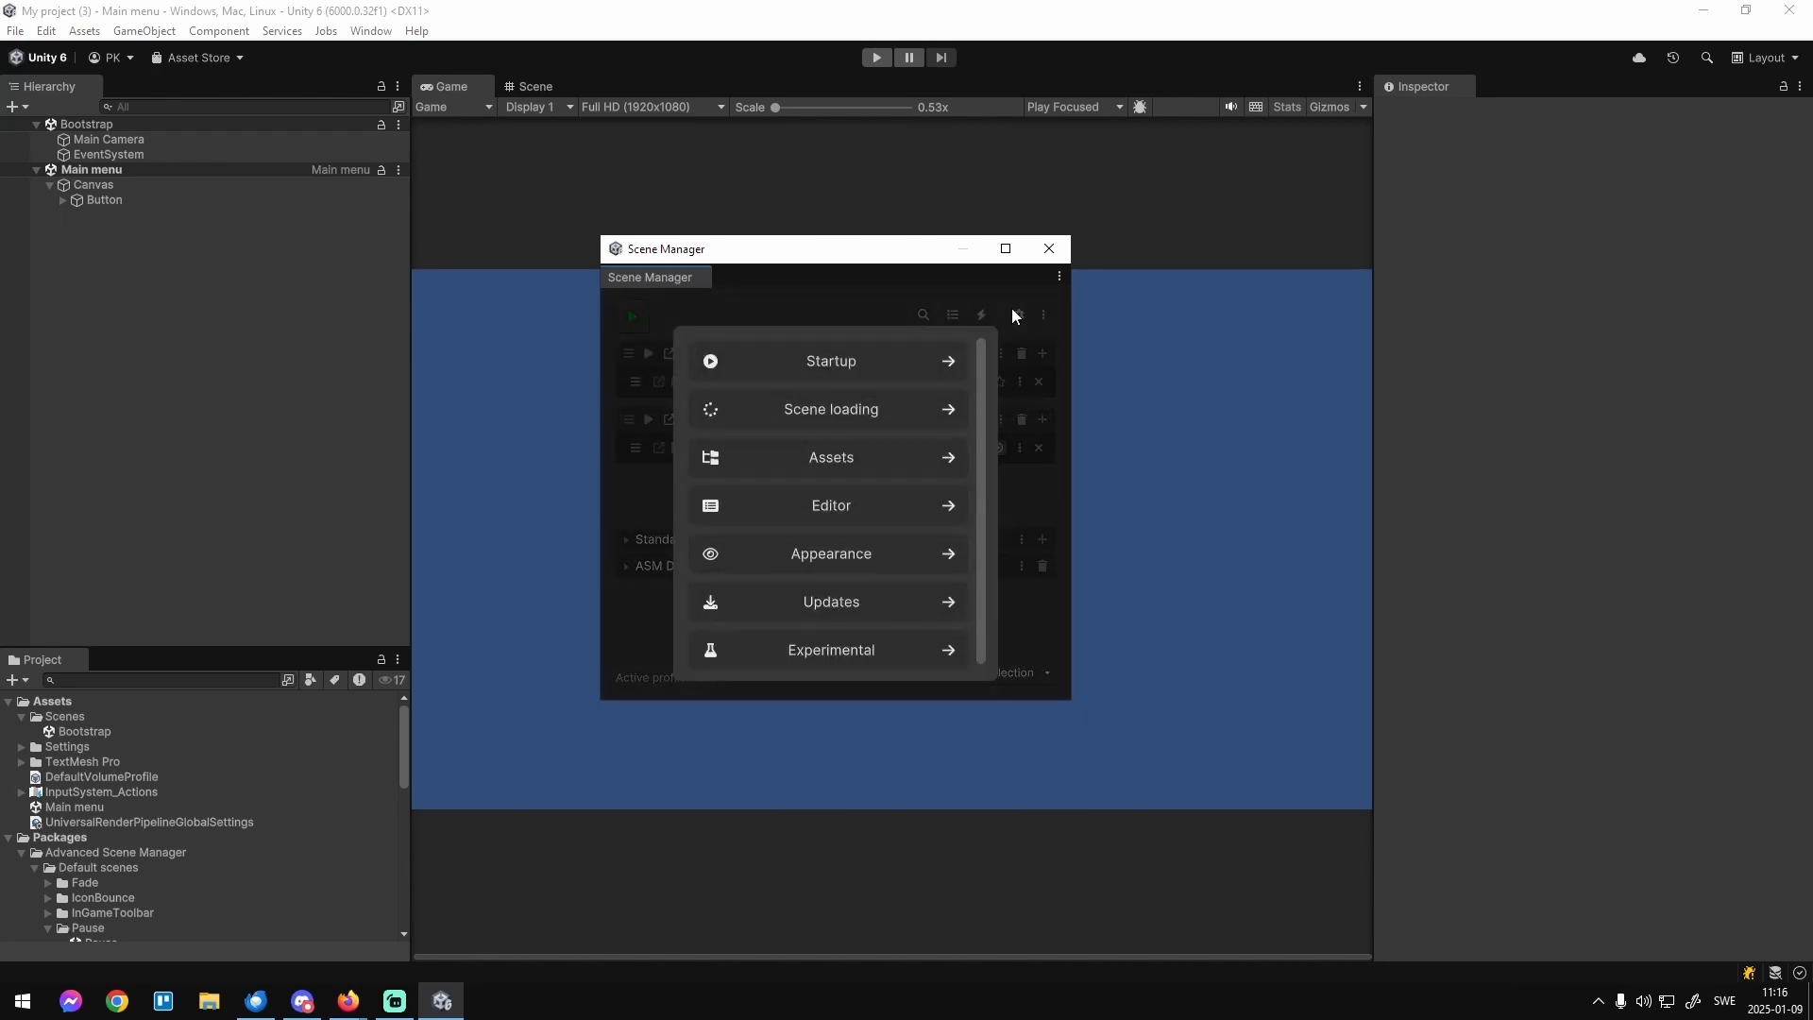
click(863, 363)
click(923, 432)
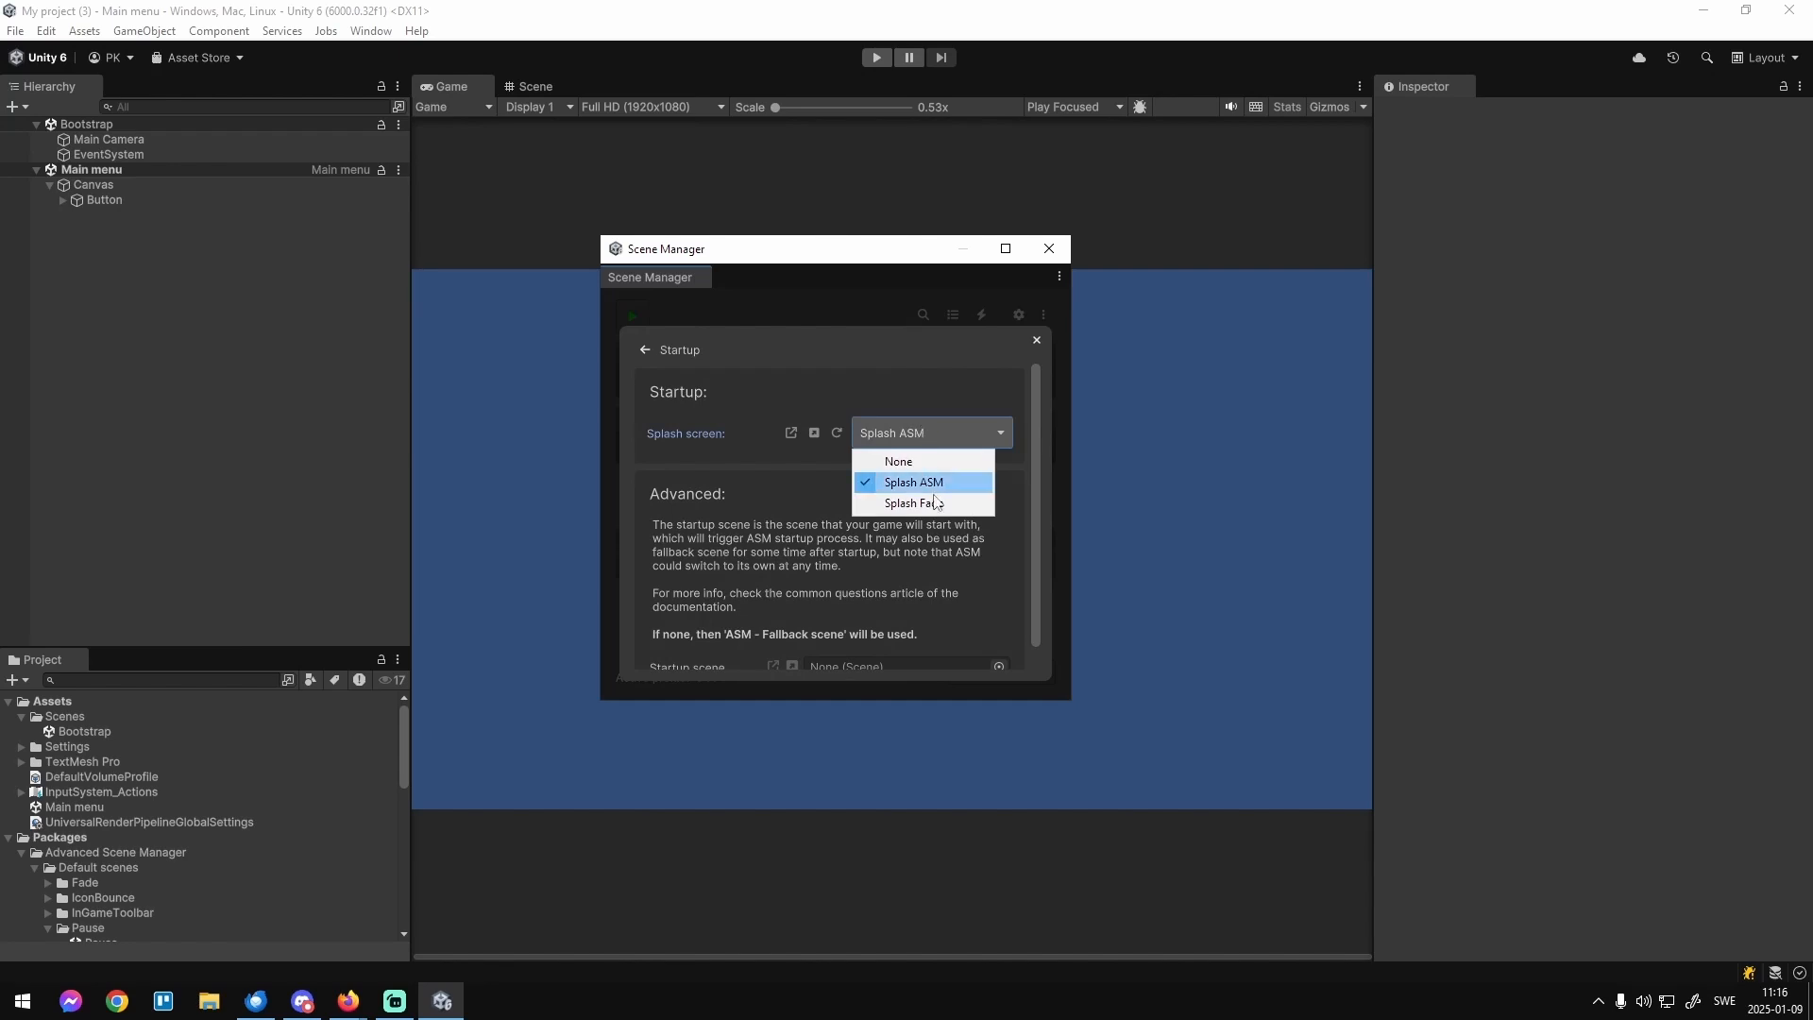
click(931, 463)
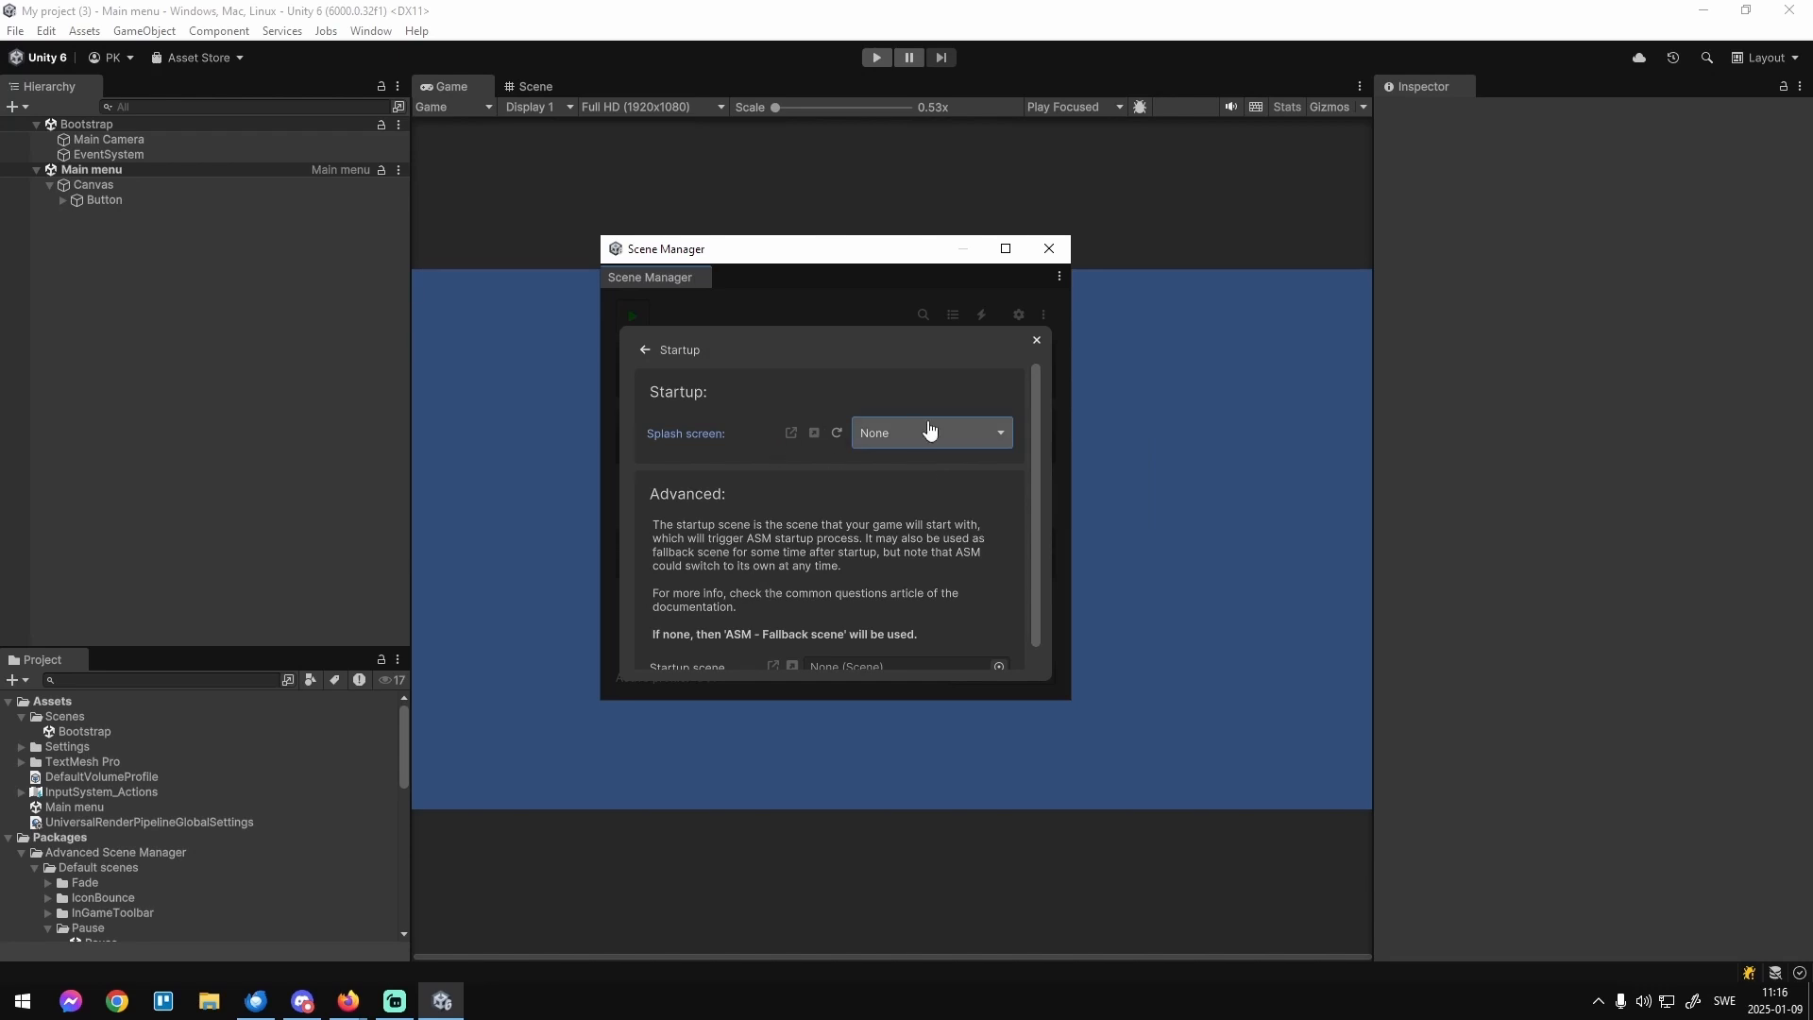
Examine the Splash ASM folder and its SplashASM script in the package's default scenes, and leave the startup settings.
scroll(238, 861, down, 3)
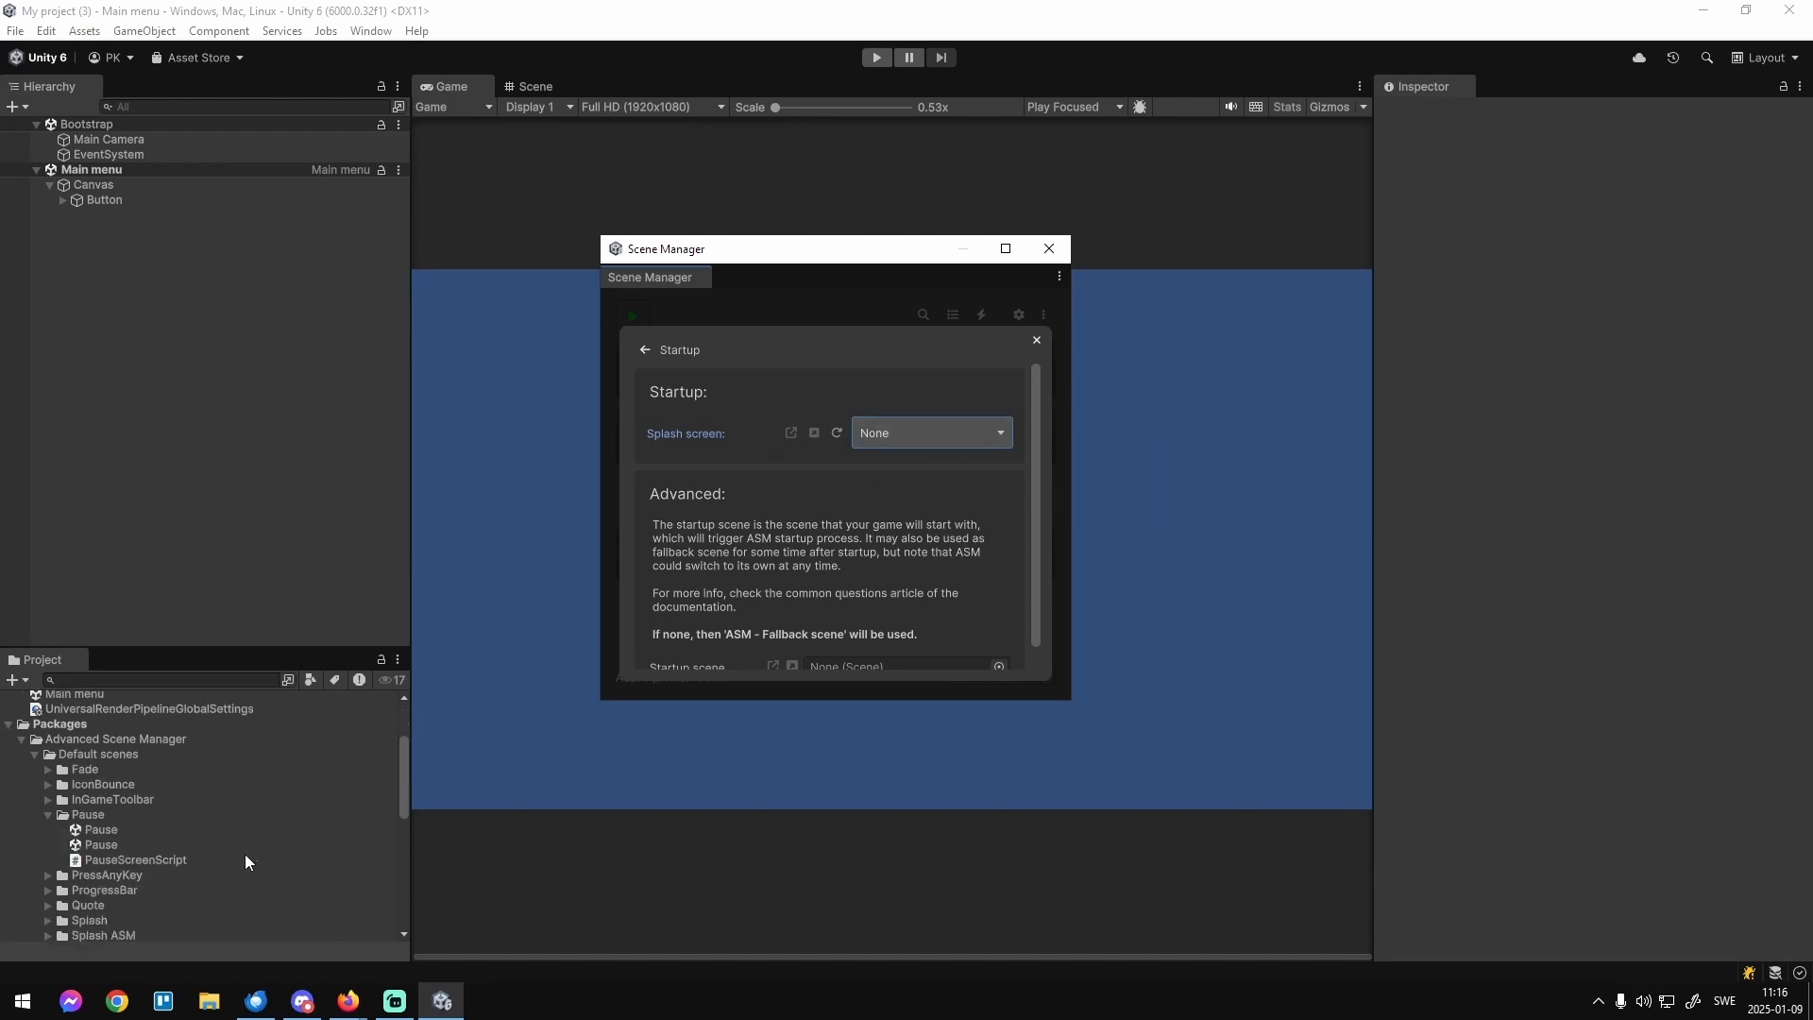
click(49, 814)
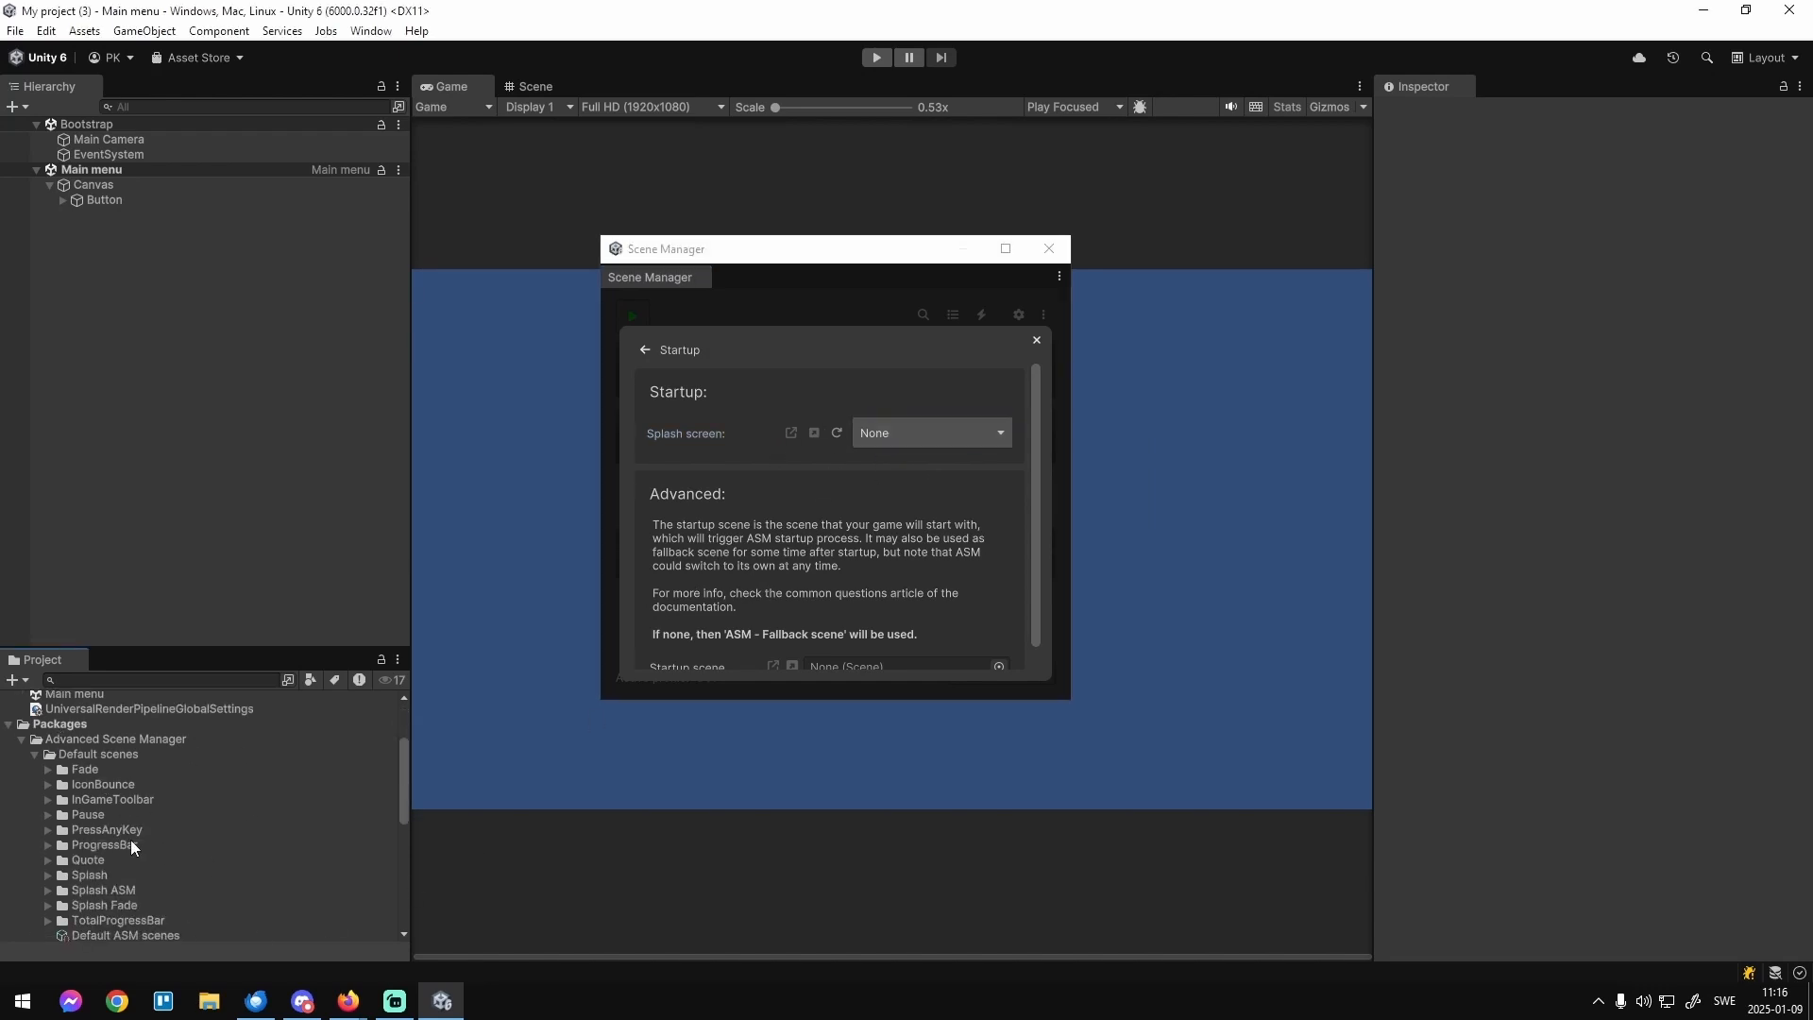
click(83, 876)
click(71, 891)
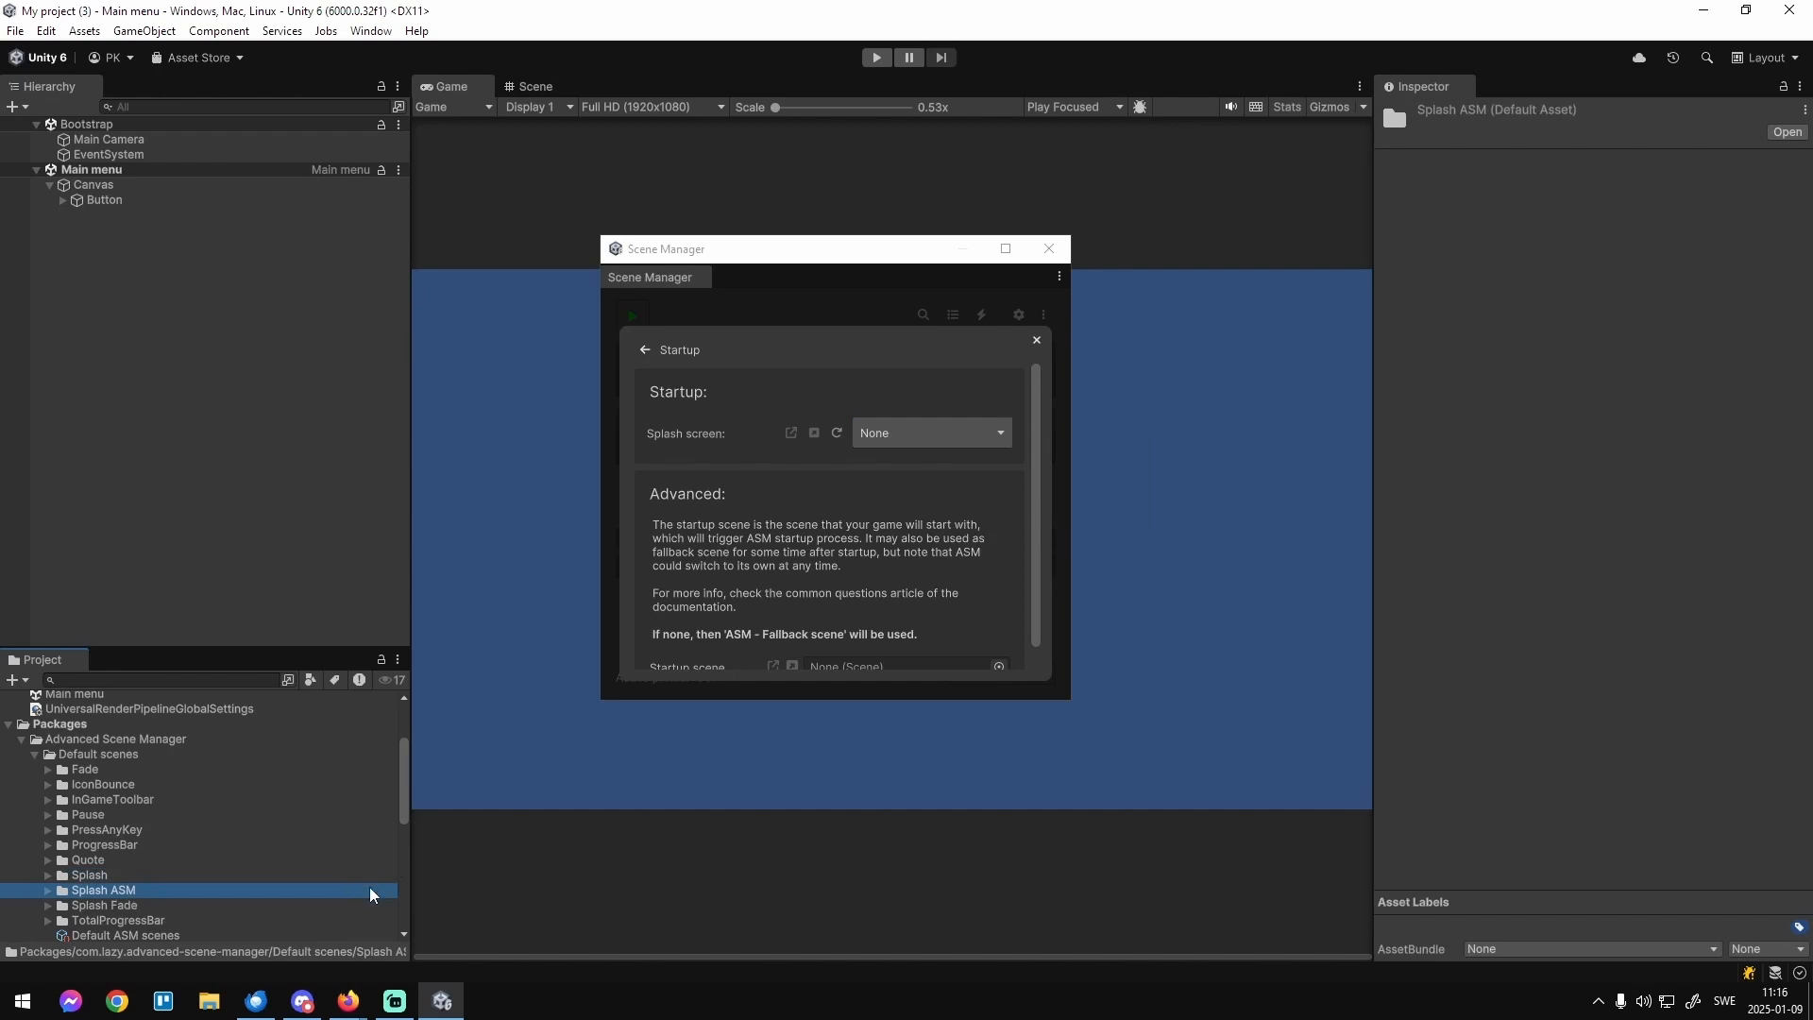
click(48, 891)
scroll(156, 878, down, 3)
click(94, 808)
click(106, 821)
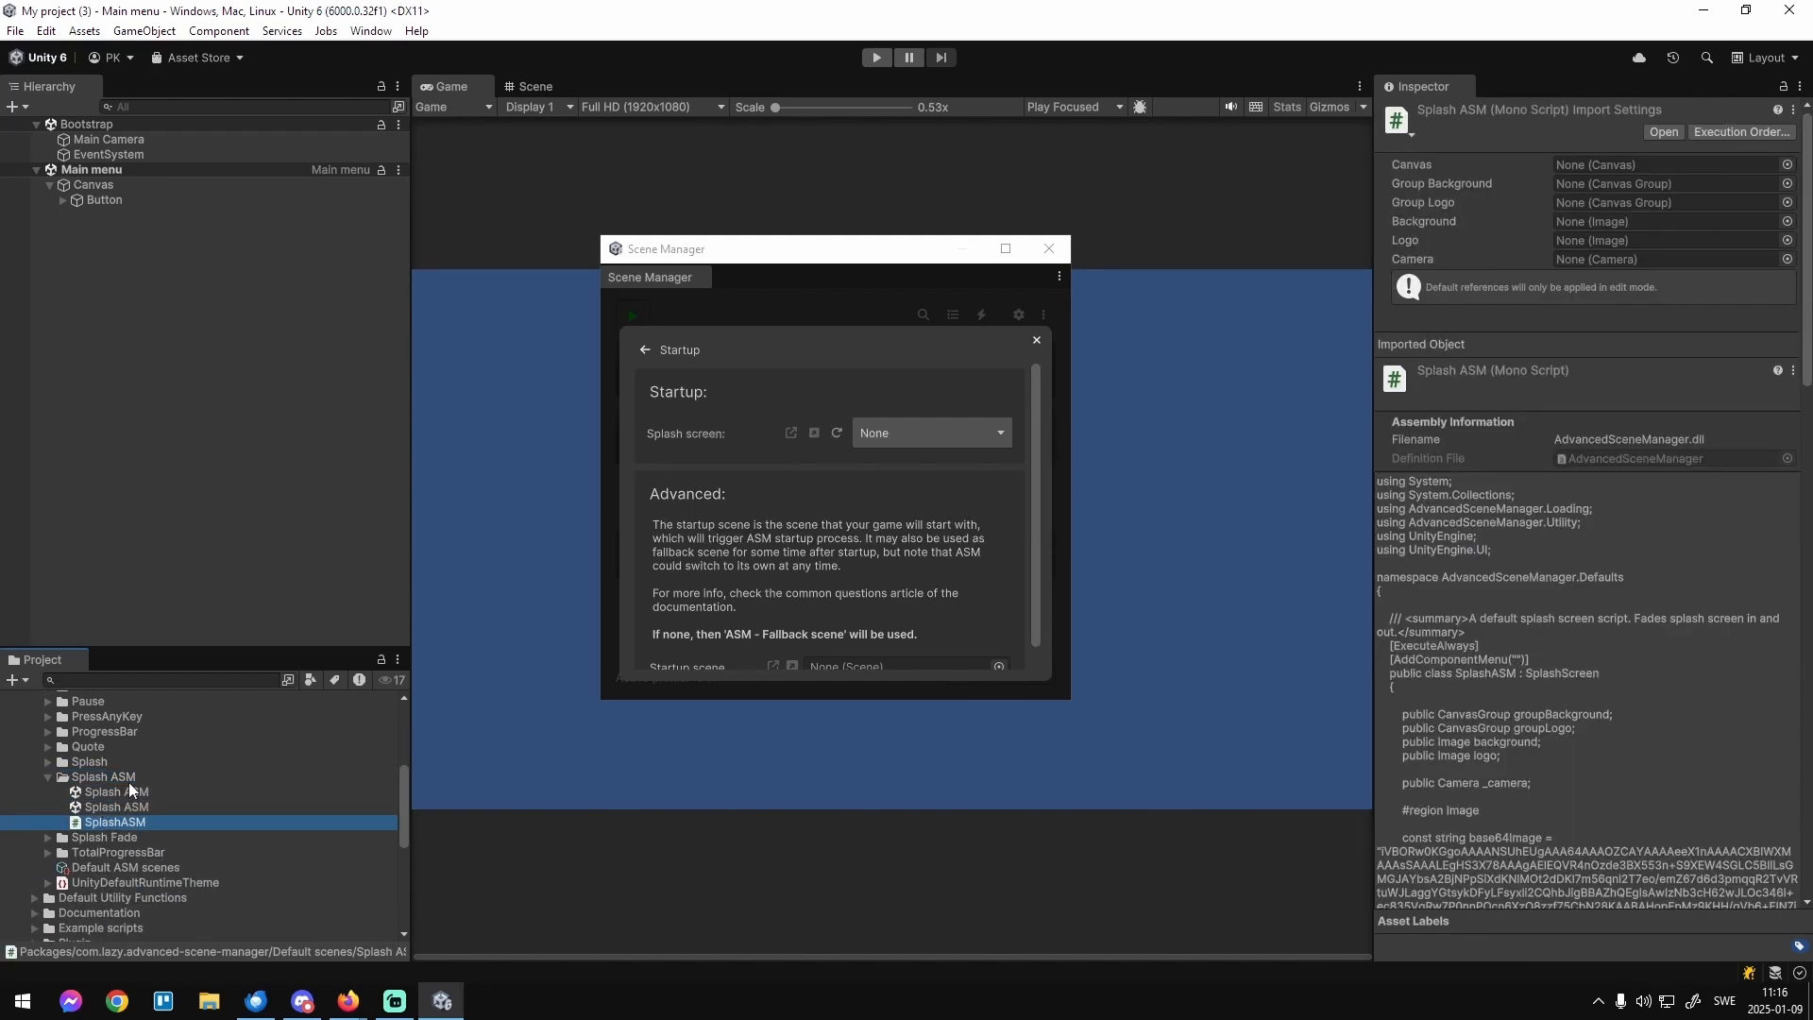
click(47, 776)
scroll(161, 781, up, 10)
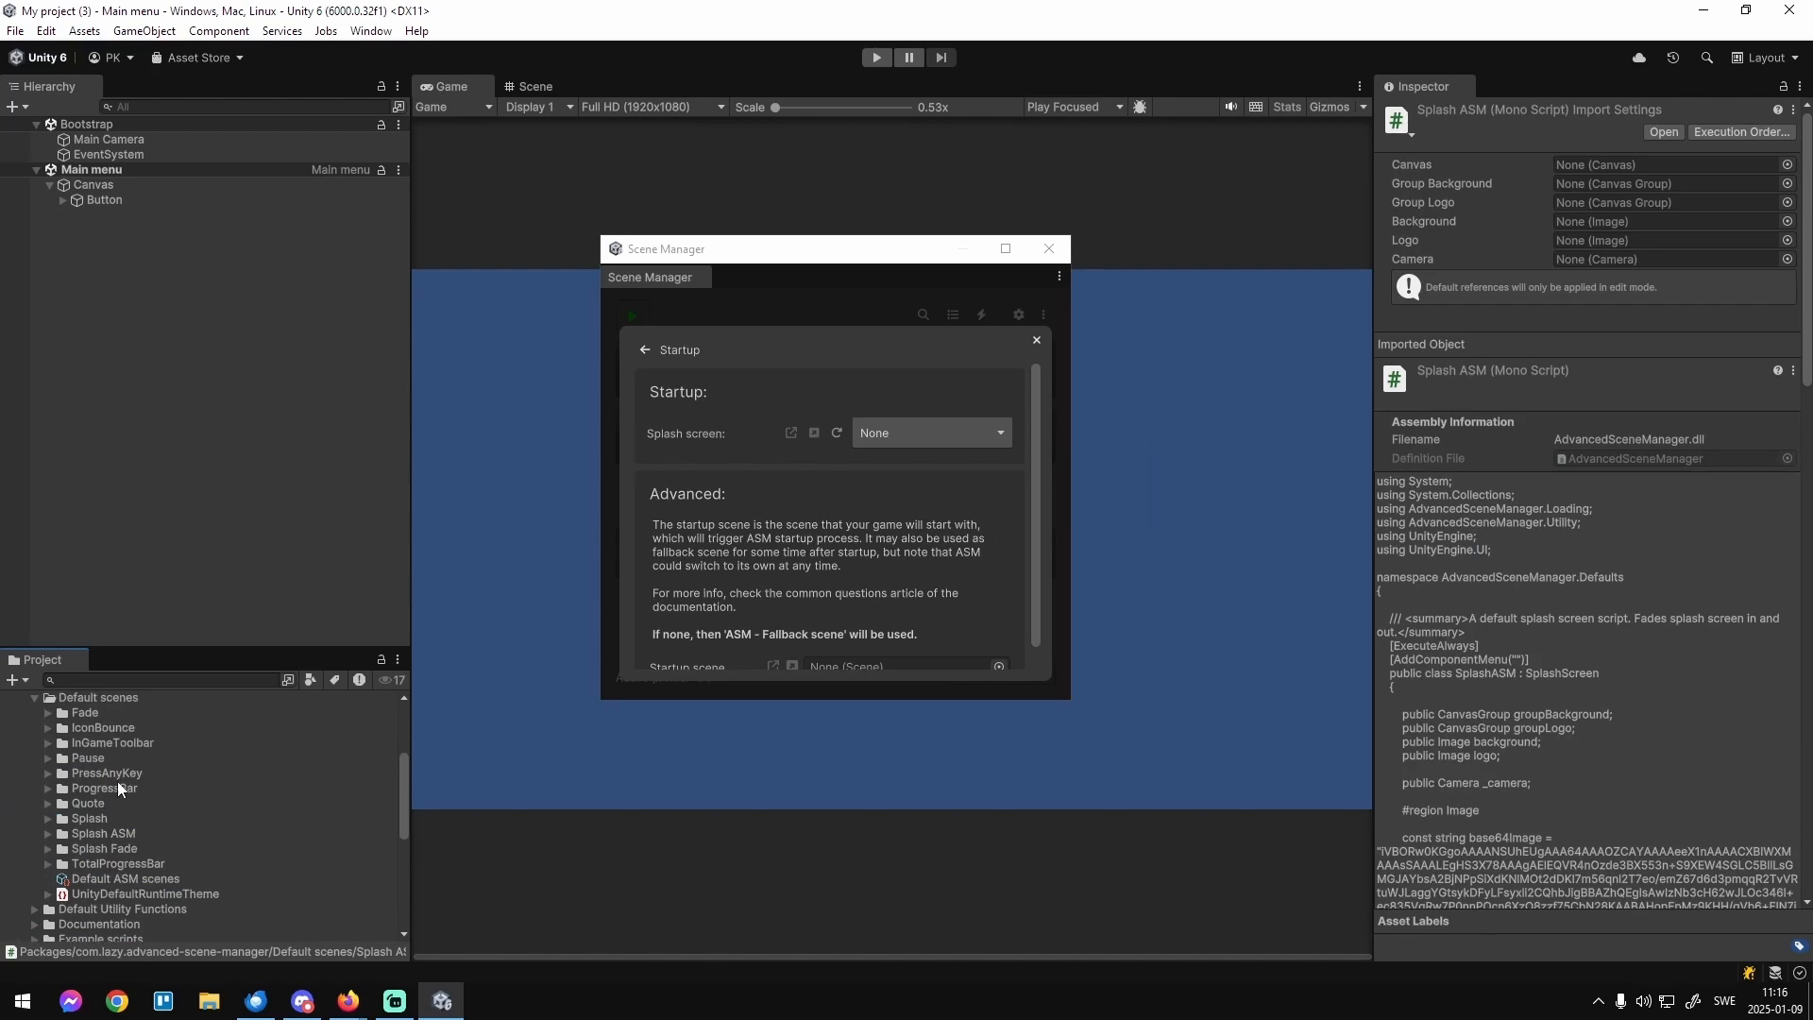
click(35, 754)
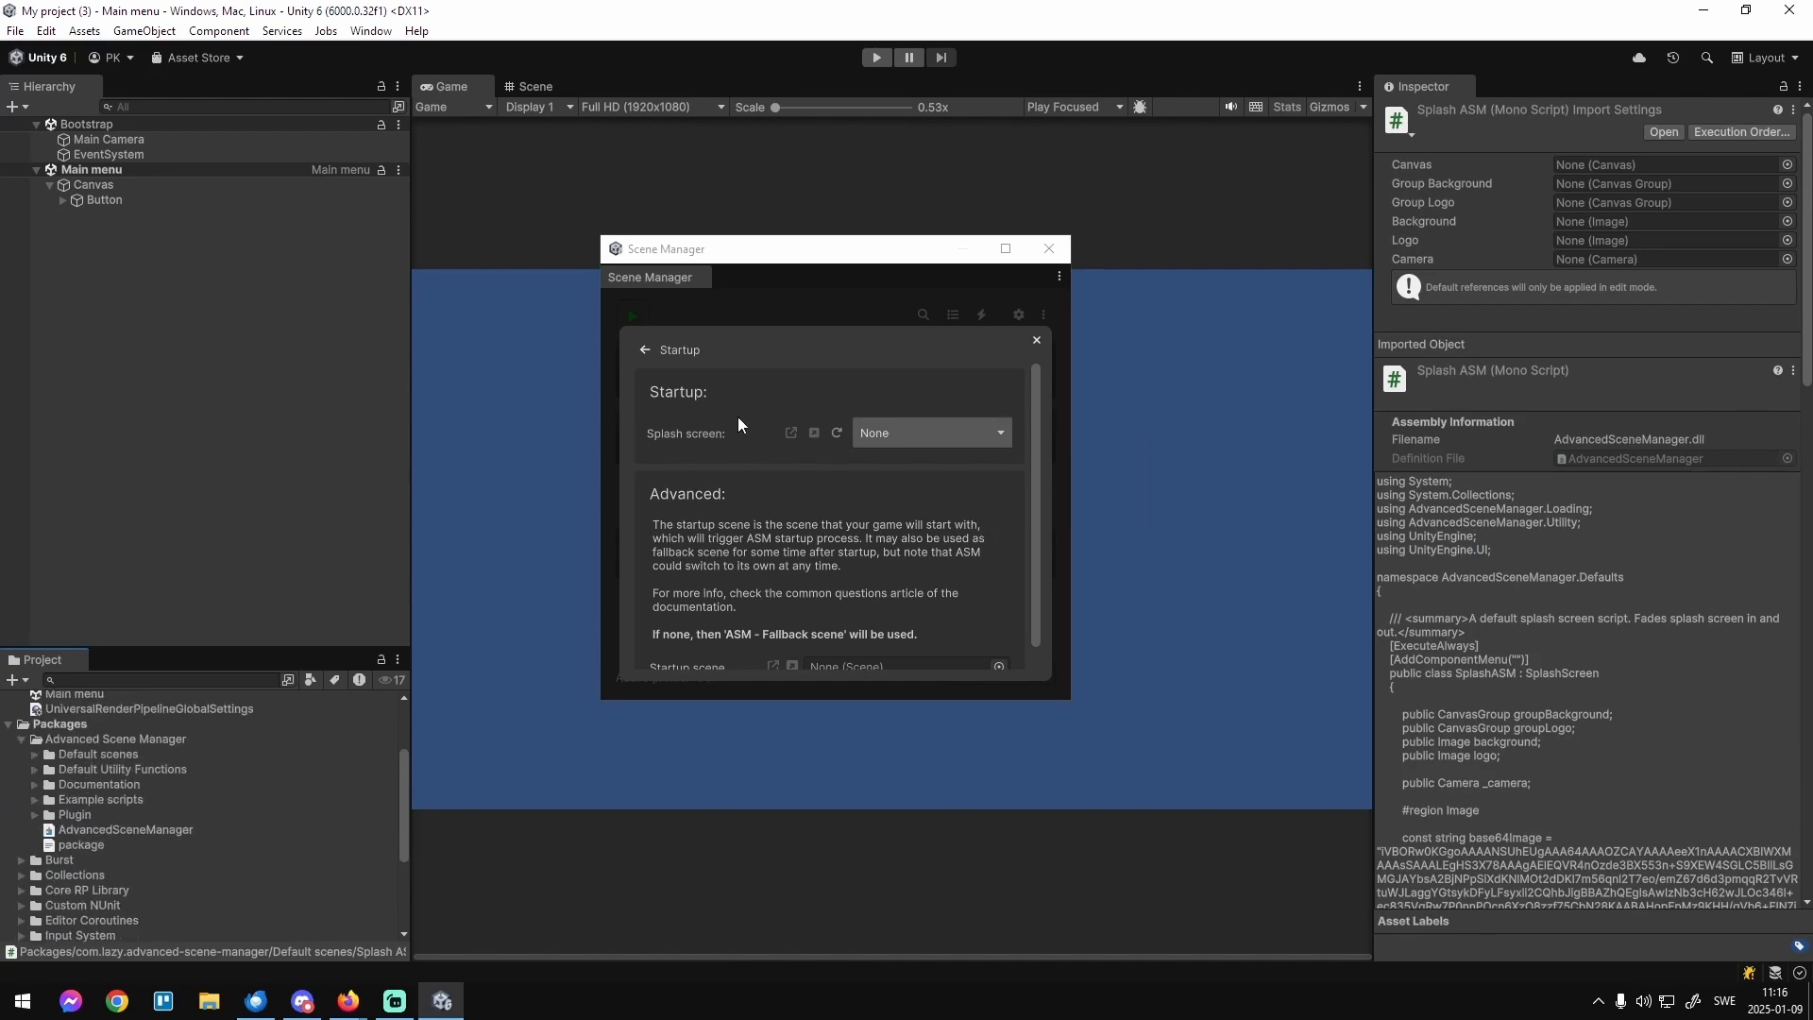
click(1036, 340)
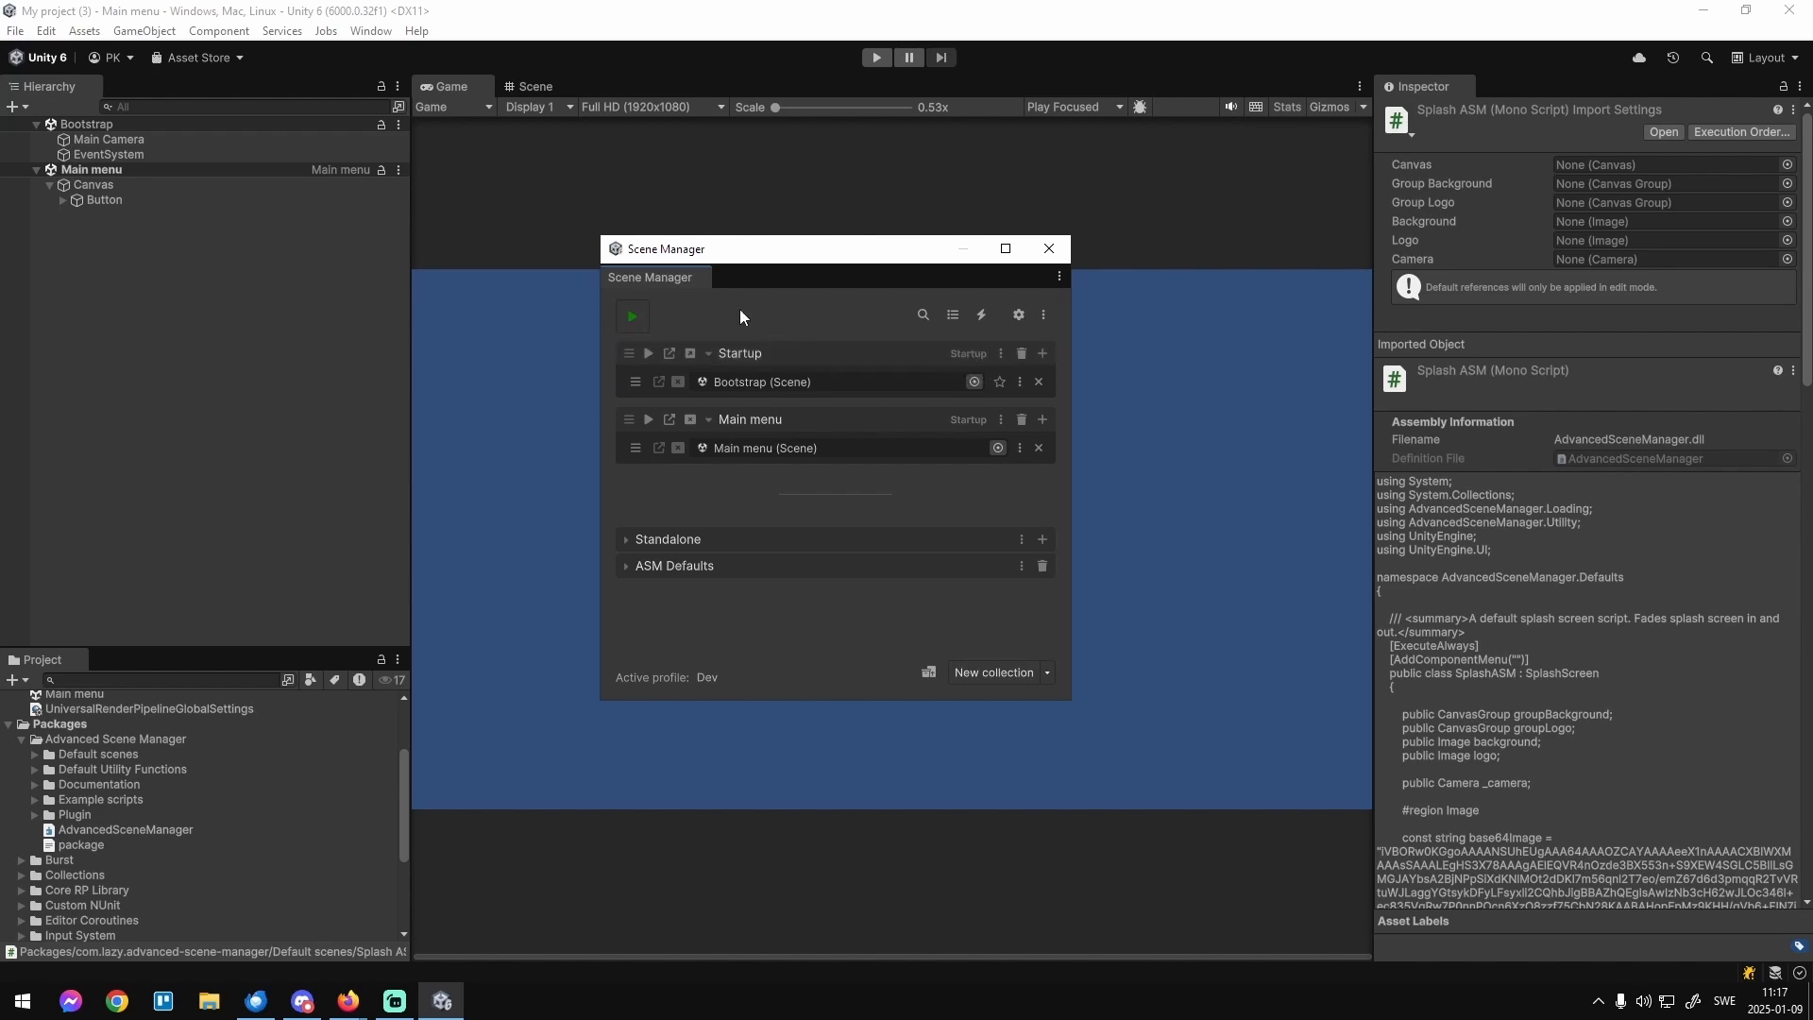
Set the Startup collection's startup option to Do Not Open.
click(1002, 355)
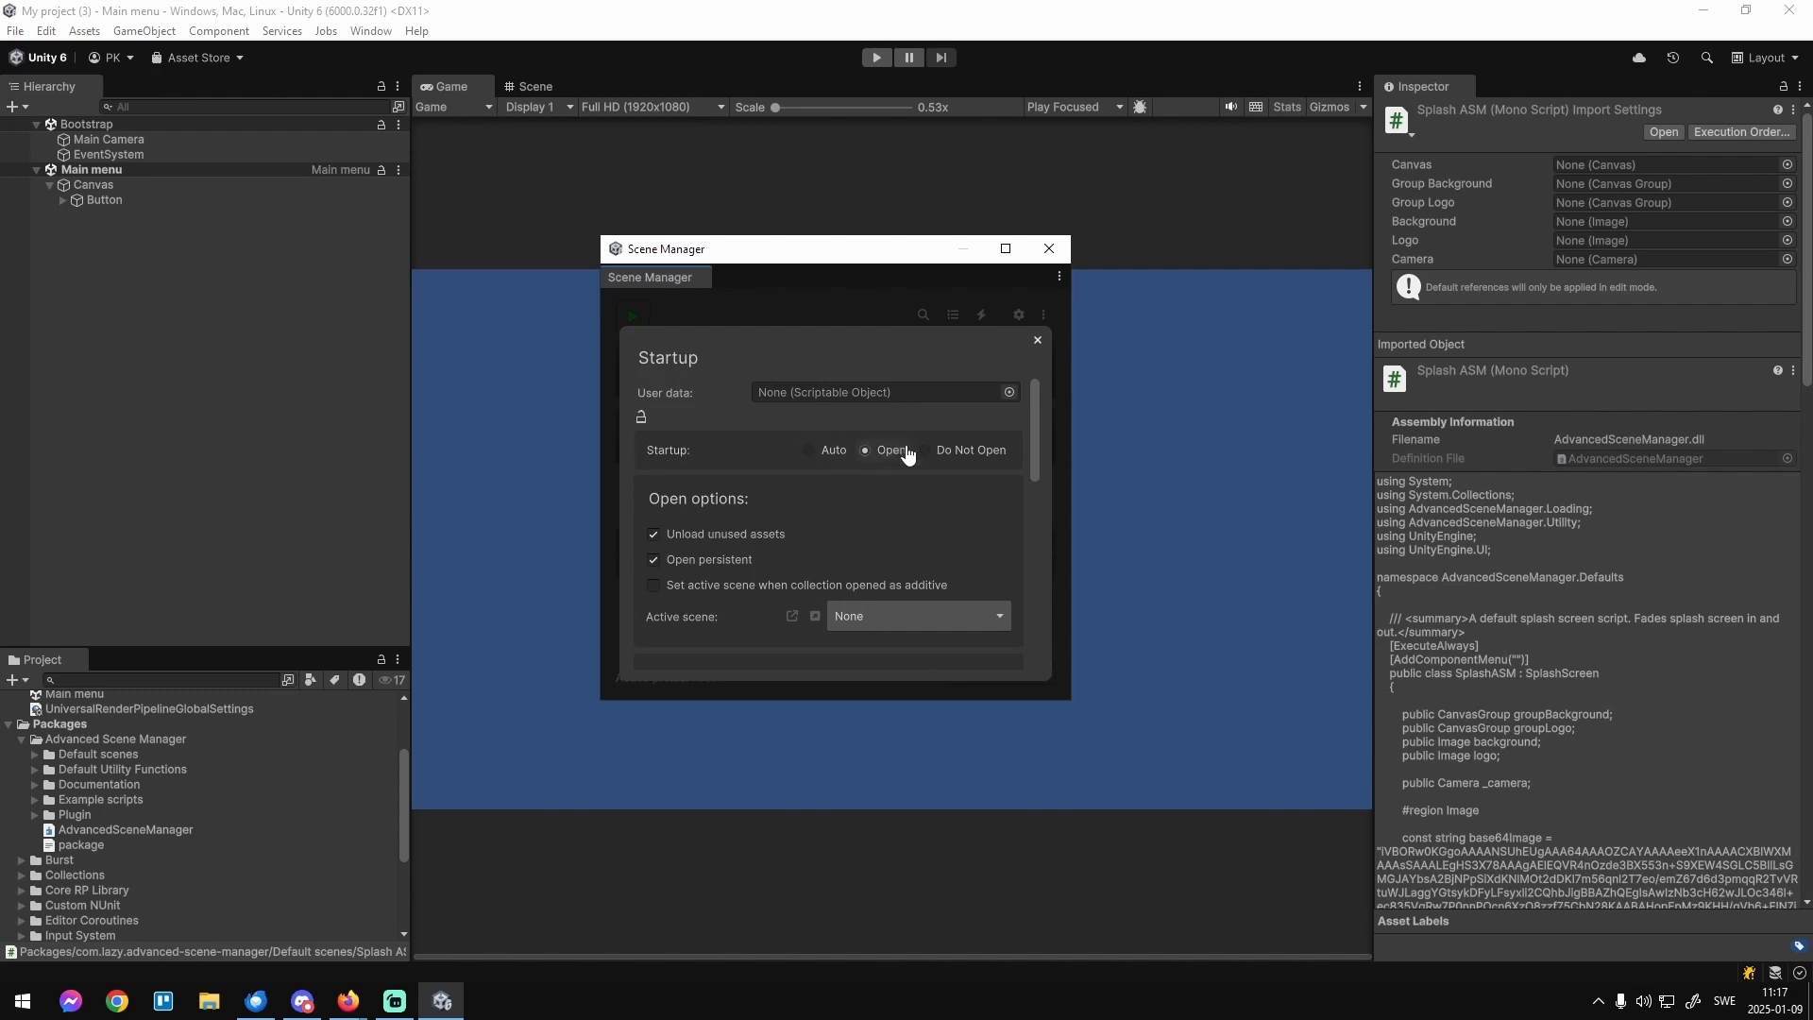
click(971, 453)
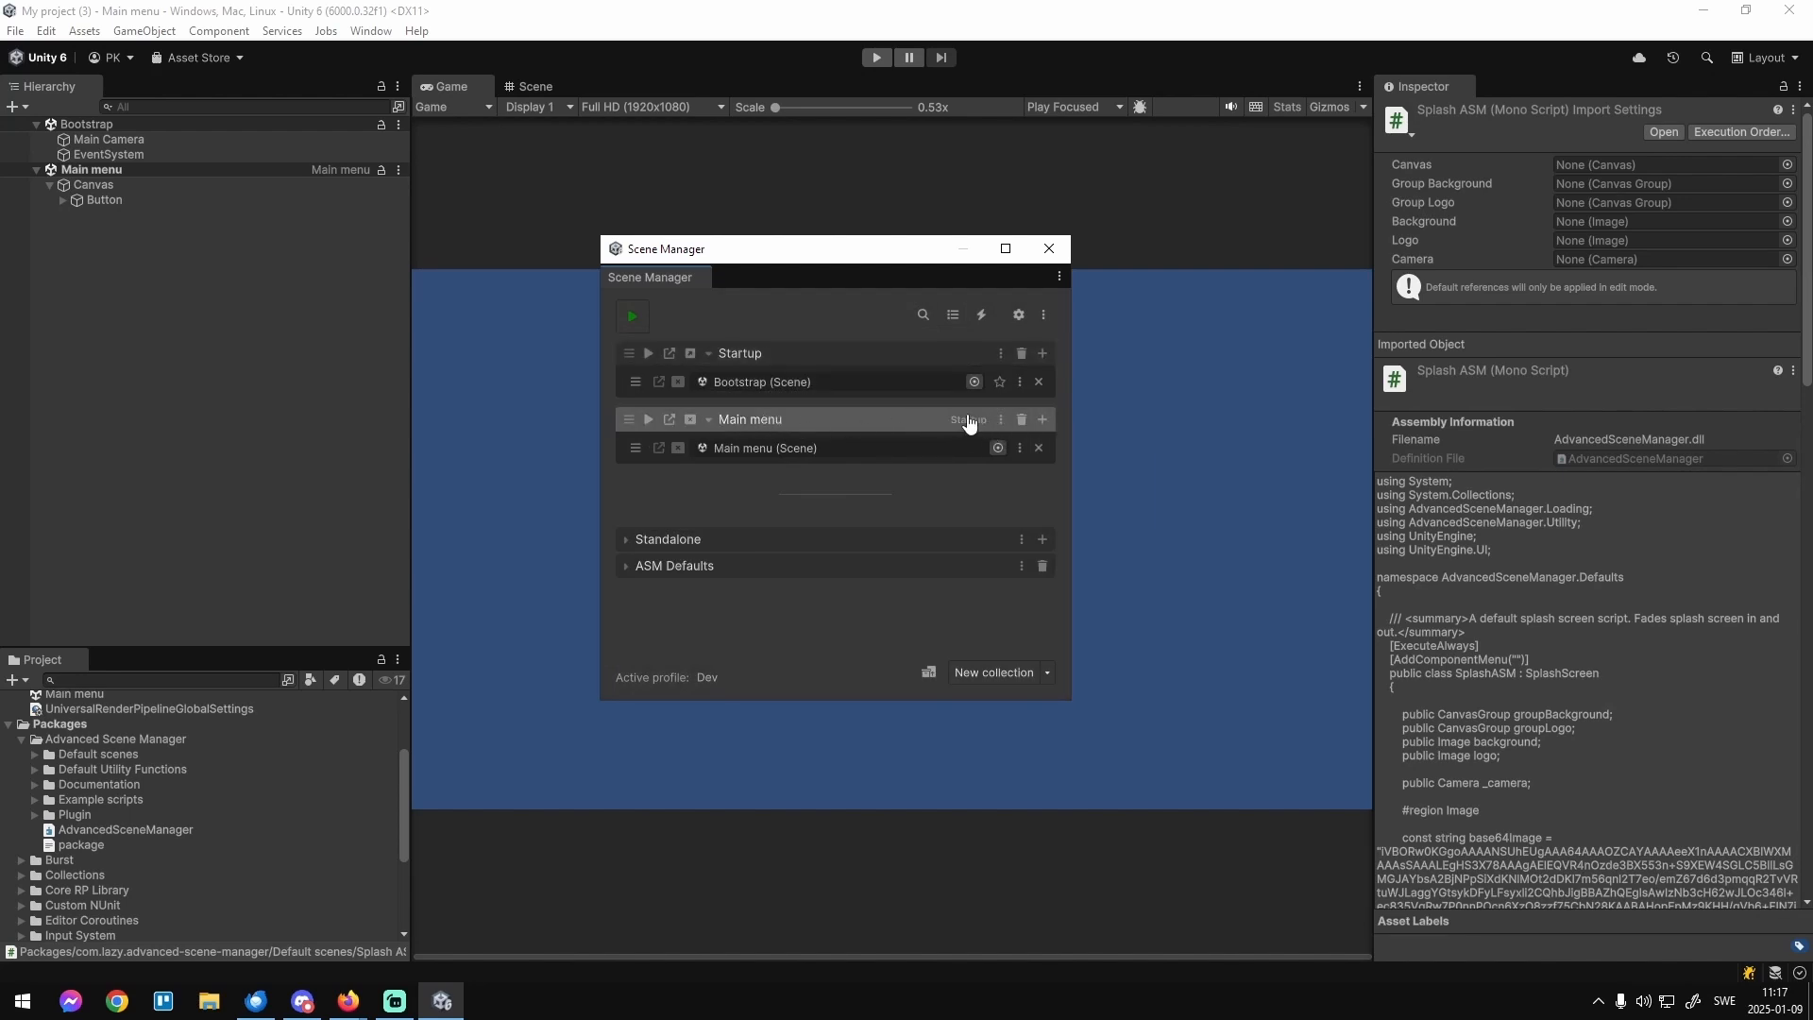
Set the startup option to Auto for both the Startup collection and the Main menu collection.
click(1001, 353)
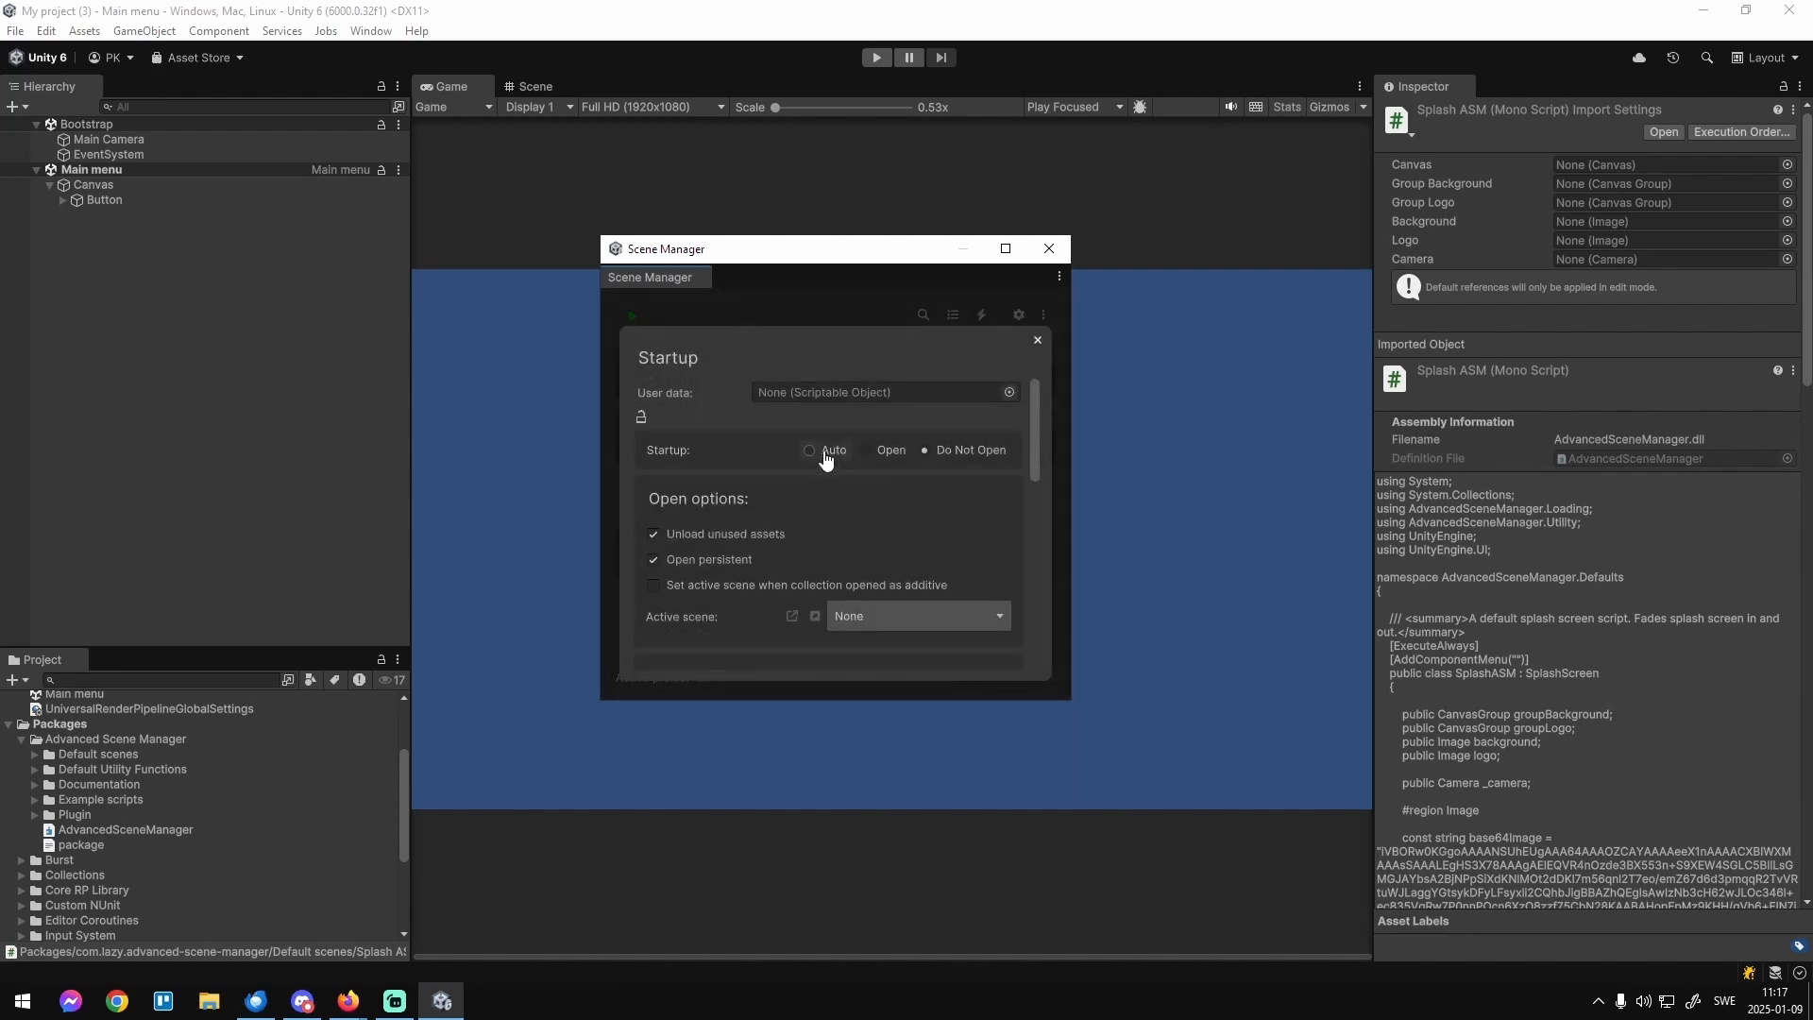
click(829, 456)
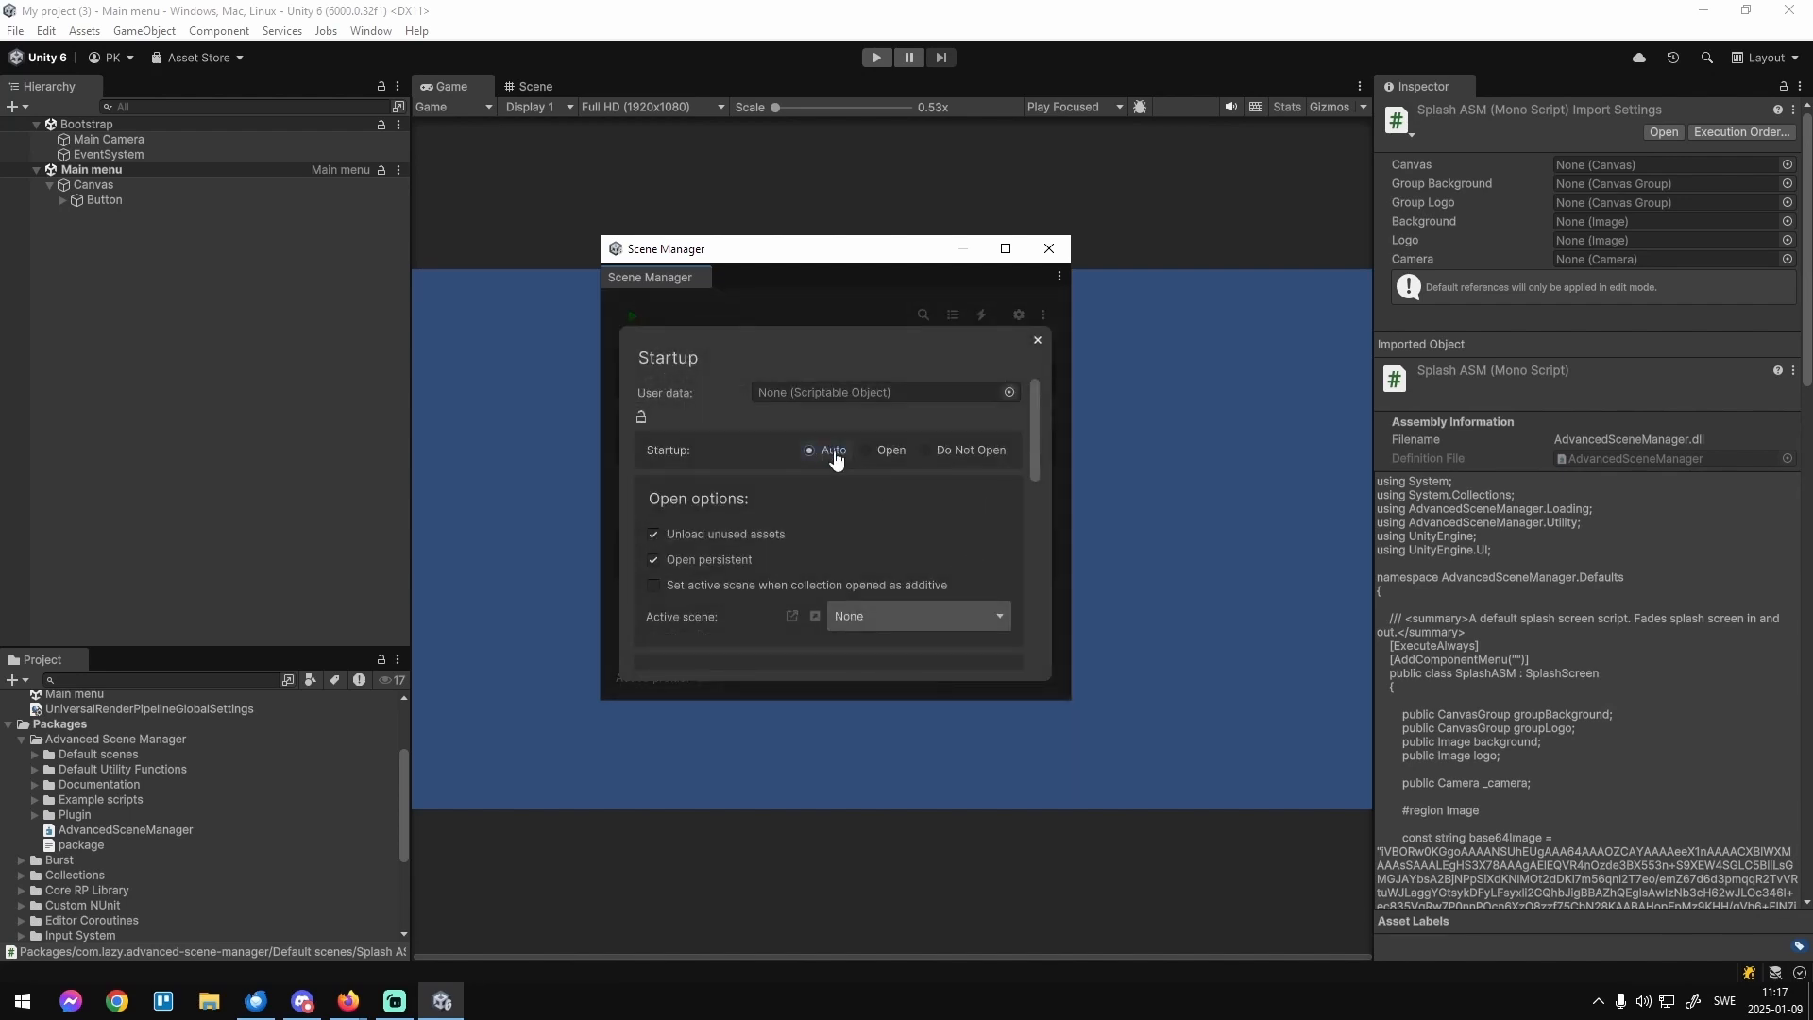
click(829, 303)
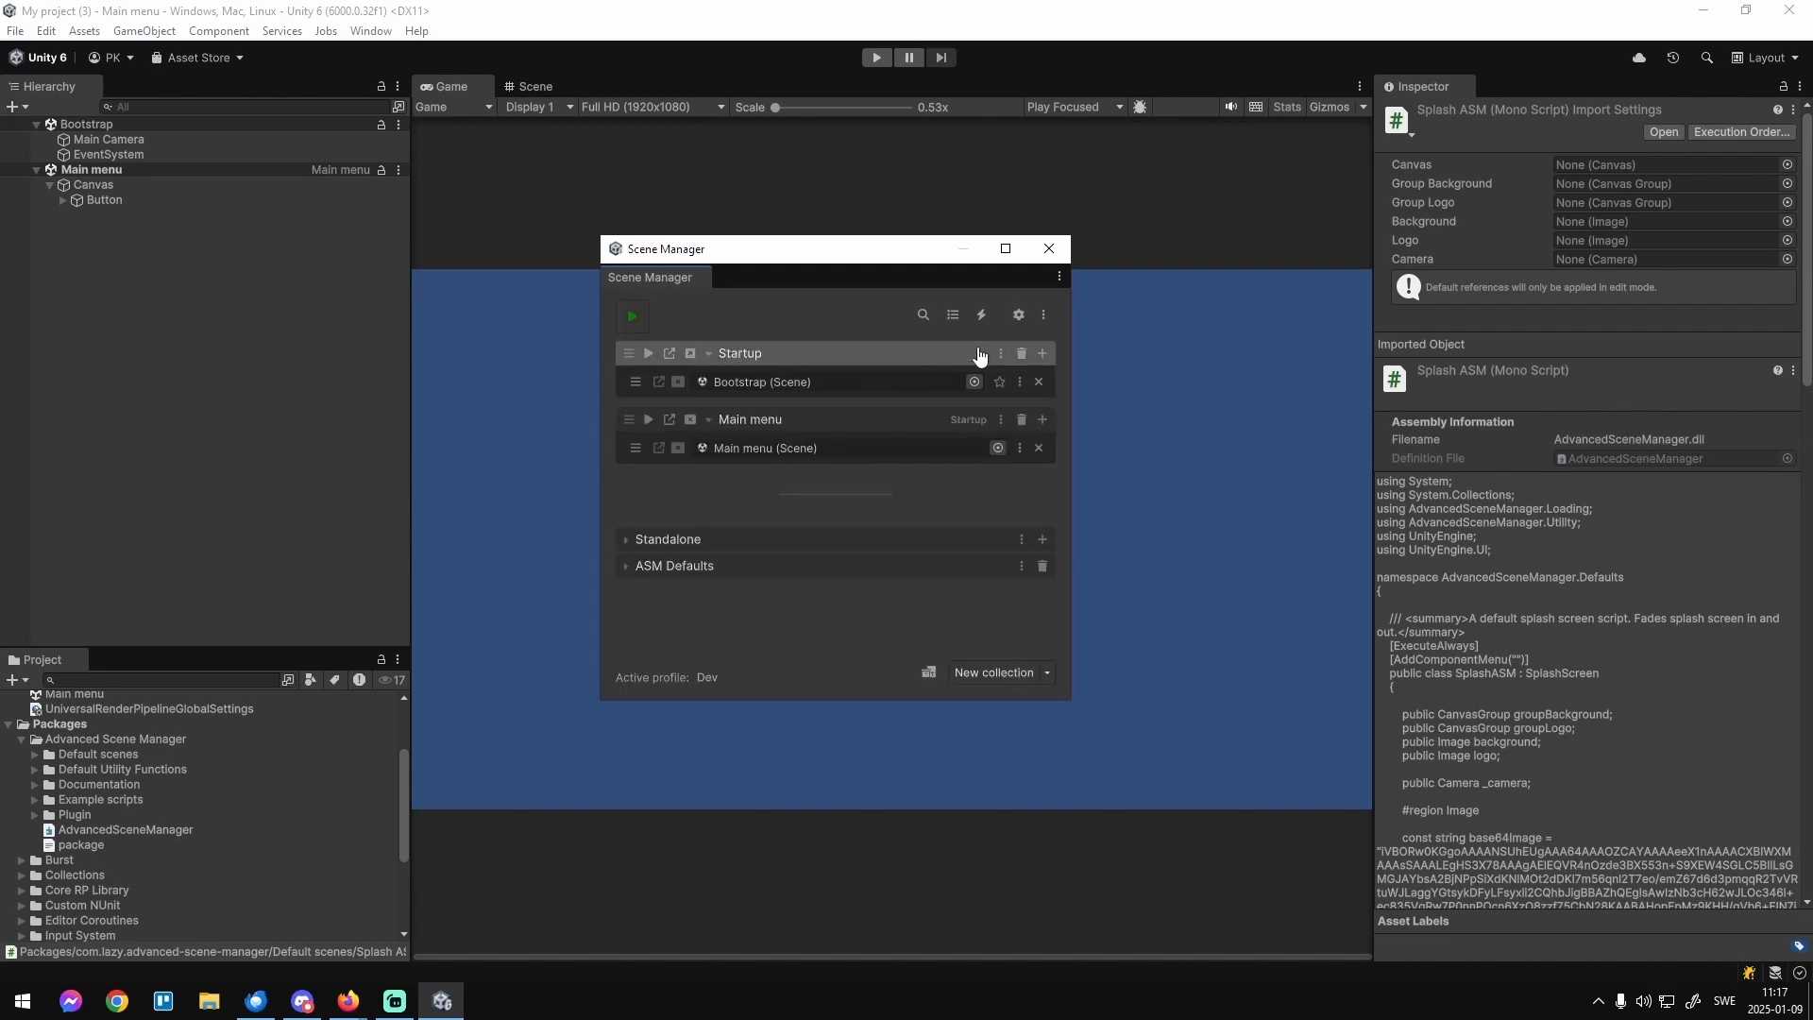
click(1000, 420)
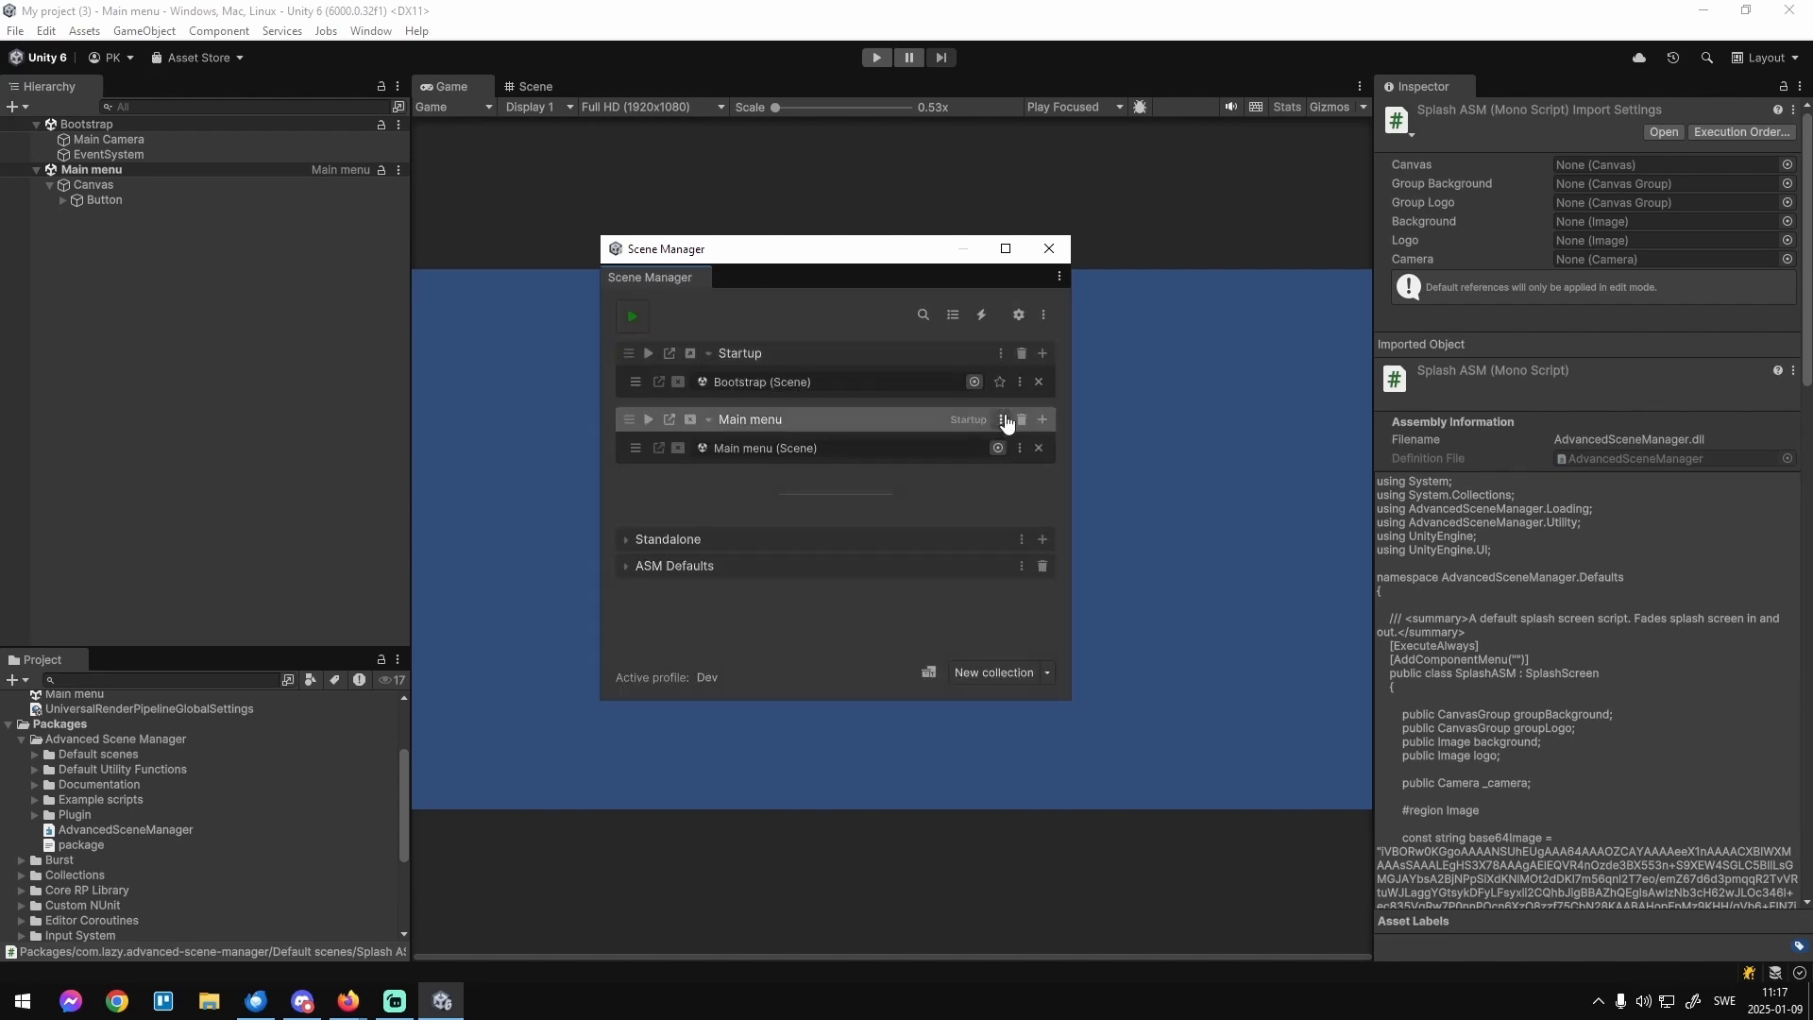
click(818, 450)
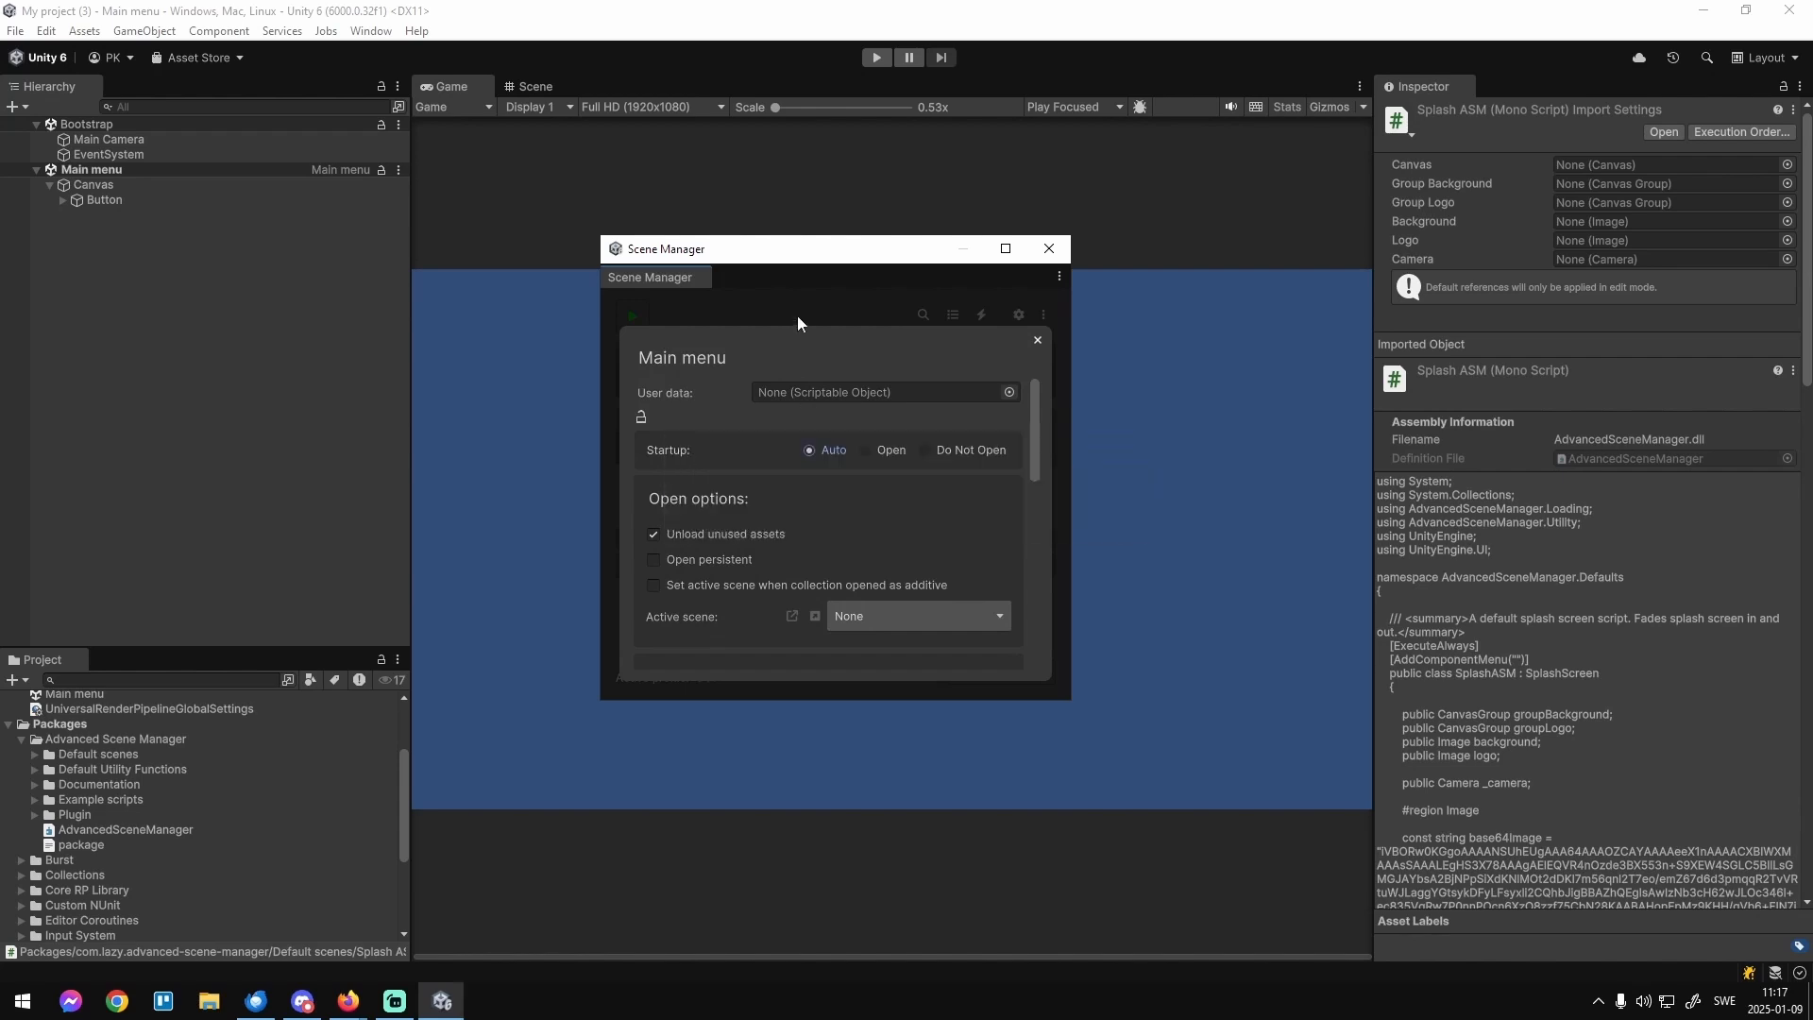
Try placing the Startup collection below the Main menu collection, and return it to first place.
click(797, 316)
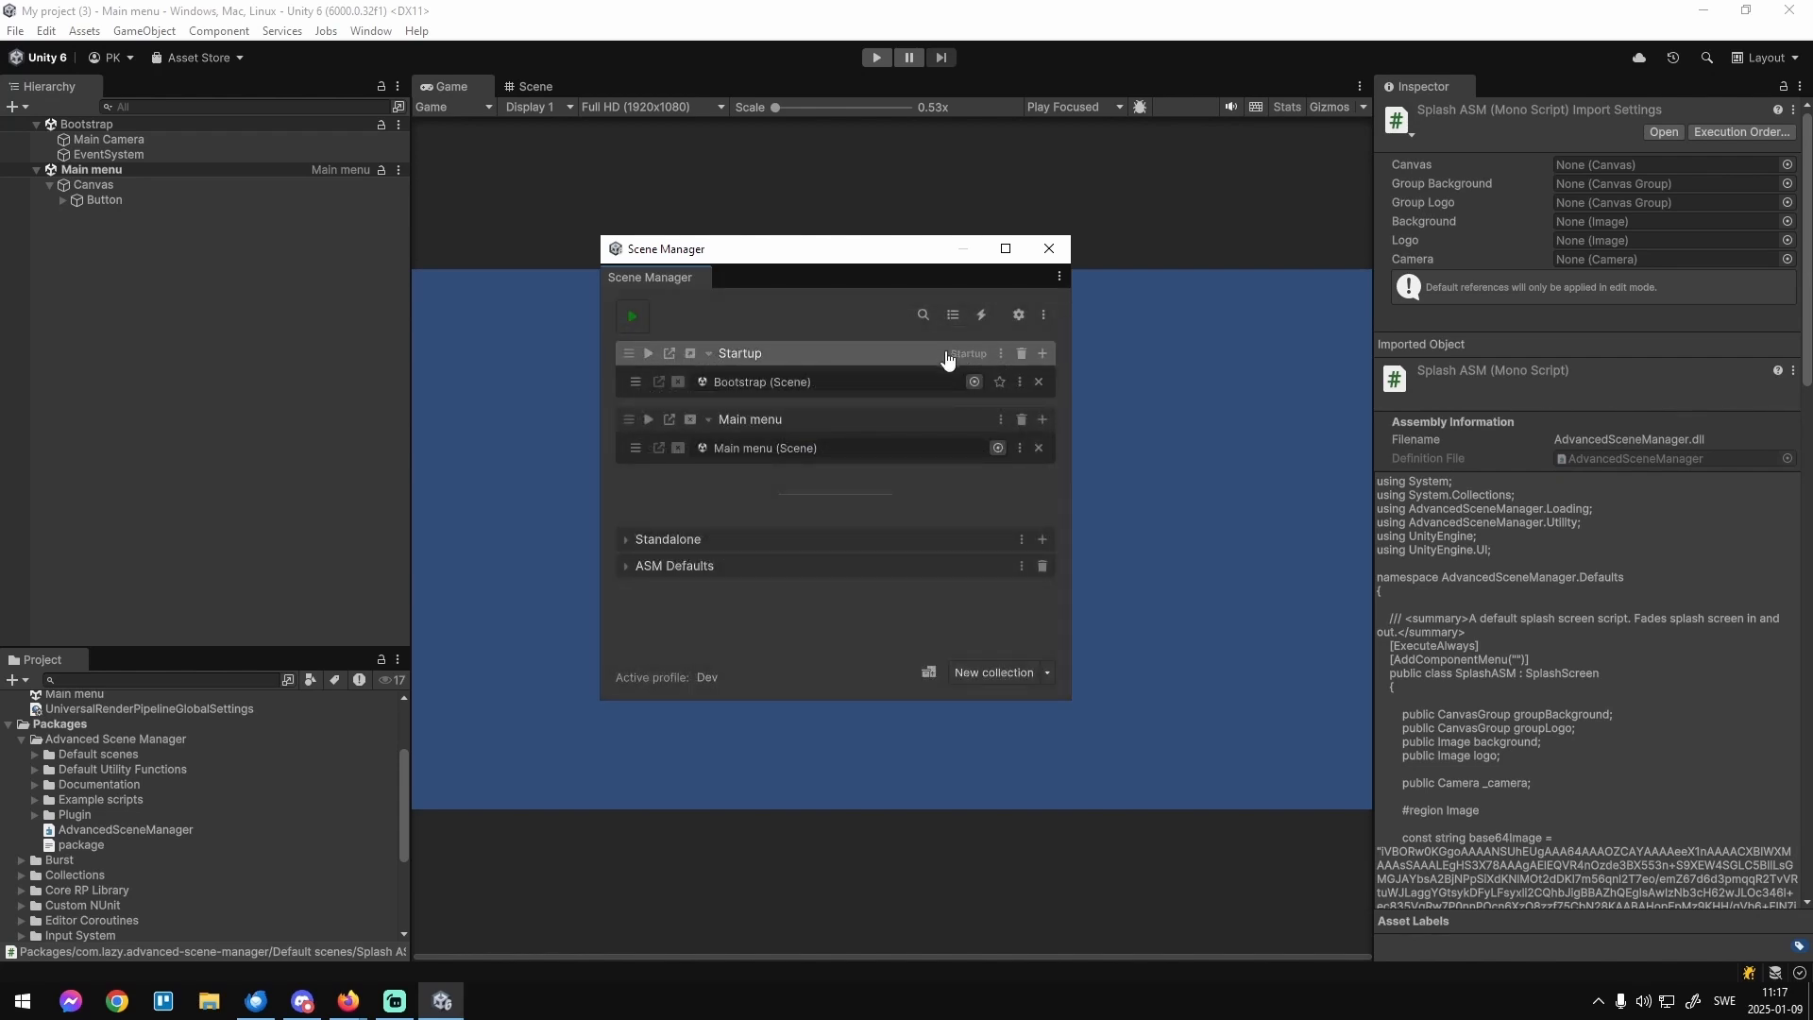
drag(628, 353, 635, 458)
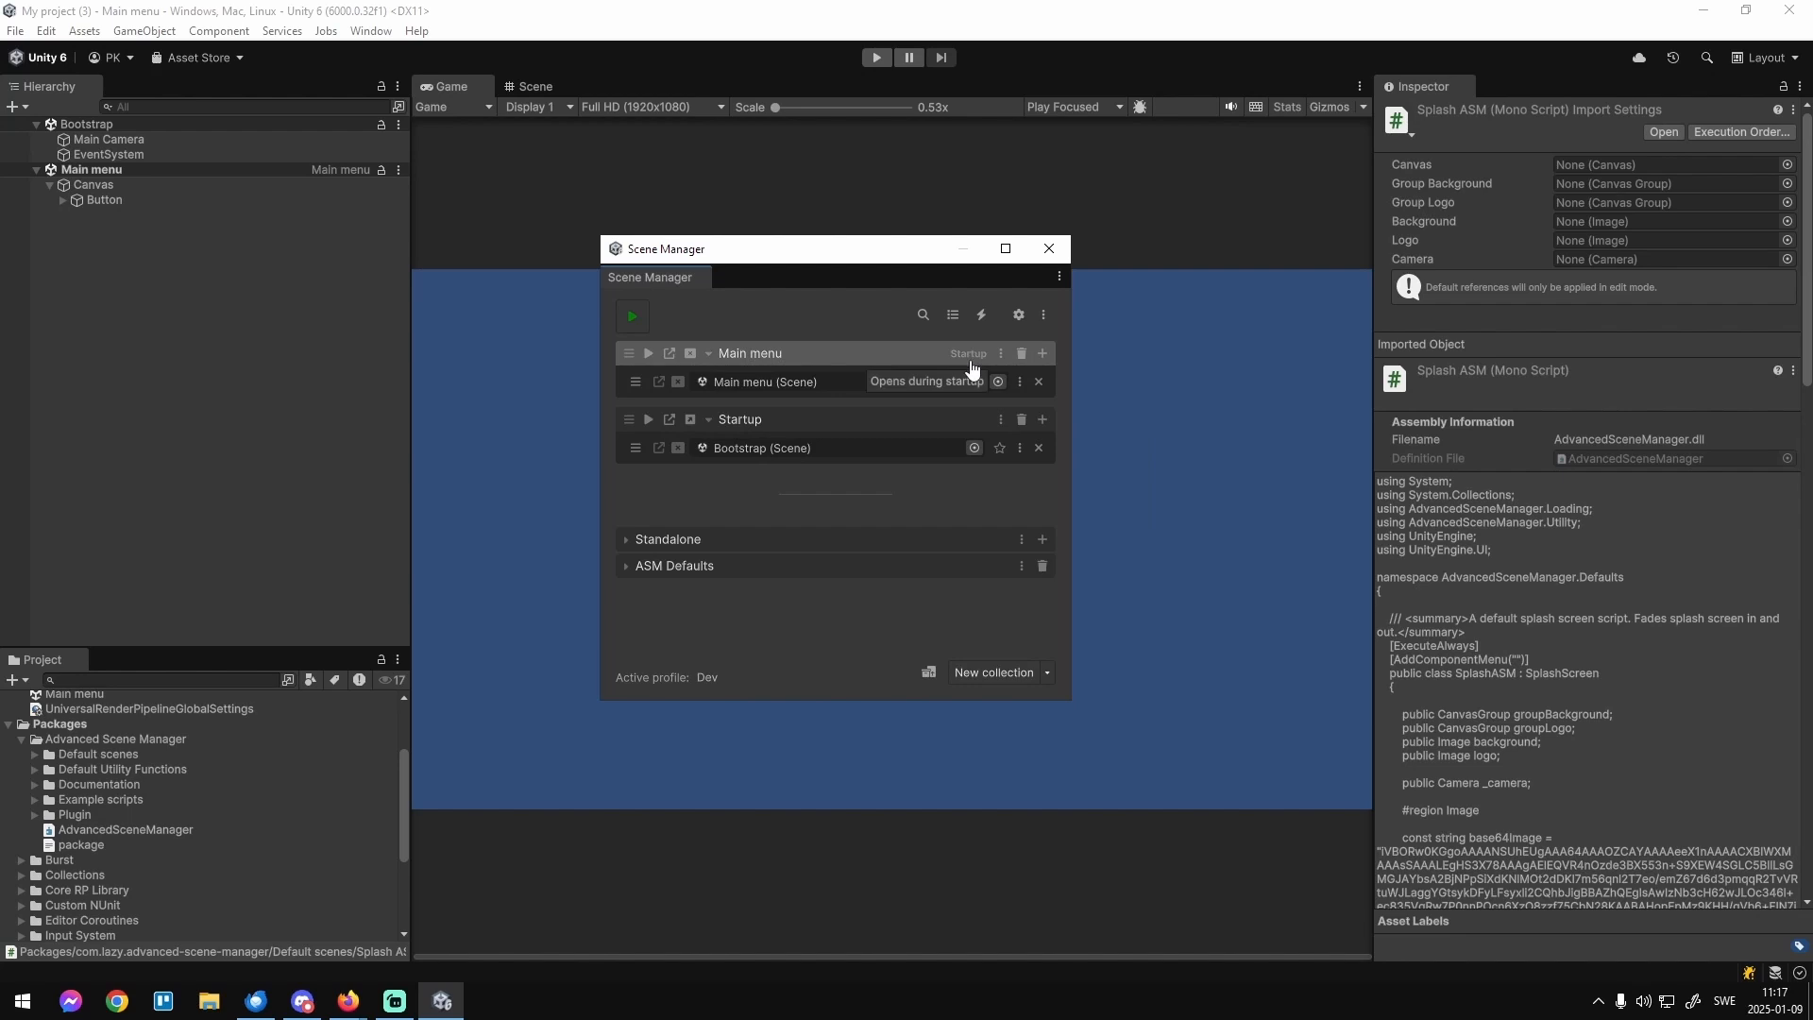
drag(628, 360, 632, 432)
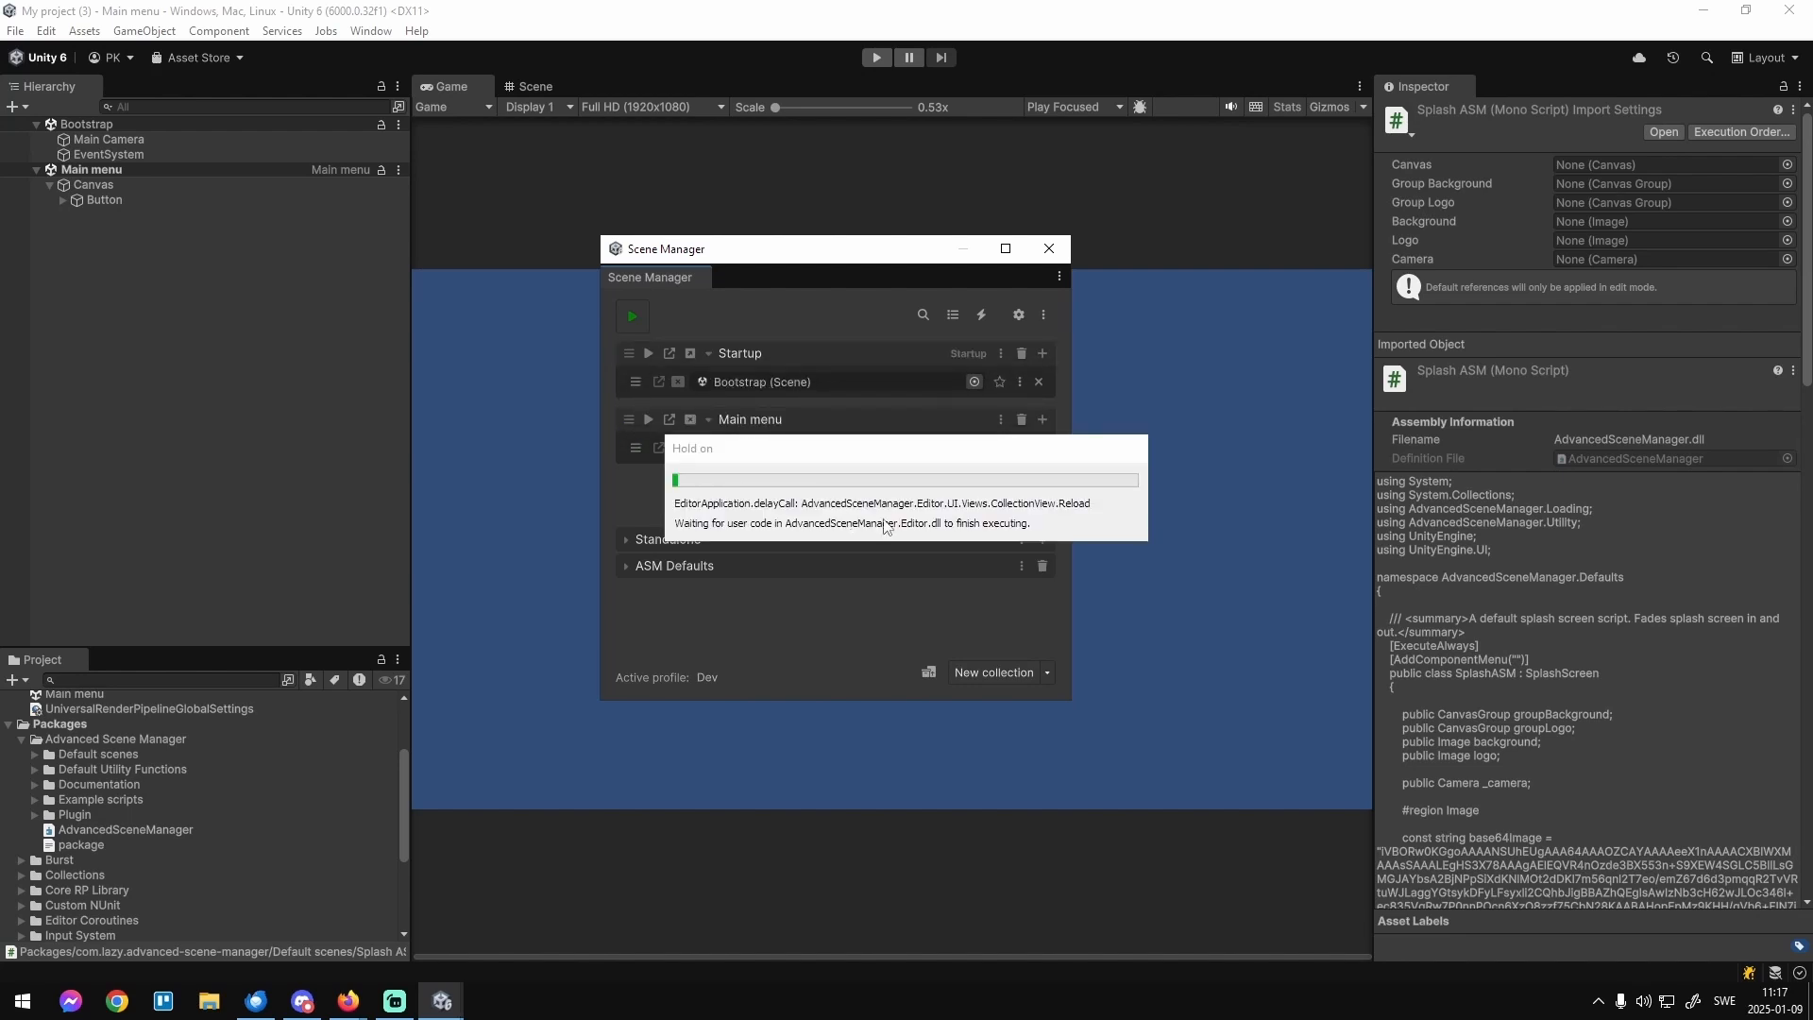
Set the Main menu collection's startup option to Open, and go through the Startup collection's options as well.
click(1000, 419)
click(865, 451)
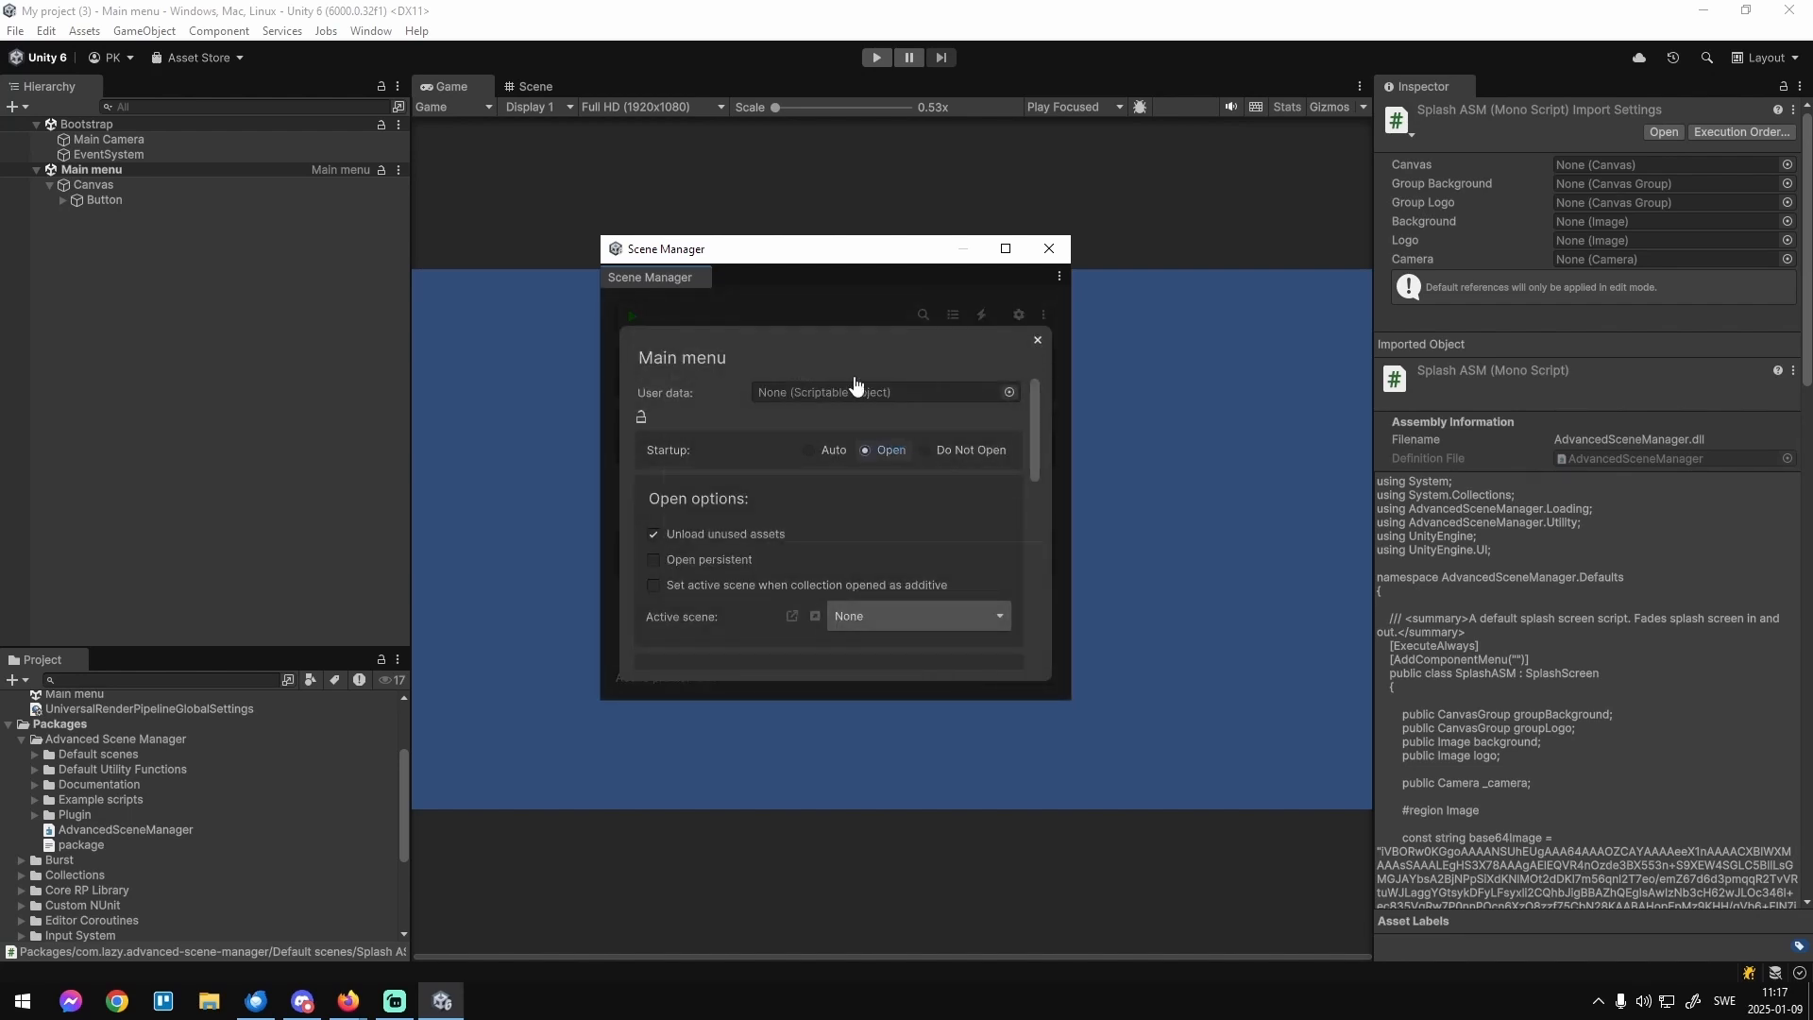
click(813, 293)
click(1000, 353)
click(836, 309)
click(805, 314)
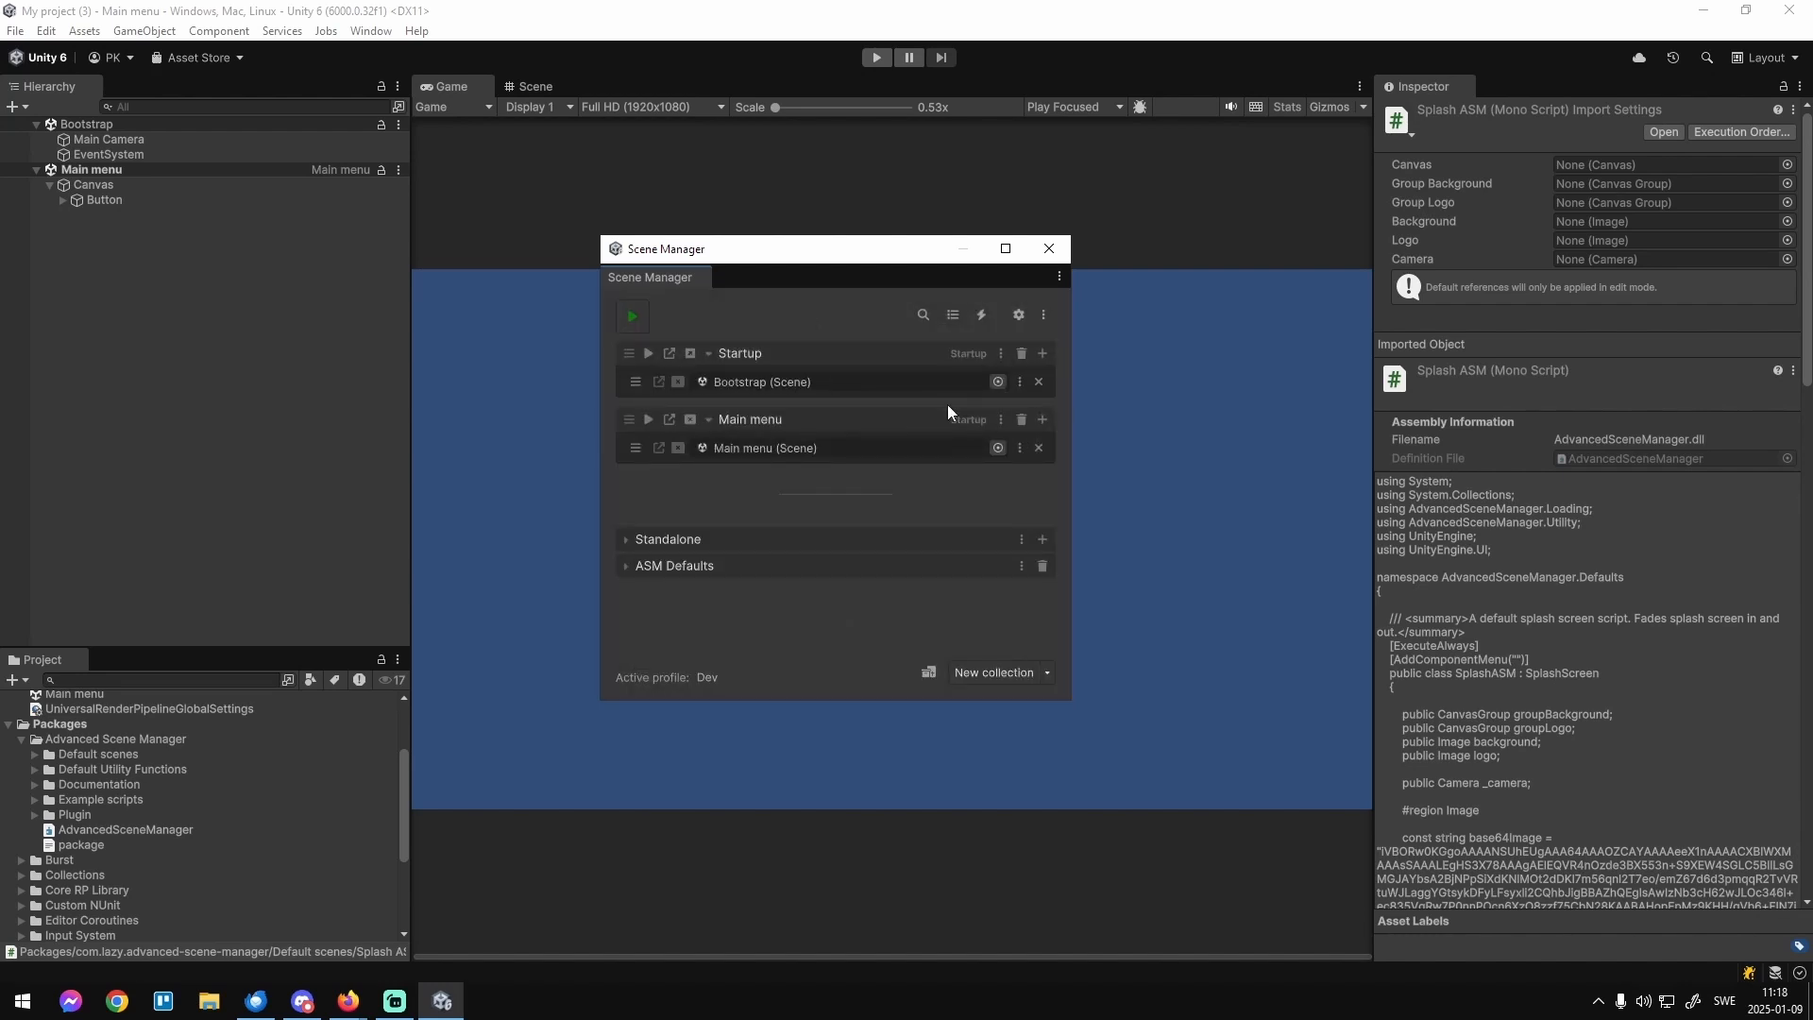
Make the Bootstrap scene persistent so it stays open on collection close, with Remain open when it is already open.
click(1019, 383)
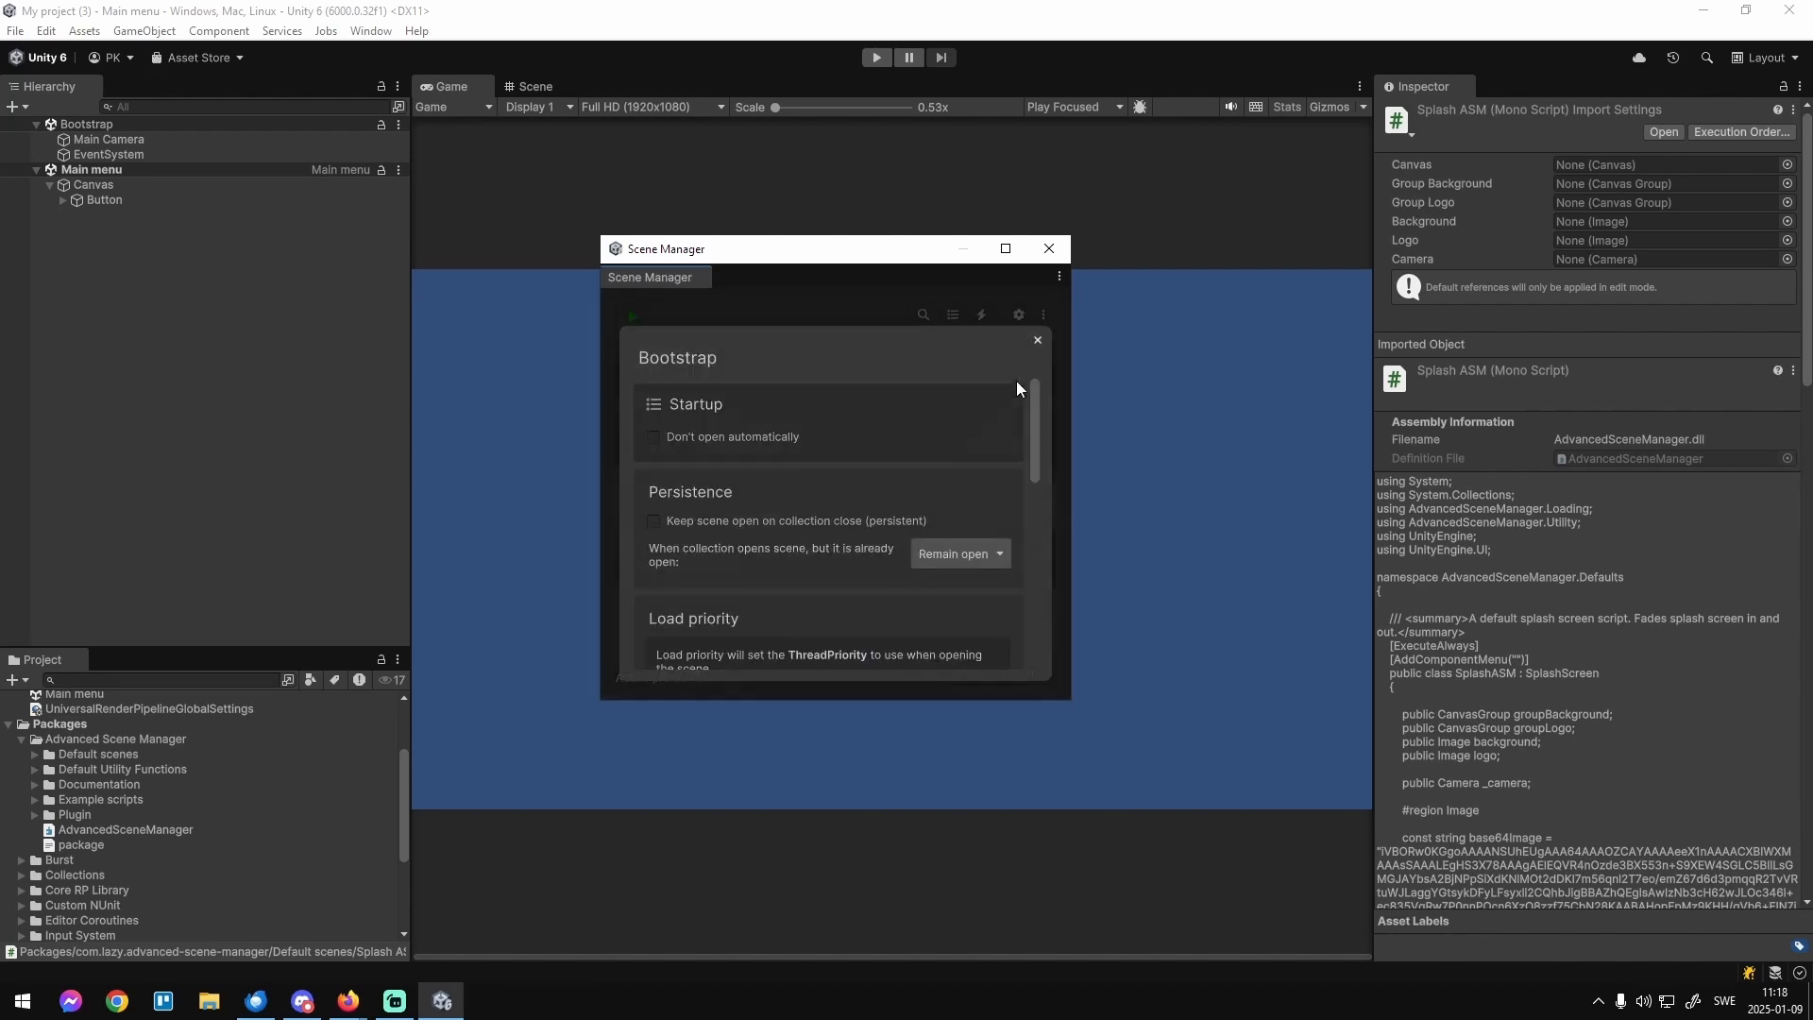
click(665, 525)
click(965, 557)
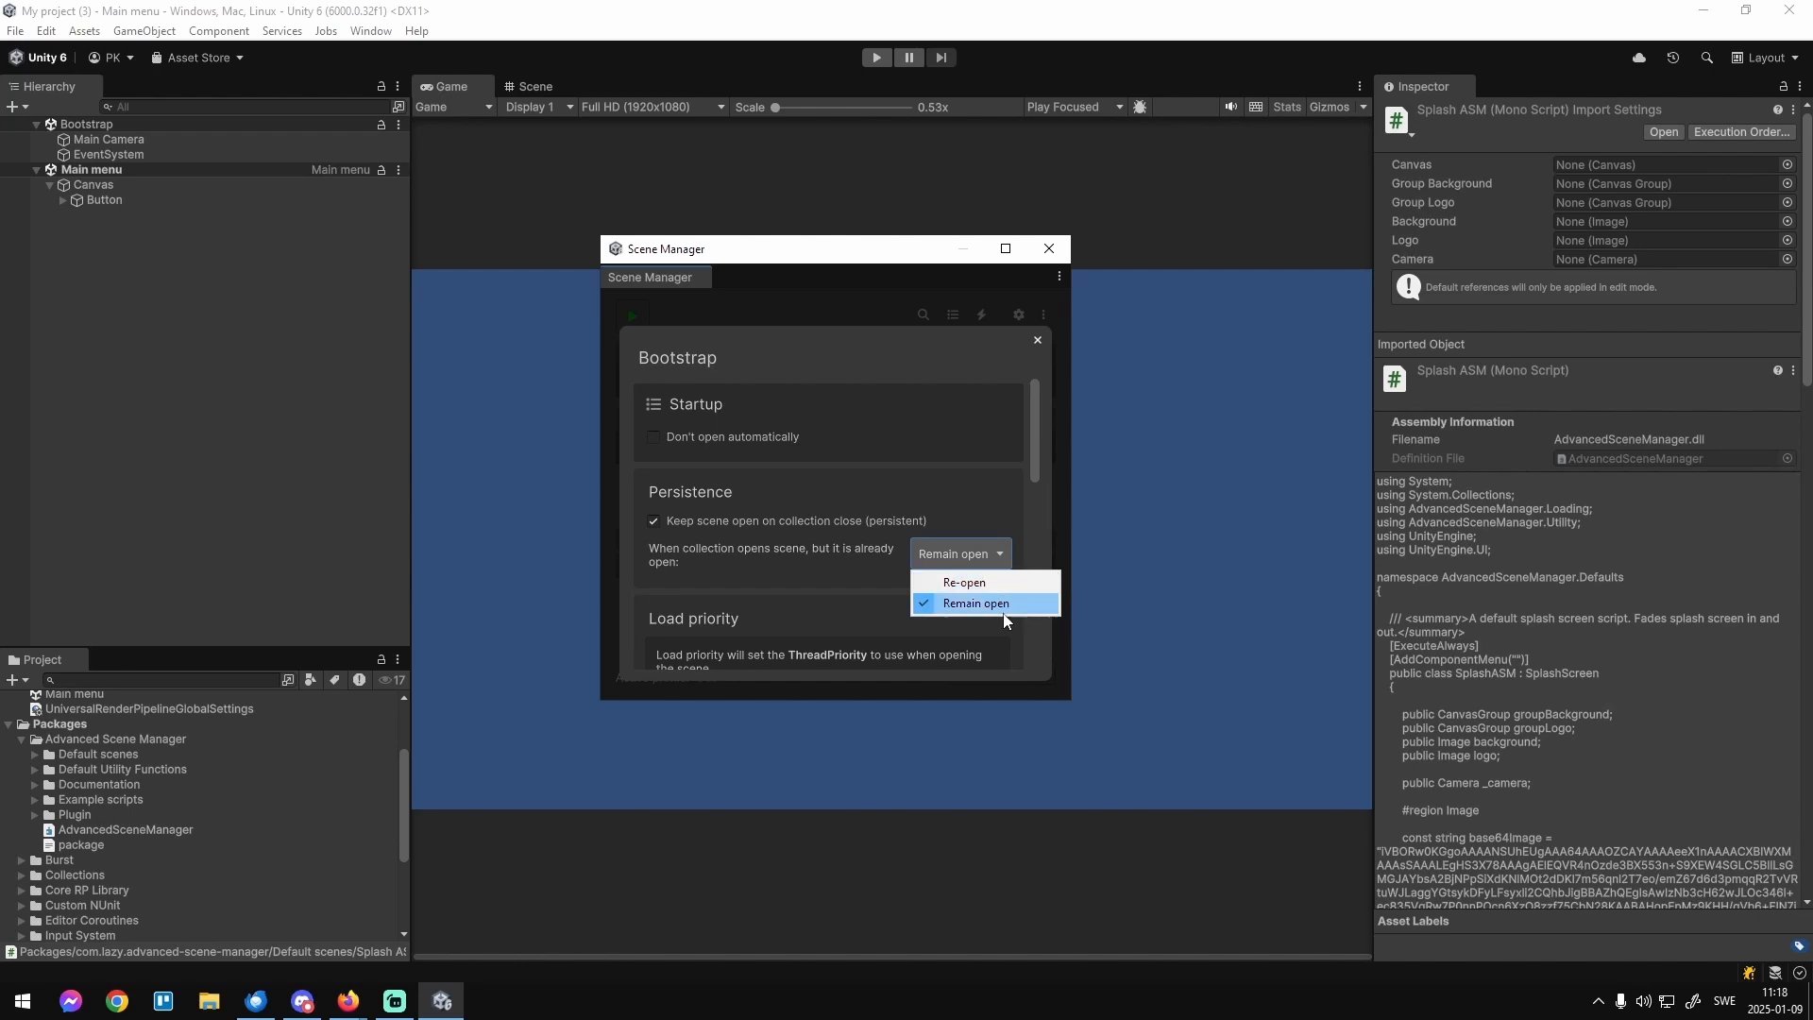
click(991, 605)
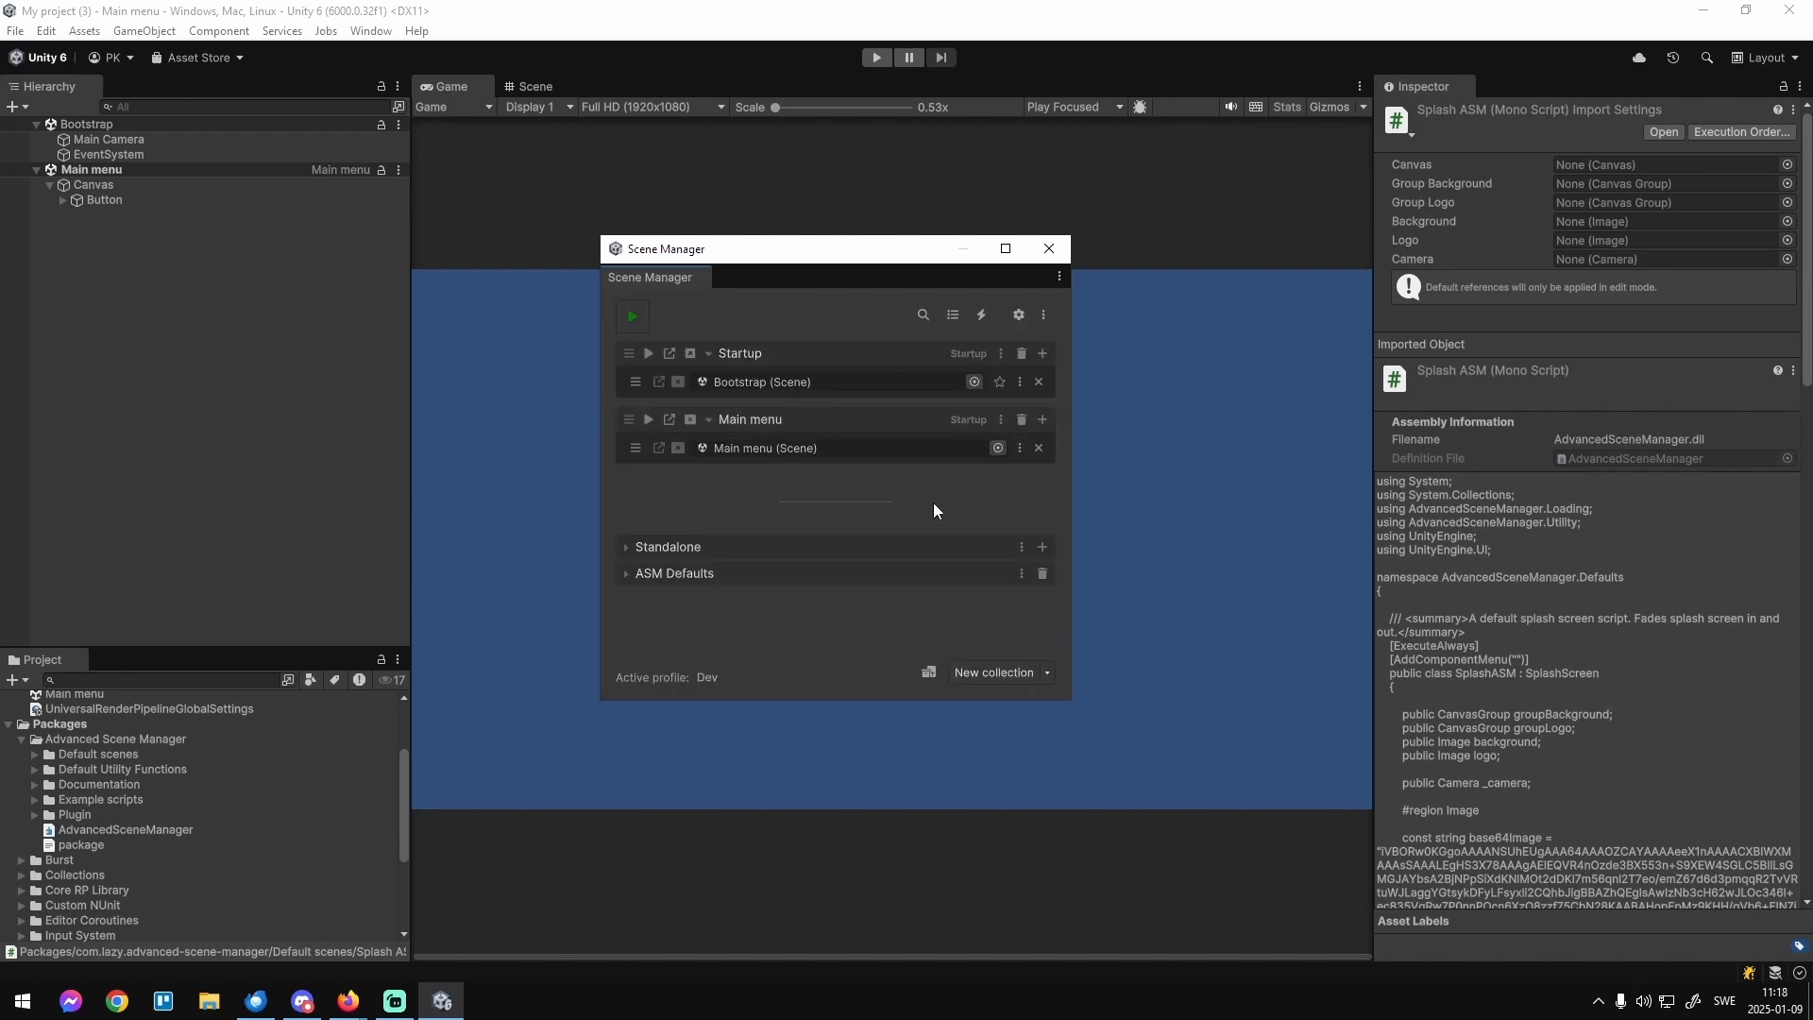
Add a new collection below the Main menu collection.
click(1002, 680)
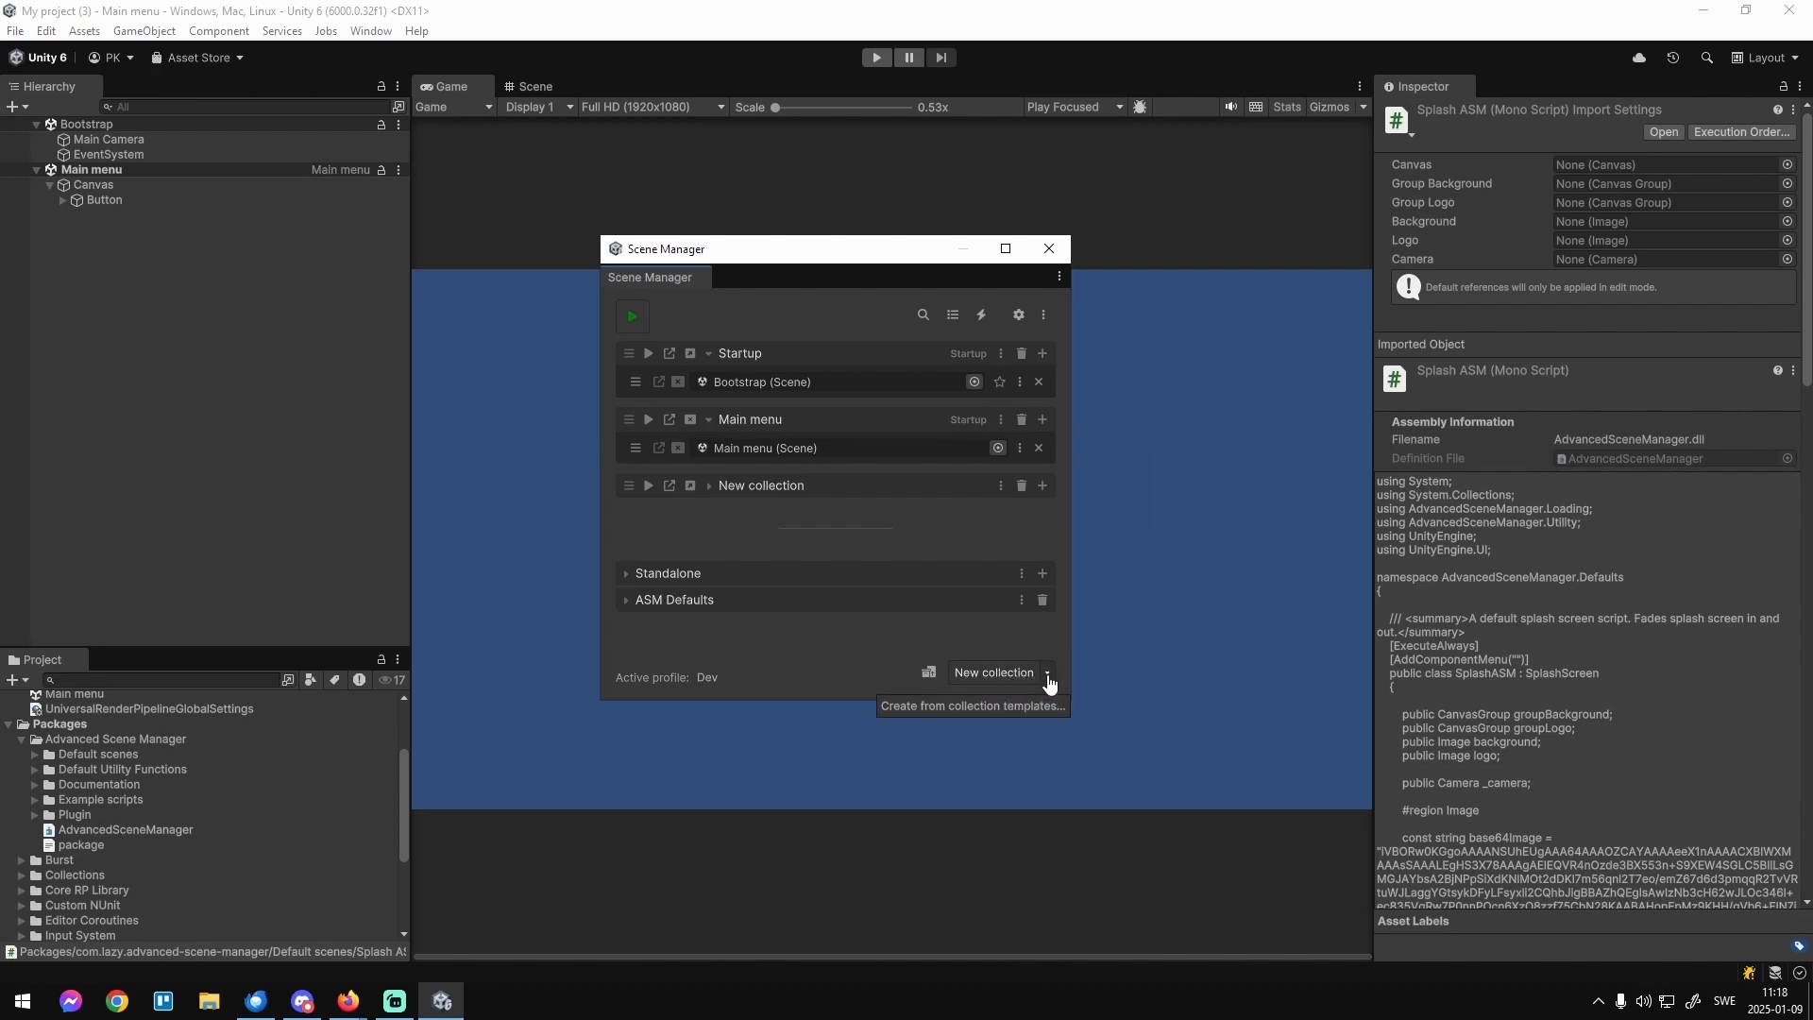
Create a dynamic collection, look at its contents and delete it.
click(1048, 678)
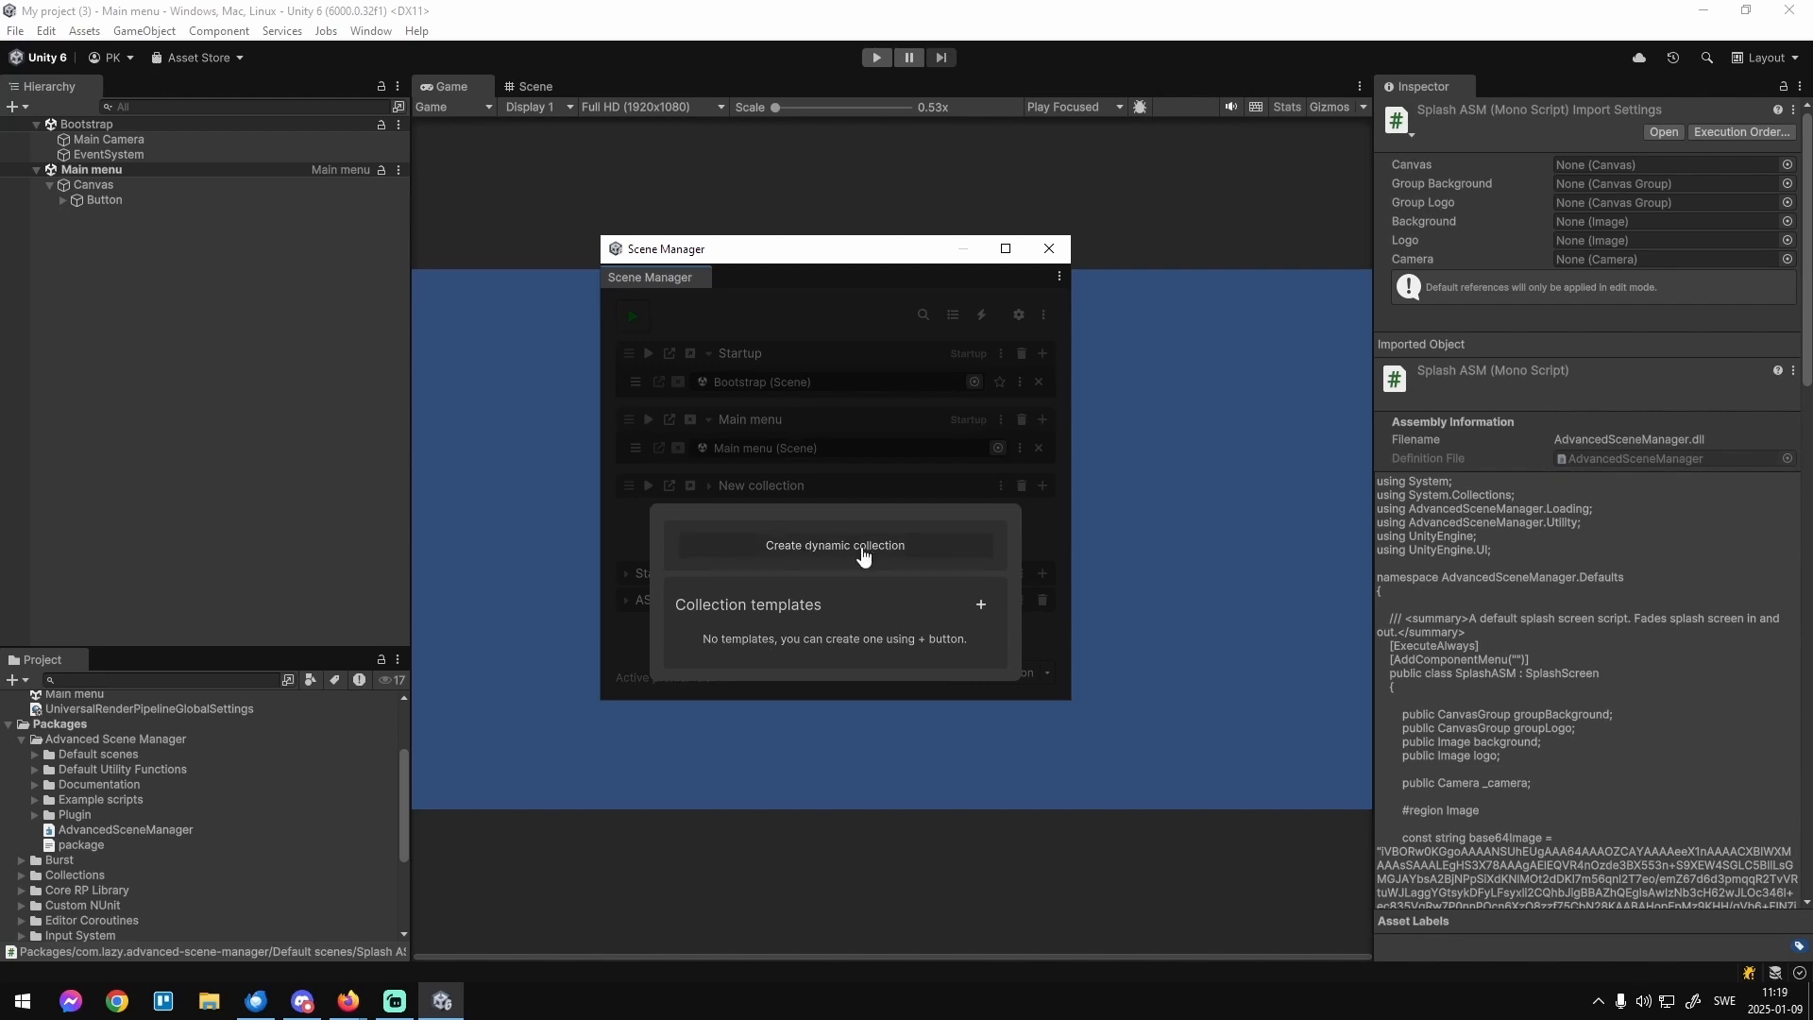
click(826, 546)
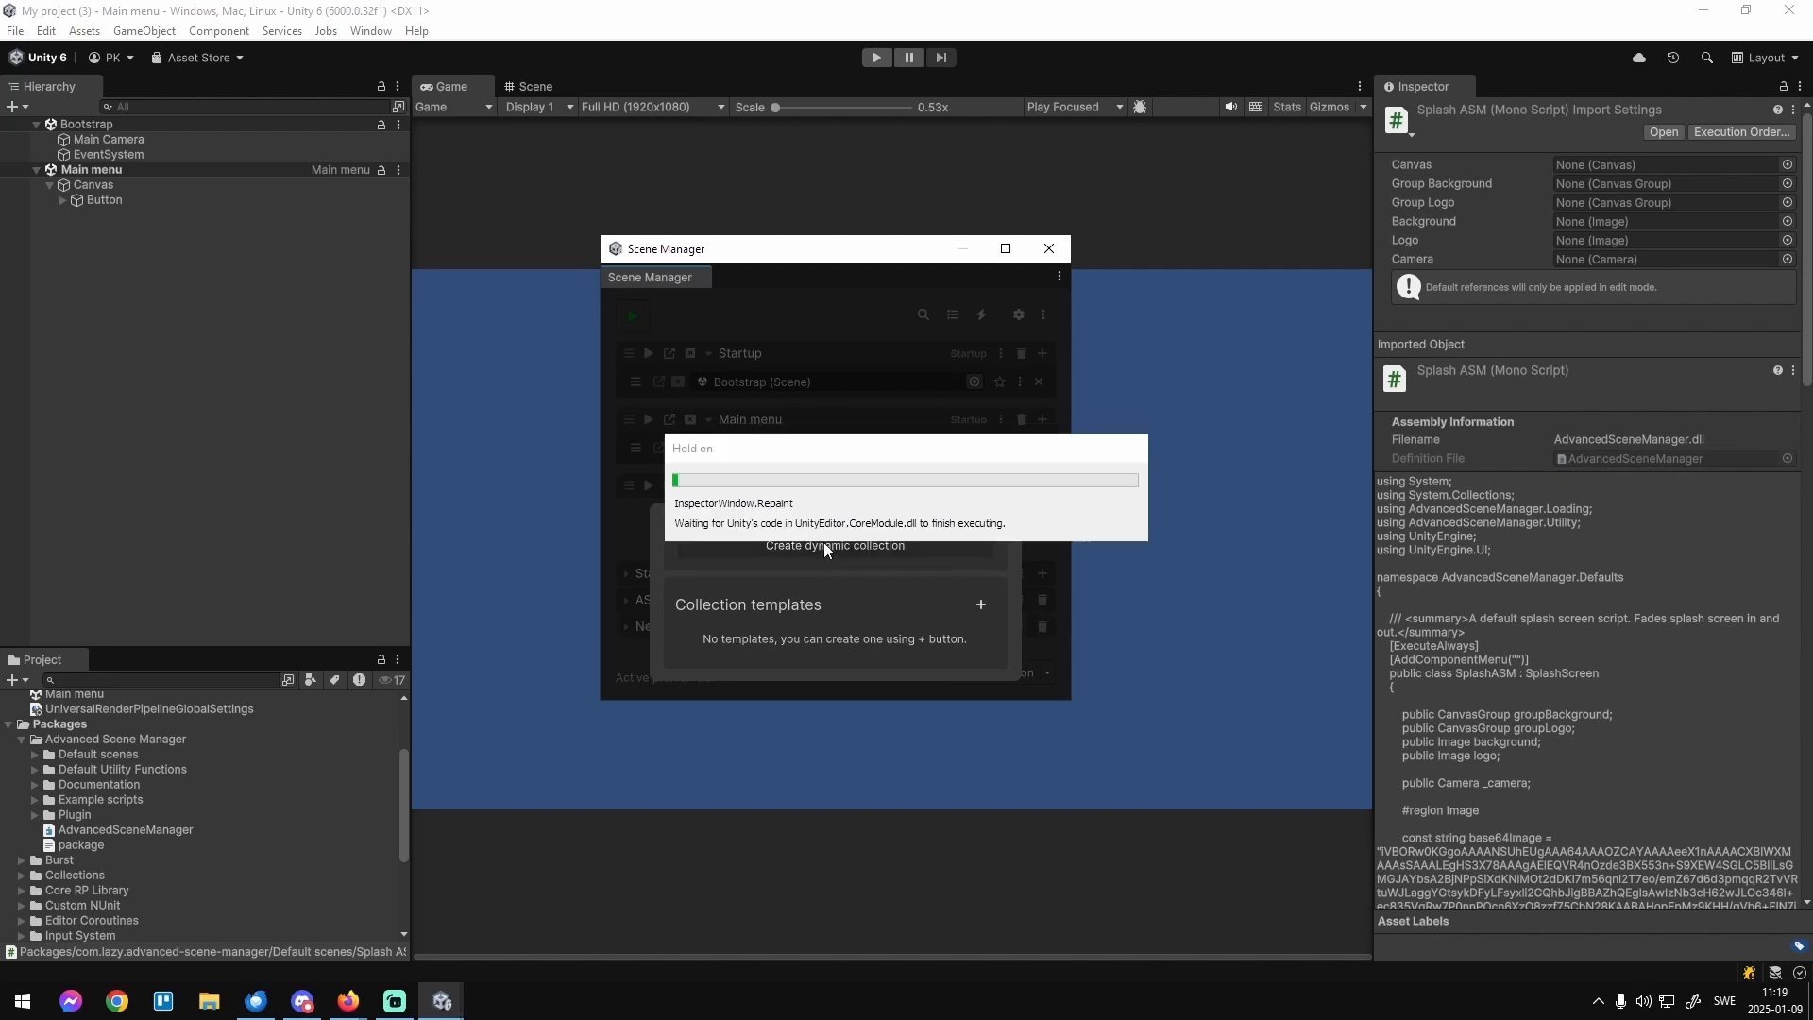
click(625, 516)
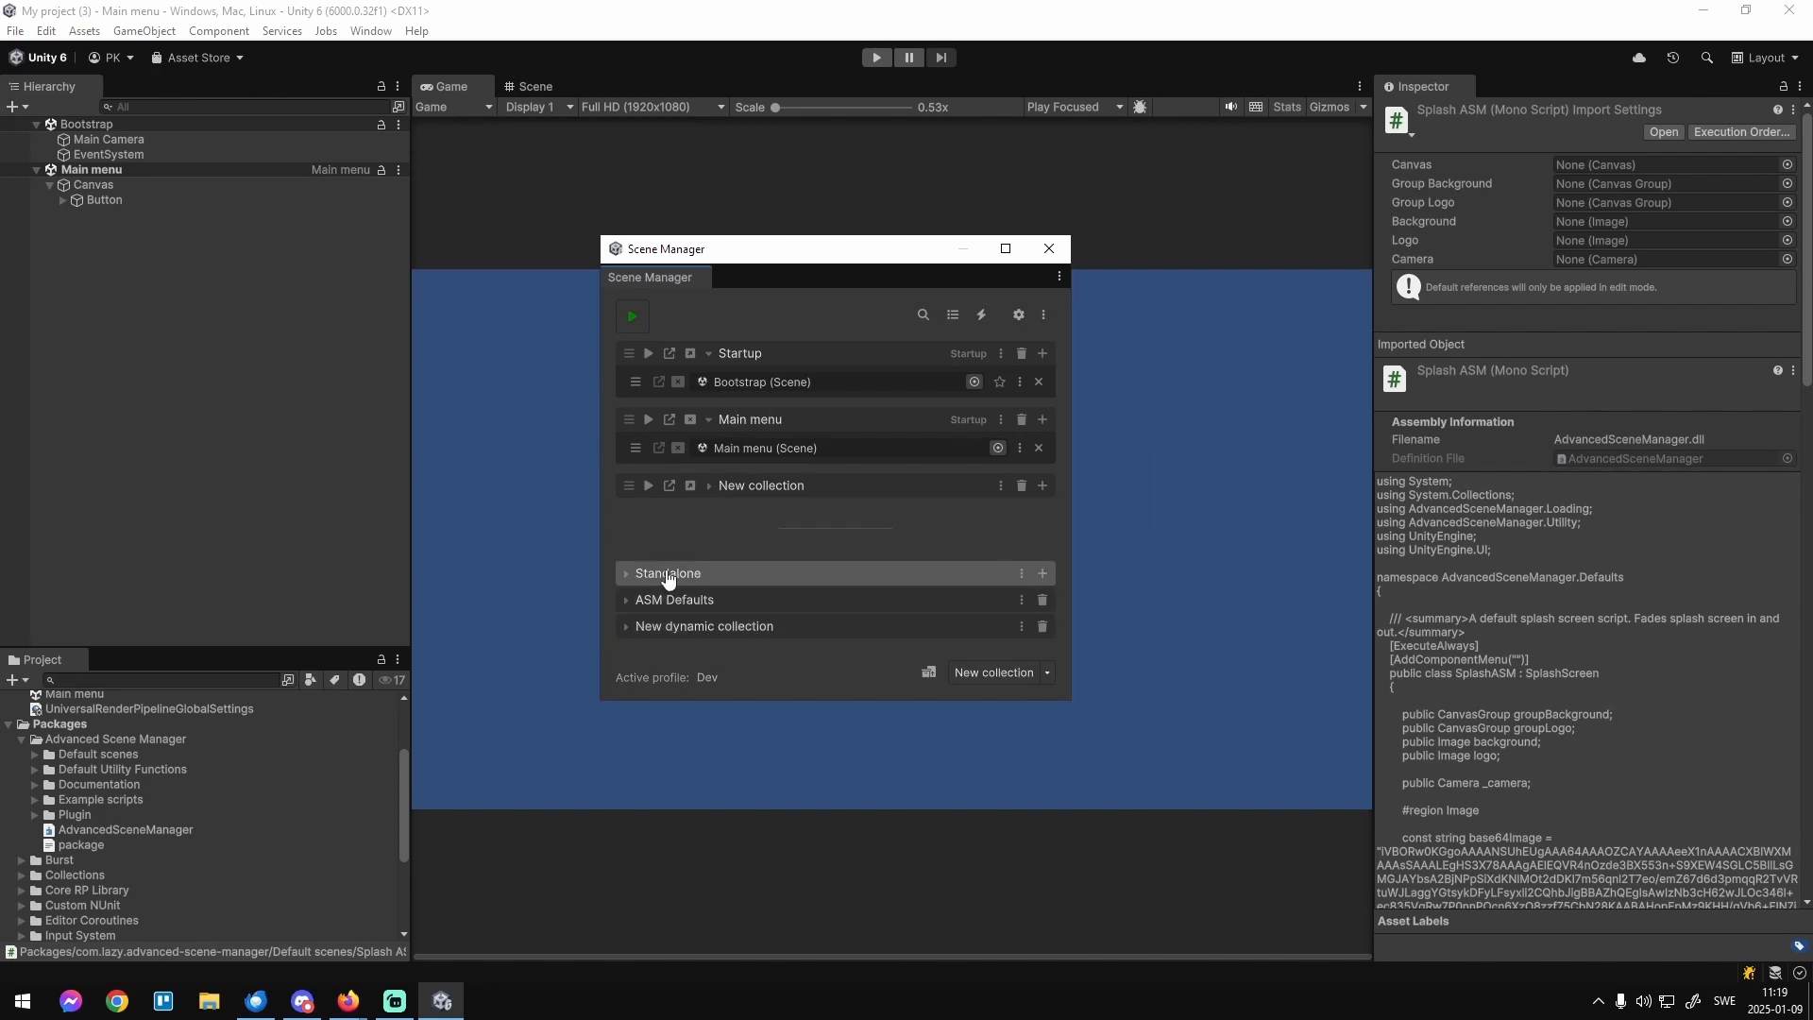
click(705, 633)
scroll(848, 656, down, 2)
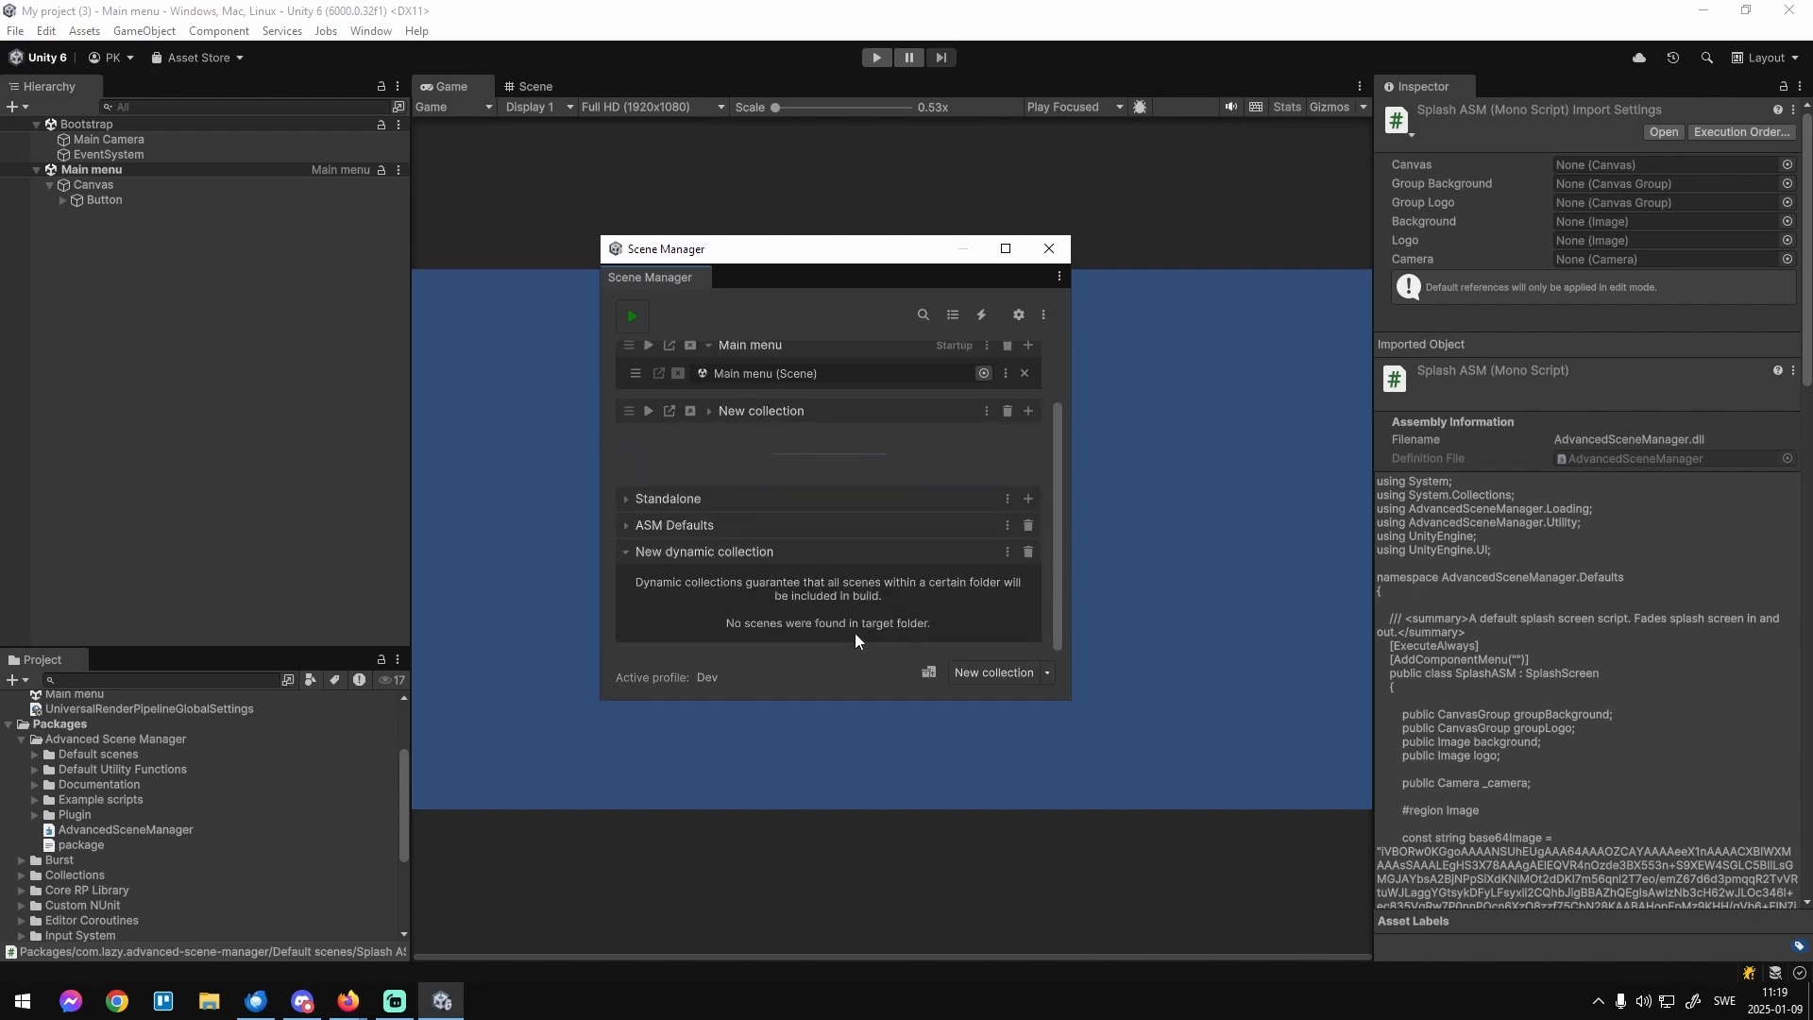
click(696, 557)
click(1042, 626)
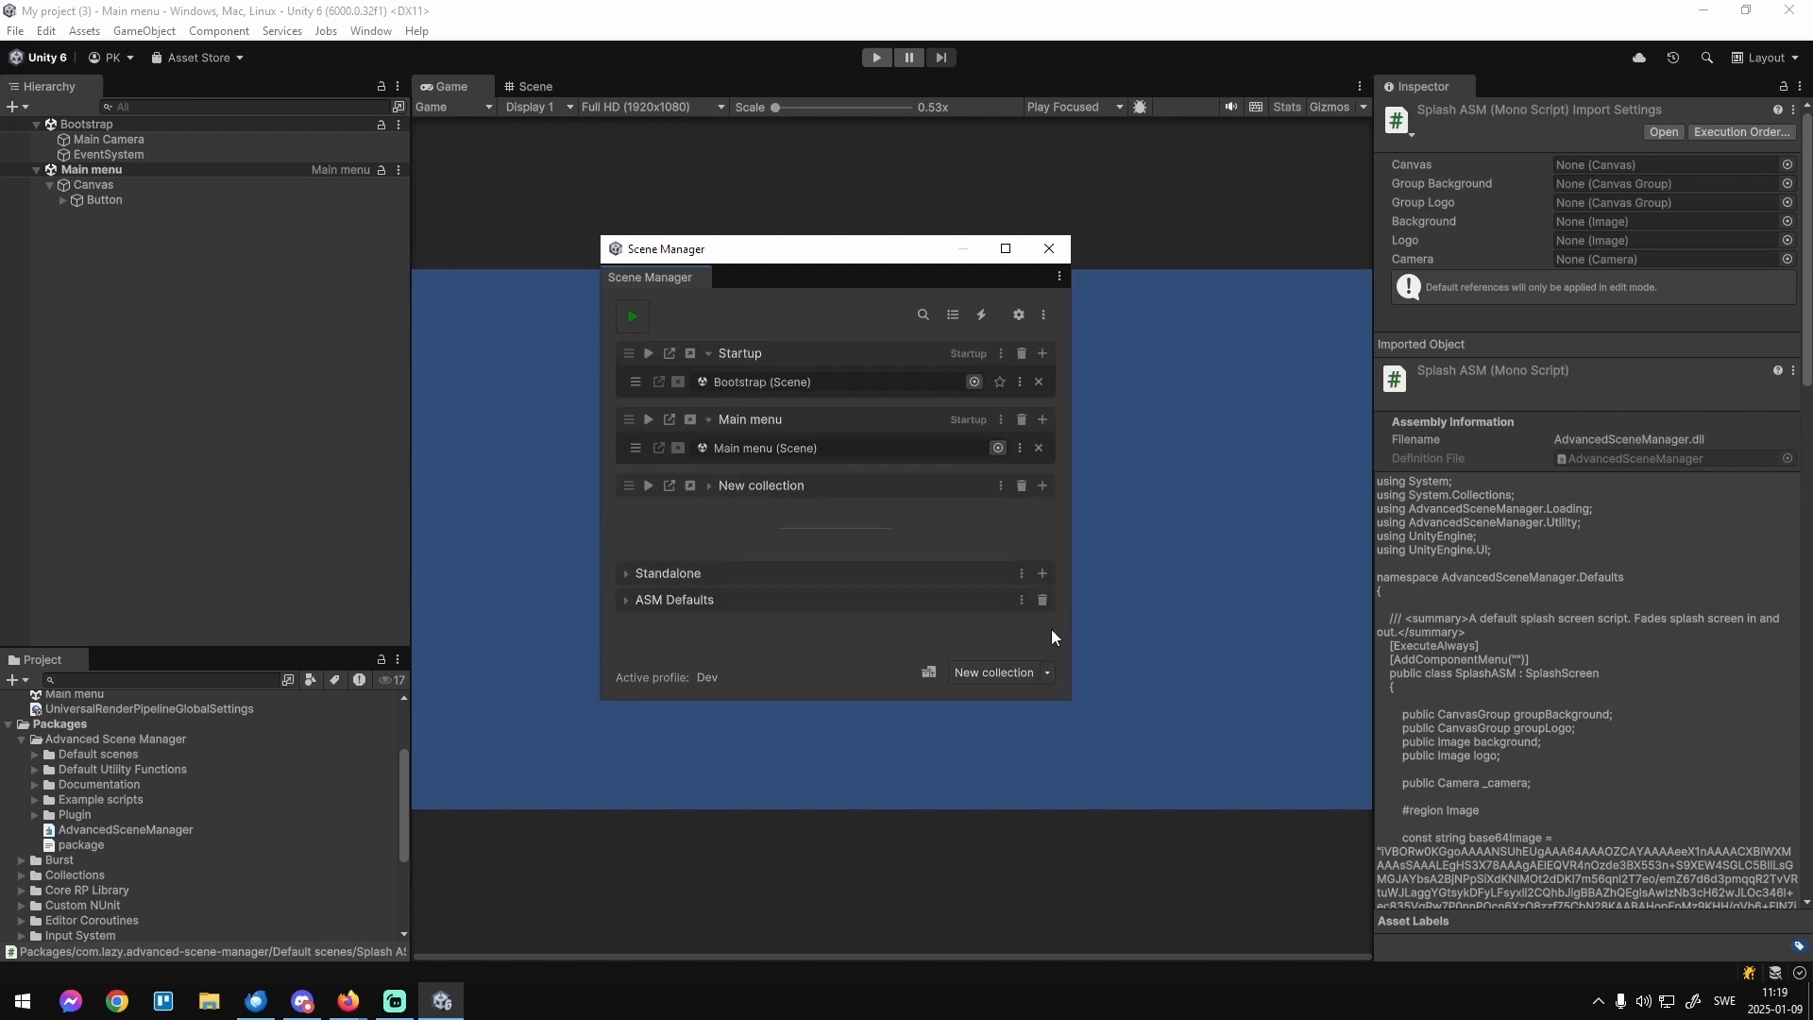
click(1012, 631)
Rename the new collection as Level 1.
click(710, 486)
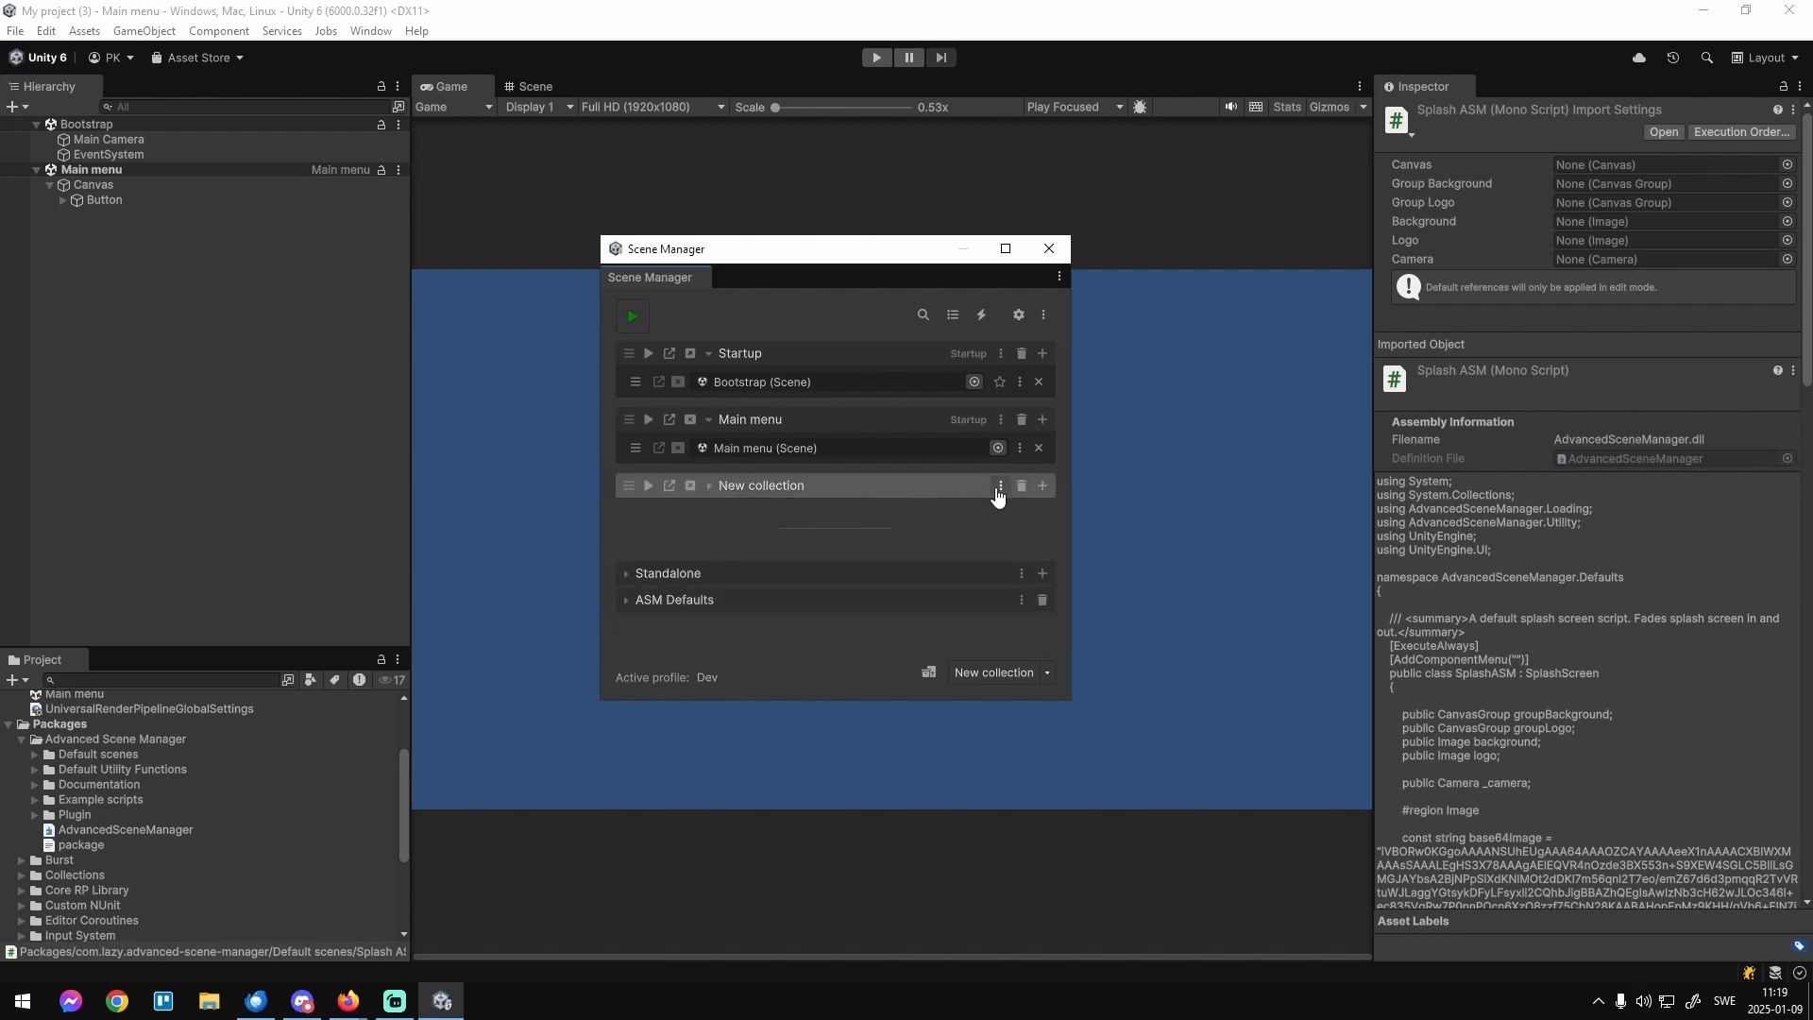
click(1000, 489)
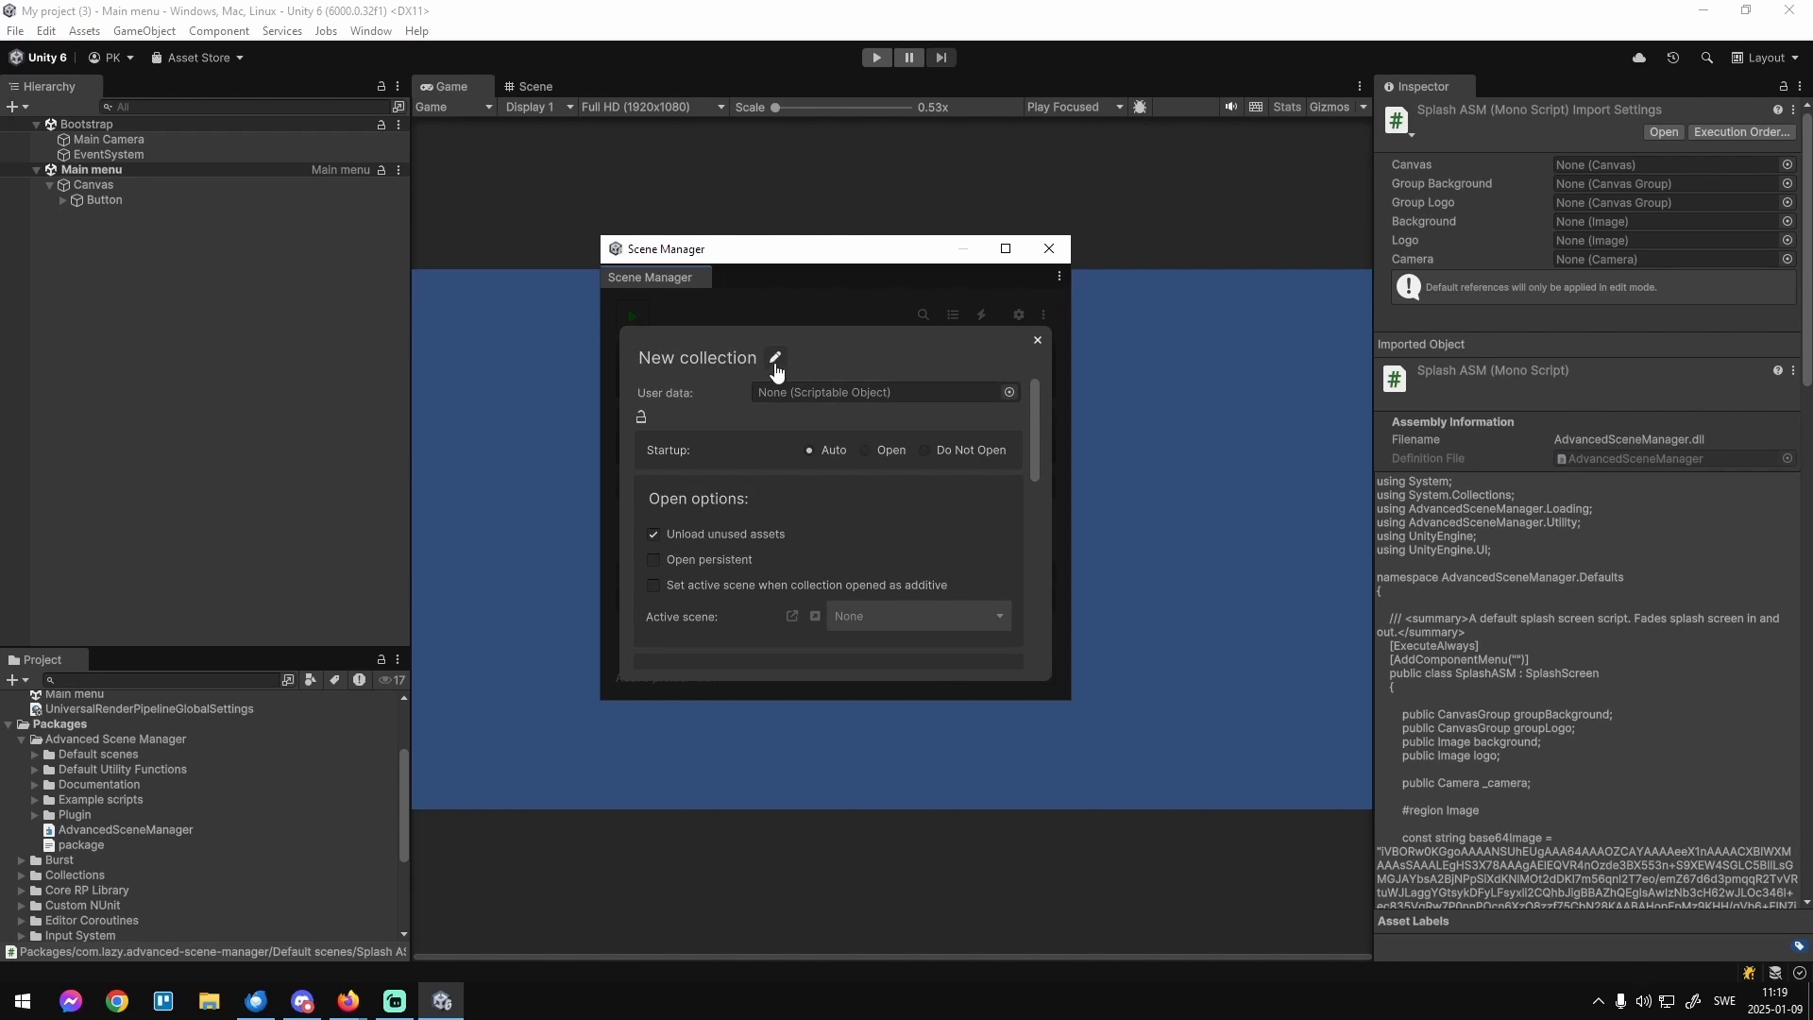
click(776, 359)
text(Level 1)
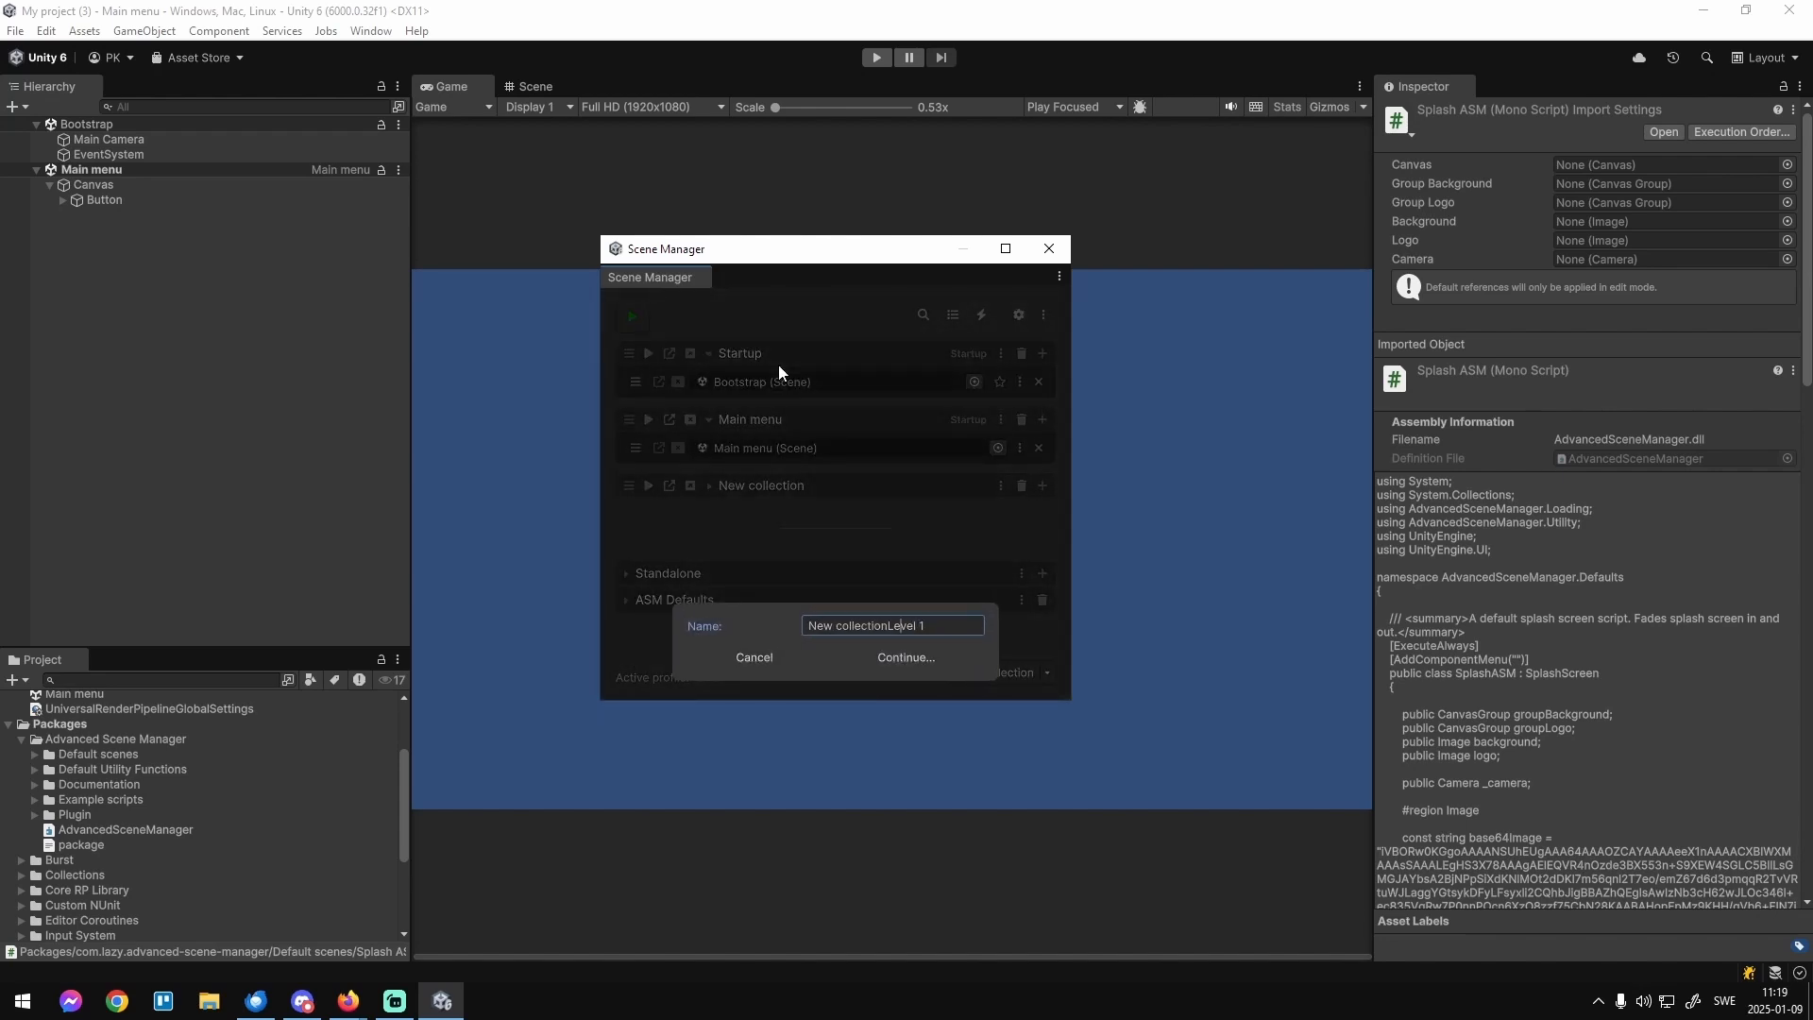
key(Left)
key(Left)
key(BackSpace)
key(BackSpace)
key(BackSpace)
key(BackSpace)
key(BackSpace)
key(BackSpace)
key(BackSpace)
key(BackSpace)
key(BackSpace)
key(BackSpace)
key(BackSpace)
key(BackSpace)
key(BackSpace)
key(BackSpace)
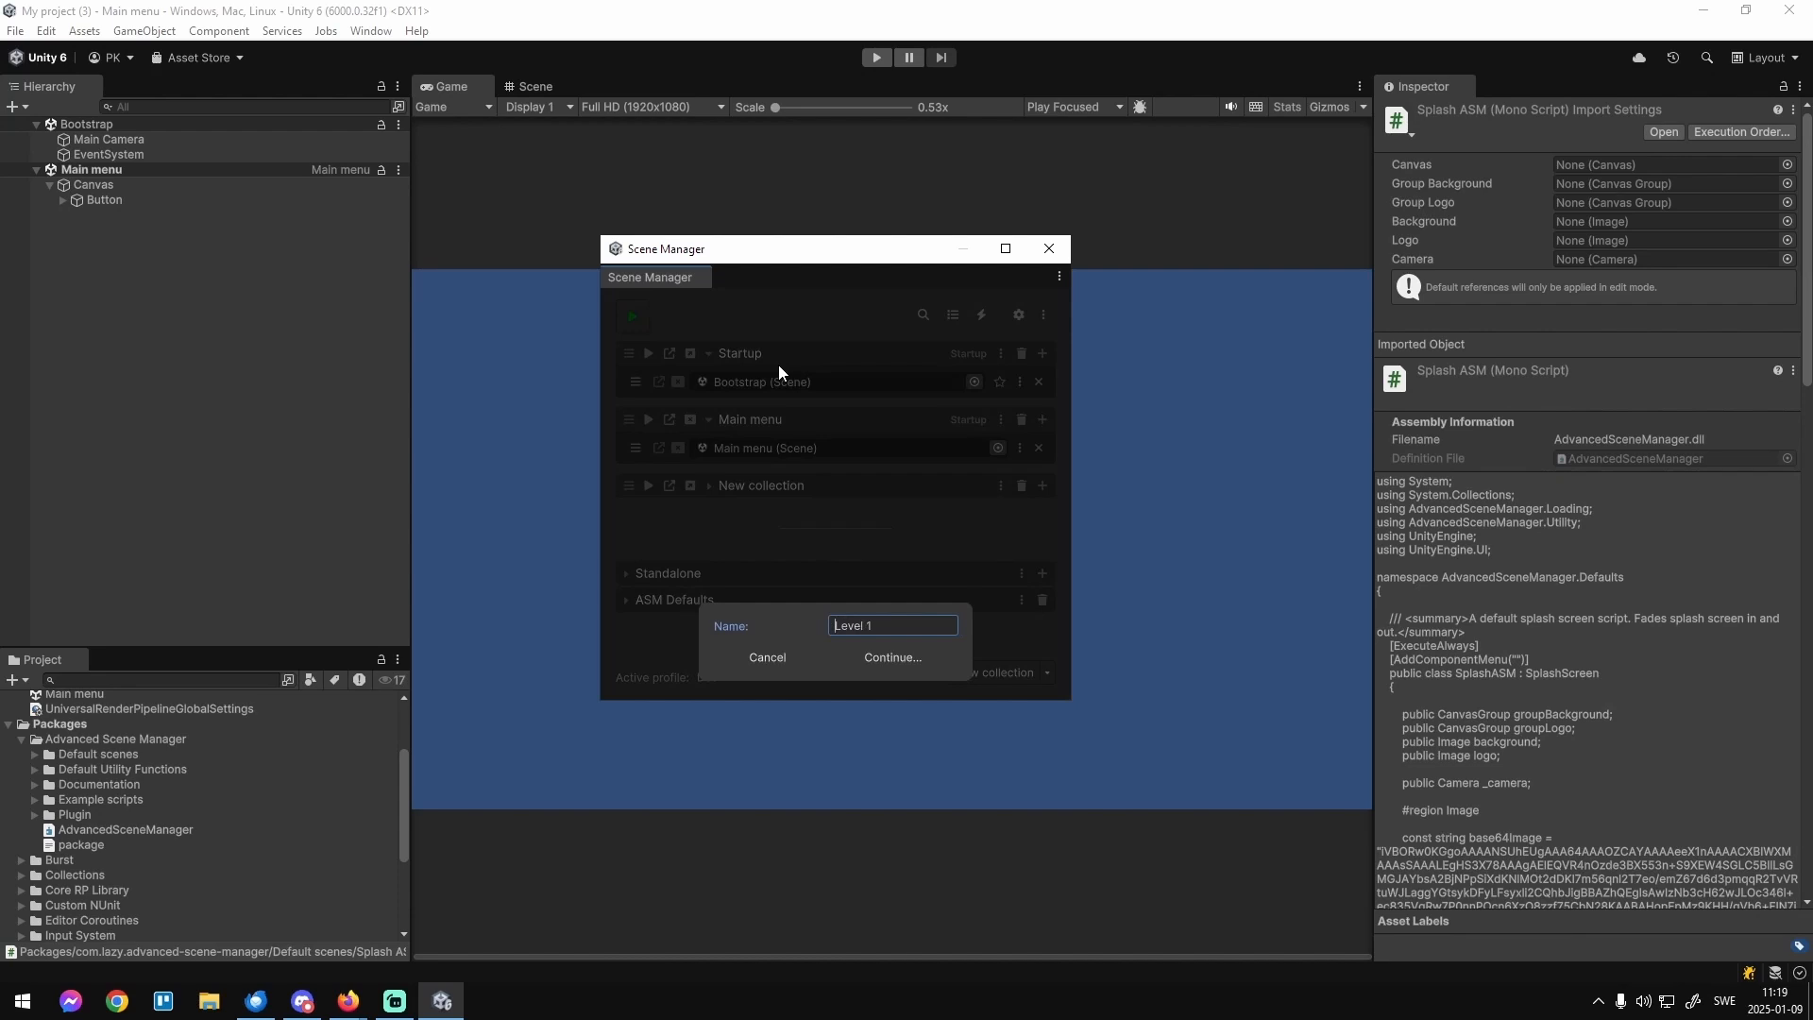
key(Return)
click(793, 252)
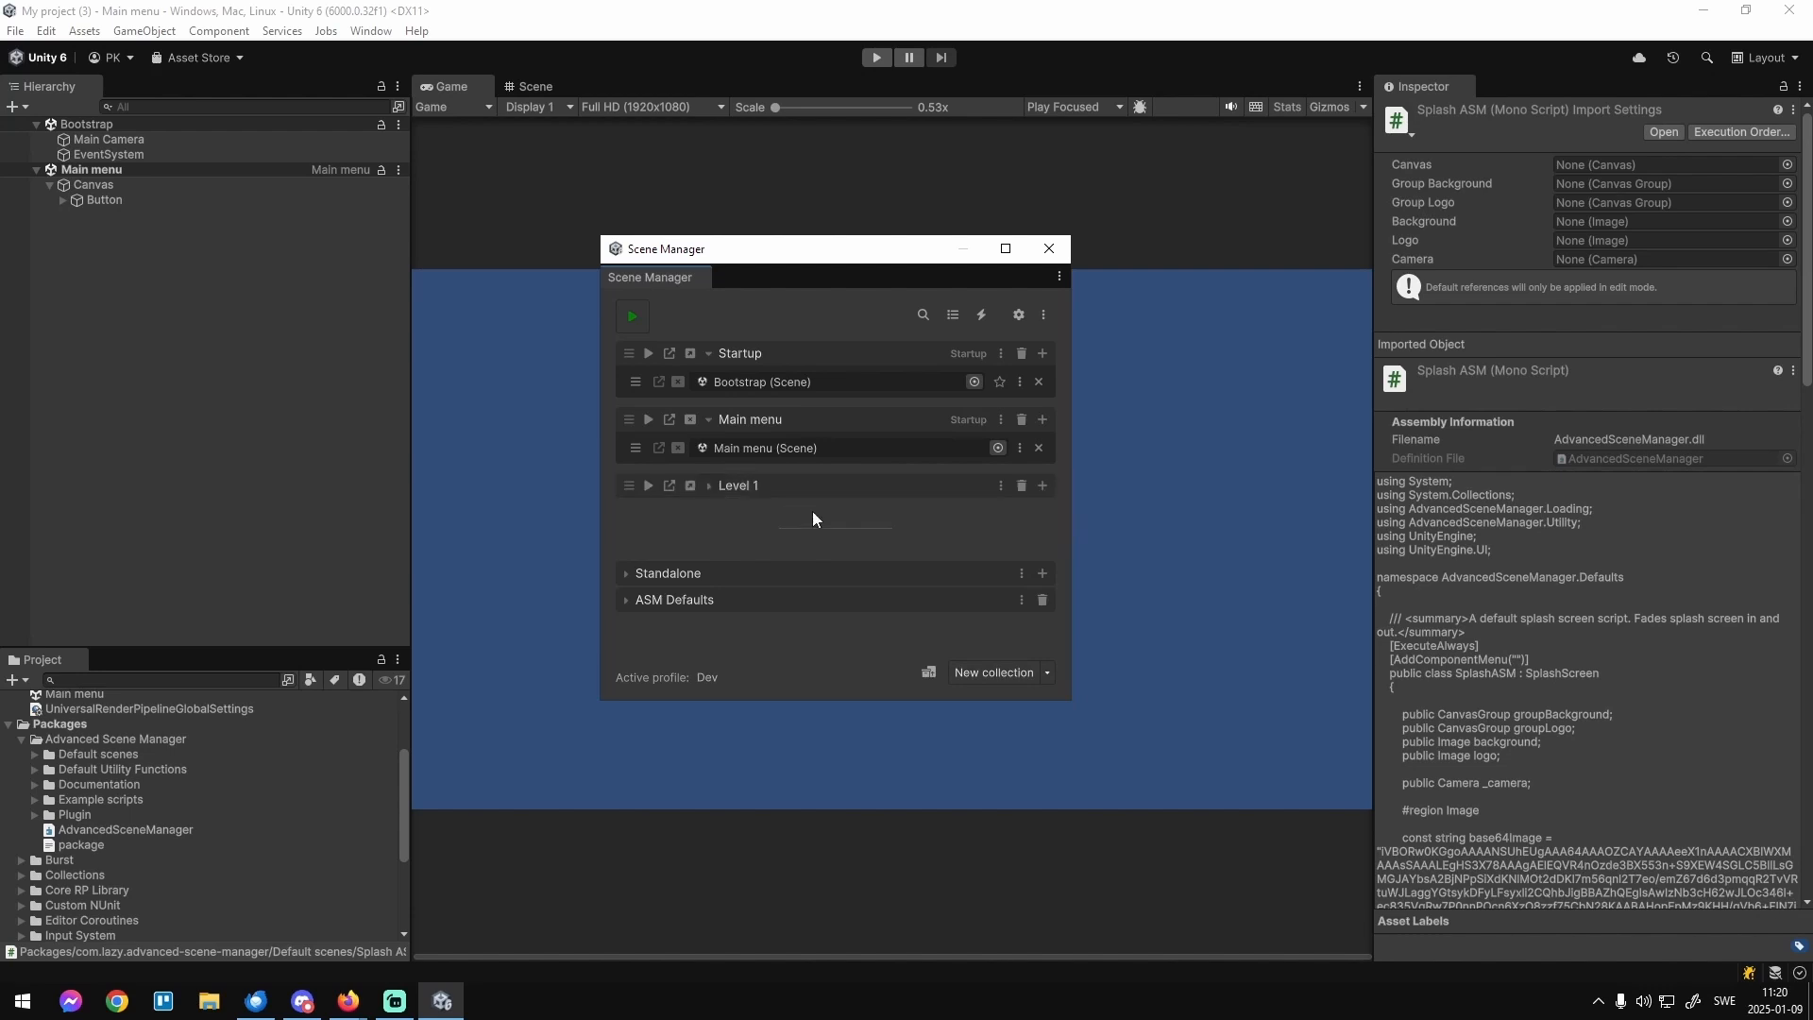
Create a new scene named Gameplay in the Level 1 collection's empty scene slot.
click(743, 487)
click(1020, 515)
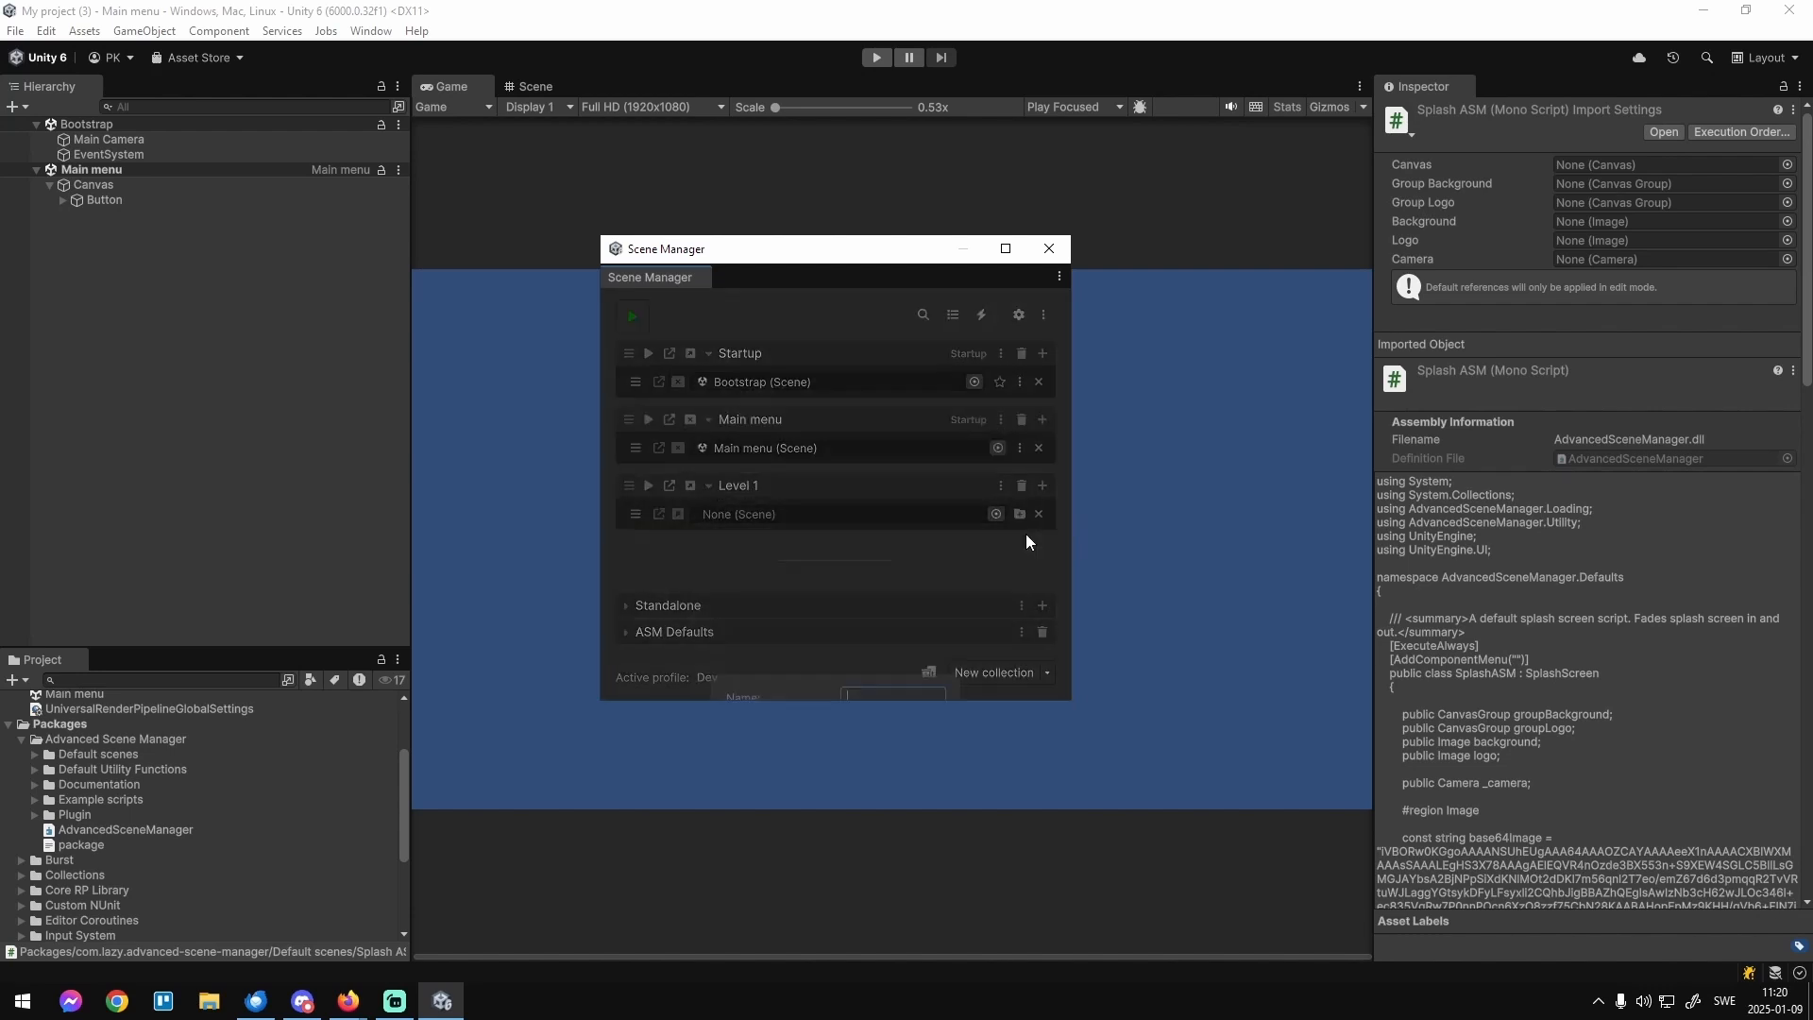
text(Gam)
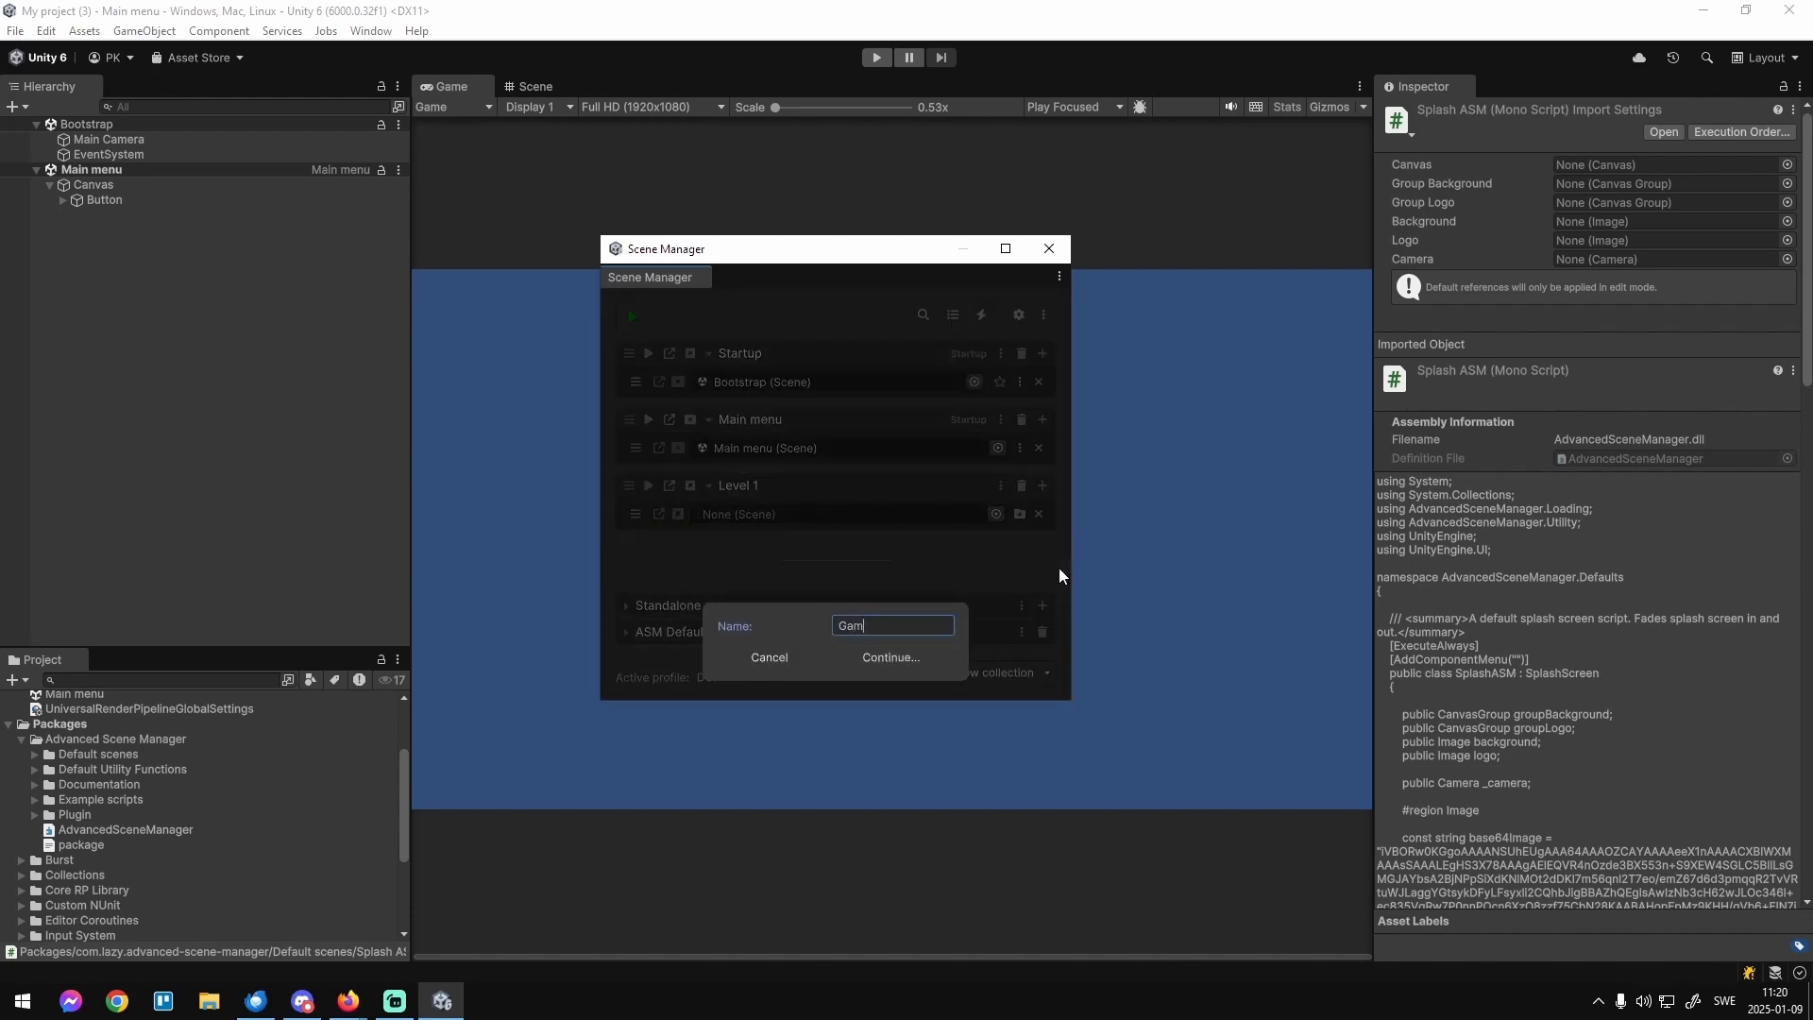
text(eplay)
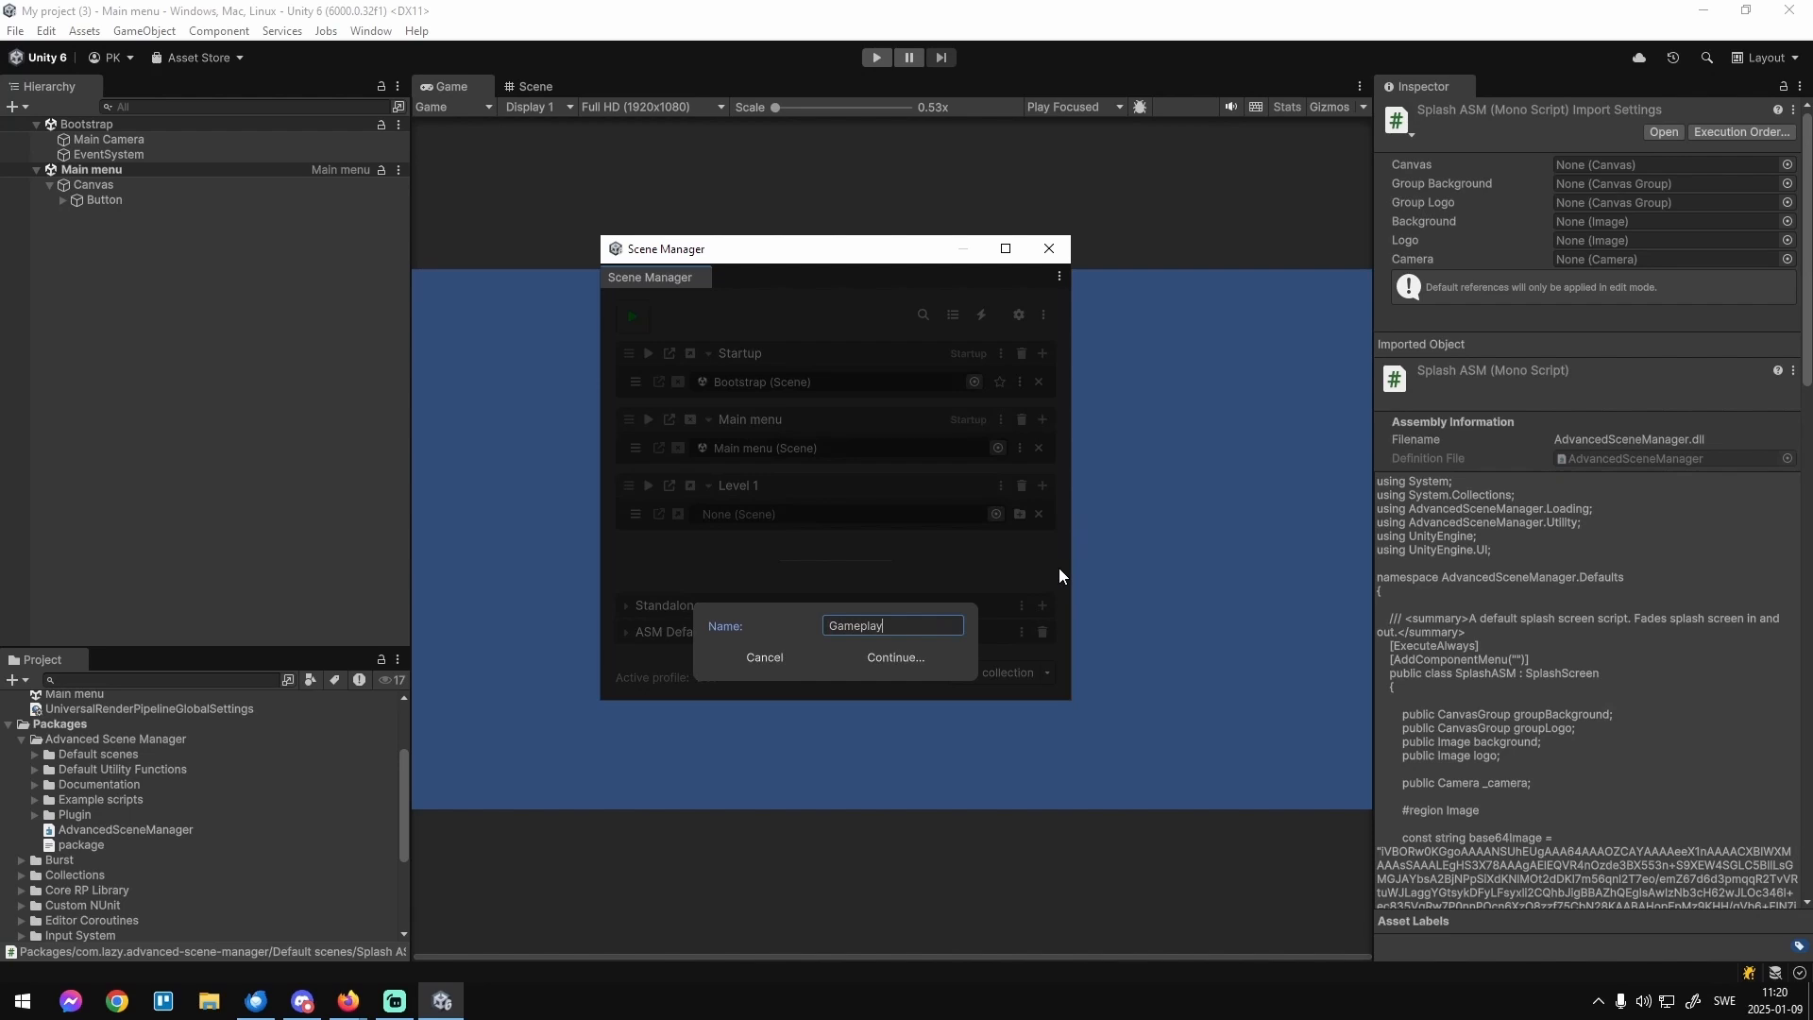
click(890, 659)
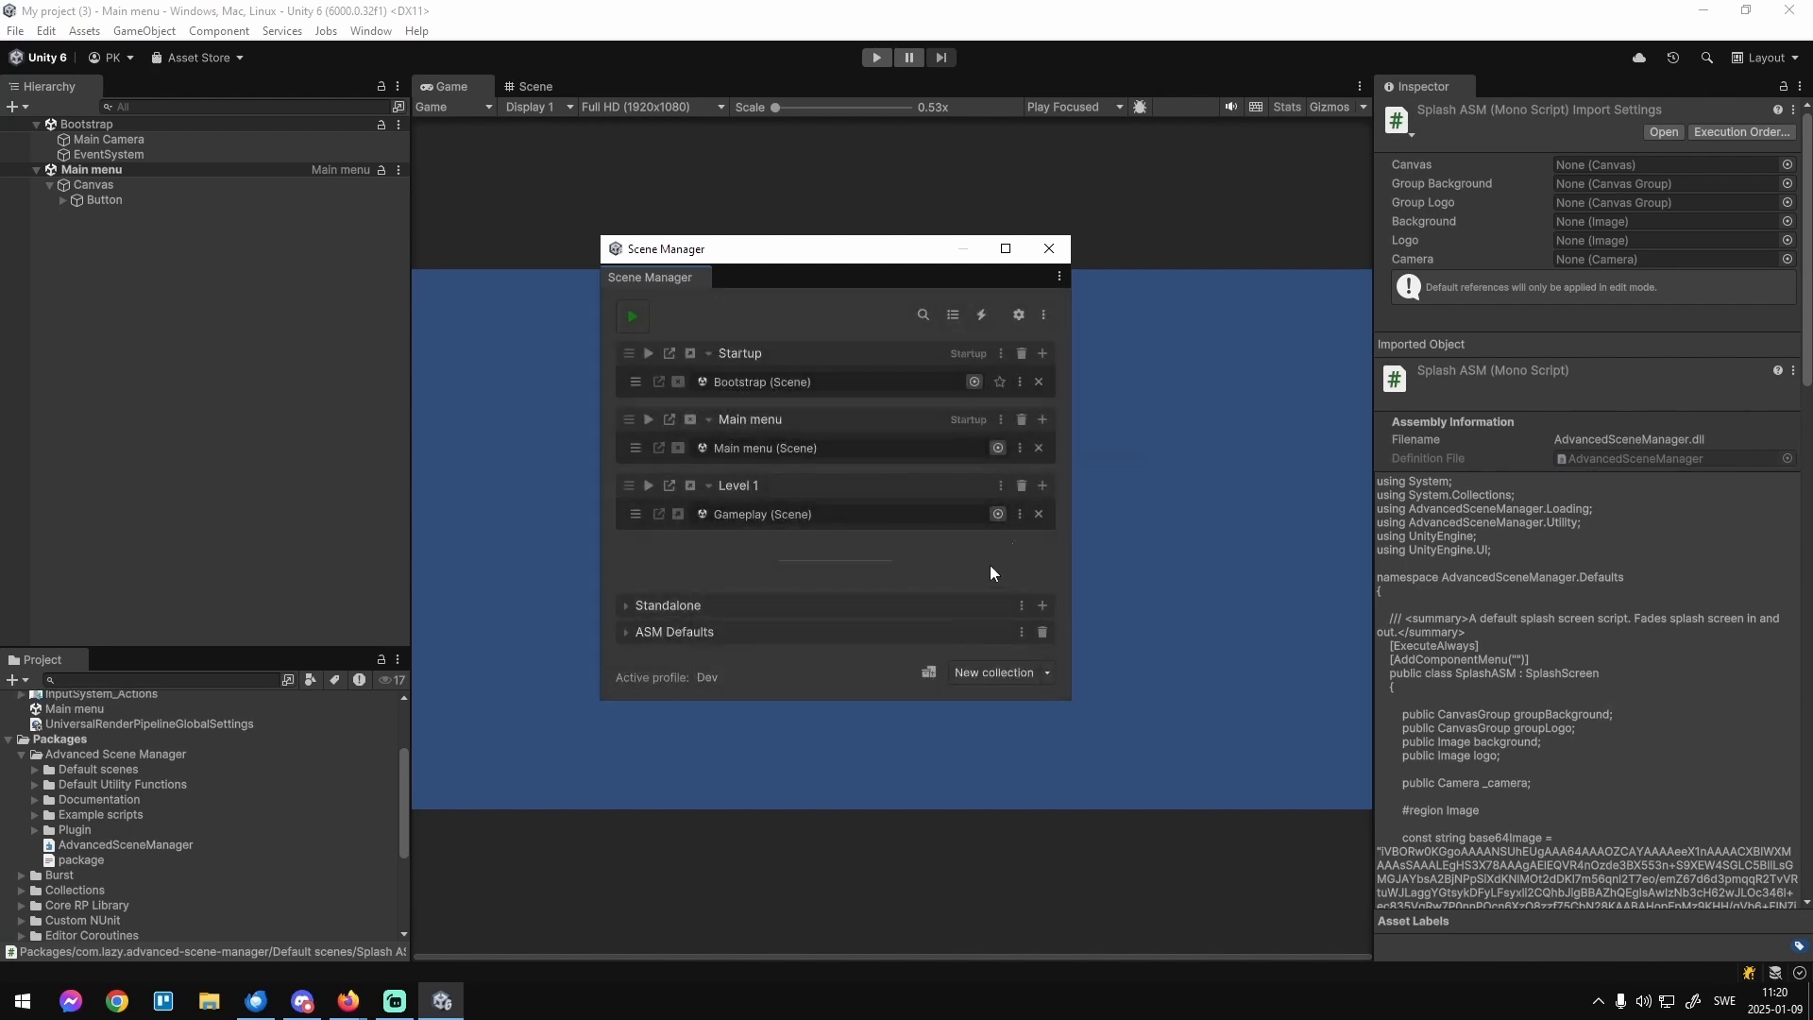
Add a second scene slot to the Level 1 collection and create a scene named Env in it.
click(1042, 485)
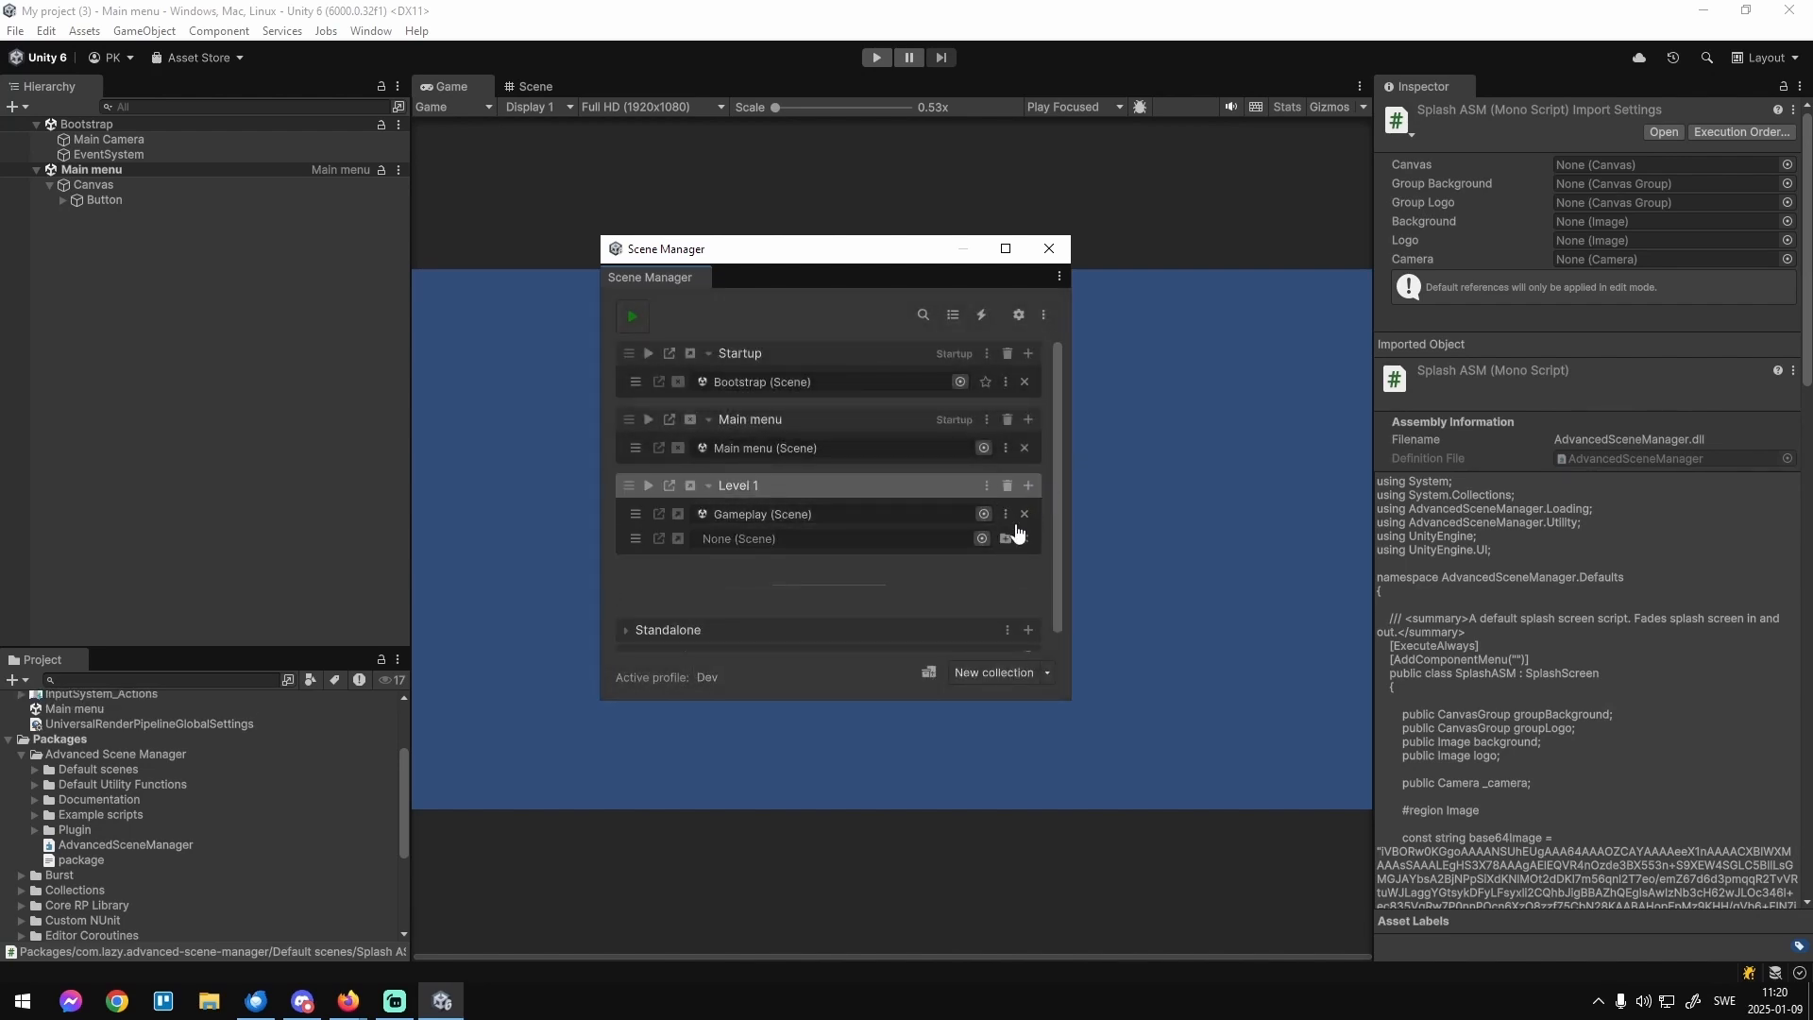
click(1004, 540)
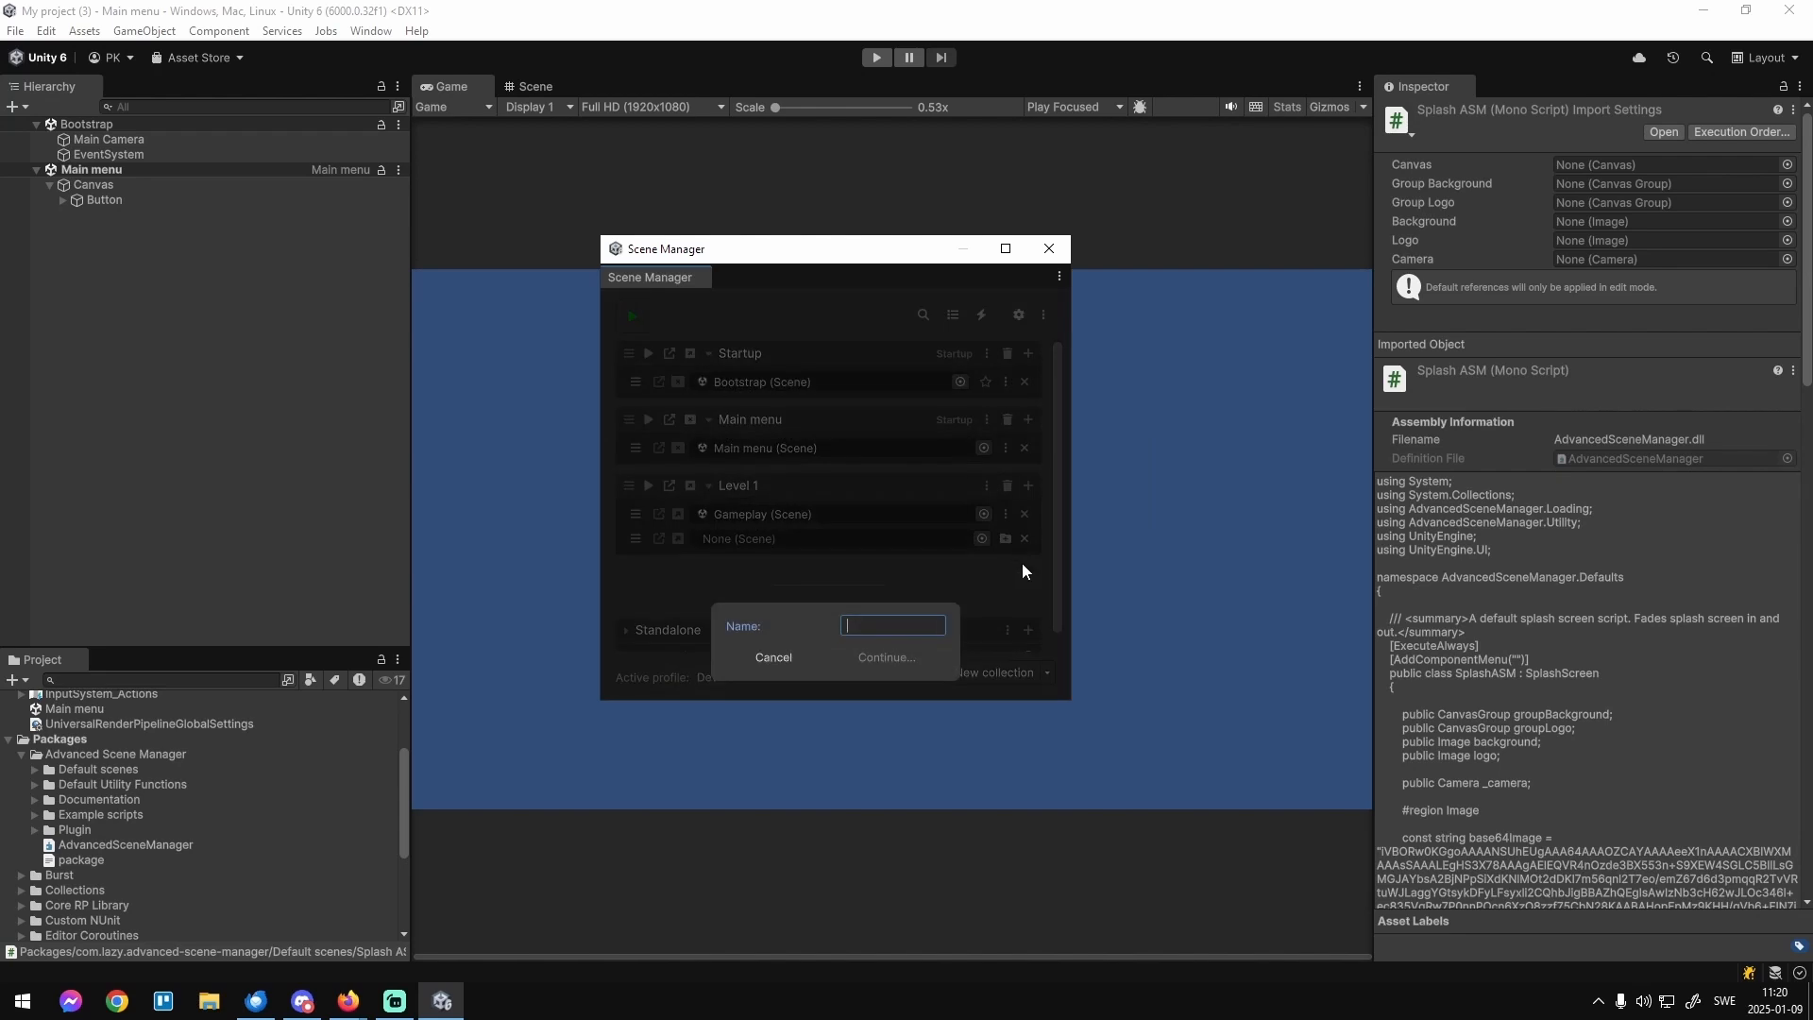
text(Env)
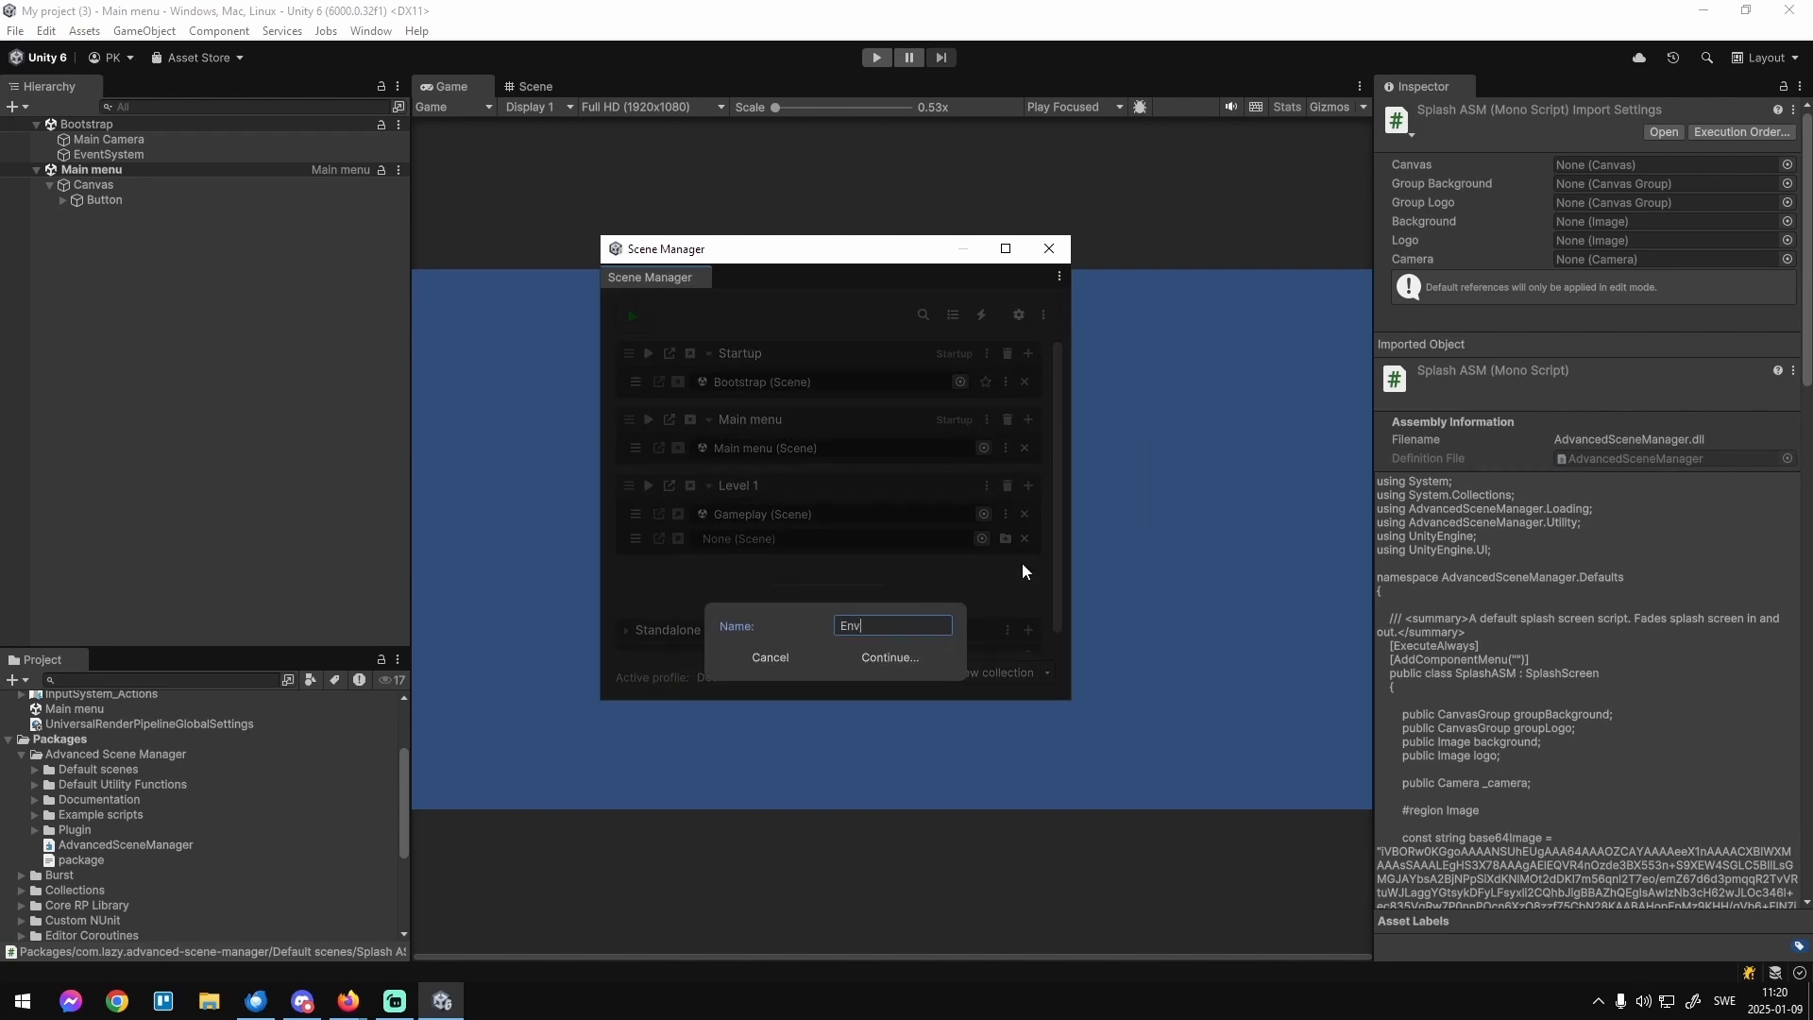
key(Return)
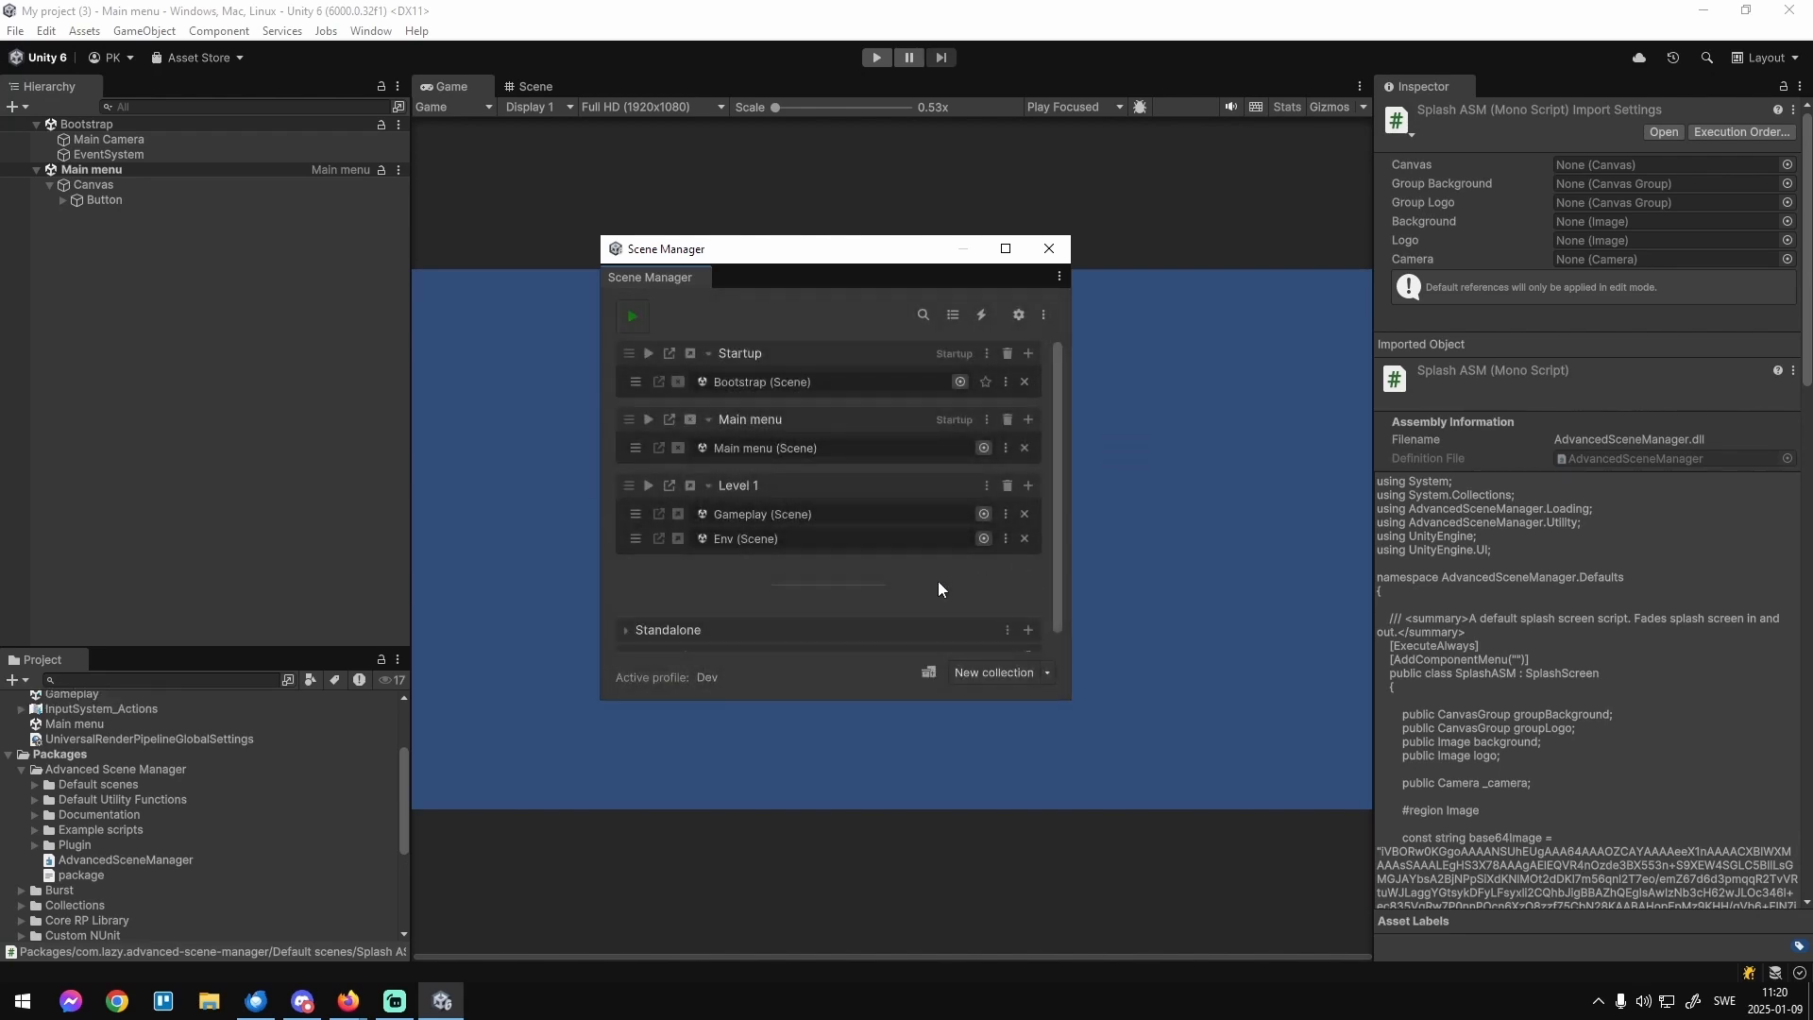
Open the Level 1 collection additively in the hierarchy and close the Main menu scene.
click(691, 485)
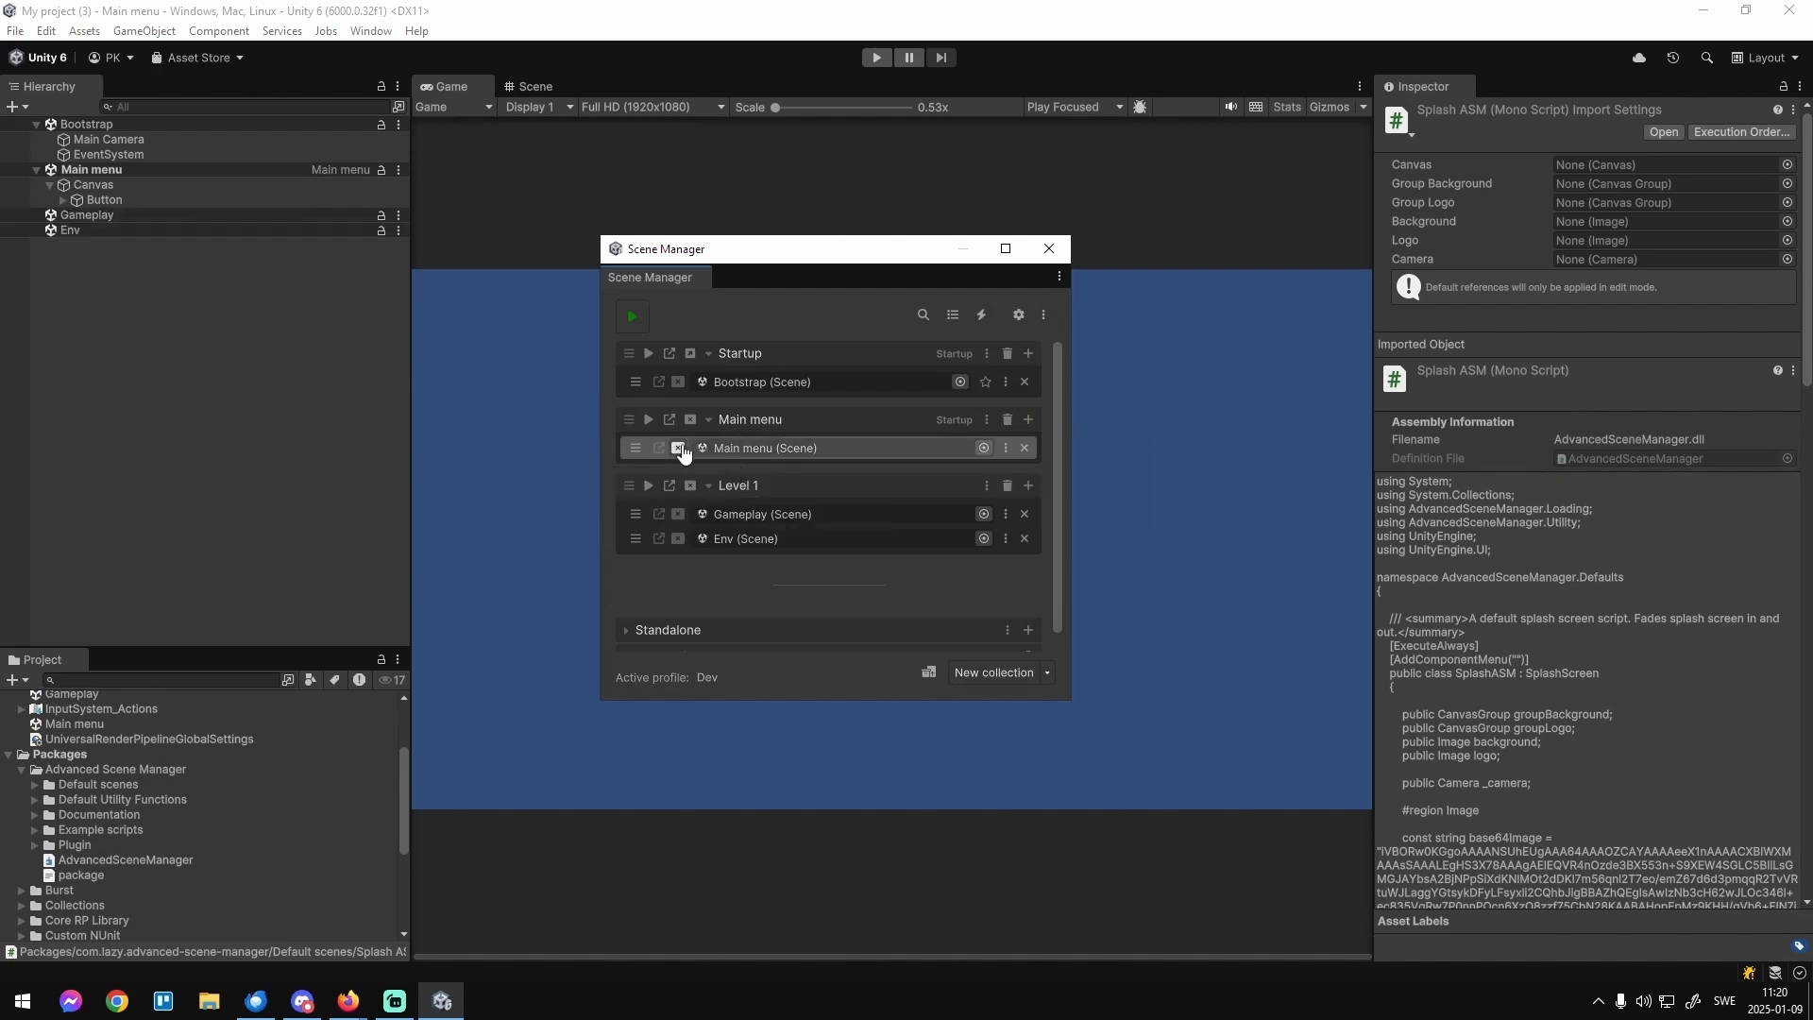
click(679, 450)
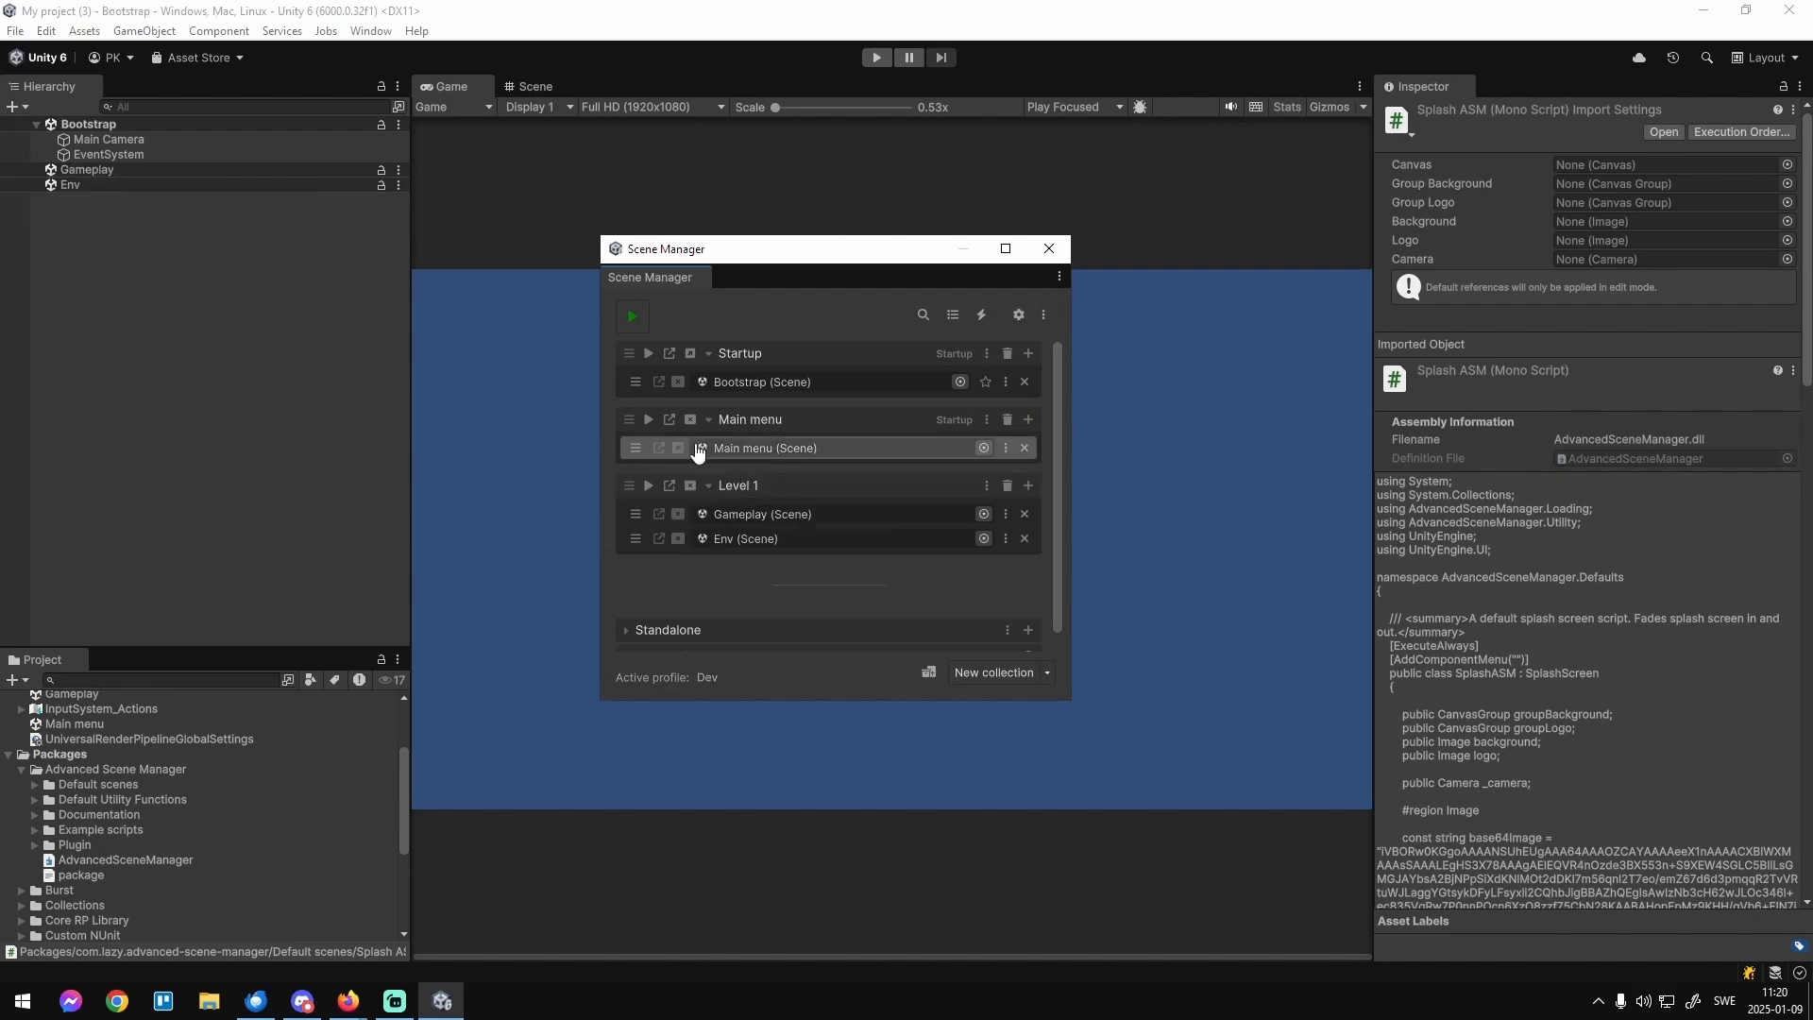
click(266, 288)
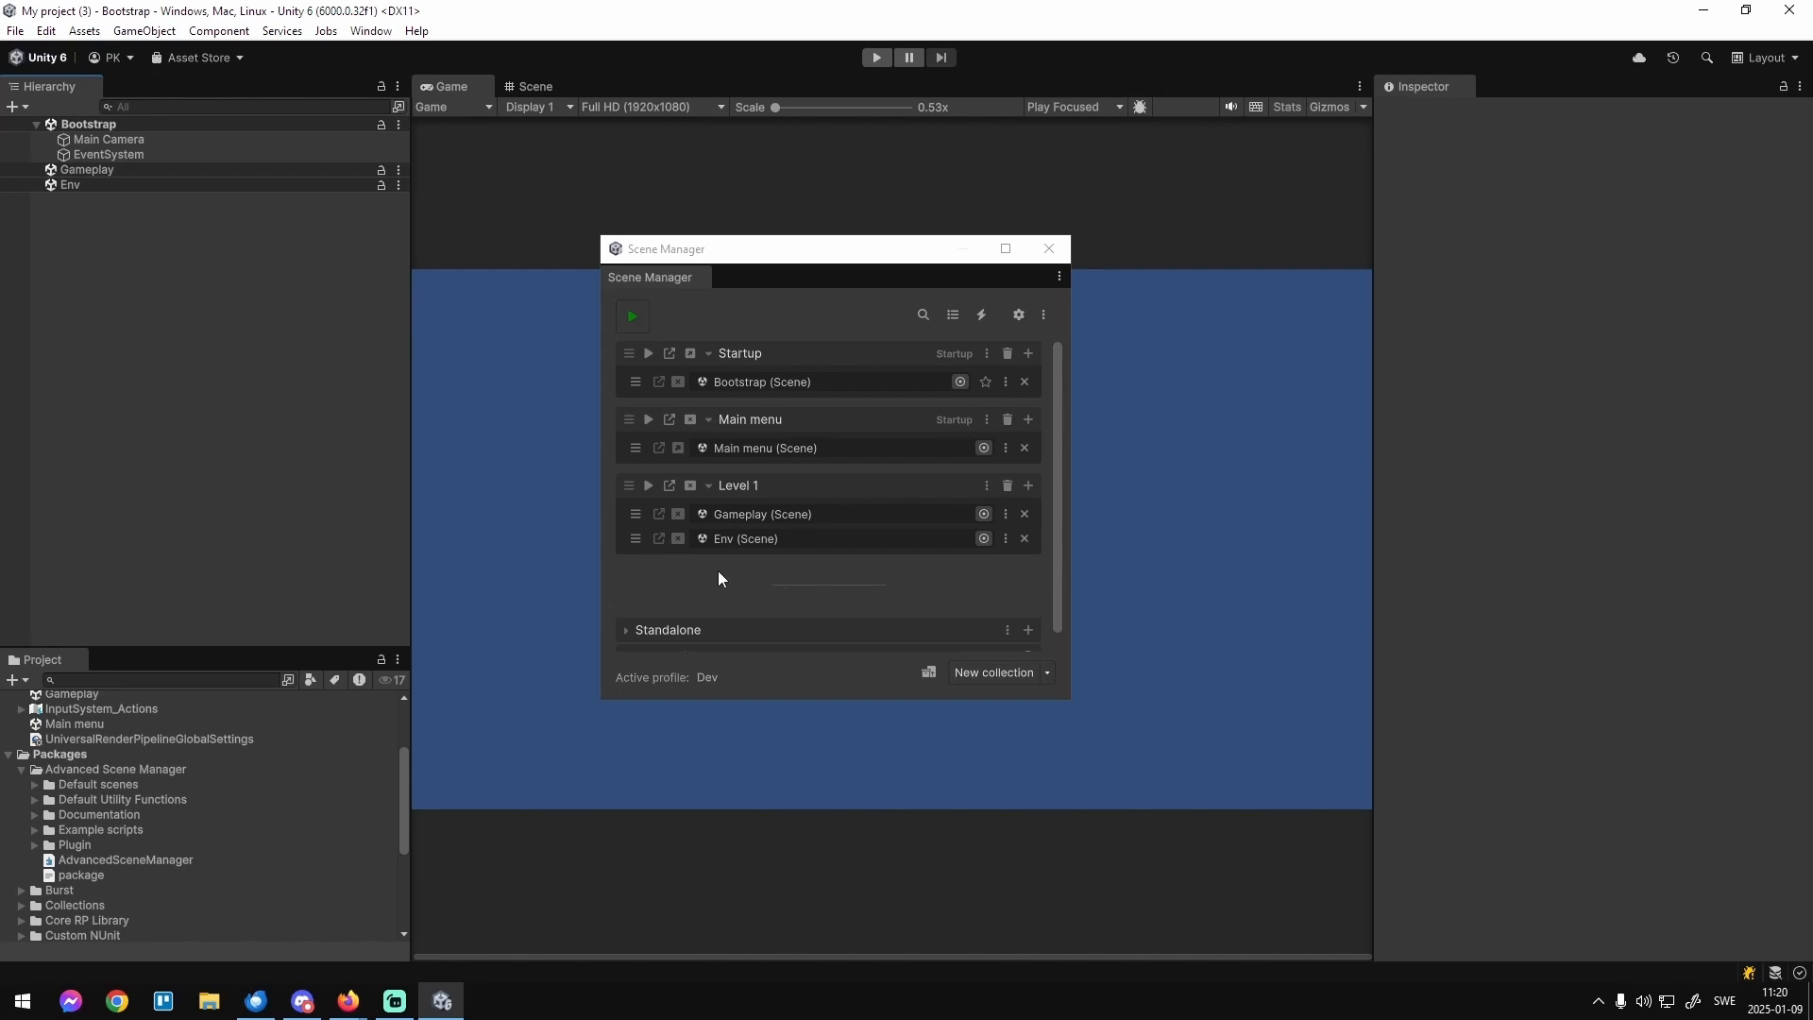
Reorder the Level 1 collection so the Env scene comes before the Gameplay scene.
drag(634, 514, 636, 536)
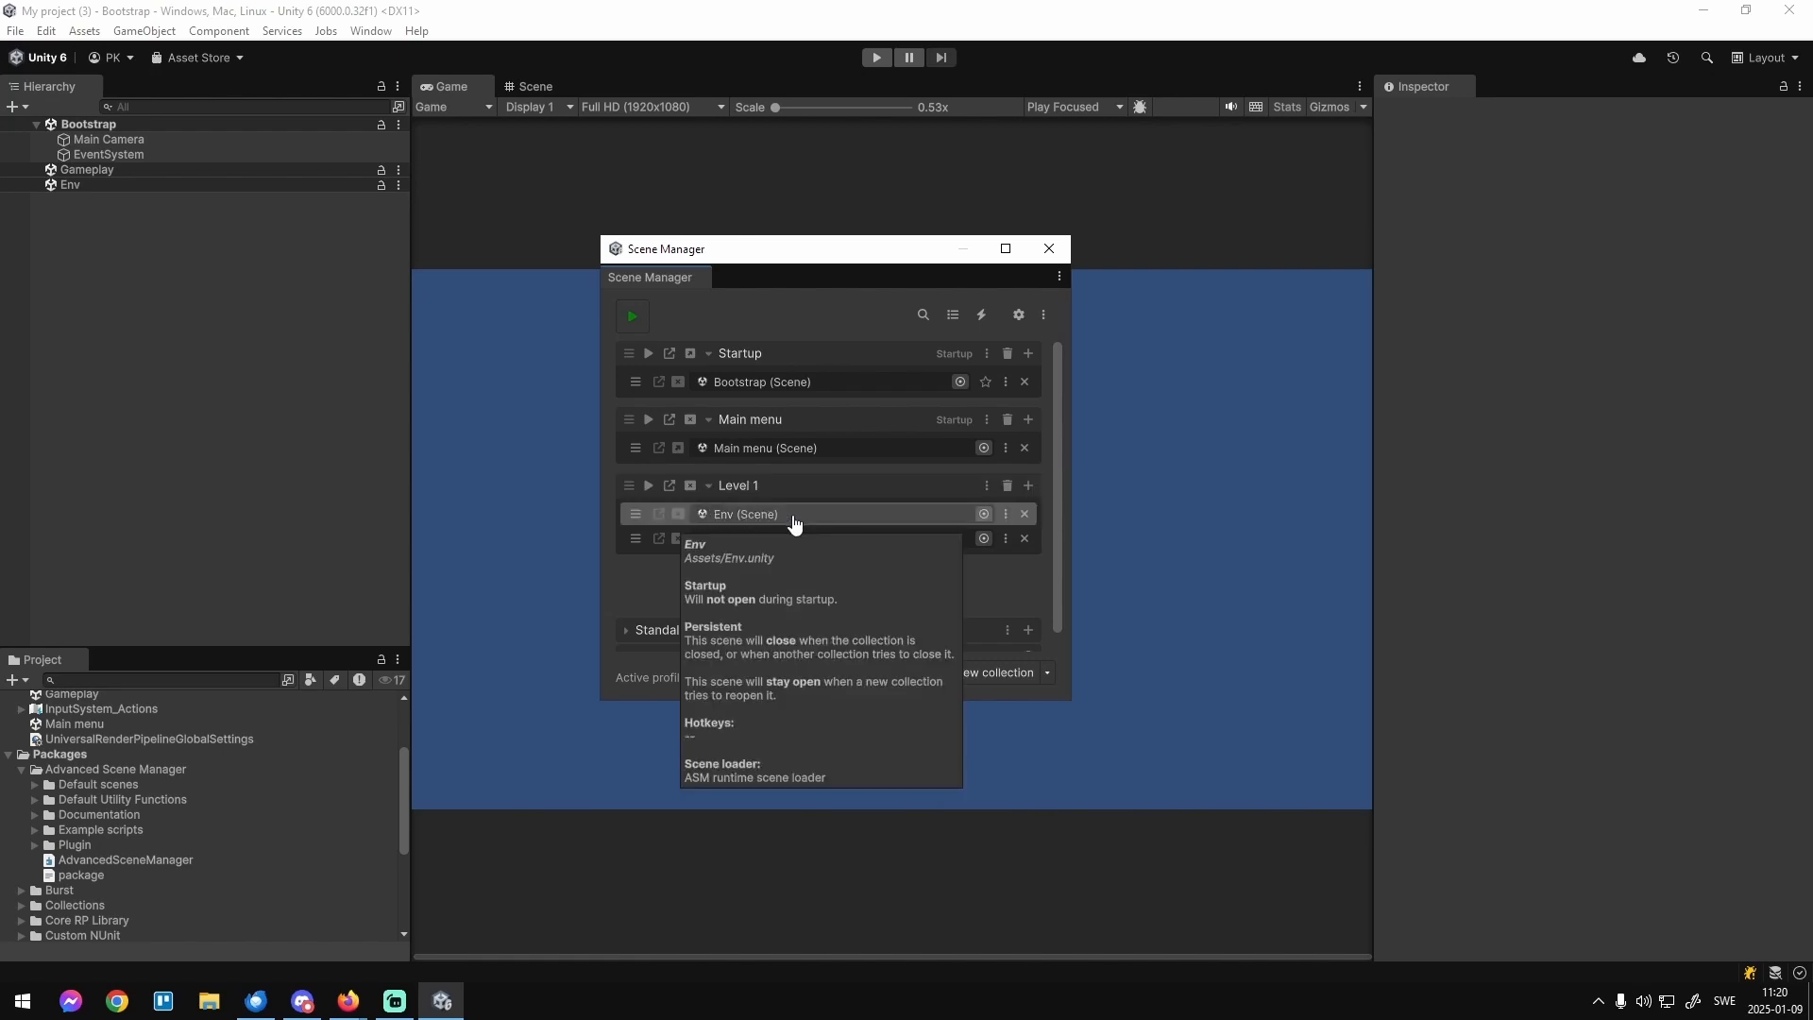
mouse_move(756, 547)
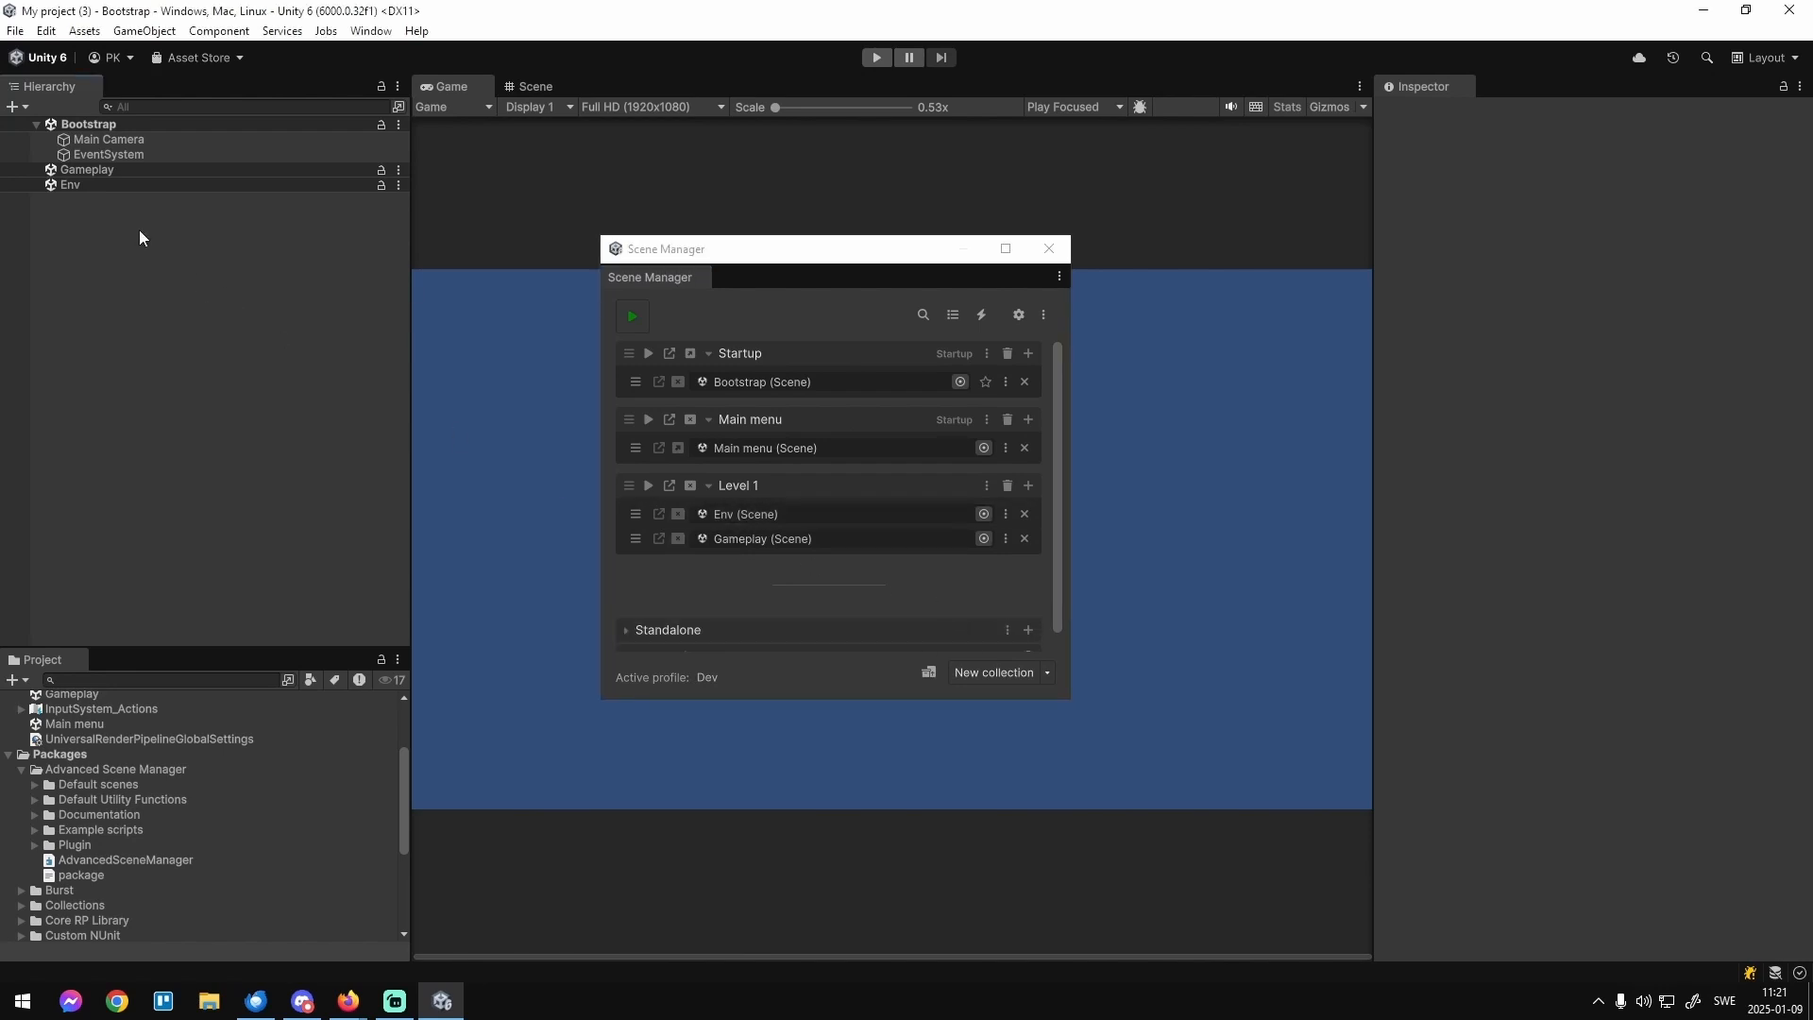
Add a 3D Plane object to the Env scene.
click(155, 187)
right_click(157, 185)
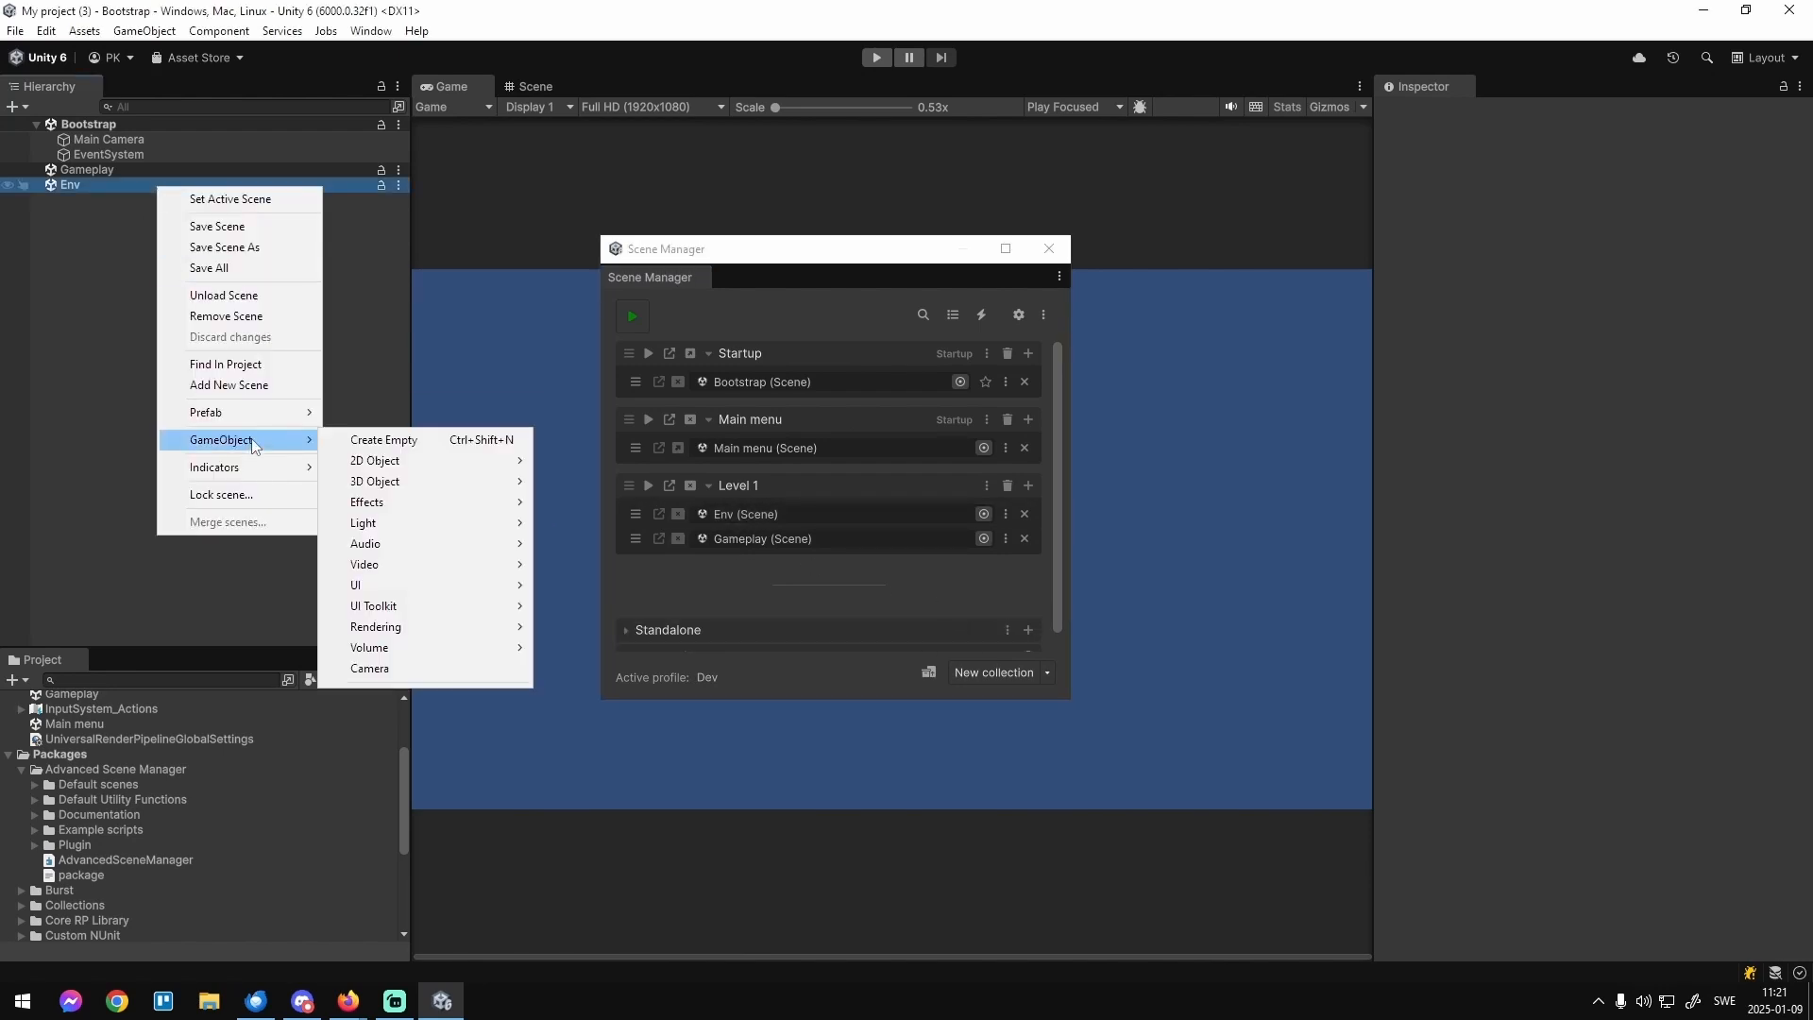
mouse_move(296, 447)
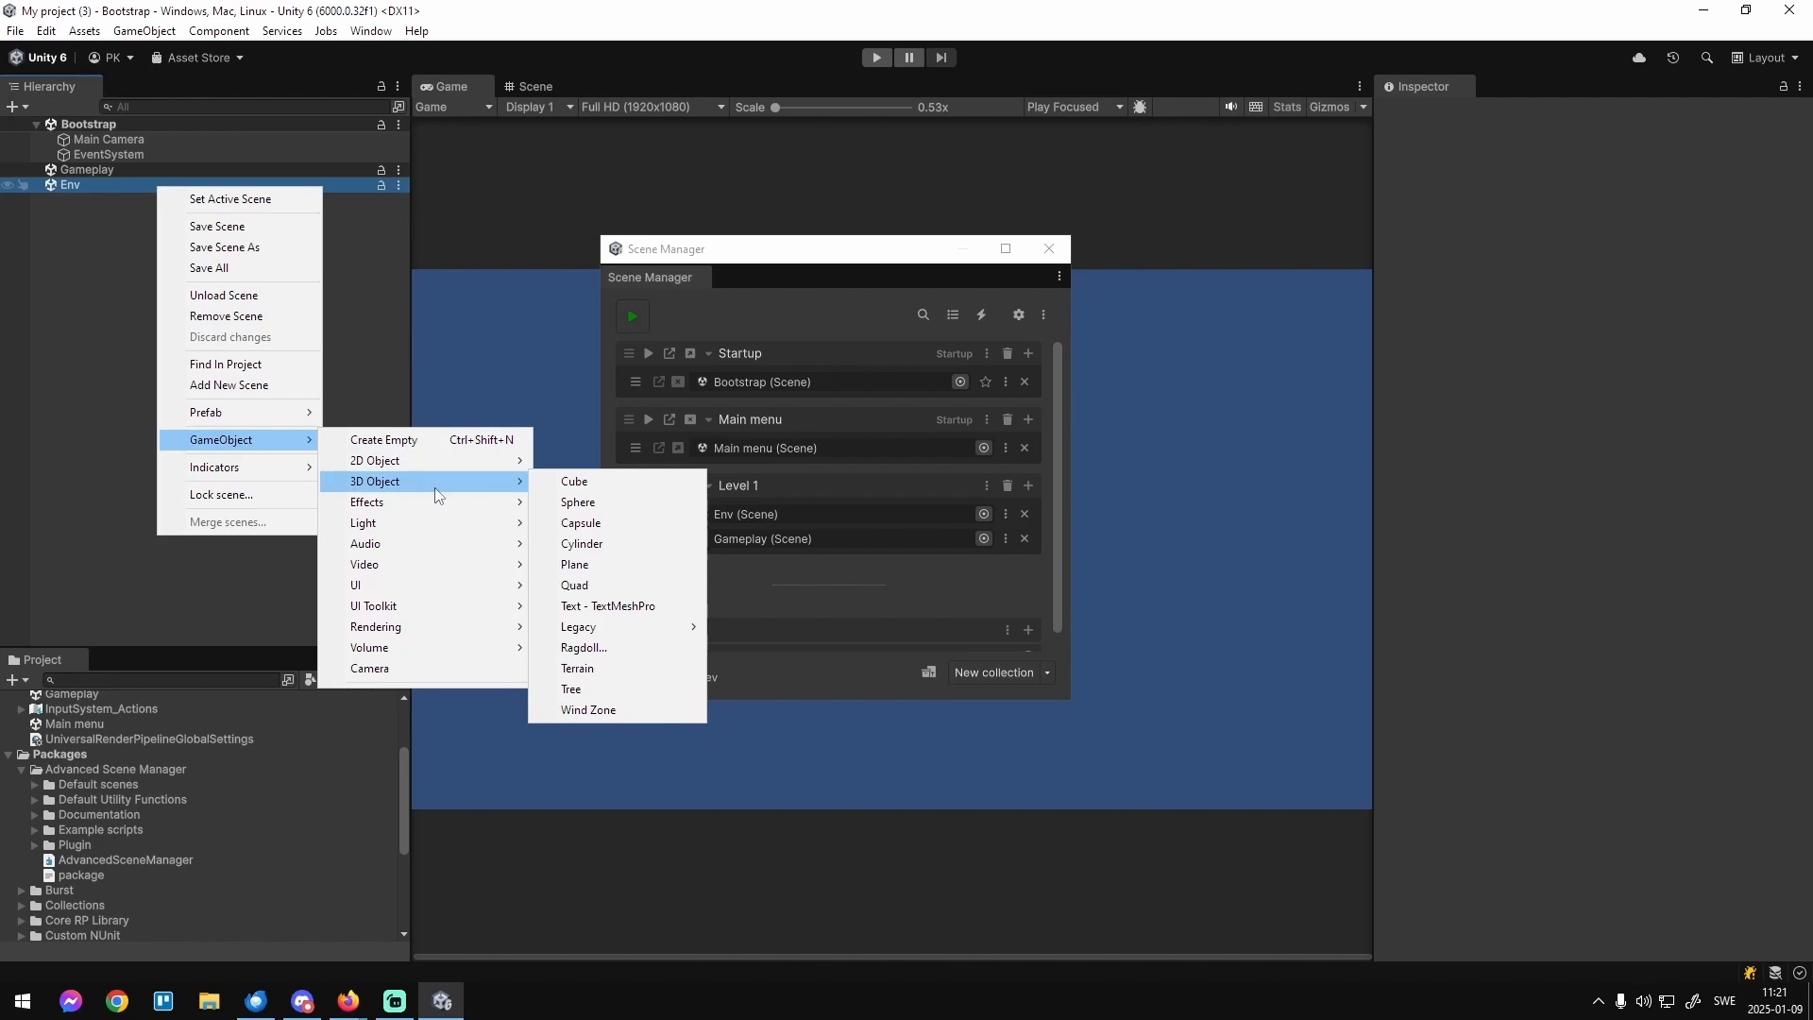
mouse_move(444, 501)
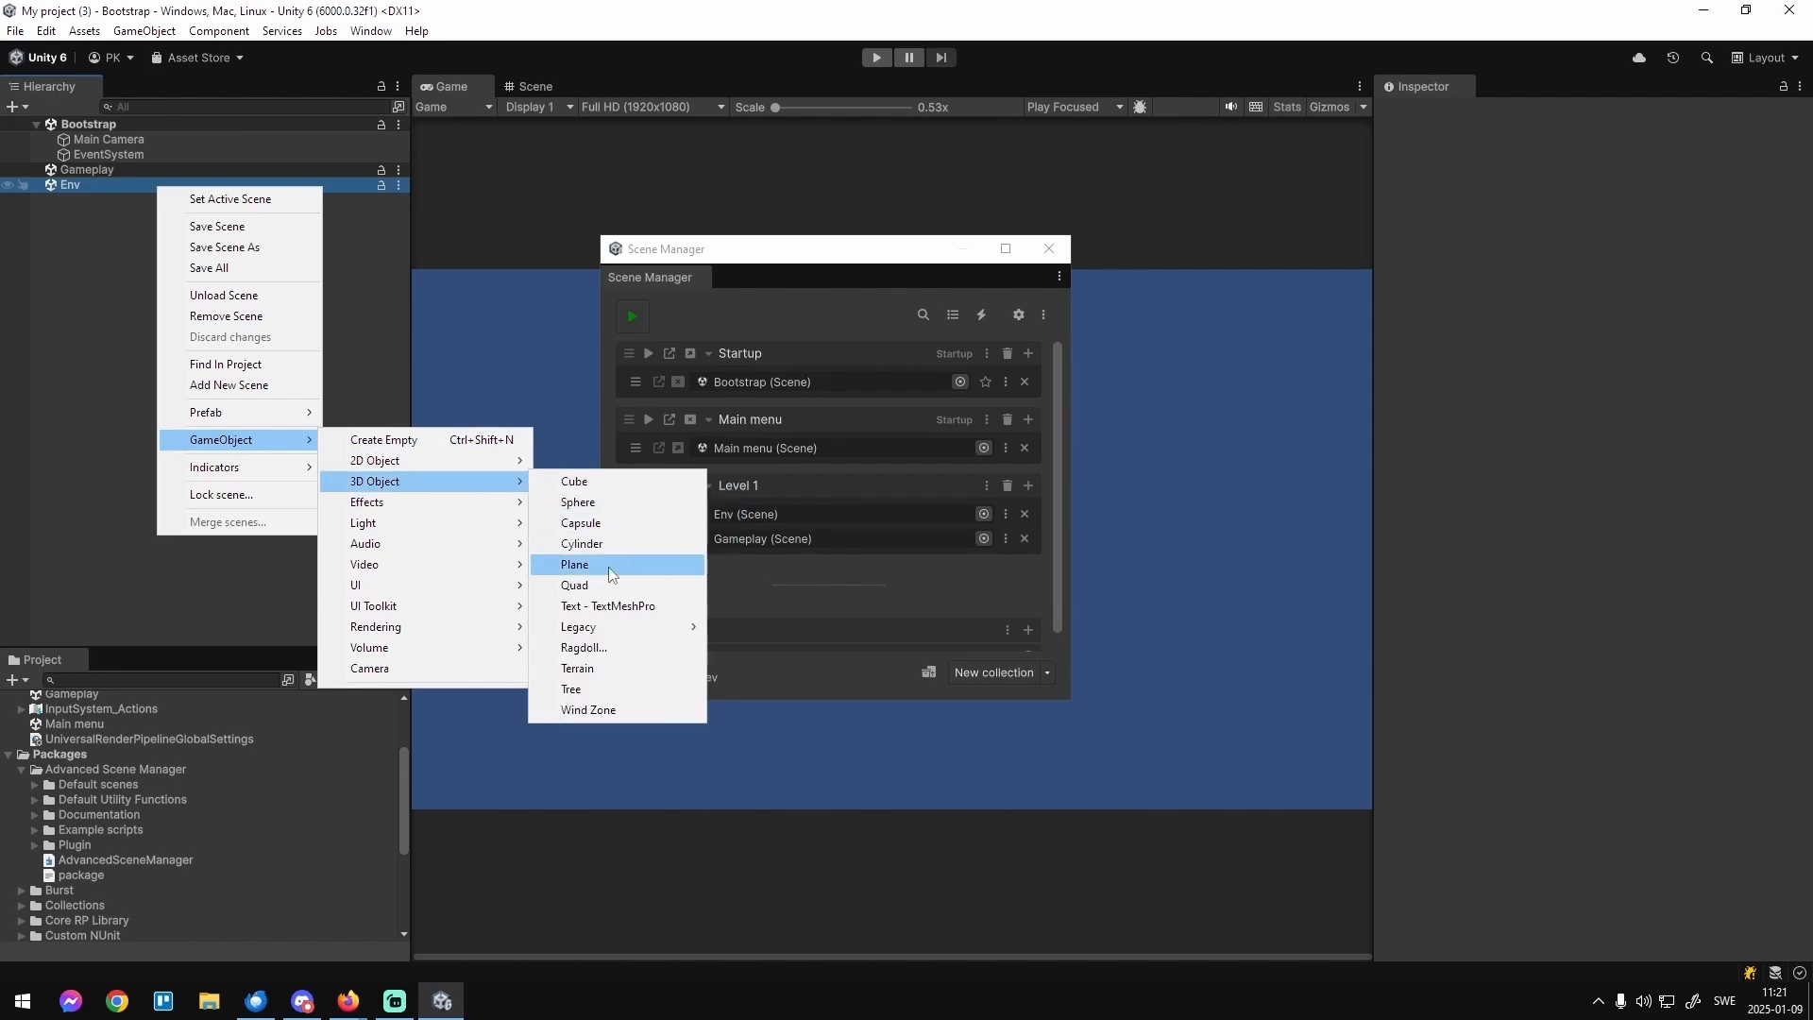
click(608, 567)
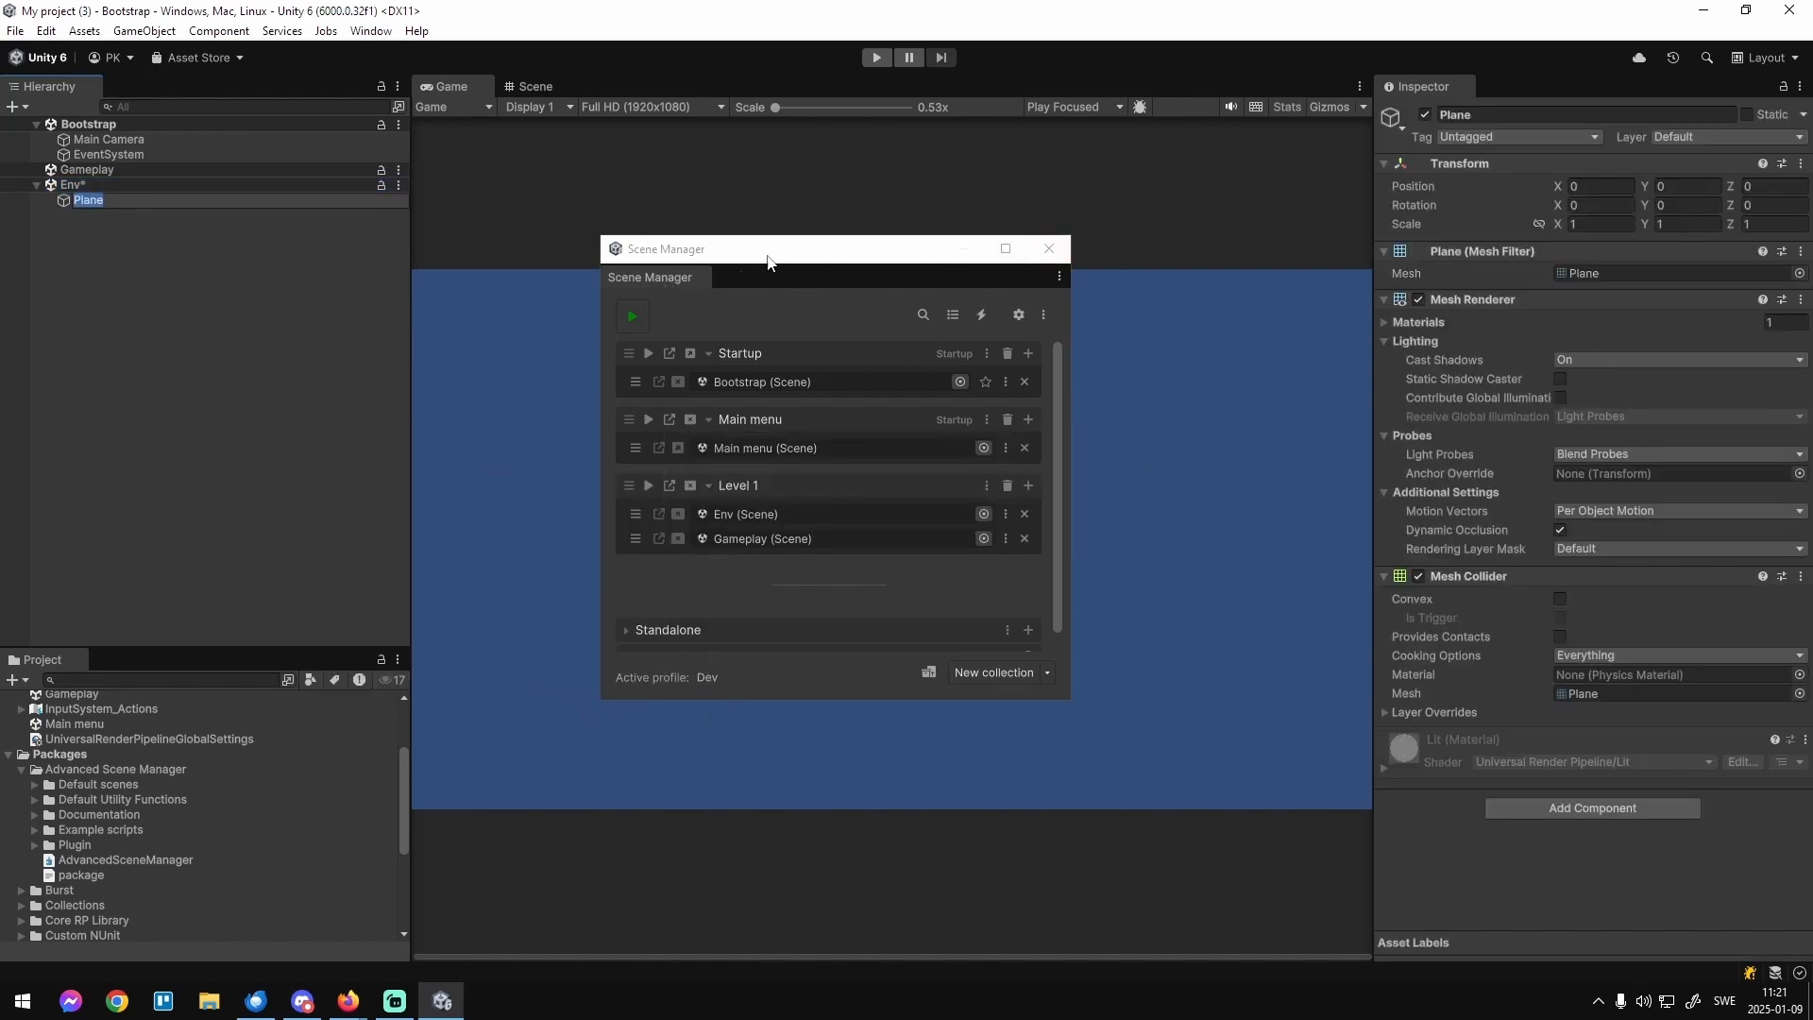
Show the Scene view, dock the Scene Manager window below the Inspector and widen that column slightly.
click(540, 88)
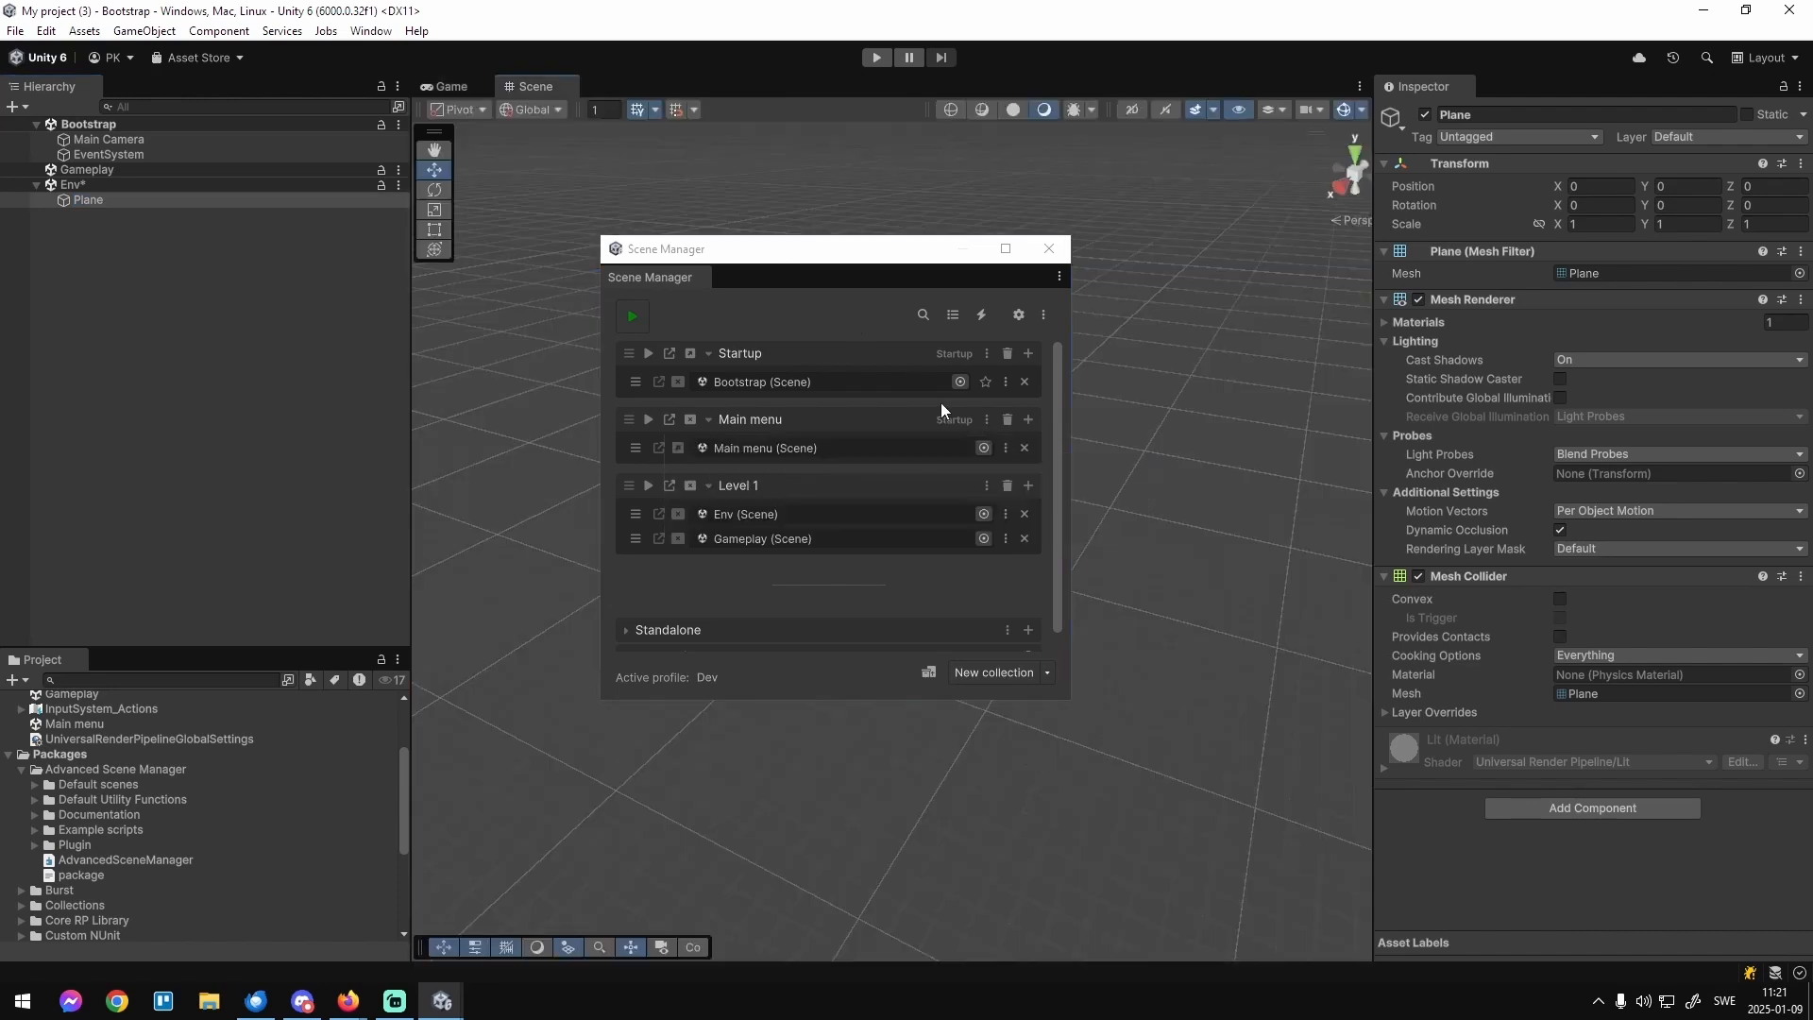
drag(661, 277, 1556, 796)
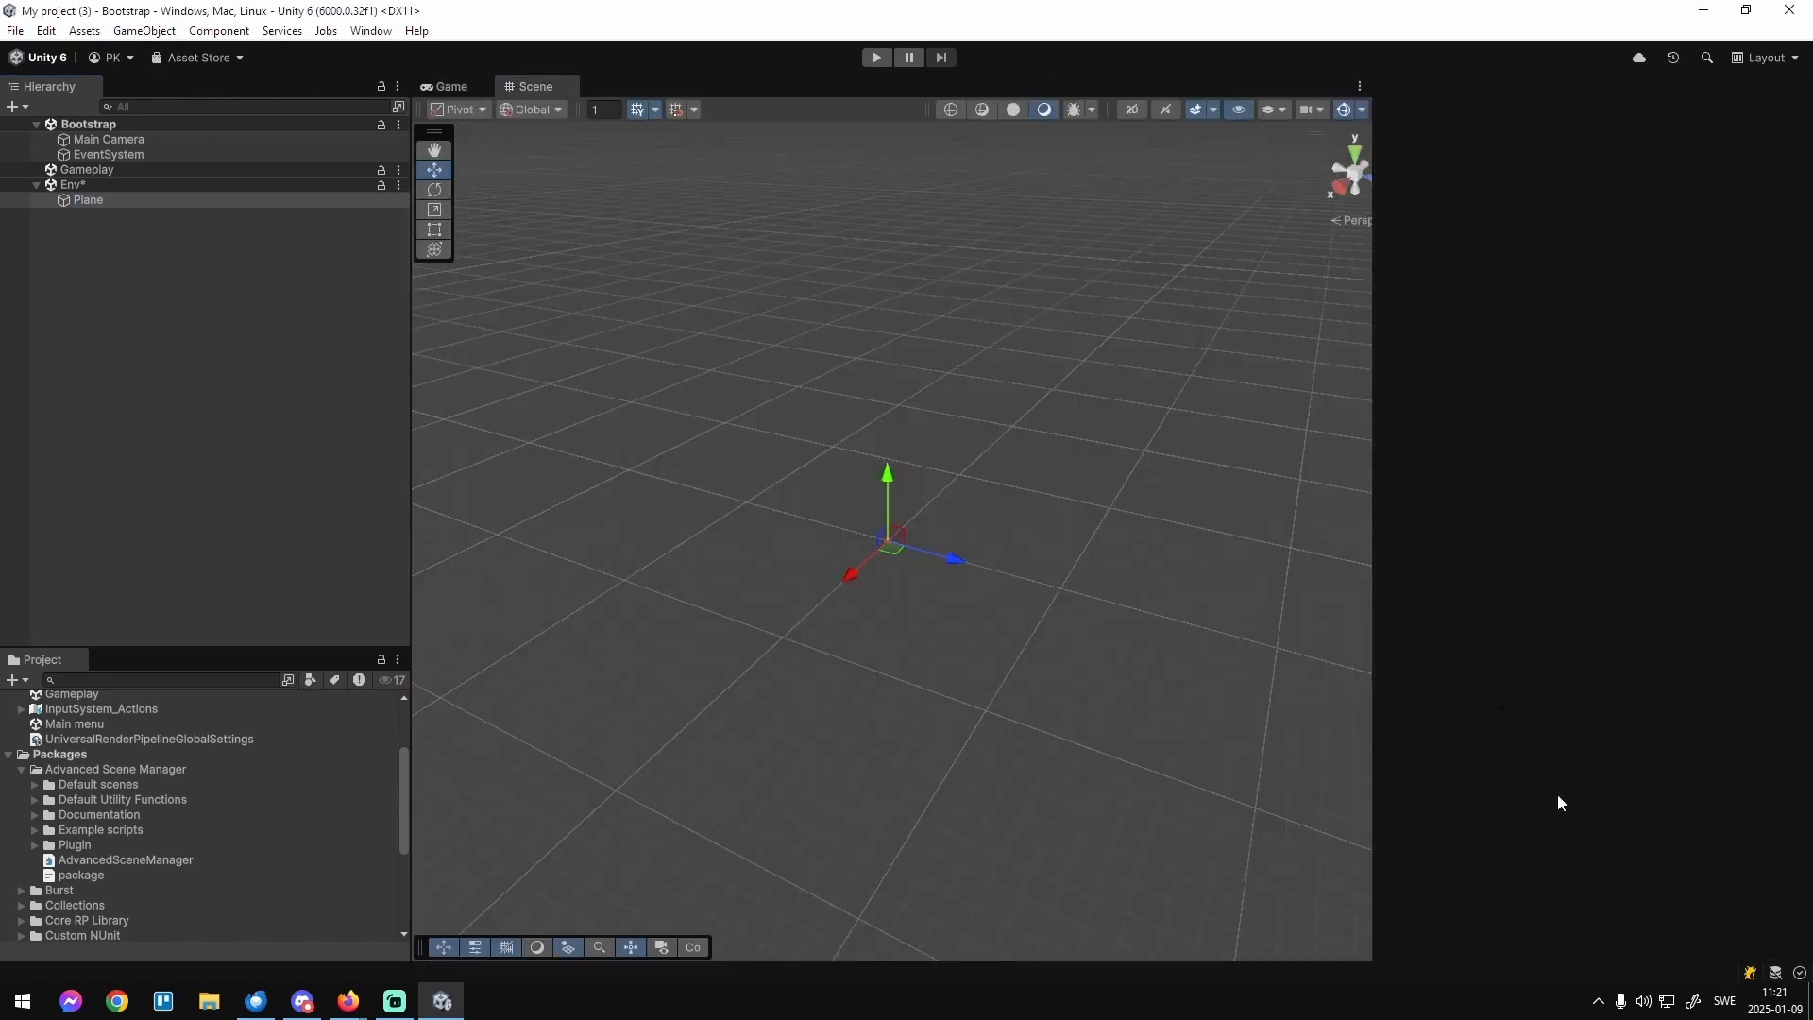
drag(1520, 667, 1511, 530)
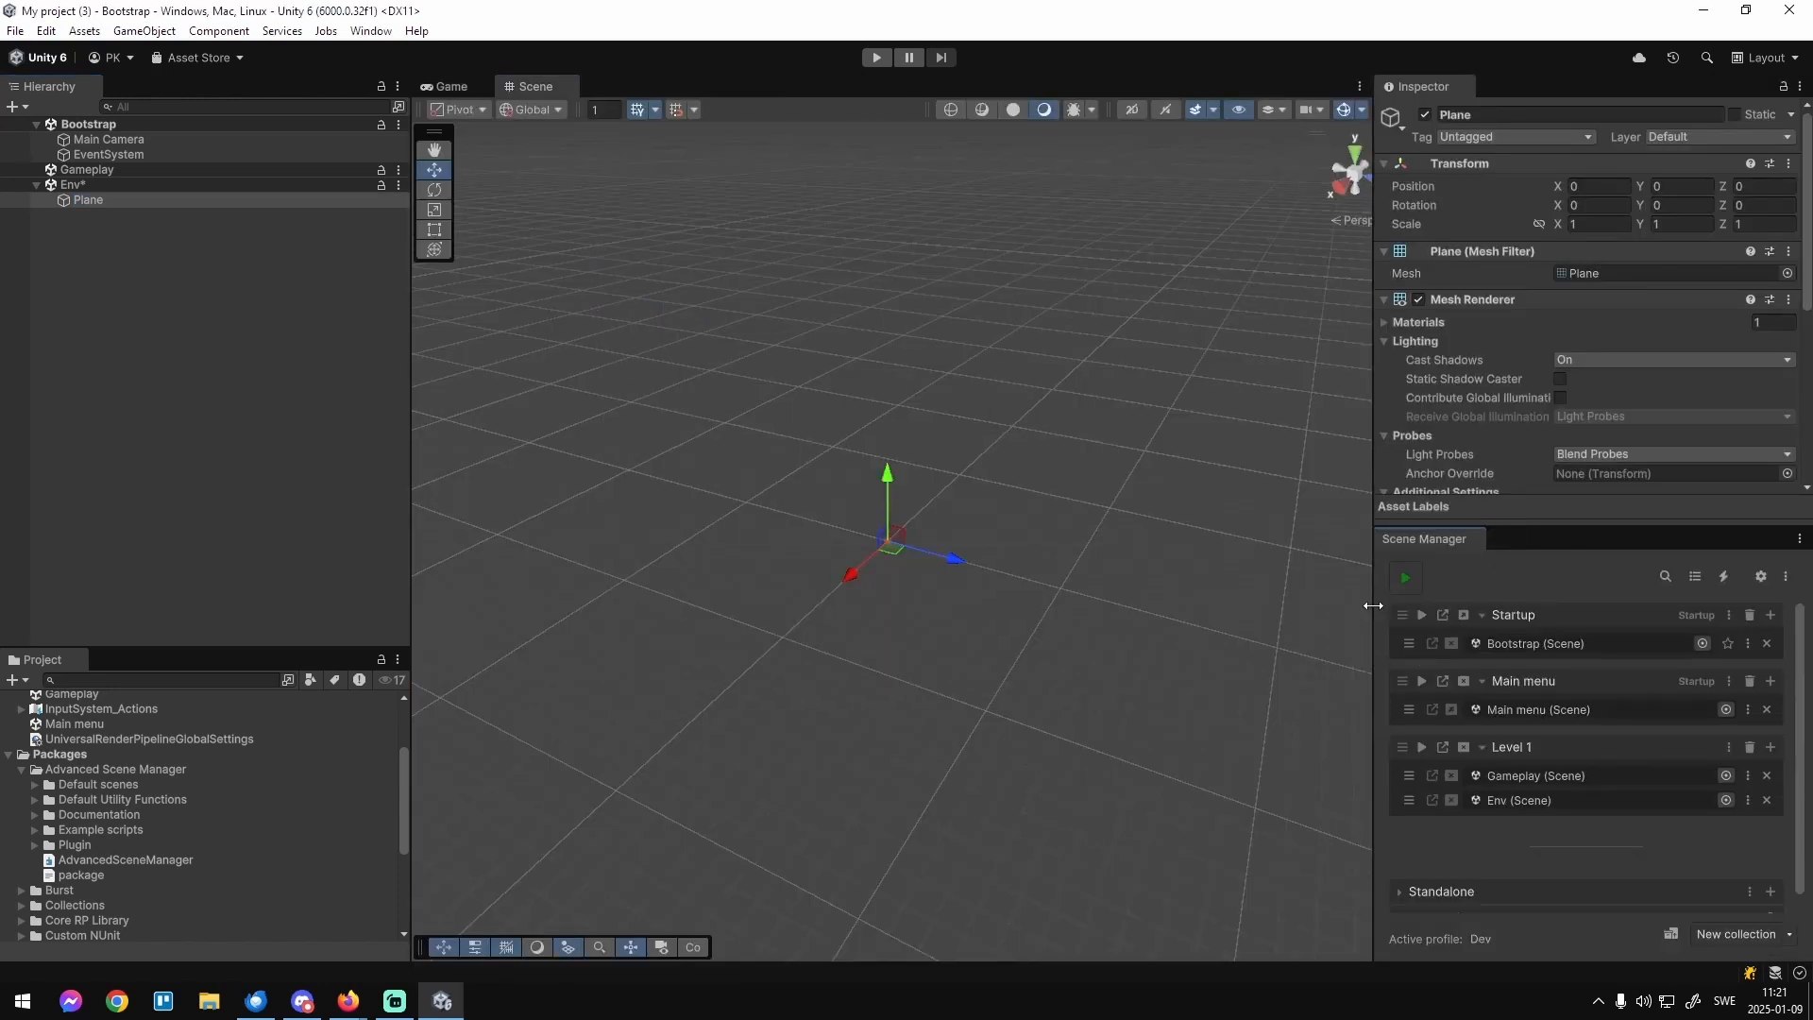
drag(1373, 606, 1345, 605)
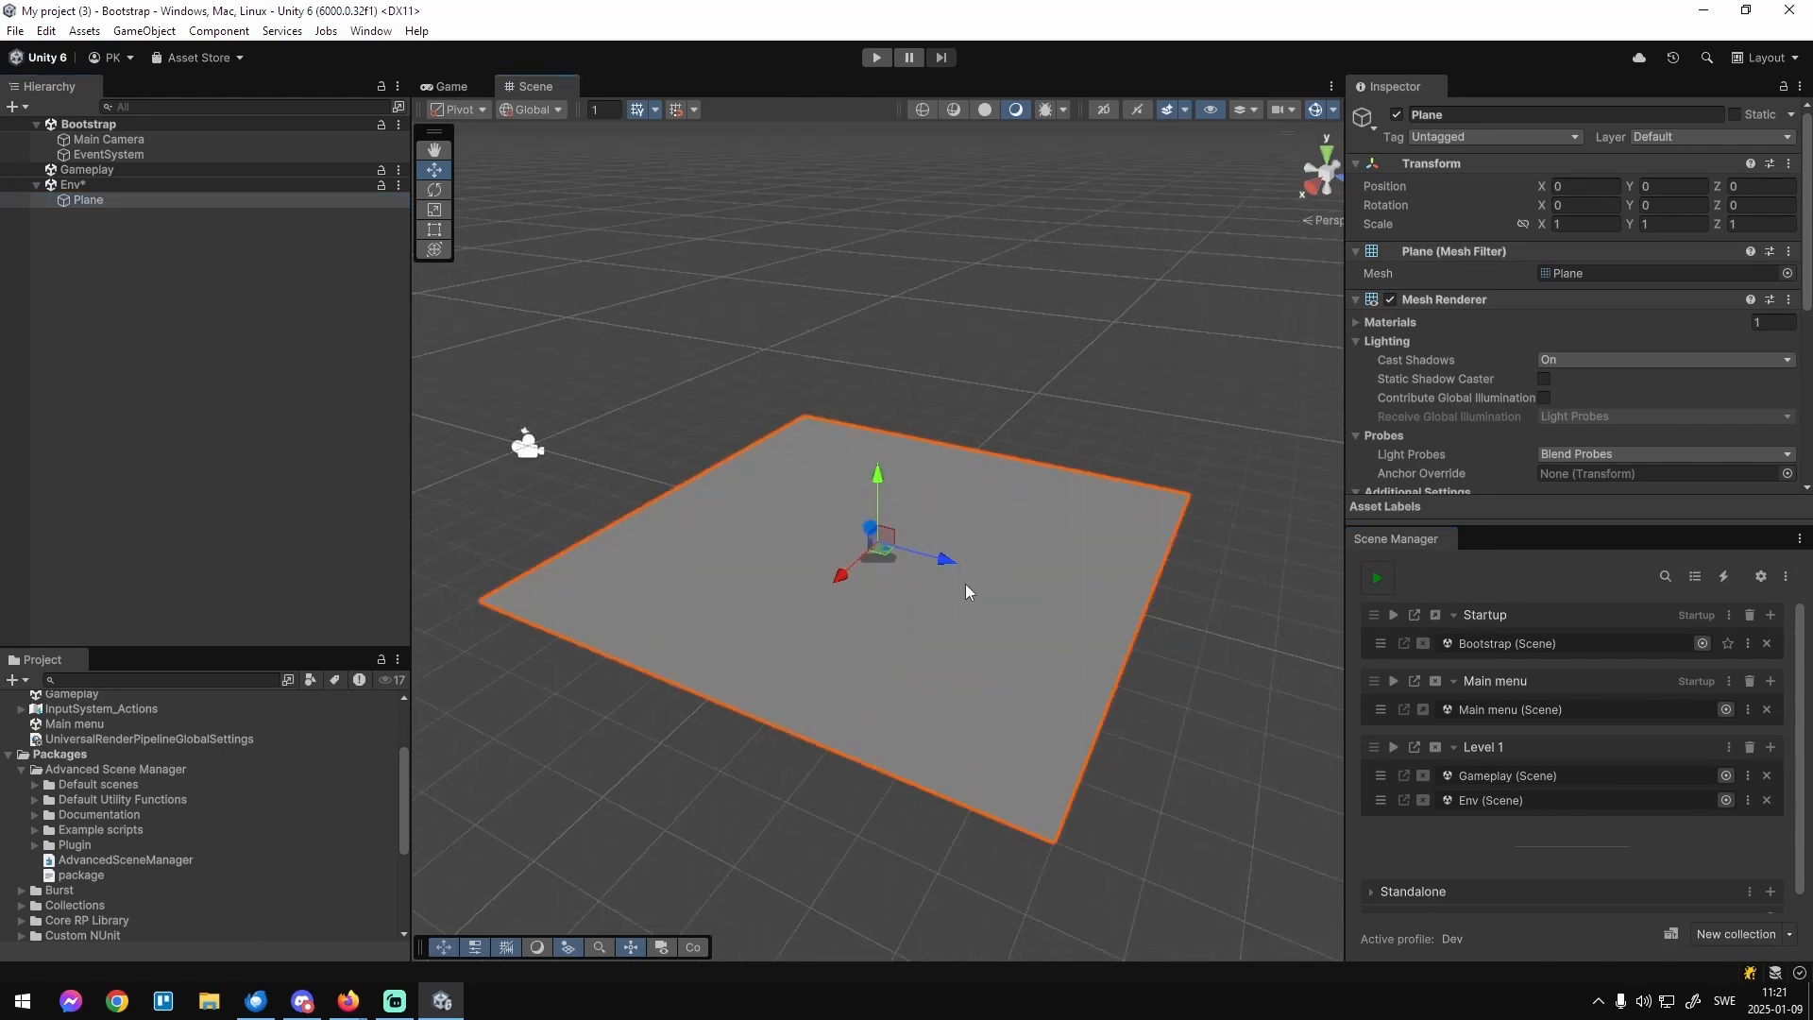
Reorder the Level 1 collection in the docked Scene Manager so Env is listed before Gameplay.
right_drag(965, 584, 790, 607)
key(w)
key(d)
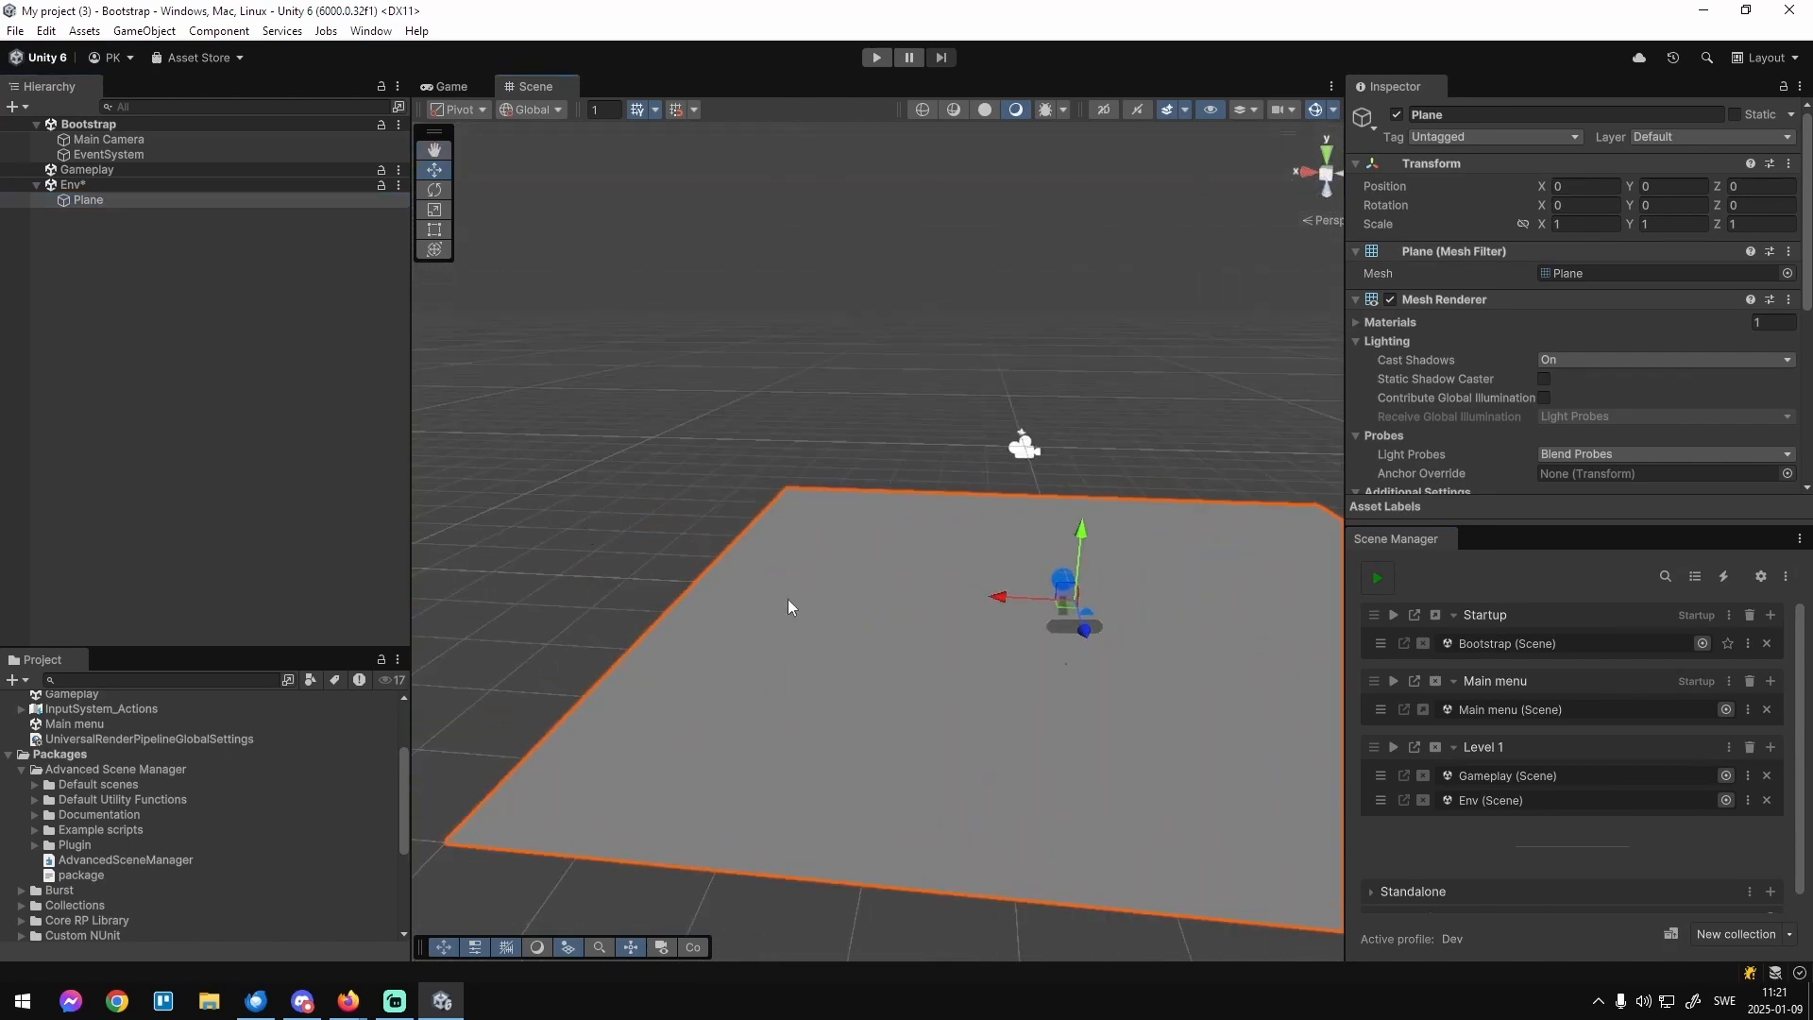
drag(1382, 800, 1381, 772)
Add a 3D Capsule to the Gameplay scene and move it across the plane to about X -0.25, Z 0.97.
right_click(98, 174)
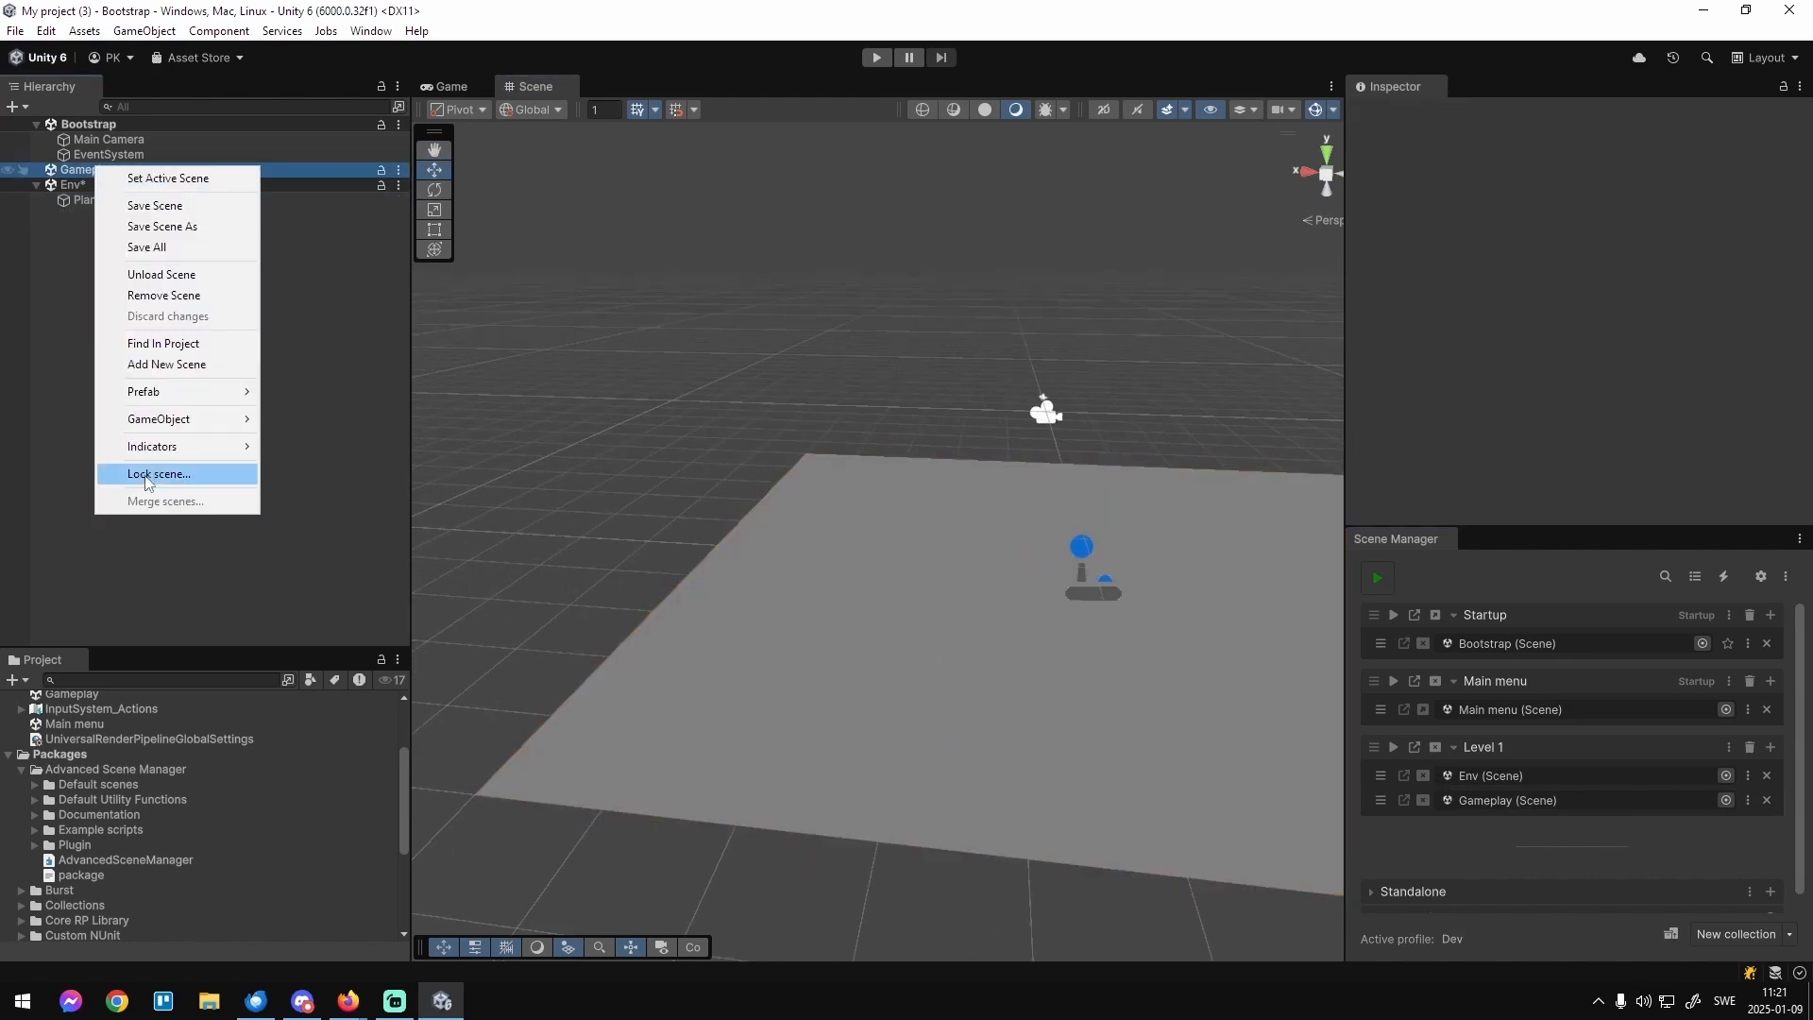
mouse_move(175, 420)
mouse_move(324, 462)
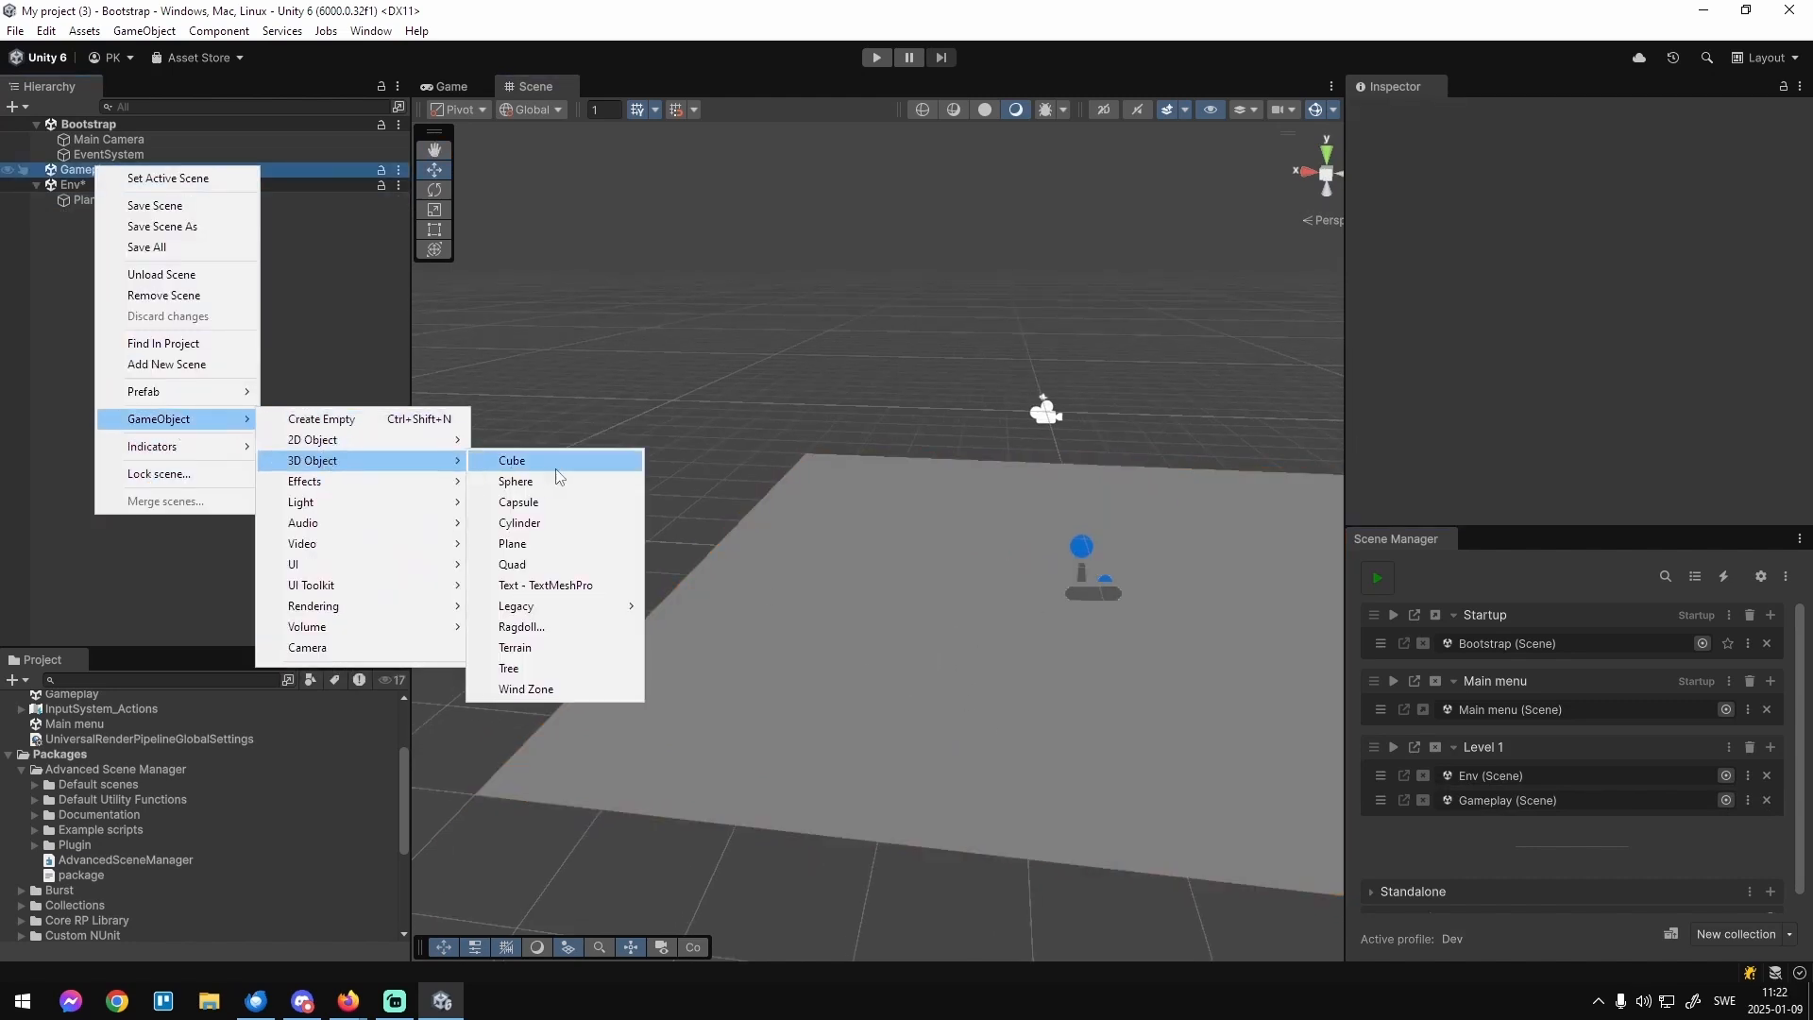
click(543, 503)
right_drag(982, 548, 1096, 548)
key(a)
key(w)
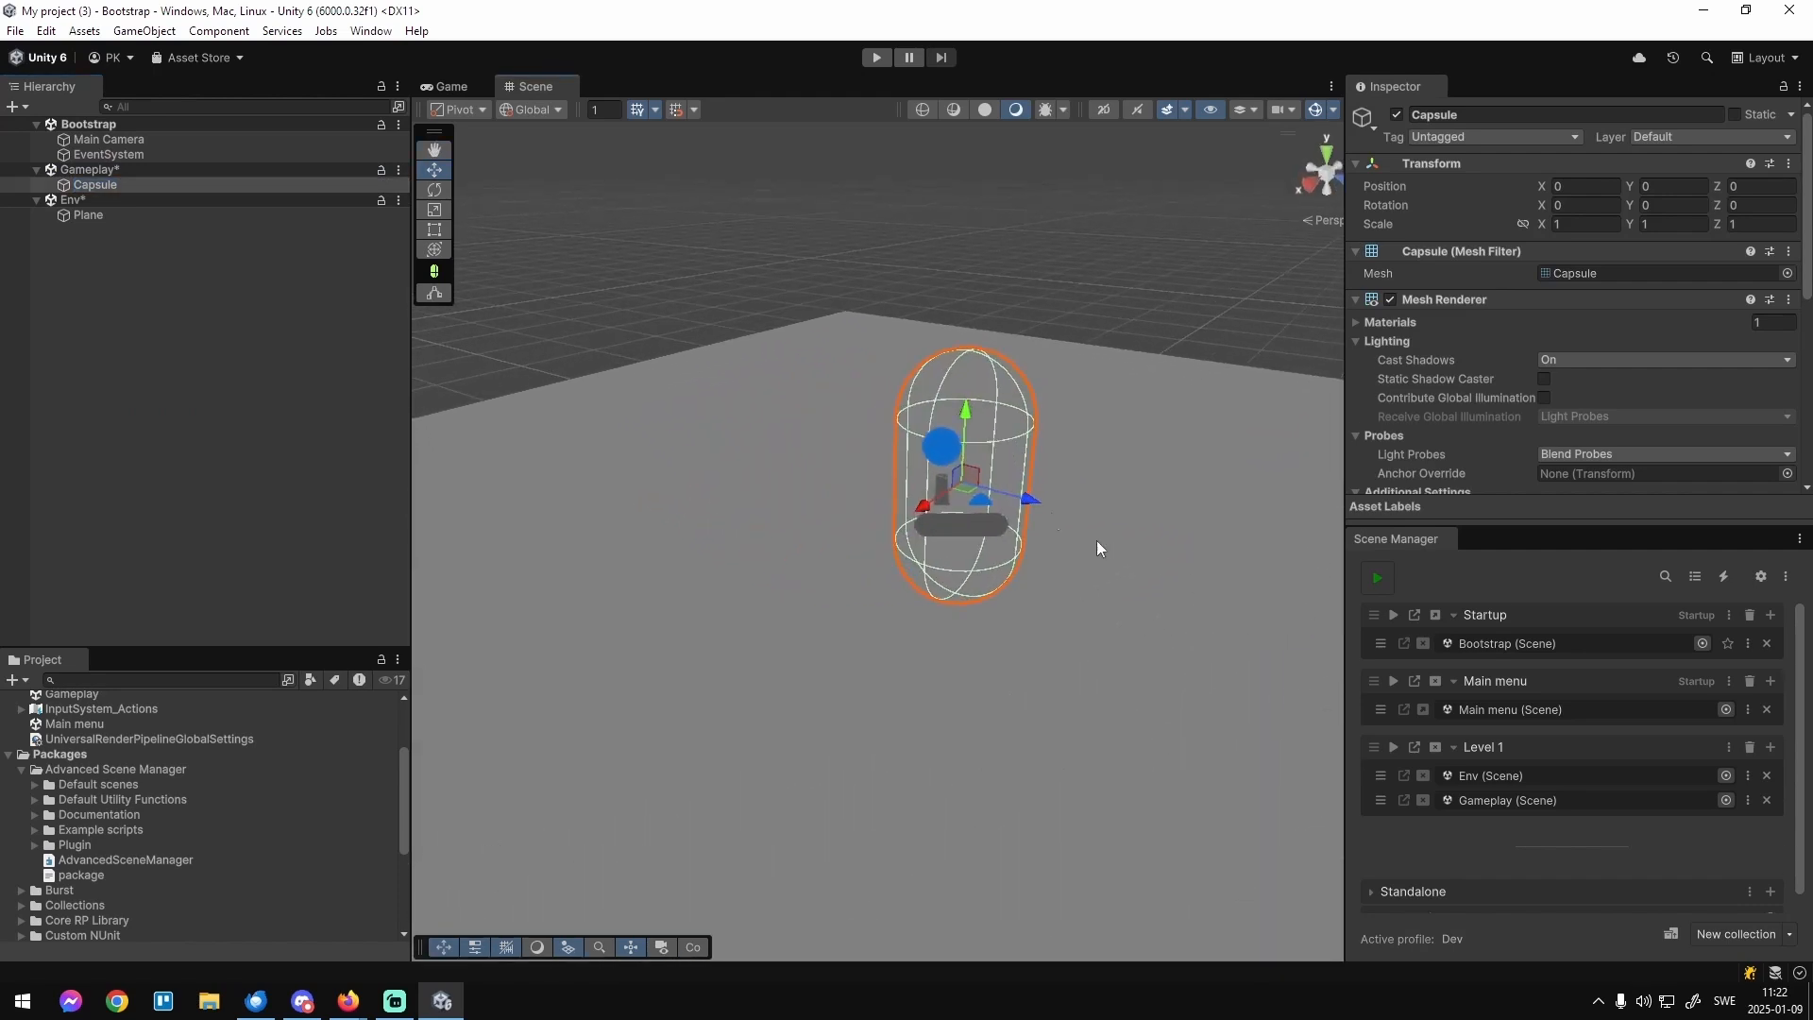
drag(966, 495, 1103, 508)
scroll(1133, 627, down, 5)
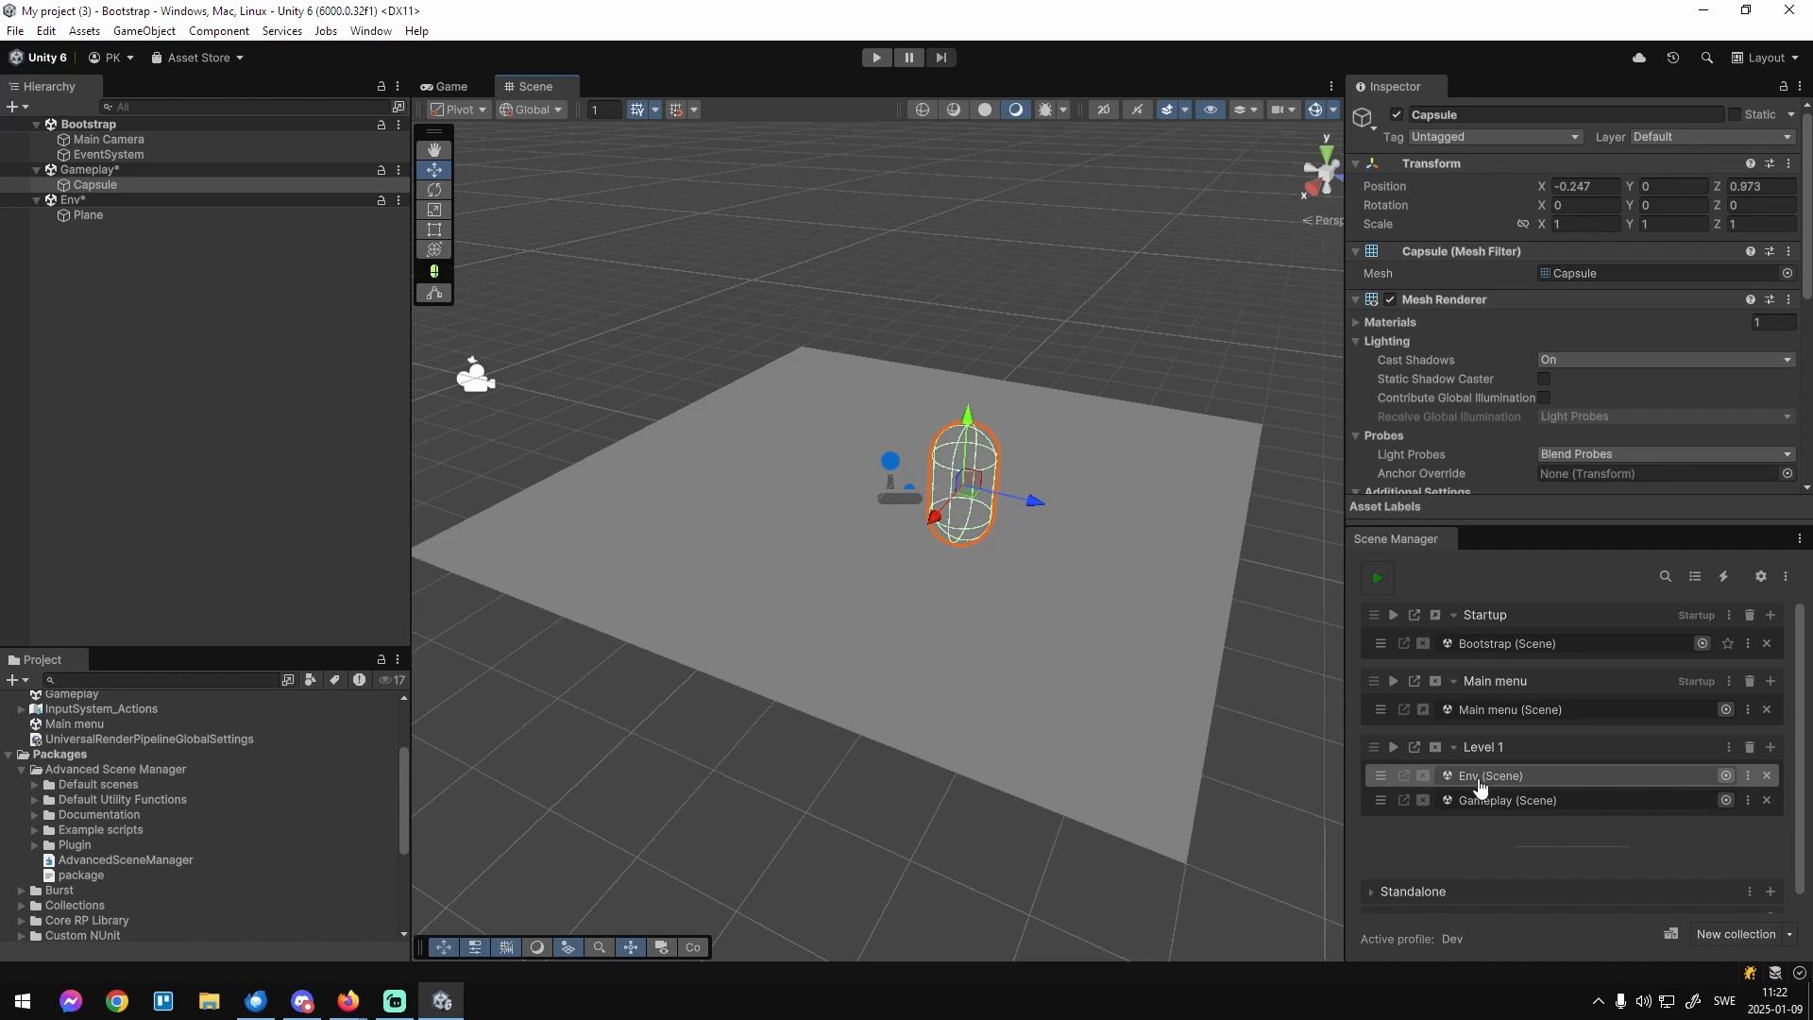
Add a Directional Light to the Env scene, move it up to about Y 3.2 beyond the plane's edge, and save the scenes.
right_click(94, 200)
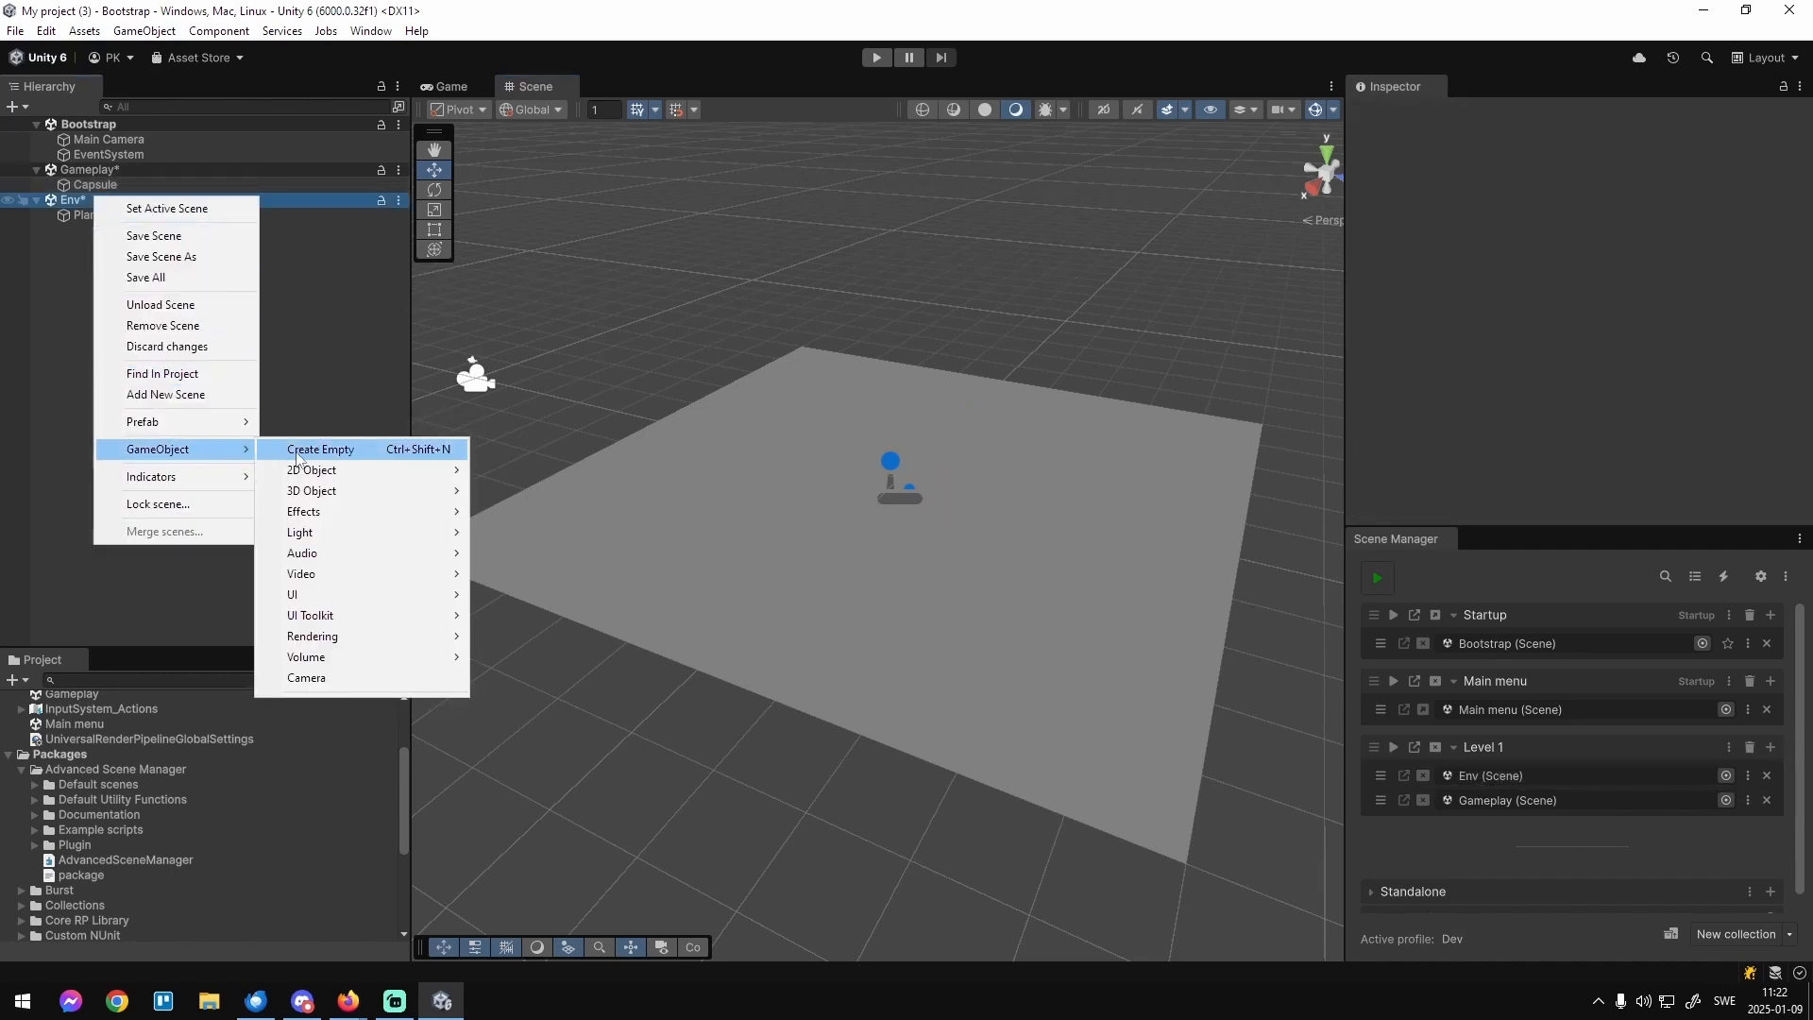
mouse_move(189, 476)
mouse_move(358, 532)
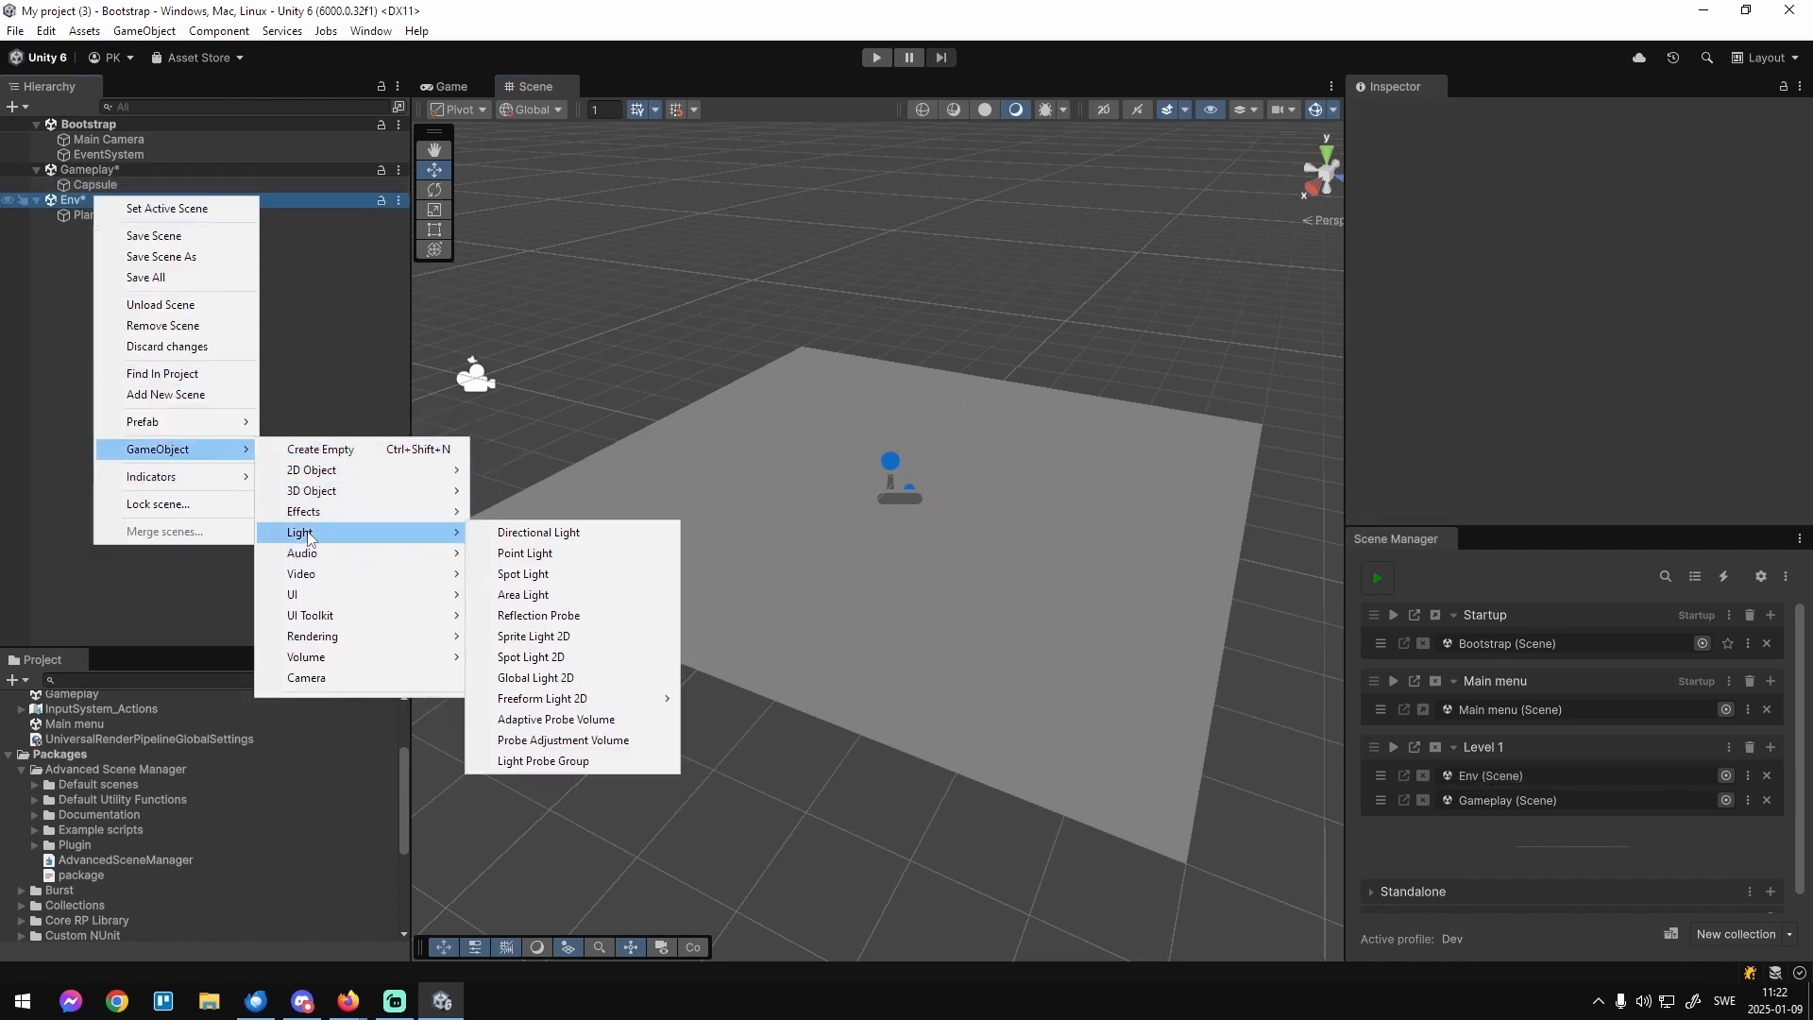
click(555, 535)
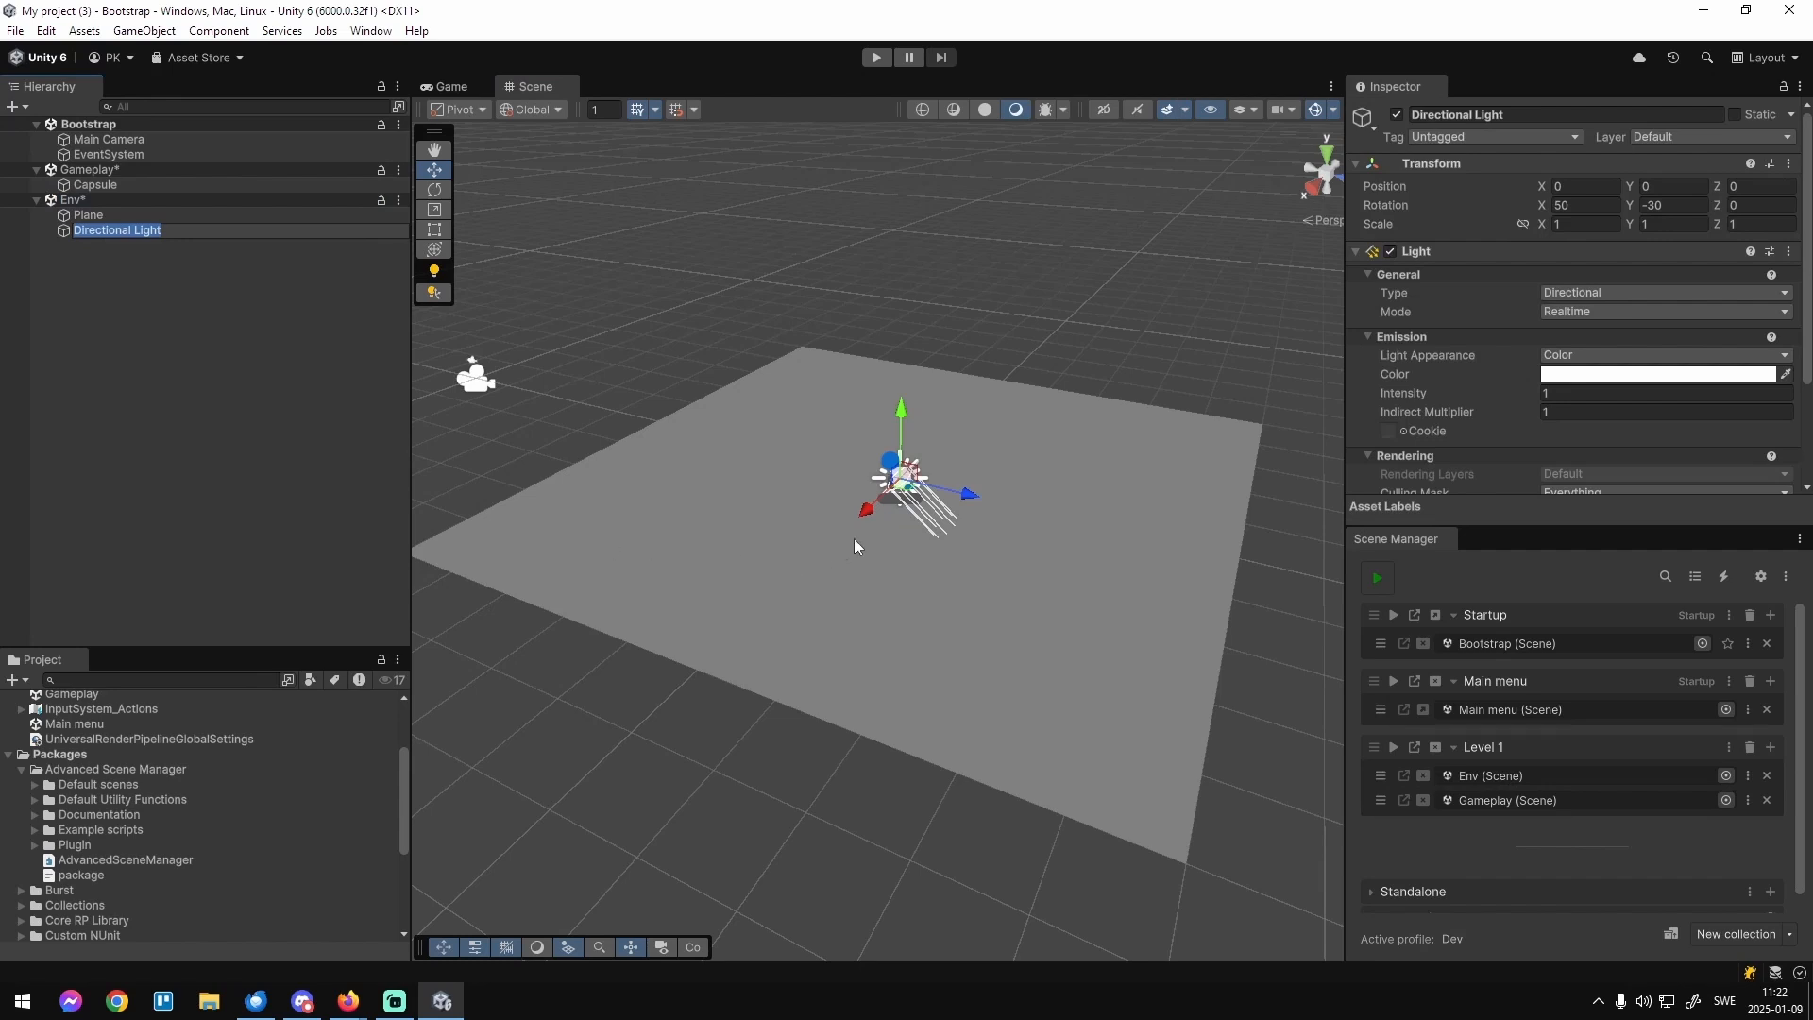
drag(910, 471, 561, 219)
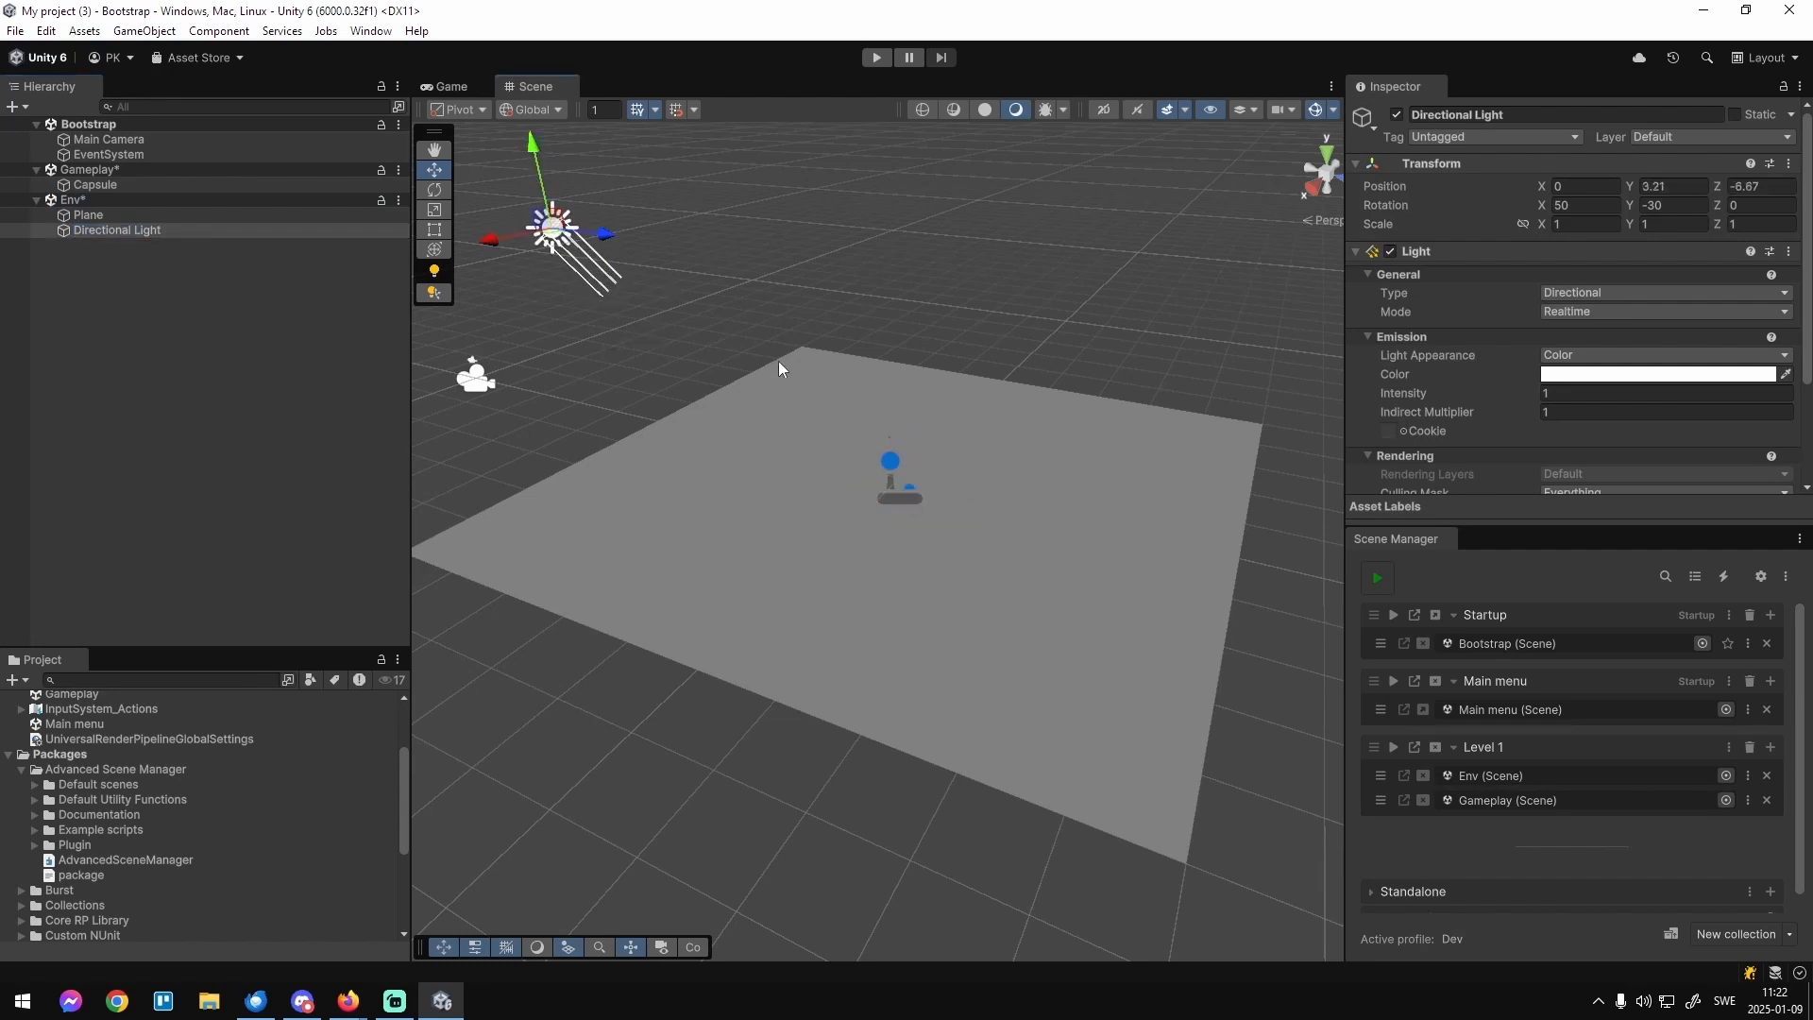
click(934, 445)
key(ctrl+s)
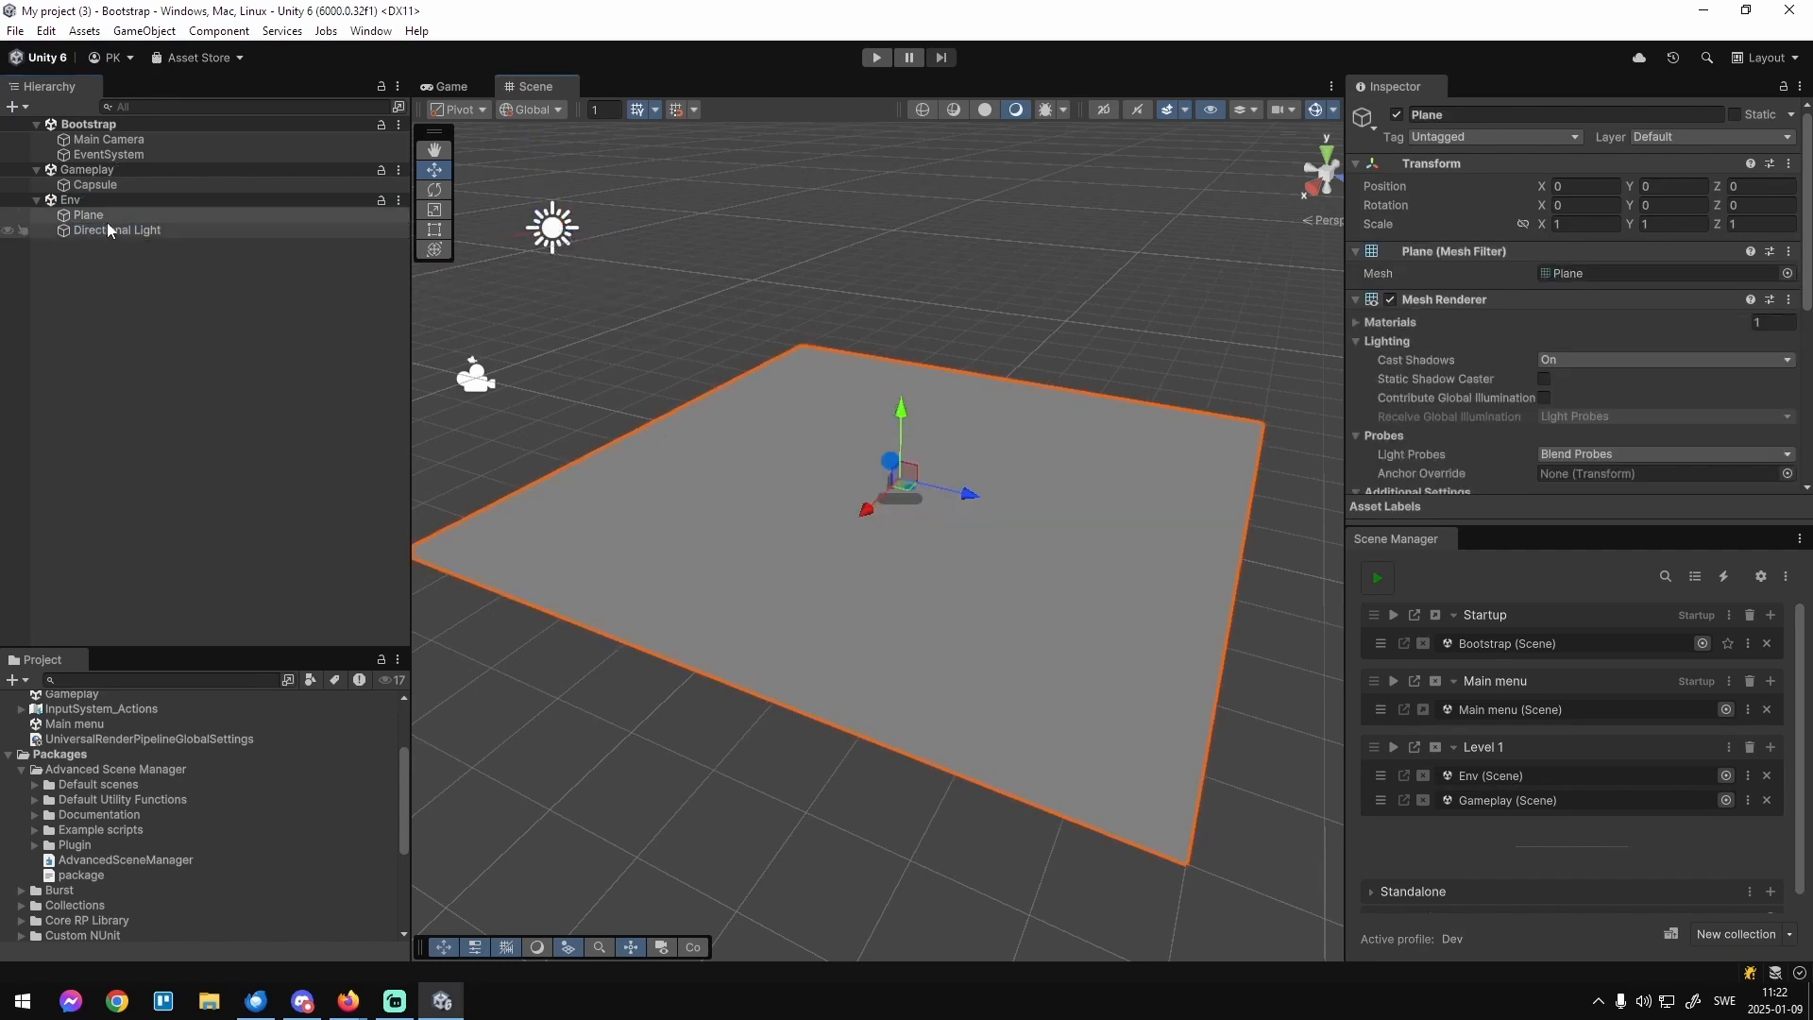
Assign the Gold material to the capsule's Mesh Renderer.
click(93, 185)
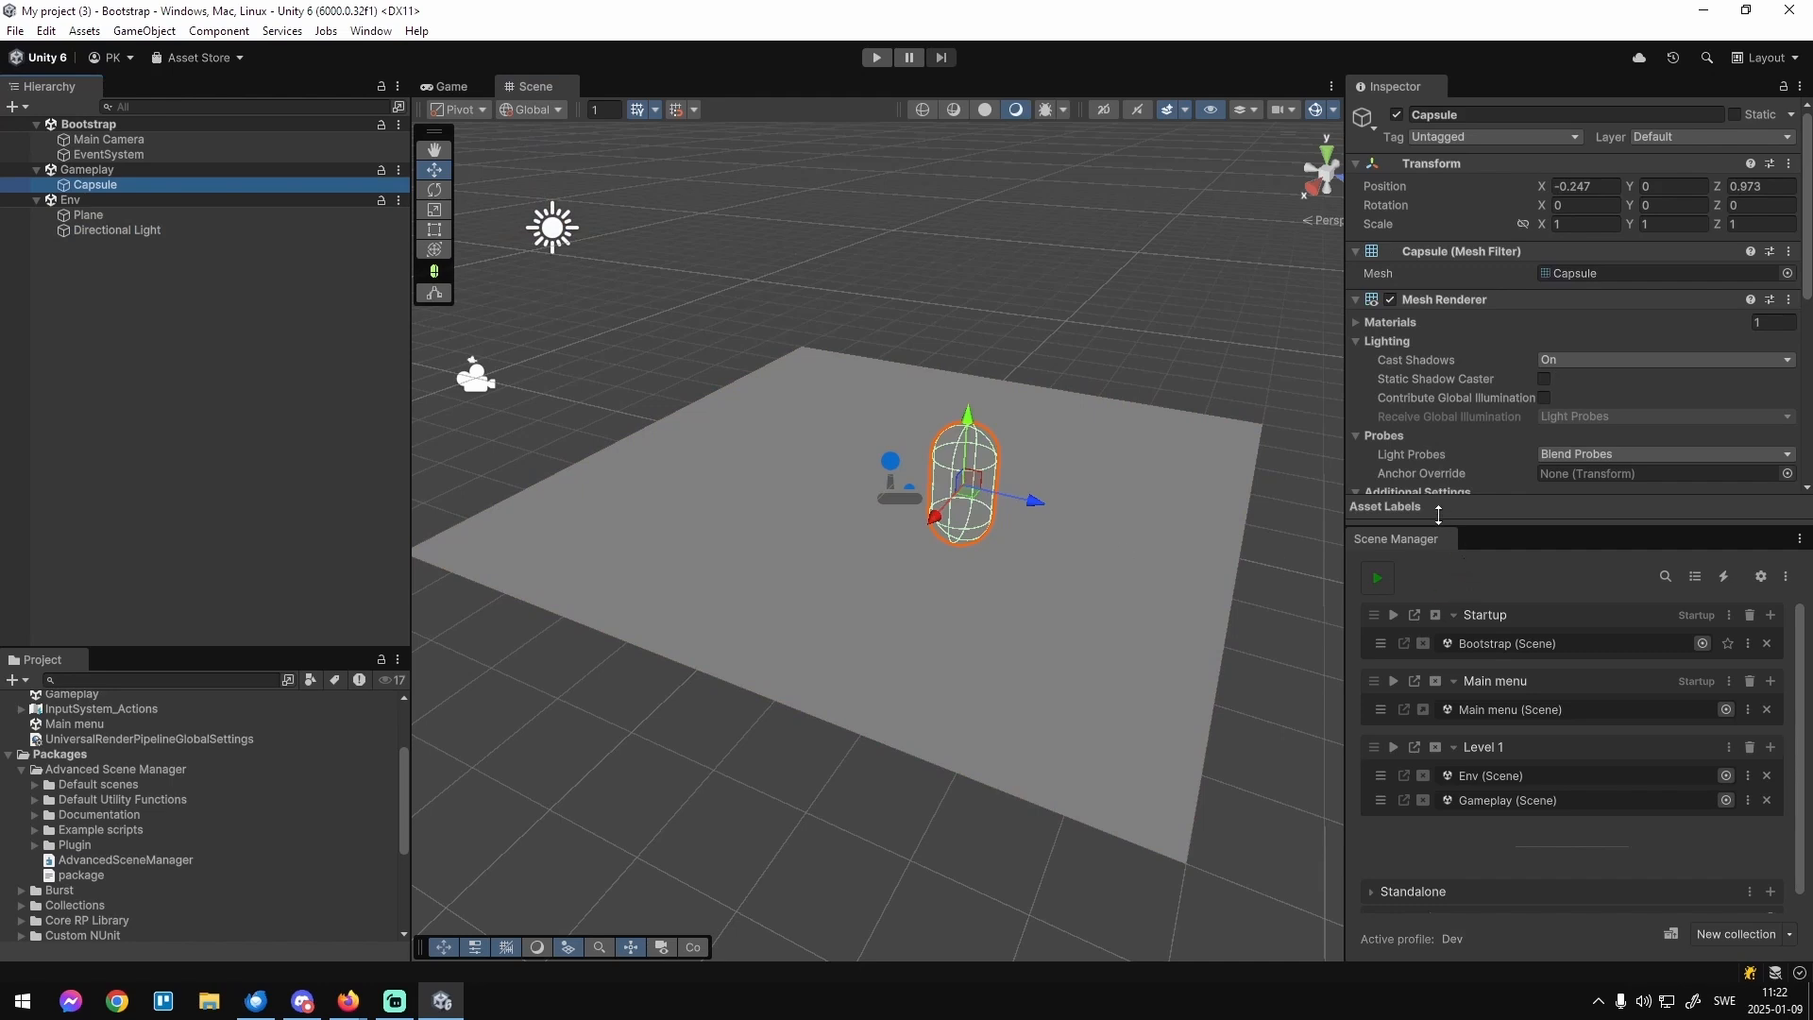
drag(1438, 523, 1438, 597)
click(1368, 323)
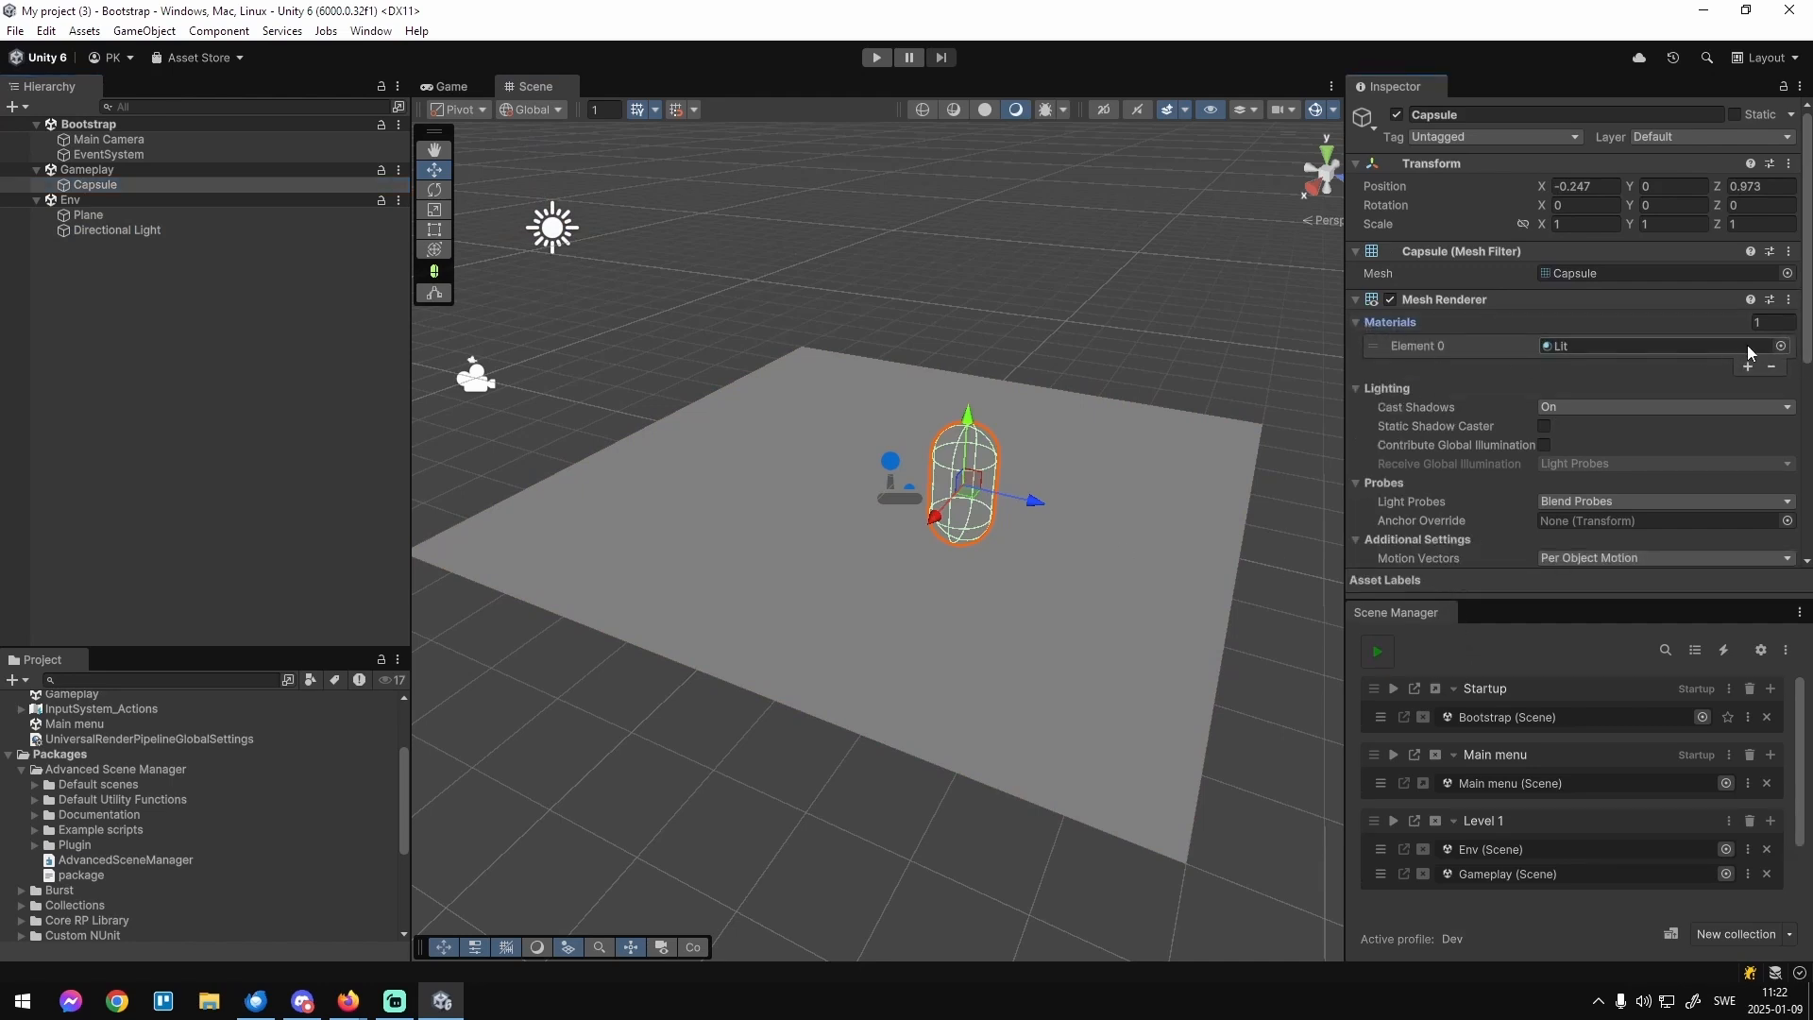
click(1781, 345)
click(1556, 461)
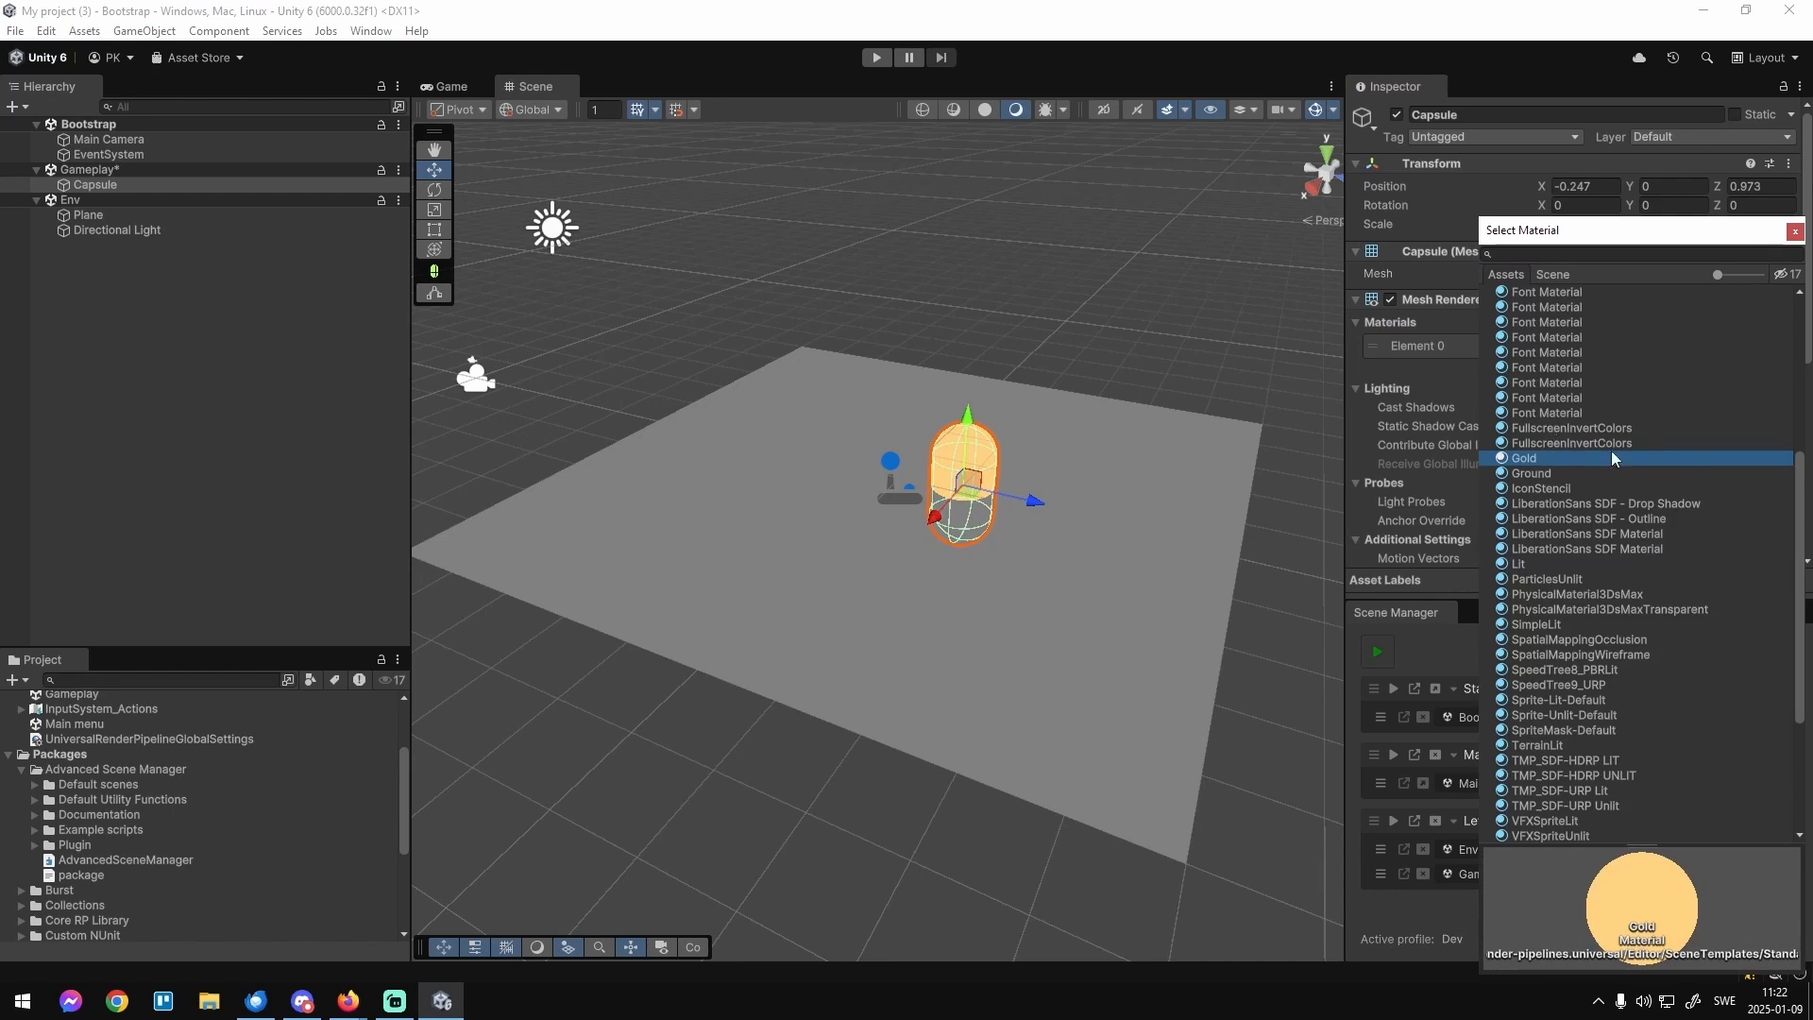
click(1794, 231)
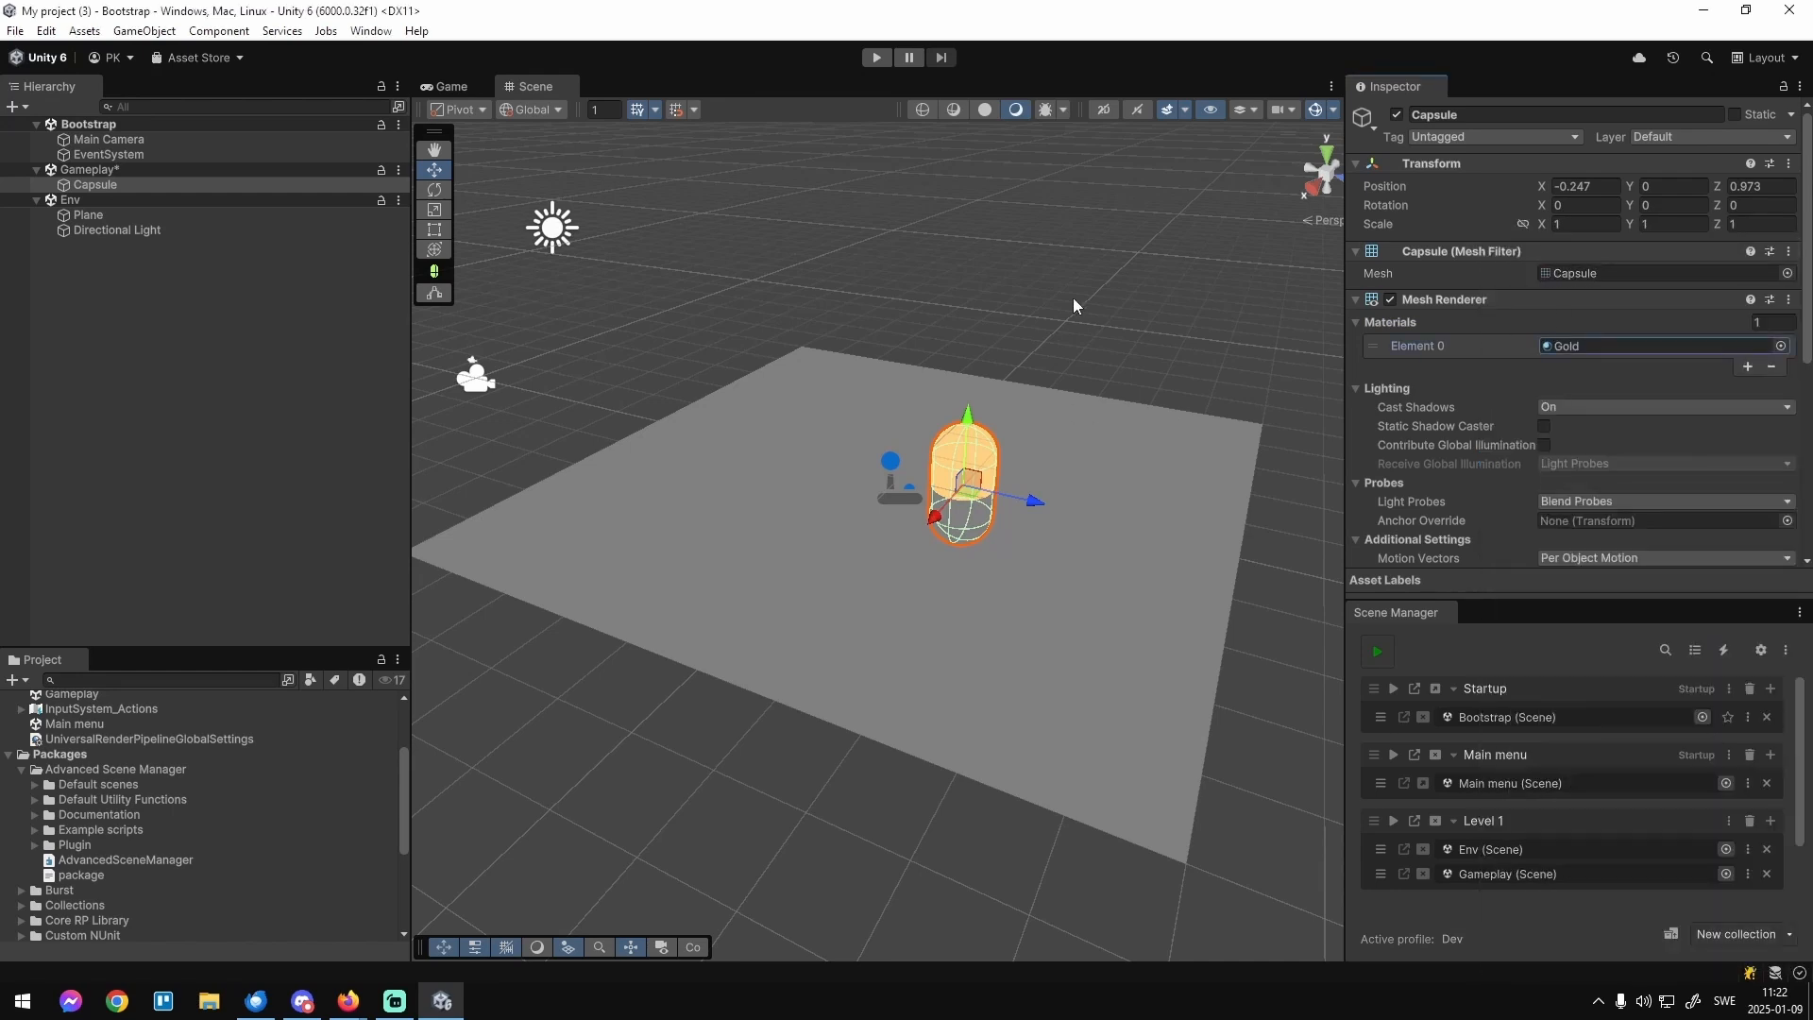
Raise the capsule above the plane to about Y 0.89 and save the scenes.
click(1071, 300)
right_drag(1010, 395, 1121, 409)
click(719, 472)
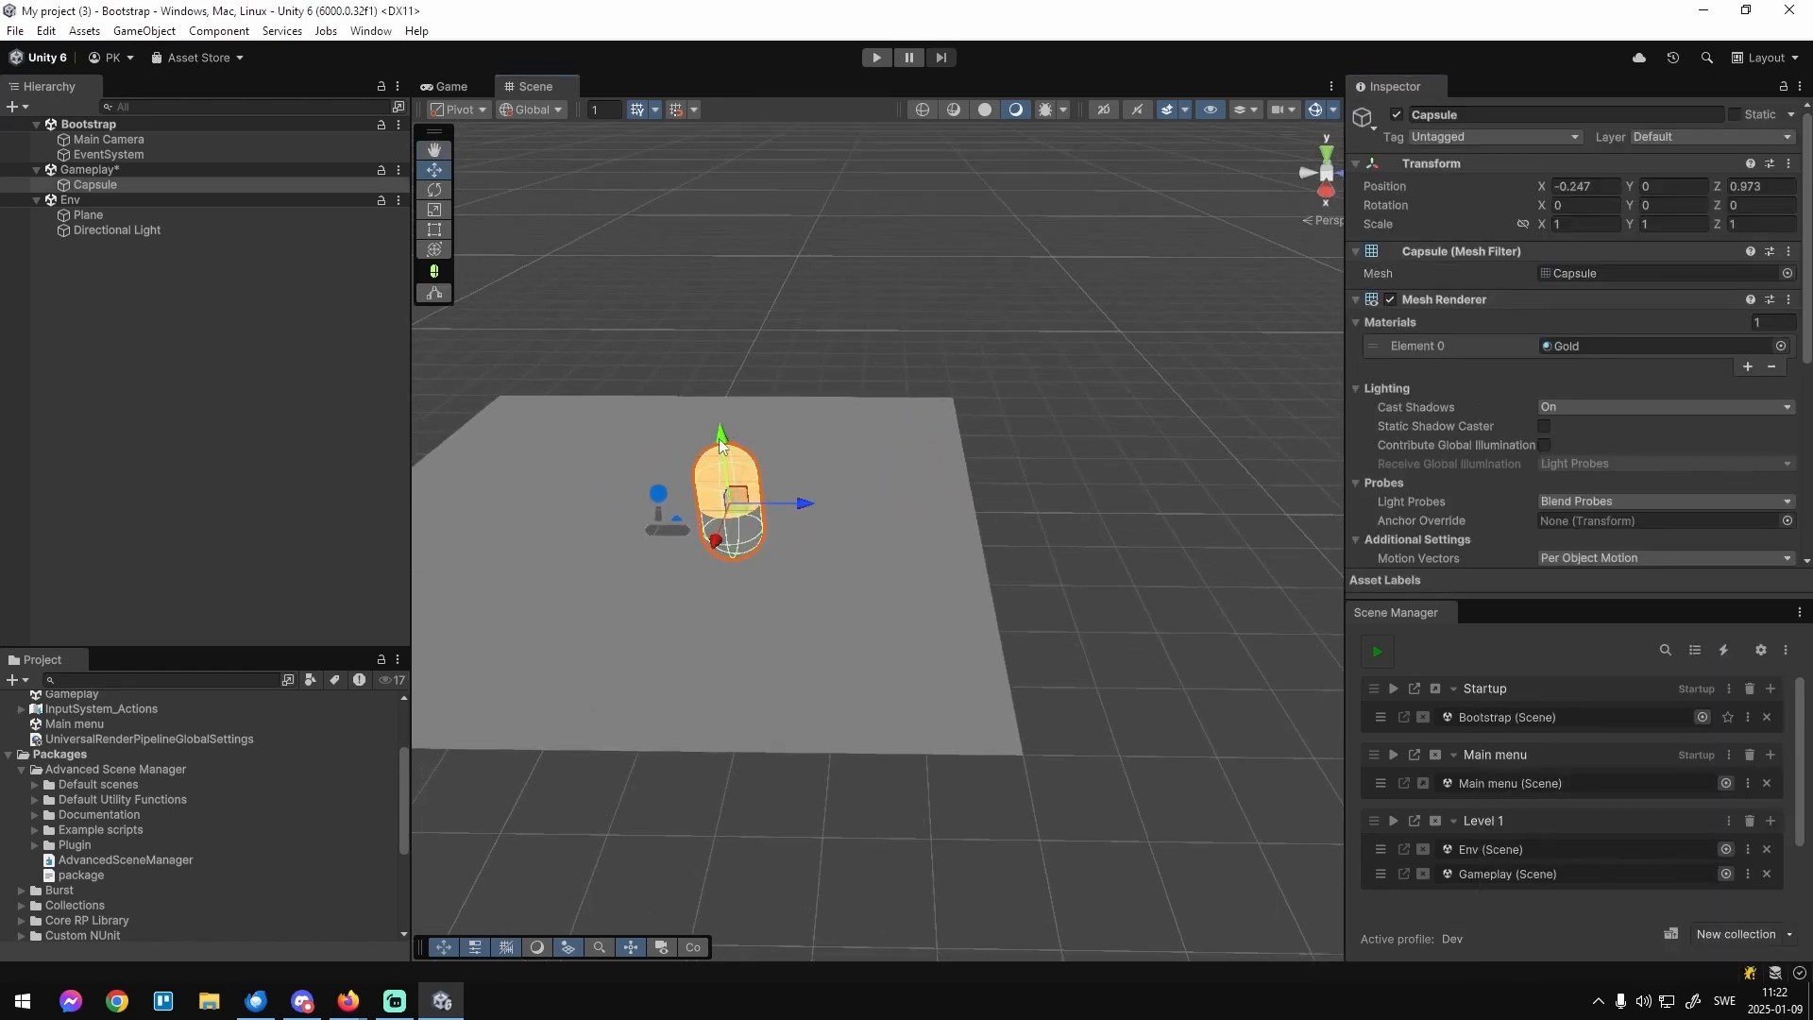
drag(720, 432, 721, 390)
right_drag(803, 472, 1186, 353)
key(w)
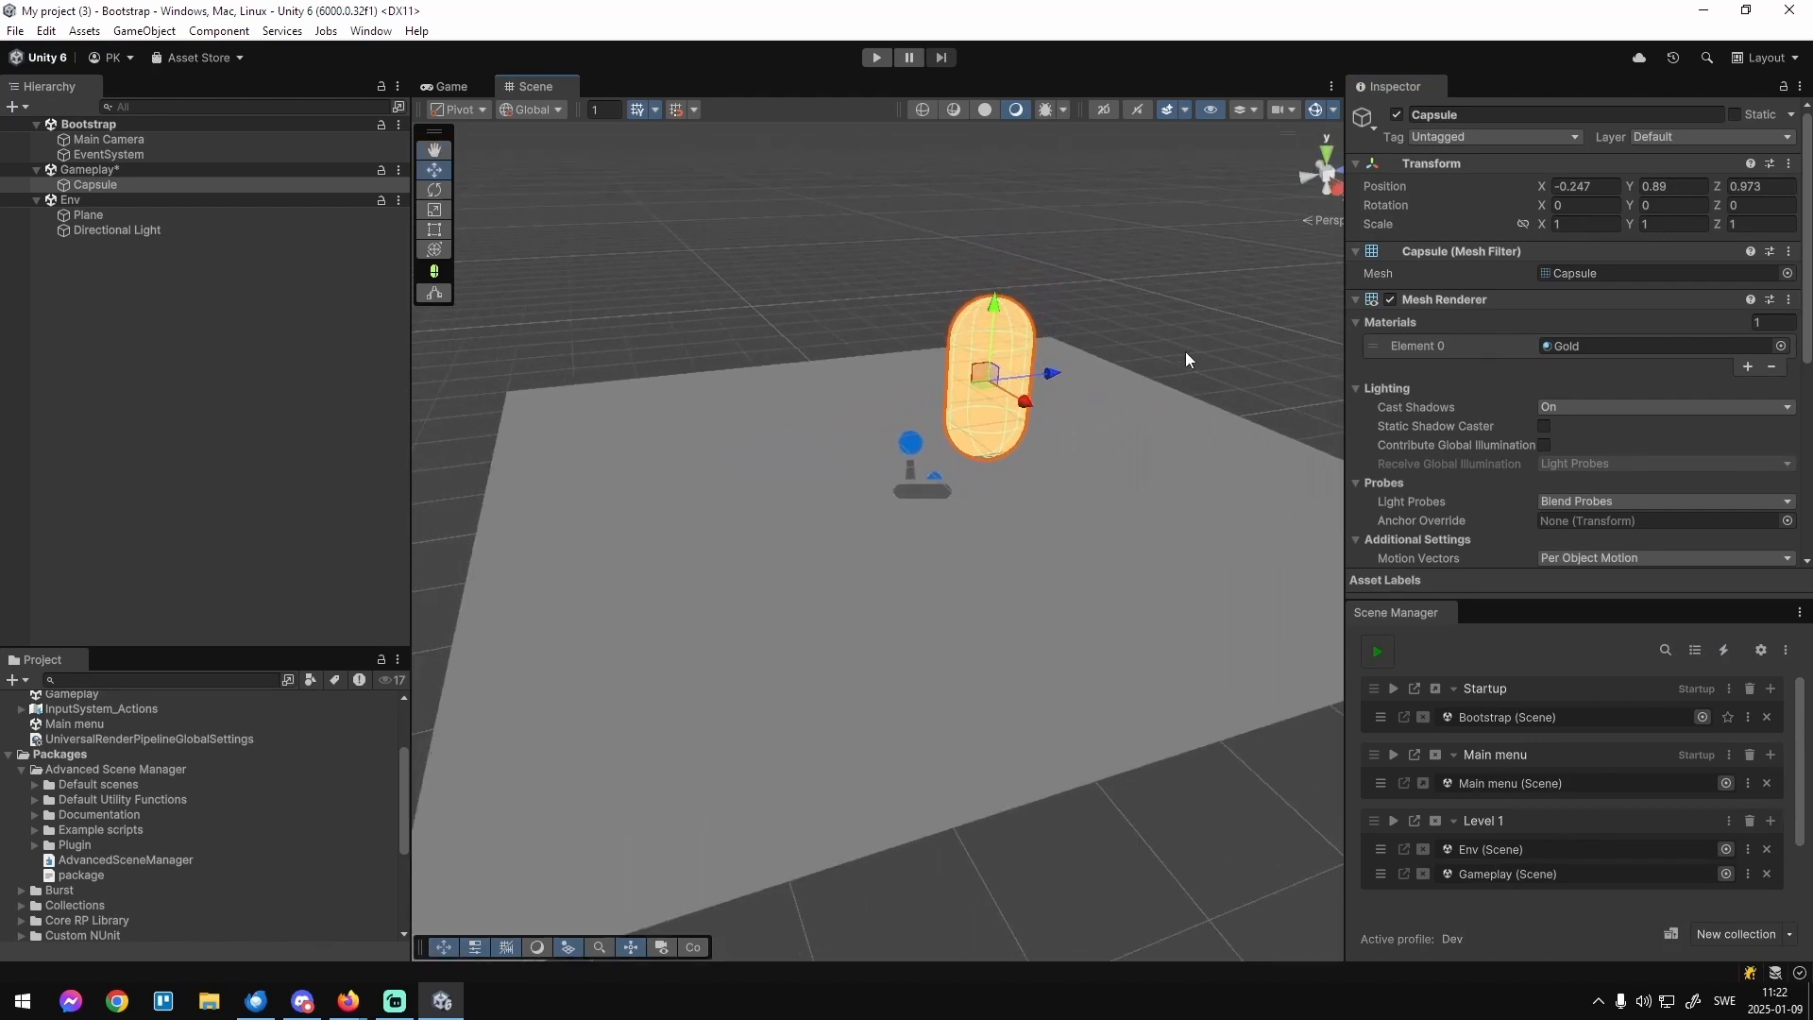
click(1125, 382)
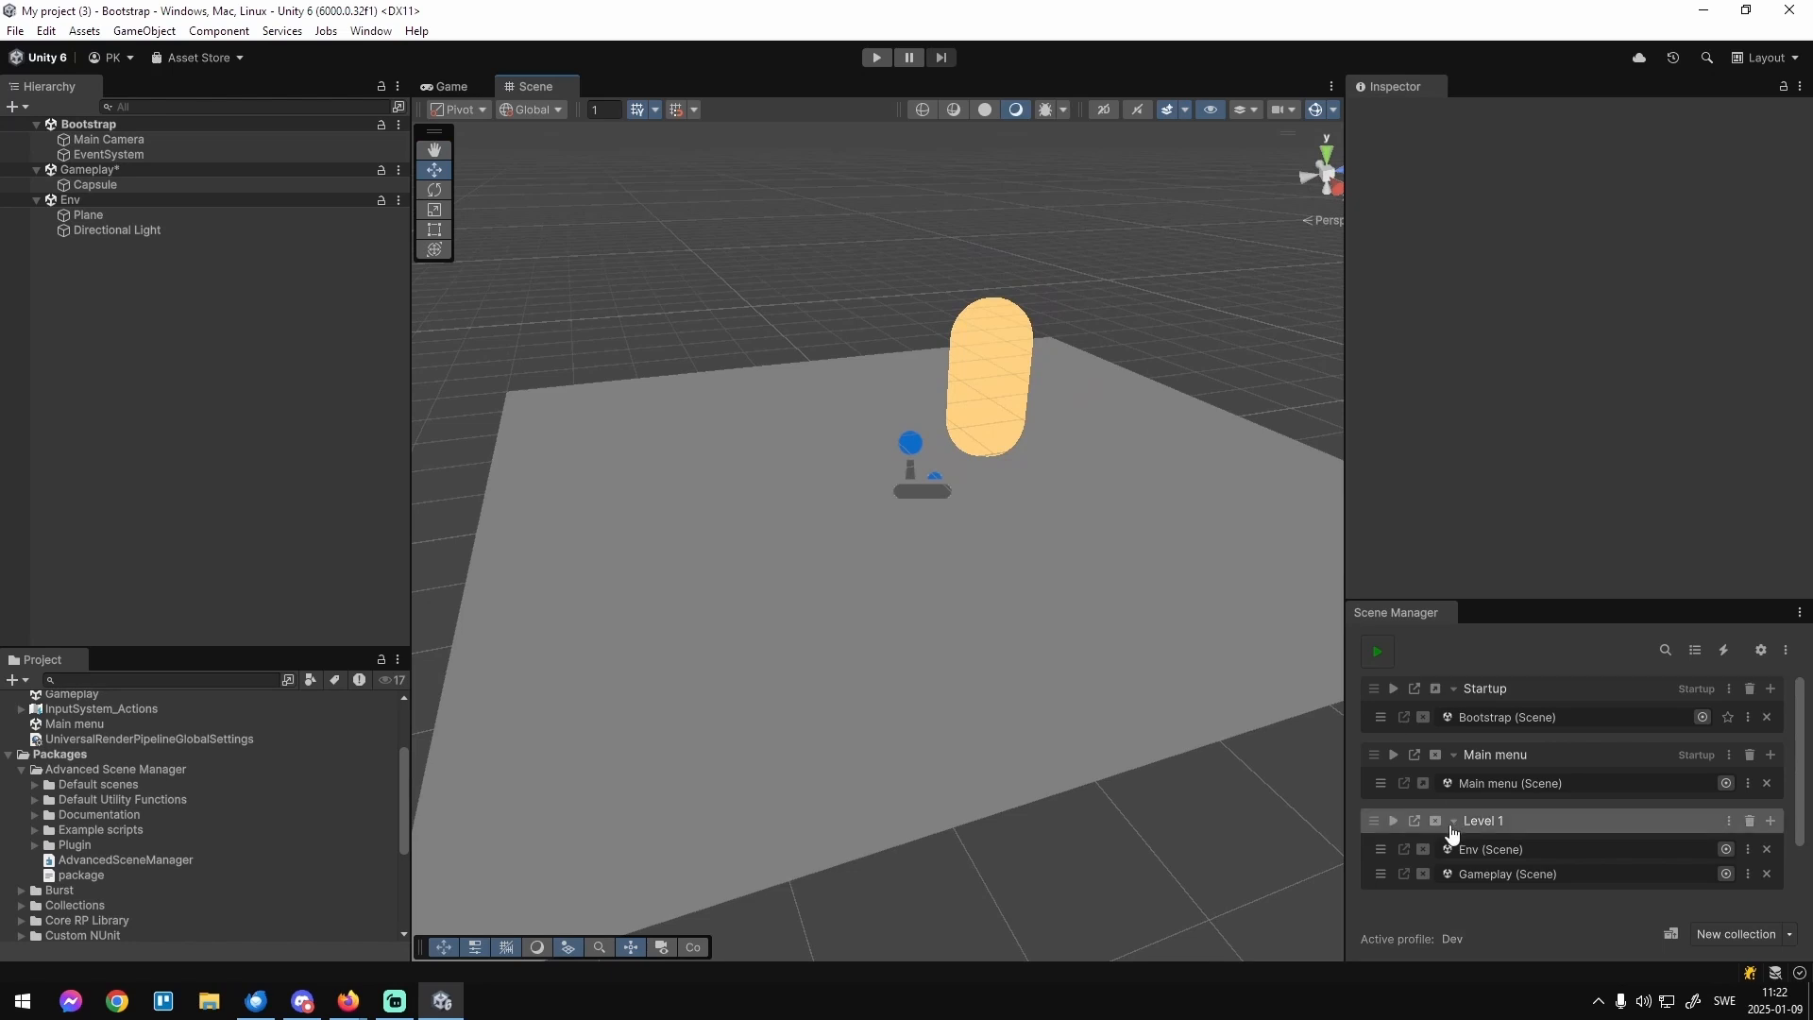
scroll(1487, 810, down, 1)
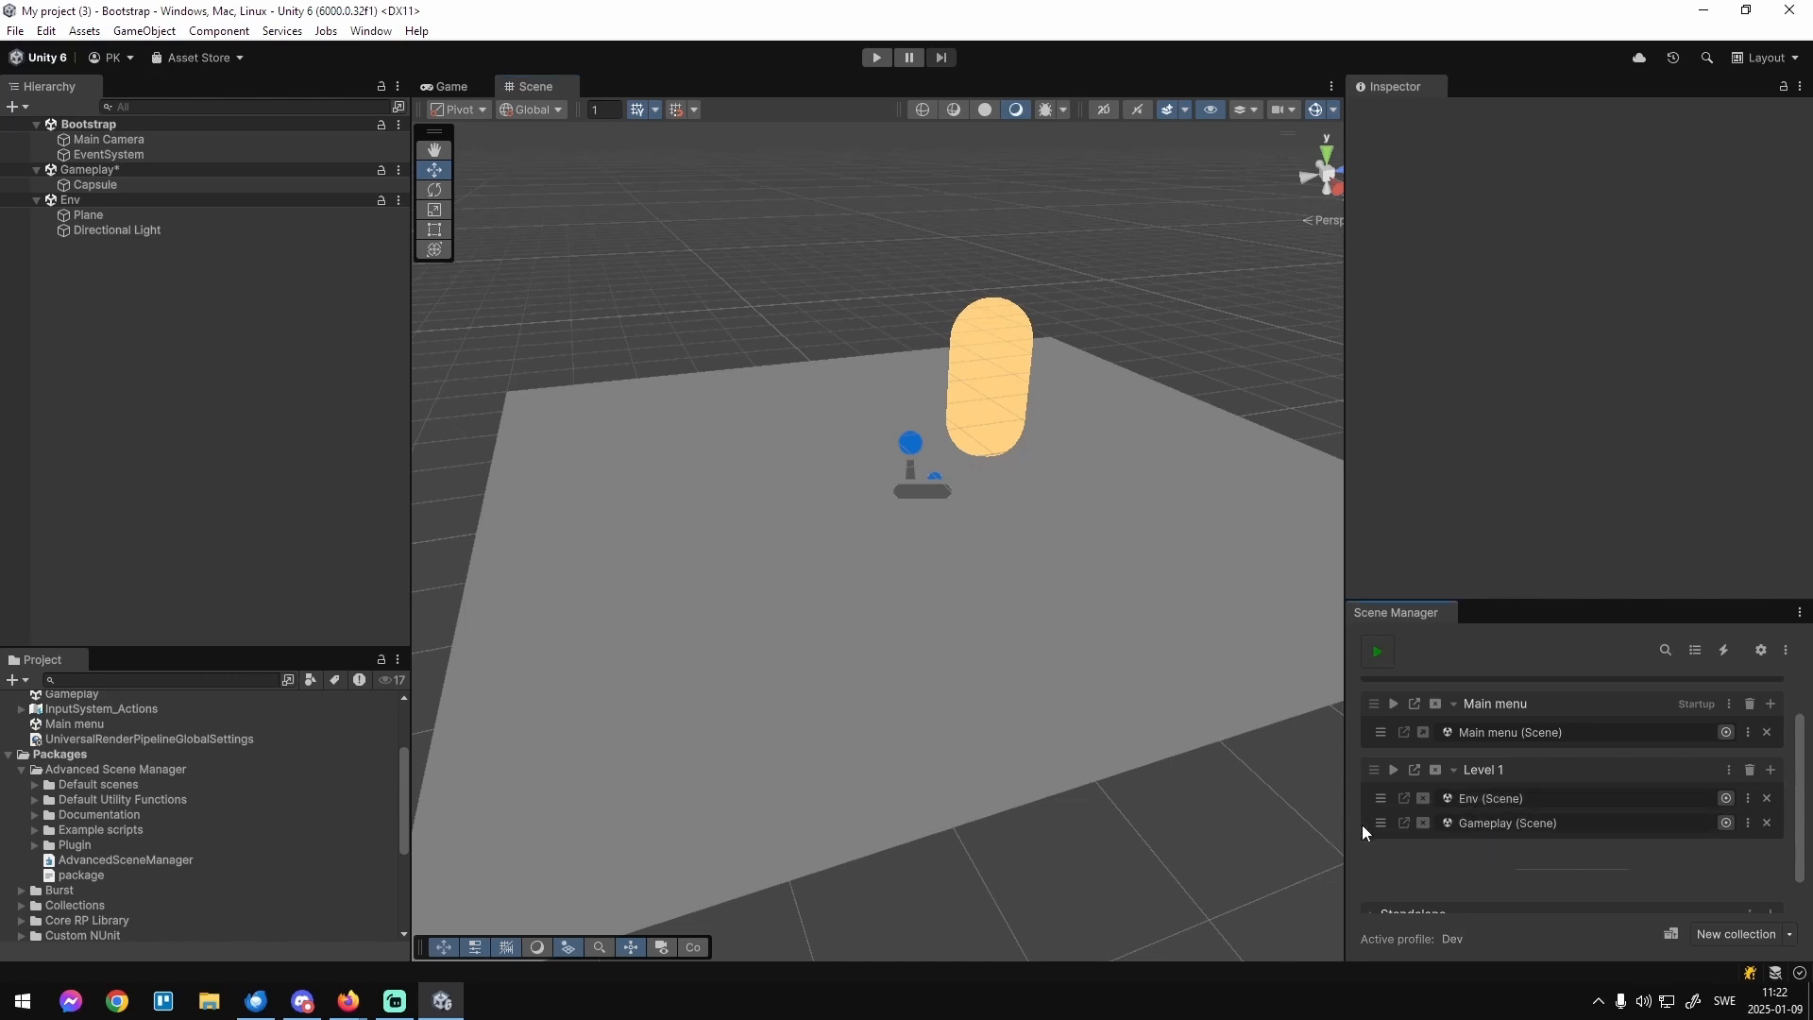
key(ctrl+s)
Open the Level 1 collection's settings and undock the Scene Manager into a floating window.
click(1728, 770)
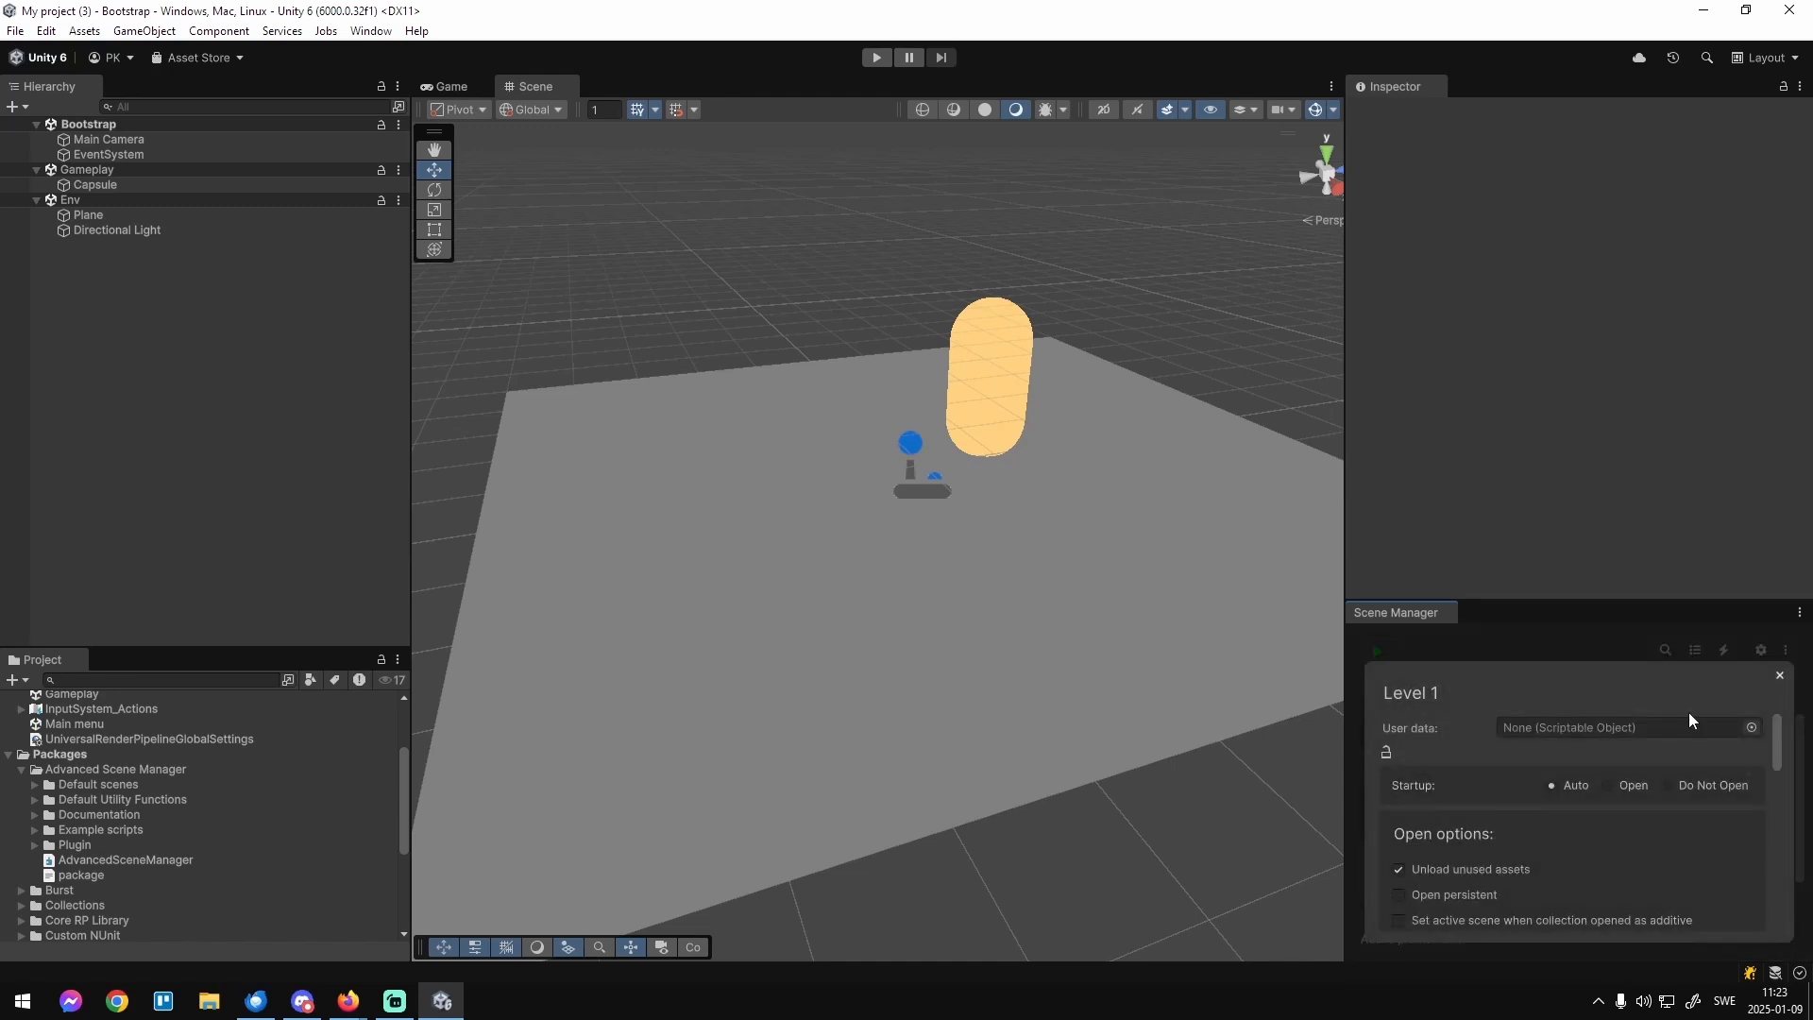
mouse_move(1555, 699)
drag(1447, 610, 908, 449)
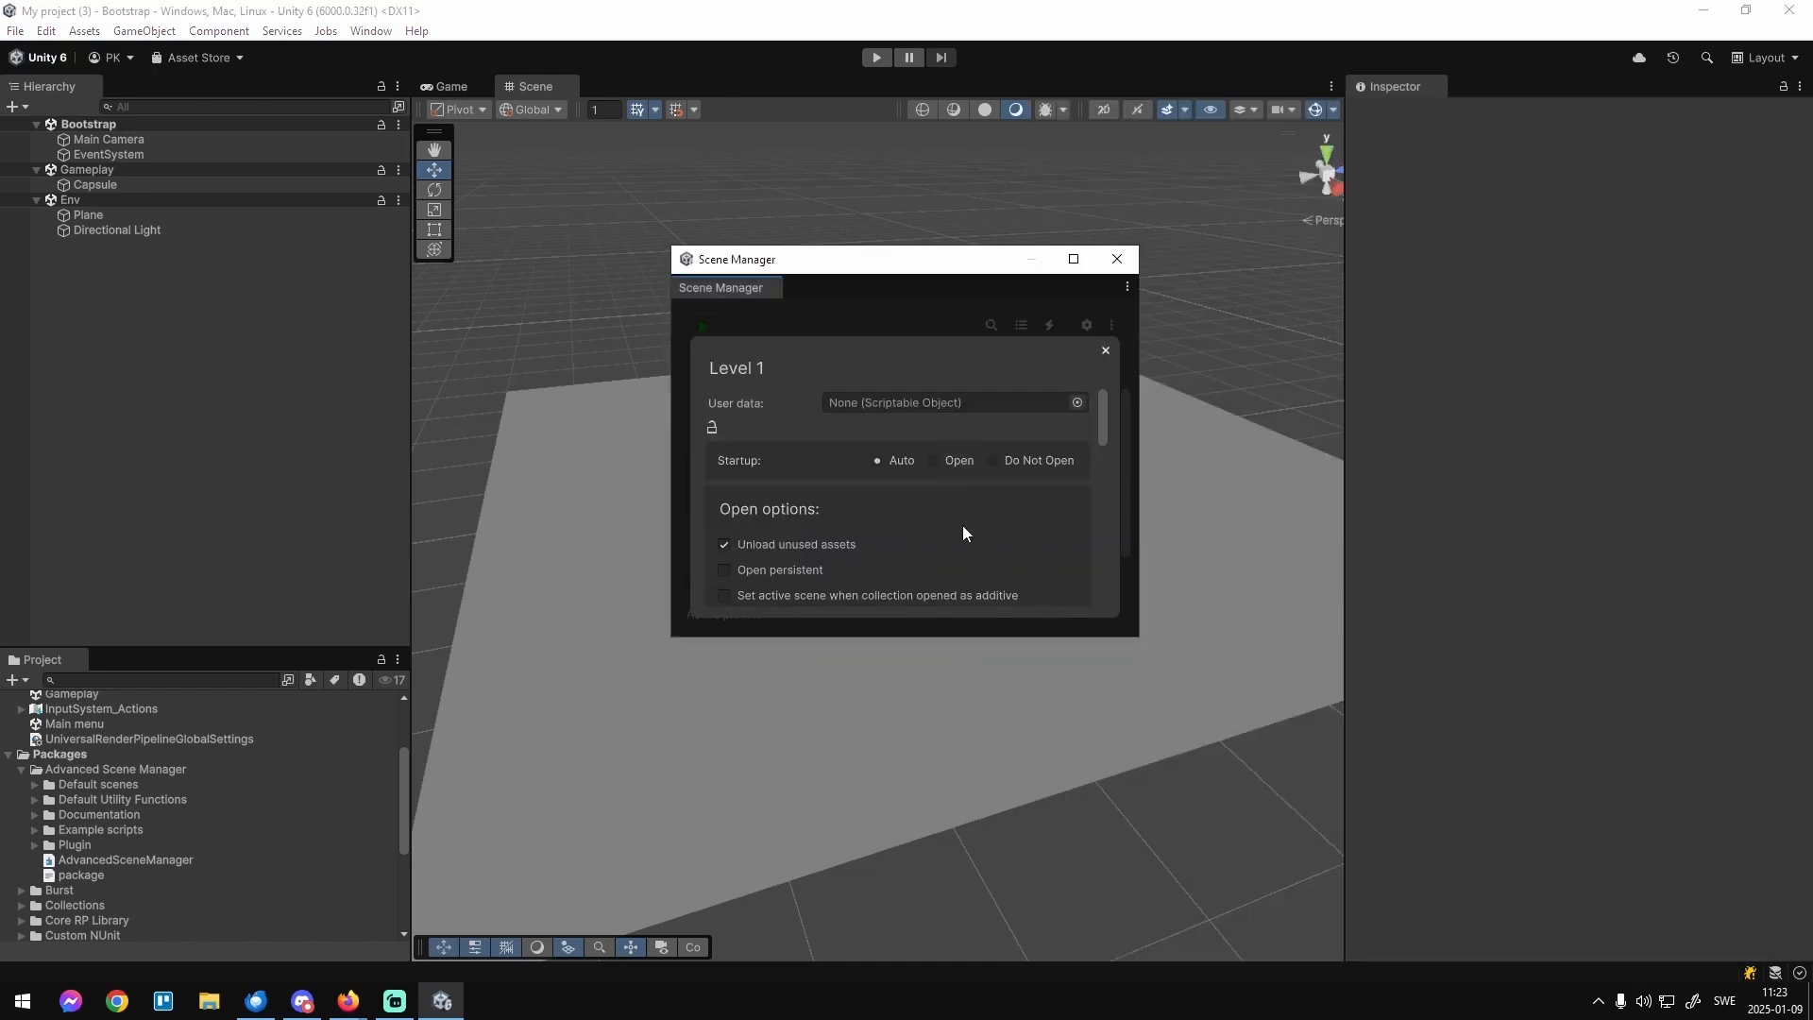
mouse_move(848, 416)
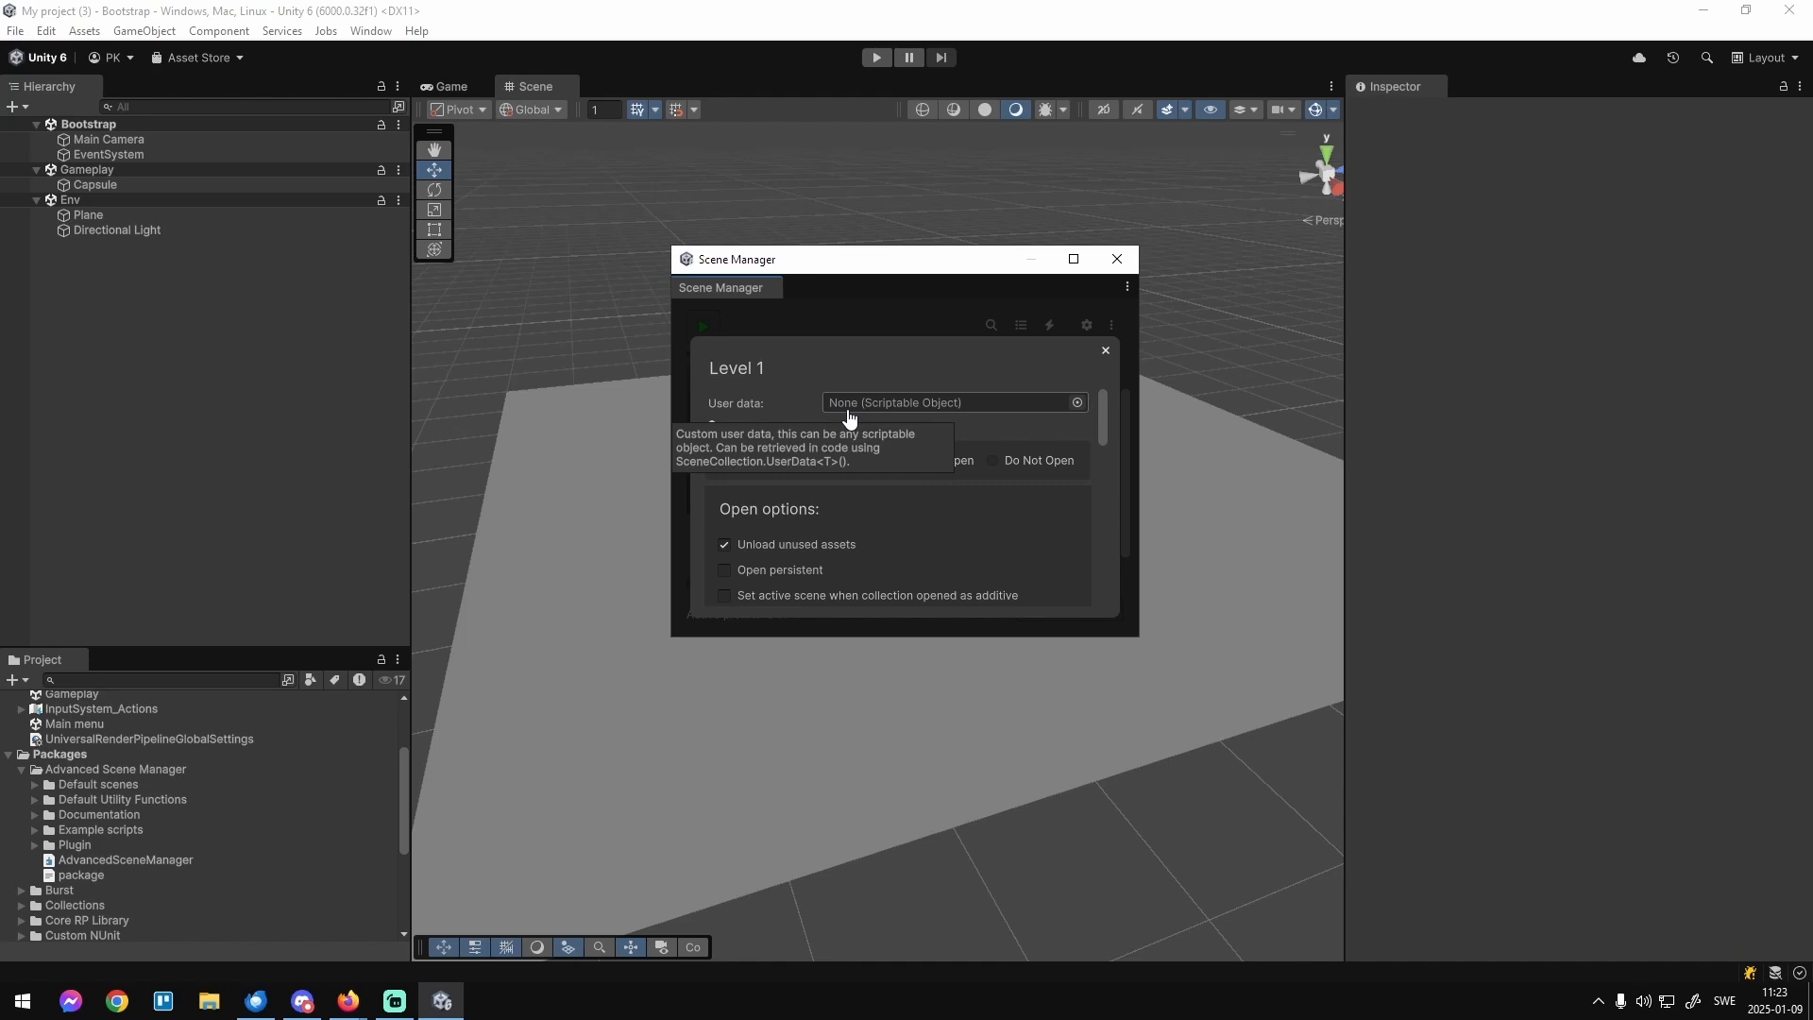
Make Gameplay the active scene and move the floating Scene Manager window aside.
double_click(166, 170)
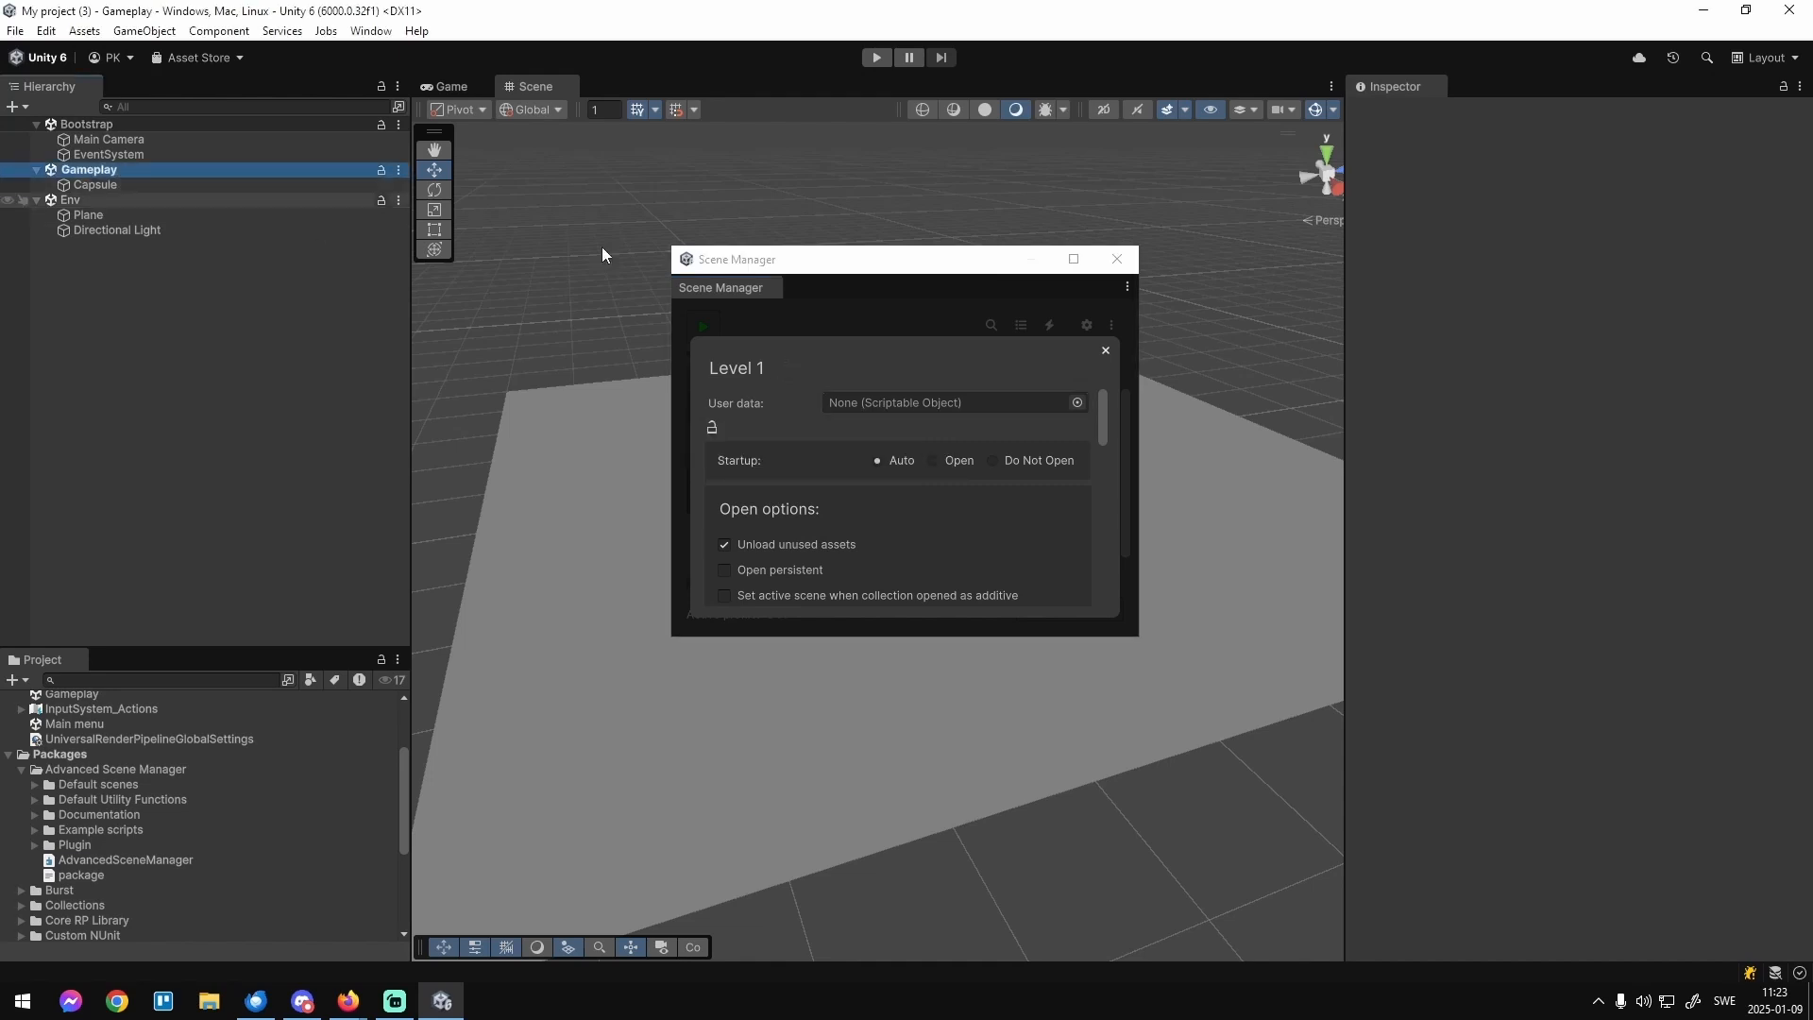
drag(718, 260, 1078, 273)
Run the Scene Manager's startup process, examine which scene is active against the listed collections, and stop play mode.
click(1062, 339)
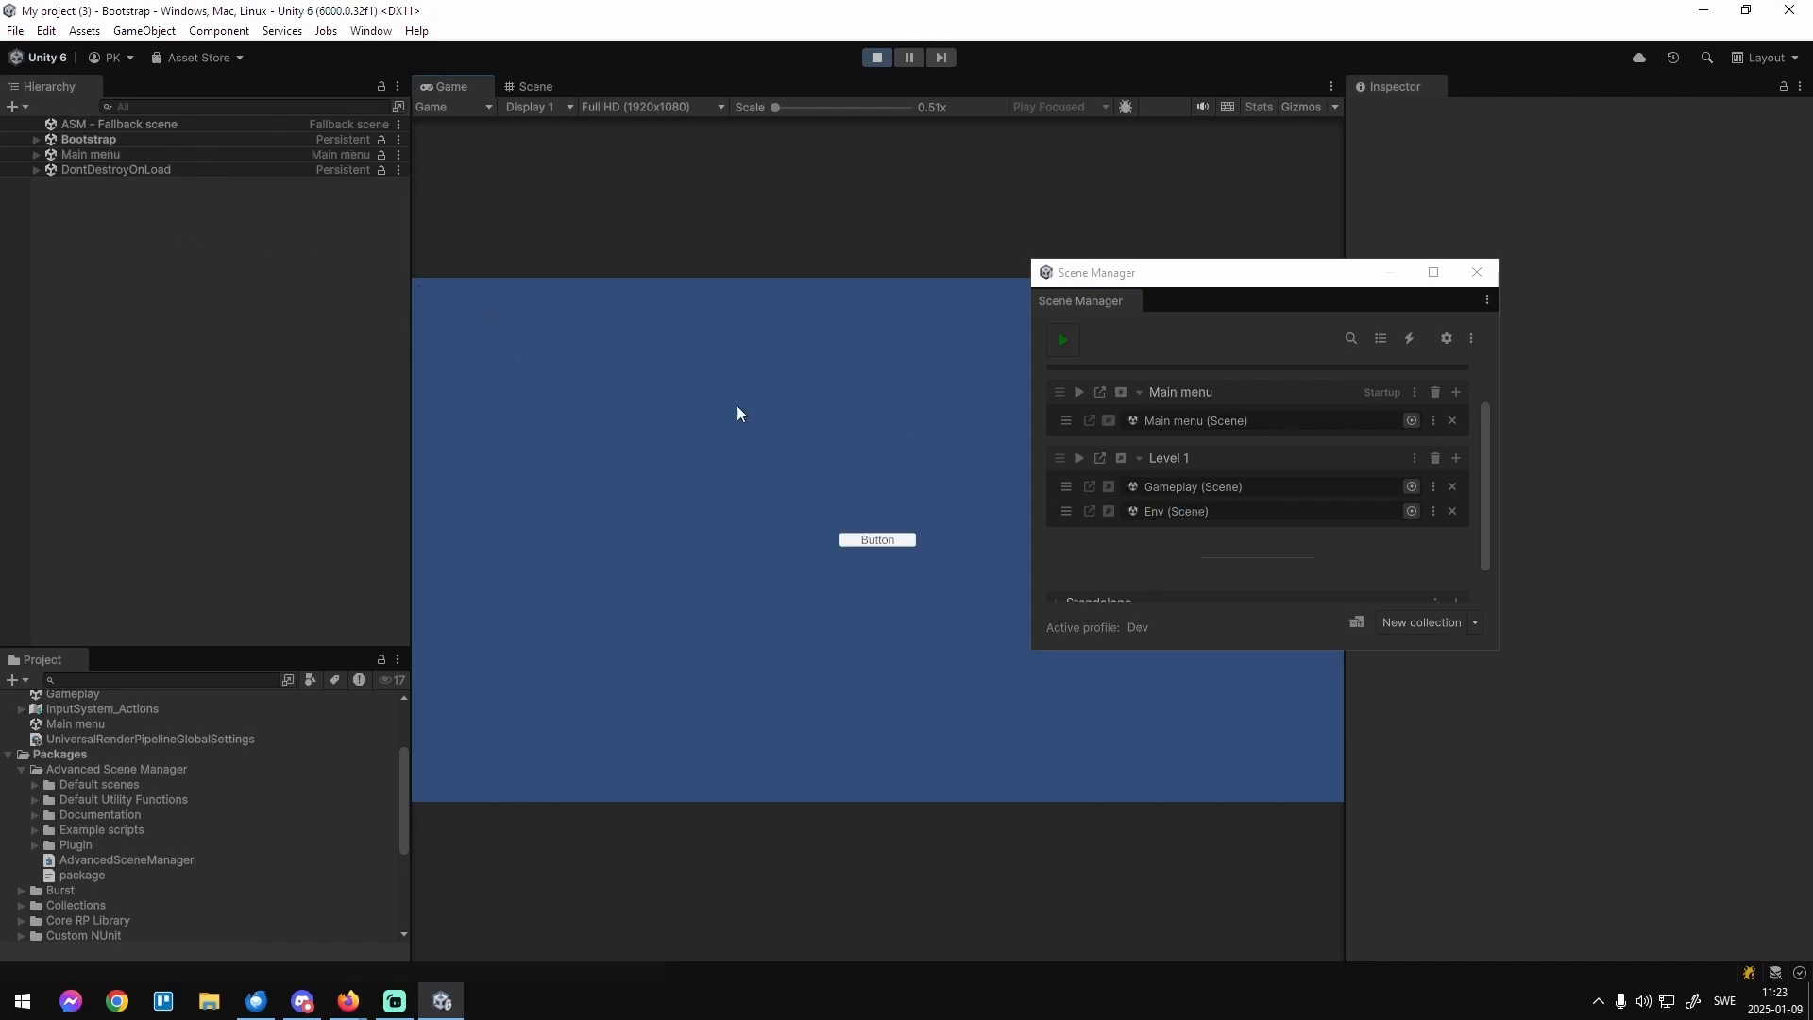
click(104, 140)
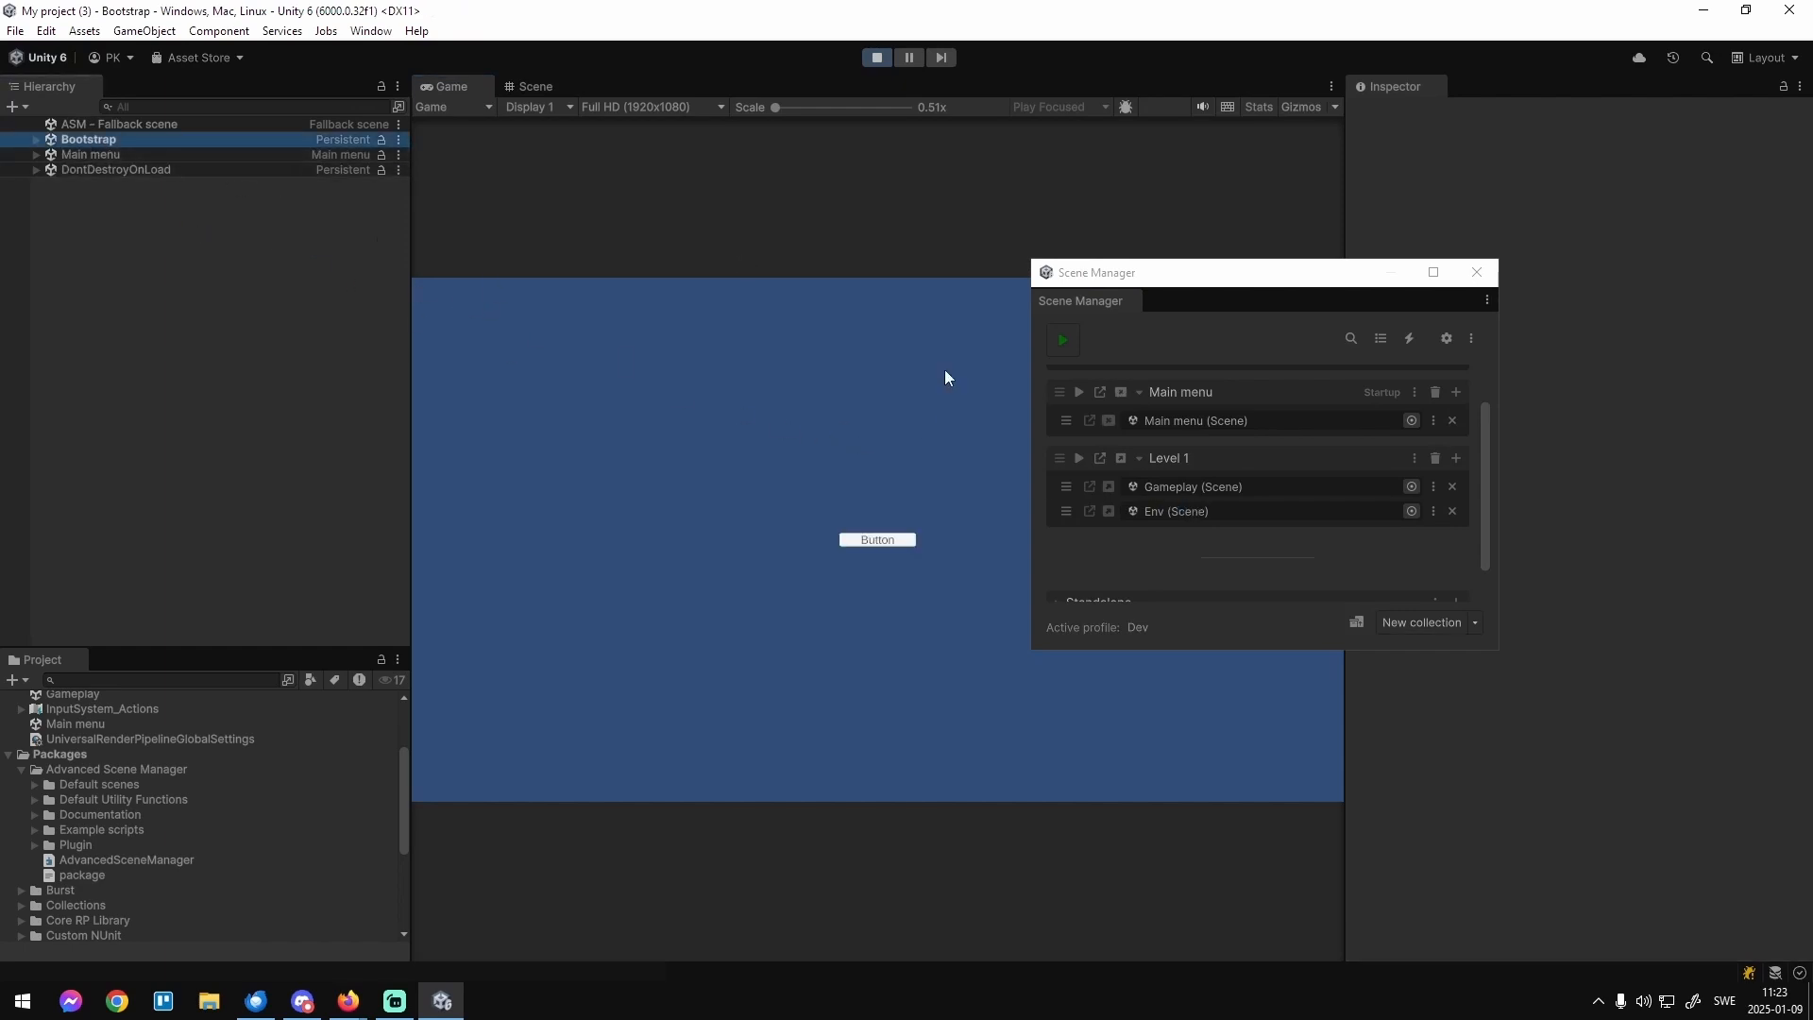
scroll(1231, 426, up, 1)
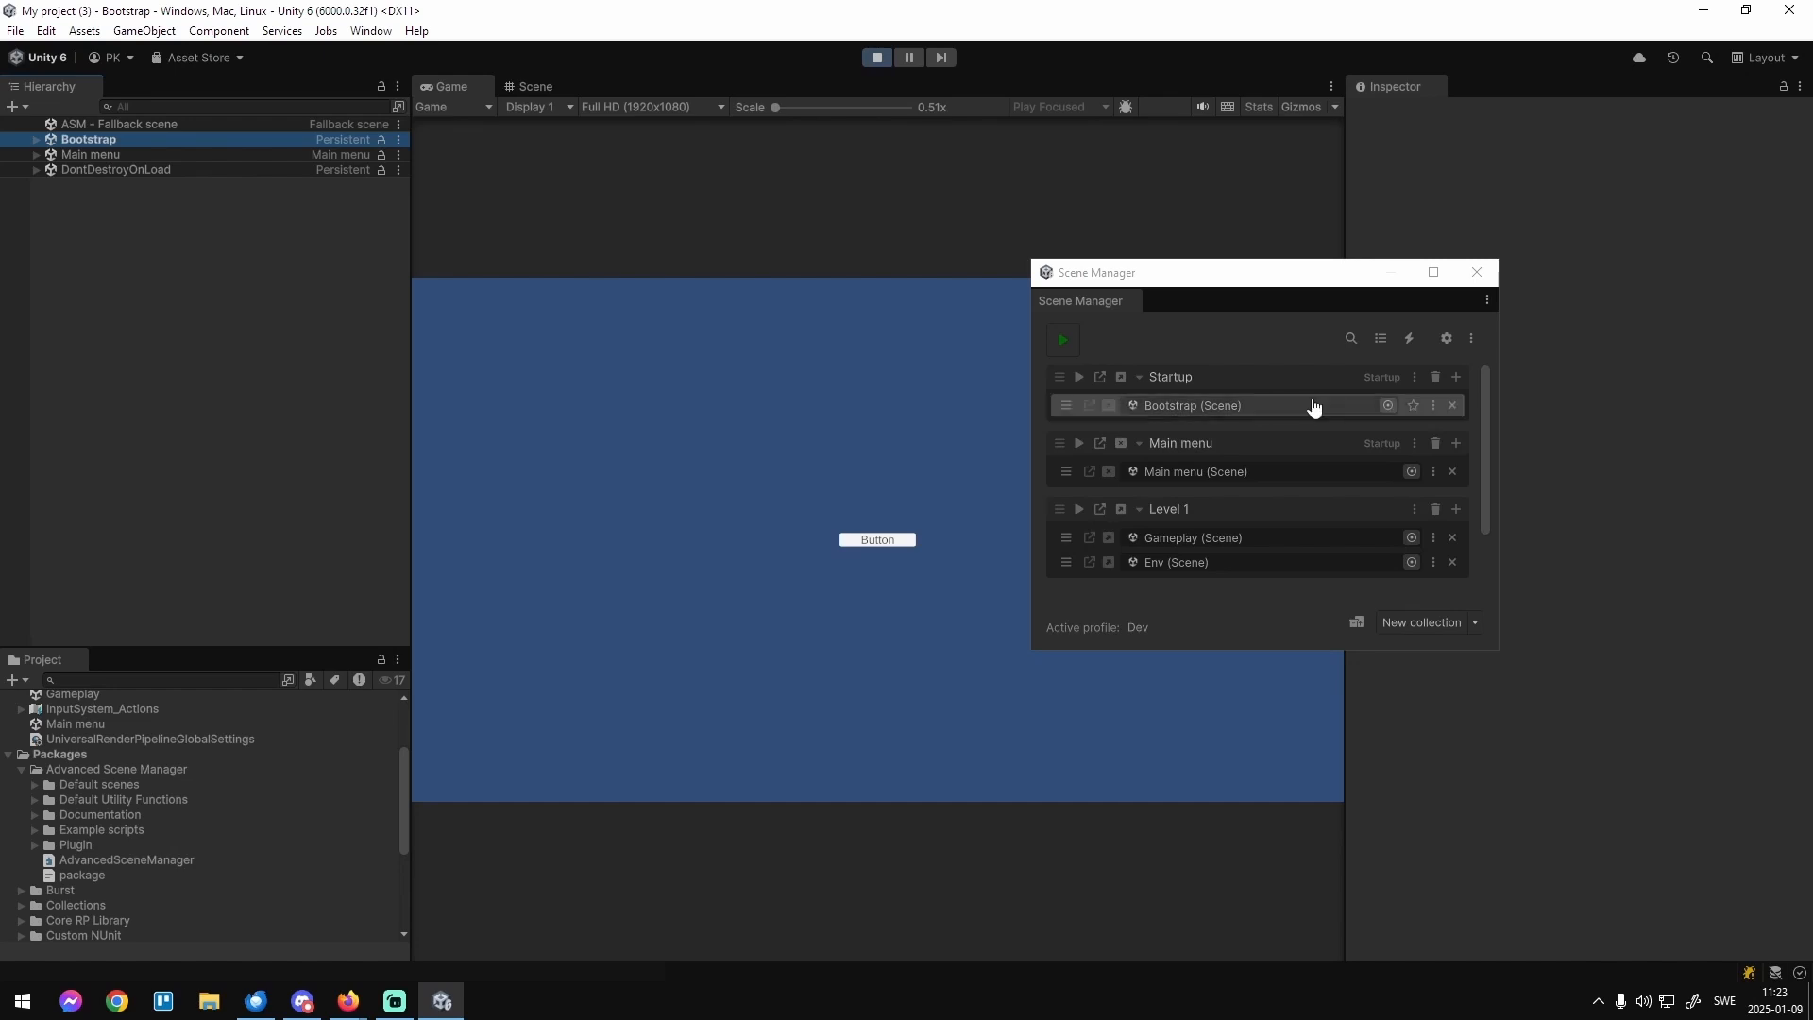
click(876, 62)
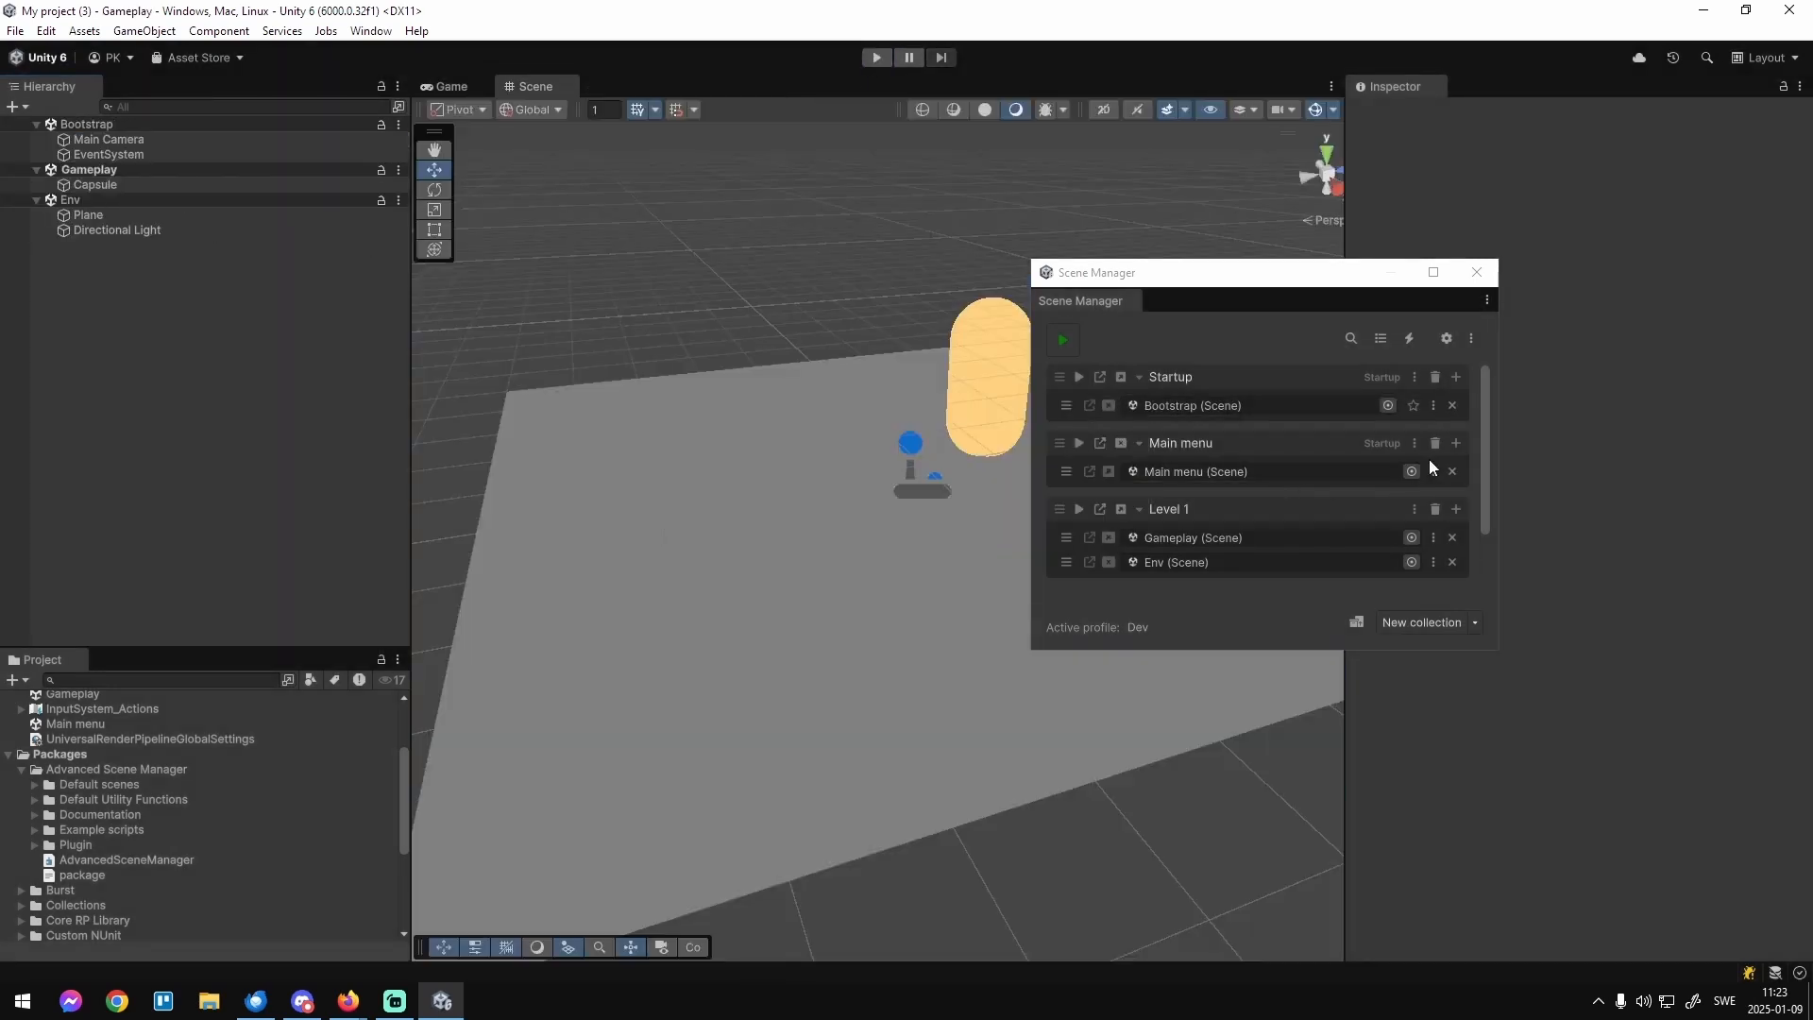
click(1414, 443)
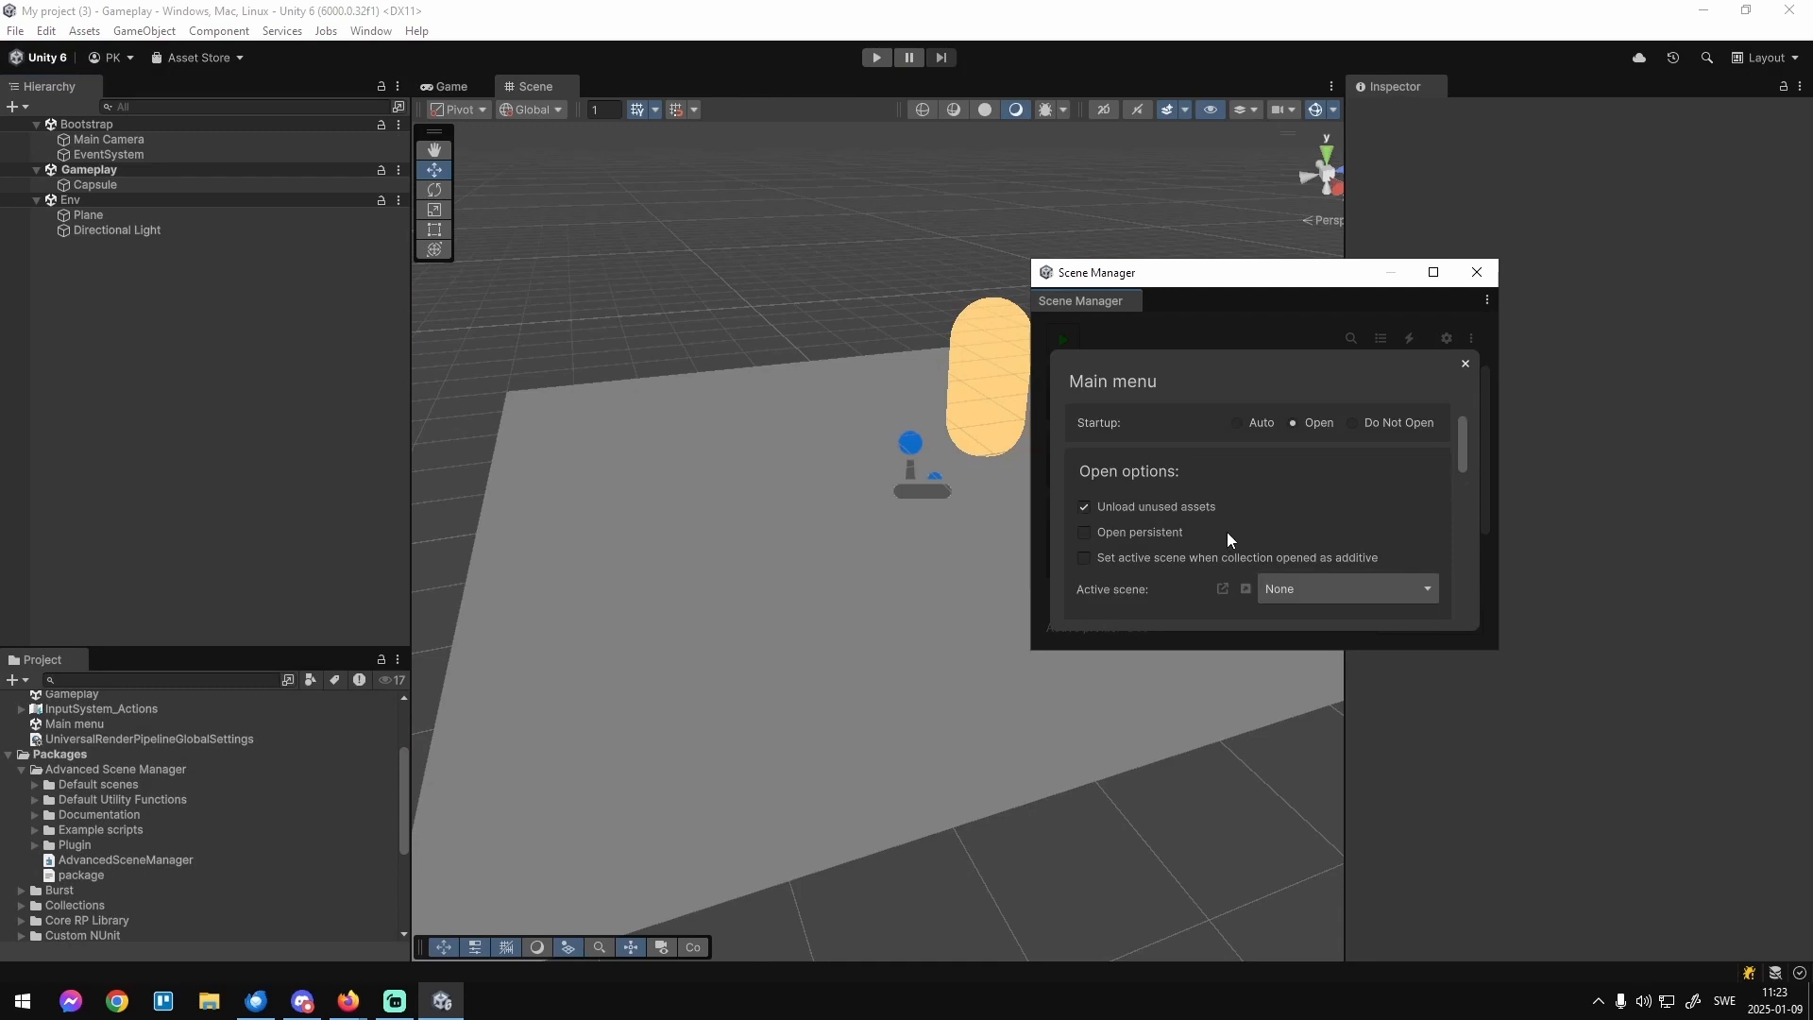
scroll(1227, 531, down, 1)
click(1304, 537)
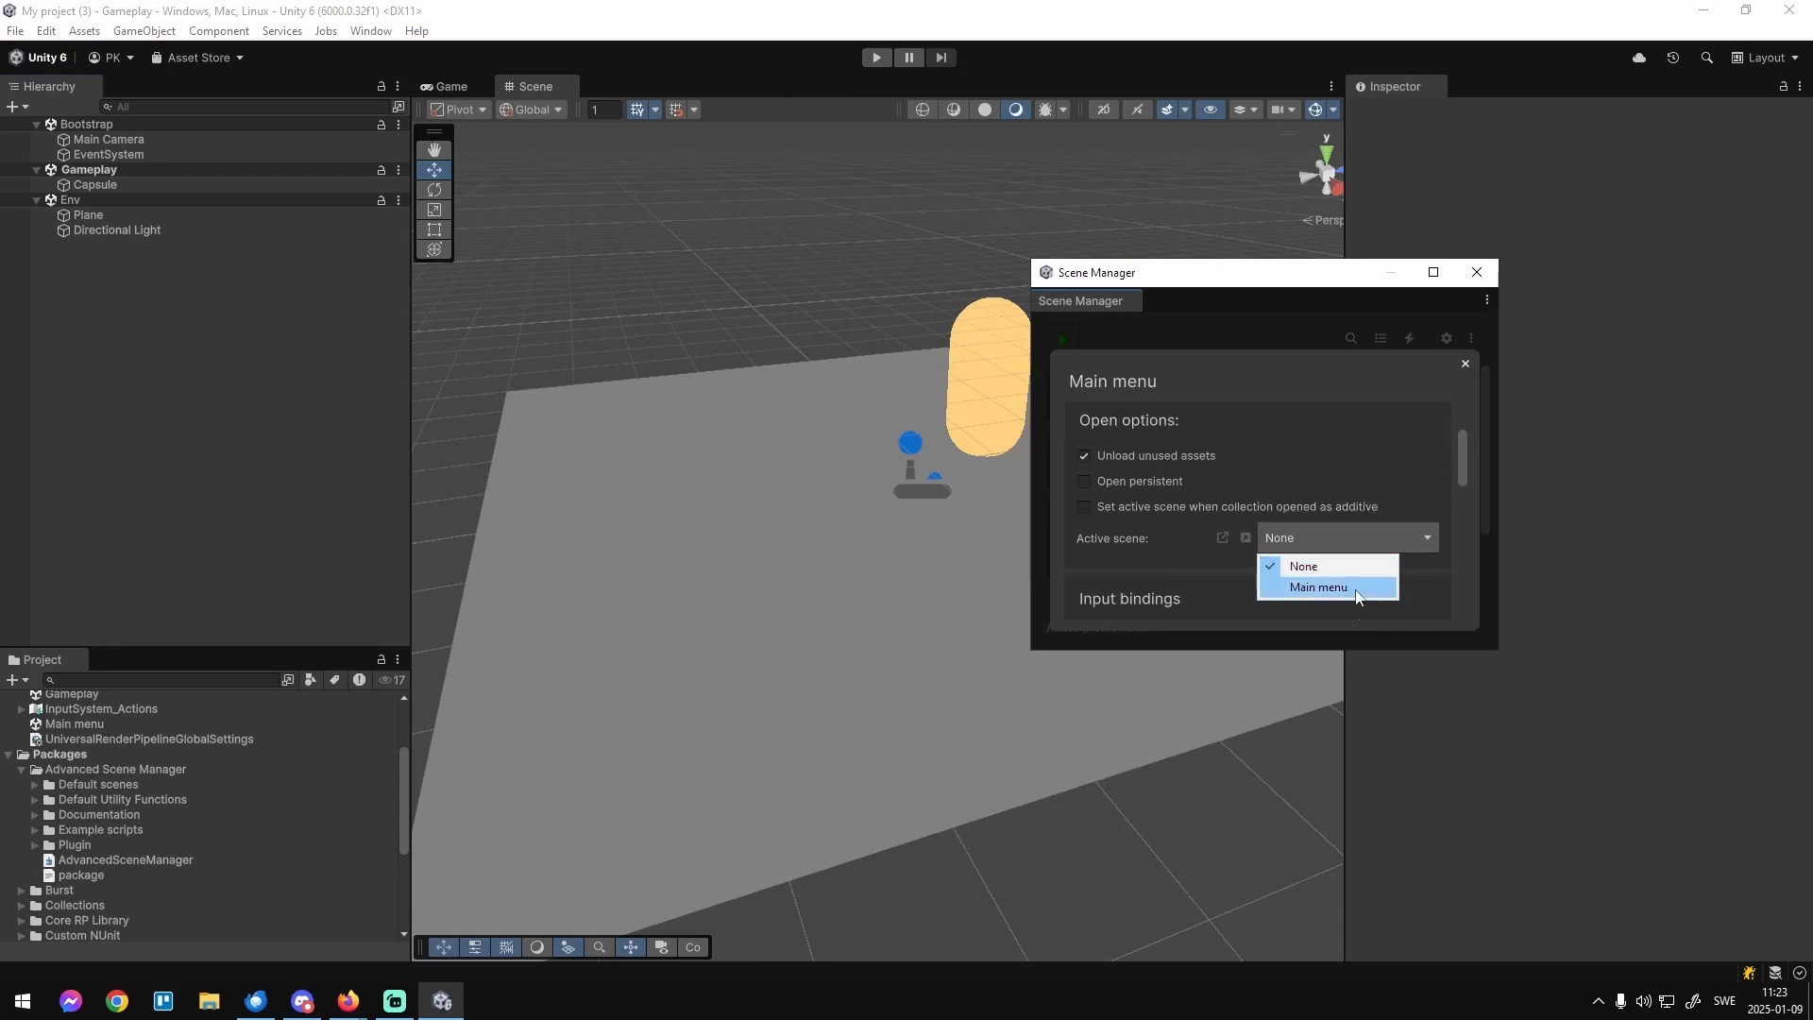
click(1175, 550)
click(1233, 320)
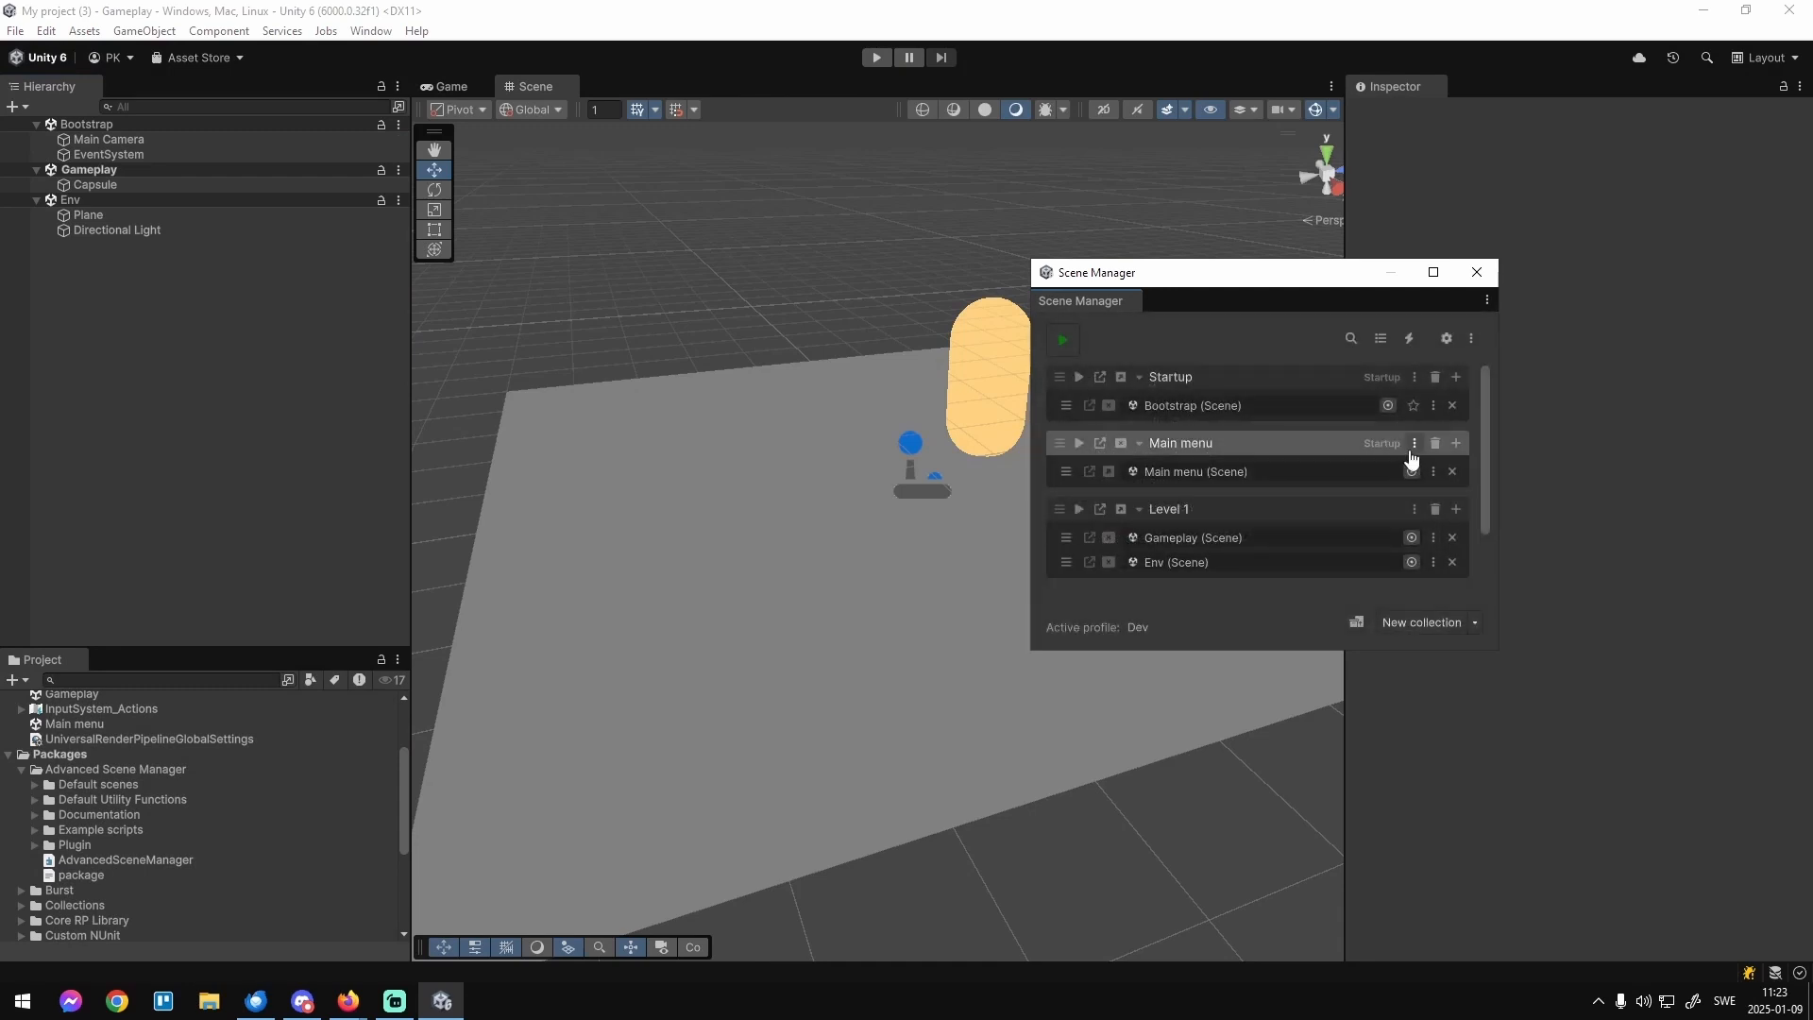
Set the Main menu collection's active scene to Main menu in its collection settings.
click(1414, 444)
scroll(1308, 533, down, 3)
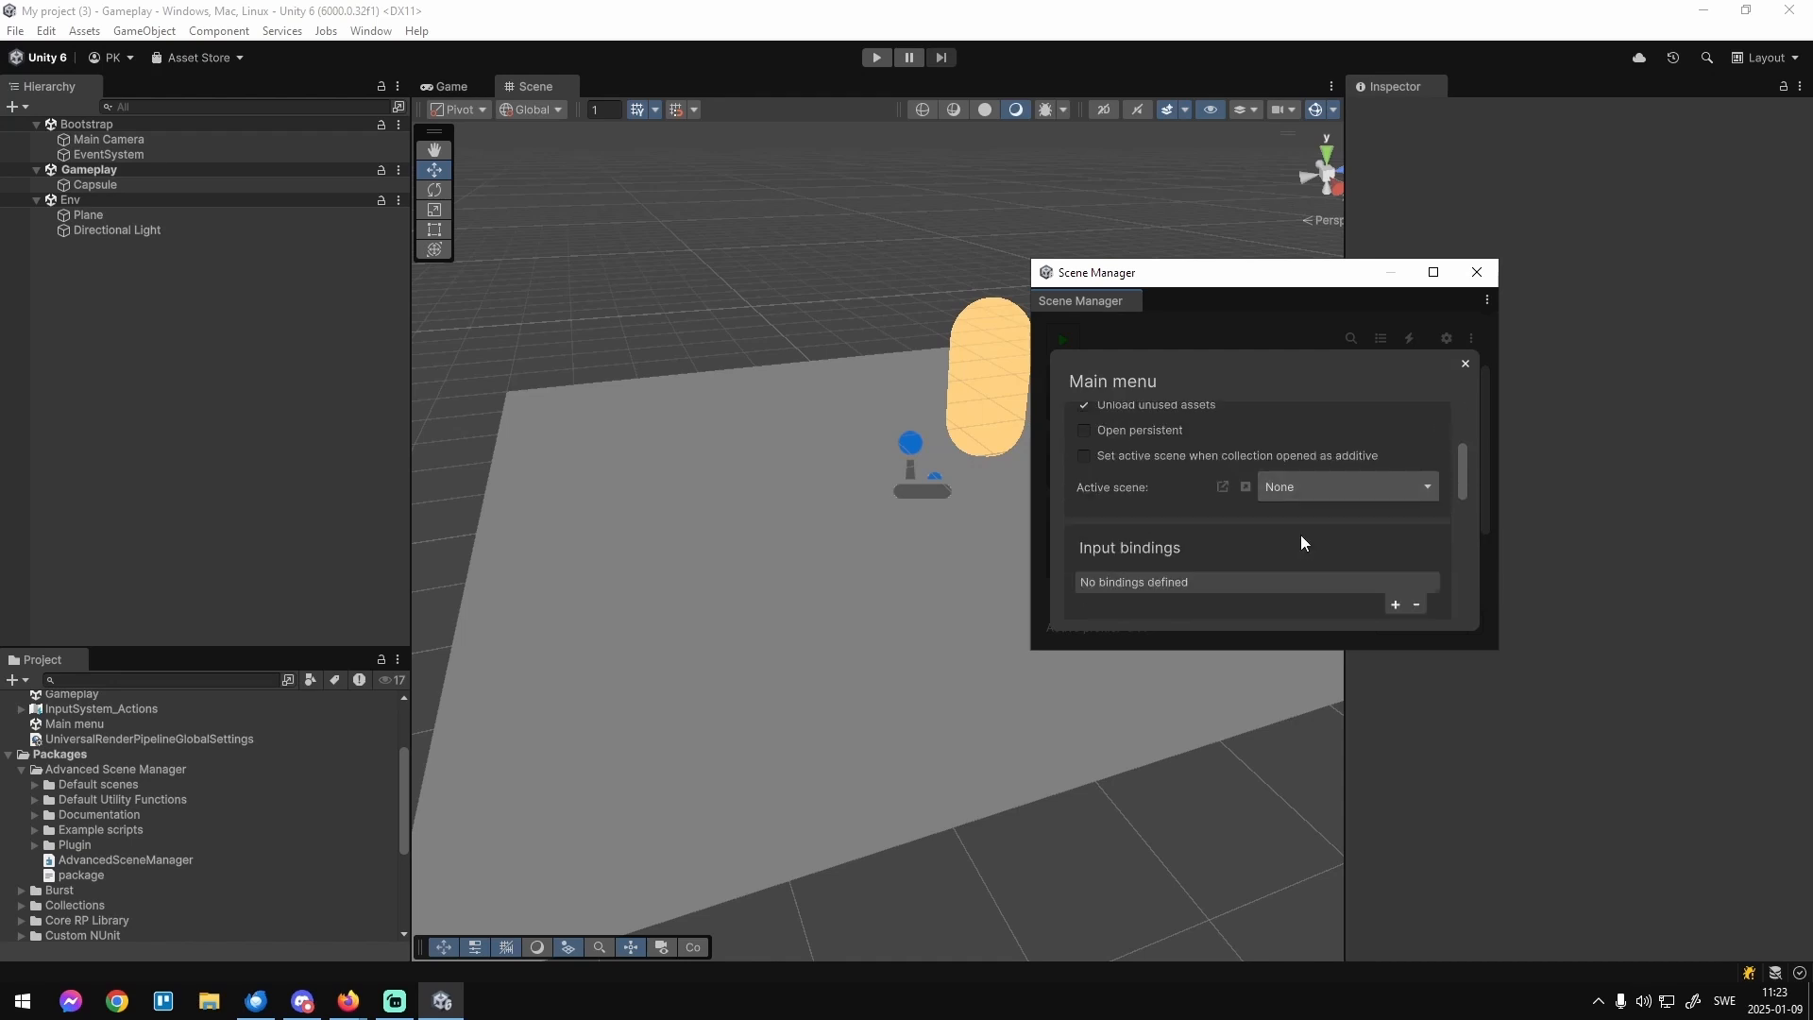
click(1315, 487)
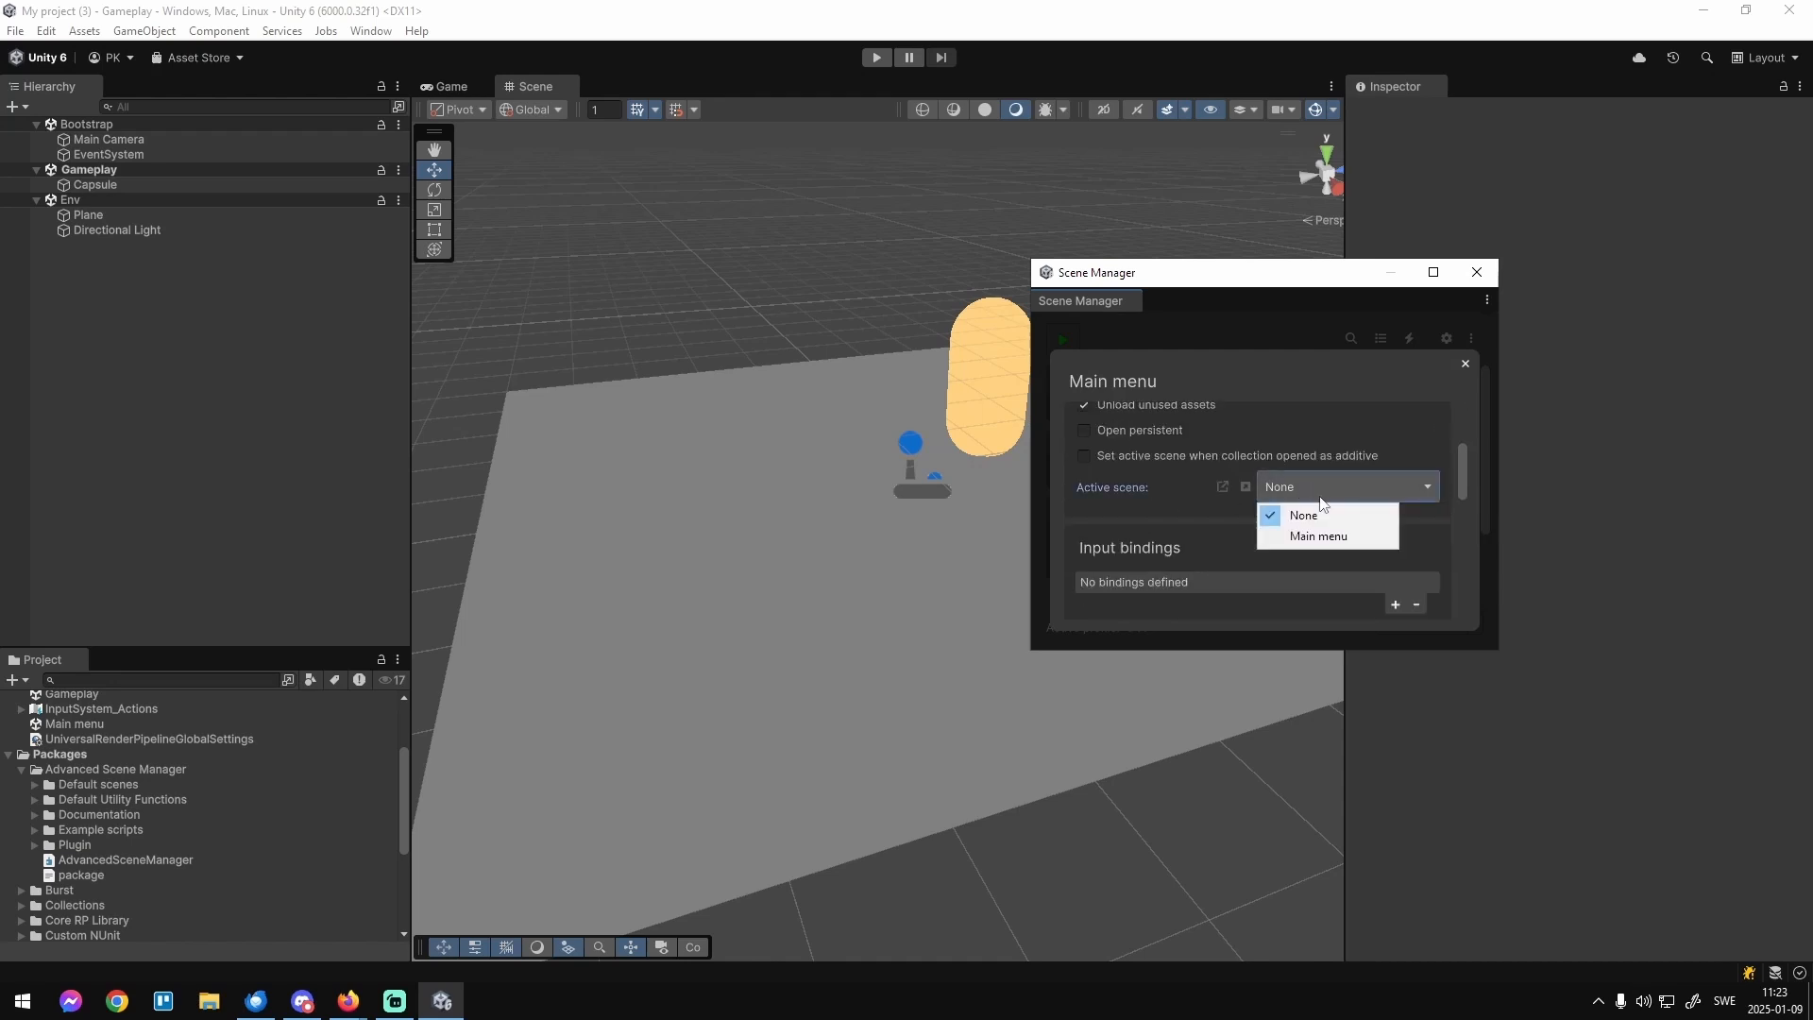
click(1328, 538)
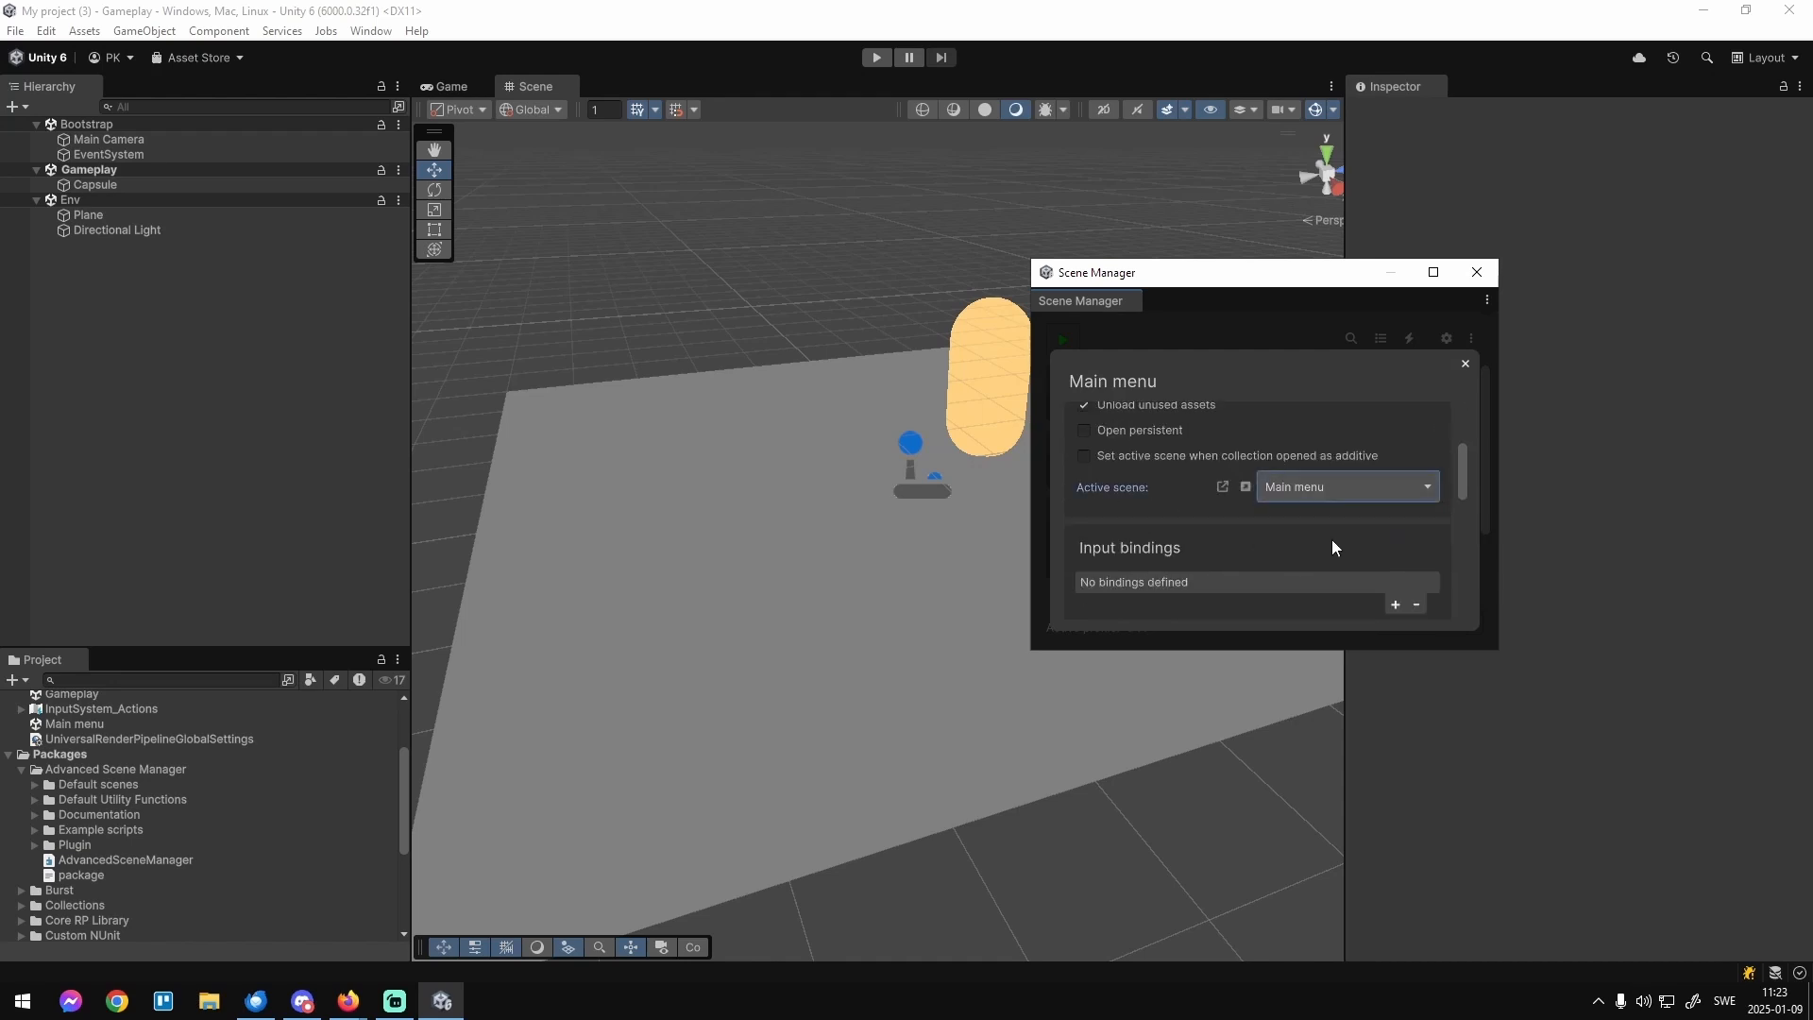
click(1274, 336)
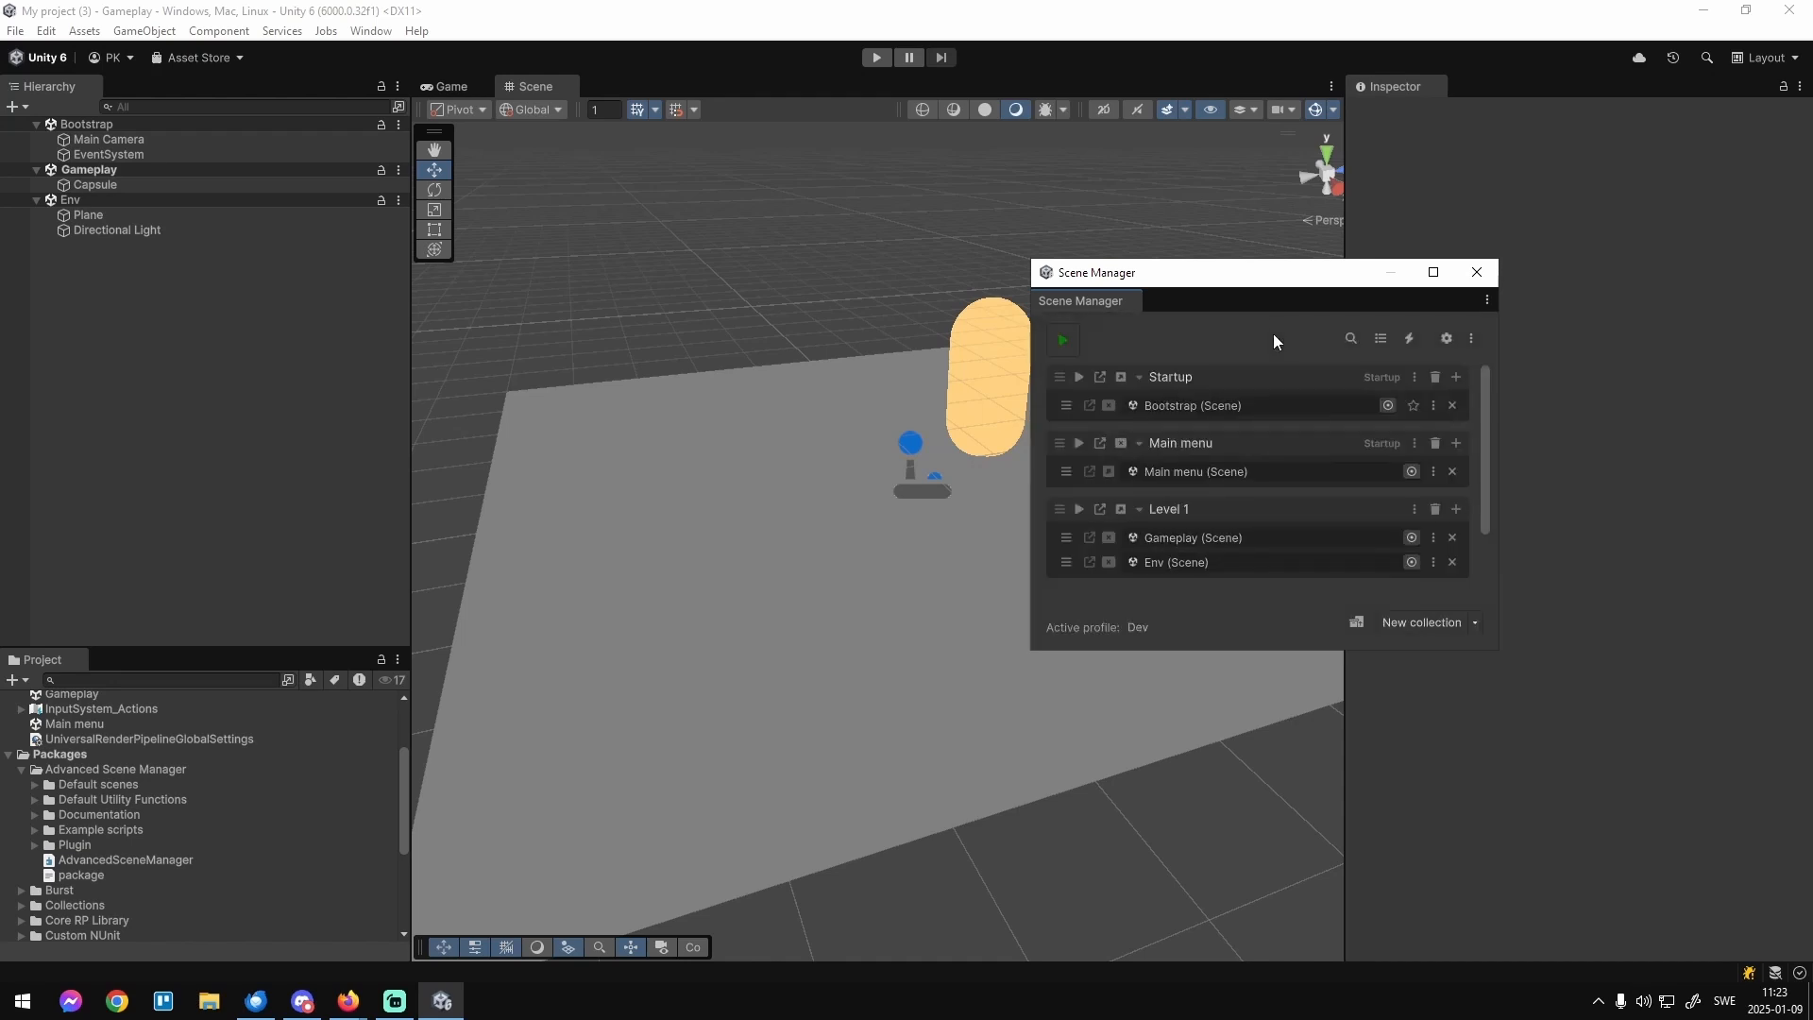
Set the Level 1 collection to open on startup and choose Gameplay as its active scene.
click(1413, 510)
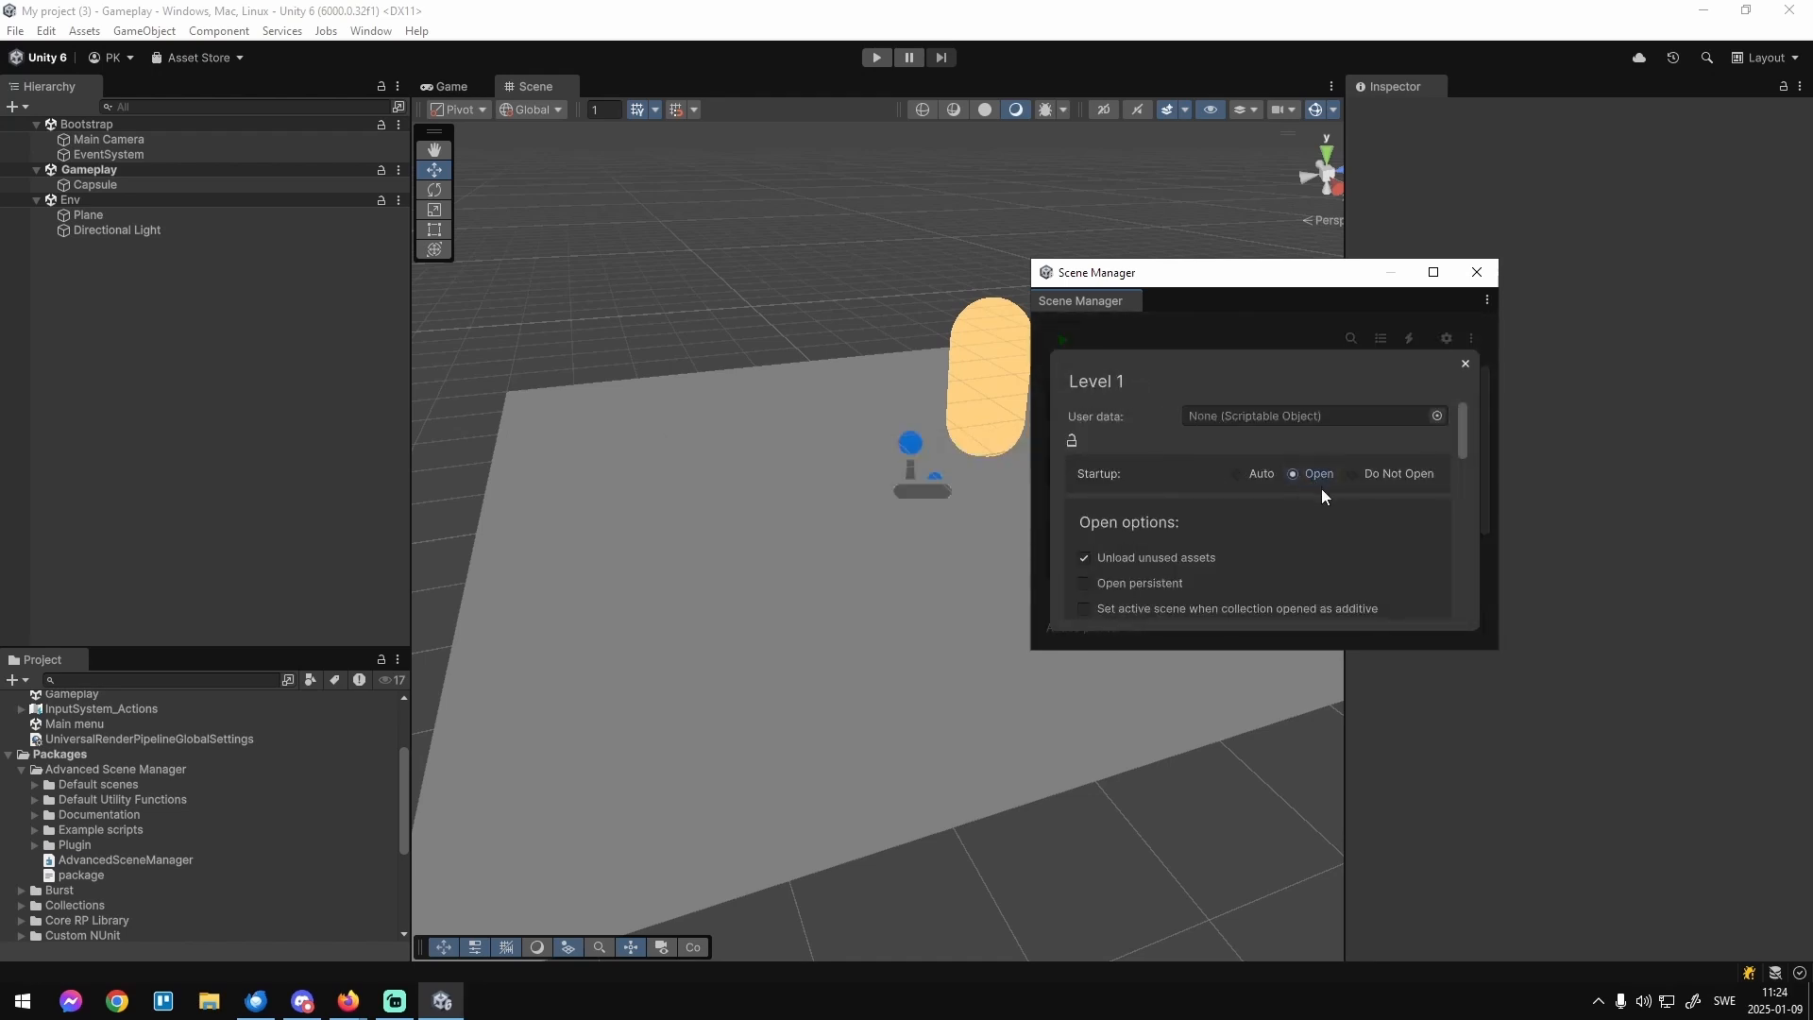
scroll(1199, 529, down, 2)
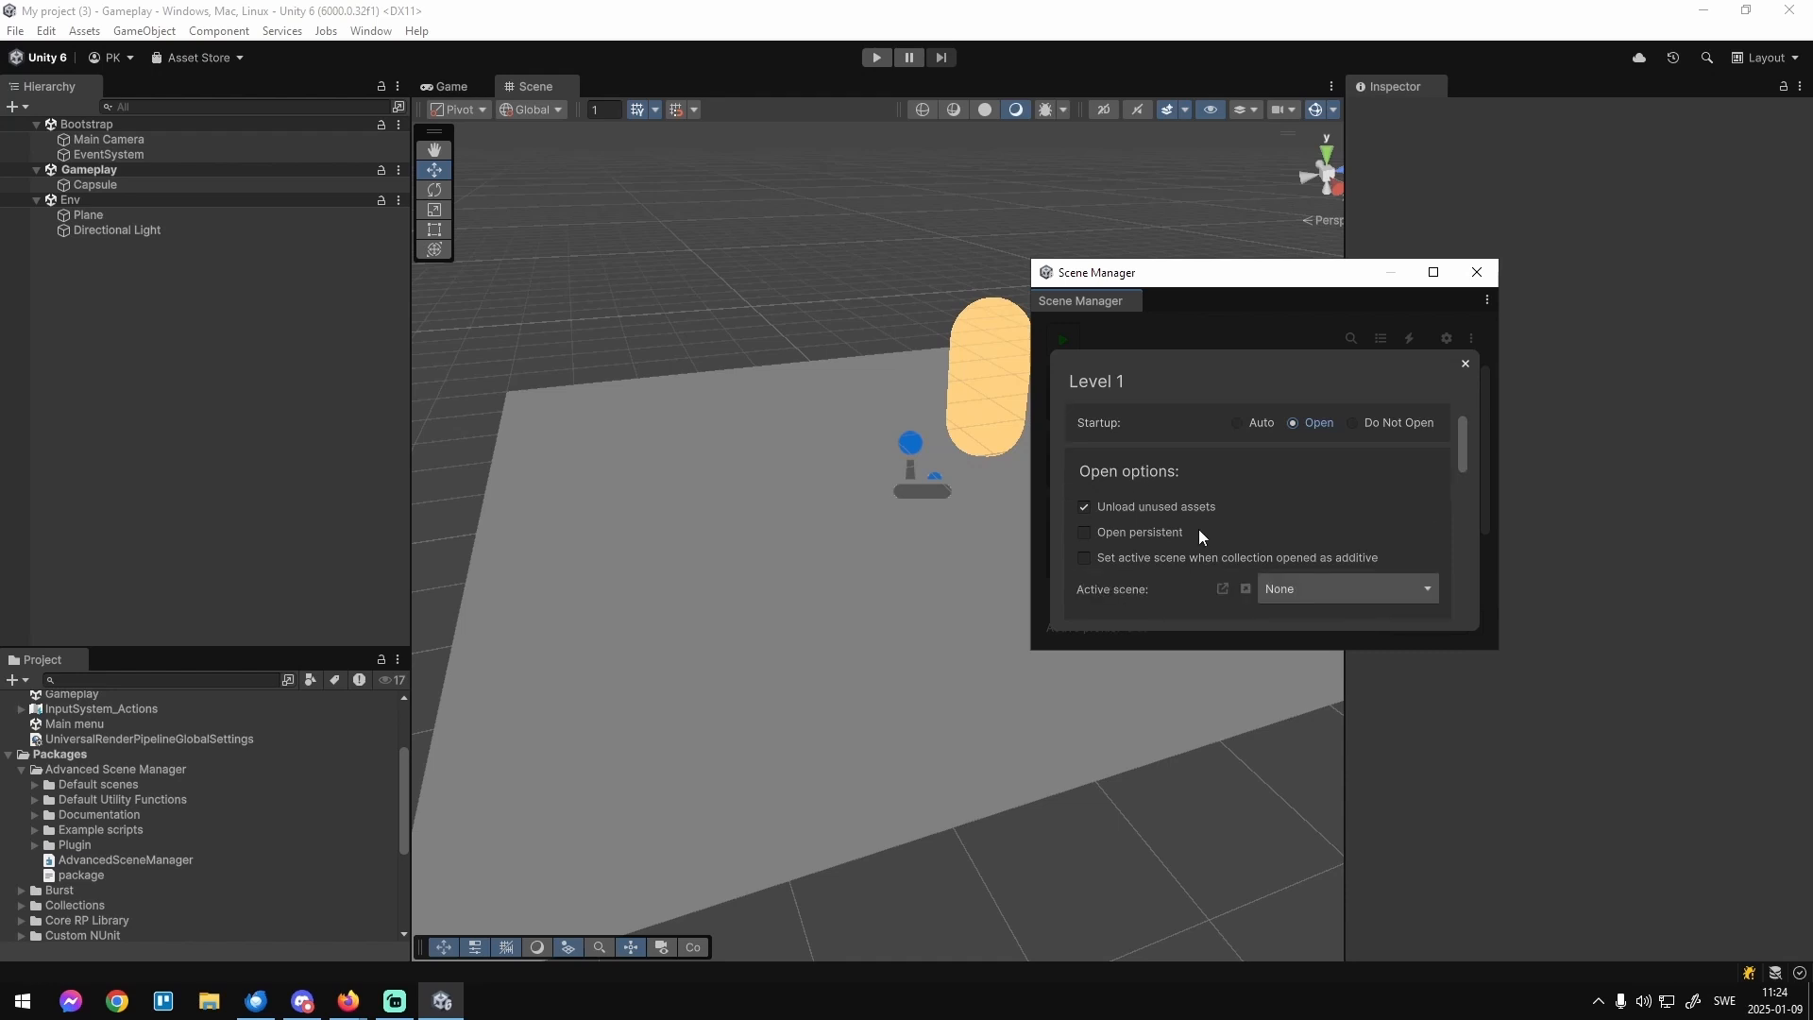
click(1303, 534)
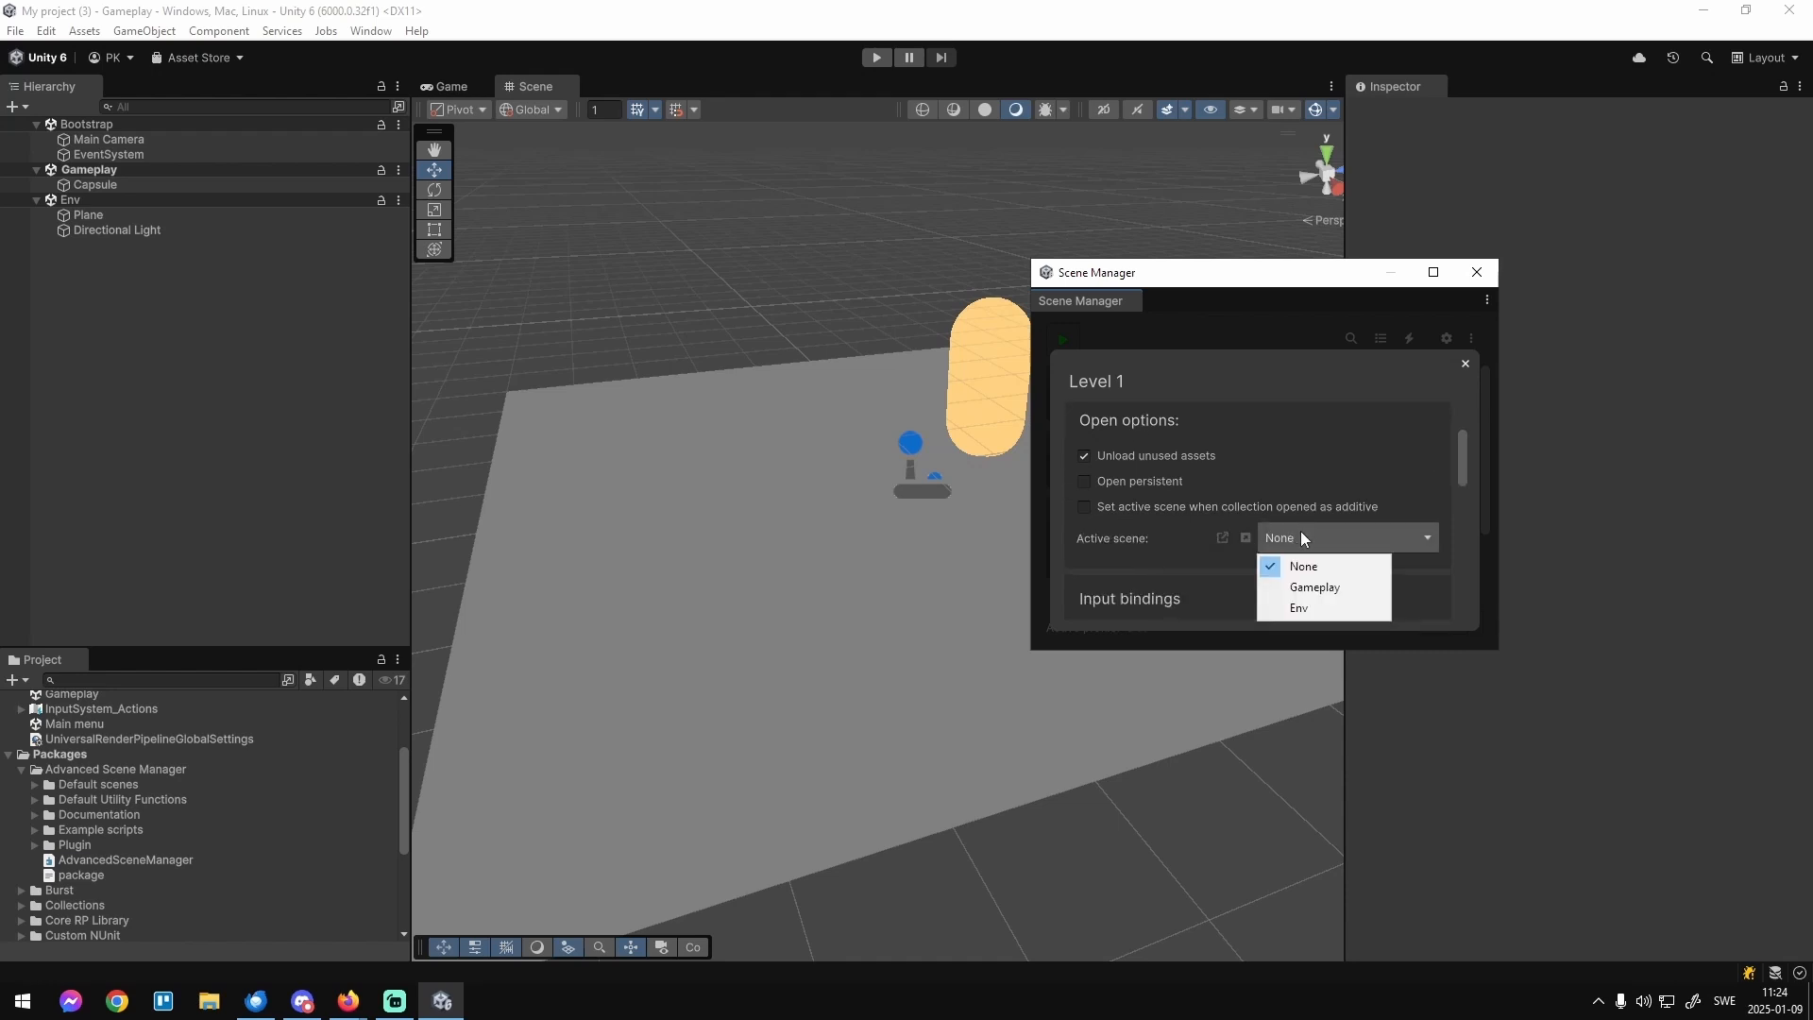
click(1317, 588)
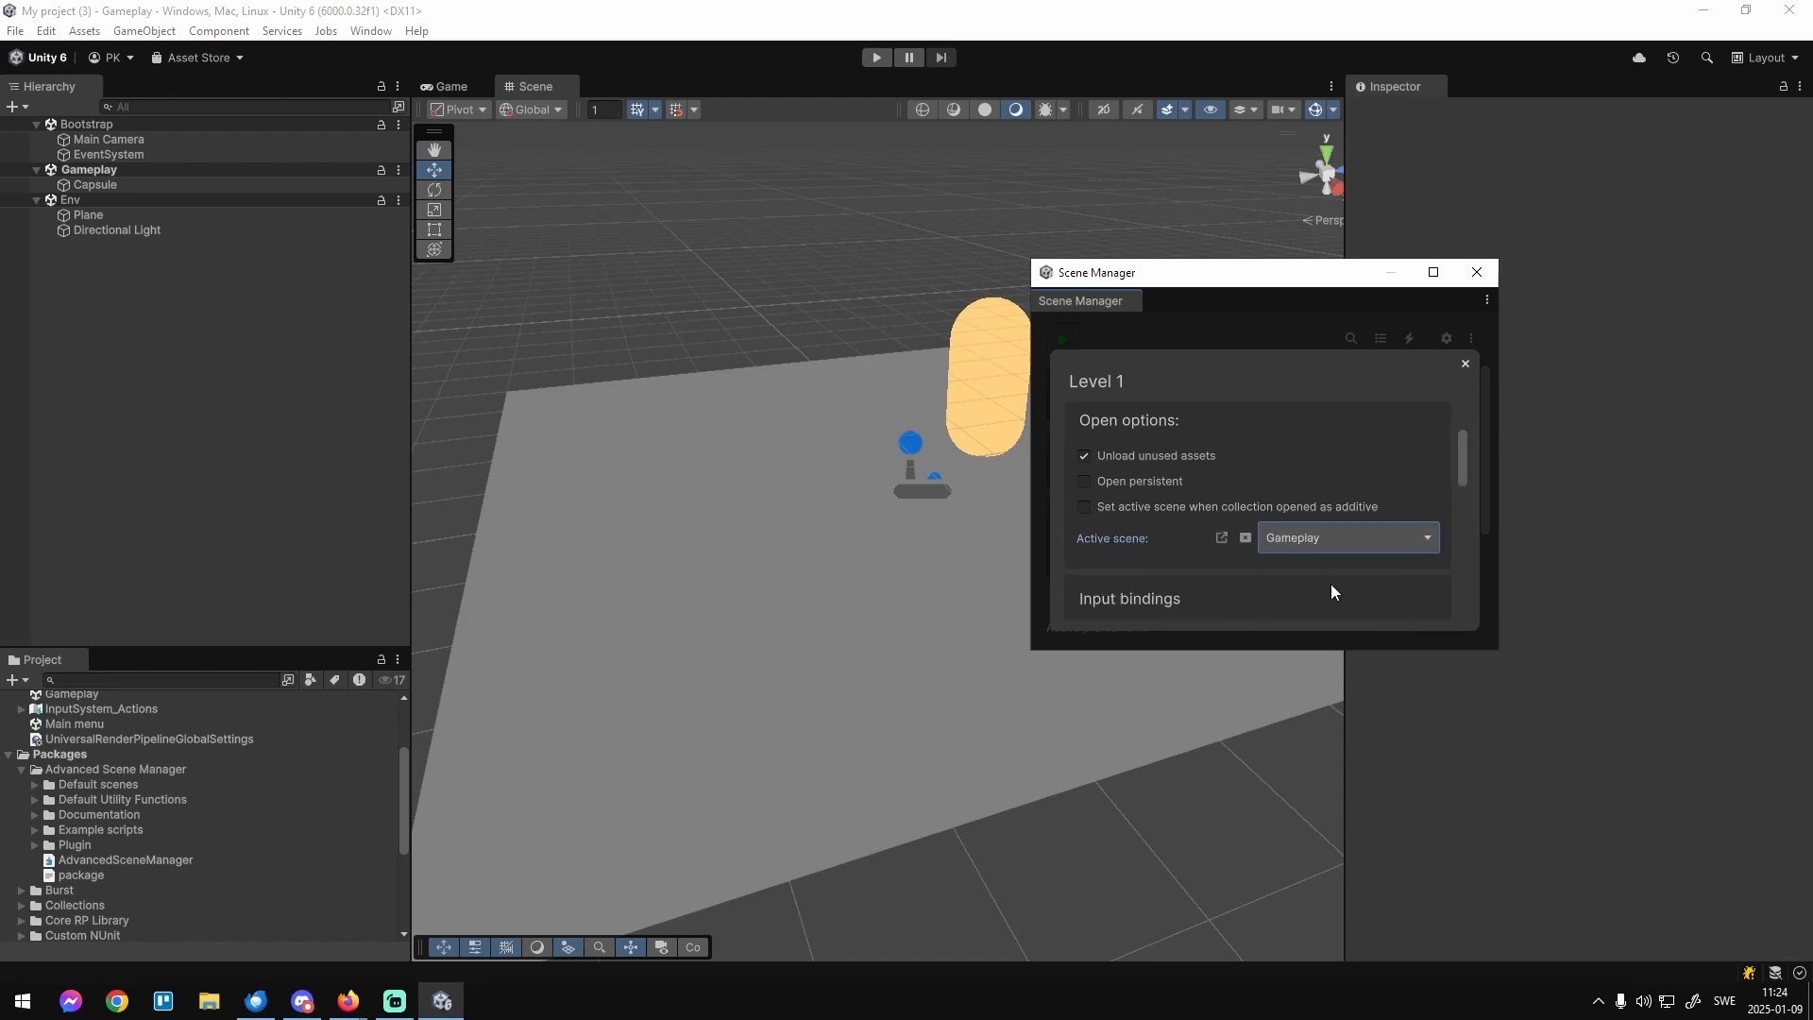
click(1243, 315)
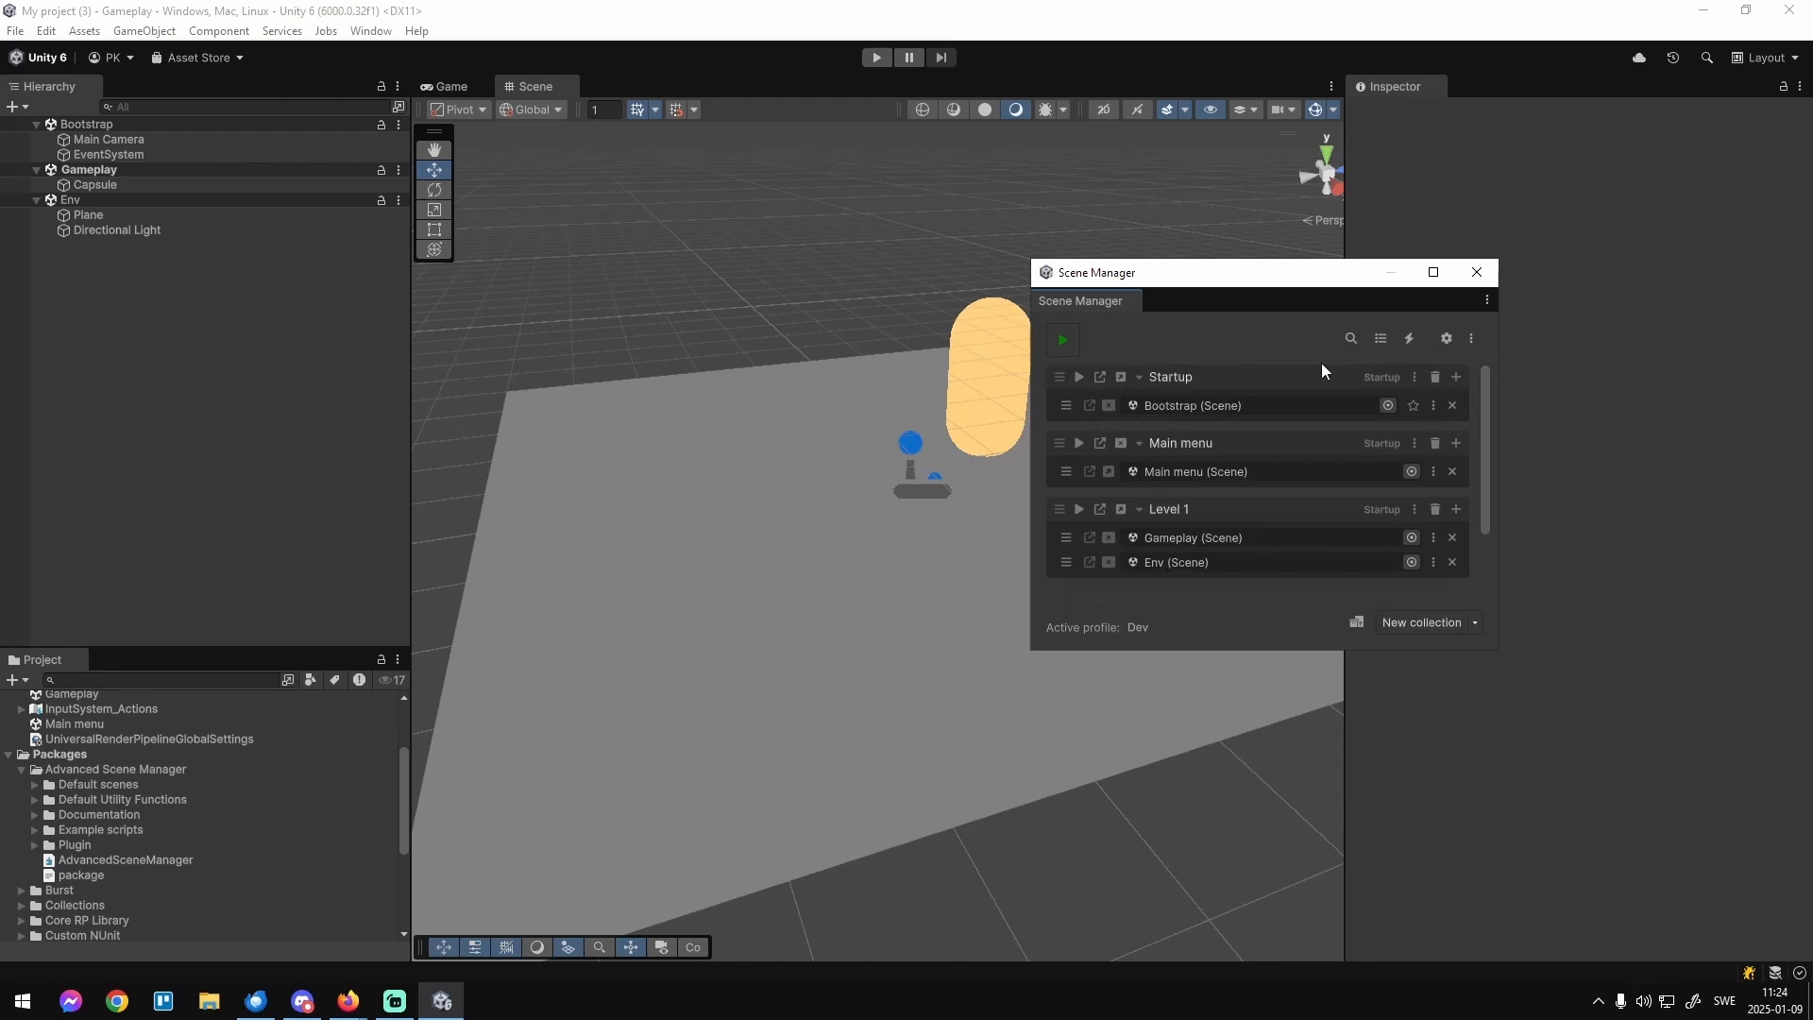
Run the Scene Manager's startup process, examine which scene is active in the Hierarchy, and stop play mode.
click(1060, 336)
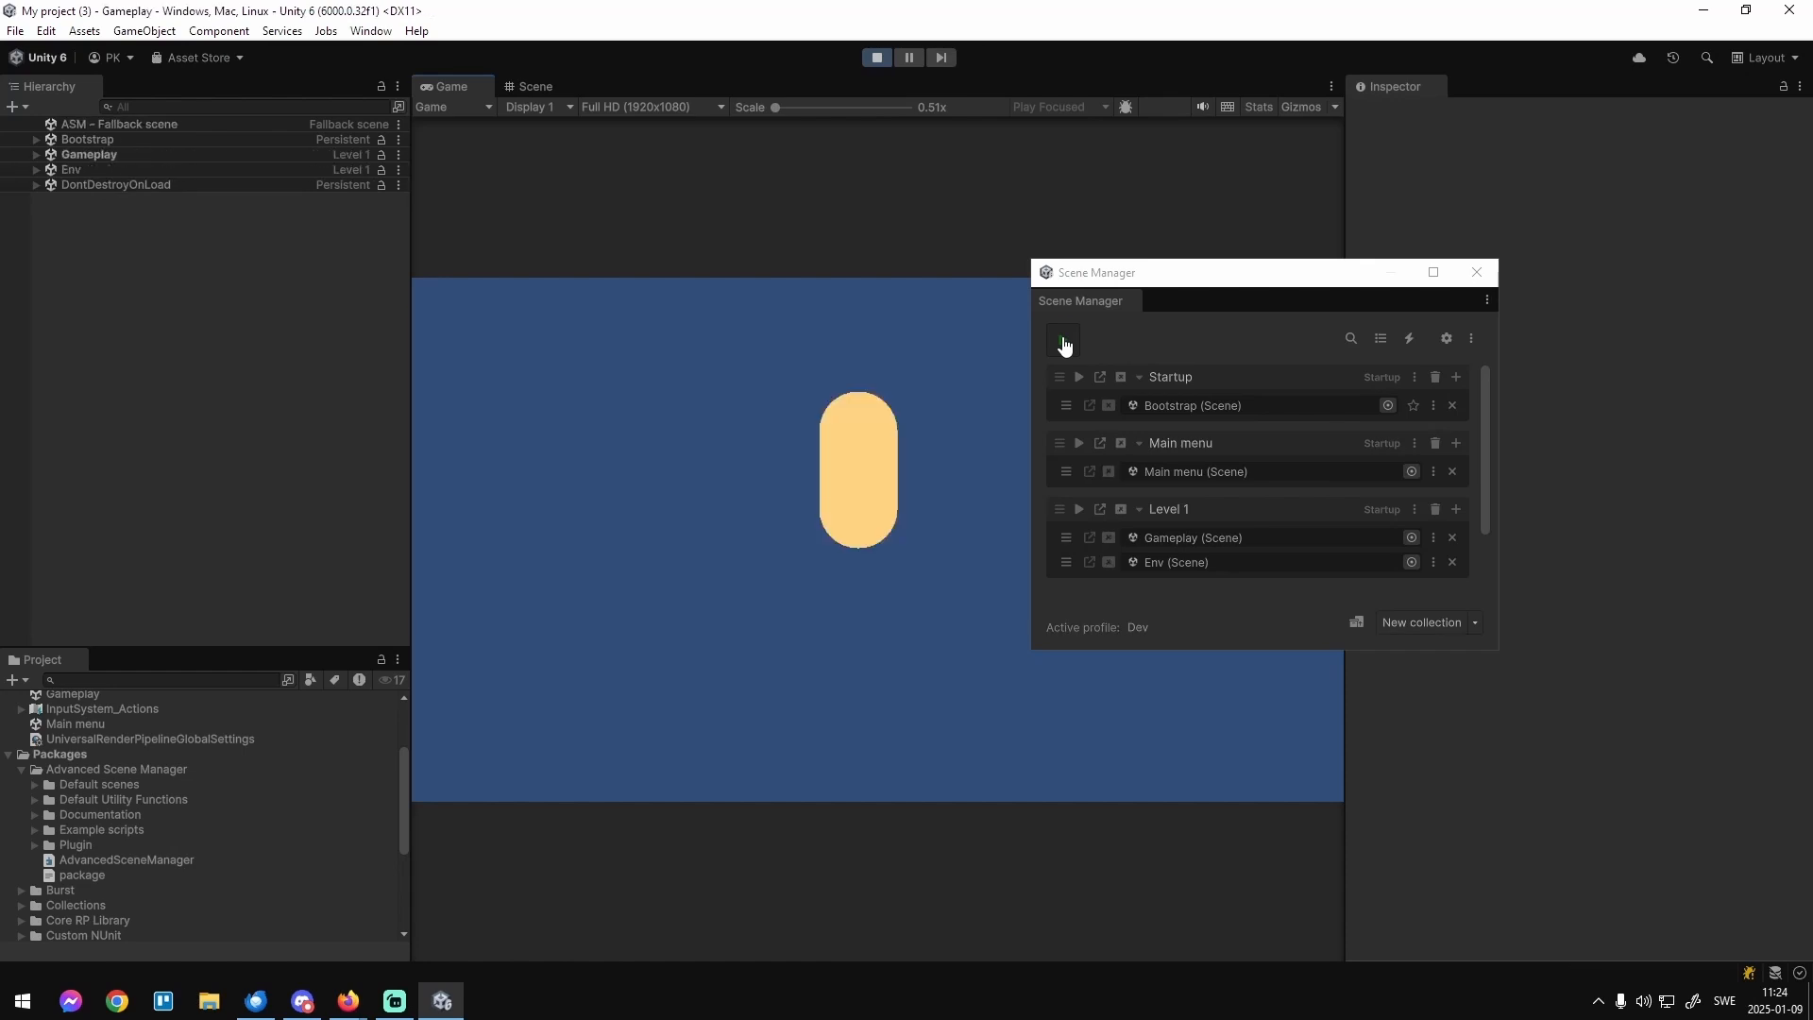
click(109, 155)
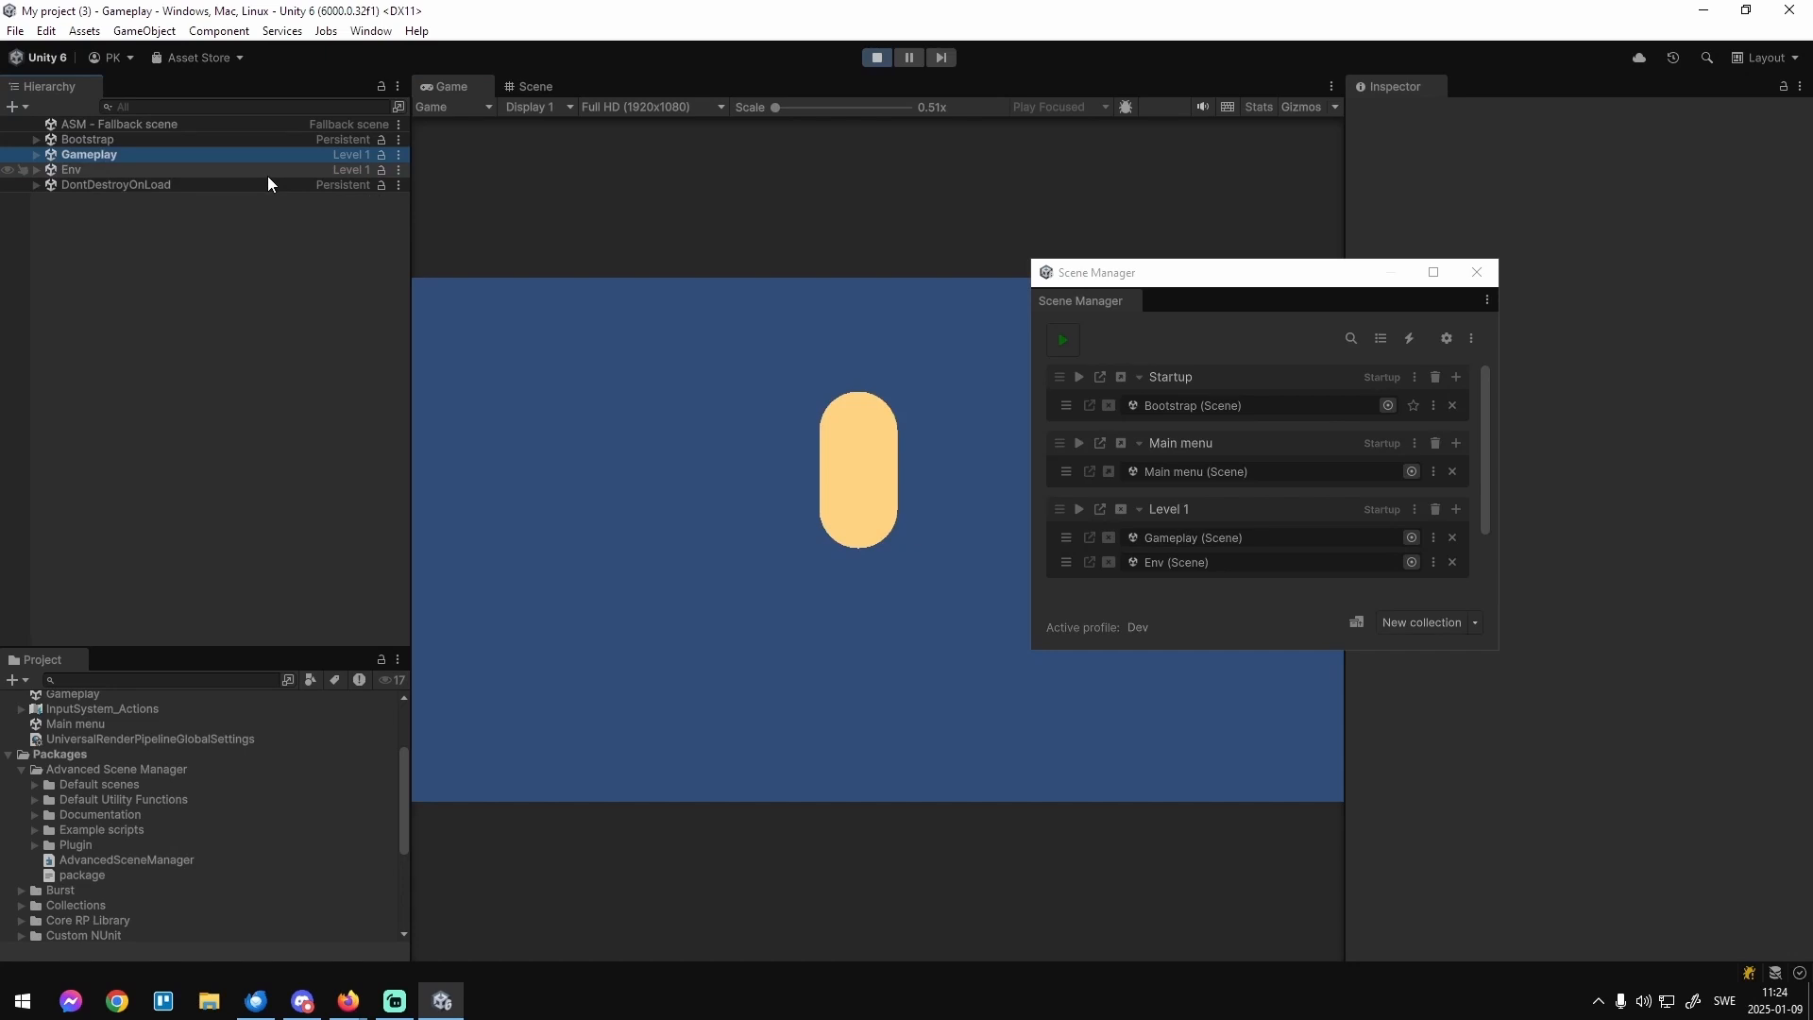
click(1234, 332)
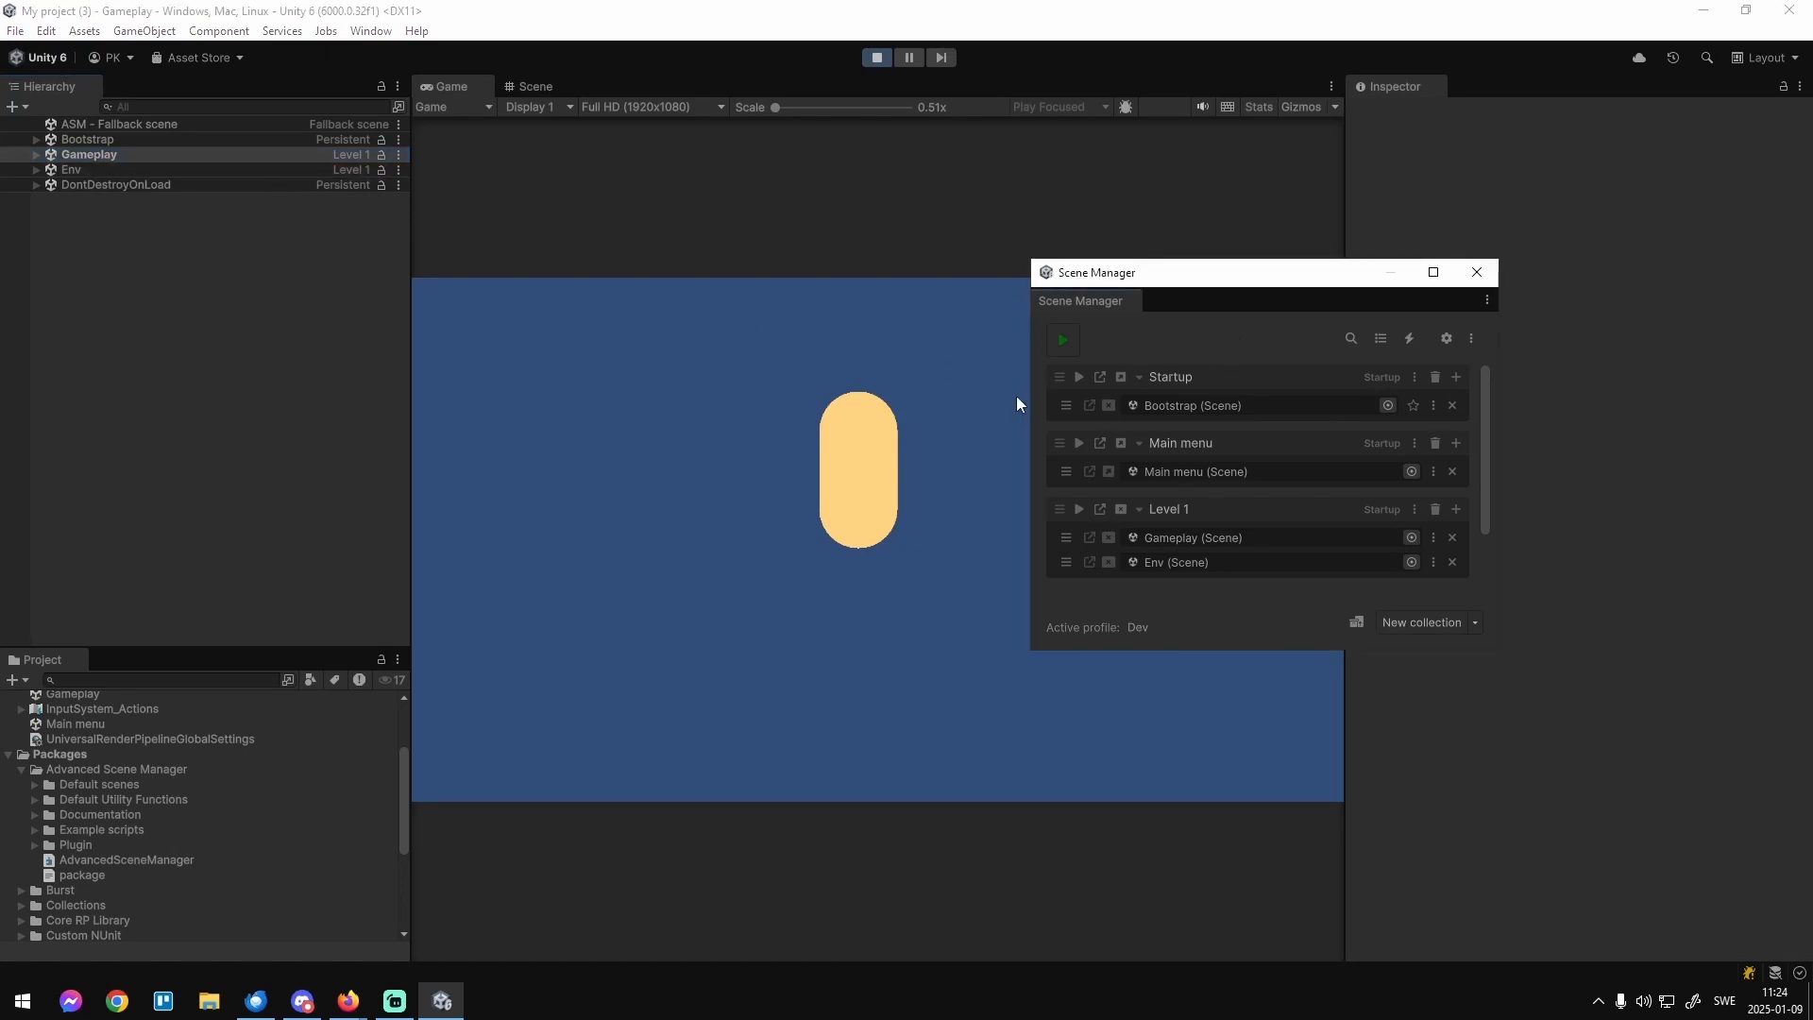
click(877, 58)
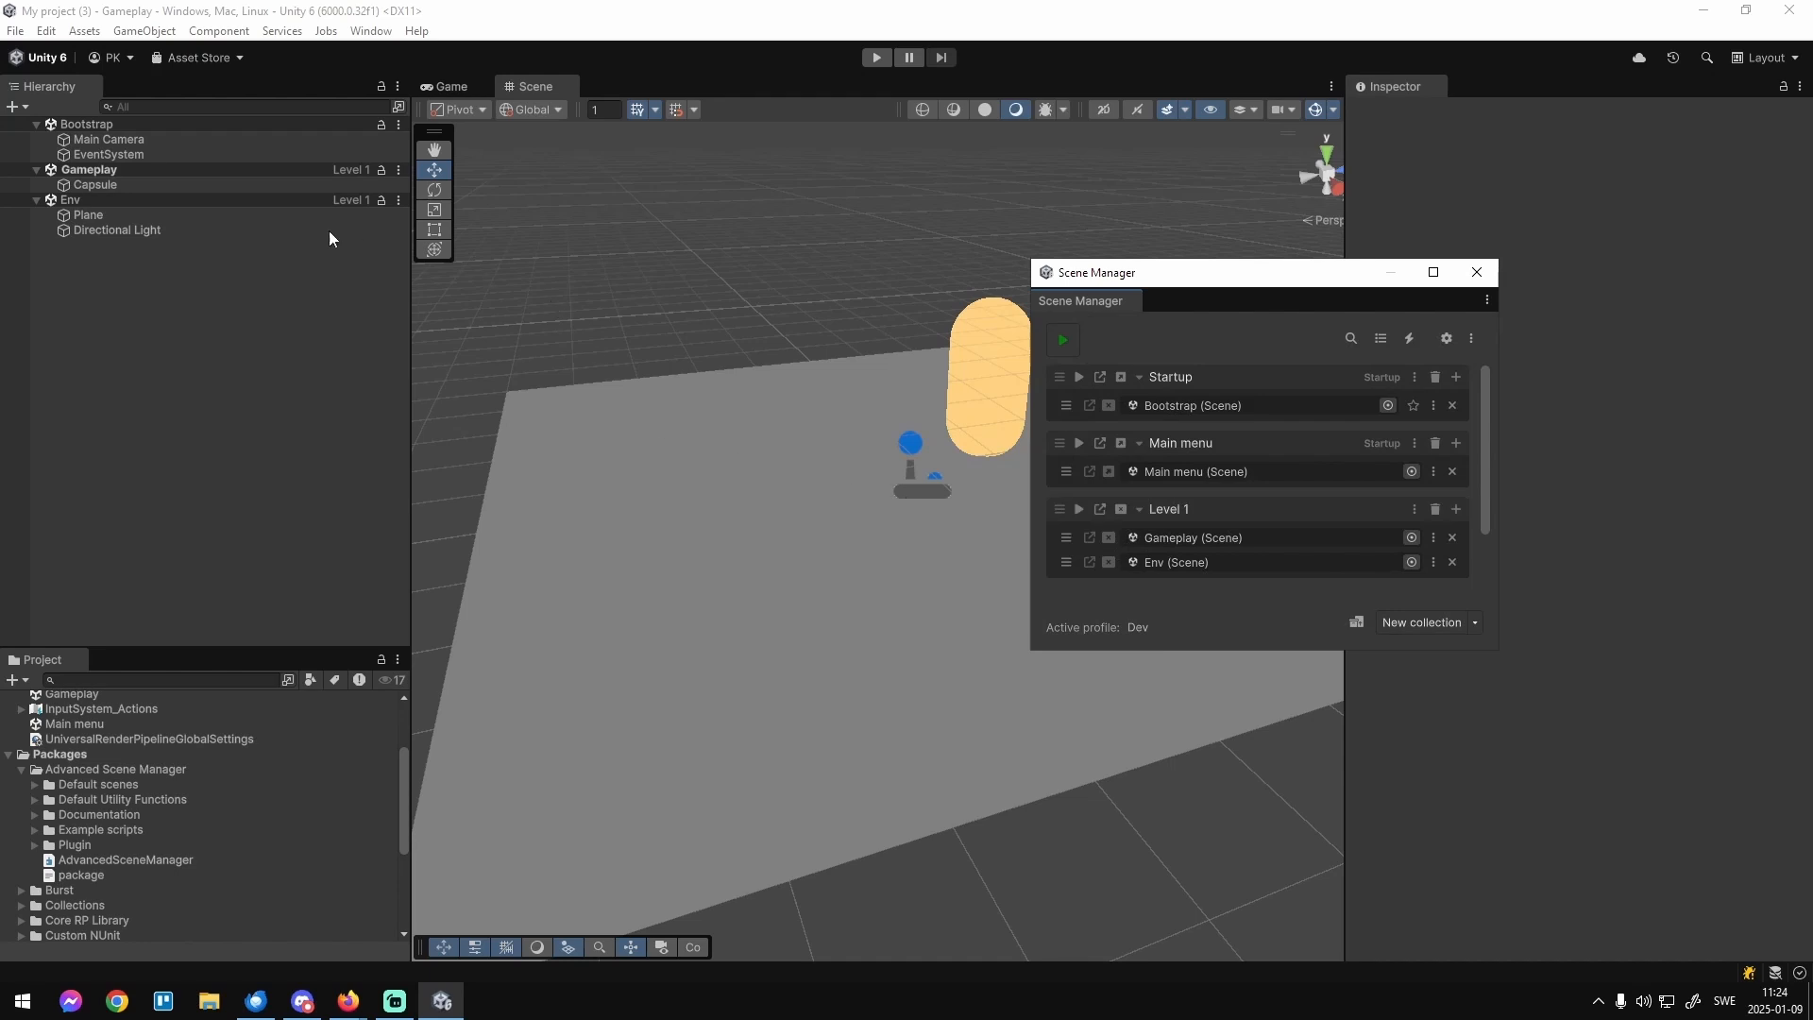
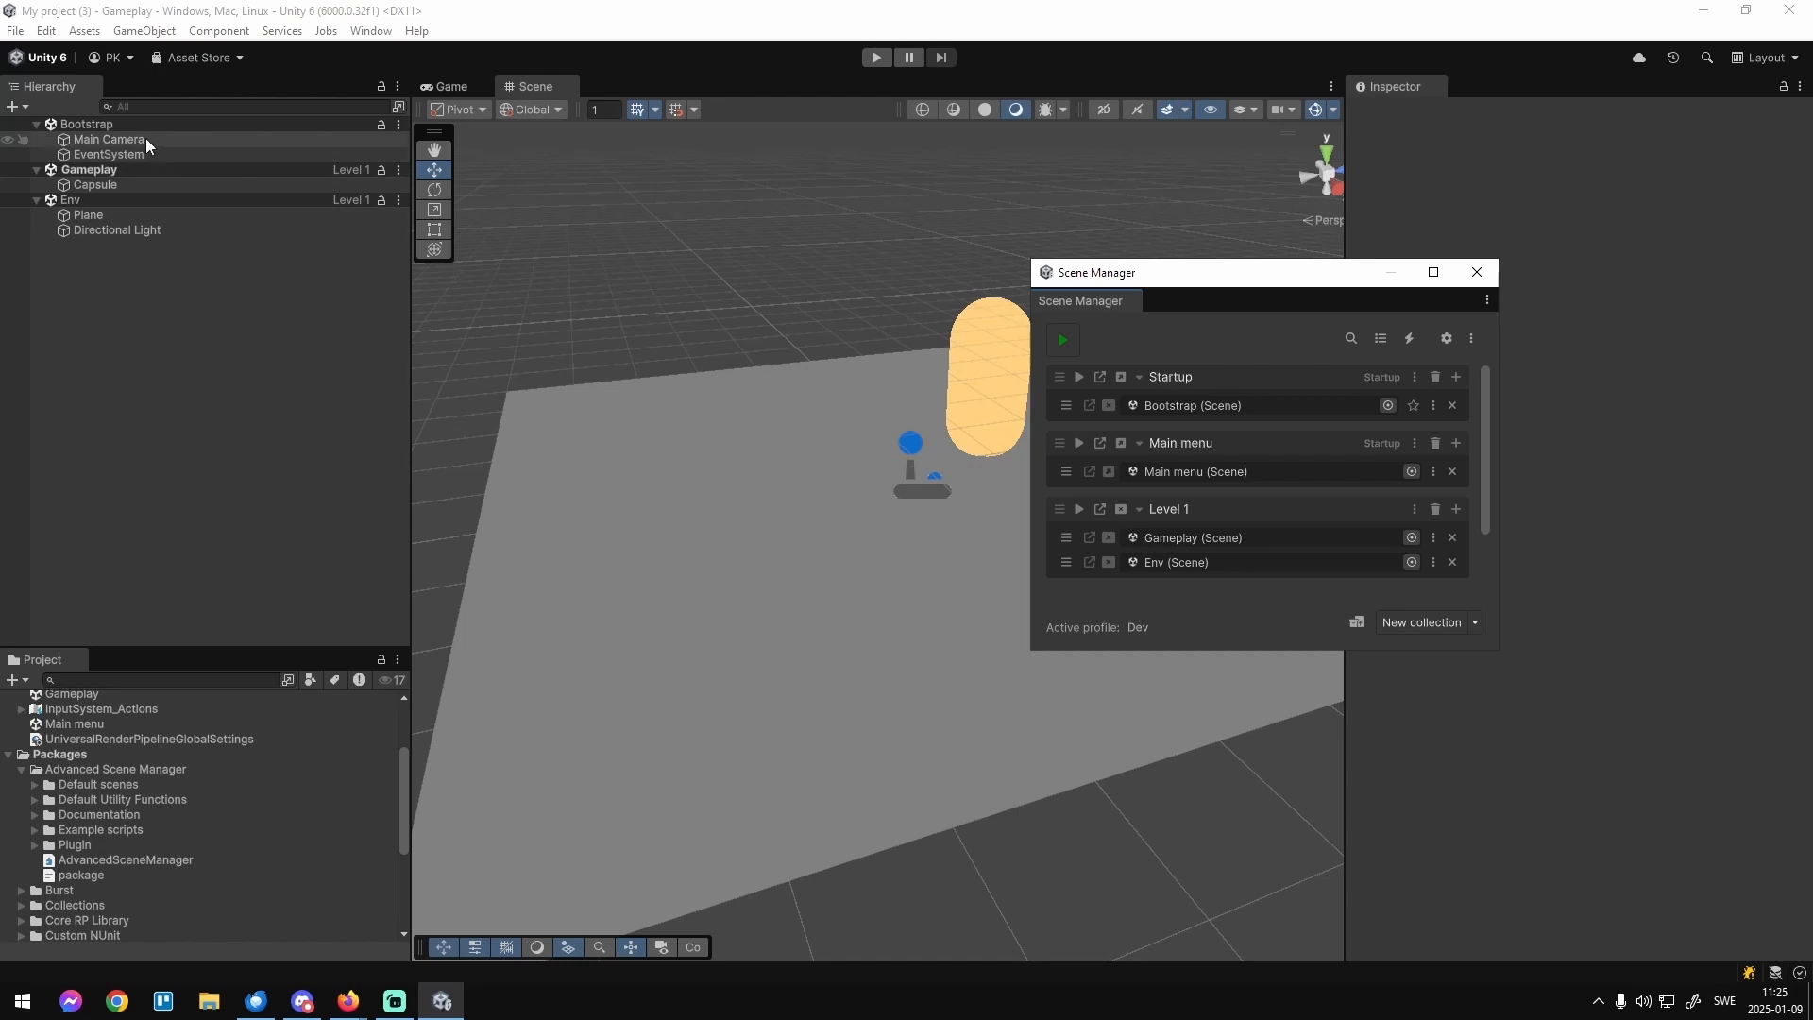
Move the Main Camera from the Bootstrap scene into the Gameplay scene and save the scenes.
click(109, 139)
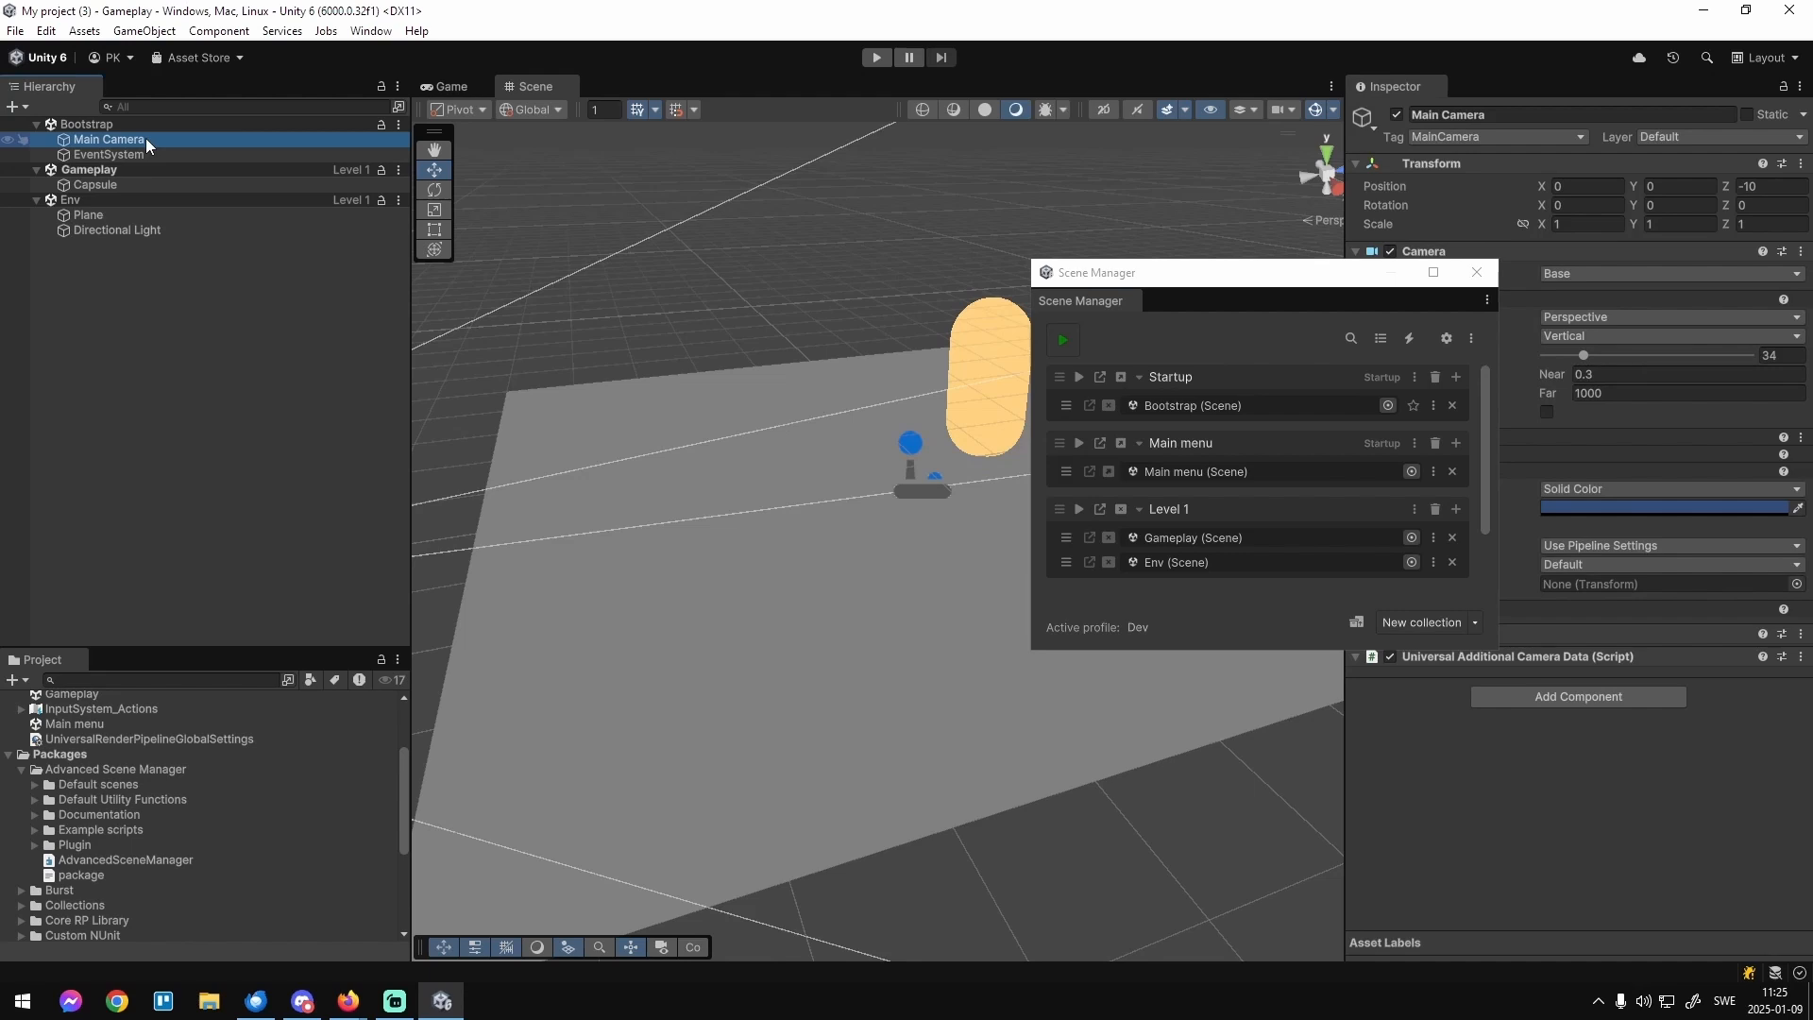
drag(1228, 273, 935, 269)
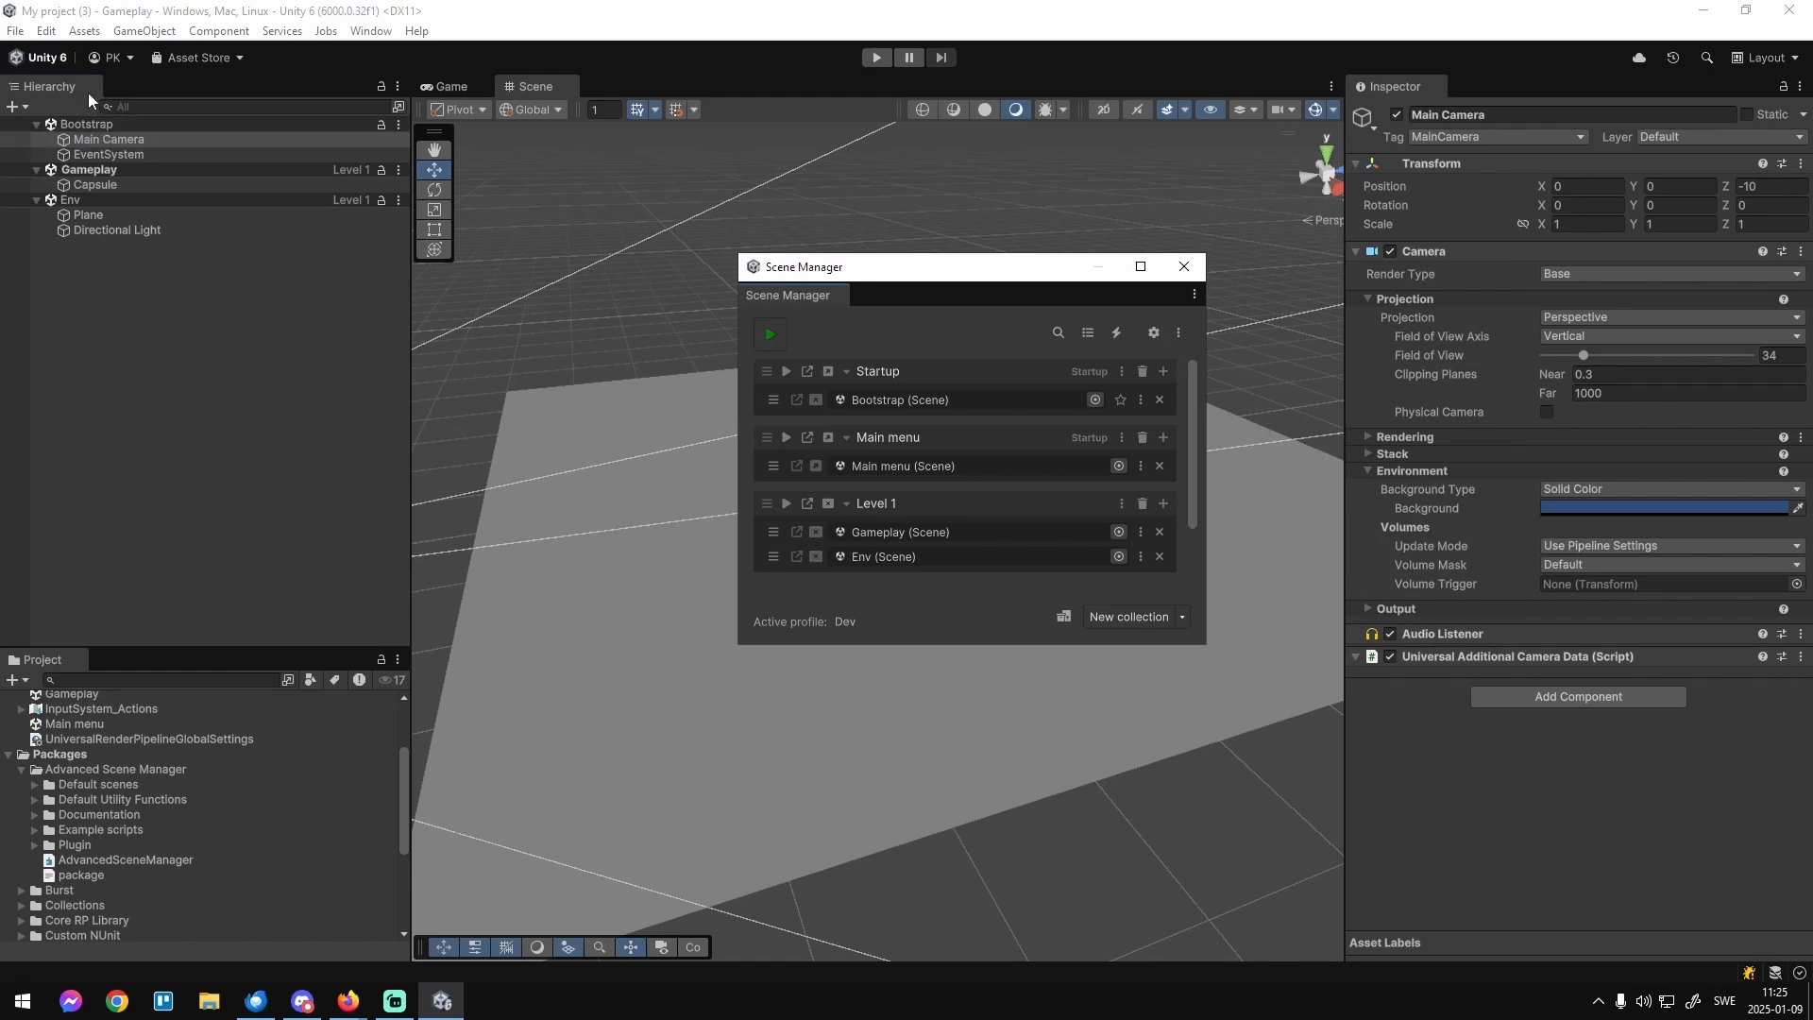
drag(104, 138, 116, 174)
key(ctrl+s)
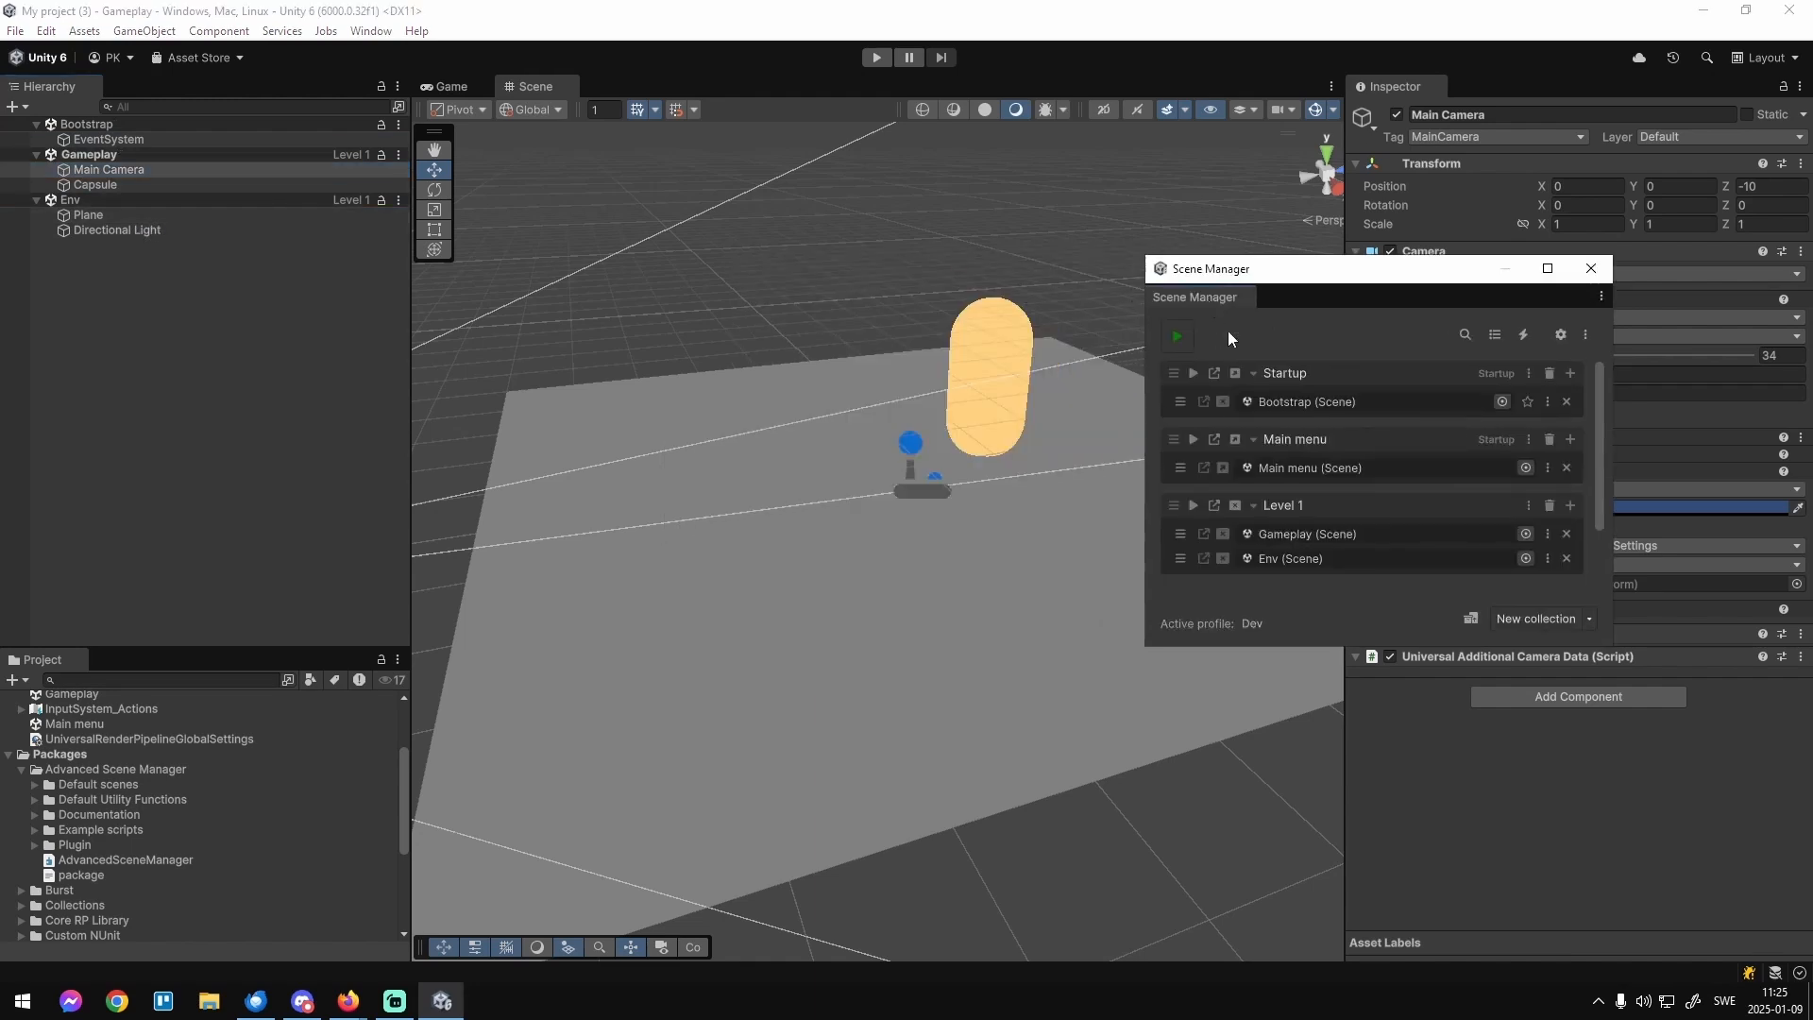
Dock the Scene Manager below the Inspector with more height and test-run its startup process.
drag(1215, 298, 1545, 843)
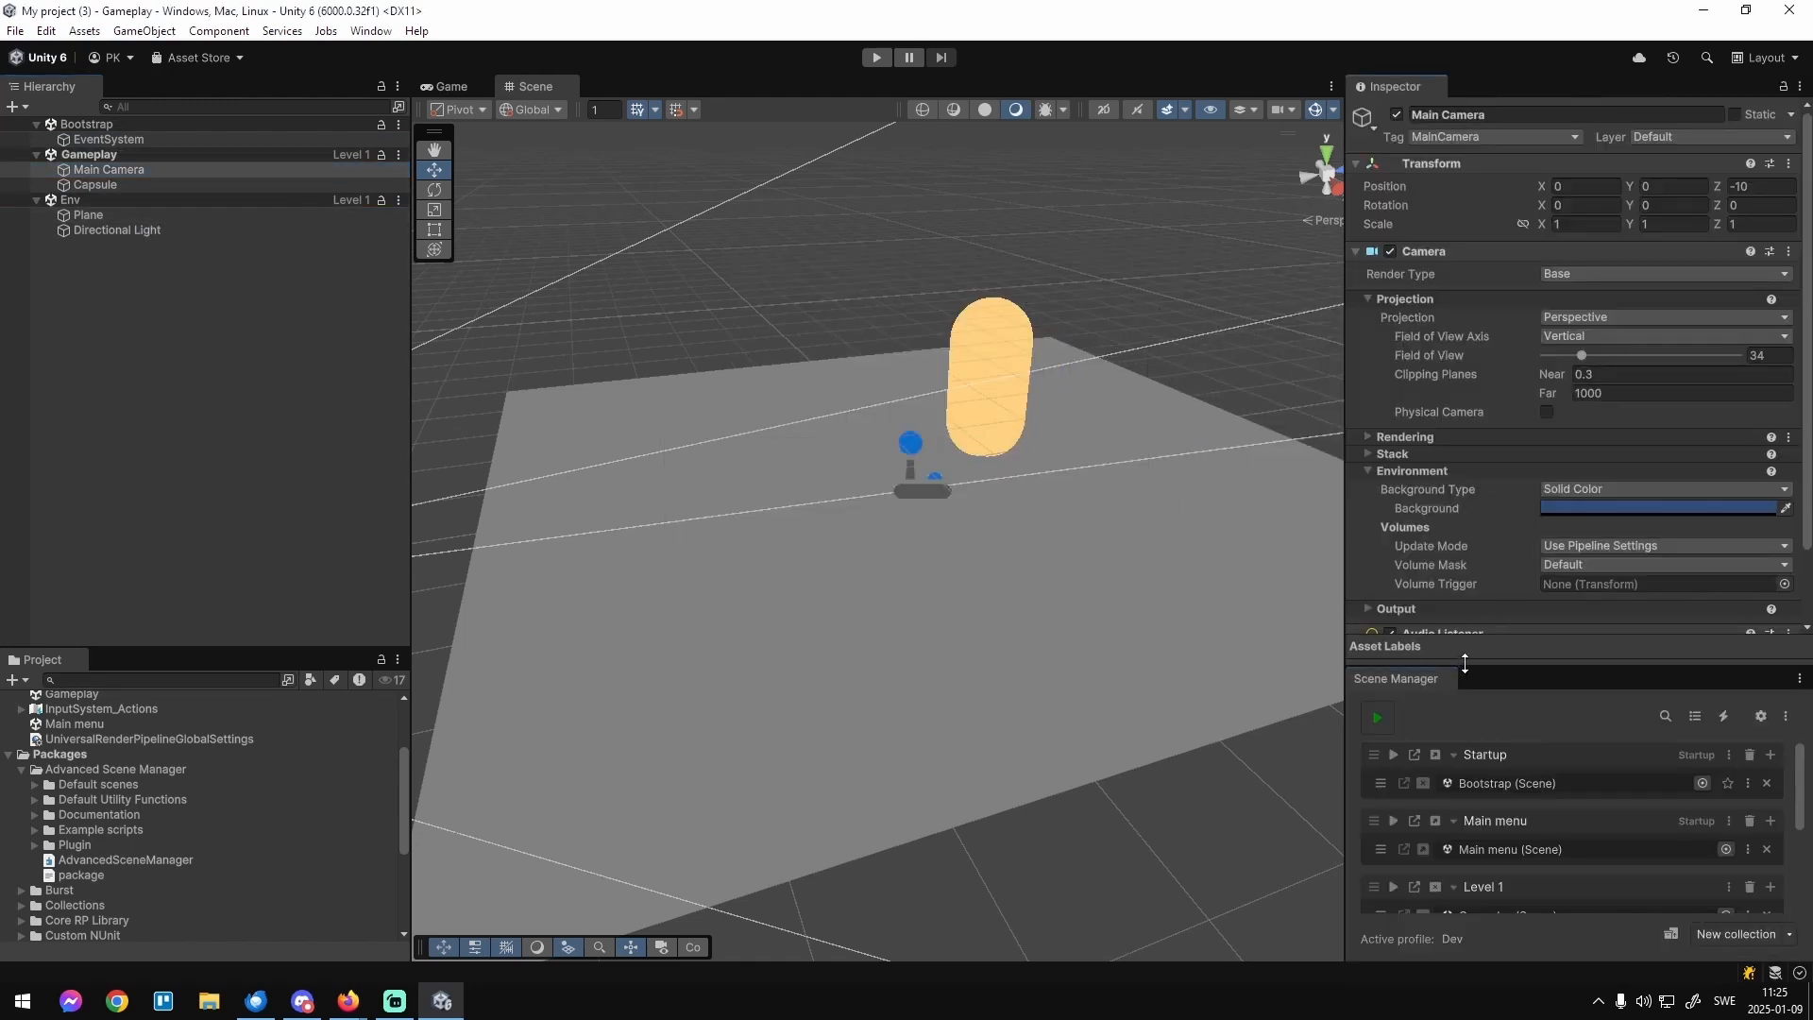
drag(1465, 664, 1464, 568)
click(1377, 621)
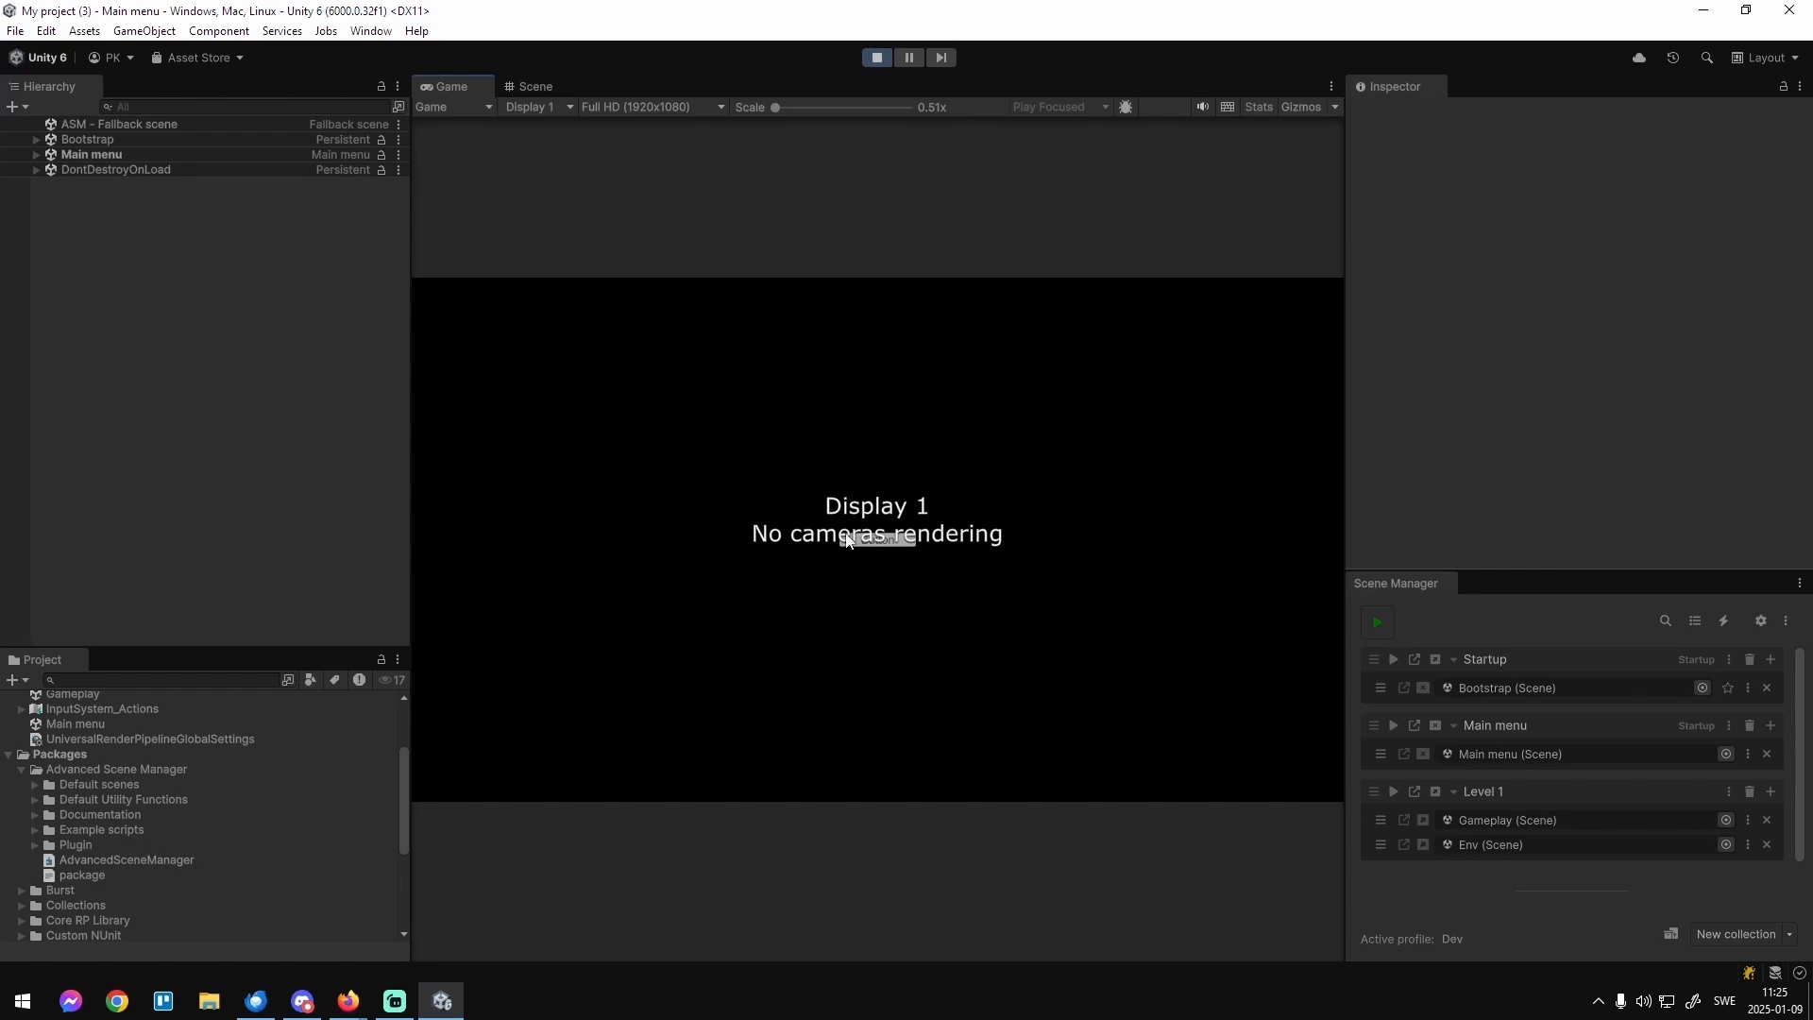
click(888, 58)
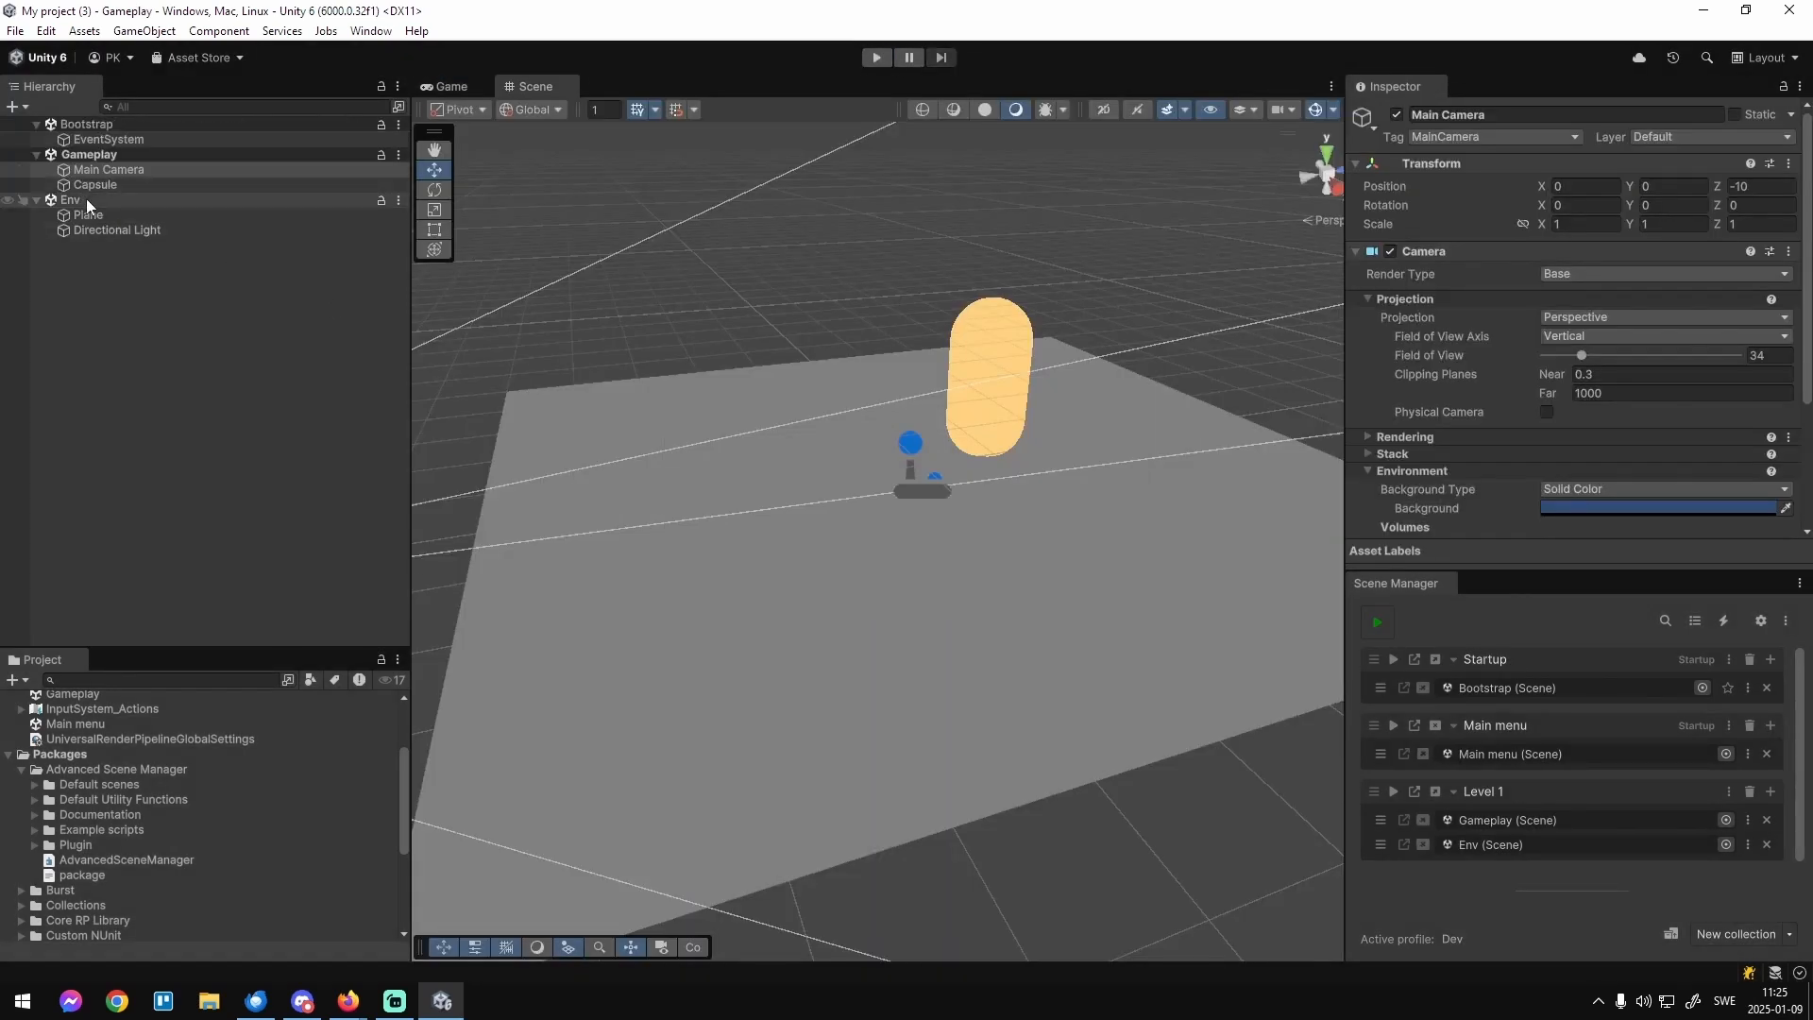
Move the Main Camera back from the Gameplay scene into the Bootstrap scene and save.
drag(105, 136, 104, 137)
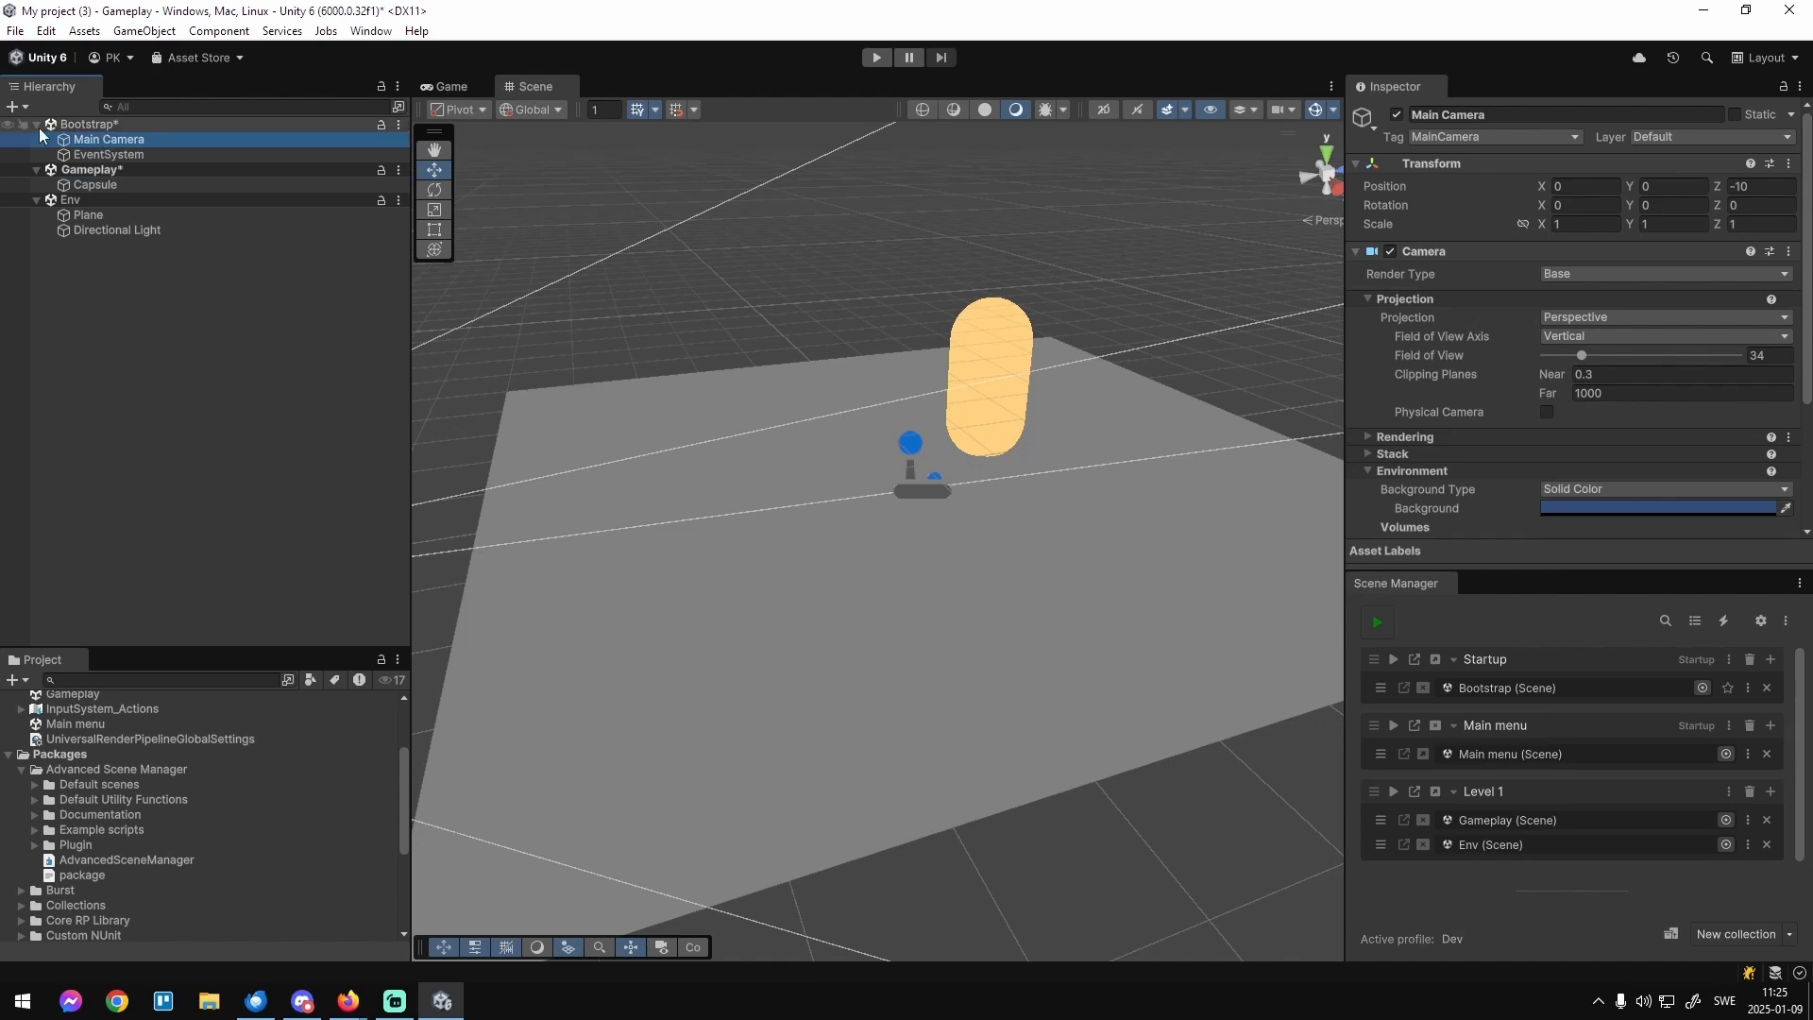
key(ctrl+s)
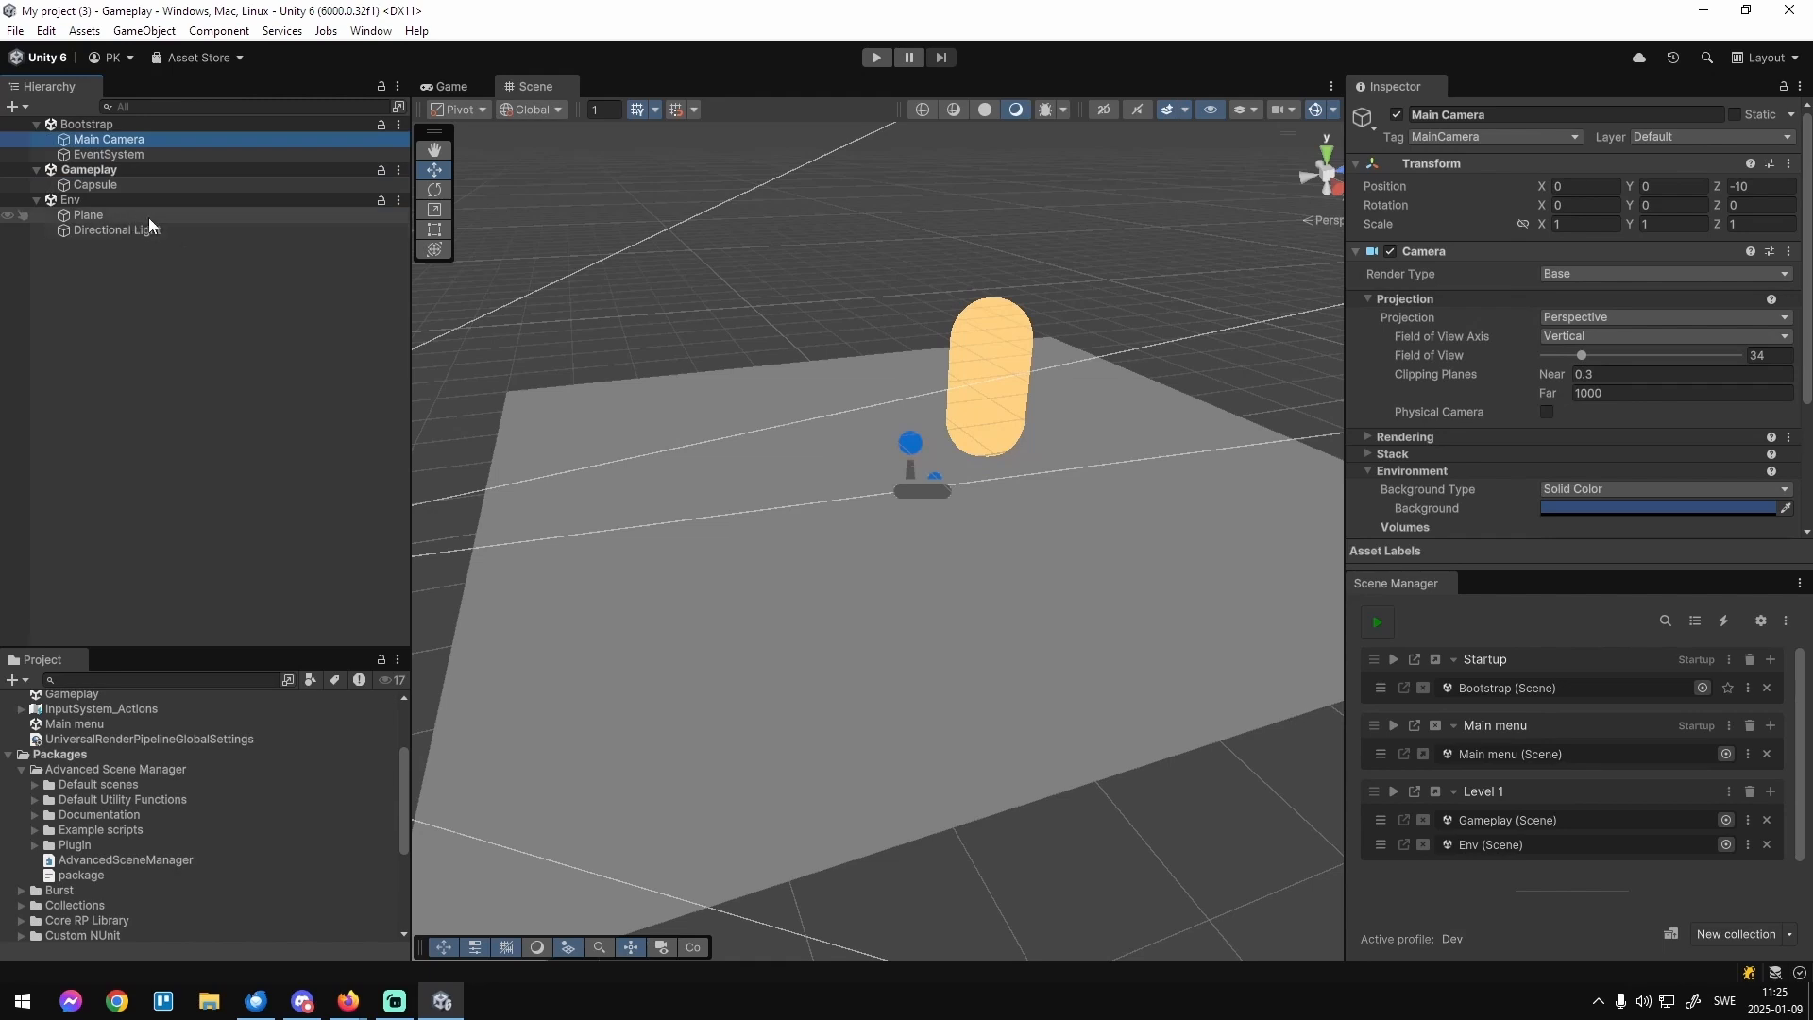
click(139, 143)
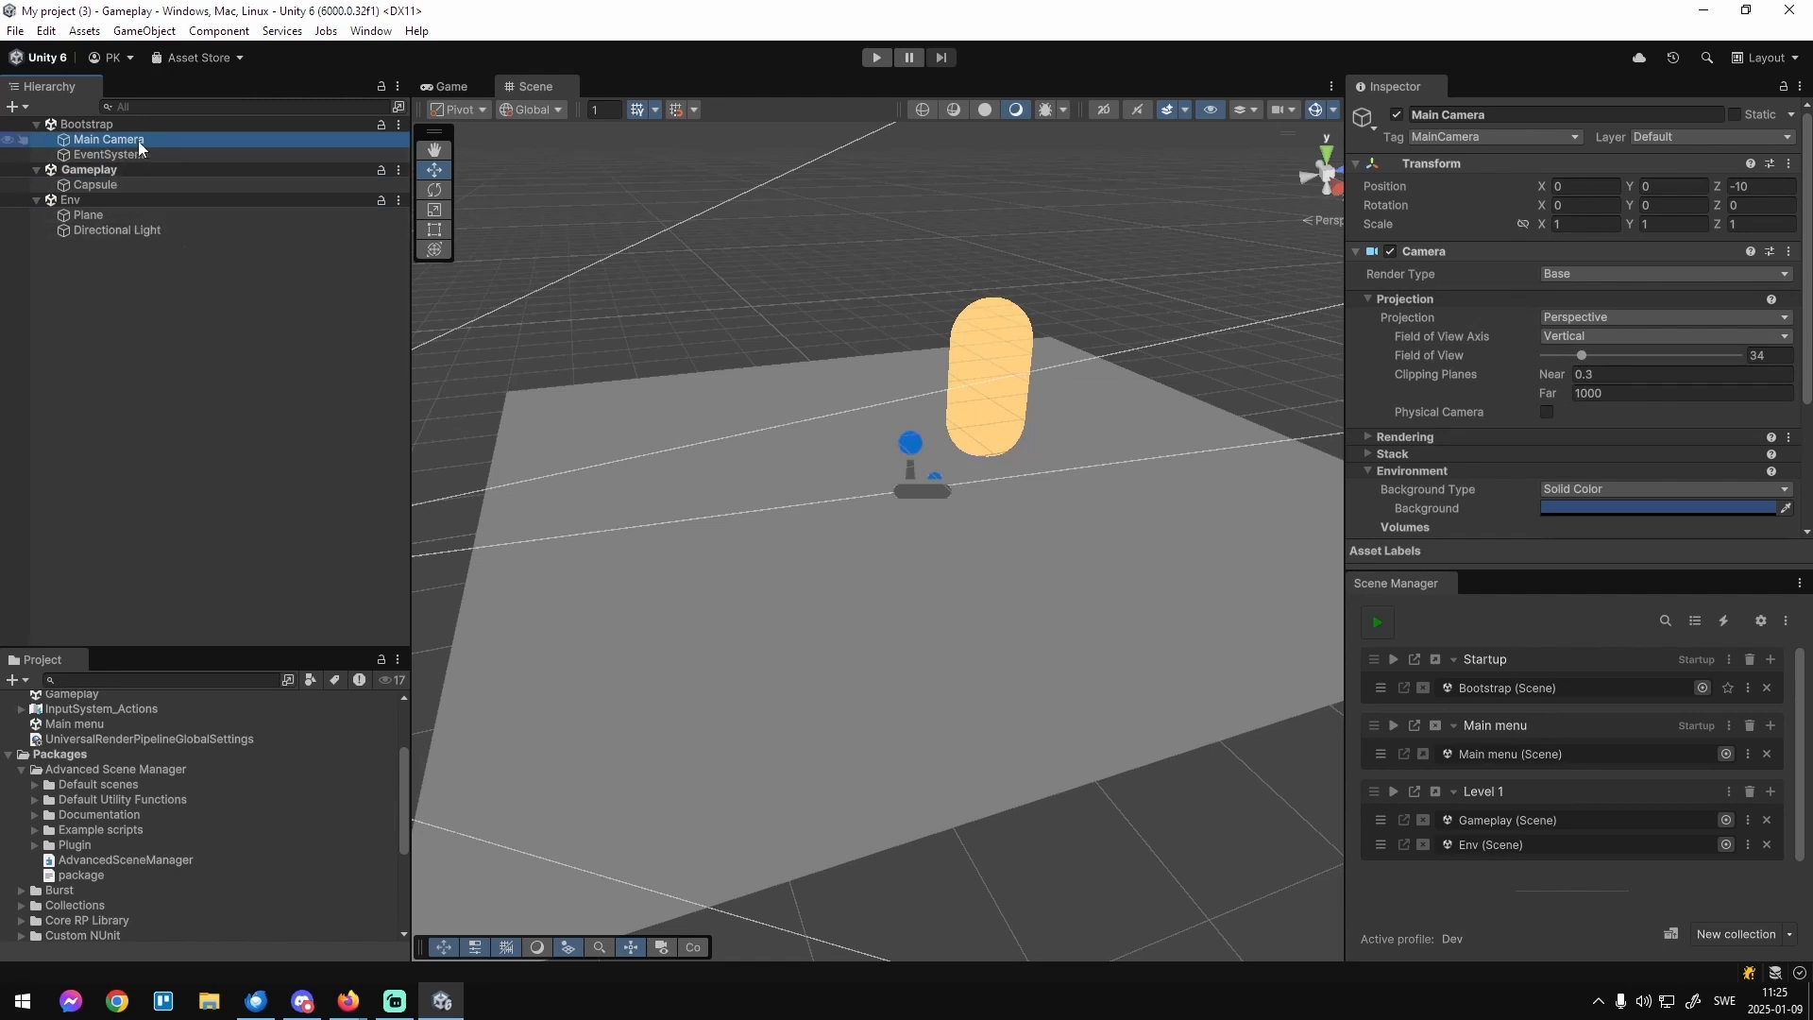
key(Escape)
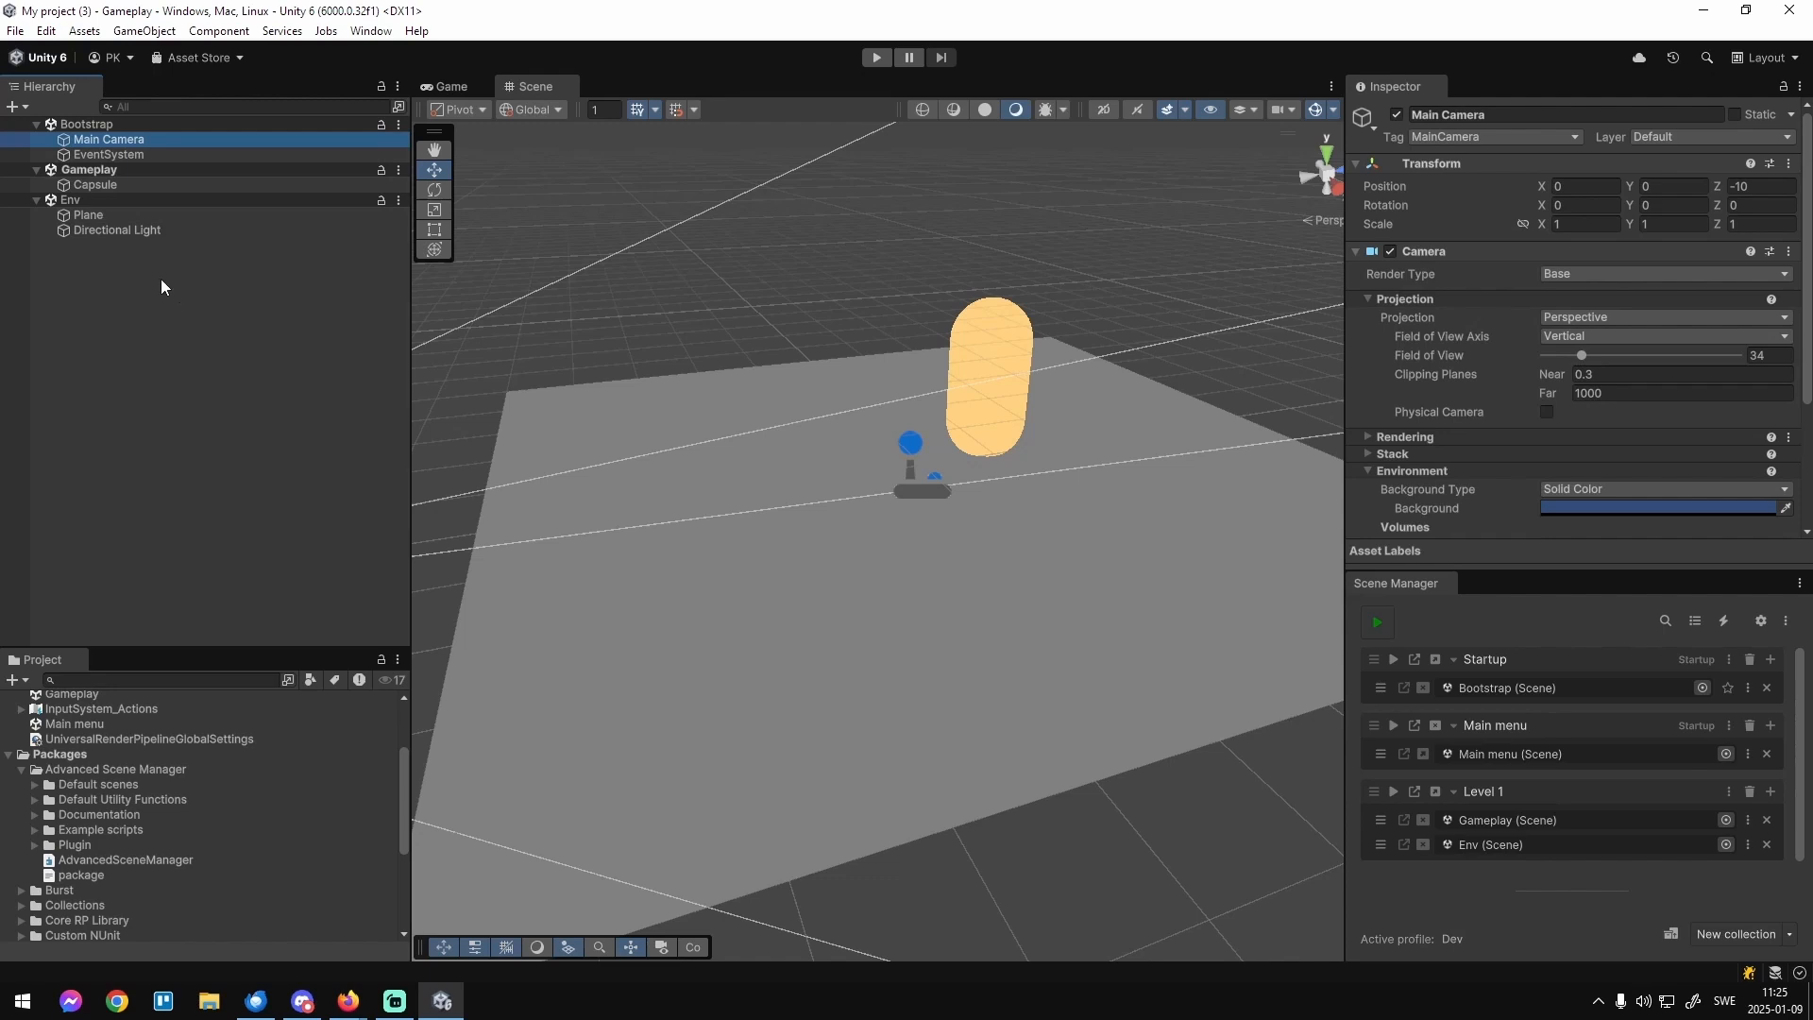
click(98, 171)
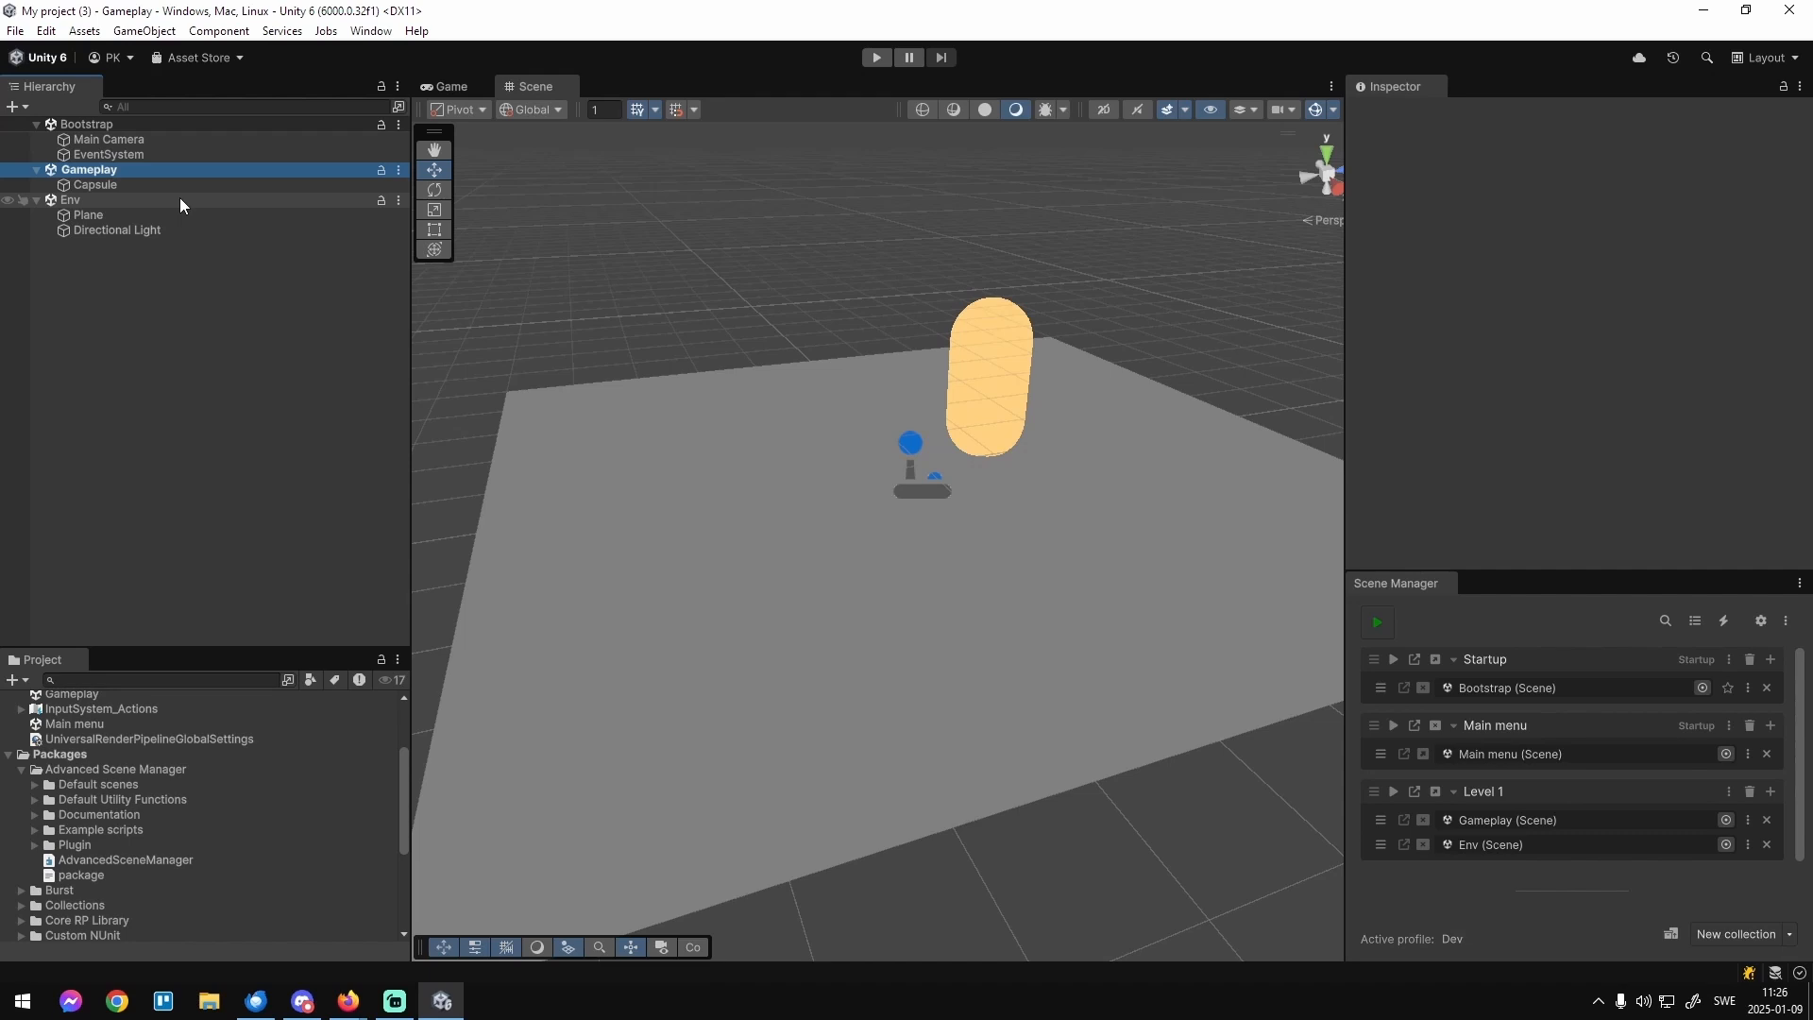
click(209, 253)
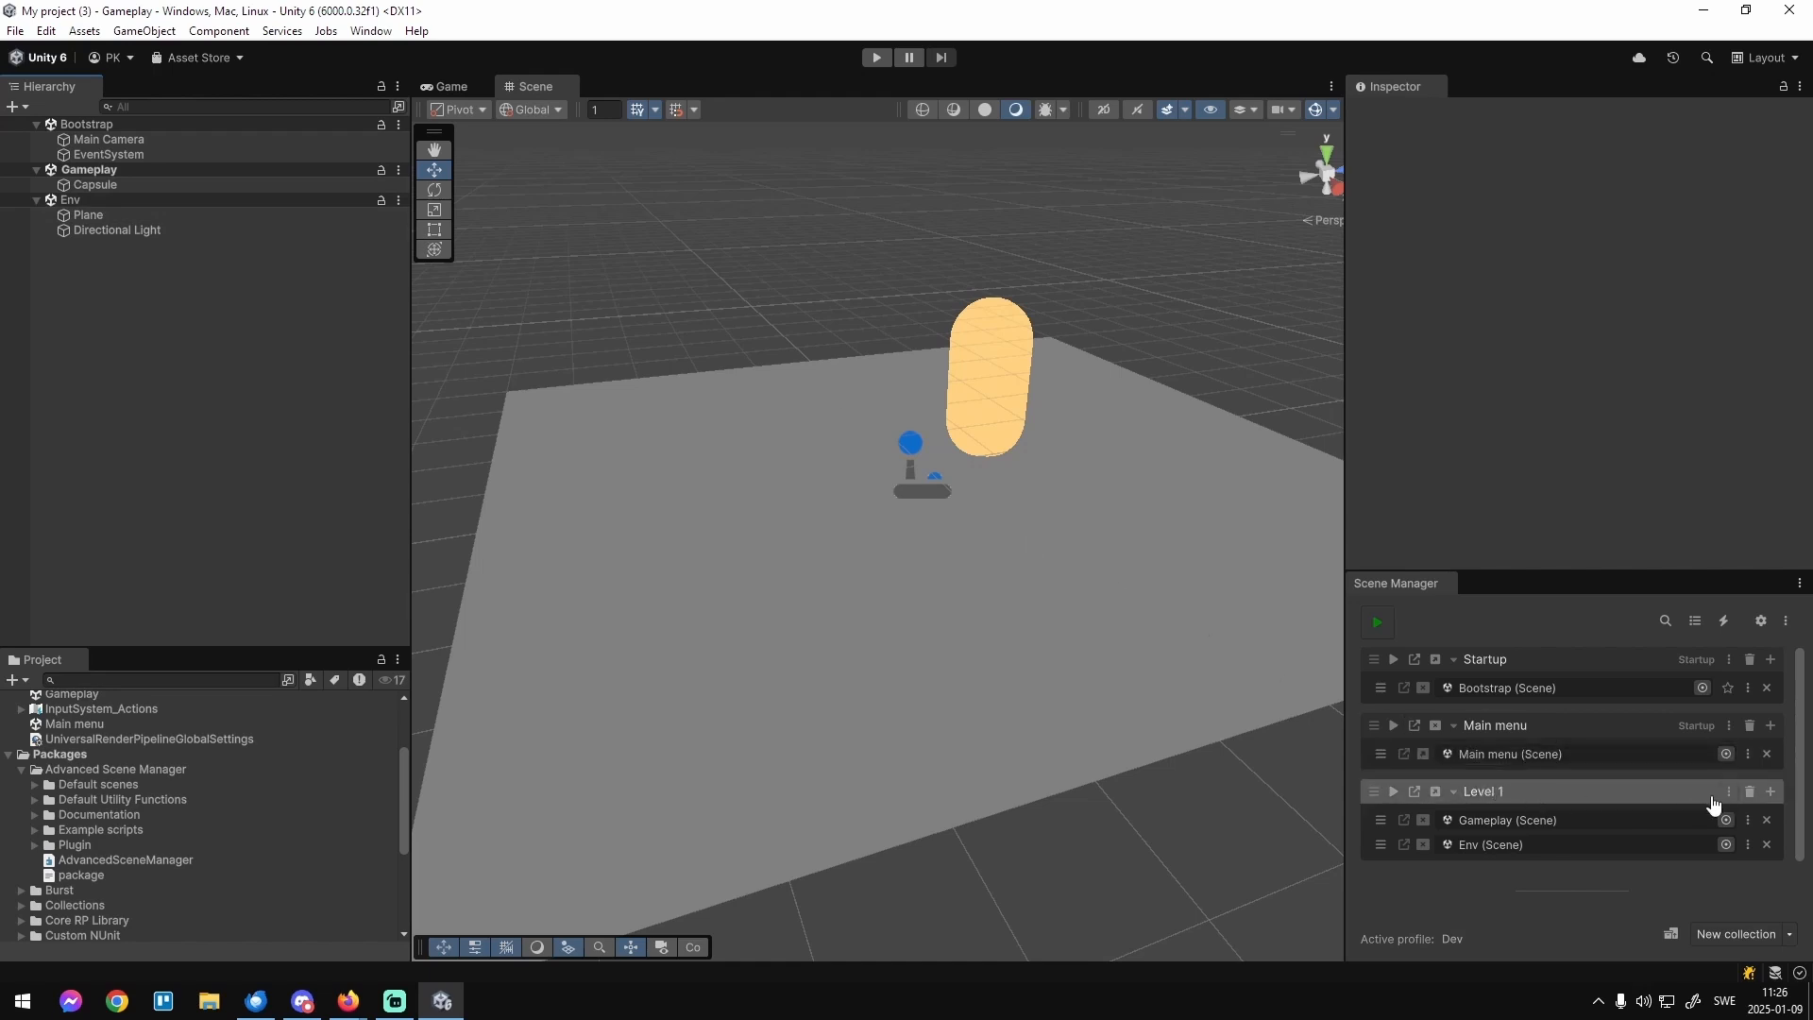
Open the Main menu scene alongside the loaded scenes and frame its Canvas in the 2D scene view.
click(1403, 756)
click(85, 259)
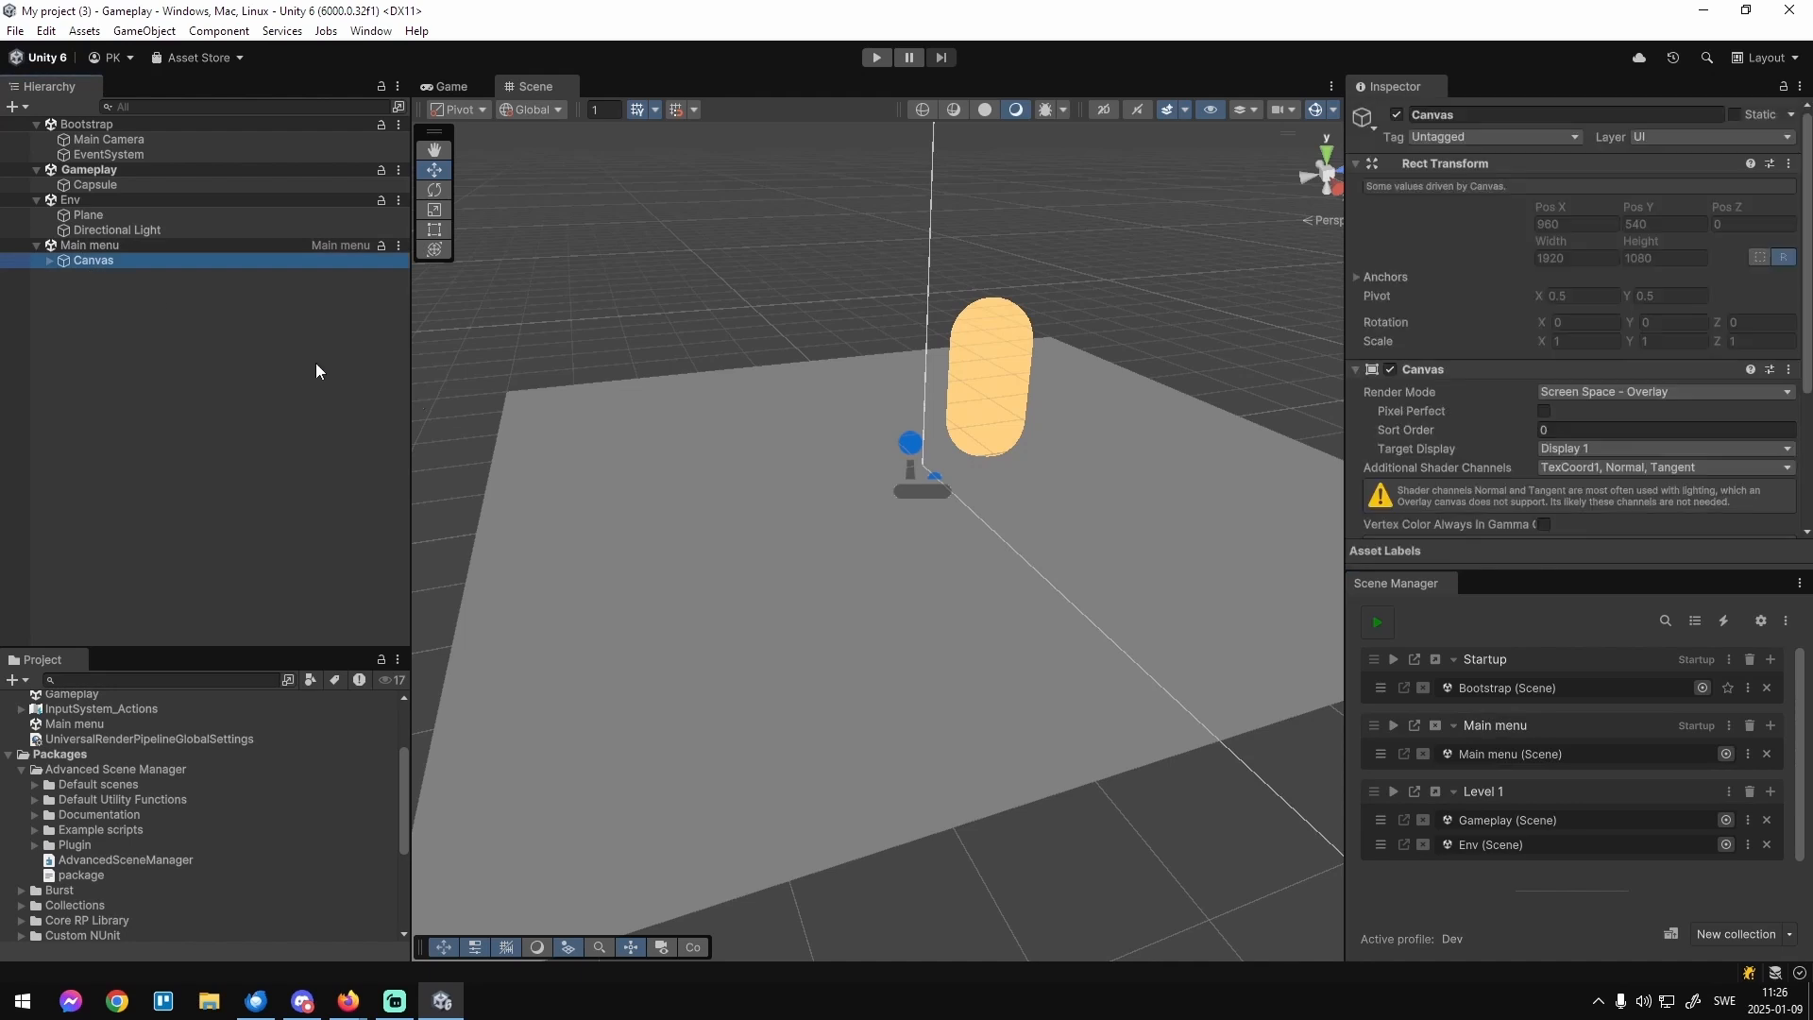
key(f)
key(2)
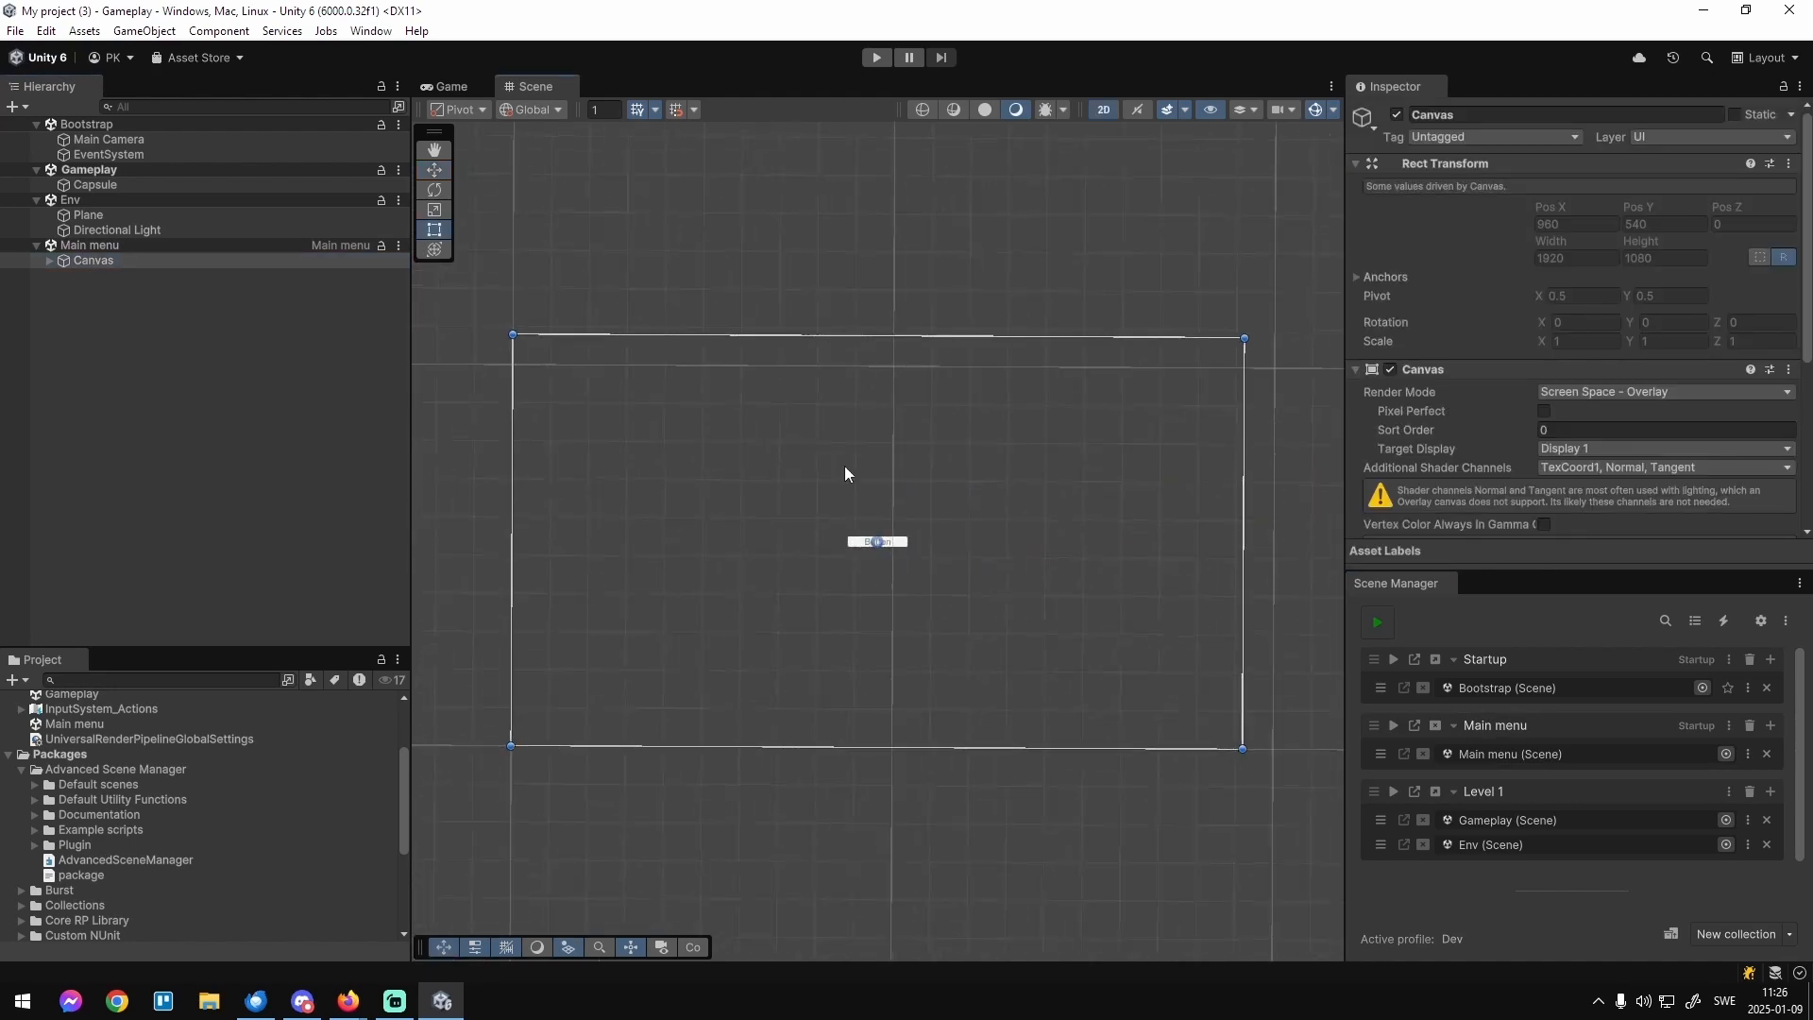
key(t)
scroll(868, 584, up, 3)
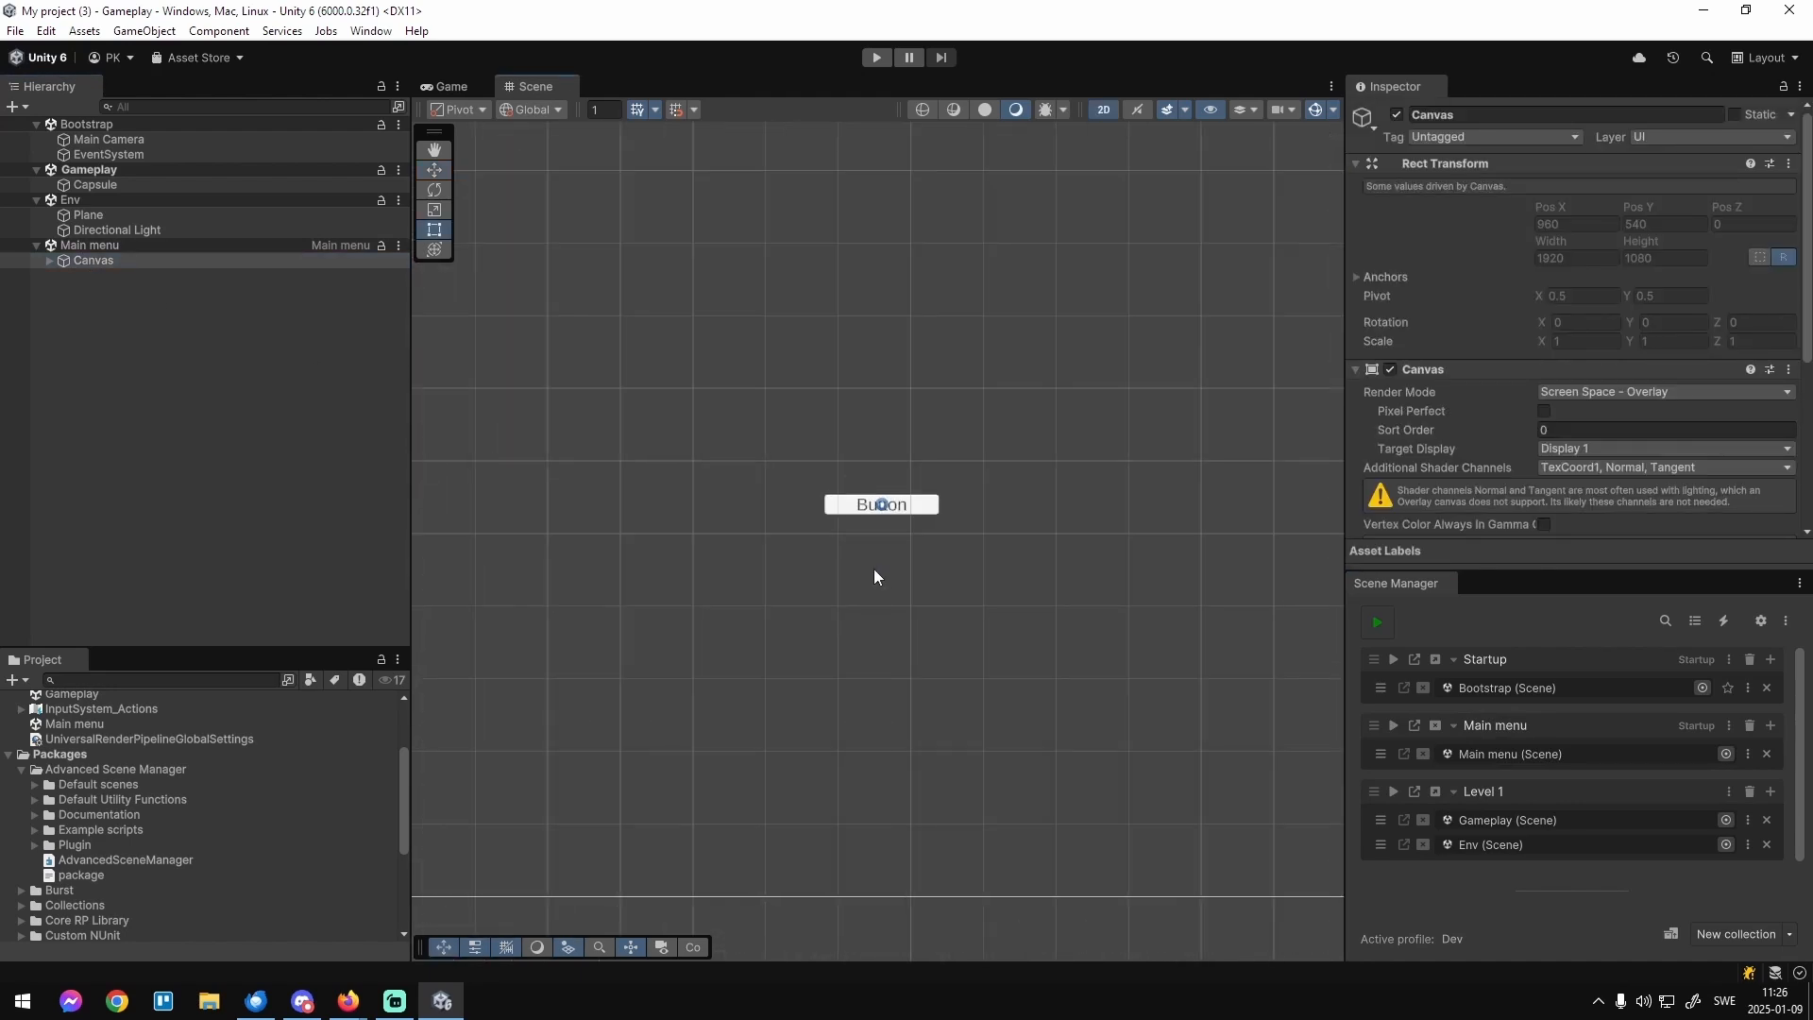
Resize the Button inside the Main menu's Canvas to a width of 400 and a height of 60.
click(49, 260)
click(100, 275)
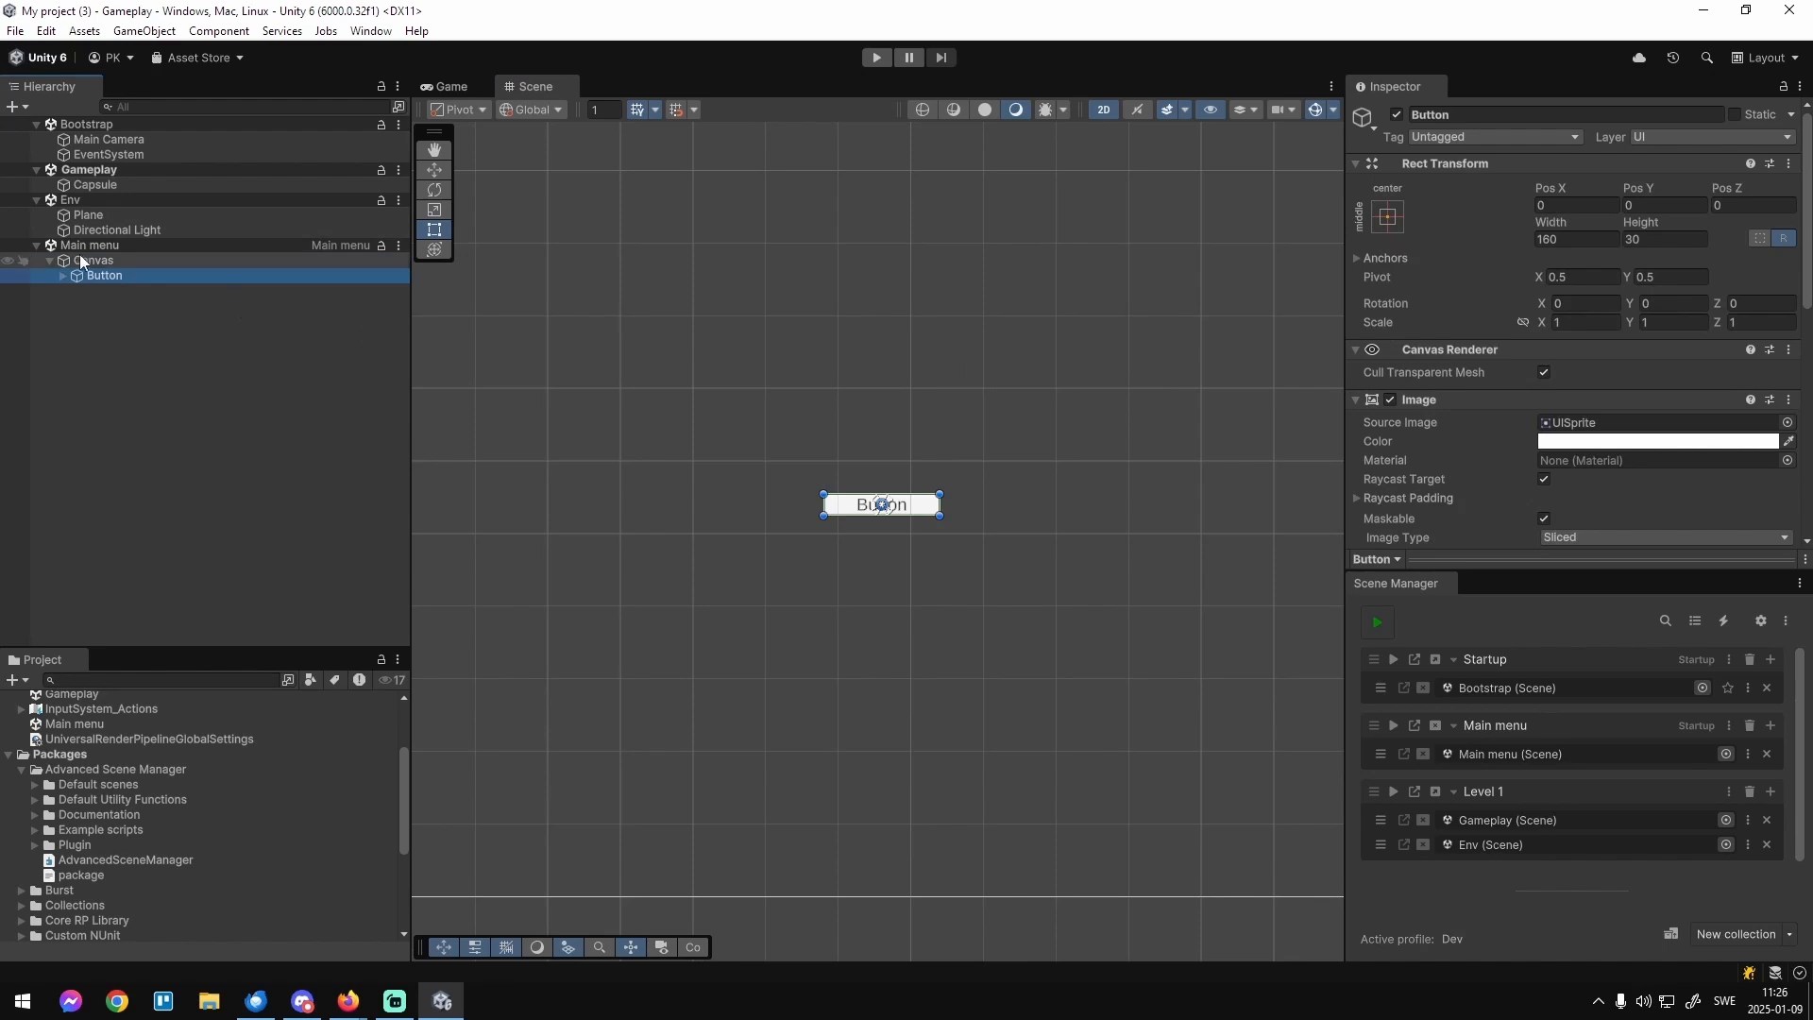
click(62, 275)
click(1570, 240)
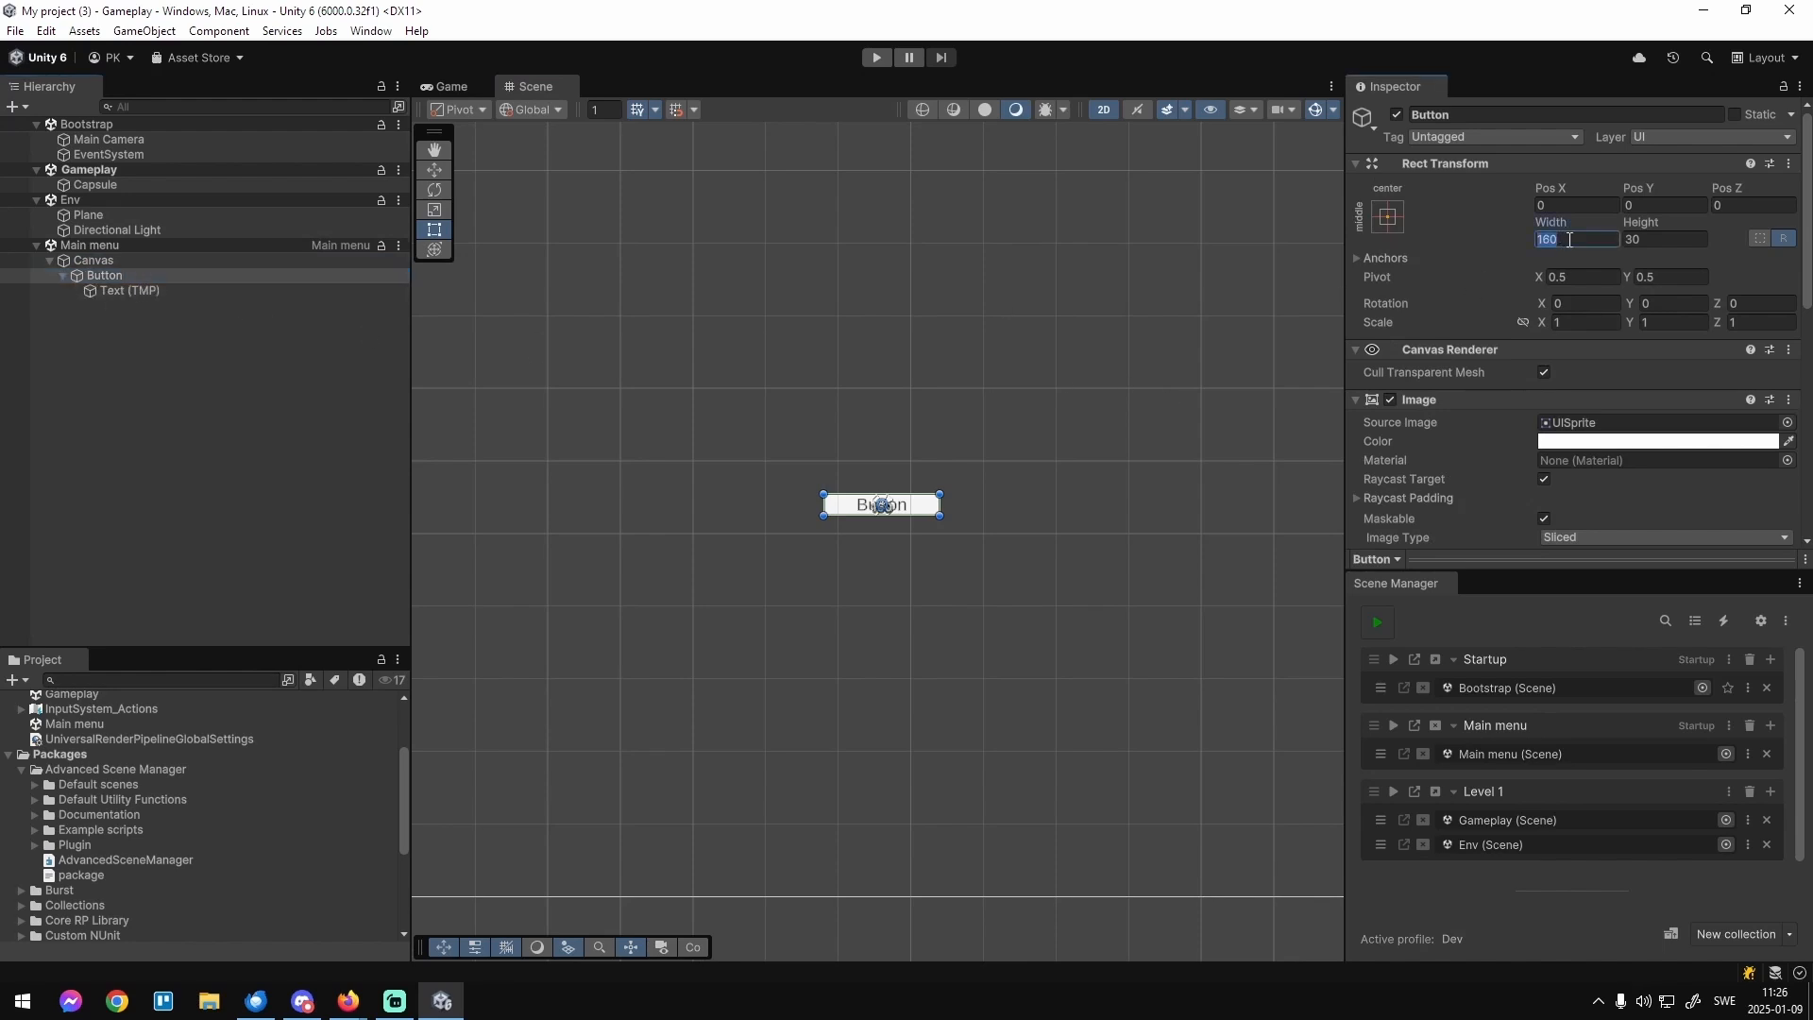
text(400)
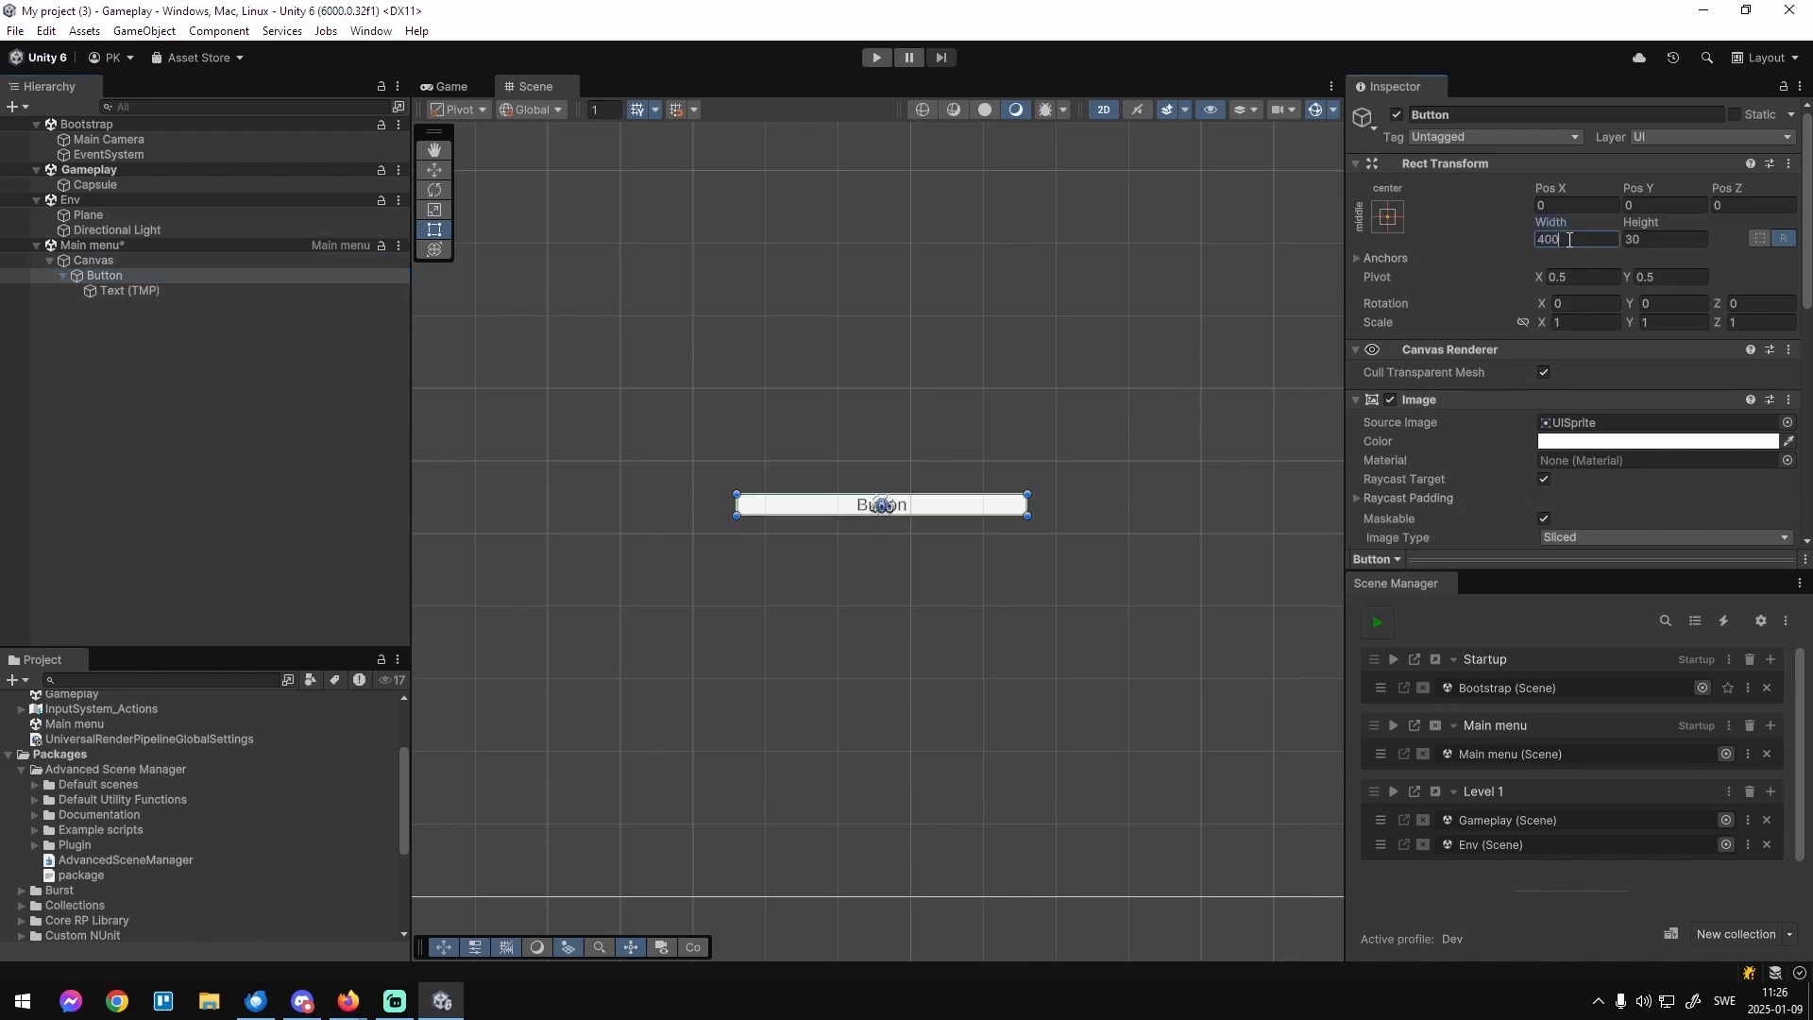
key(Tab)
text(60)
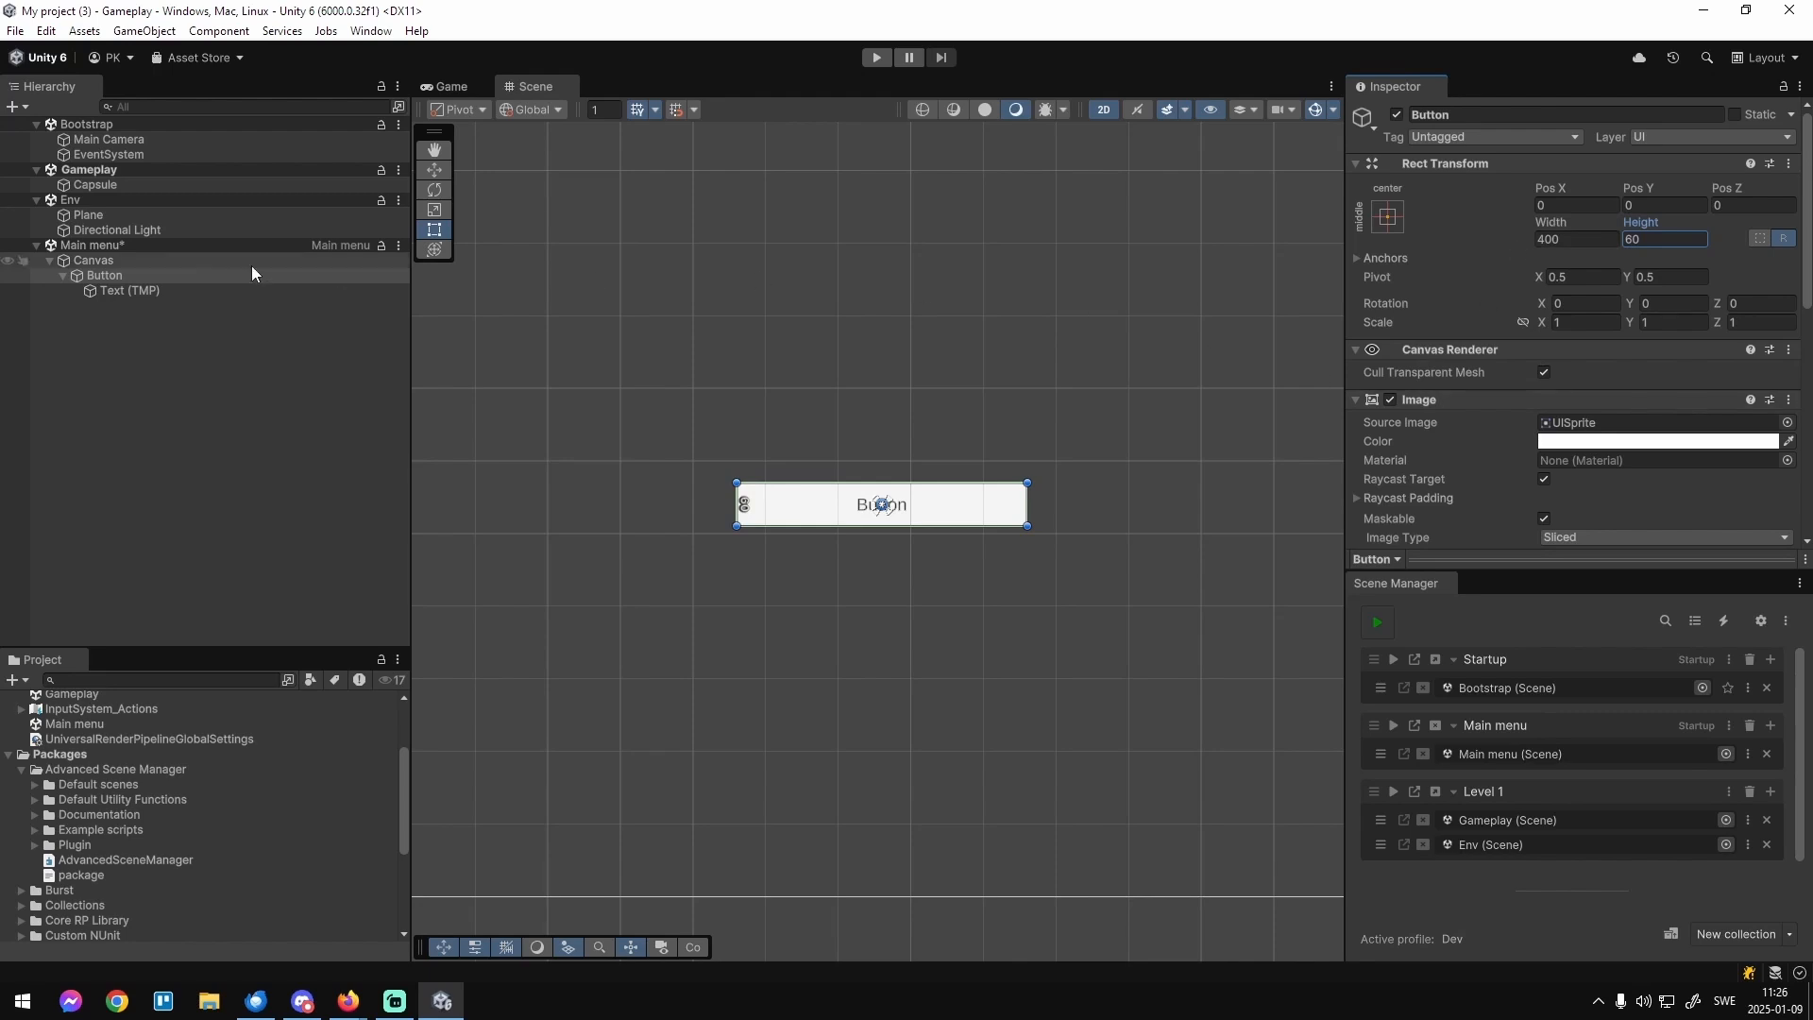
Change the text label of the Main menu button to "Level 1".
click(139, 290)
click(1475, 484)
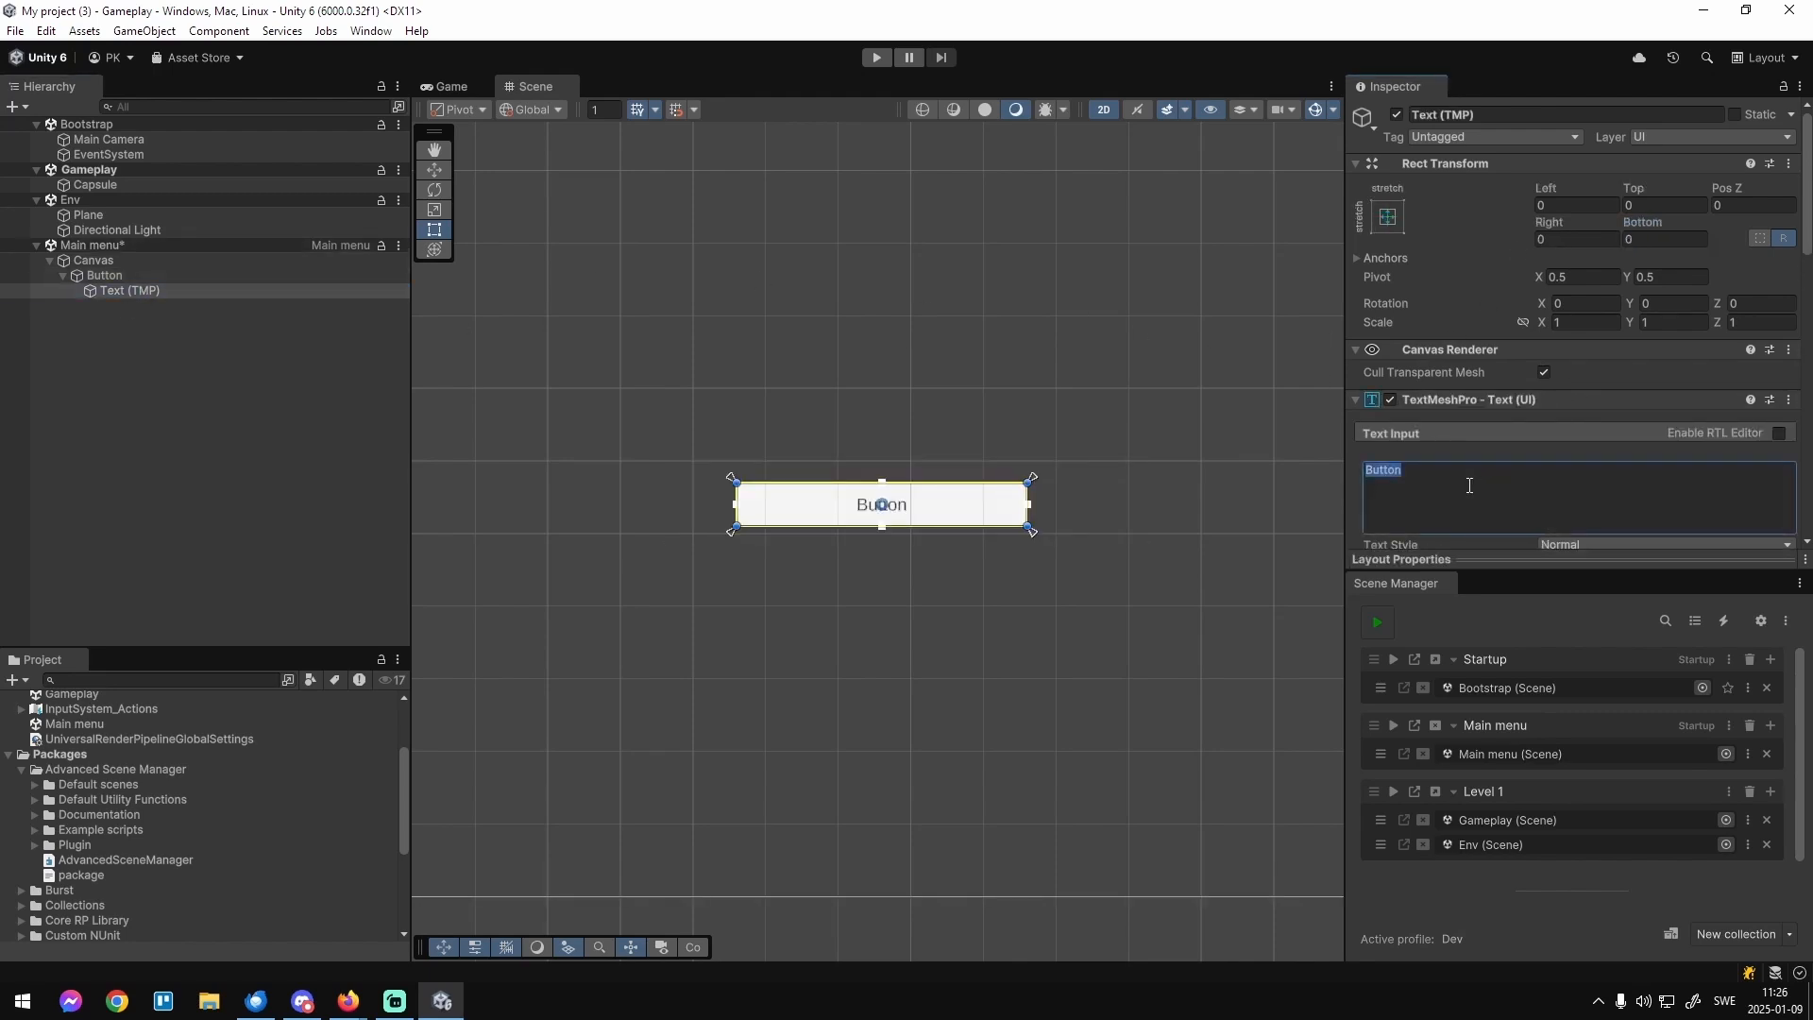
text(Level 1)
Enable Auto Size on the button's text with a maximum of 100 and check it in the Game view.
scroll(1445, 444, down, 3)
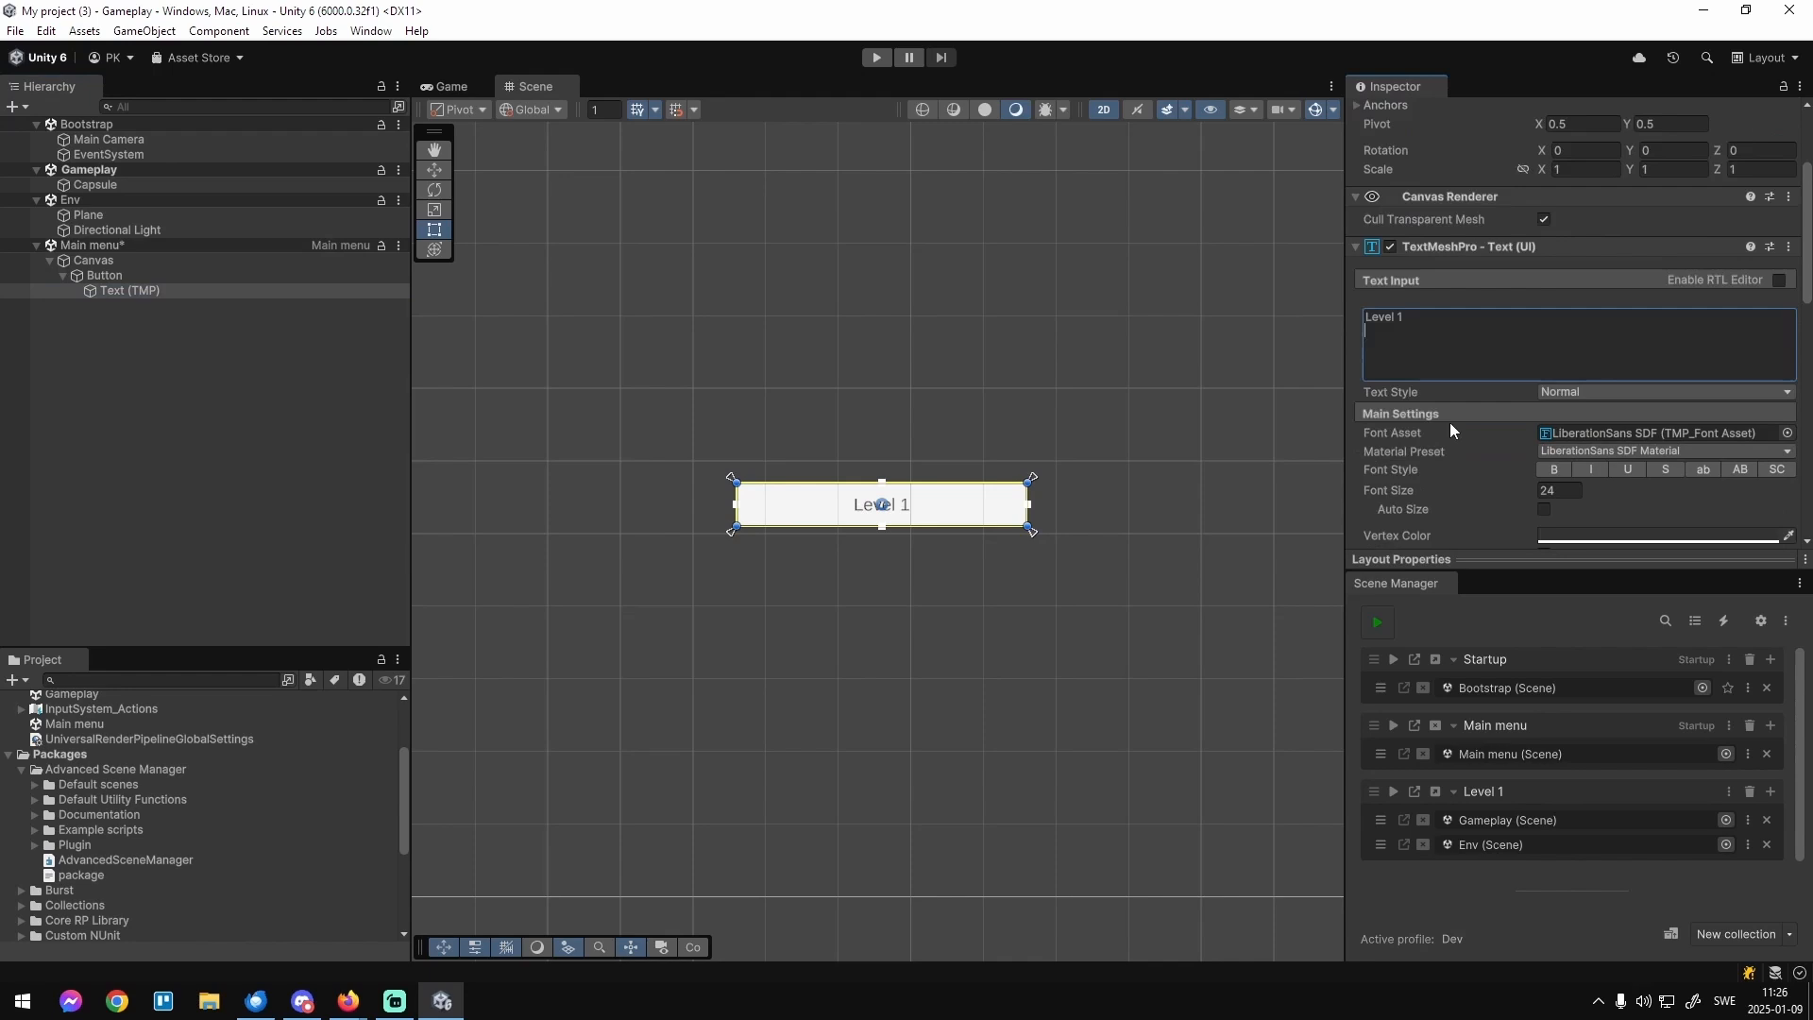
click(1413, 493)
click(1544, 509)
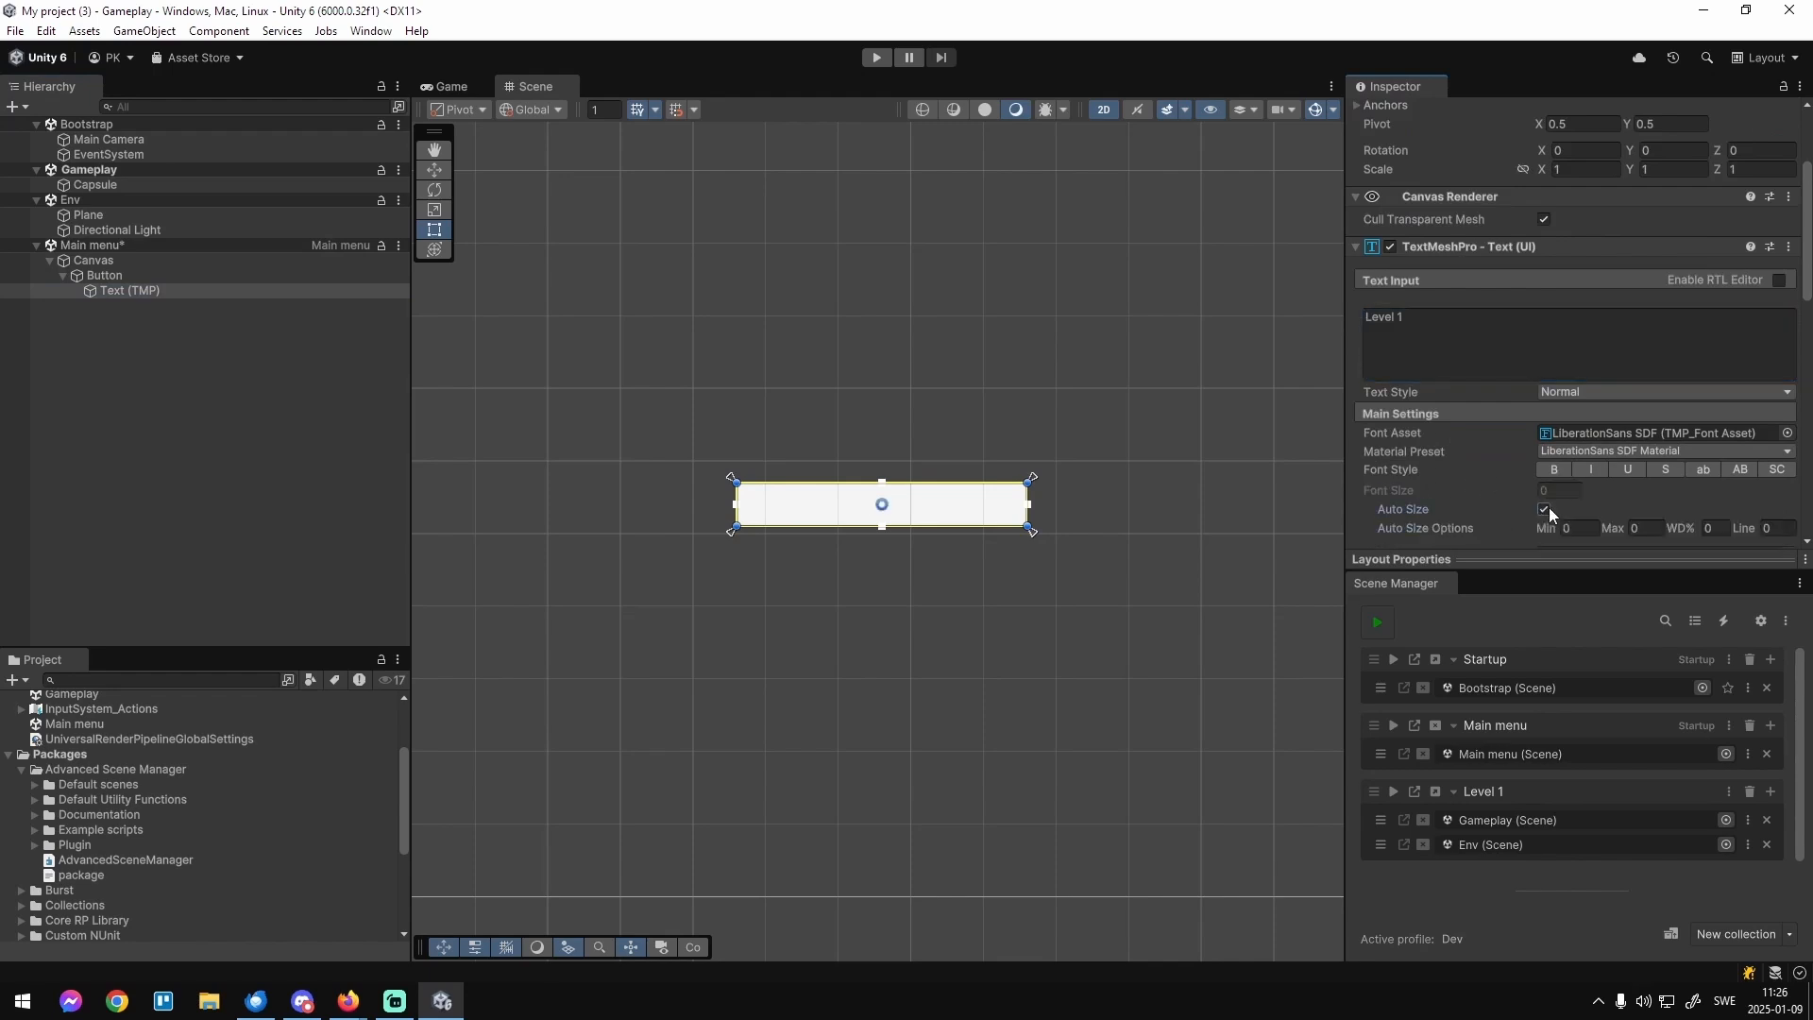
click(1641, 528)
text(100)
click(444, 86)
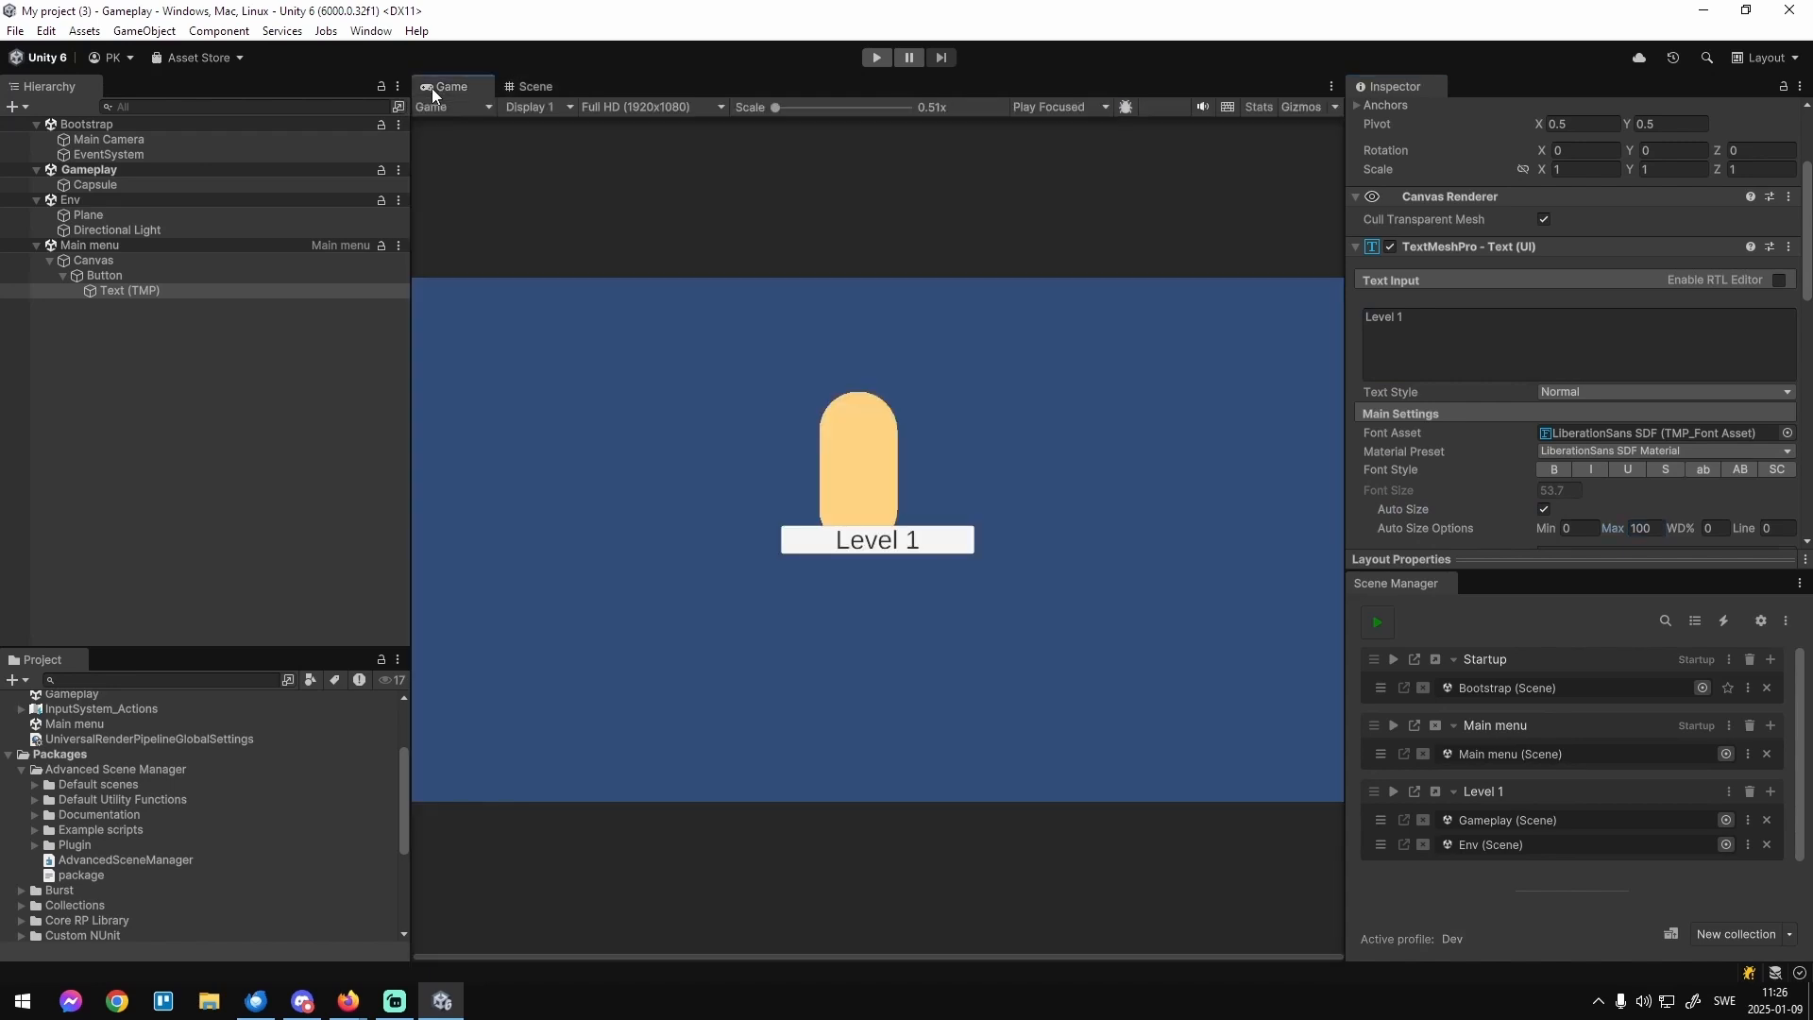
In the Scene view, select the main menu's Level 1 button, collapse its Image component and set its Button transition to None.
click(533, 87)
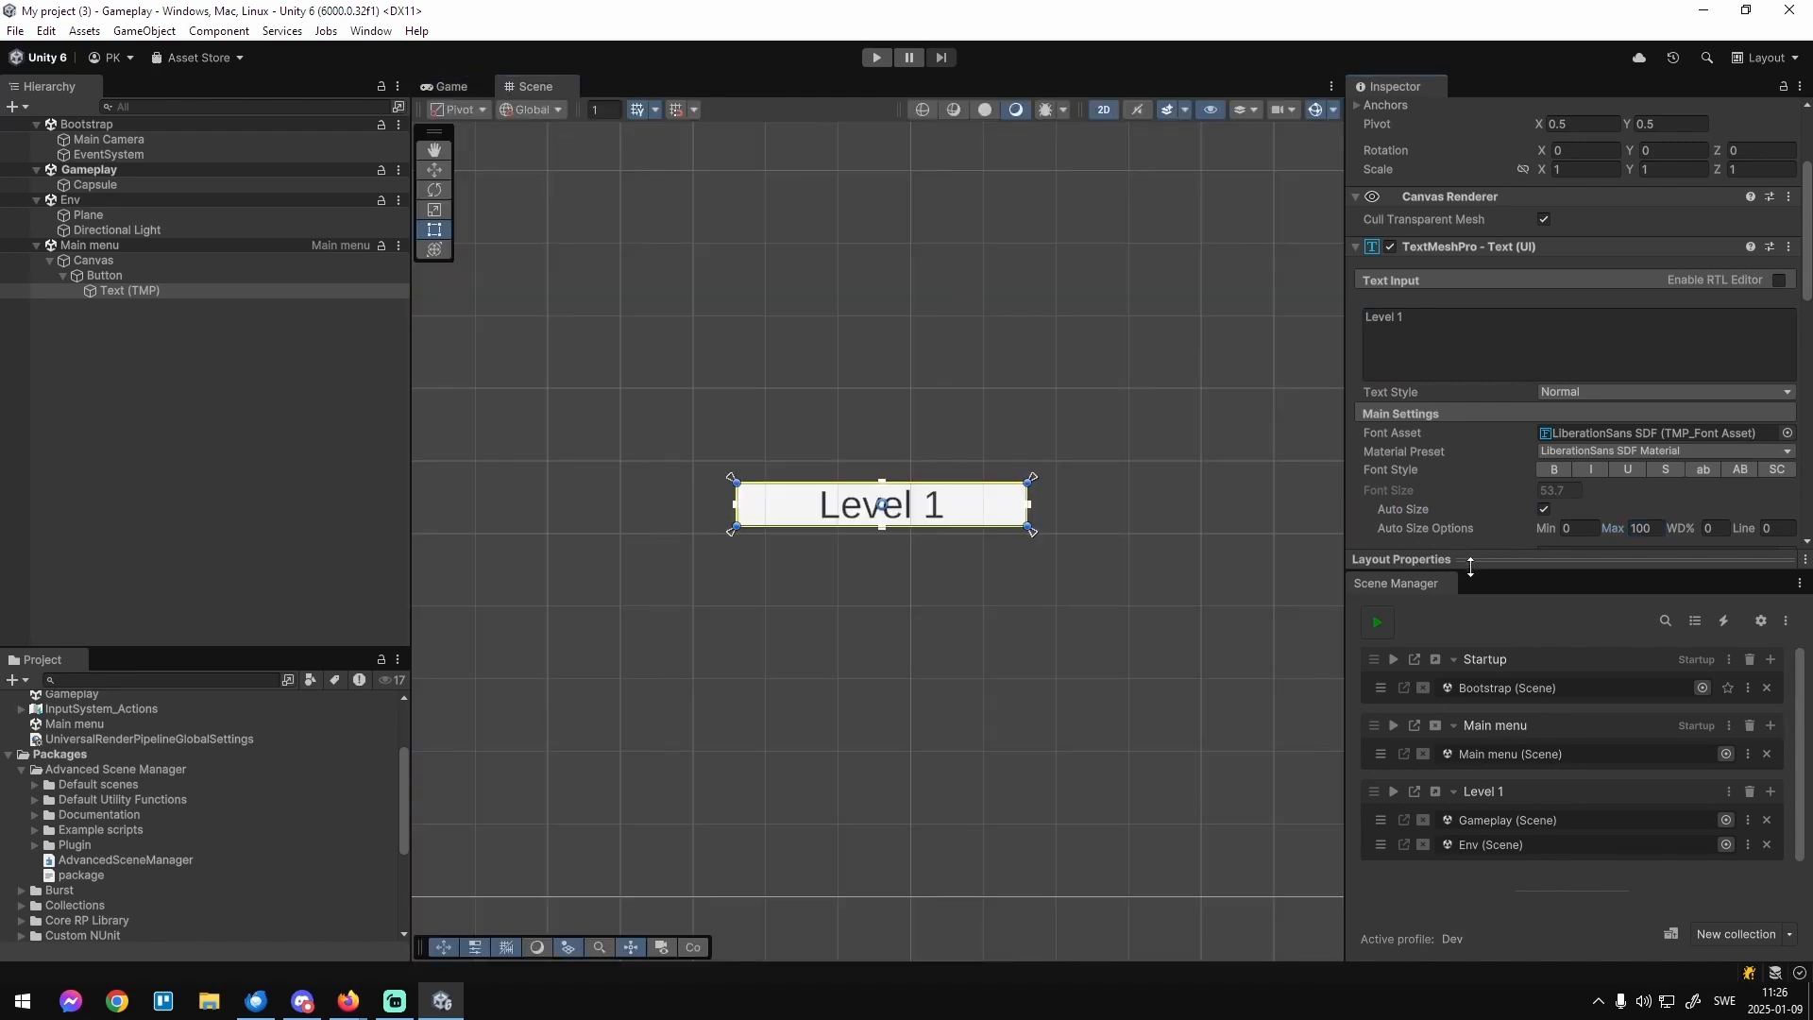
drag(1477, 576, 1478, 678)
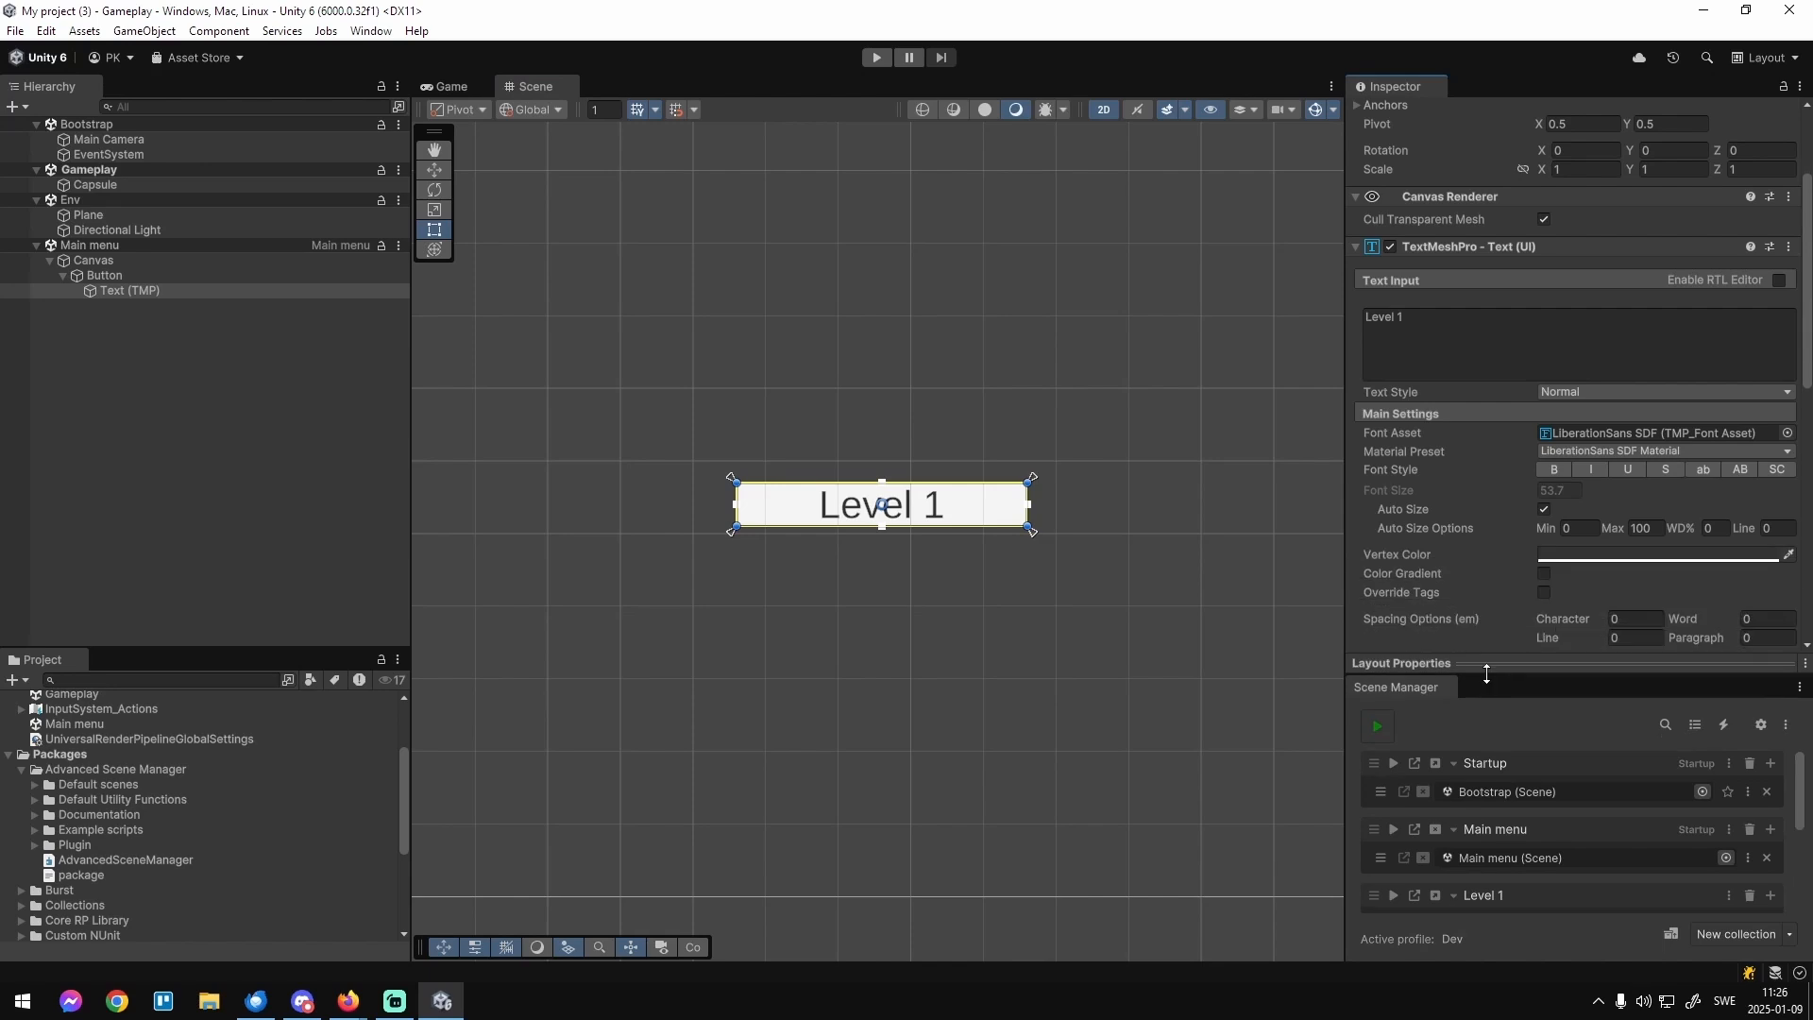
click(138, 274)
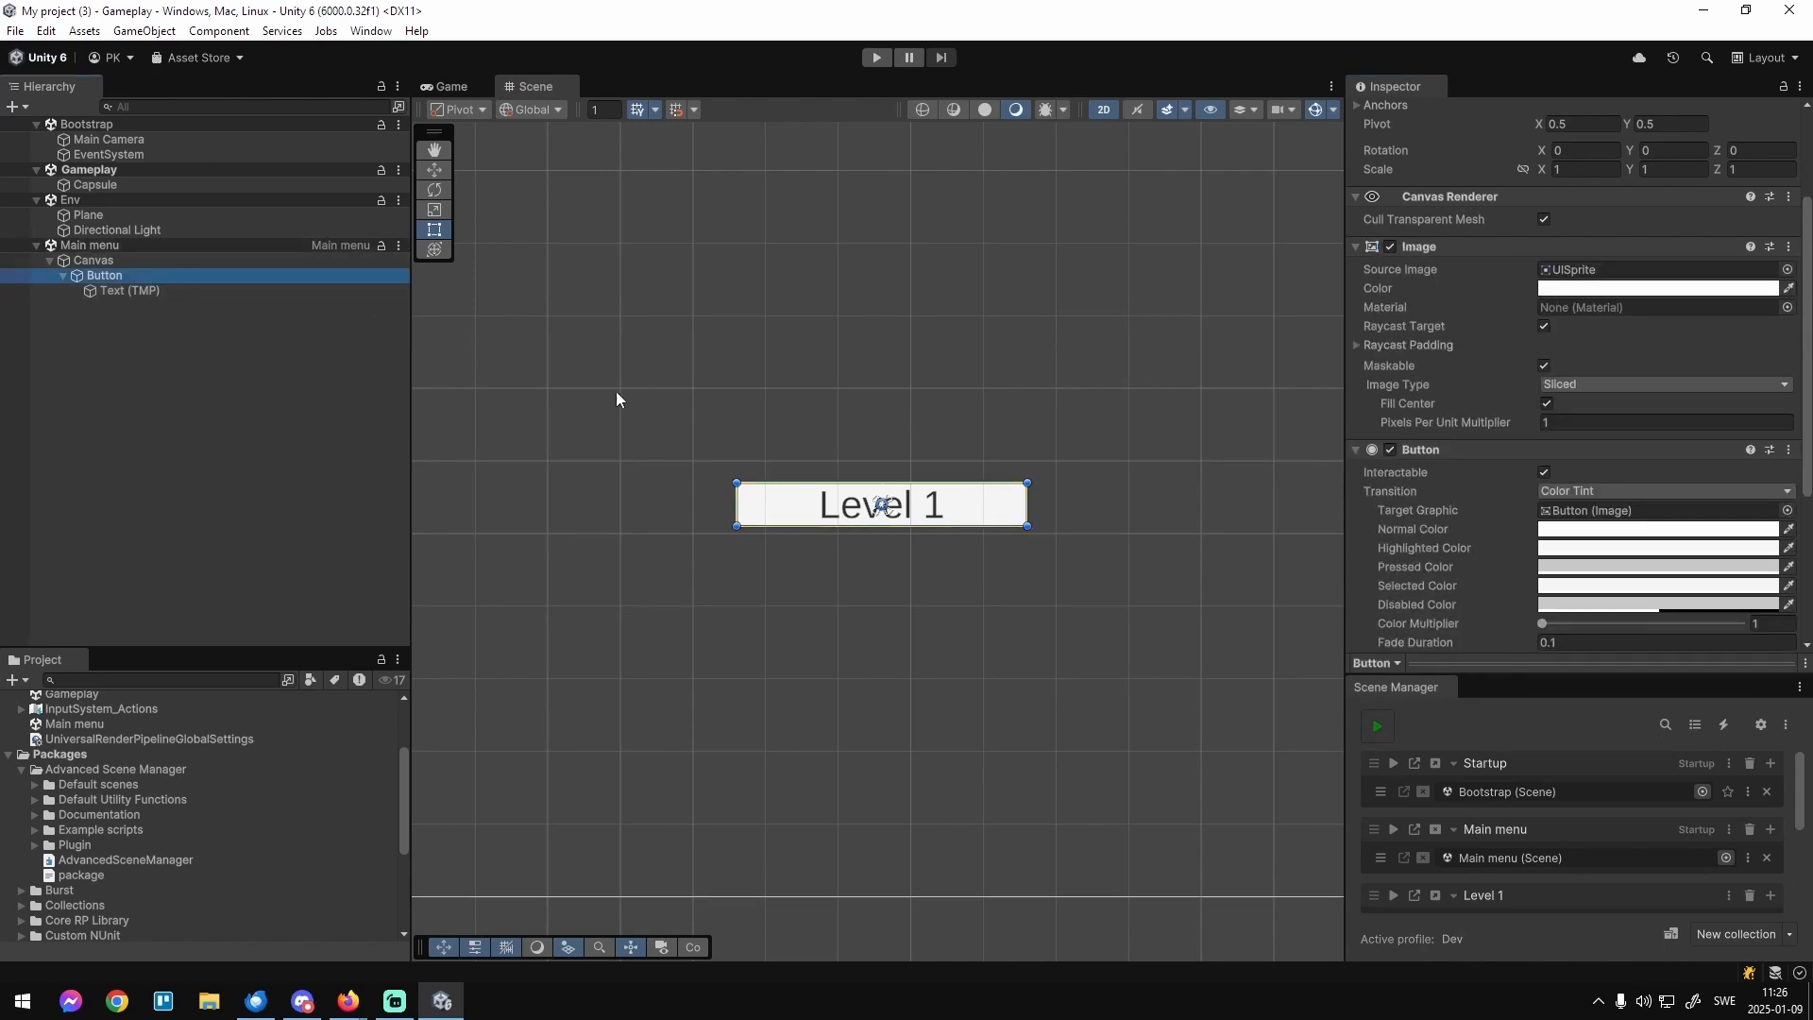
click(59, 276)
scroll(1521, 378, down, 3)
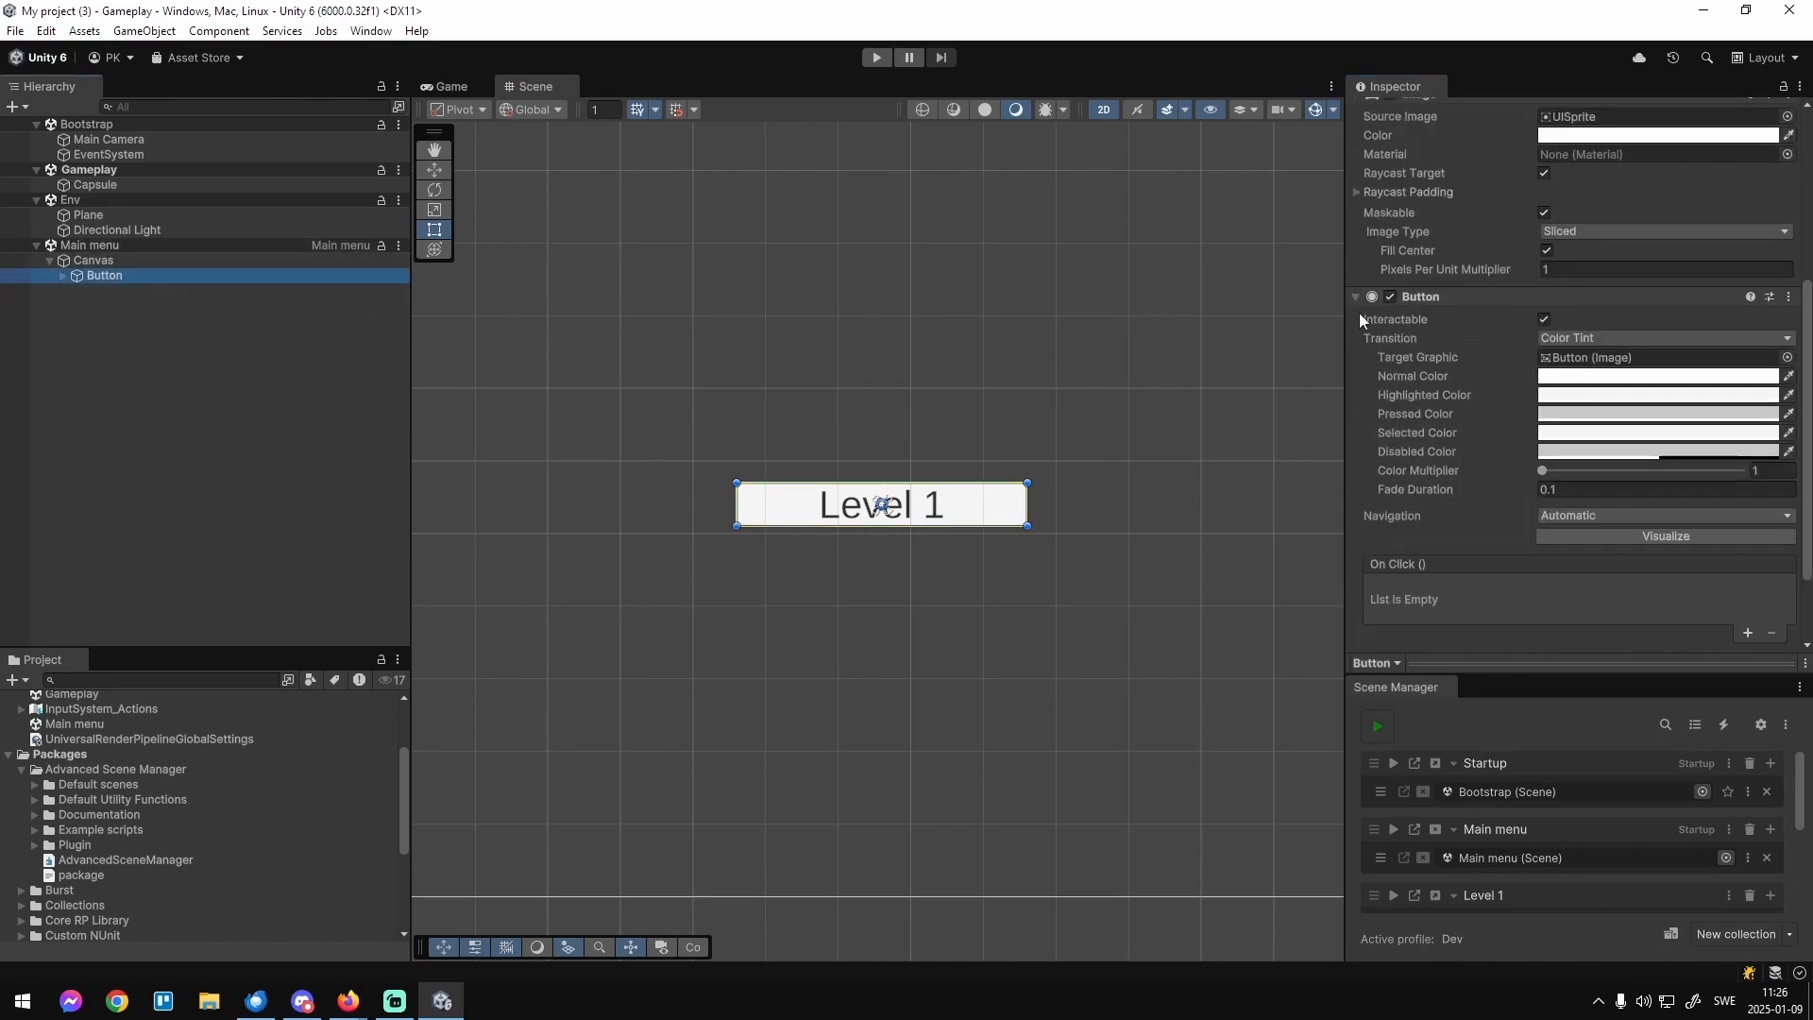
click(1354, 296)
scroll(1365, 245, up, 2)
click(1354, 196)
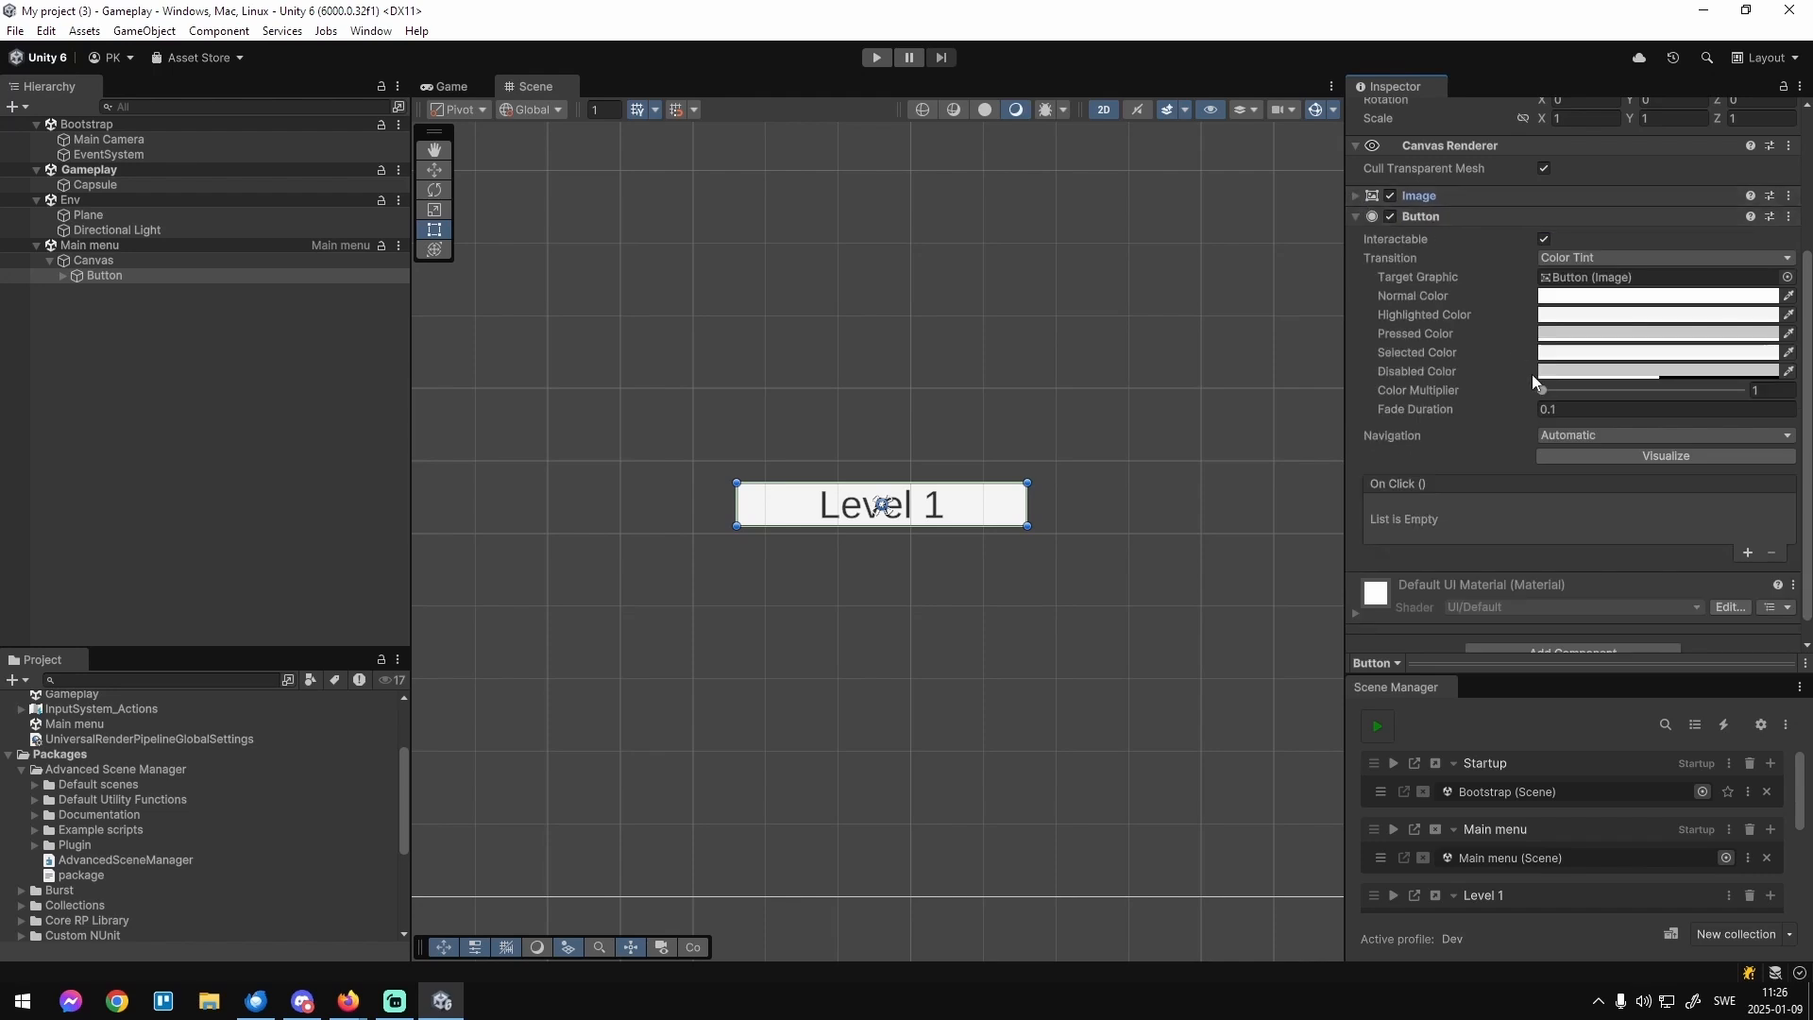
click(1545, 265)
click(1559, 275)
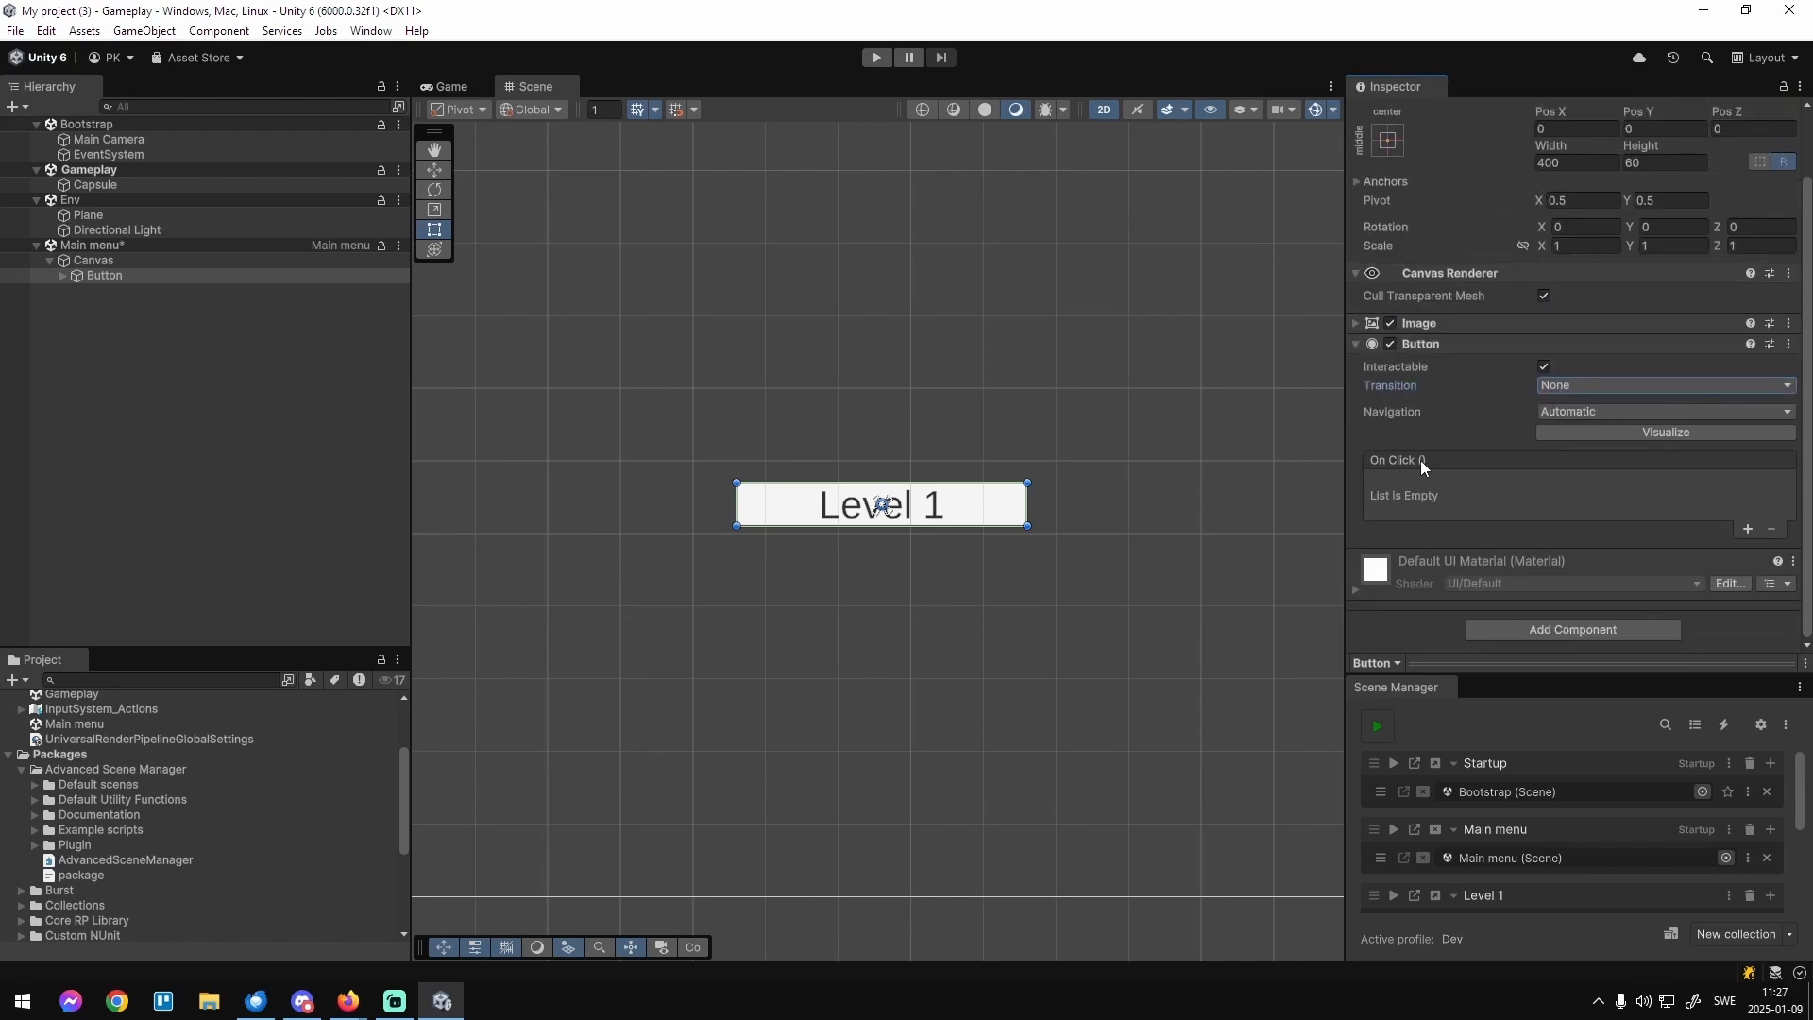
Add an On Click event that calls the scene helper's _OpenAdditive (SceneCollection) with the Dev - Level 1 collection.
click(1747, 529)
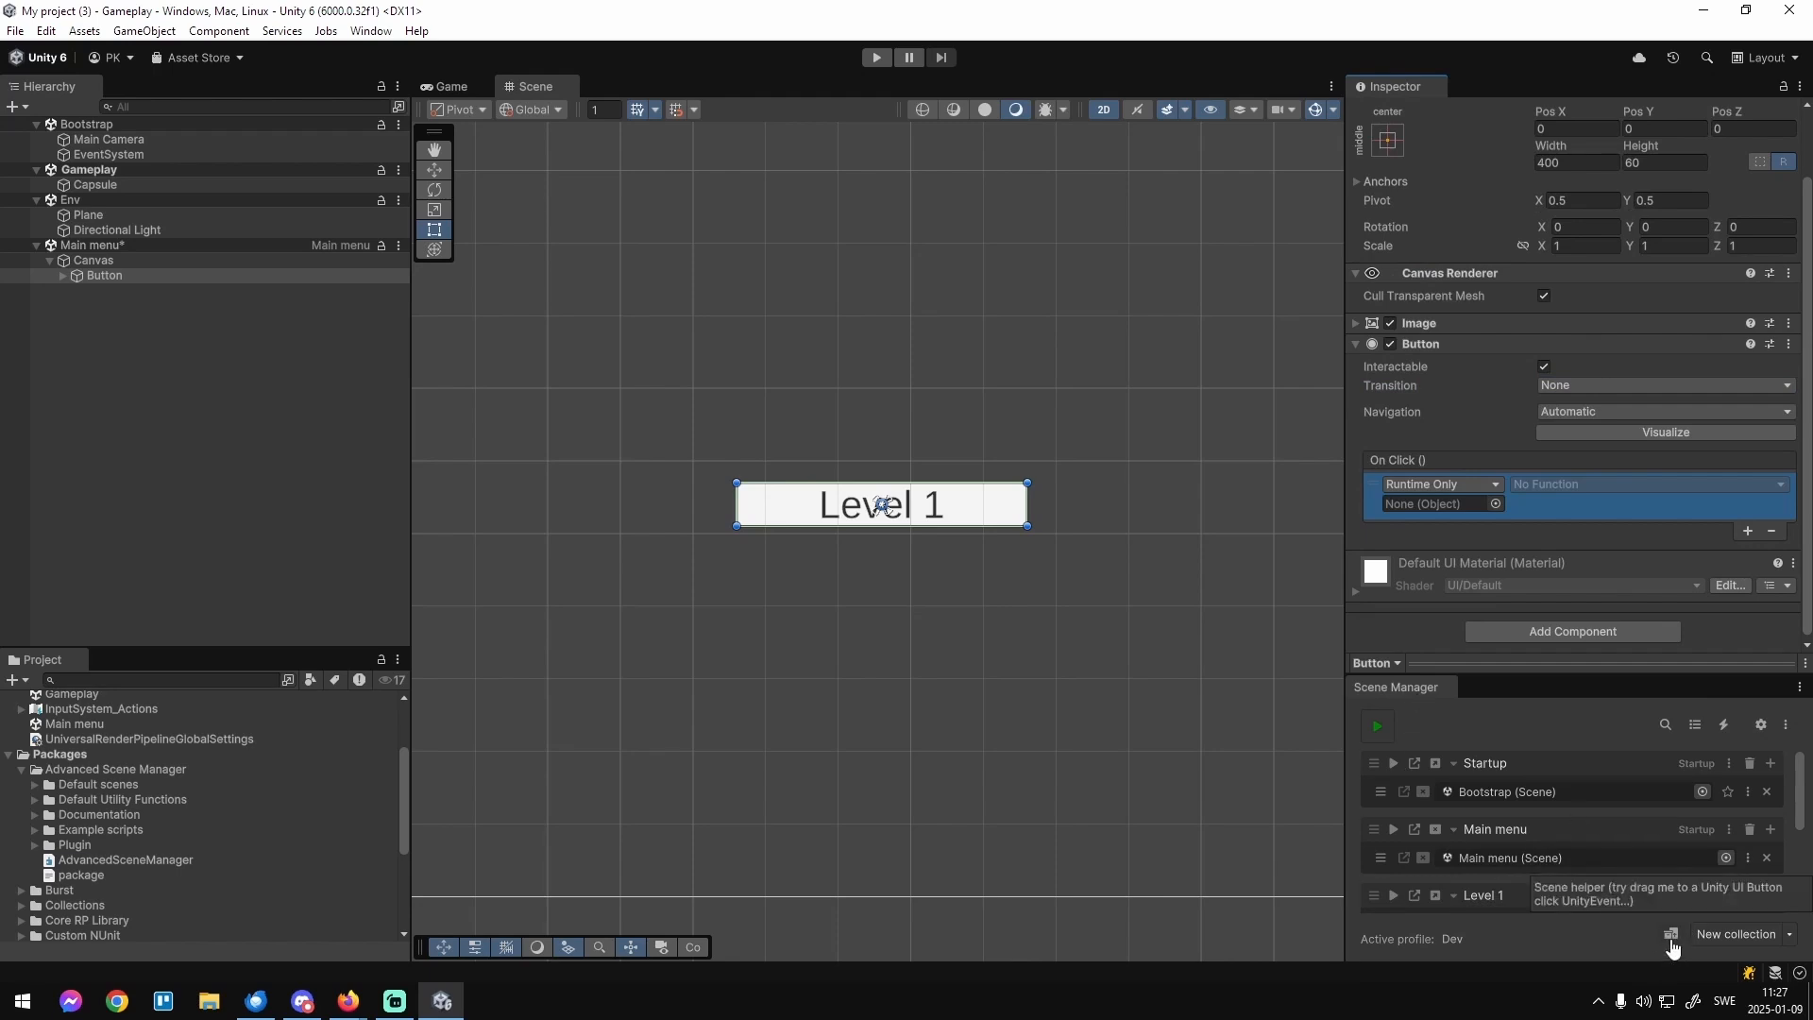
drag(1672, 947, 1445, 506)
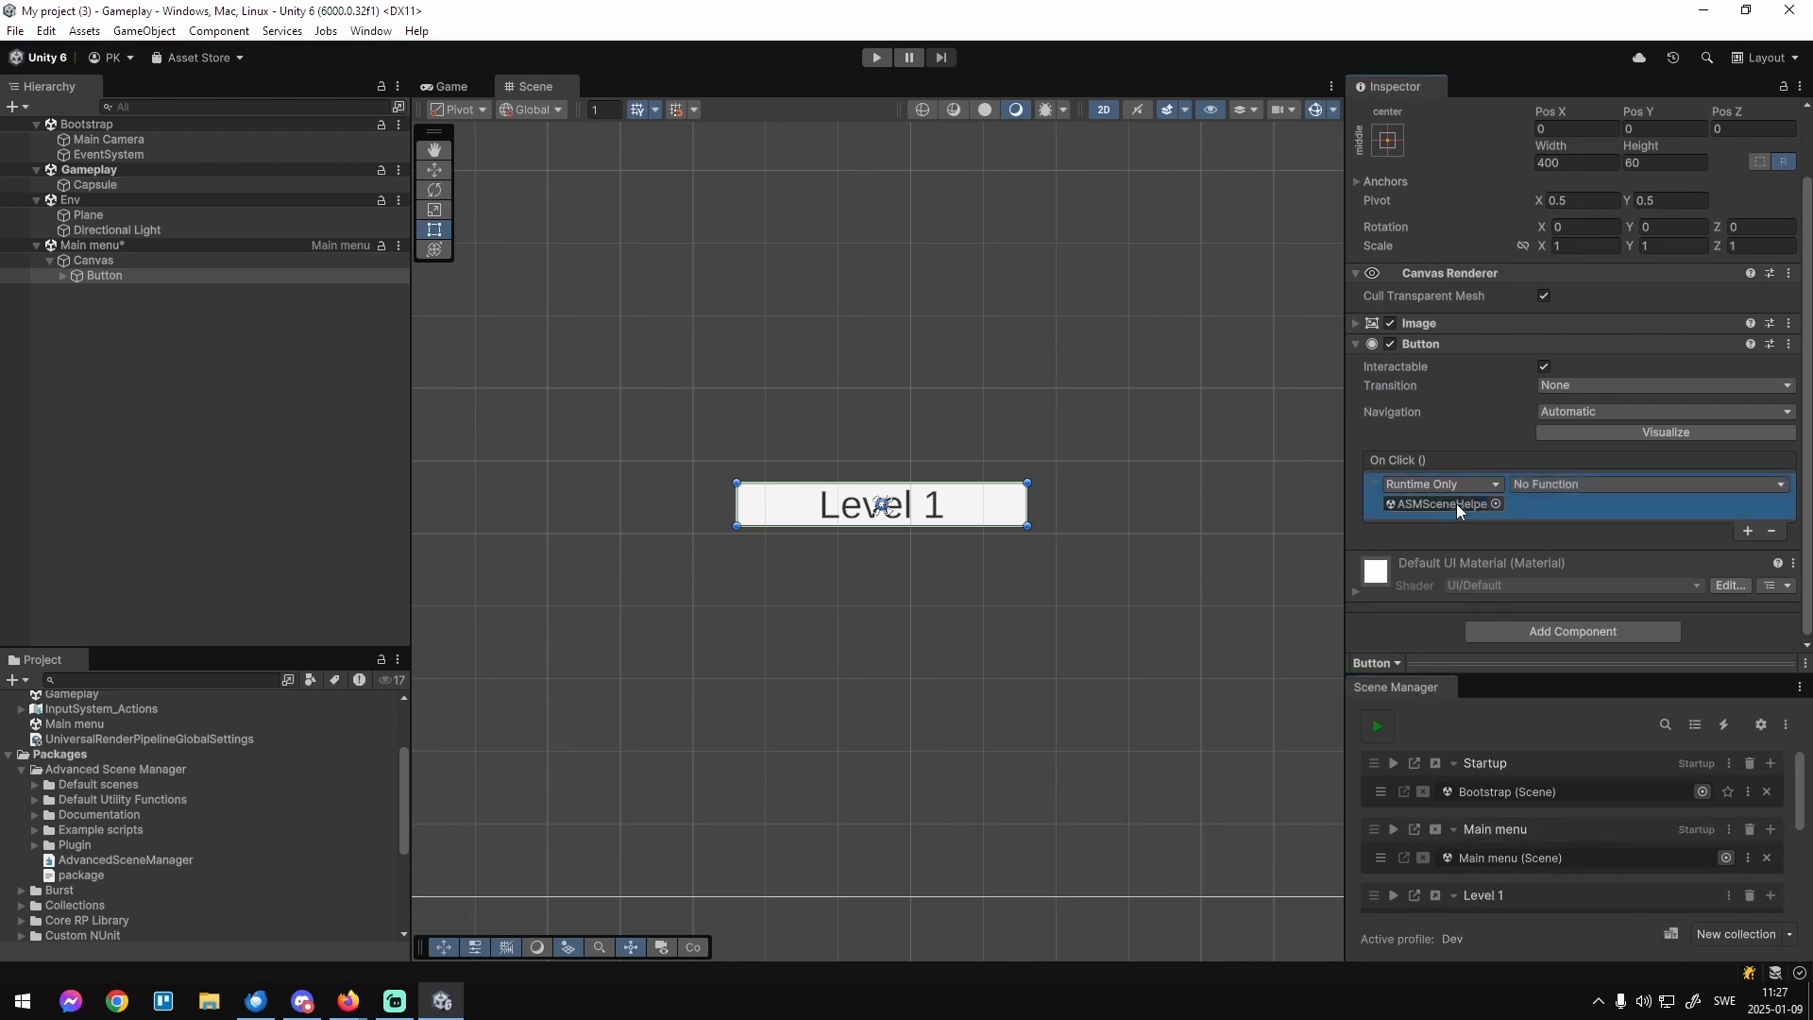
click(1581, 484)
mouse_move(1586, 533)
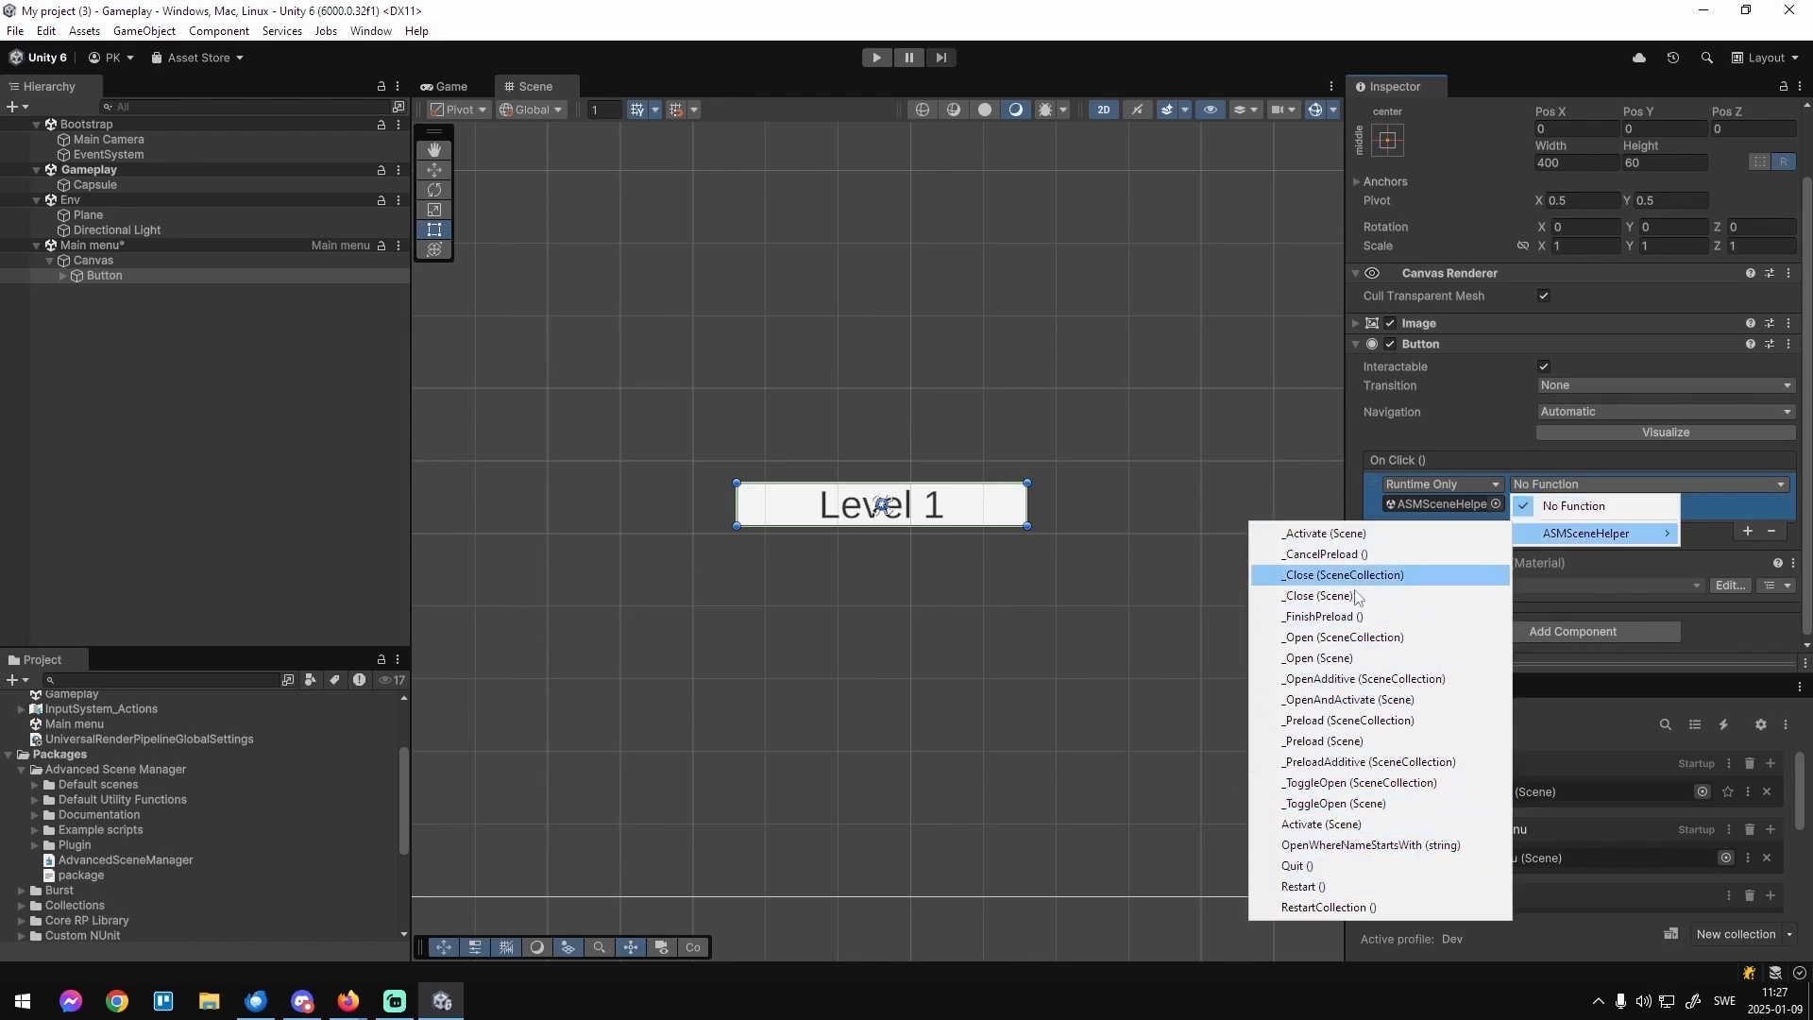
click(1319, 688)
click(1781, 506)
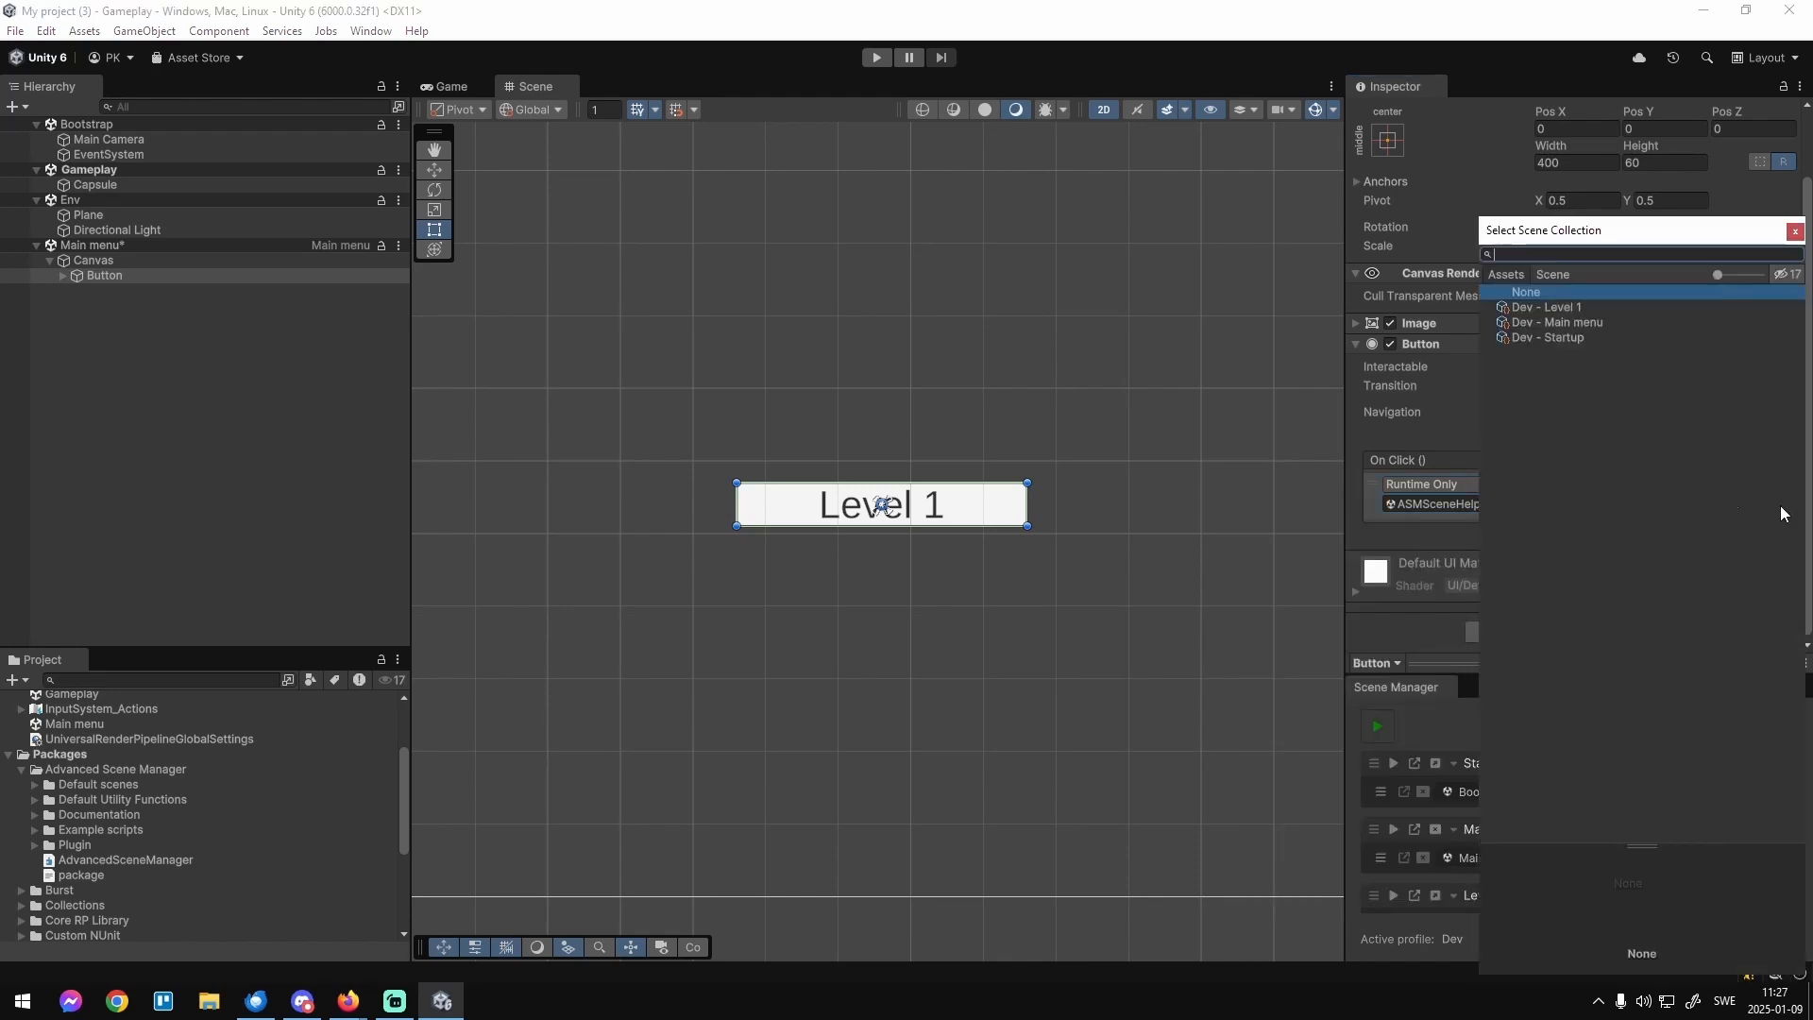
double_click(1553, 307)
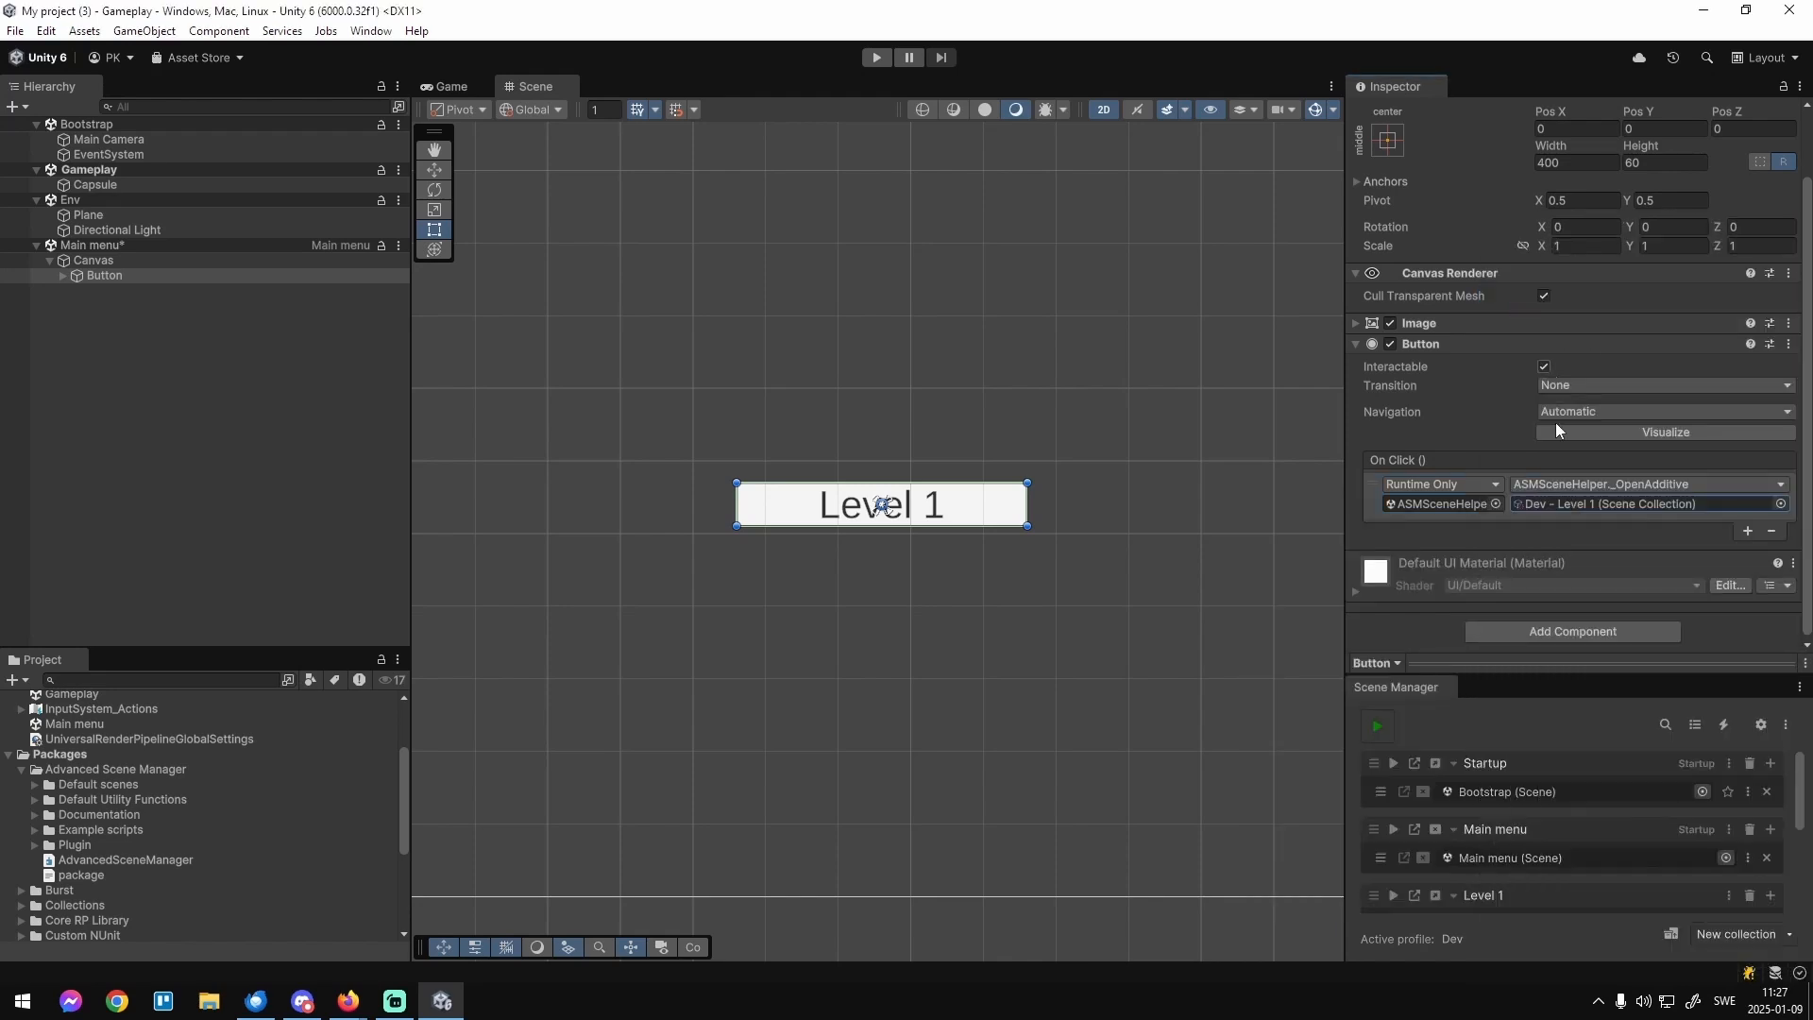
Switch the On Click event to _Open (Scene) with the Pause scene, and remove the event entry.
click(1657, 482)
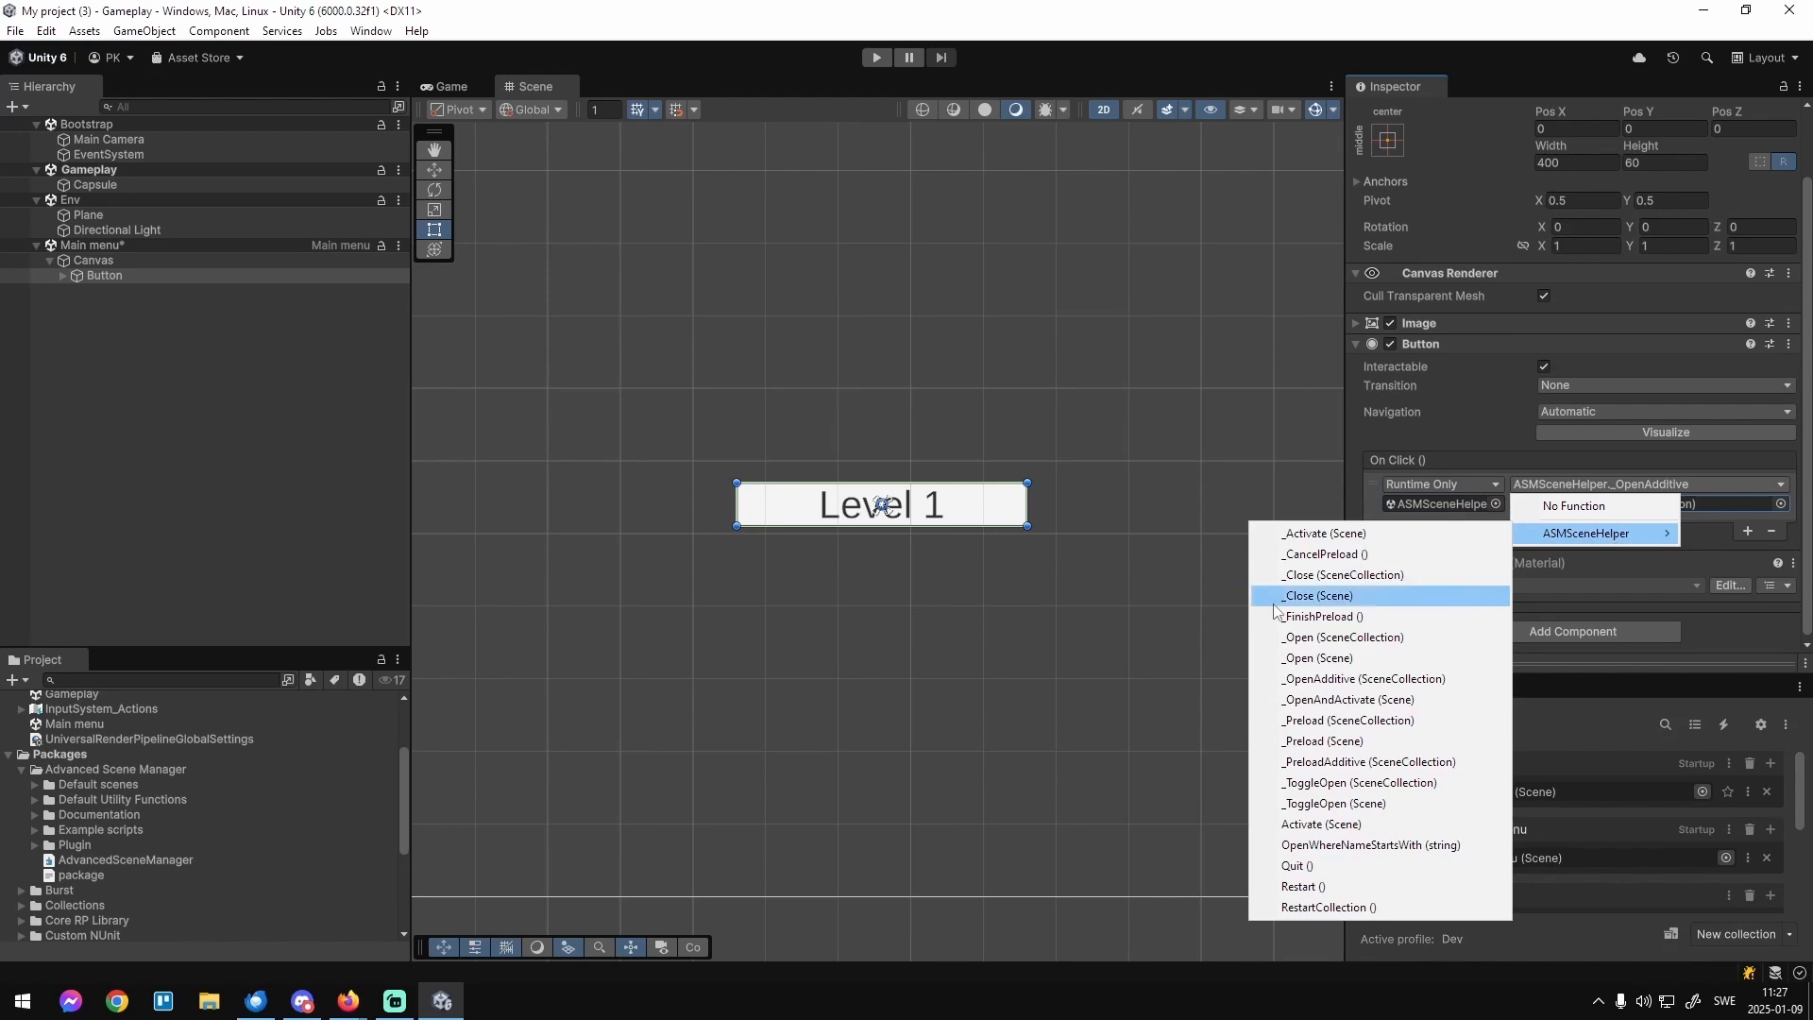
click(1322, 658)
click(1781, 504)
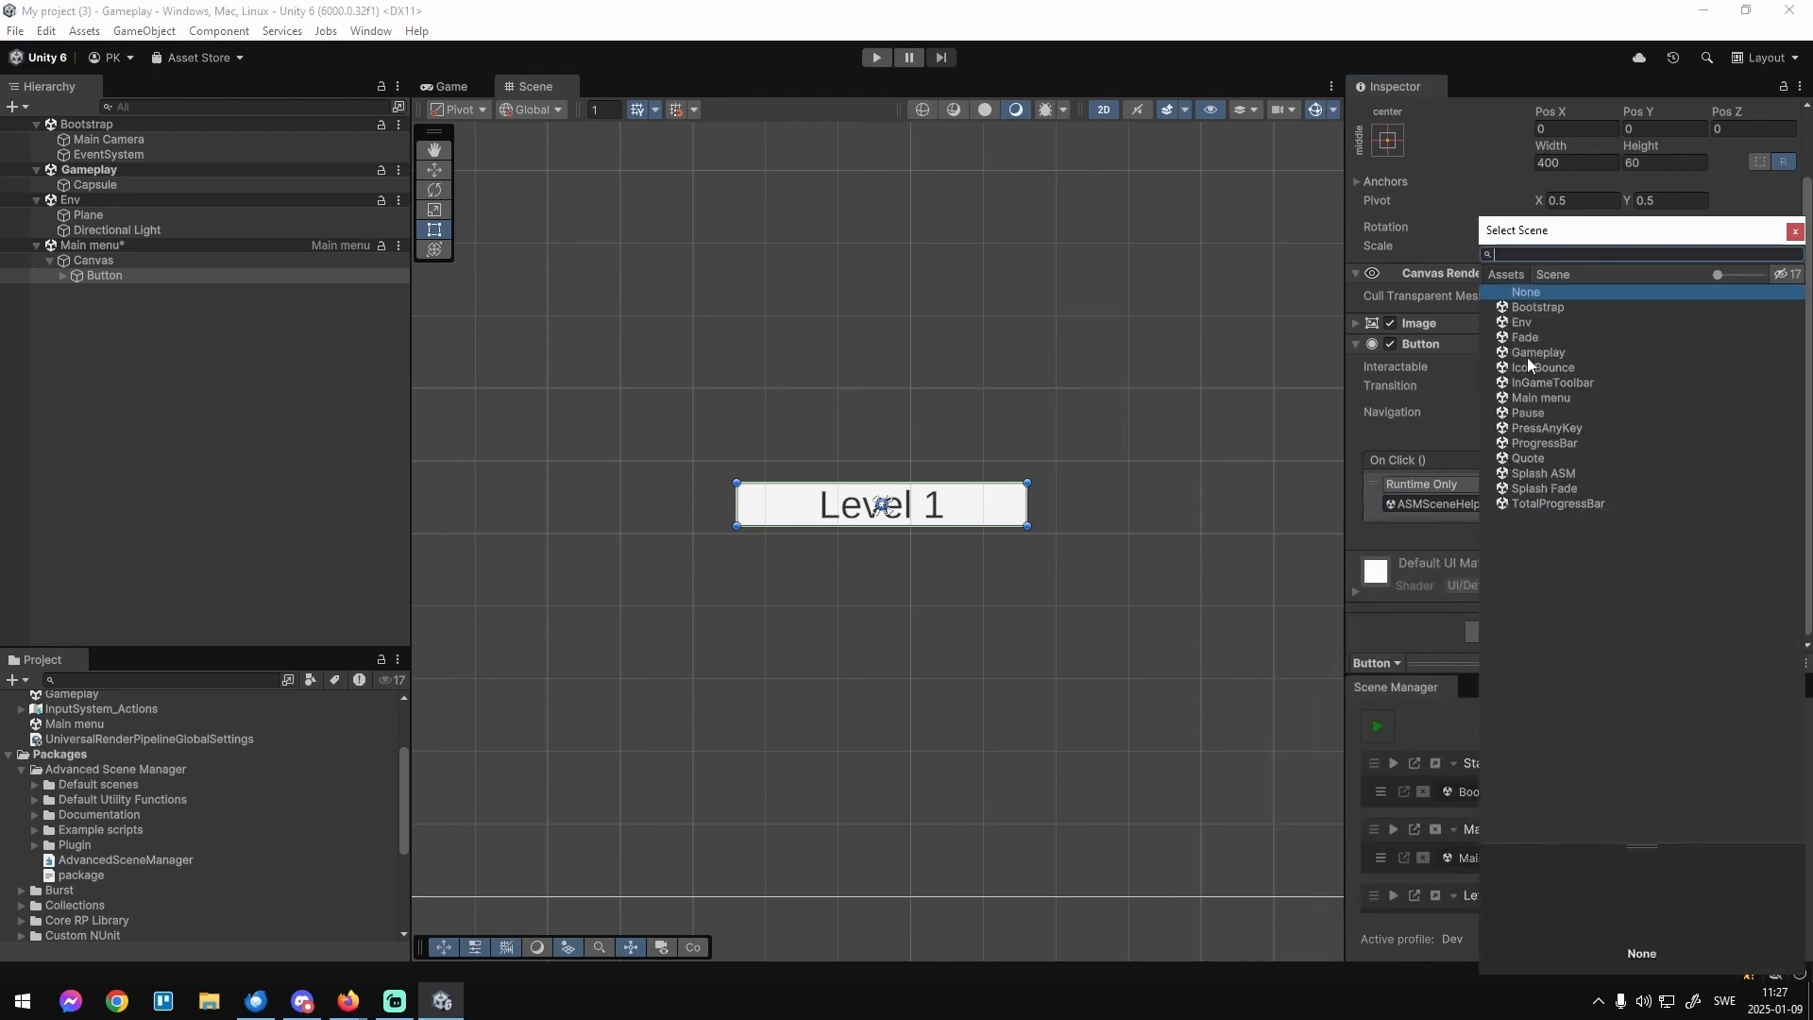
double_click(1543, 414)
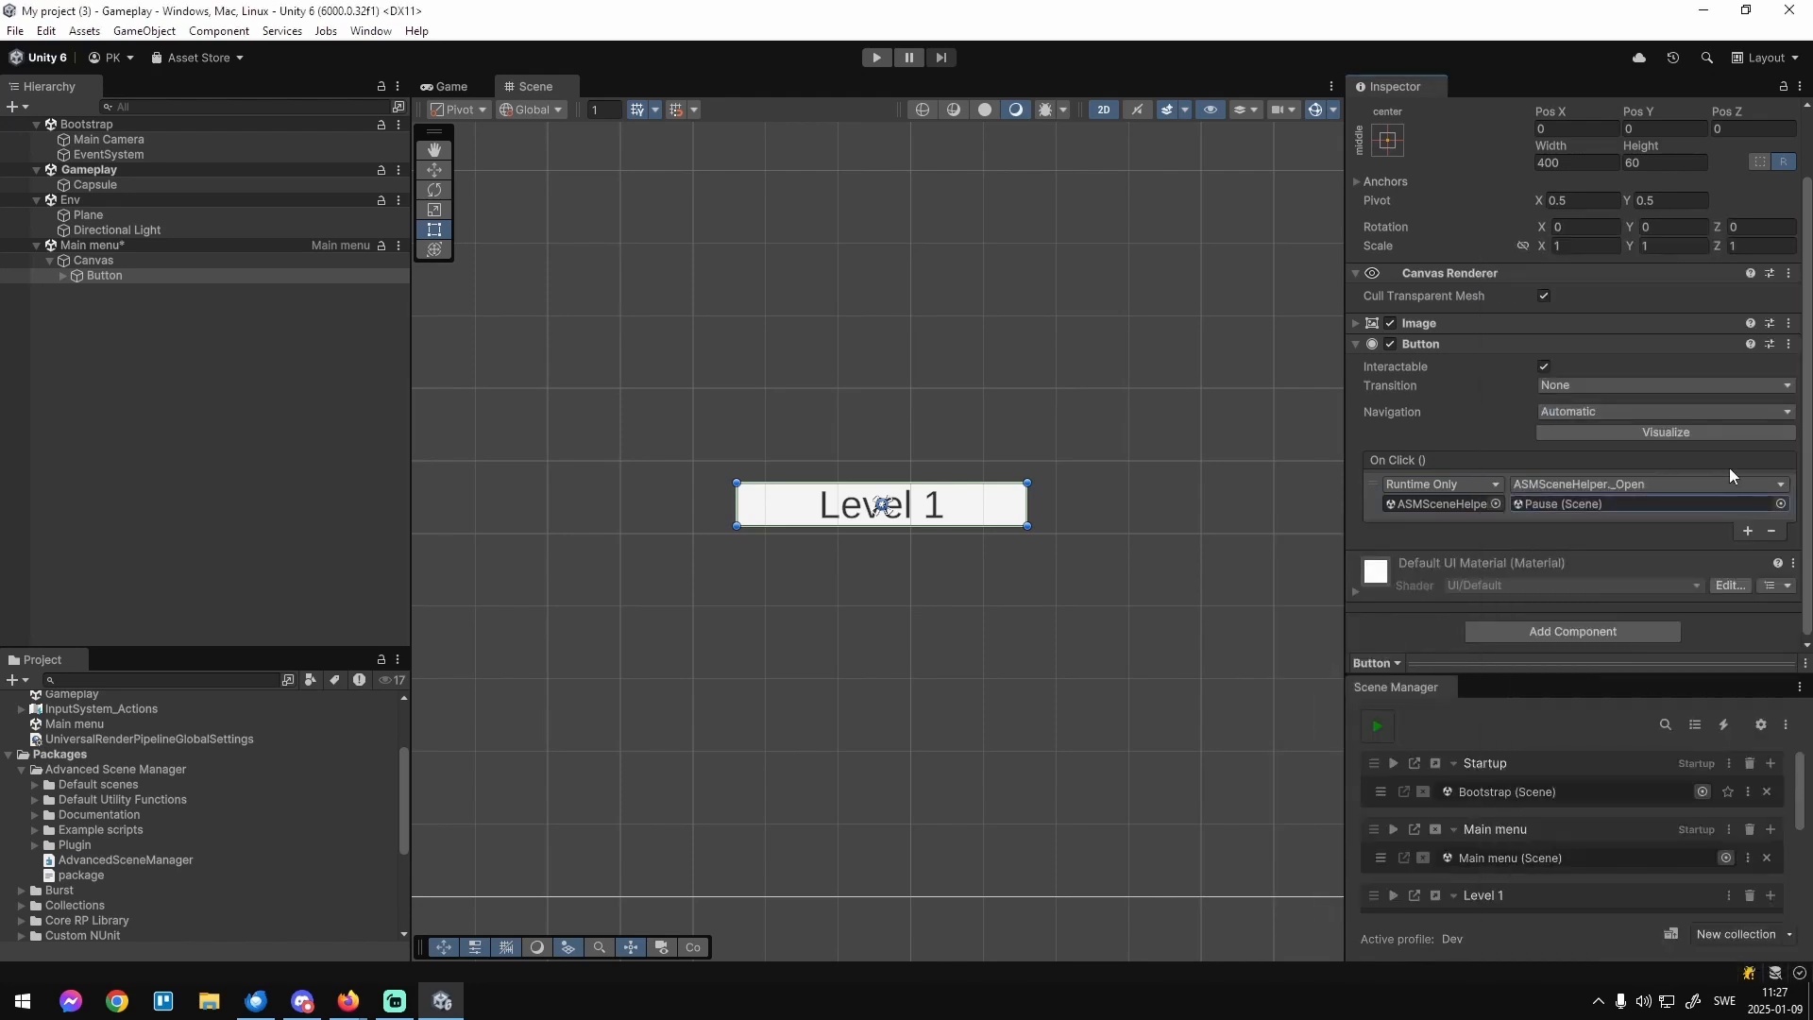
click(1771, 531)
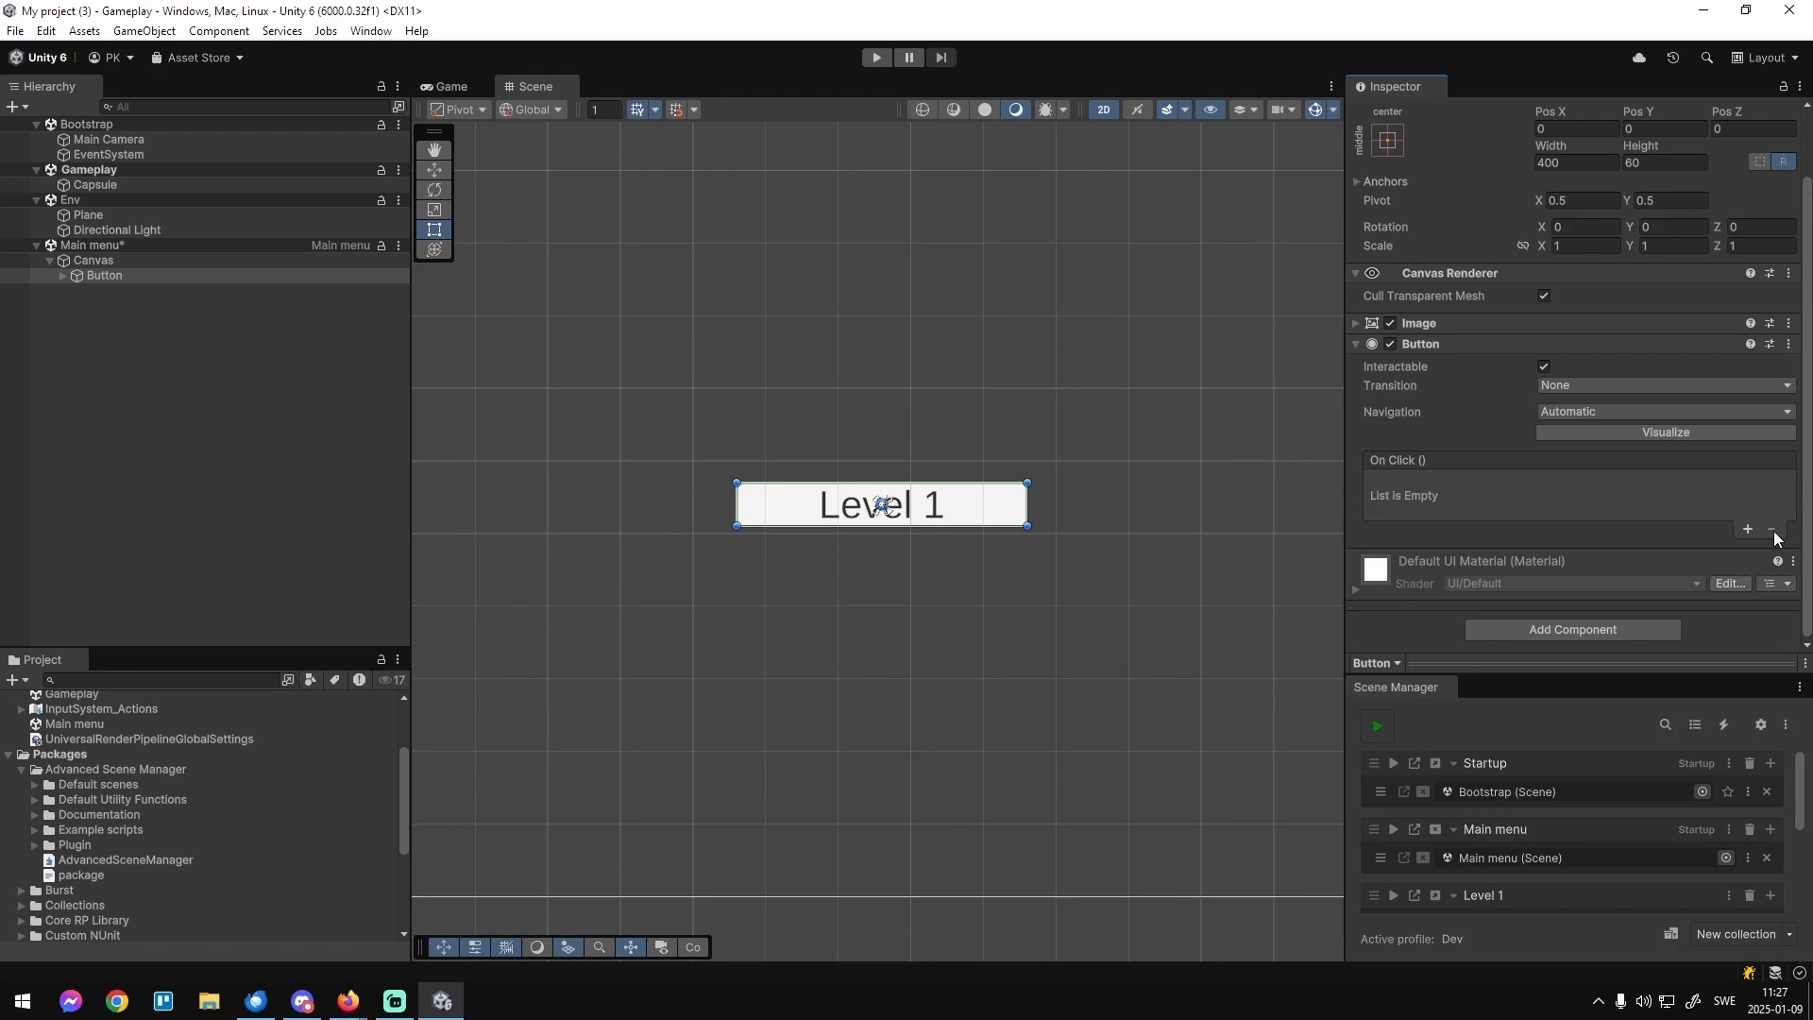
Add an On Click event that targets the Level 1 collection directly and calls its _Open function.
click(1748, 530)
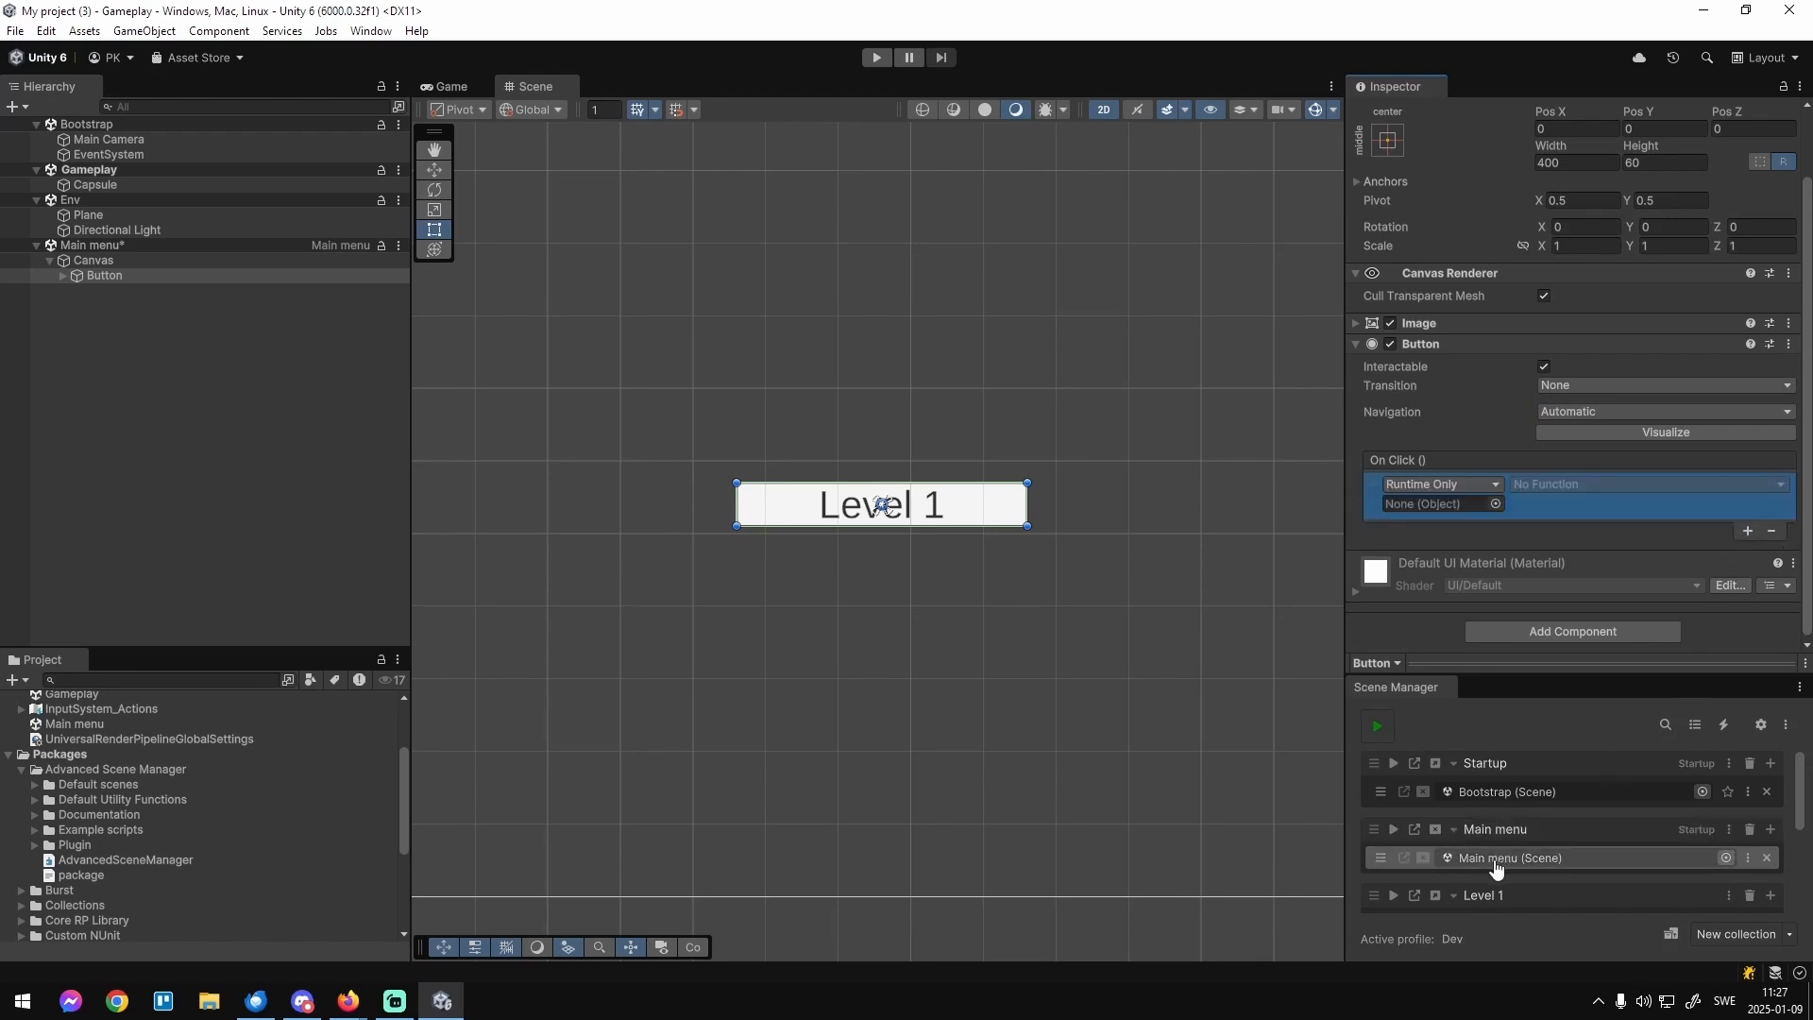
scroll(1495, 863, down, 3)
drag(1485, 798, 1452, 507)
click(1572, 485)
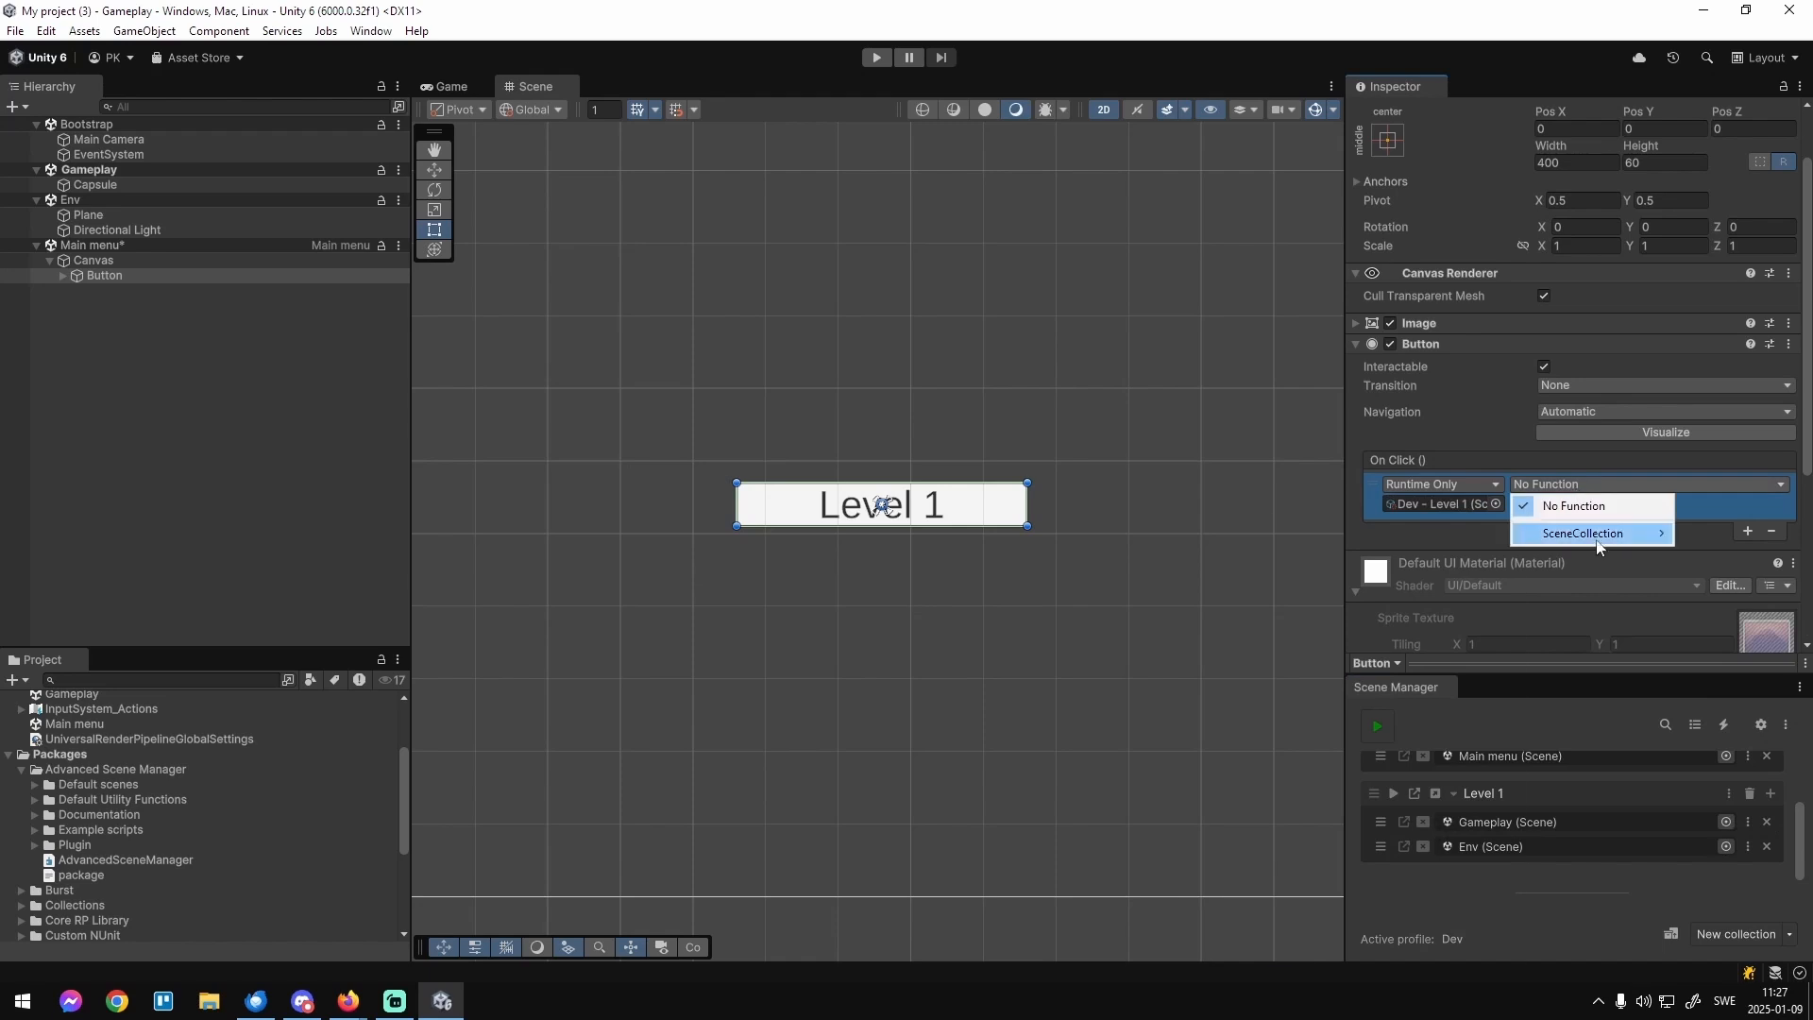
click(1299, 761)
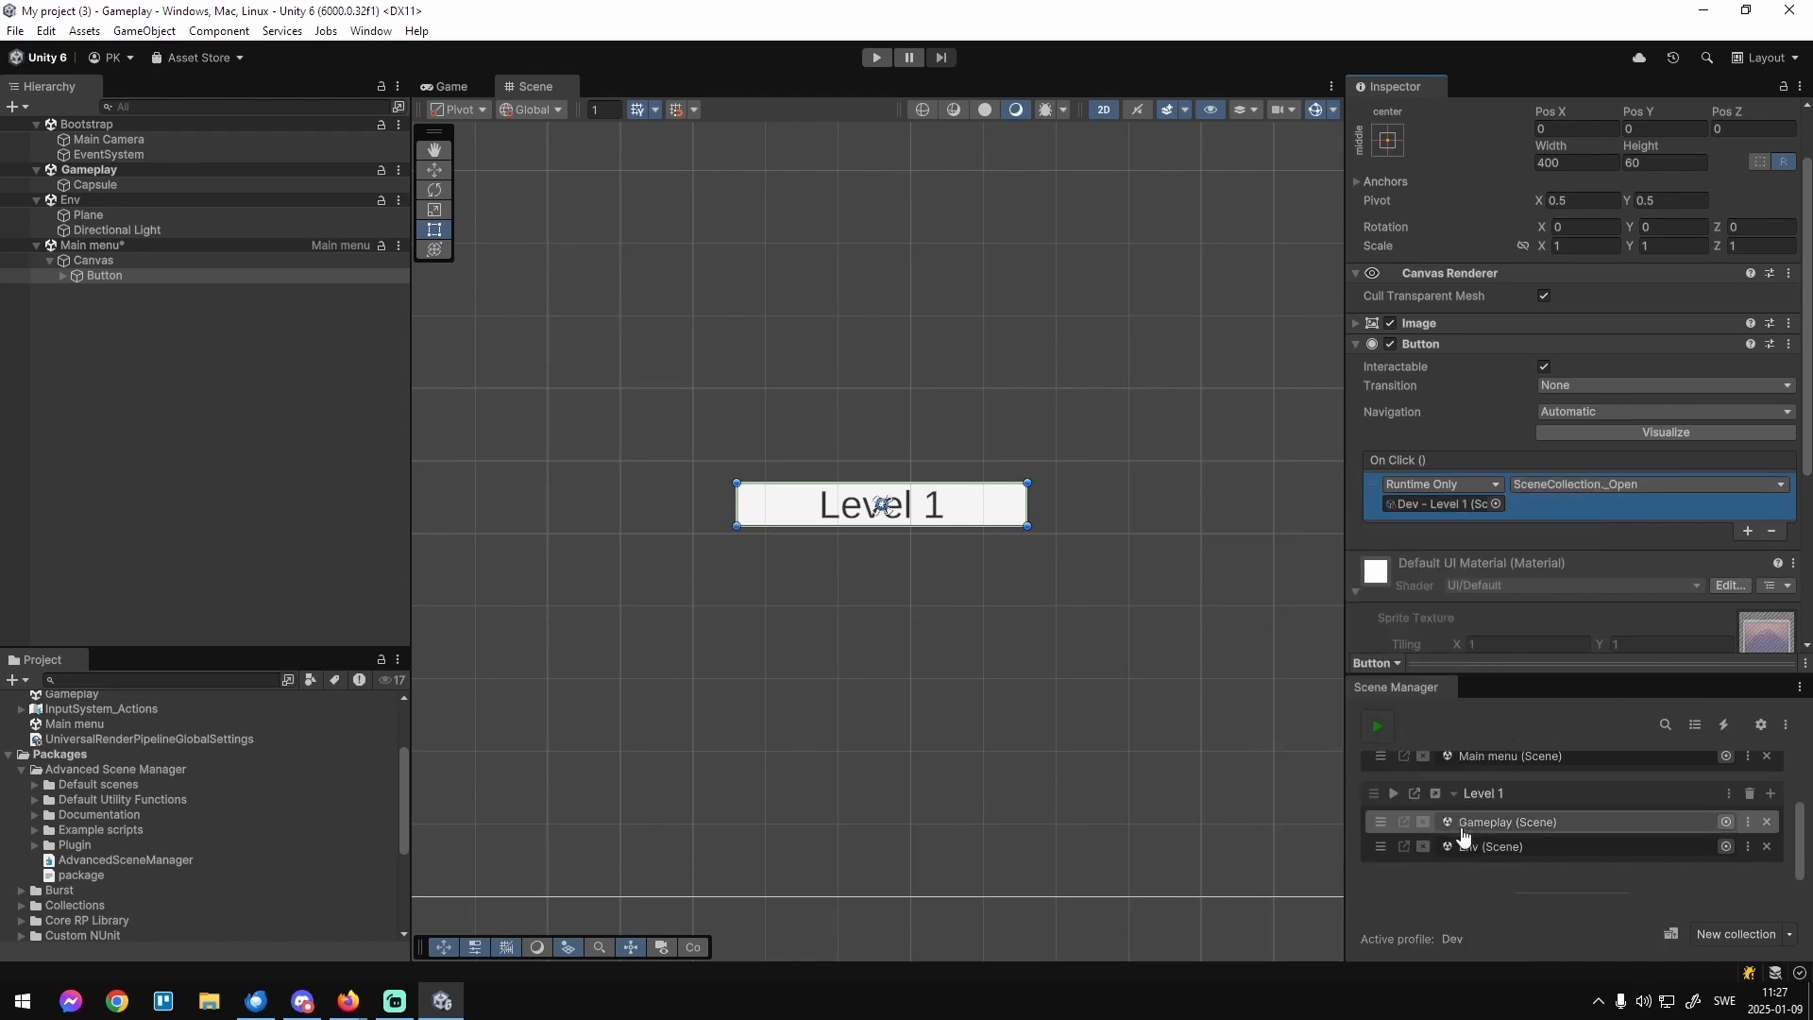
Retarget the On Click event to the Env scene and call the scene's _Open function.
drag(1479, 849, 1473, 819)
drag(1441, 526, 1442, 507)
click(1543, 485)
mouse_move(1558, 535)
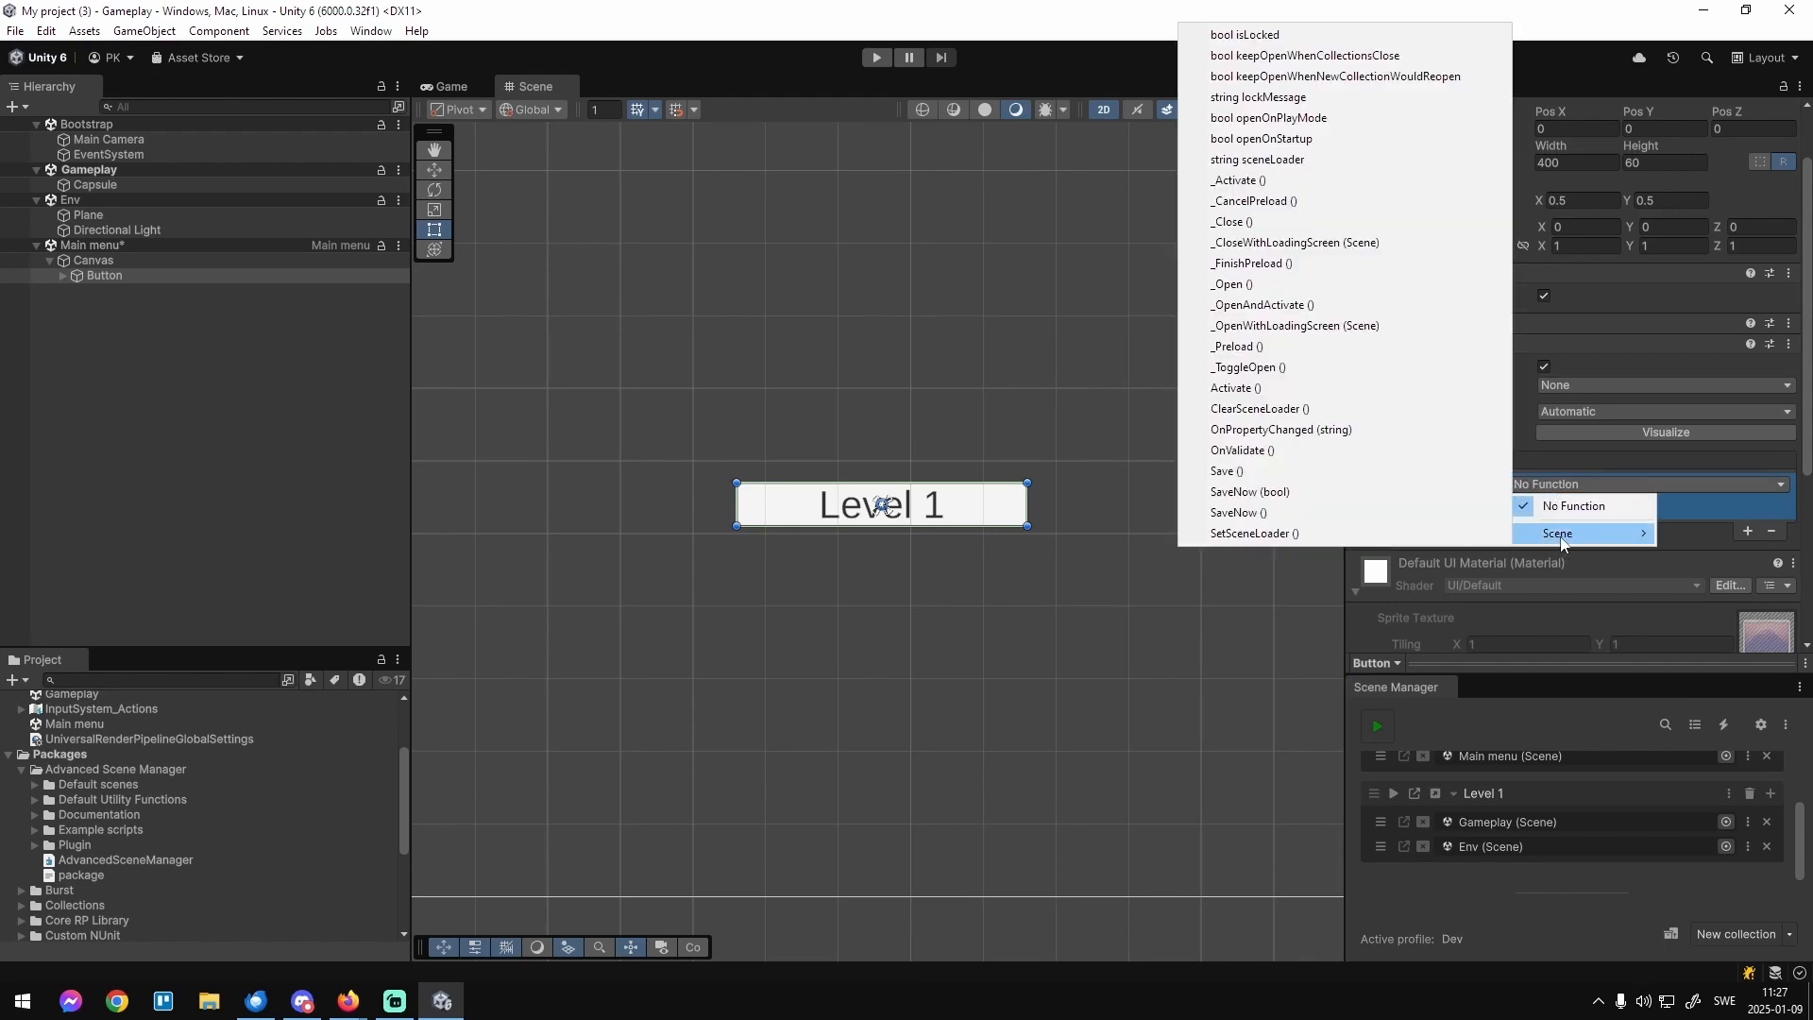
click(1267, 284)
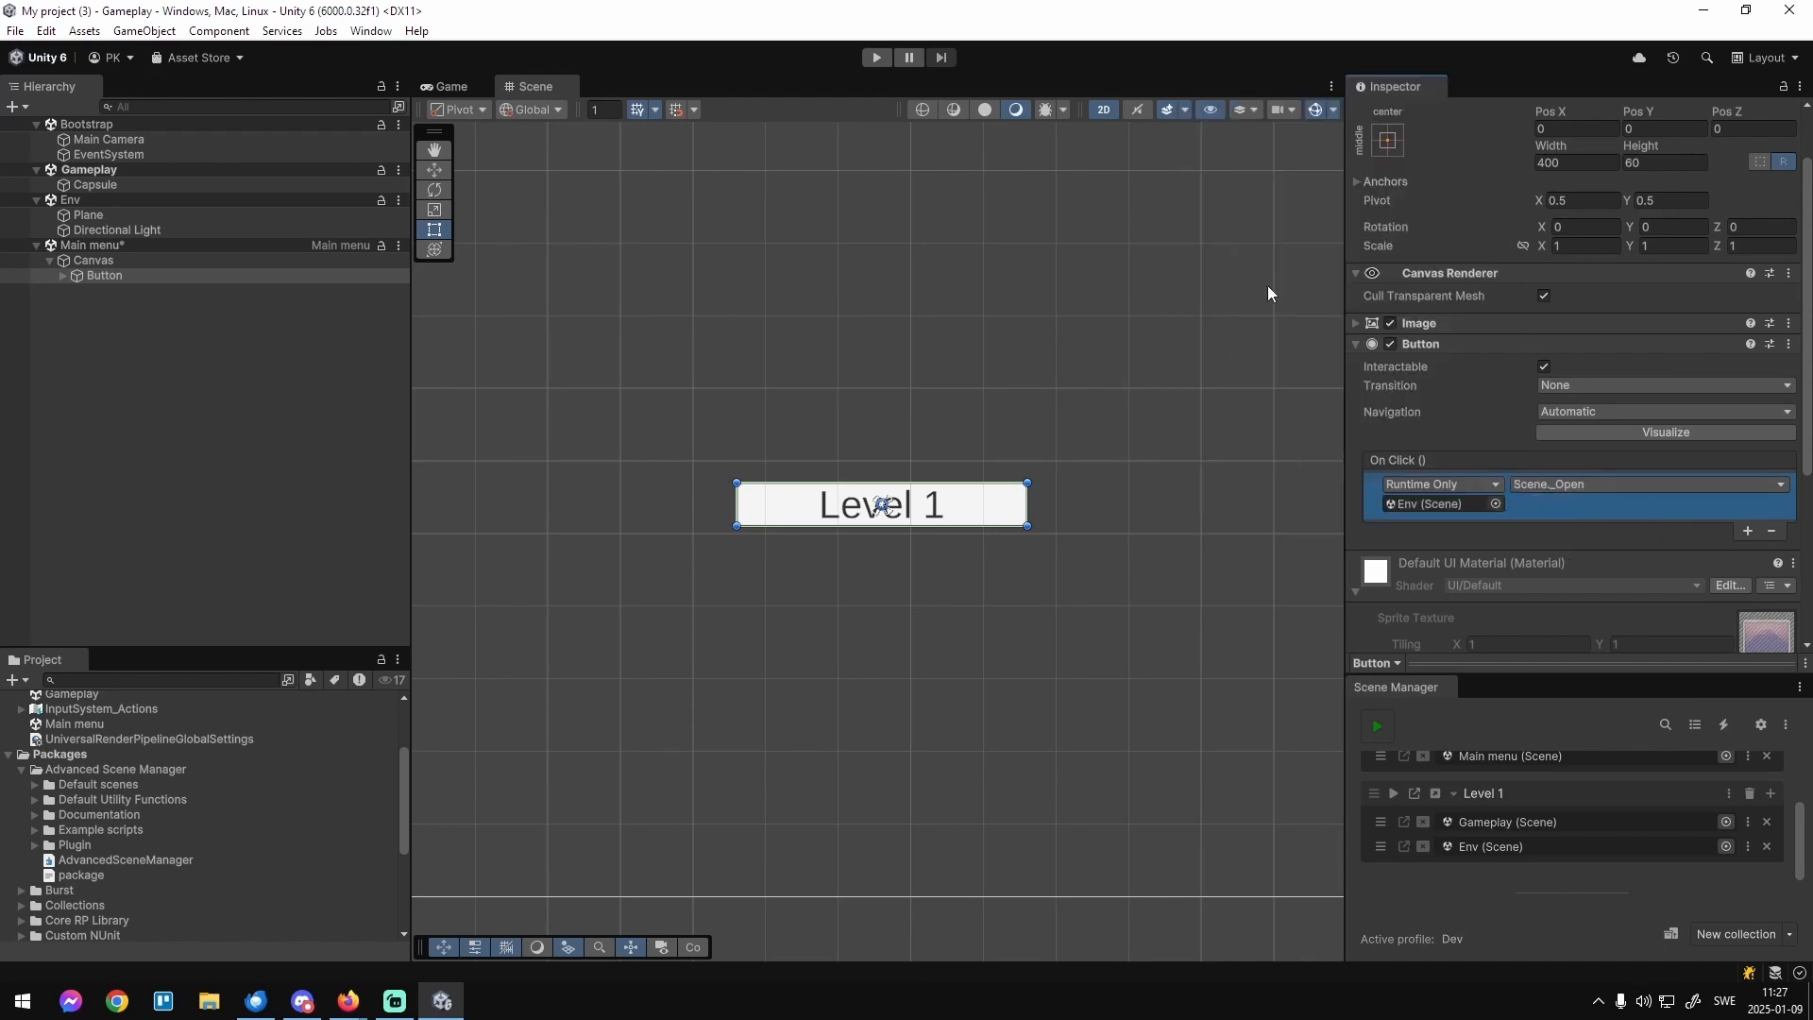
Change the Env scene's On Click function to _Preload.
click(1667, 484)
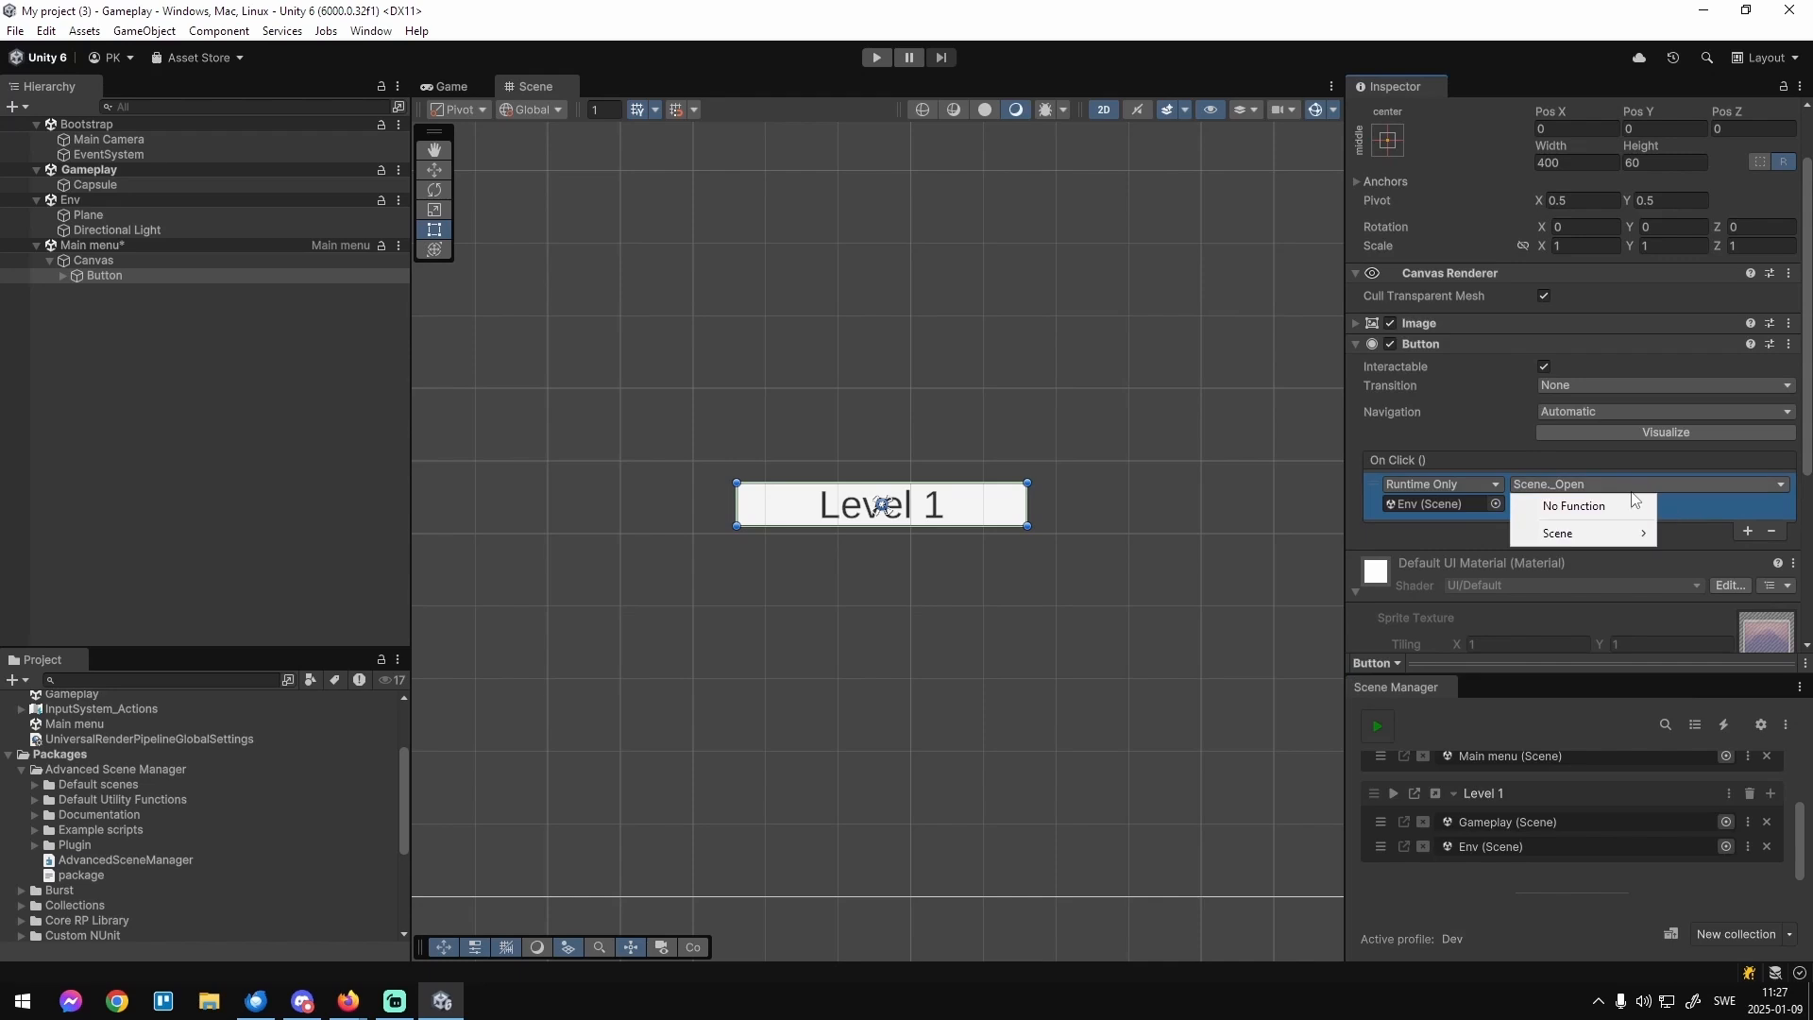
mouse_move(1586, 534)
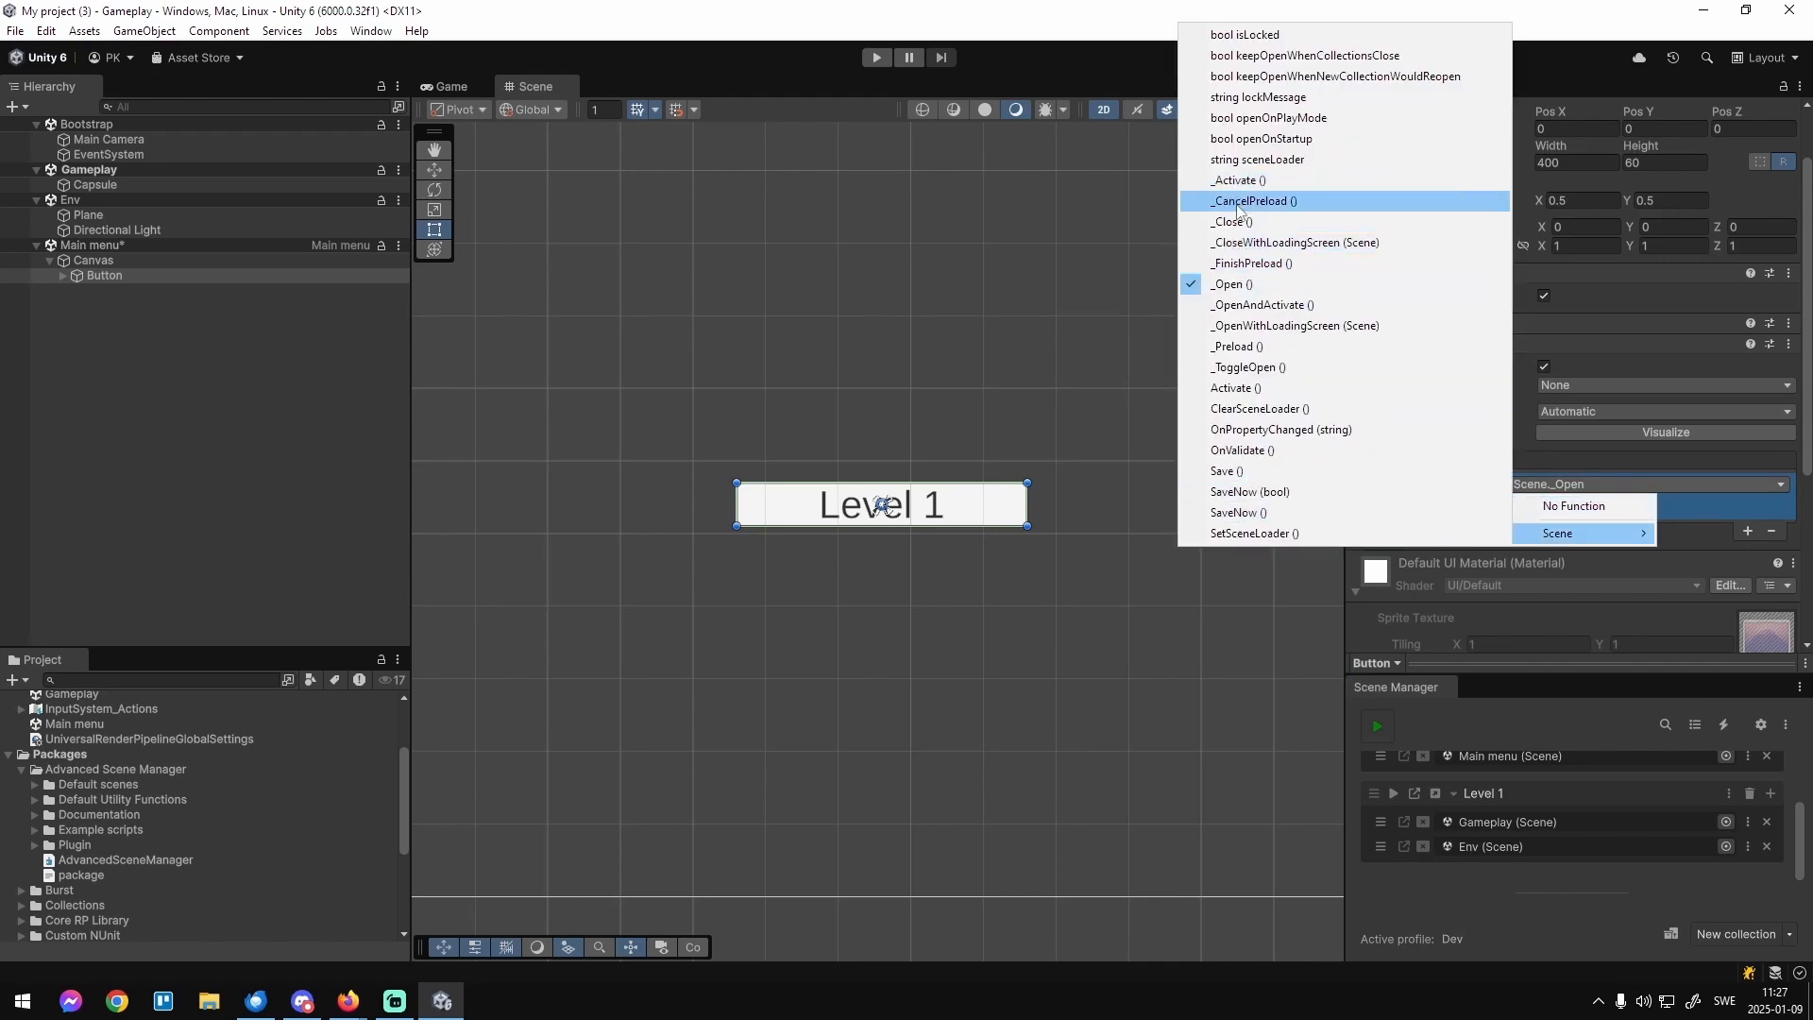
click(1239, 346)
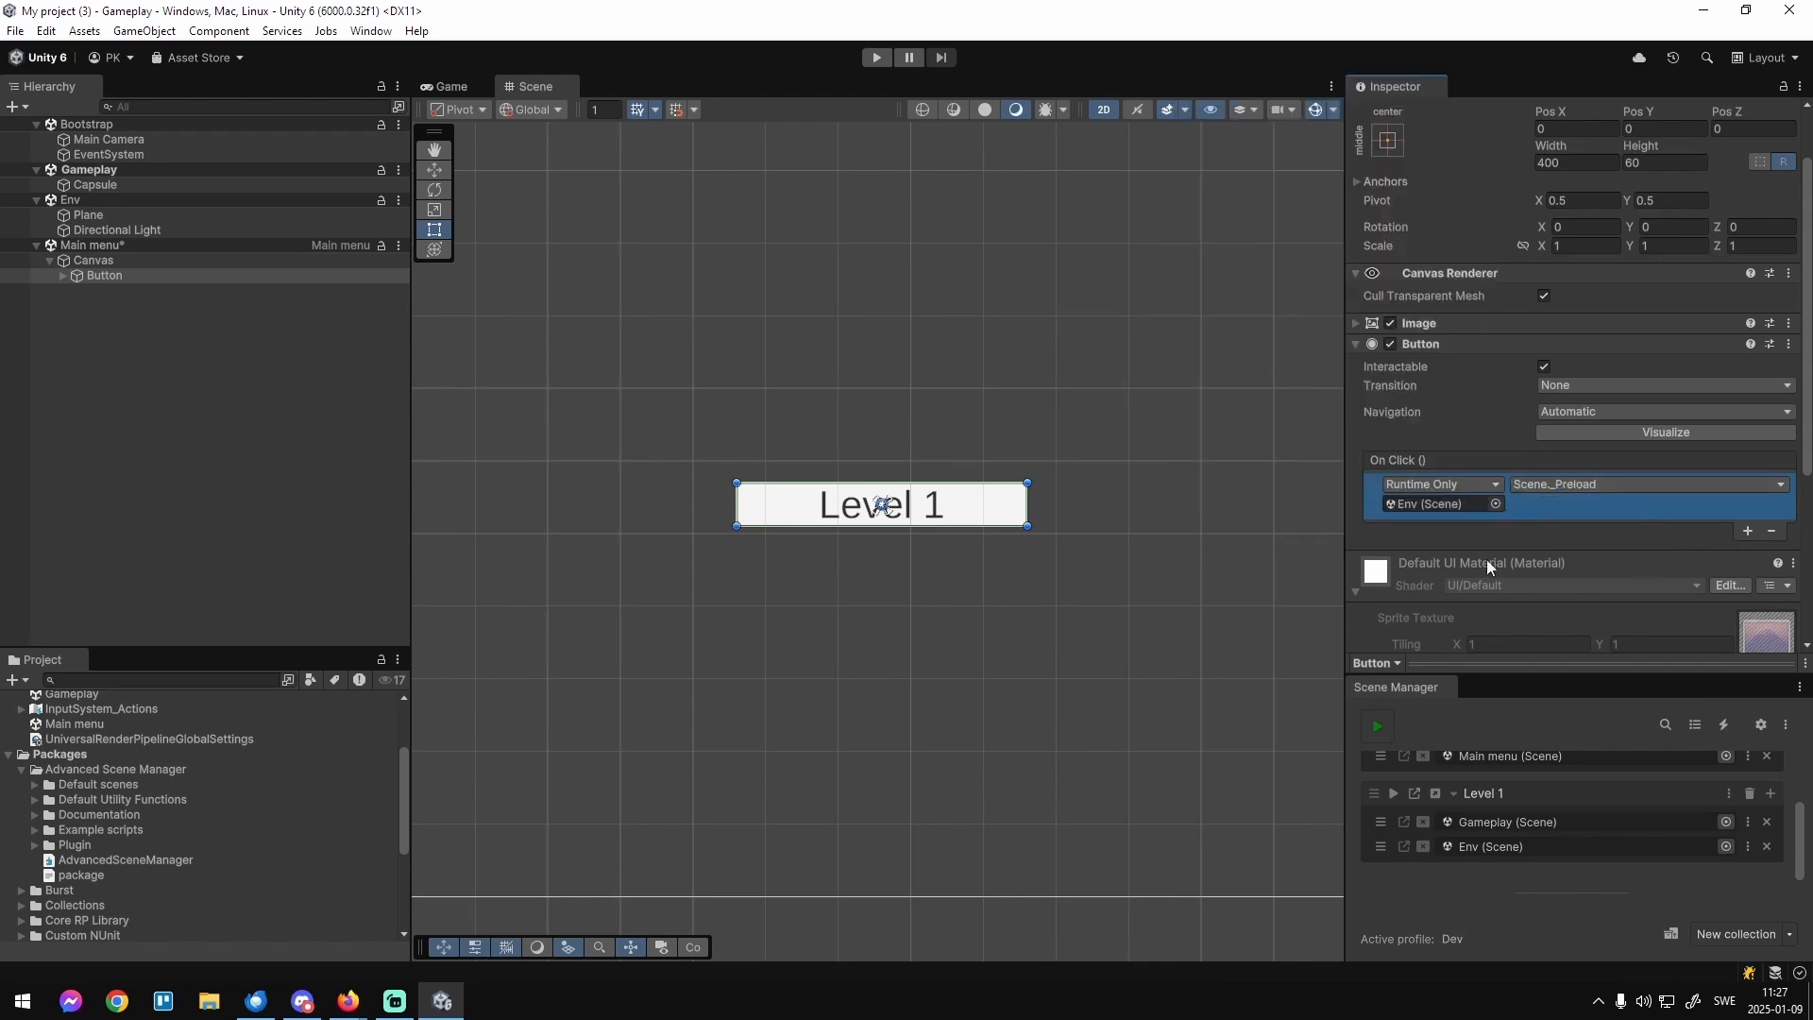
Retarget the On Click event to the Level 1 collection and set its function to _Preload.
drag(1482, 794, 1445, 506)
click(1582, 484)
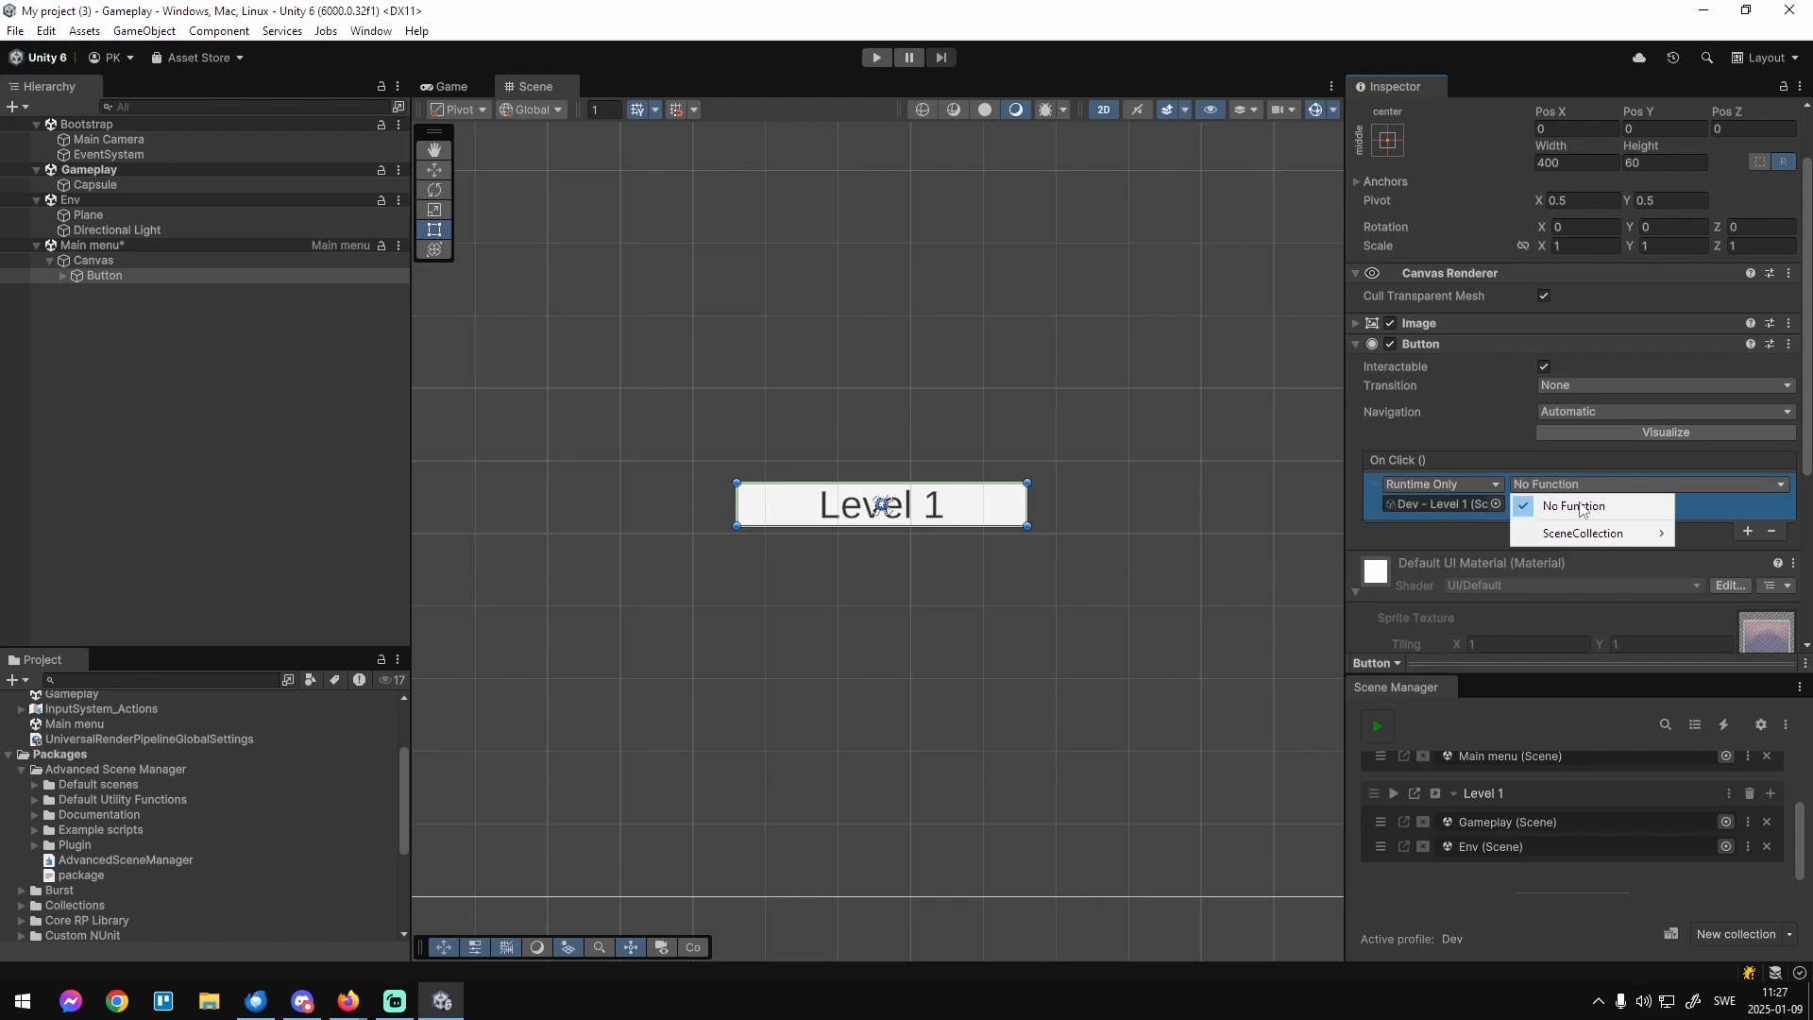
mouse_move(1597, 536)
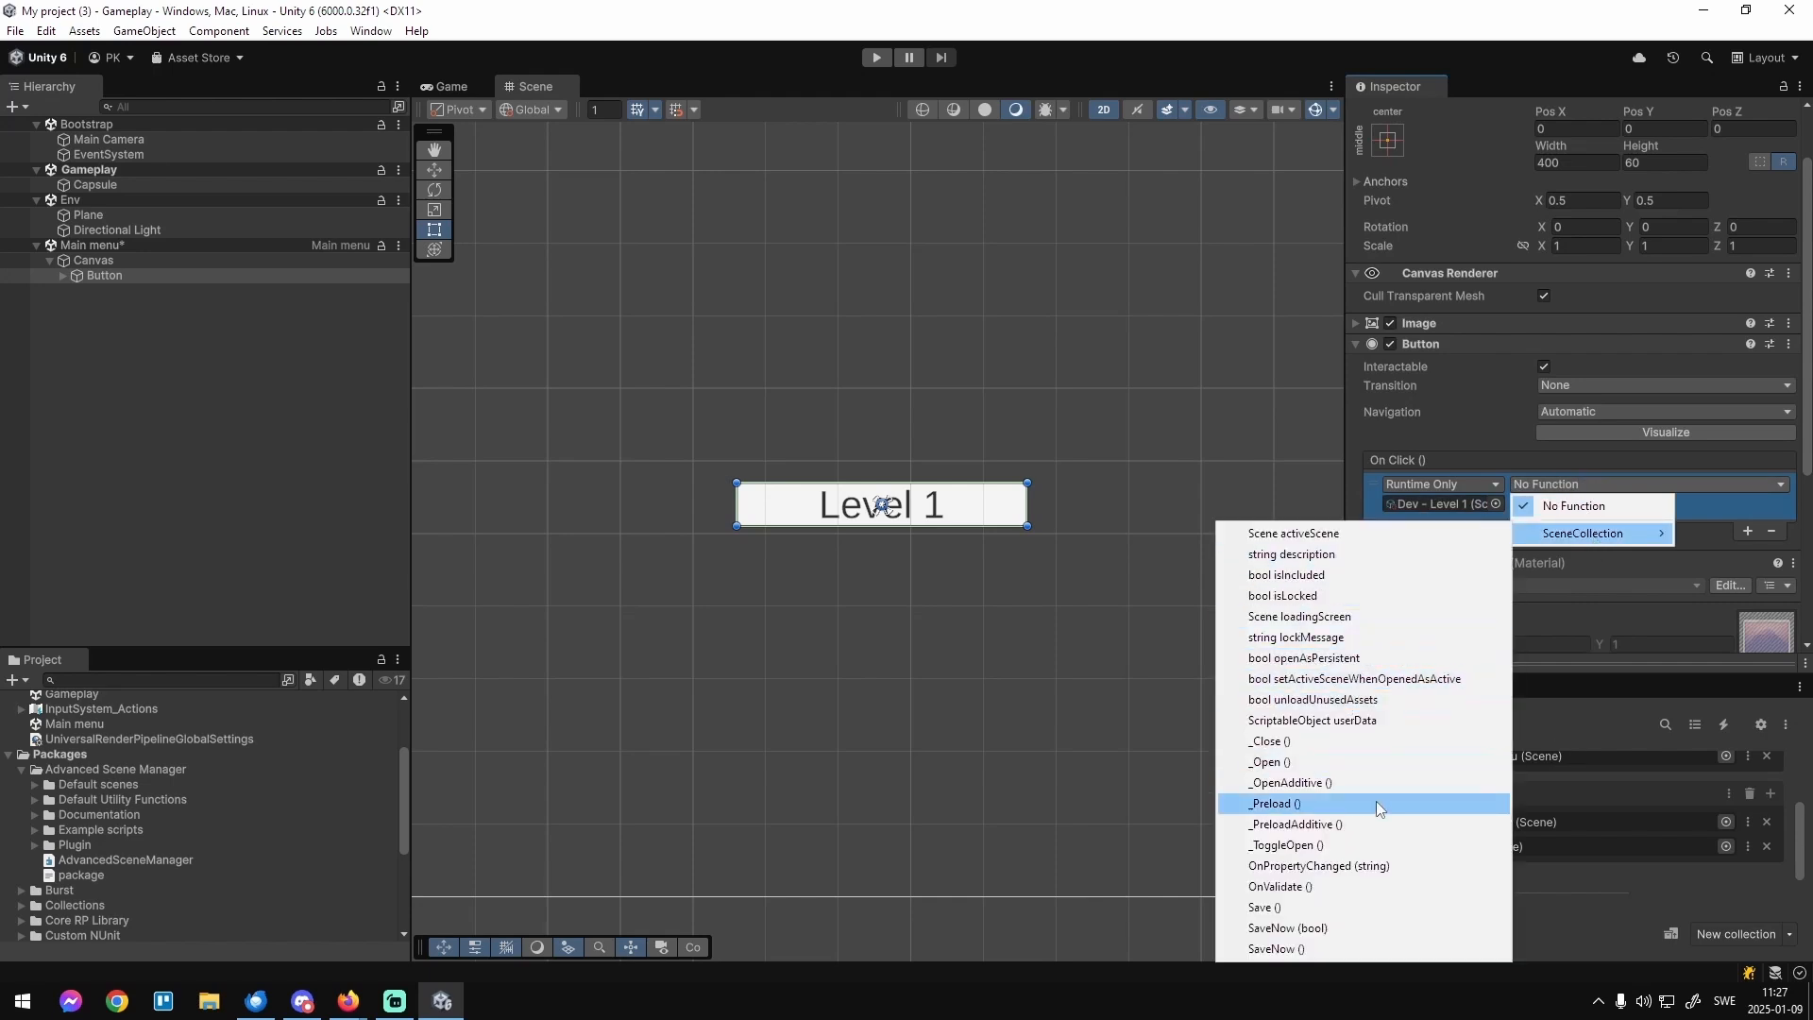
click(1288, 804)
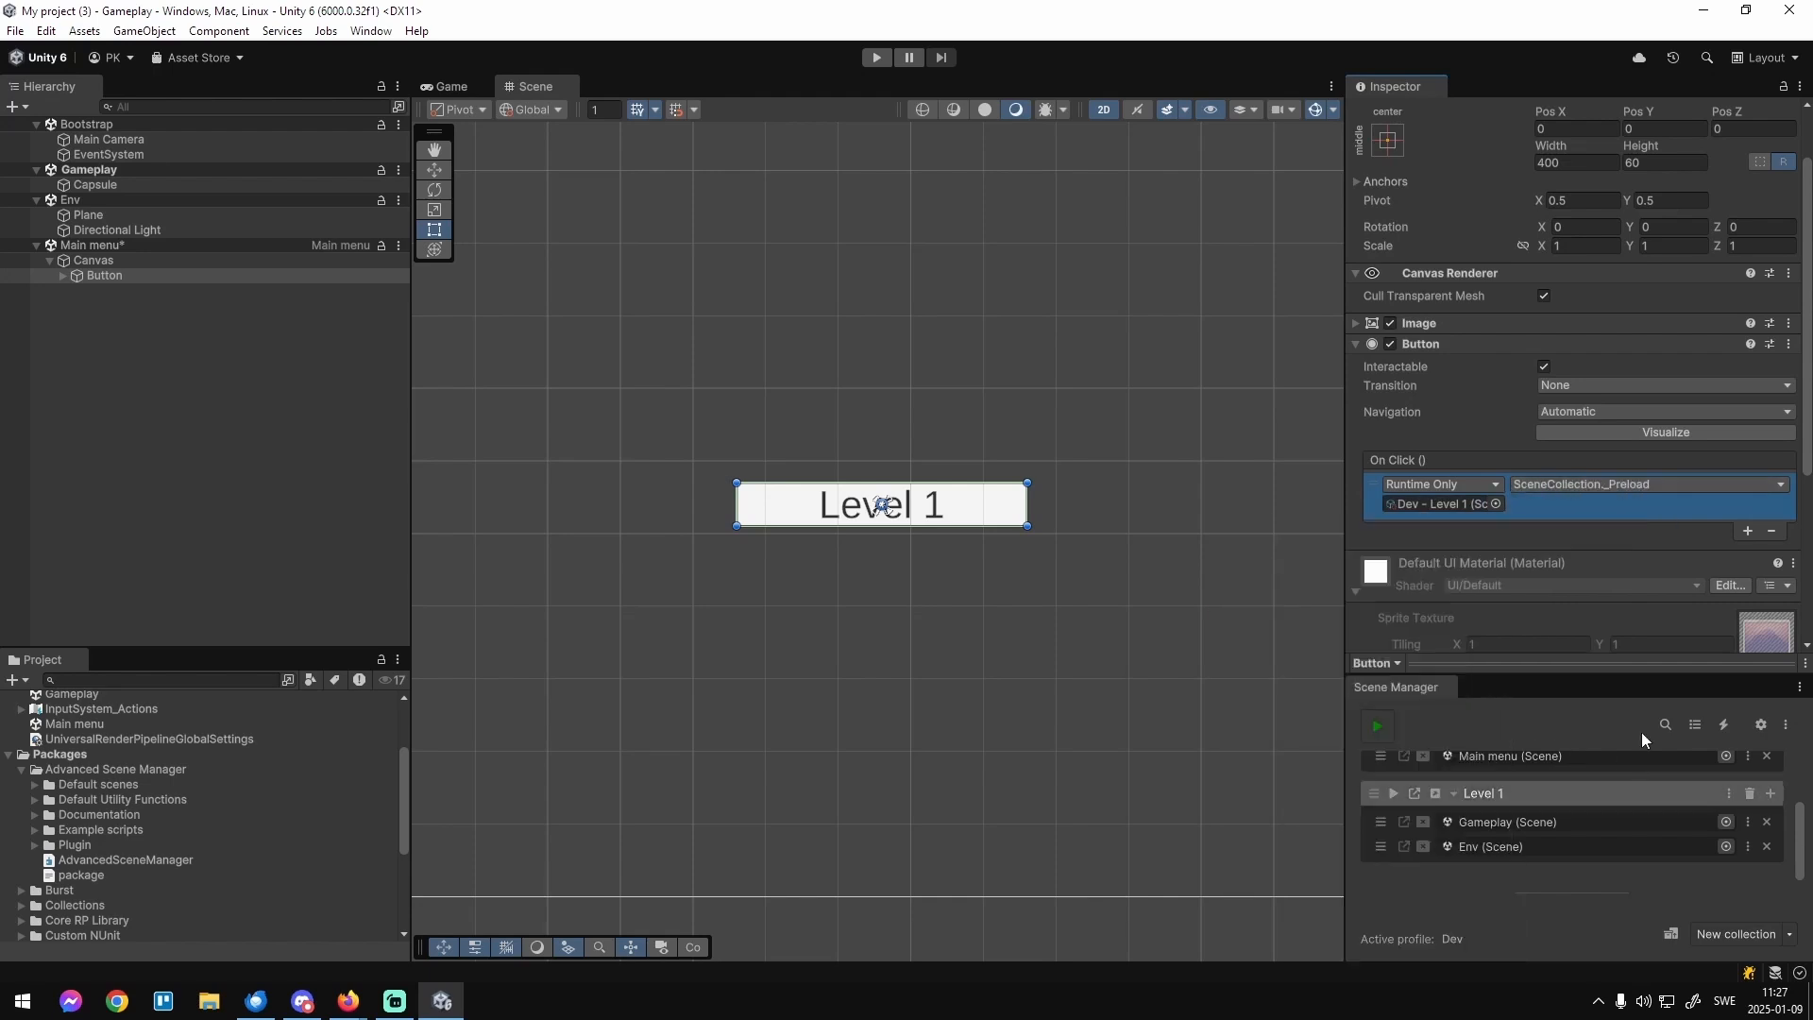
Add a second On Click event that uses the scene helper and calls _FinishPreload.
click(1748, 532)
drag(1488, 798, 1458, 553)
click(1541, 532)
mouse_move(1572, 580)
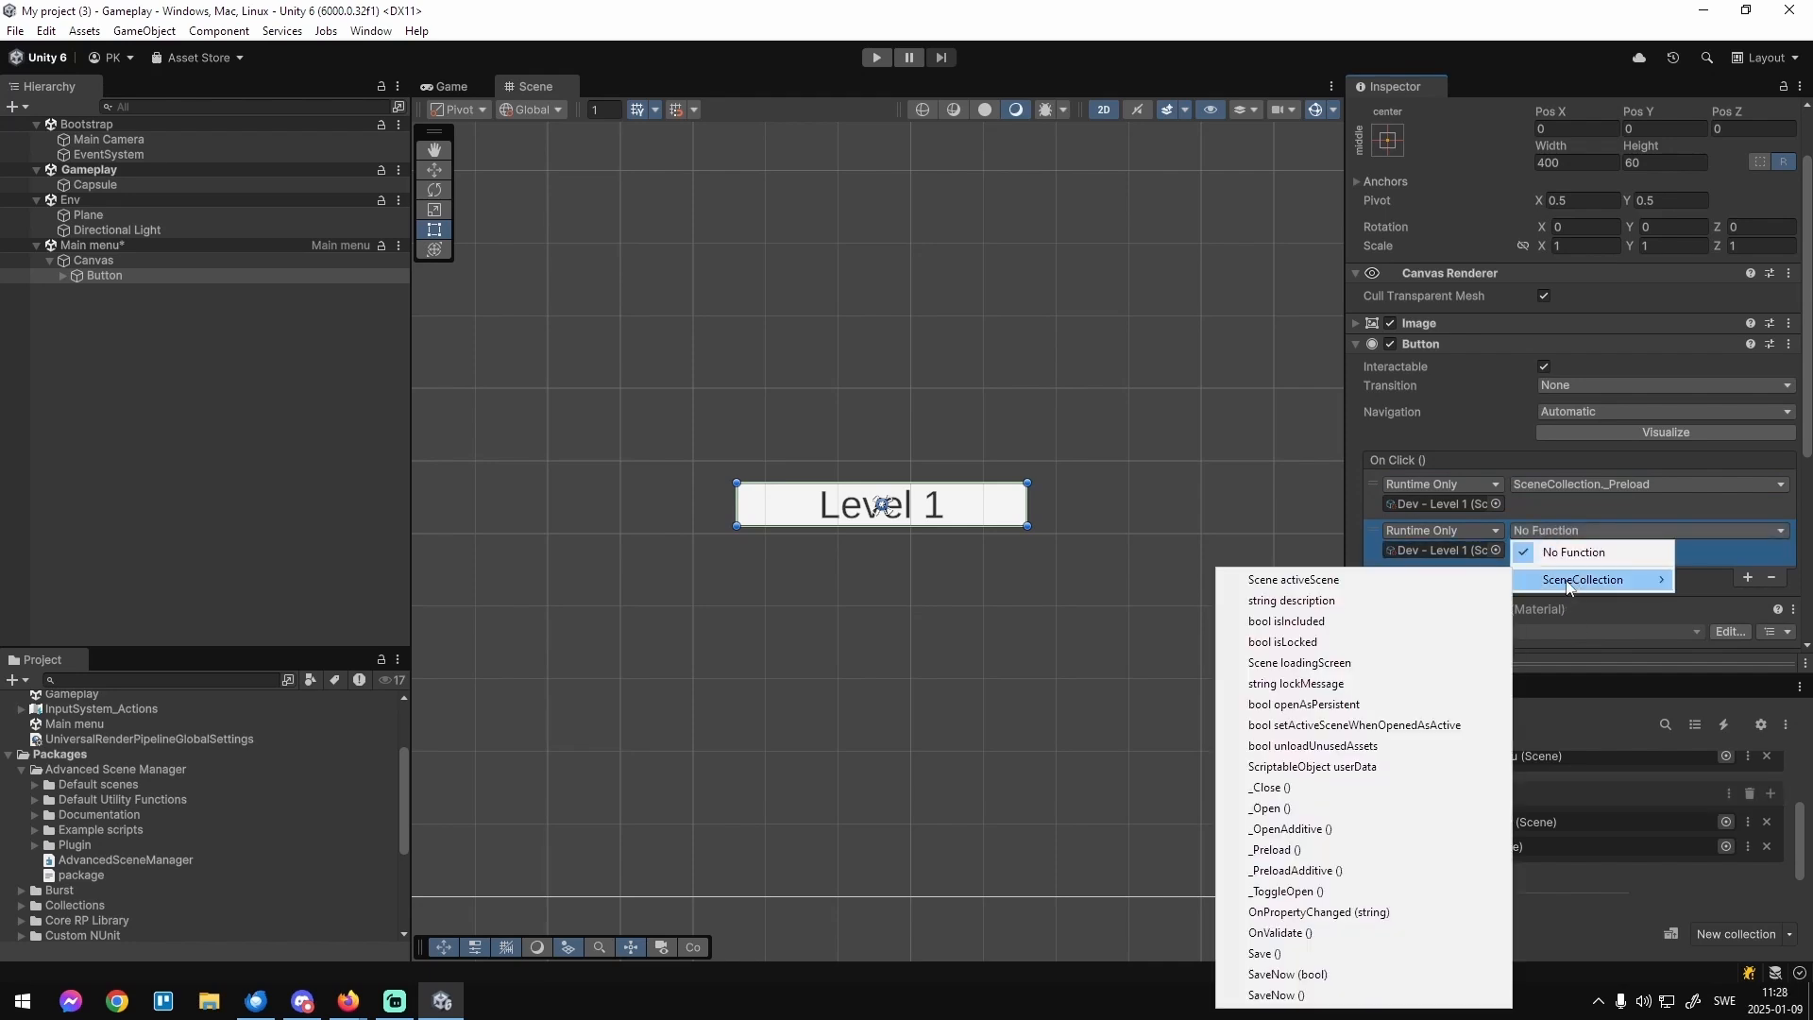
click(1685, 909)
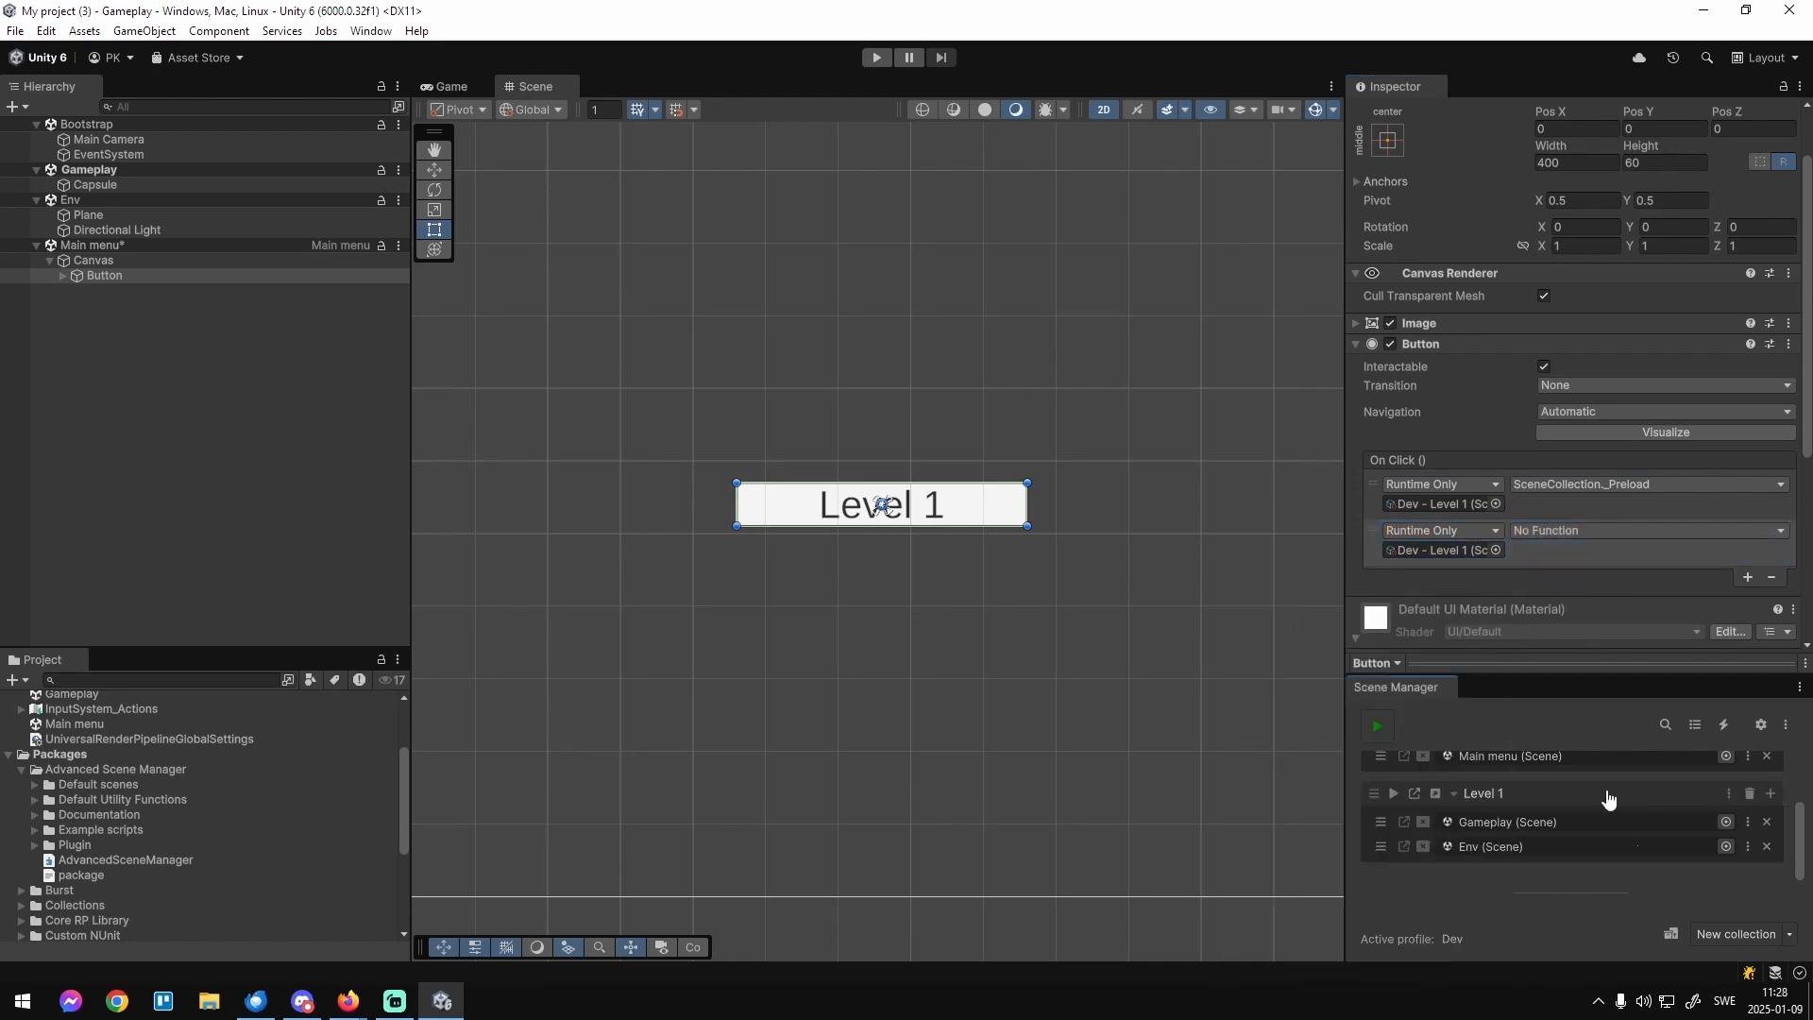
drag(1675, 935, 1469, 552)
click(1549, 529)
mouse_move(1582, 580)
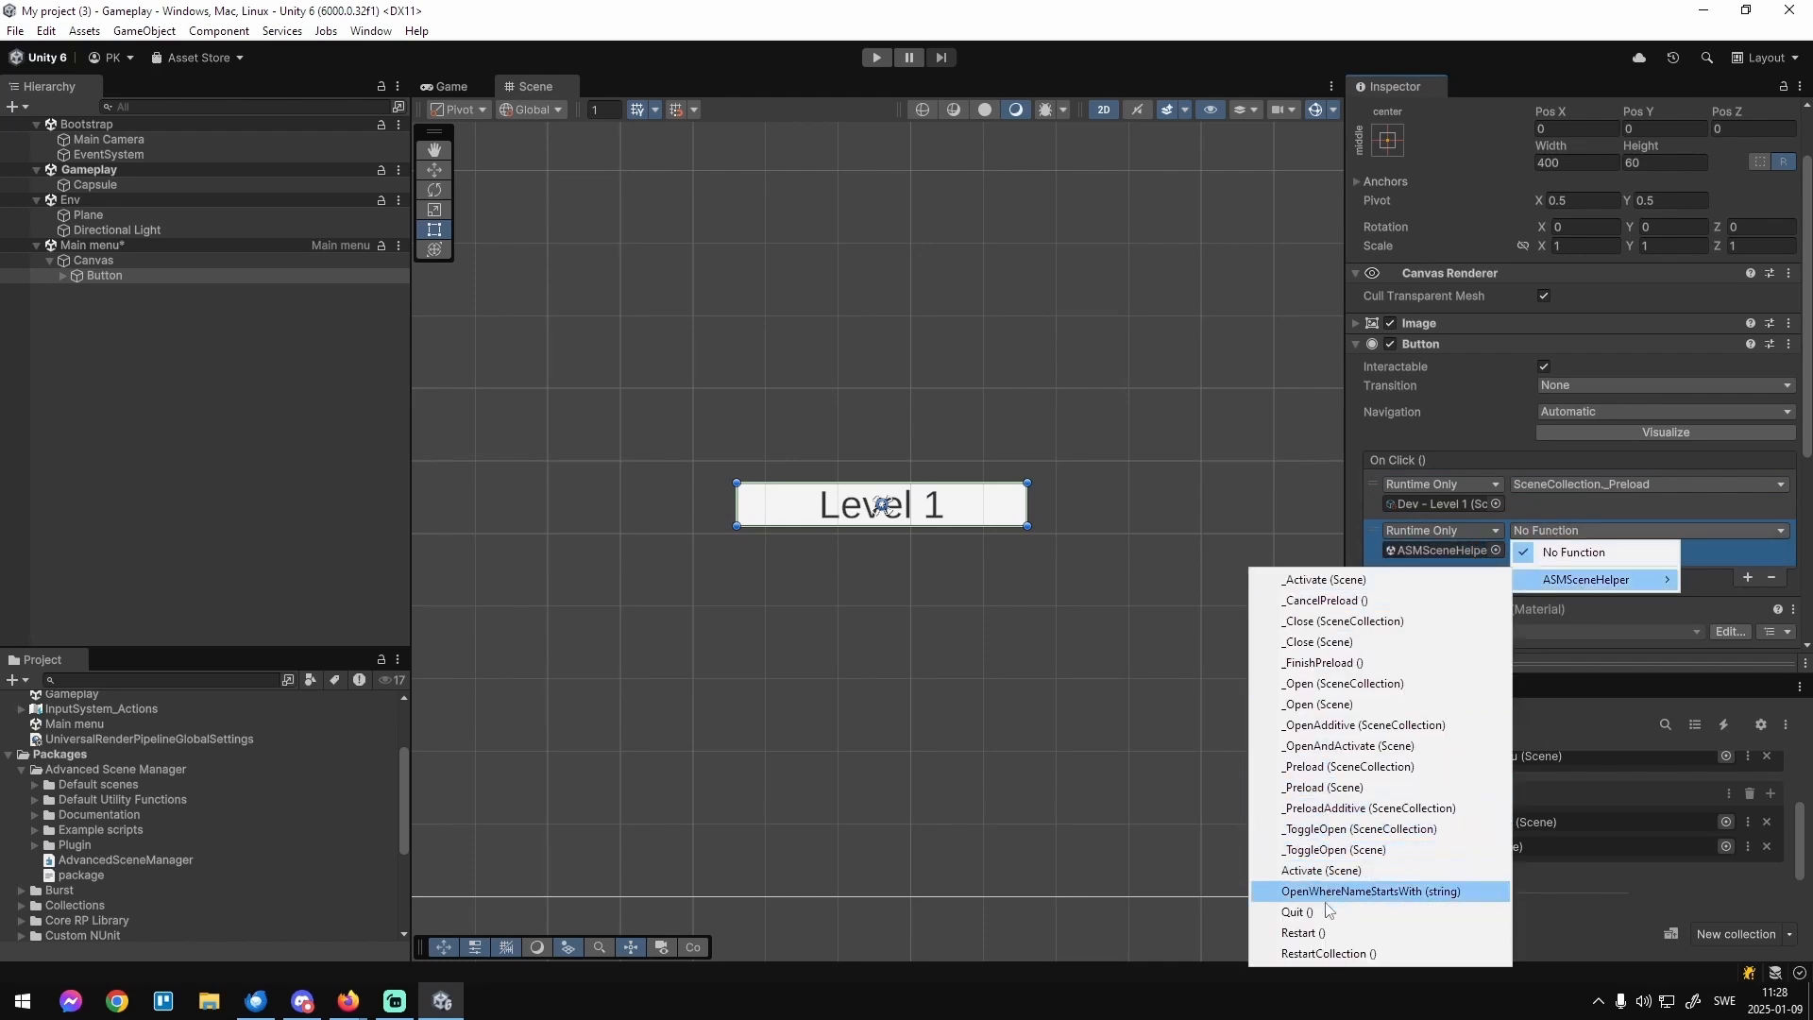
click(1310, 664)
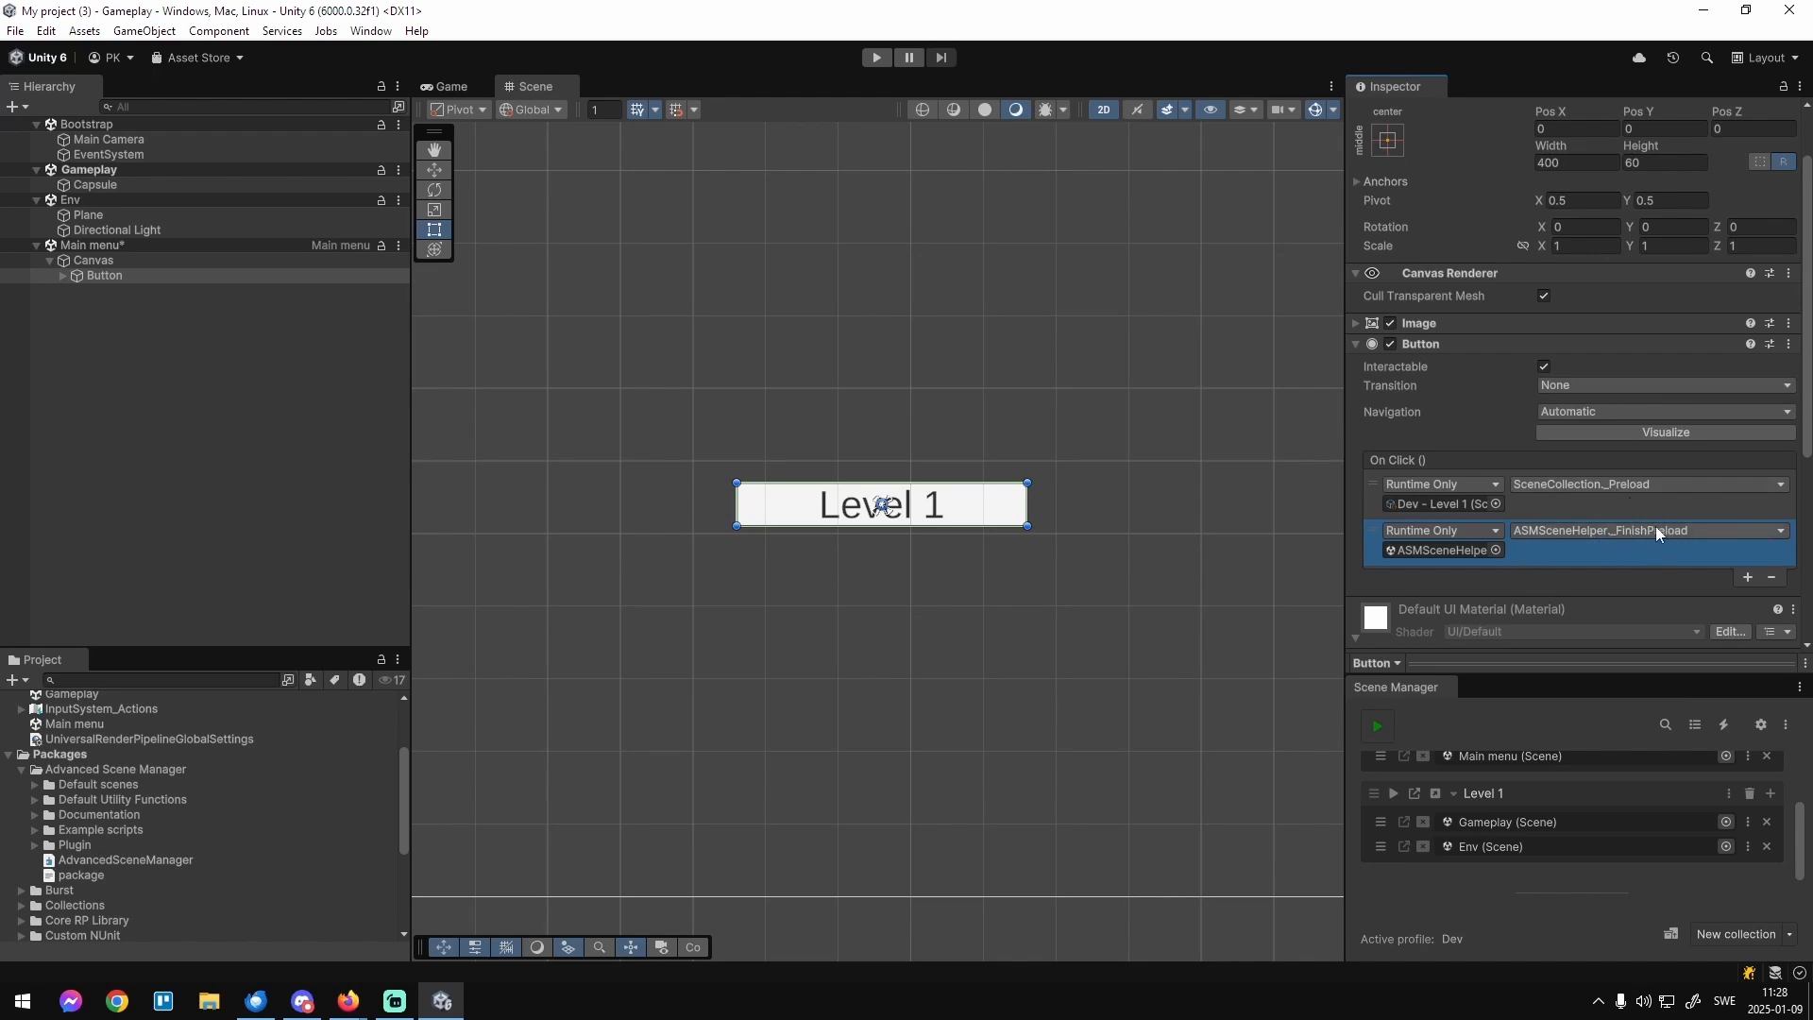
Remove both events from the button's On Click list.
click(1772, 578)
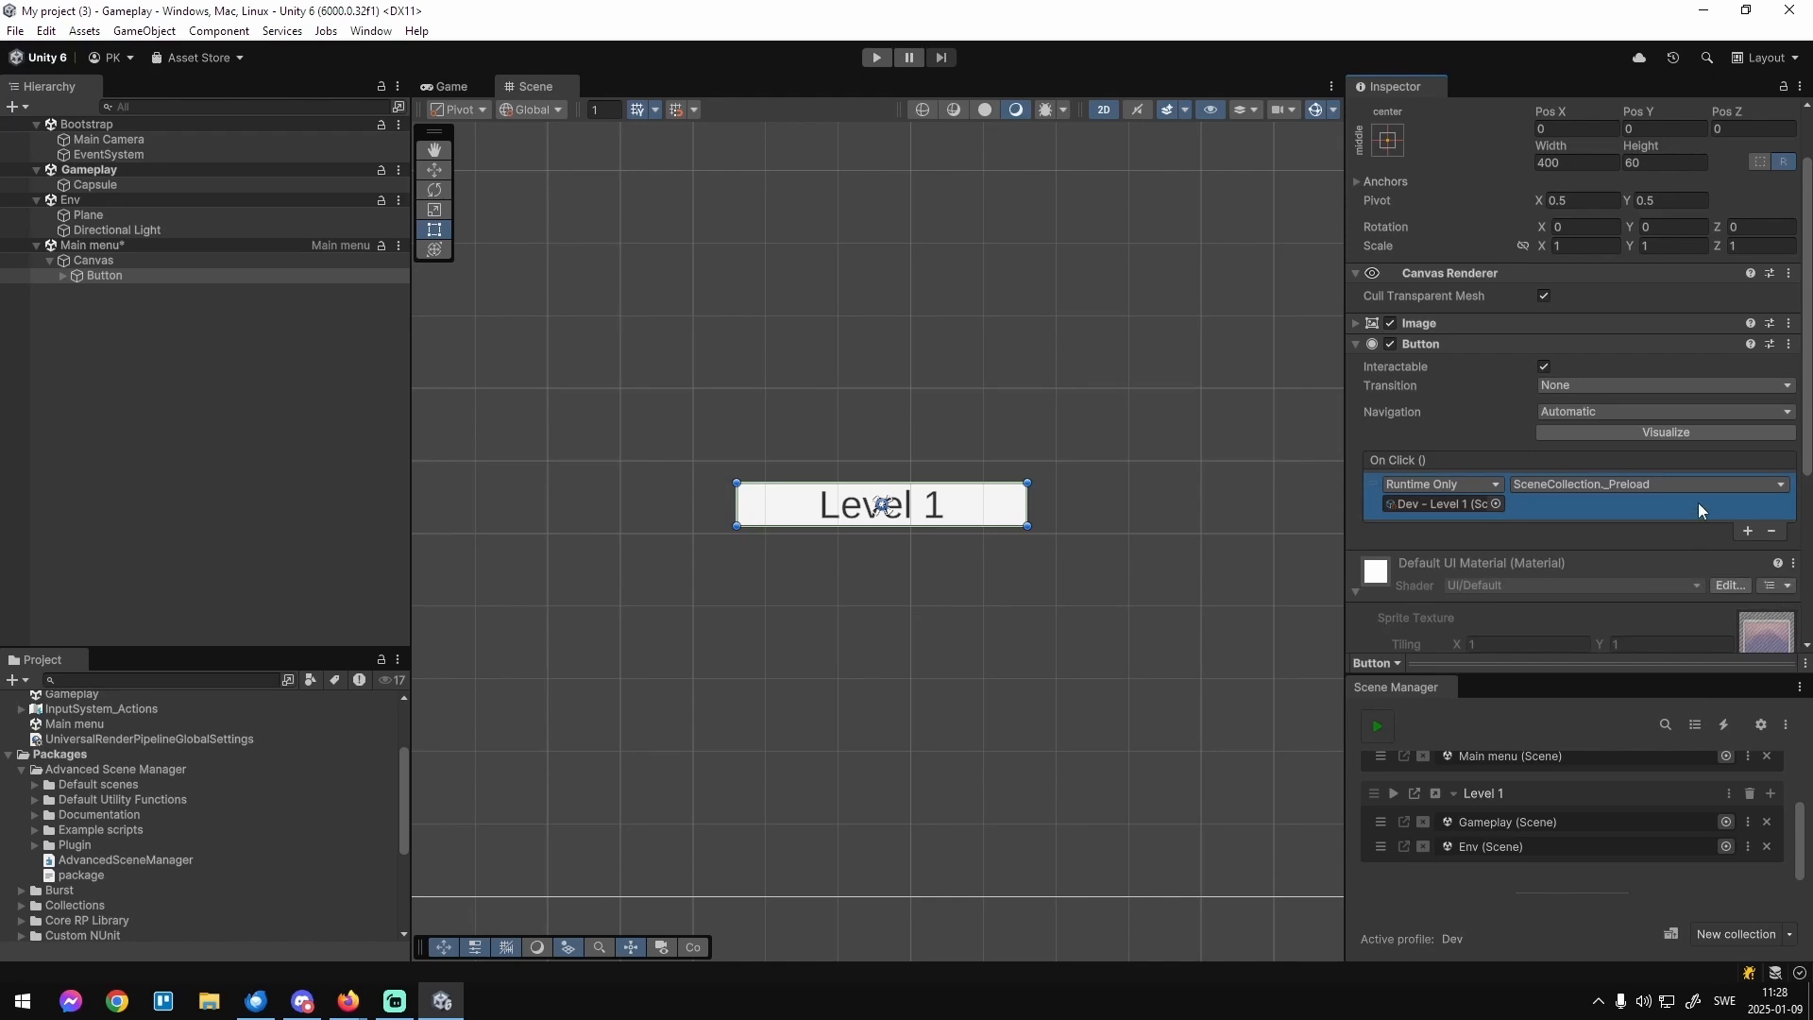
click(1770, 531)
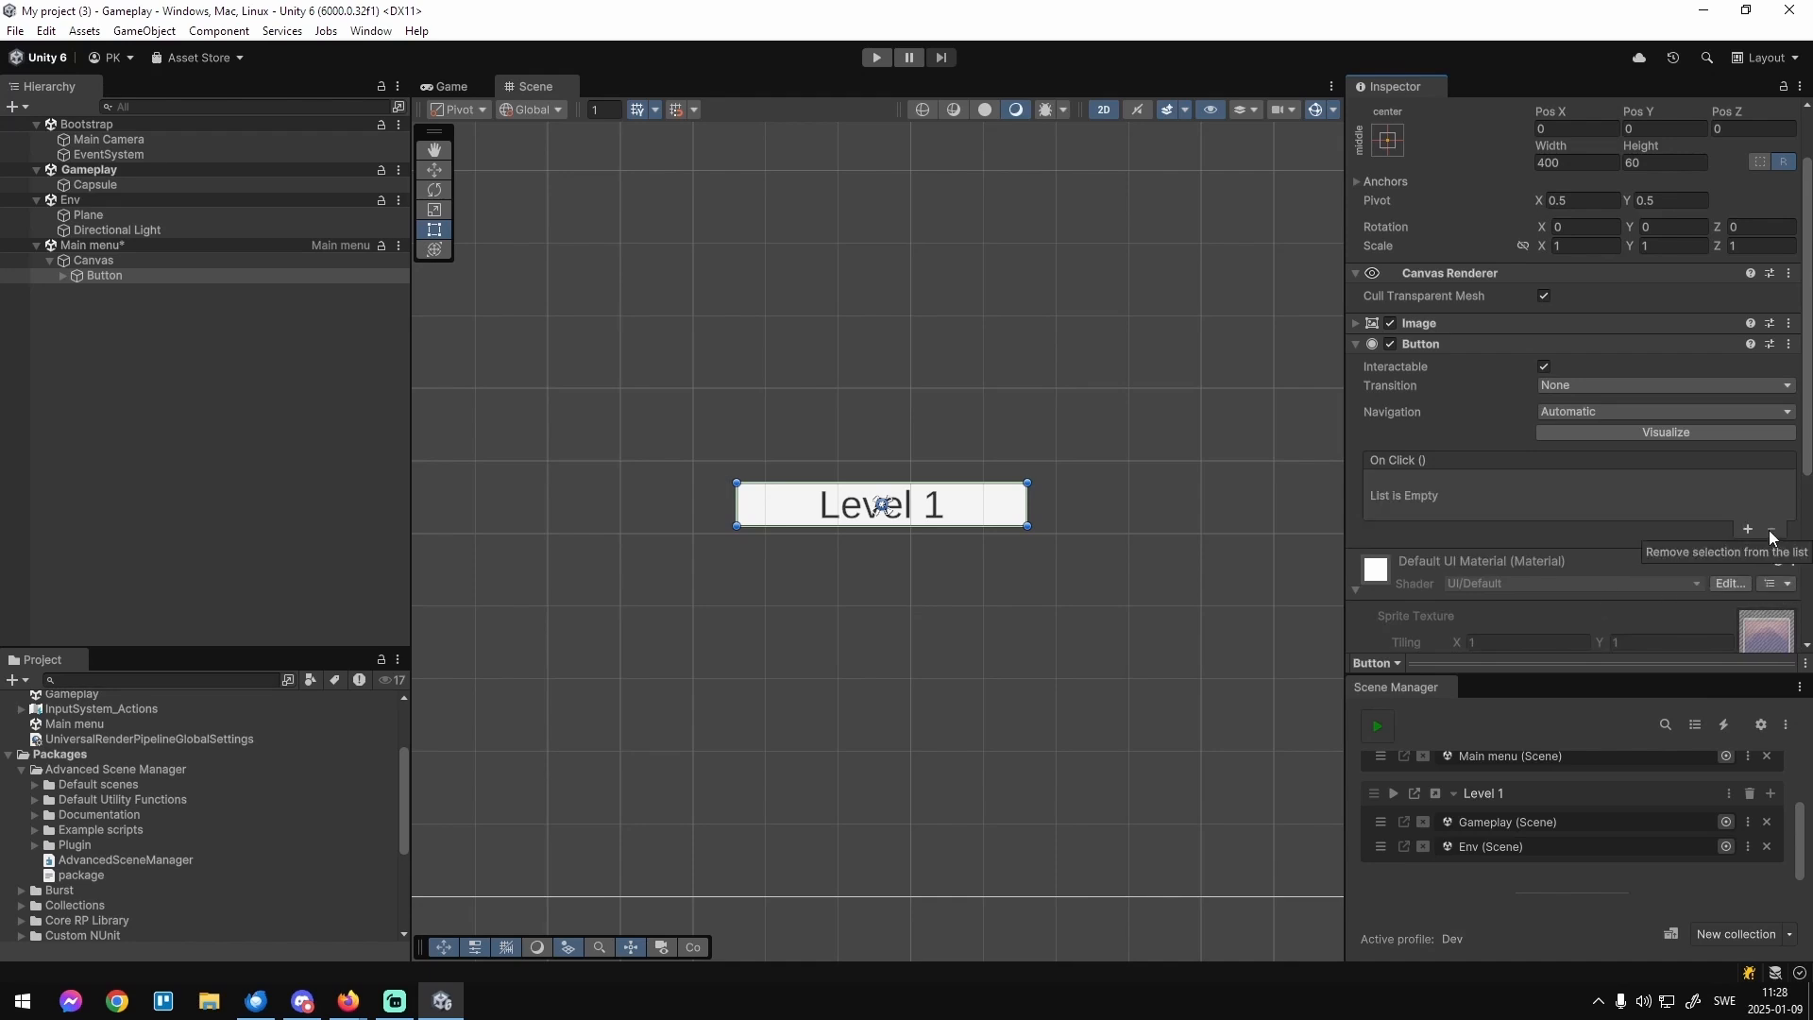
Add an On Click event using the ASM scene helper's _OpenAdditive (SceneCollection) function with the Dev - Level 1 collection as its argument.
click(1746, 532)
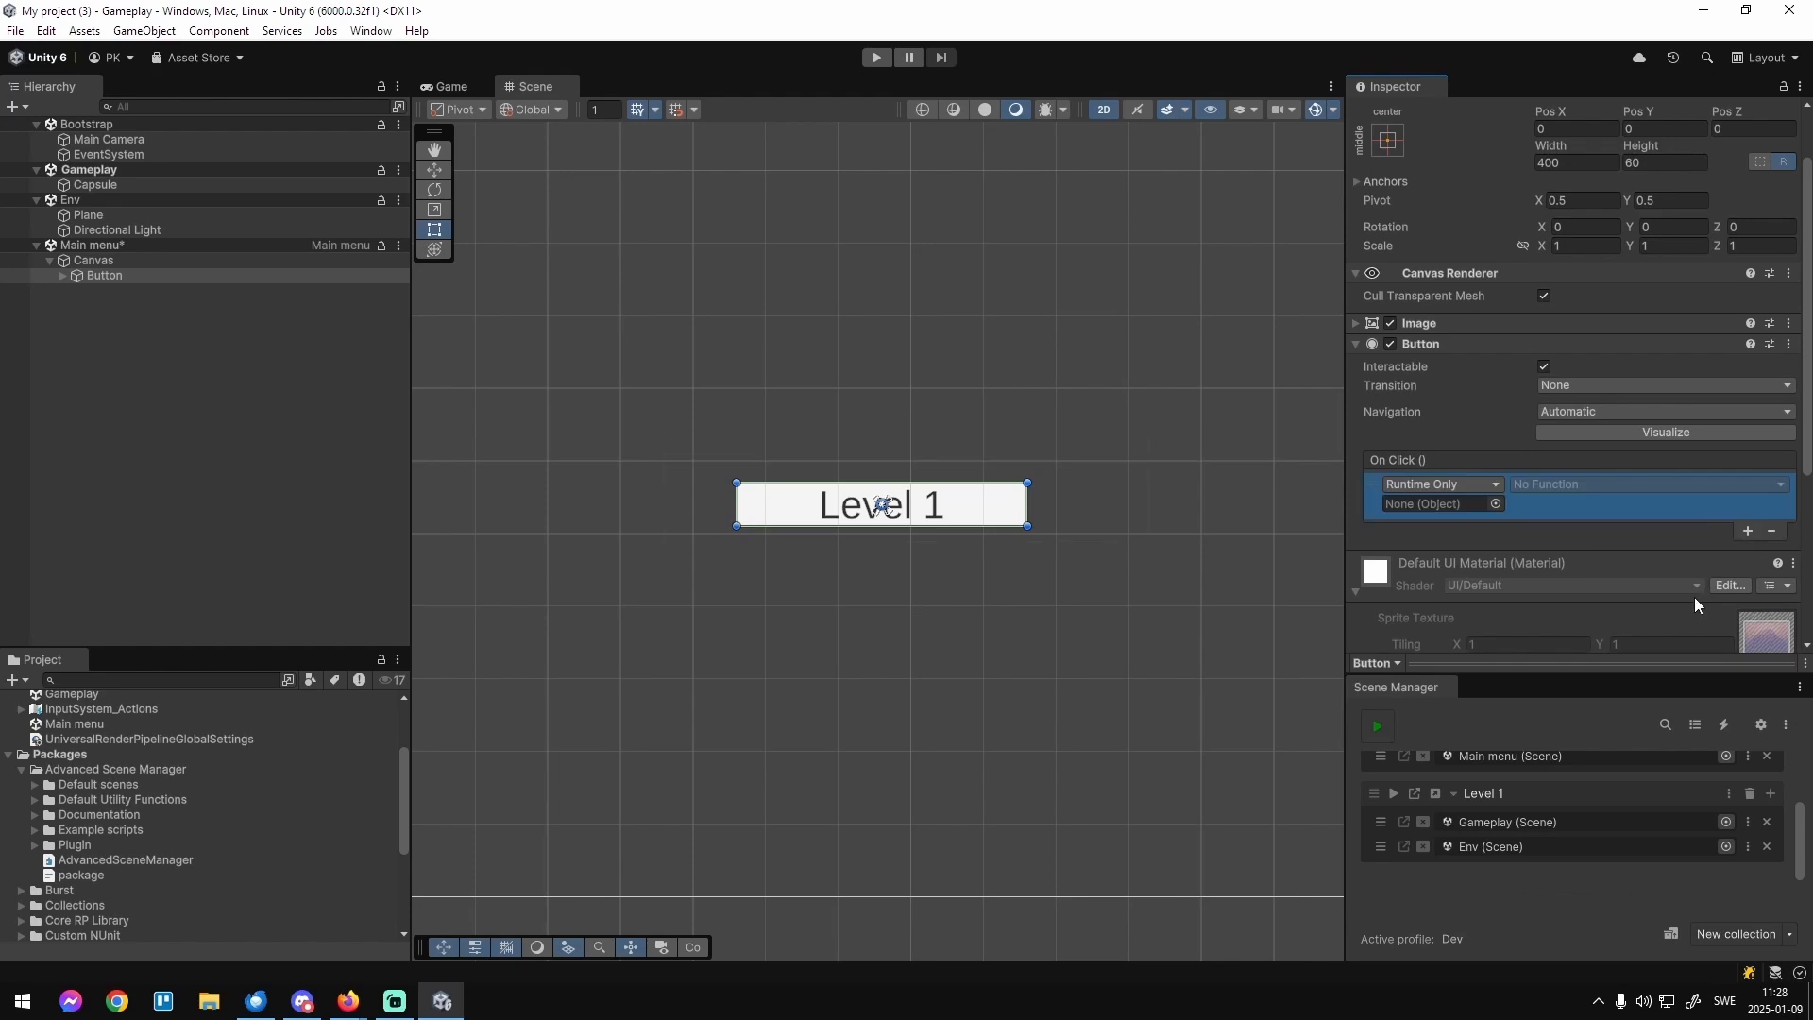
drag(1672, 934, 1415, 504)
click(1545, 484)
mouse_move(1596, 534)
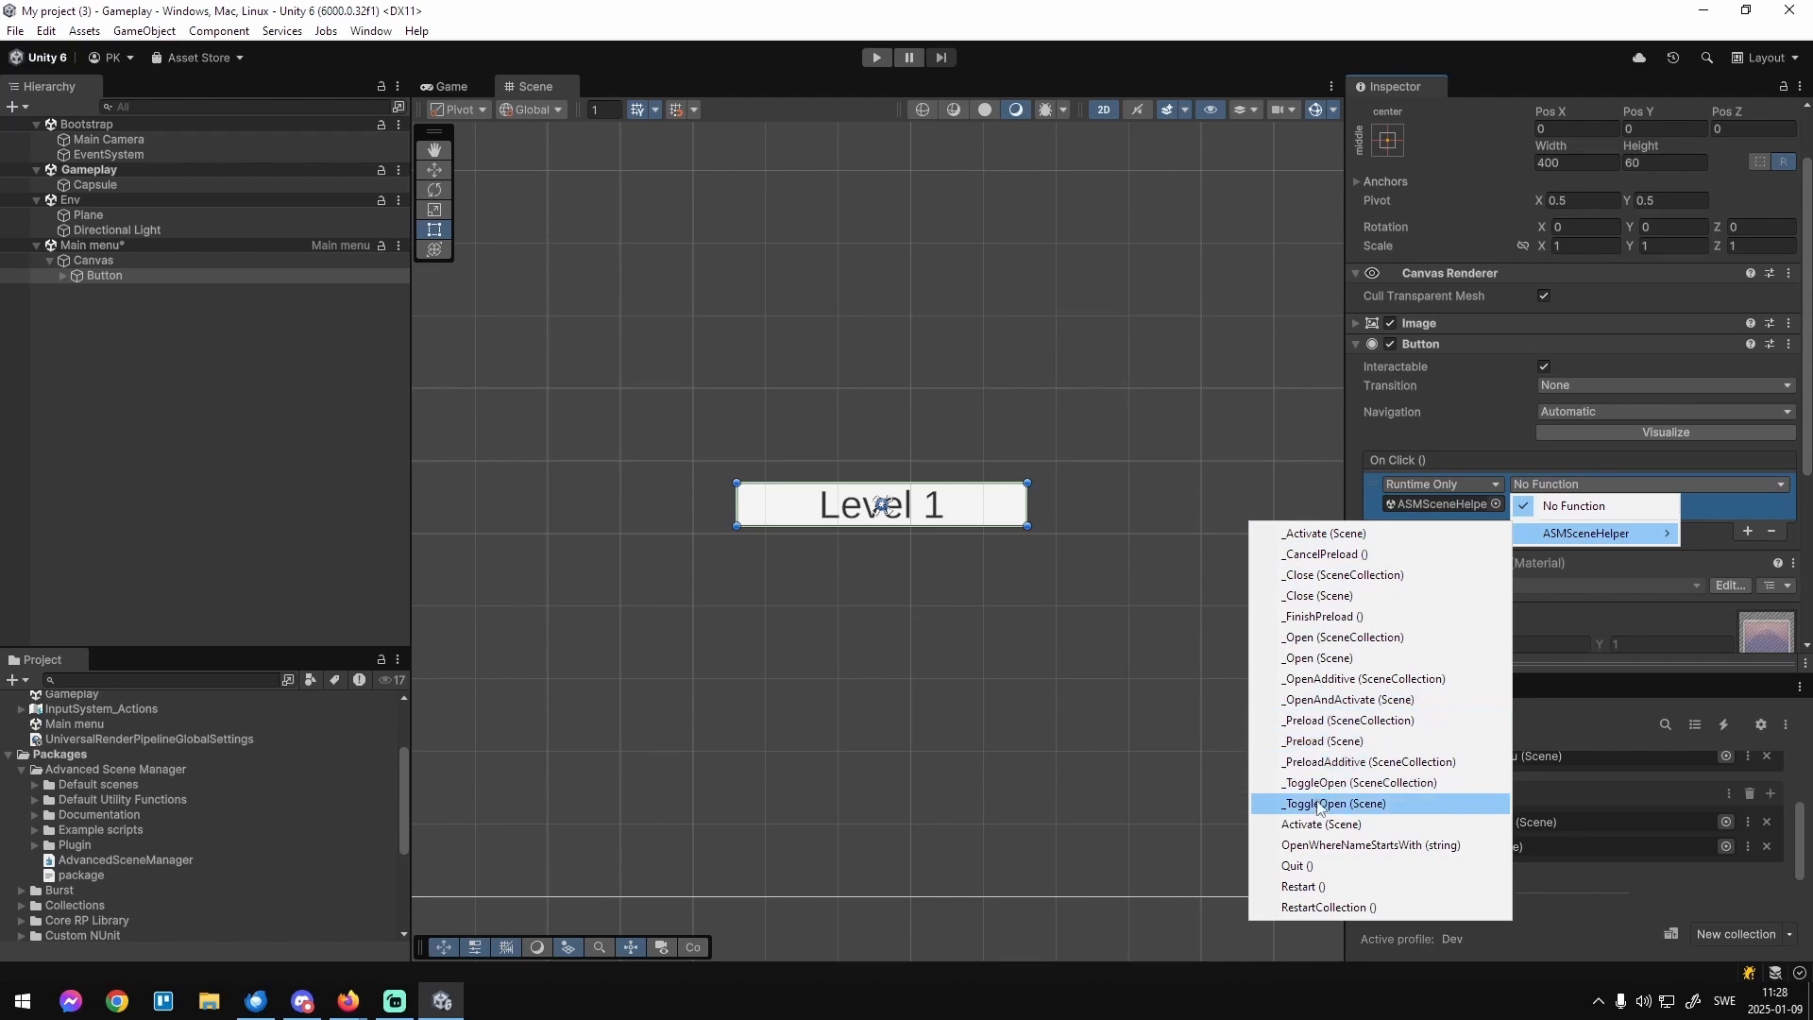
click(1310, 679)
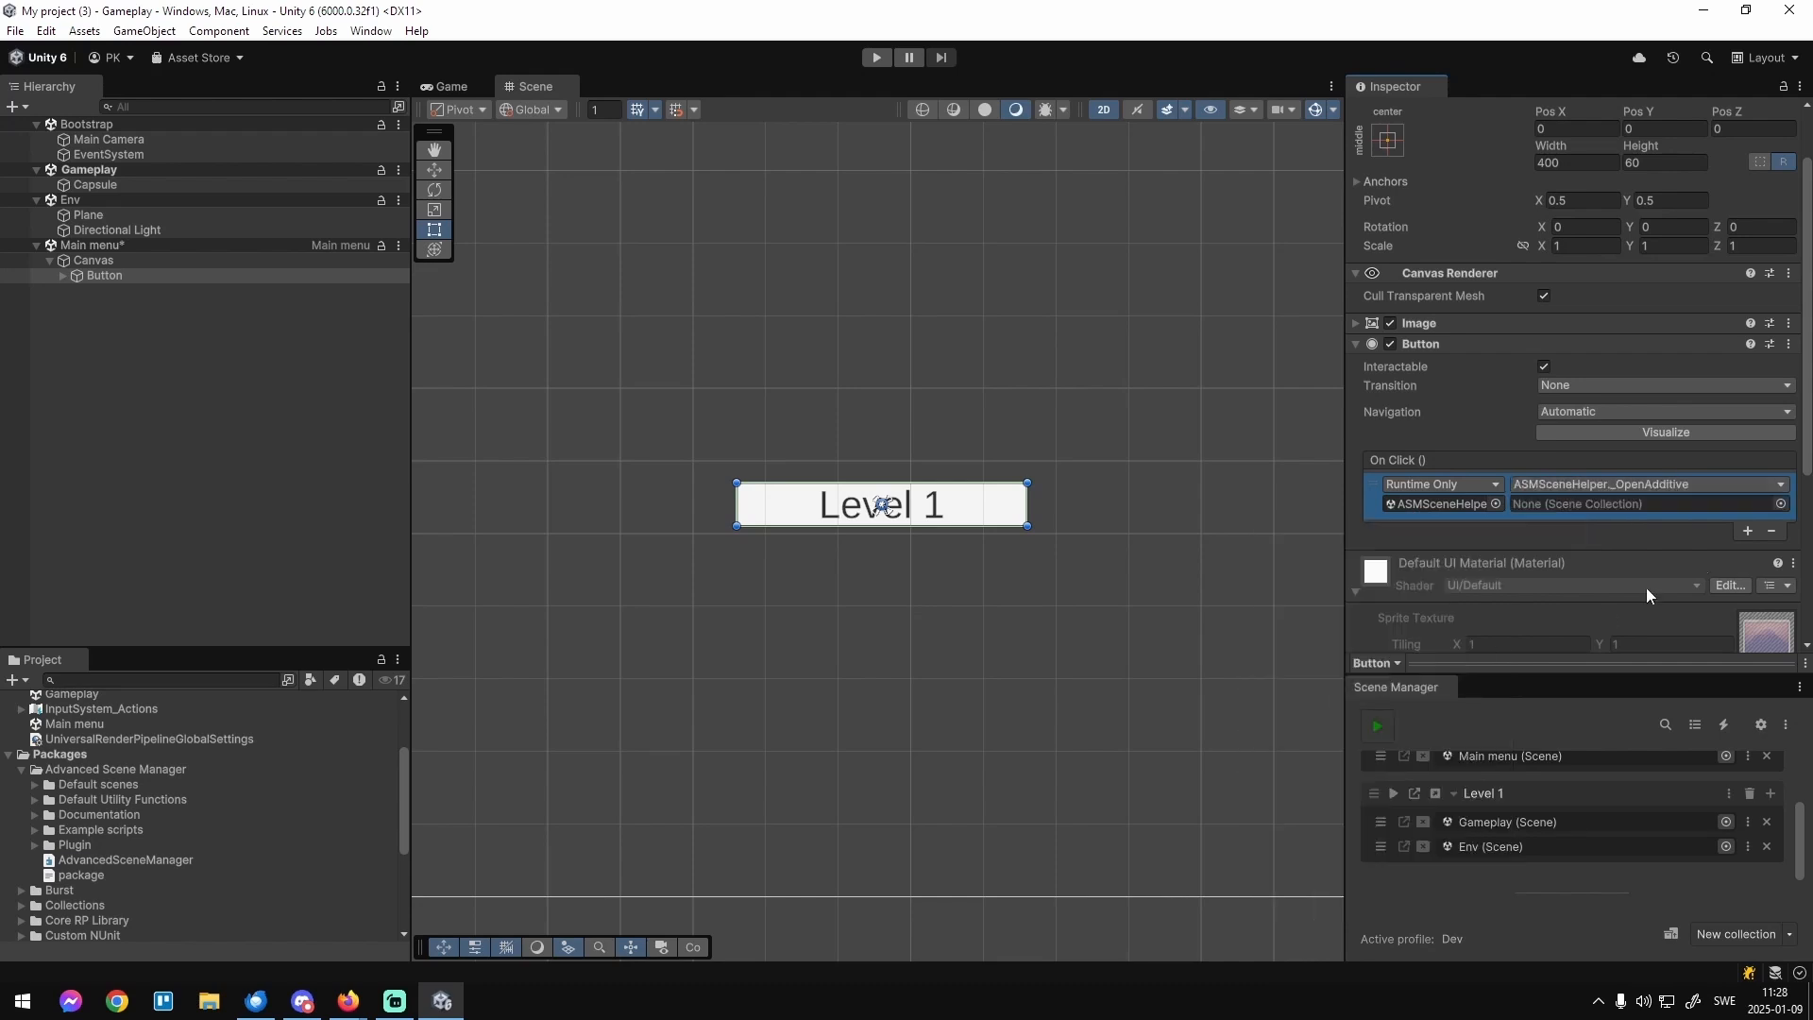
click(1782, 505)
double_click(1571, 309)
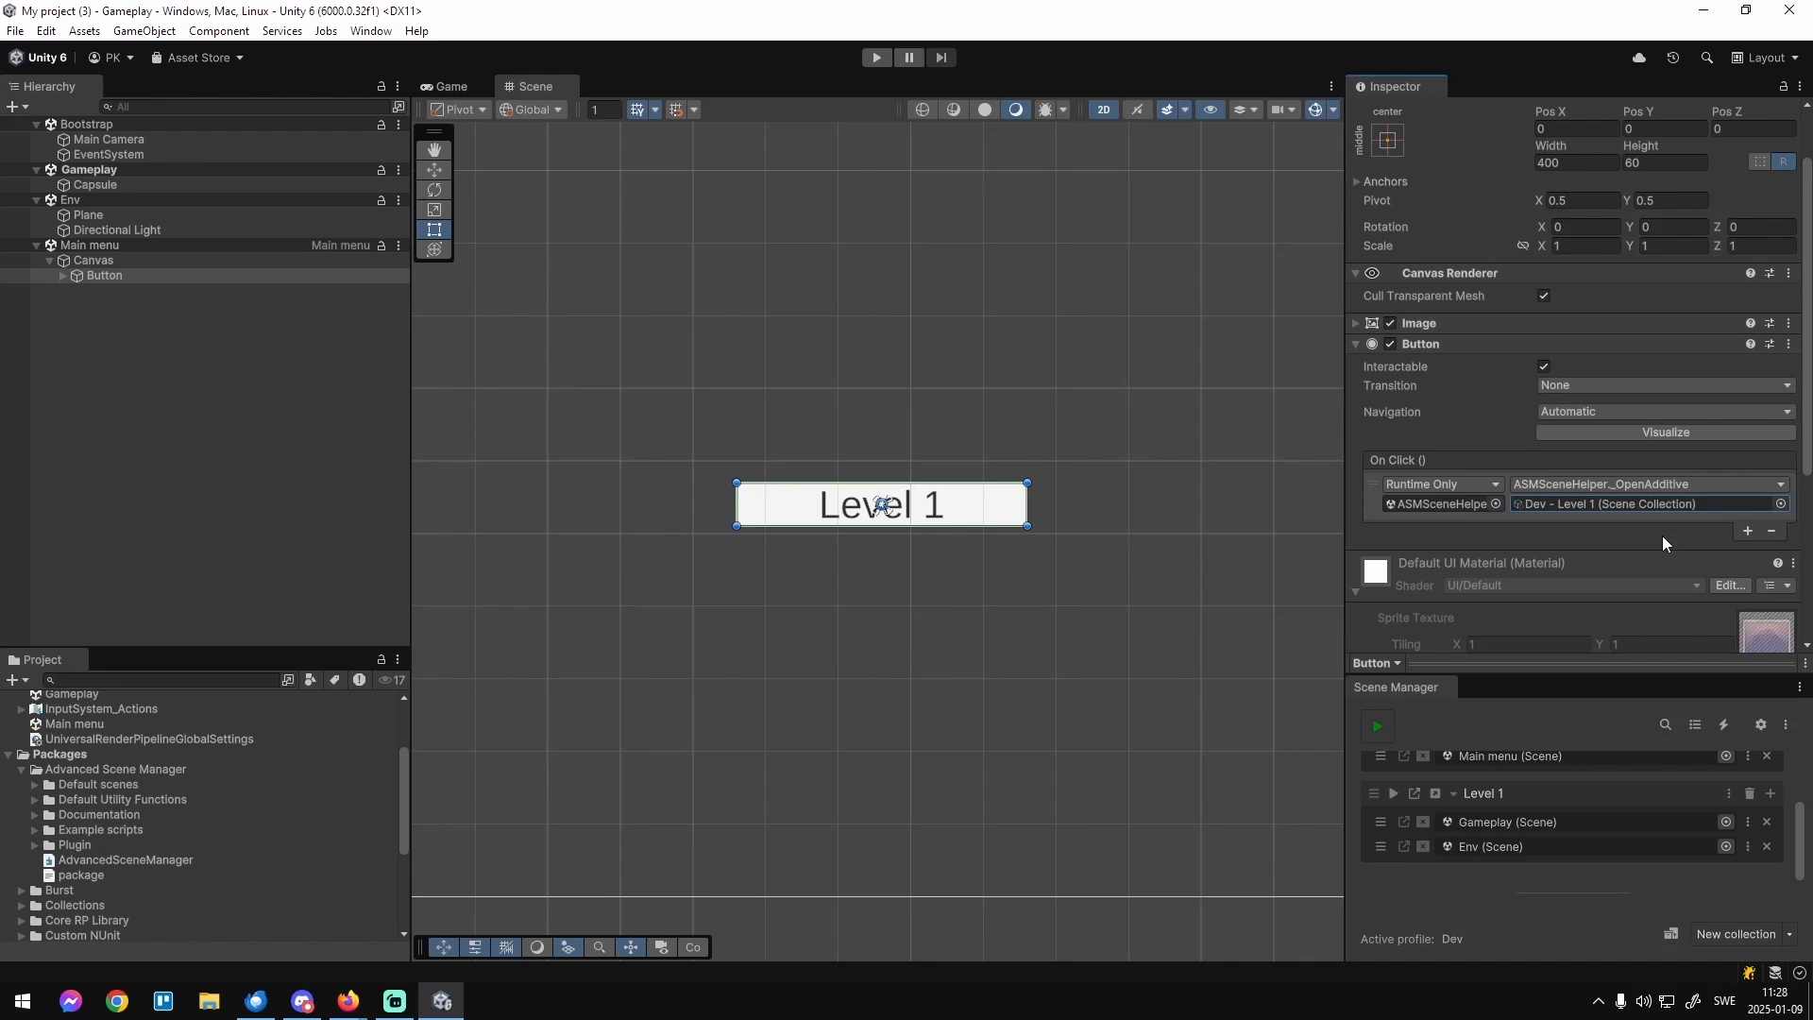
Change the On Click event's function to _Open (SceneCollection).
drag(1498, 682, 1499, 620)
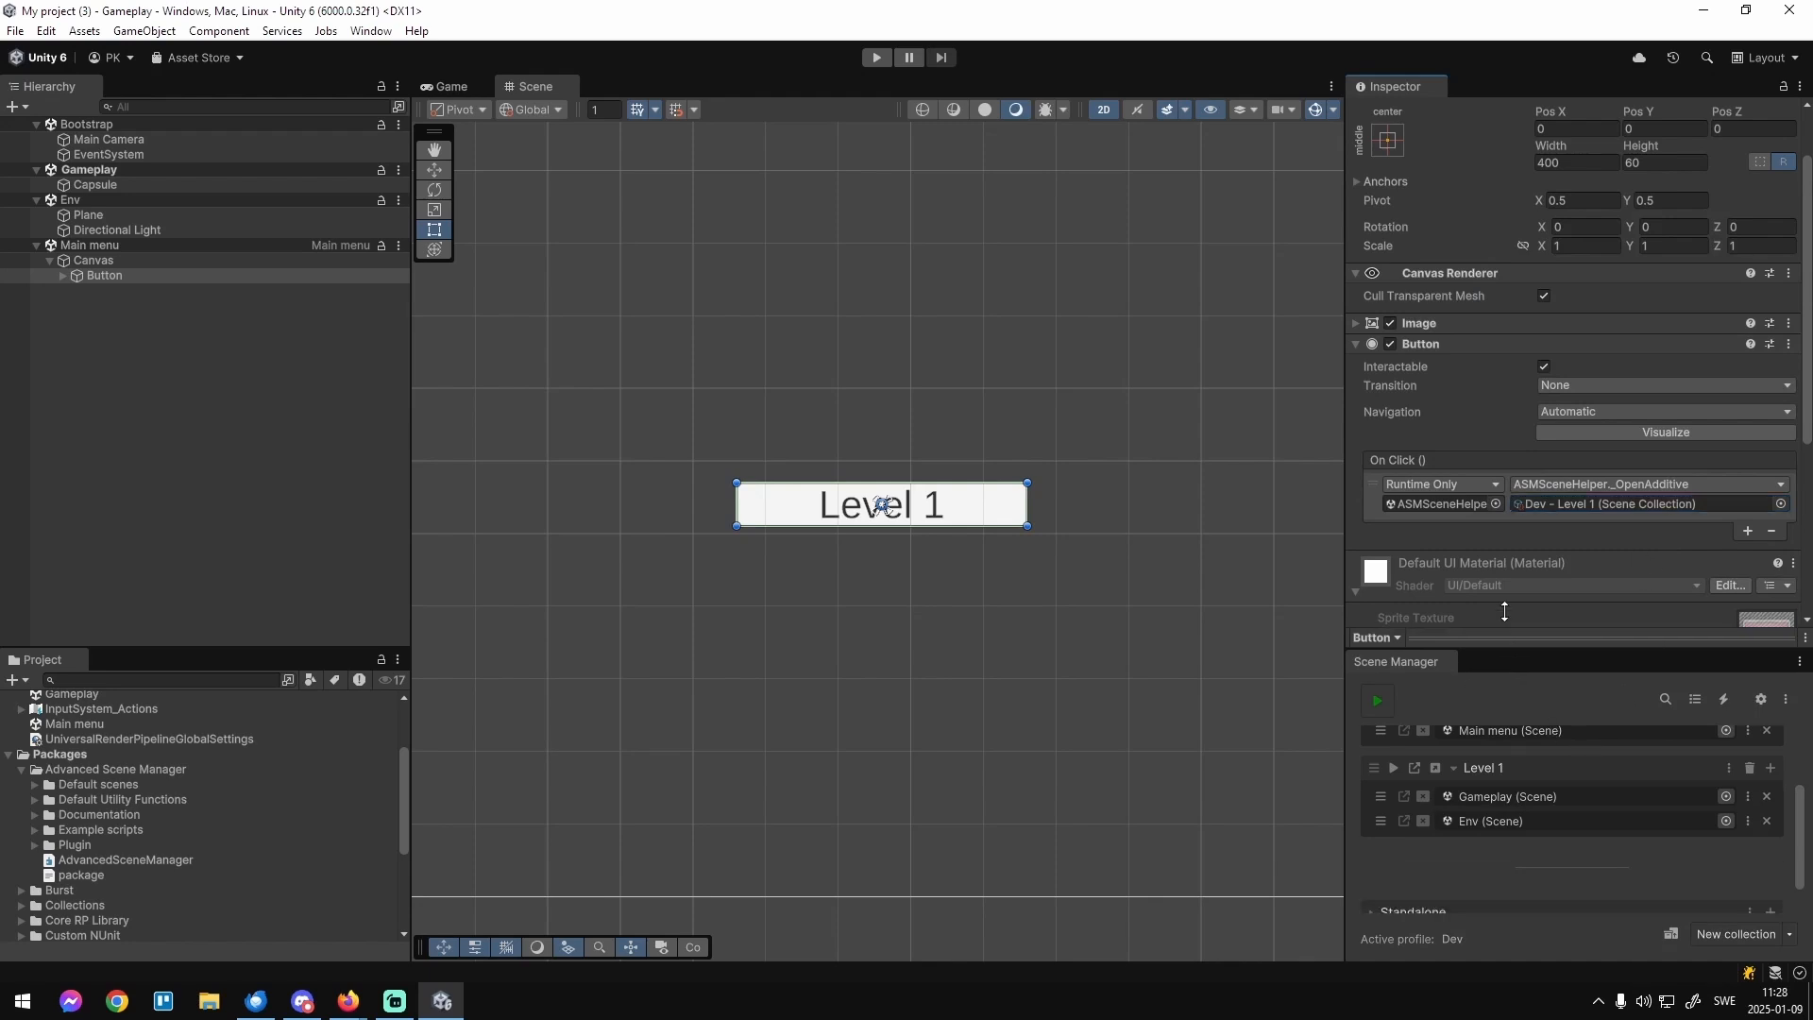
scroll(1538, 797, up, 1)
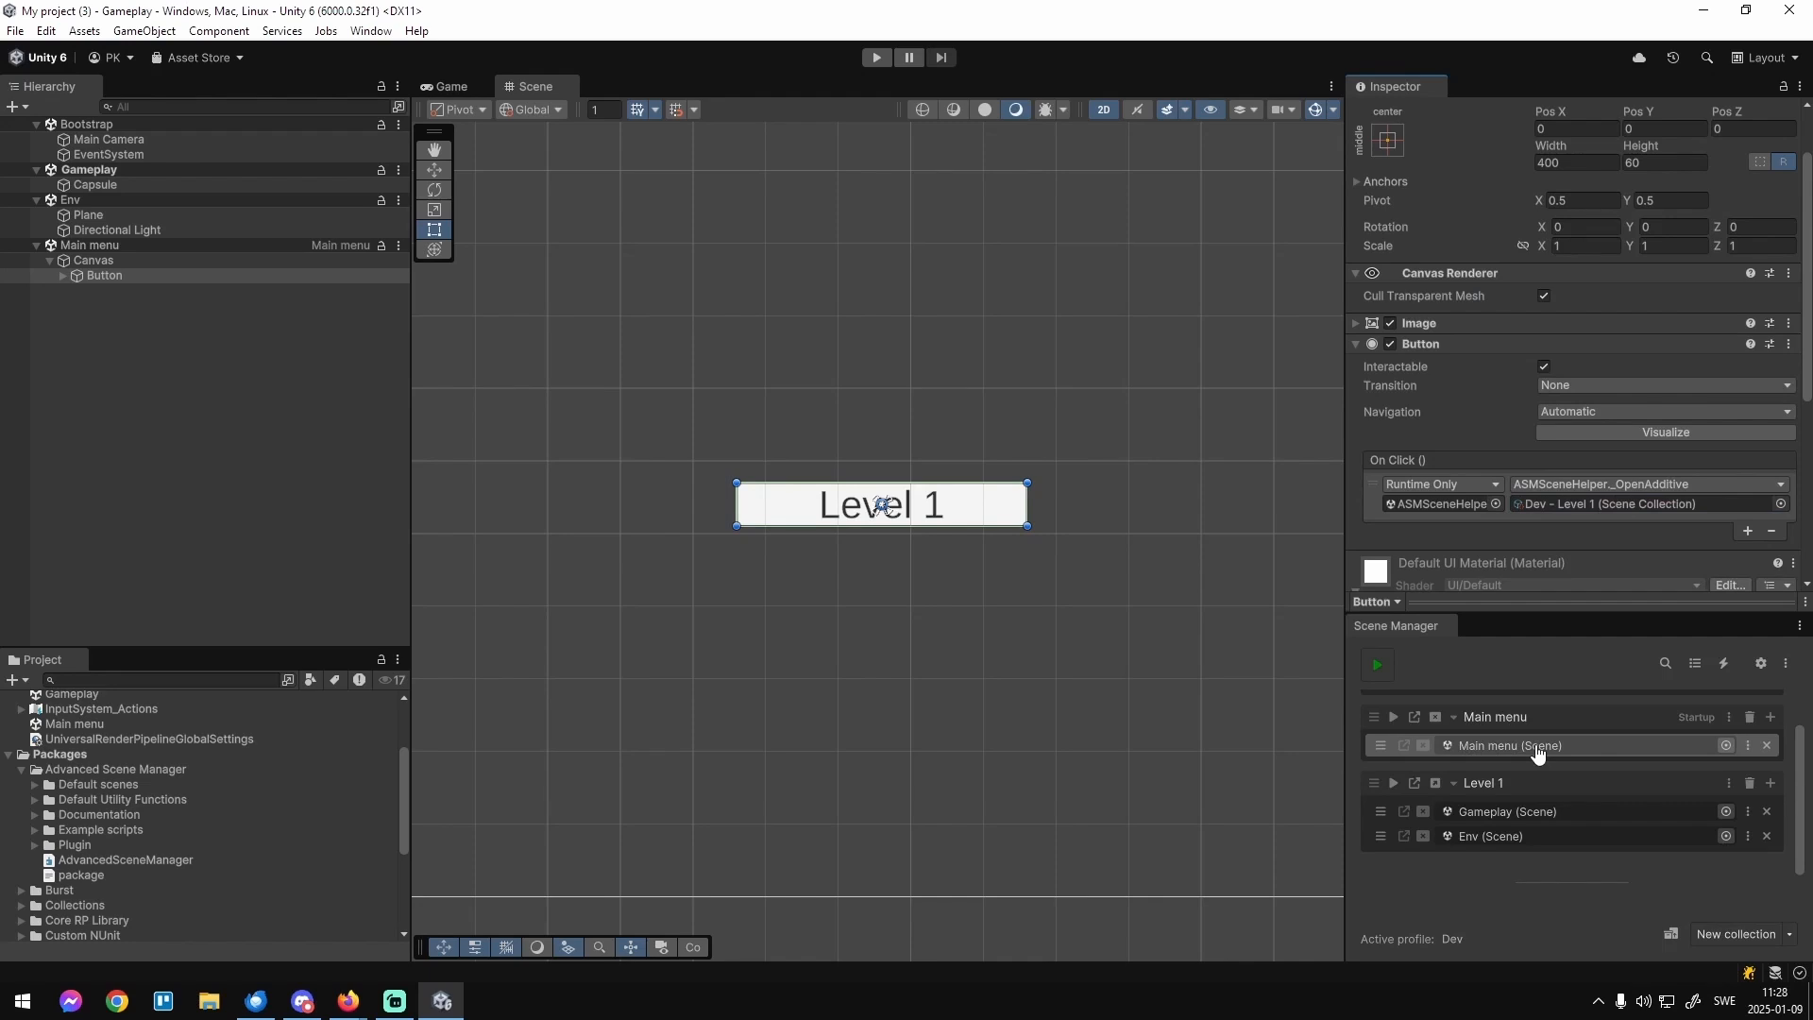
click(1645, 483)
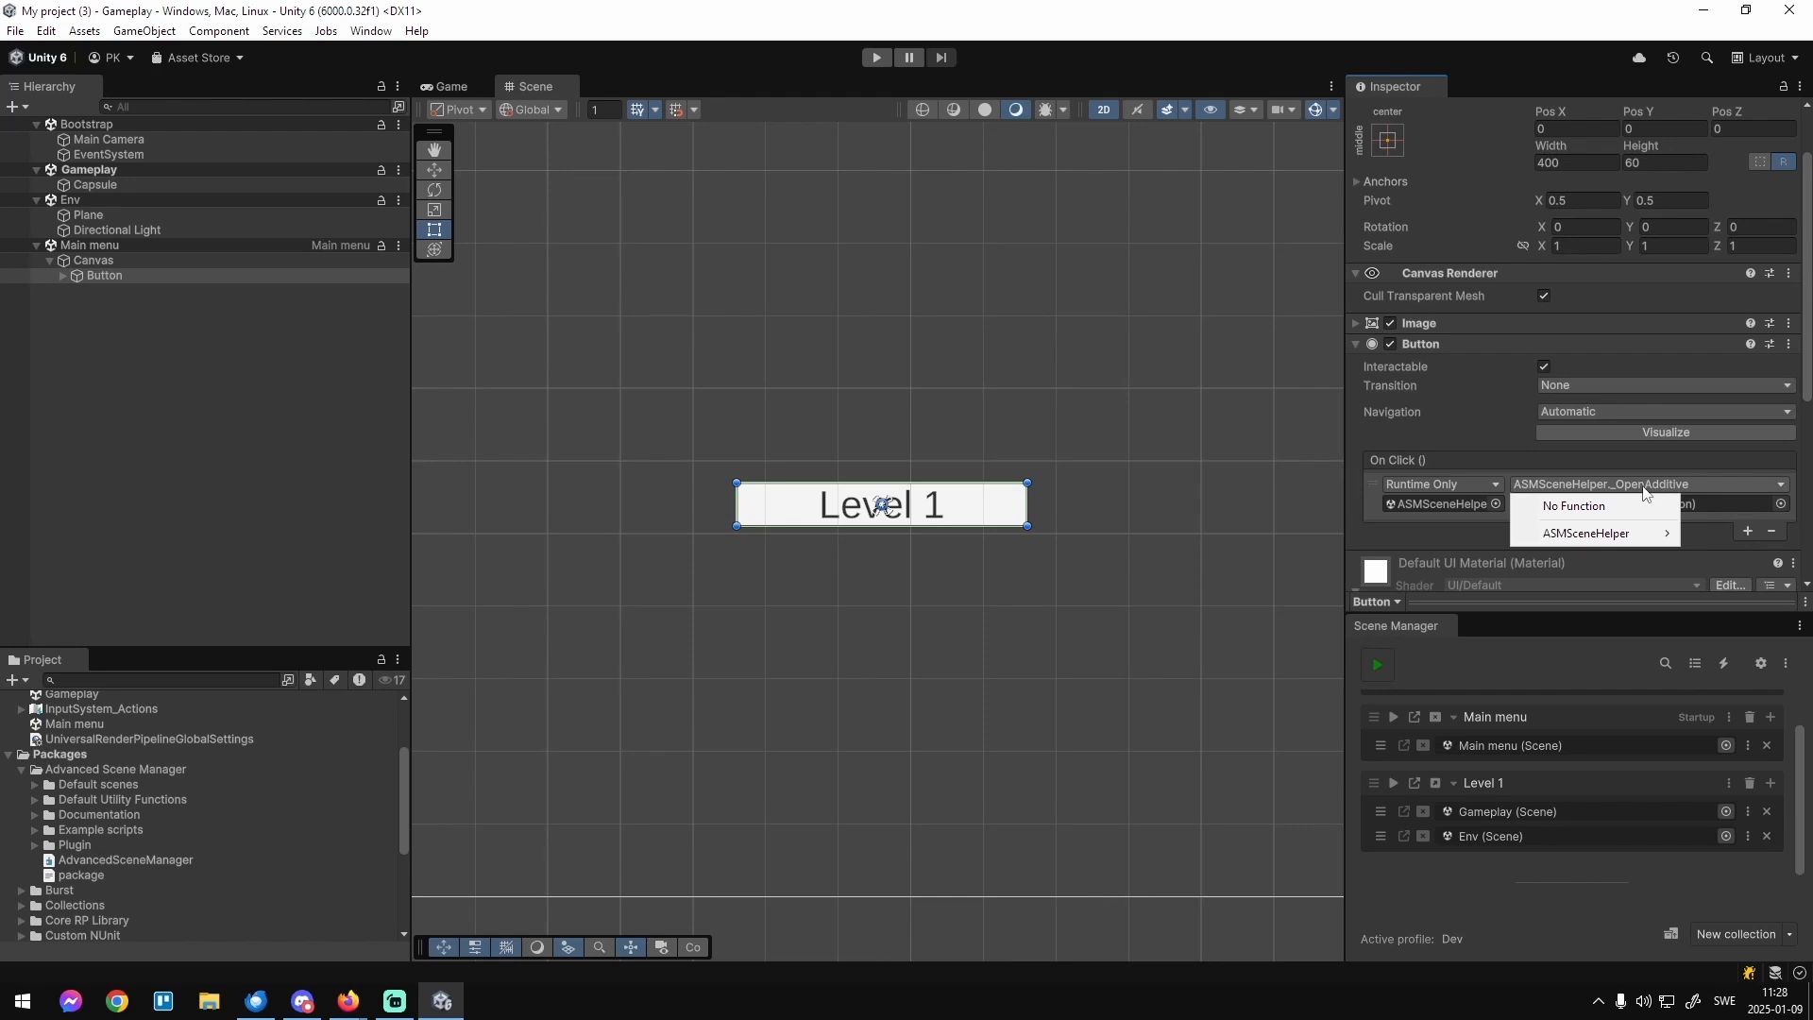
mouse_move(1618, 536)
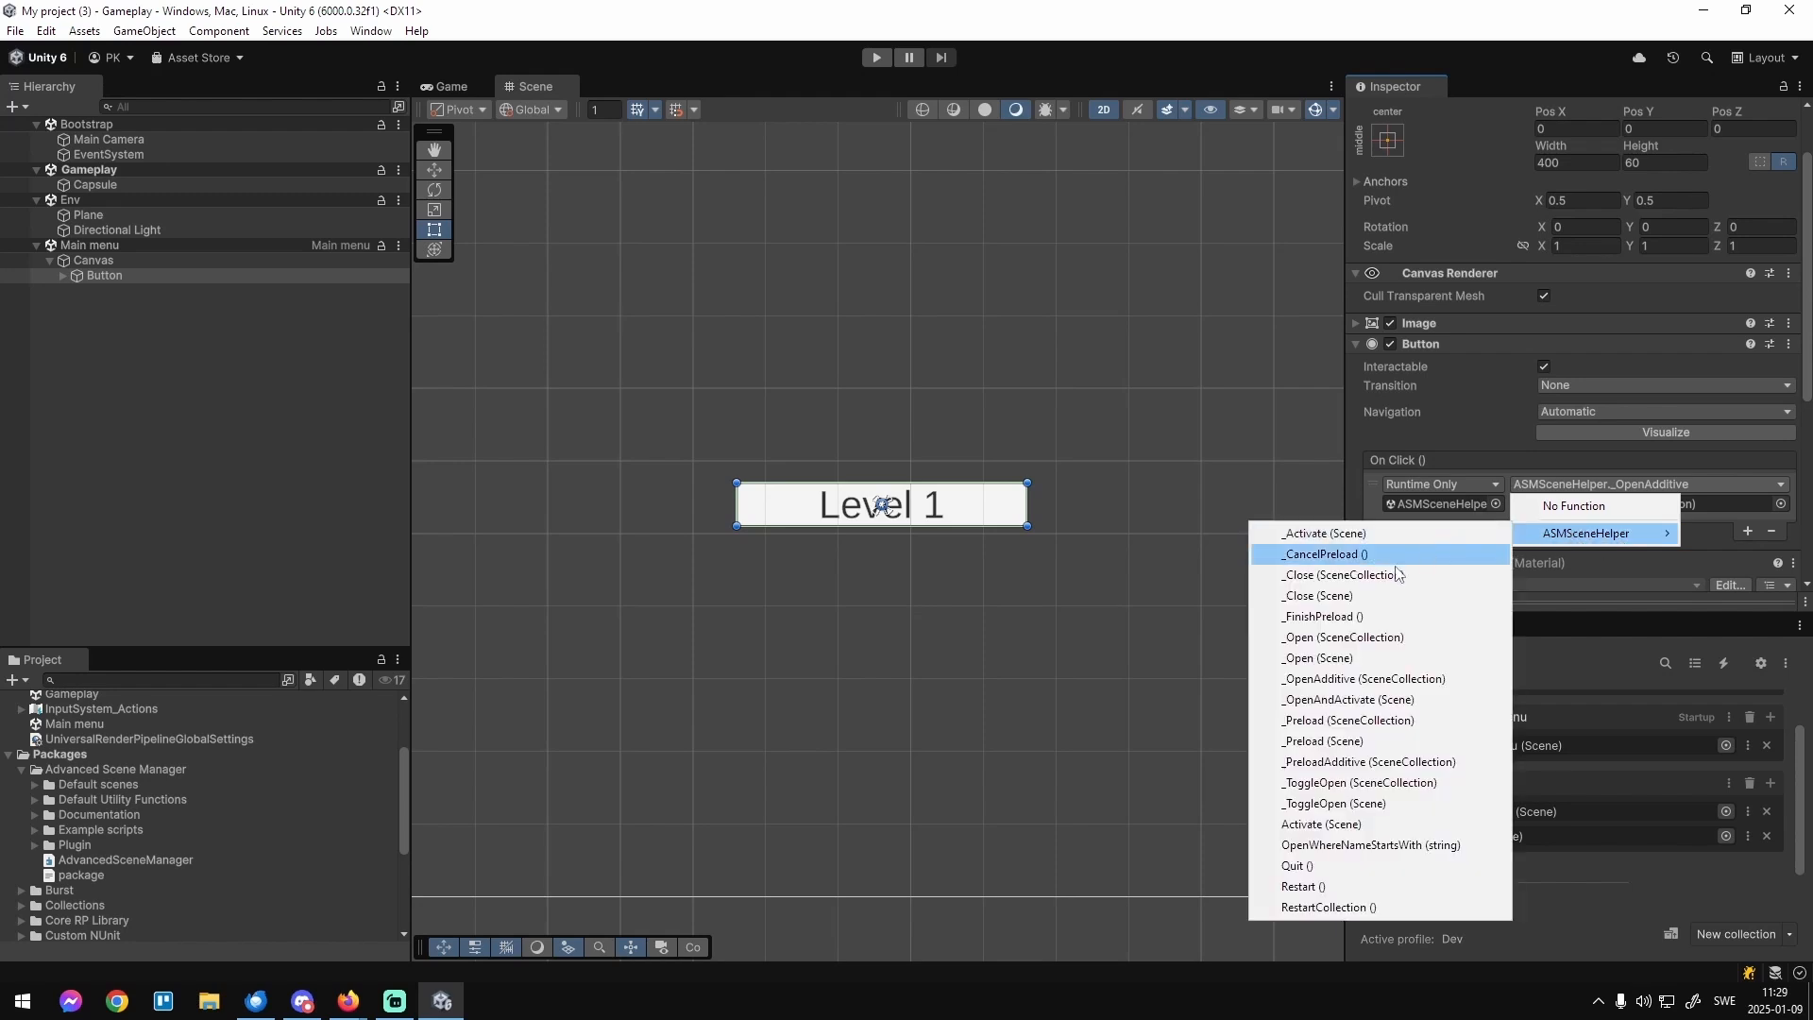
click(1369, 638)
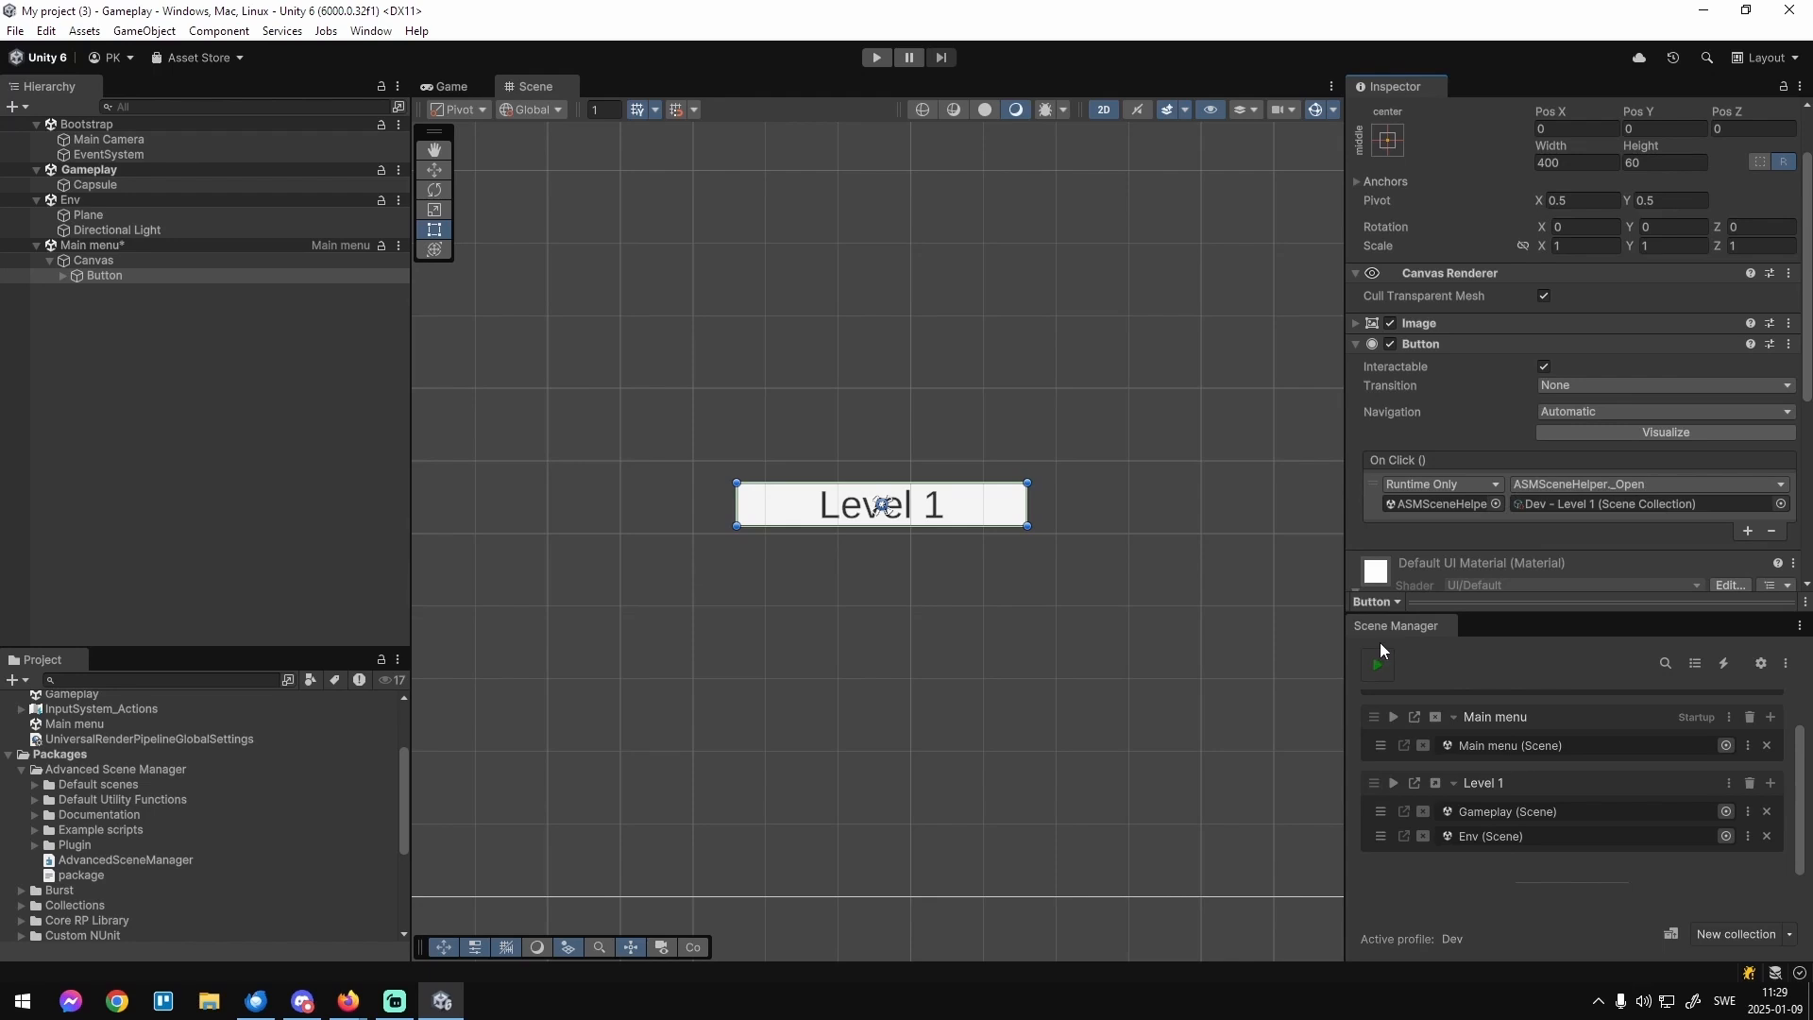
Run the game from startup, test the Level 1 button, inspect the loaded Gameplay and Env scenes, and stop play mode.
click(1378, 661)
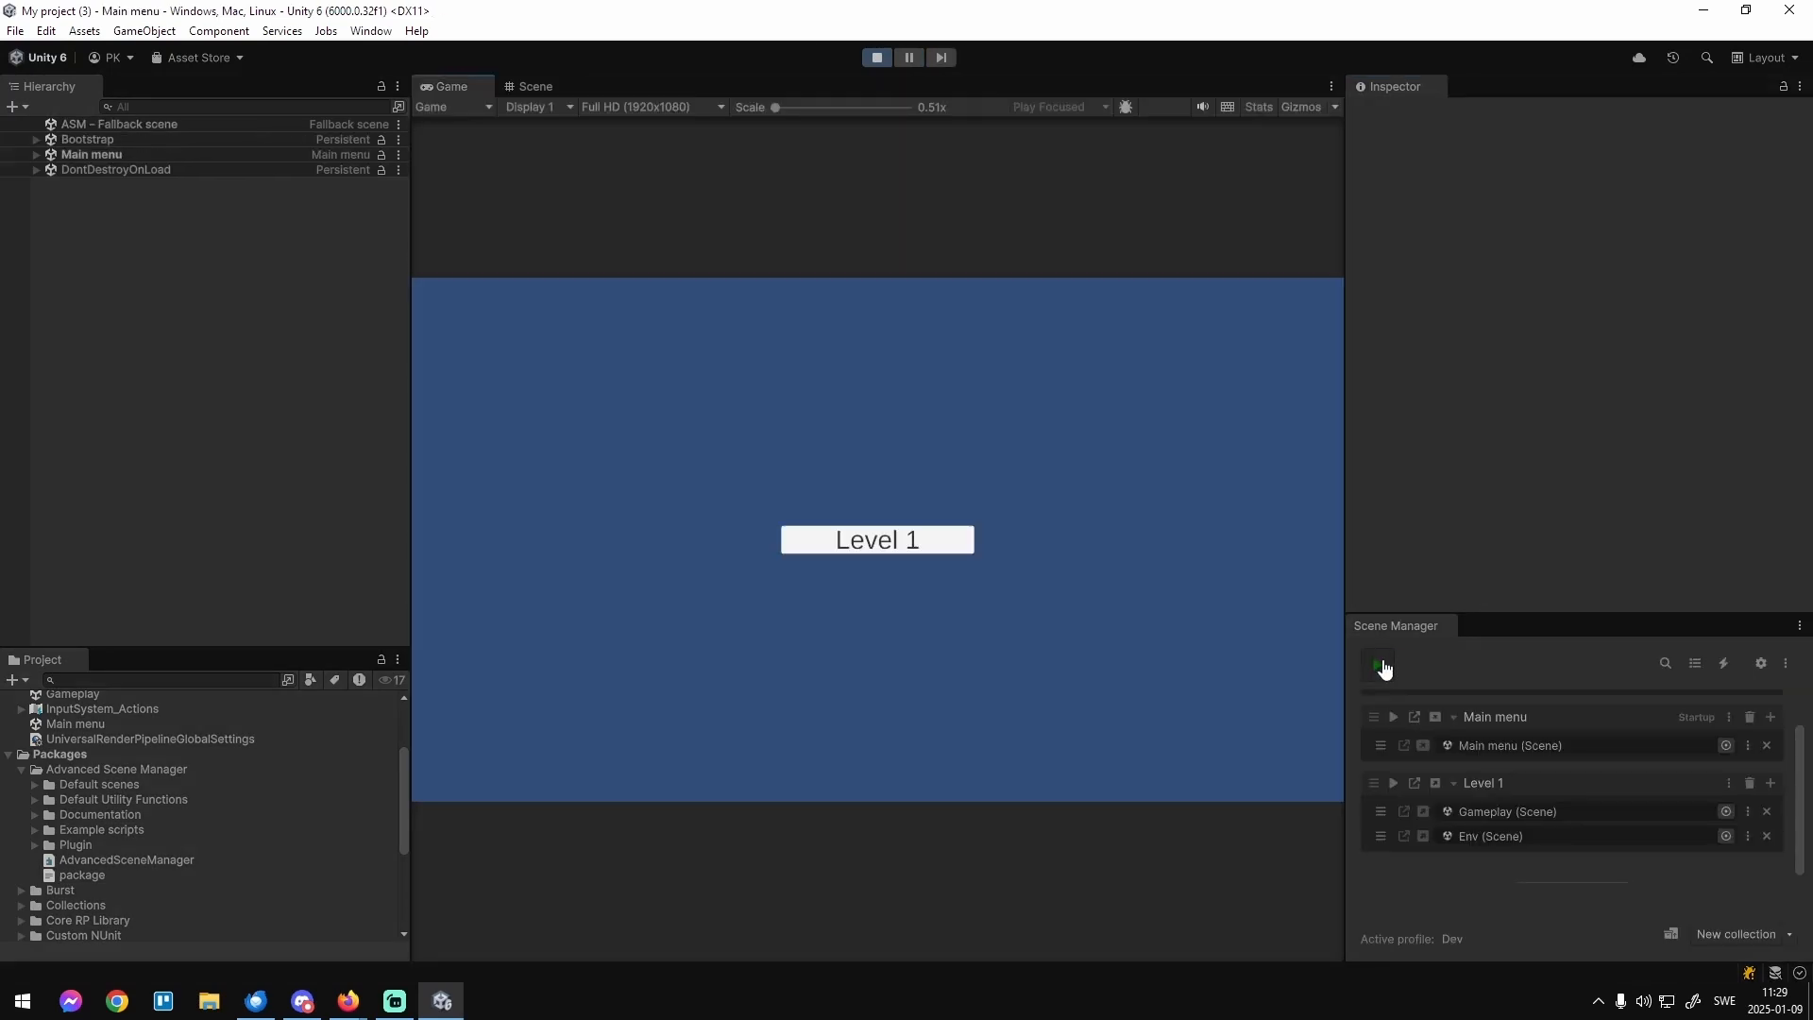
click(875, 542)
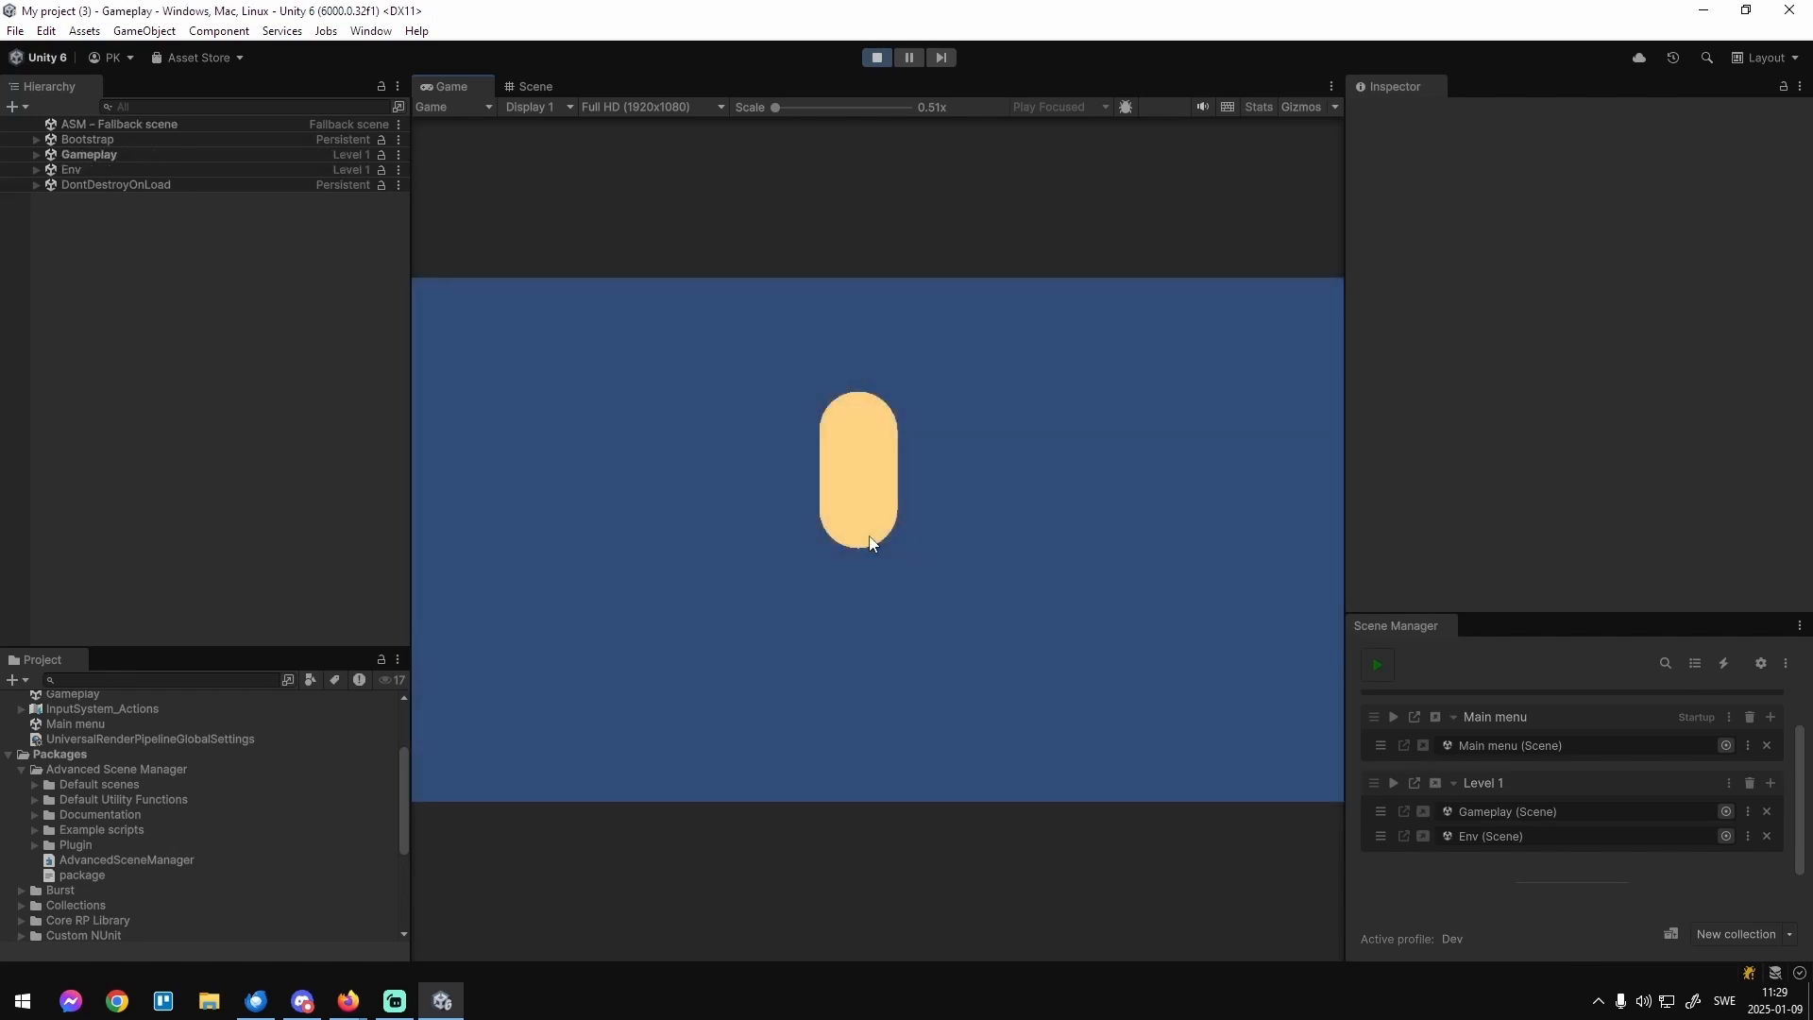
click(88, 167)
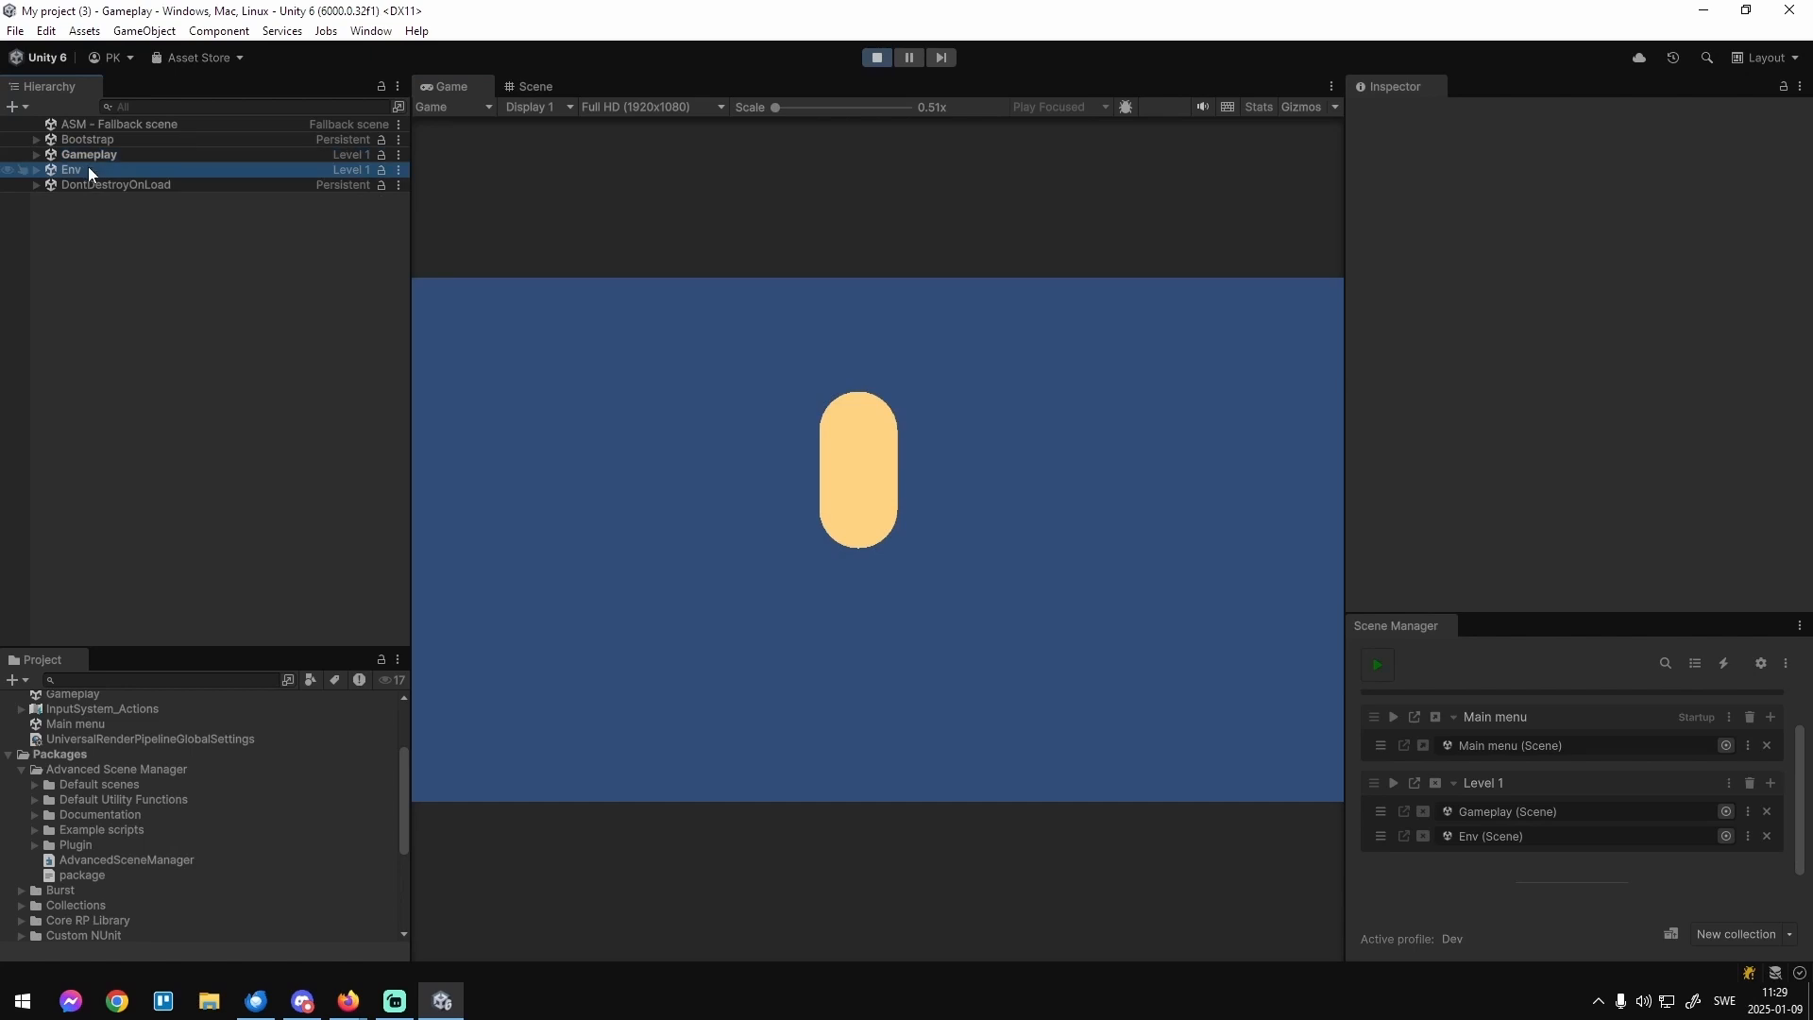
click(90, 154)
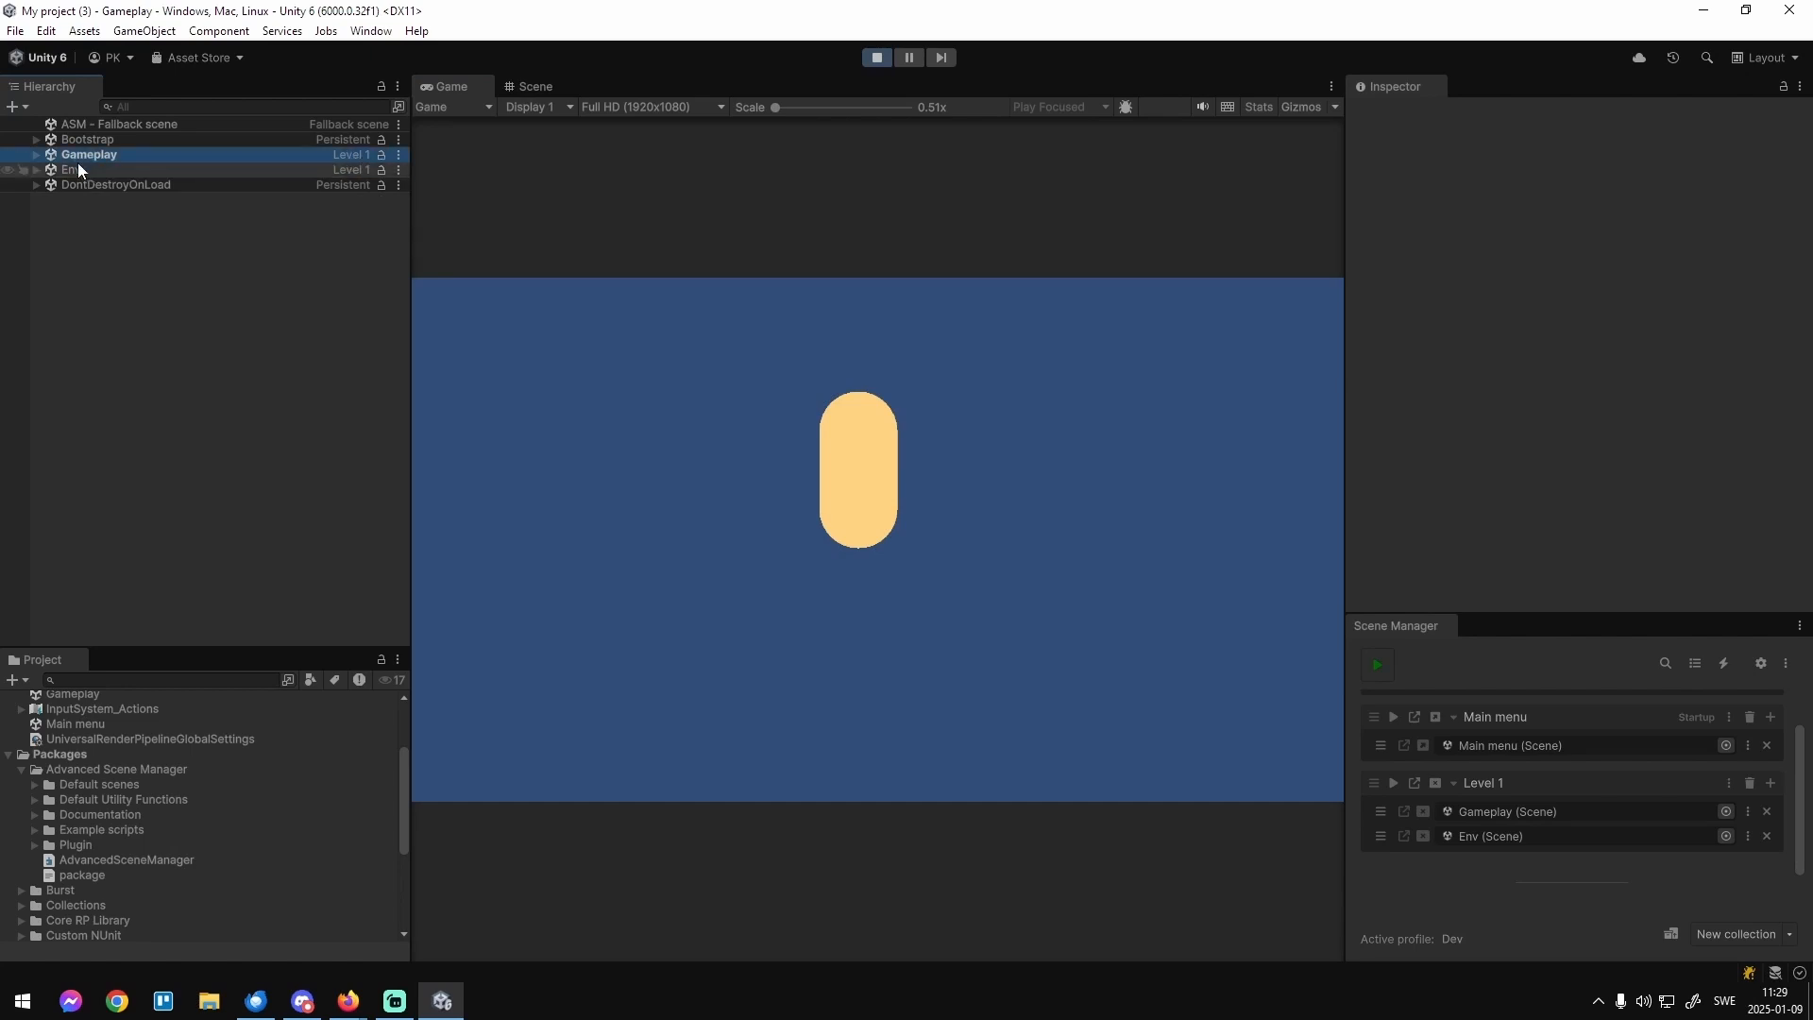
click(865, 56)
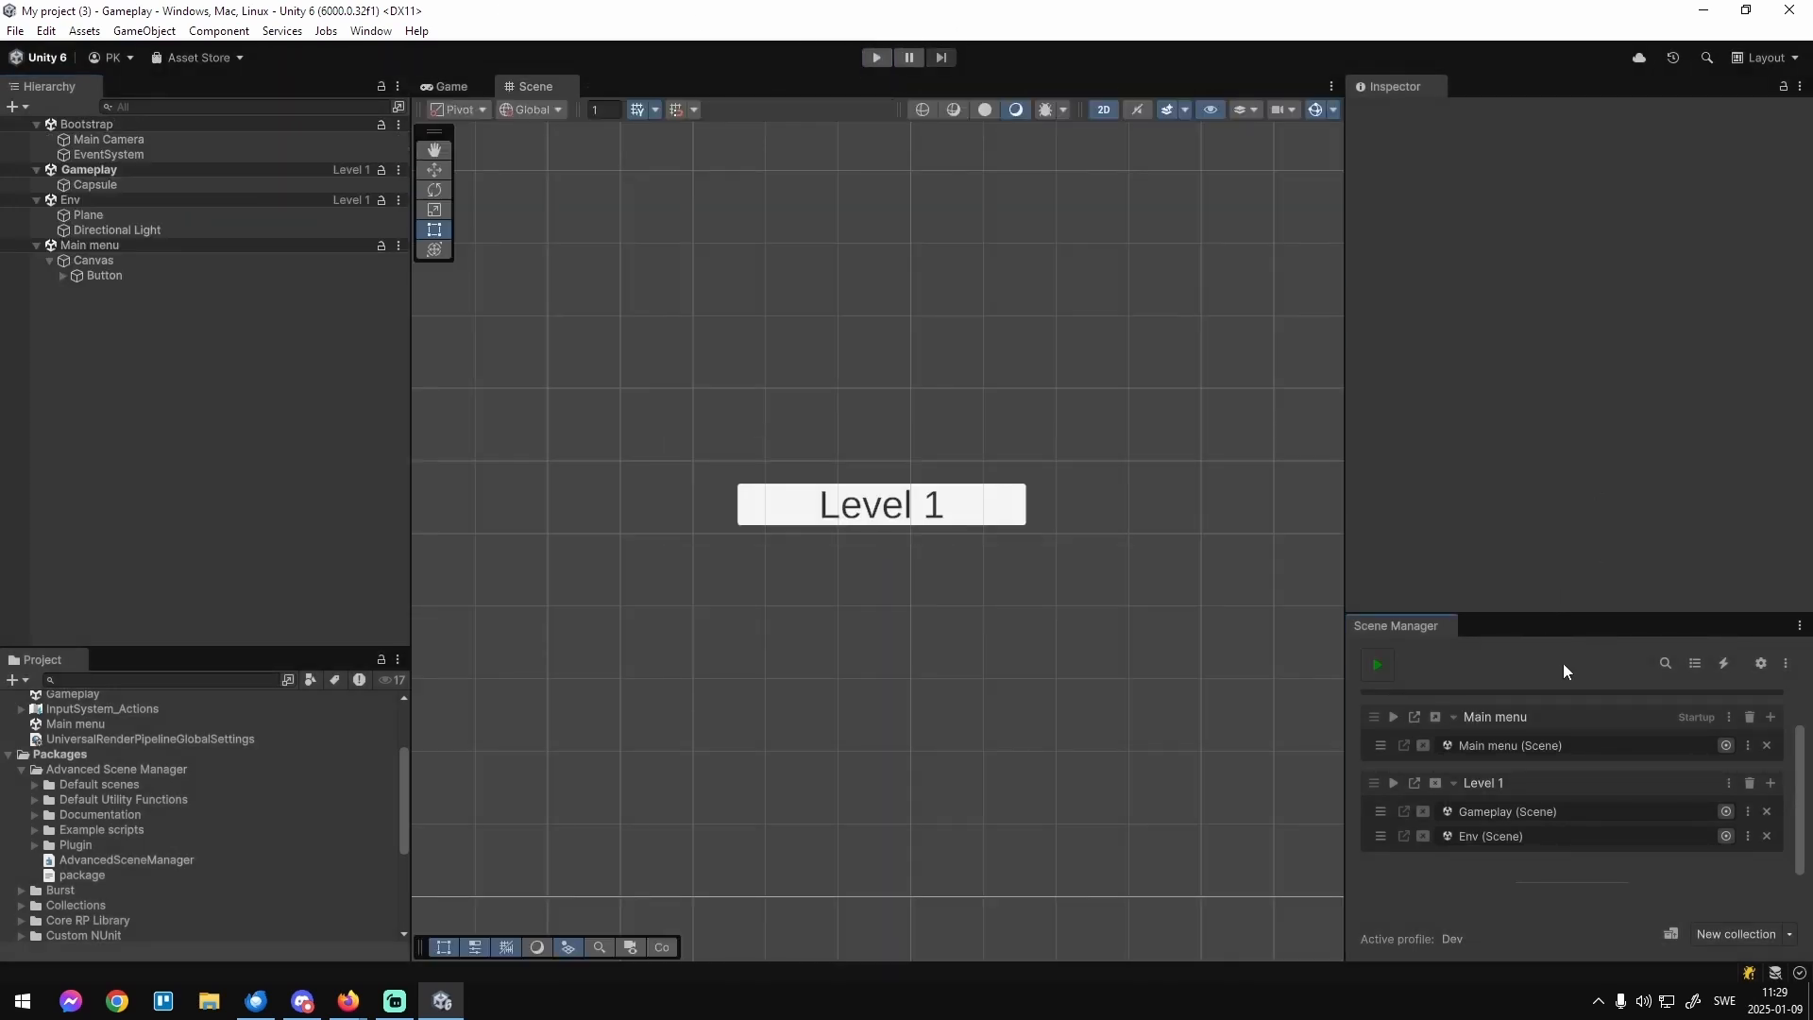
Switch the default collection loading screen to None and back to Fade in the scene loading settings.
click(1759, 663)
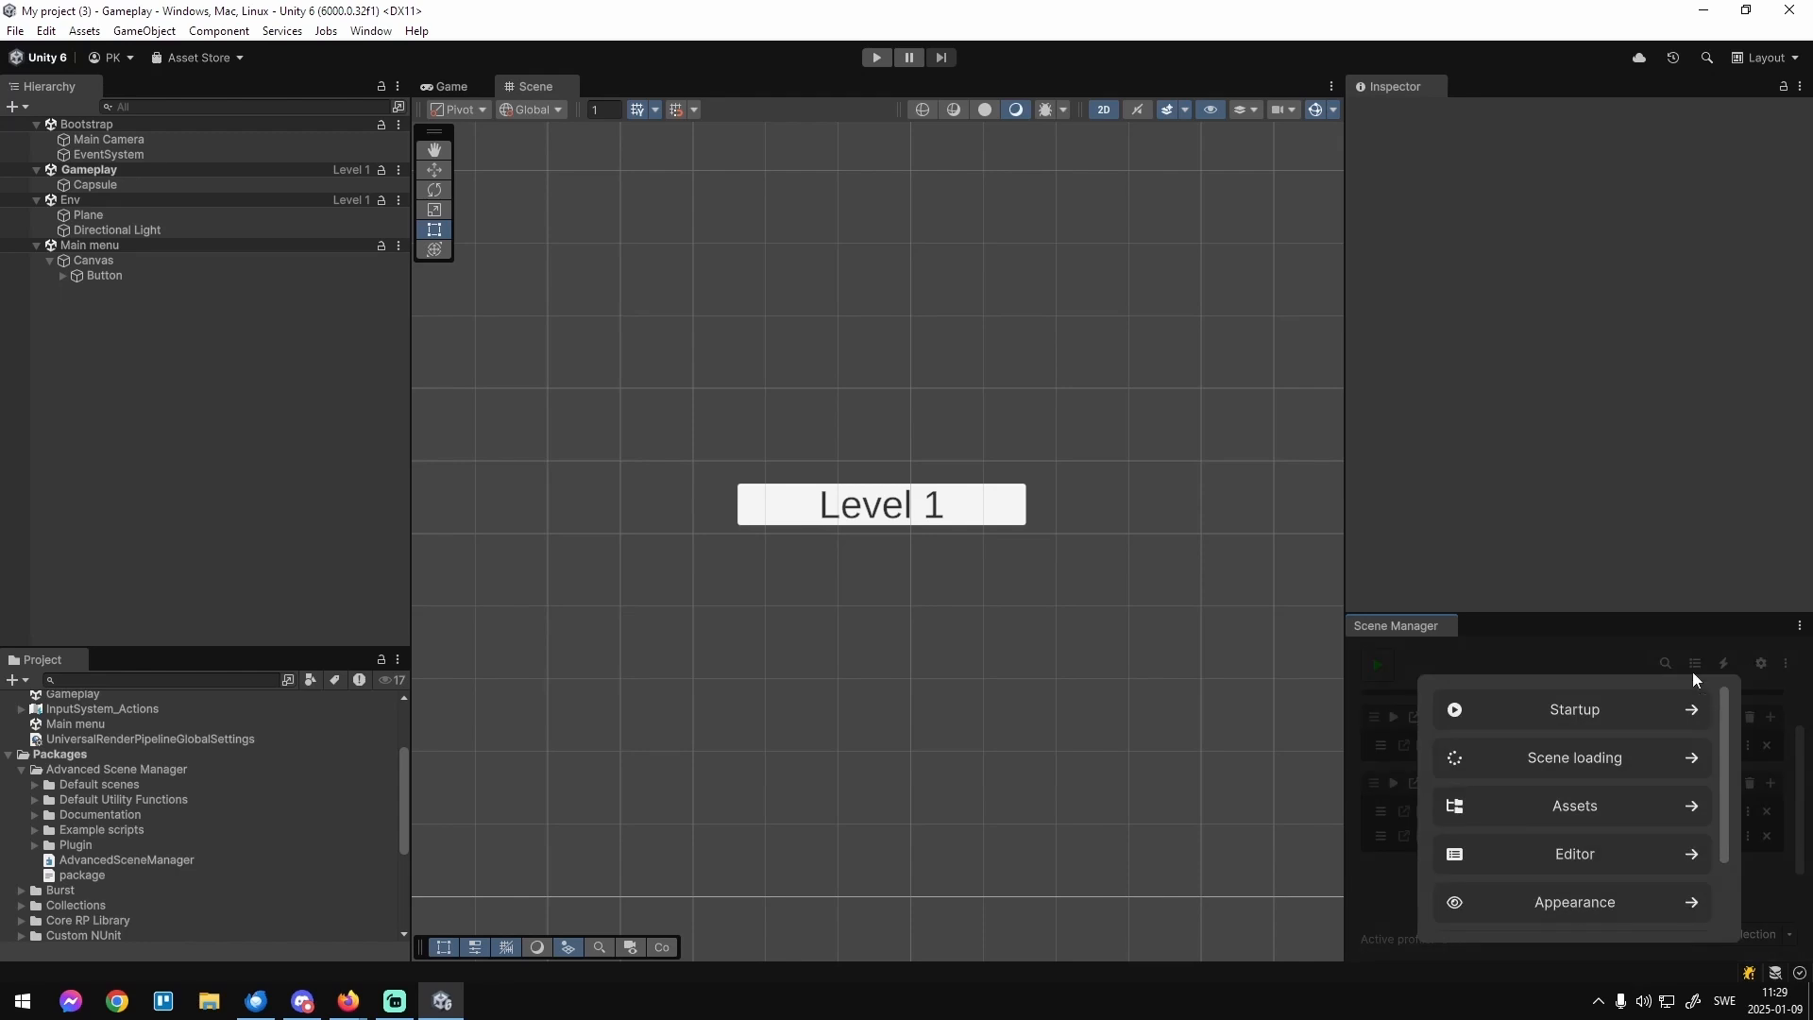
click(1635, 774)
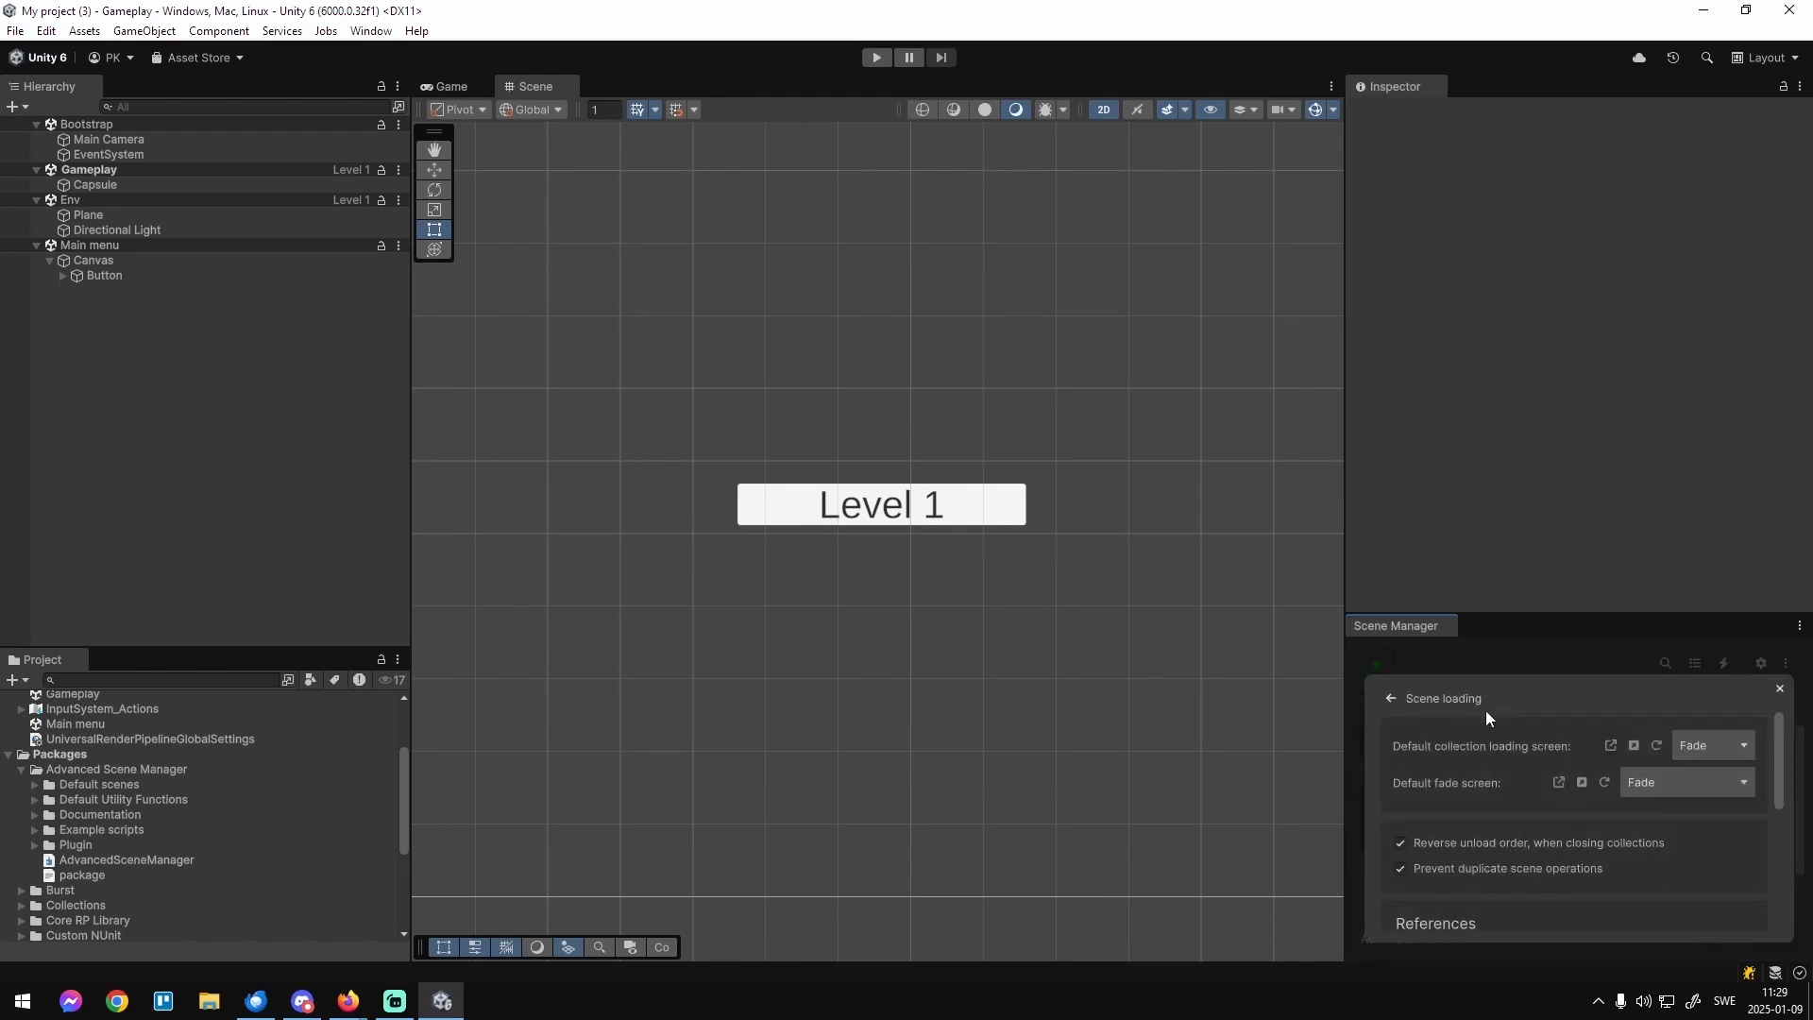
click(1711, 746)
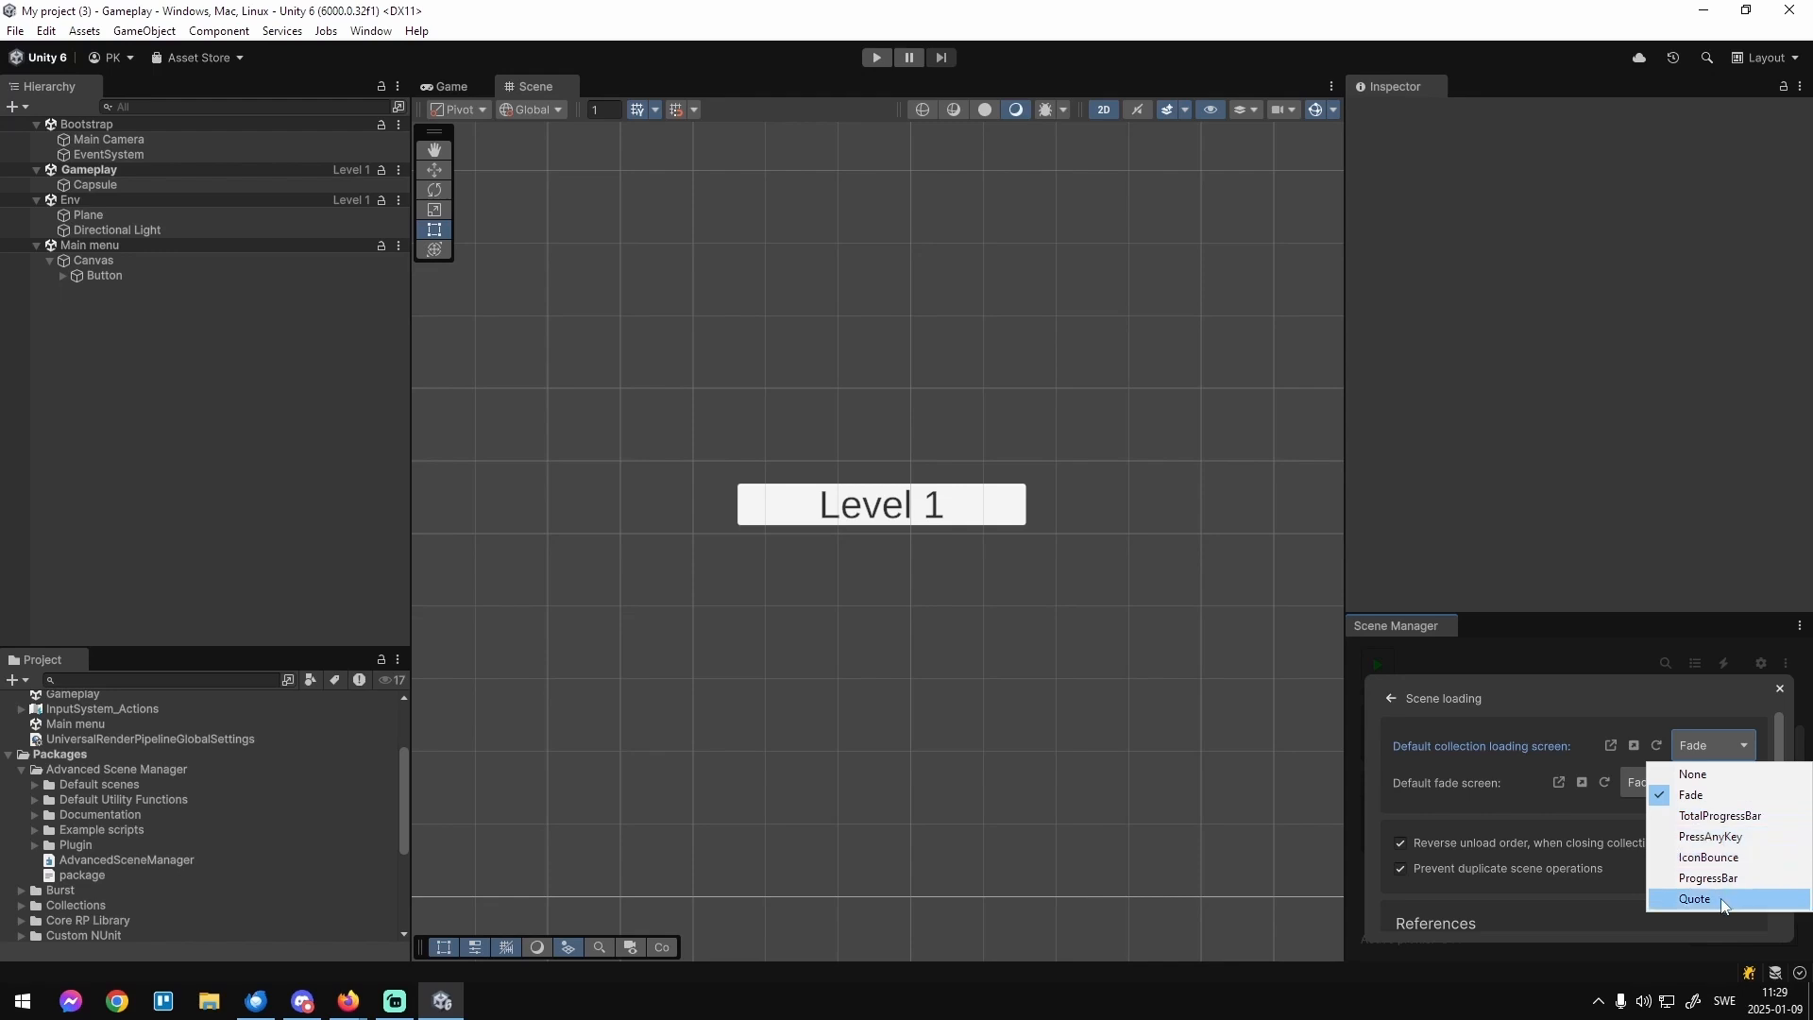
click(1705, 775)
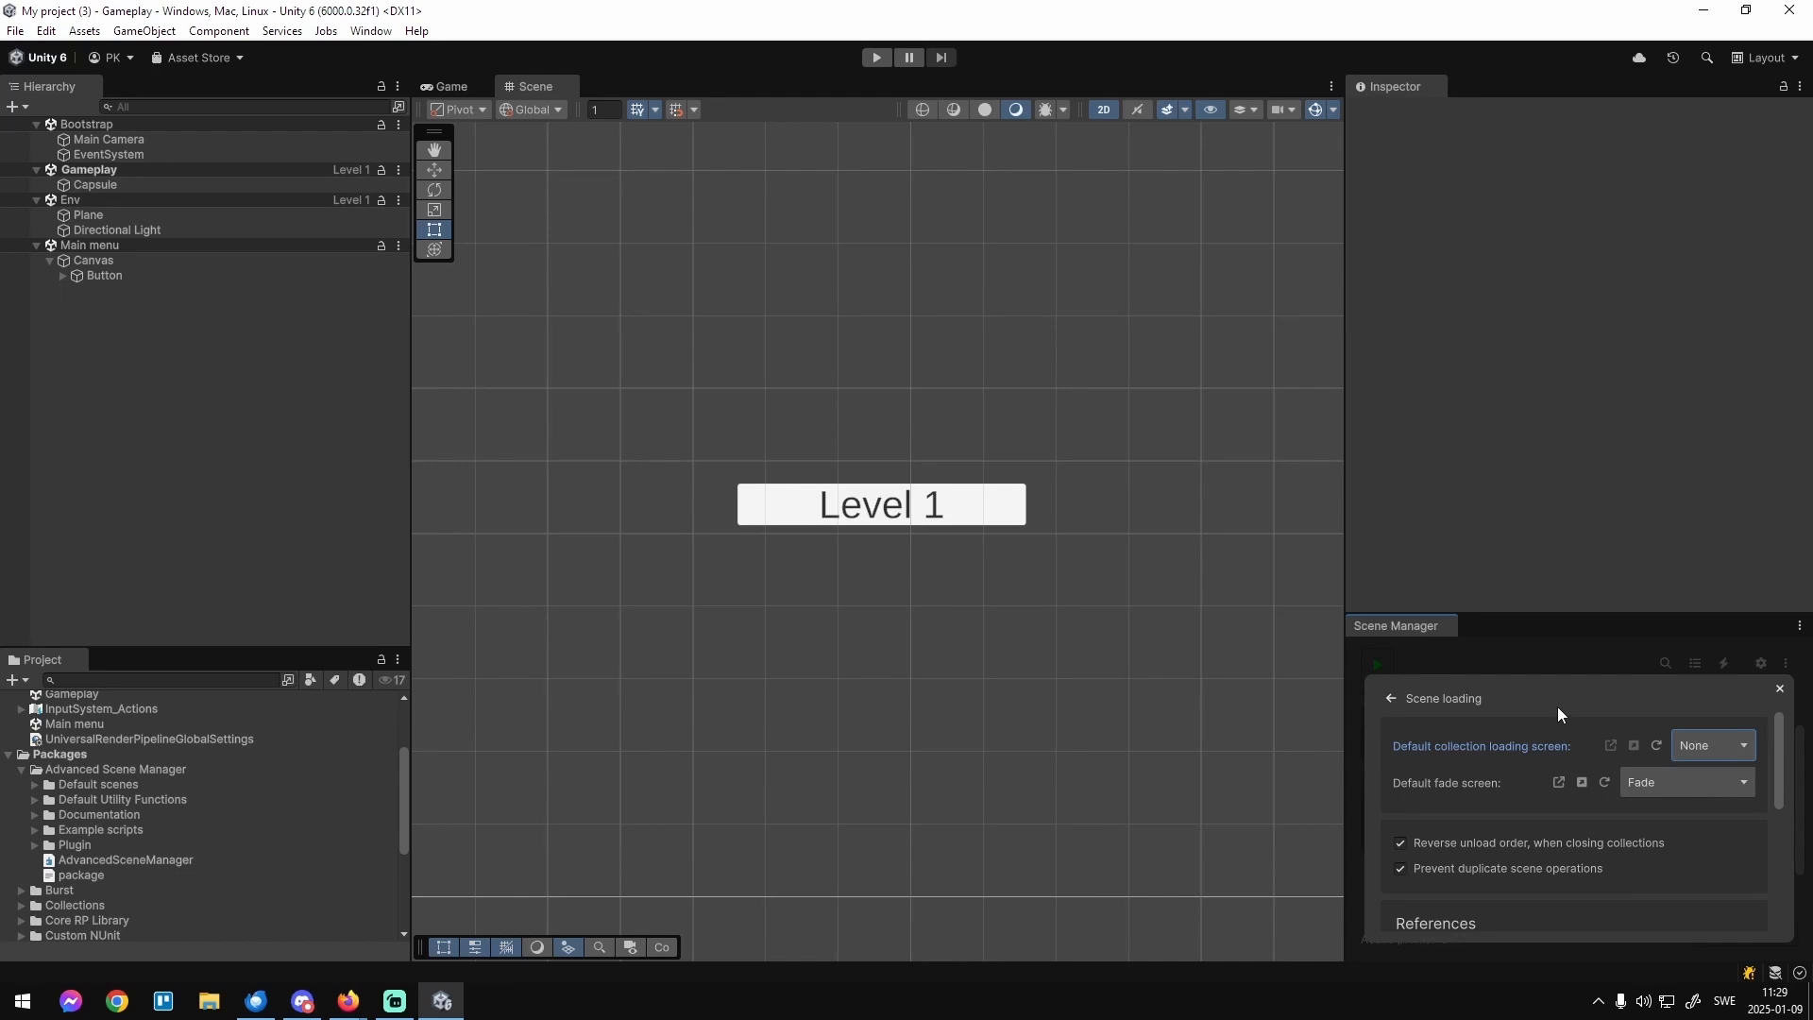
click(1682, 746)
click(1695, 795)
click(1497, 663)
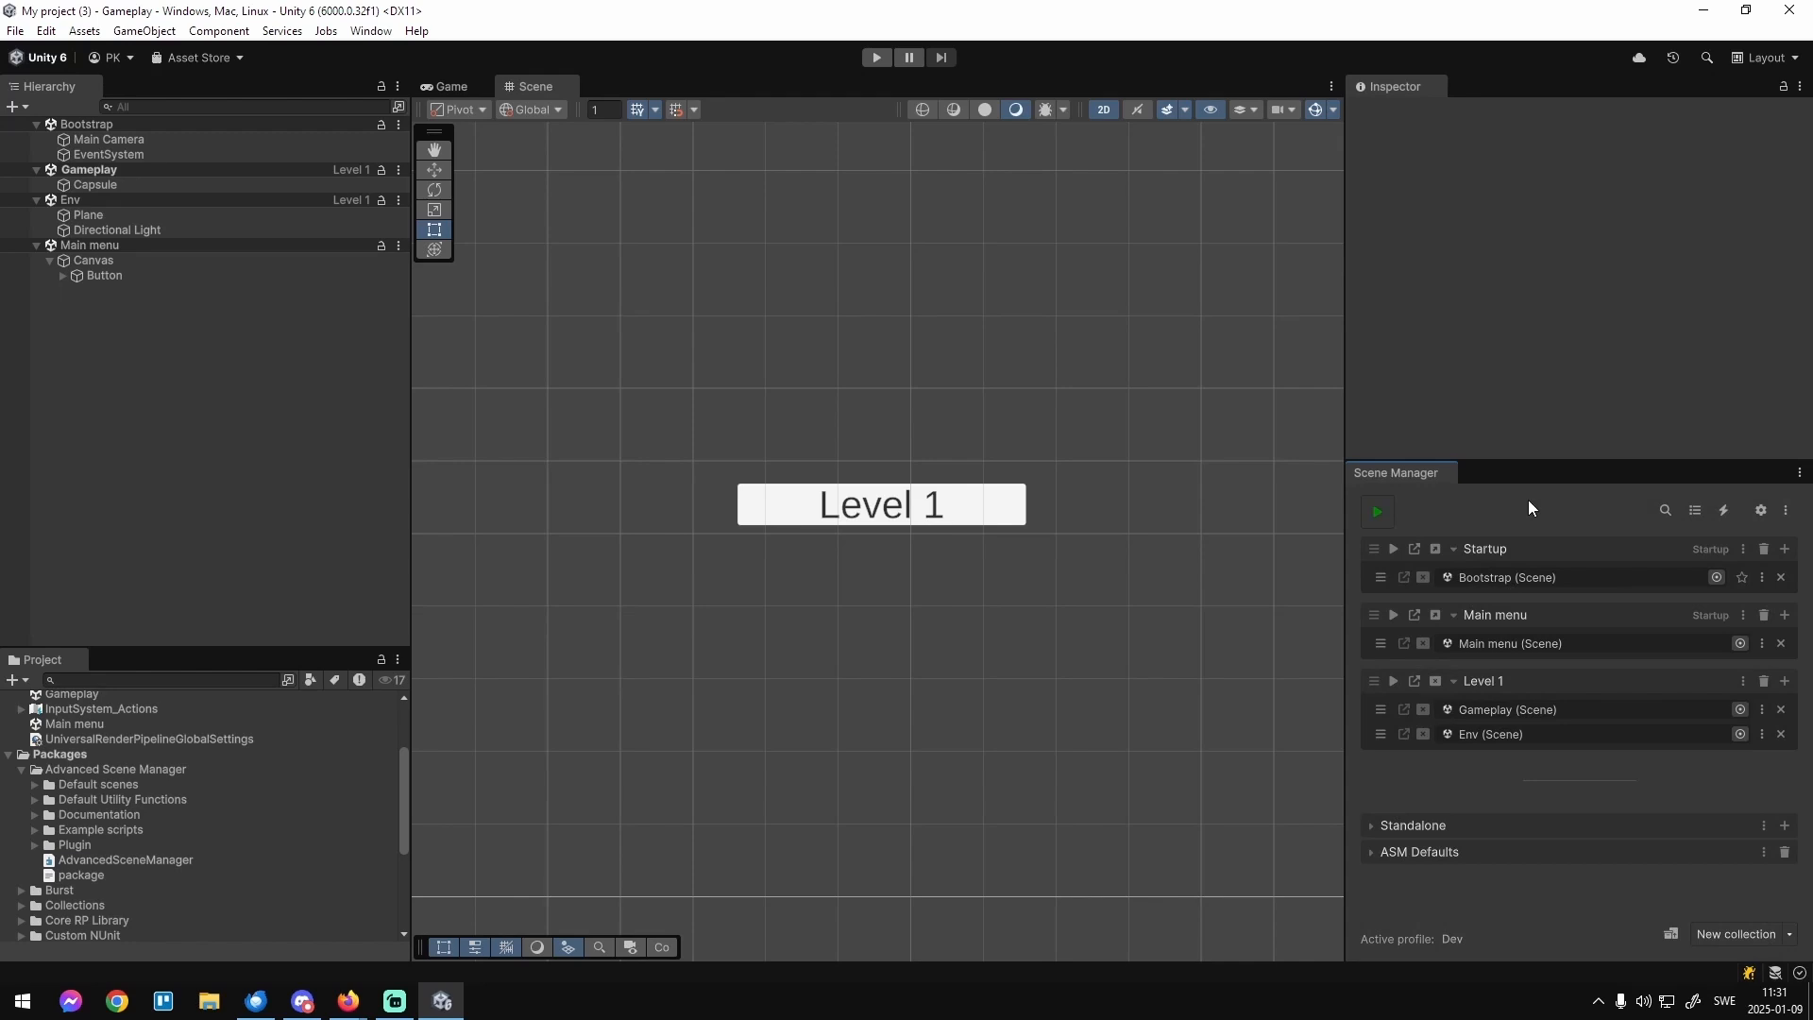
Review the Level 1 collection's open options, input bindings and loading settings, and close them.
click(1743, 682)
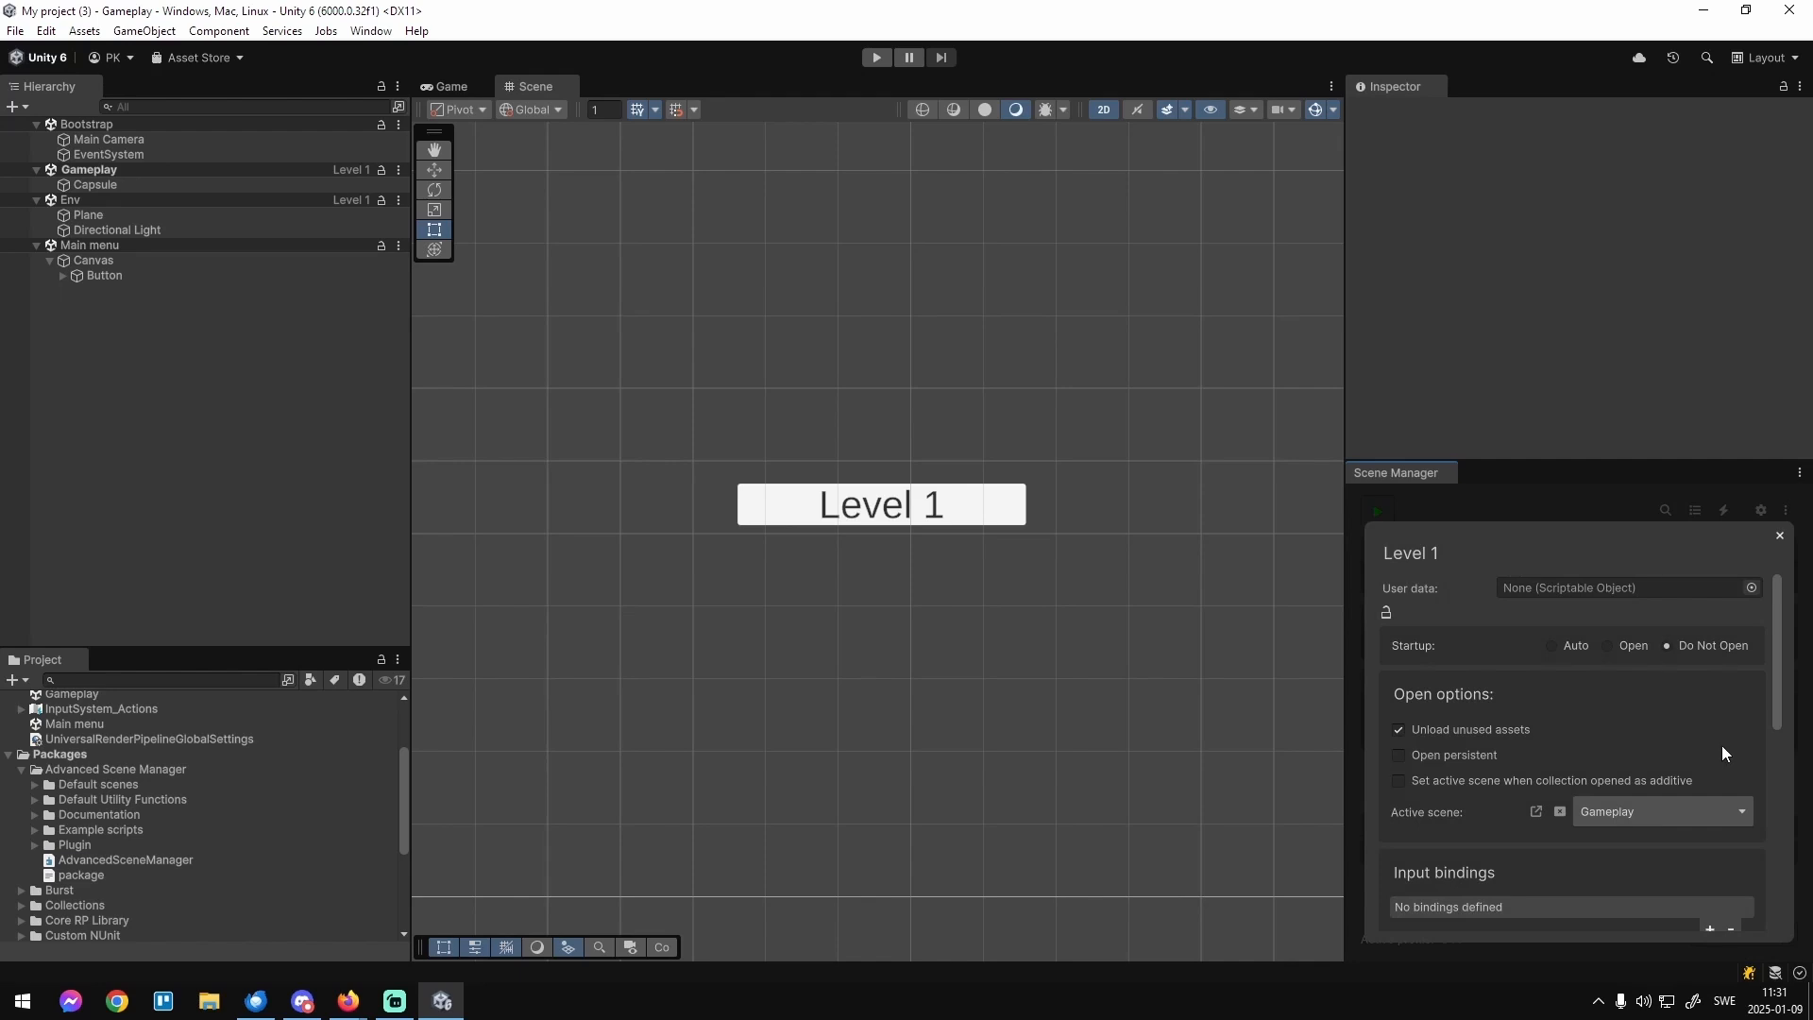
scroll(1720, 745, down, 3)
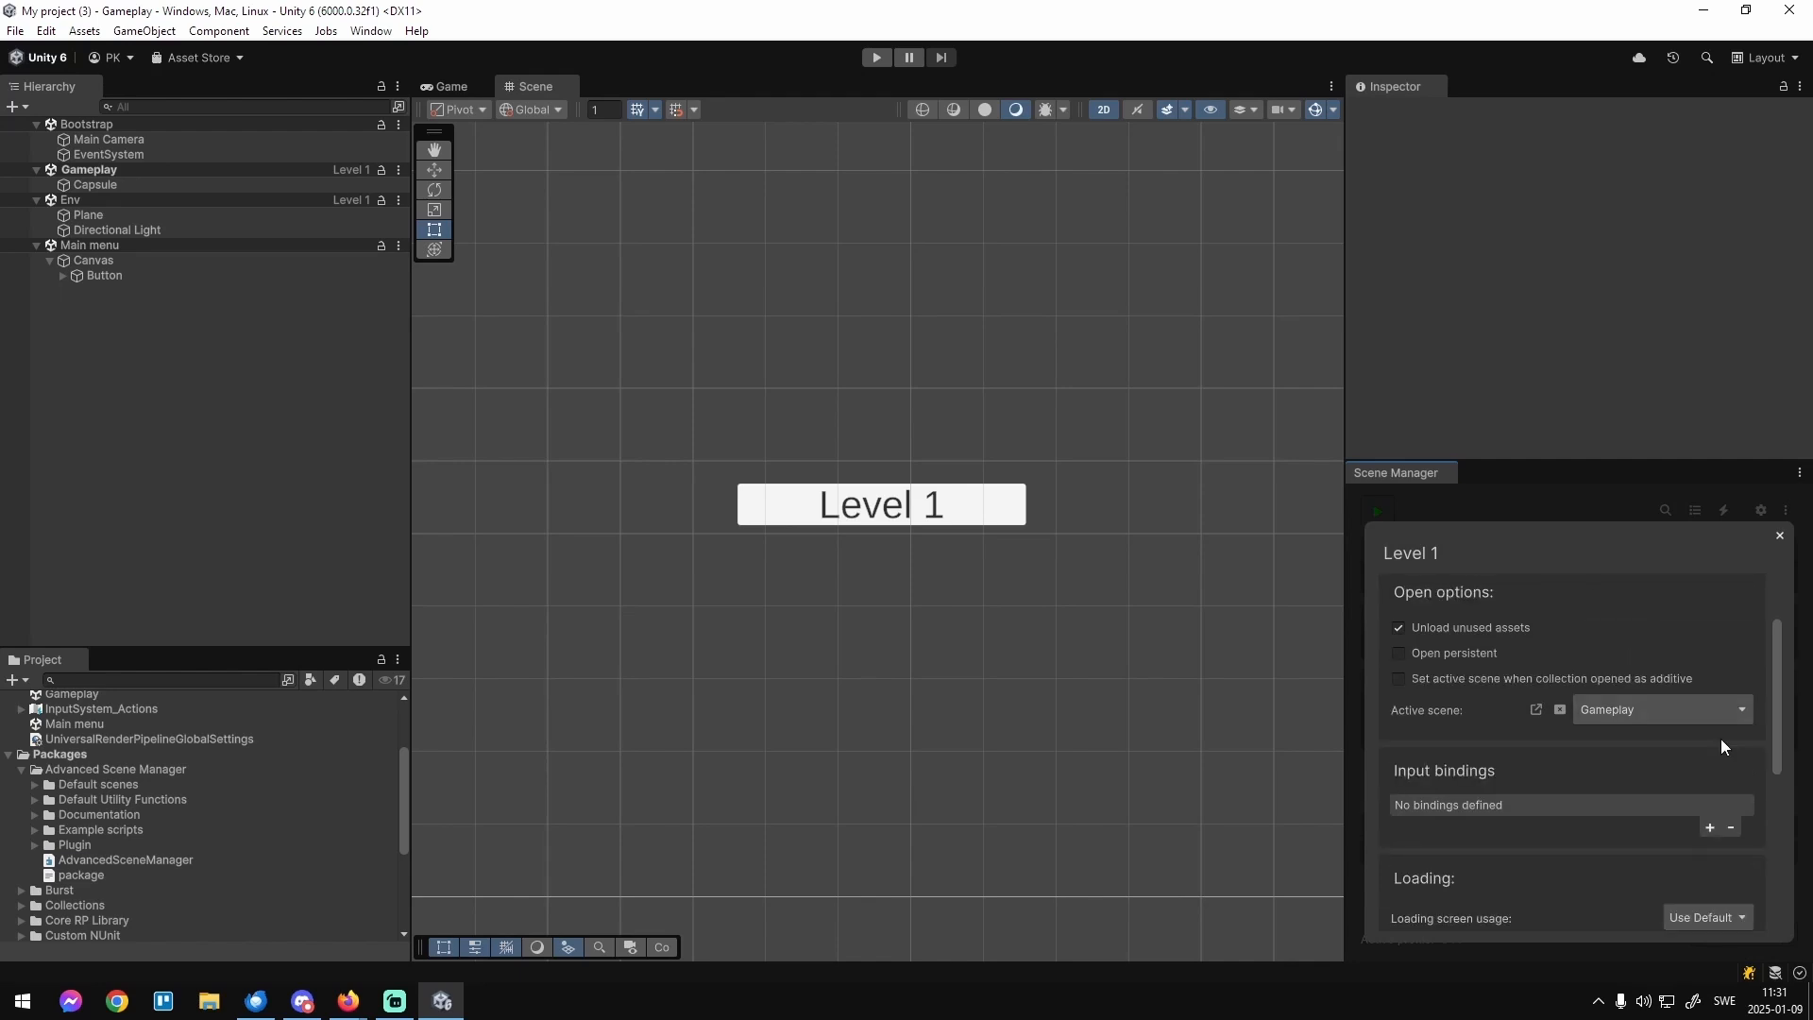
scroll(1670, 728, down, 6)
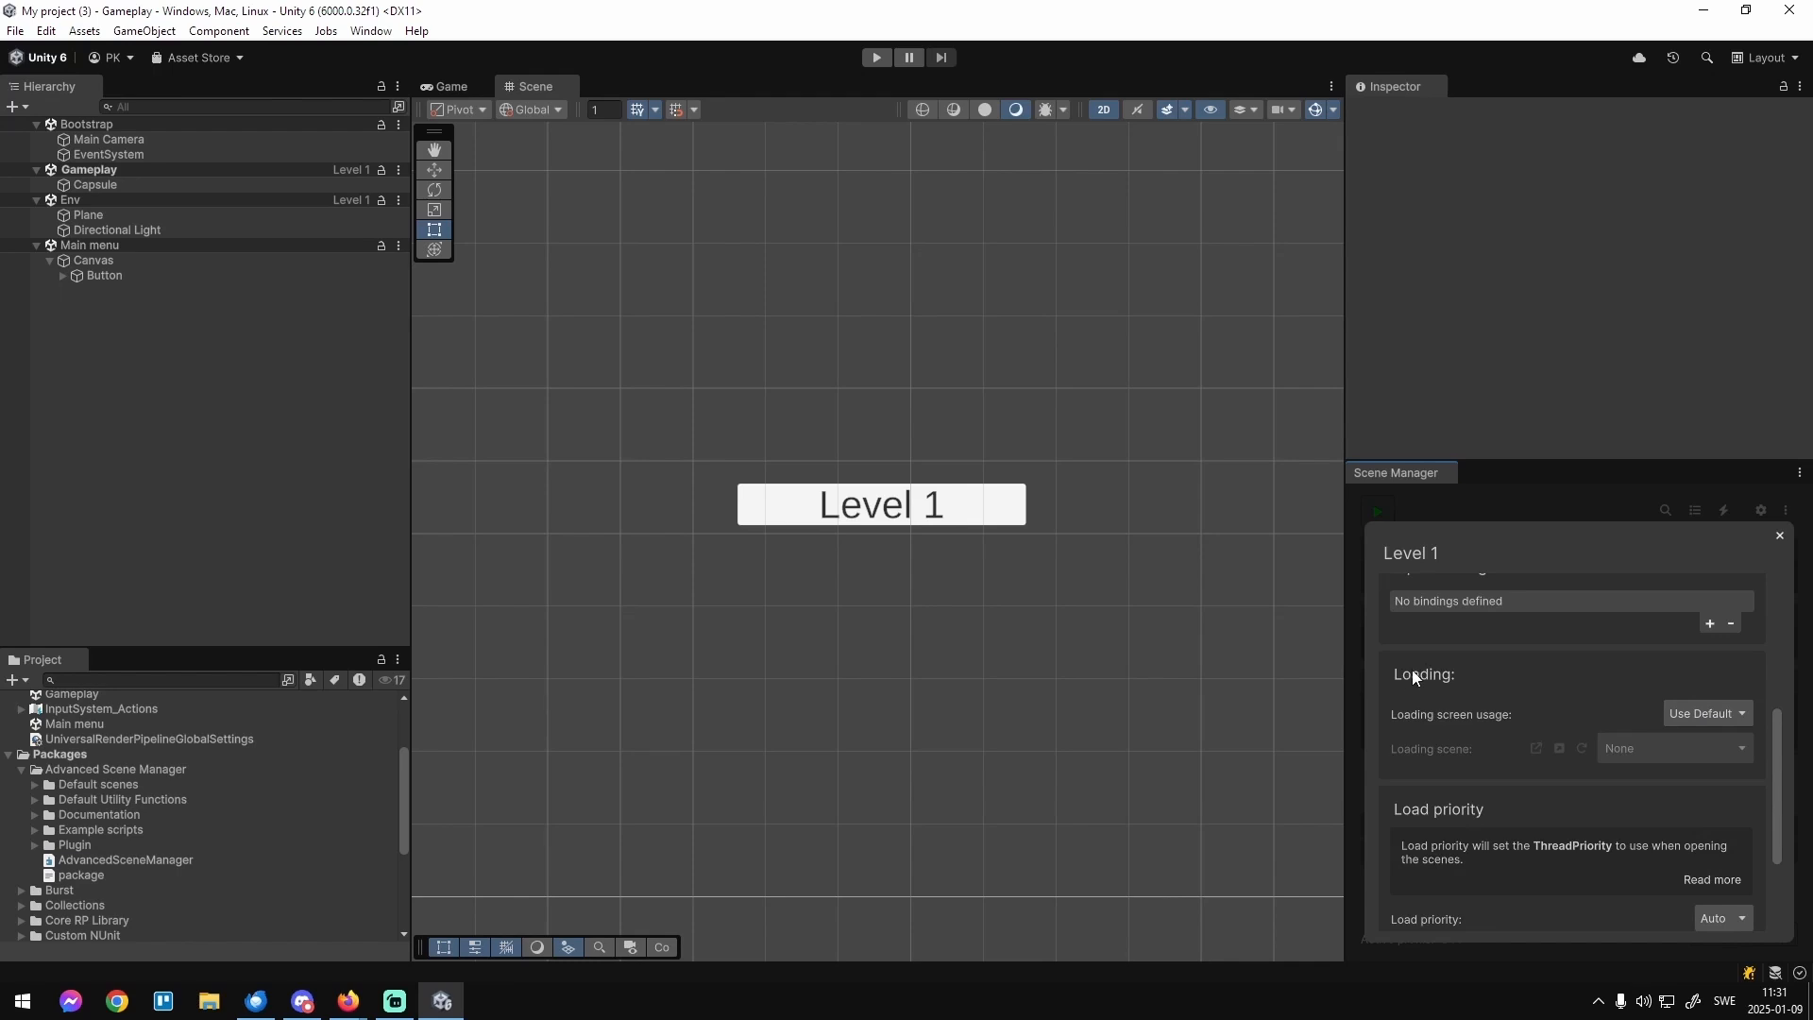
click(1475, 504)
Set the Level 1 collection's loading screen usage to Override.
click(1760, 686)
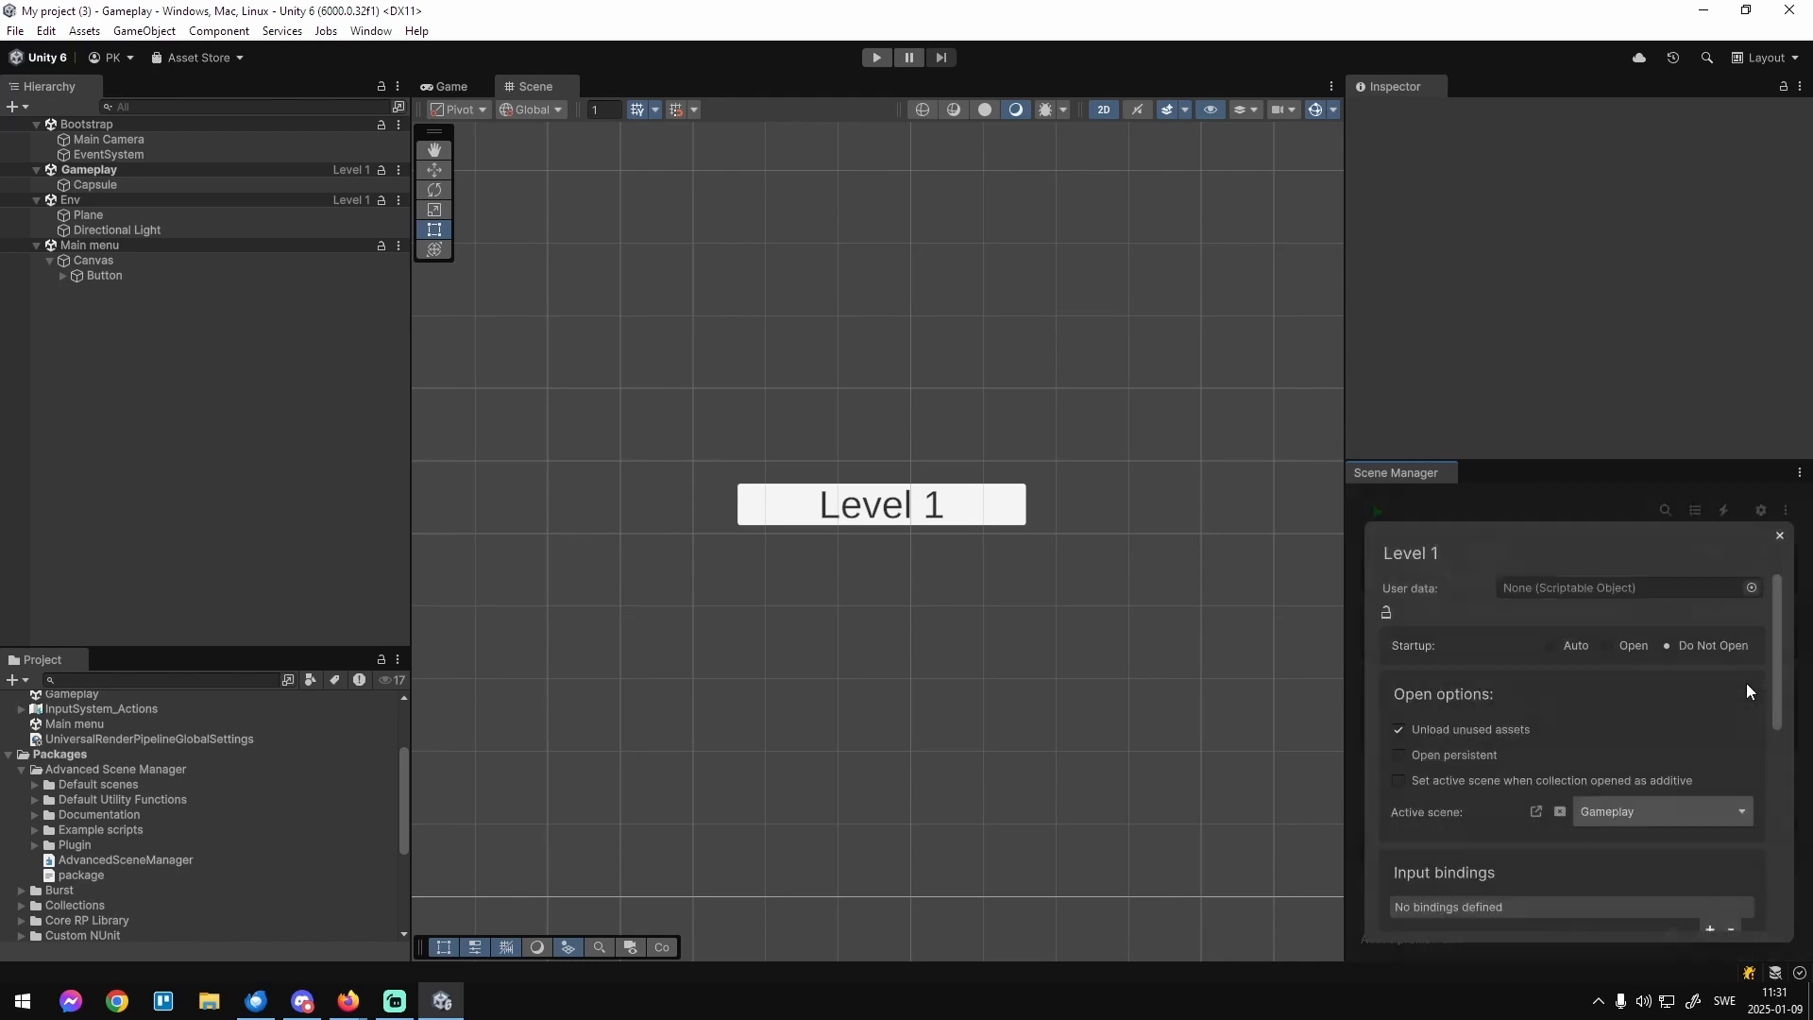
scroll(1643, 836, down, 6)
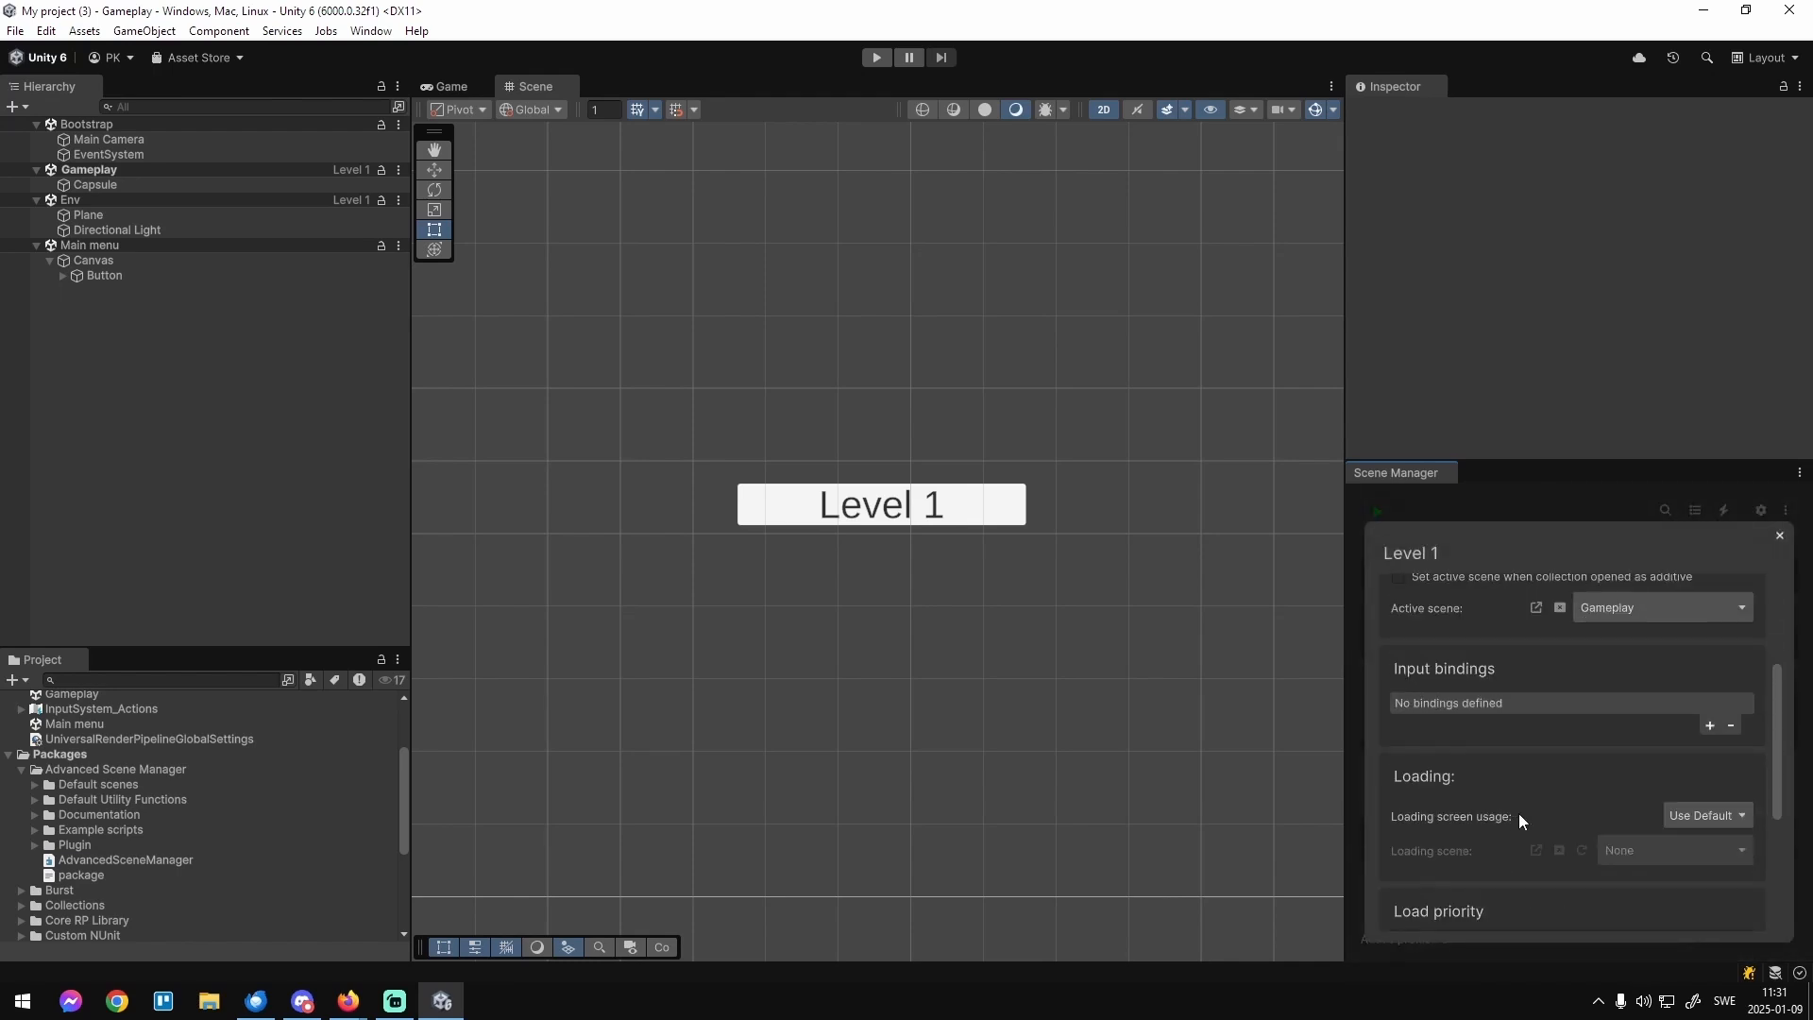
click(1724, 814)
click(1722, 878)
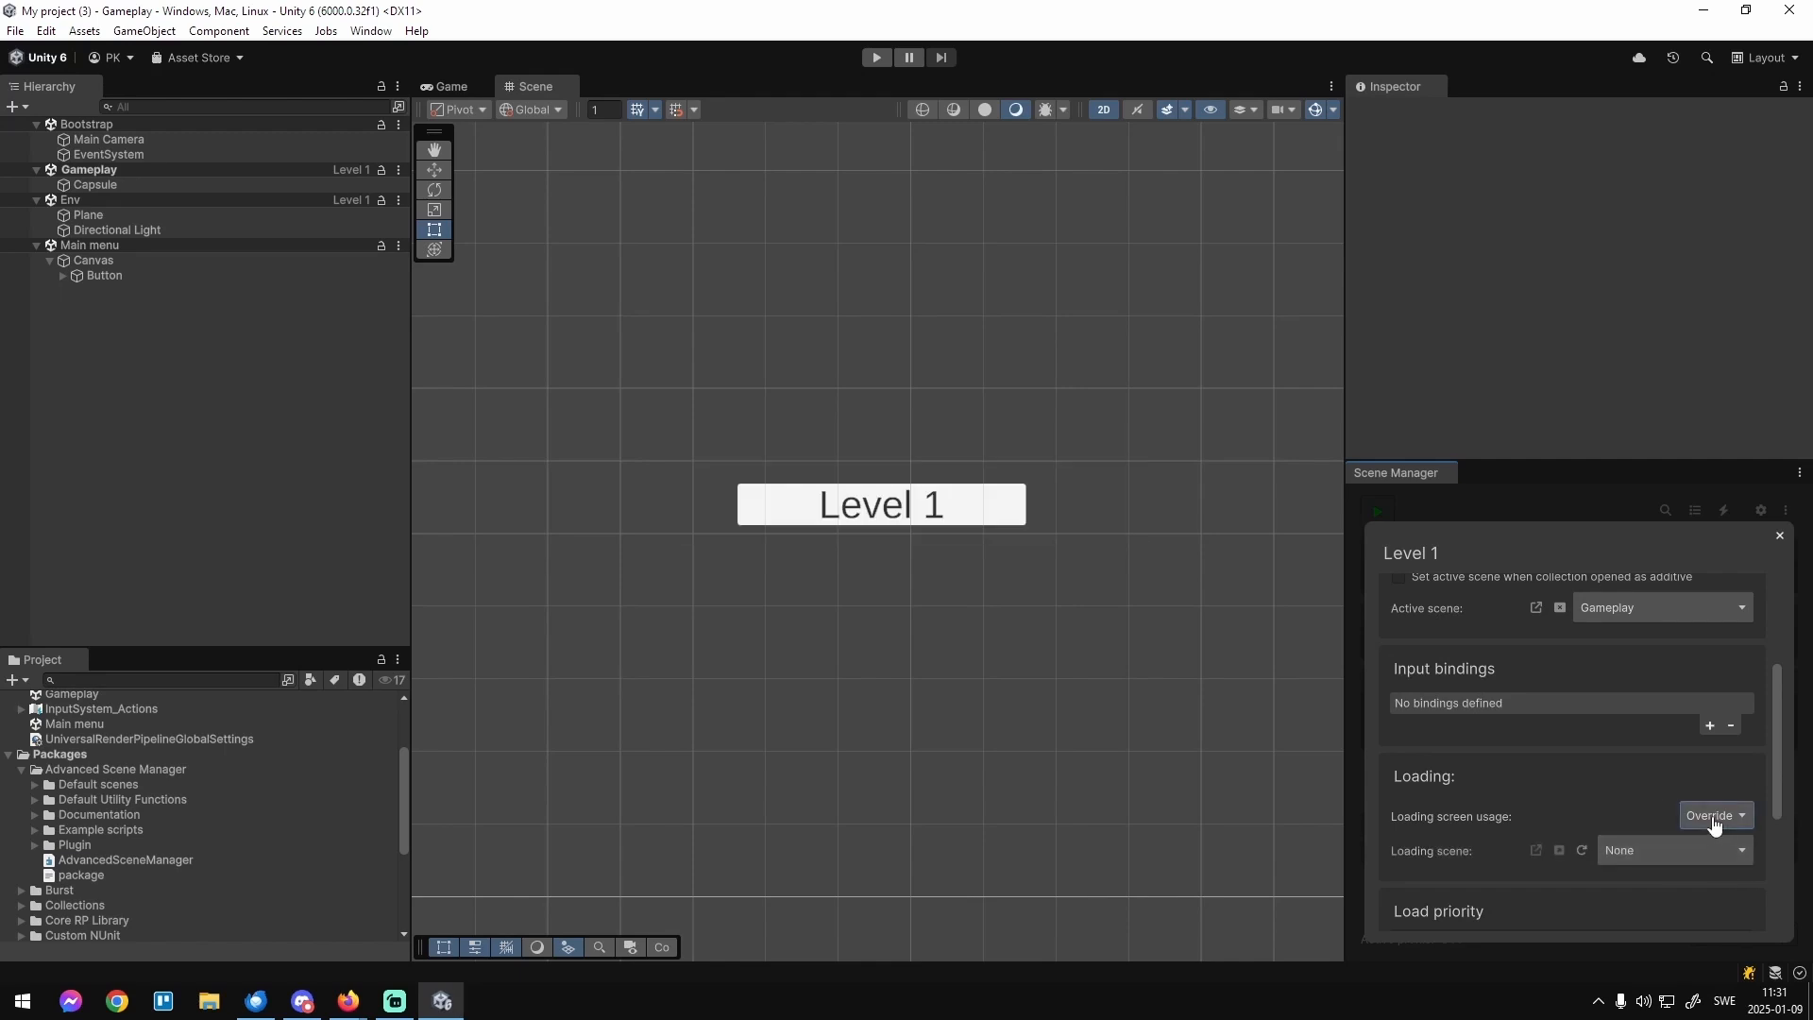
Switch the Level 1 collection's loading screen usage to Do Not Use and back to Override.
click(1714, 818)
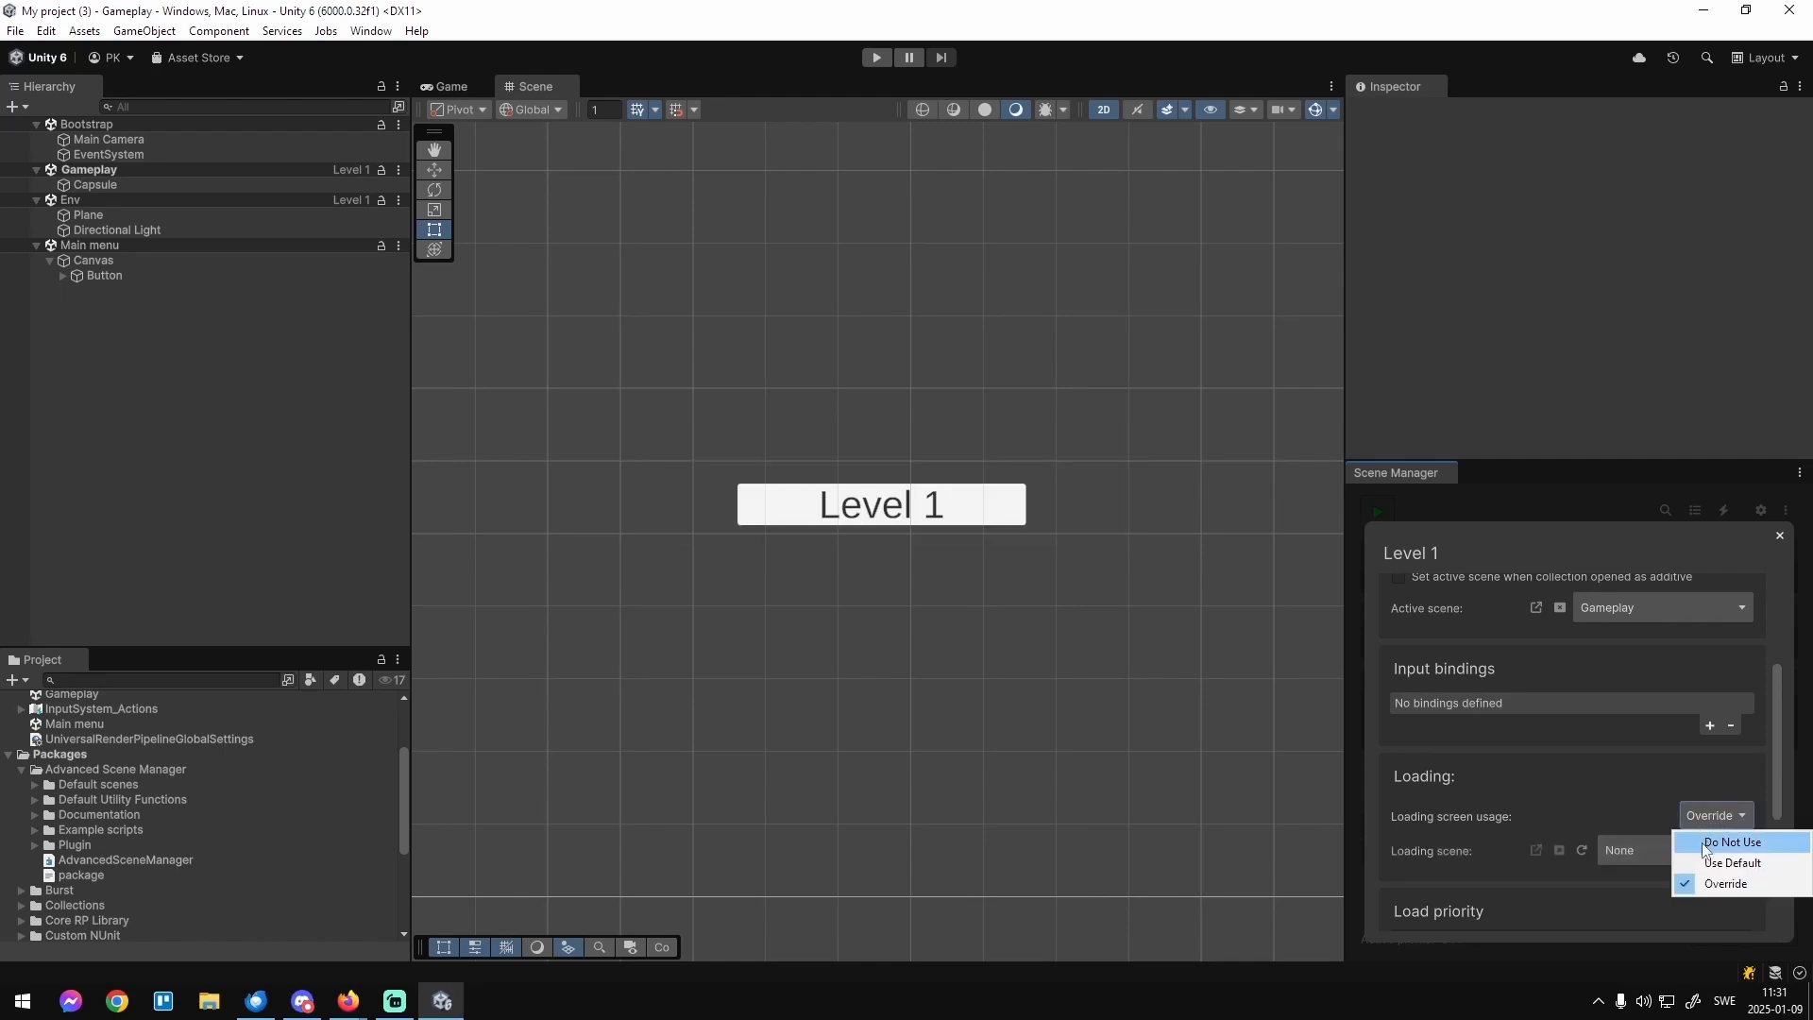
click(1705, 844)
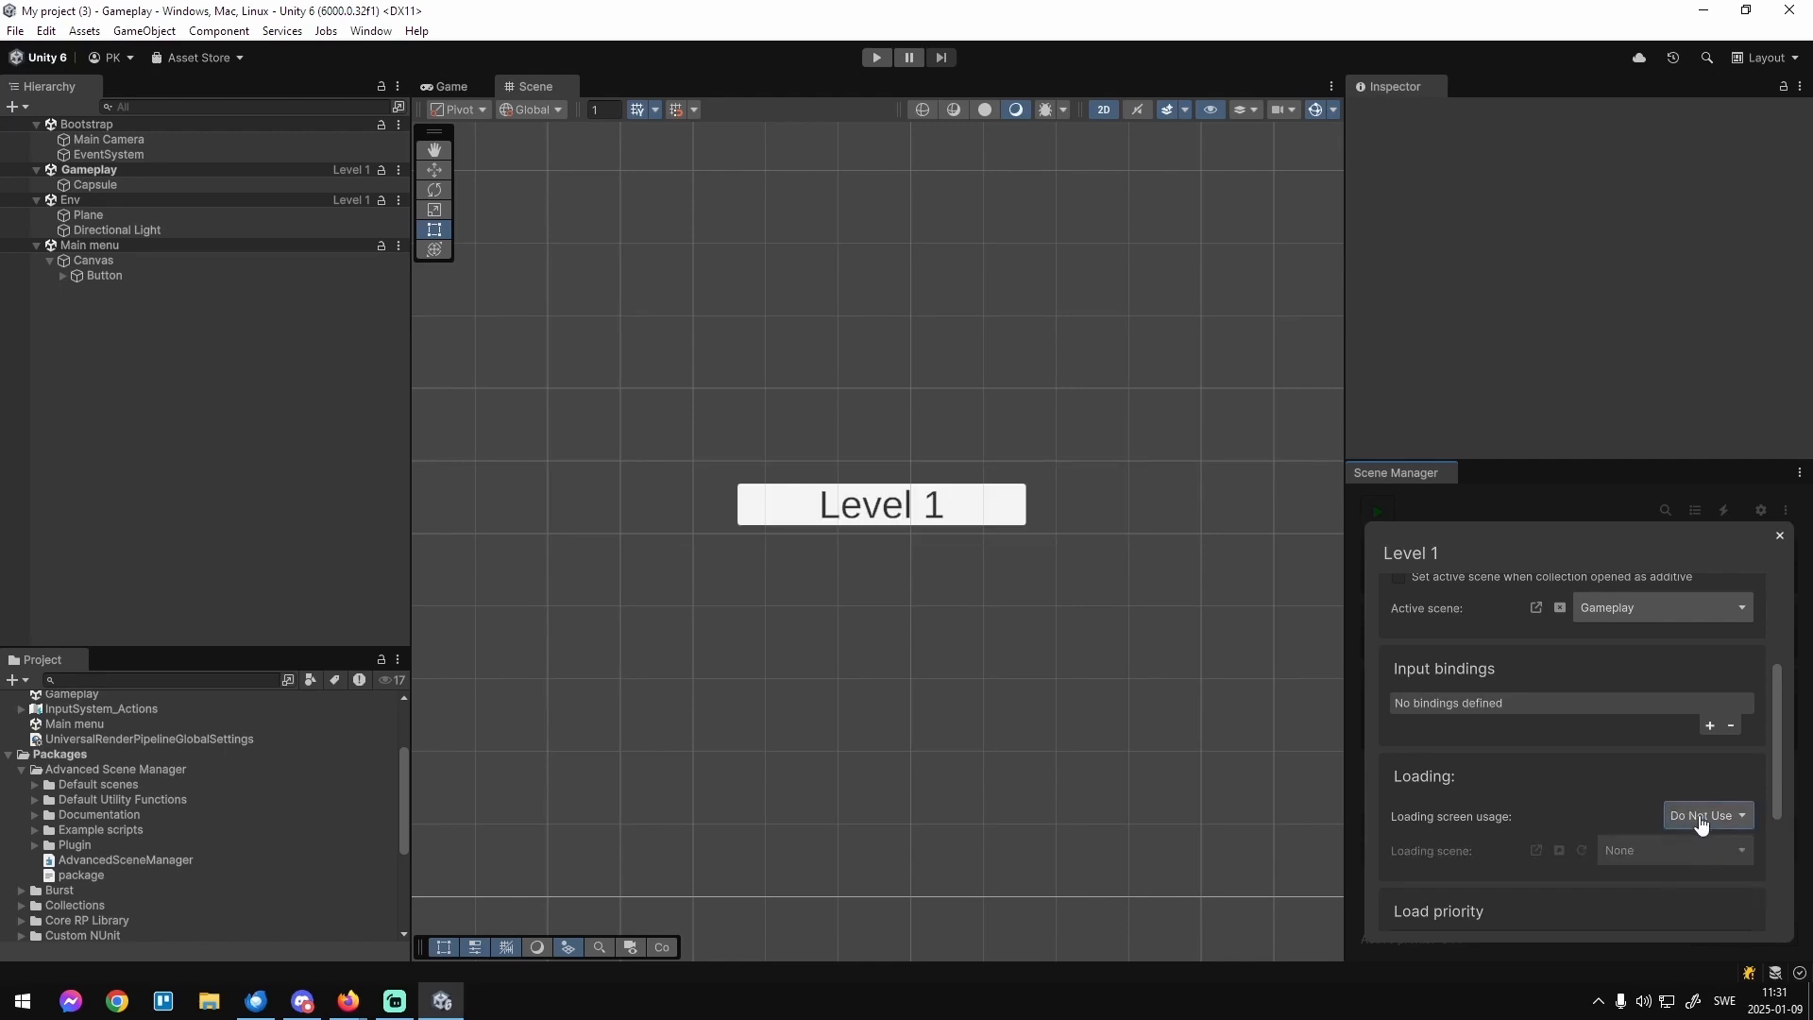
click(1699, 818)
click(1702, 881)
Look through the loading scenes available for the Level 1 collection without choosing one, and close its settings.
click(1711, 852)
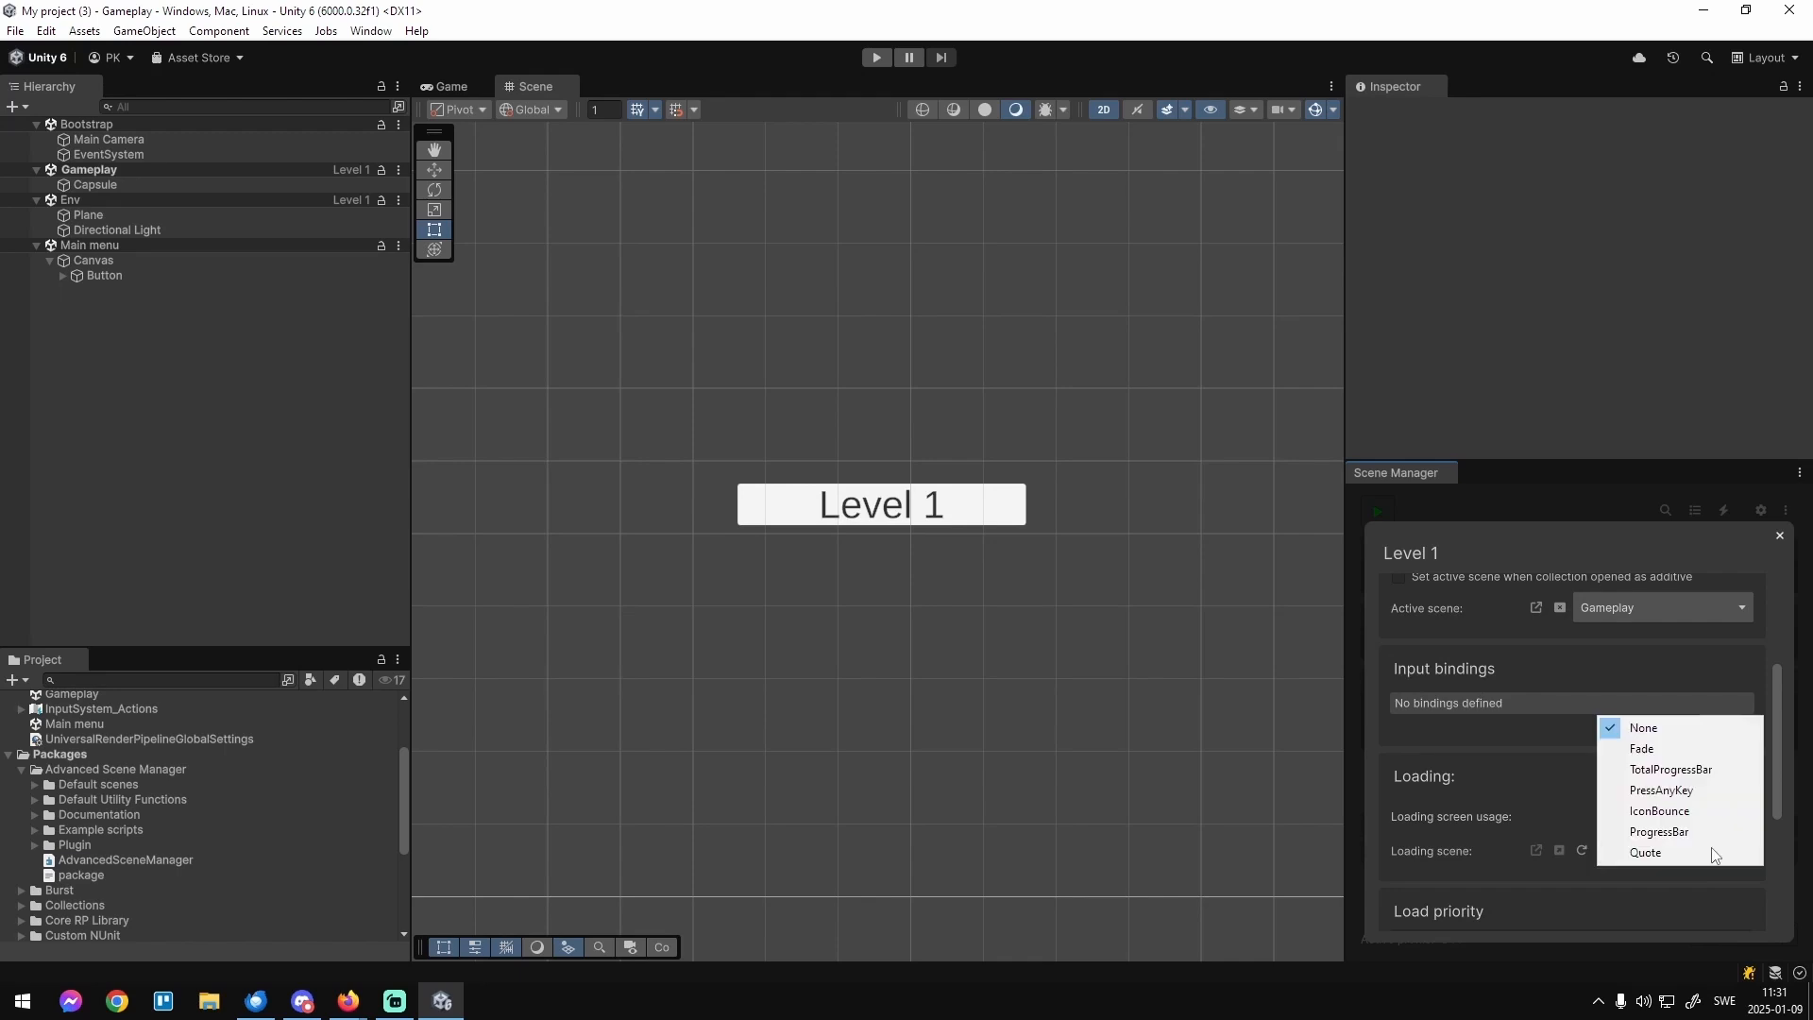
click(1584, 814)
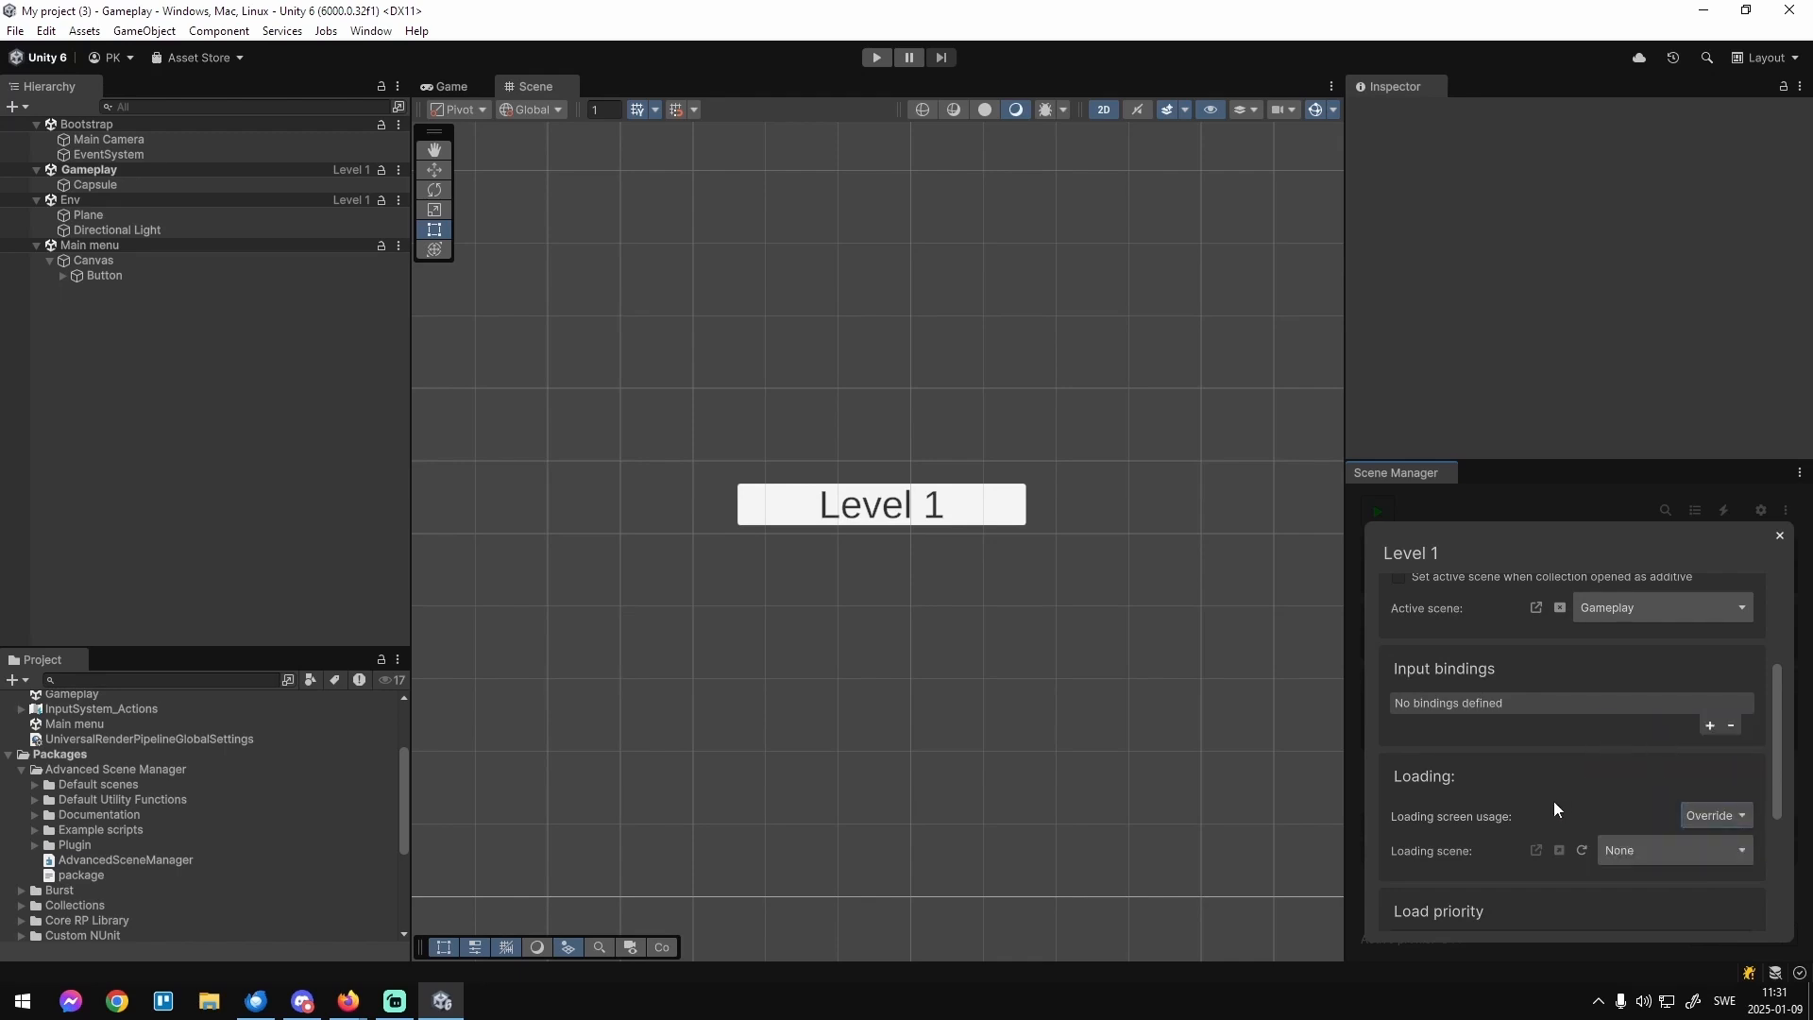
scroll(1555, 801, down, 3)
click(1522, 512)
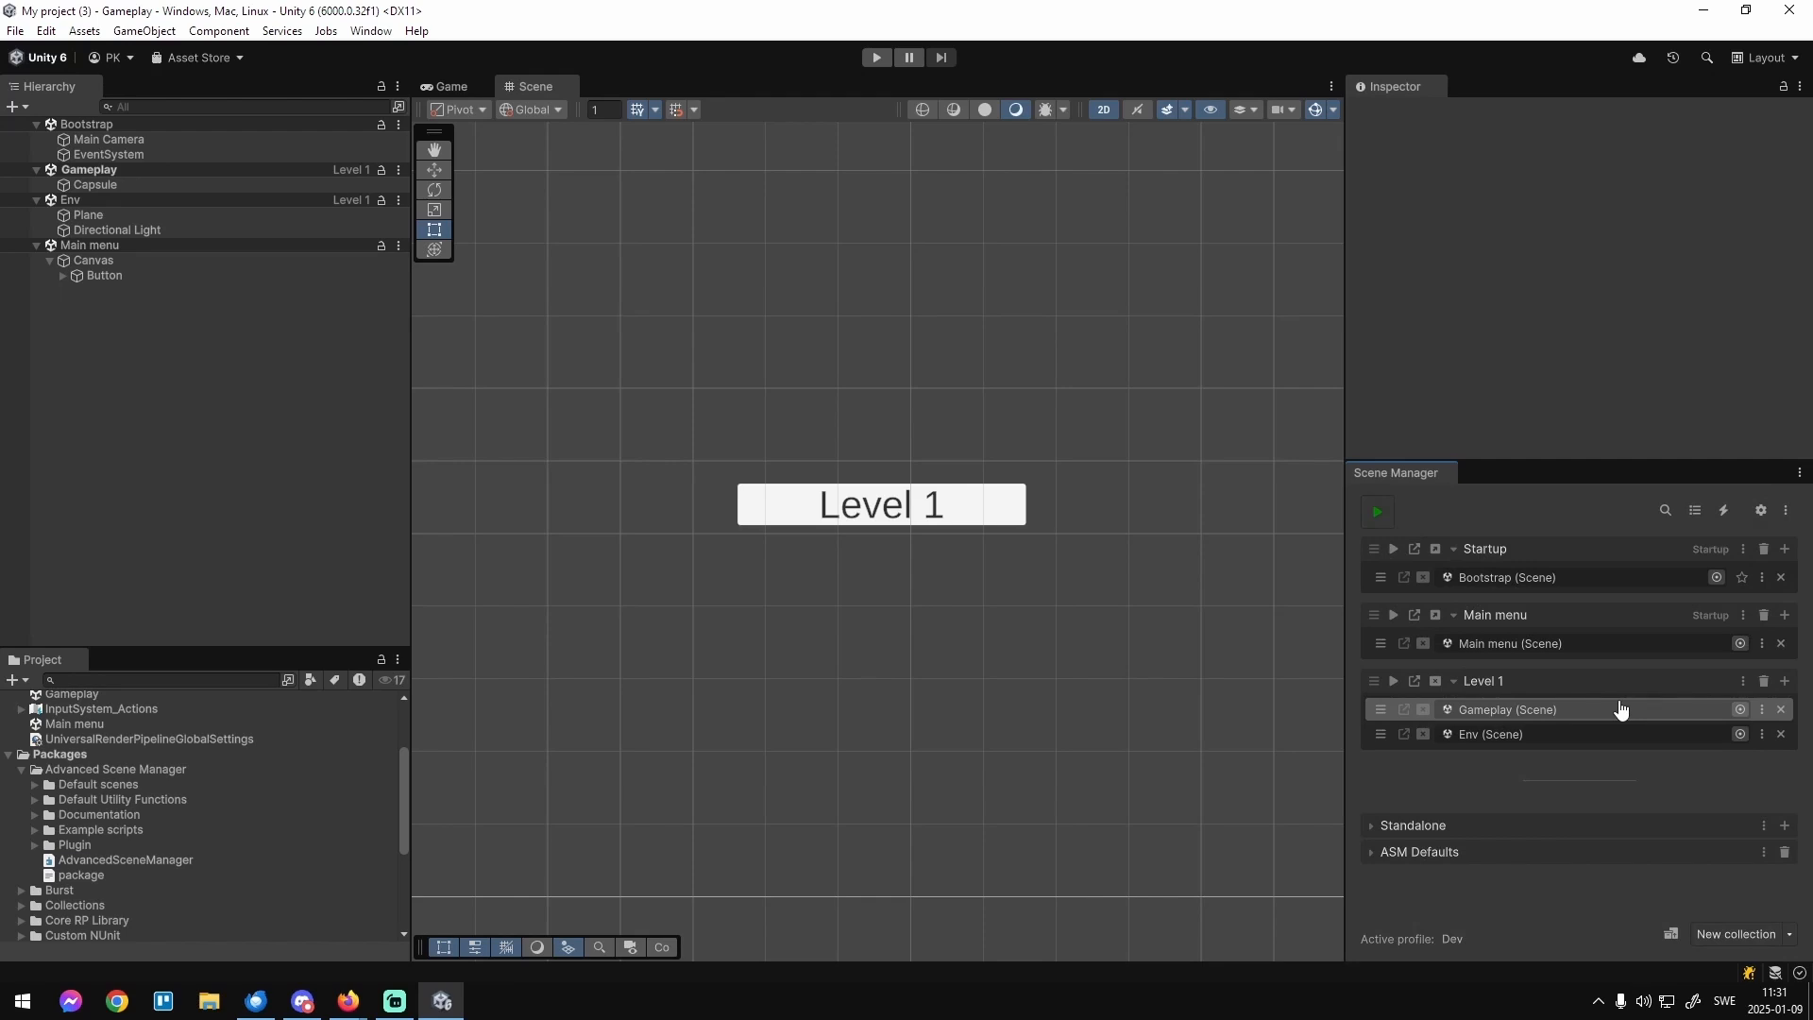
Review the Gameplay scene's persistence, load priority, editor and event settings, and close them.
click(1739, 709)
scroll(1611, 779, down, 2)
scroll(1610, 784, down, 3)
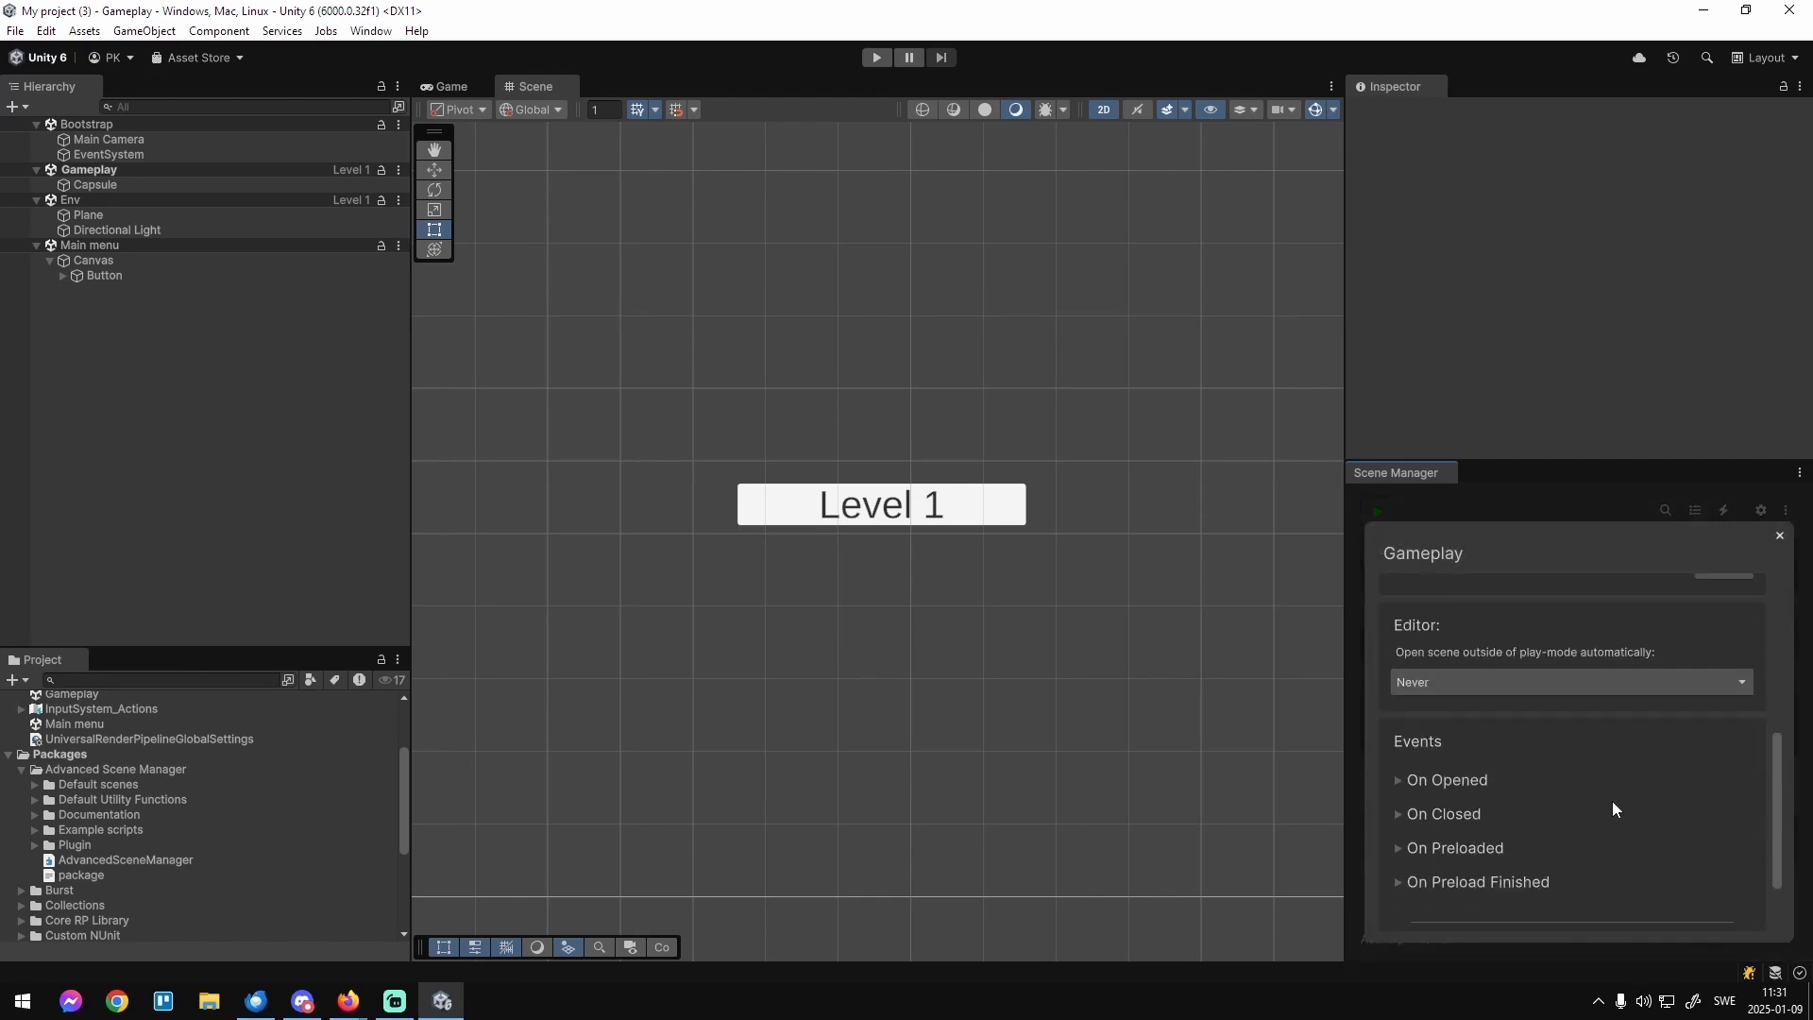
scroll(1612, 803, up, 4)
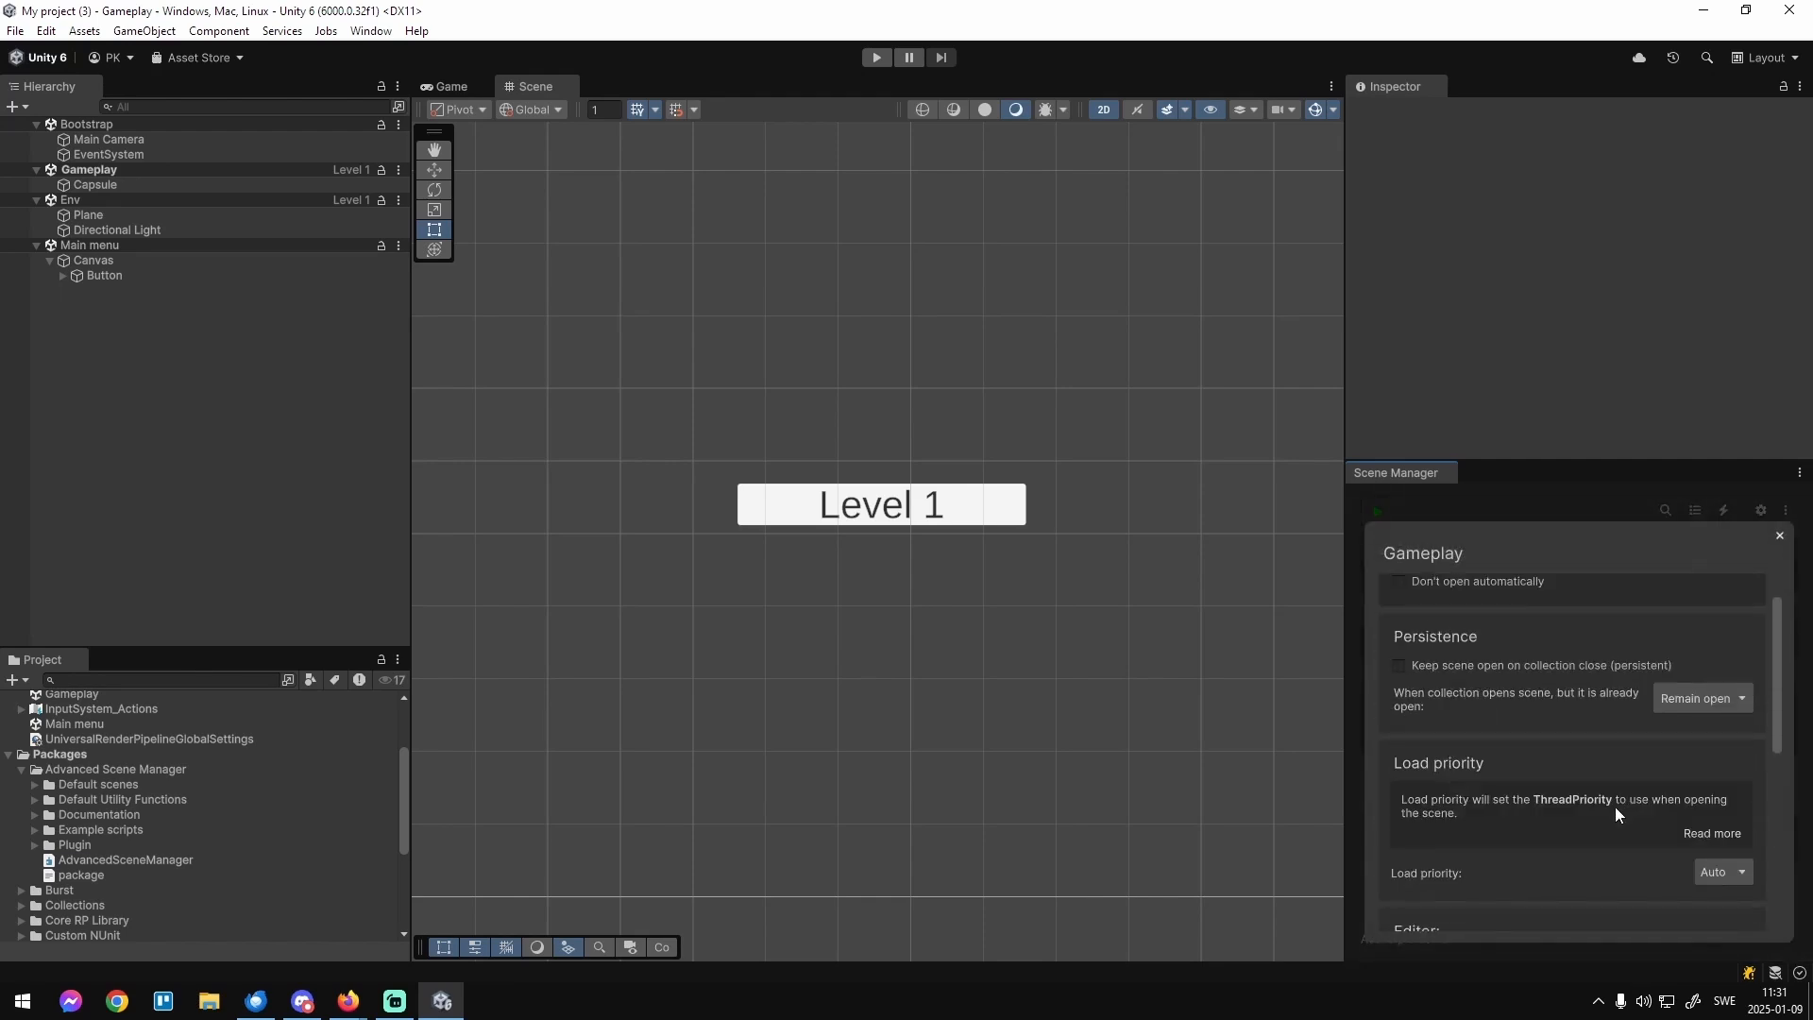
click(1475, 501)
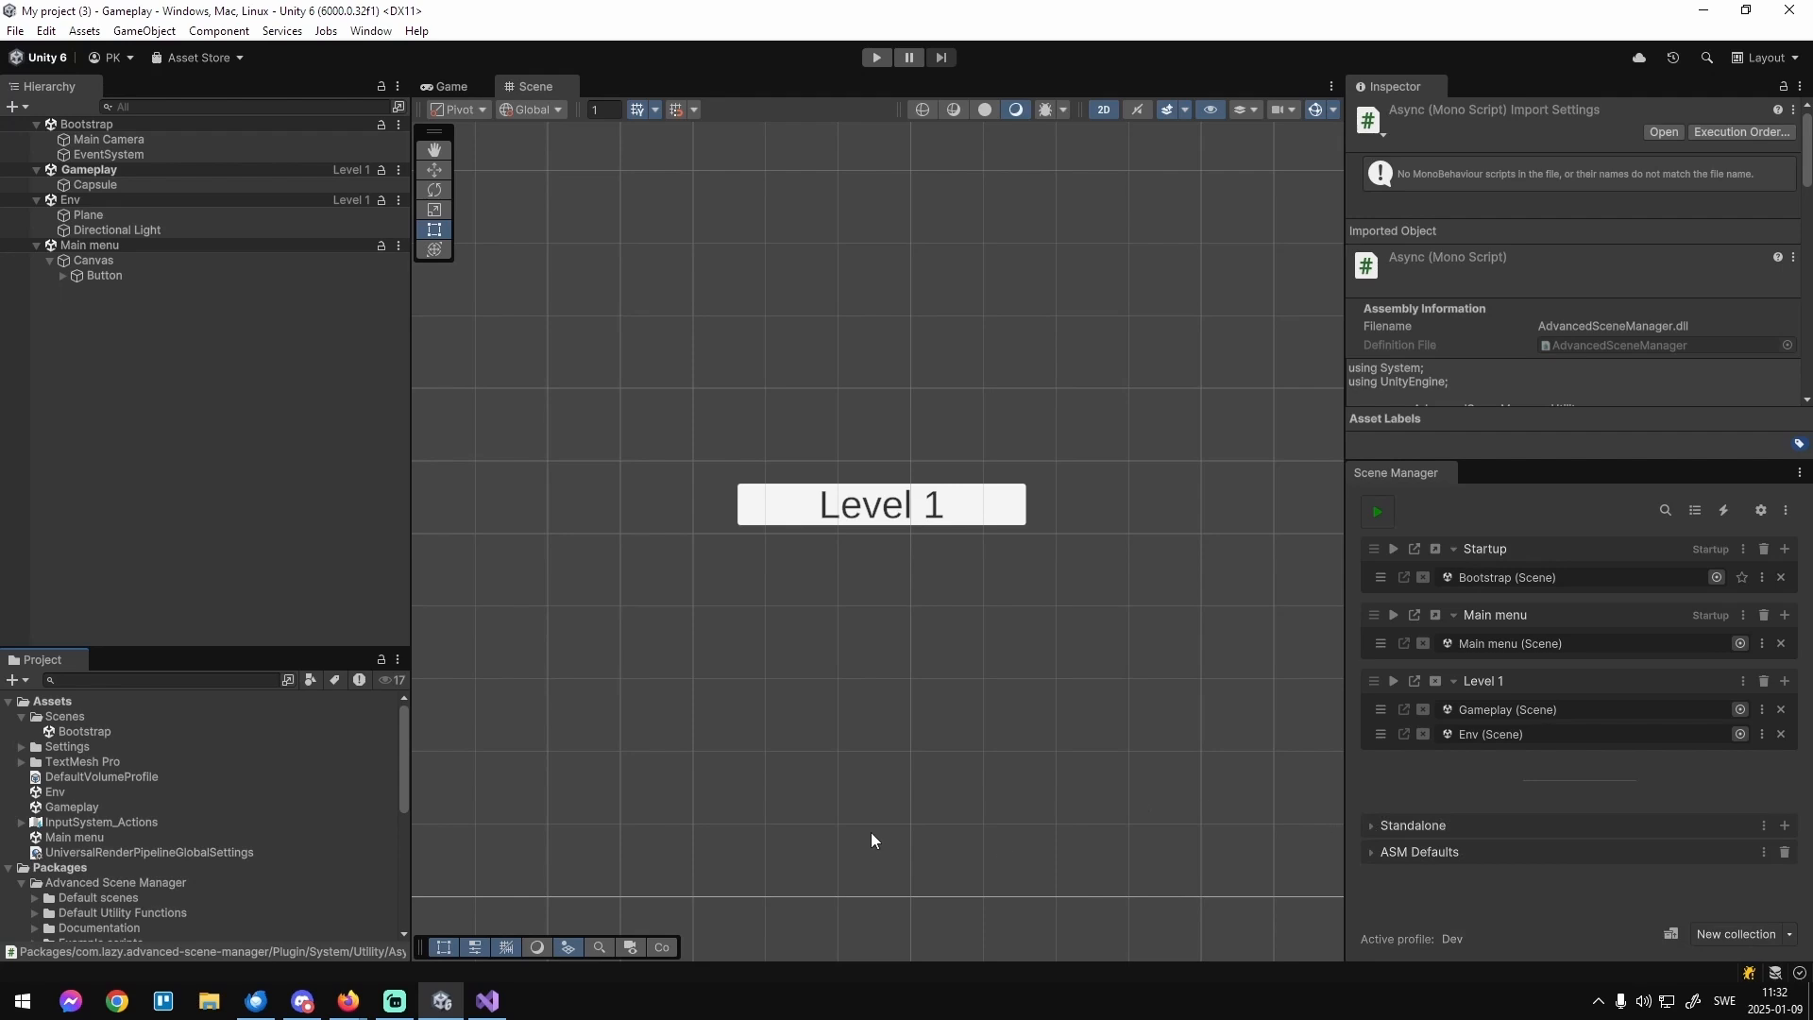
Remove the ASMSceneHelper event from the On Click list of the main menu's Button.
click(124, 275)
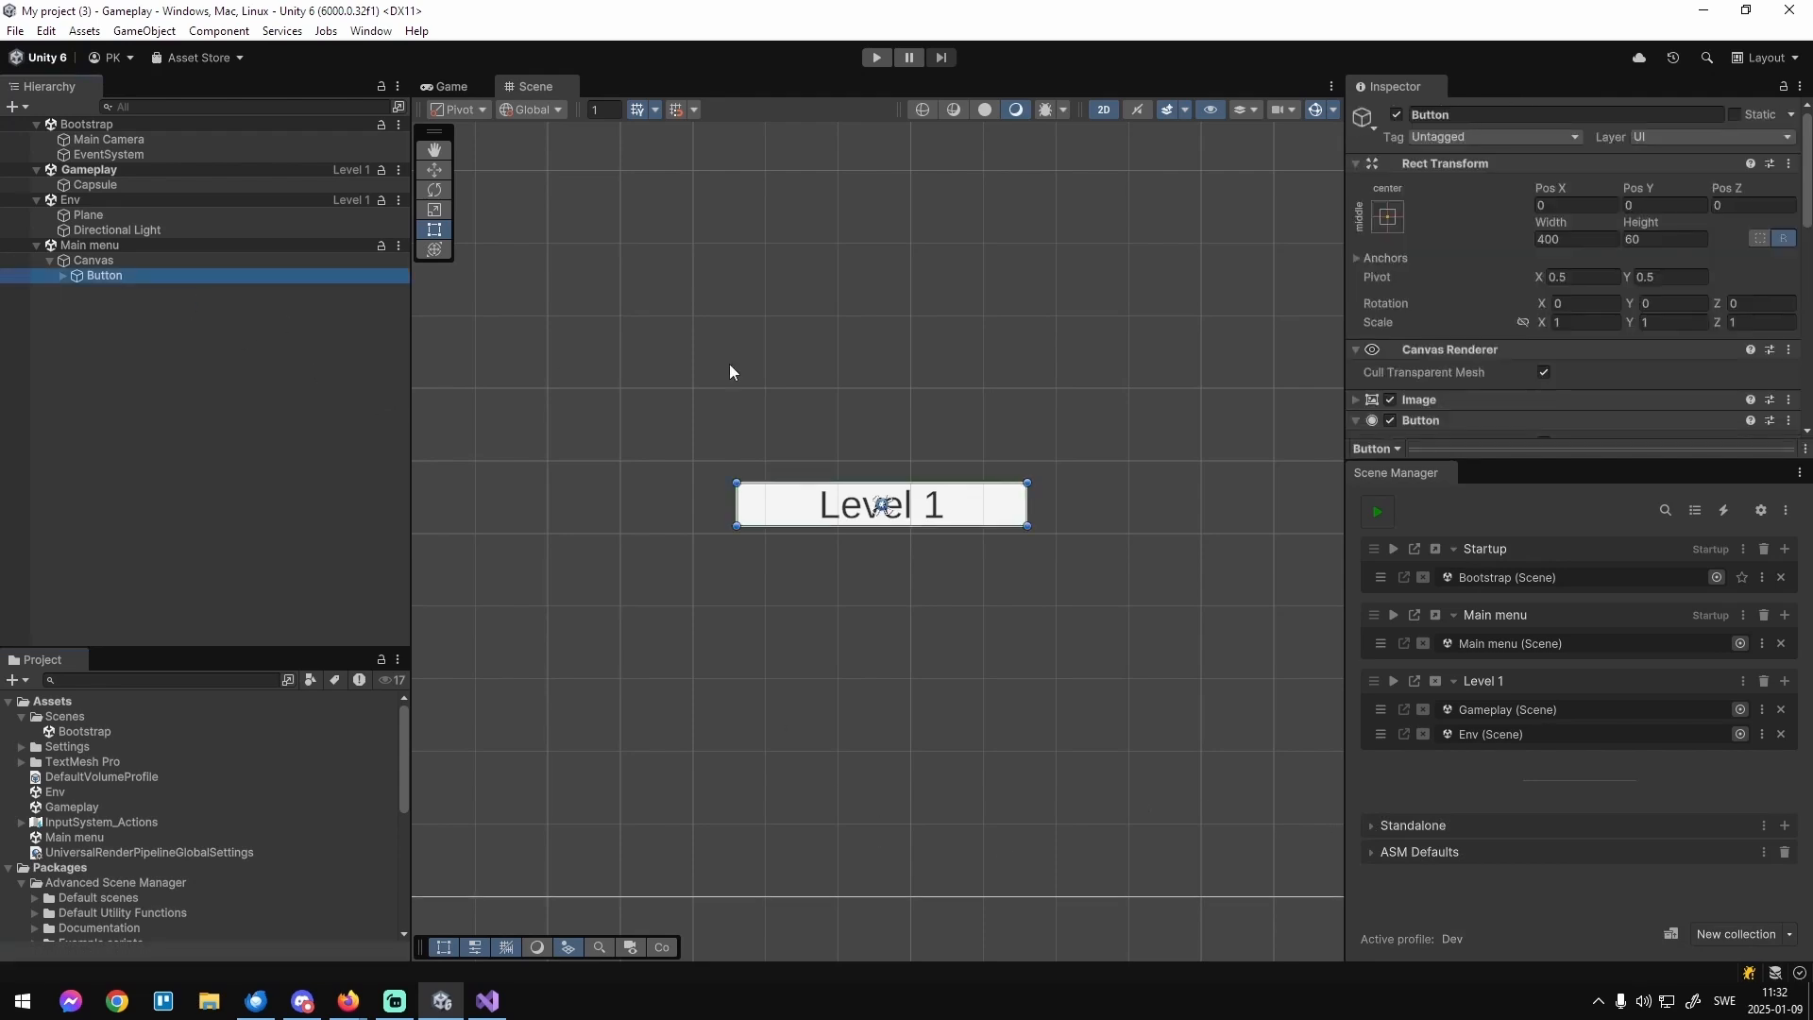
drag(1521, 461, 1561, 773)
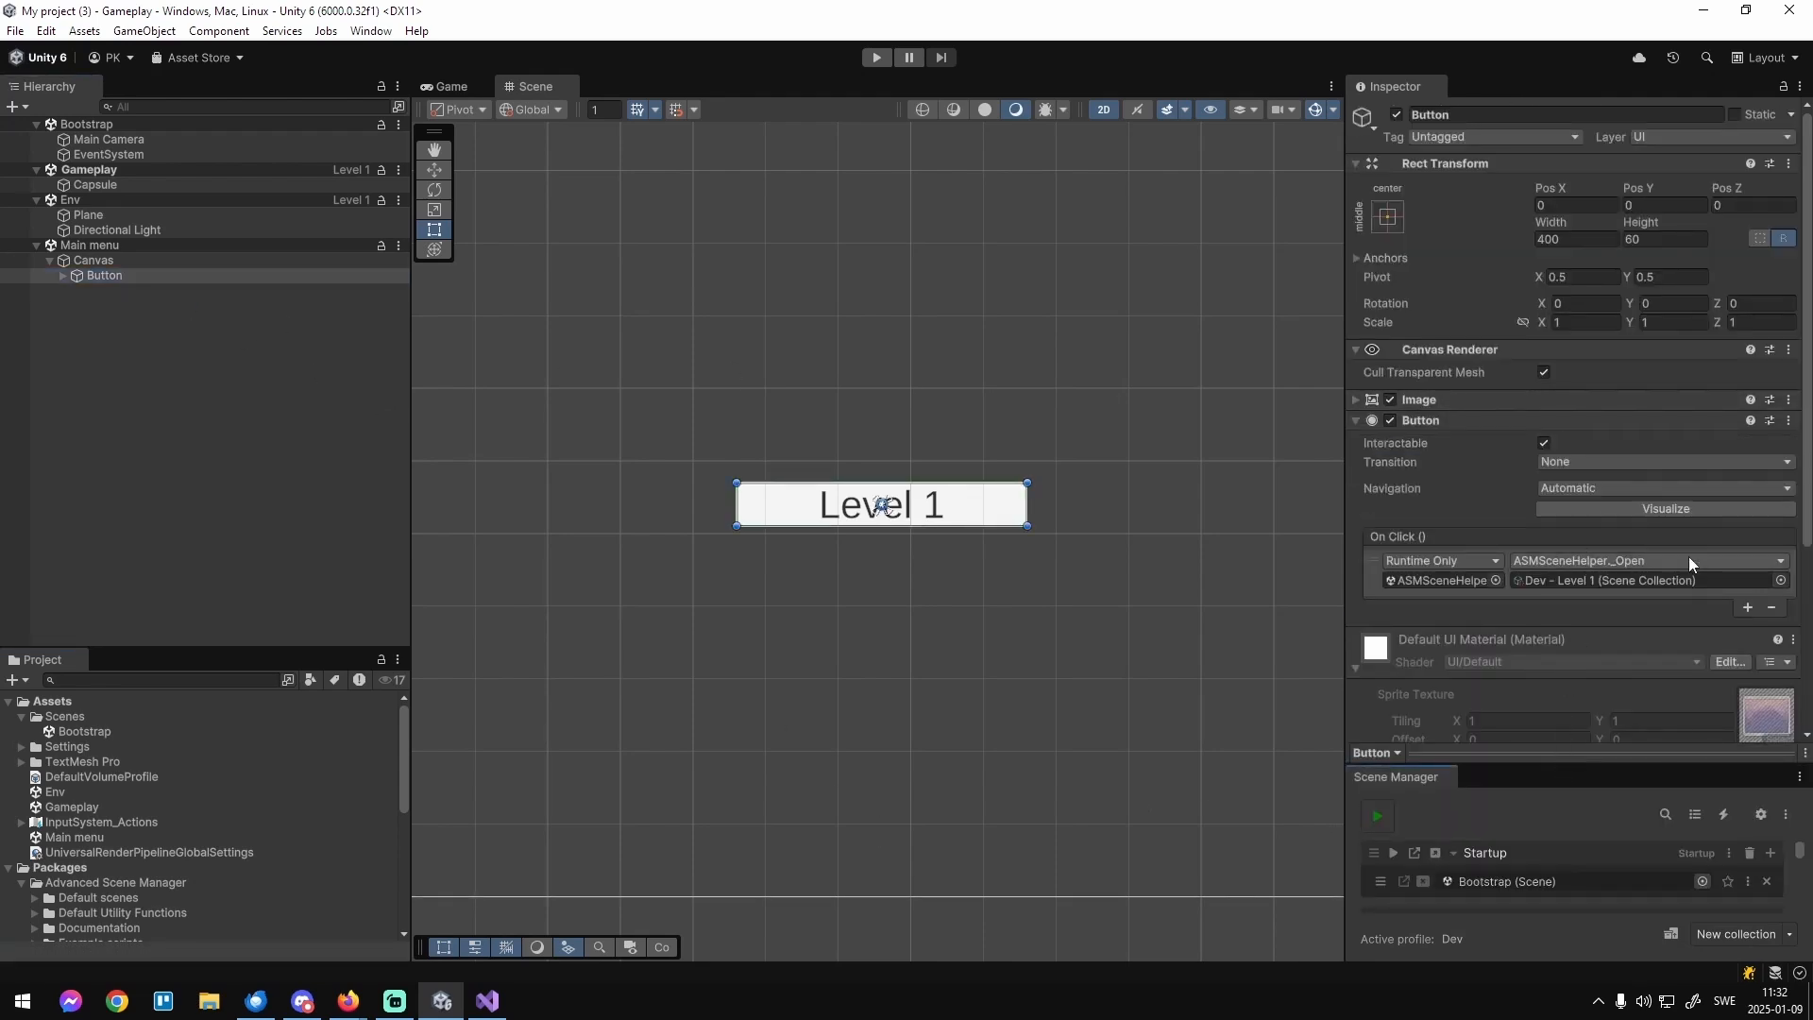
click(1772, 609)
scroll(1572, 591, down, 3)
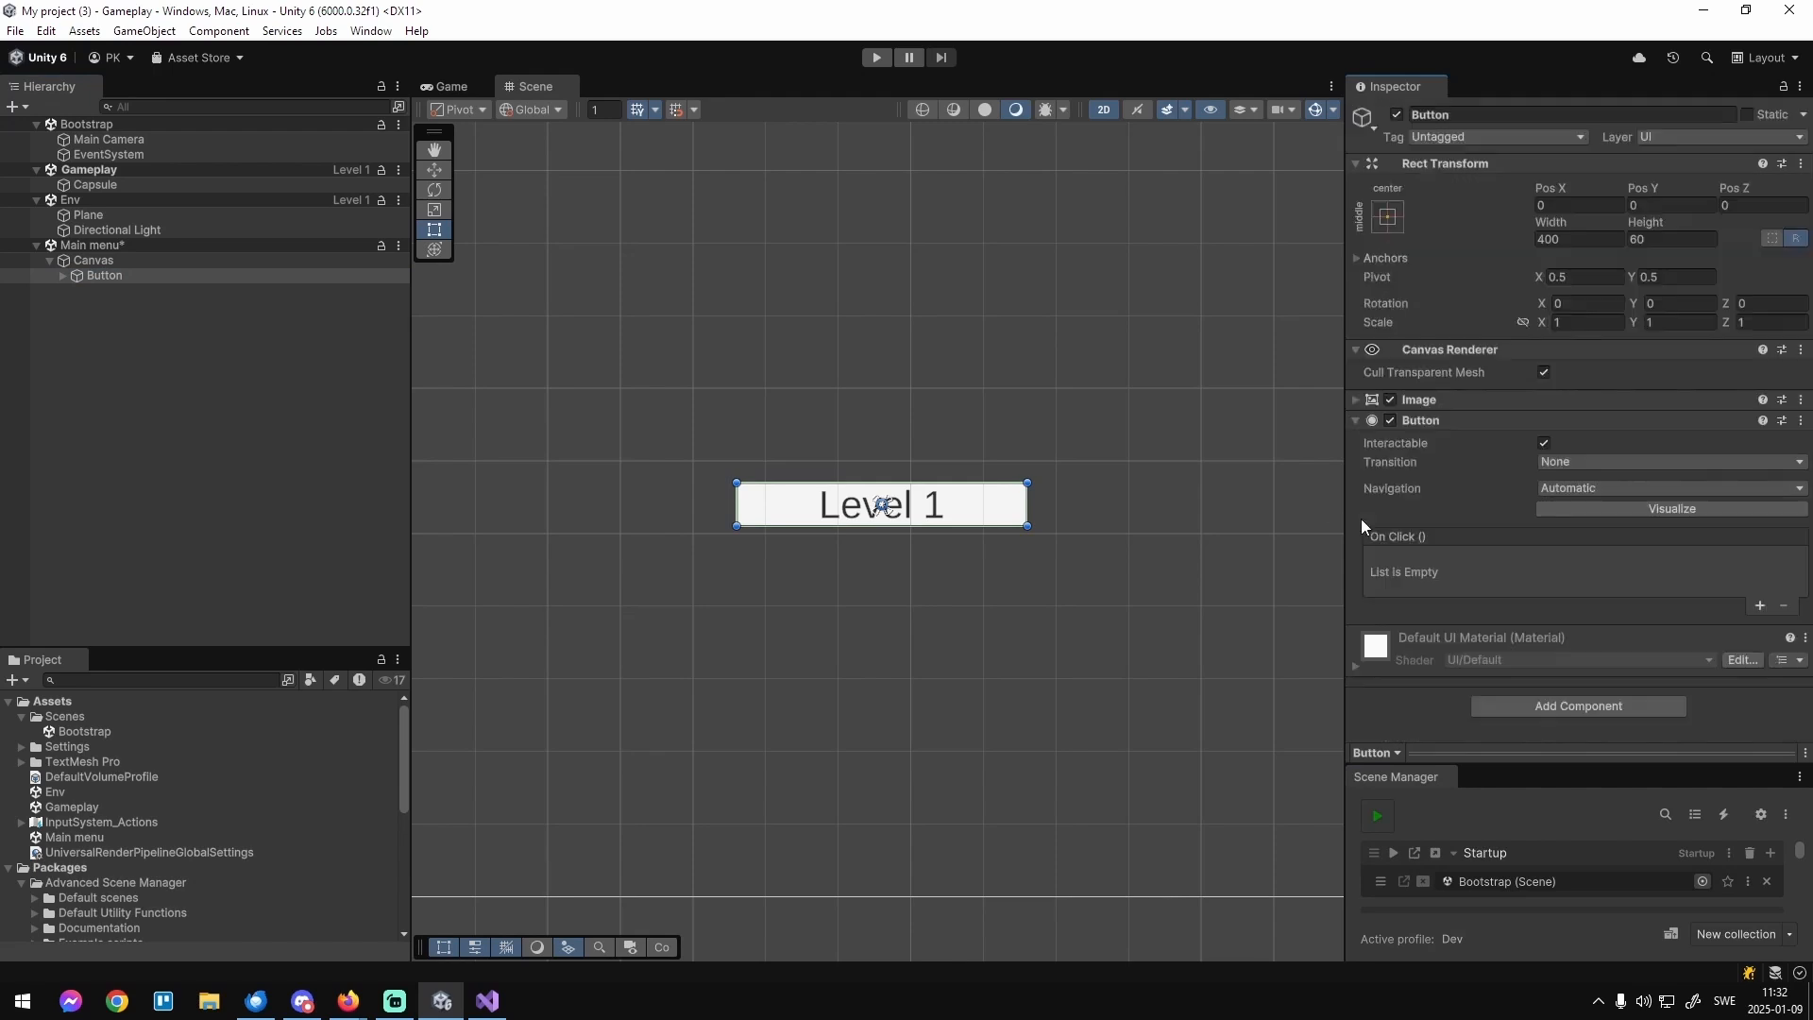
Create a new script named LoadLevelScript and add it as a component to the Button.
click(1532, 707)
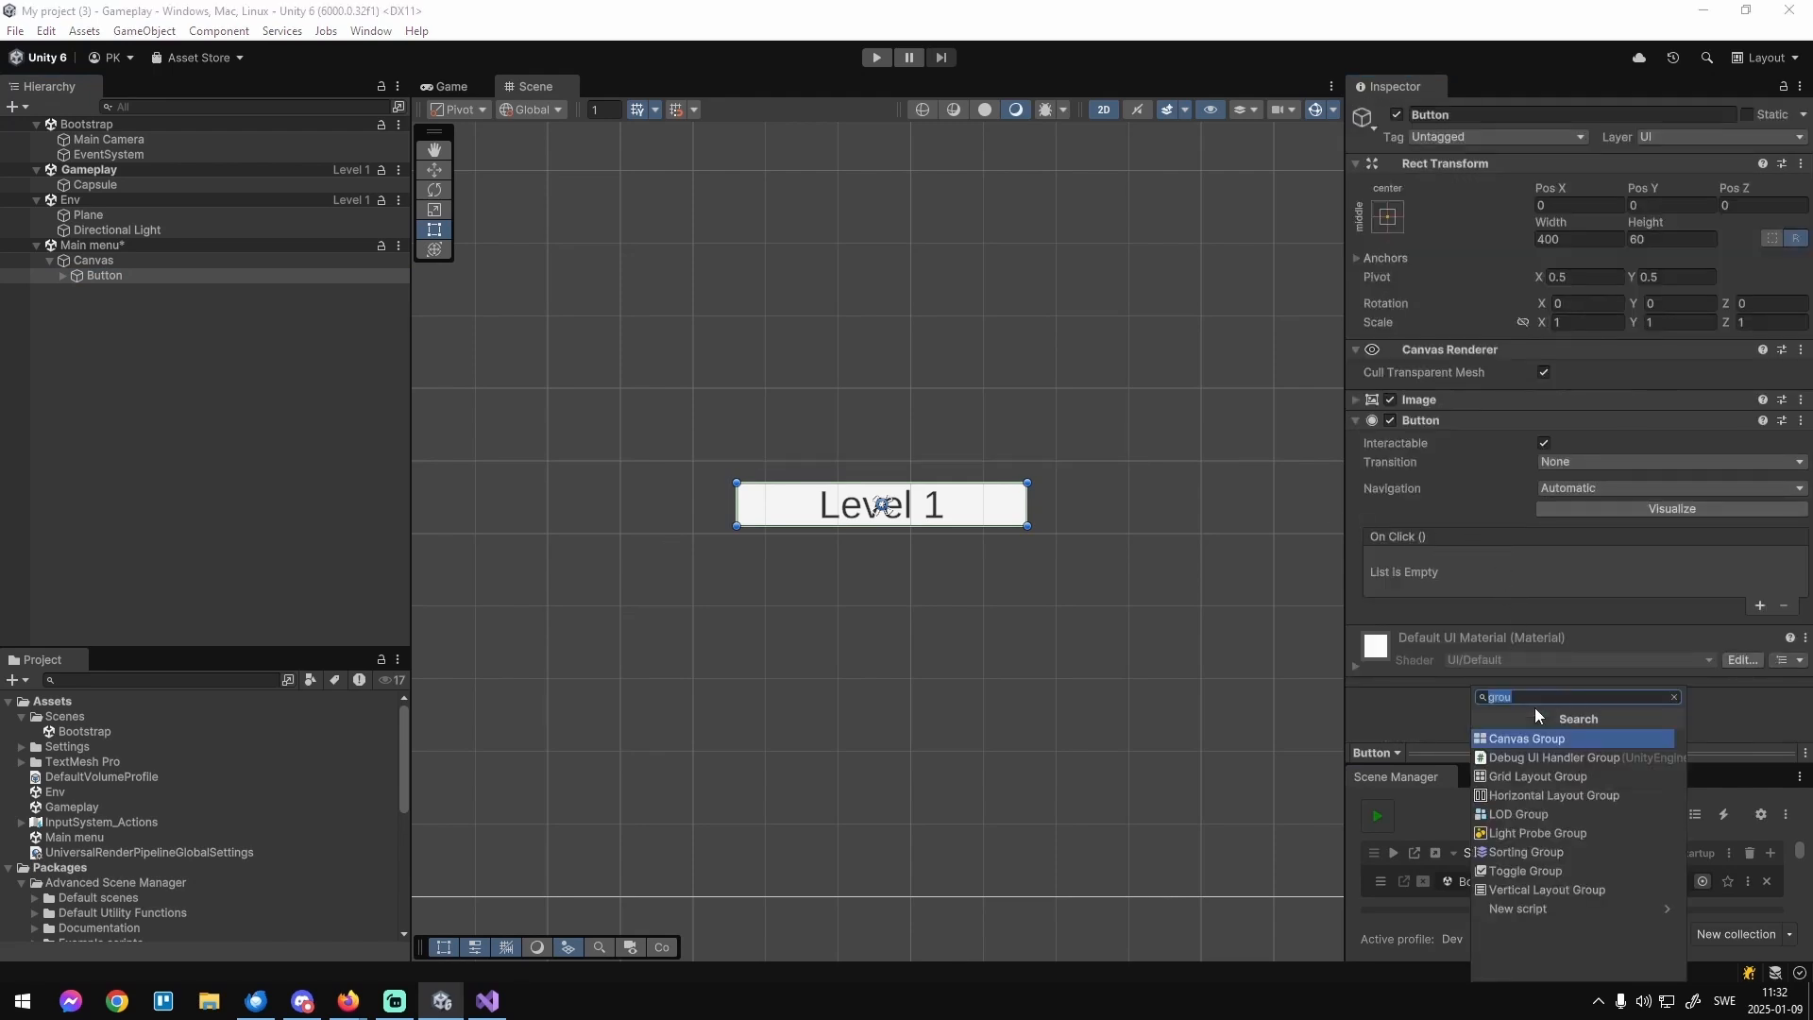
text(LoadLevel)
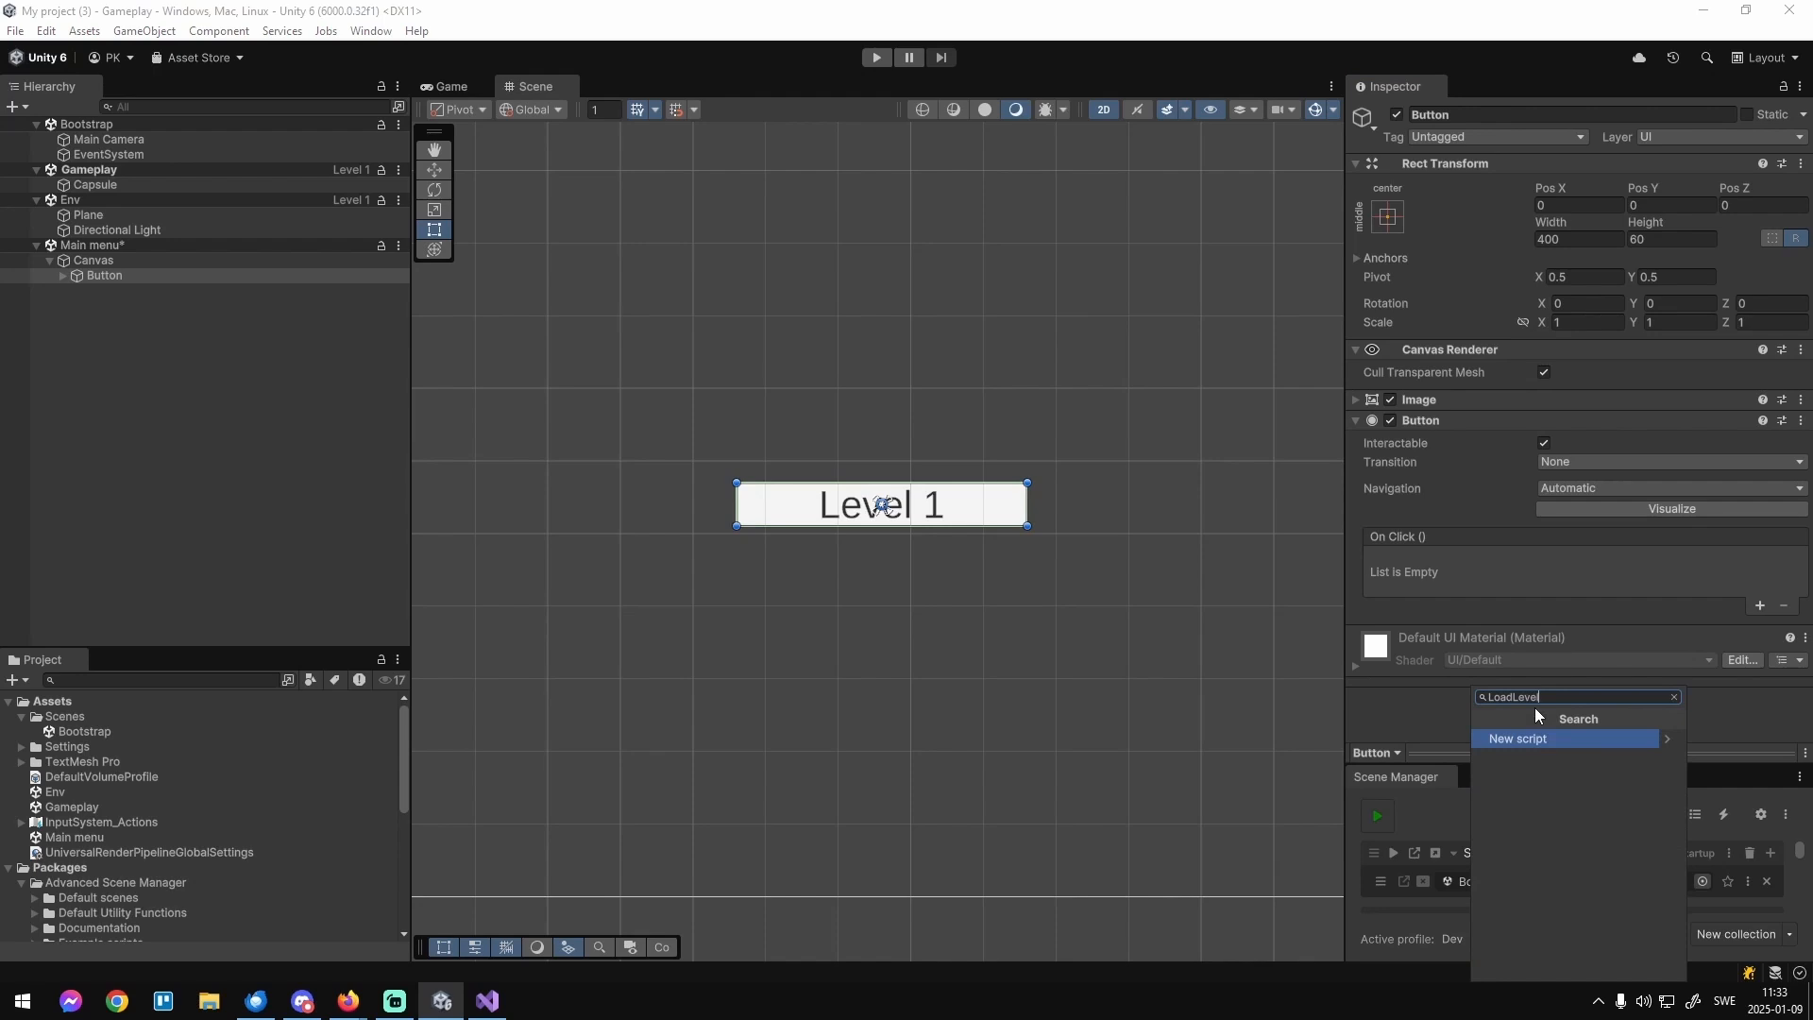
text(Script)
key(Return)
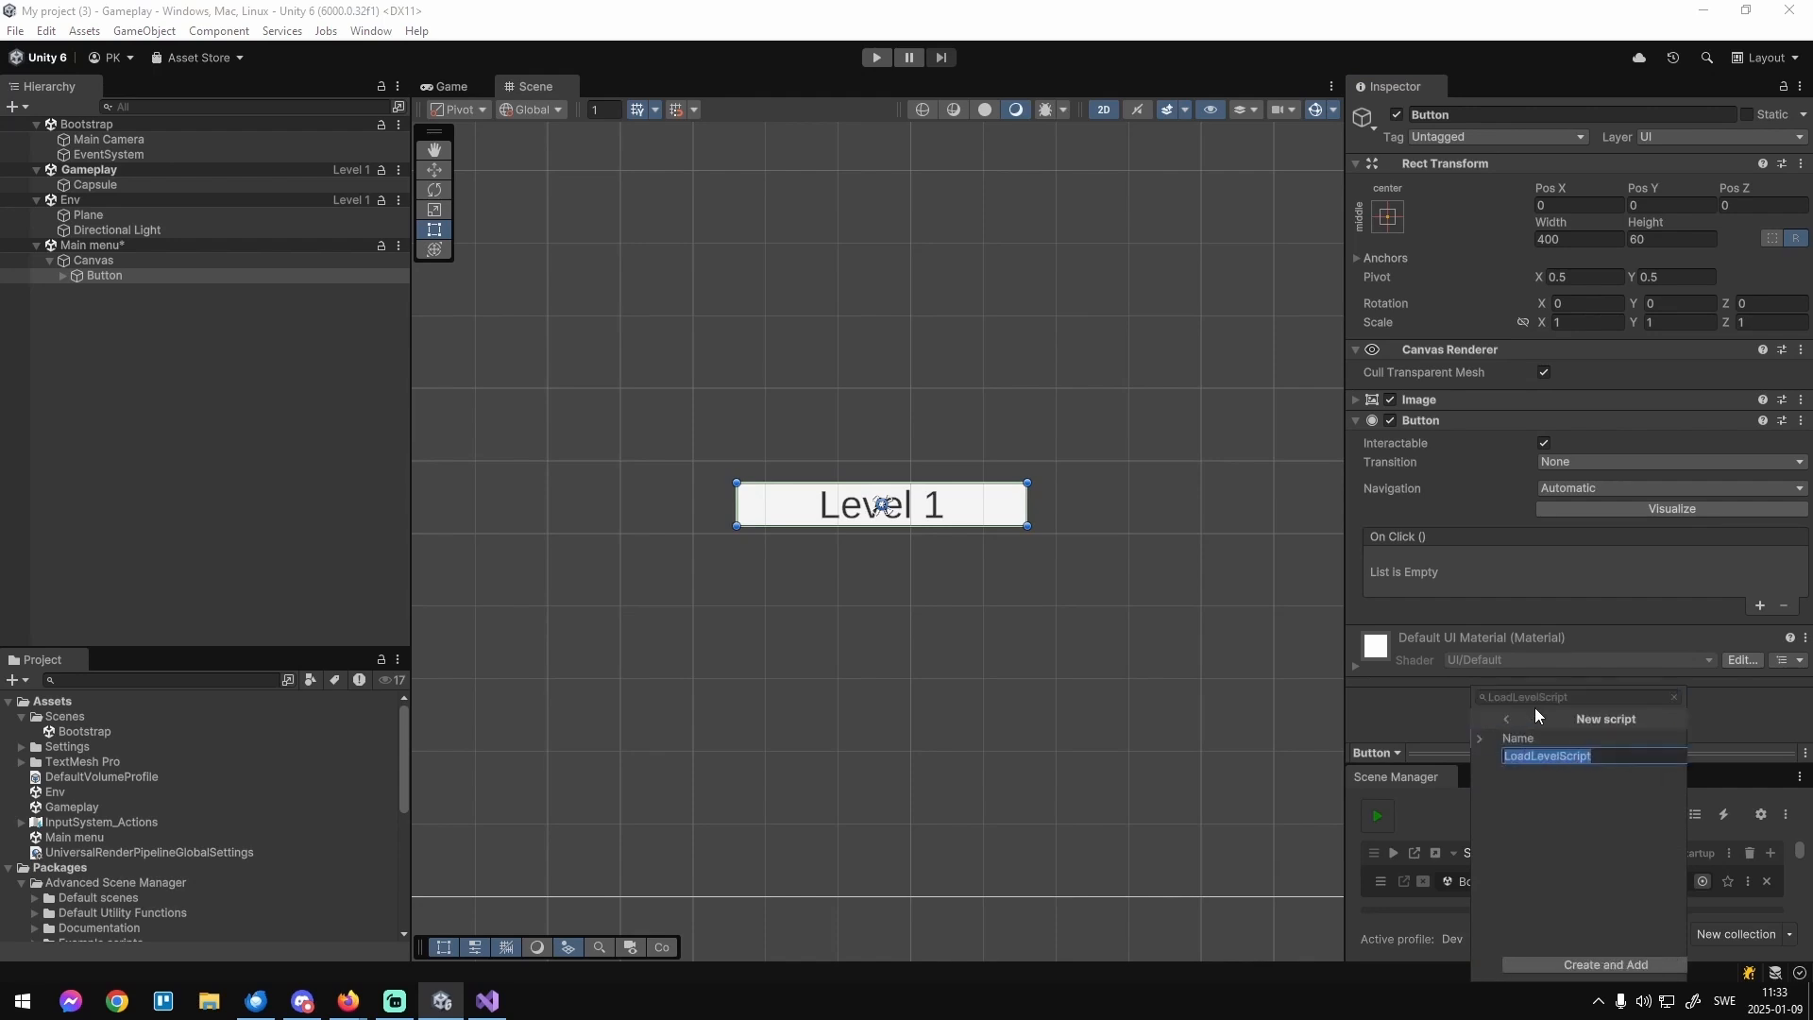
key(Return)
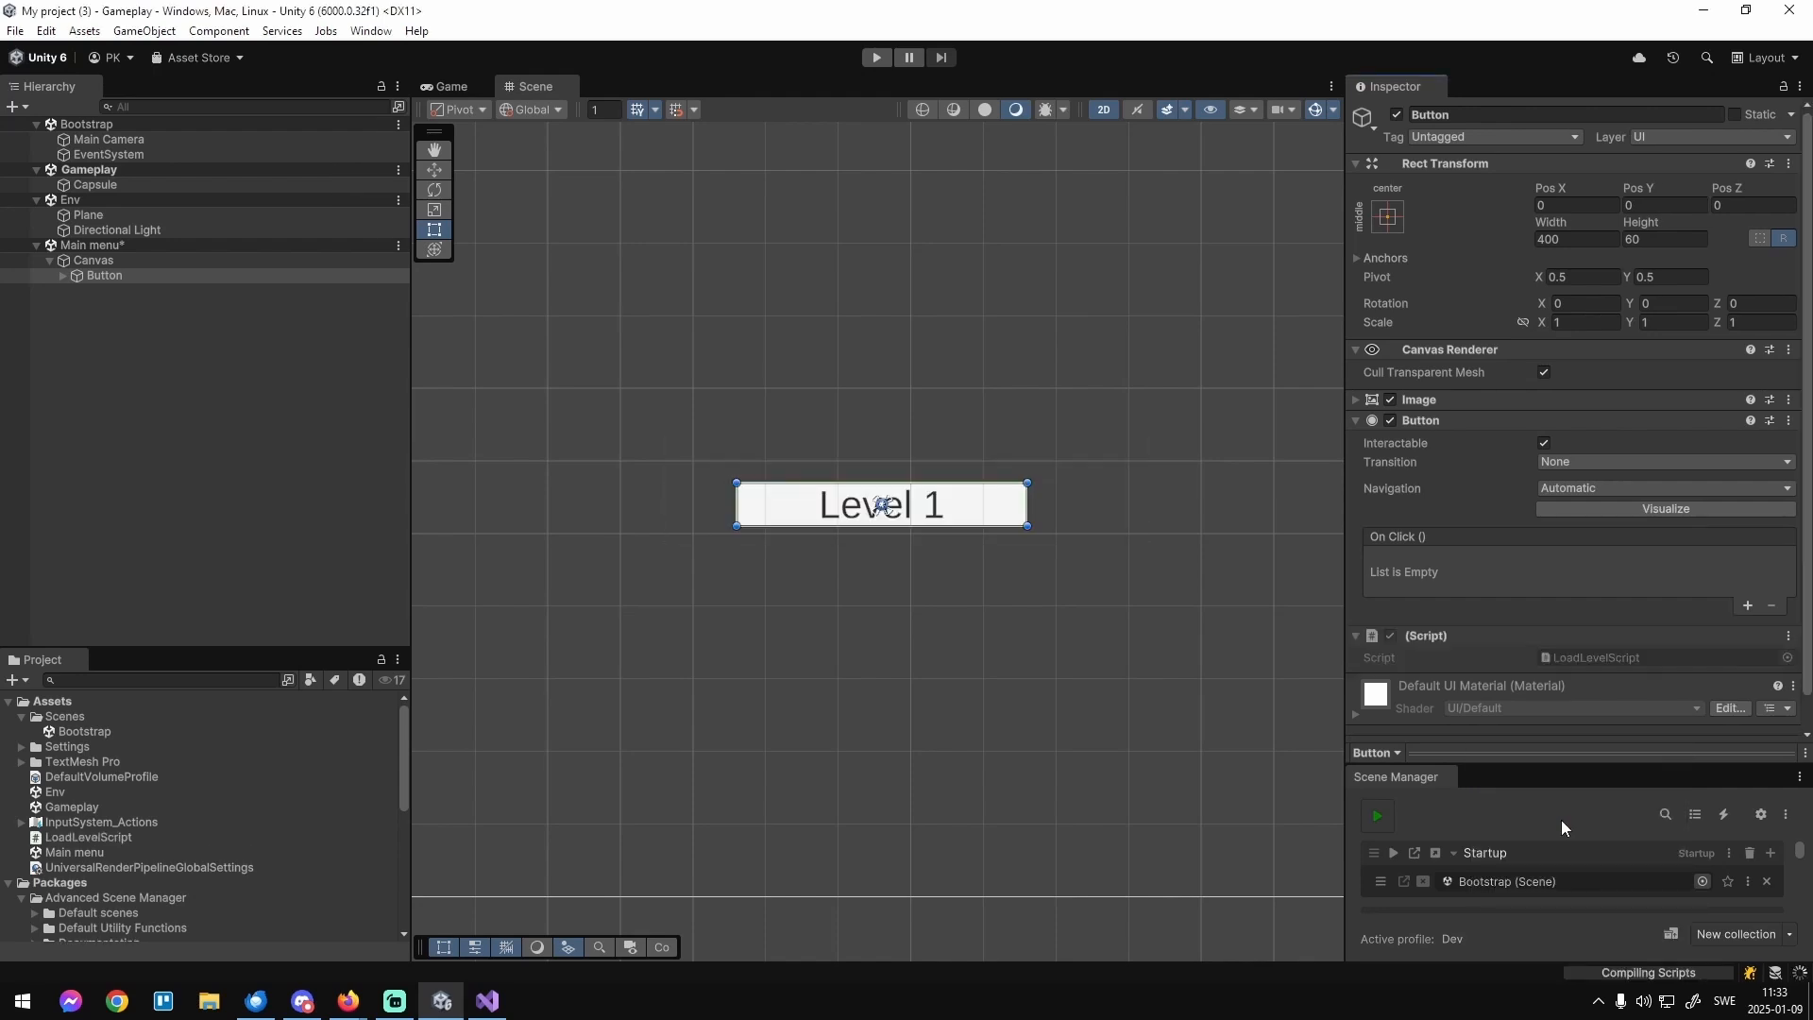
Open LoadLevelScript in Visual Studio and reload the modified solution from disk.
click(1605, 658)
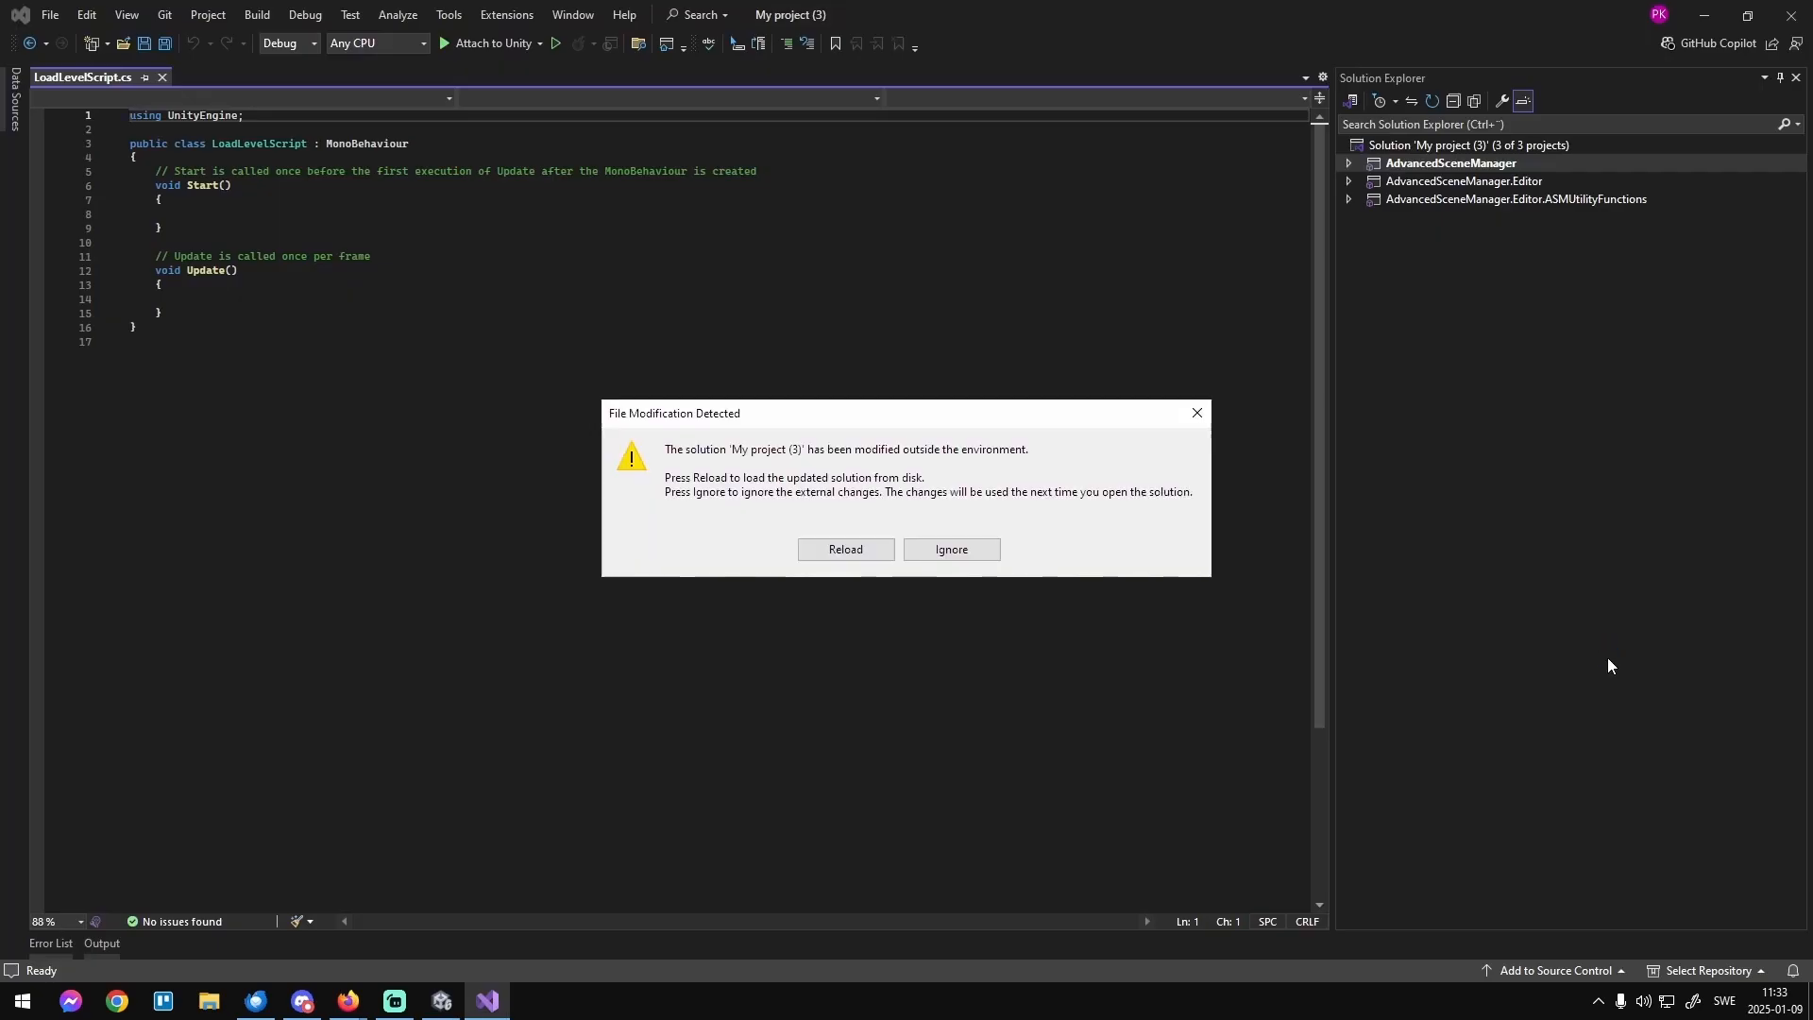
click(845, 550)
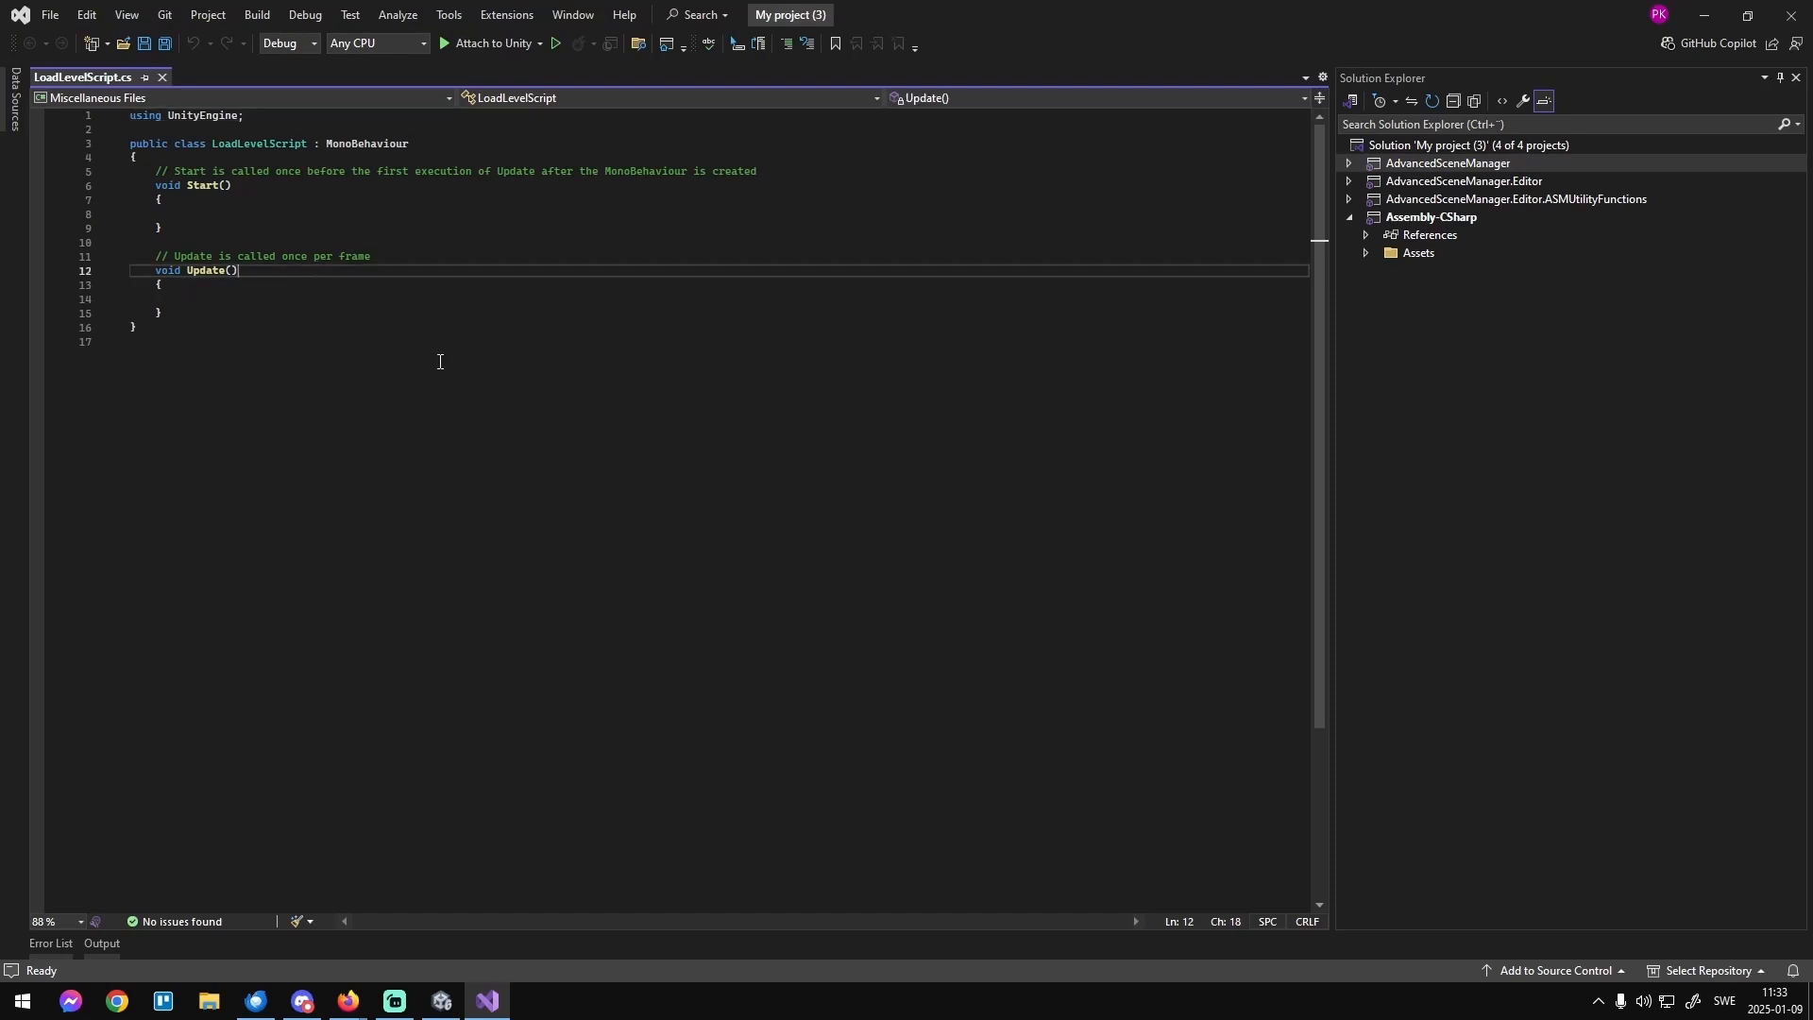
click(318, 269)
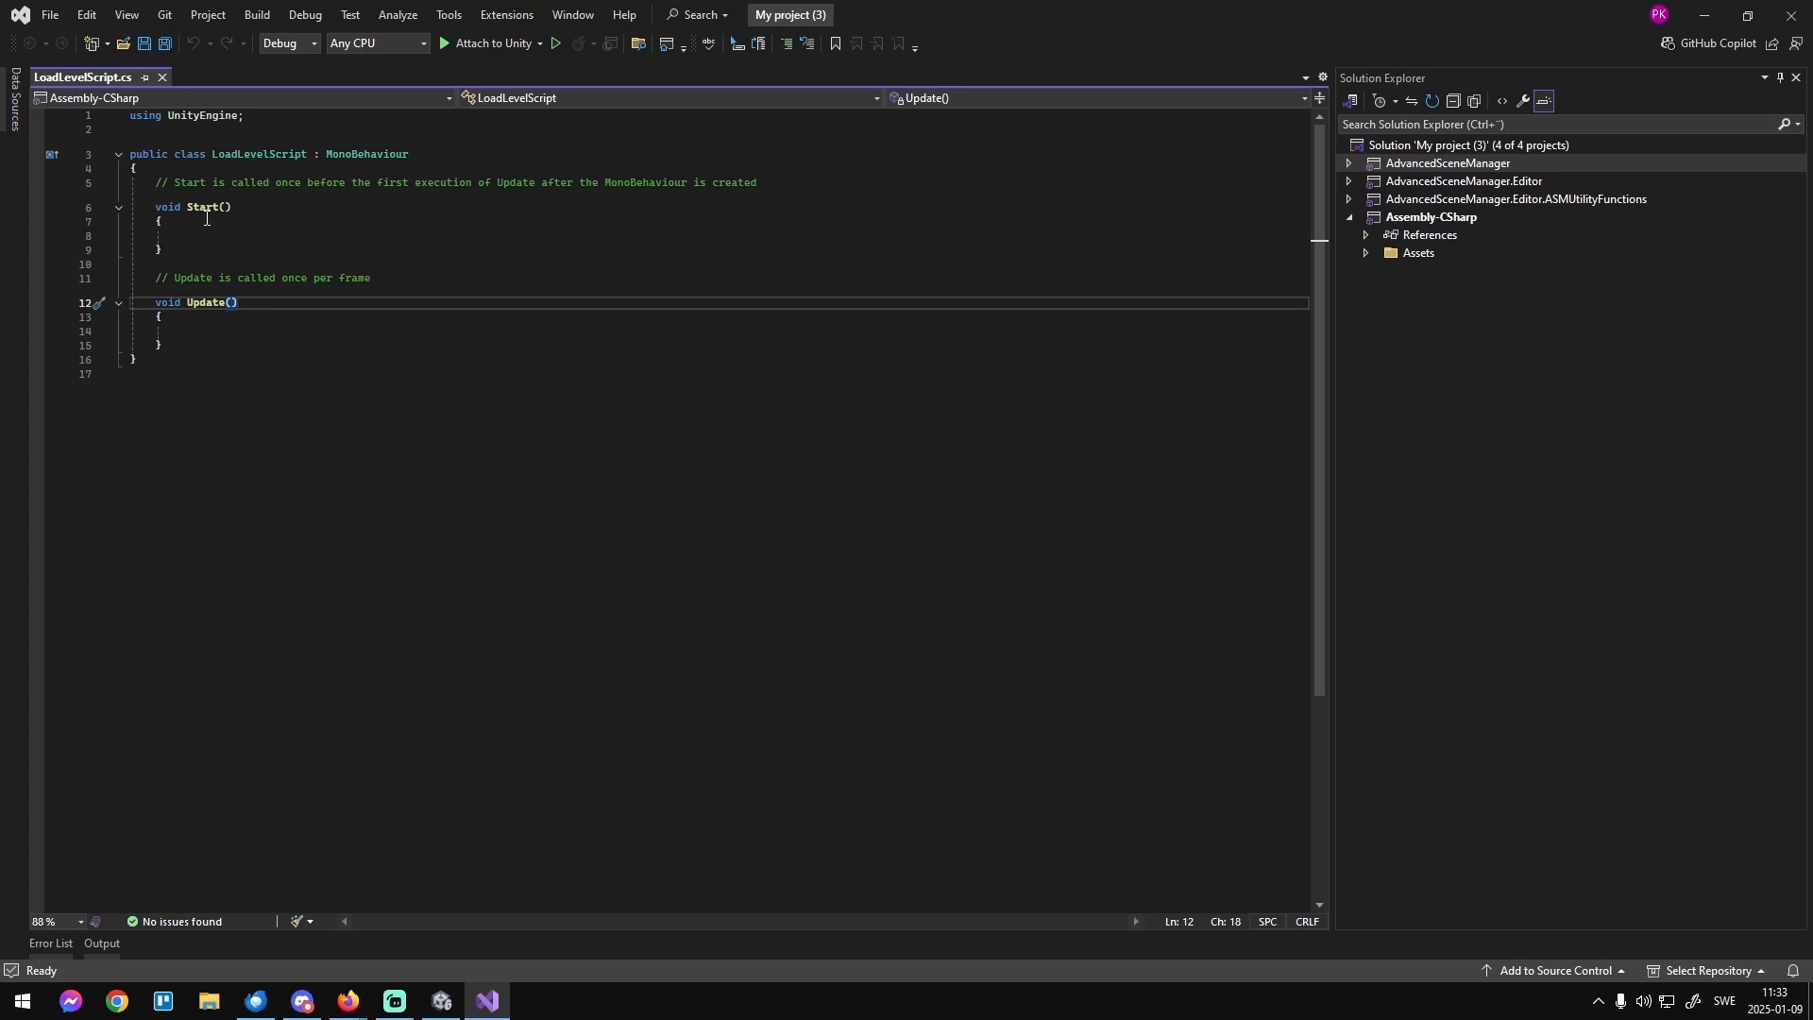
Declare a Scene field named level1 at the top of the LoadLevelScript class, using the AdvancedSceneManager.Models namespace.
click(229, 172)
key(Return)
key(Return)
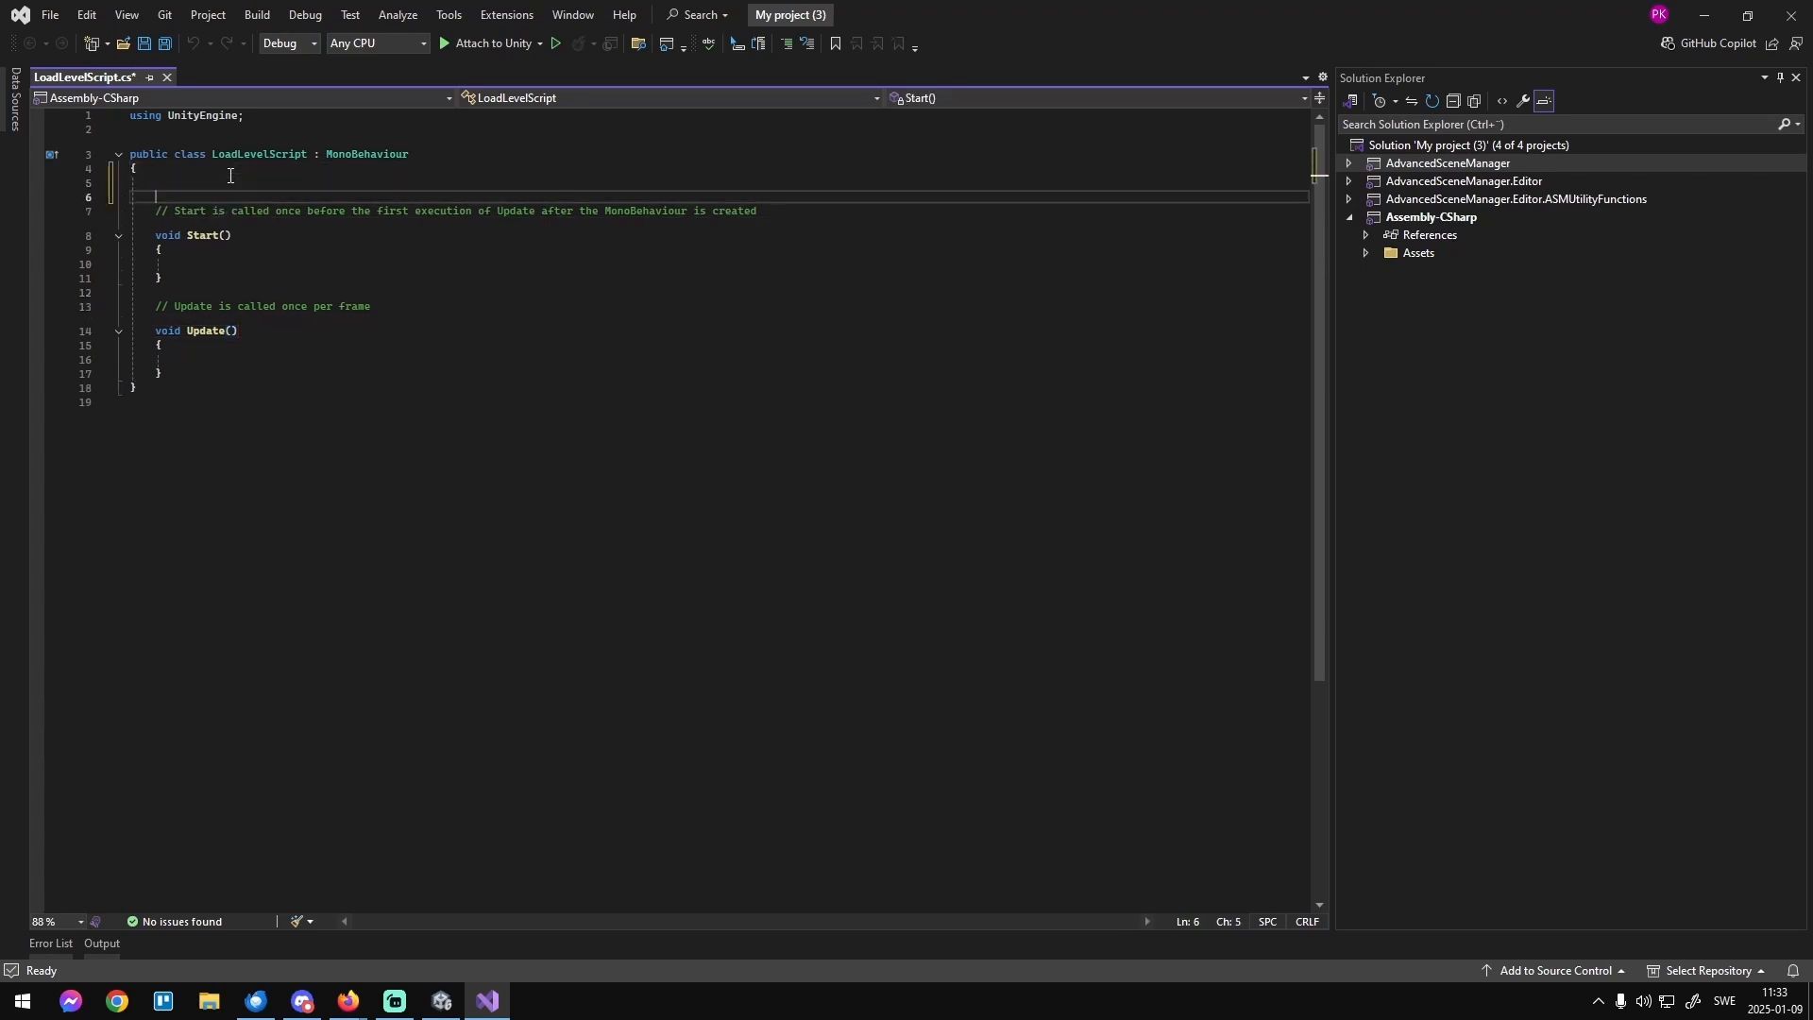
key(Up)
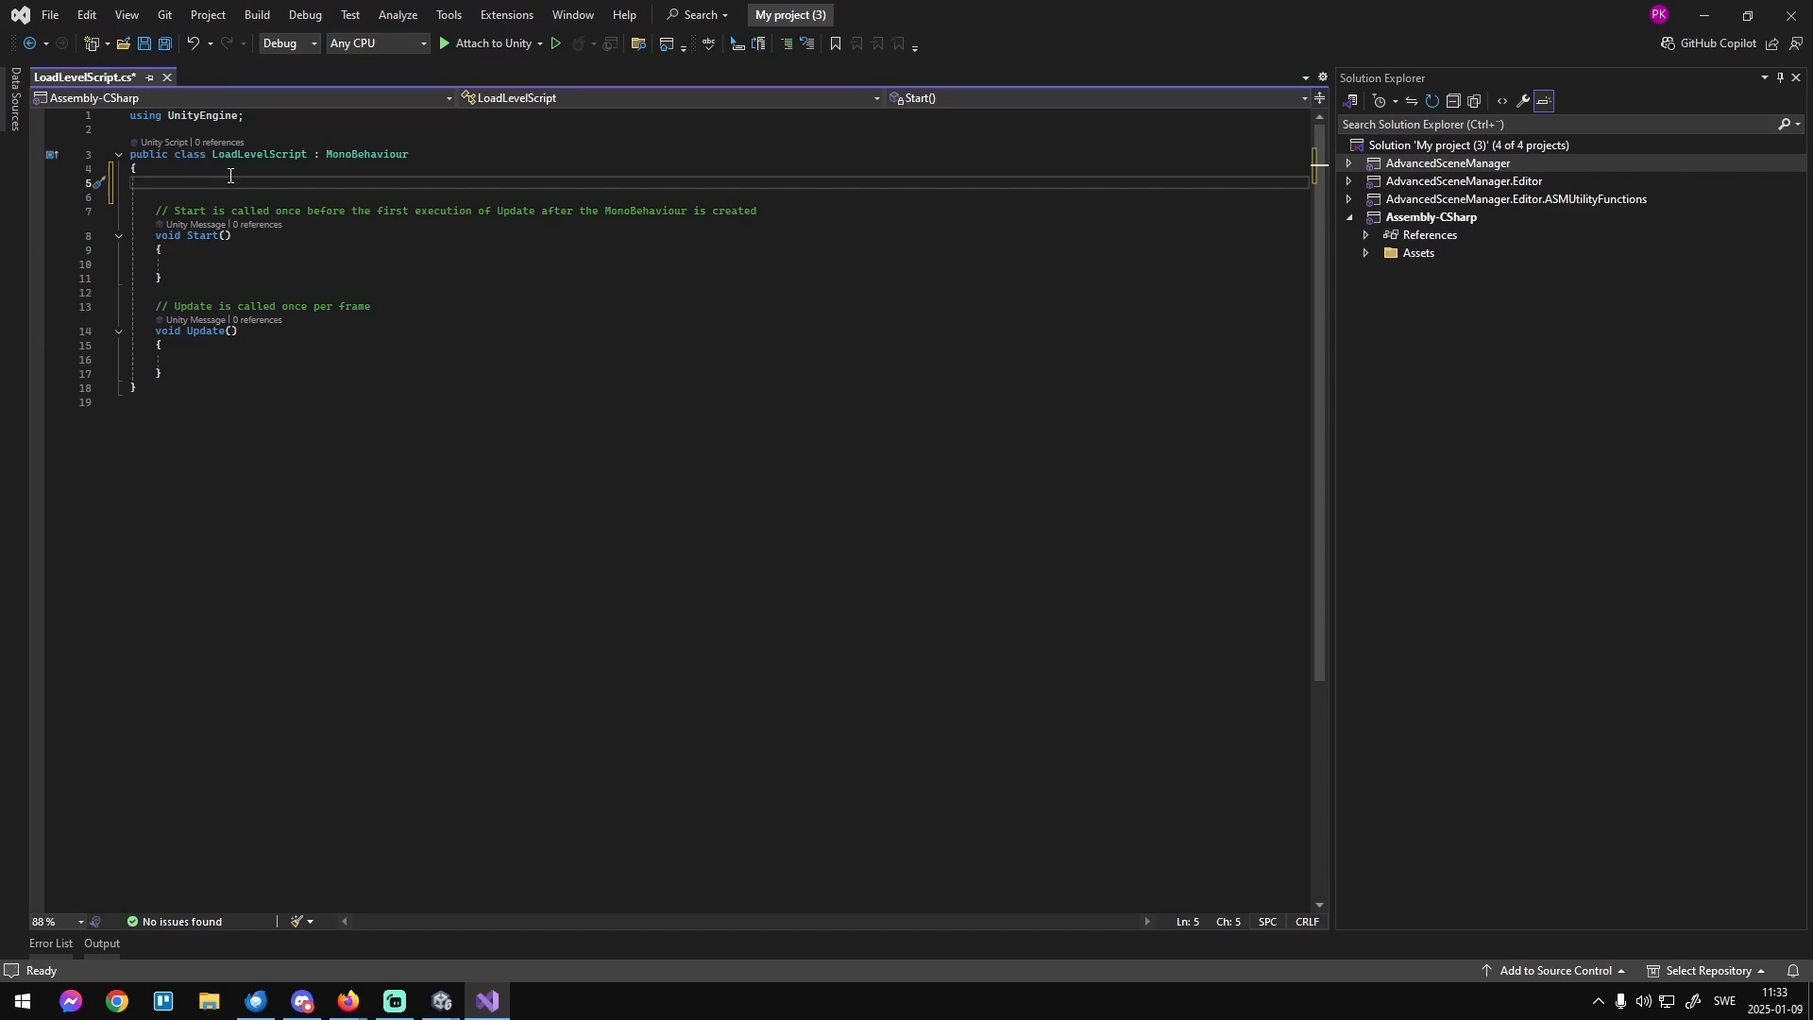
text(Scene)
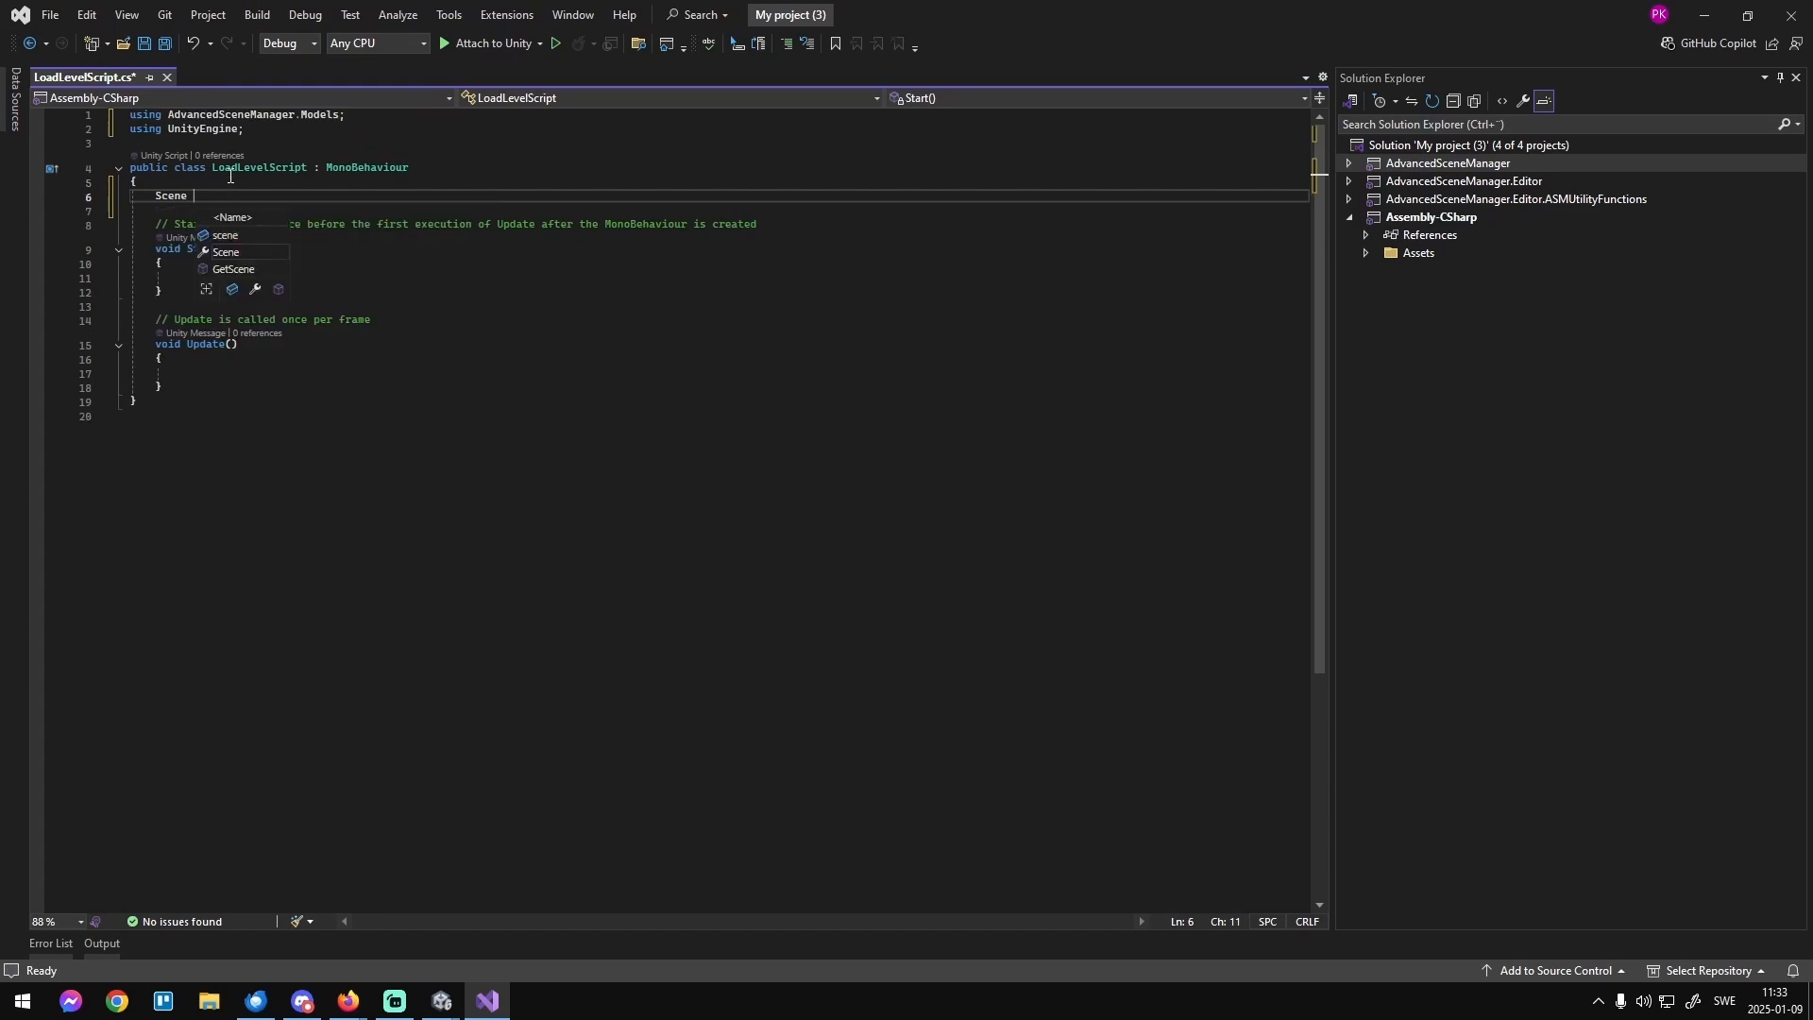
double_click(320, 114)
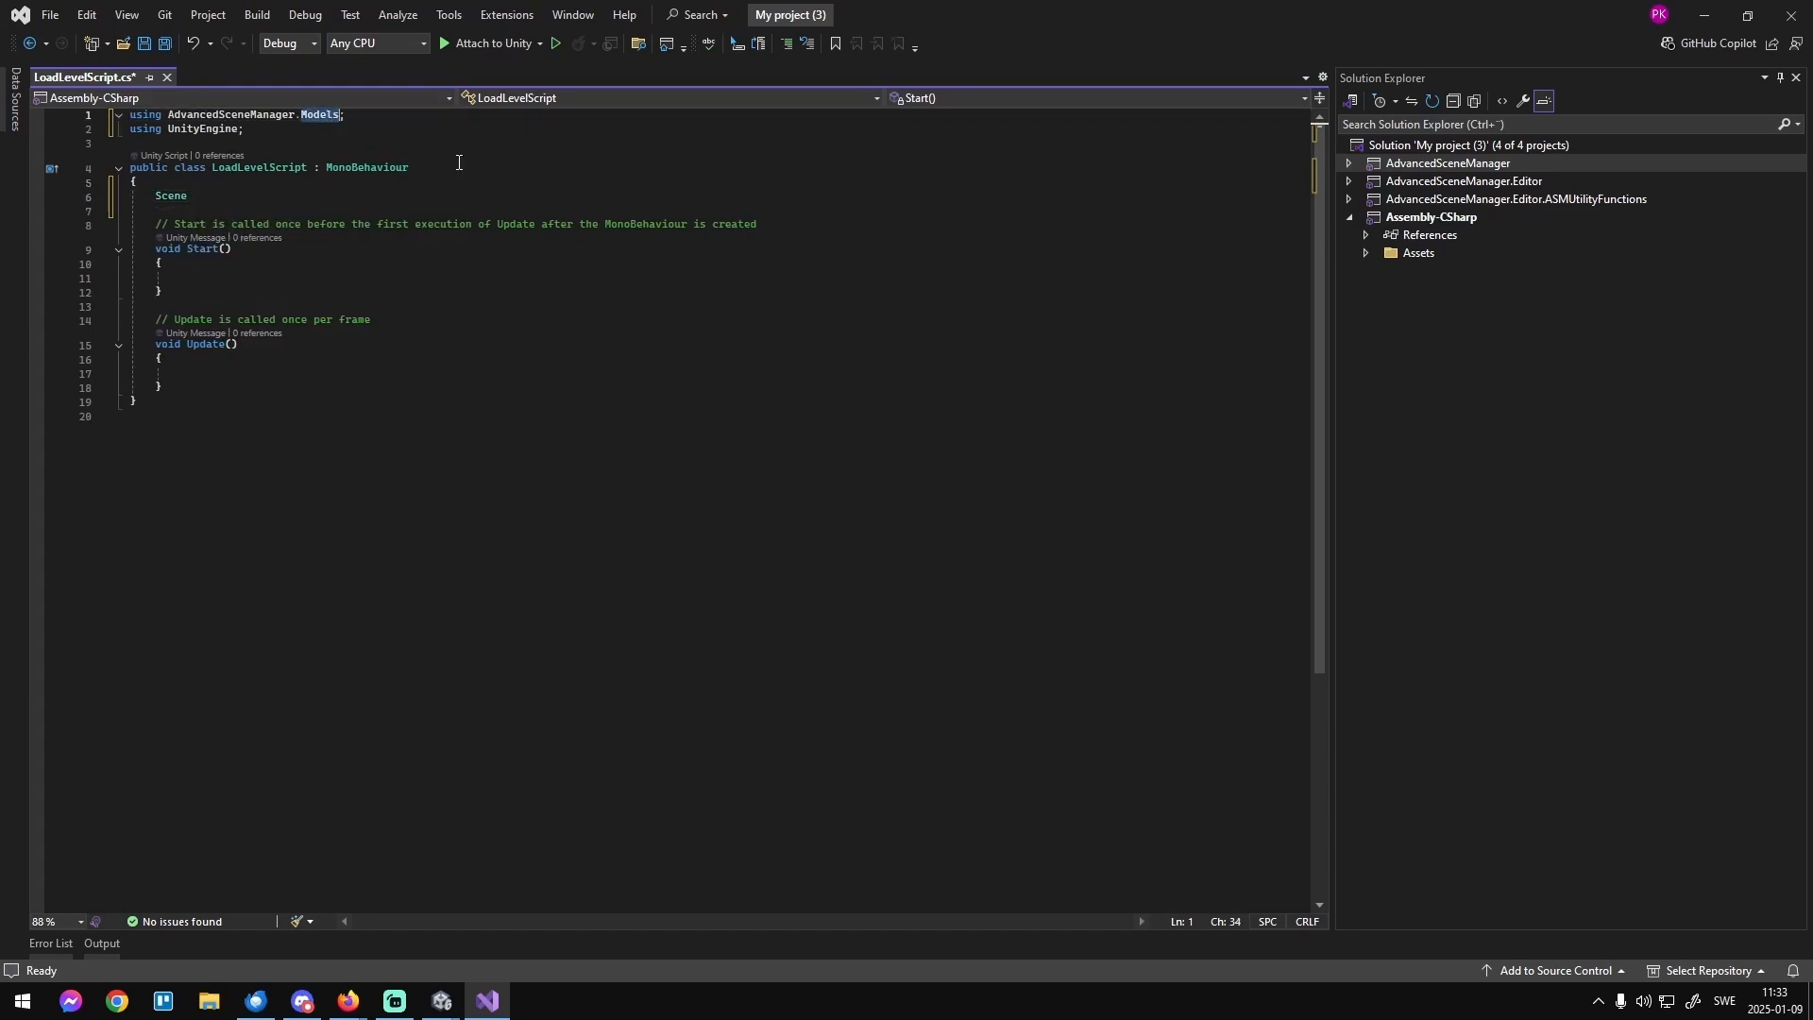
shift+click(362, 119)
click(215, 198)
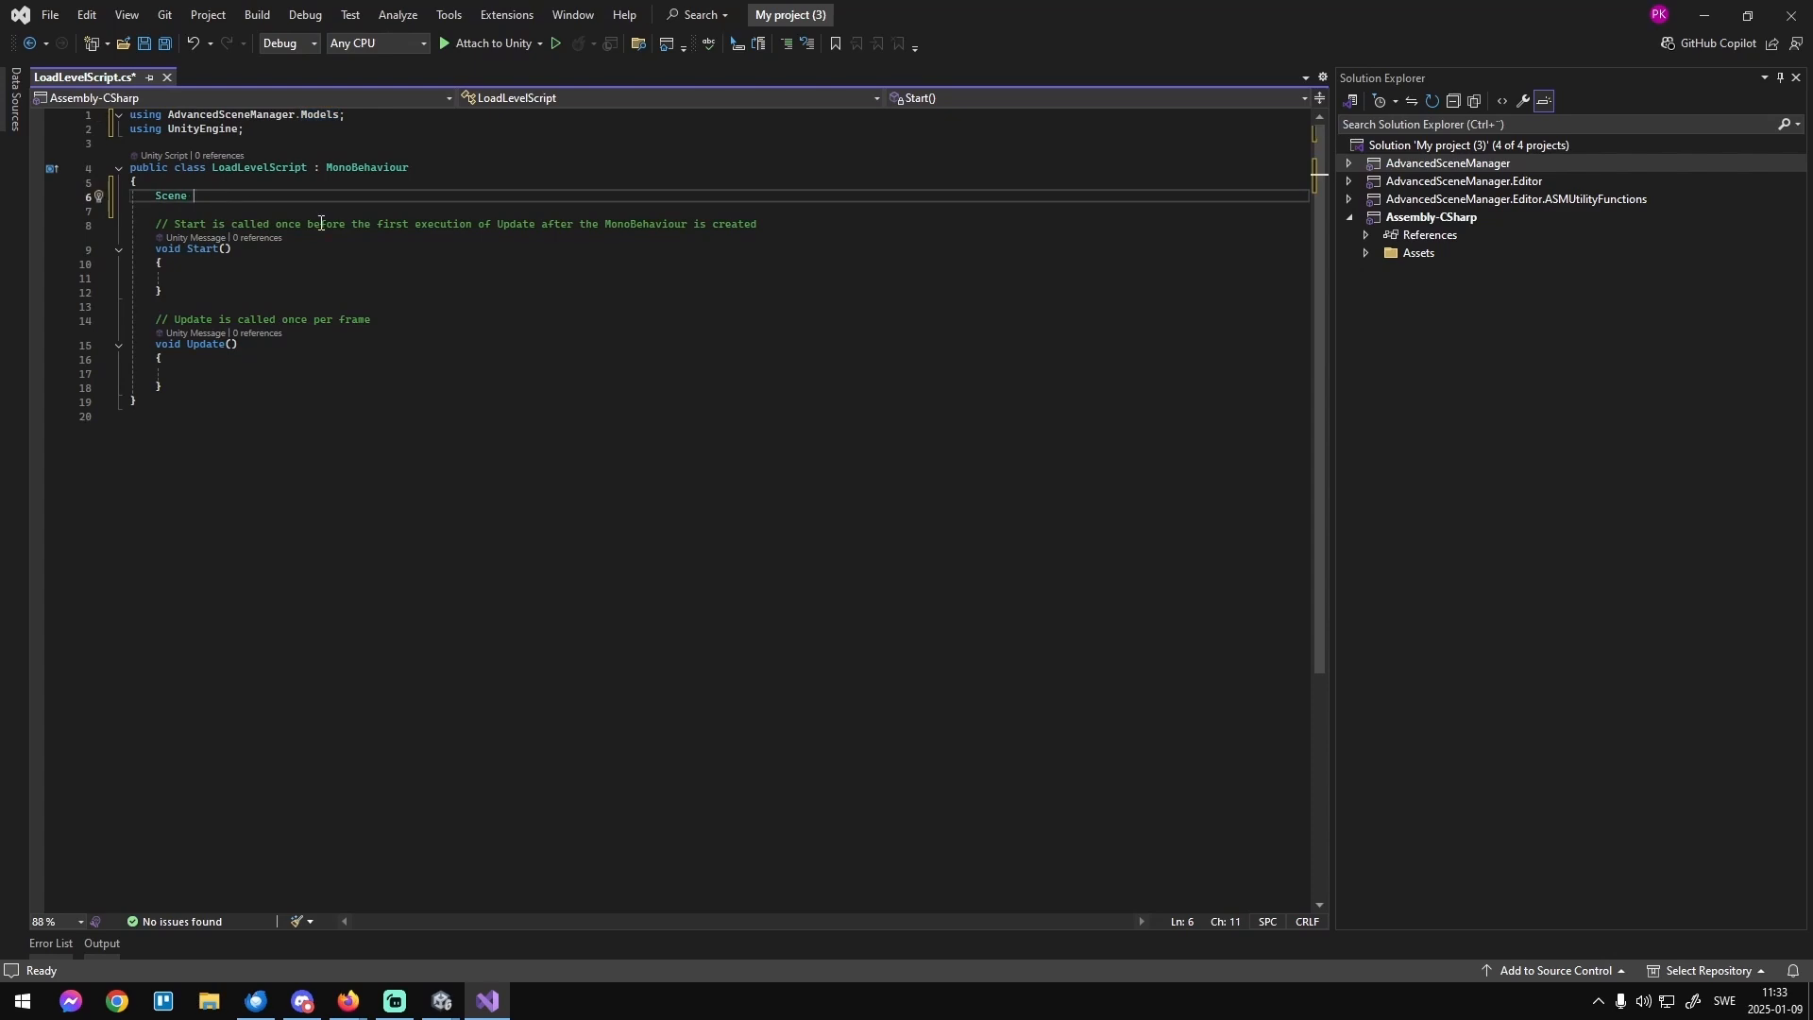
text(level1;)
Add the [SerializeField] attribute in front of the level1 Scene field.
key(Home)
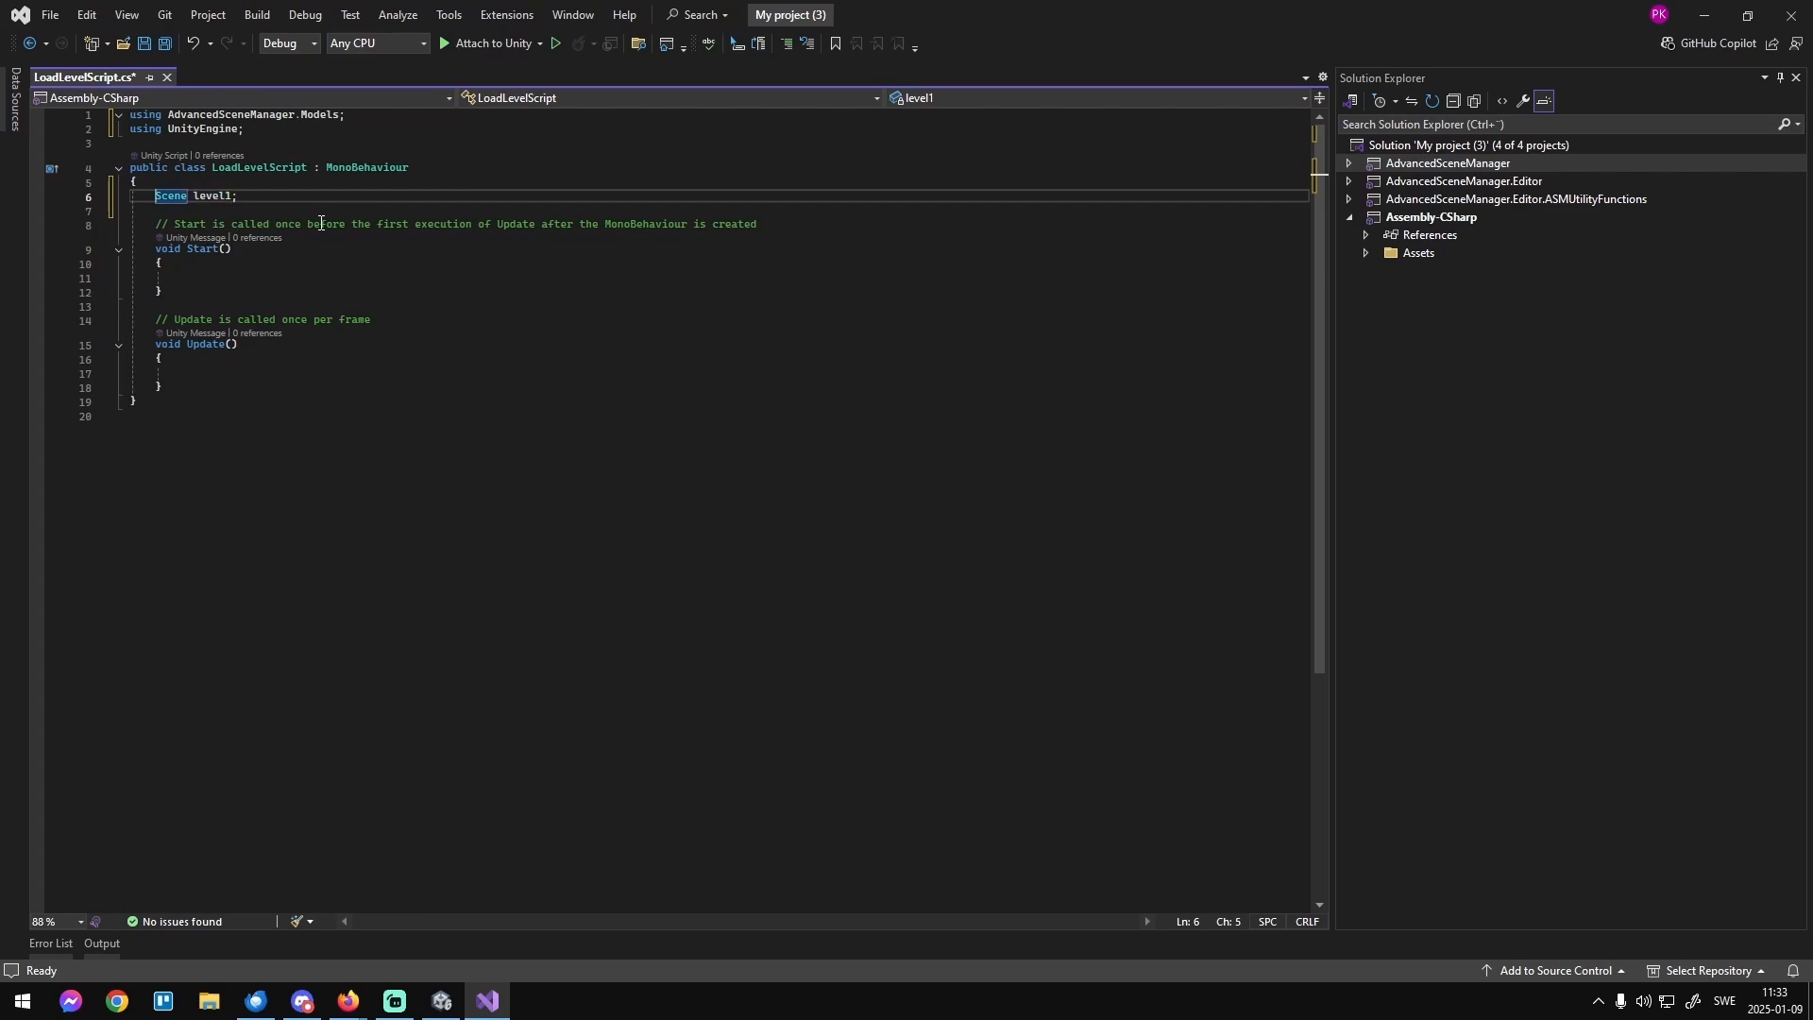
text([SerializeField])
key(End)
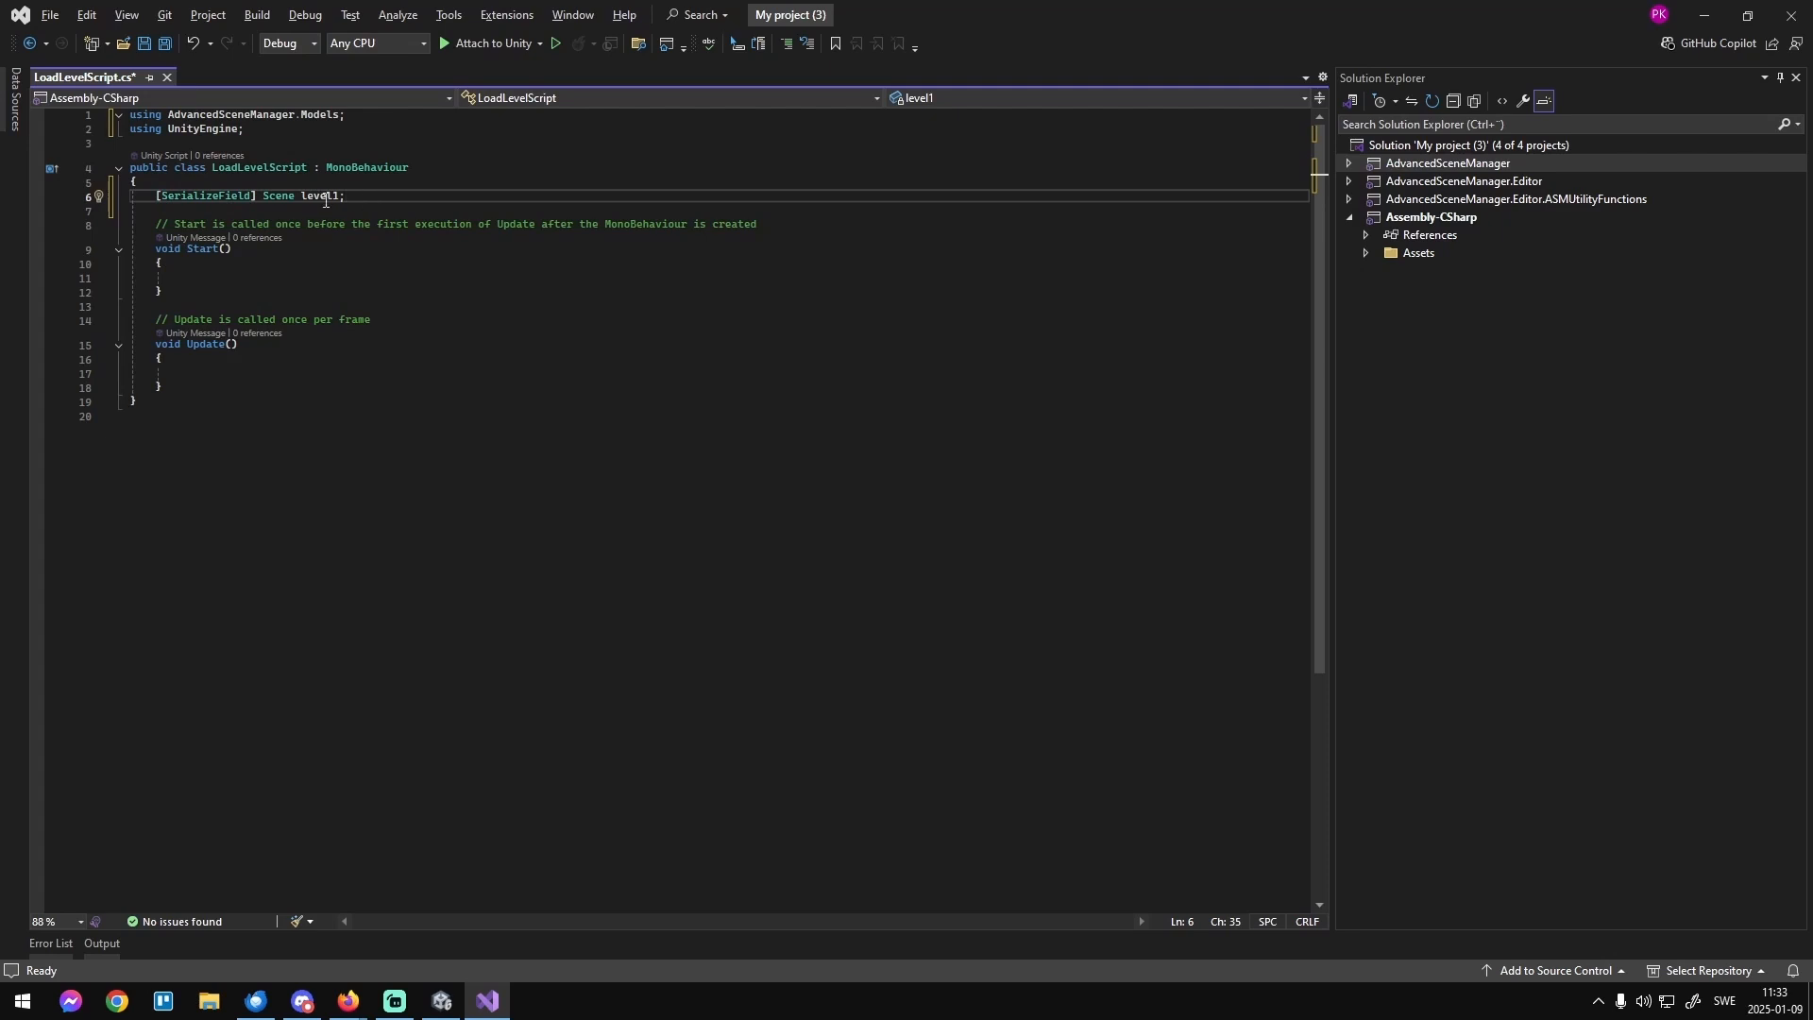
click(290, 198)
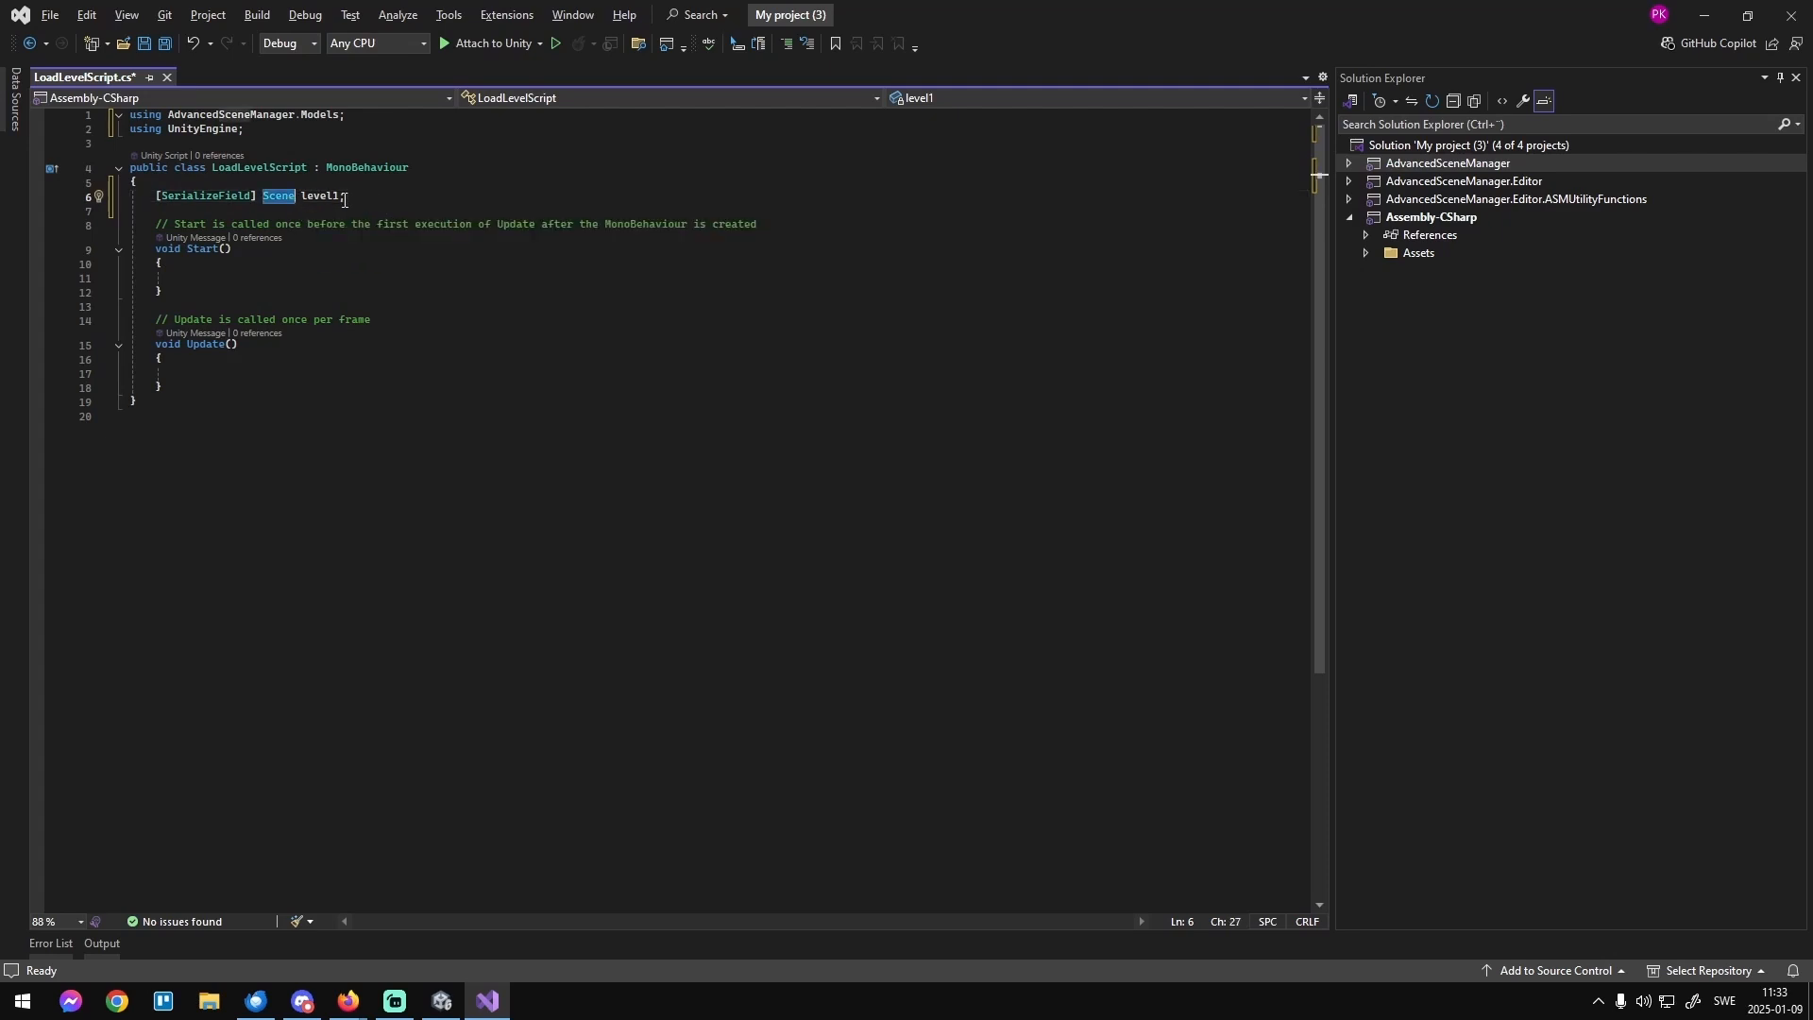
Call level1.Open(); inside the Start method.
click(387, 278)
text(leve)
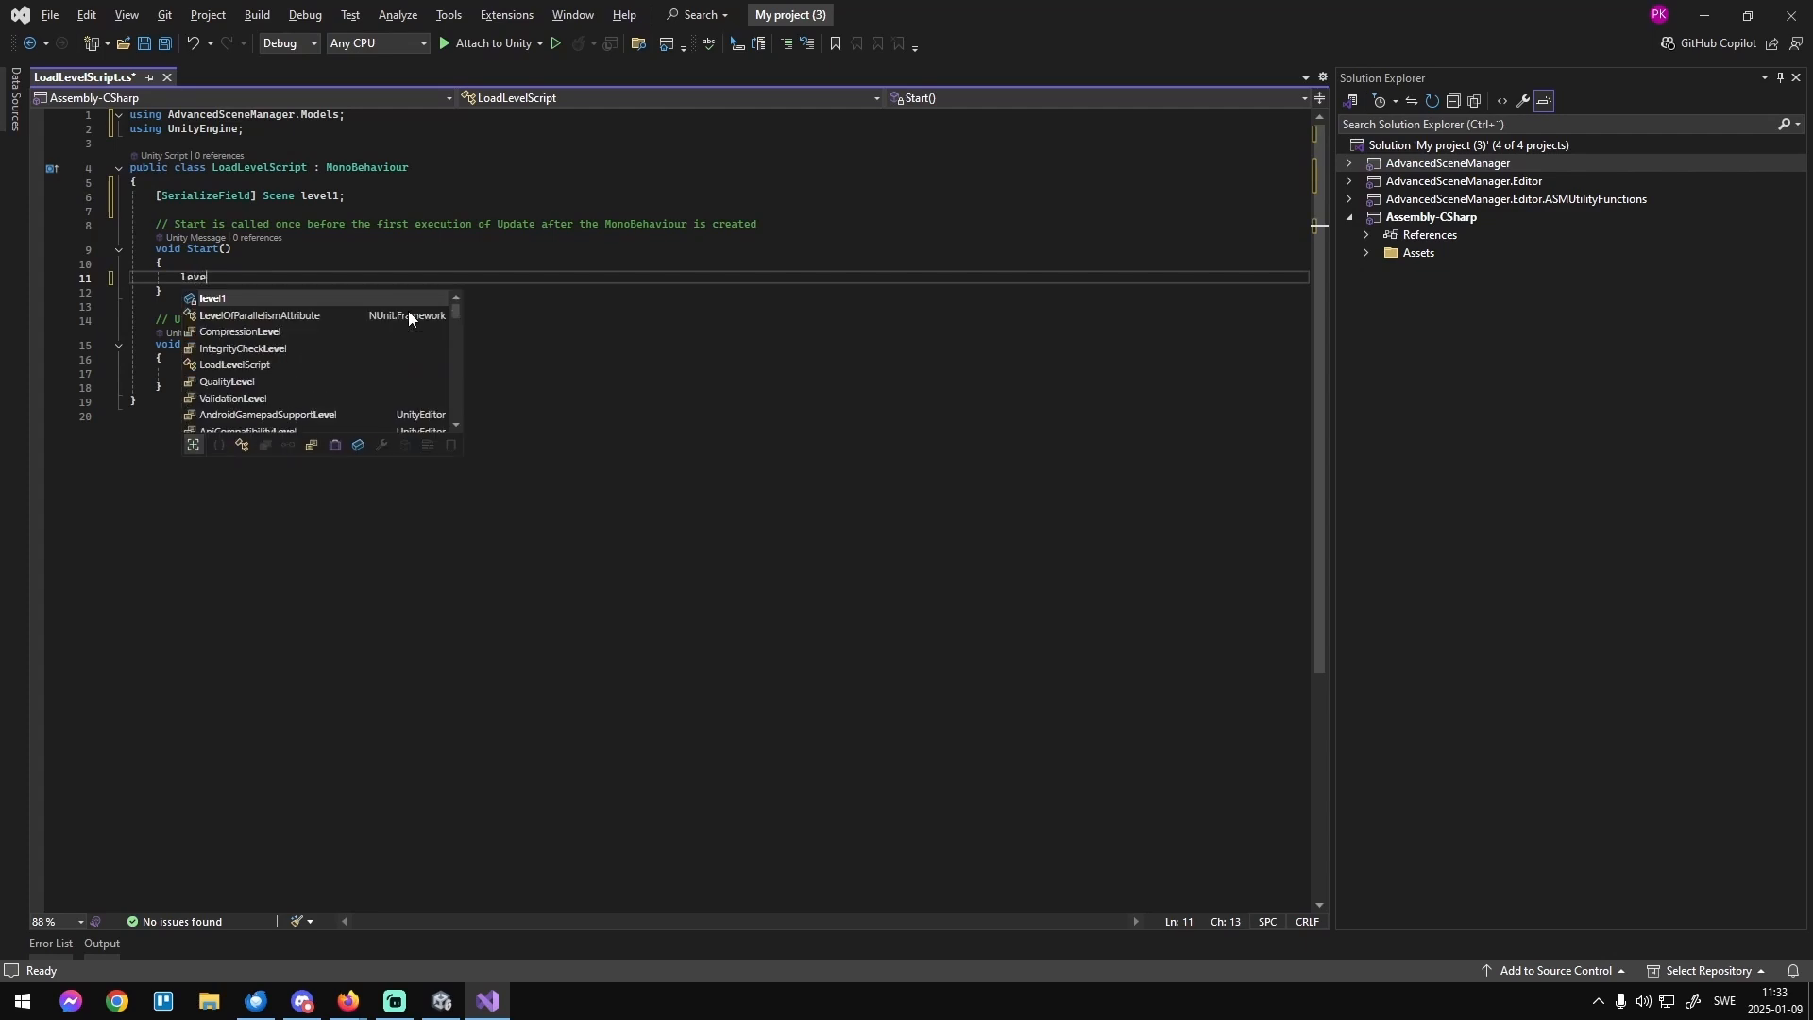
text(l1.Open())
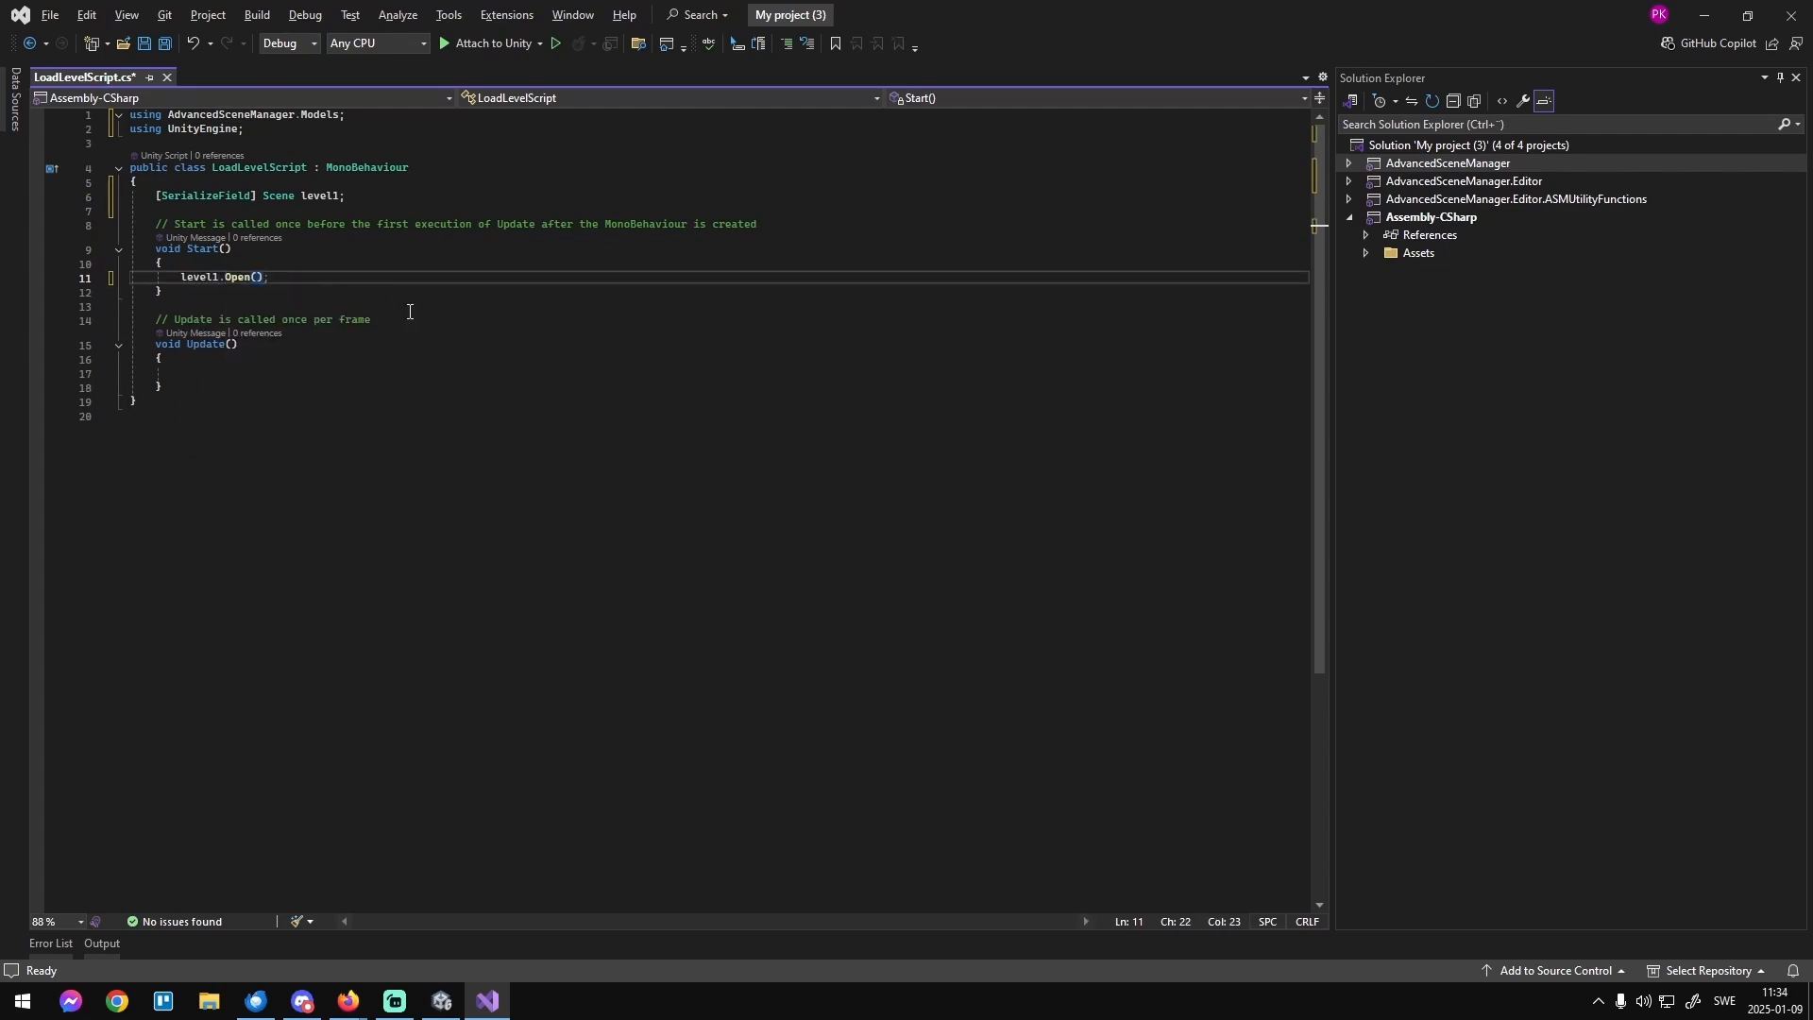
text(;)
Duplicate the serialized level1 field and change the copy's type to SceneCollection.
click(327, 196)
key(ctrl+d)
click(296, 212)
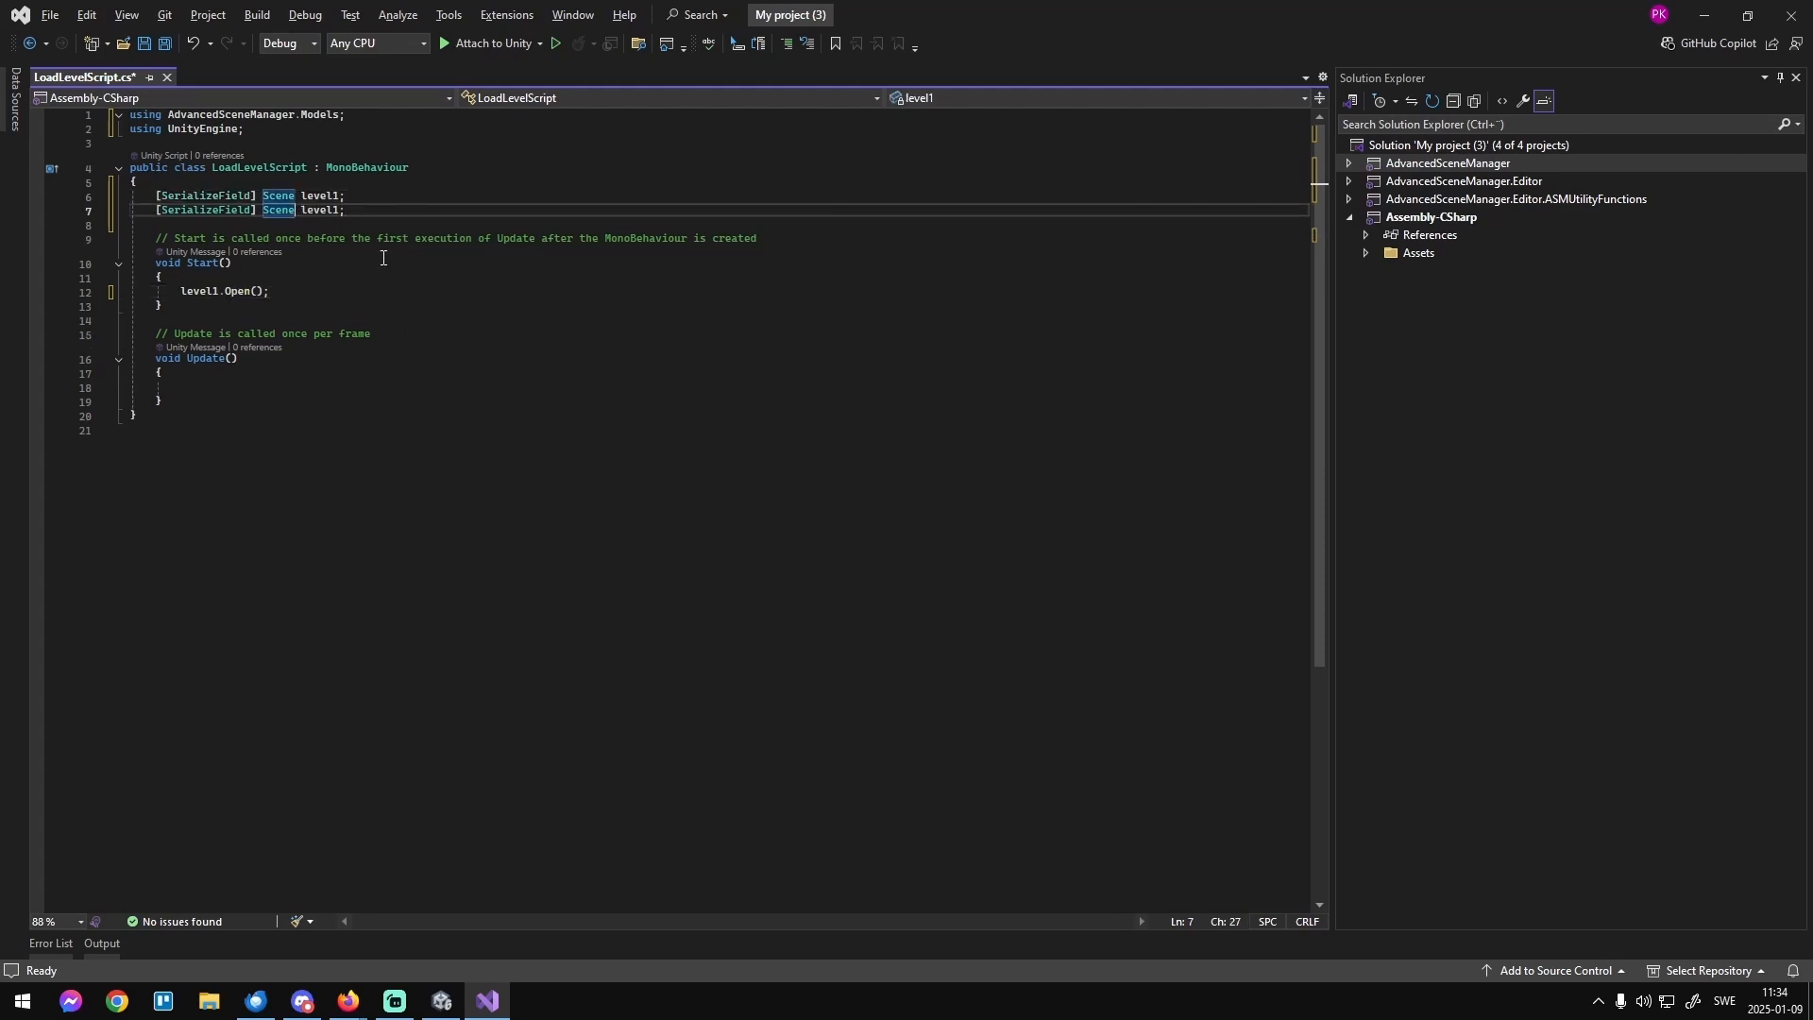
text(Collec)
text(tion)
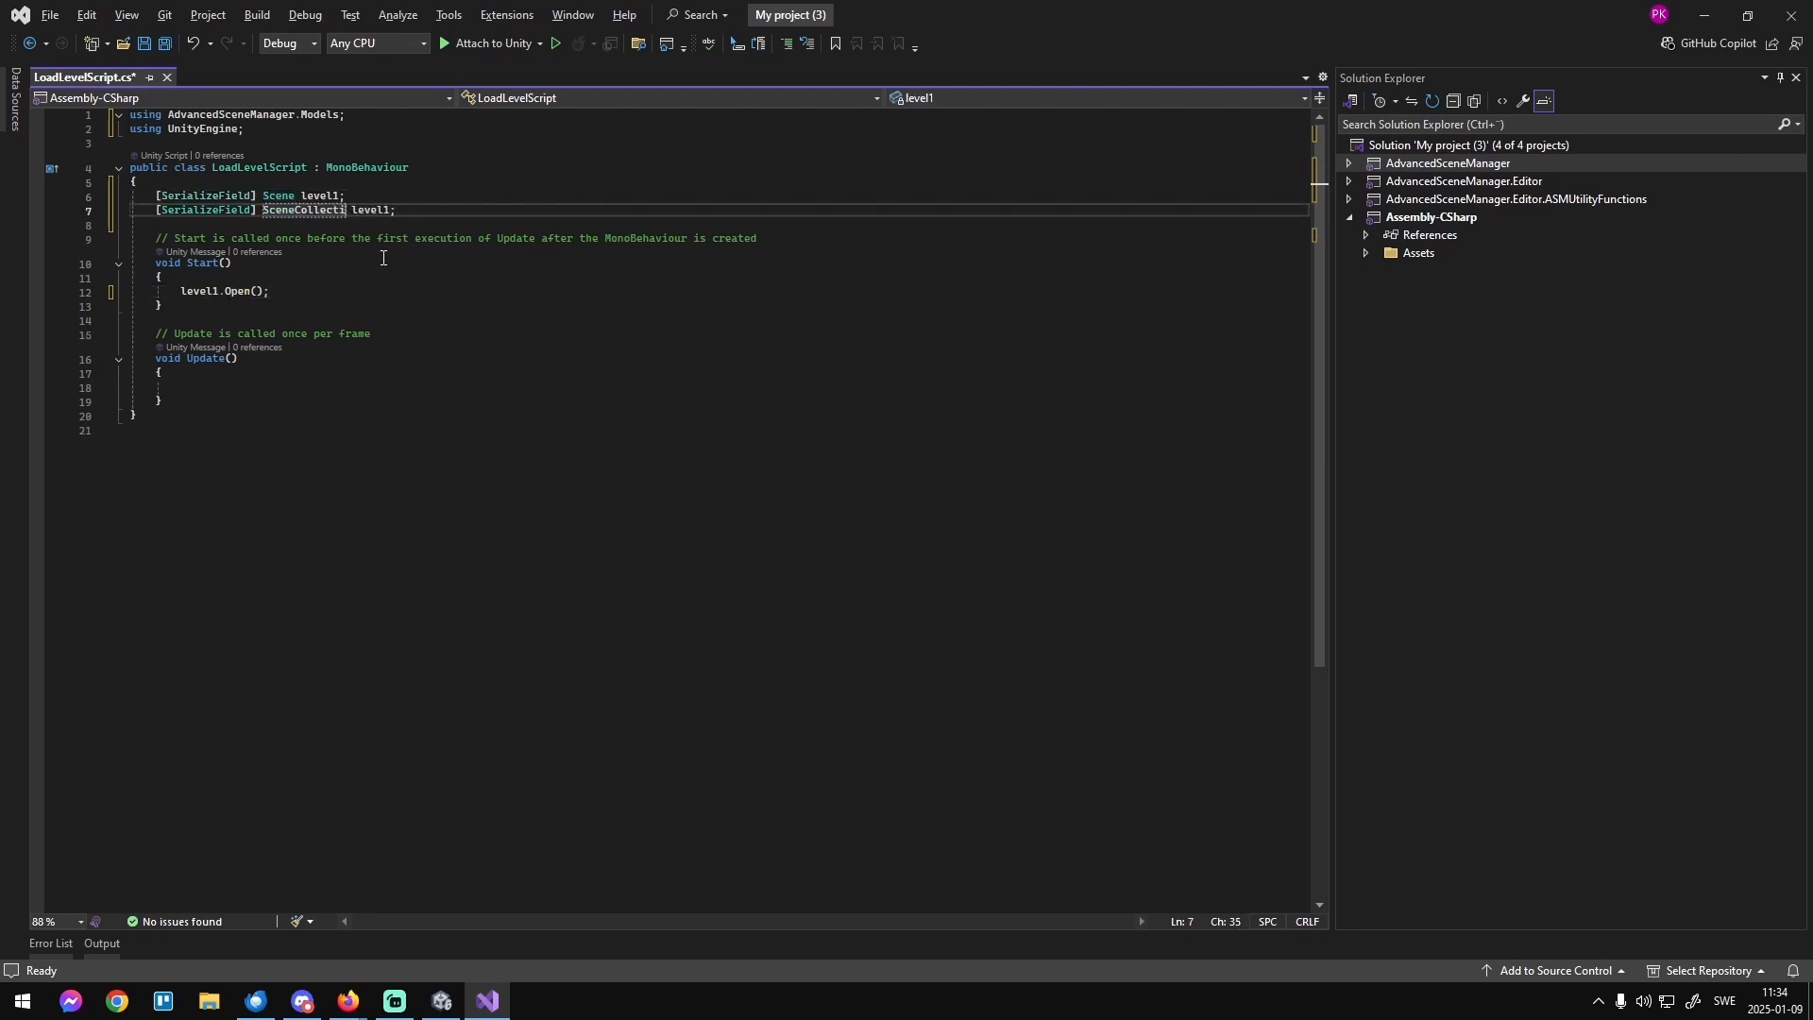
click(422, 216)
Rename the Scene field to level so that only the SceneCollection field is called level1.
click(310, 296)
click(404, 209)
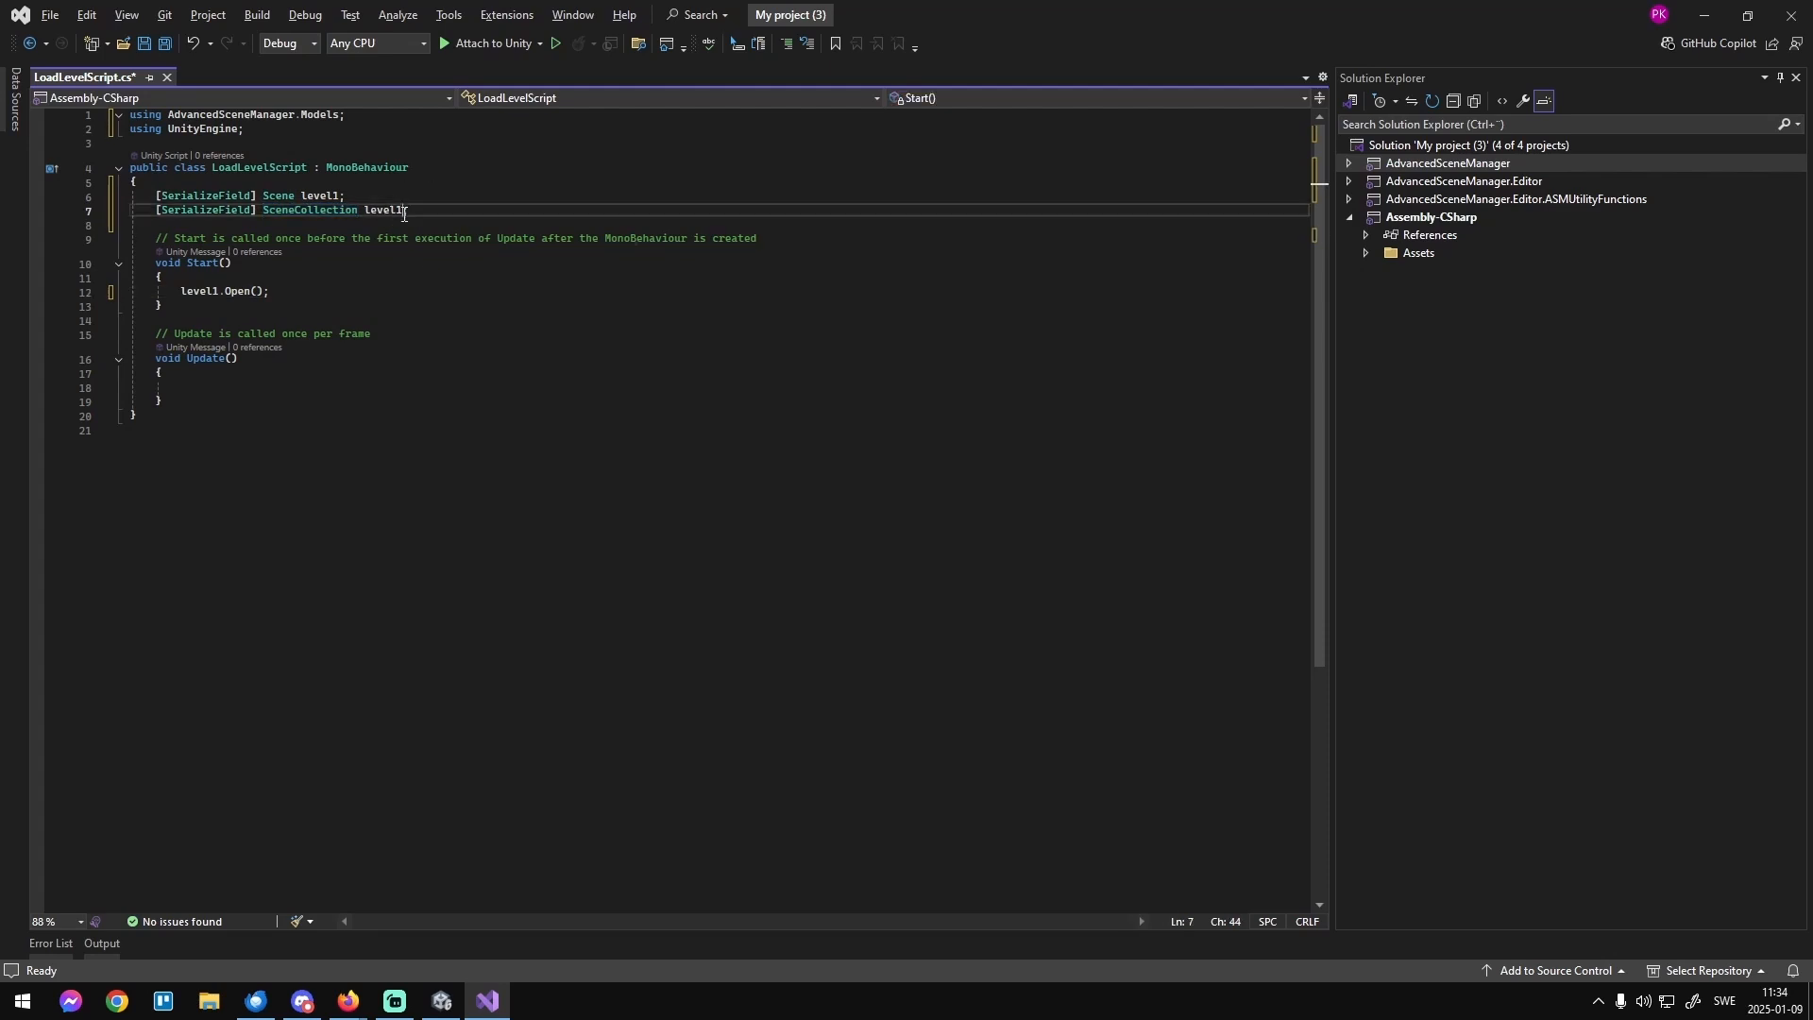
click(337, 195)
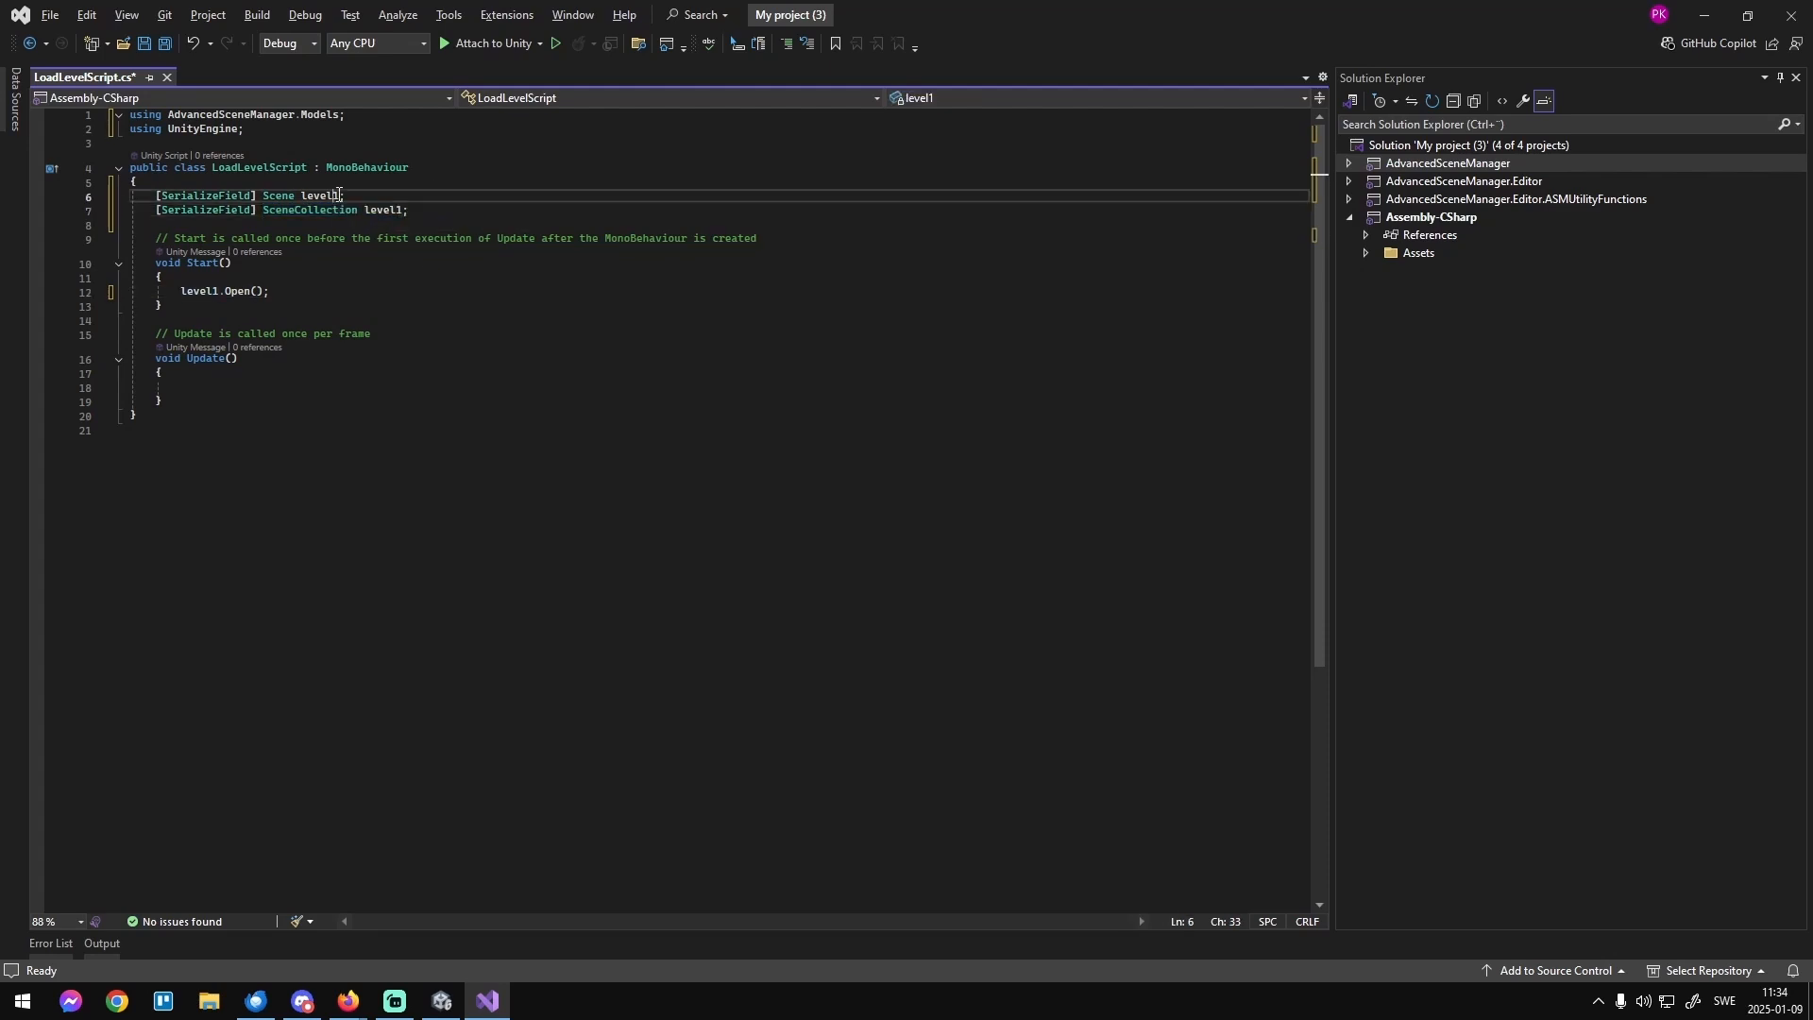
key(BackSpace)
click(281, 294)
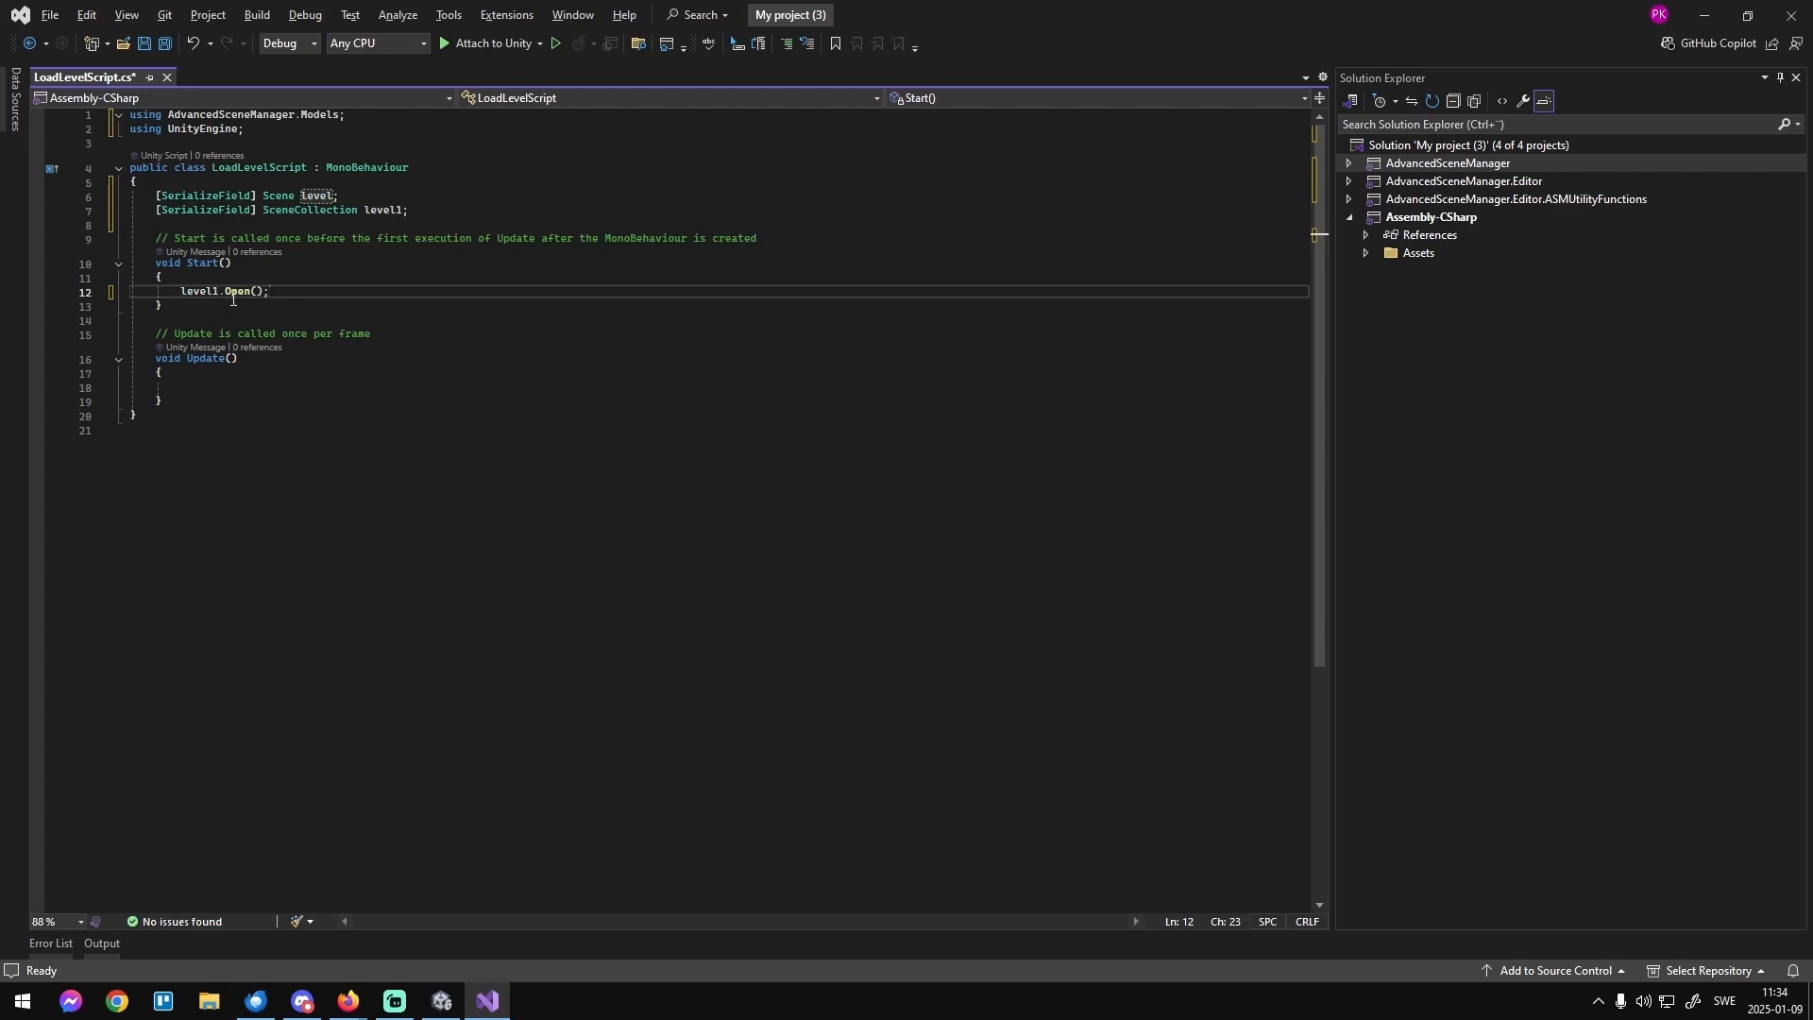
click(215, 292)
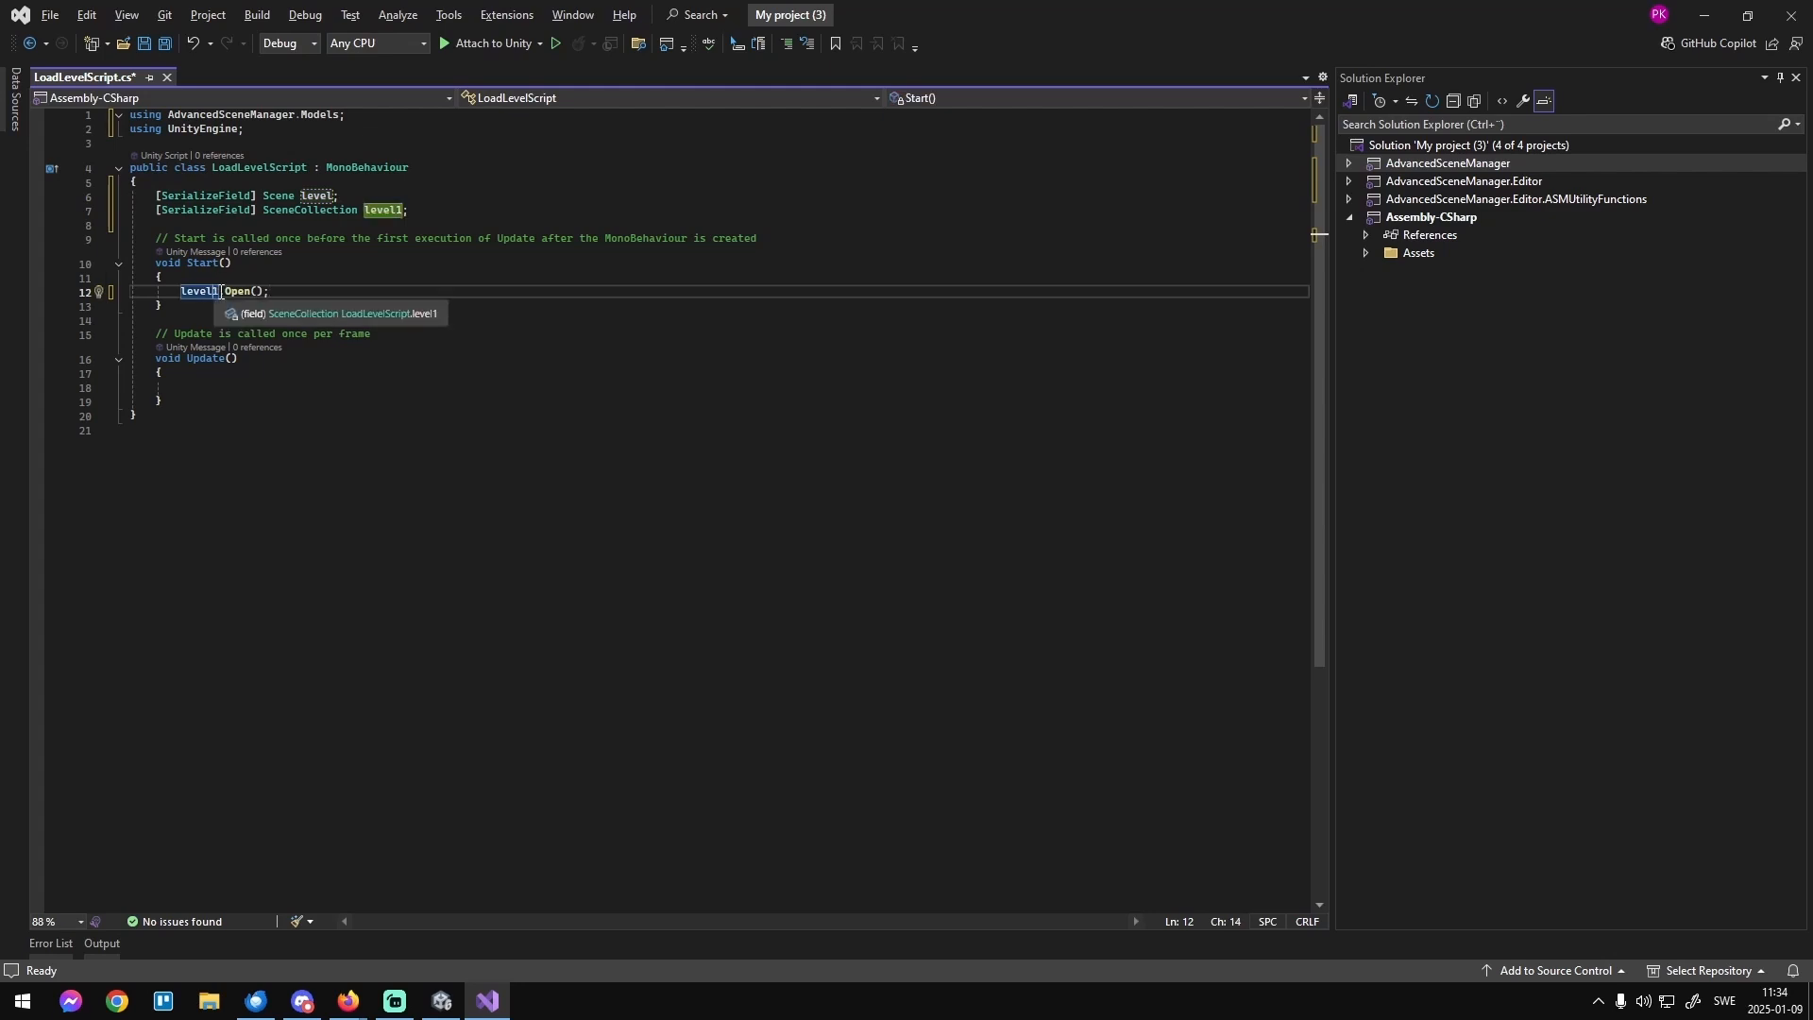
Clear the Open() call after level1 in Start and browse the collection's available members, such as Open, Preload and Reopen.
click(264, 291)
drag(265, 291, 221, 292)
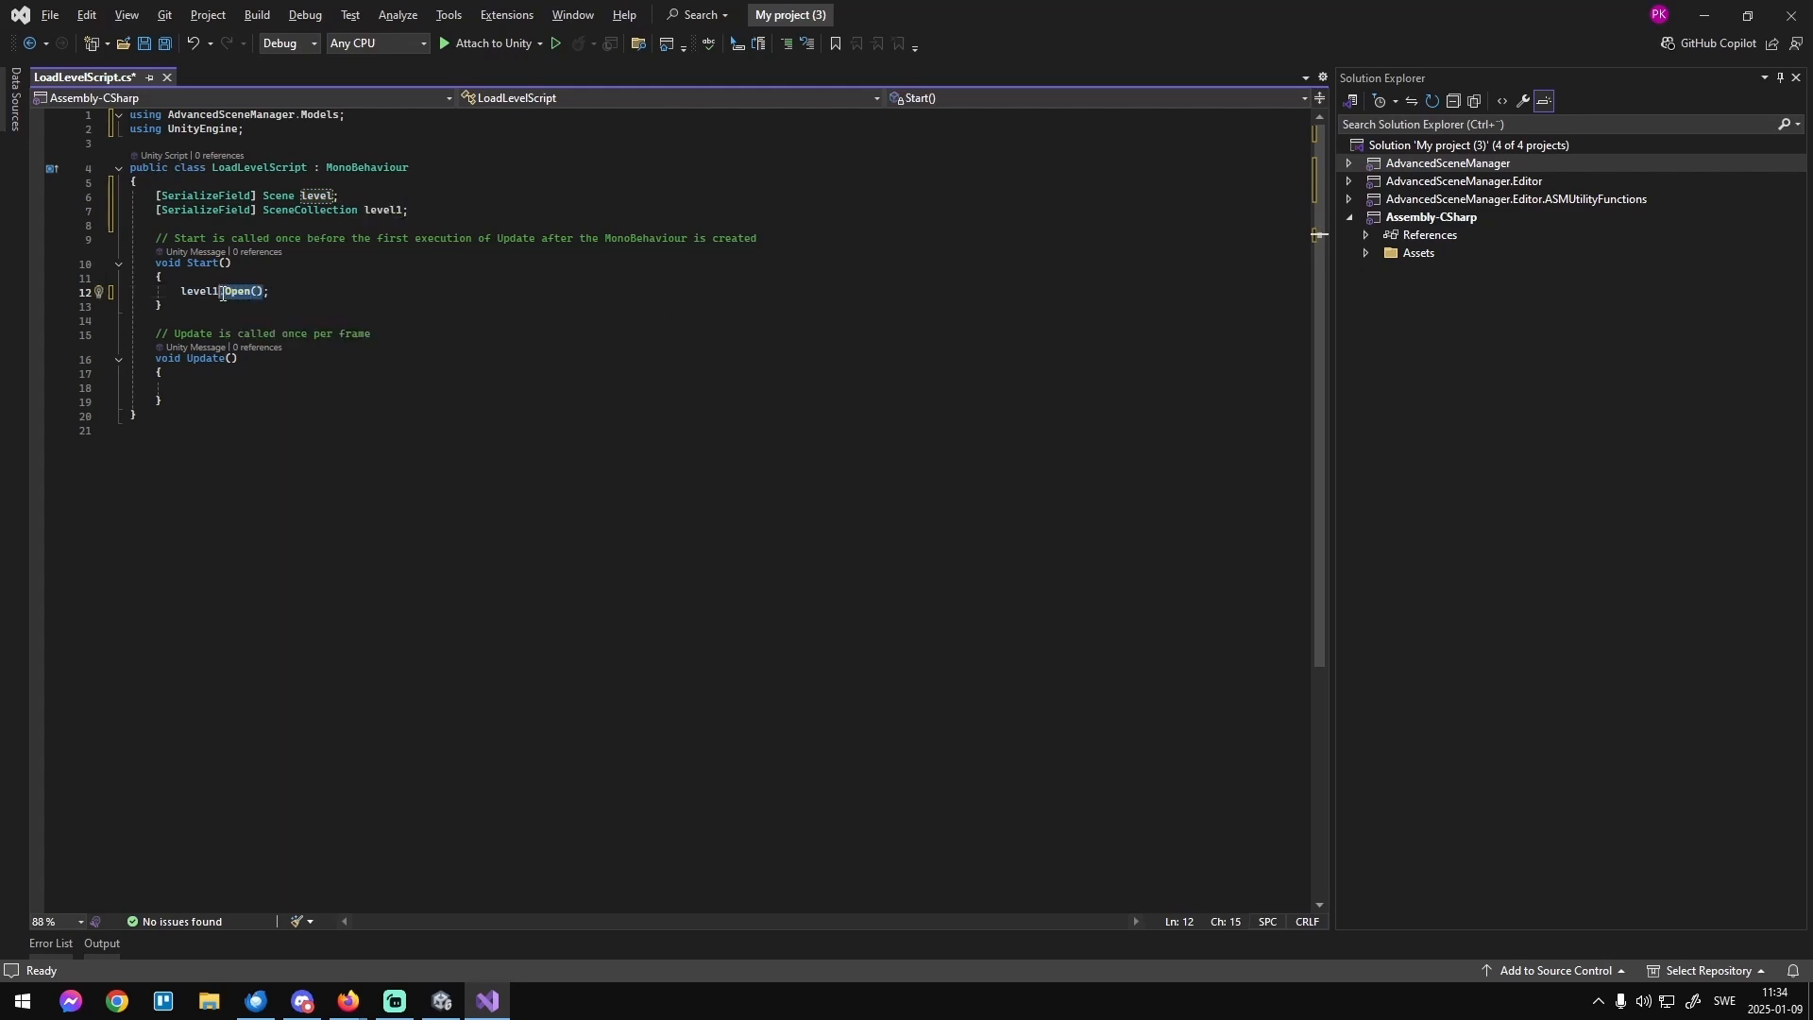
key(BackSpace)
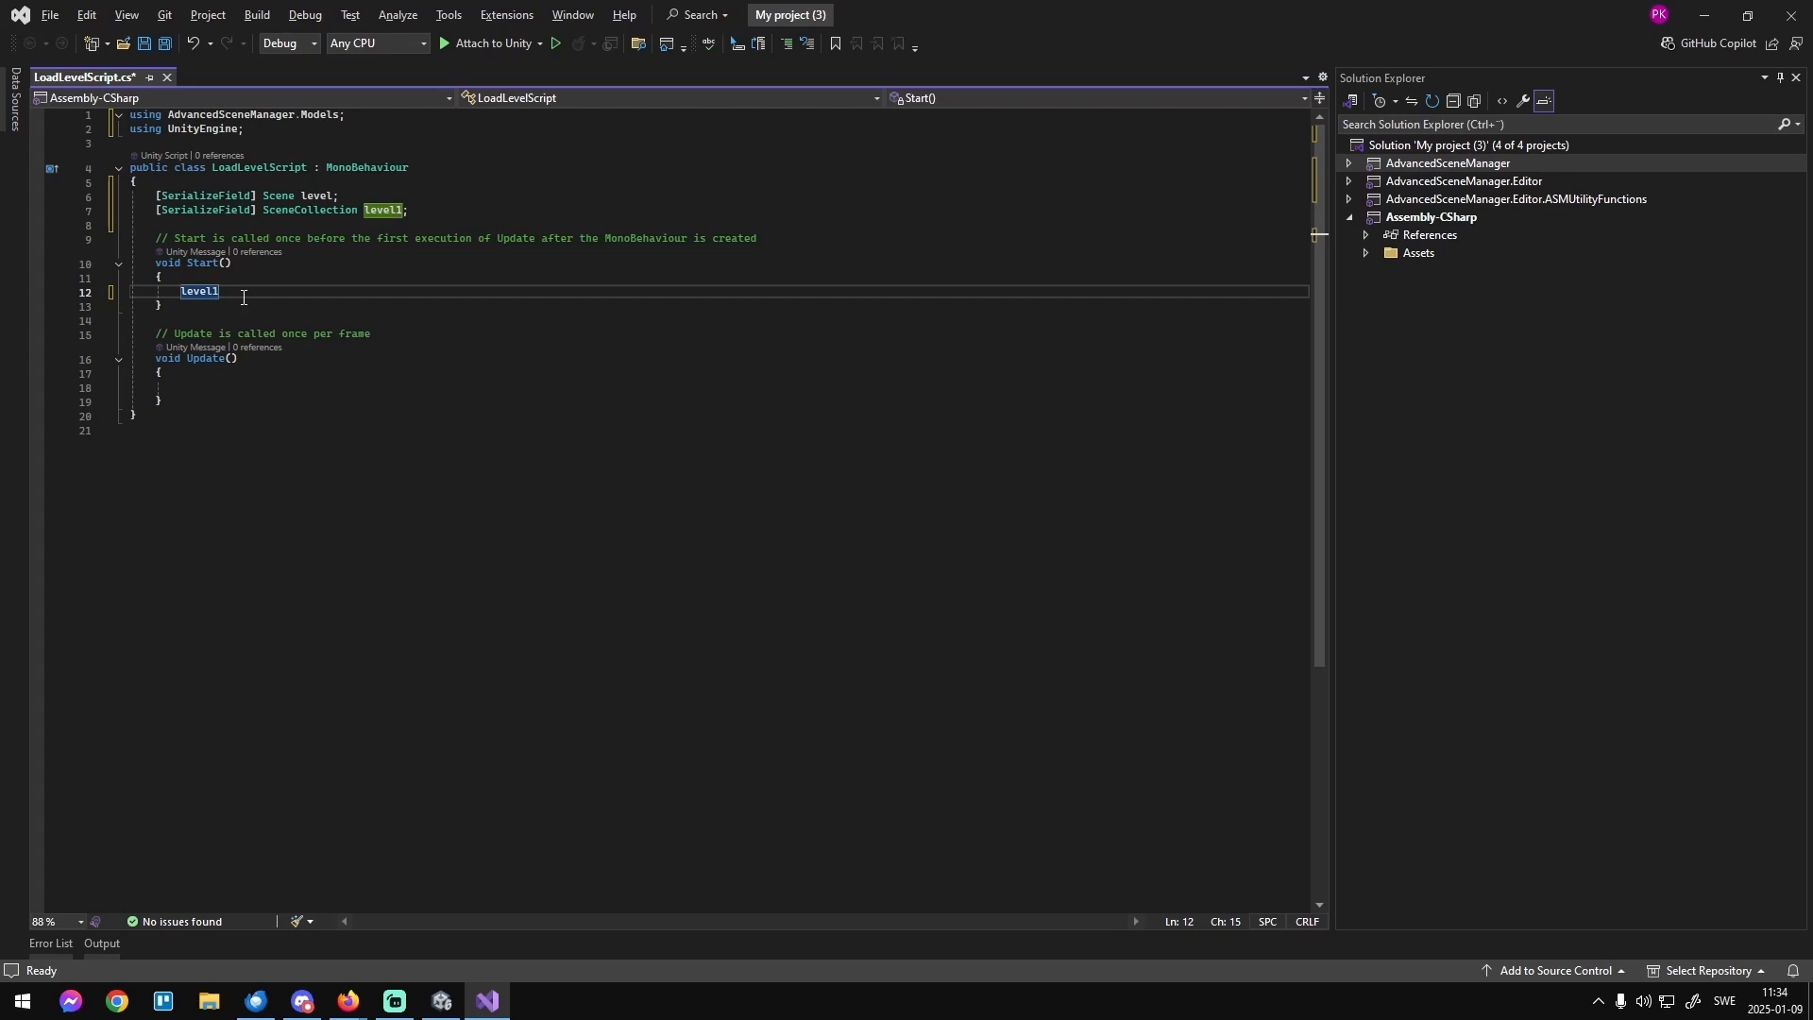
text(.)
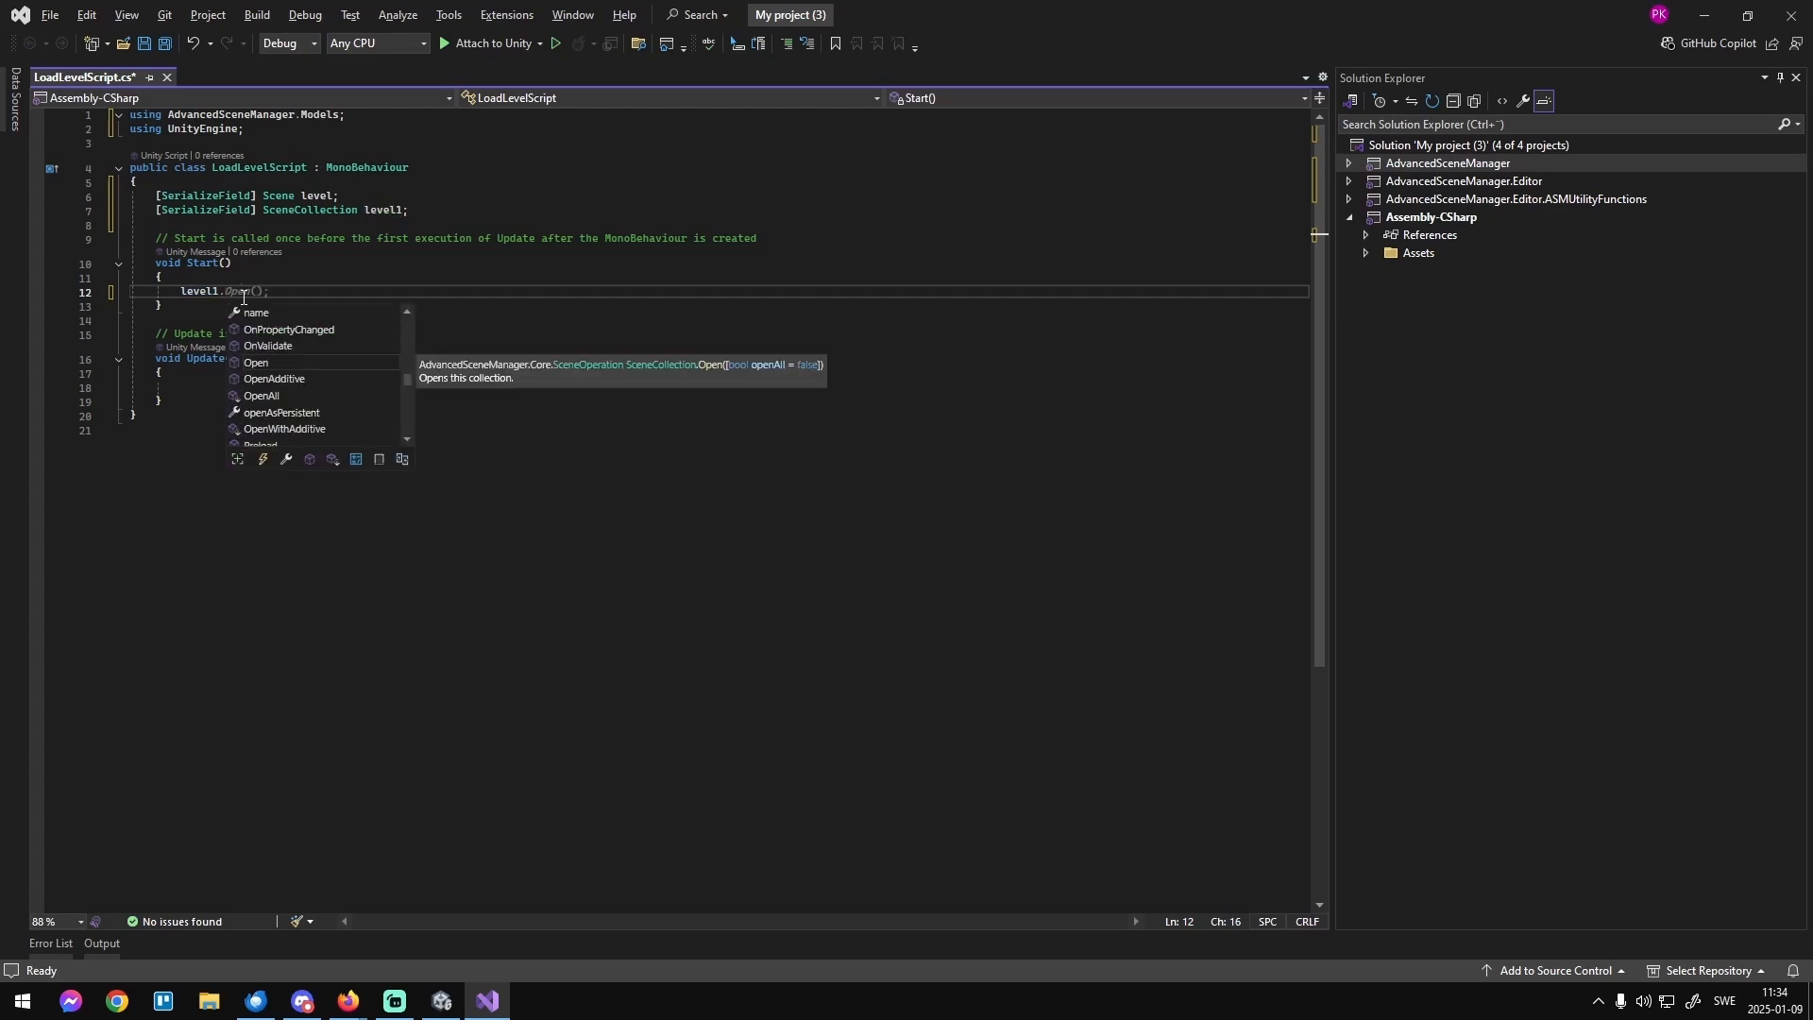
click(336, 366)
scroll(333, 424, down, 2)
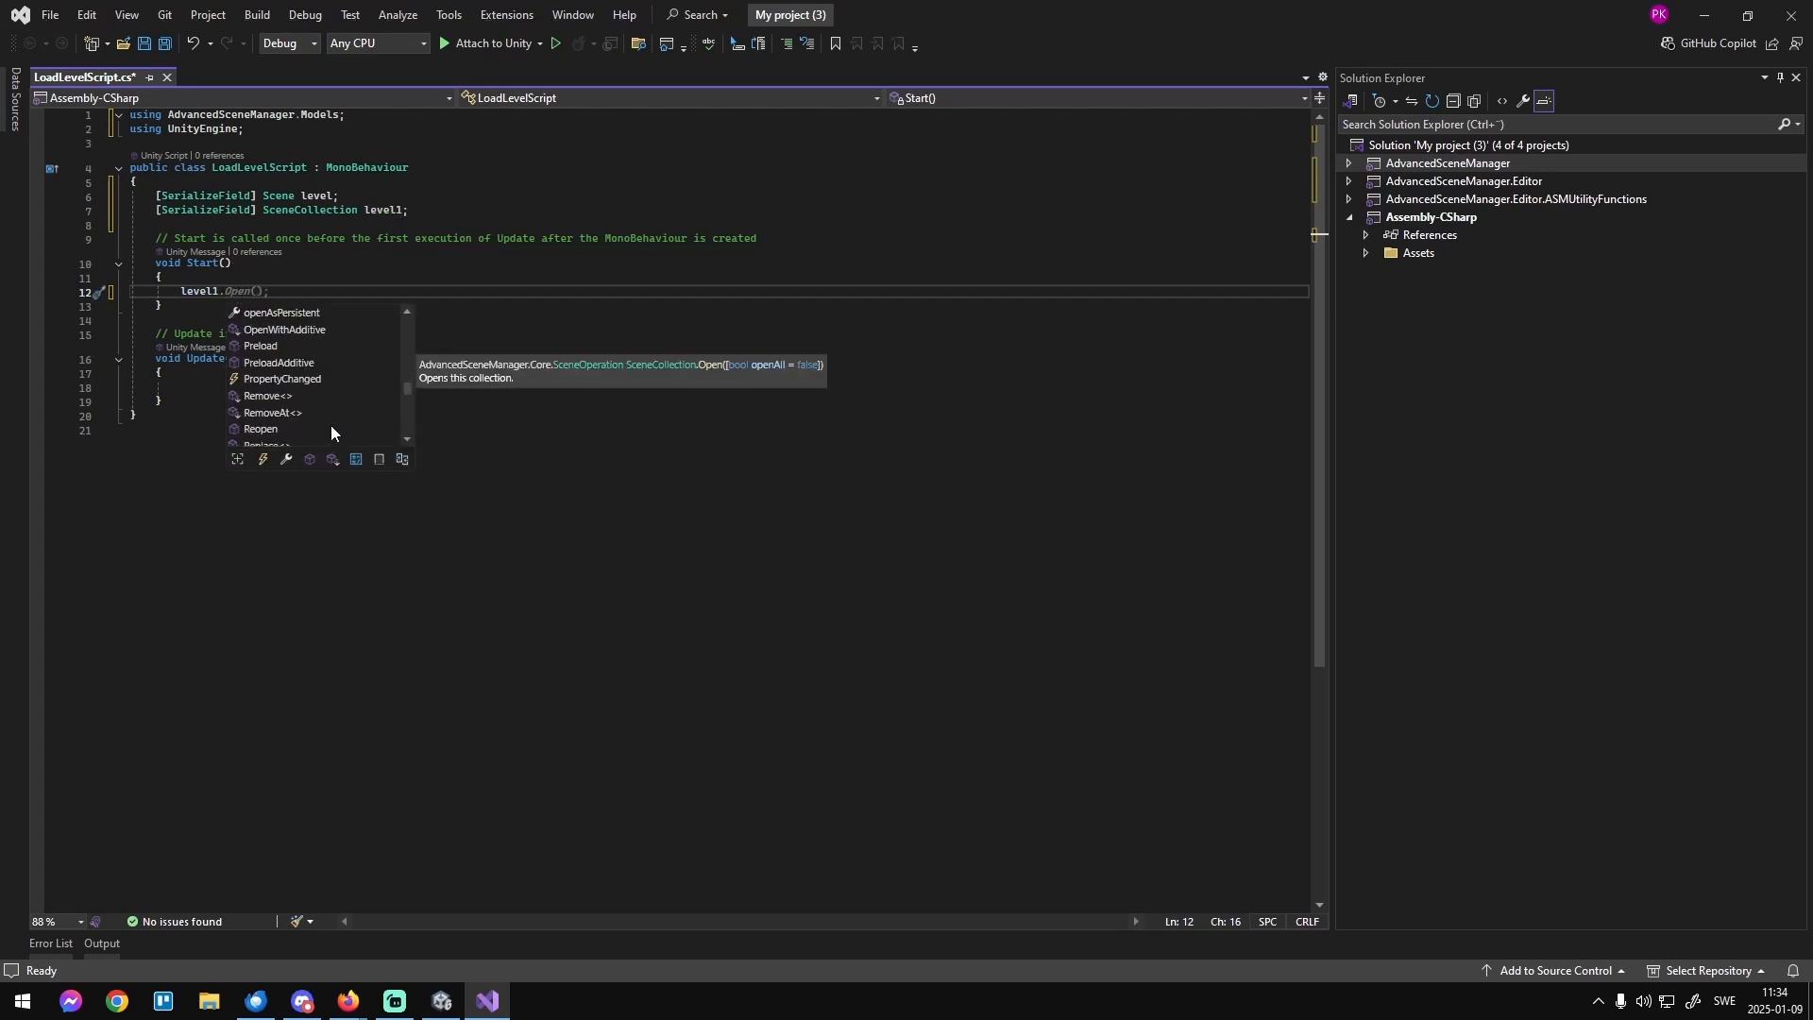
click(269, 347)
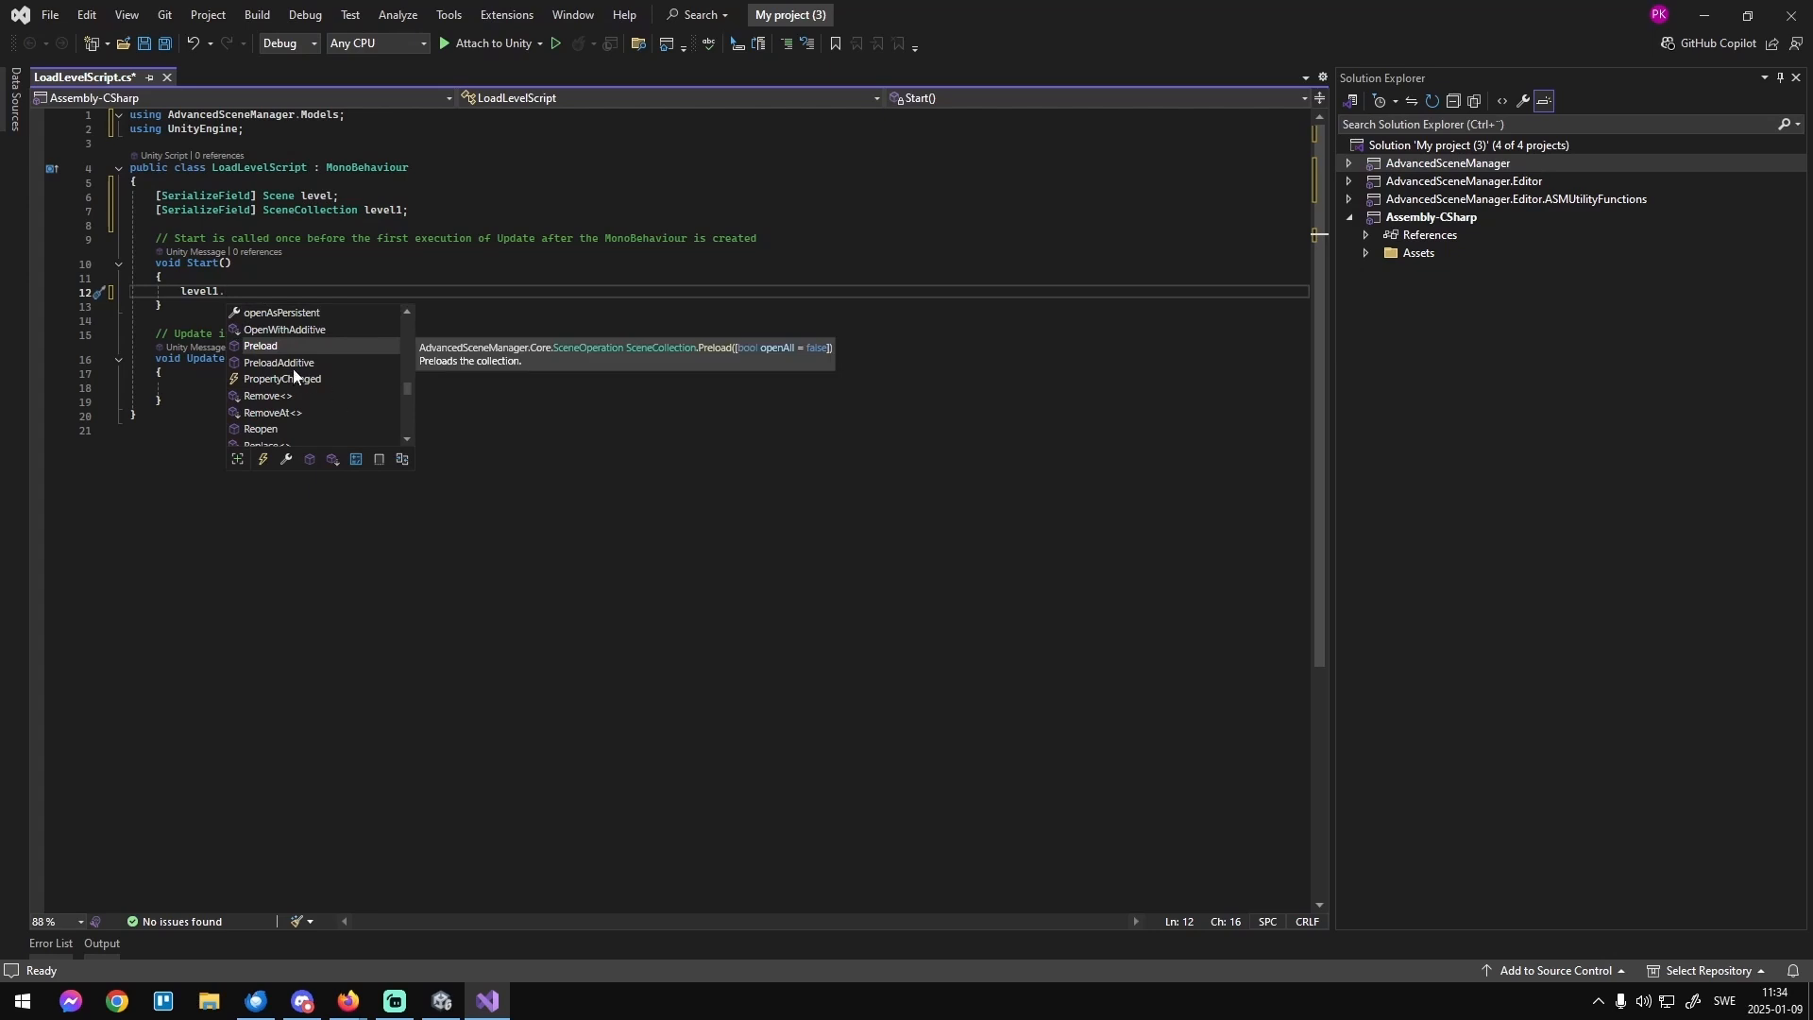
scroll(345, 401, down, 2)
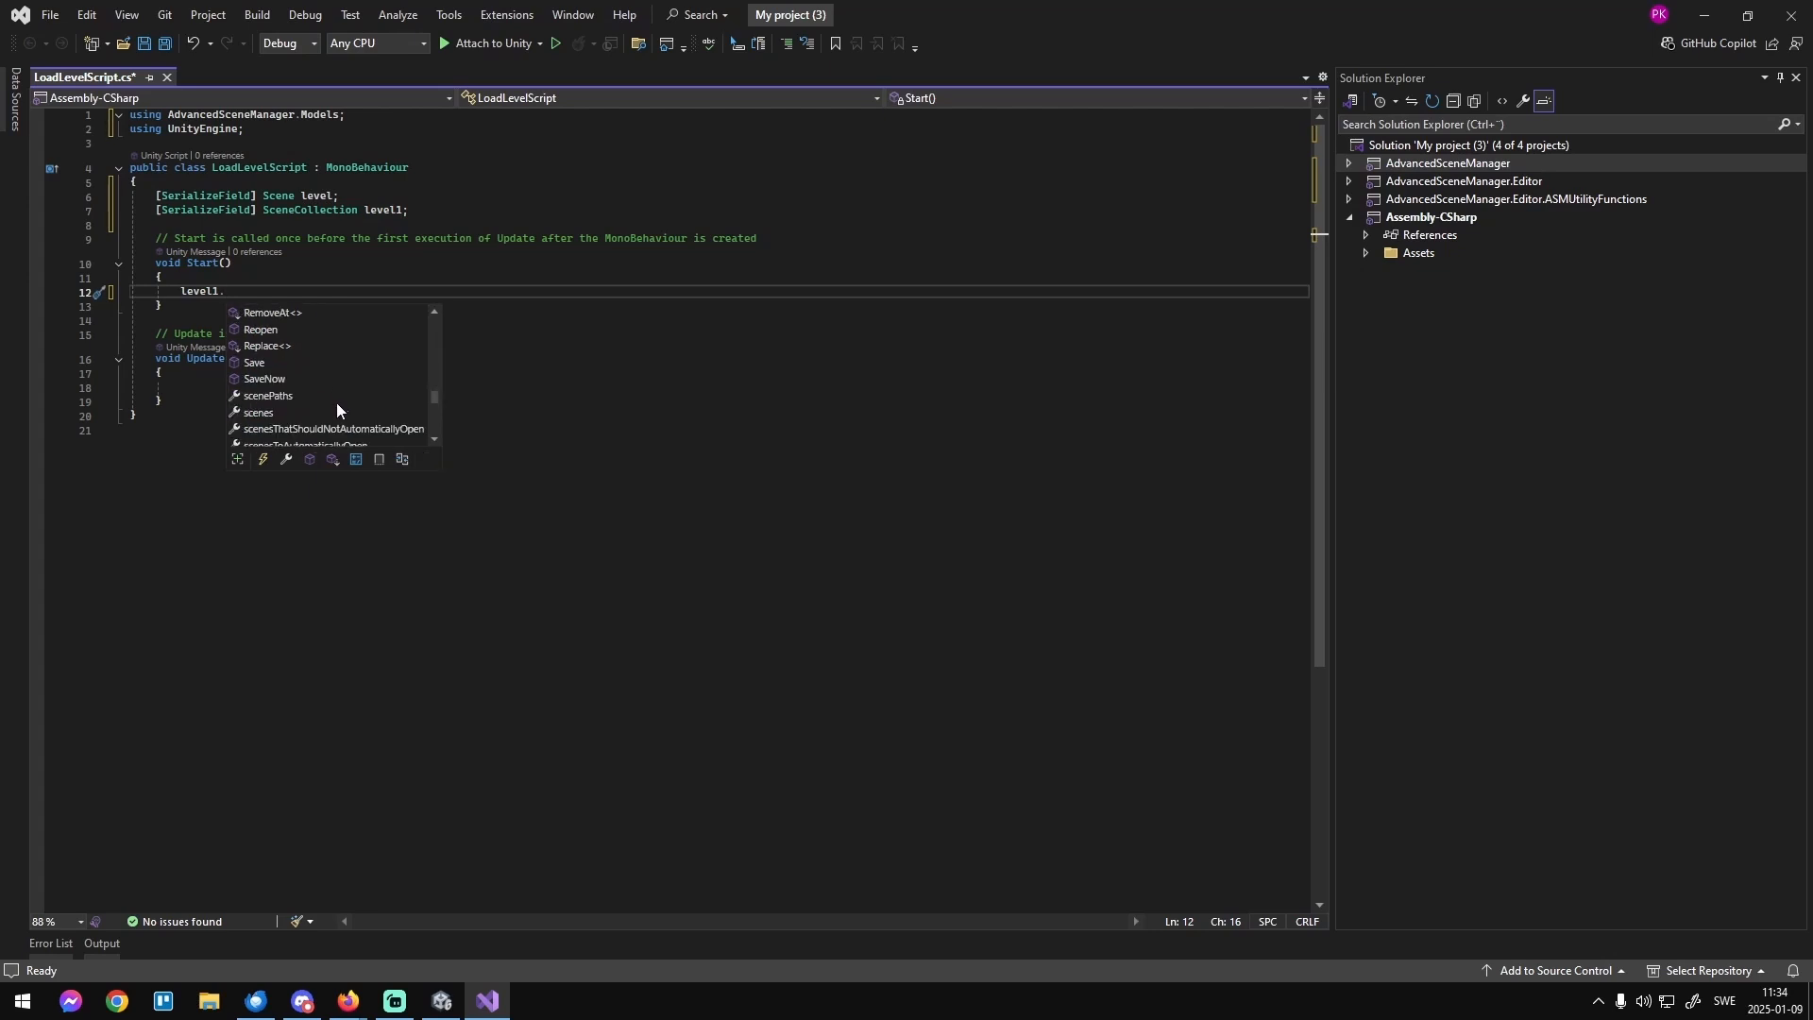
scroll(336, 404, down, 2)
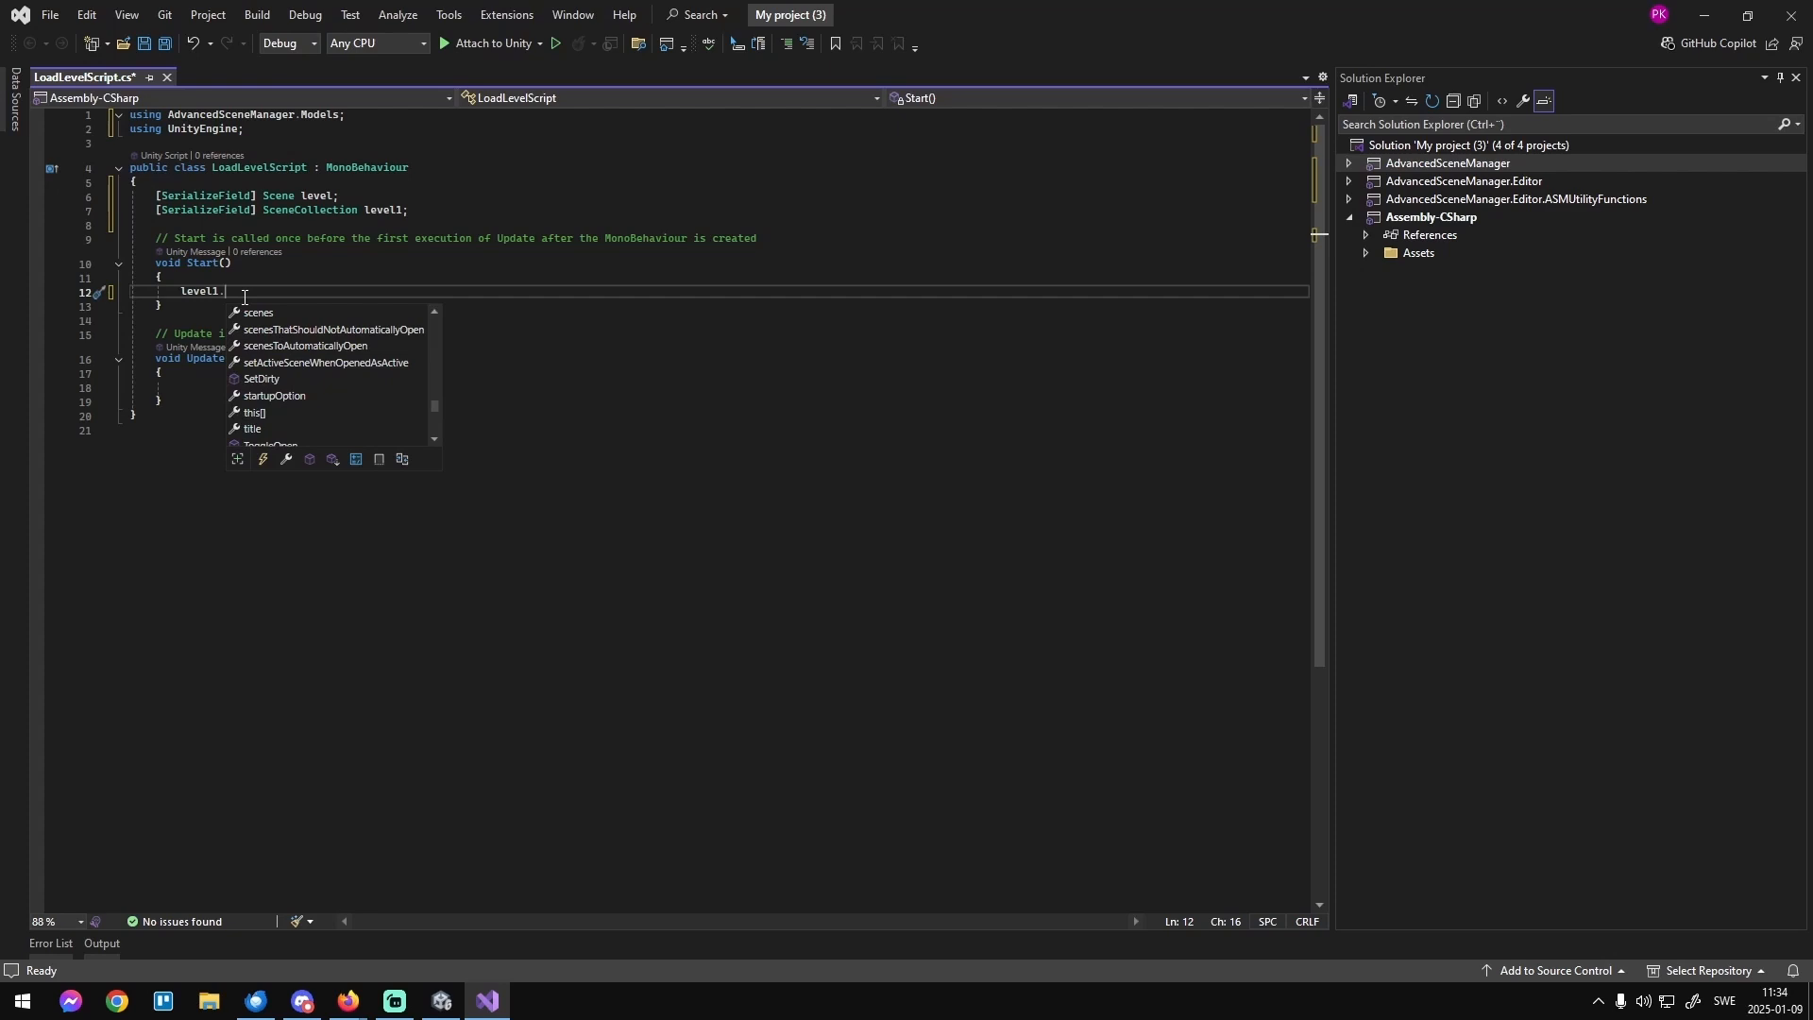
Complete the level1 statement in Start as level1.Open().Close();.
text(Open)
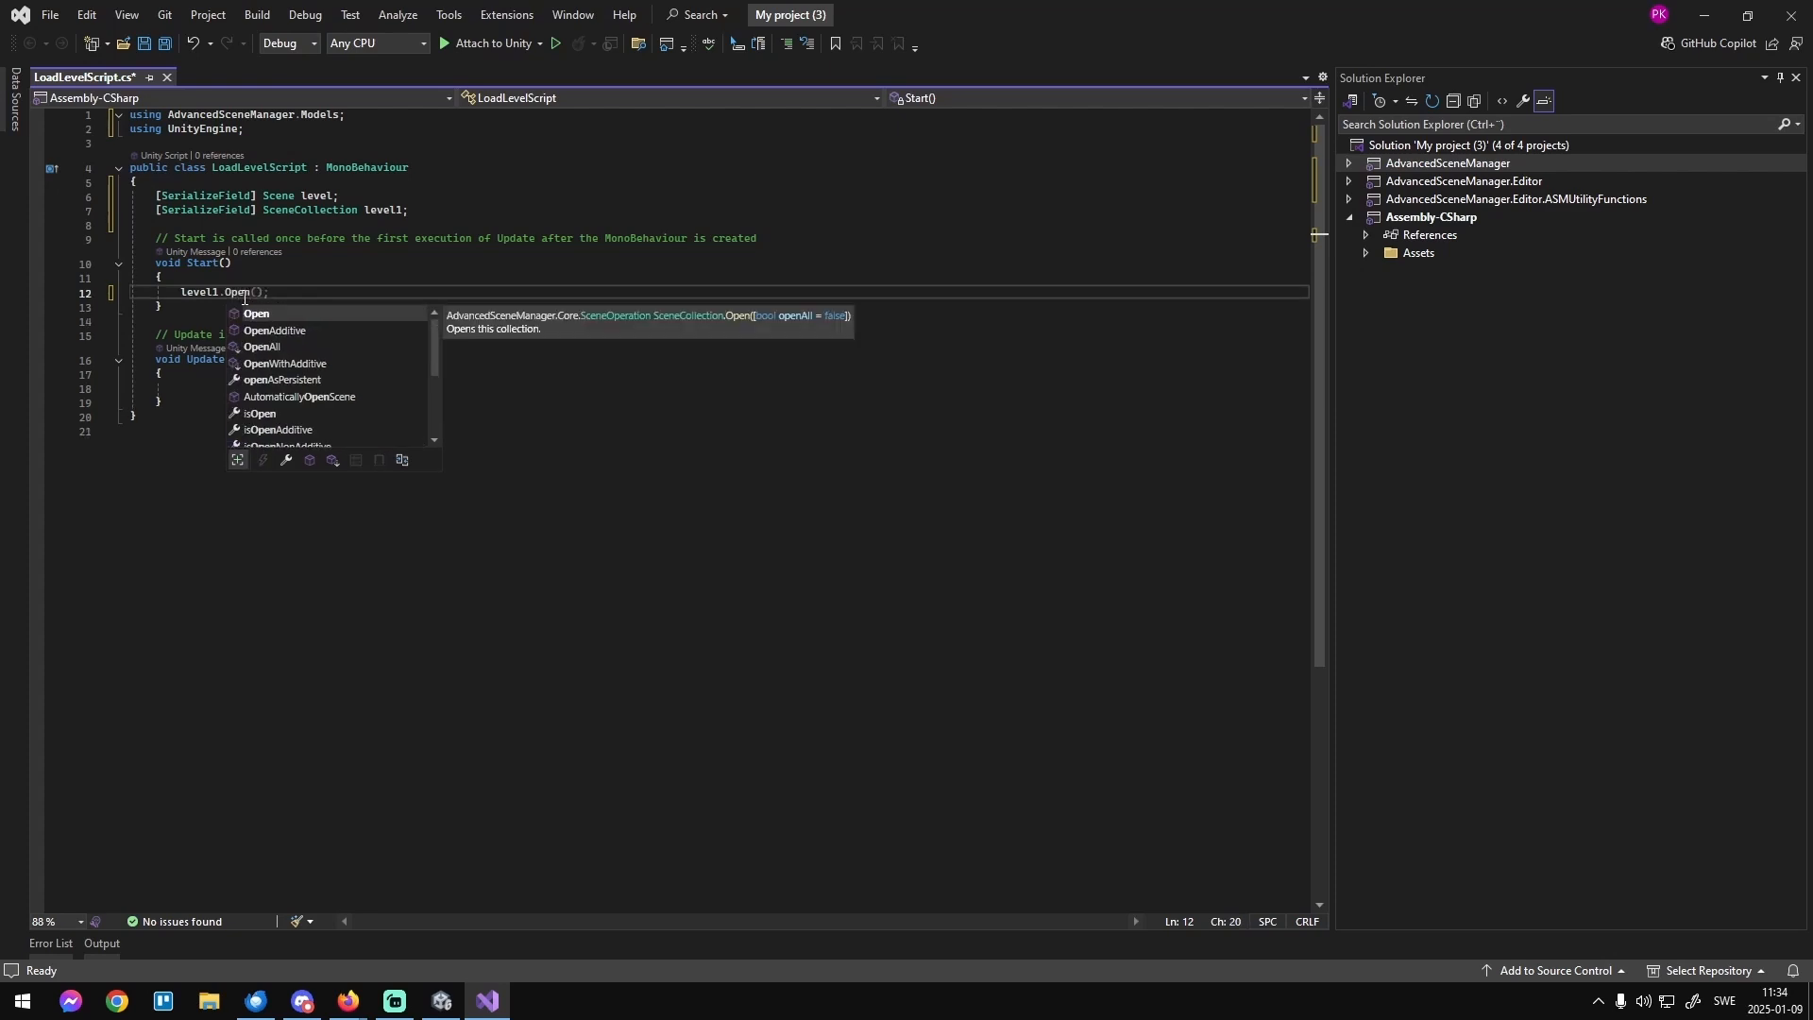
text(().C)
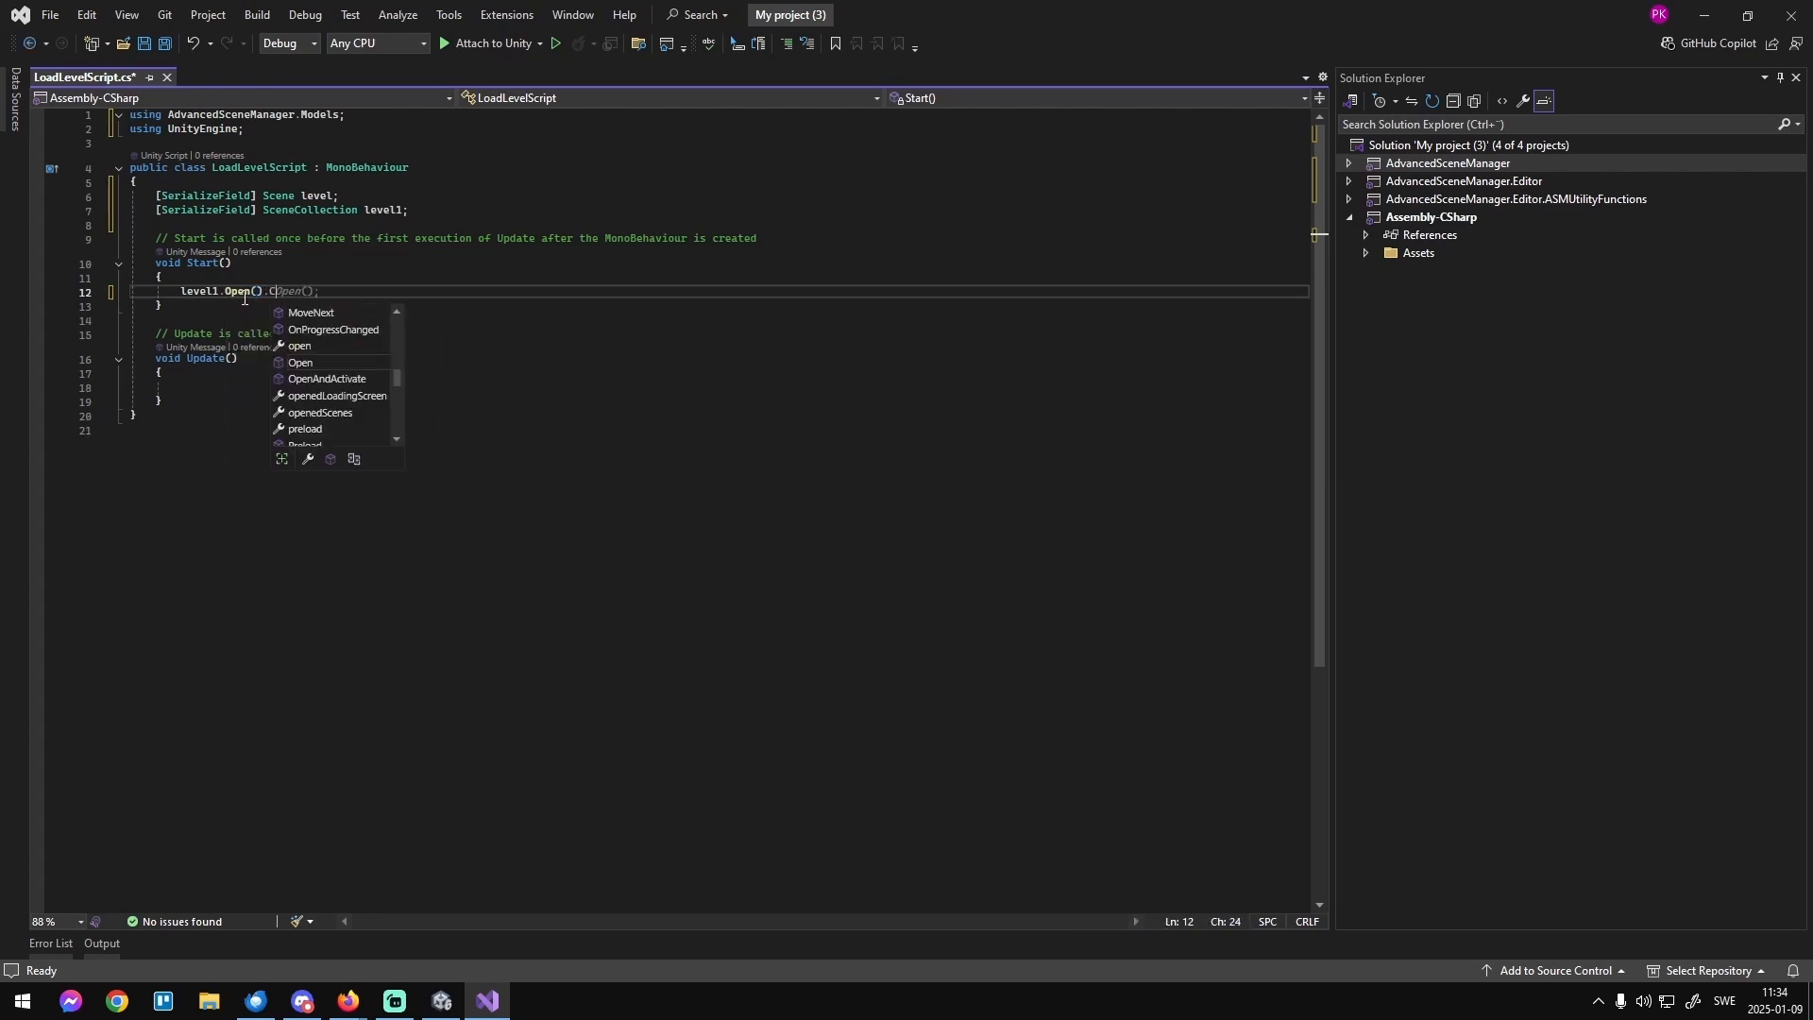
text(lose())
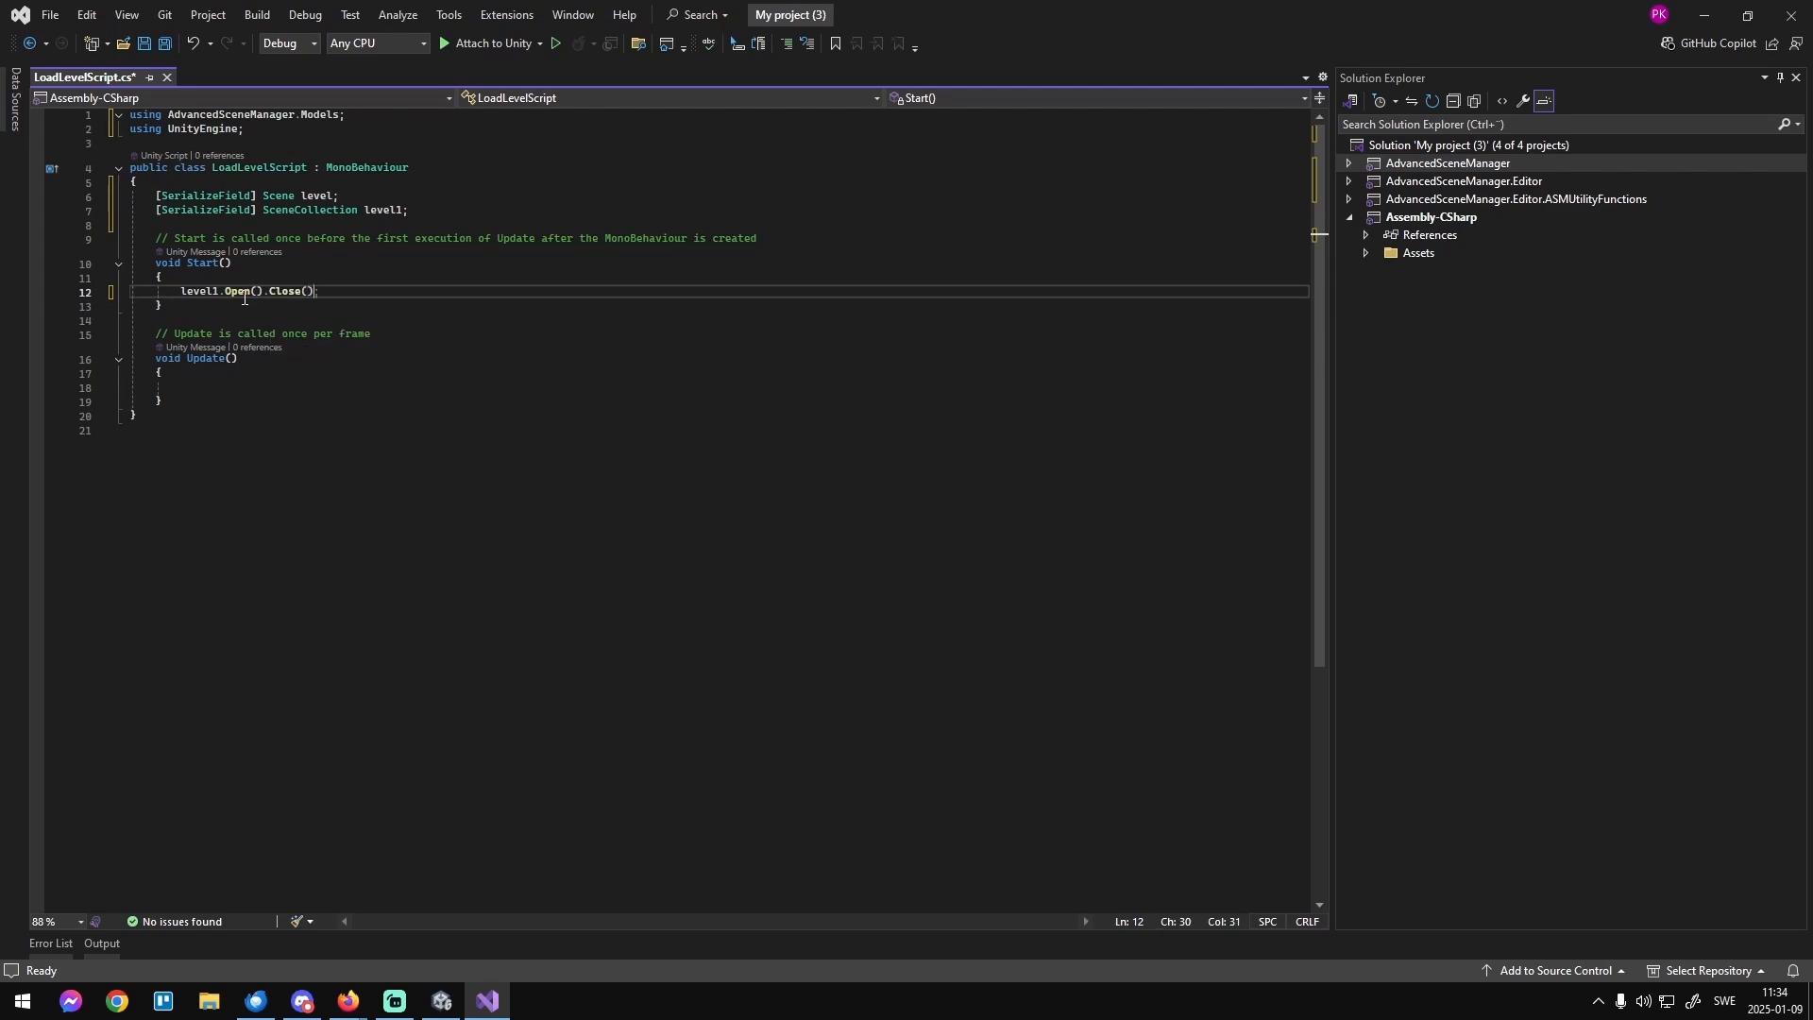
text(;)
key(Left)
Duplicate the serialized SceneCollection field level1 and rename the copy to level2.
click(435, 202)
key(ctrl+d)
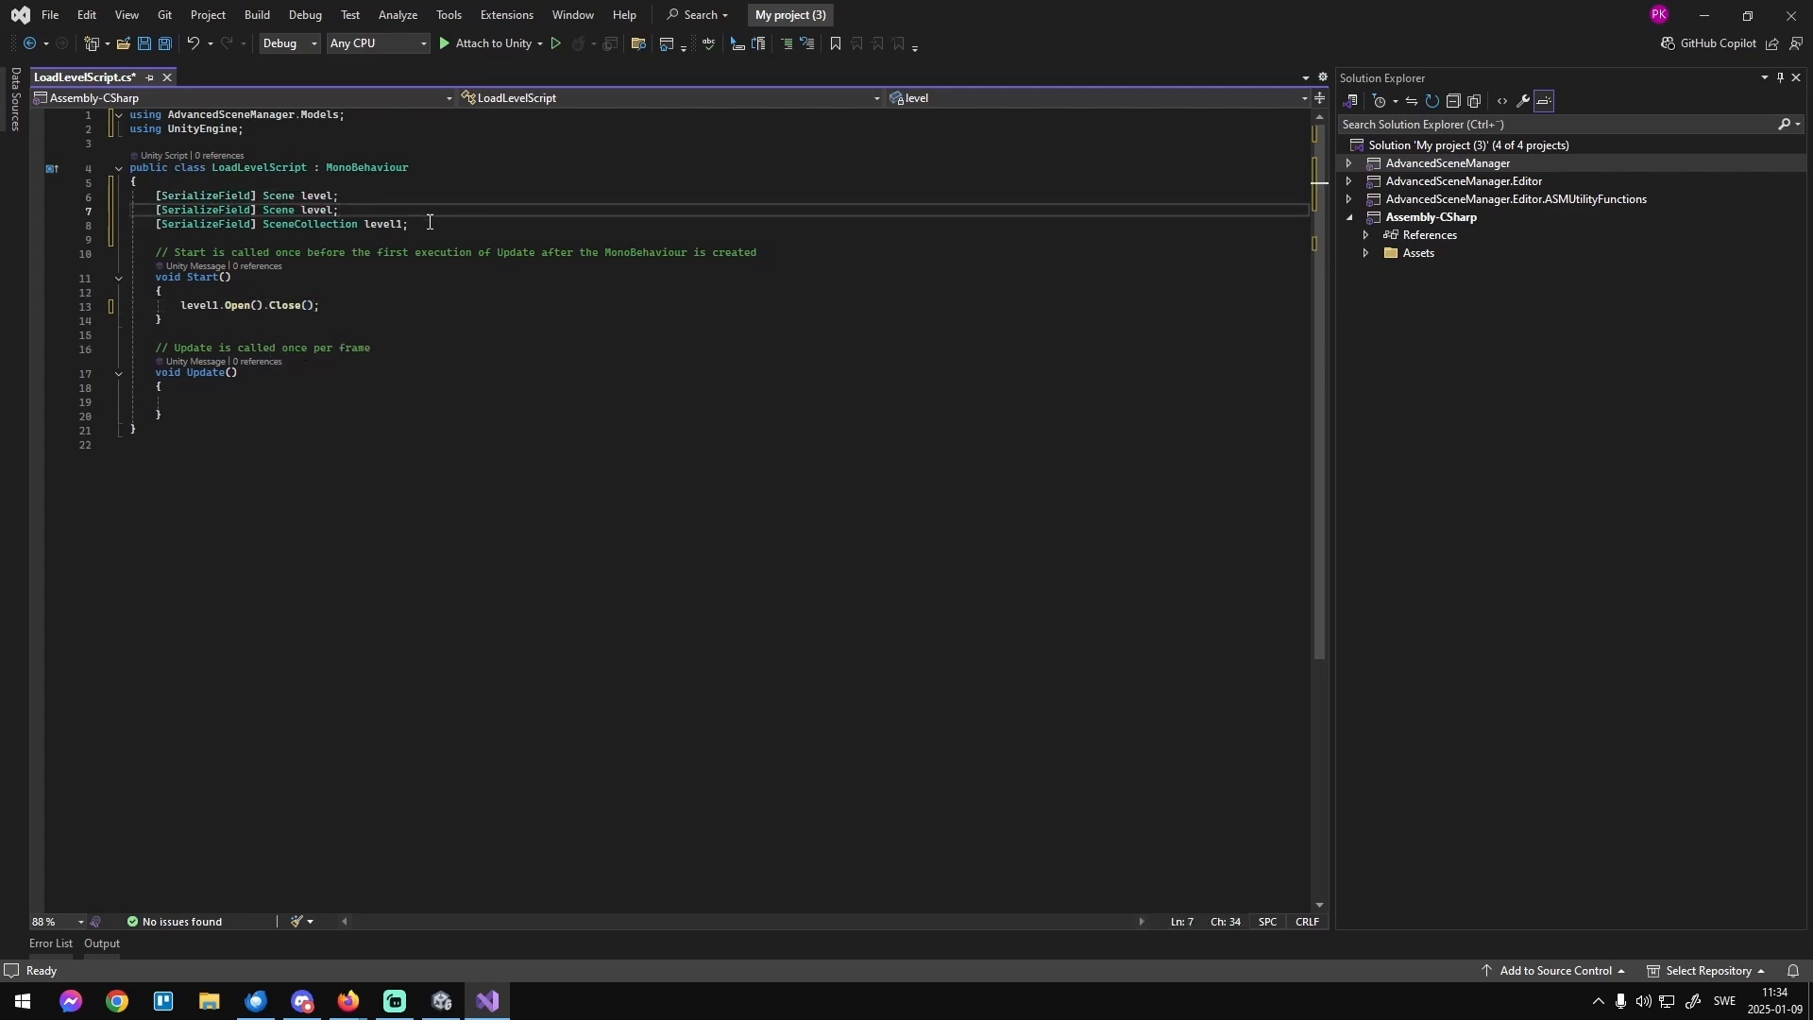
key(ctrl+z)
click(427, 211)
key(ctrl+d)
key(Left)
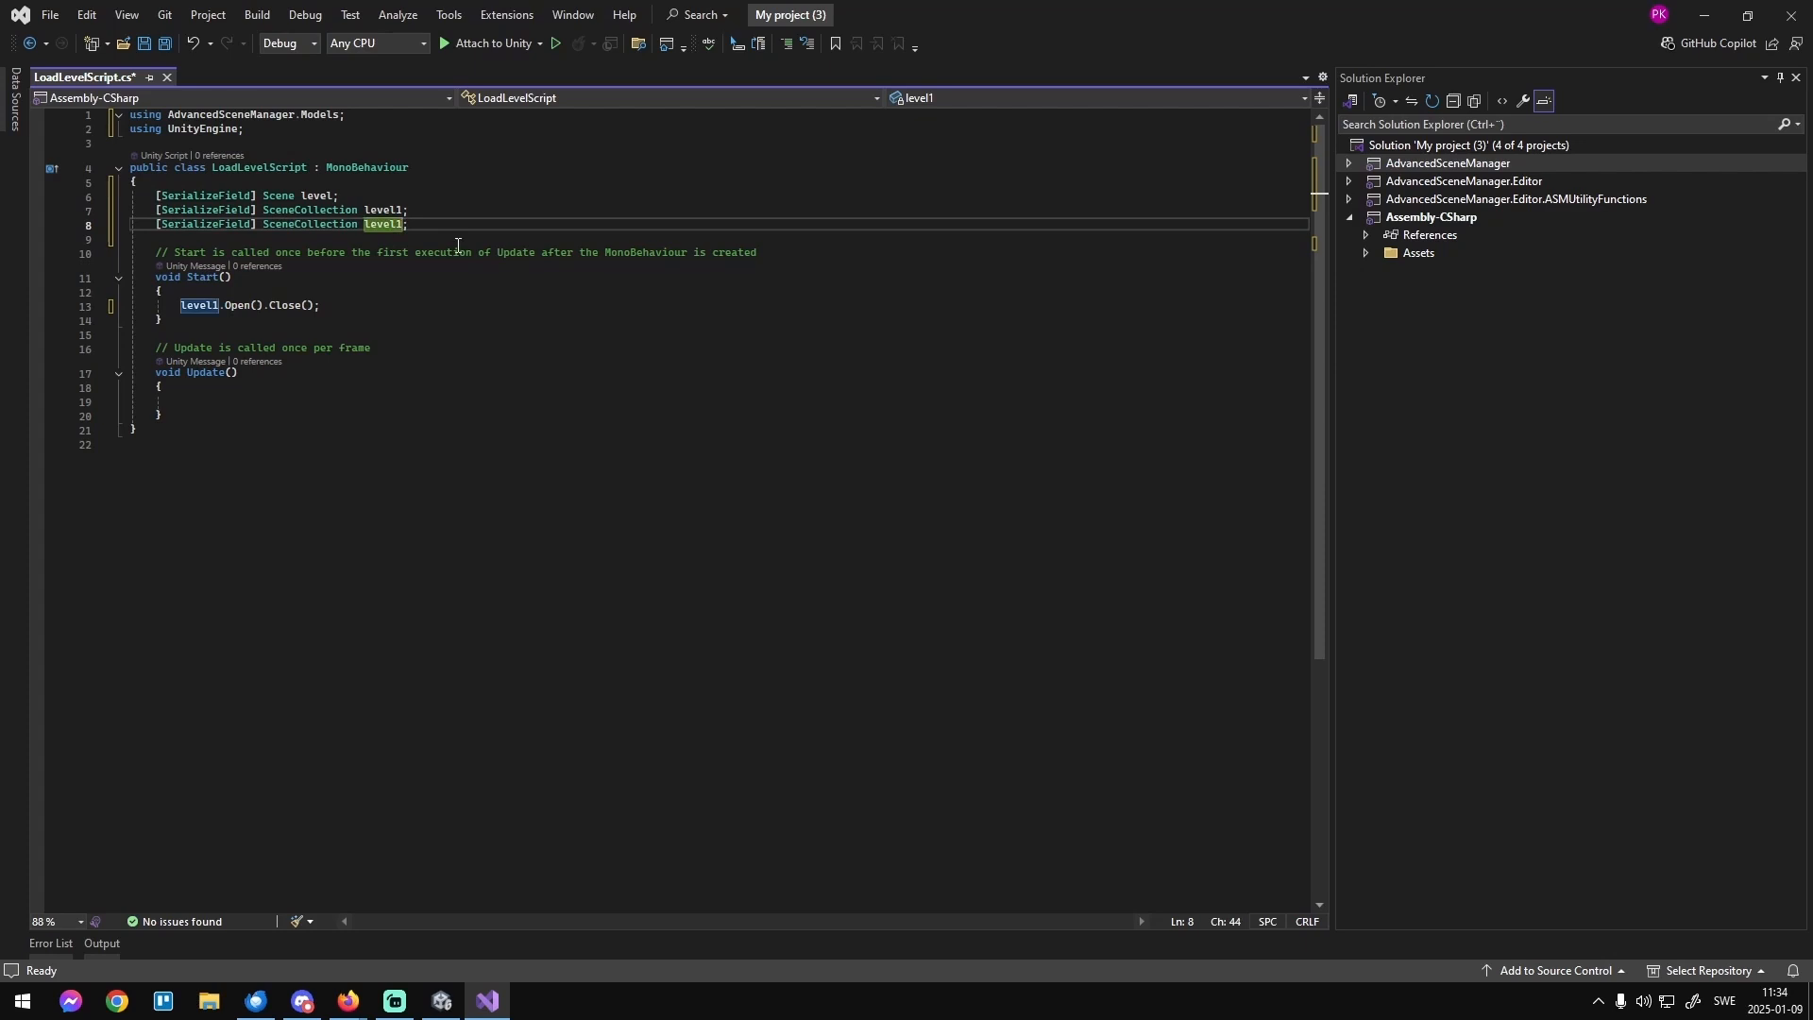
key(BackSpace)
text(2)
Pass level2 as the argument of the Close call in Start.
click(307, 305)
text(level21)
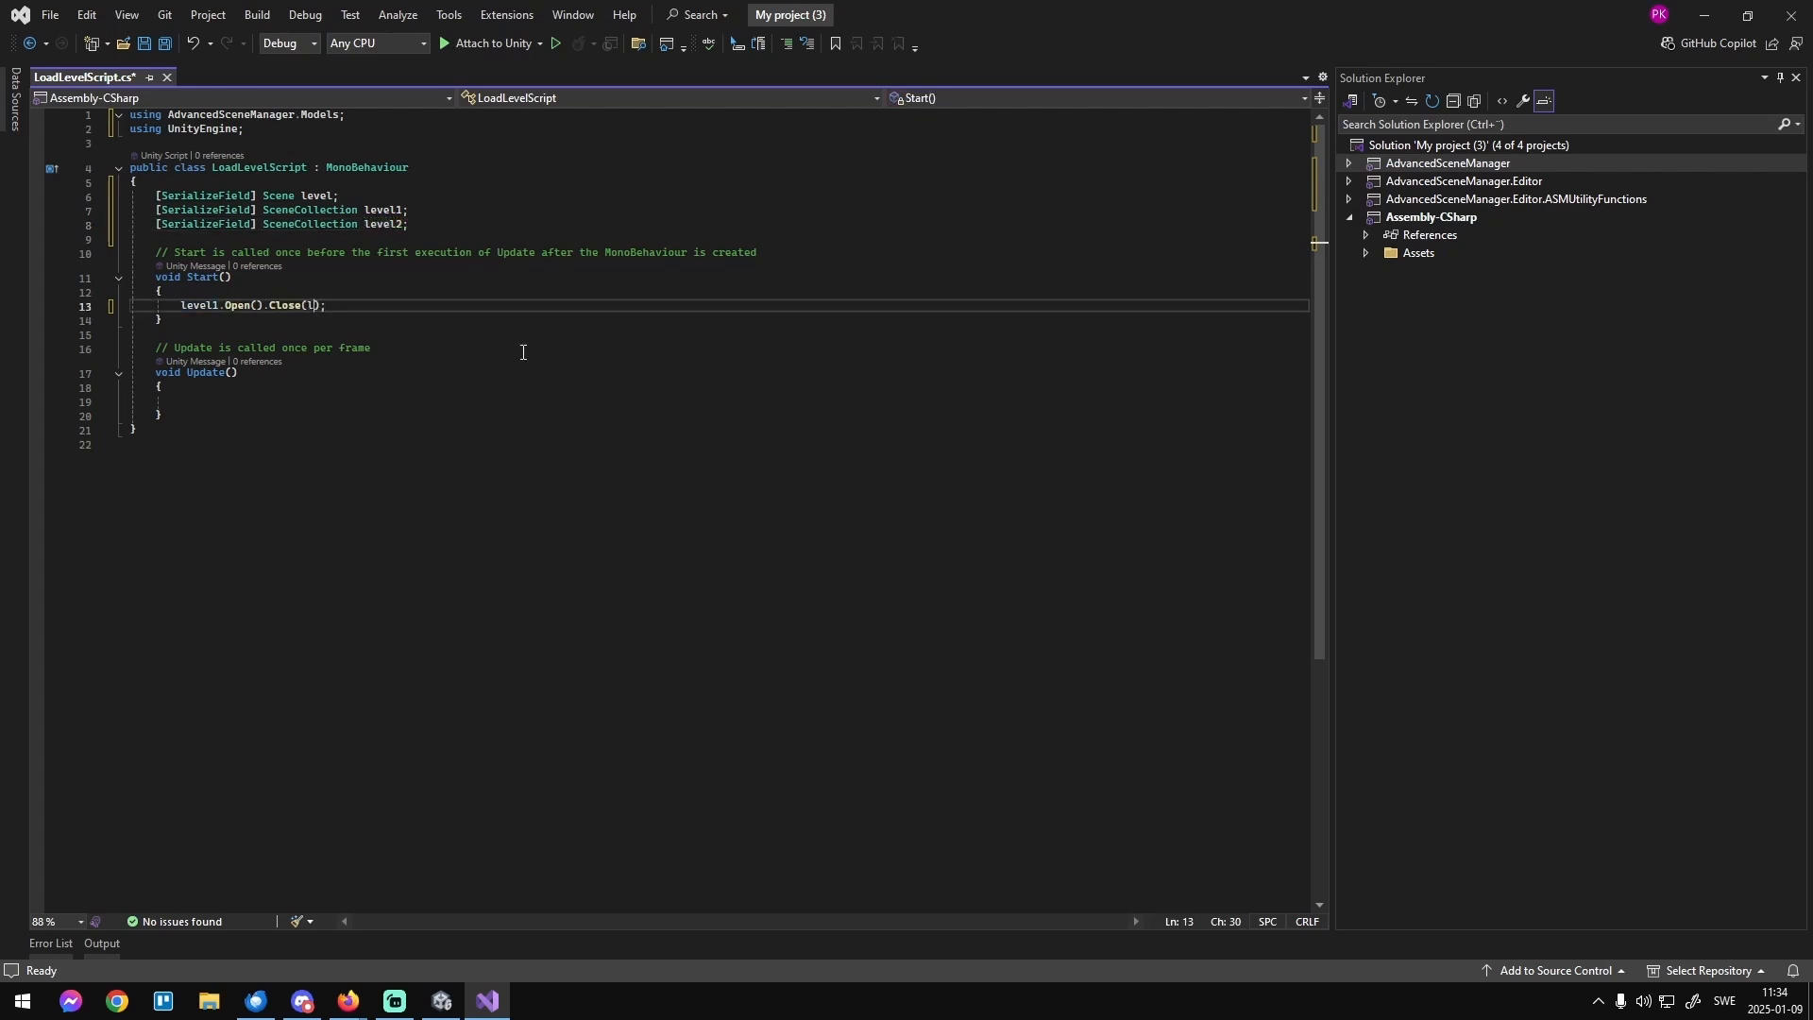
key(BackSpace)
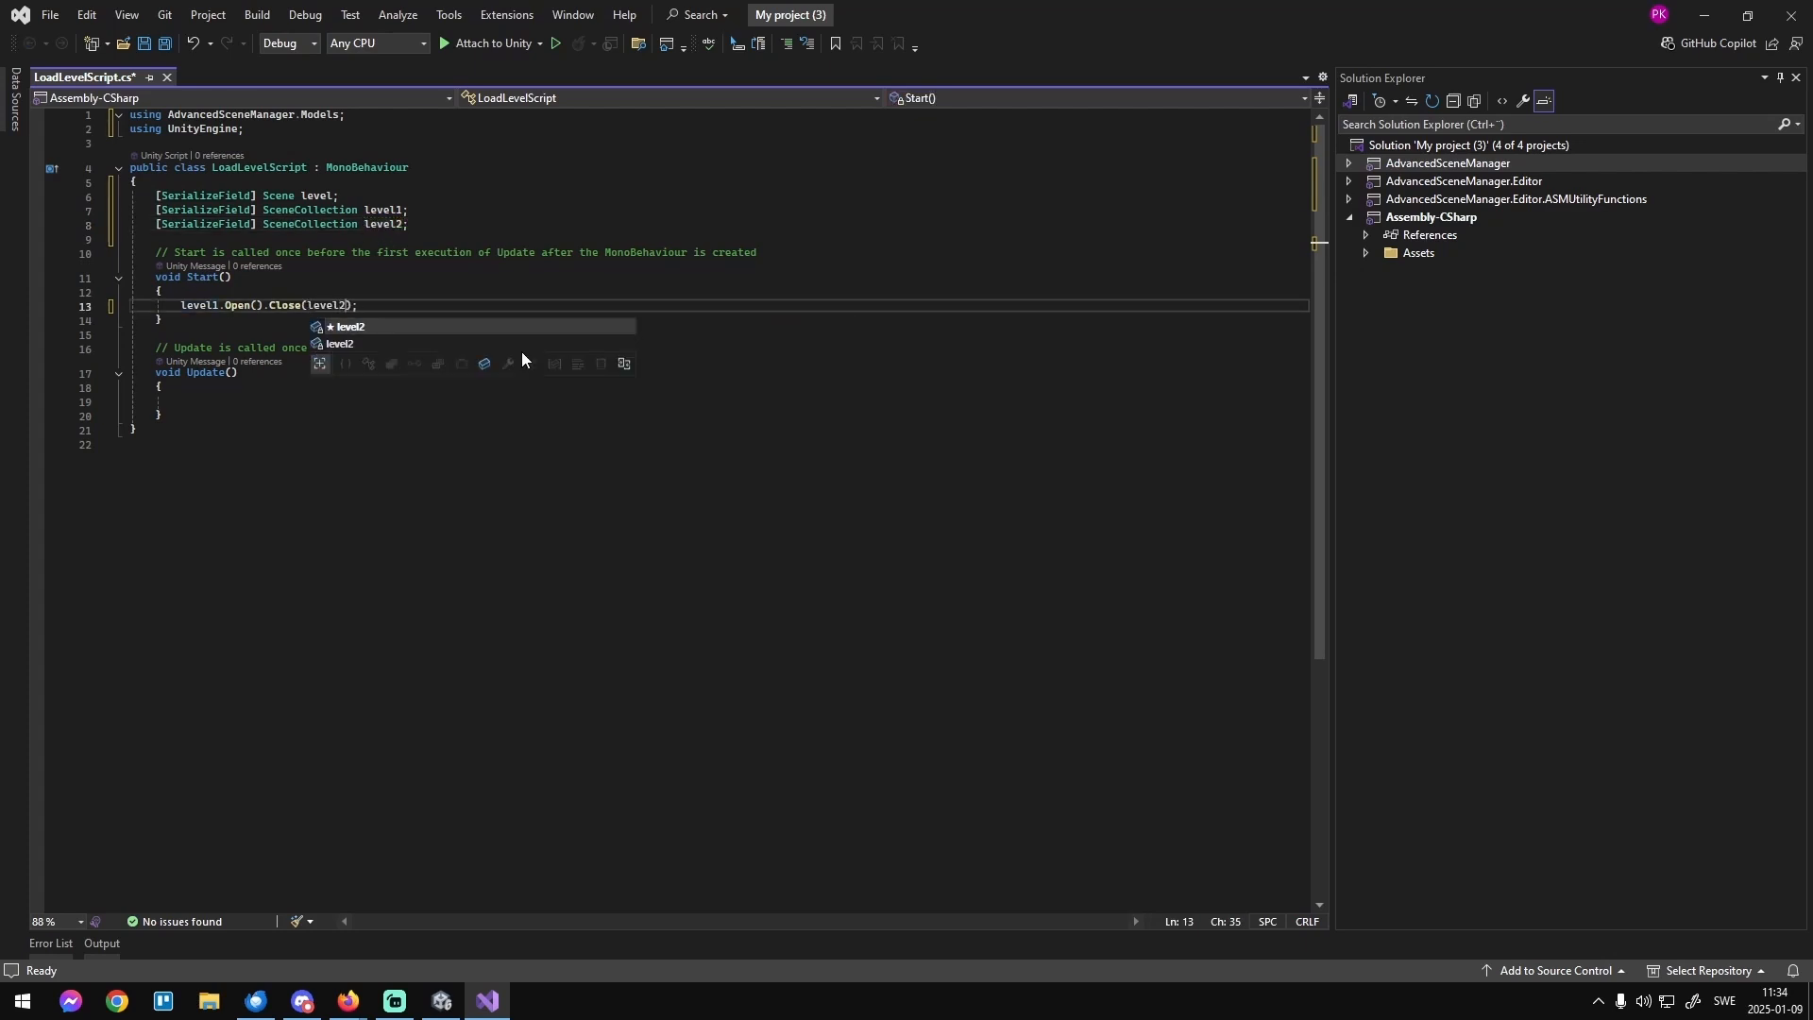
key(ctrl+End)
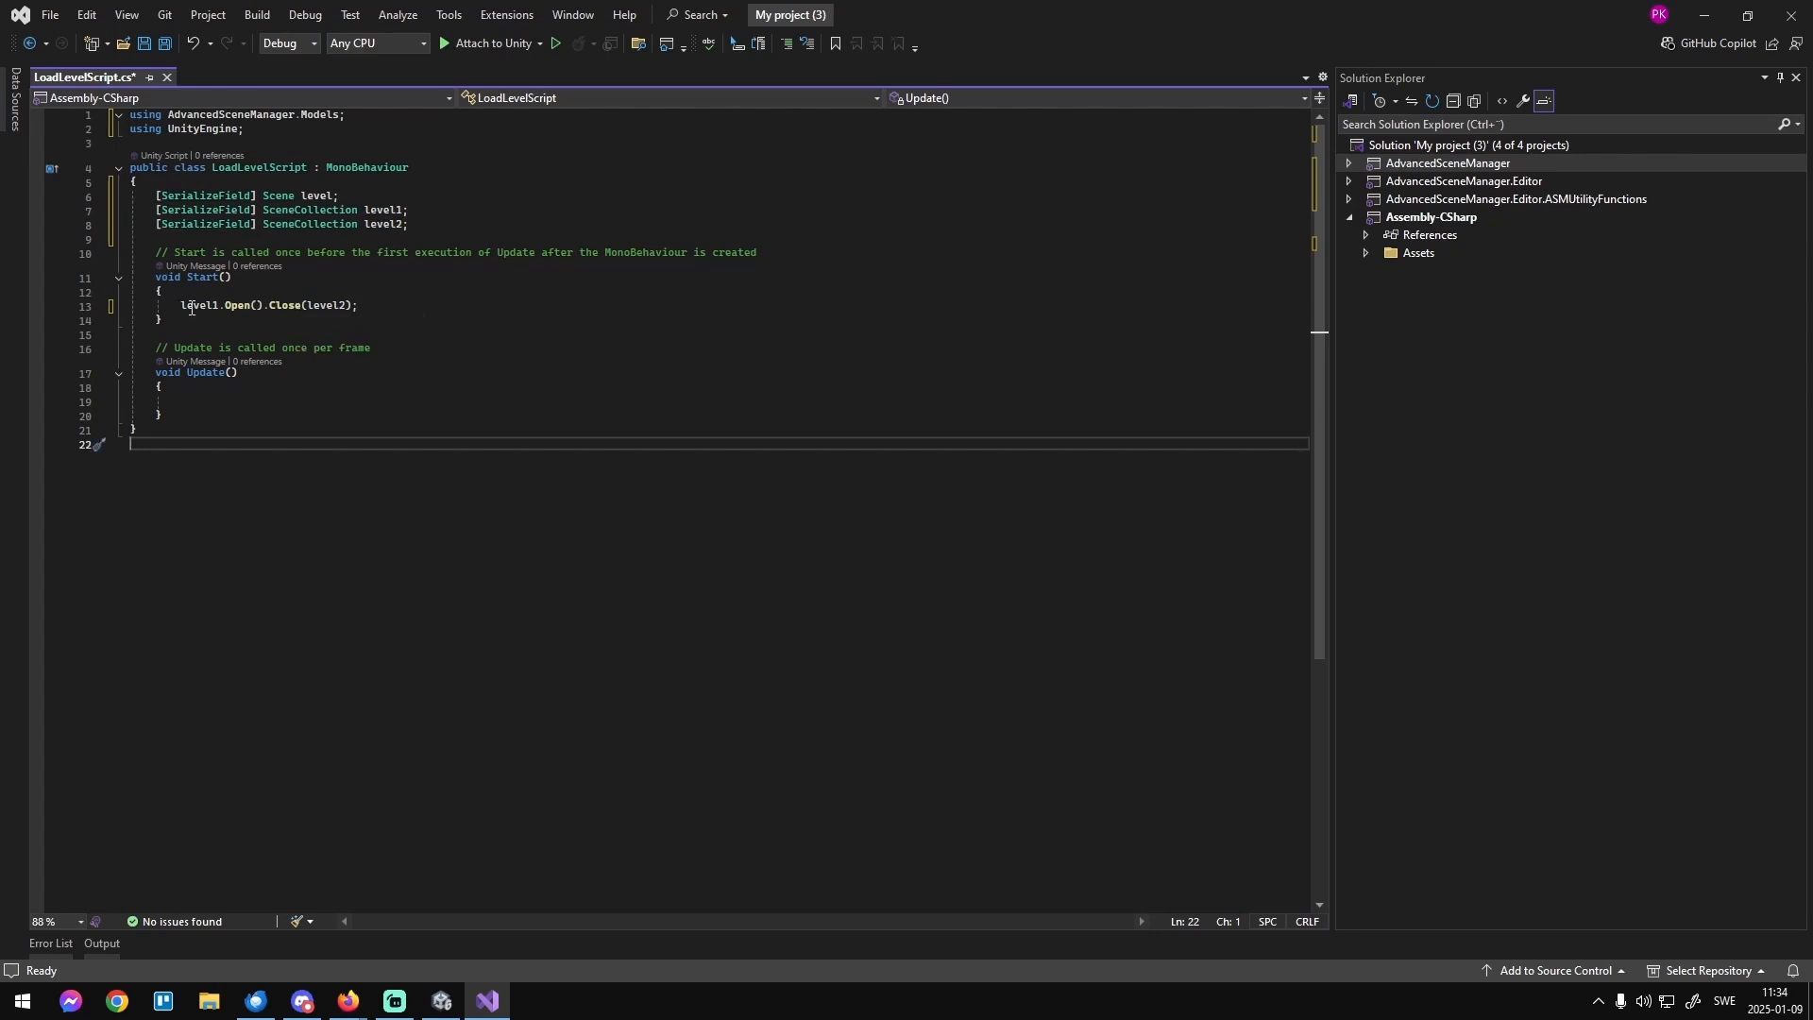
Chain a WithLoadingScreen() call after Close(level2) in the Start statement.
mouse_move(230, 307)
mouse_move(338, 222)
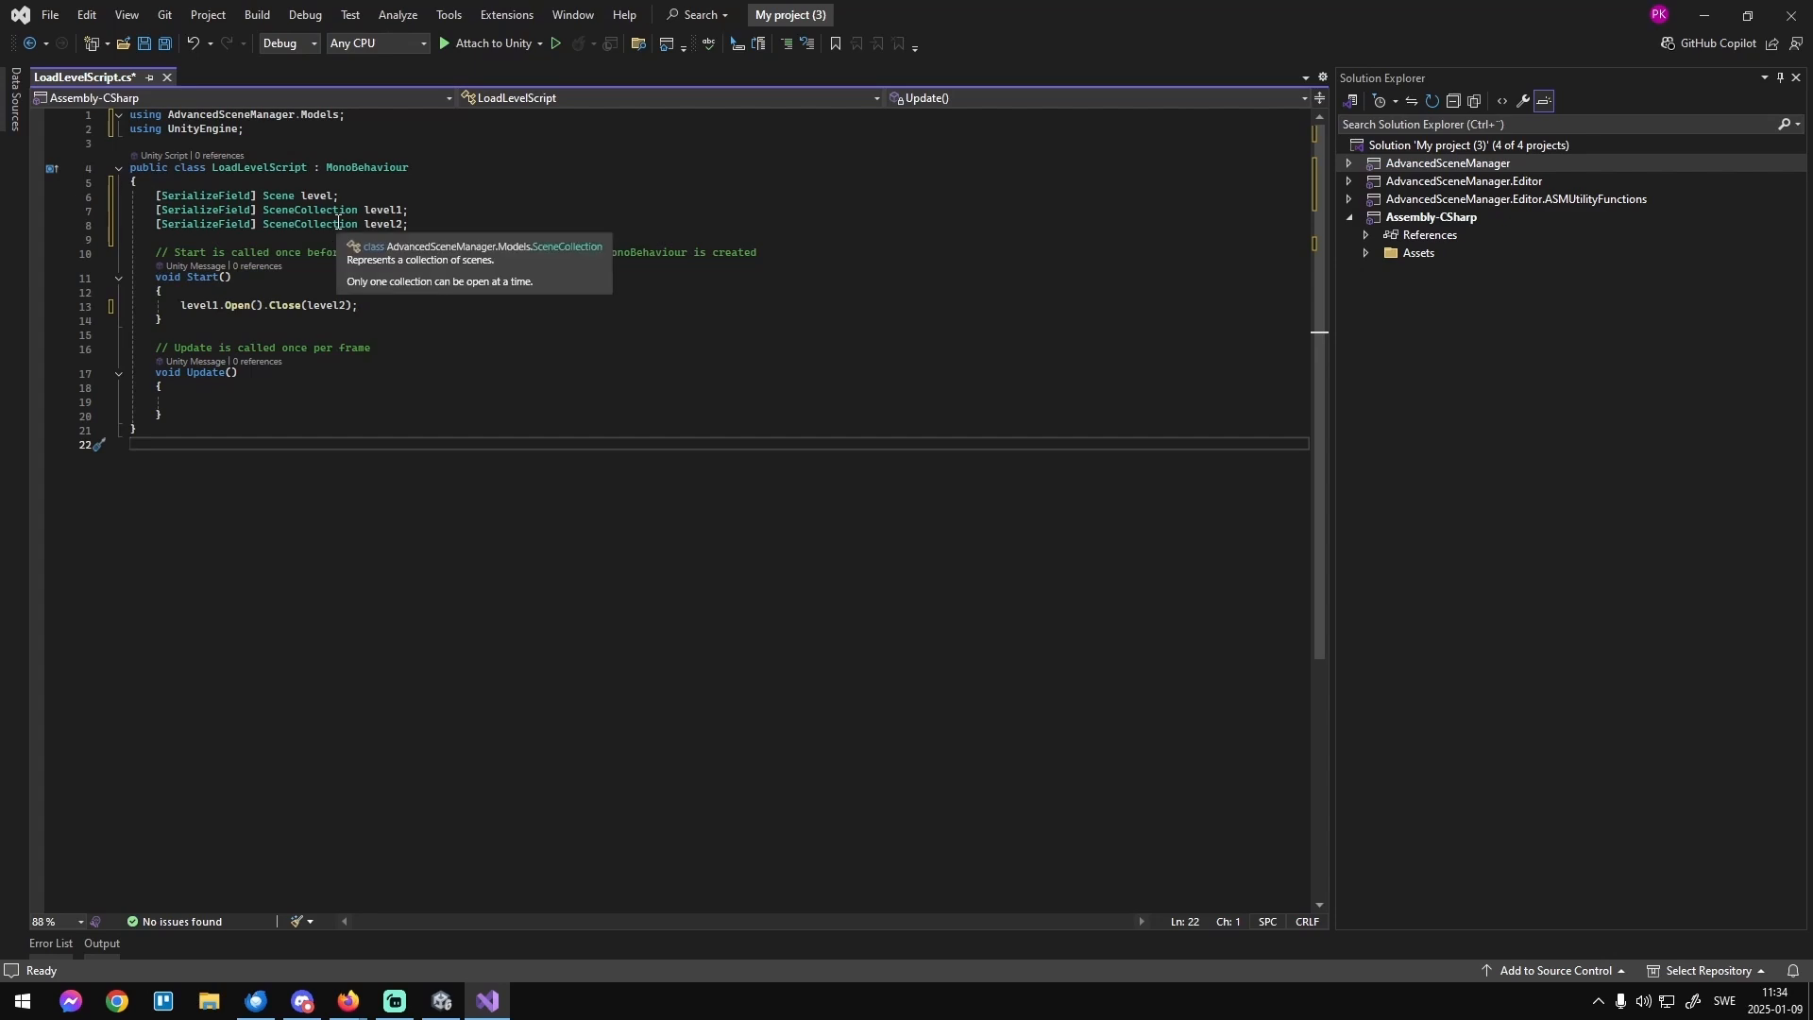
double_click(238, 305)
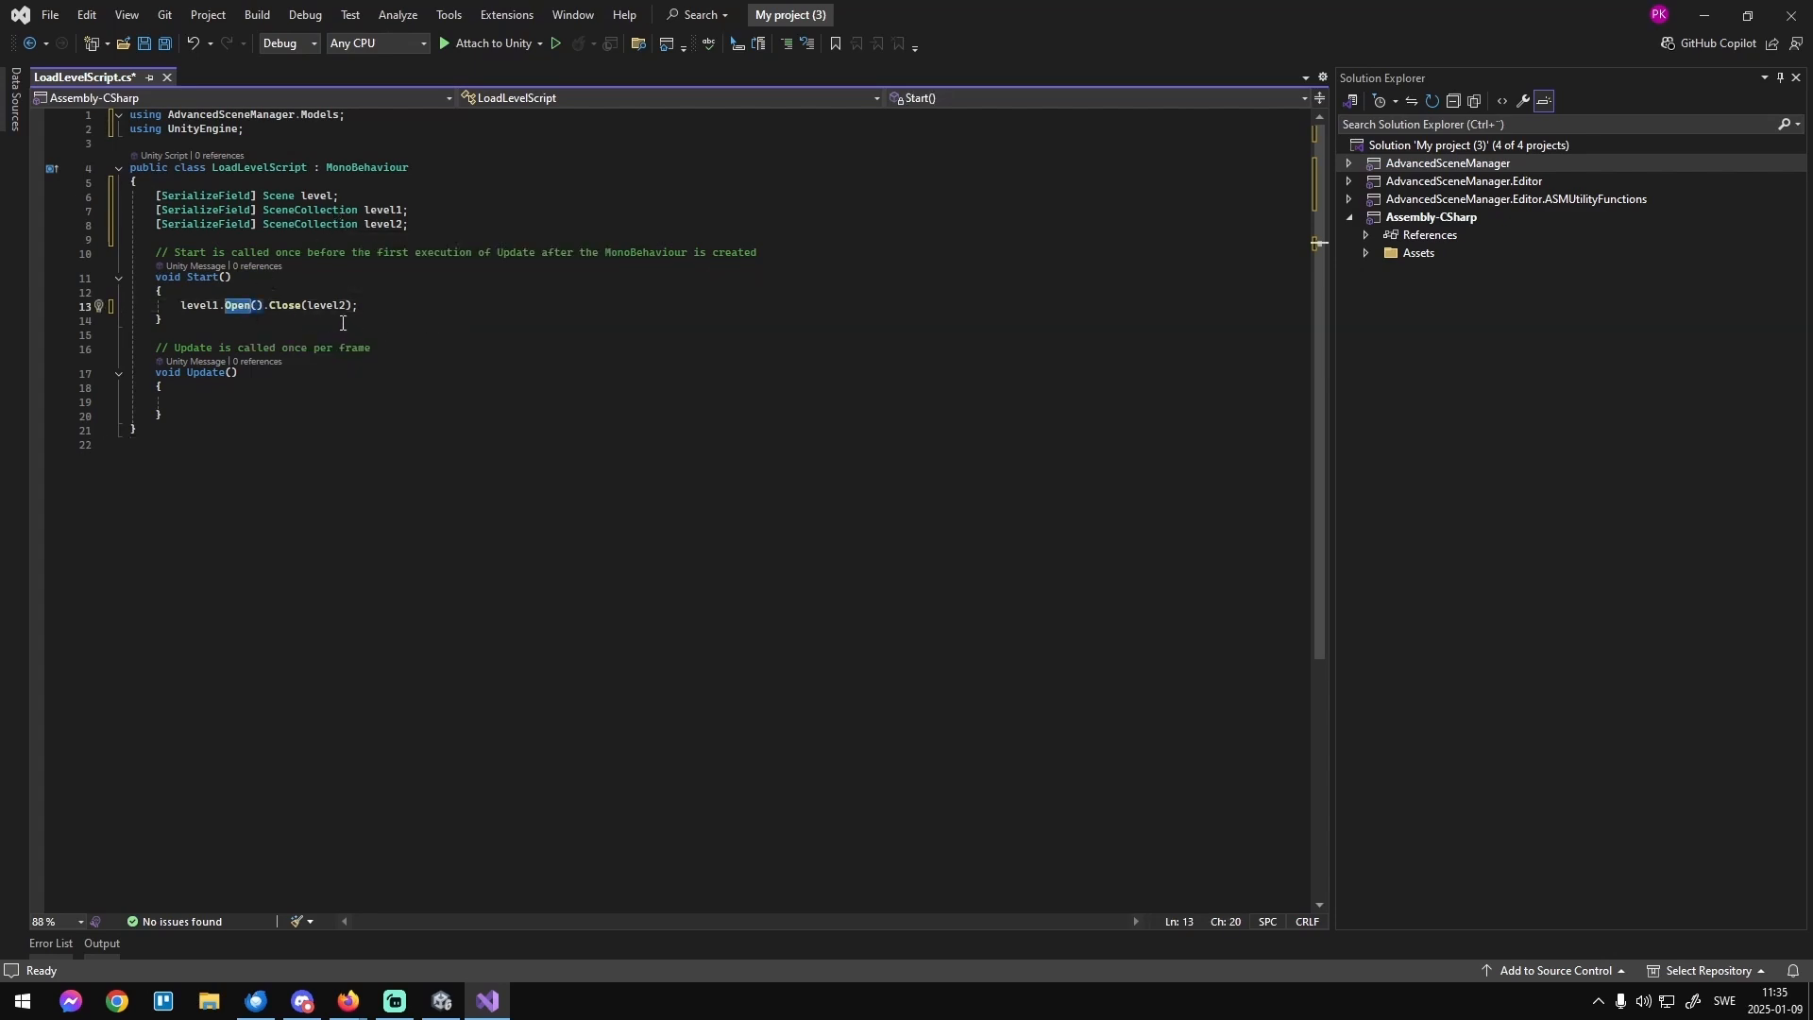
double_click(286, 305)
click(356, 305)
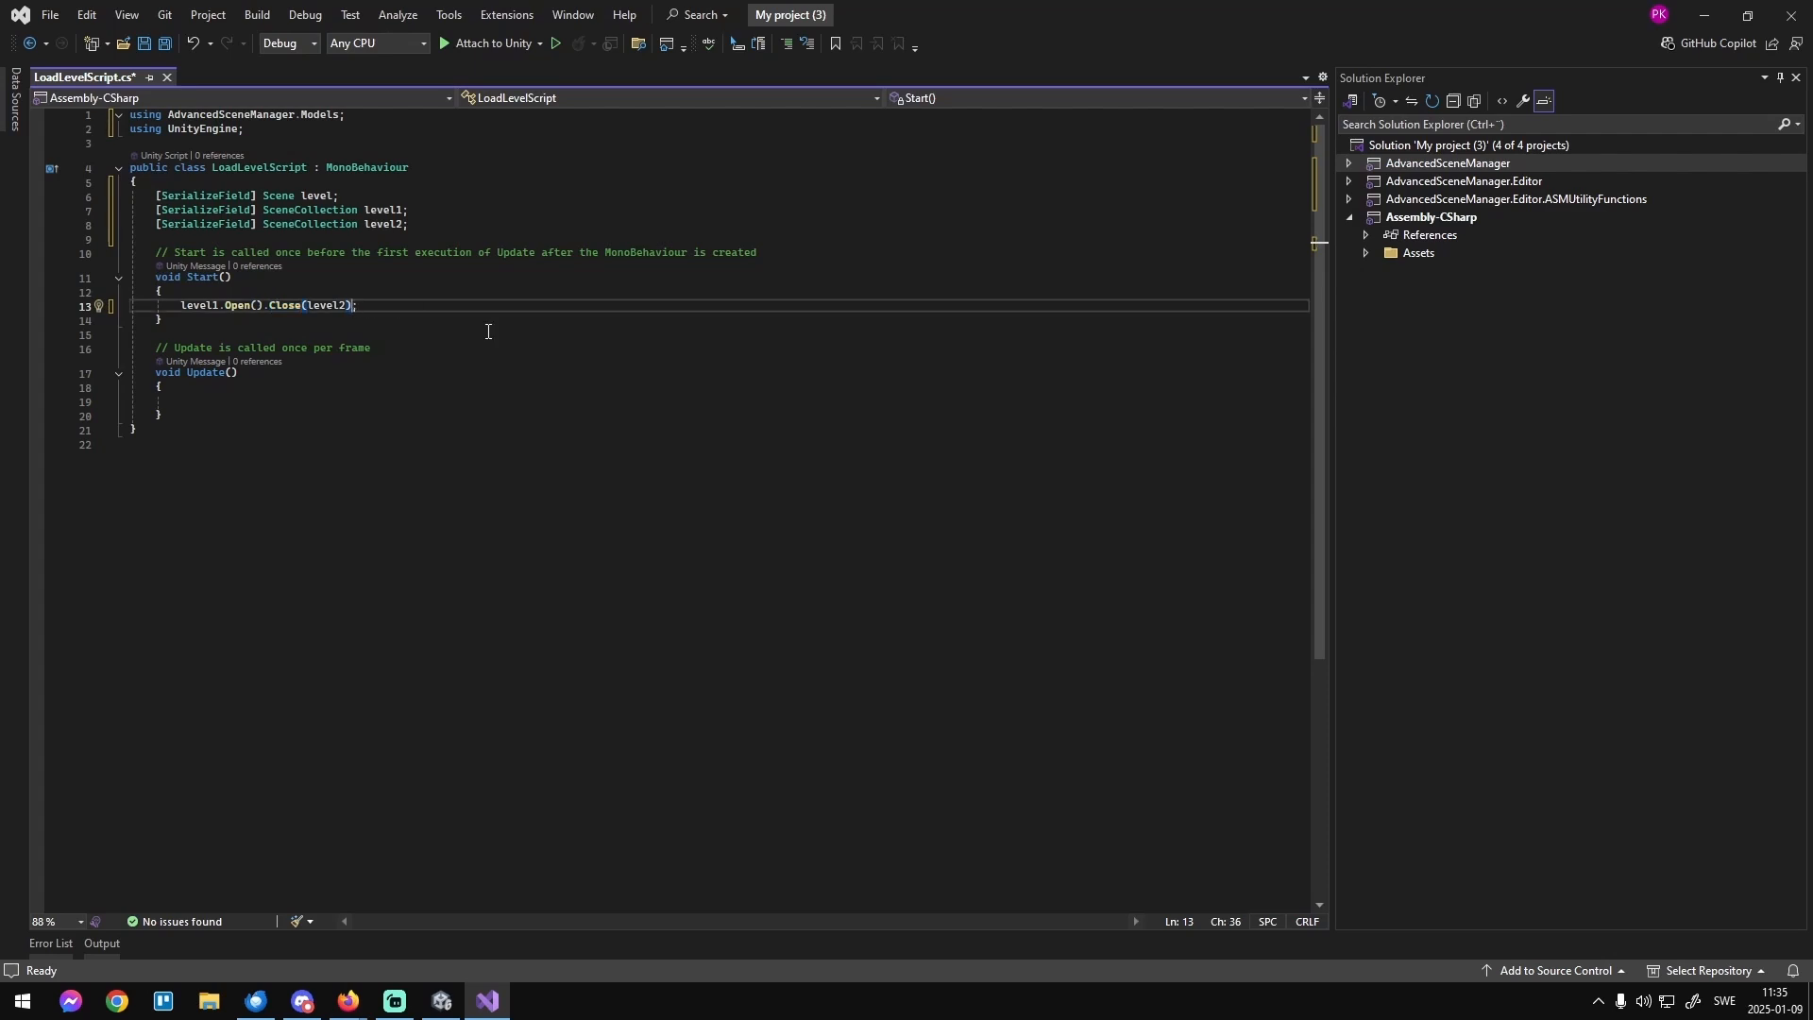
text(.With)
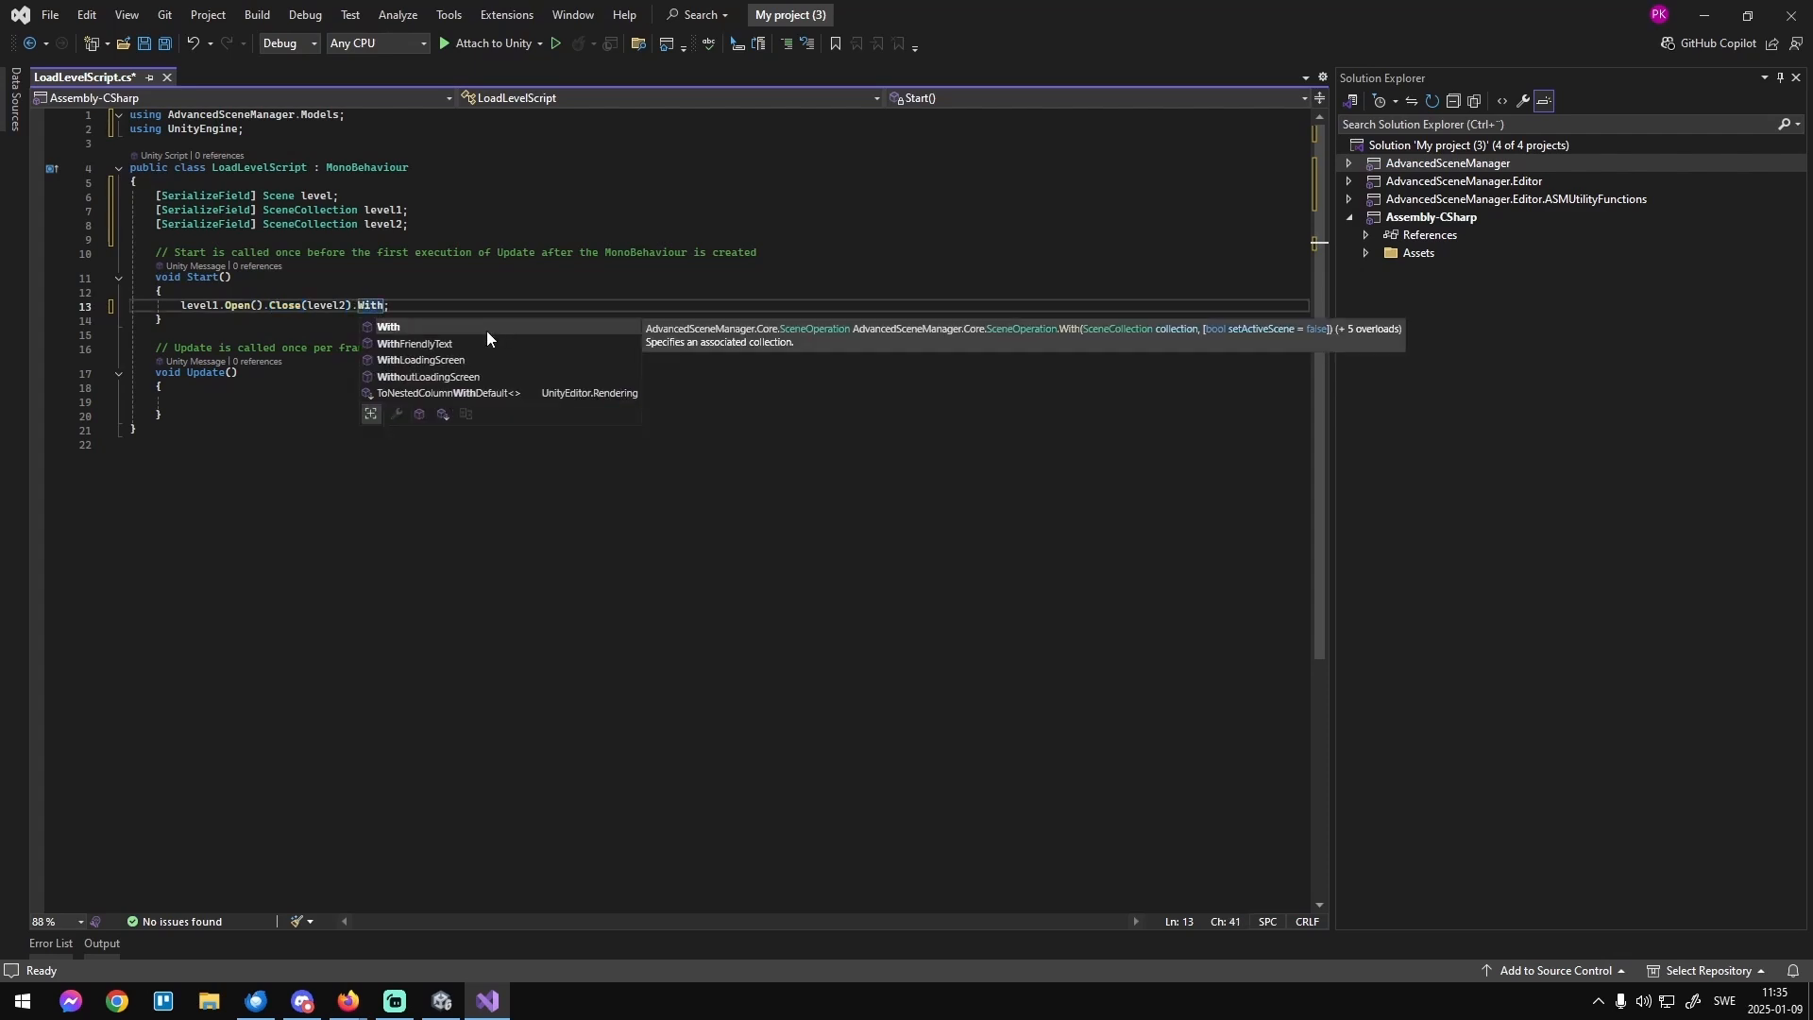
key(Down)
key(Down)
key(Tab)
text(())
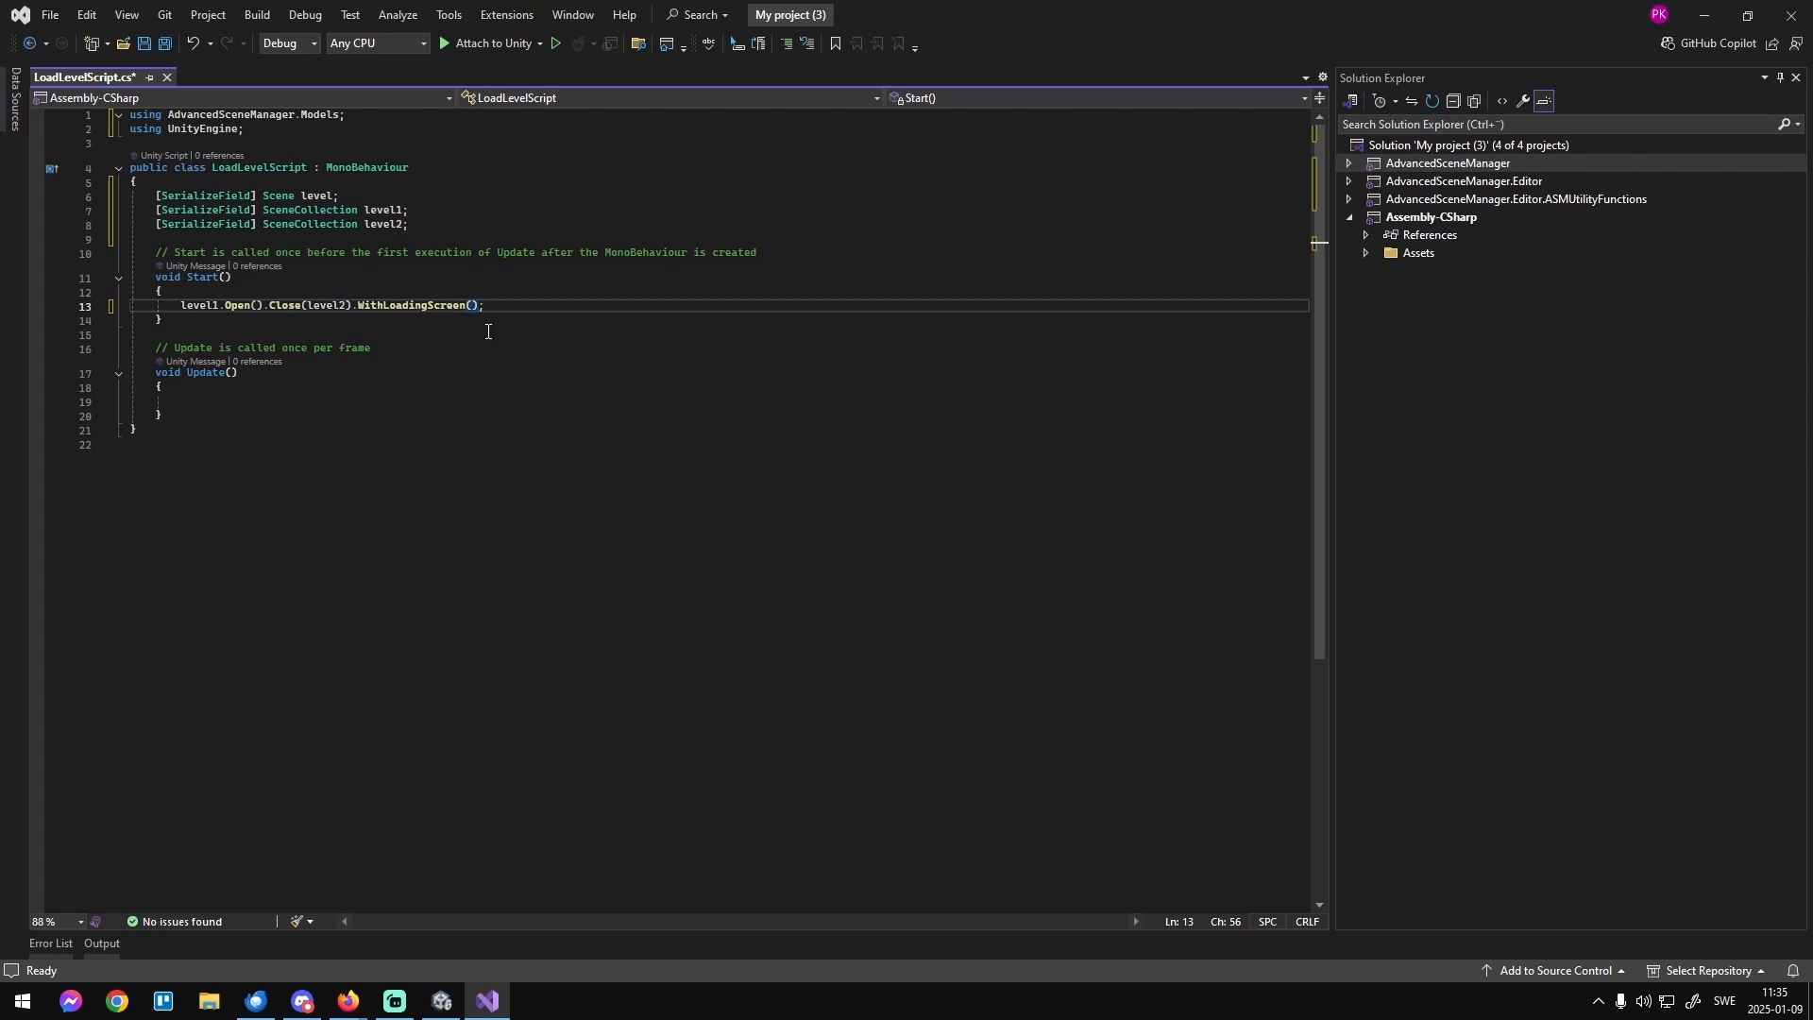
Insert two blank lines between the Scene field and the SceneCollection fields.
click(389, 220)
key(Up)
key(Up)
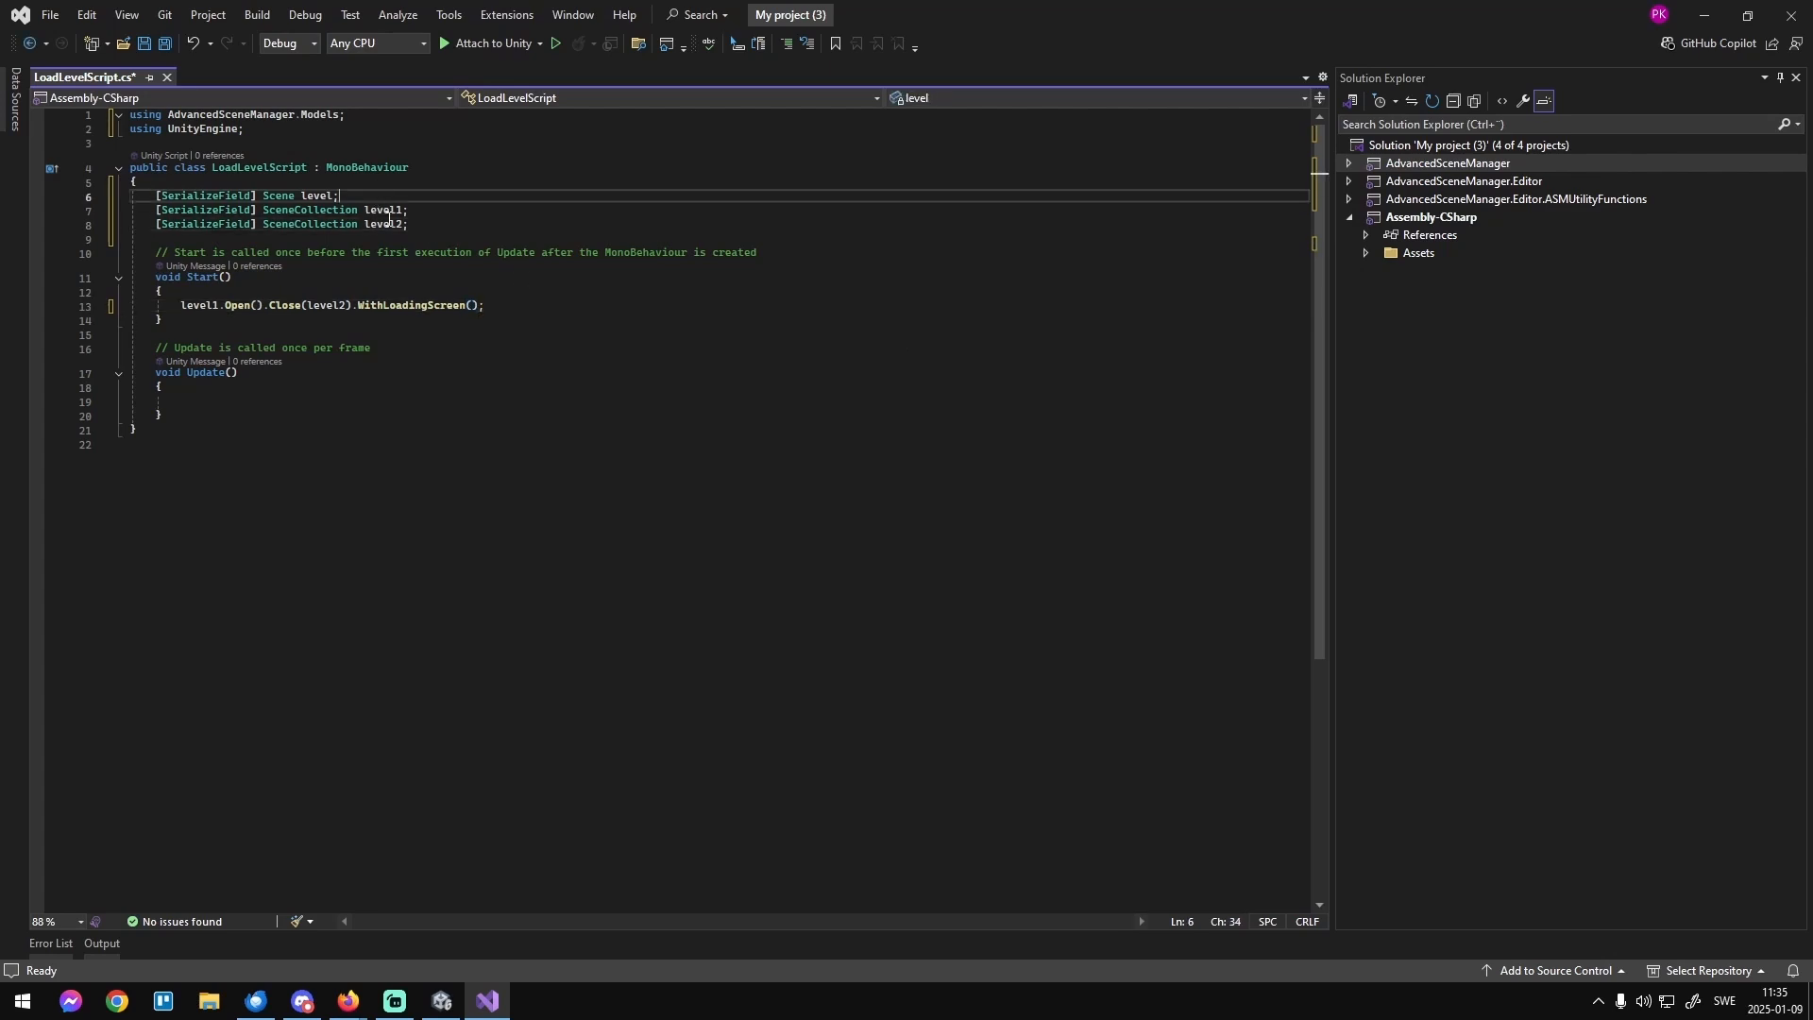
key(Return)
key(Return)
key(Up)
key(Up)
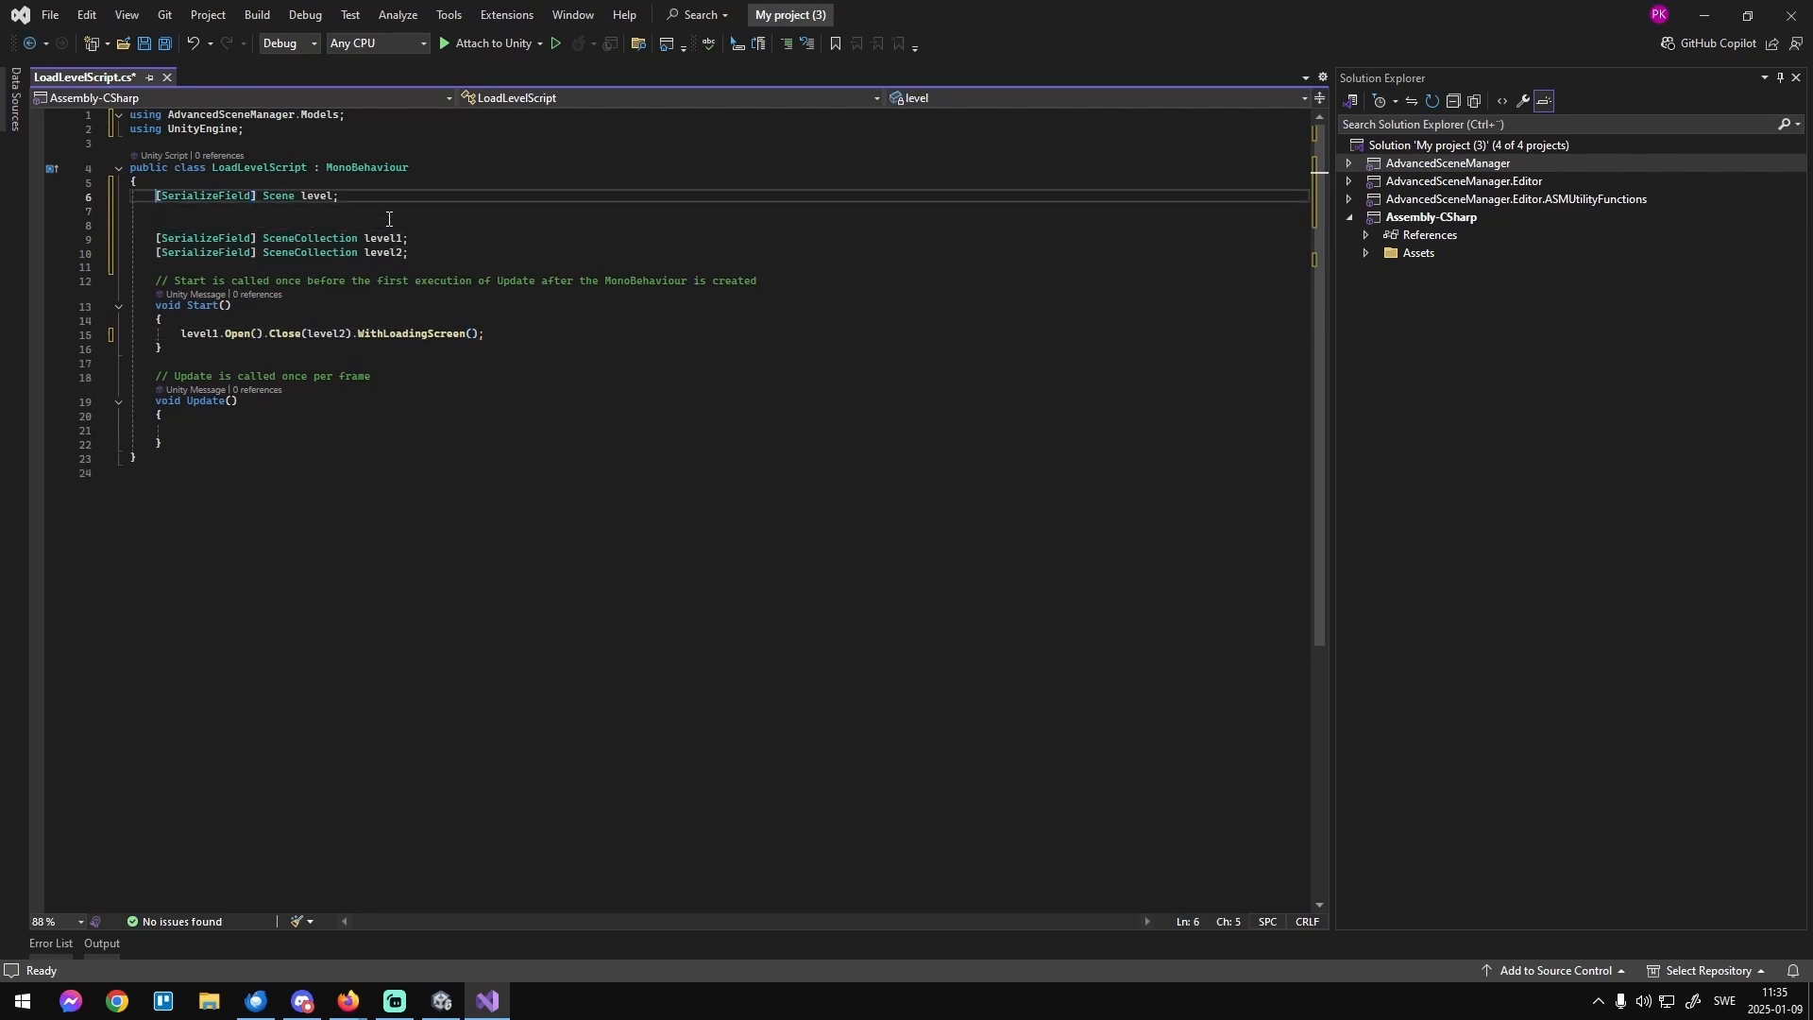
Duplicate the serialized Scene field level and rename the copy to LoadingScreen.
key(ctrl+d)
double_click(325, 210)
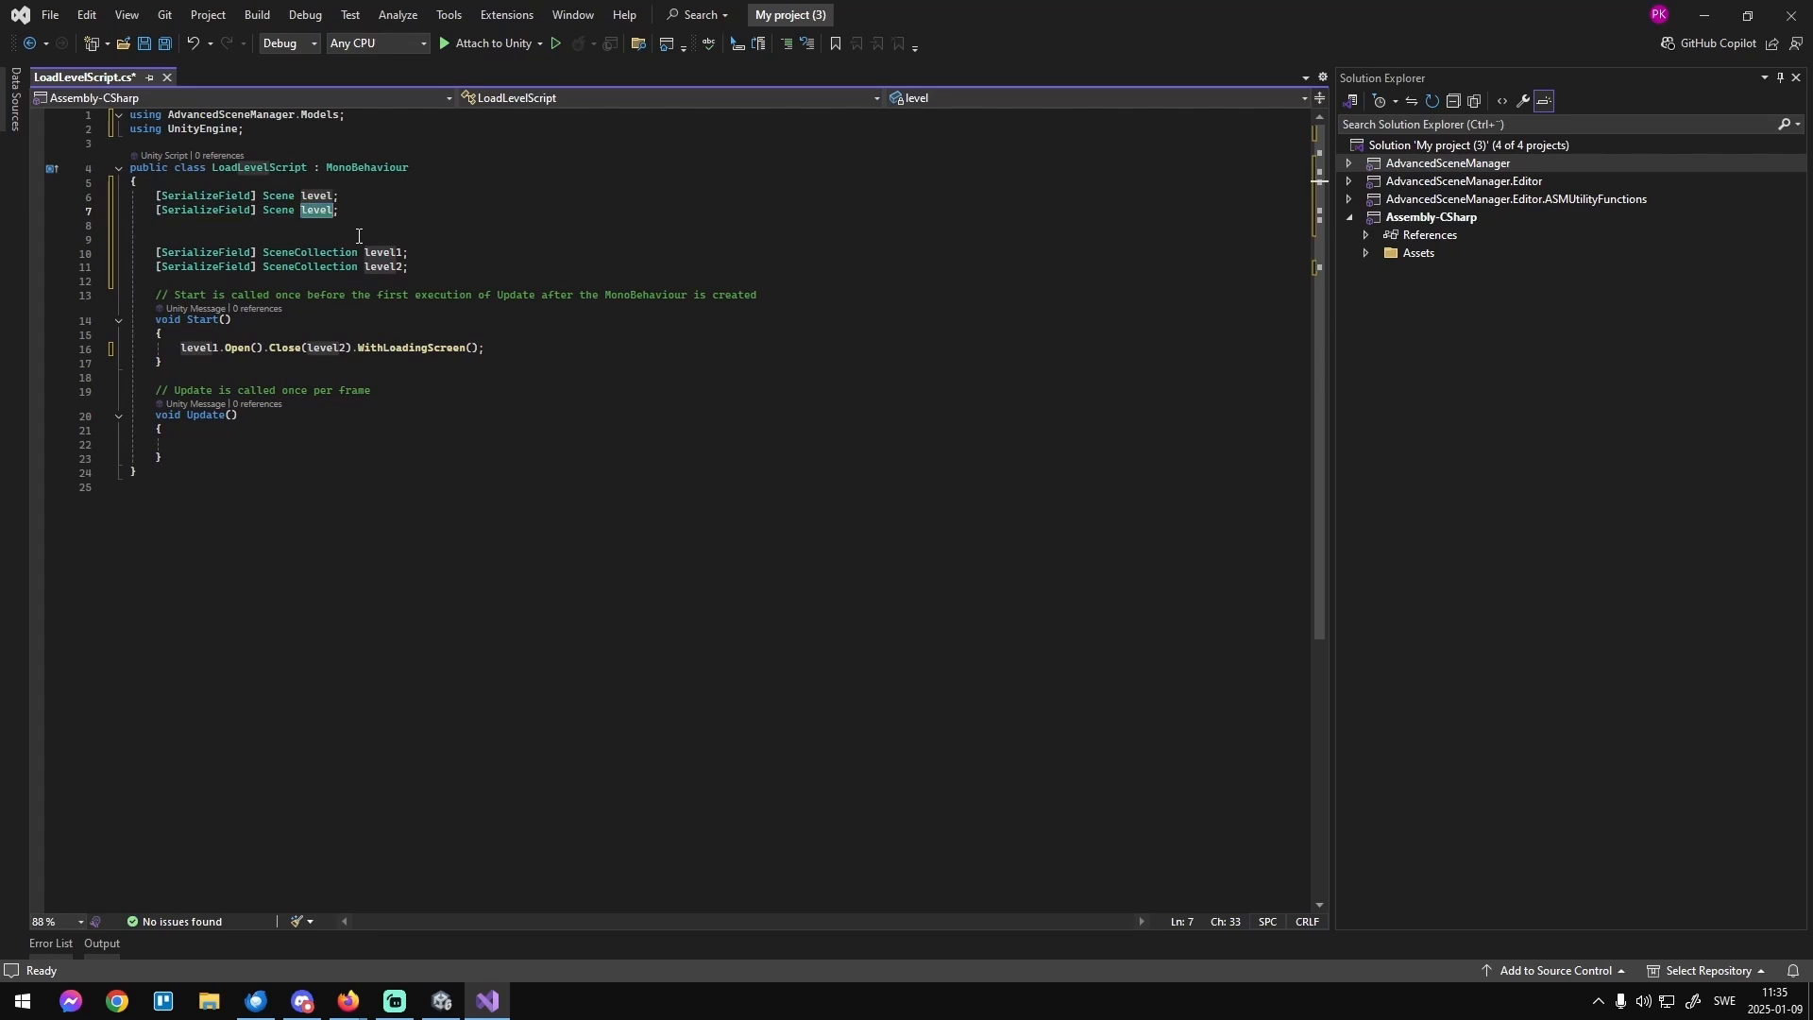
text(Loading)
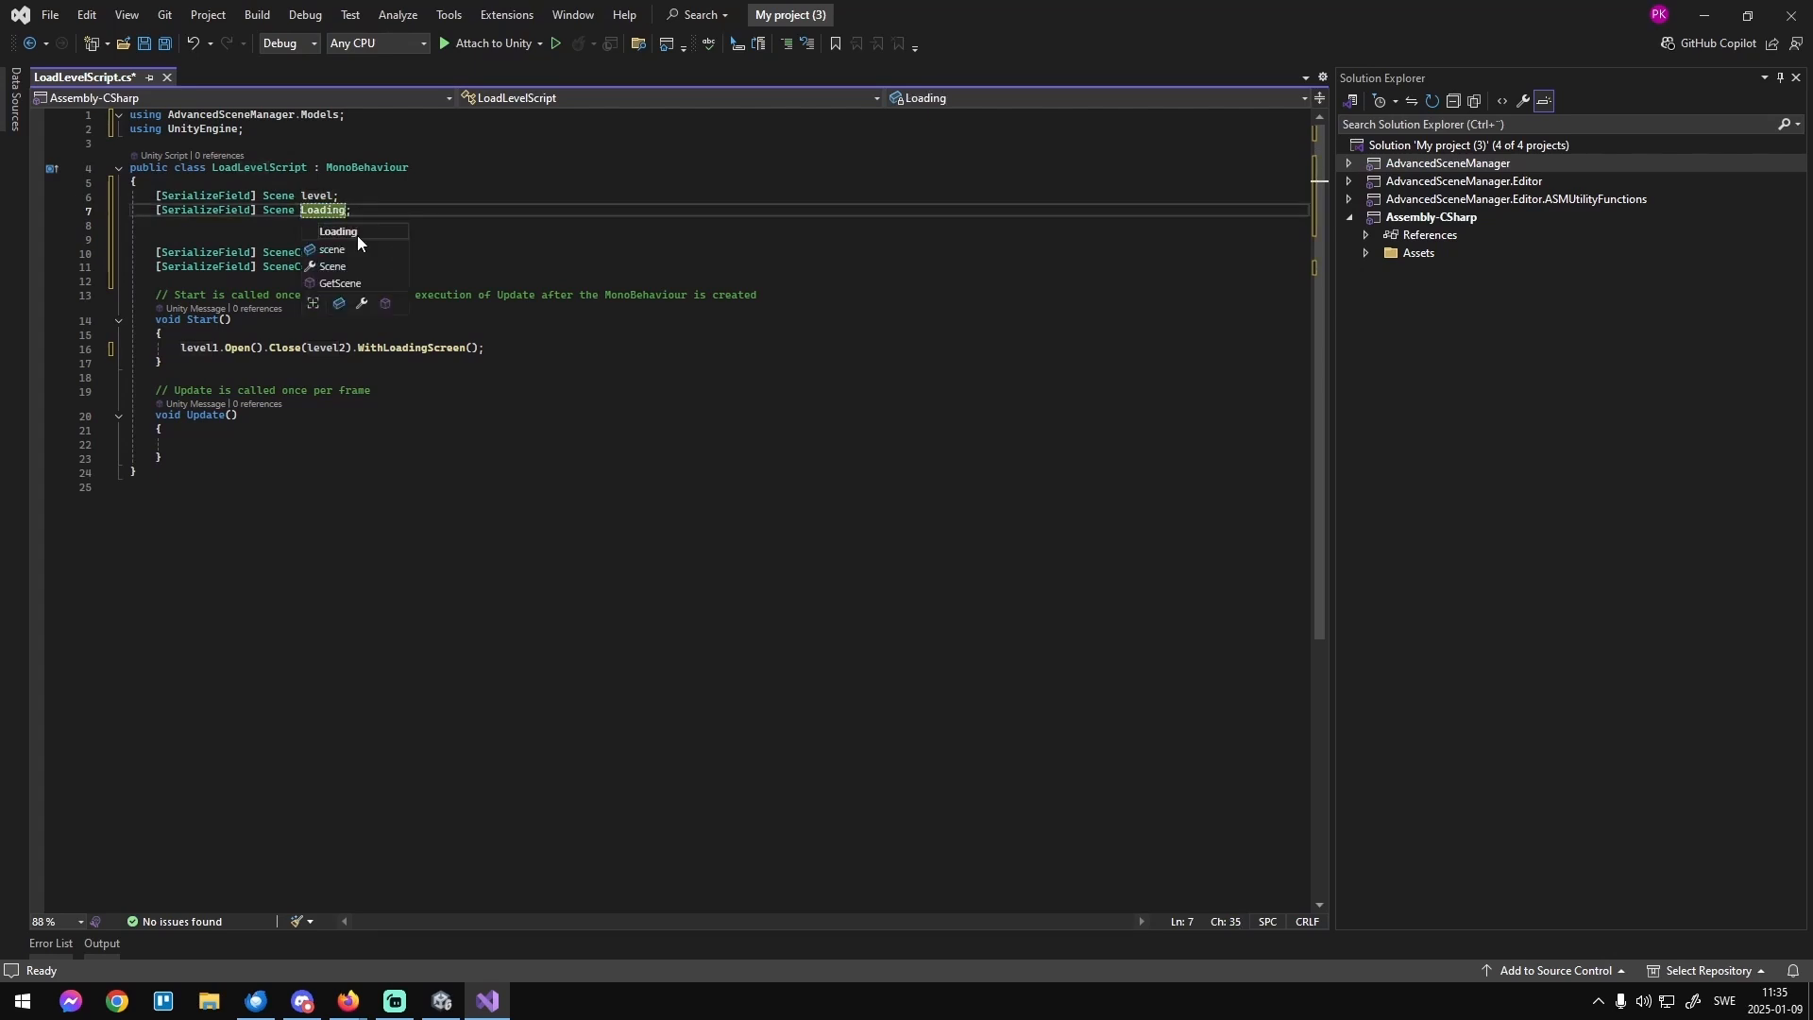
text(Sce)
text(een)
Pass the LoadingScreen field as the argument of the WithLoadingScreen call.
click(470, 348)
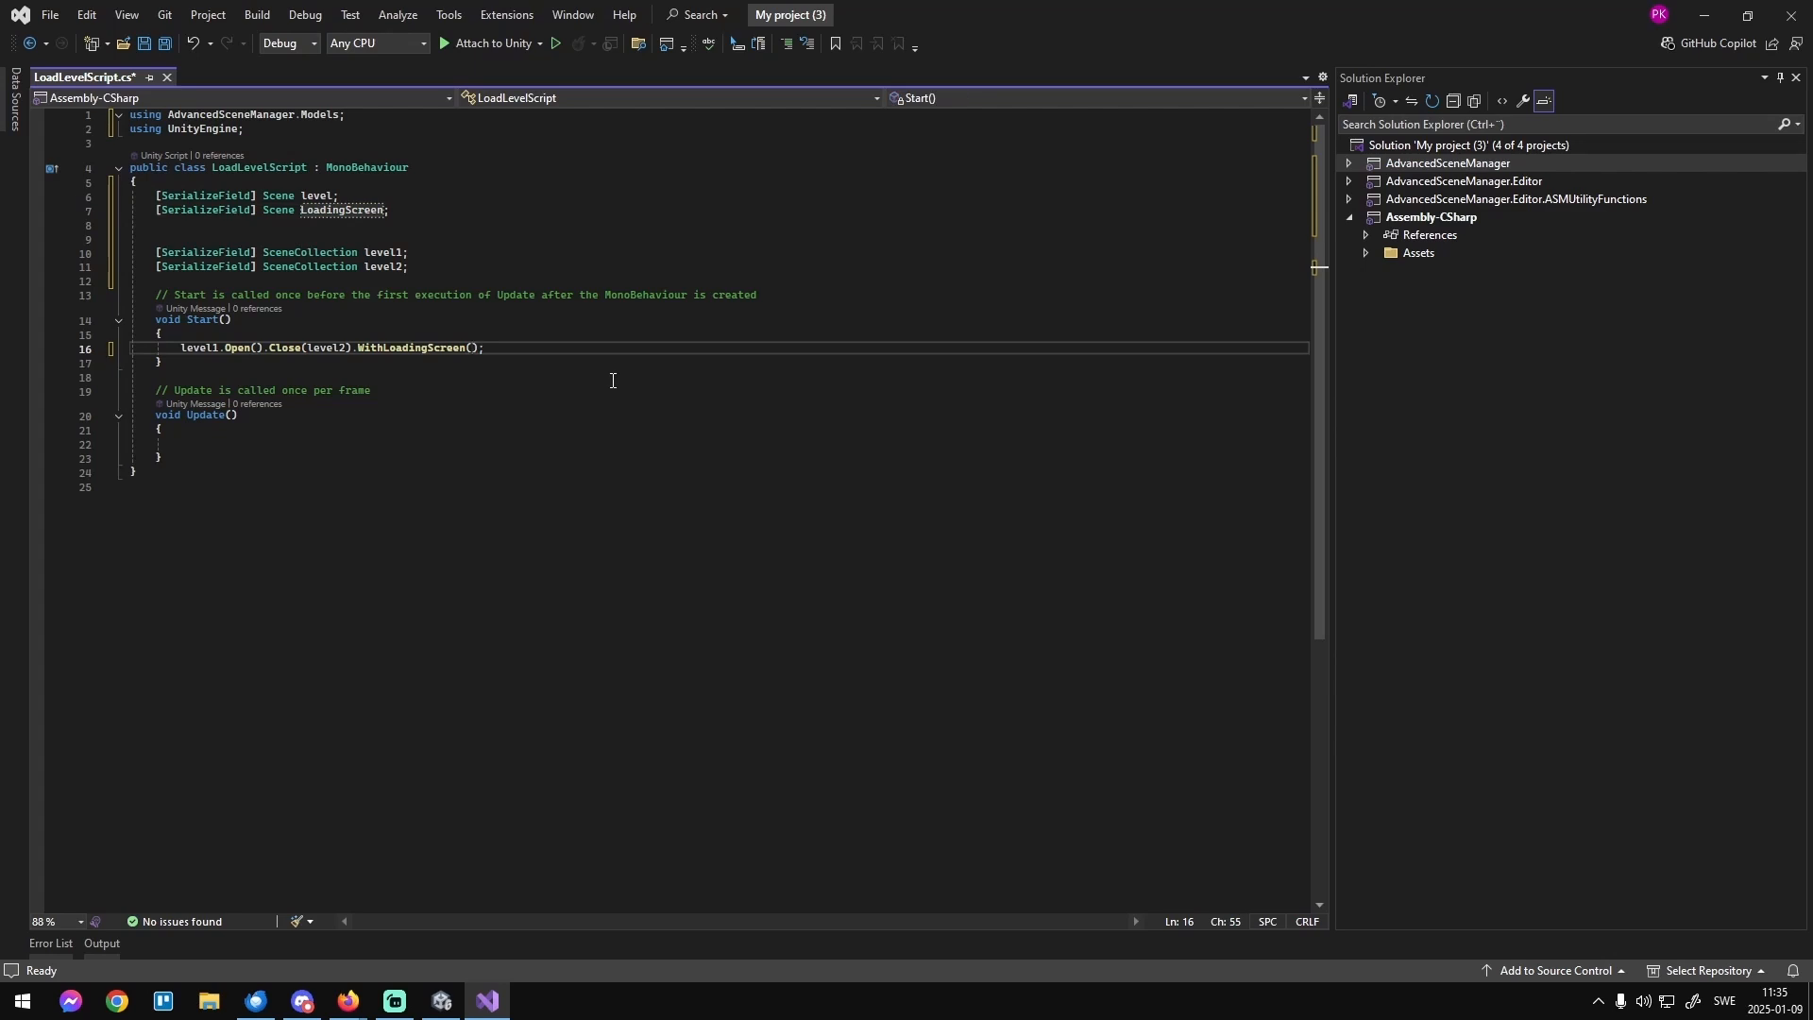
text(loadingScene)
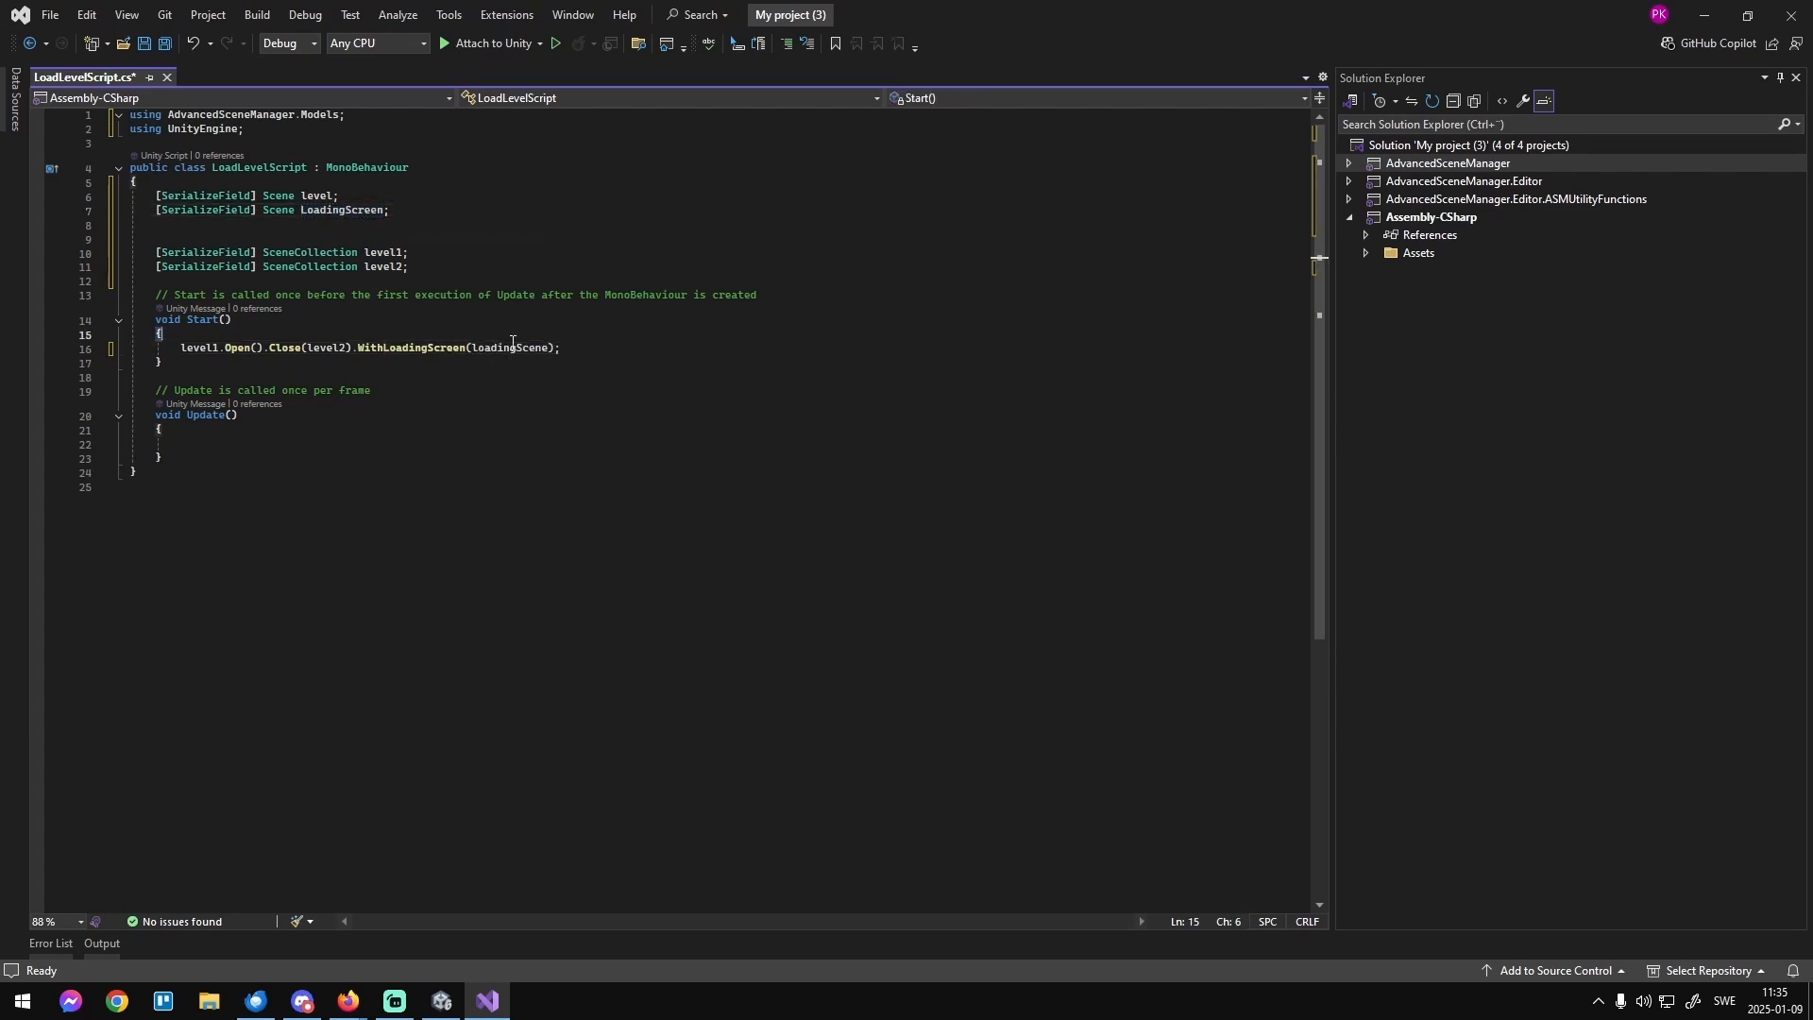
double_click(510, 348)
text(LoadingScreen)
Chain an empty With() call after WithLoadingScreen(LoadingScreen).
click(627, 347)
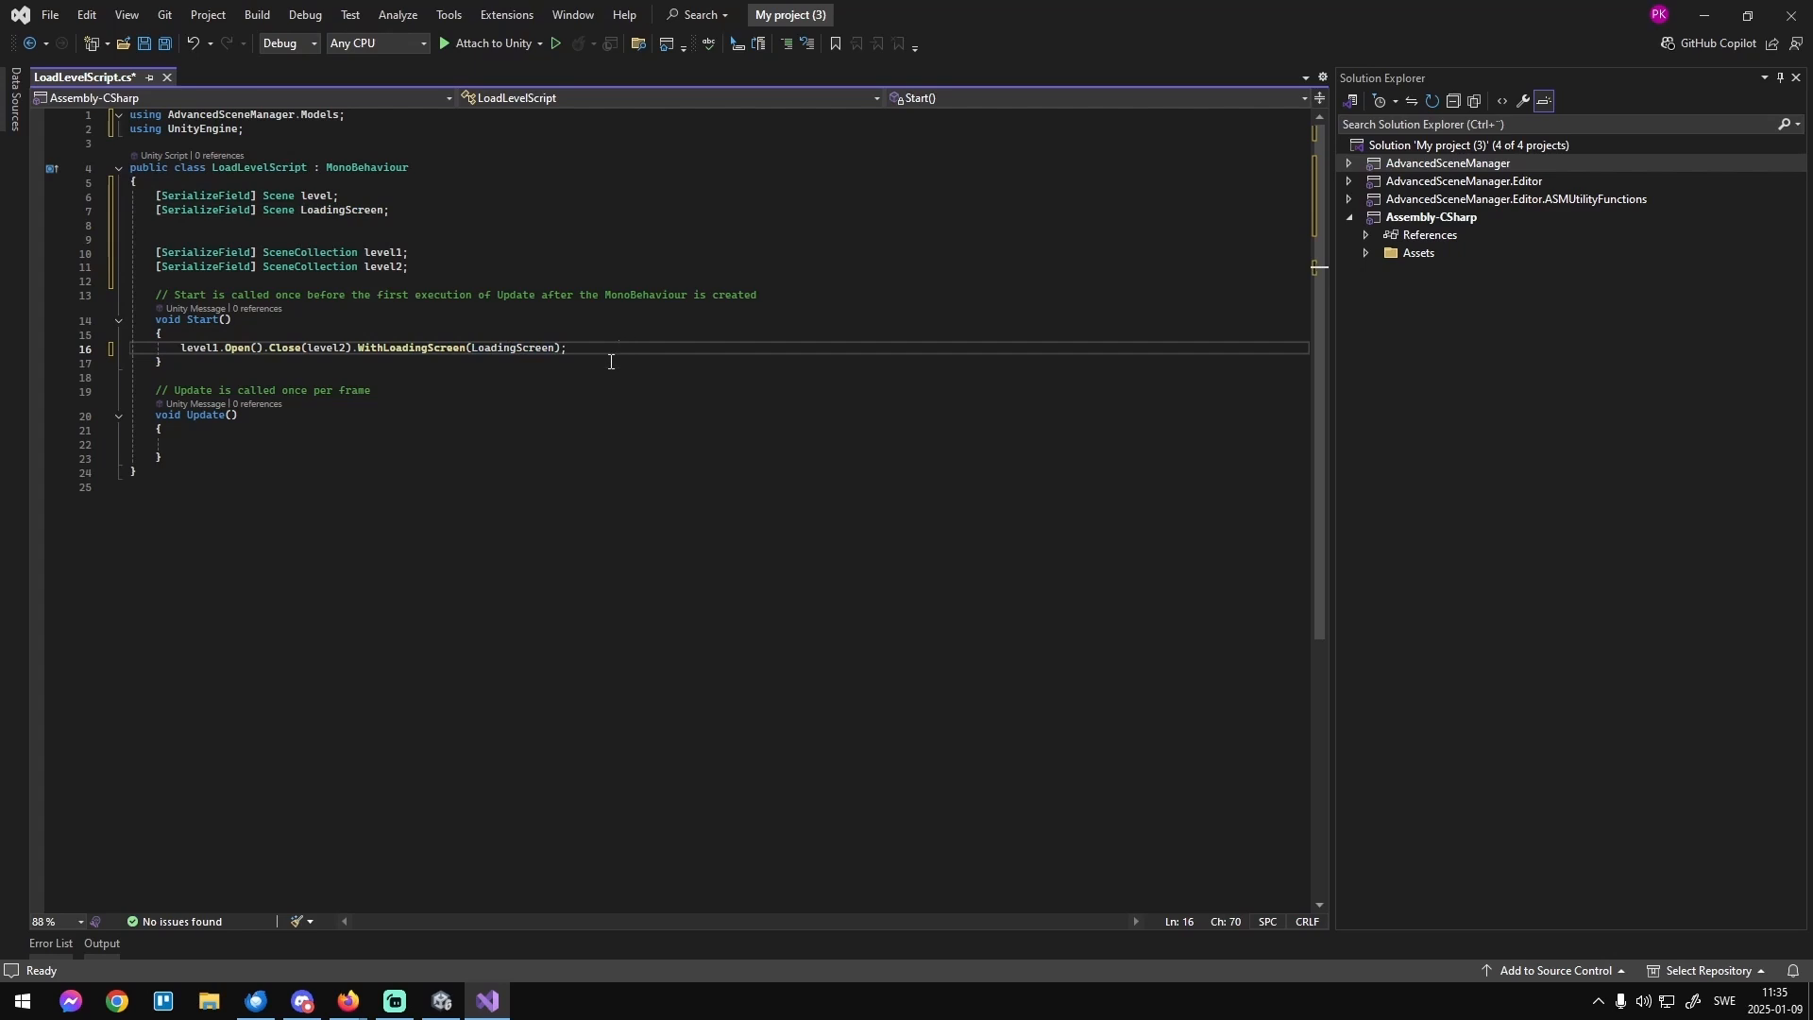
key(Left)
text(.)
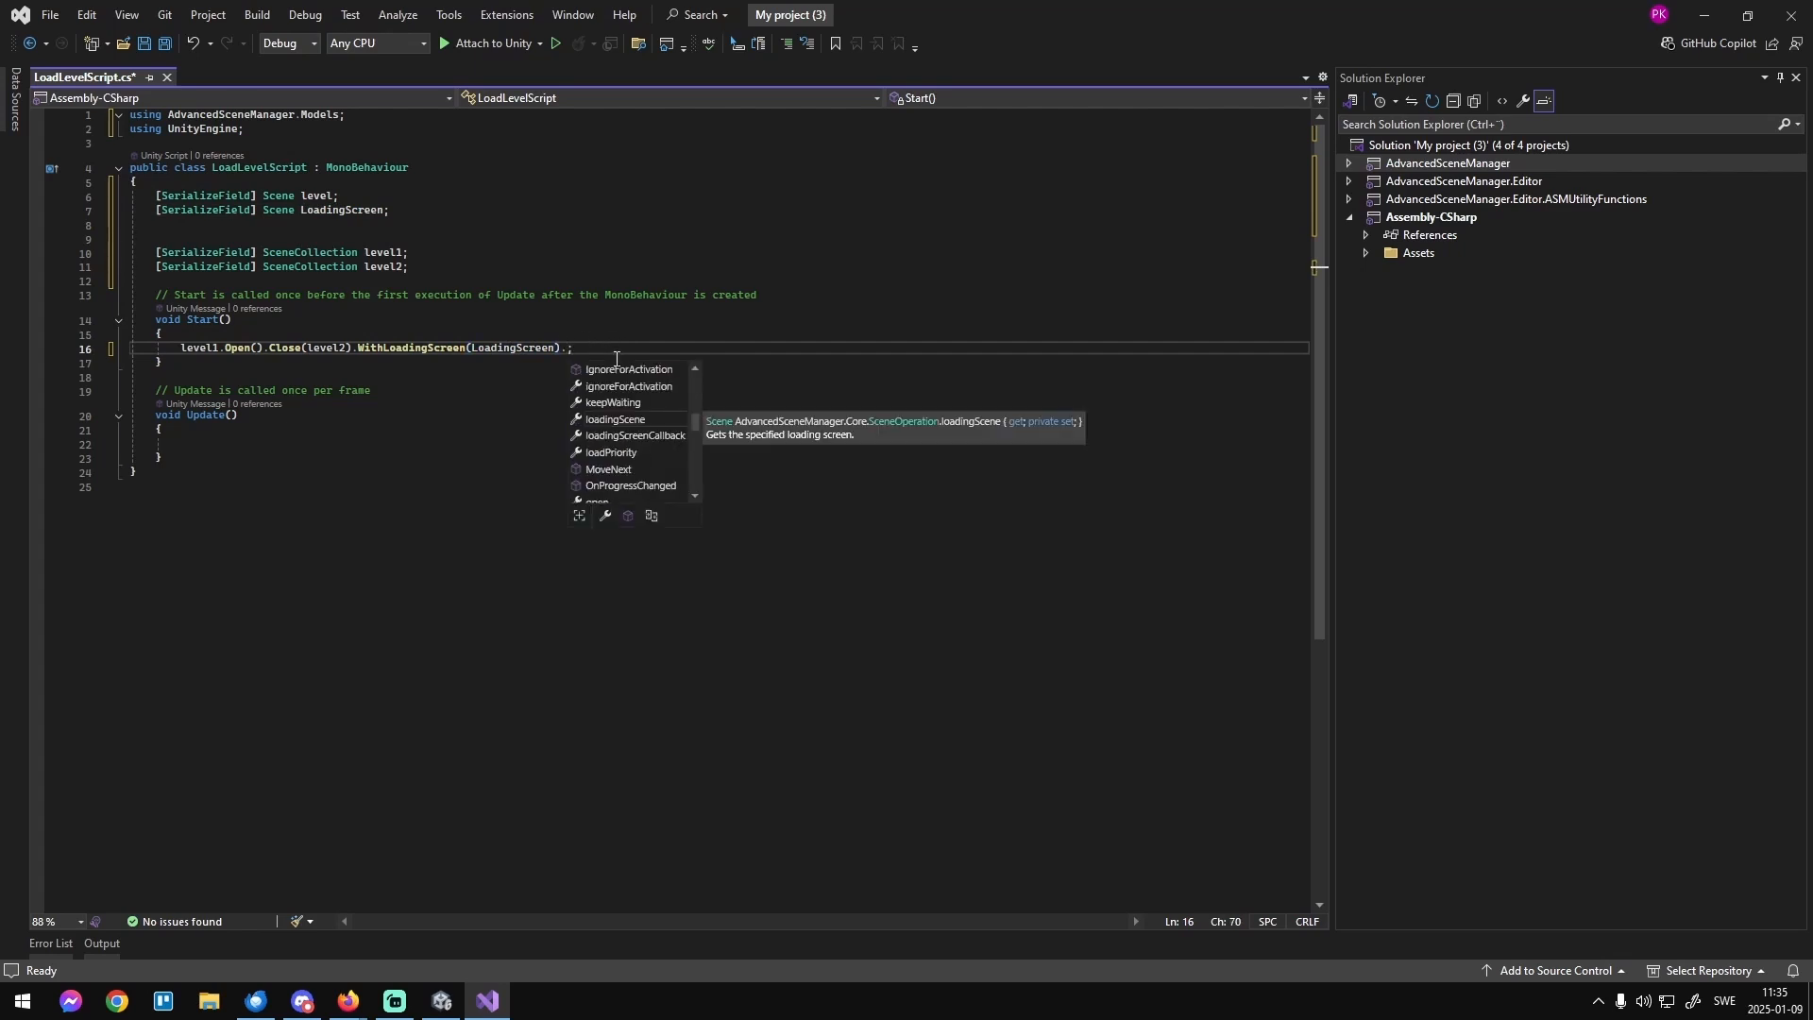
text(Wi)
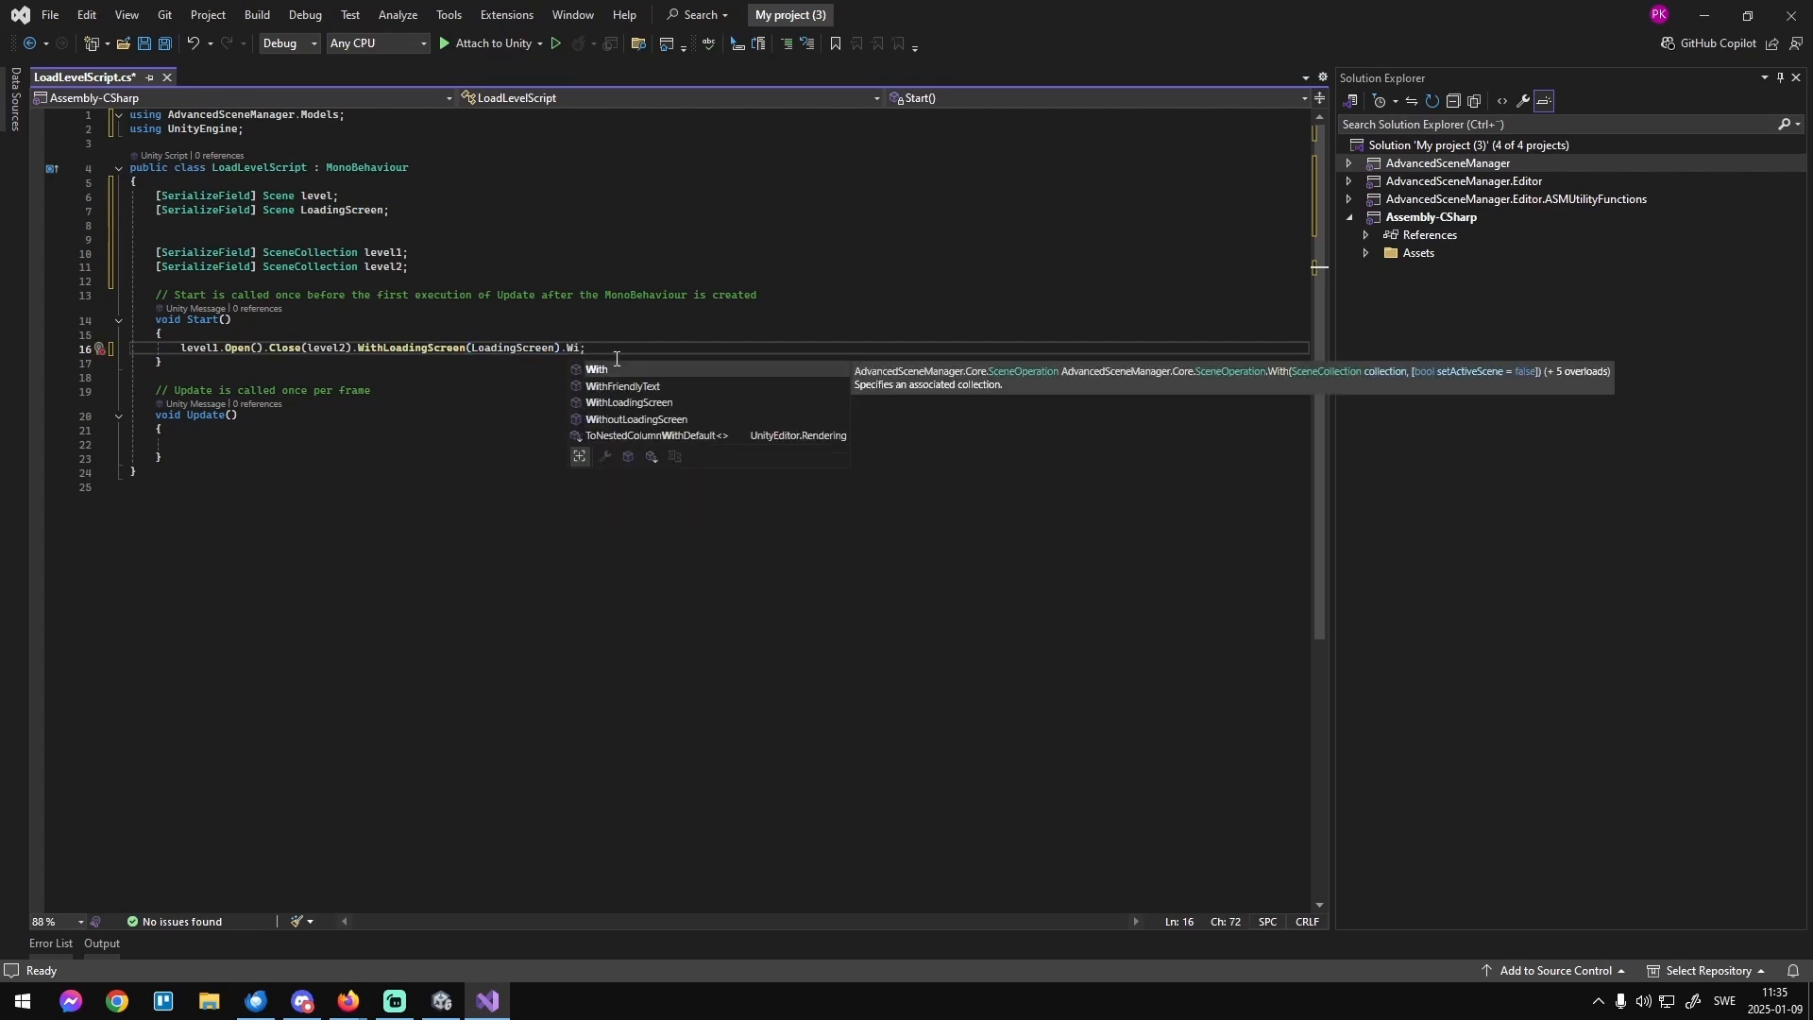
text(th()
Examine the available overloads of the With method and the parameters each one accepts.
mouse_move(589, 351)
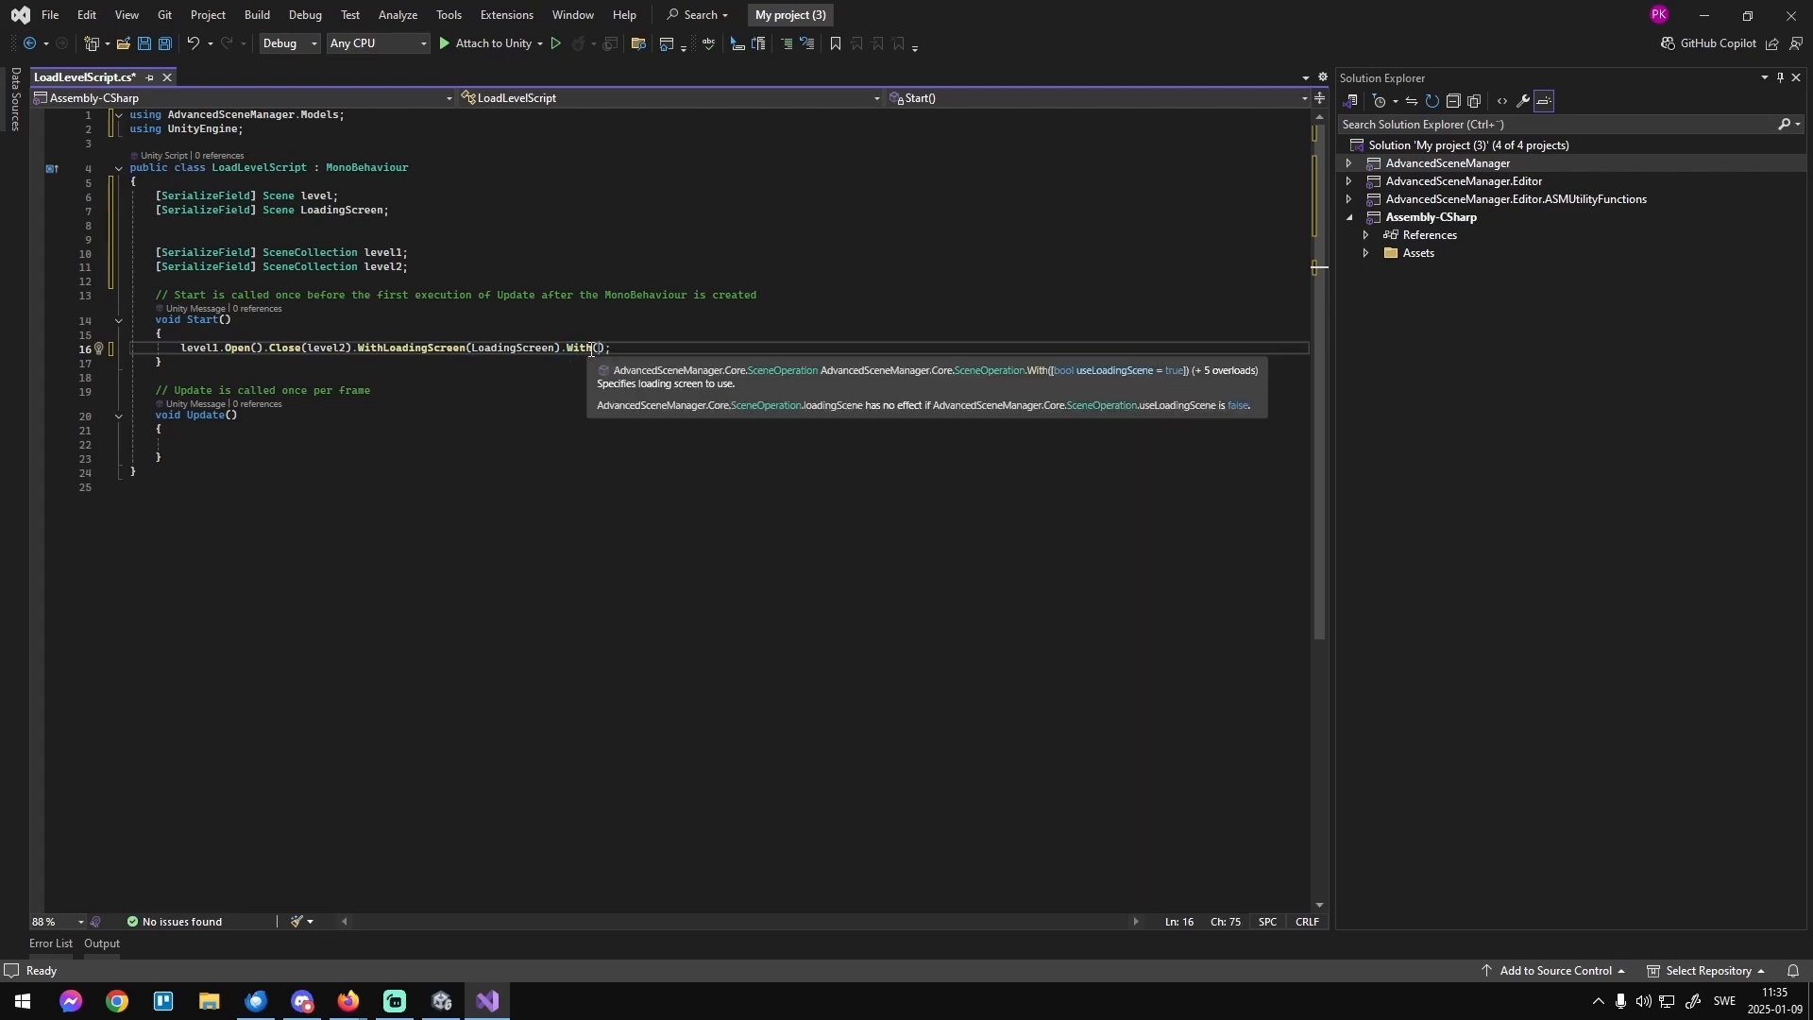
text(,)
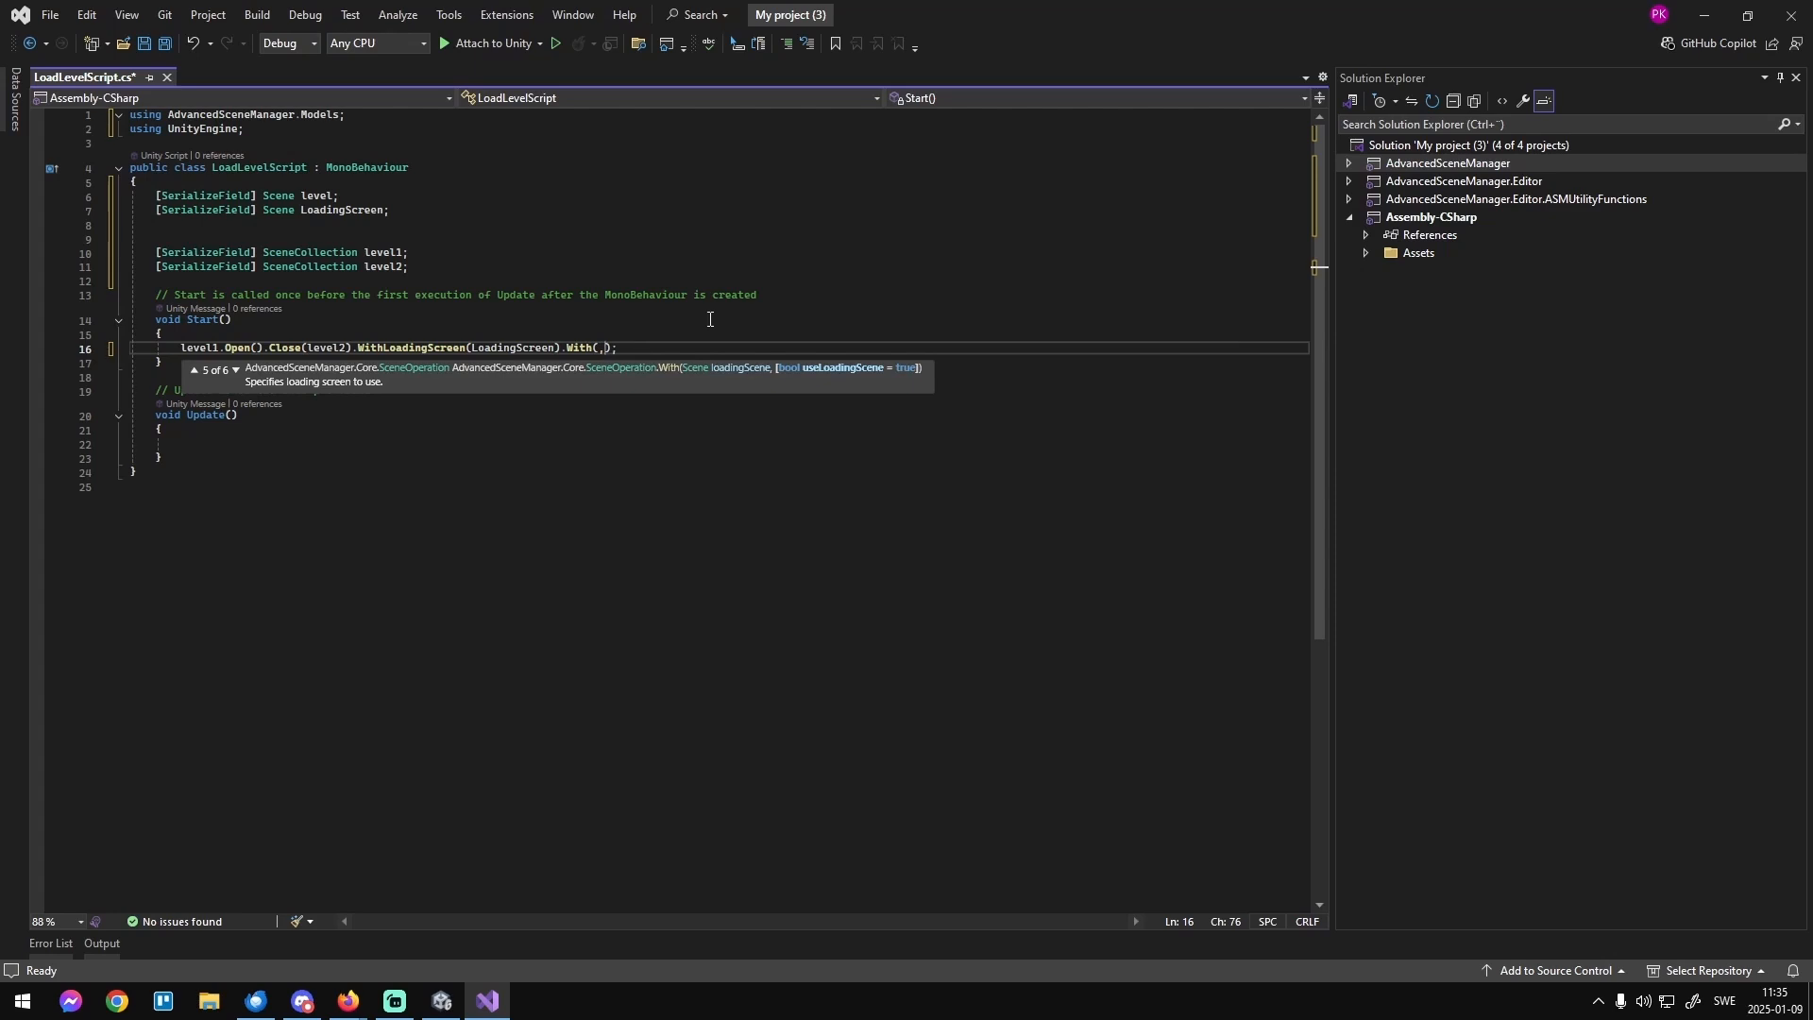
key(Down)
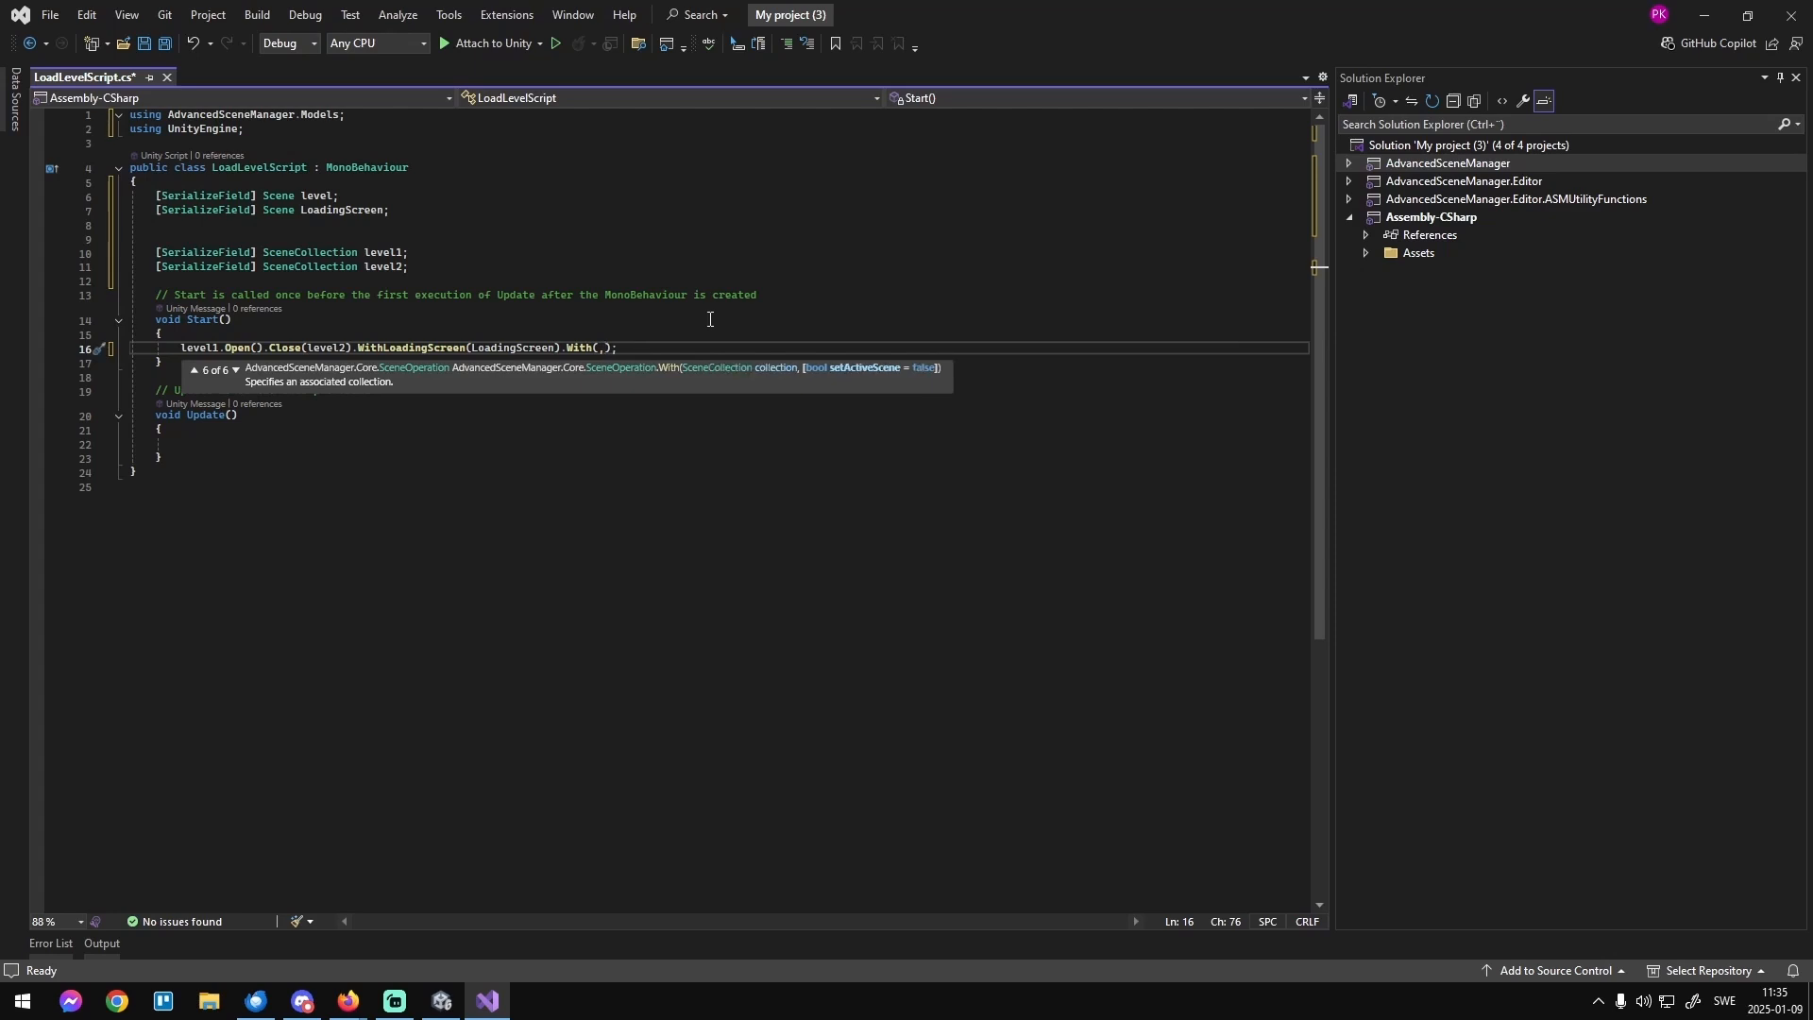
key(Up)
key(Up)
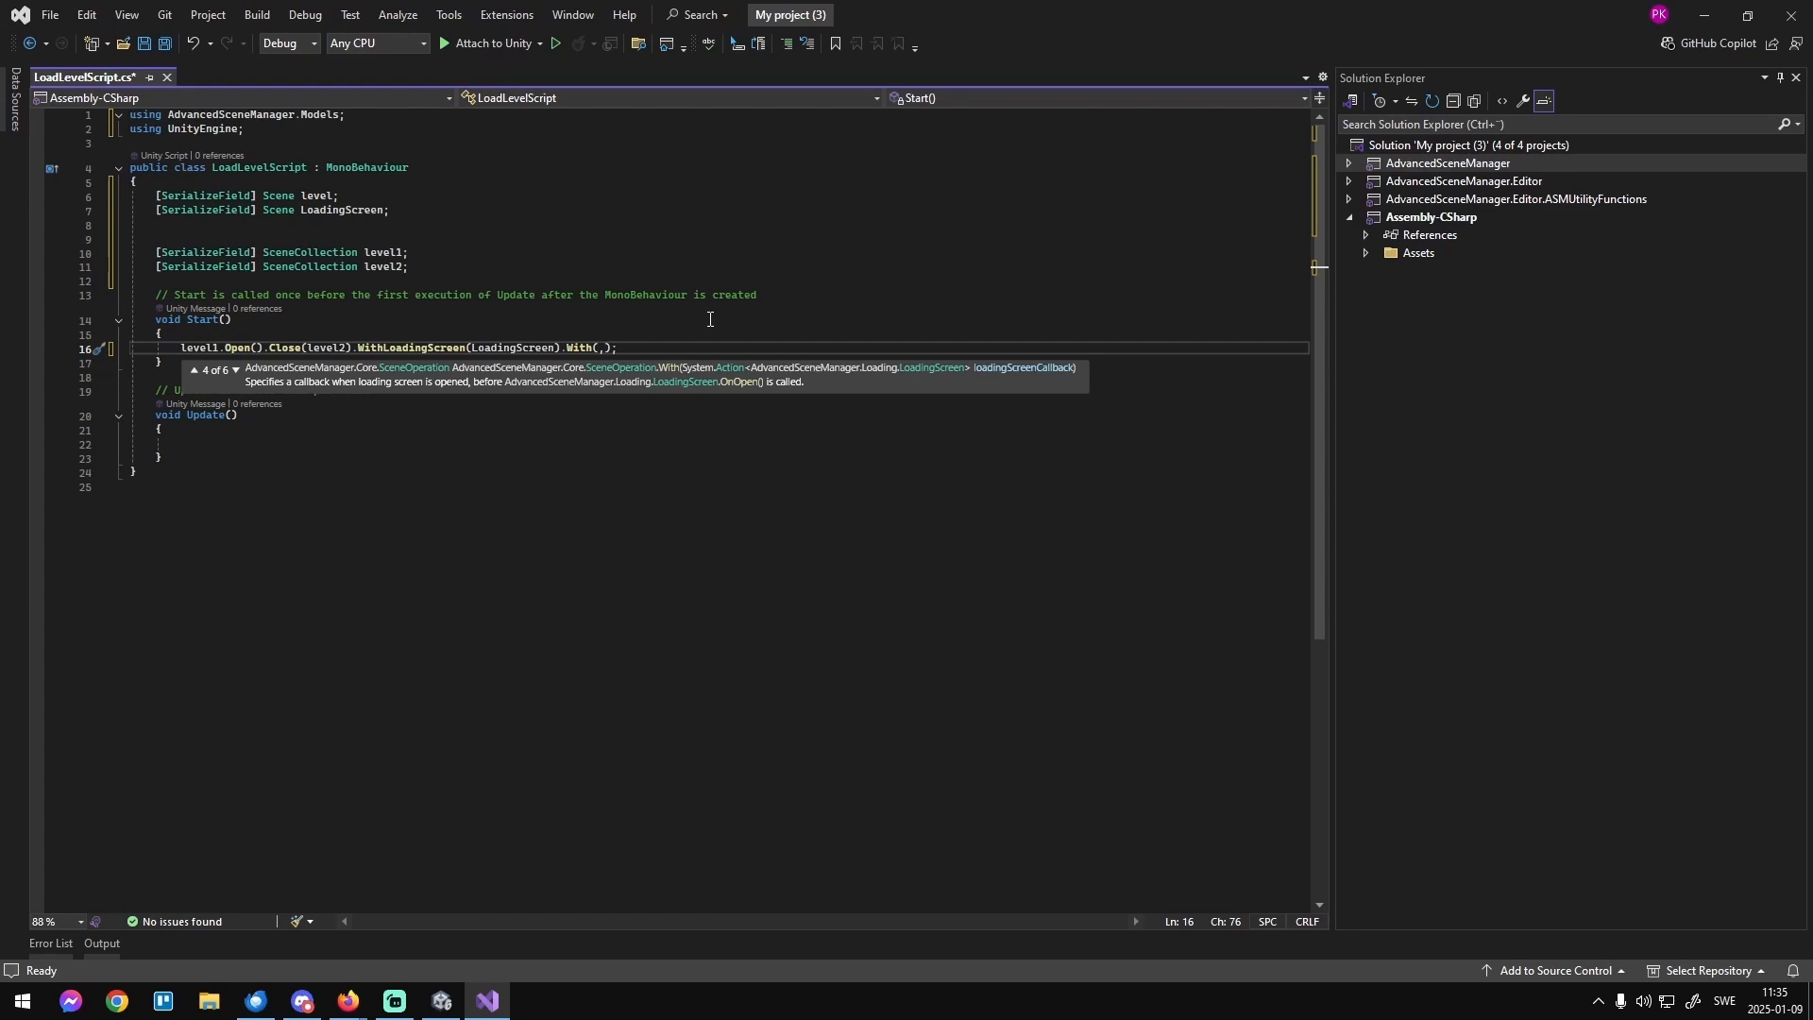
key(Up)
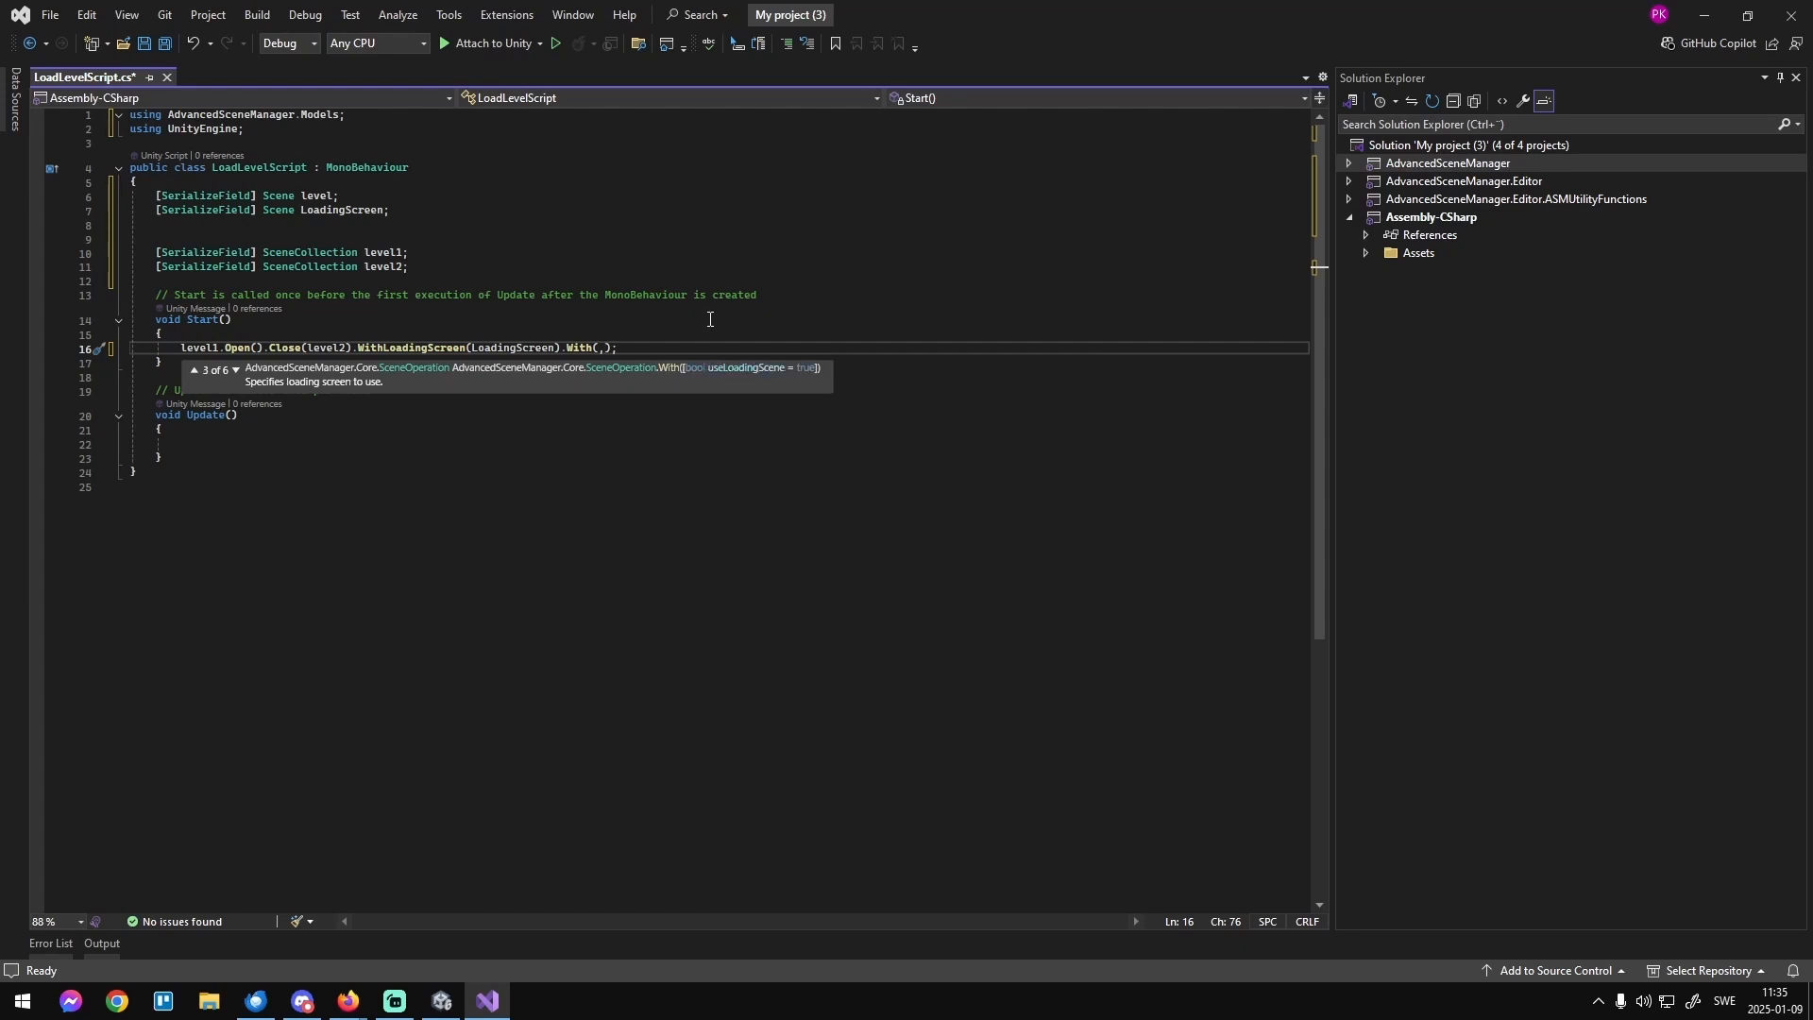
key(Up)
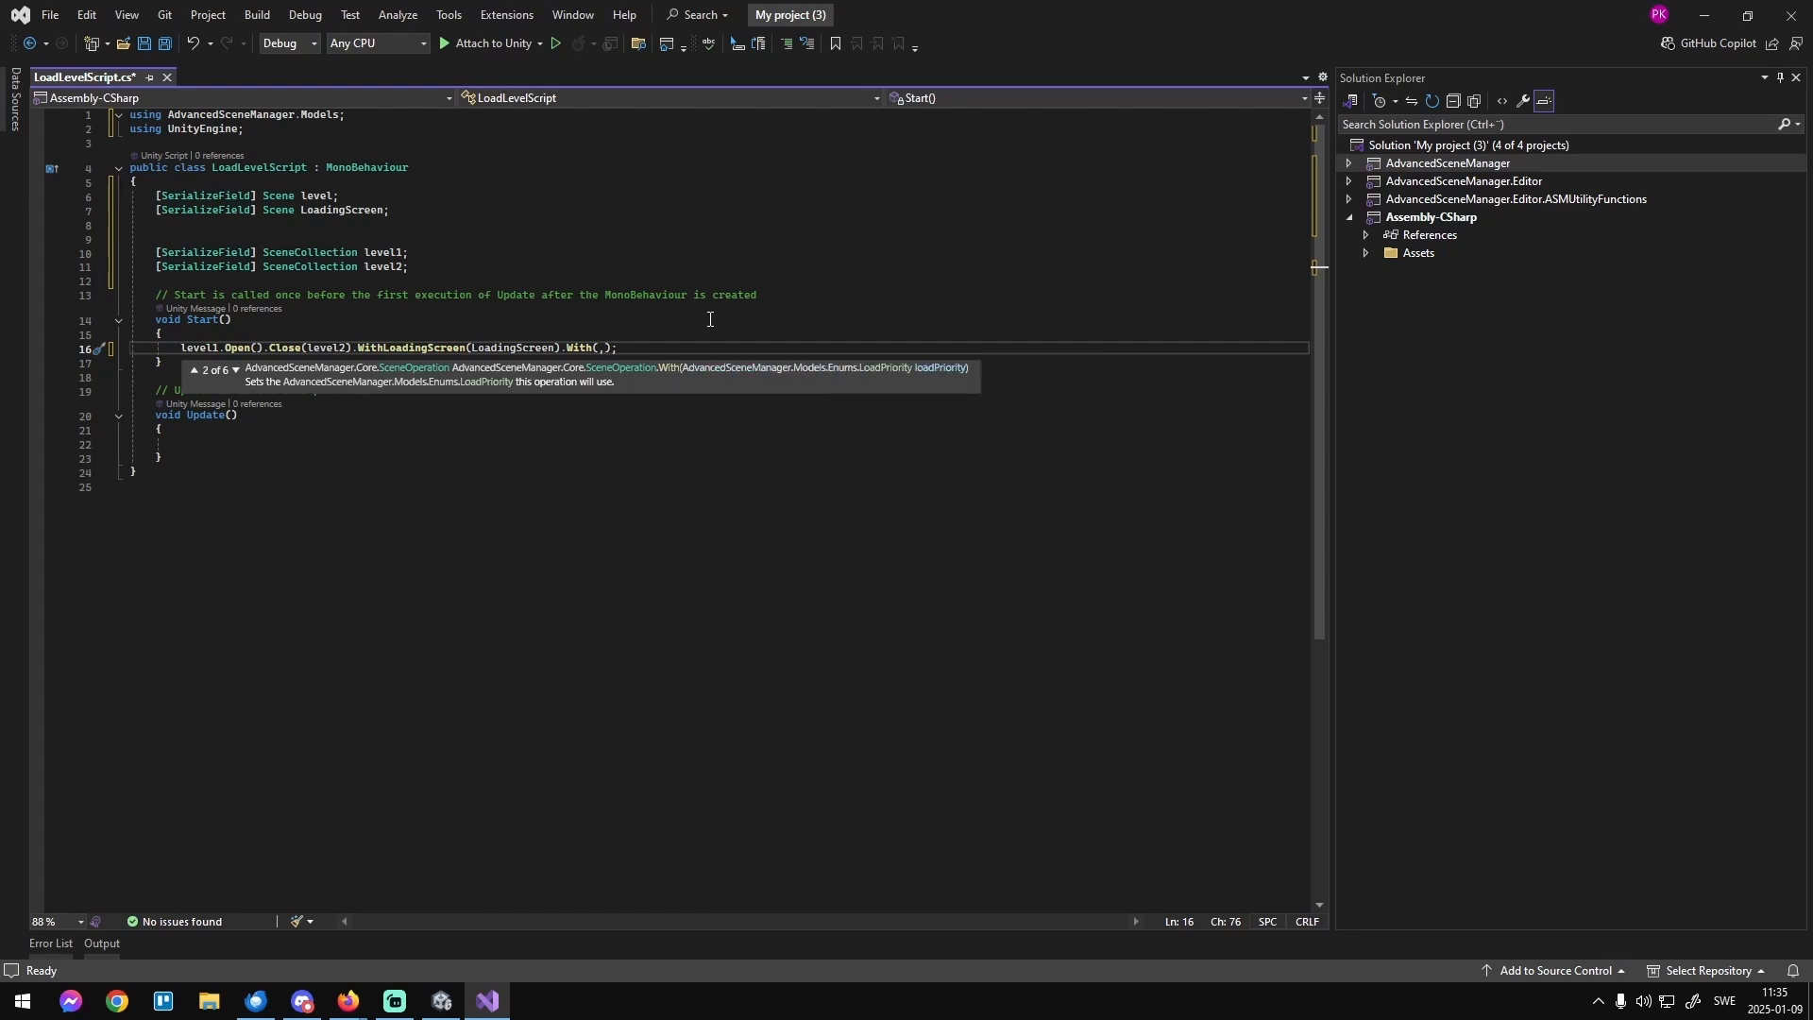
key(BackSpace)
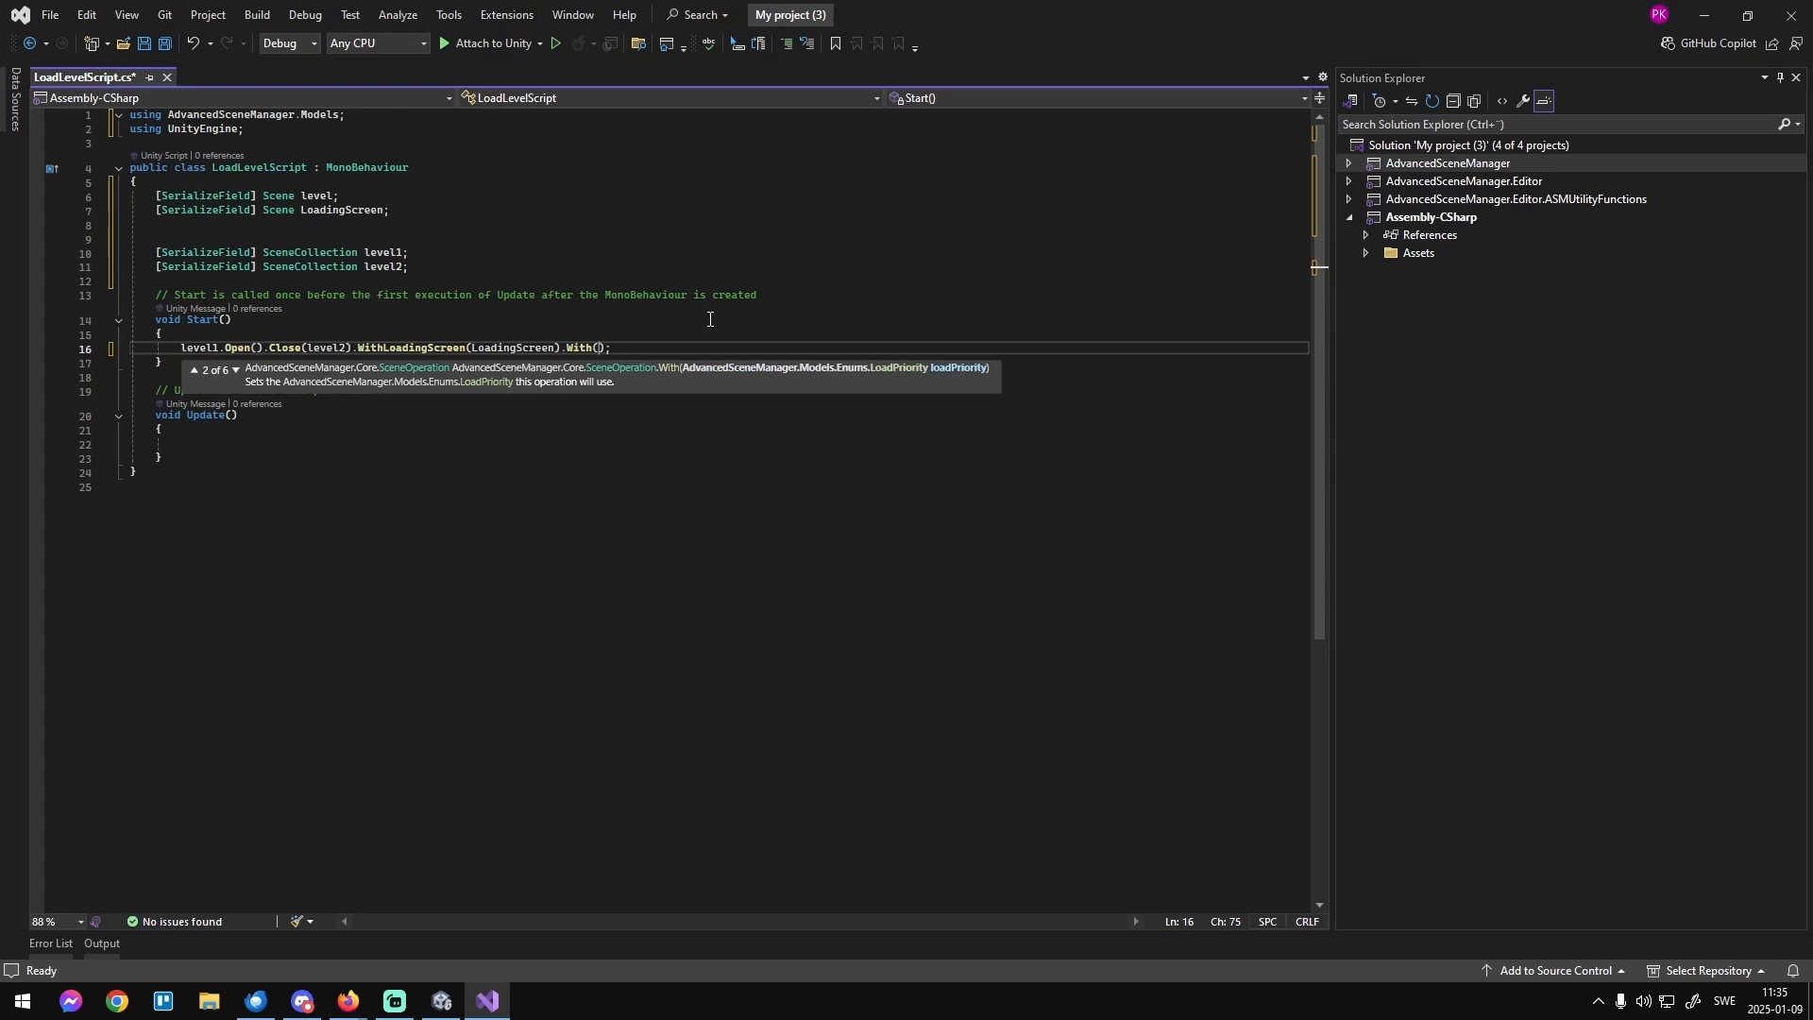
Pass LoadPriority.High to the With call, importing the AdvancedSceneManager.Models.Enums namespace.
text(Load)
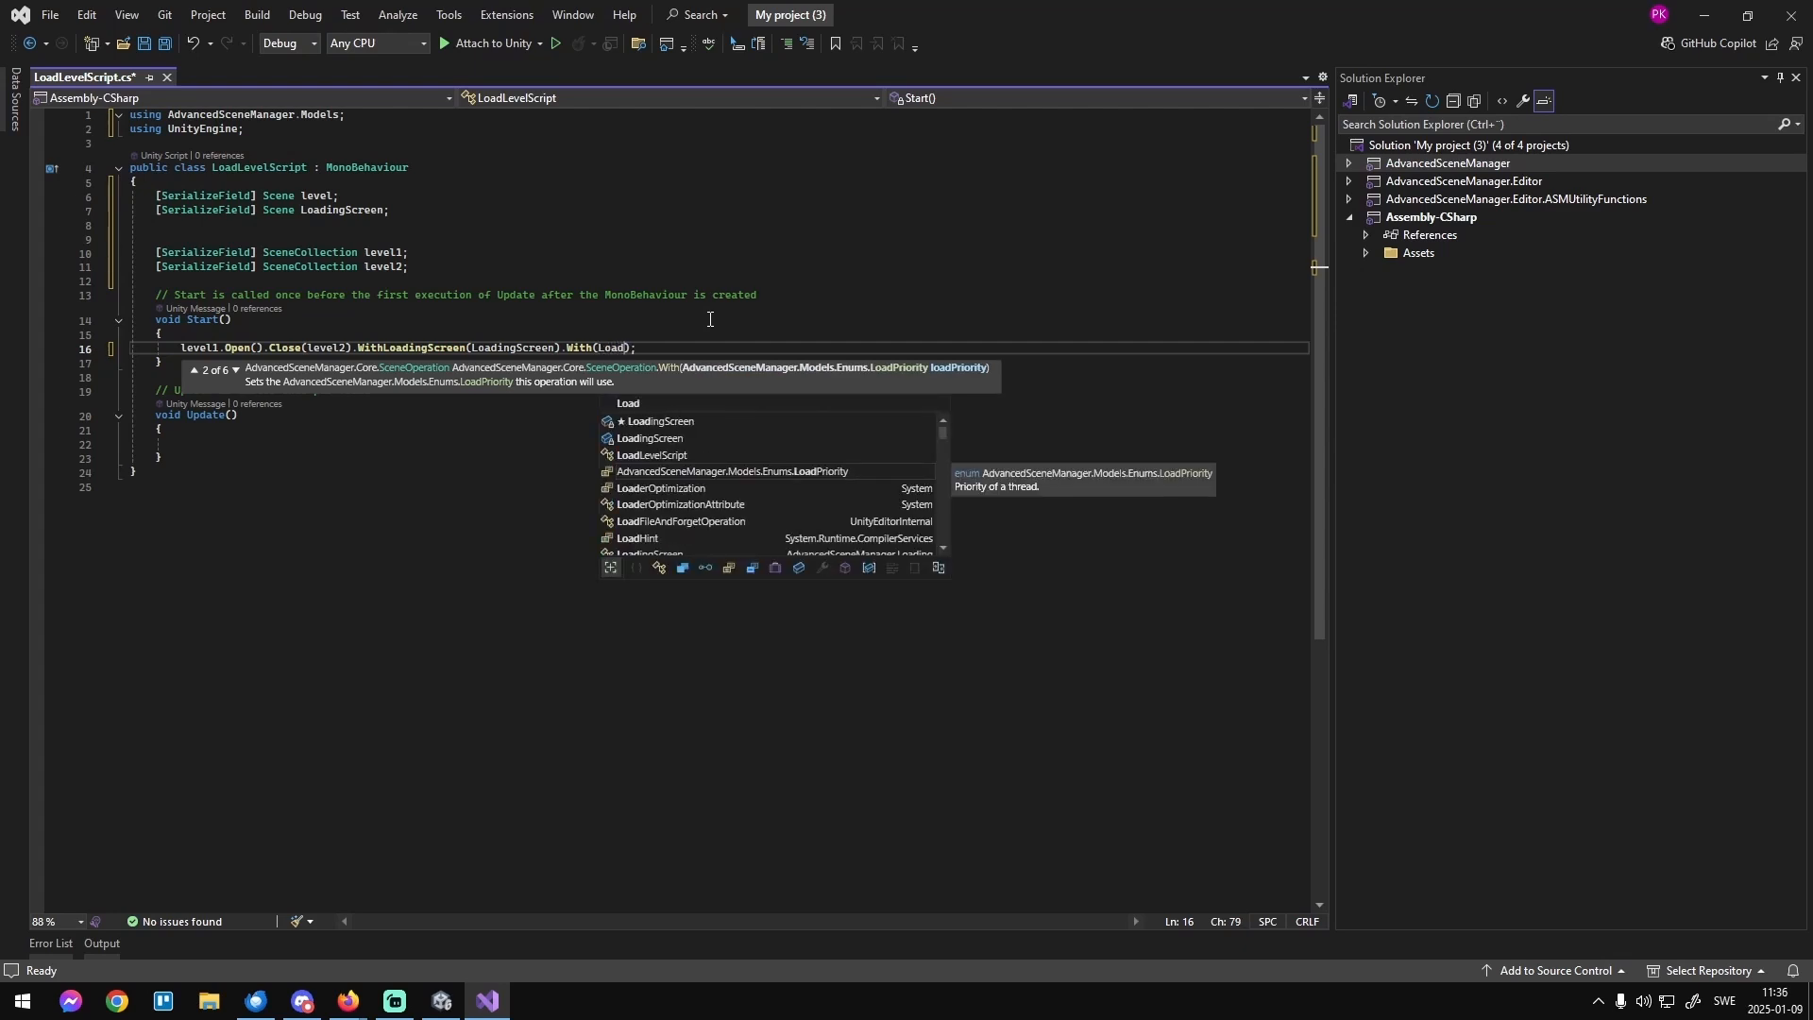
text(pr)
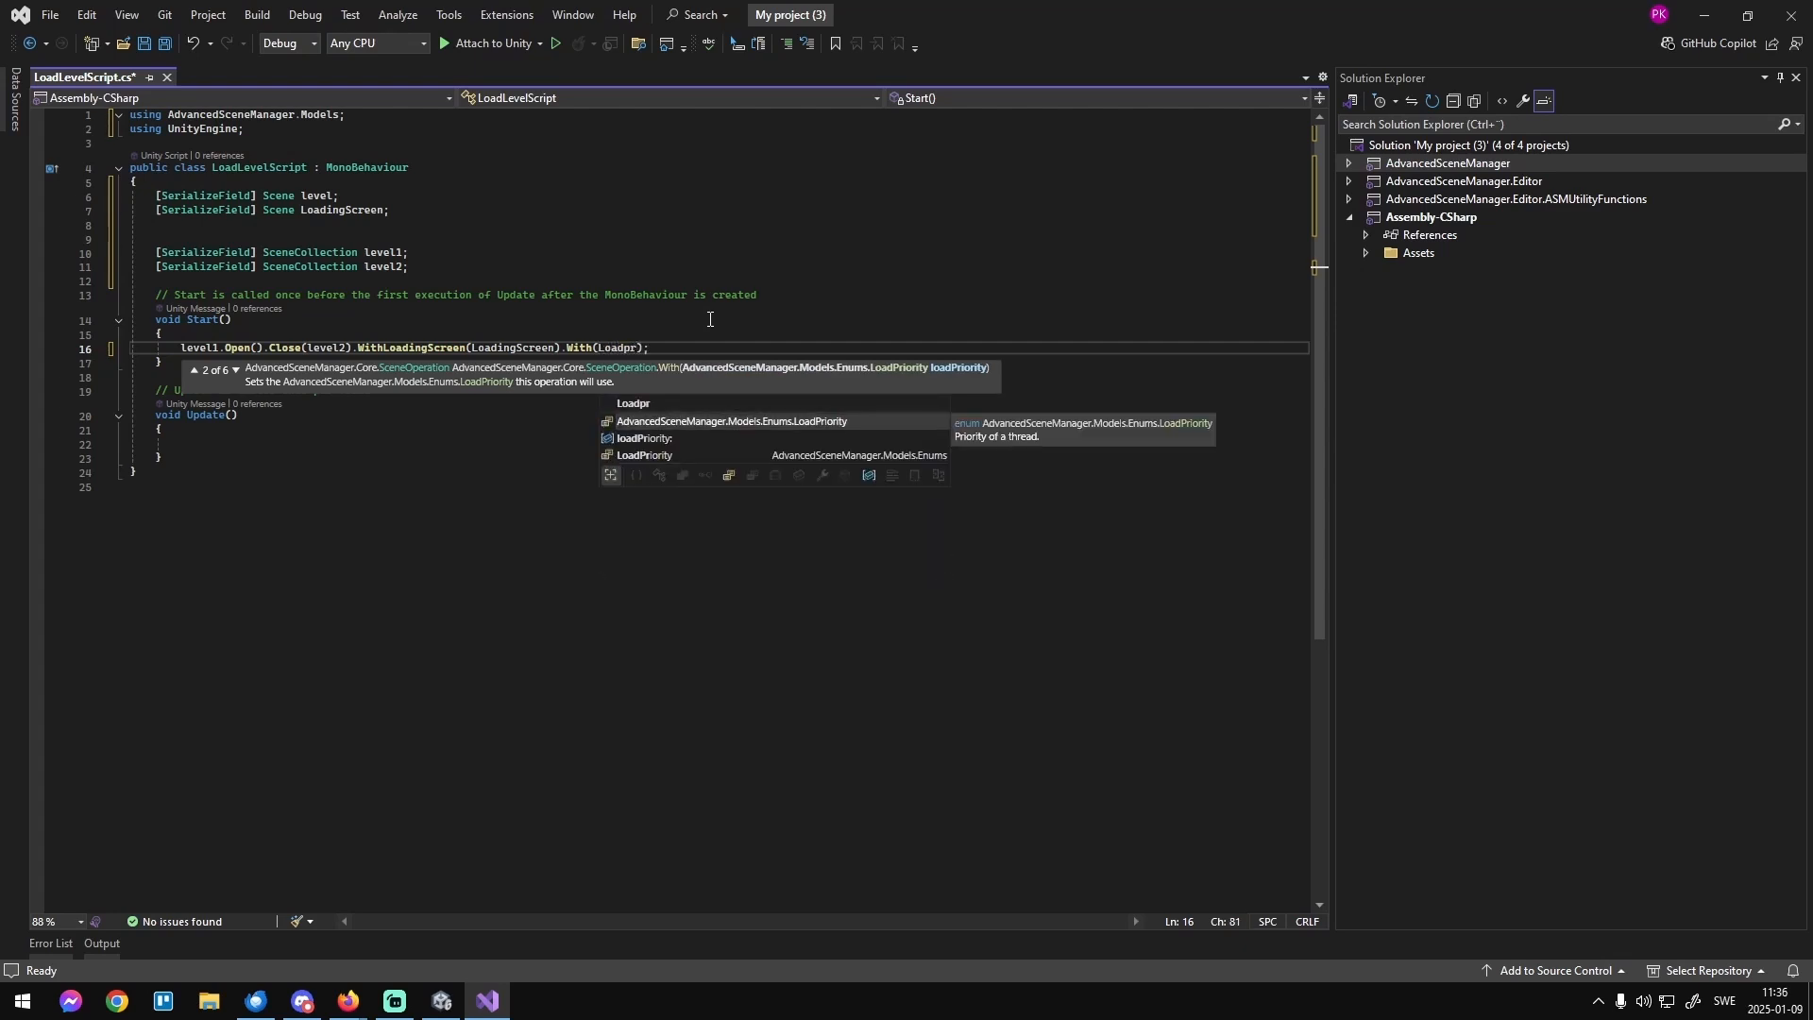
key(Down)
key(Down)
key(Tab)
text(.)
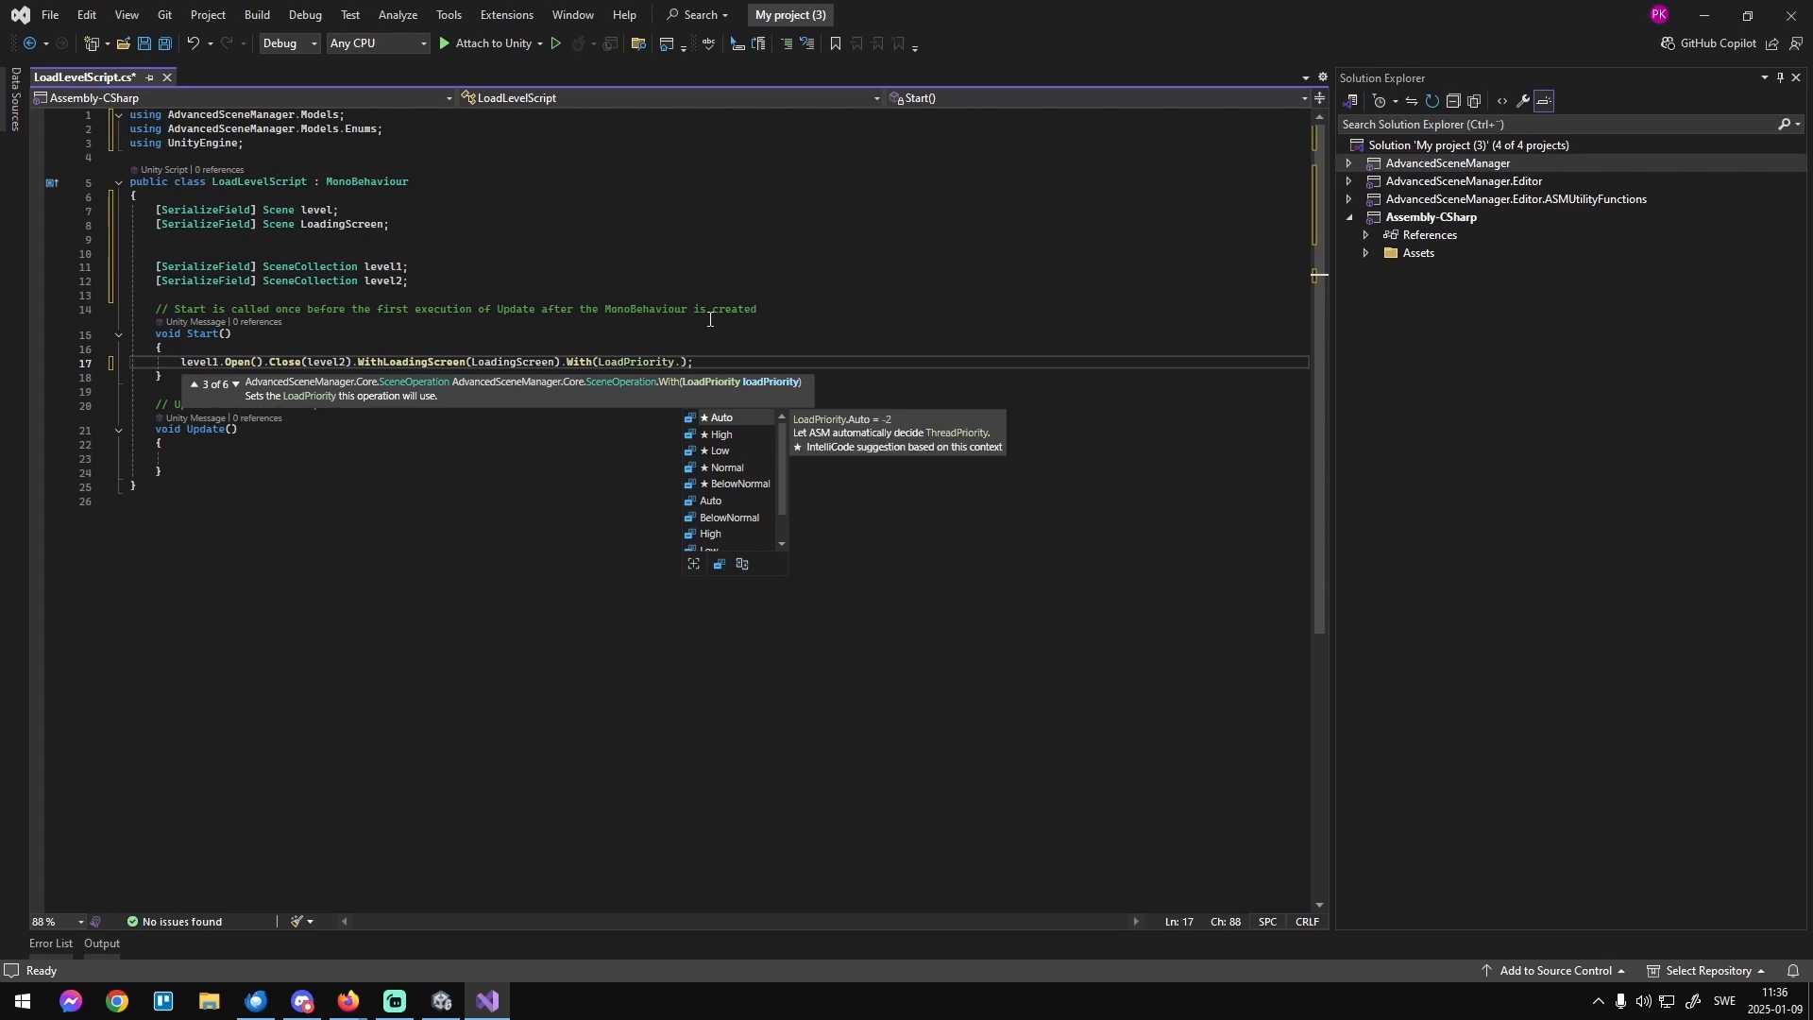
key(Down)
key(Tab)
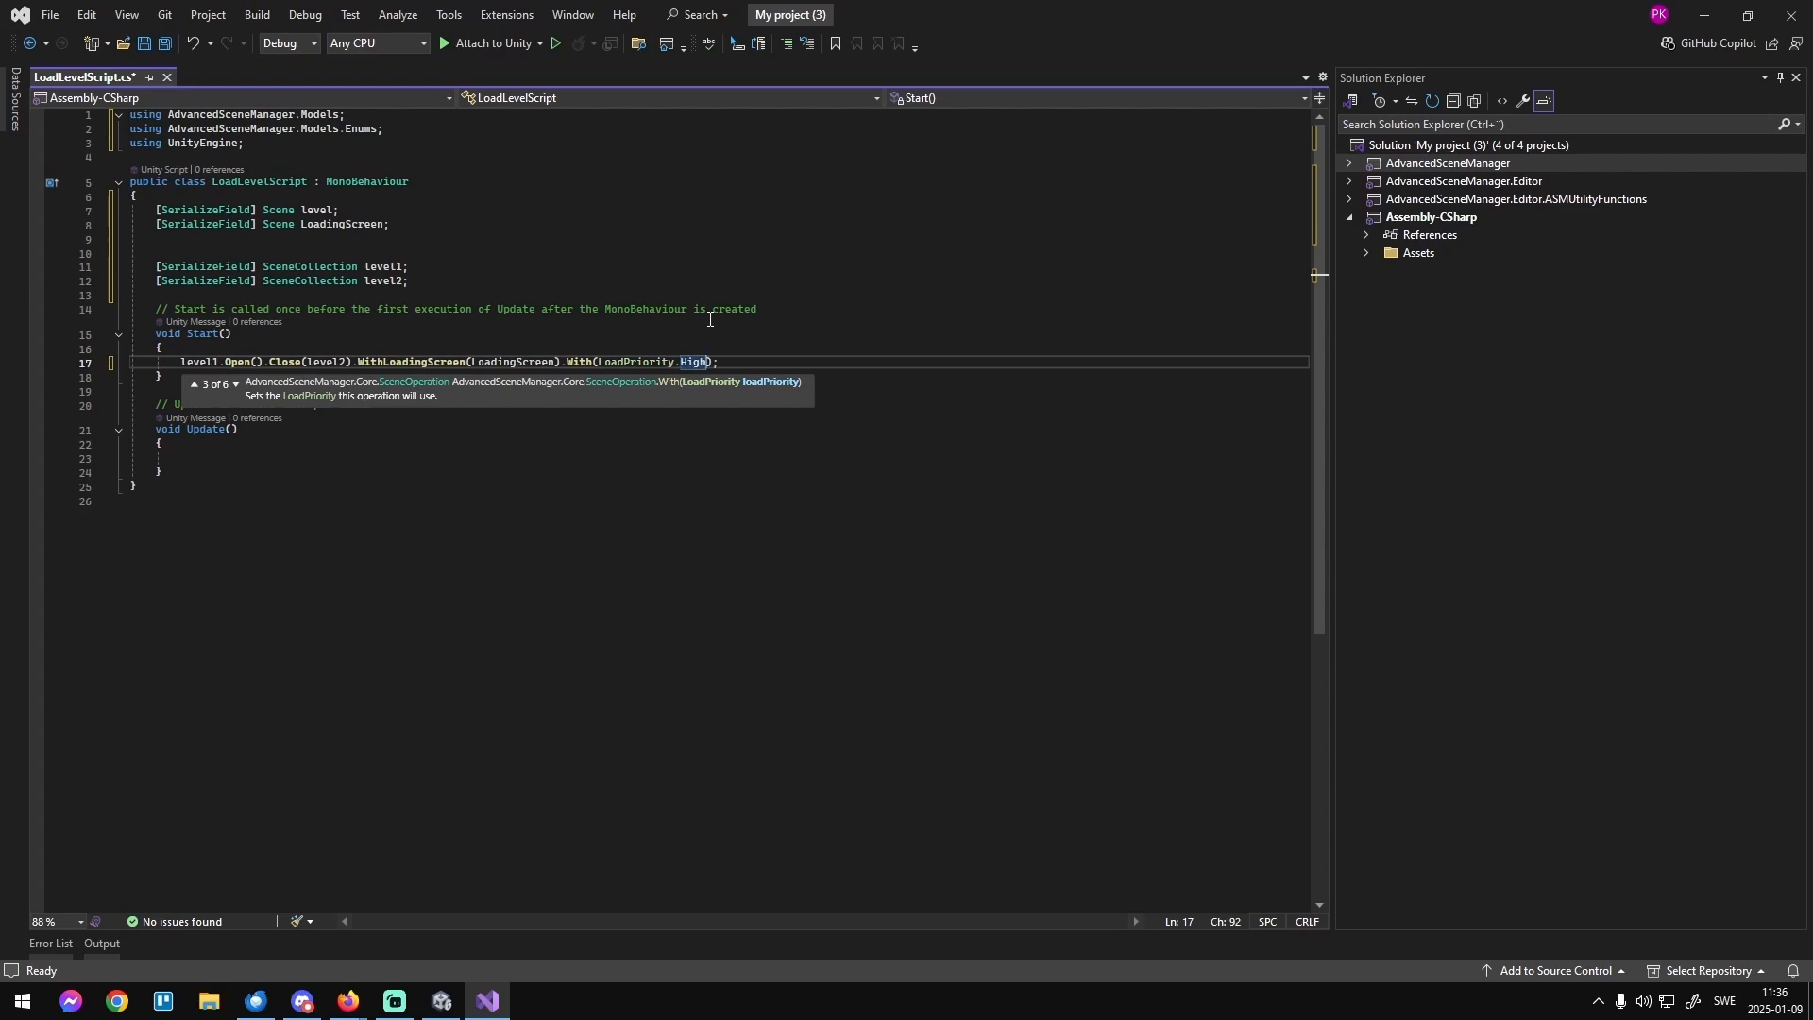
Chain an Activate() call after With(LoadPriority.High) in the Start statement.
text().)
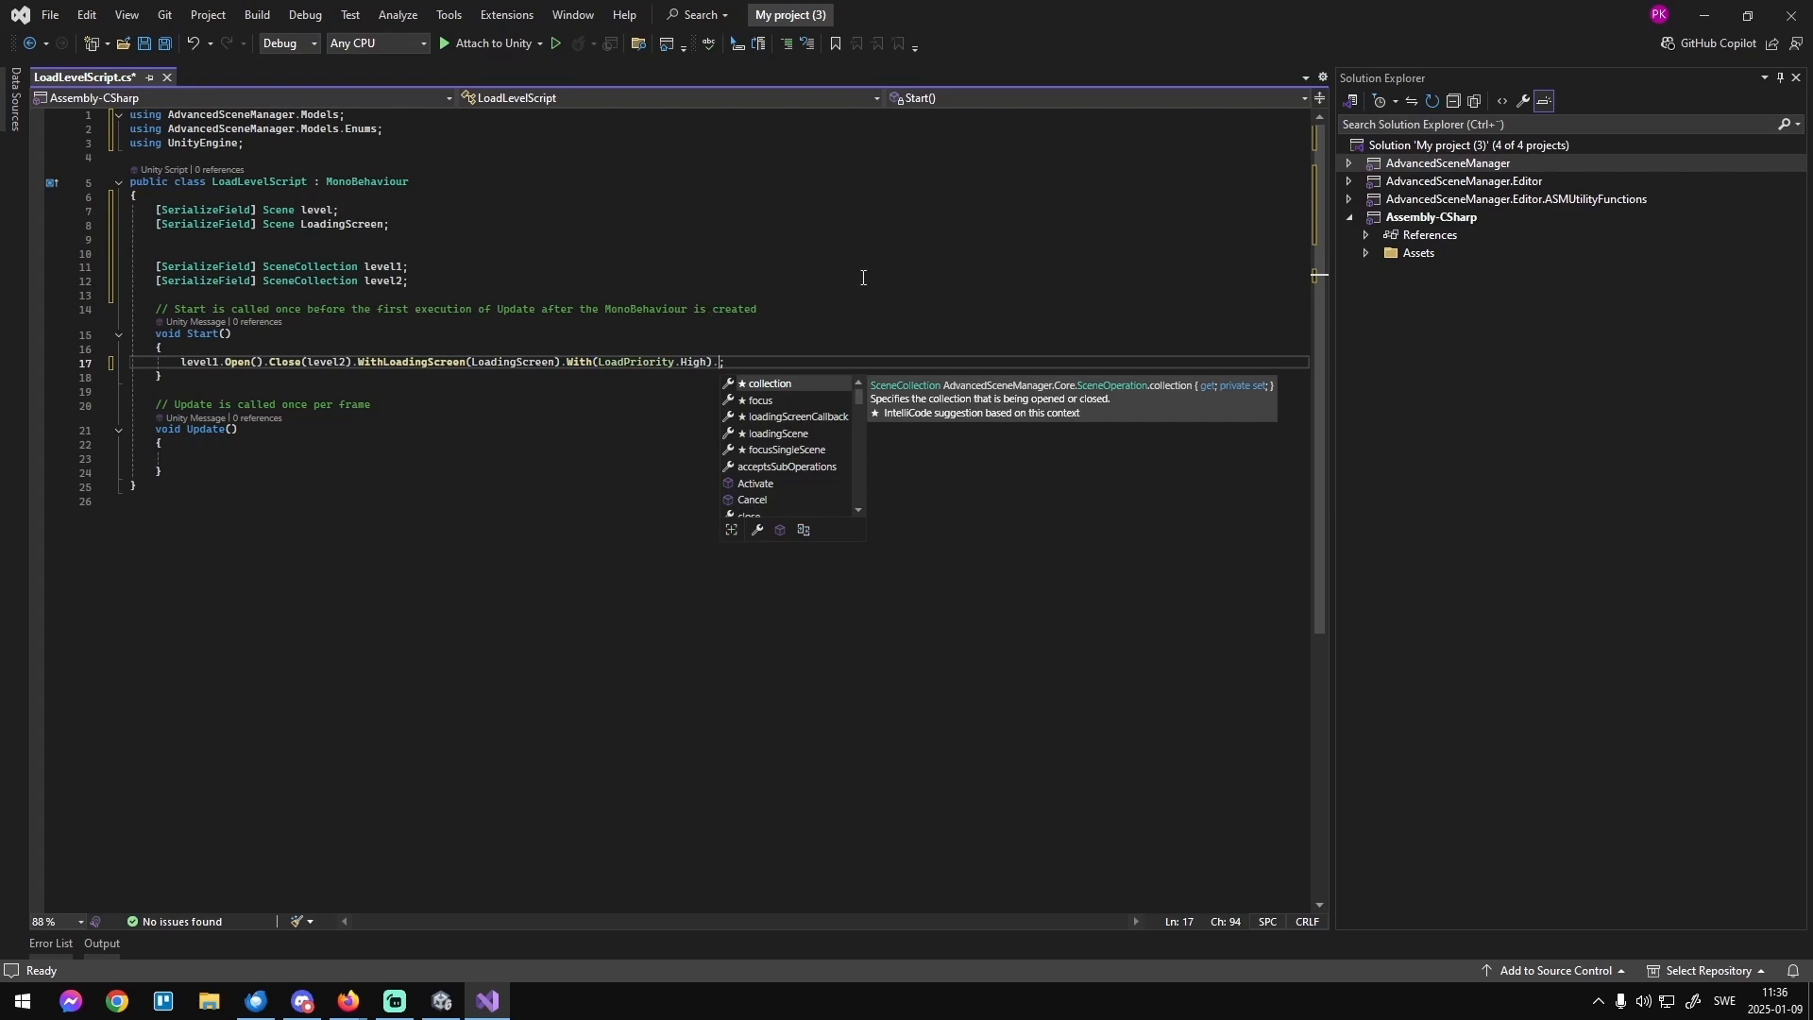
double_click(778, 487)
text(())
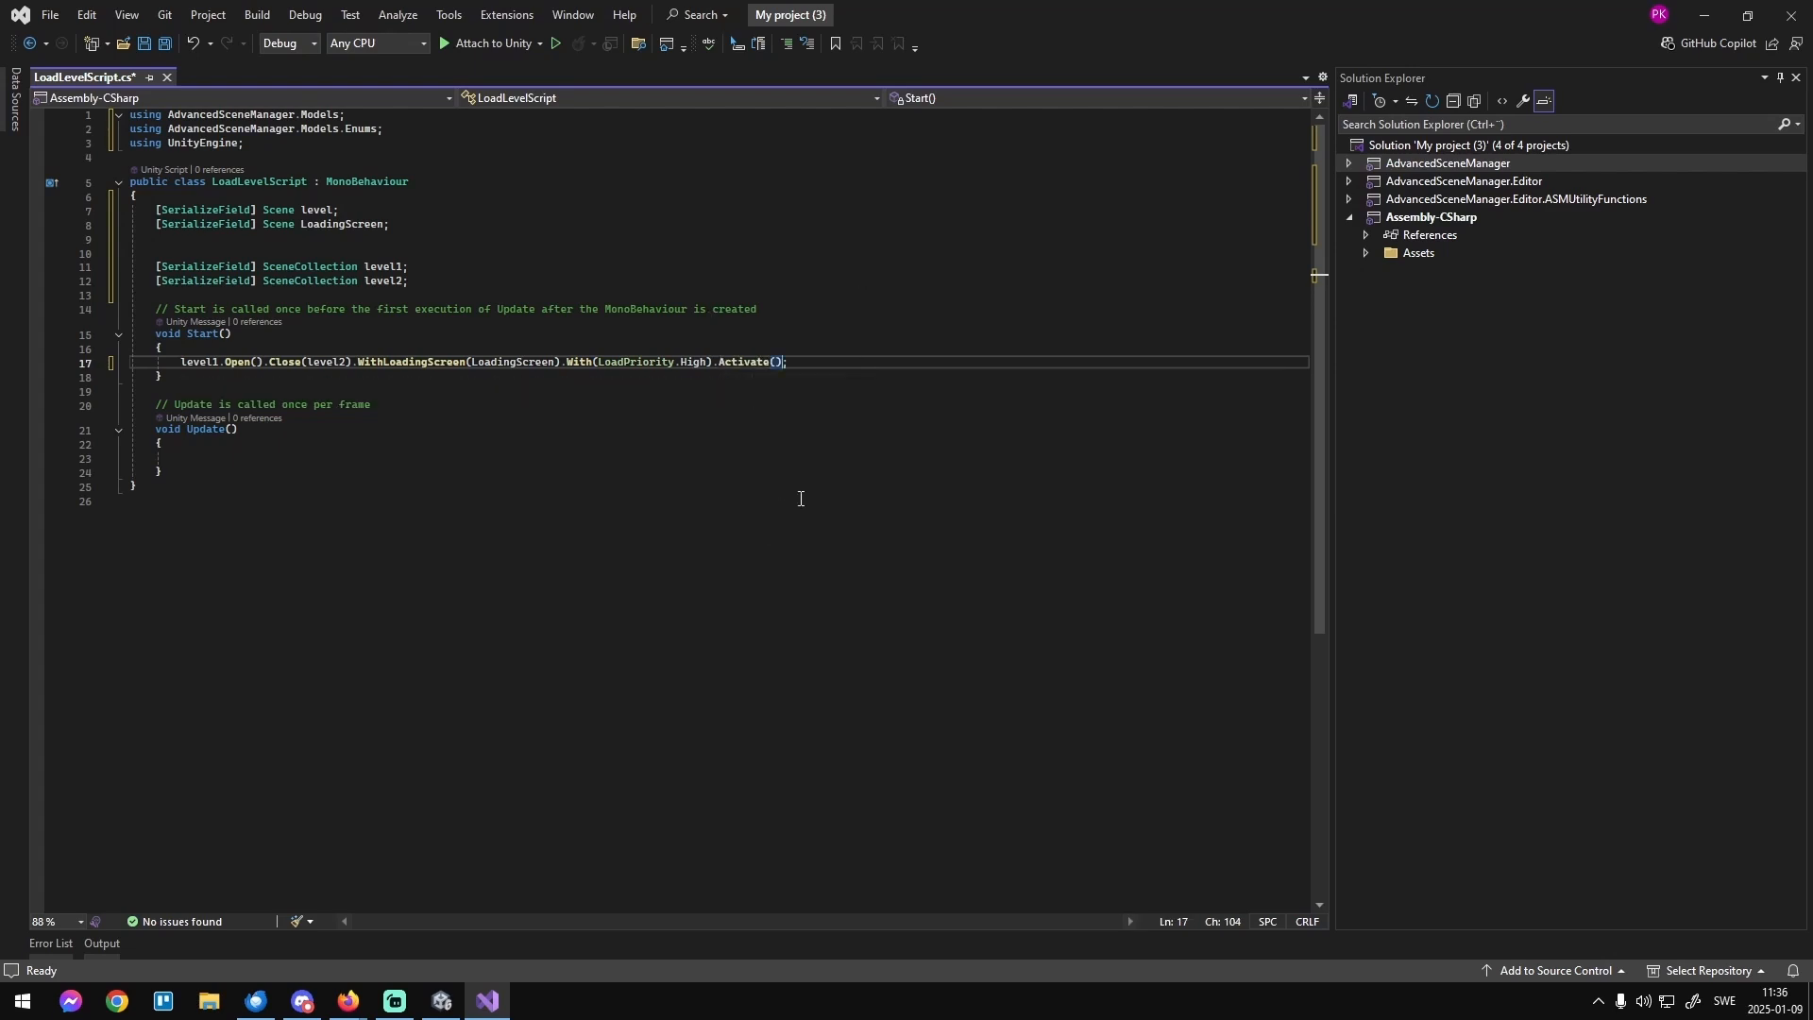
Pass the level field as the argument of the Activate call at the end of the Start statement.
mouse_move(762, 363)
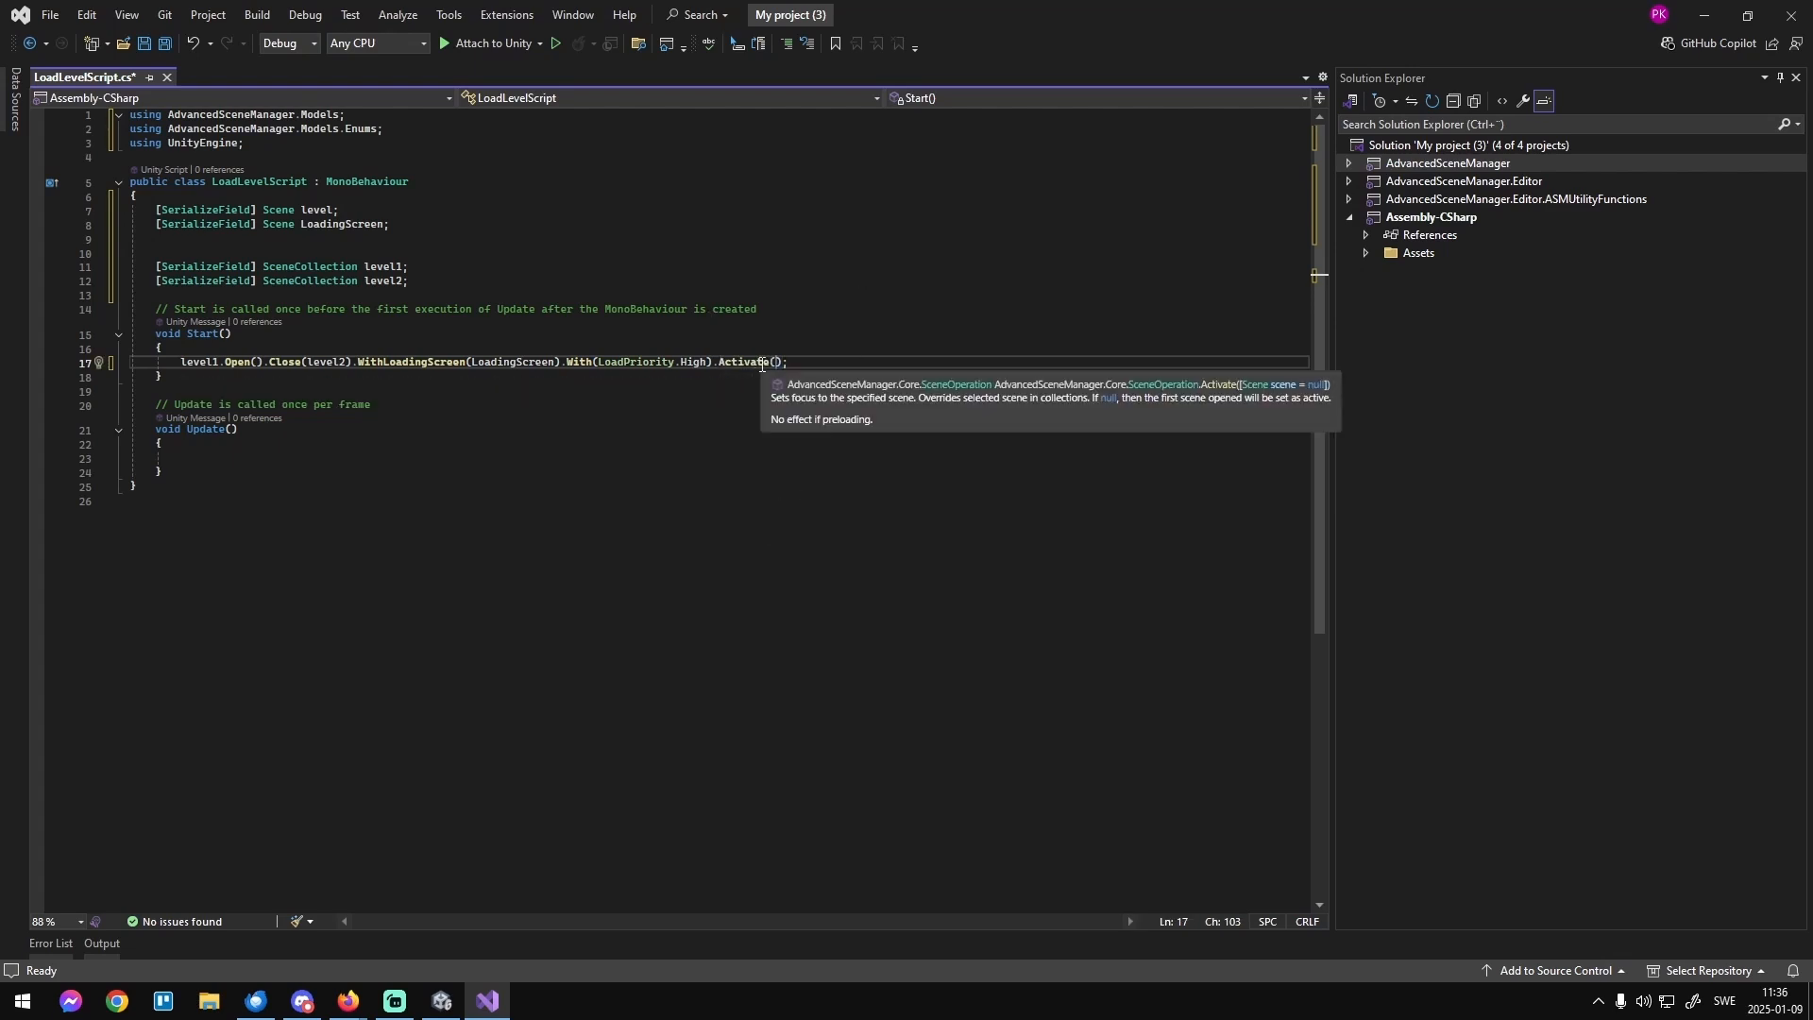
double_click(325, 214)
key(ctrl+c)
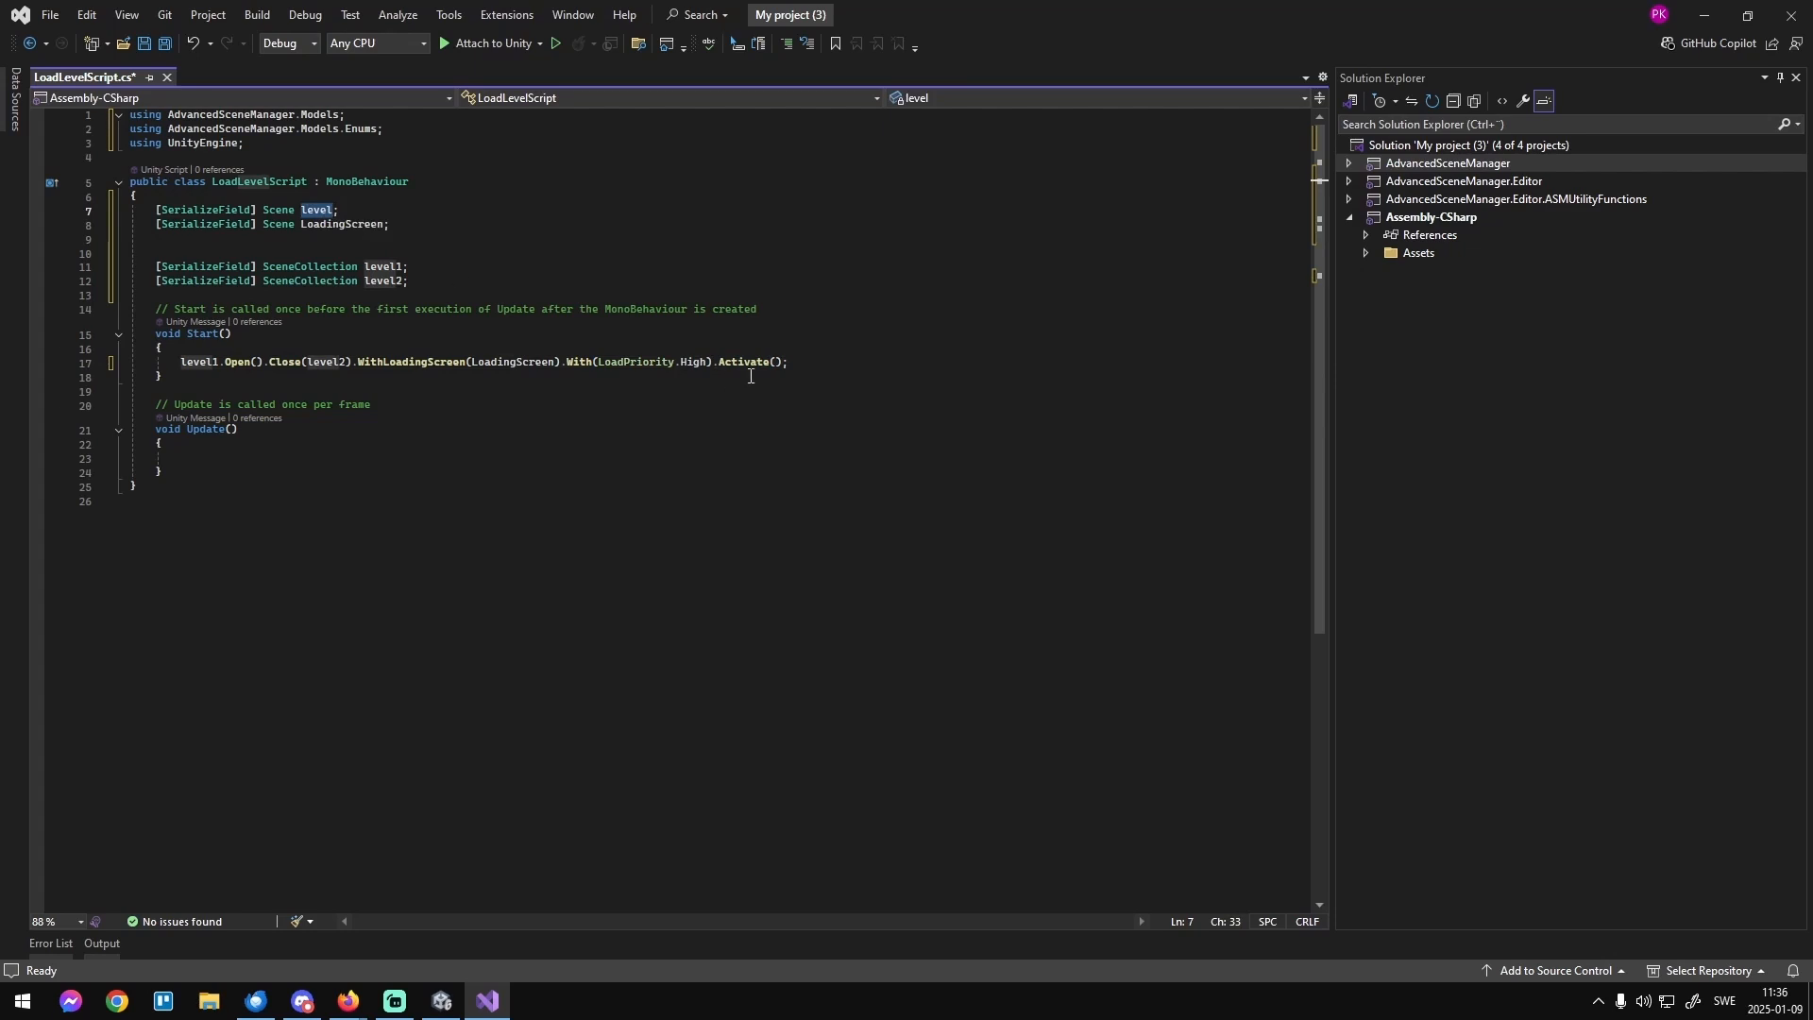
click(779, 365)
key(ctrl+v)
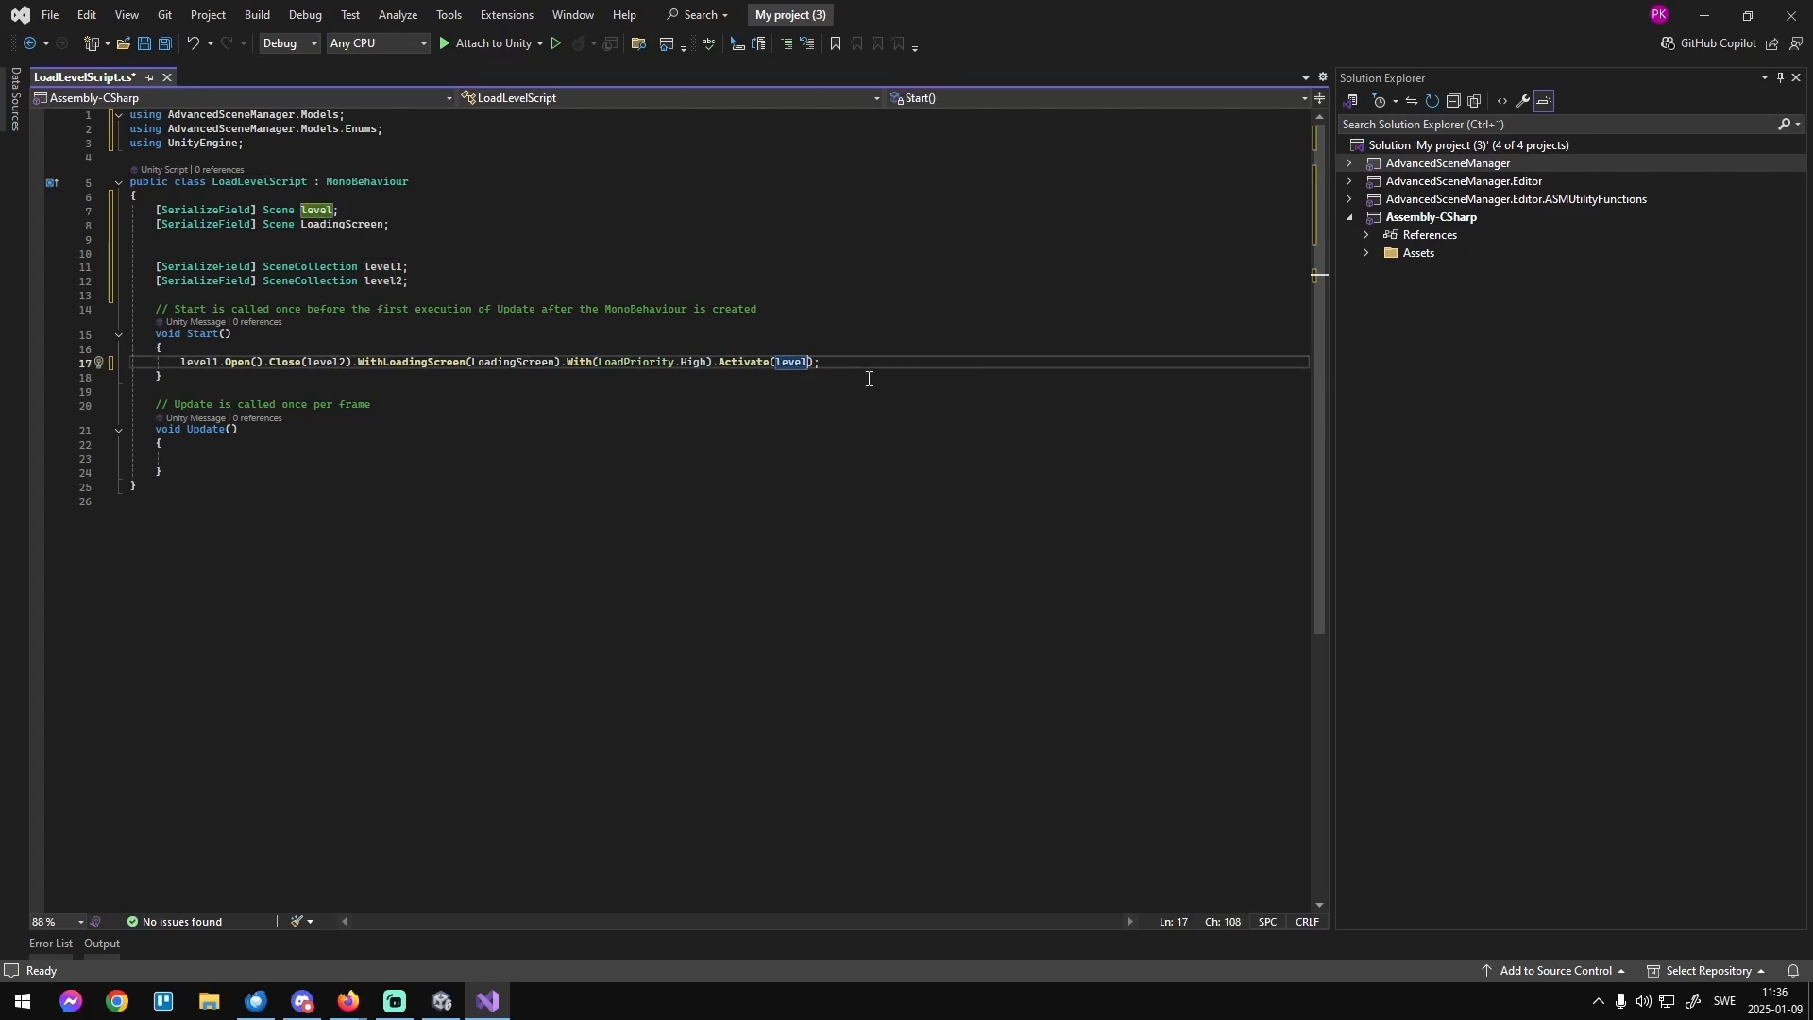
click(876, 376)
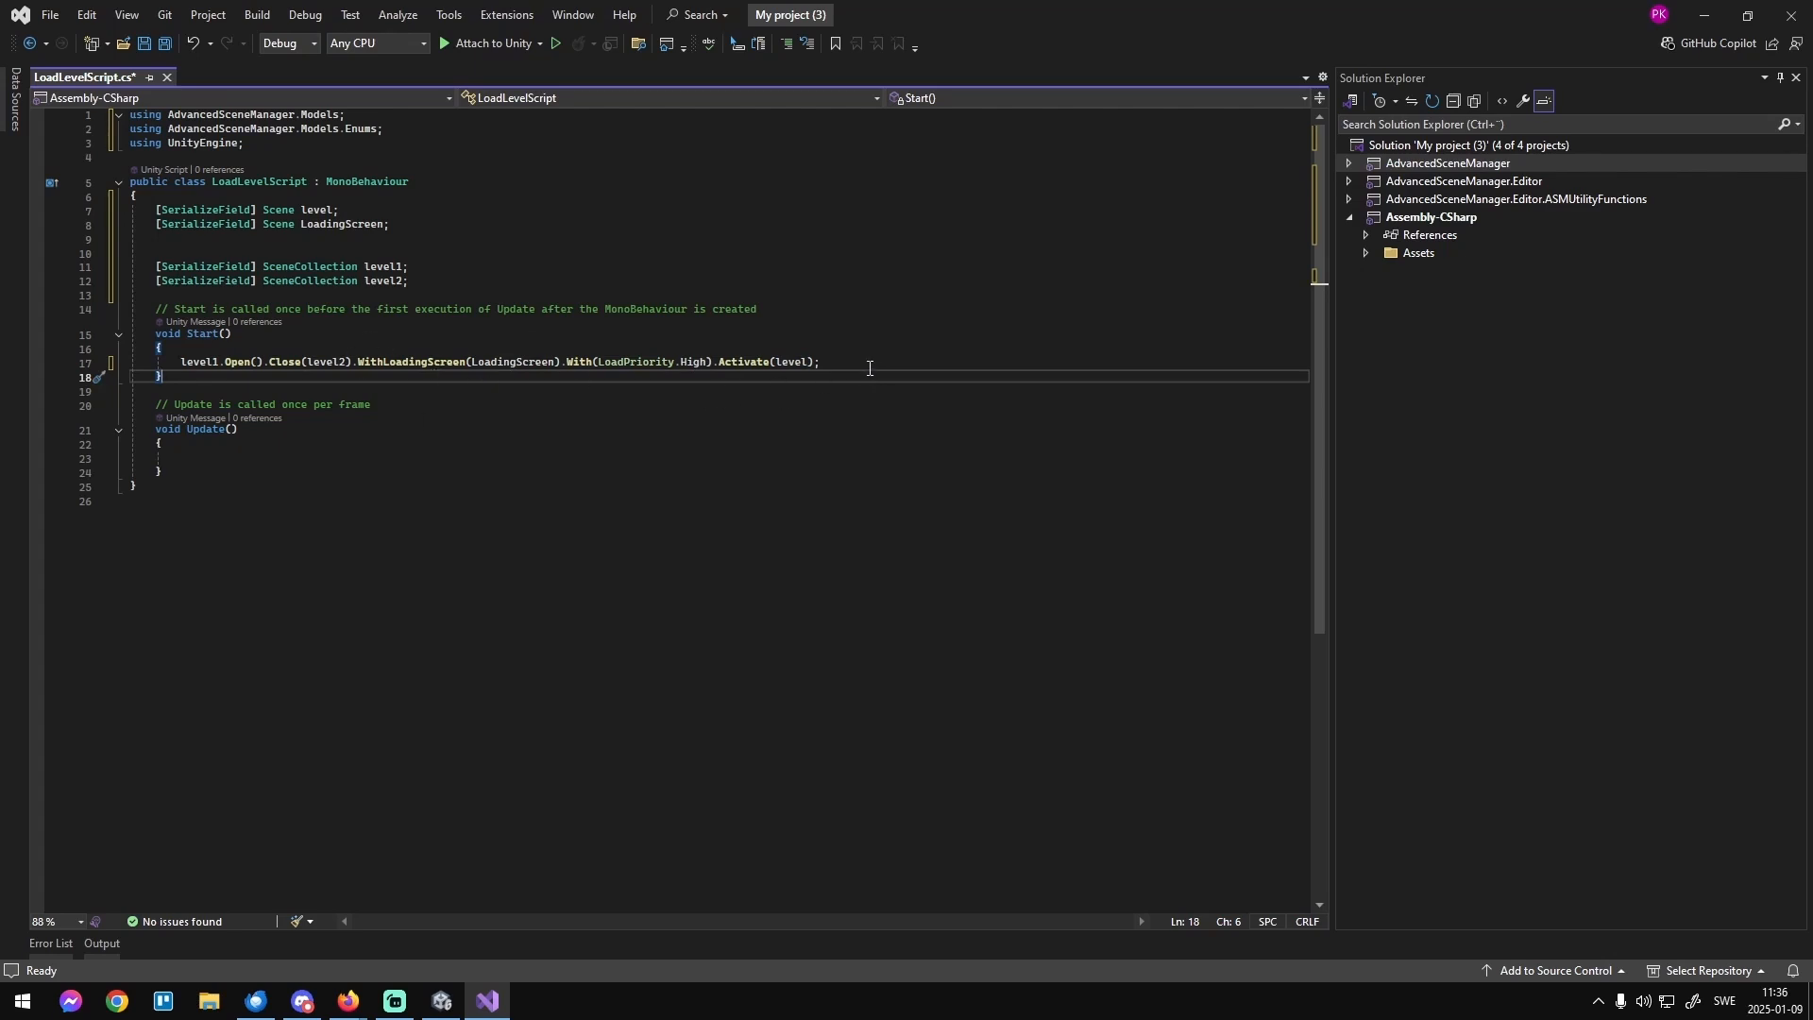
Delete the chained level1.Open() statement from Start, save the script and switch to the Unity editor.
triple_click(870, 368)
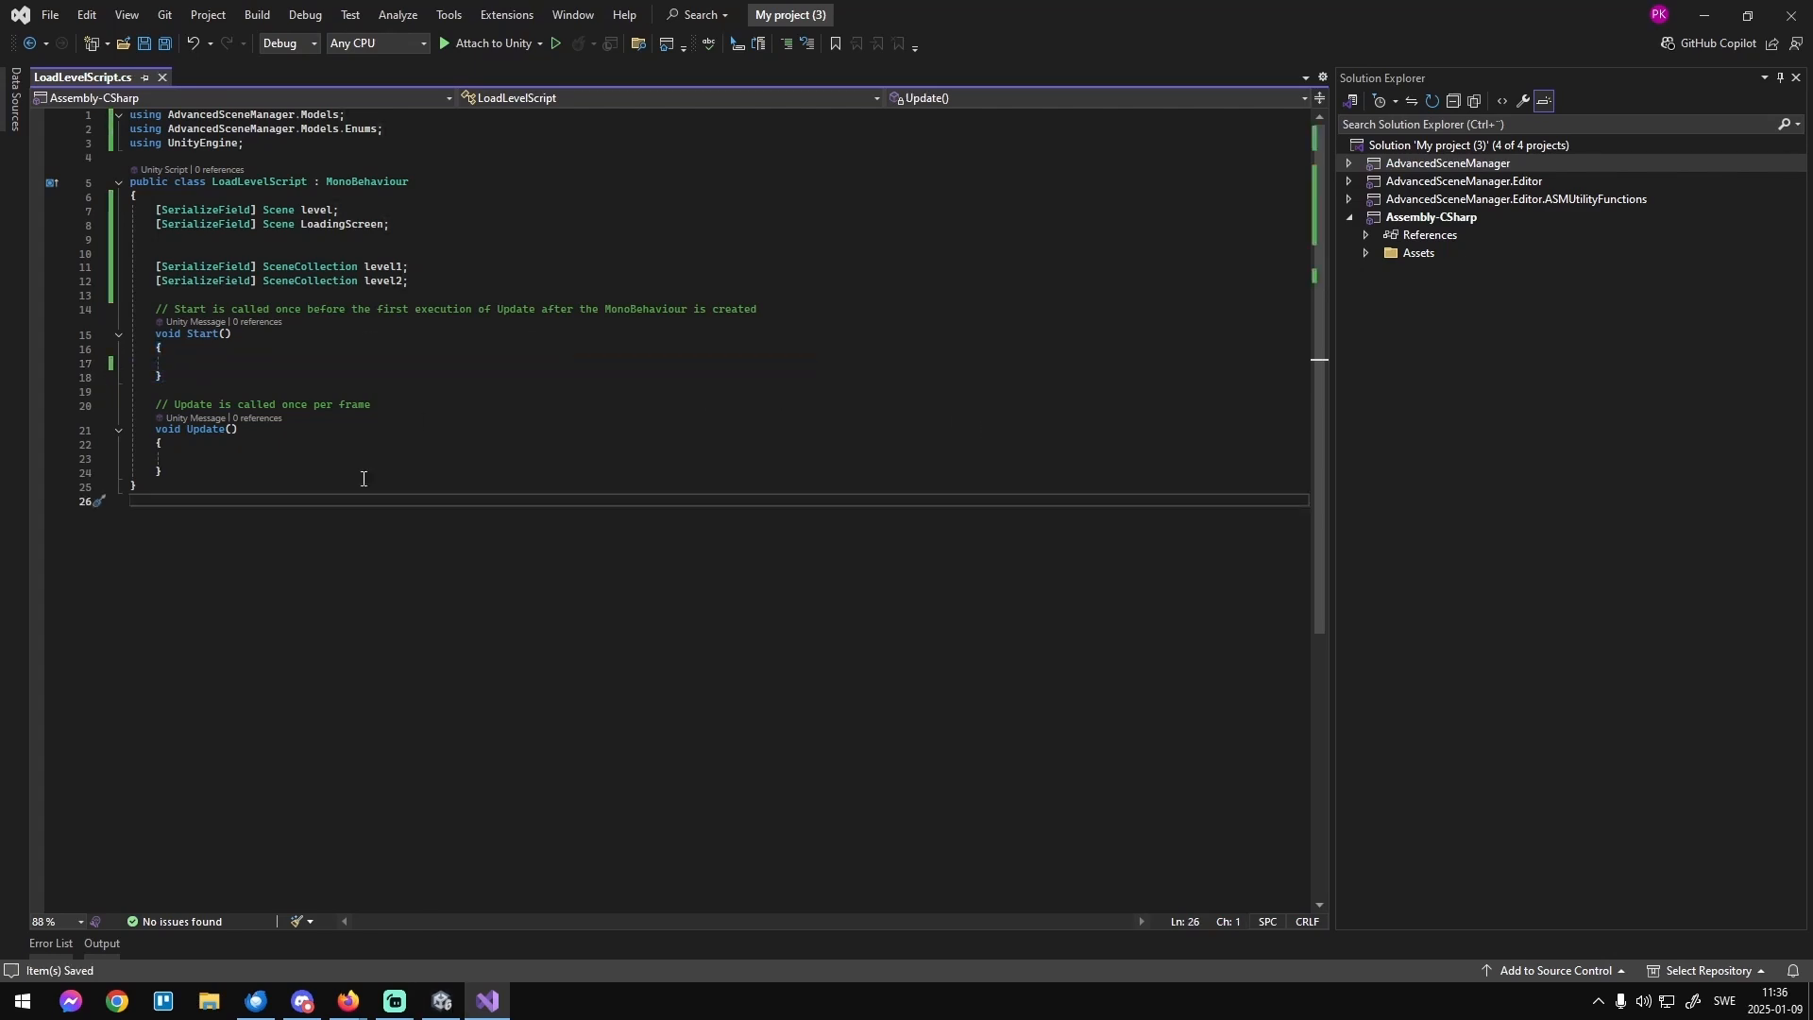
click(440, 995)
click(489, 898)
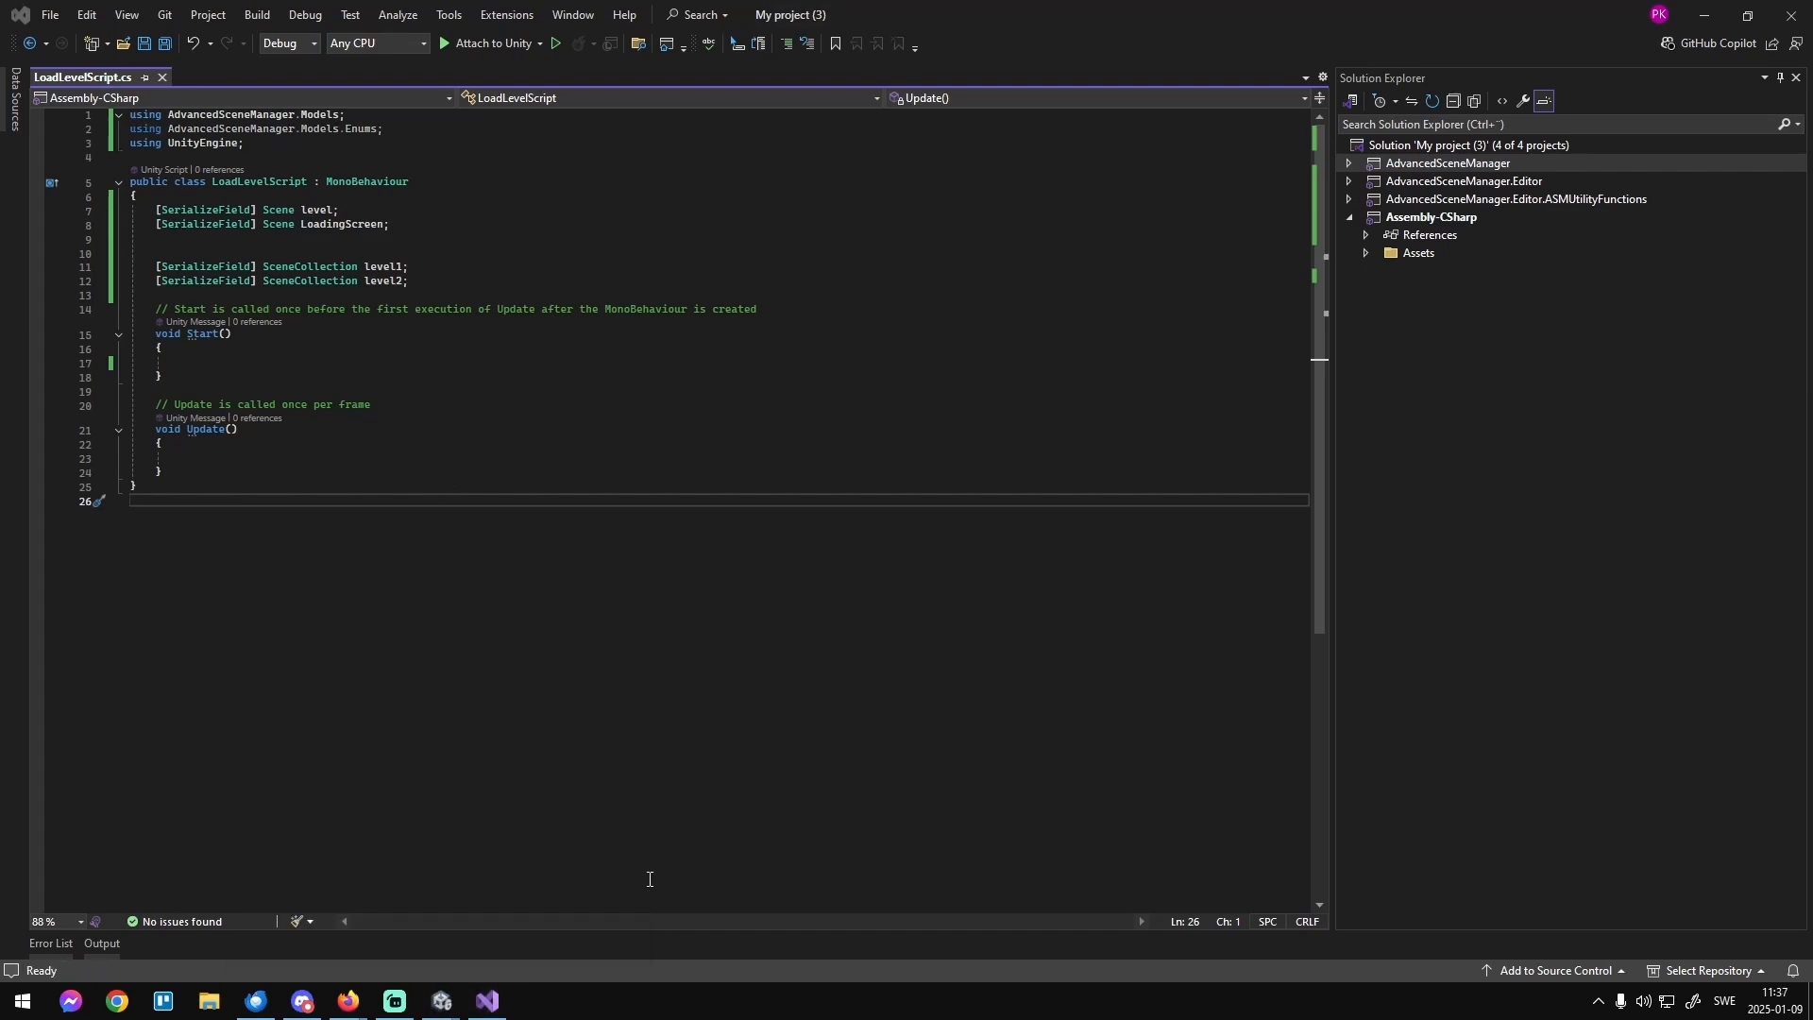
click(441, 1000)
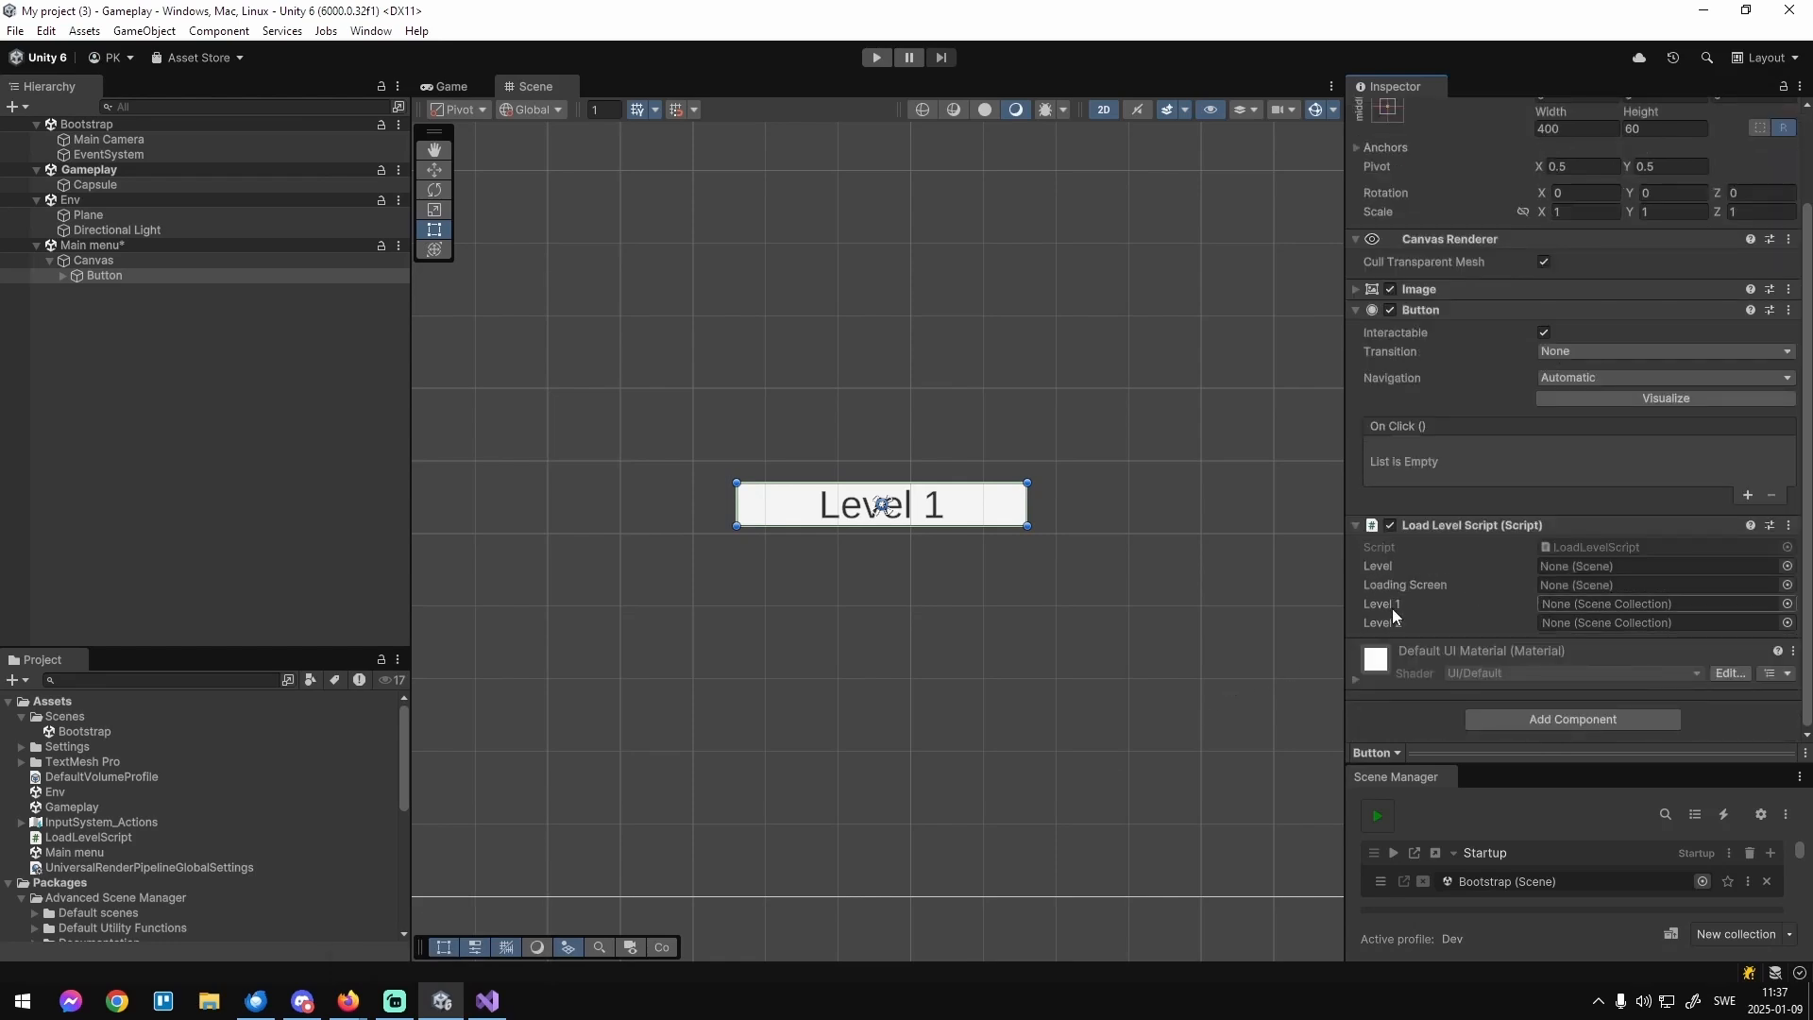
Assign the Dev - Level 1 scene collection to the Level 1 field of the button's Load Level Script component.
click(1787, 604)
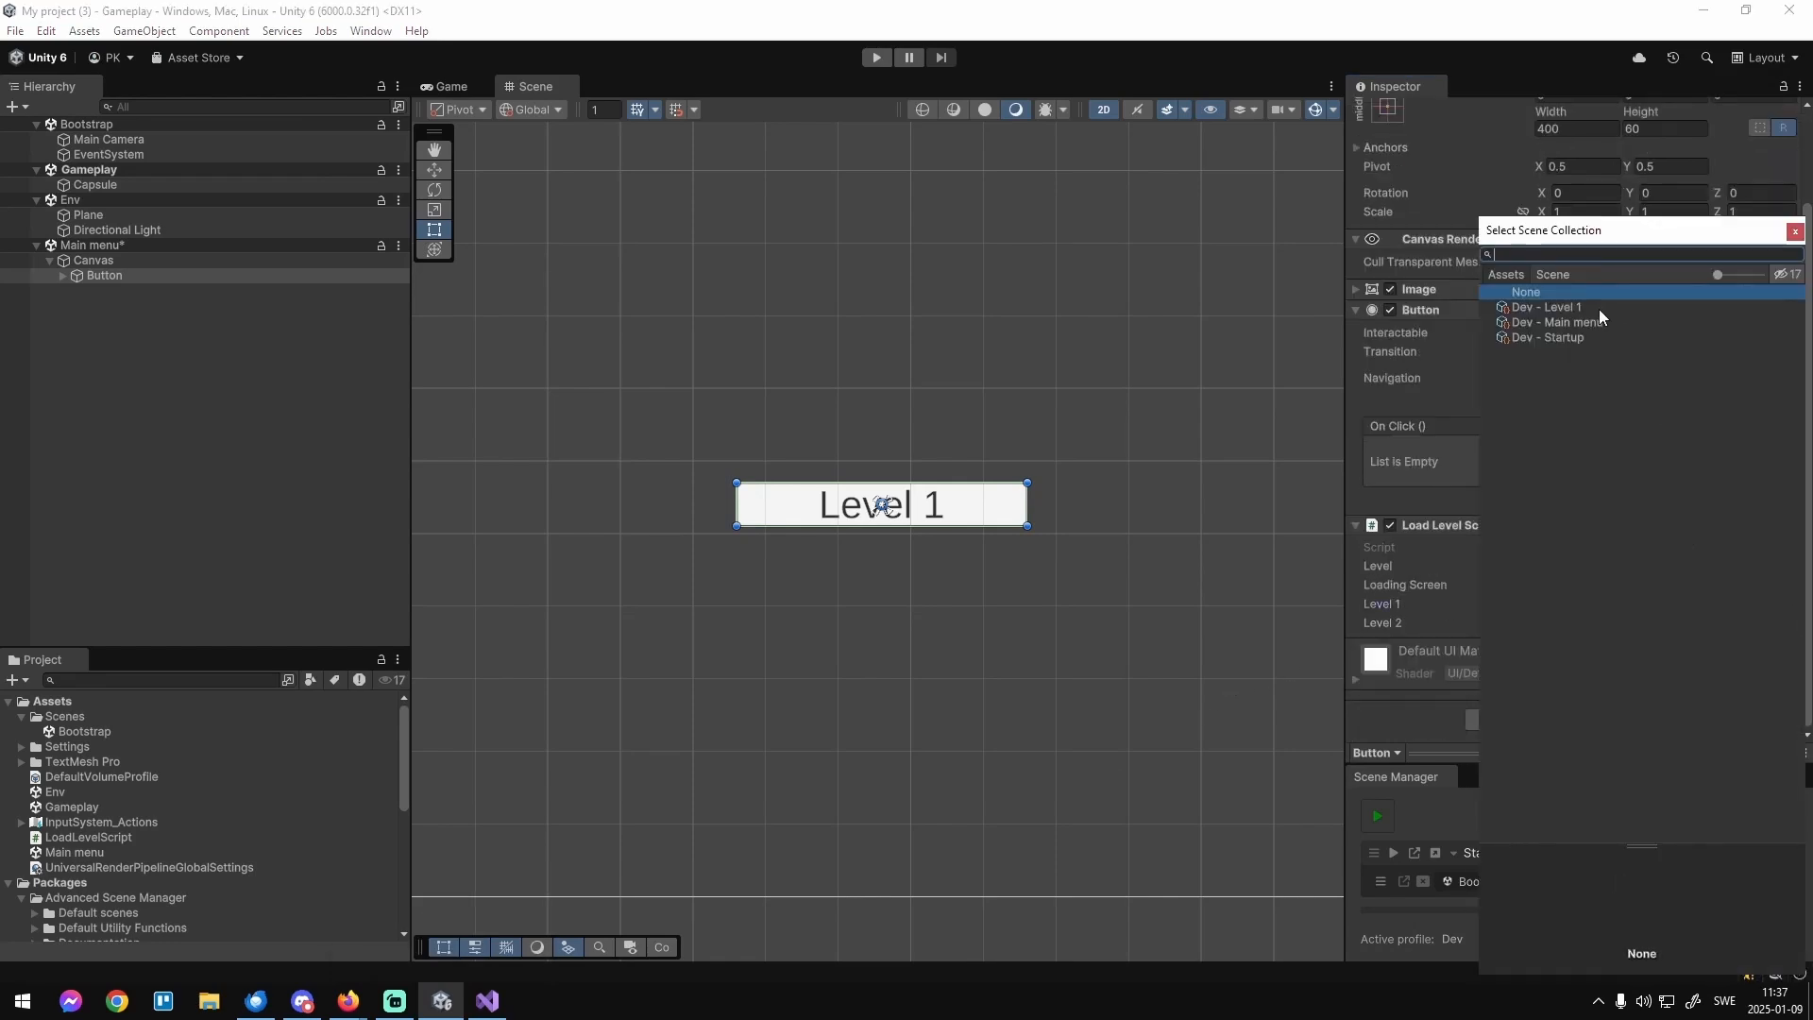
double_click(1599, 309)
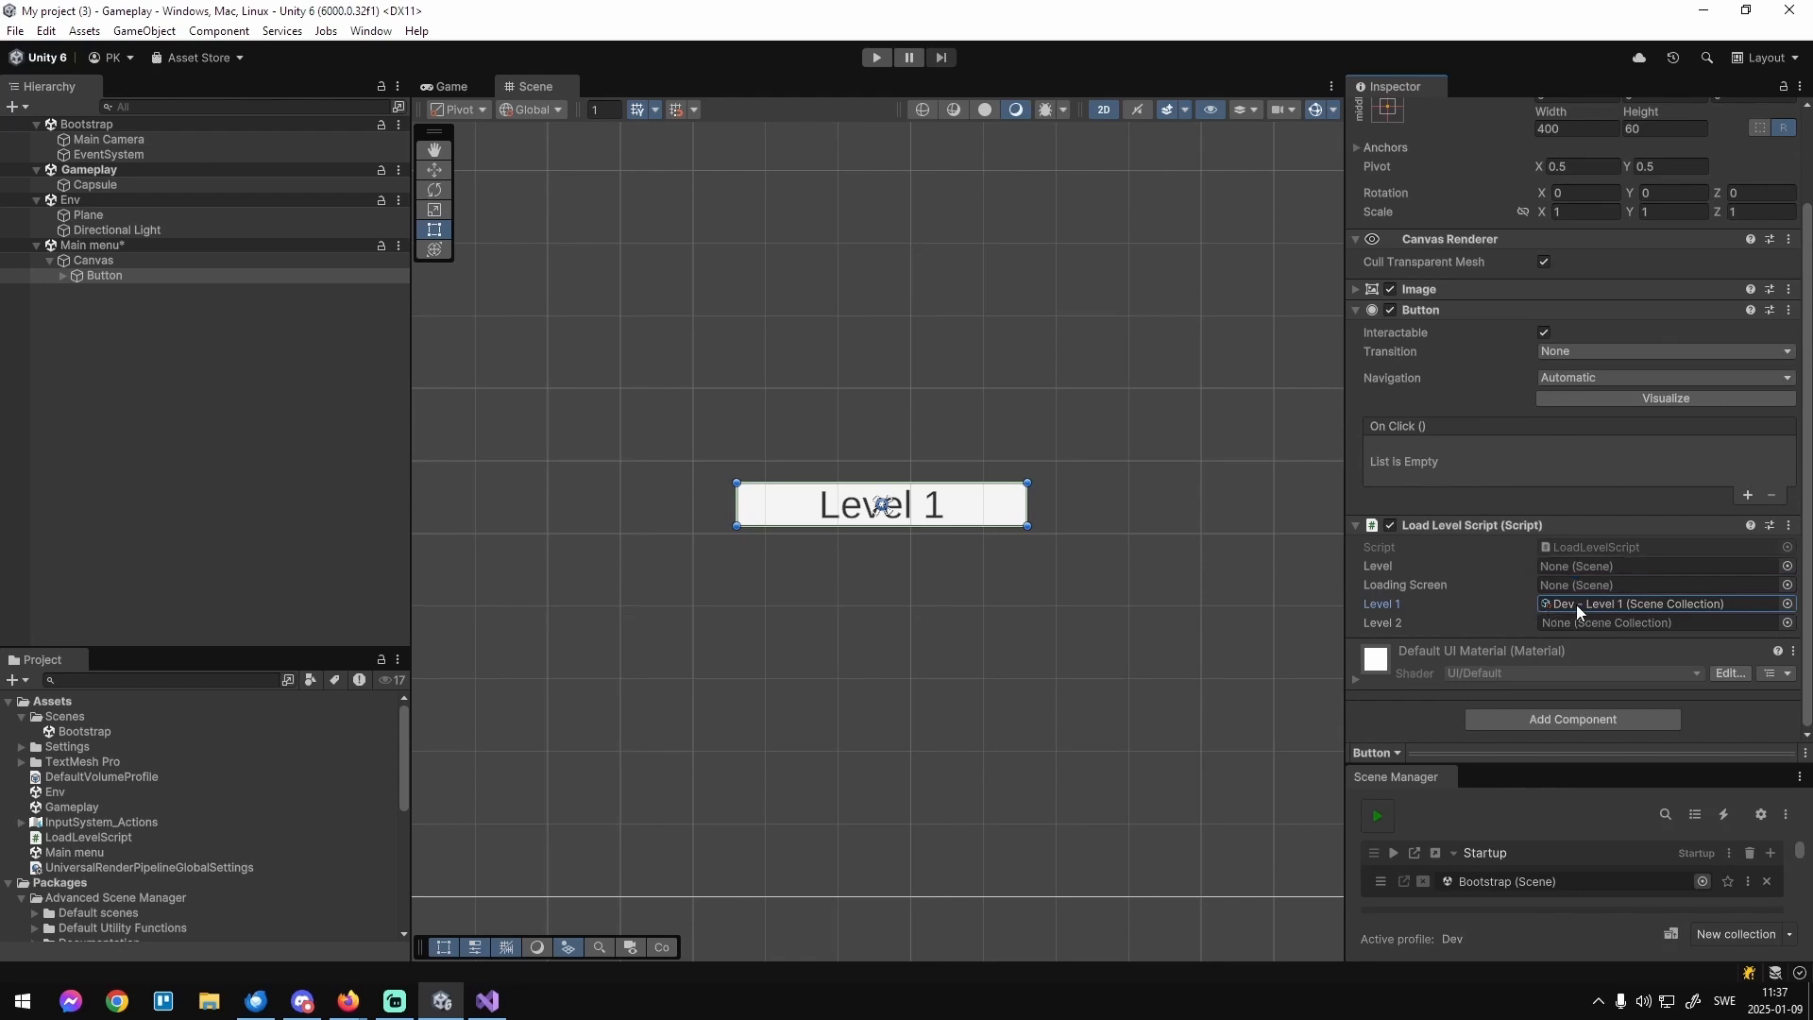
scroll(1501, 873, down, 2)
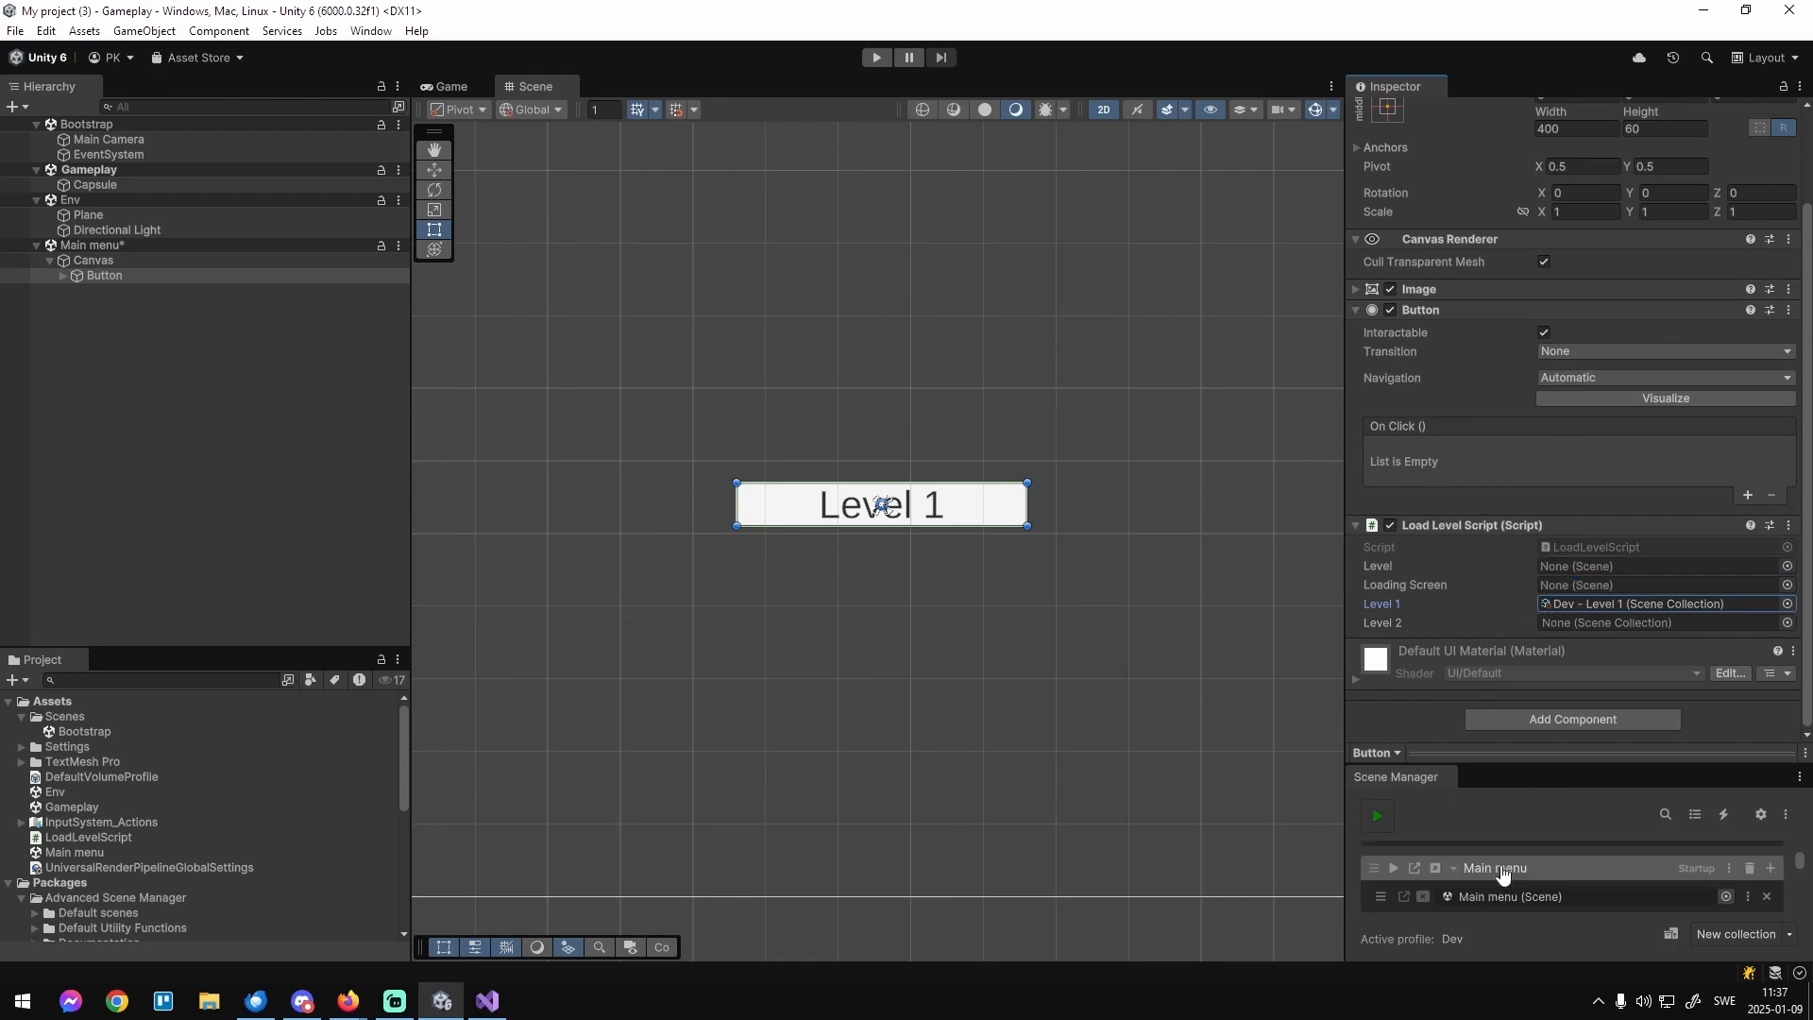
scroll(1502, 873, down, 1)
drag(1483, 882, 1590, 608)
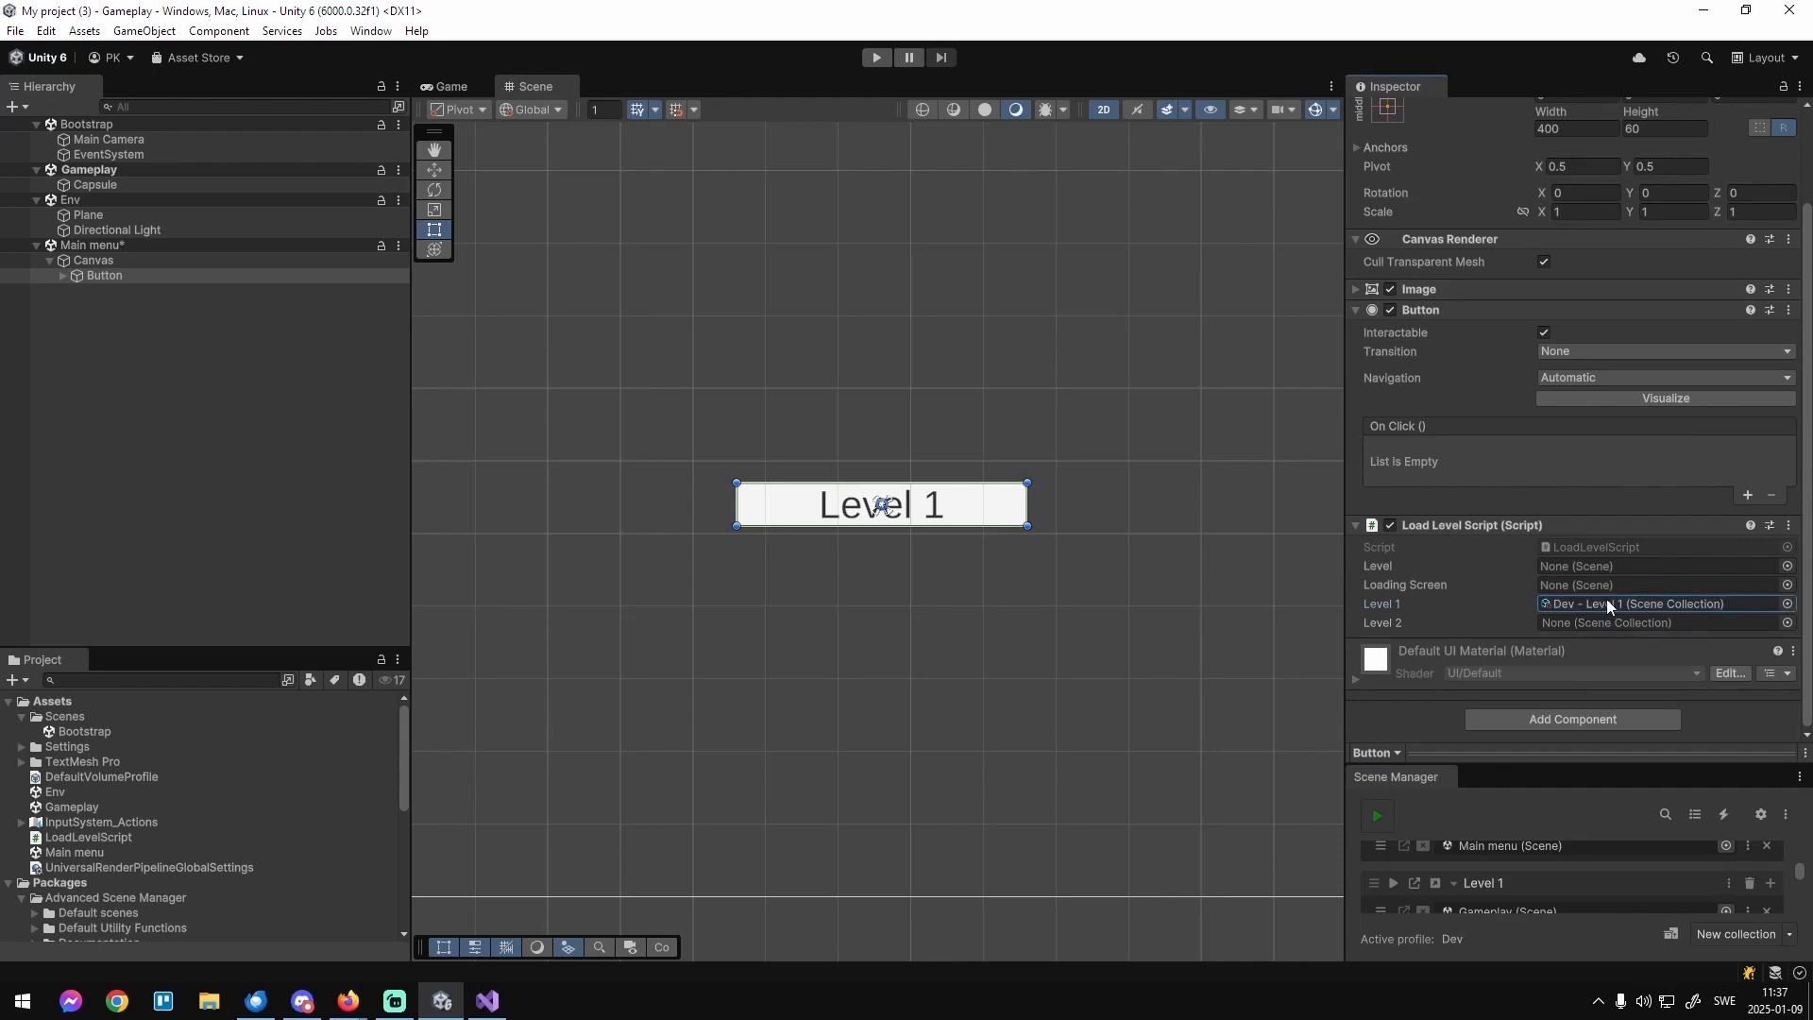
Locate the assigned Dev - Level 1 asset in the project and view its settings, then collapse the Settings and Scenes folders.
click(1613, 603)
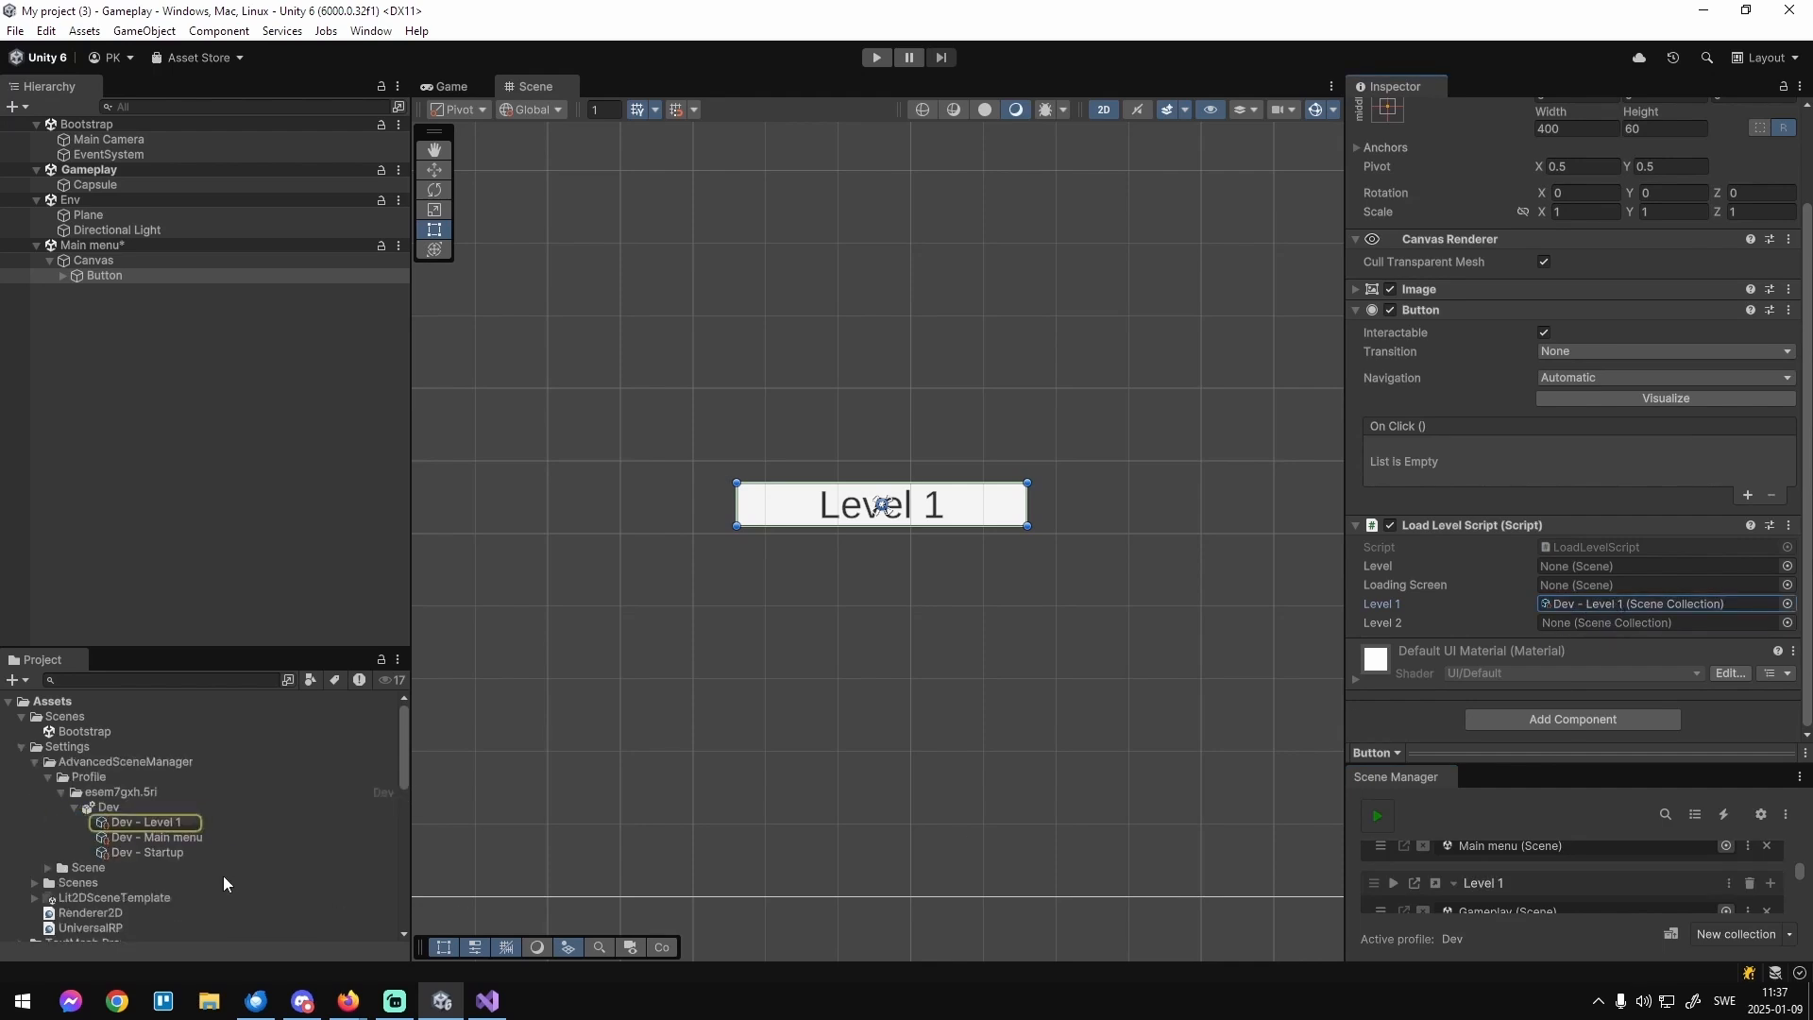
click(144, 822)
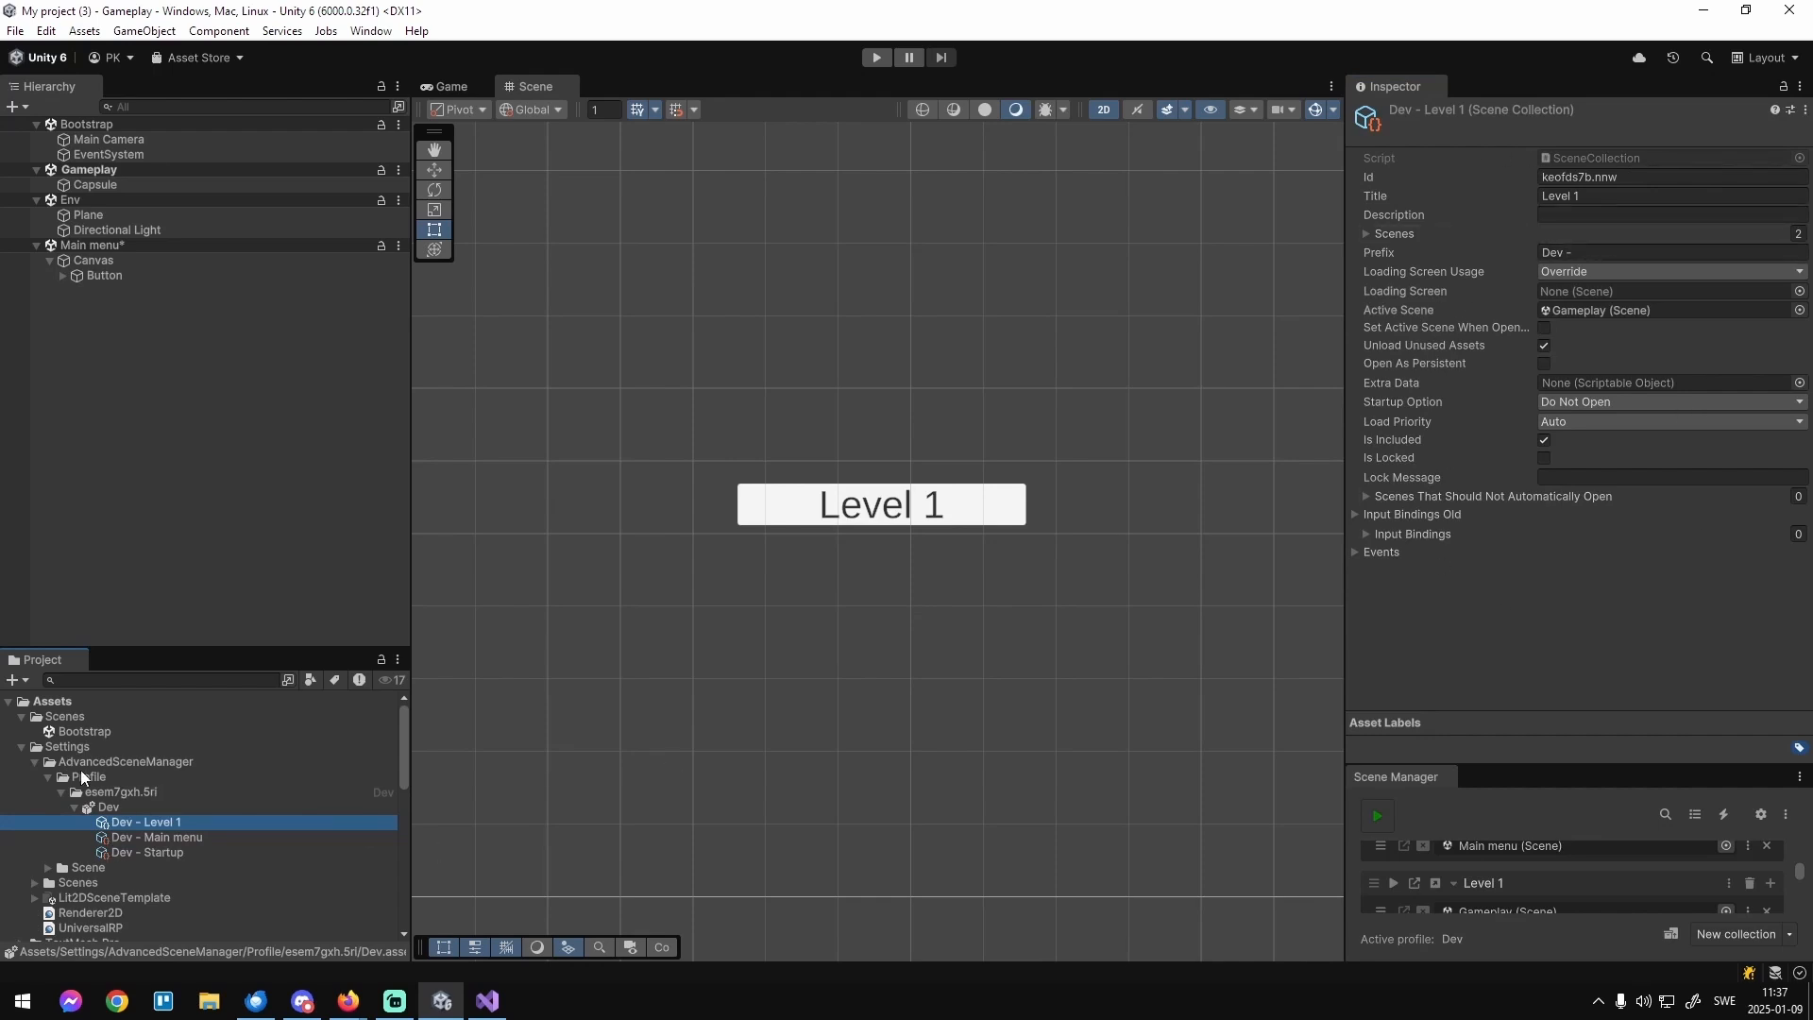
click(35, 767)
click(22, 747)
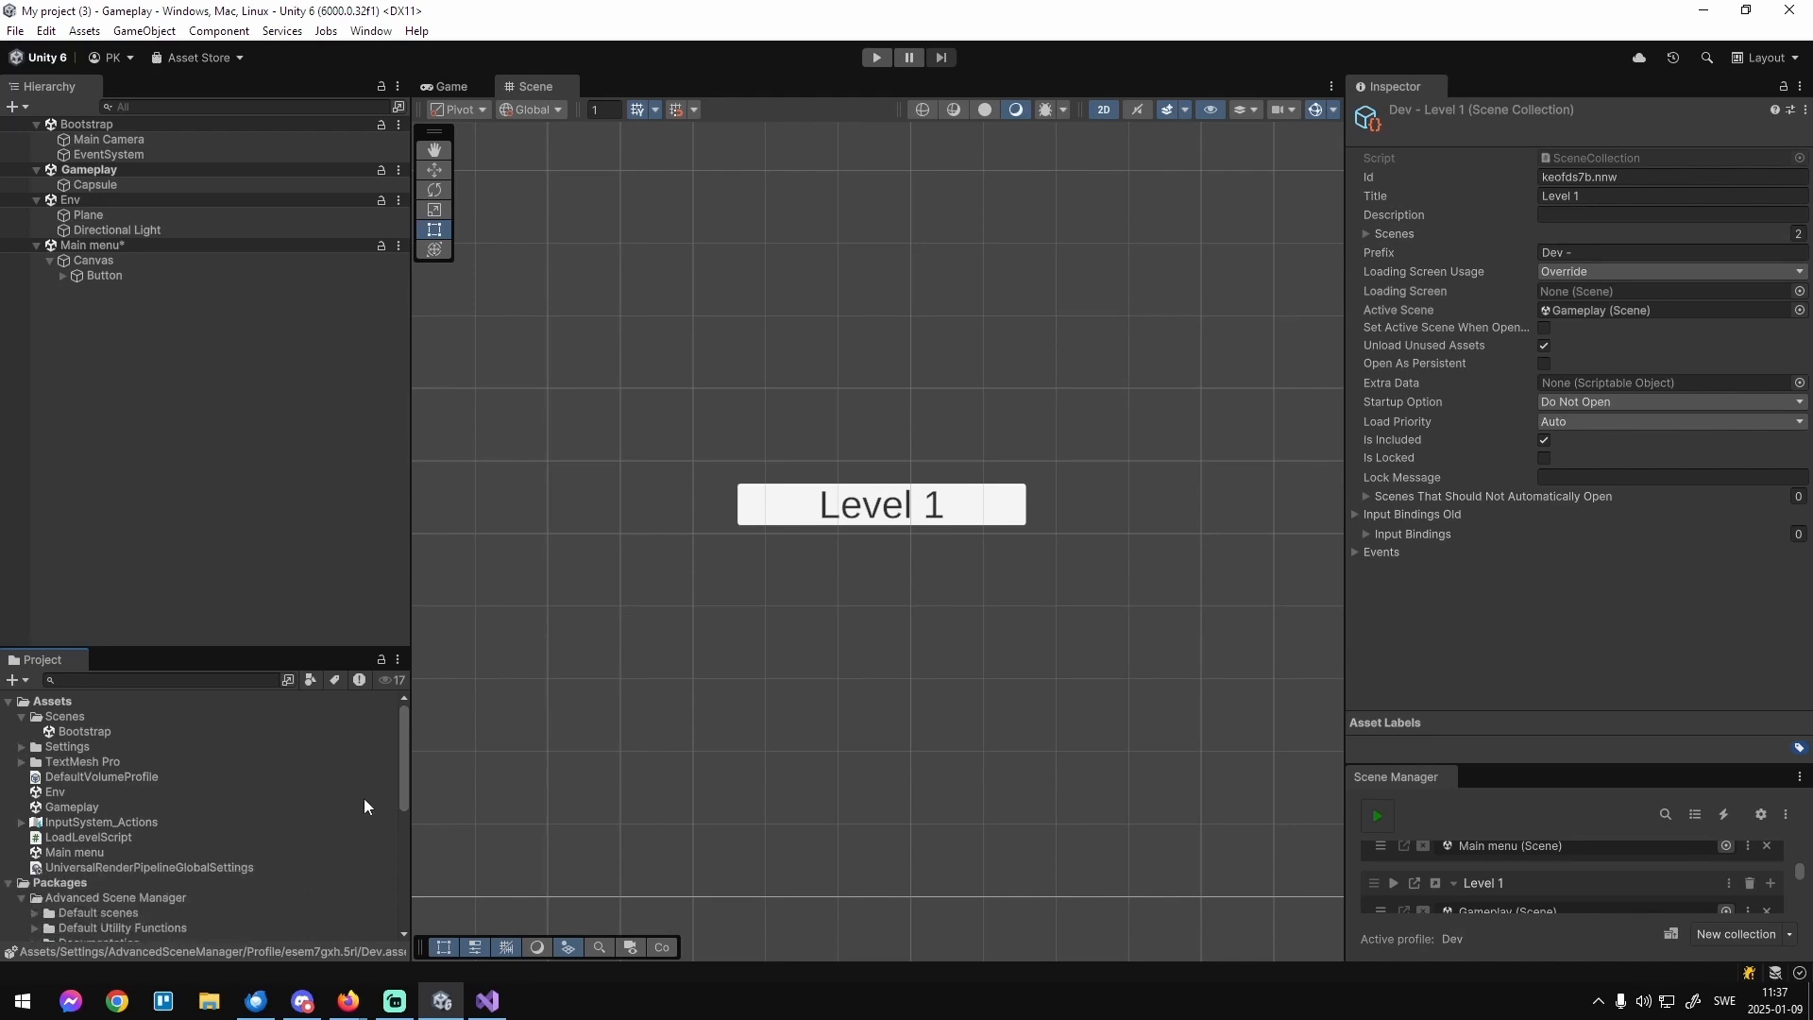
click(22, 717)
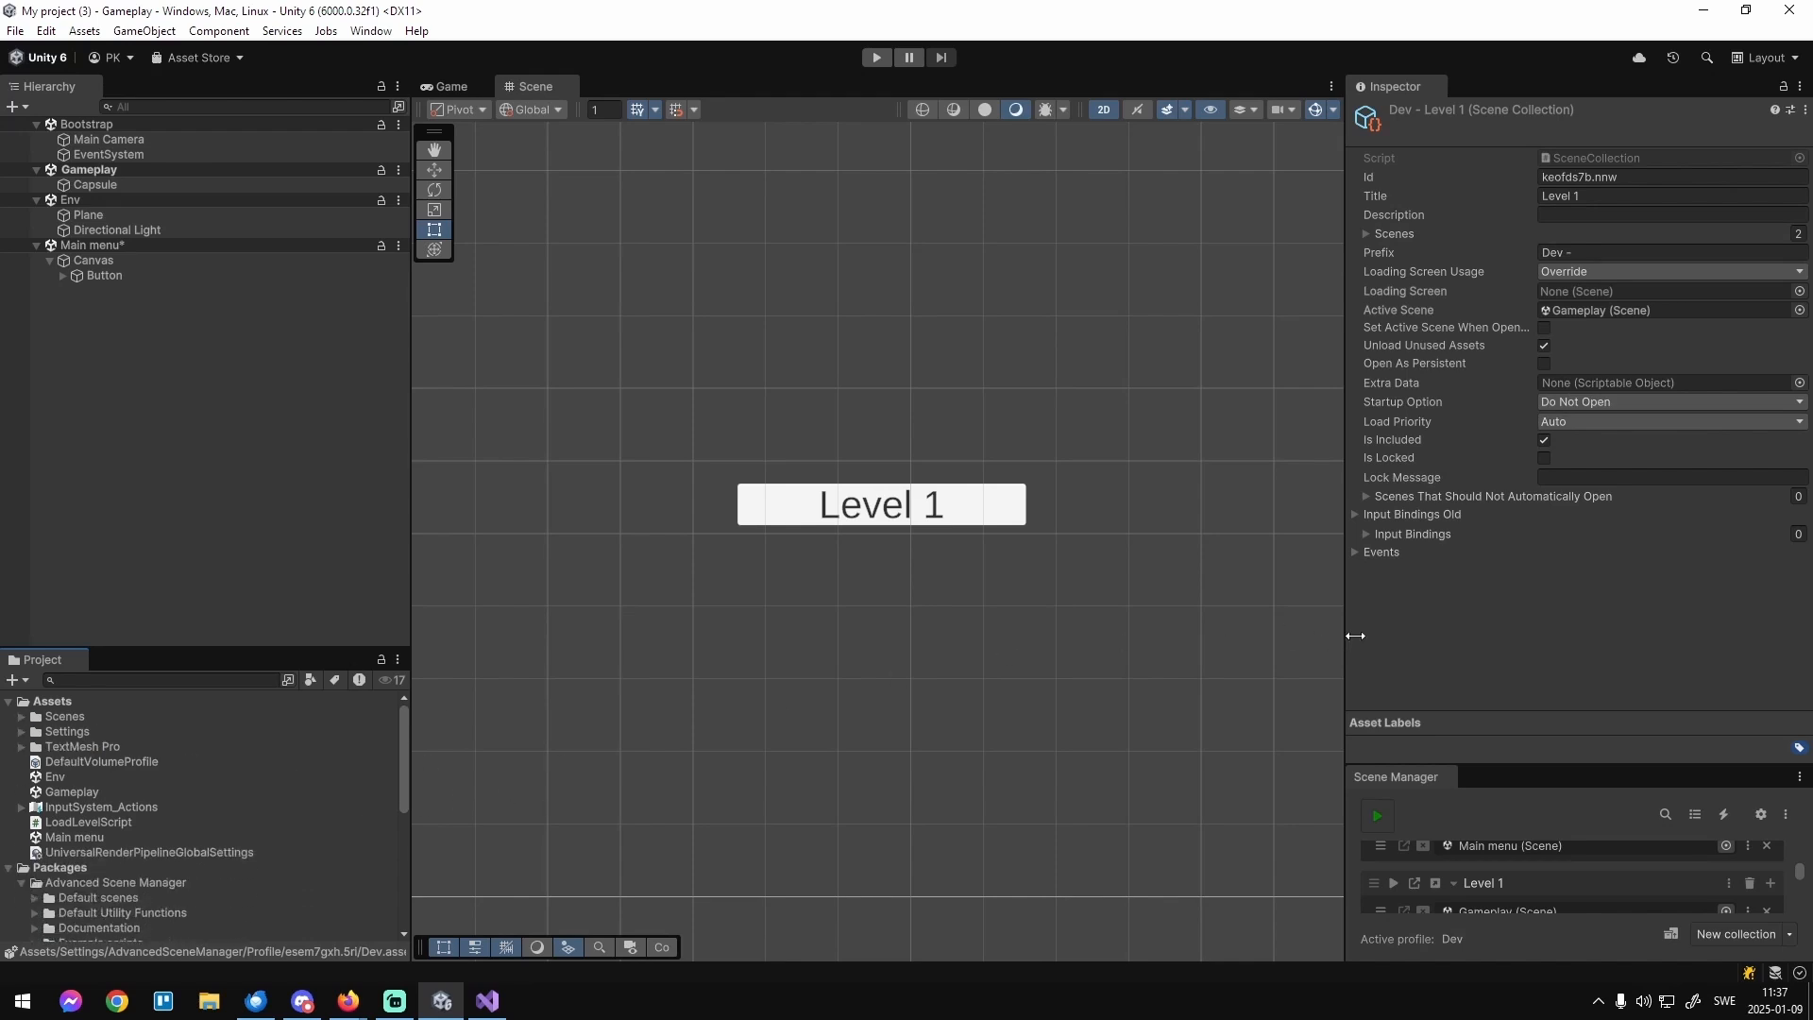
Enlarge the Scene Manager area and reselect the Button object under the Canvas to show its Load Level Script component.
drag(1543, 761, 1543, 659)
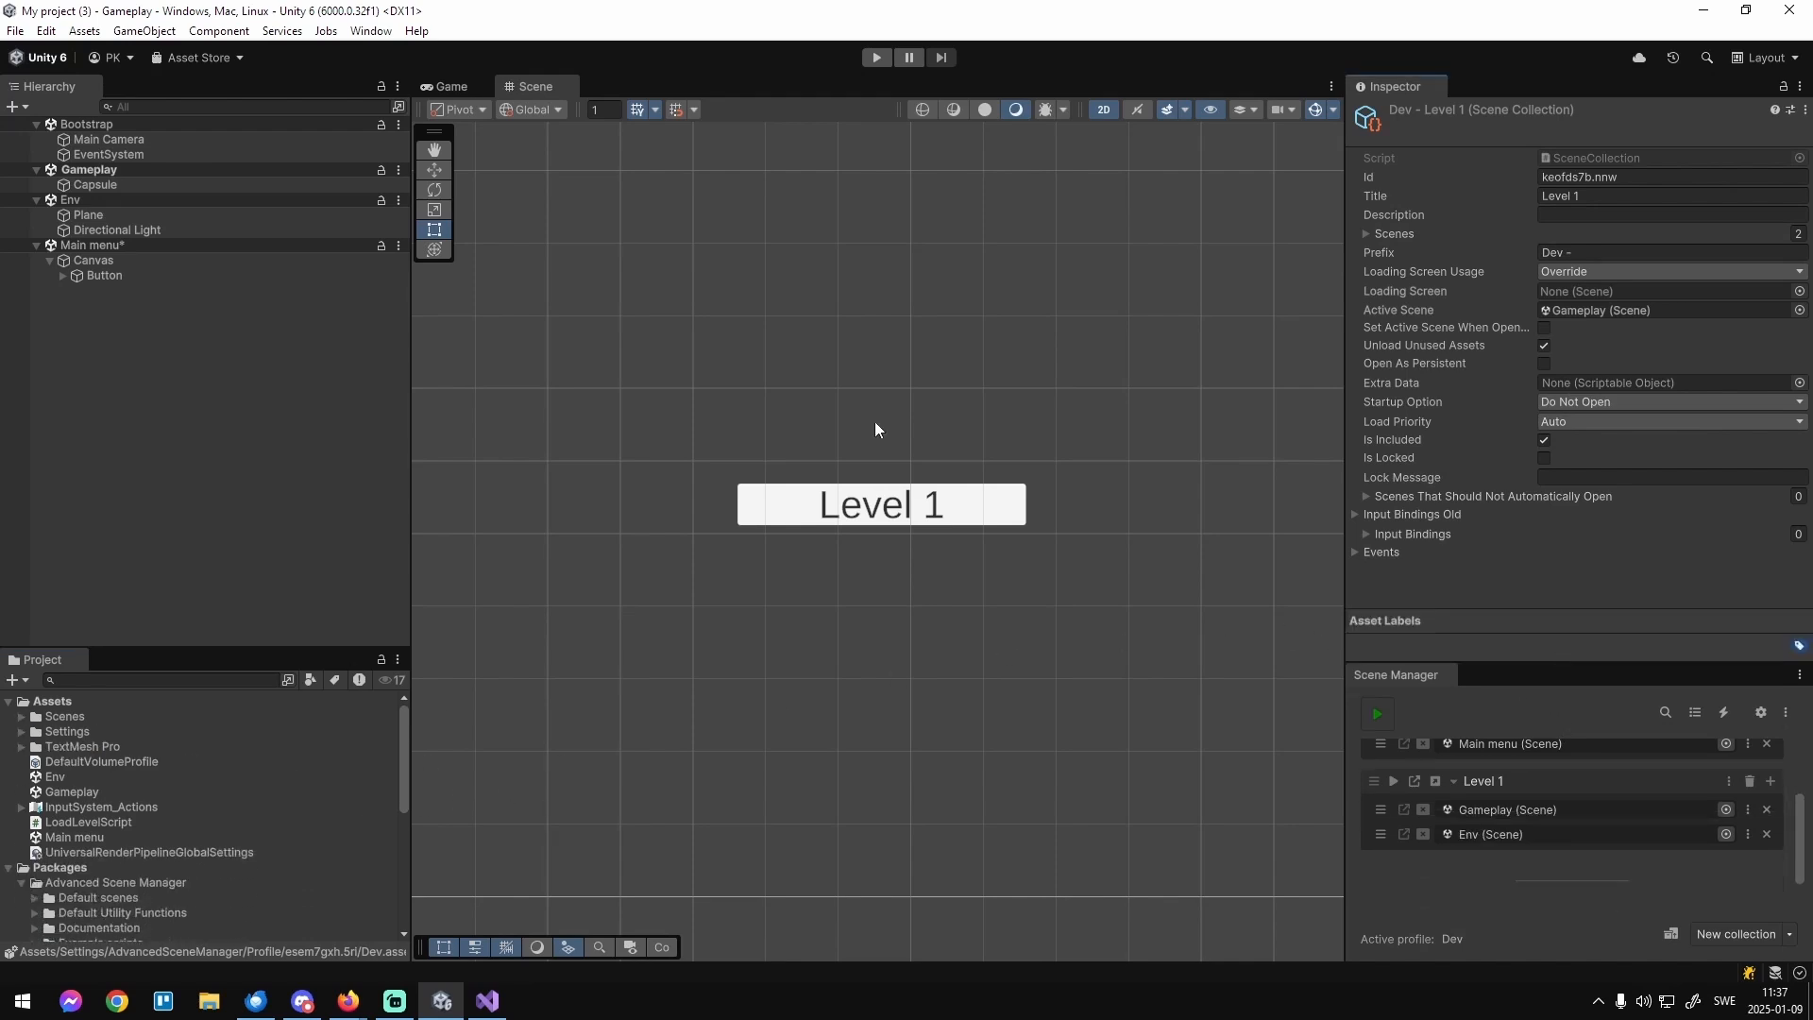
click(95, 276)
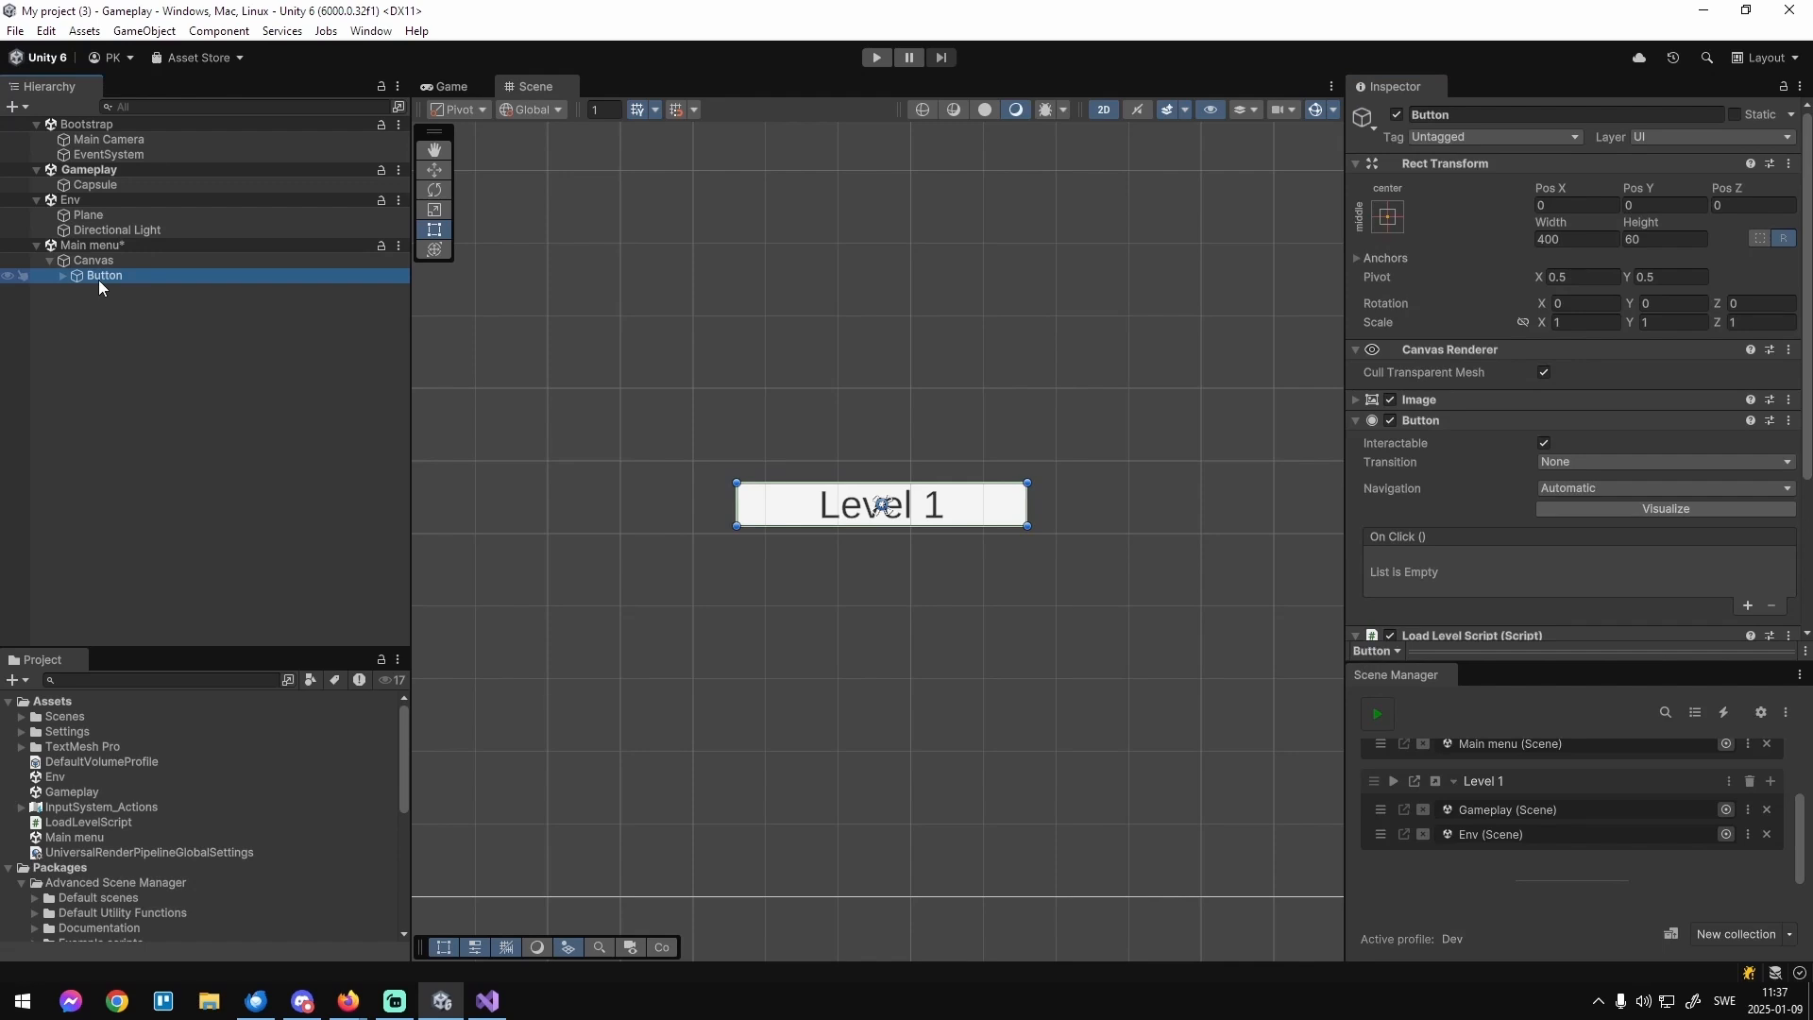
scroll(1494, 514, down, 3)
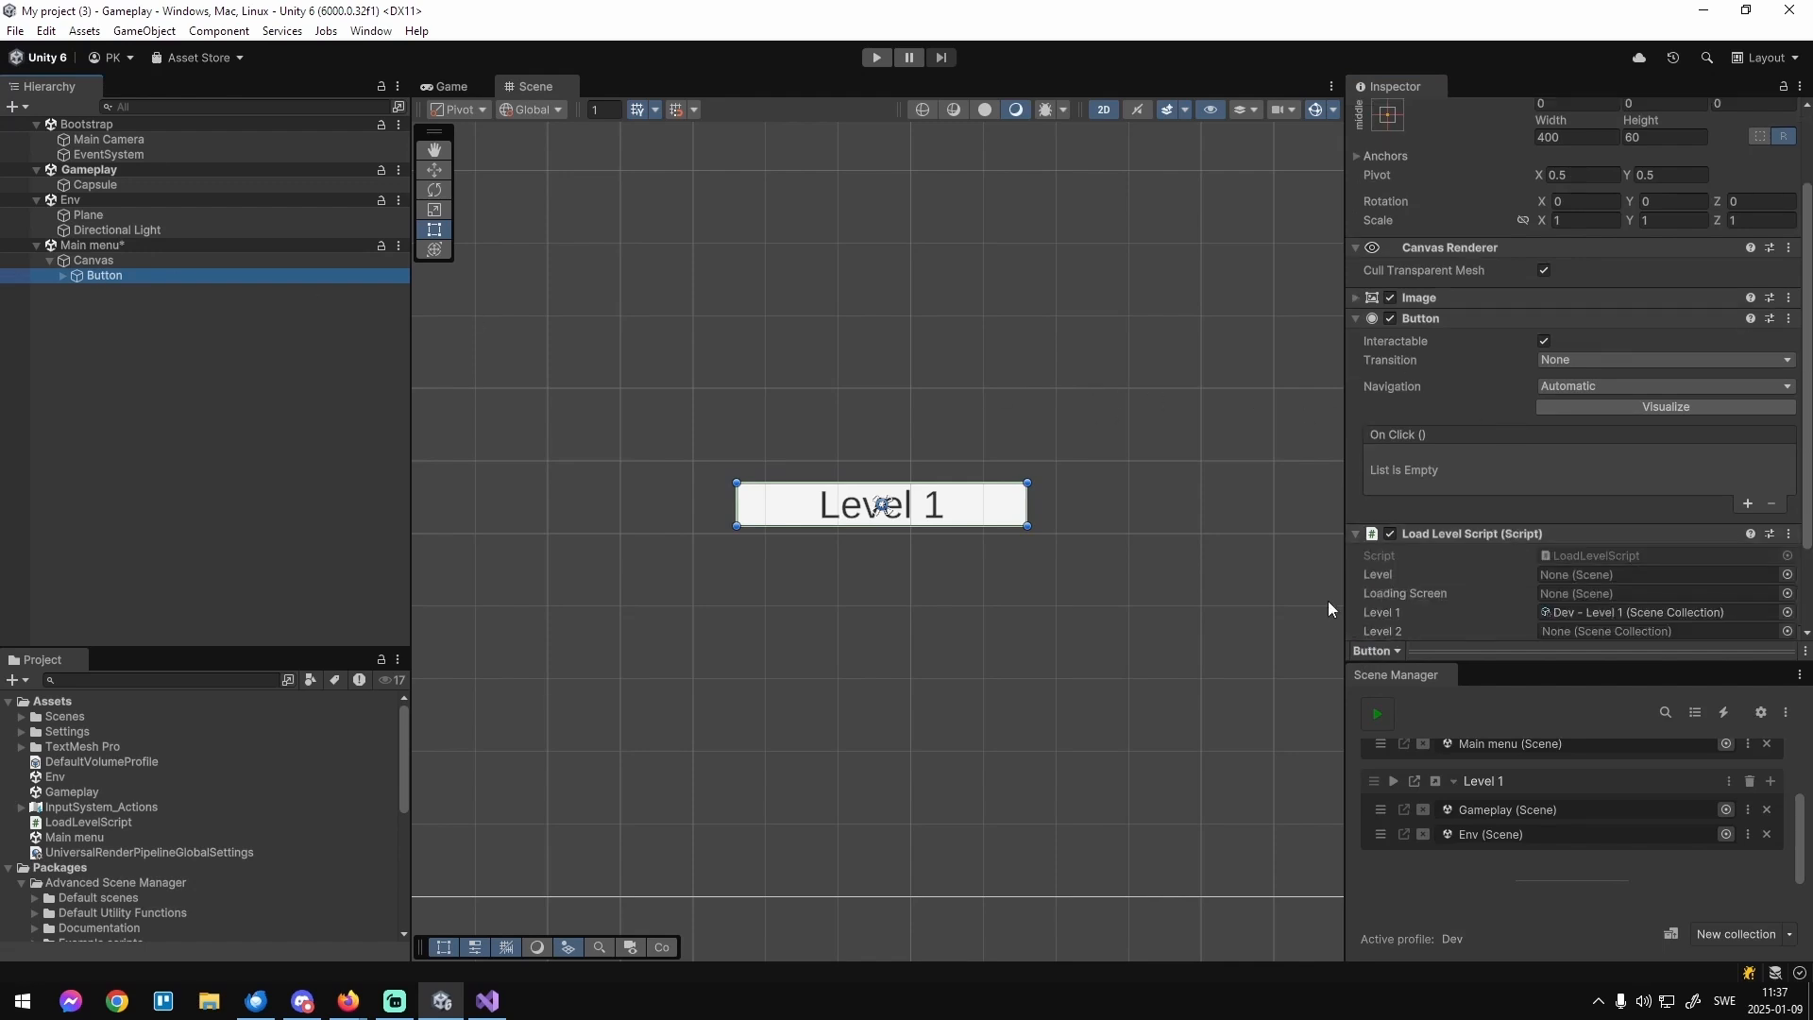
In Visual Studio, remove the level, LoadingScreen and level2 fields from LoadLevelScript, keeping only the level1 SceneCollection.
click(488, 1001)
drag(392, 253, 133, 208)
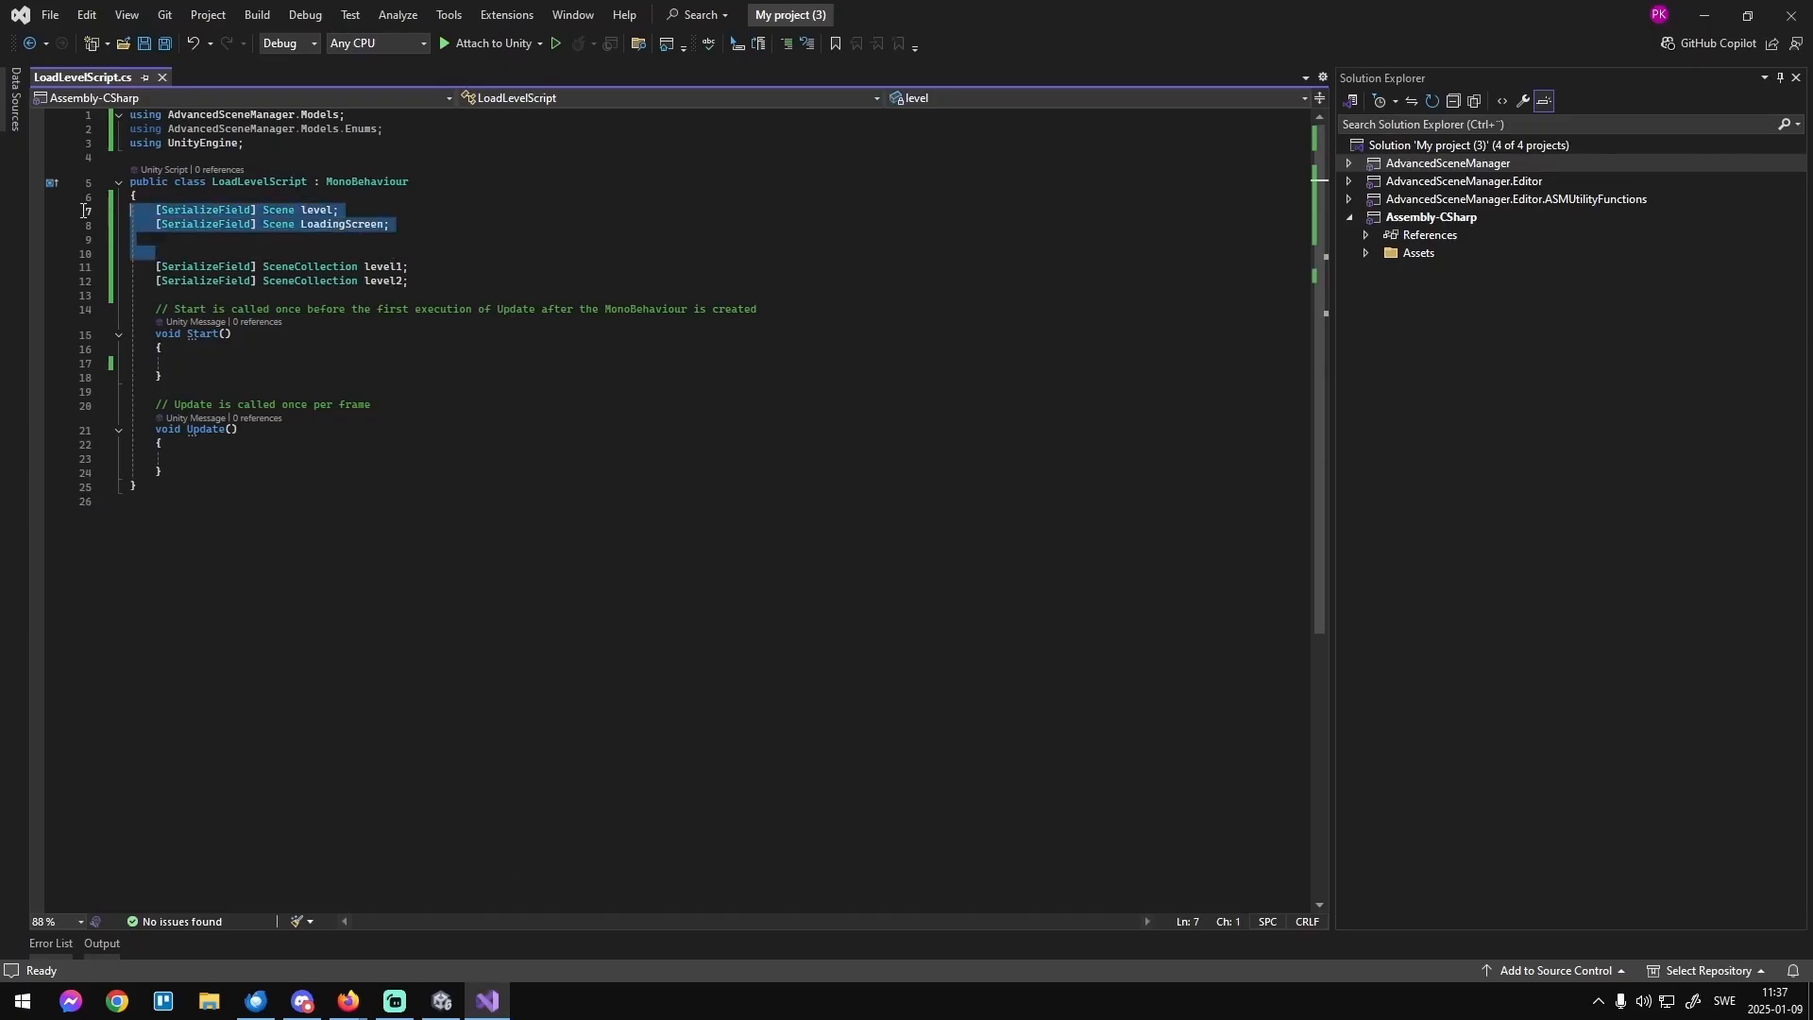
key(BackSpace)
key(BackSpace)
triple_click(419, 227)
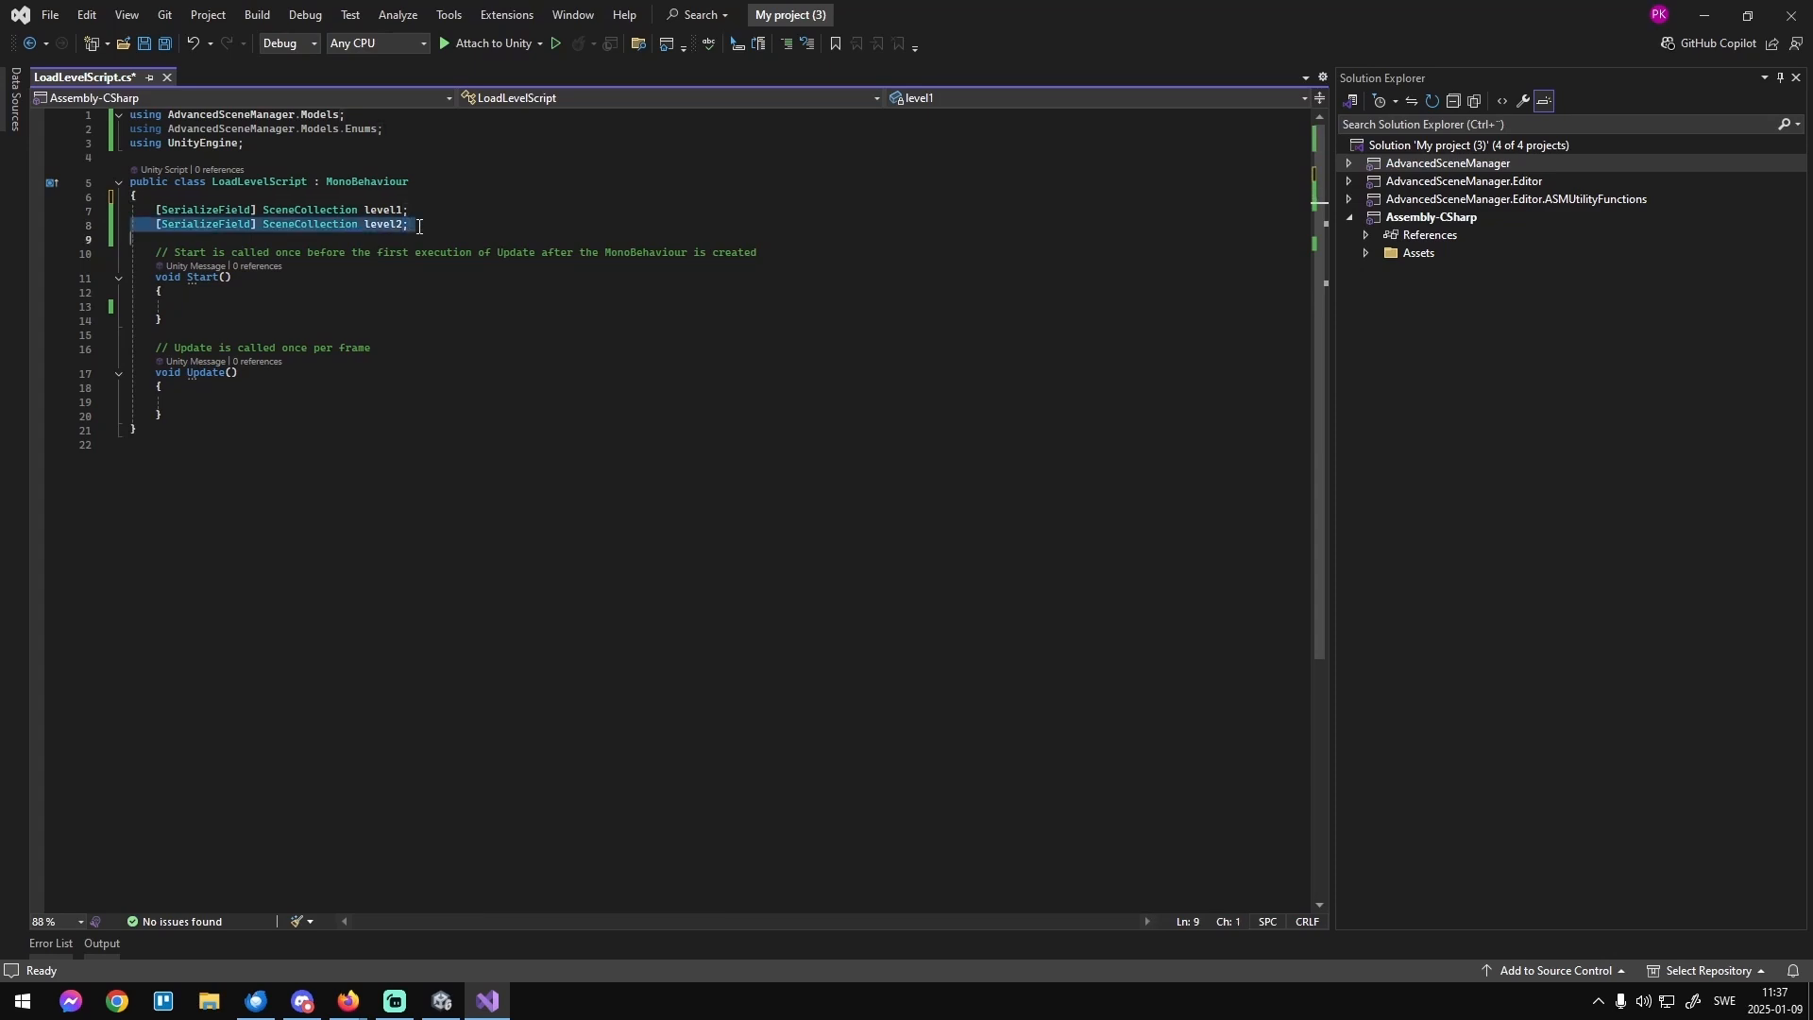
key(BackSpace)
Delete the Start and Update methods together with their comments from LoadLevelScript.
drag(175, 400, 160, 239)
key(BackSpace)
key(BackSpace)
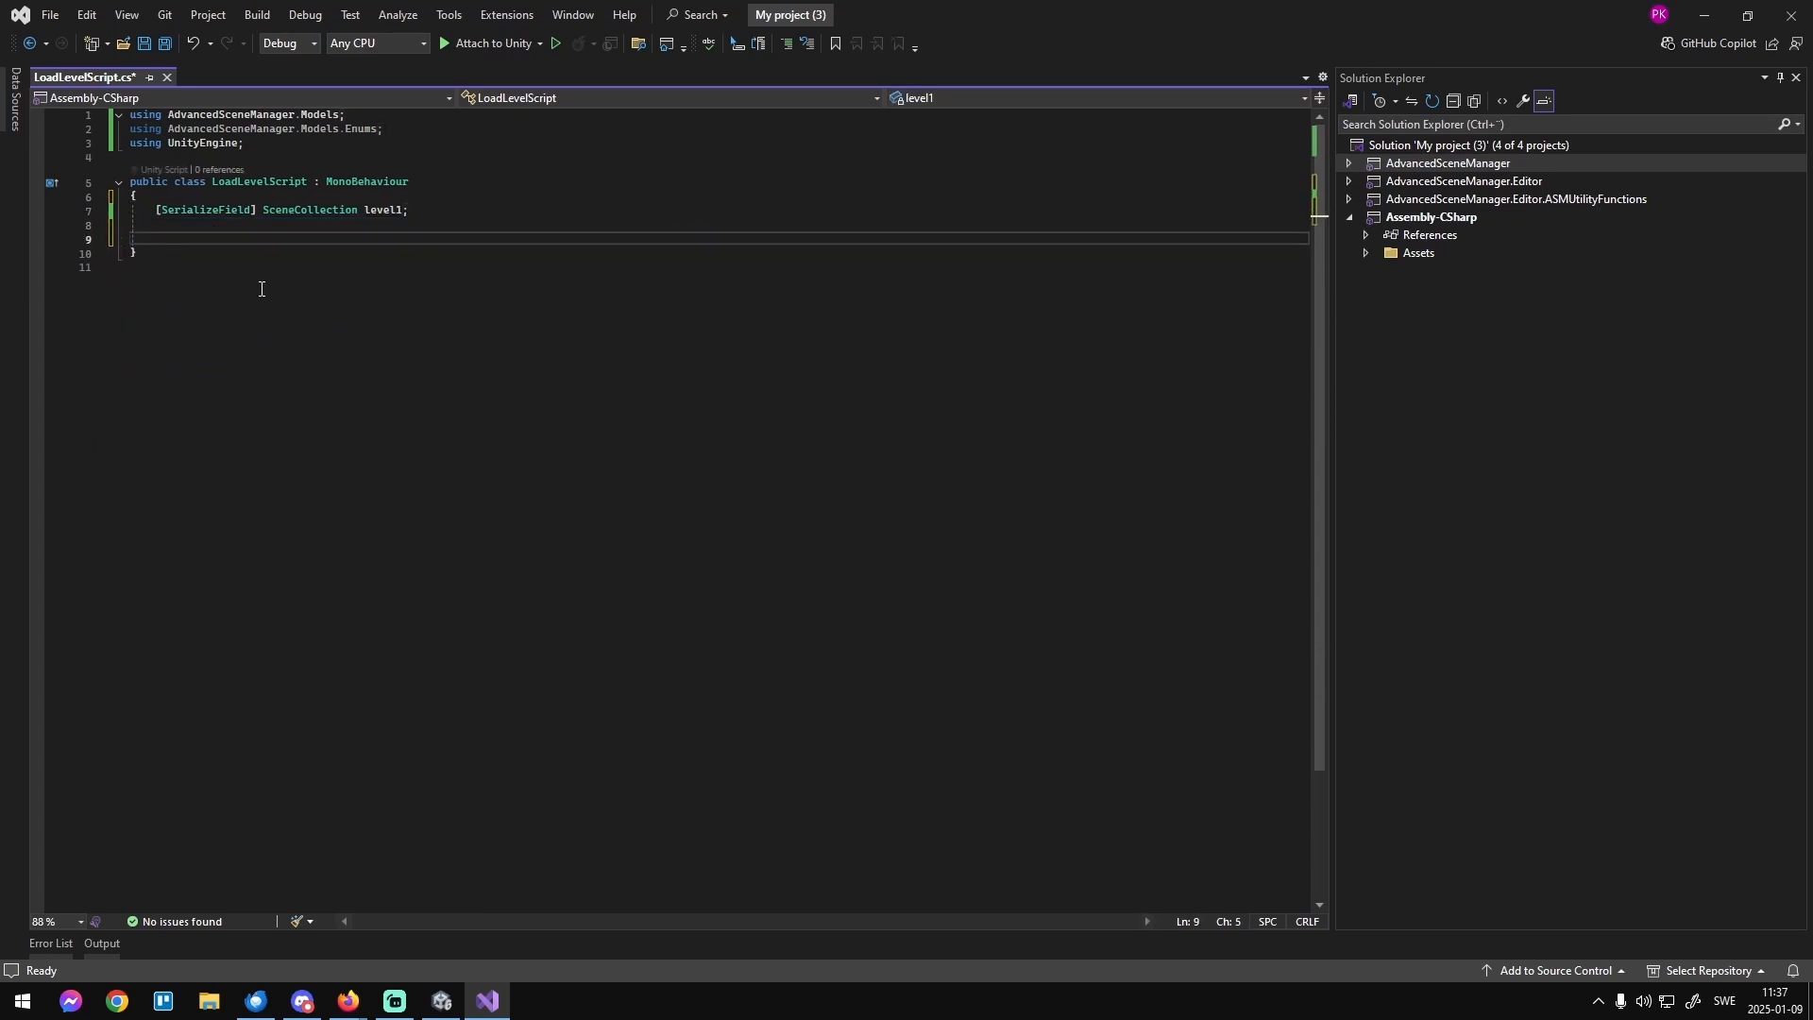
Add a public void LoadLevel() method that calls level1.Open(); and save the script.
text(public void )
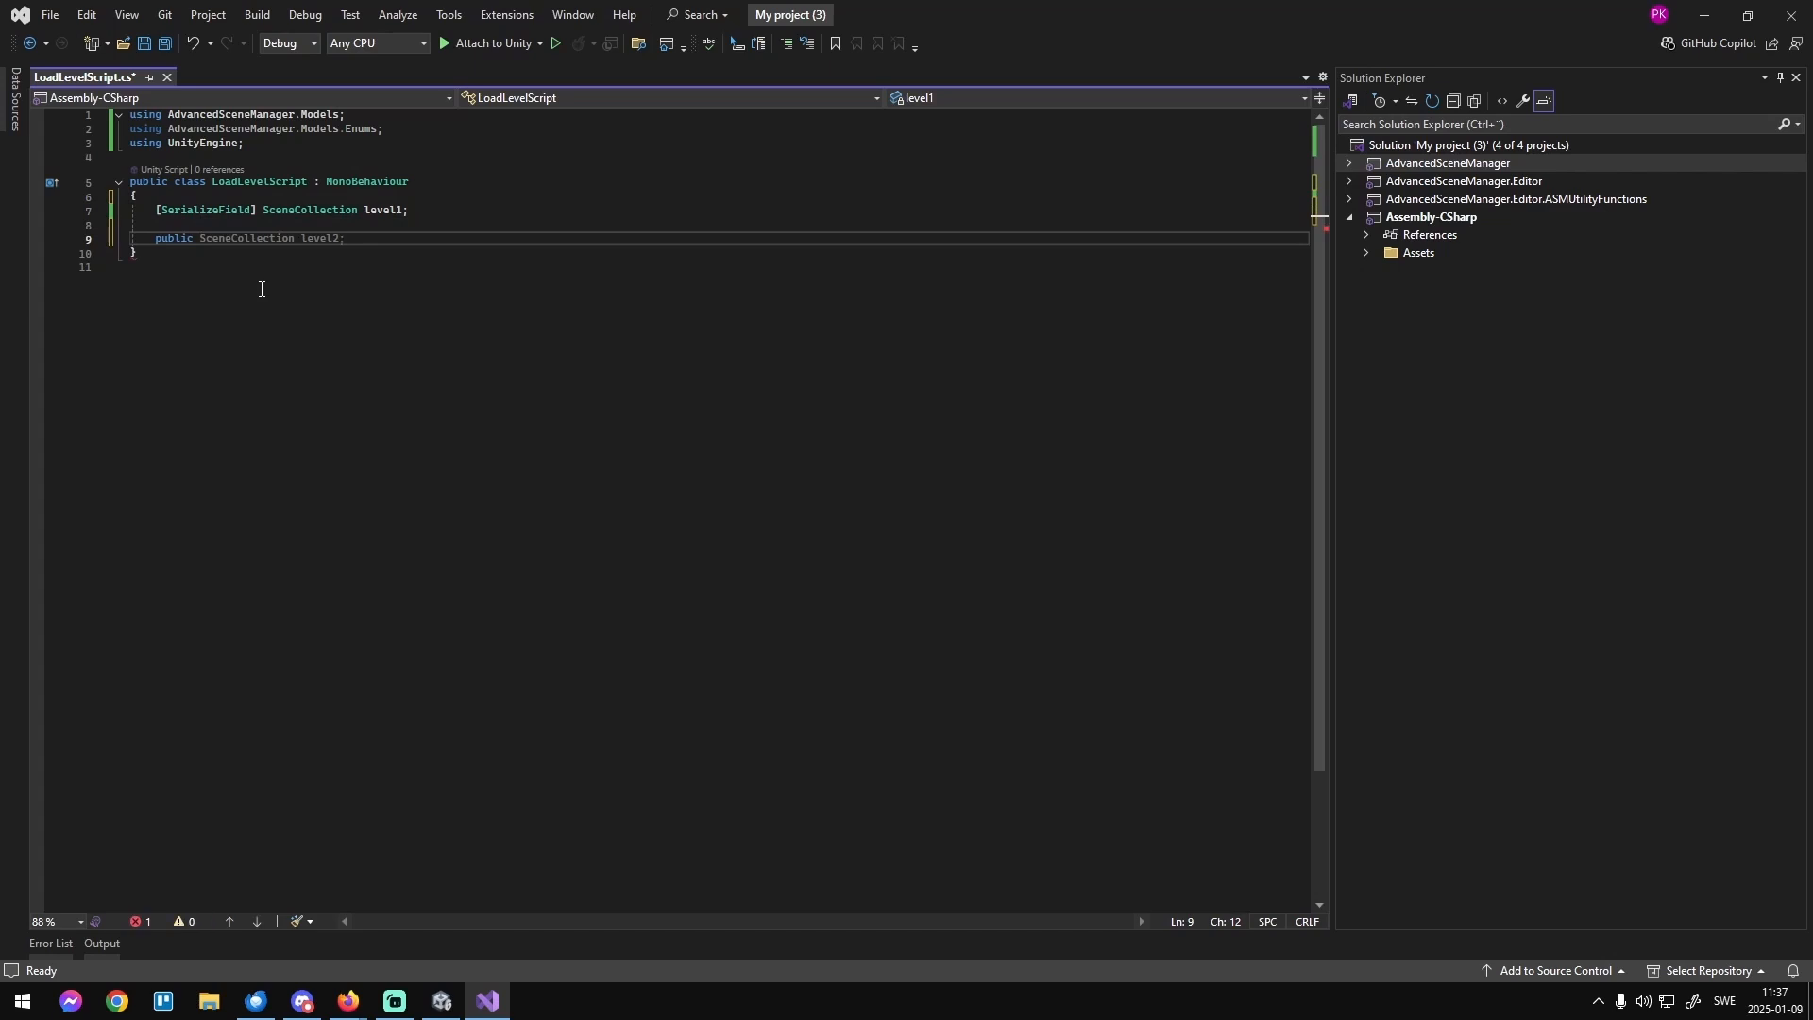
text(LoadLevel())
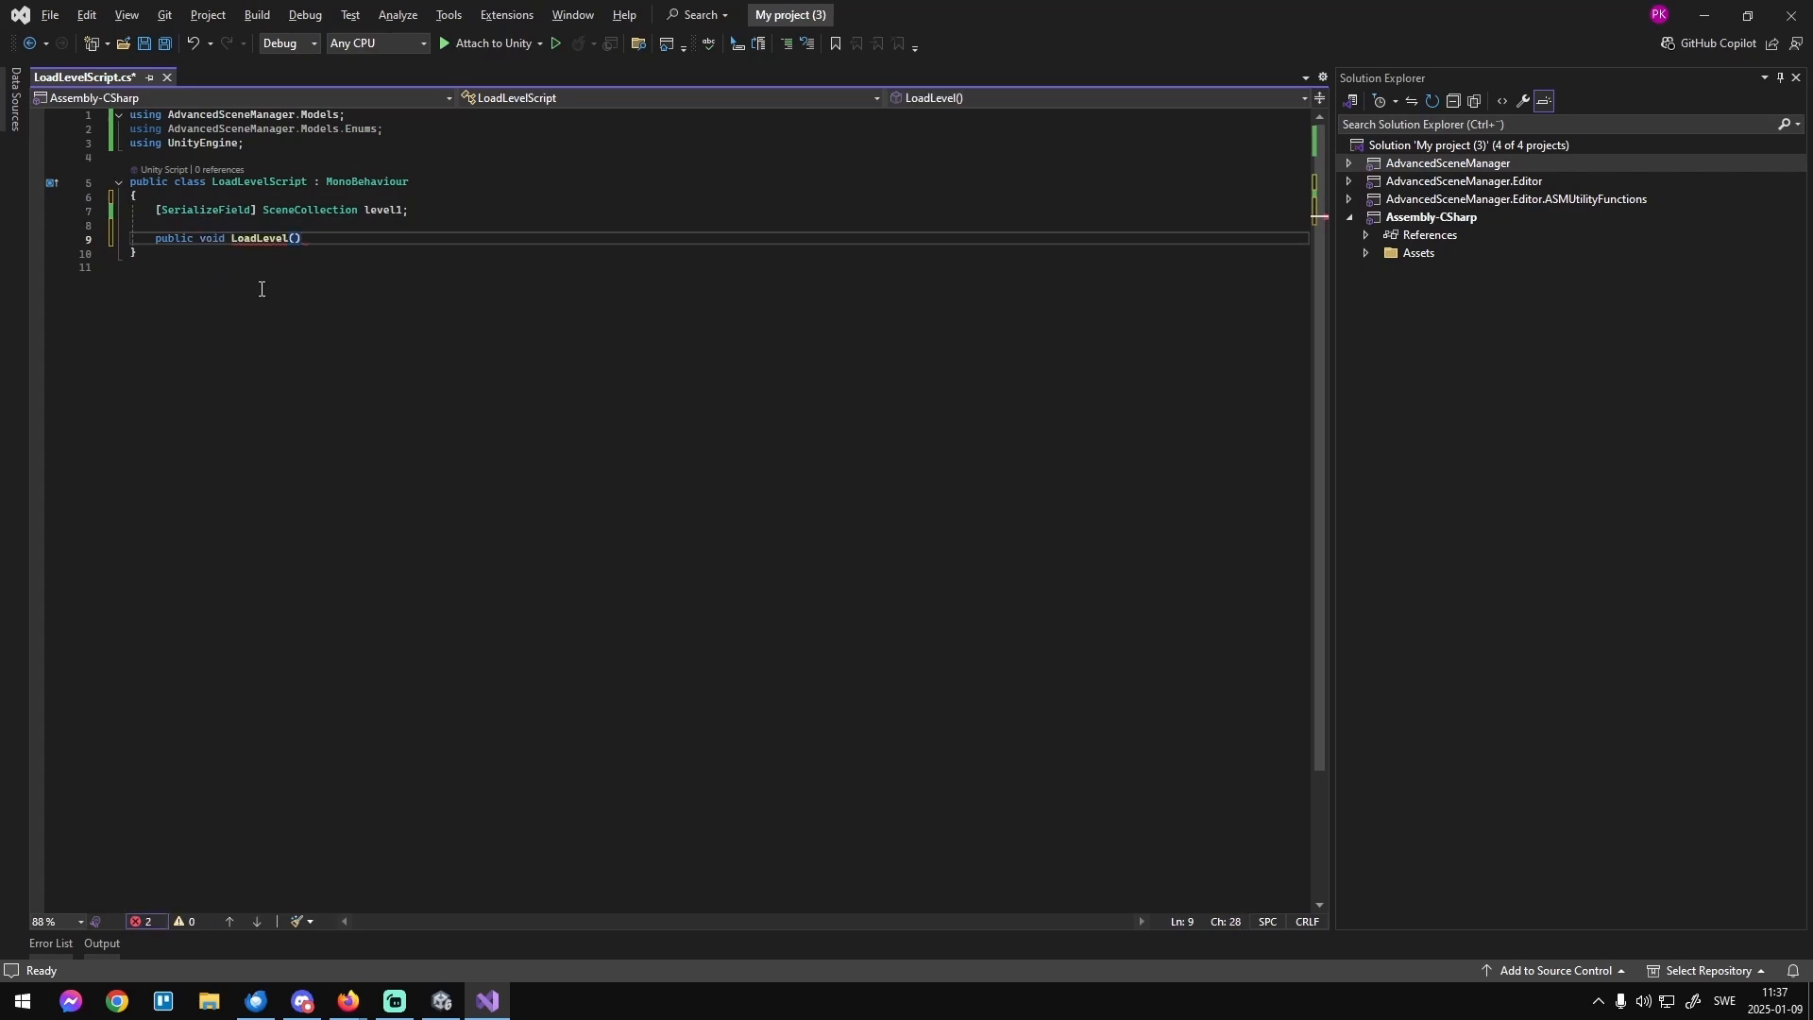
key(Return)
text({)
key(Return)
text(le)
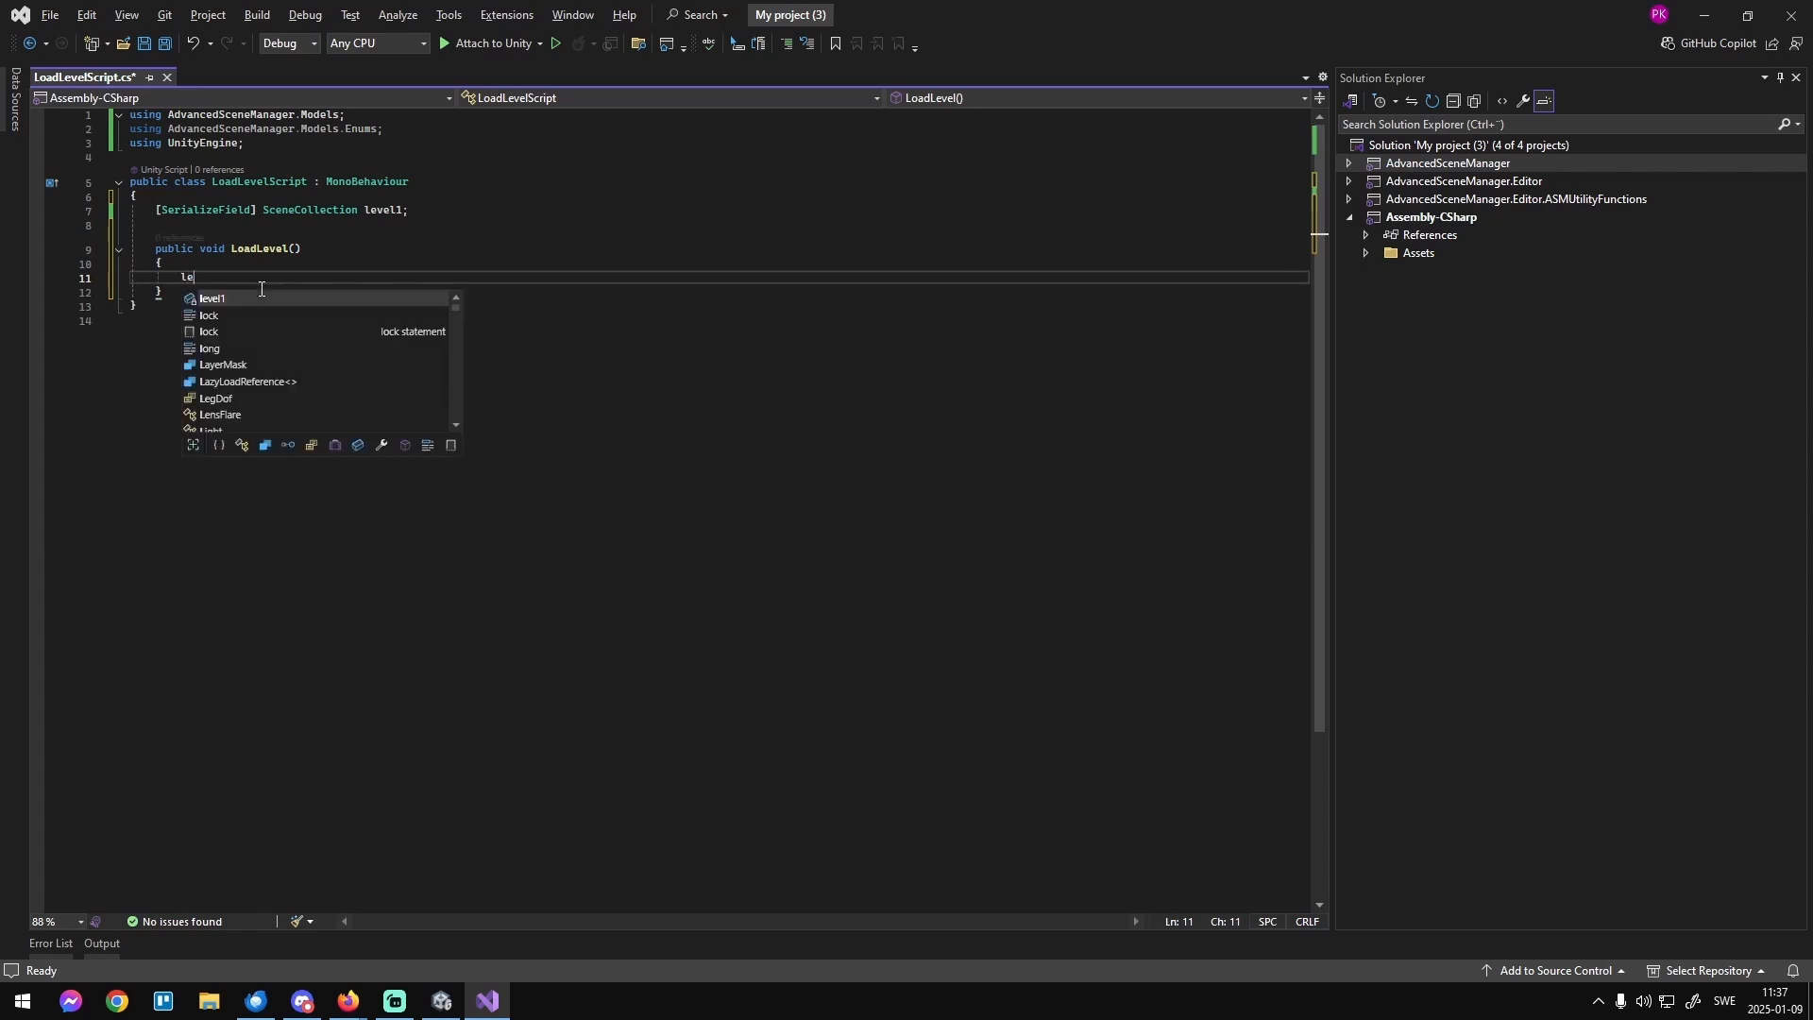
text(vel1.Open)
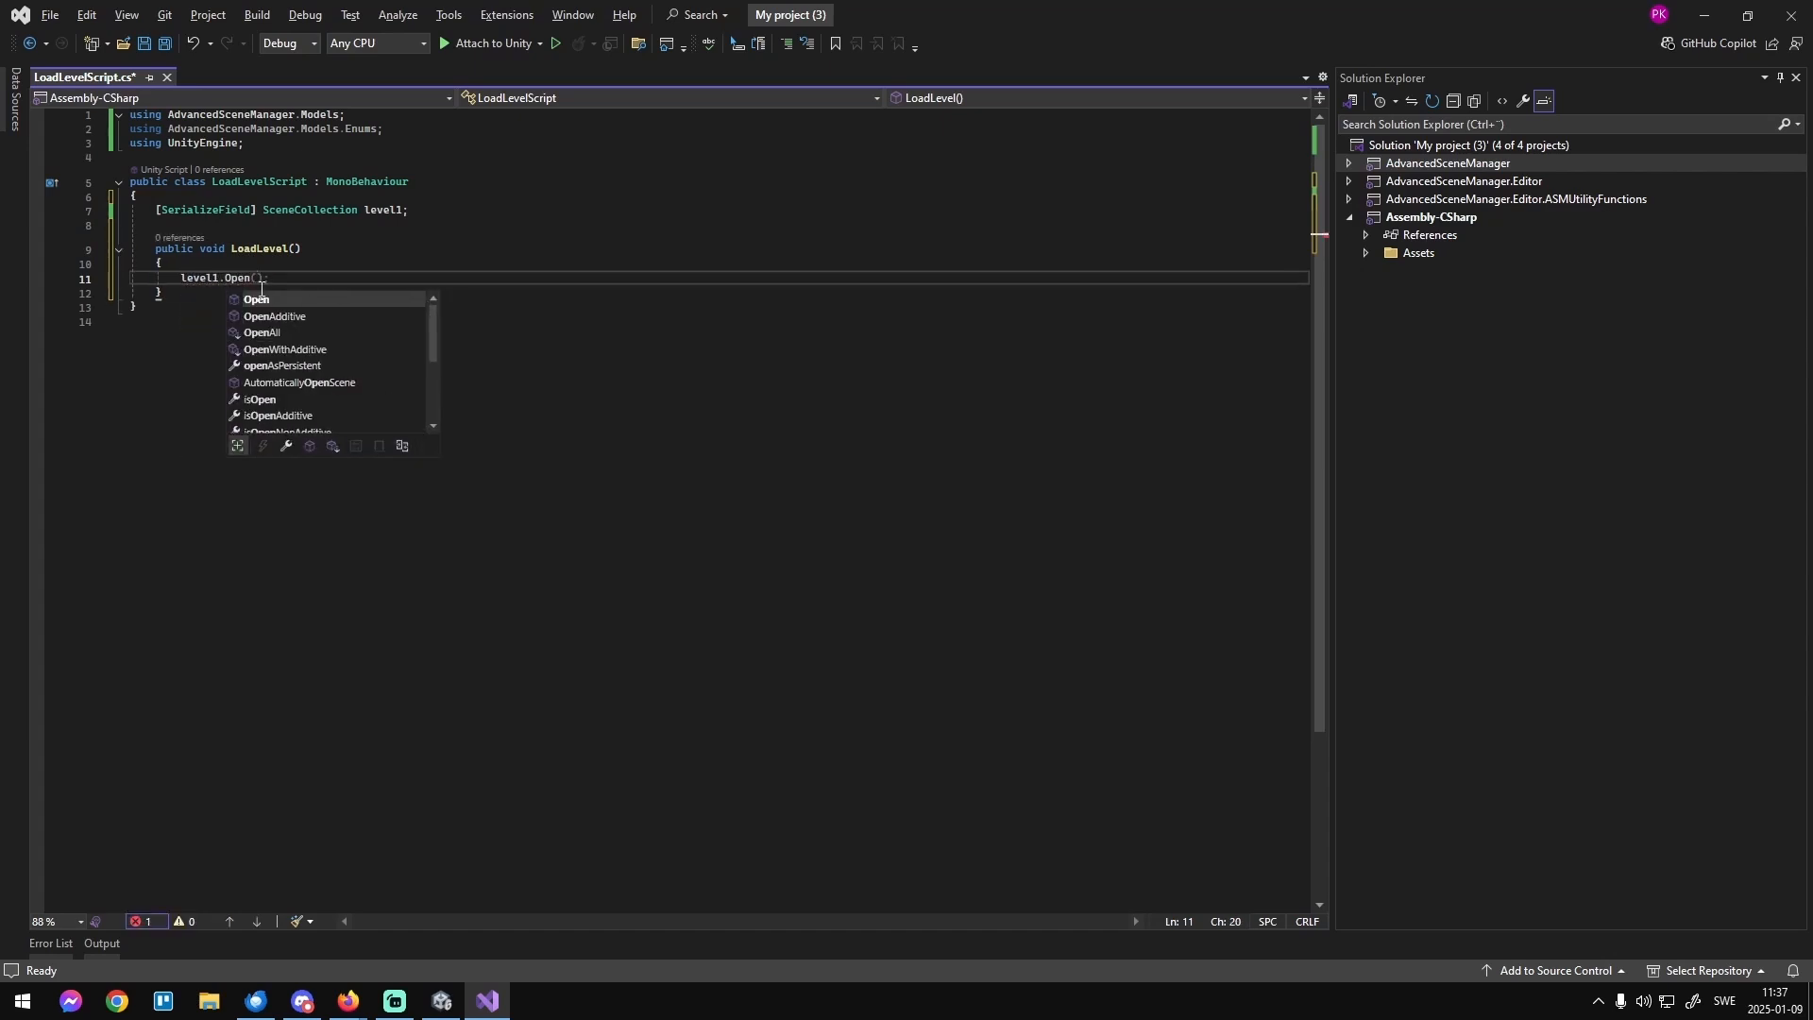
key(Tab)
key(ctrl+s)
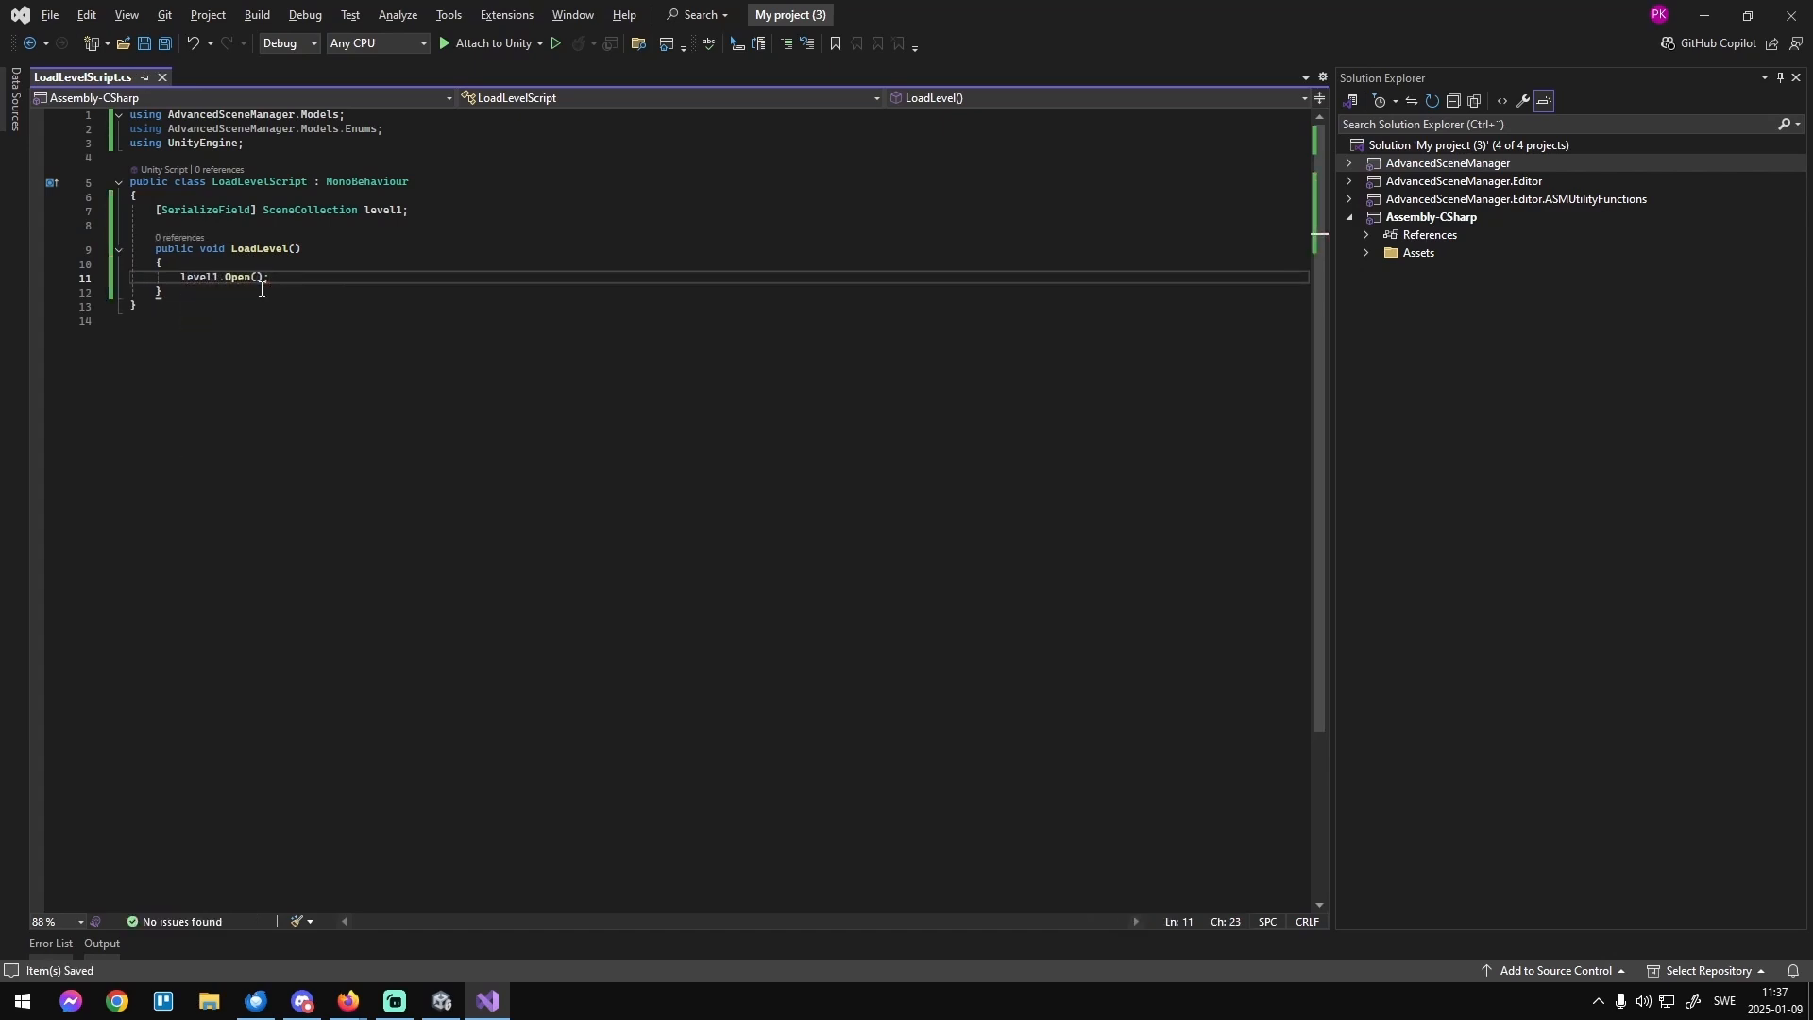
Back in Unity, add an On Click event to the Button that calls LoadLevelScript.LoadLevel, and save the scene.
click(441, 1003)
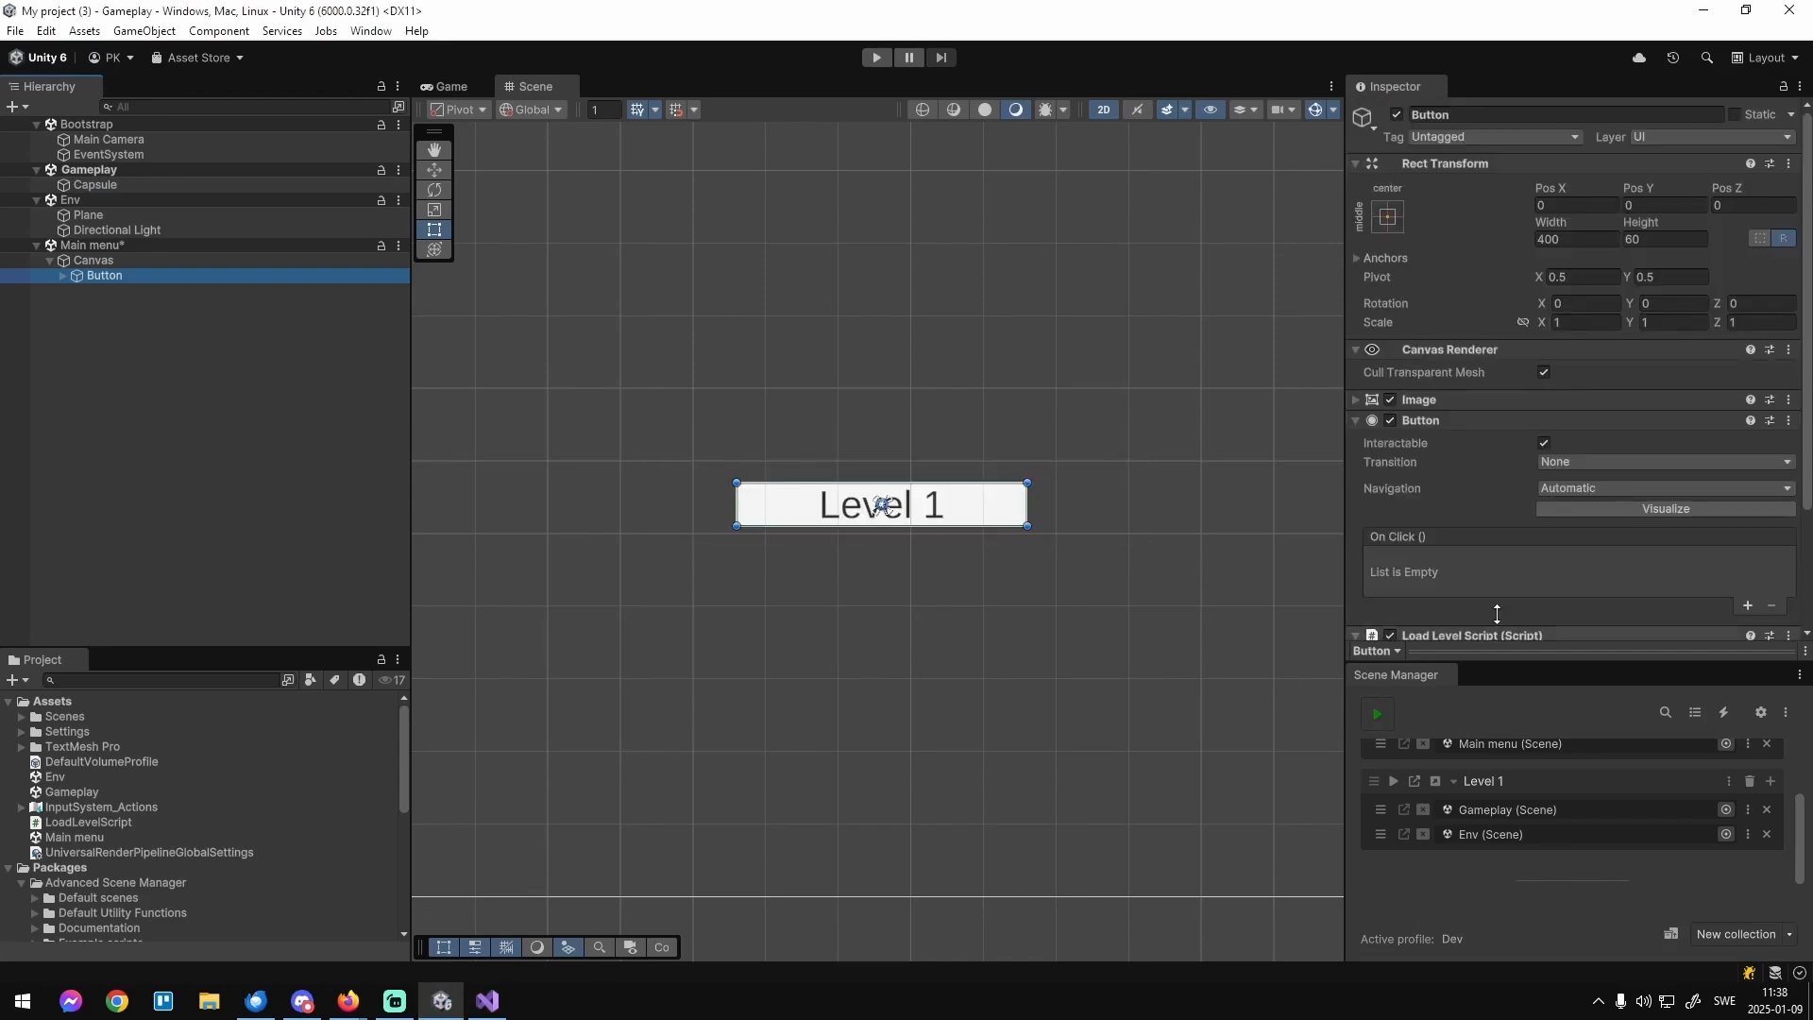
click(1456, 568)
click(1746, 607)
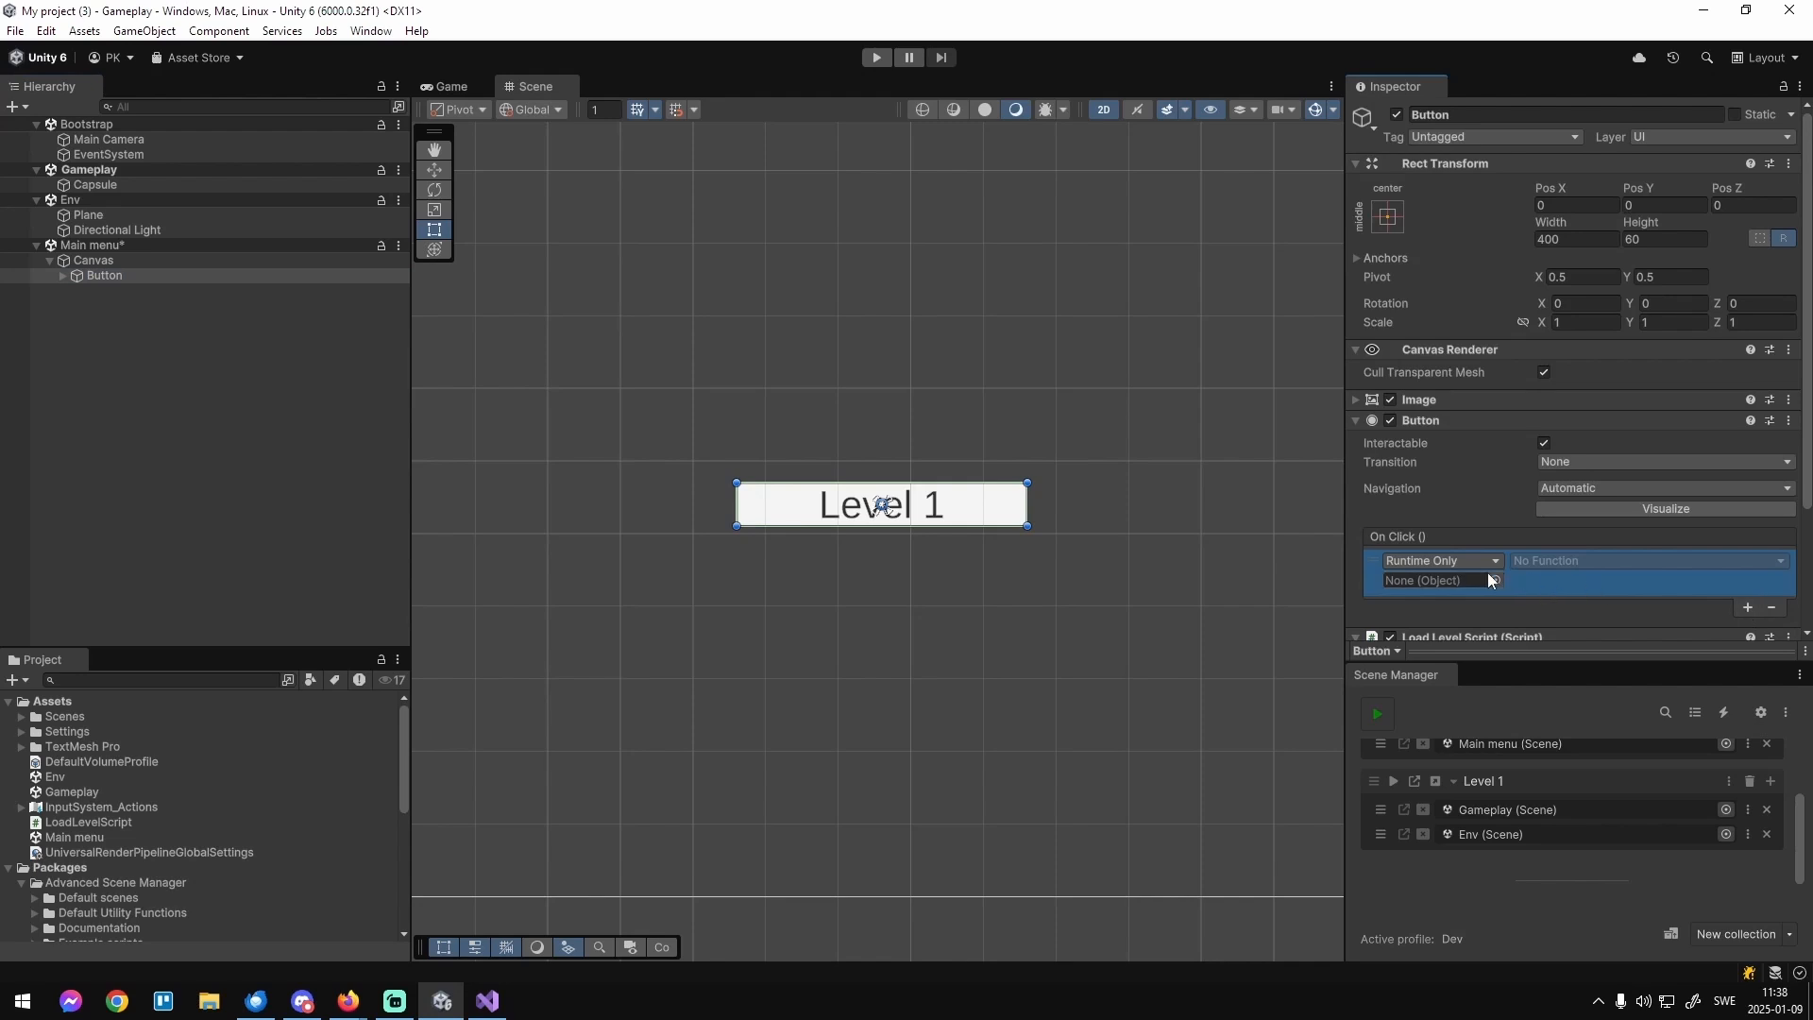
scroll(1481, 608, down, 3)
drag(1454, 524, 1451, 471)
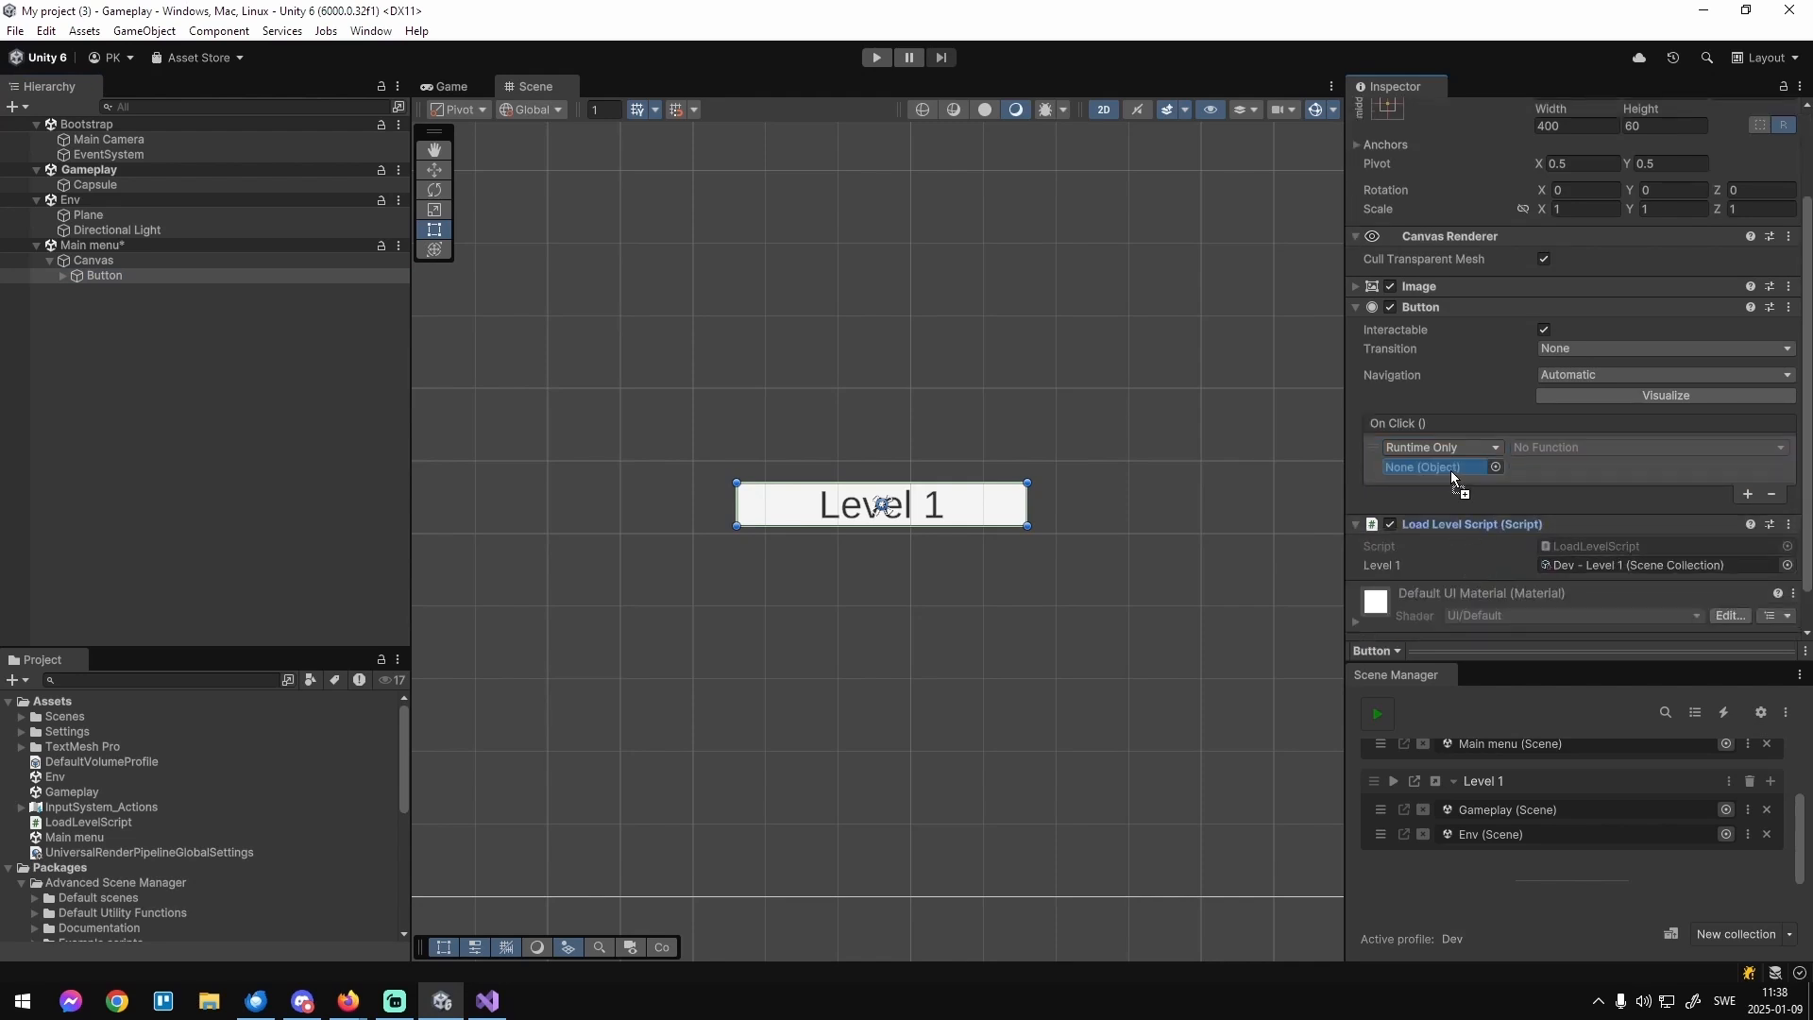
click(1550, 448)
mouse_move(1605, 601)
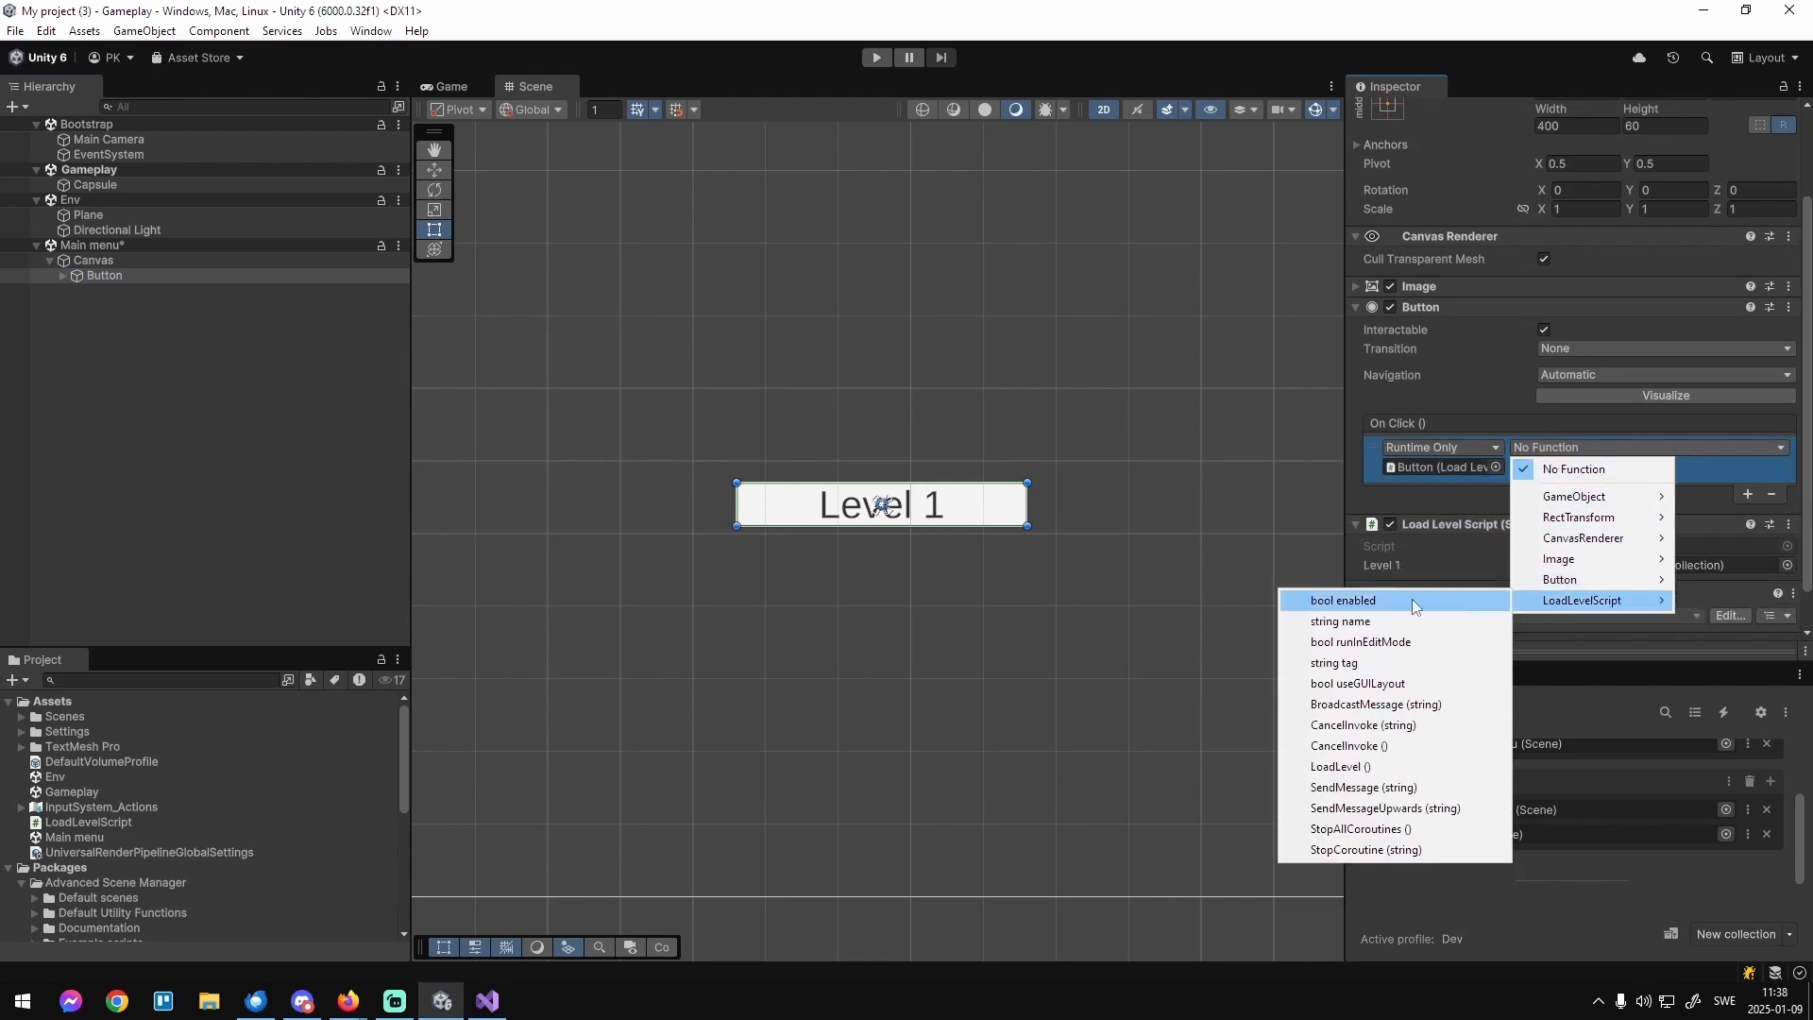
click(1375, 770)
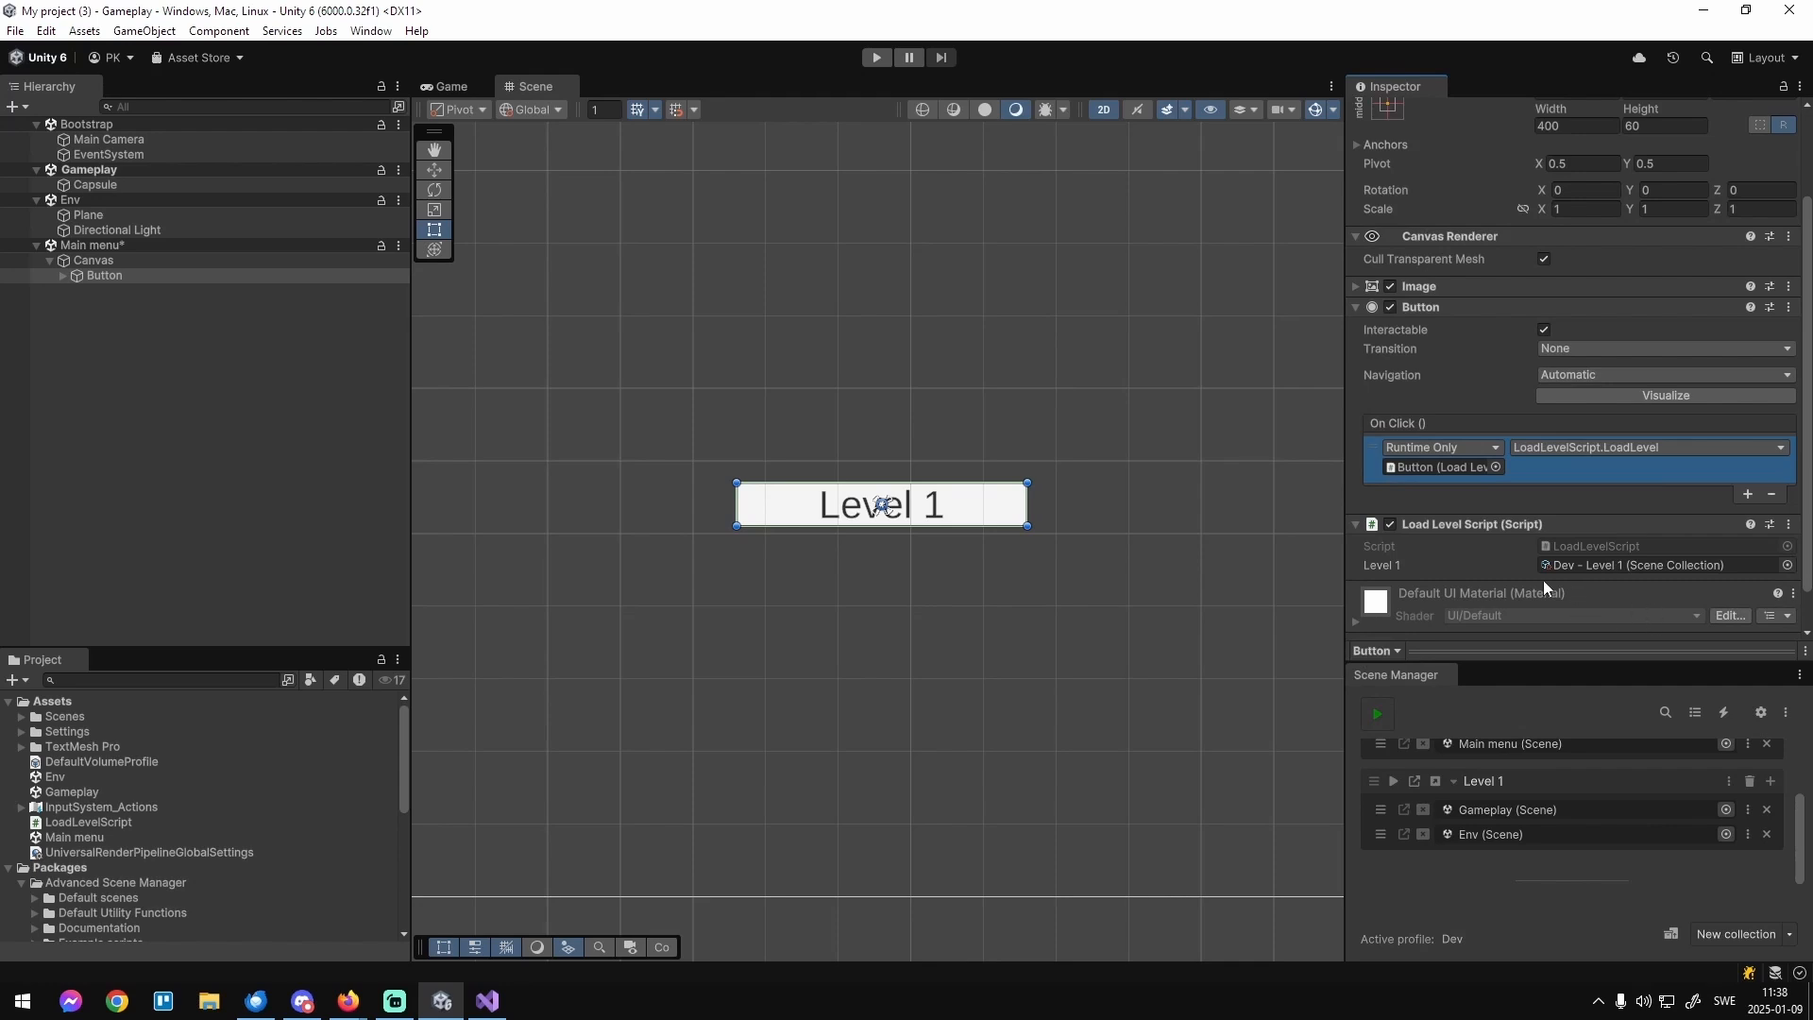
key(ctrl+s)
Run the game from the Scene Manager, test the Level 1 button in the main menu, and stop play mode.
click(1377, 713)
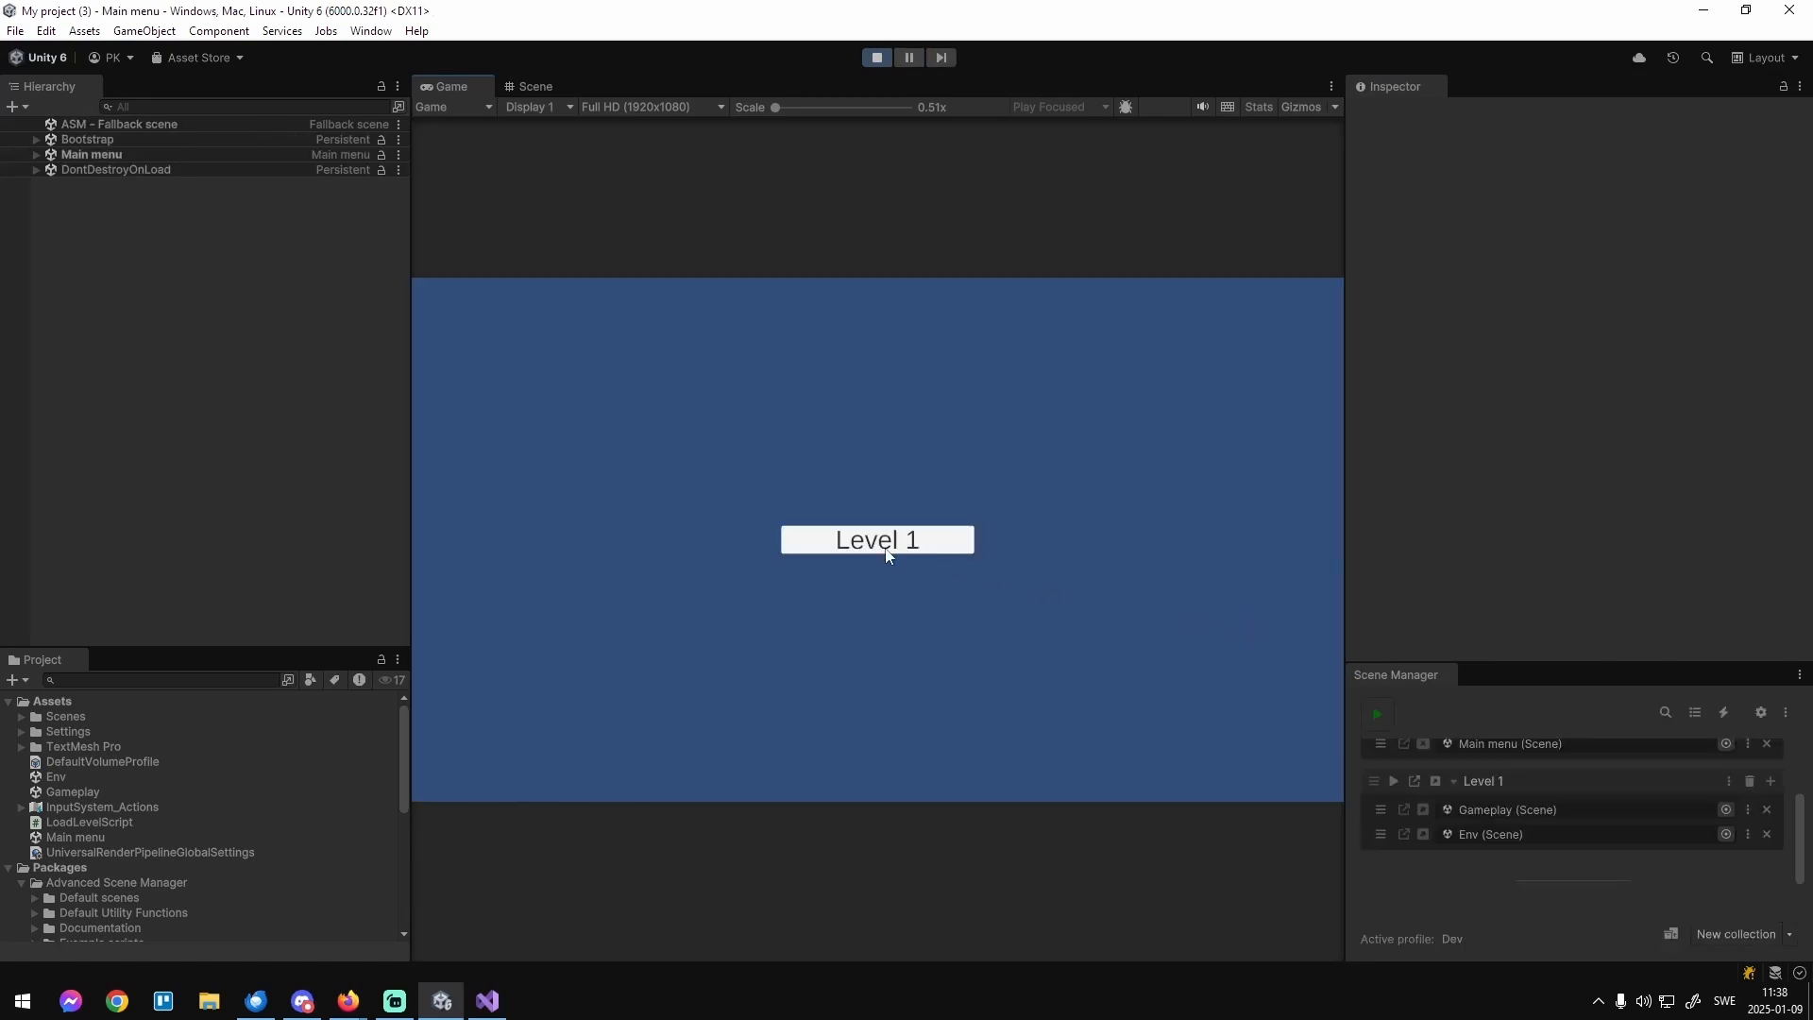
click(885, 551)
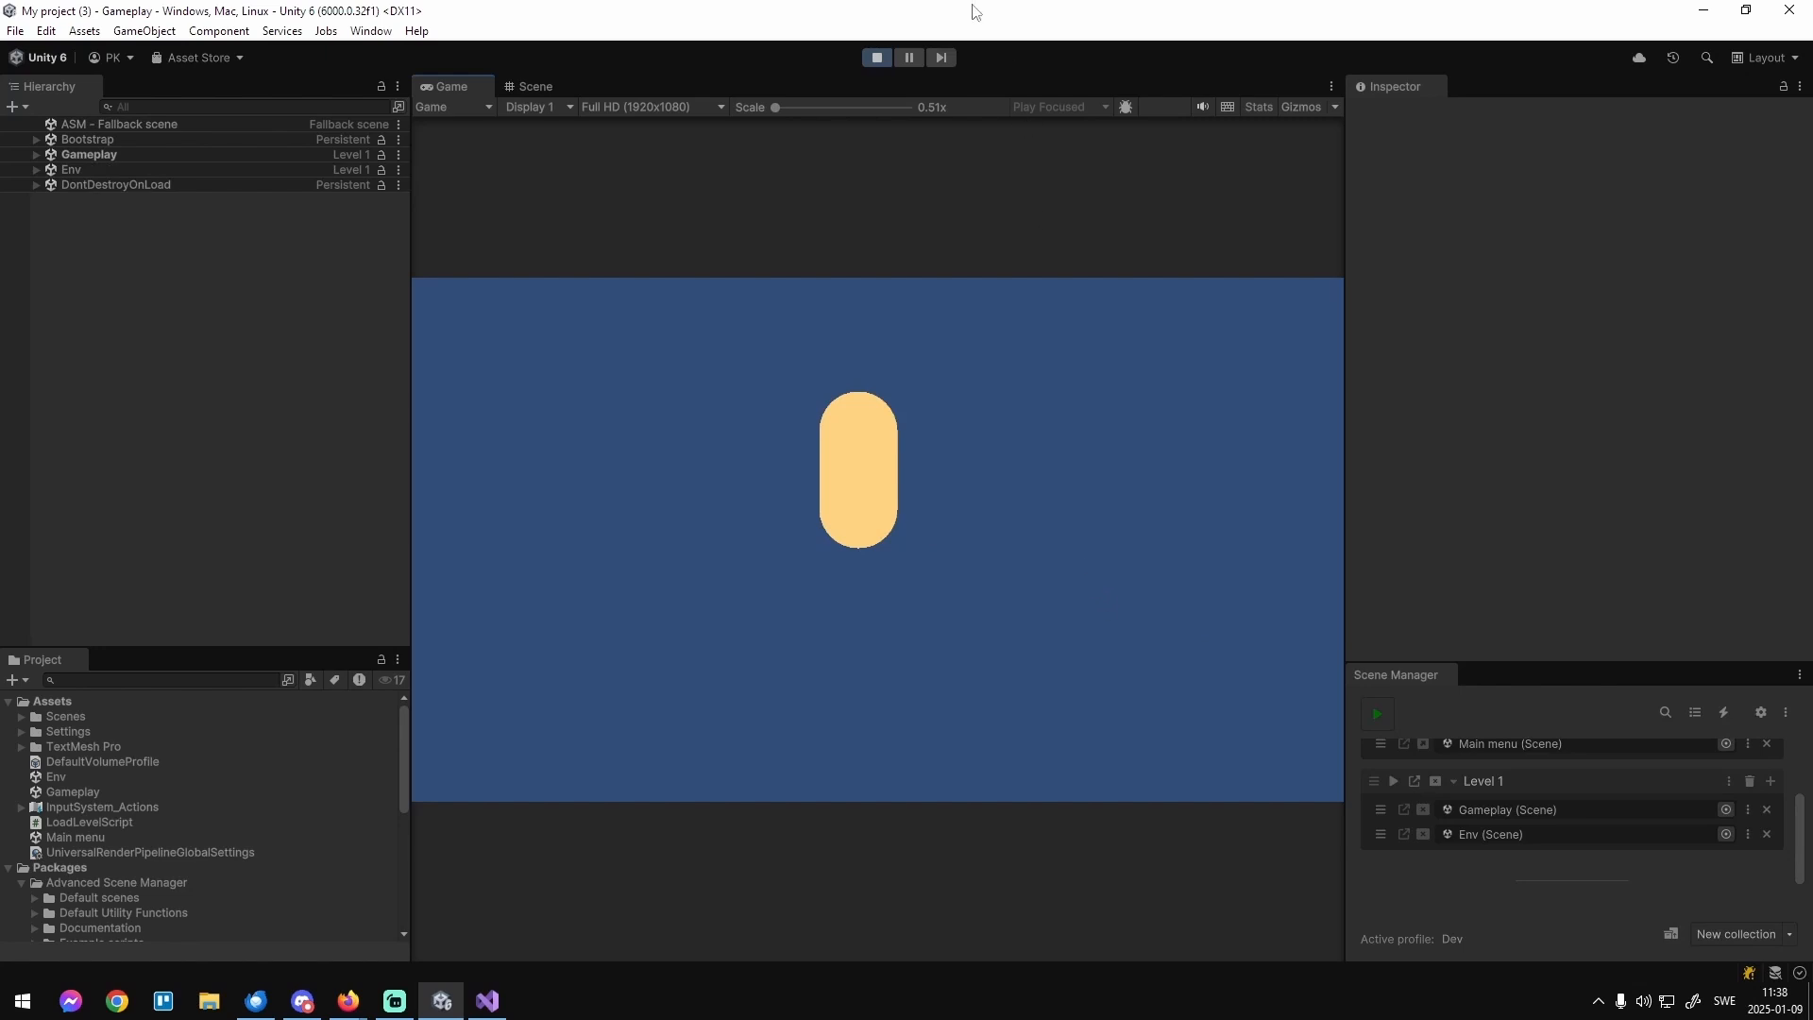
click(876, 59)
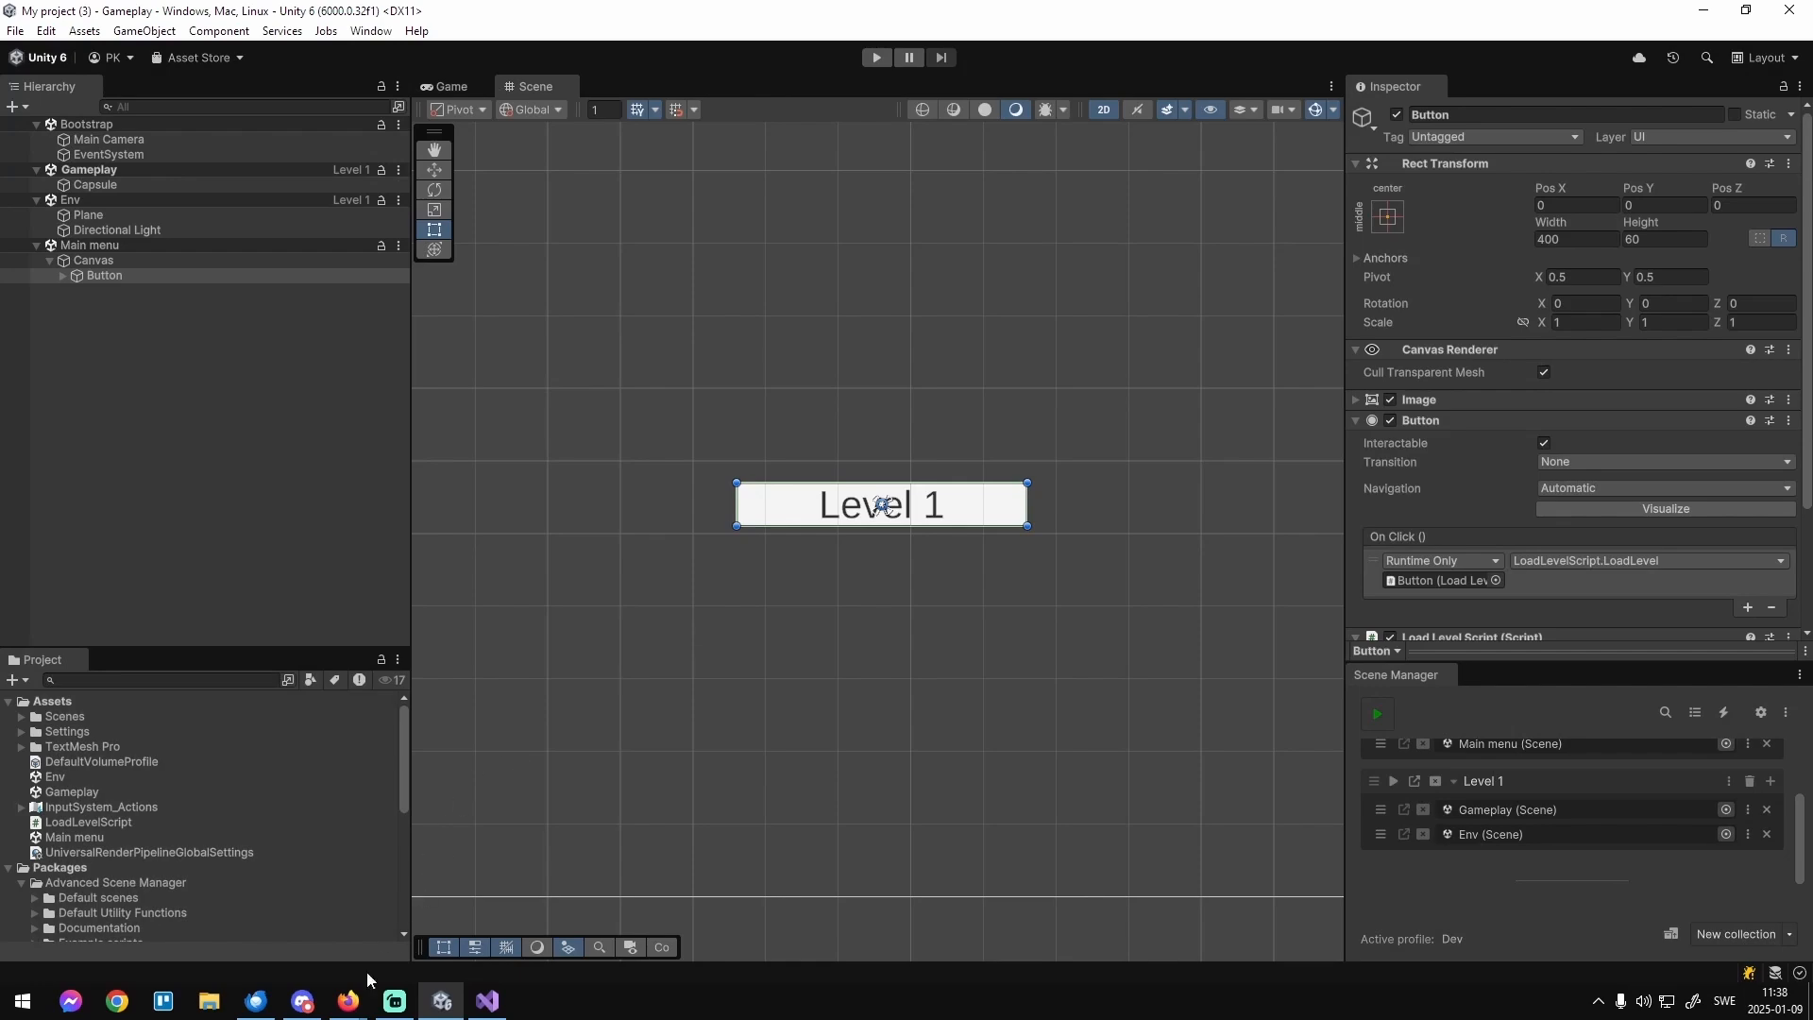
Switch to Firefox to view the AdvancedSceneManager Quick start guide on GitHub.
mouse_move(395, 966)
click(439, 936)
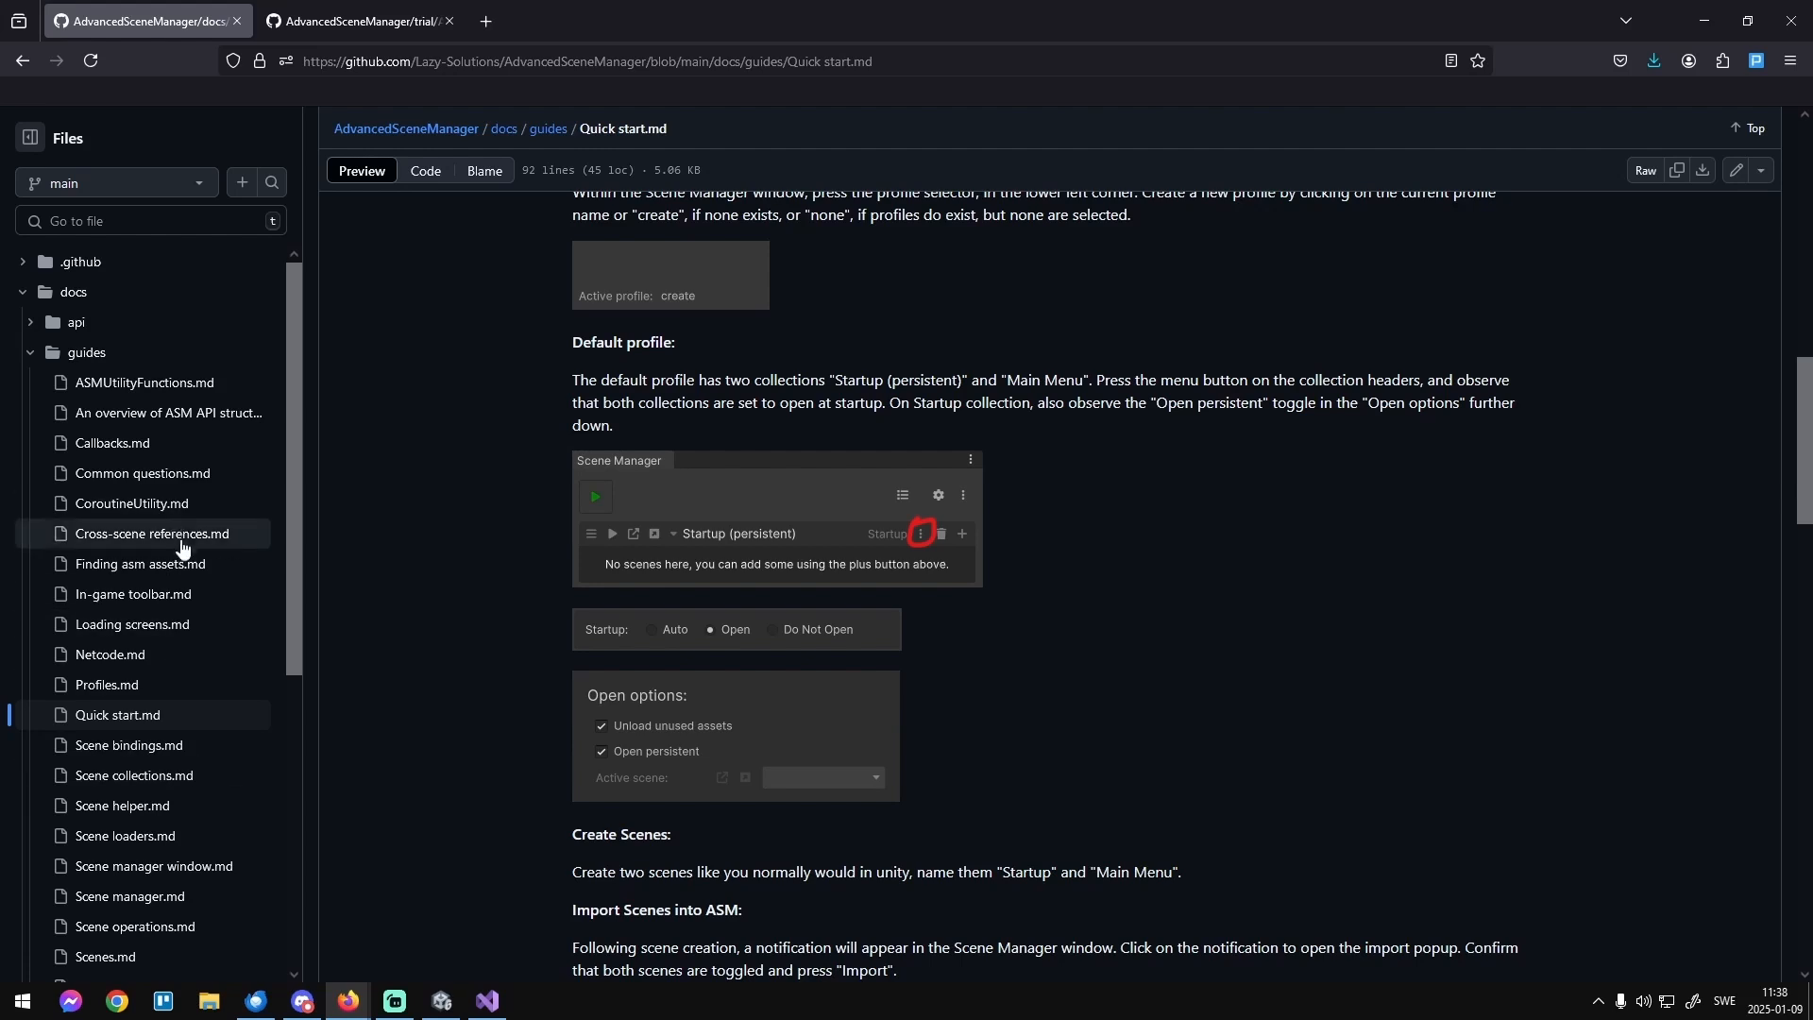
Open the guide "An overview of ASM API structure" and read its surface, intermediary and core level sections and the Fluent API examples.
click(159, 417)
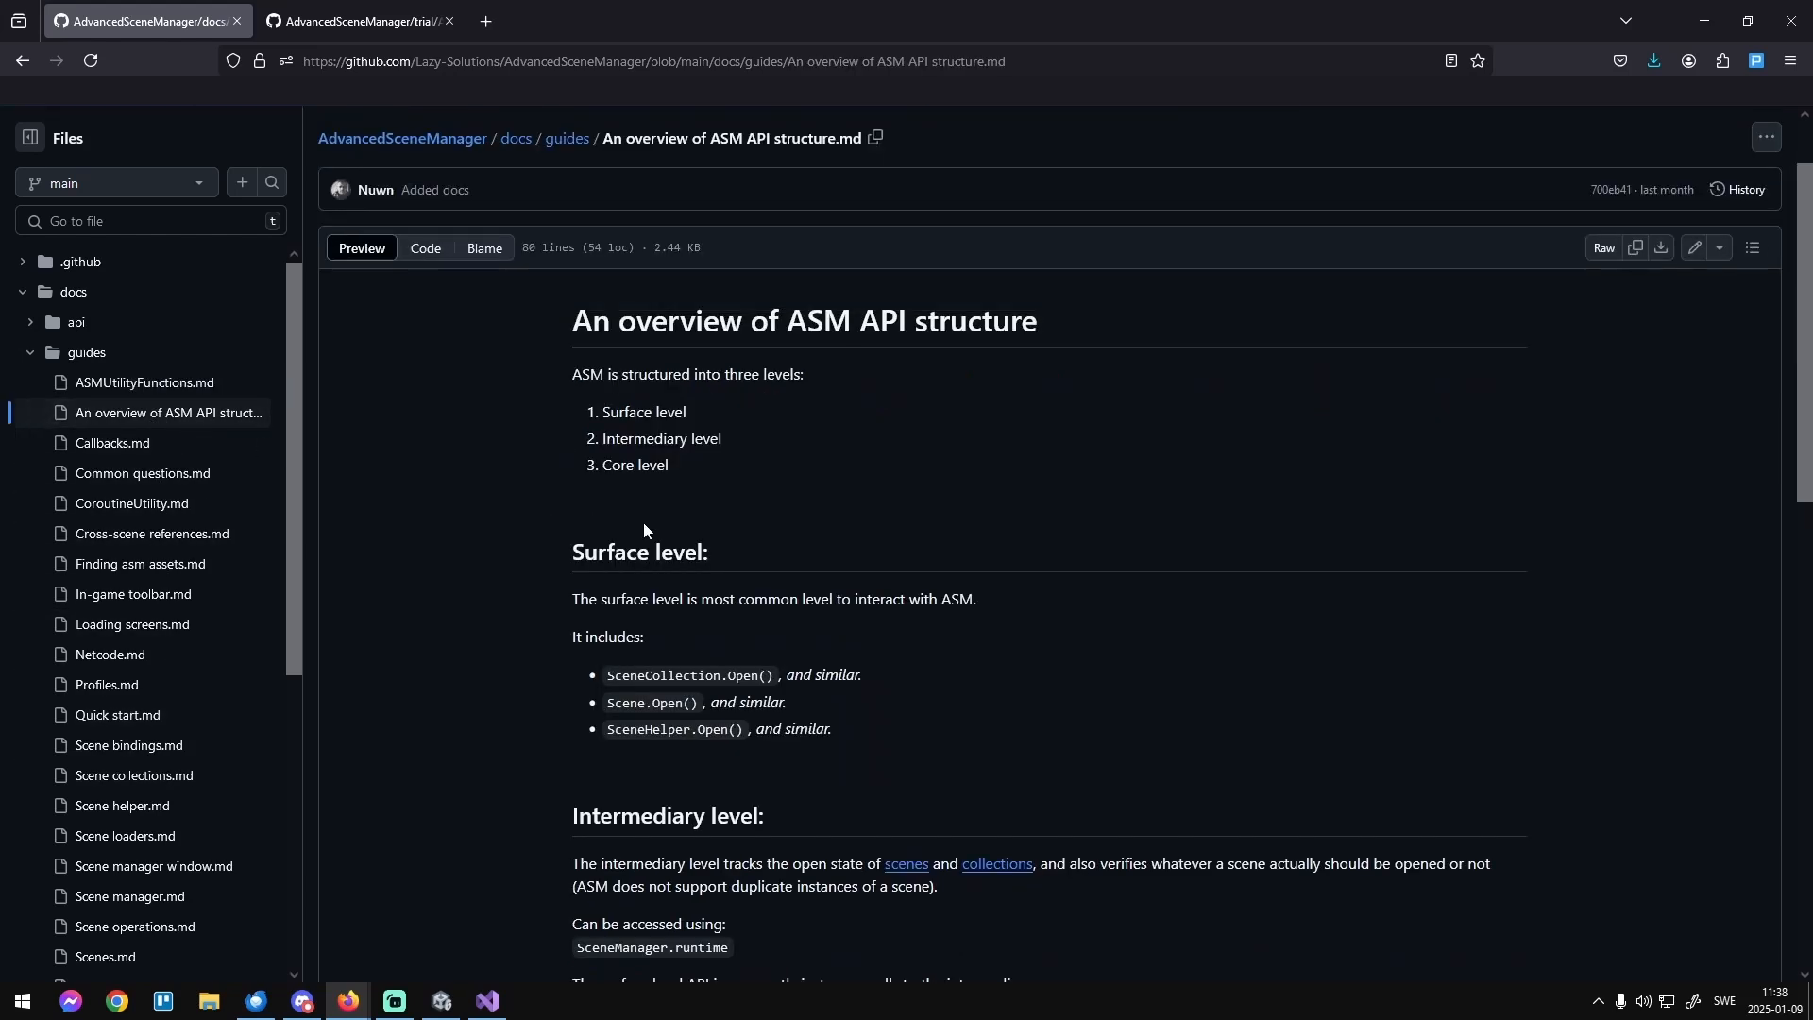
scroll(644, 526, down, 5)
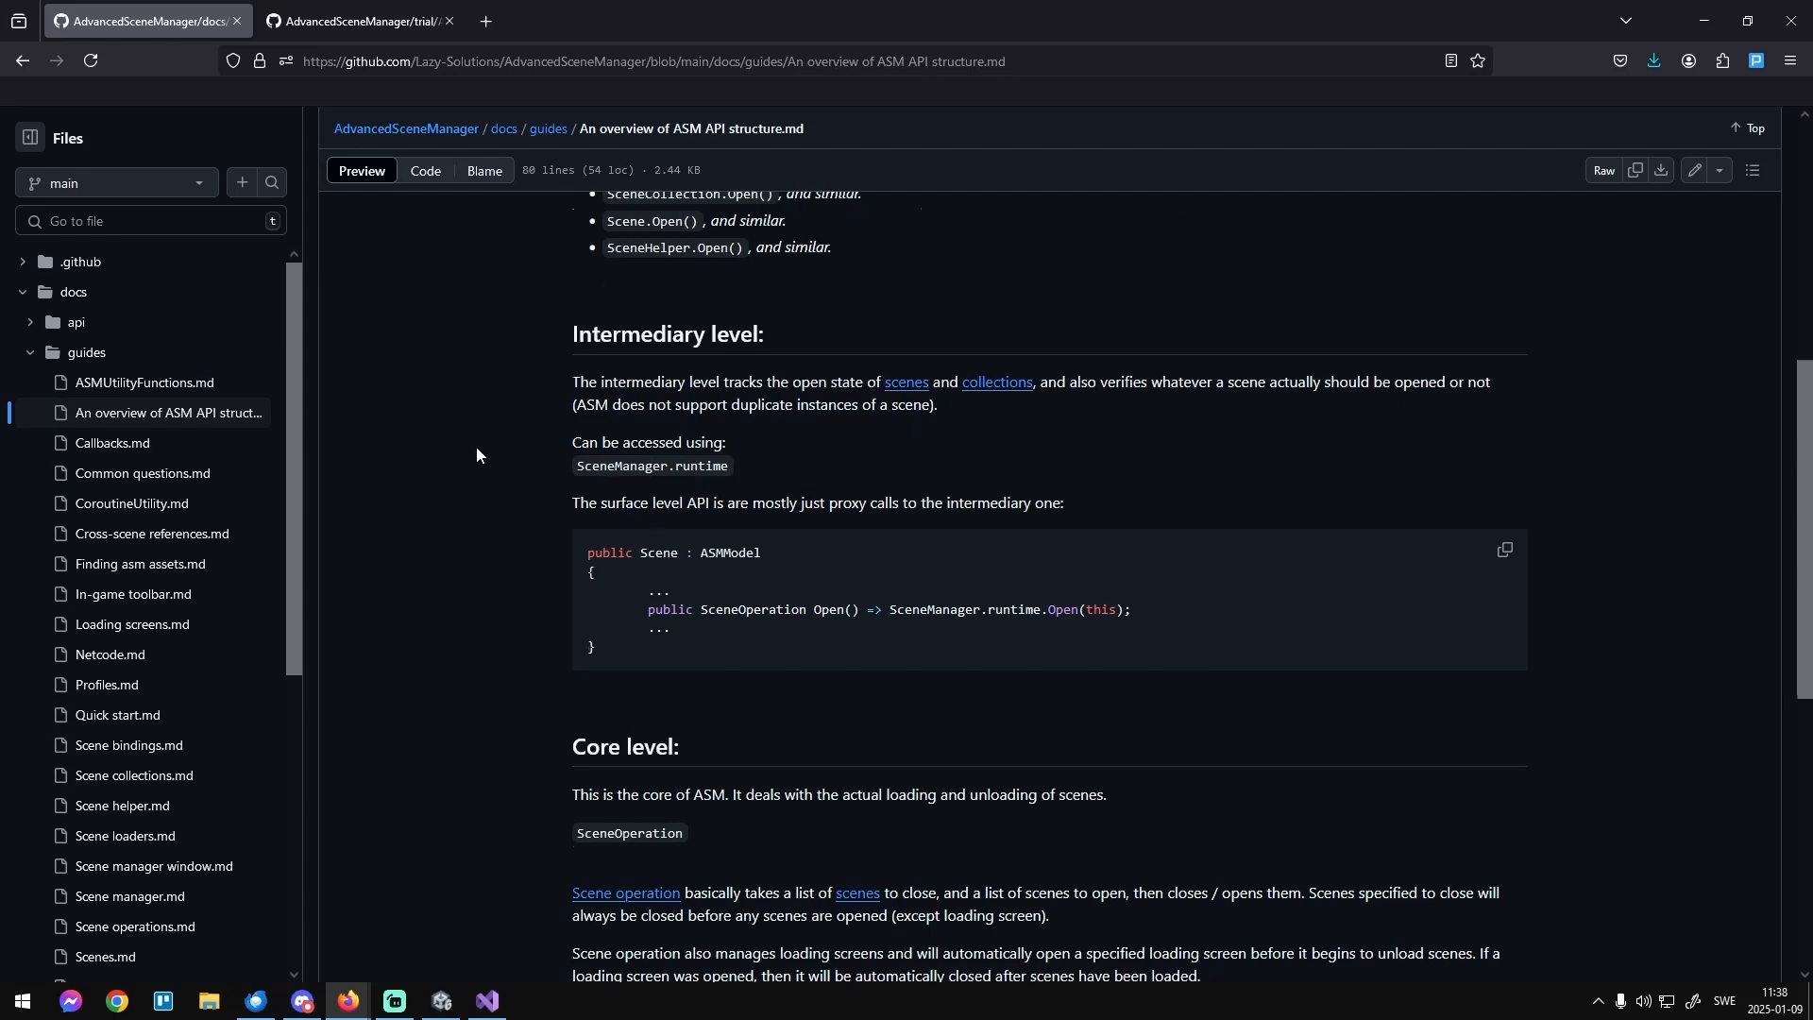
scroll(463, 444, up, 2)
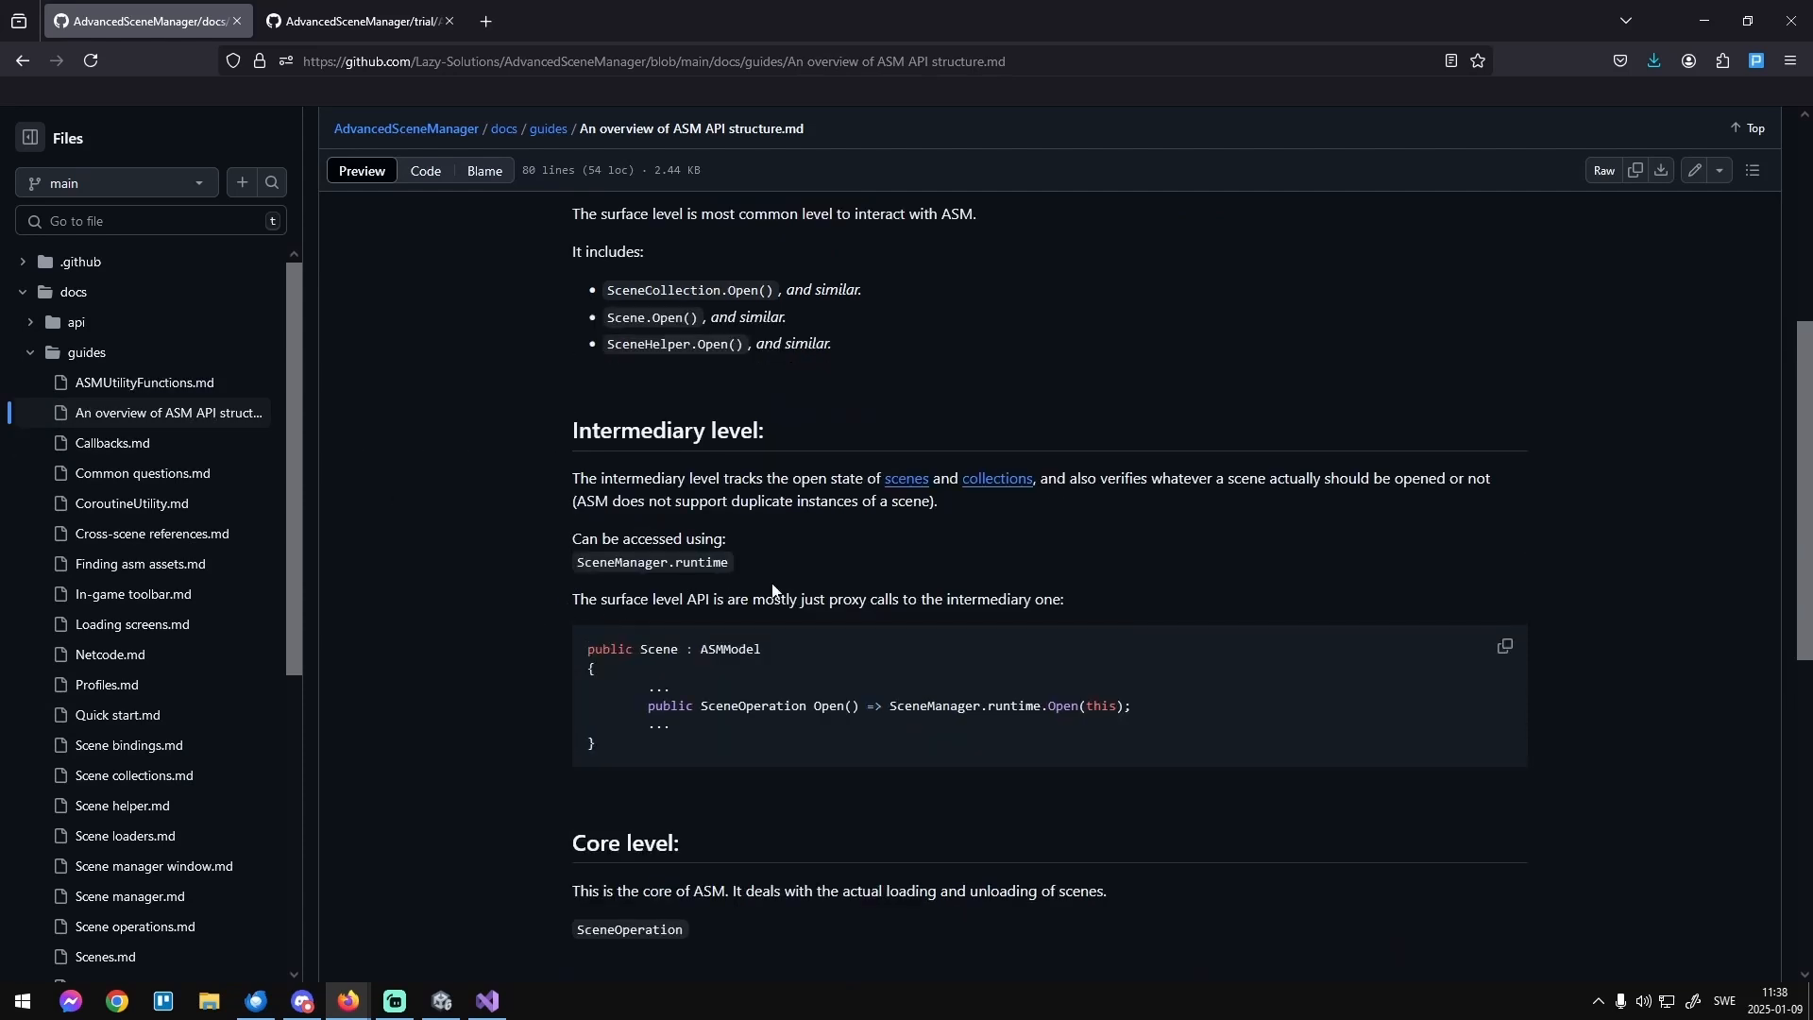
scroll(818, 588, down, 6)
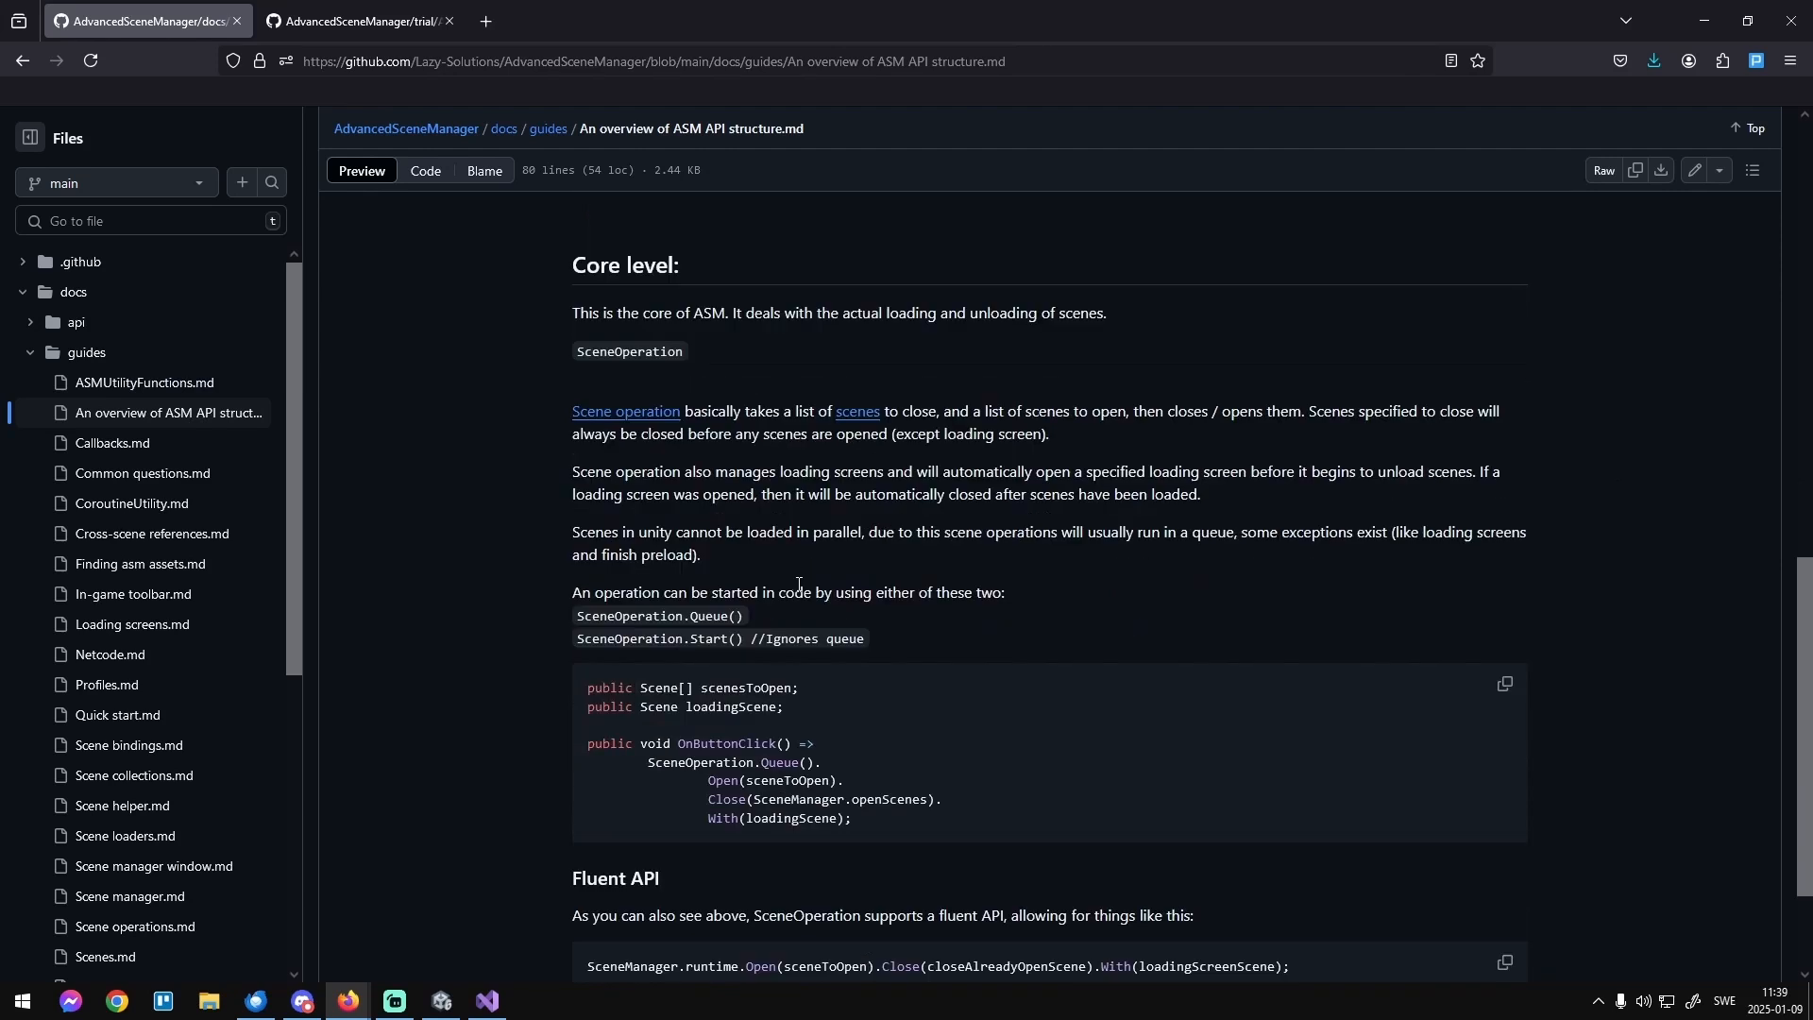
scroll(944, 713, down, 2)
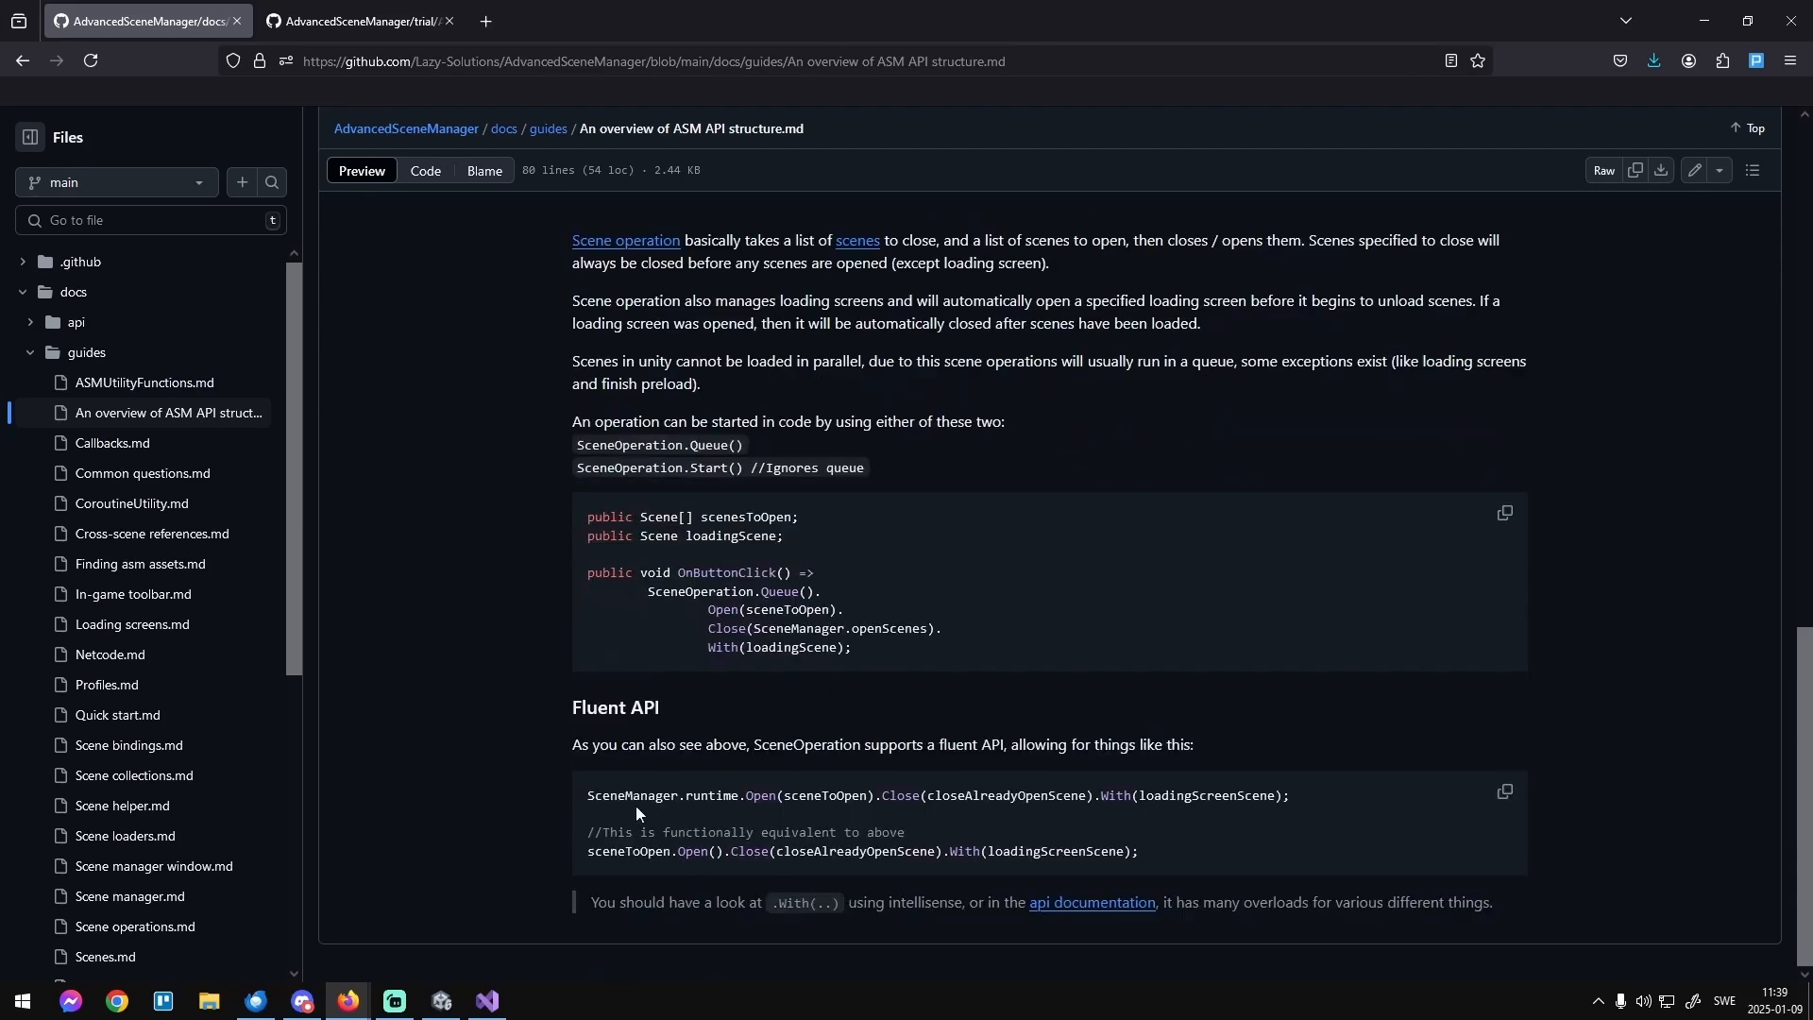
scroll(587, 535, up, 7)
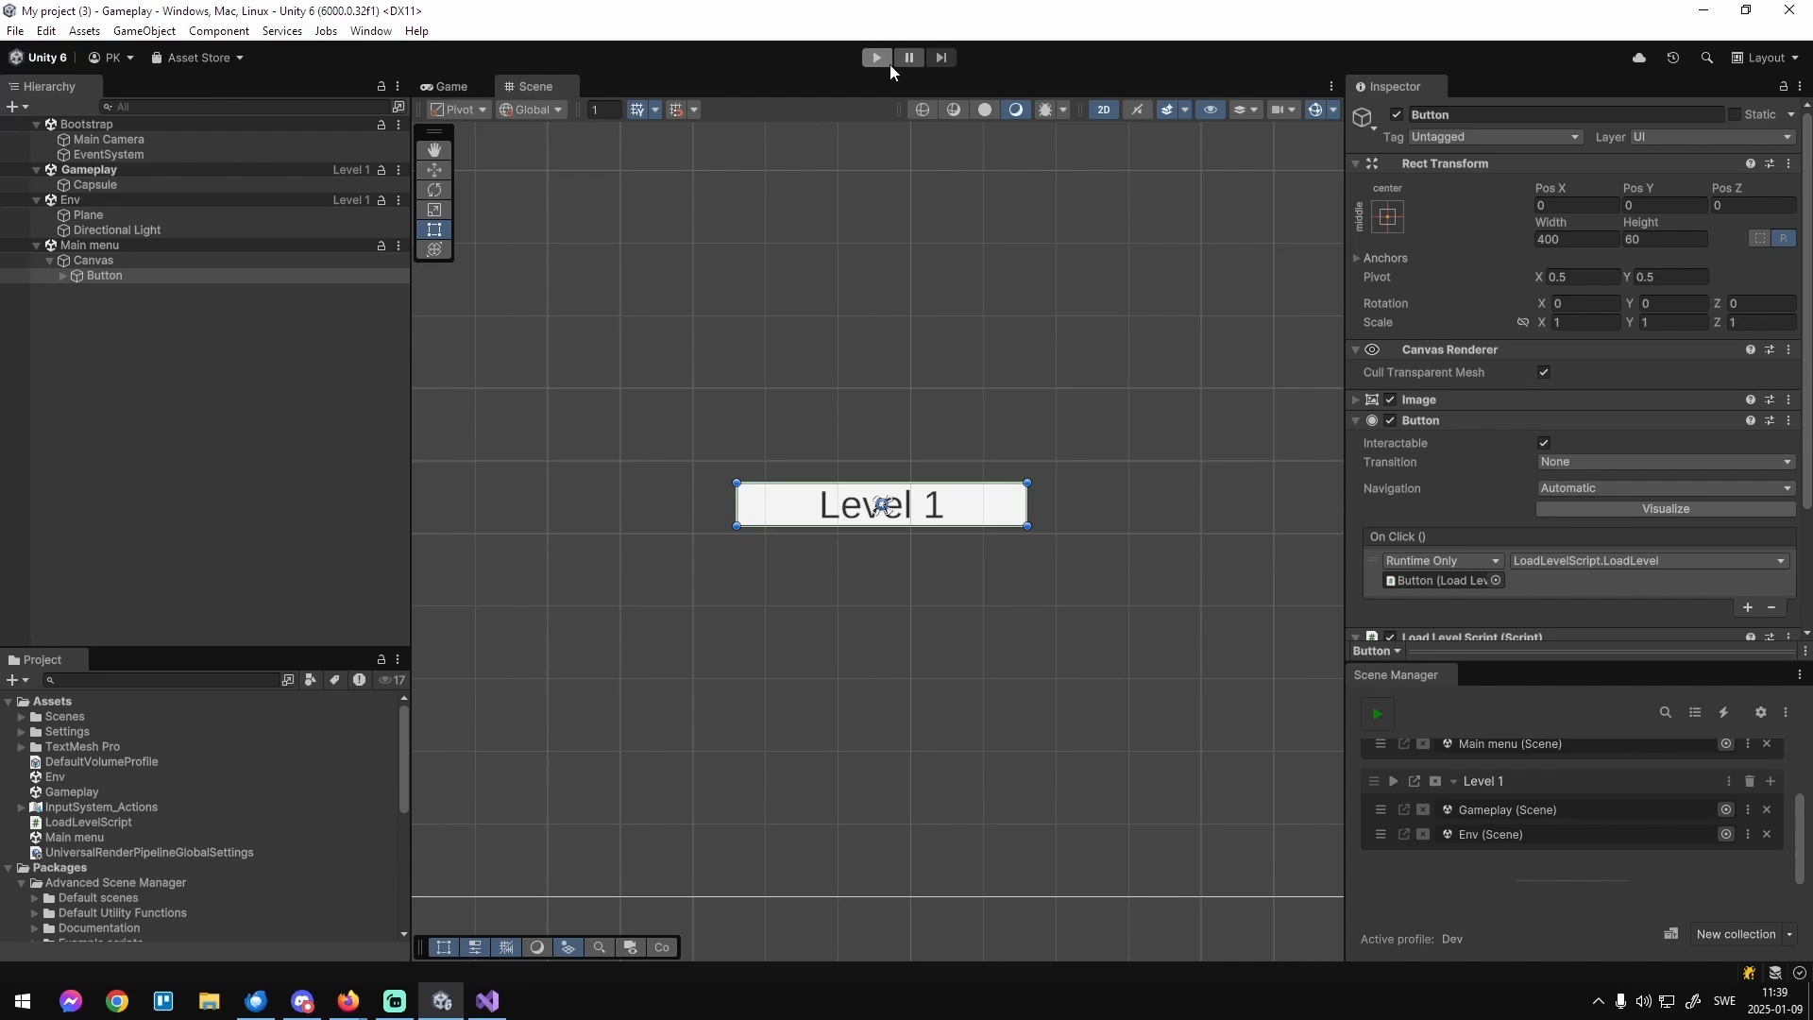
In Unity, remove the Env and Gameplay scenes from the hierarchy.
right_click(180, 199)
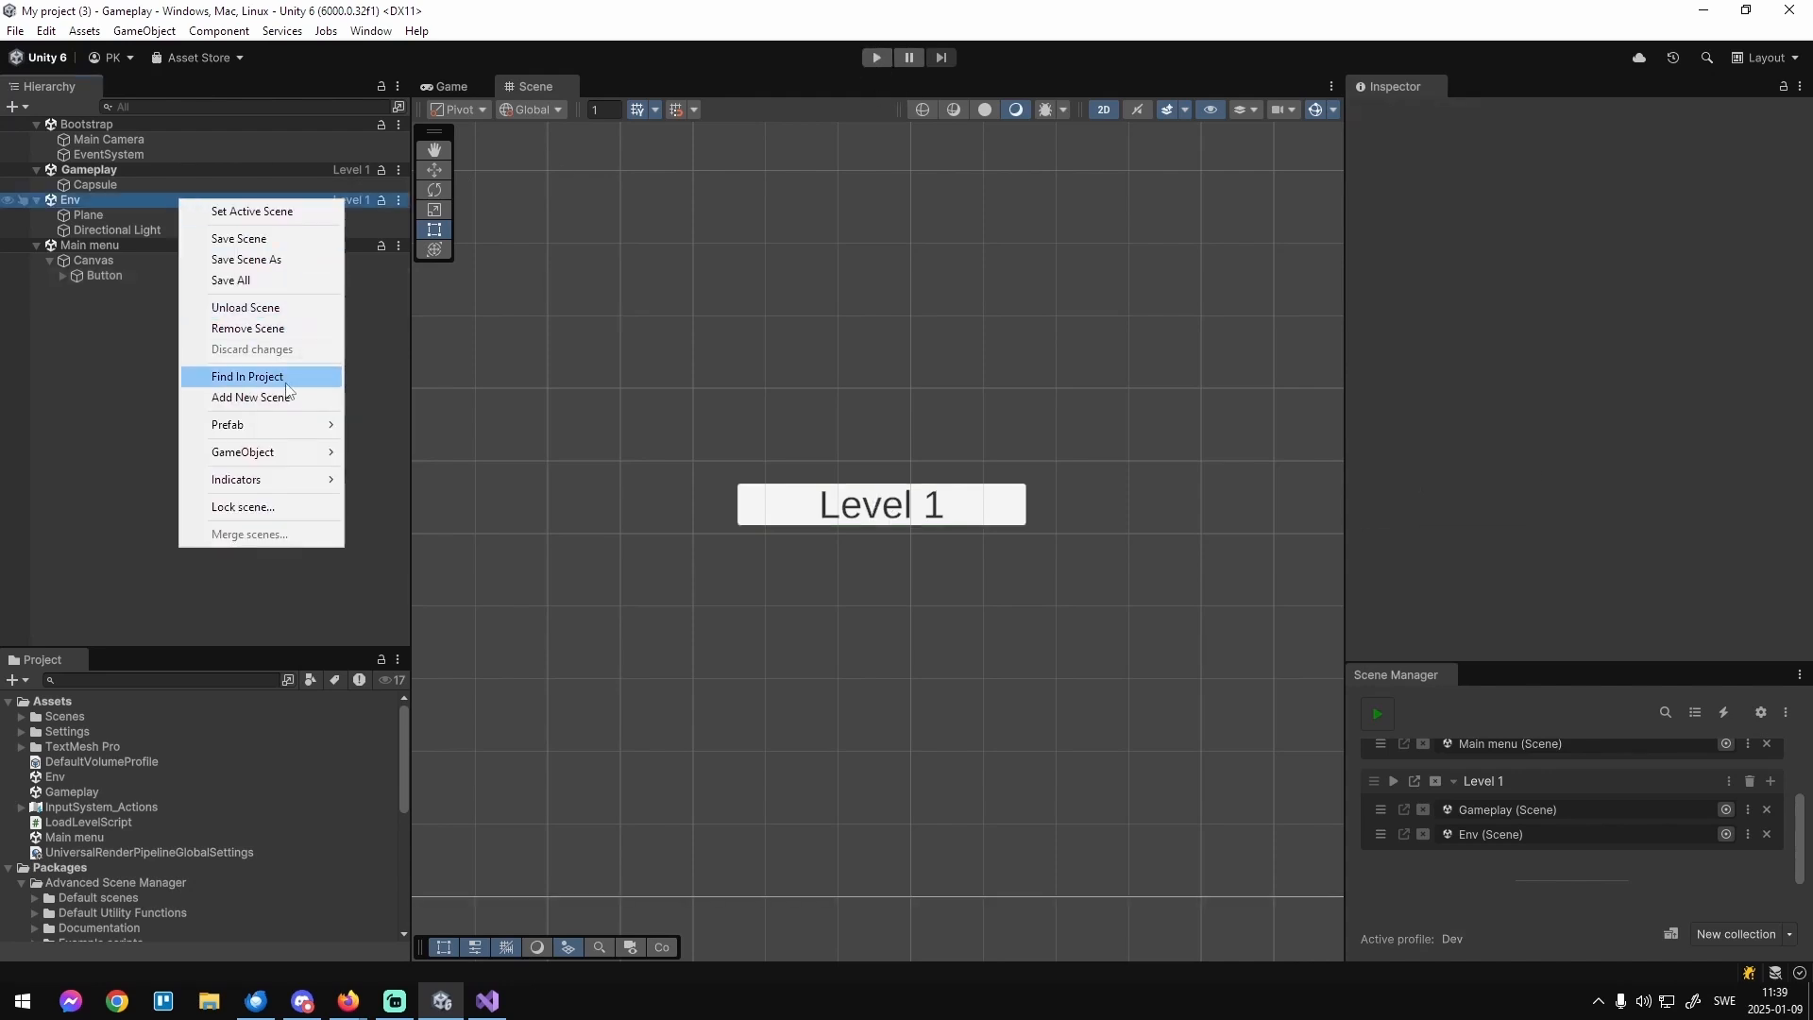
click(287, 328)
right_click(148, 170)
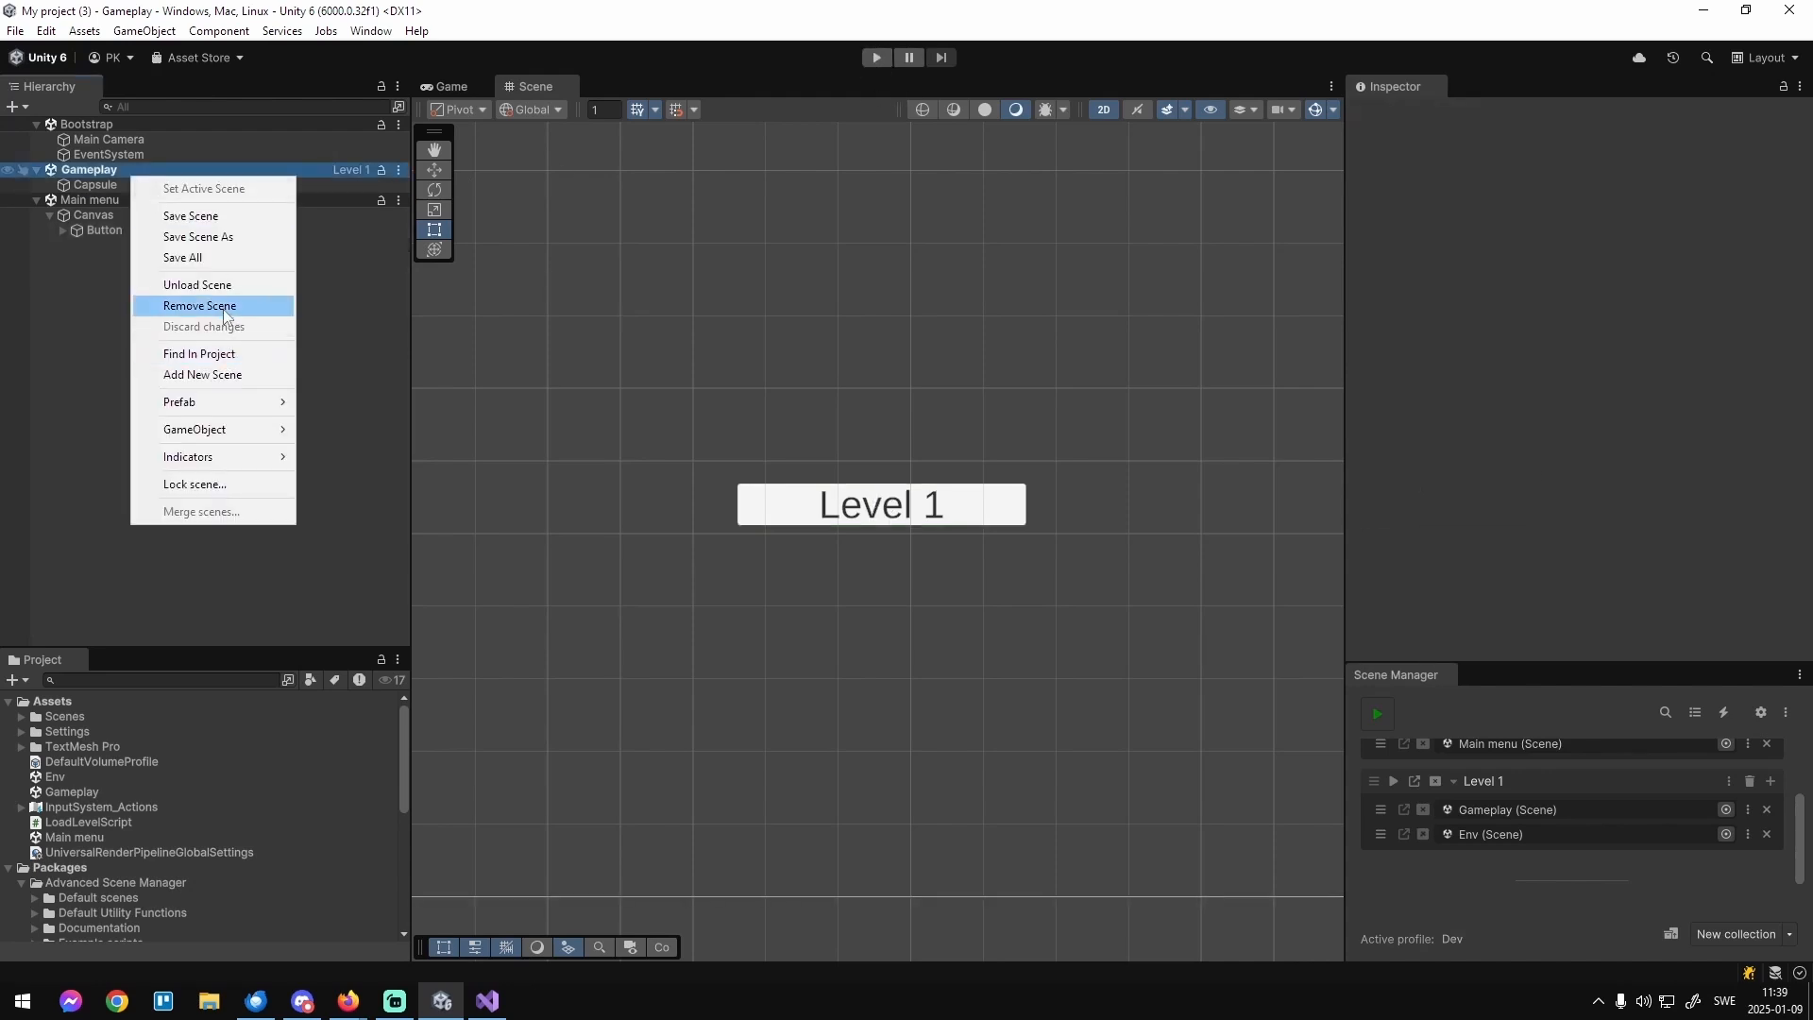
click(236, 300)
Play-test the main menu's Level 1 button, enlarge the Scene Manager panel, and stop play mode.
click(882, 59)
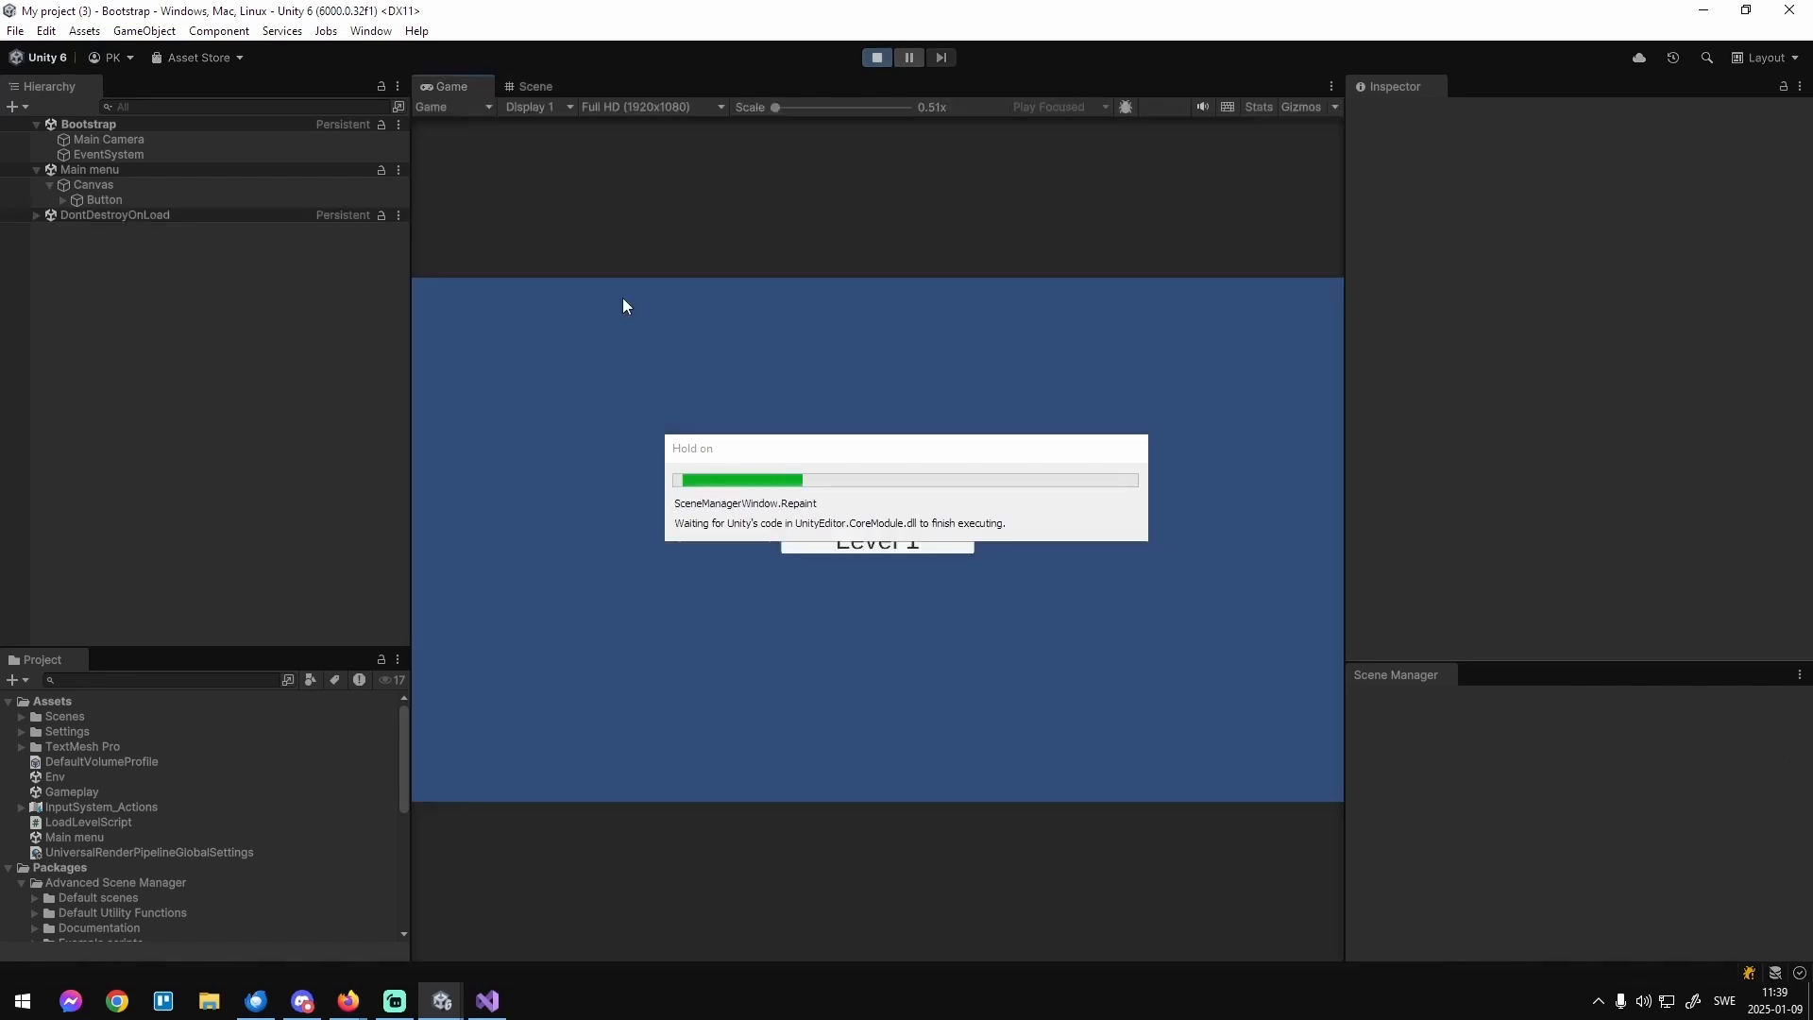
click(947, 546)
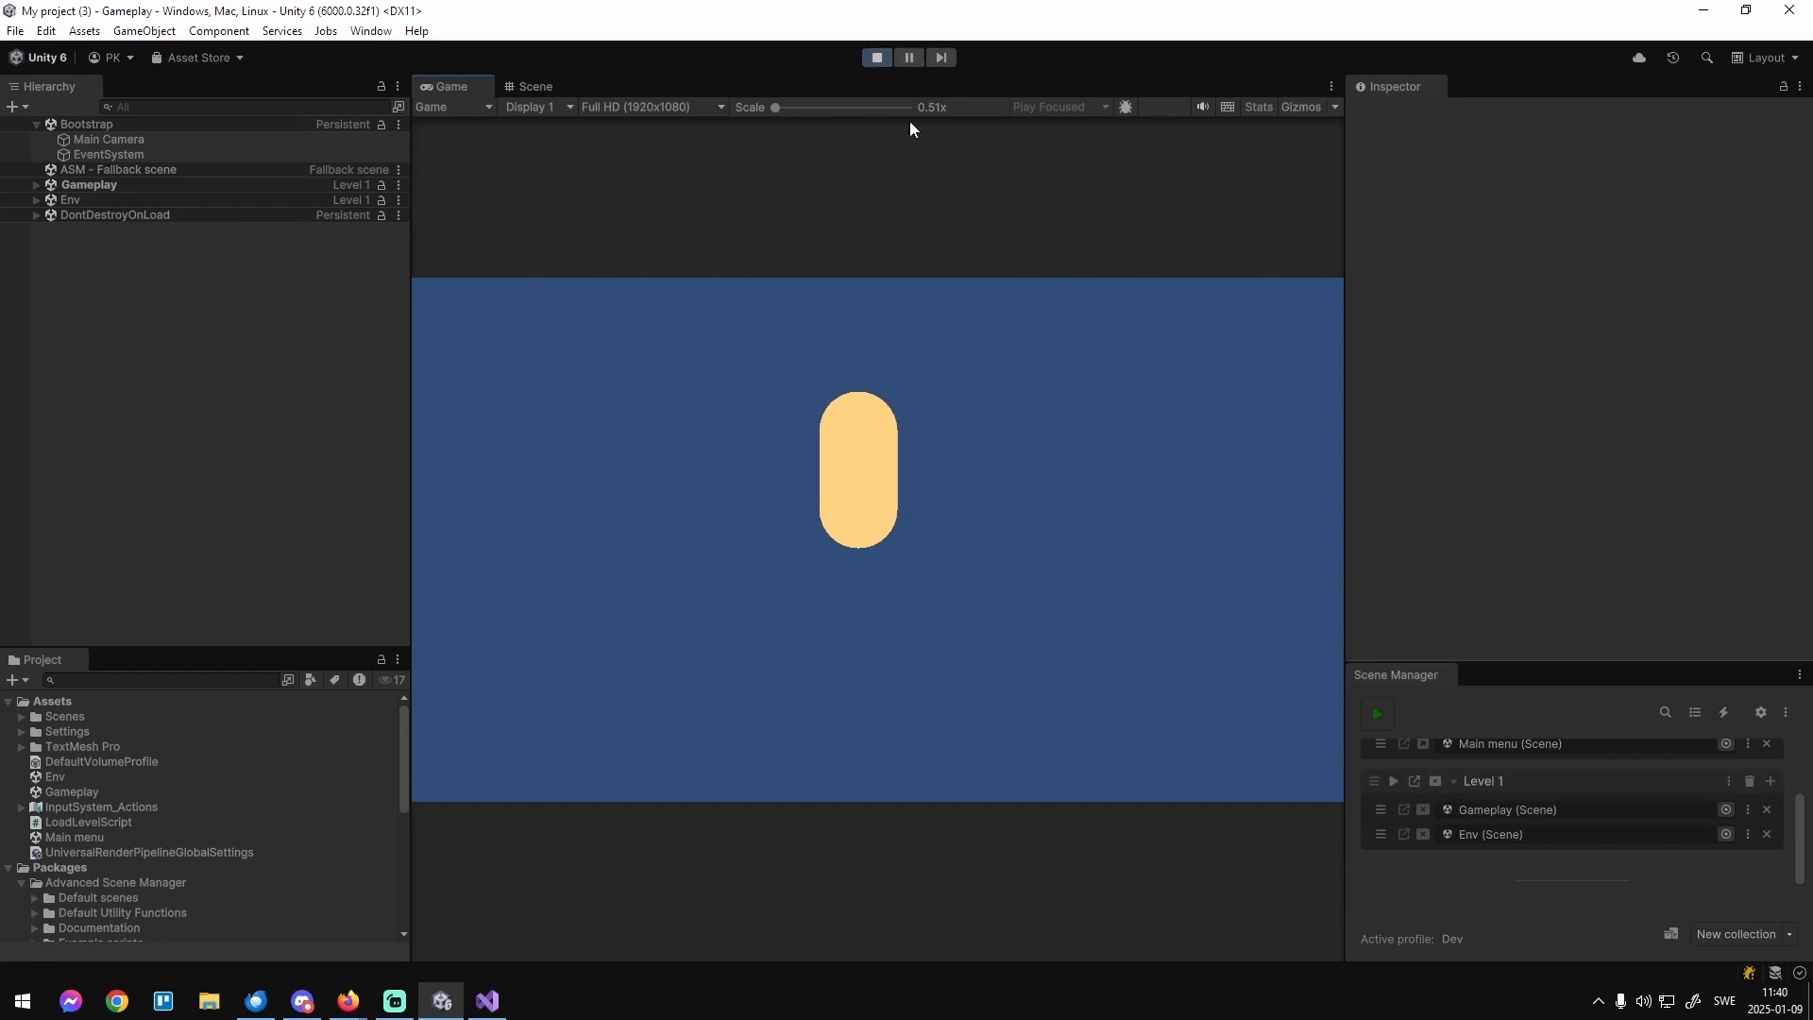
drag(1514, 663, 1522, 529)
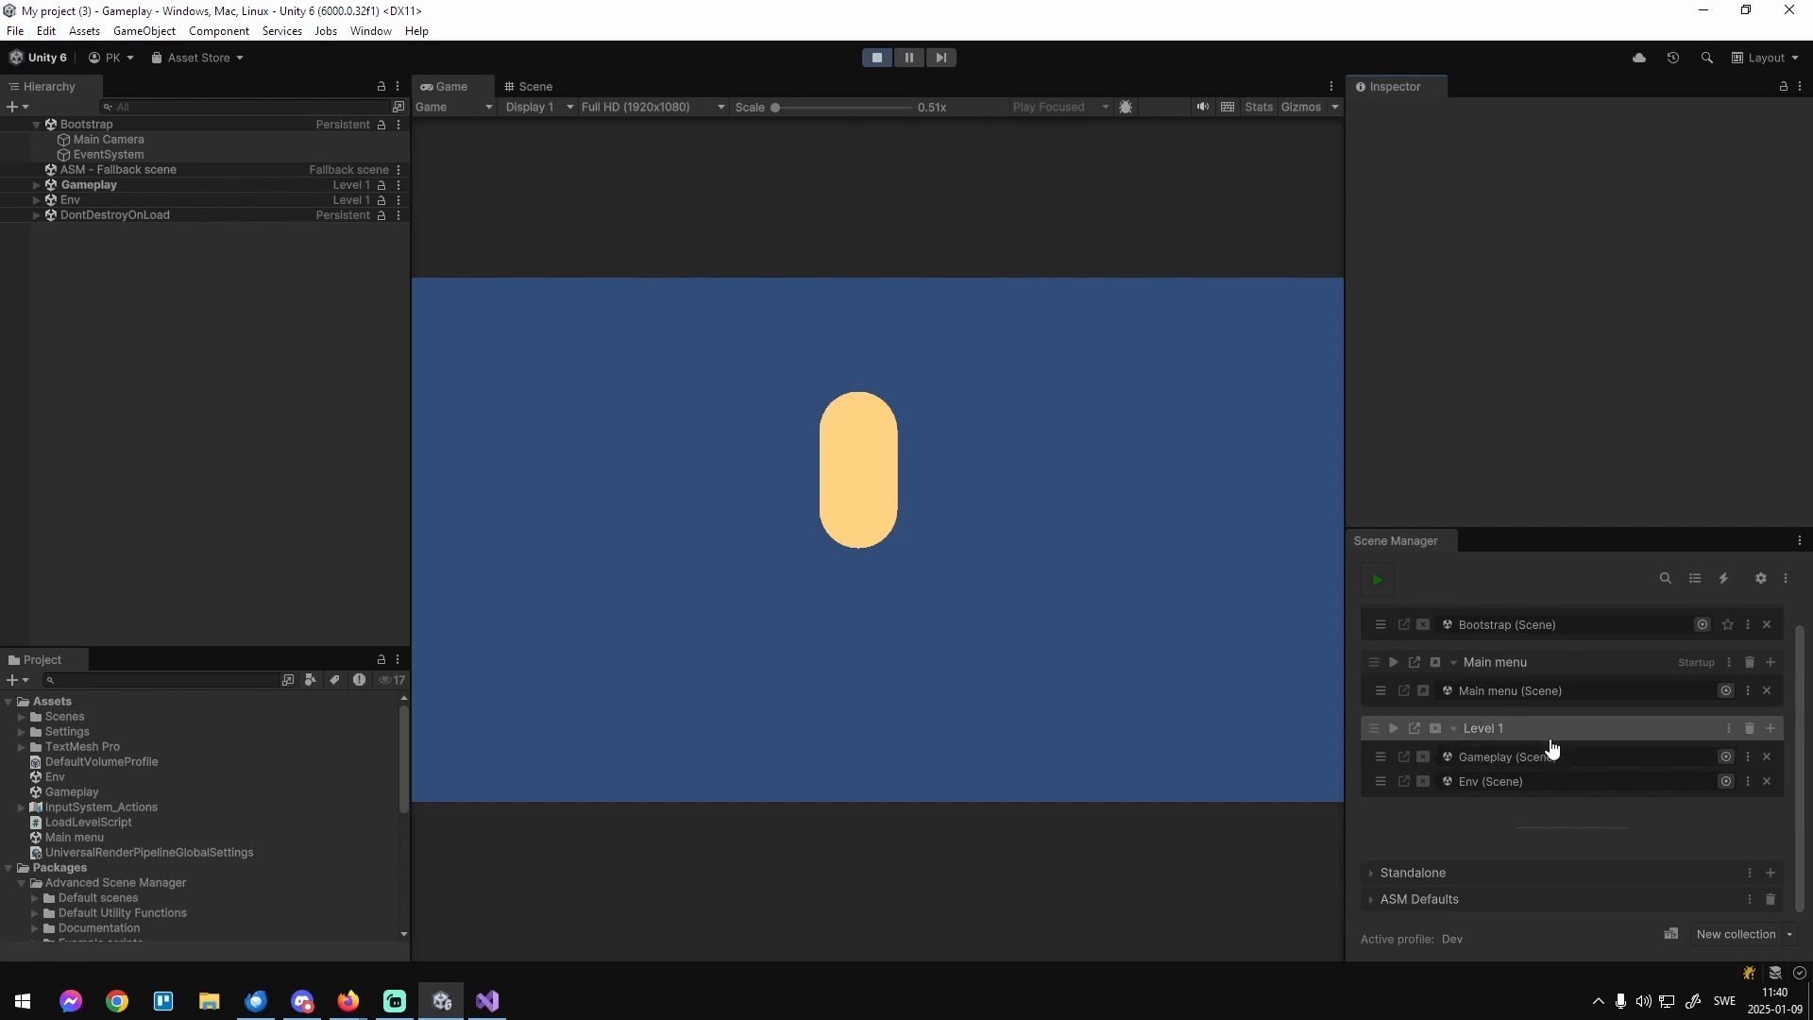
click(871, 58)
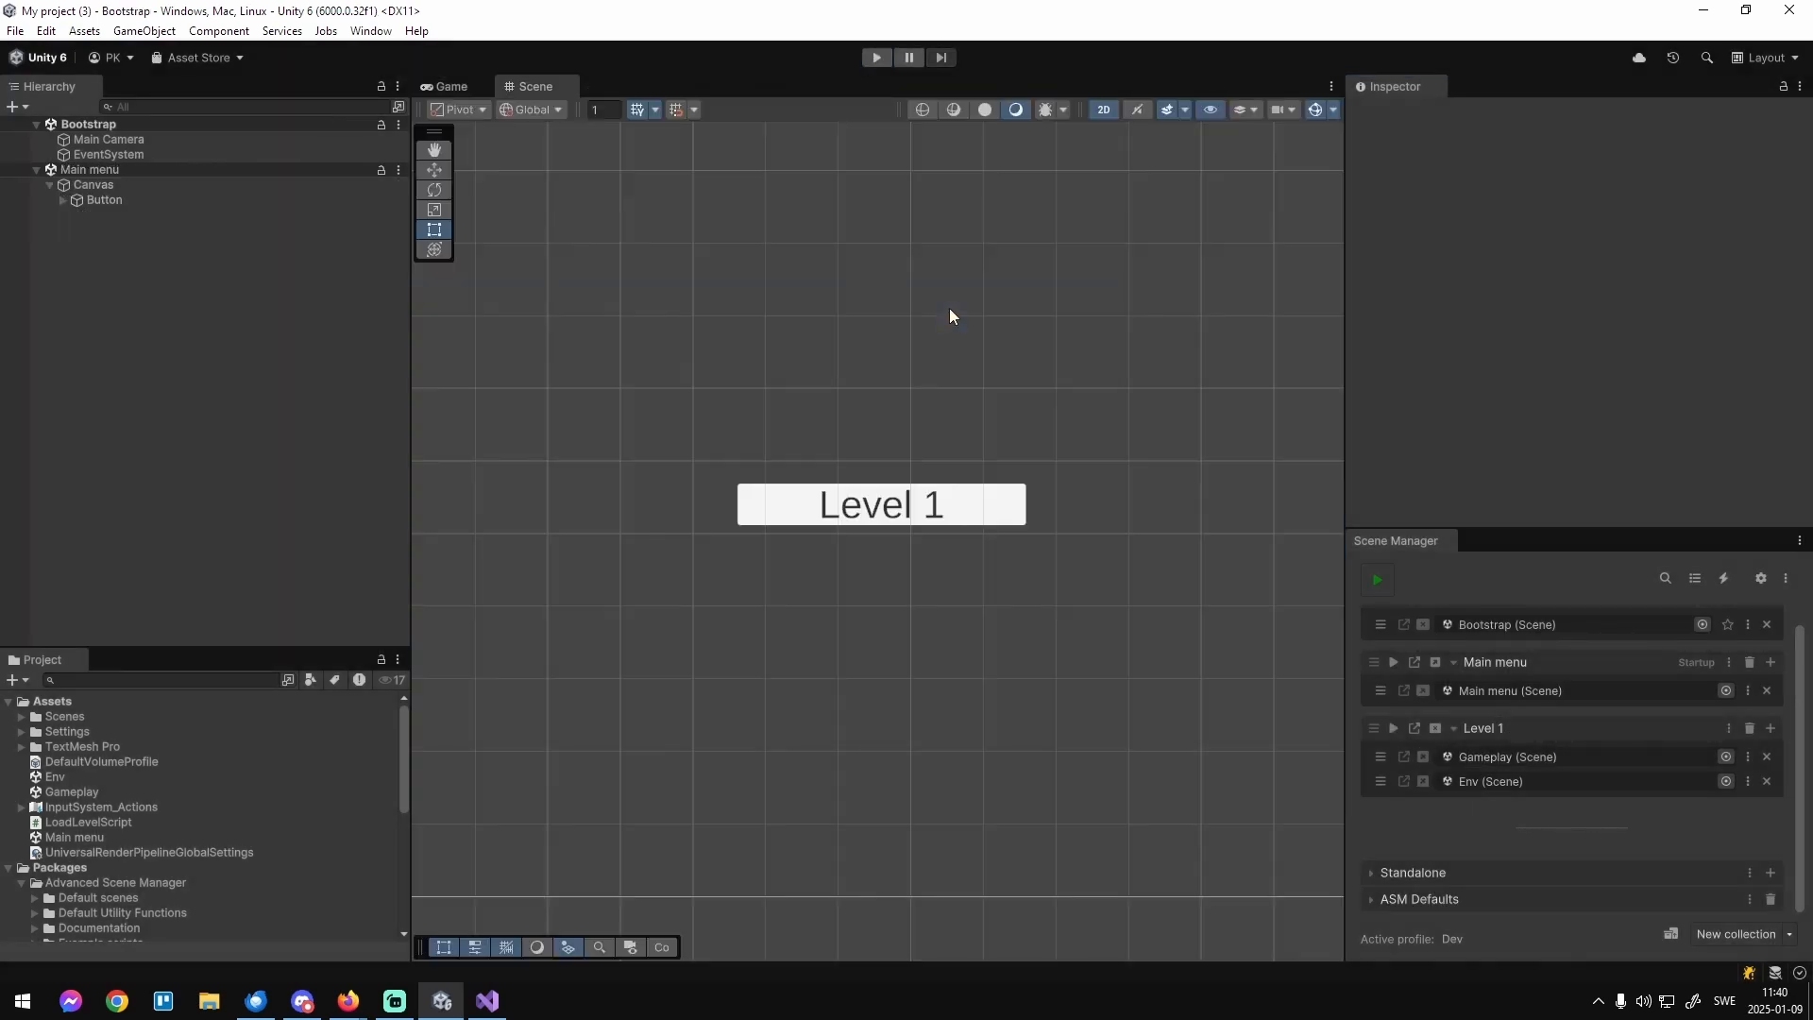
Switch to Firefox and examine the open and close callback interfaces in the Callbacks guide, particularly the ICollectionOpen coroutine and awaitable variants.
mouse_move(443, 989)
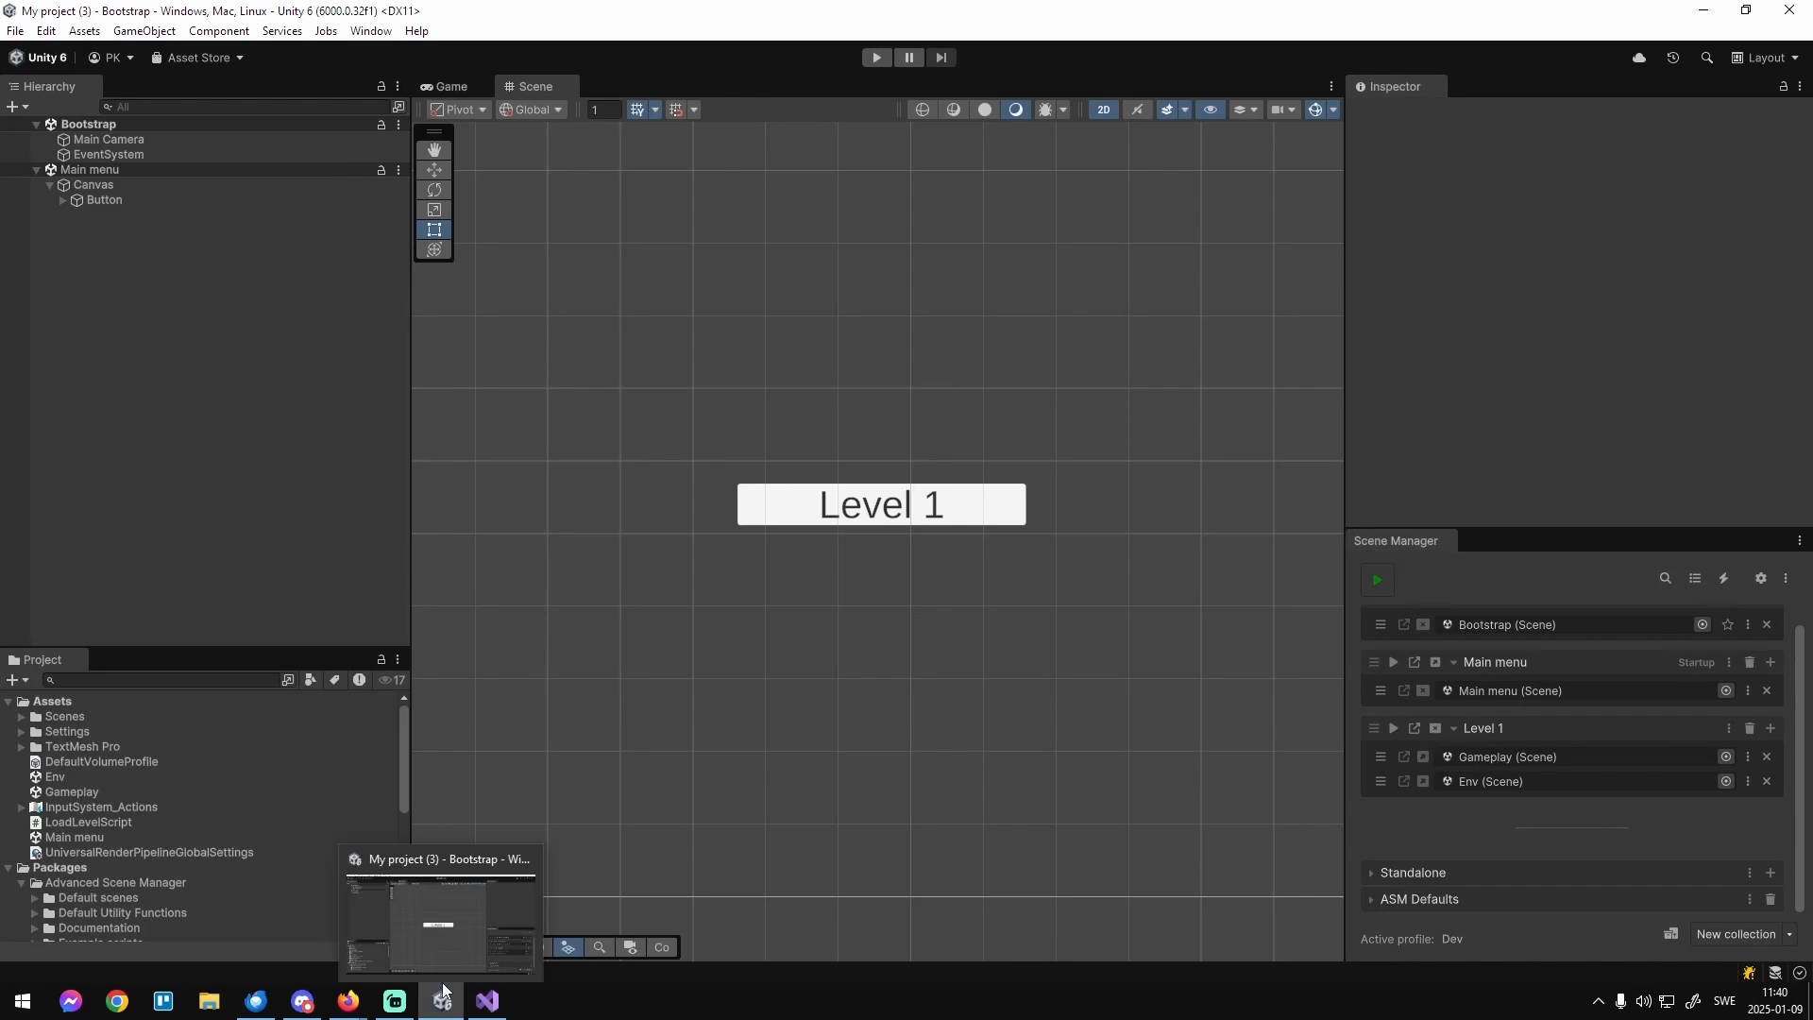
mouse_move(349, 995)
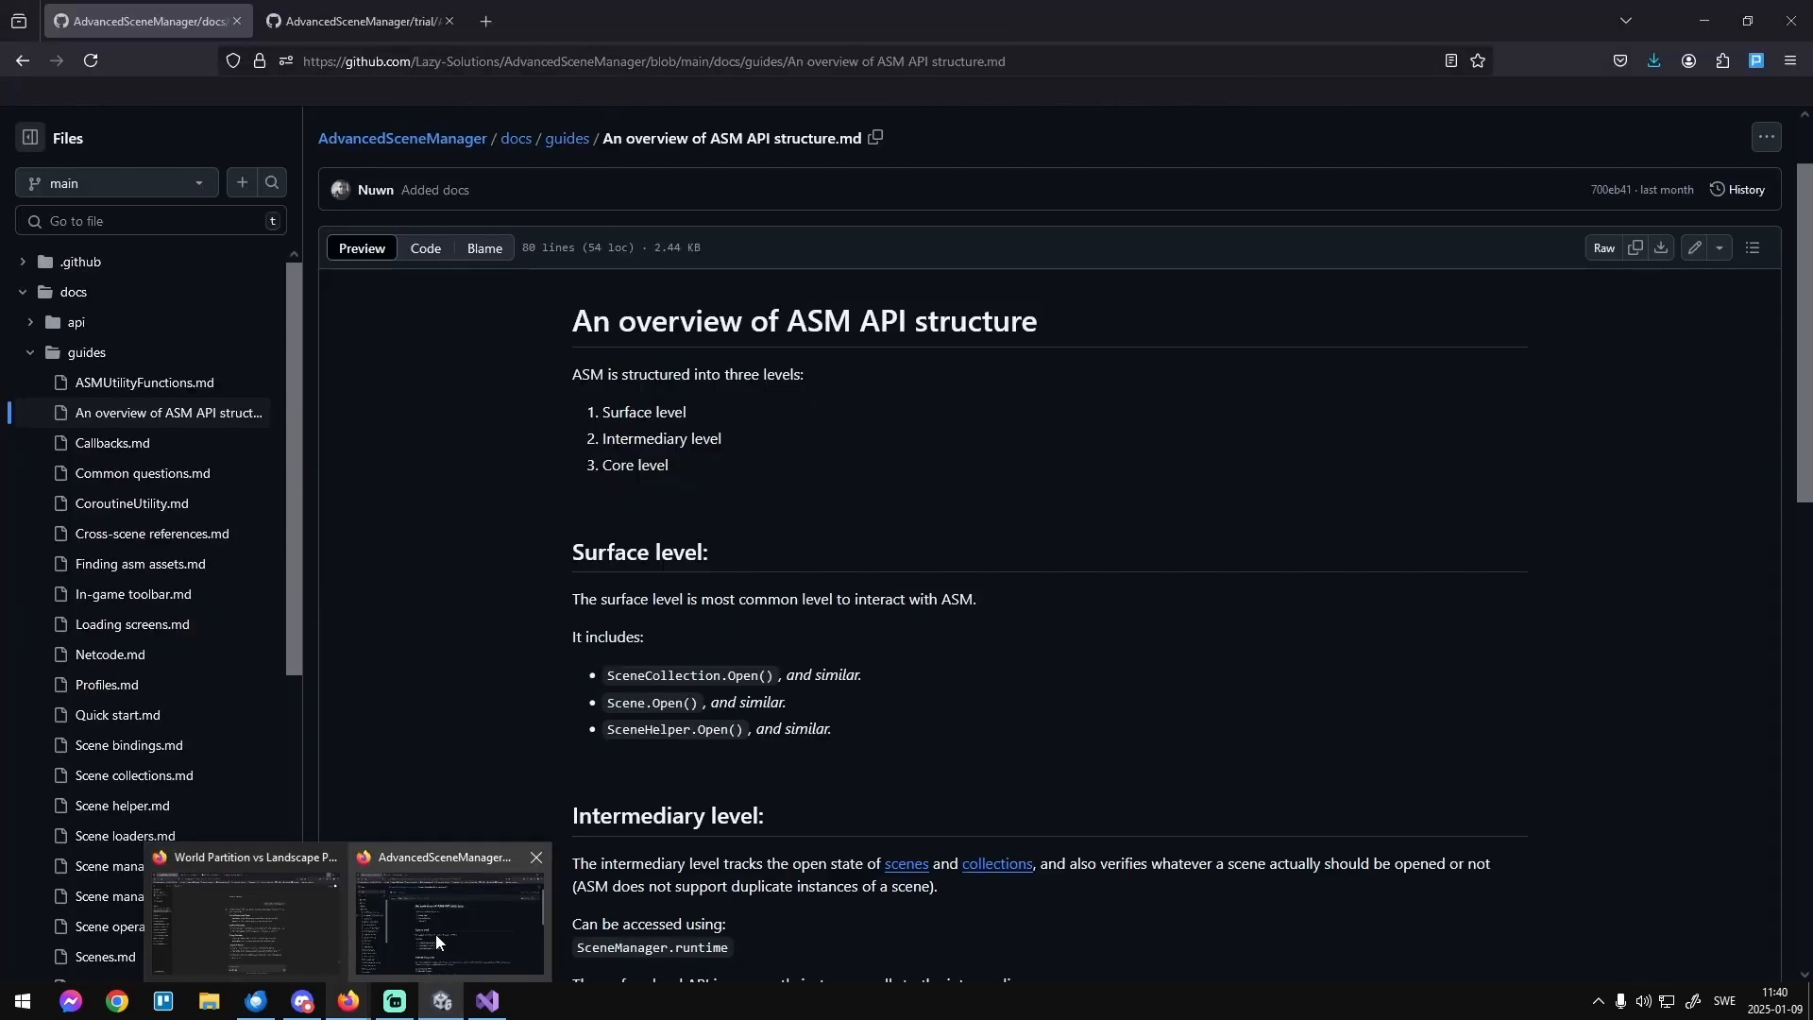
click(435, 933)
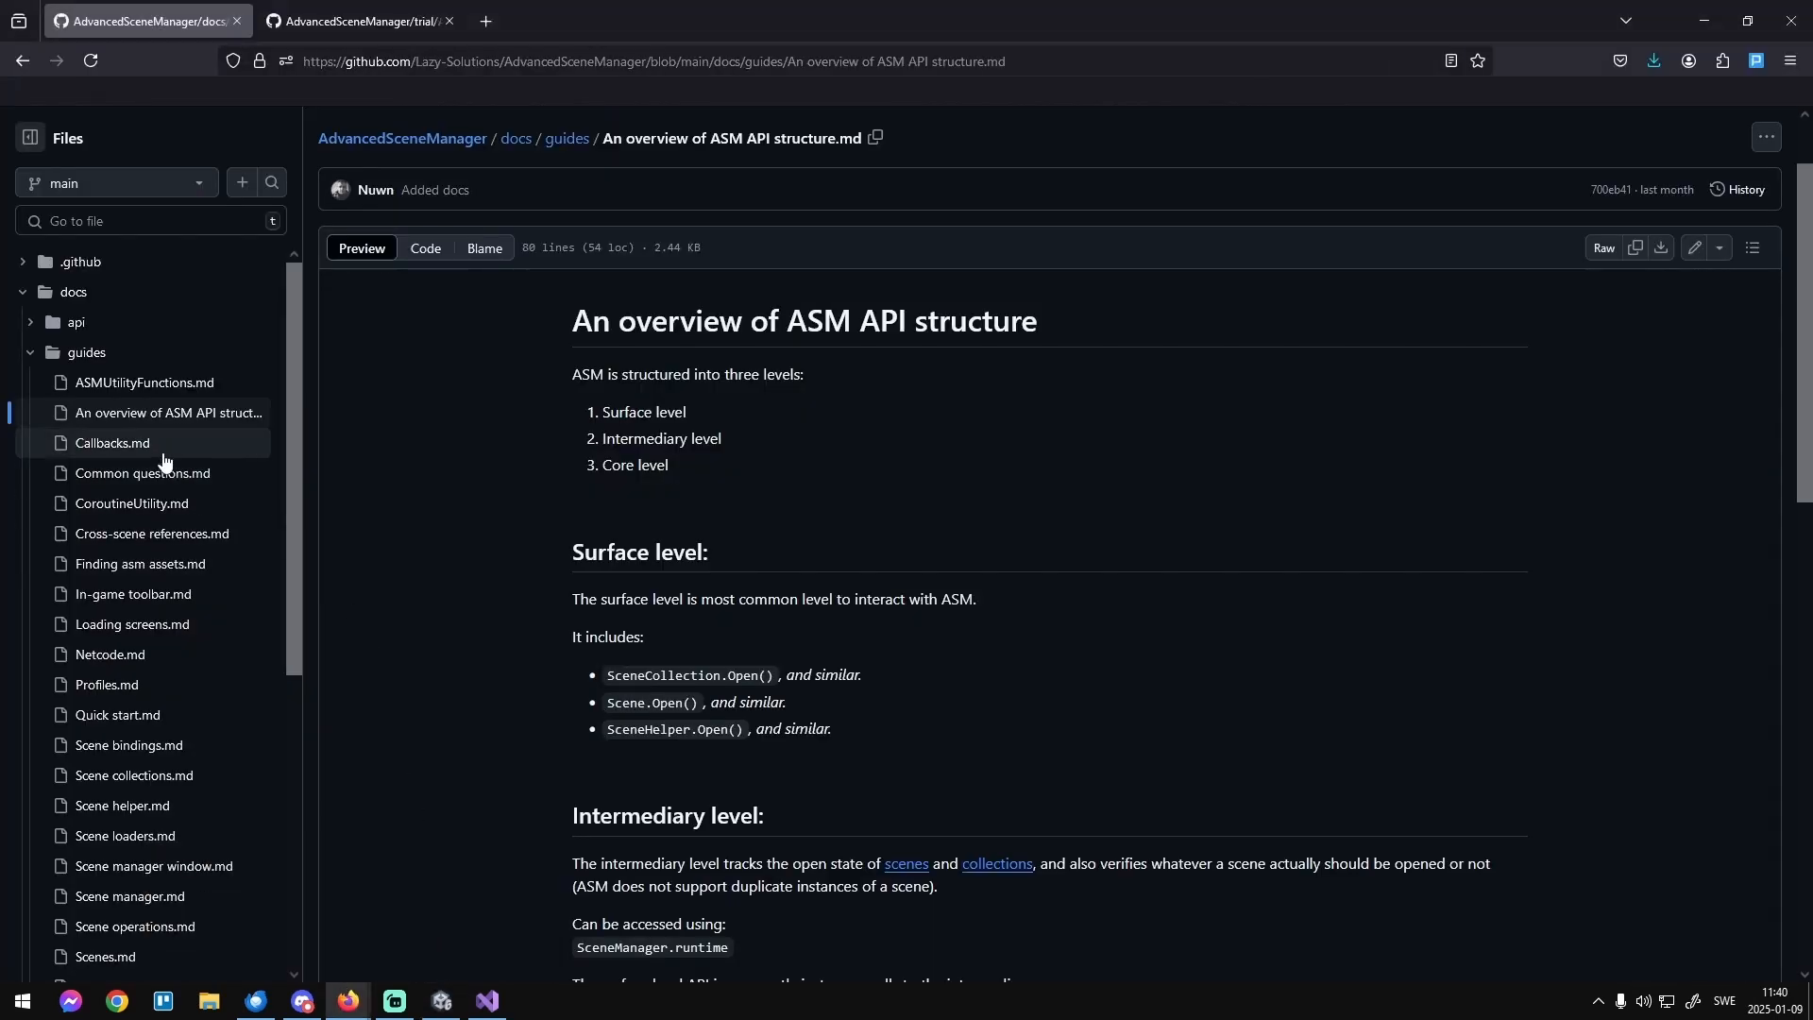
click(141, 446)
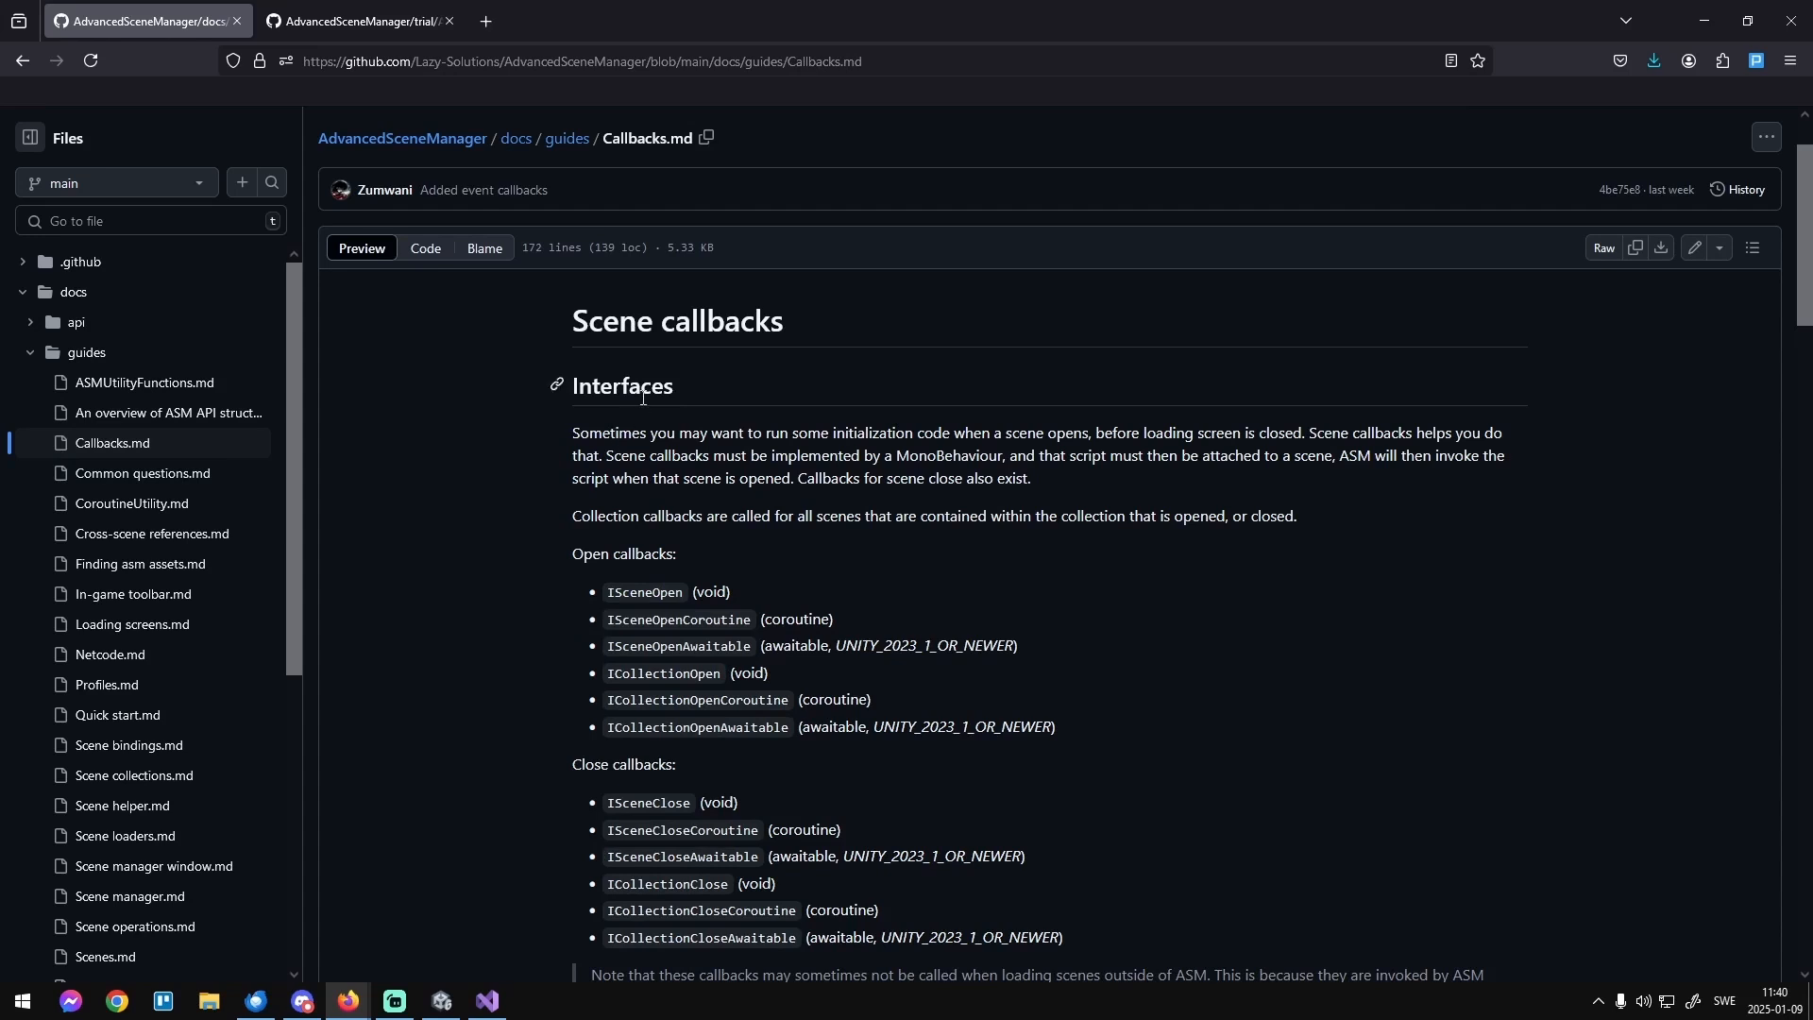
scroll(767, 651, down, 1)
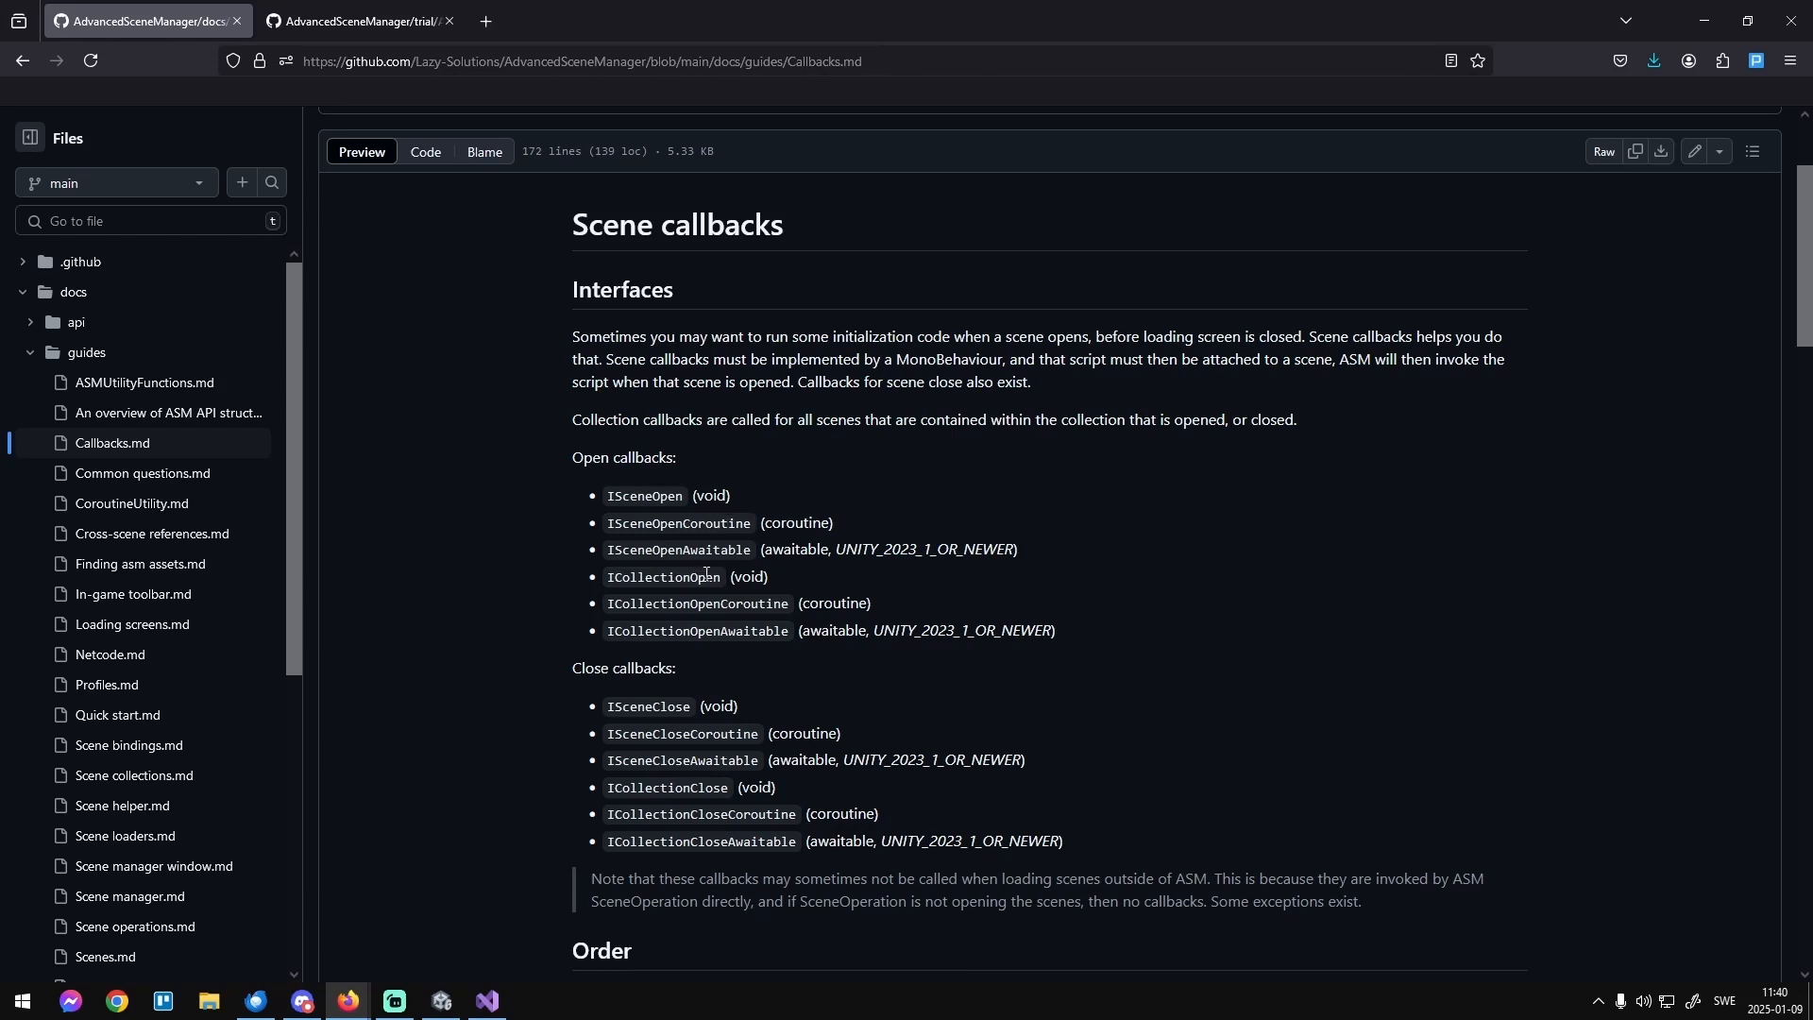
drag(721, 608, 781, 605)
click(850, 601)
drag(720, 630, 801, 631)
double_click(877, 628)
double_click(723, 632)
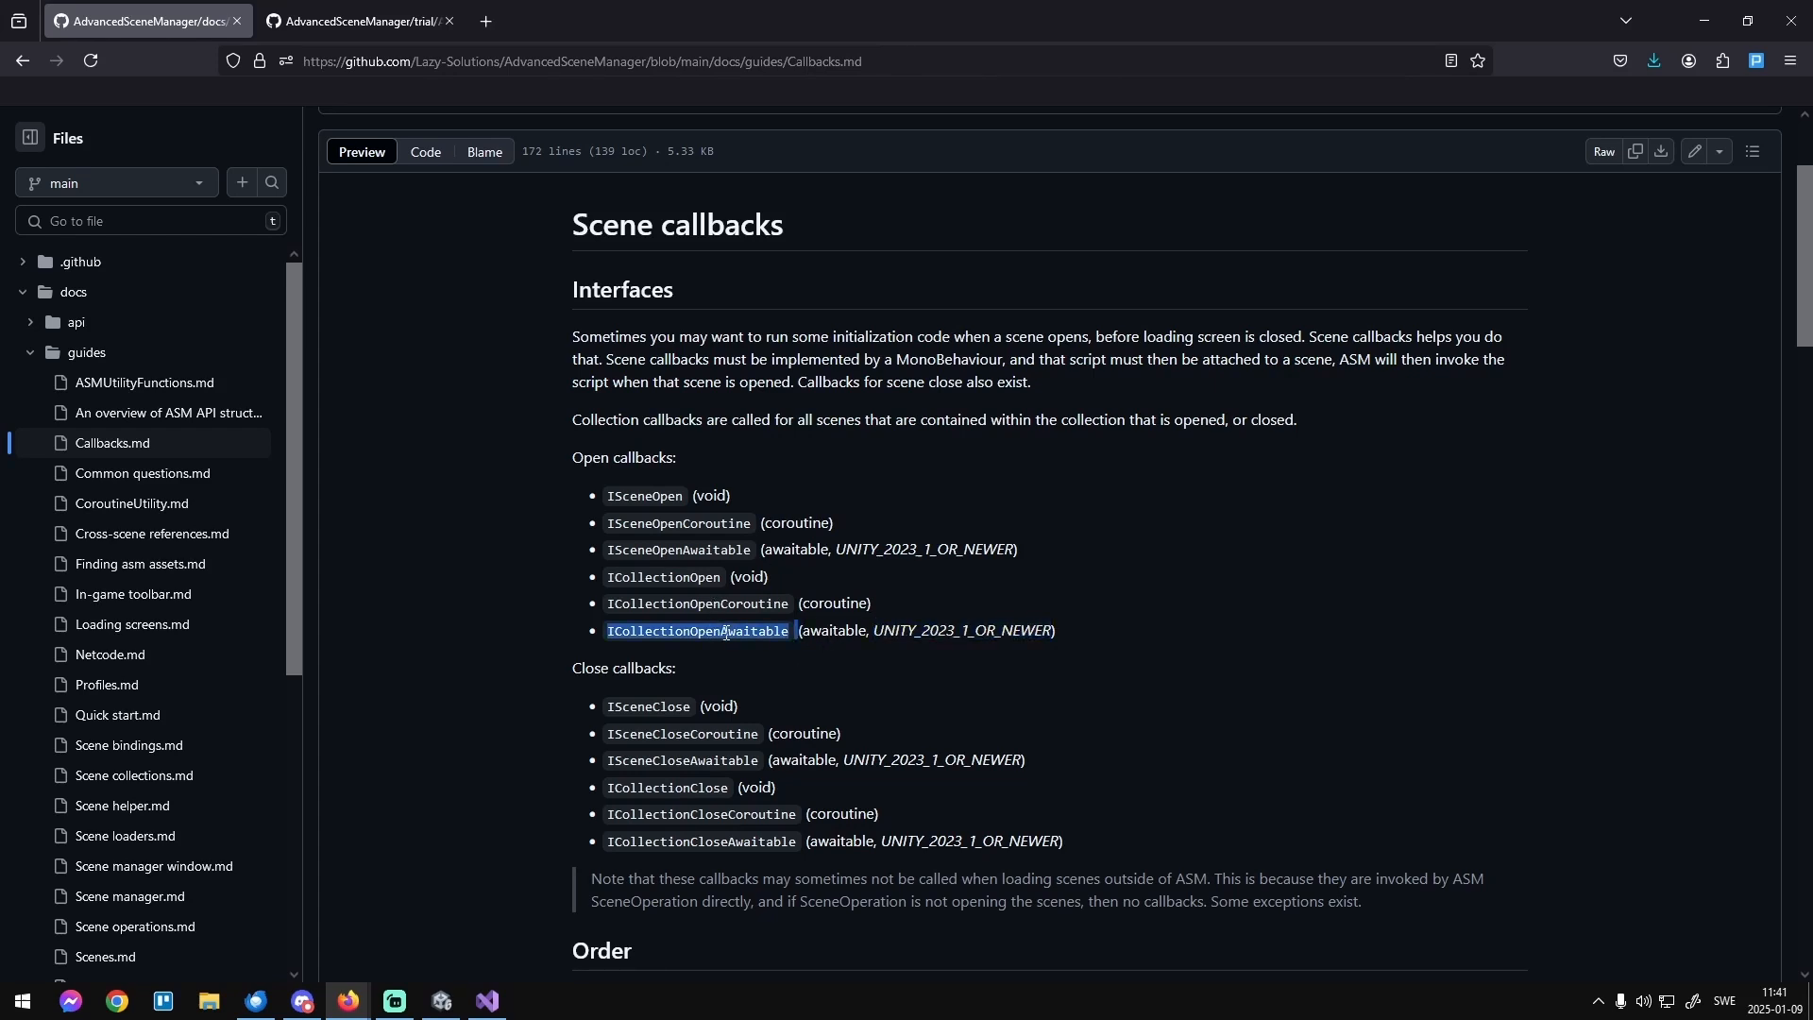
click(909, 636)
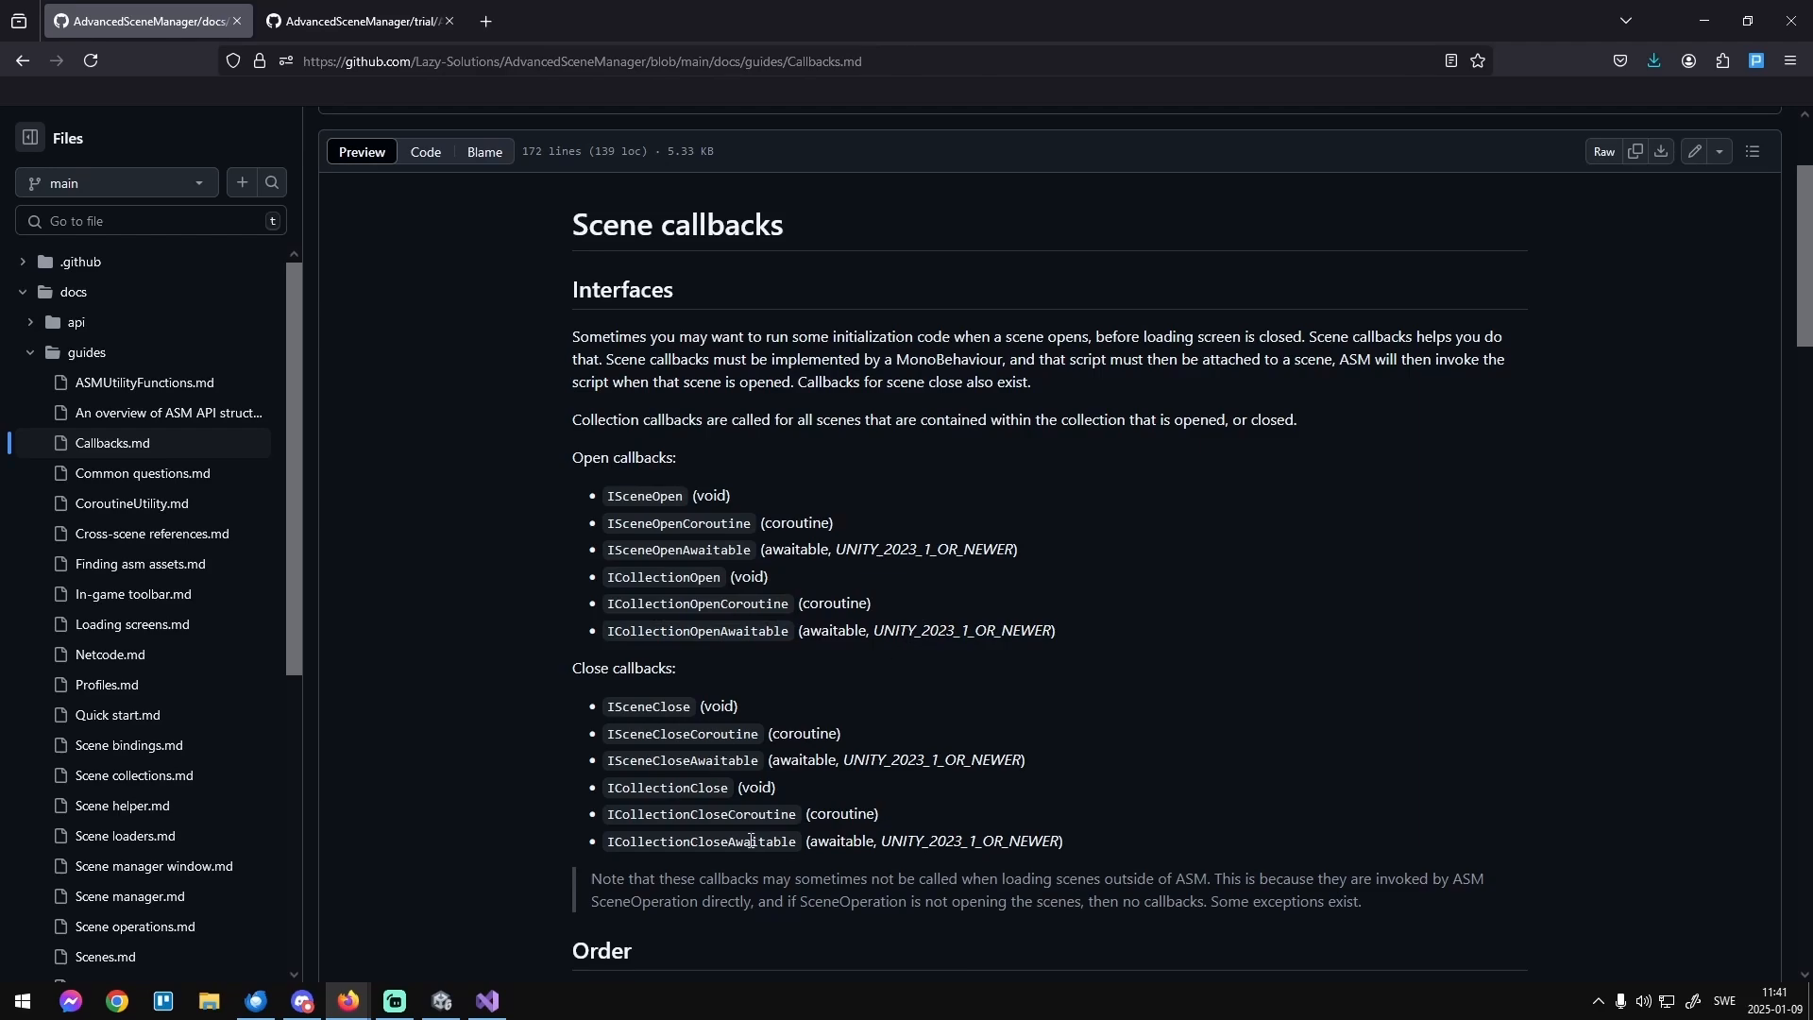
scroll(750, 840, down, 1)
In Visual Studio, add the ICollectionOpenCoroutine interface after MonoBehaviour in the LoadLevelScript class declaration.
click(489, 999)
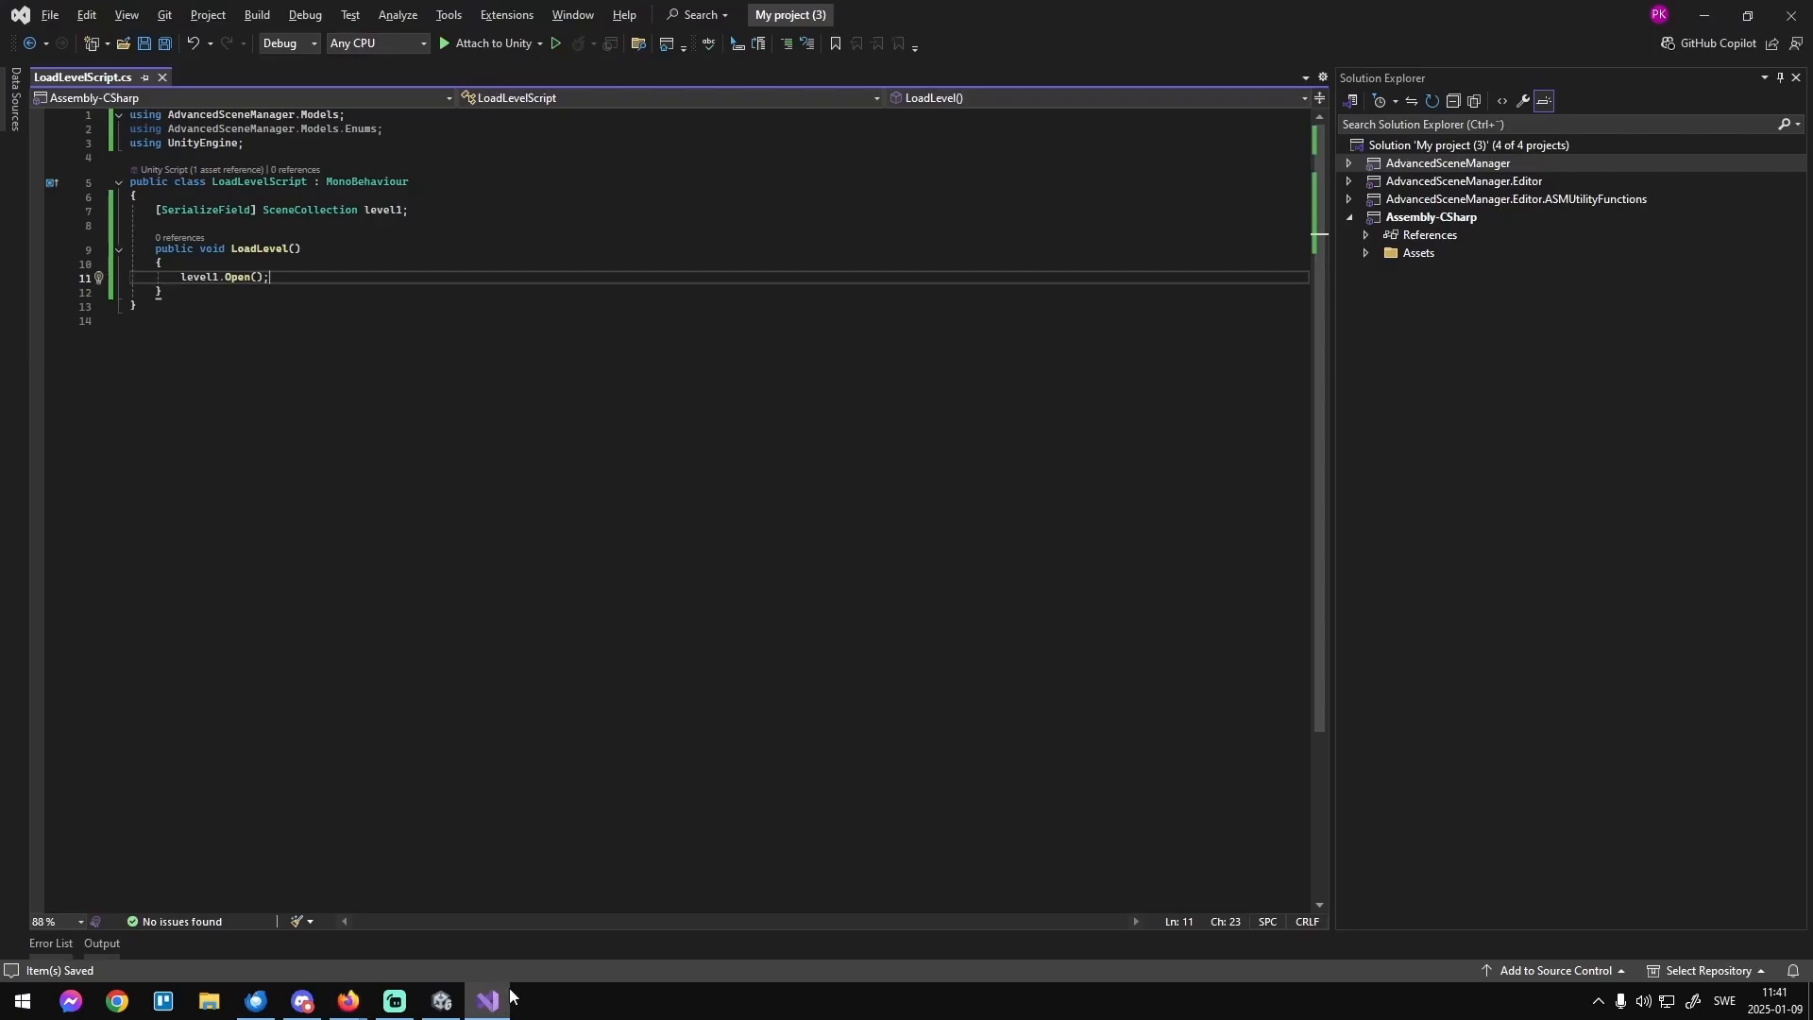
click(421, 184)
text(, )
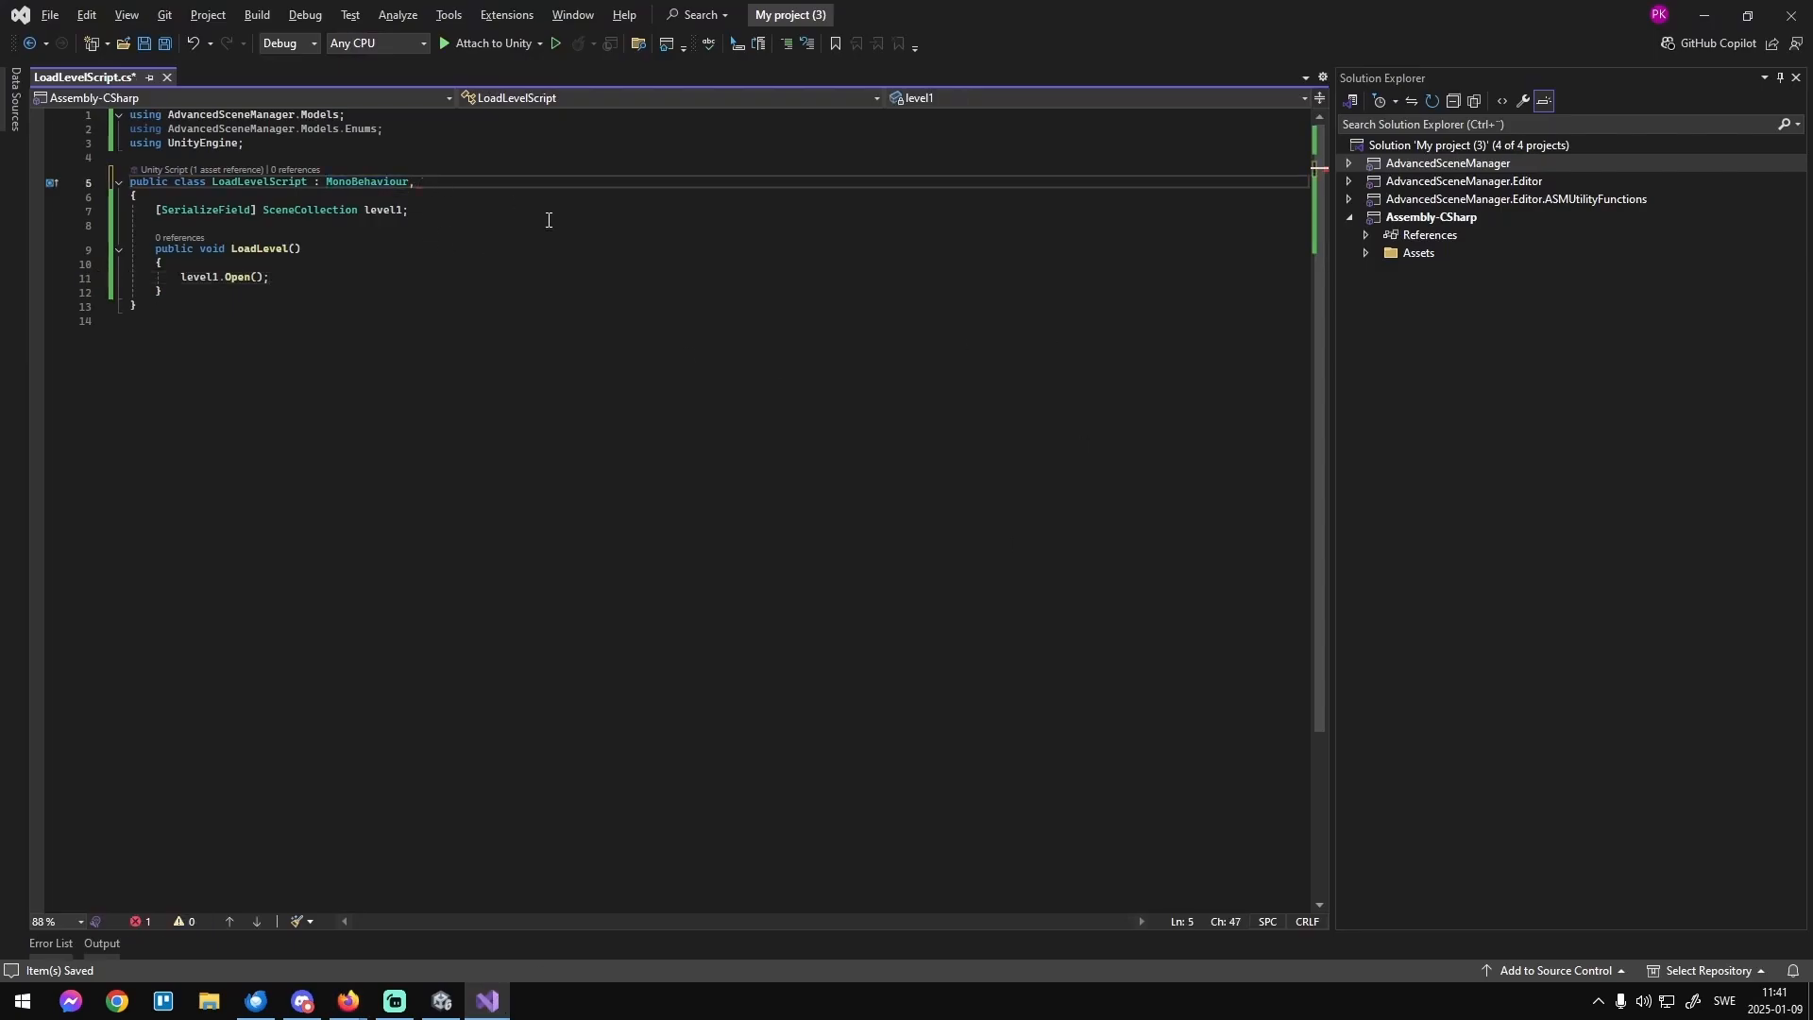
text(ICollec)
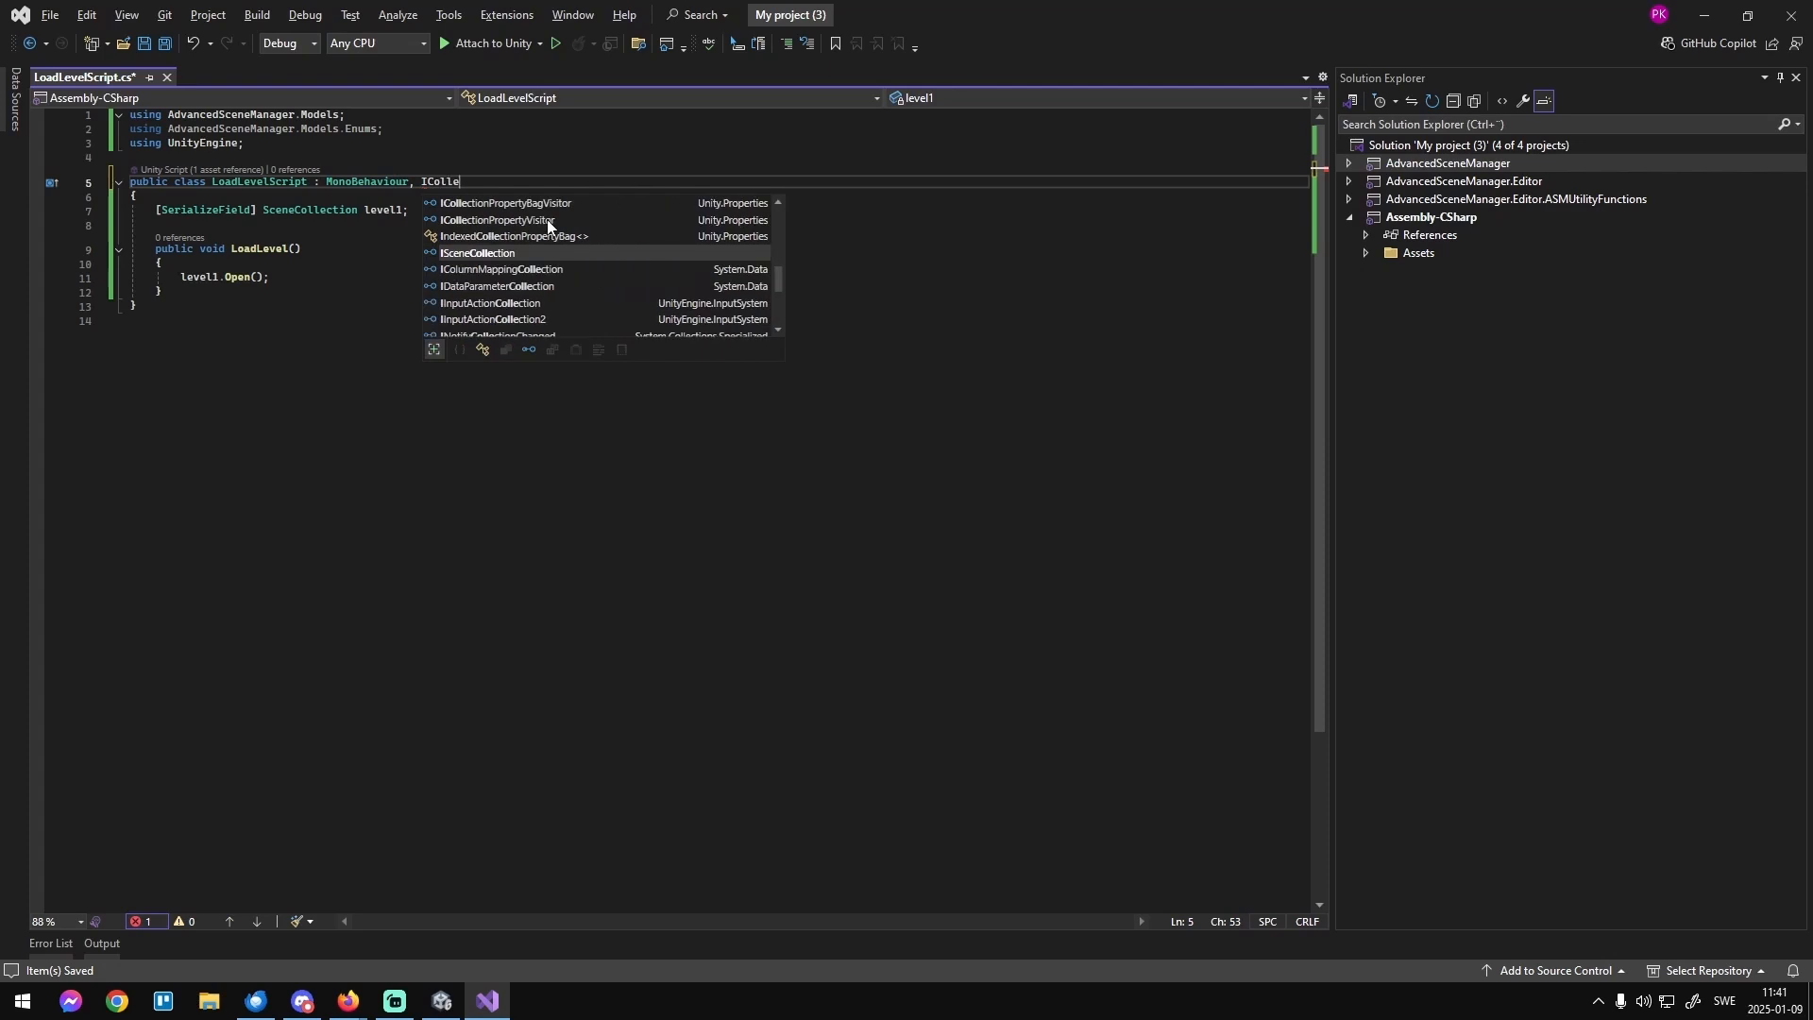
key(Down)
key(Down)
key(Down)
key(Down)
key(Down)
key(Down)
key(Down)
key(Down)
key(Down)
key(Down)
key(Down)
key(Down)
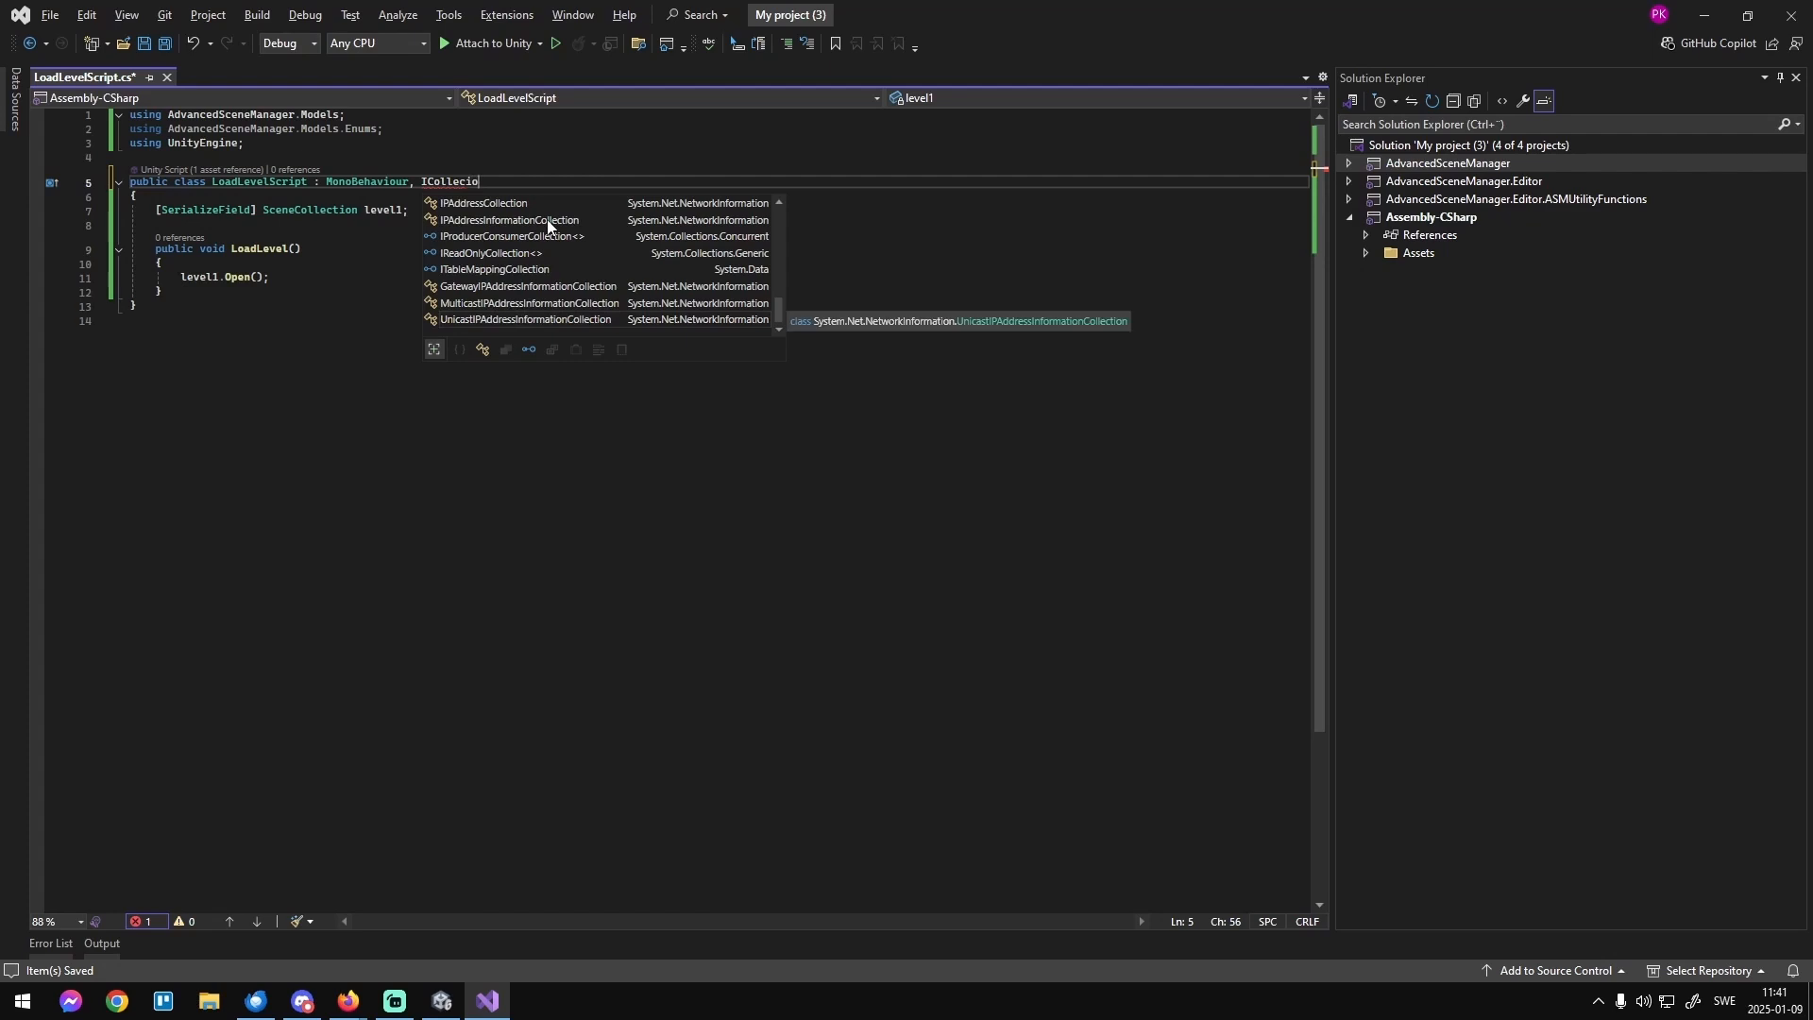
key(BackSpace)
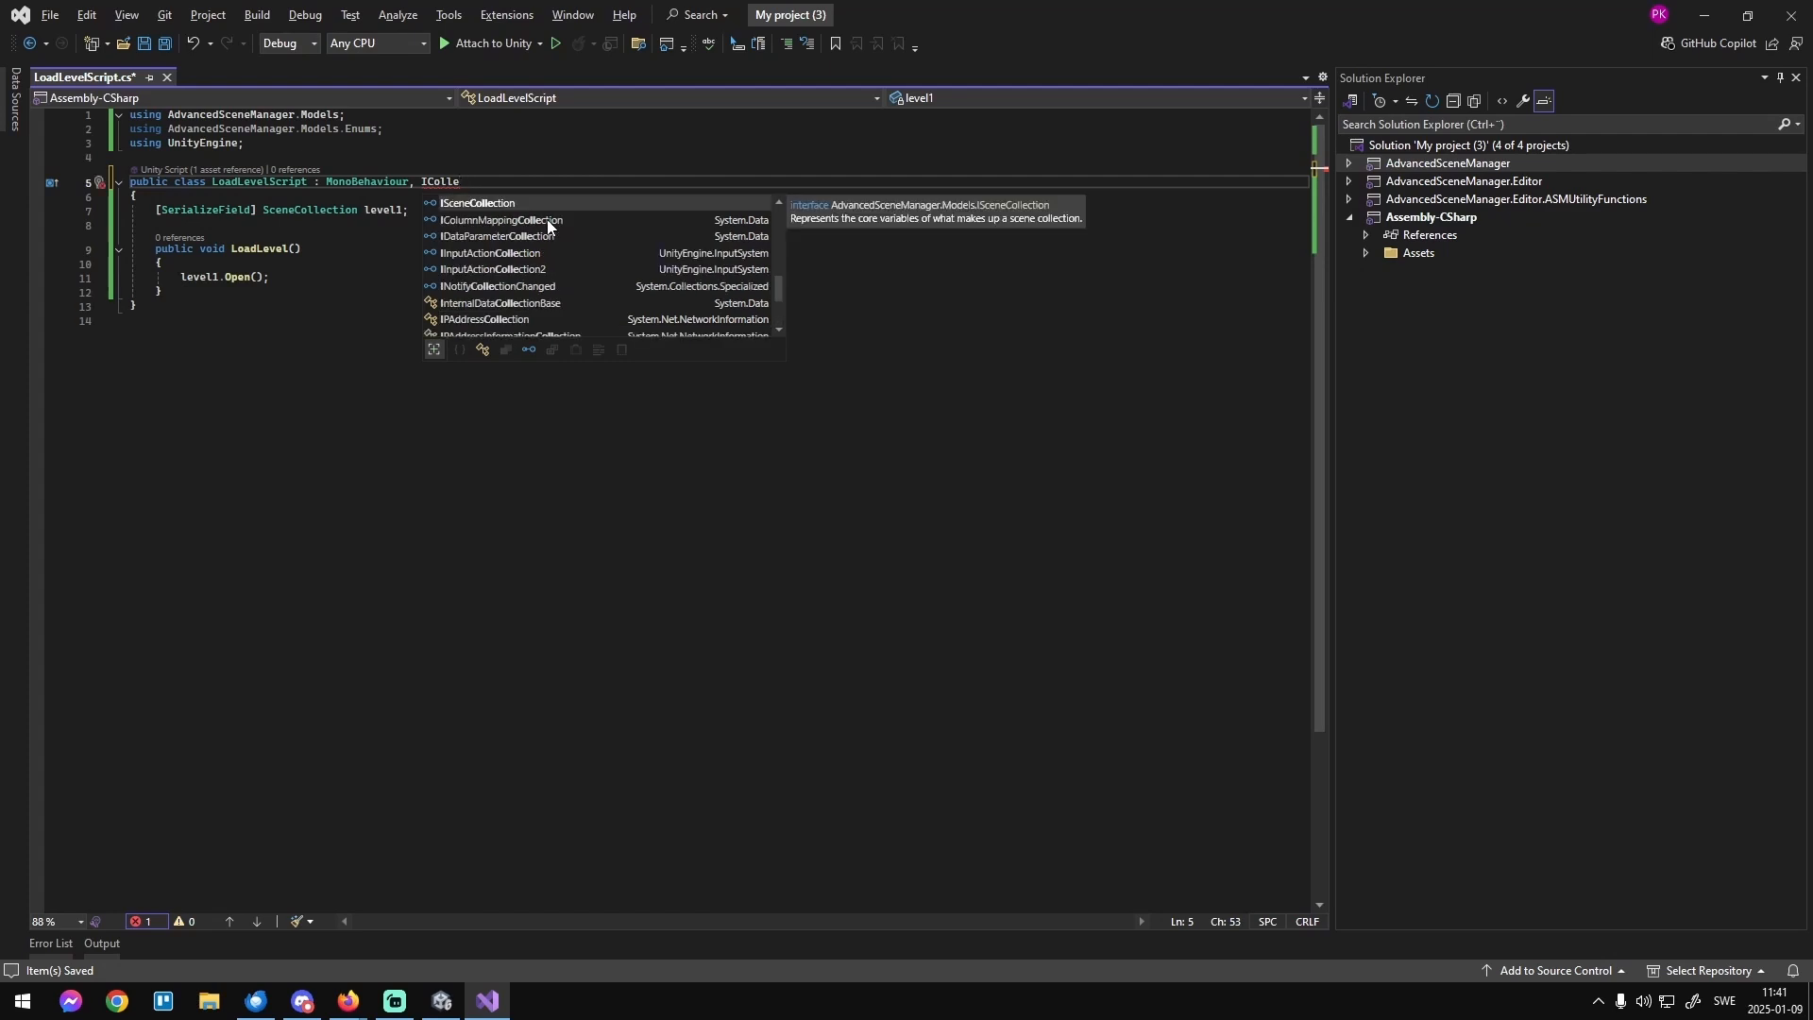
key(BackSpace)
key(BackSpace)
key(BackSpace)
key(BackSpace)
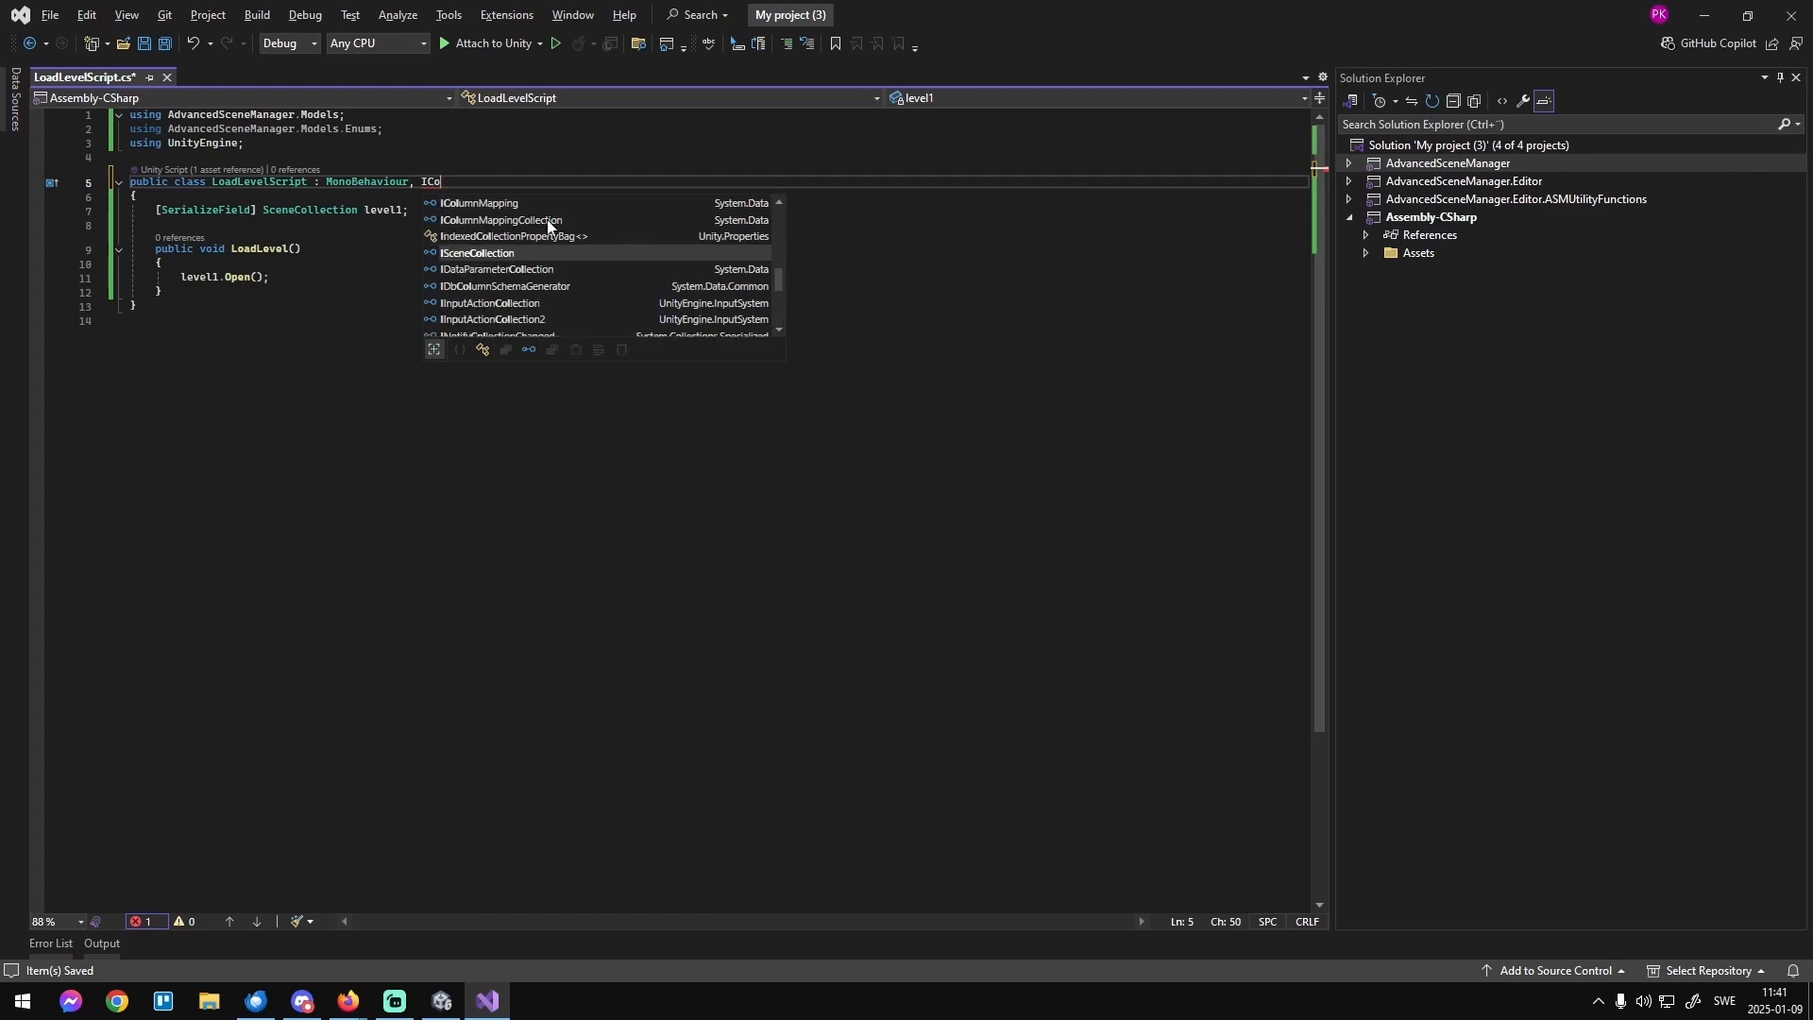
text(oll)
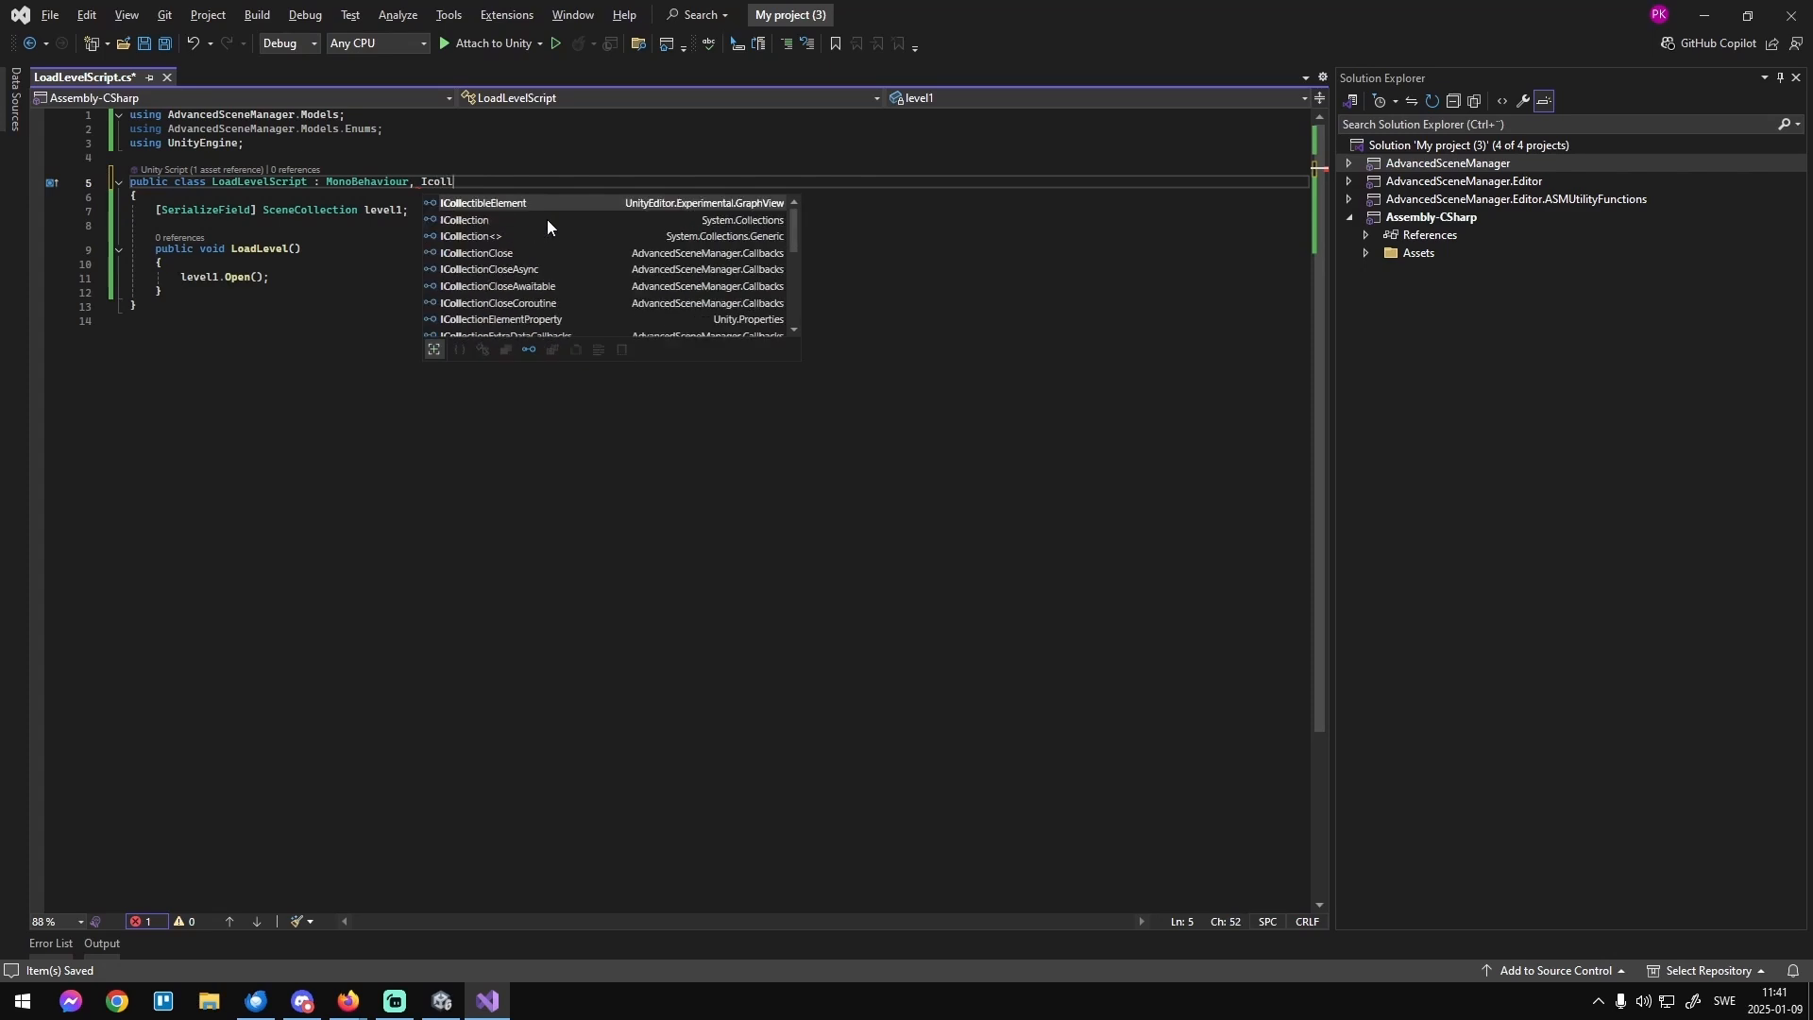
text(ectionOpenco)
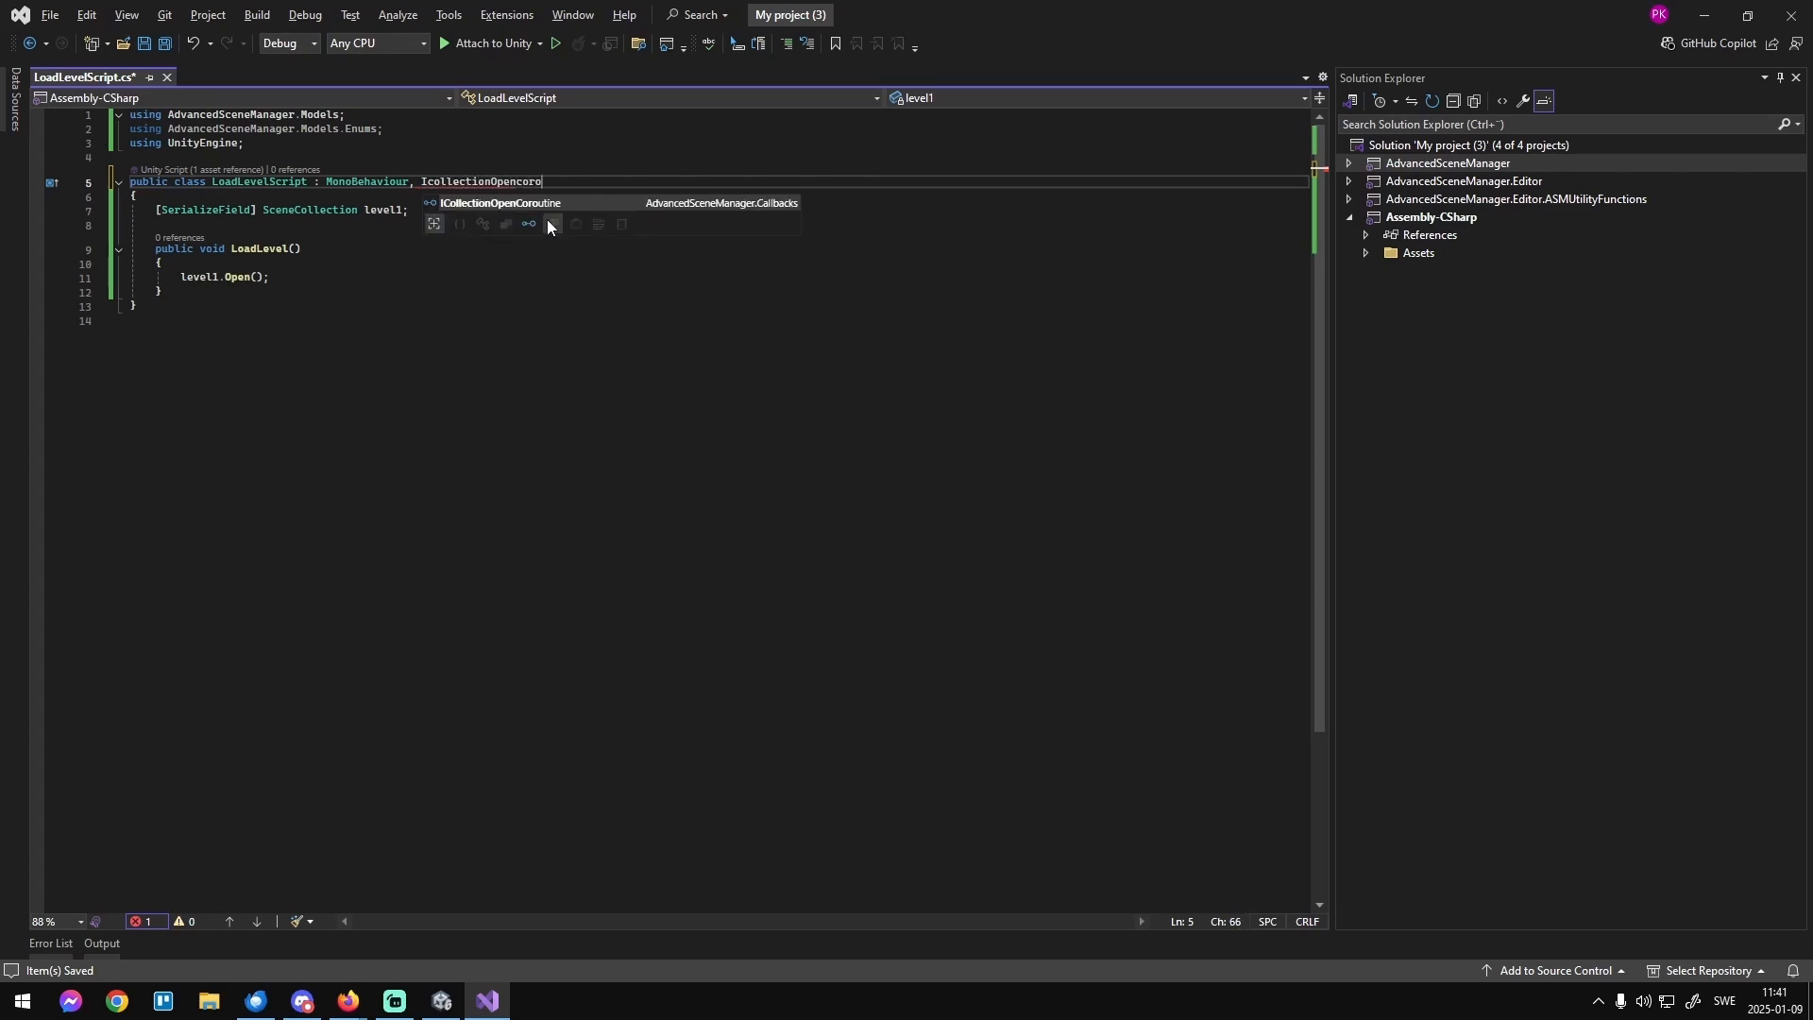
text(ro)
key(Tab)
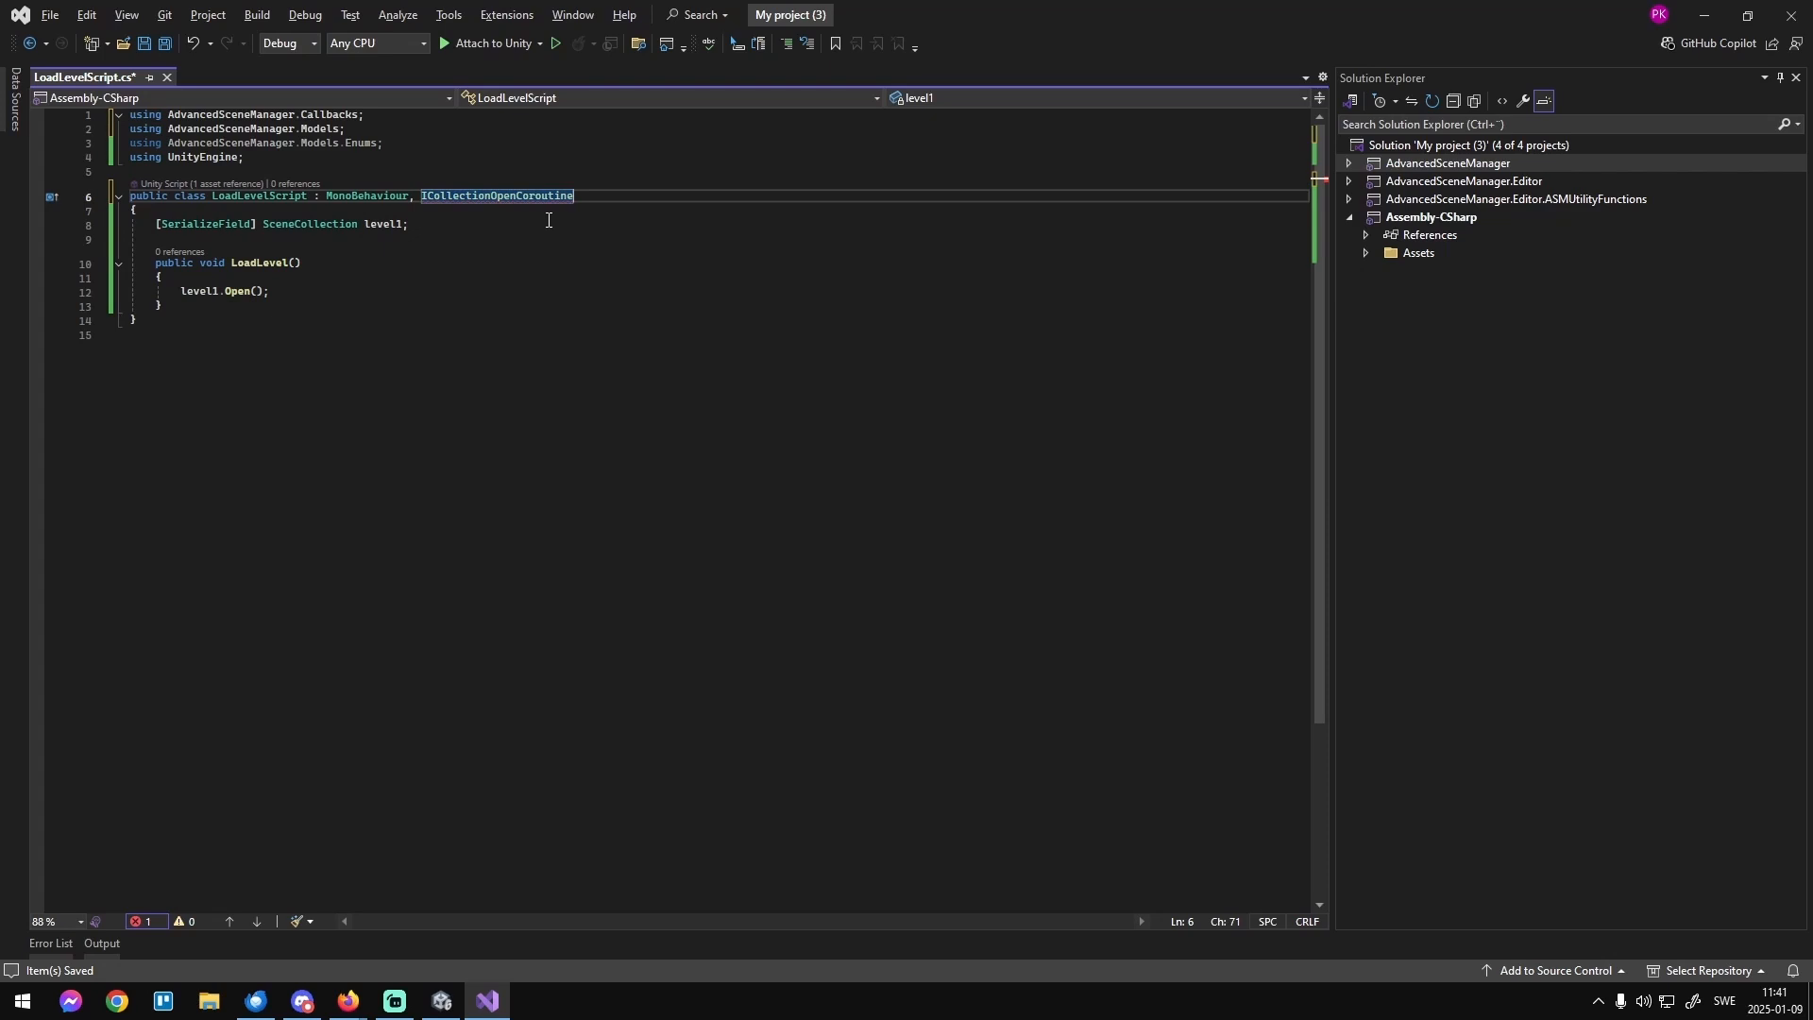
Implement the ICollectionOpenCoroutine interface and delete the NotImplementedException line from the generated OnCollectionOpen method.
key(ctrl+period)
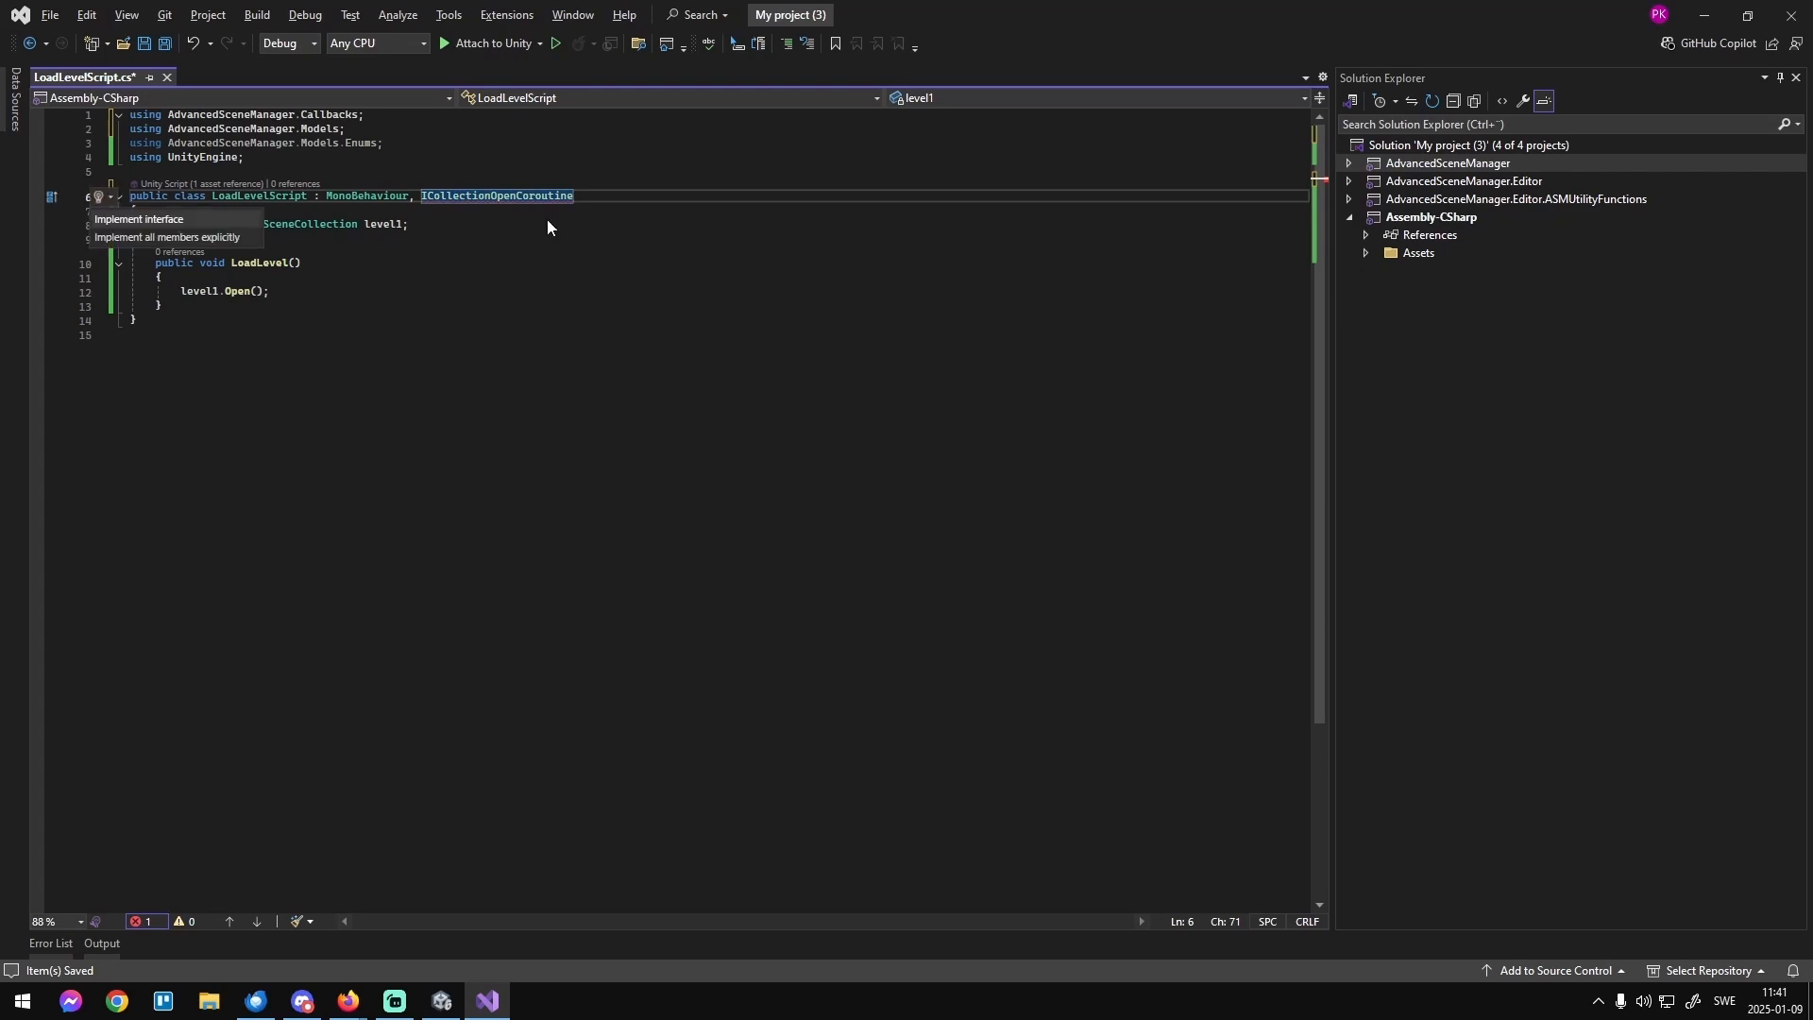
key(Return)
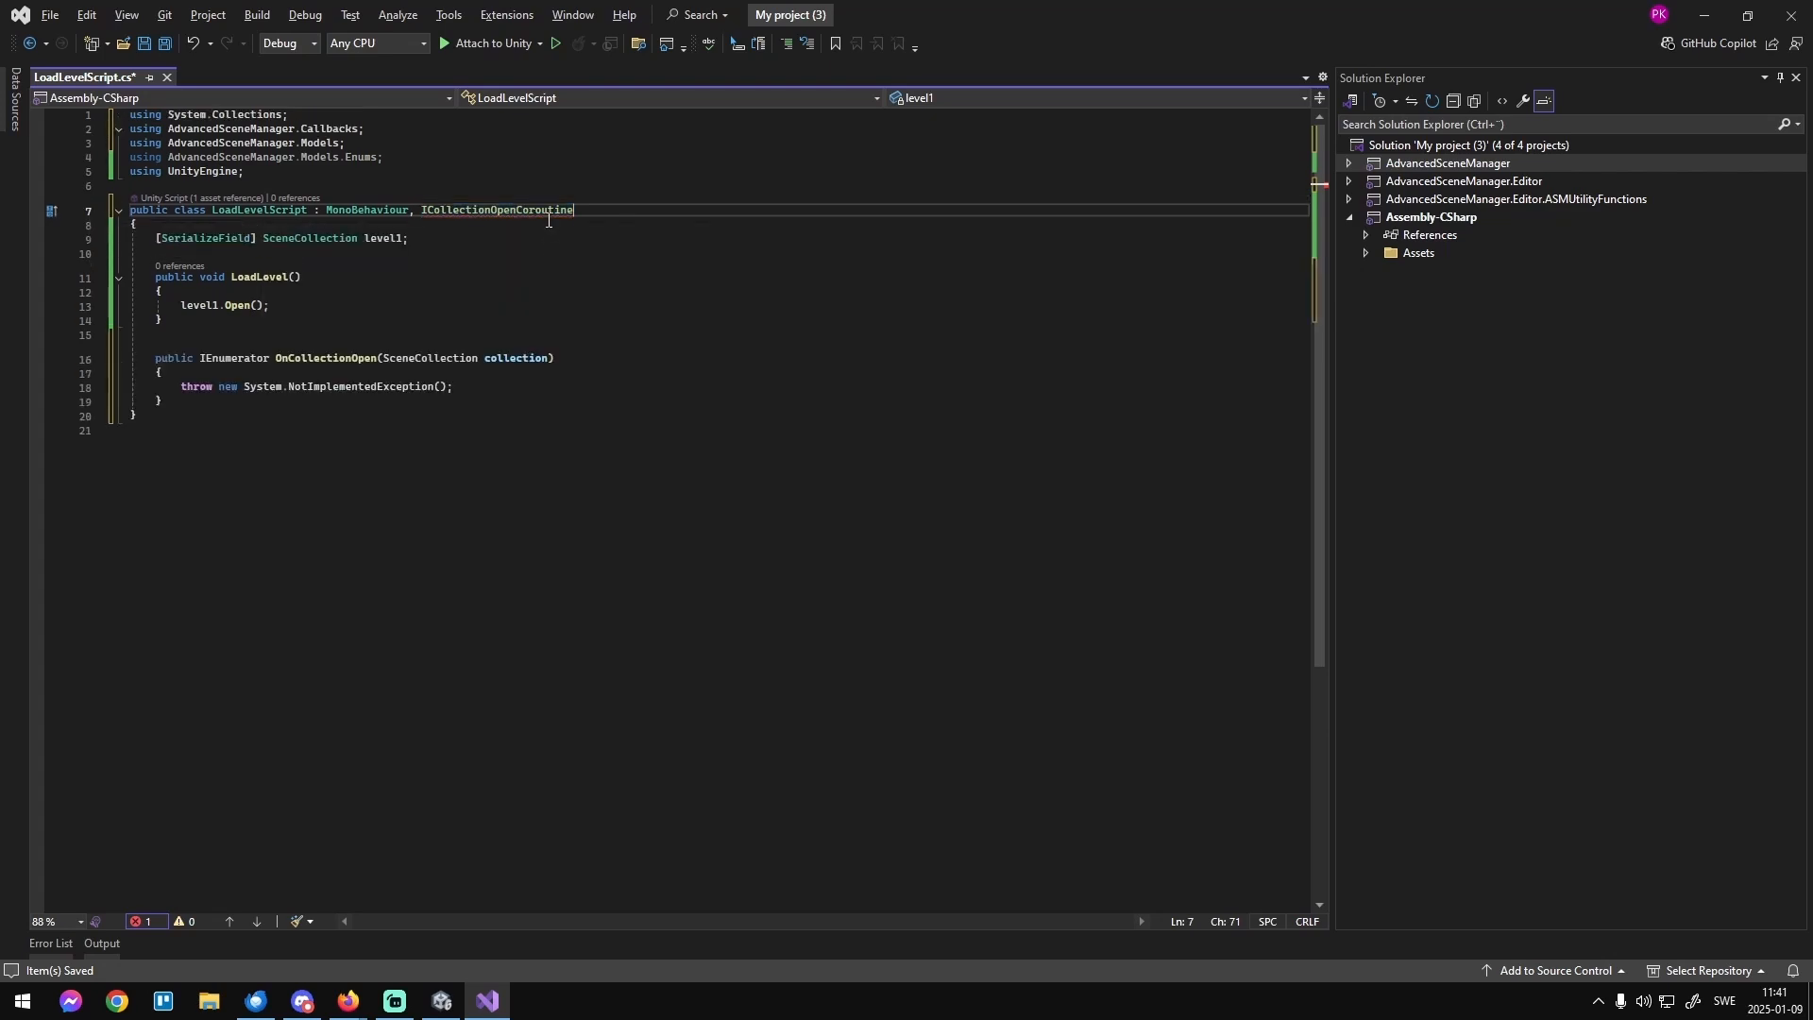
double_click(303, 359)
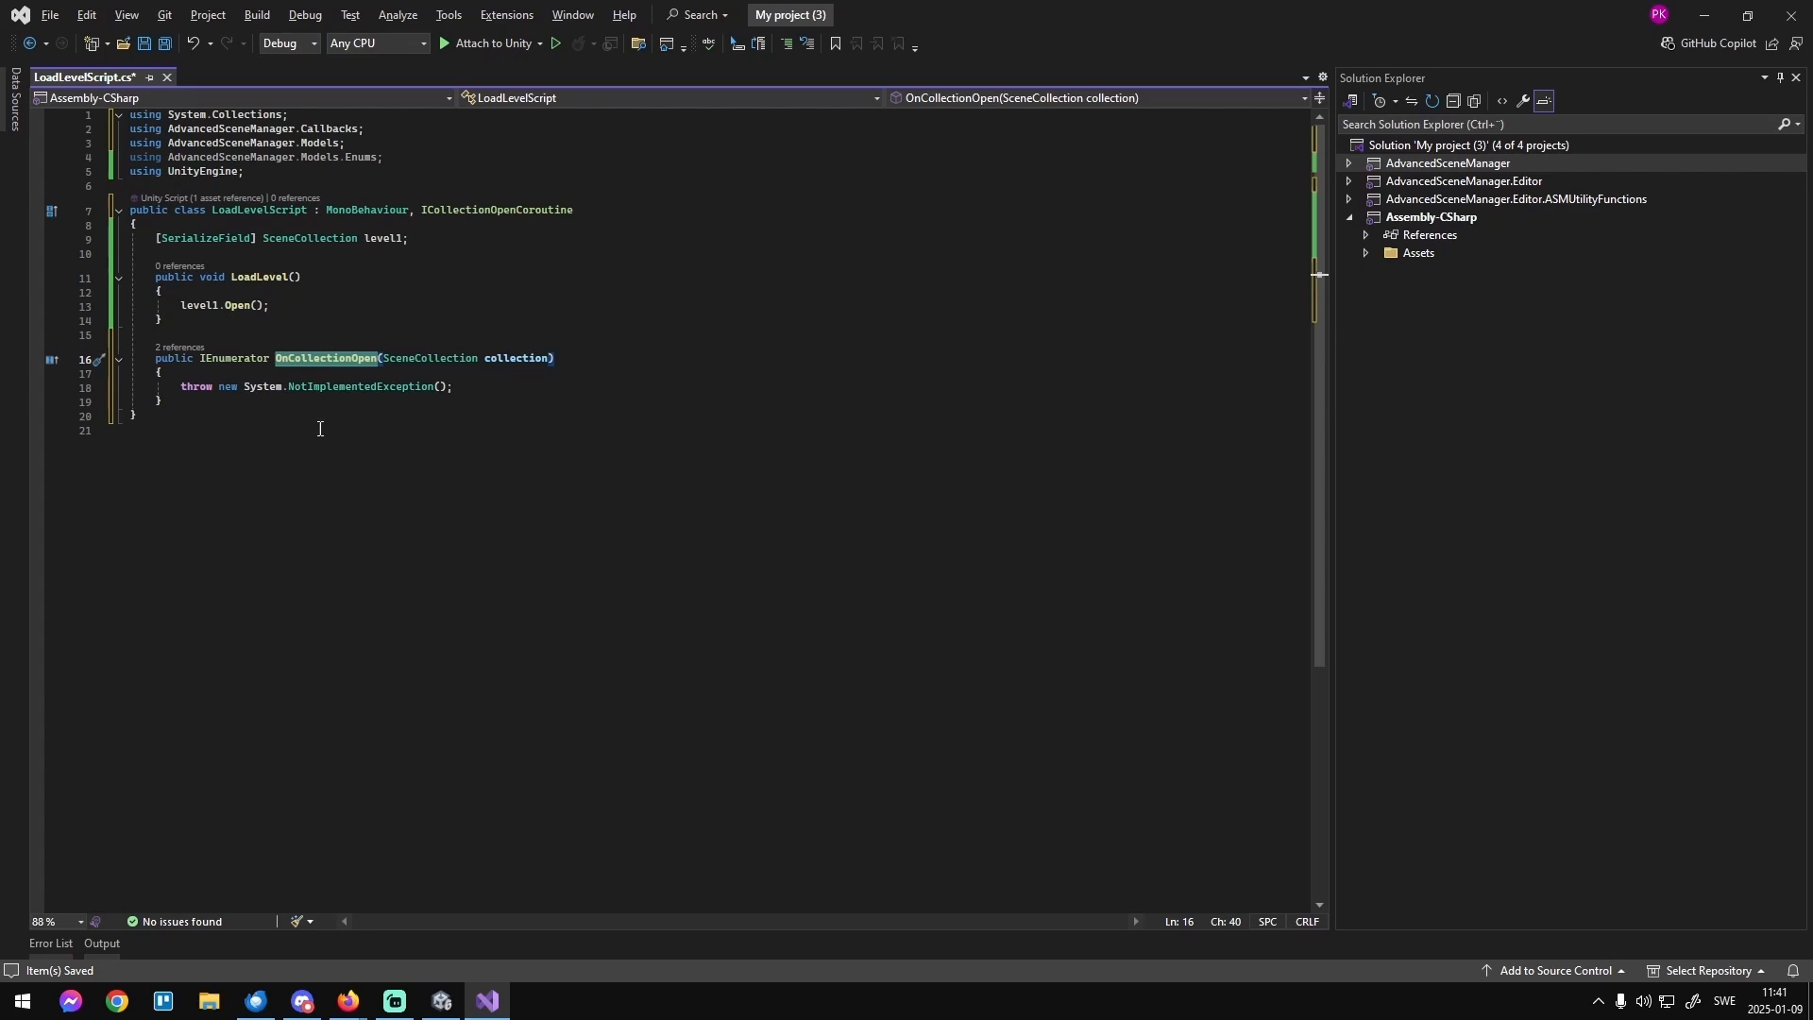
triple_click(343, 393)
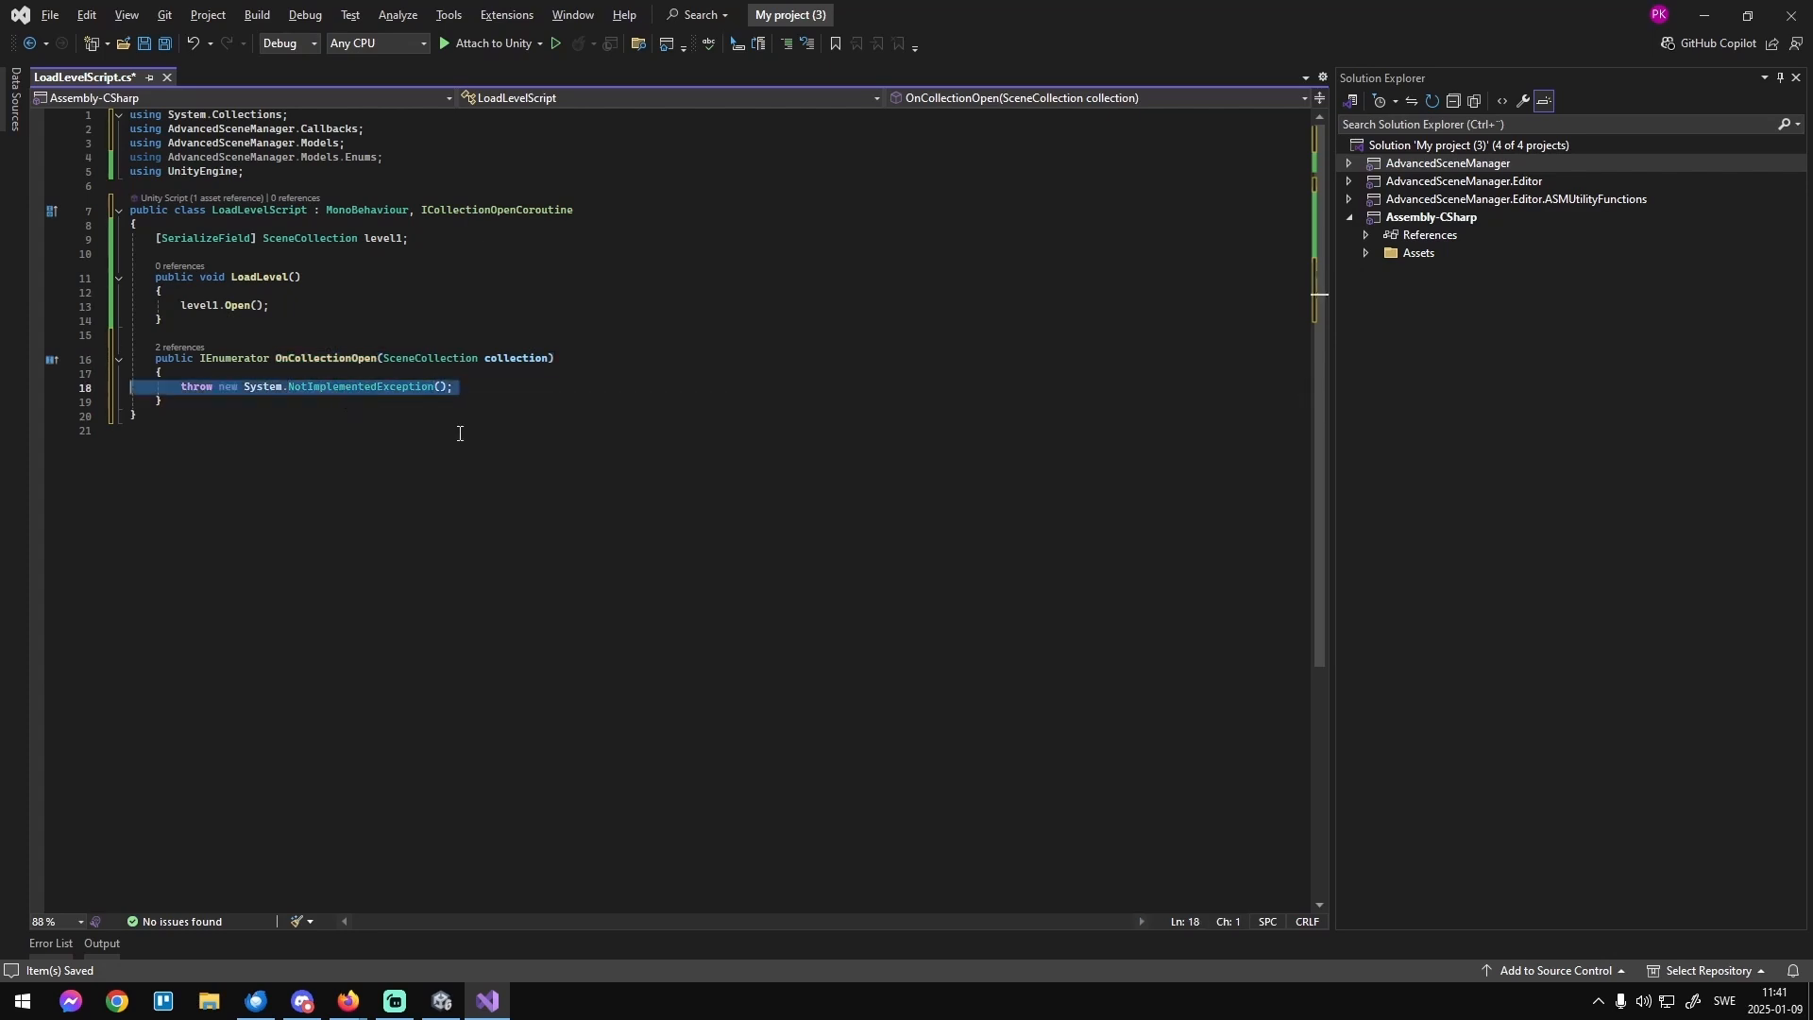
key(Delete)
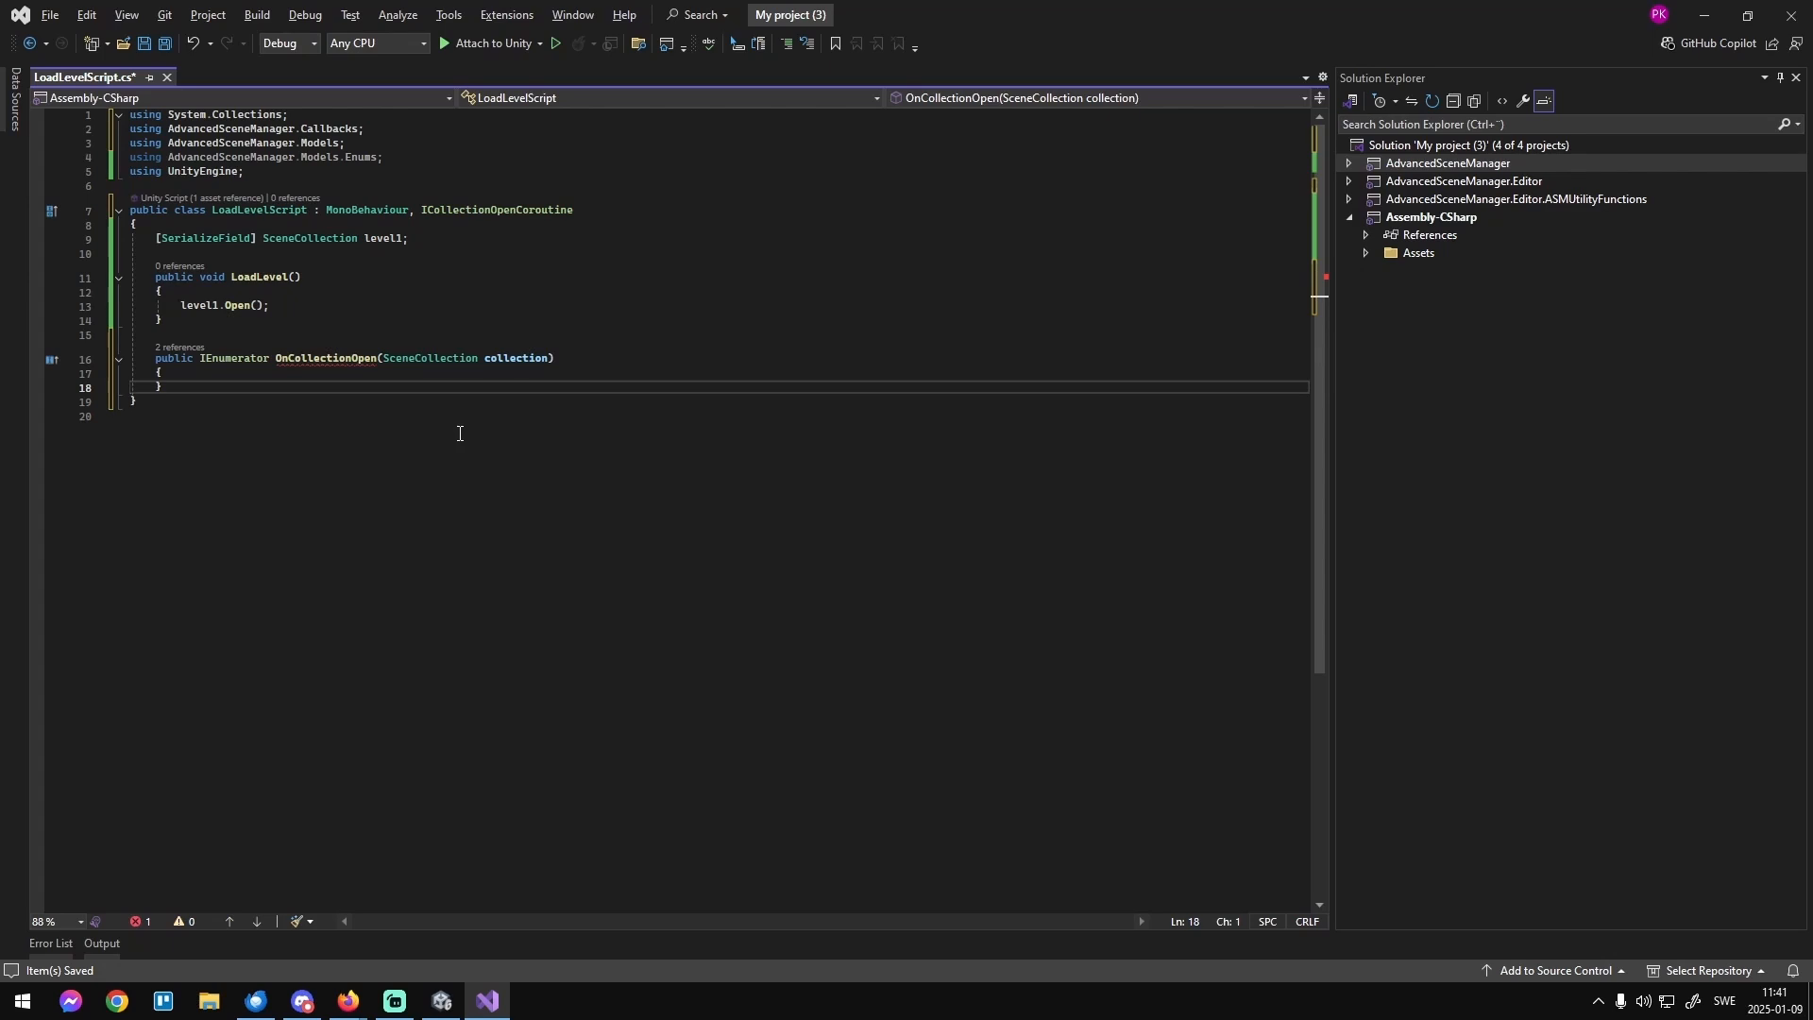
Delete the whole LoadLevel() method from the LoadLevelScript class.
click(242, 372)
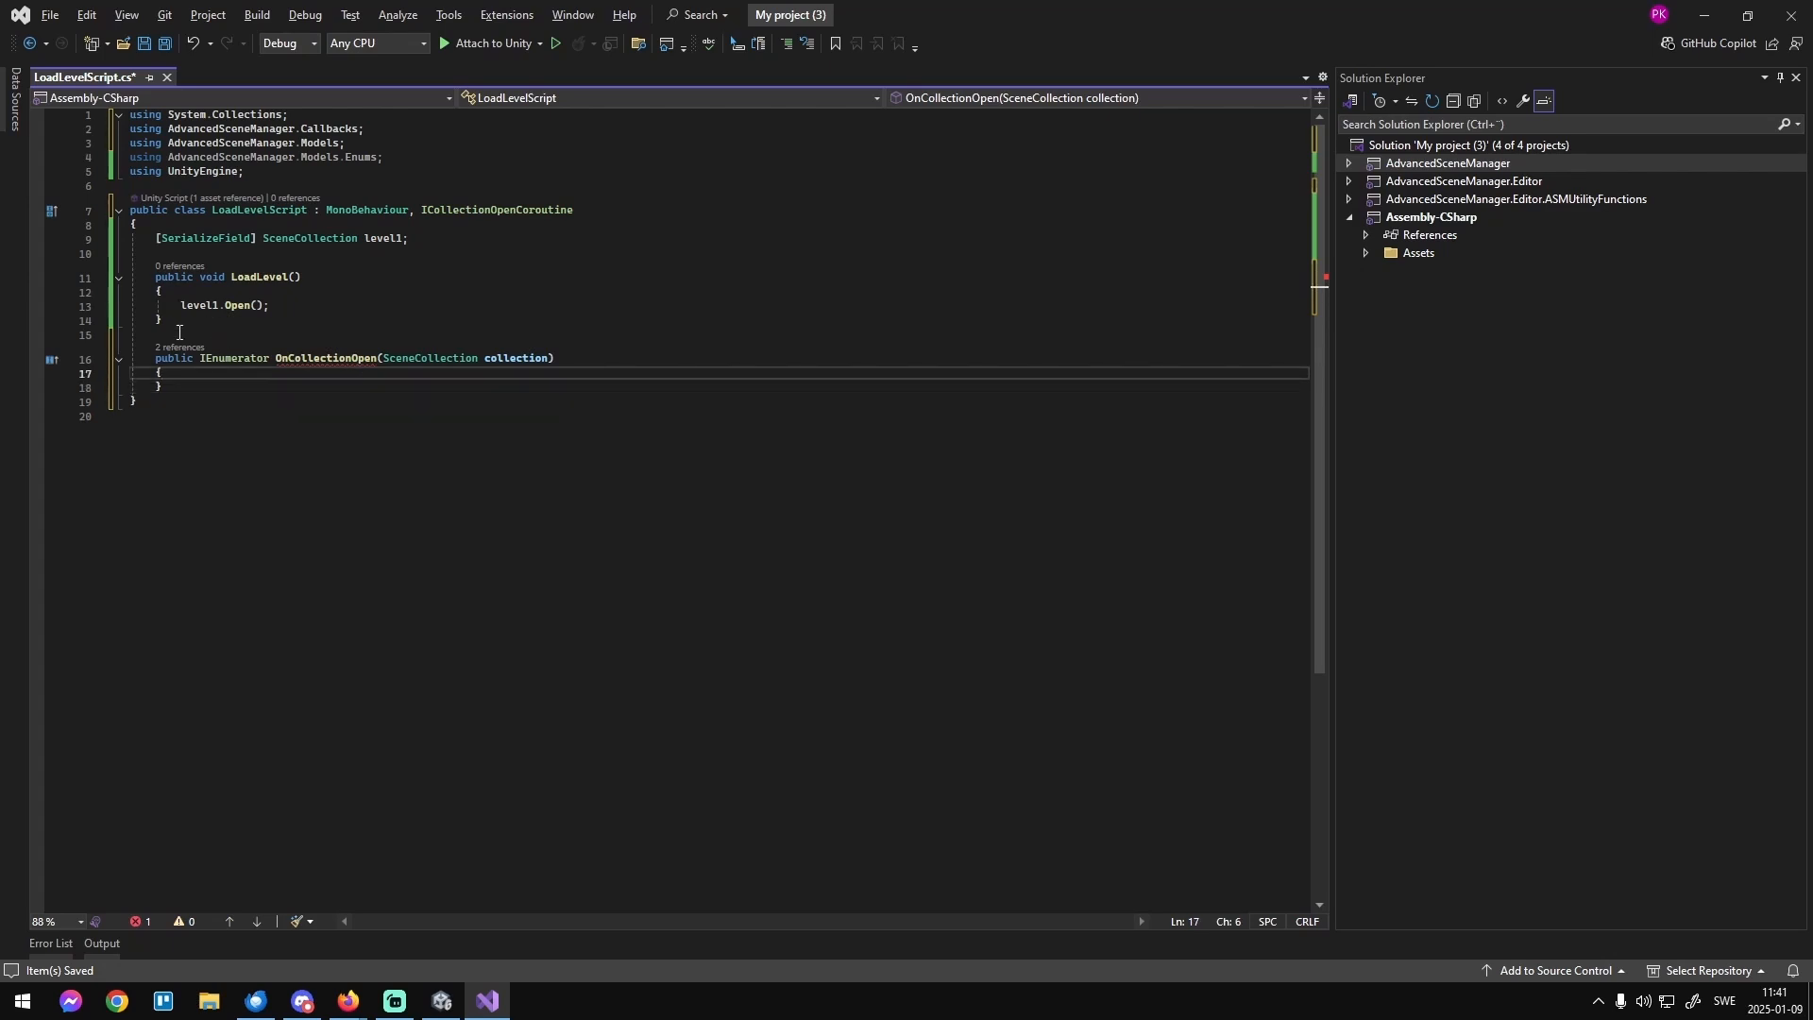
drag(179, 332, 156, 263)
key(Delete)
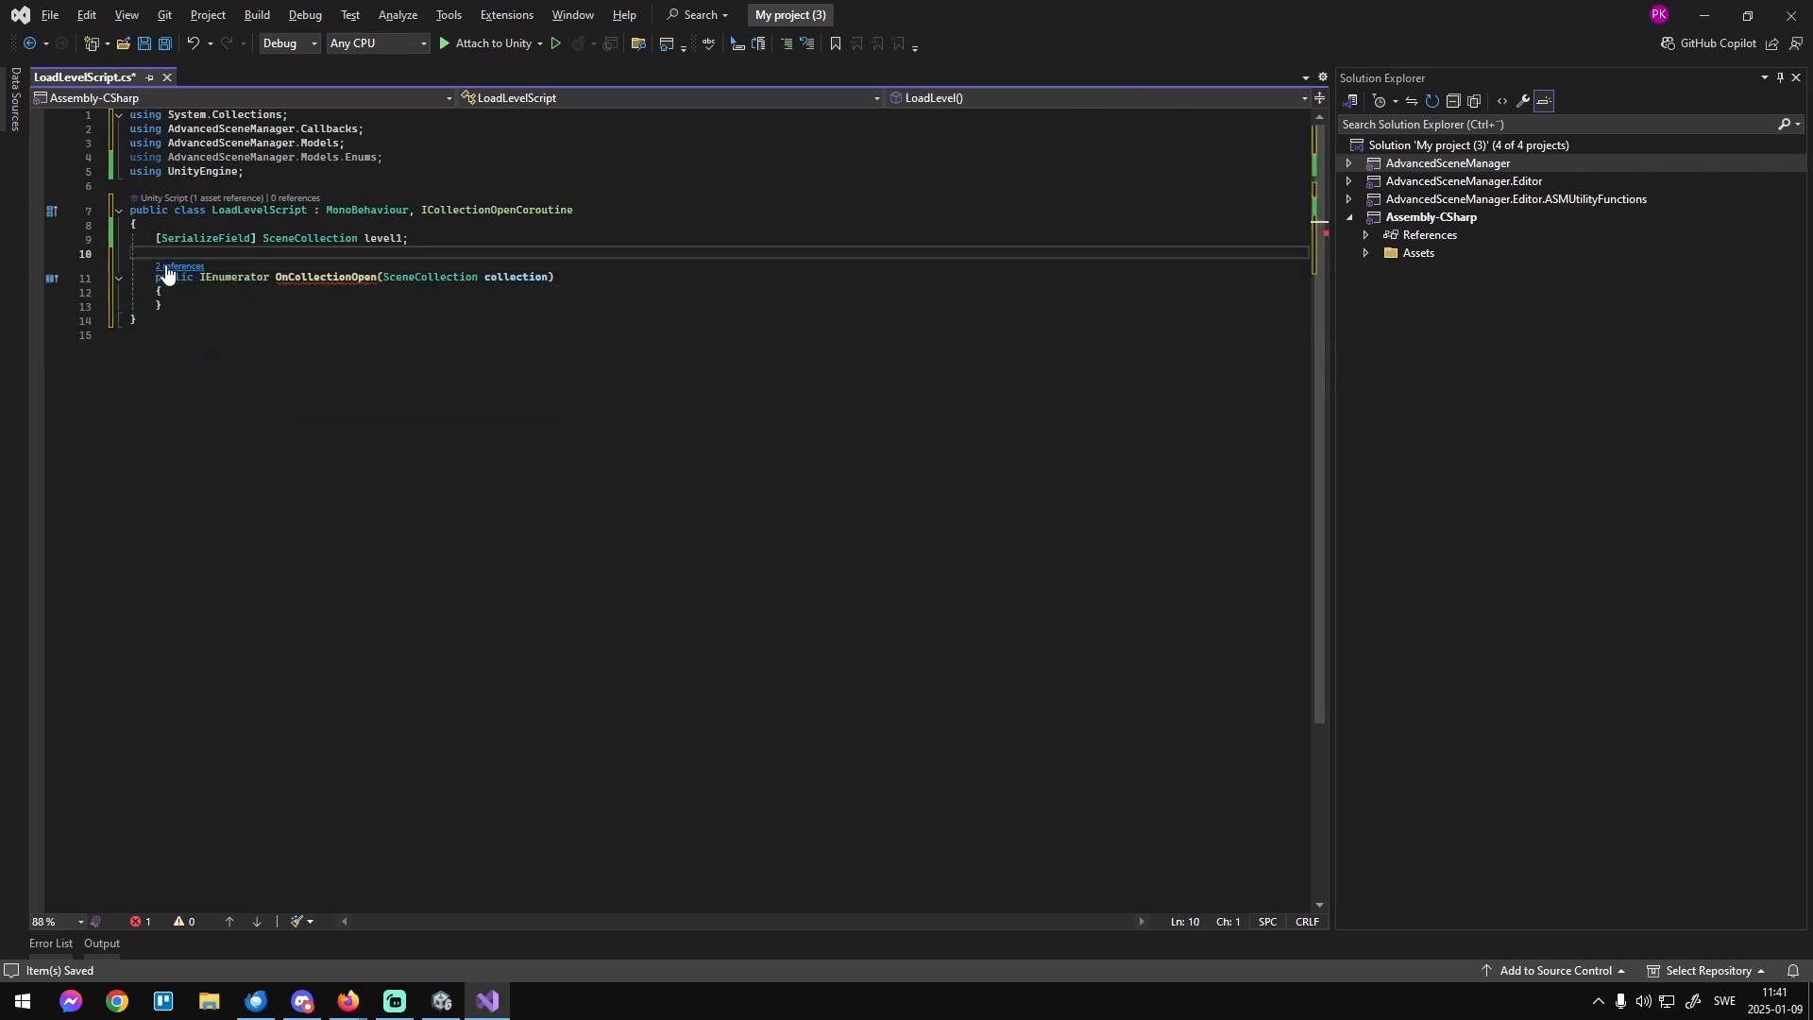
Switch to Unity and move the Env scene above the Gameplay scene in the Level 1 collection.
click(446, 1008)
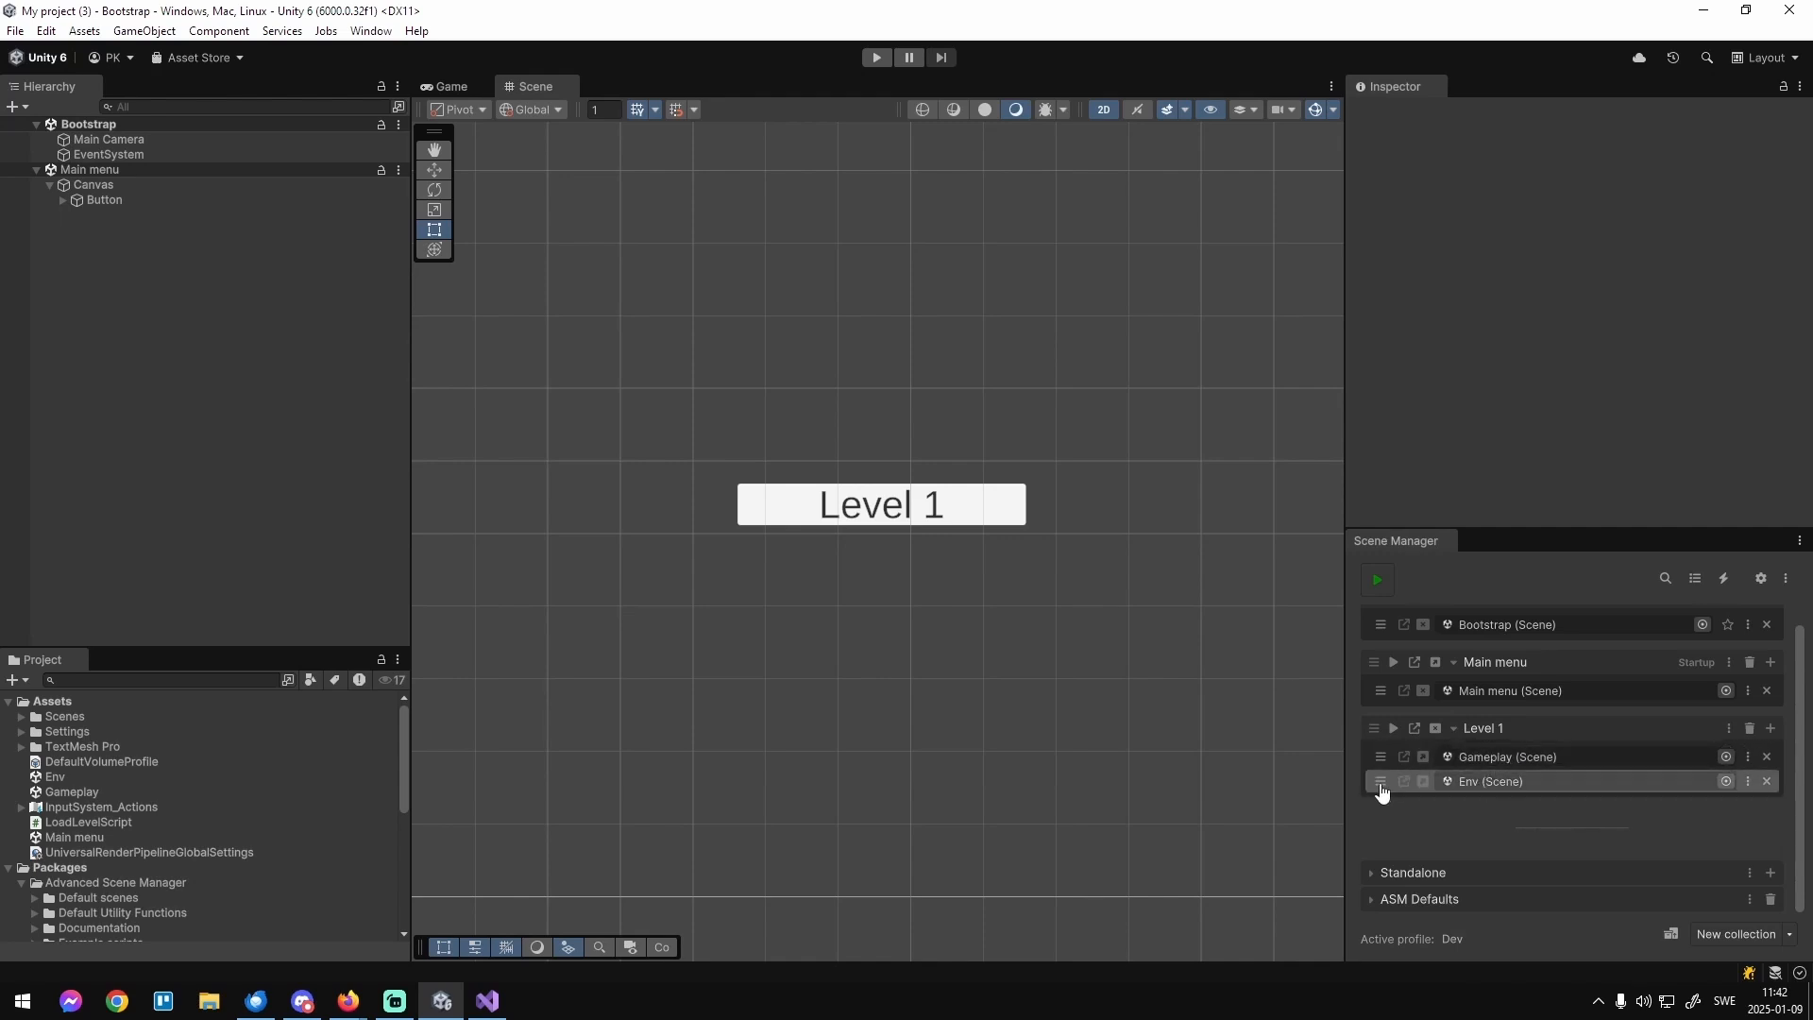
drag(1381, 777, 1383, 757)
Examine the OnCollectionOpen method and MonoBehaviour base class in Visual Studio, and the menu Button's On Click event in Unity.
click(487, 1000)
double_click(340, 278)
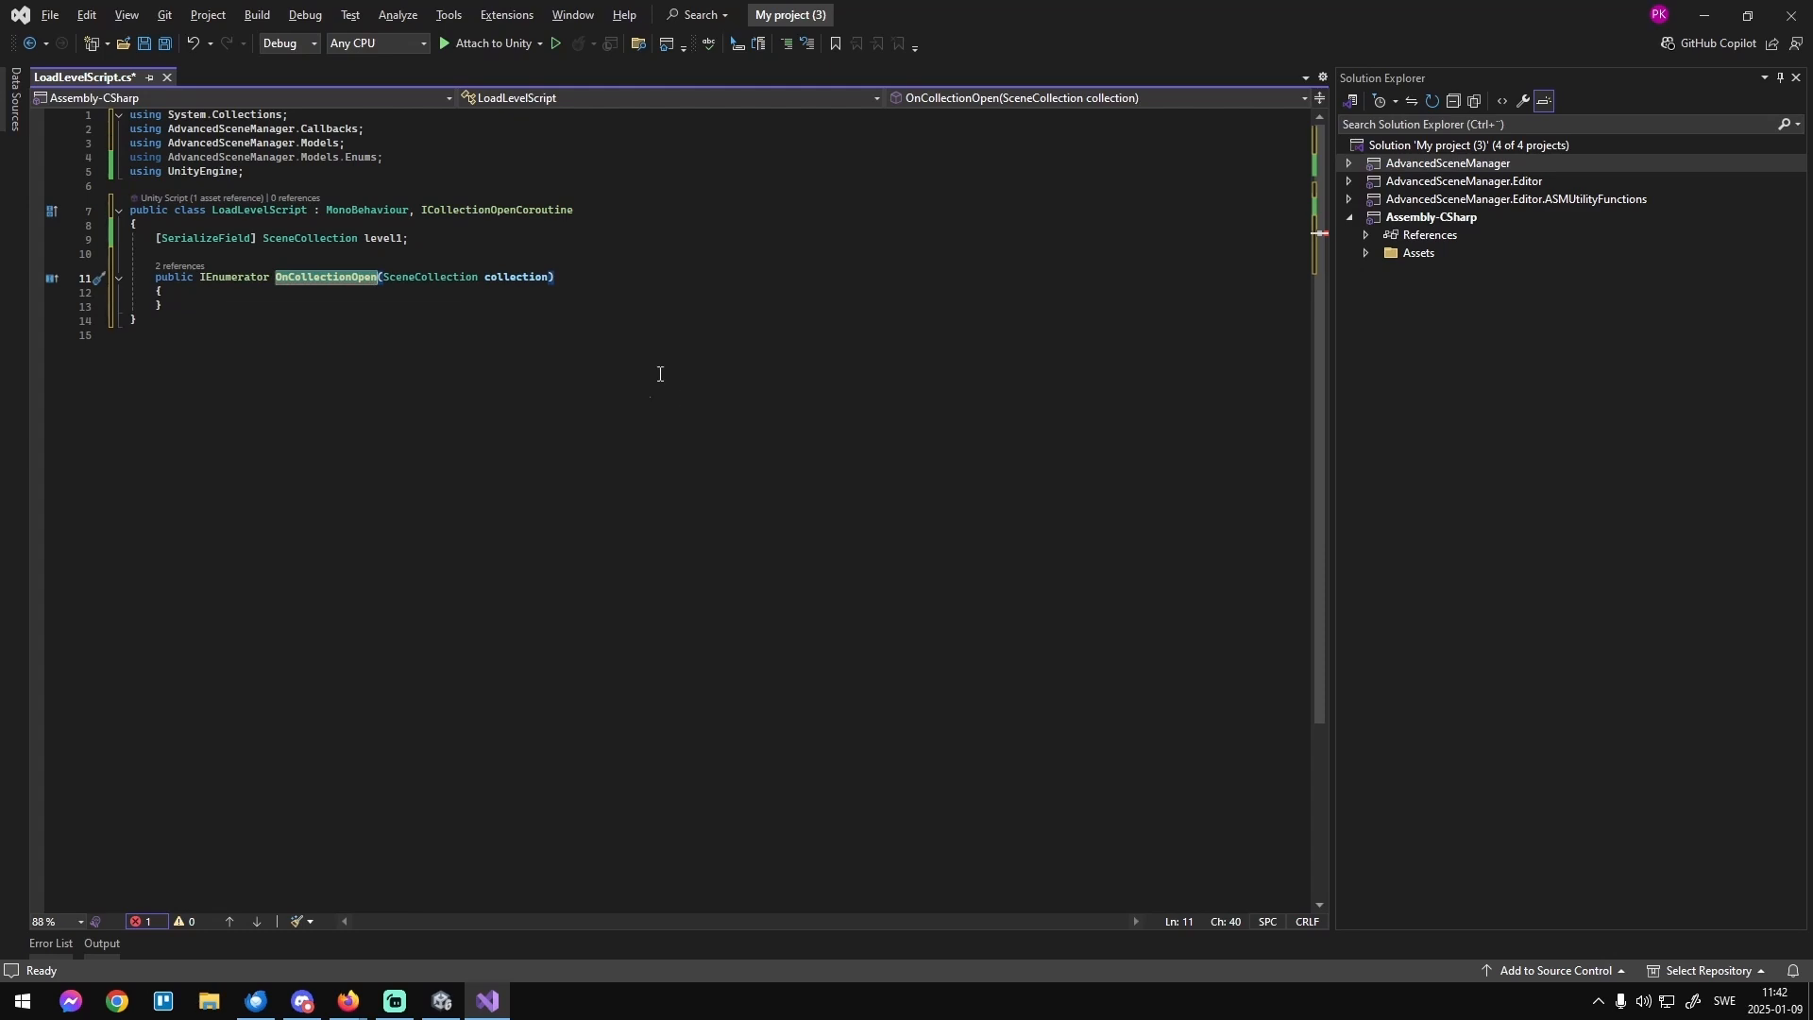
double_click(340, 208)
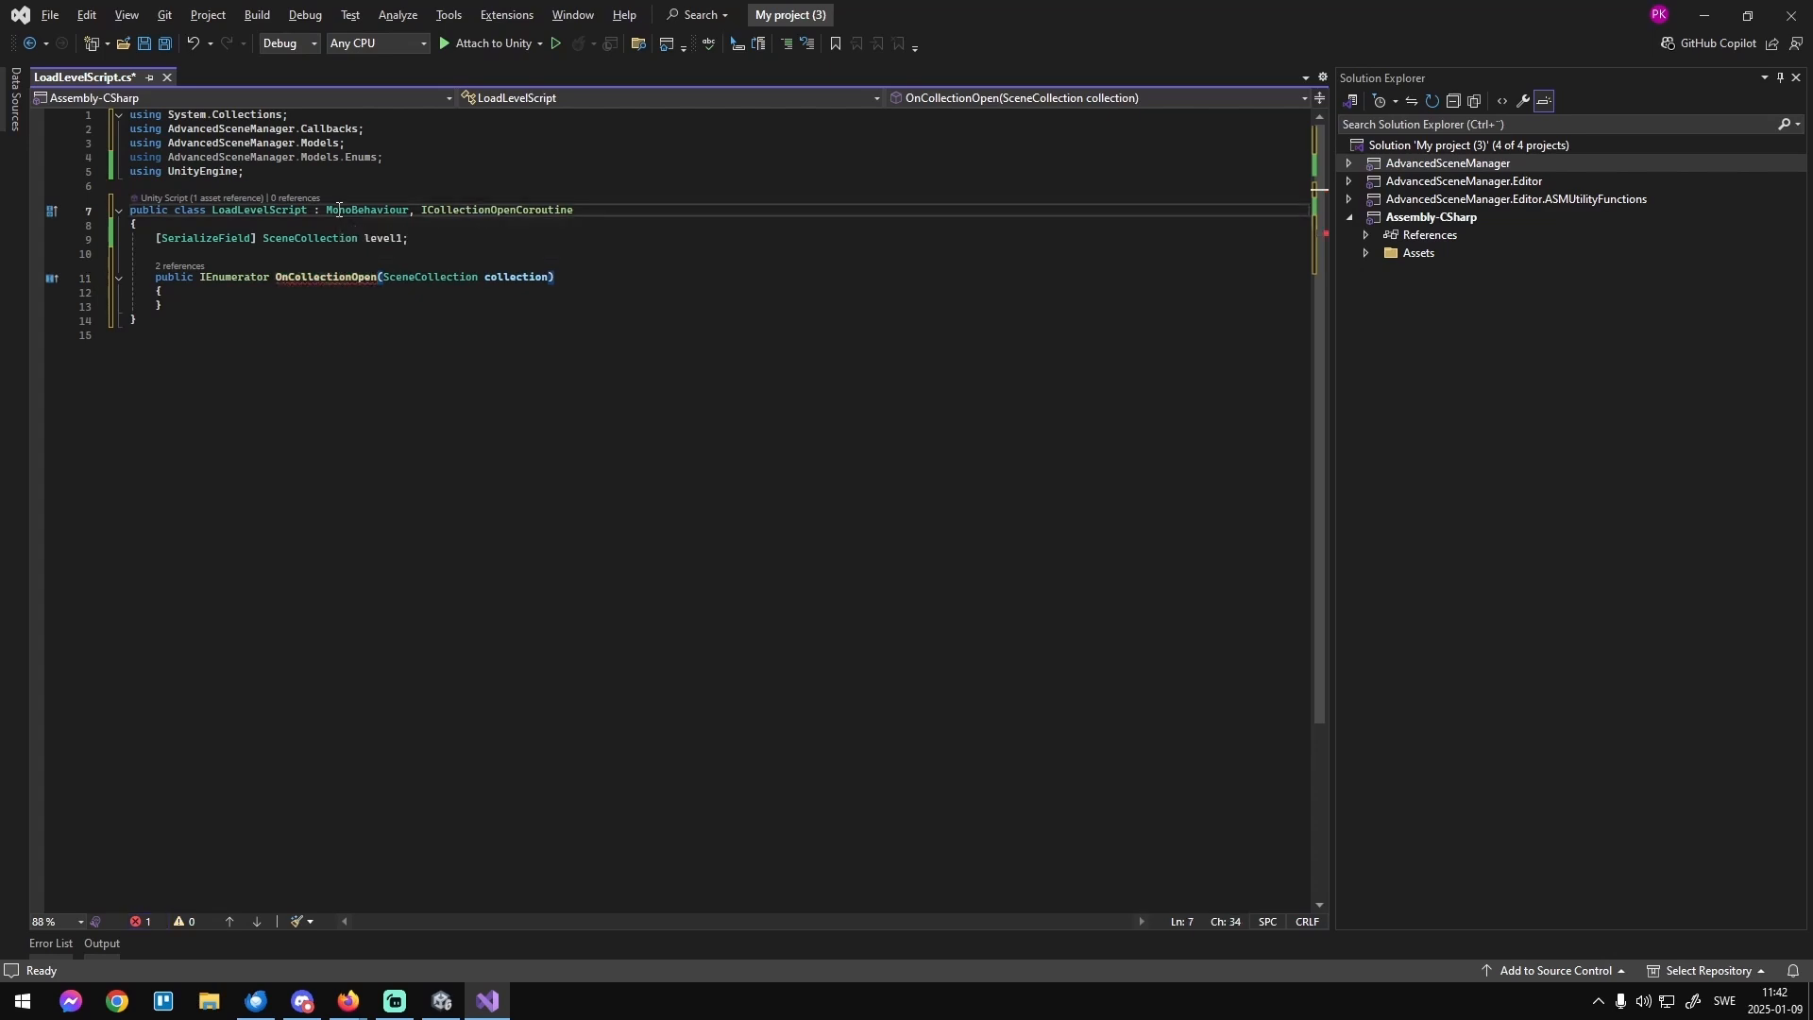
click(442, 1001)
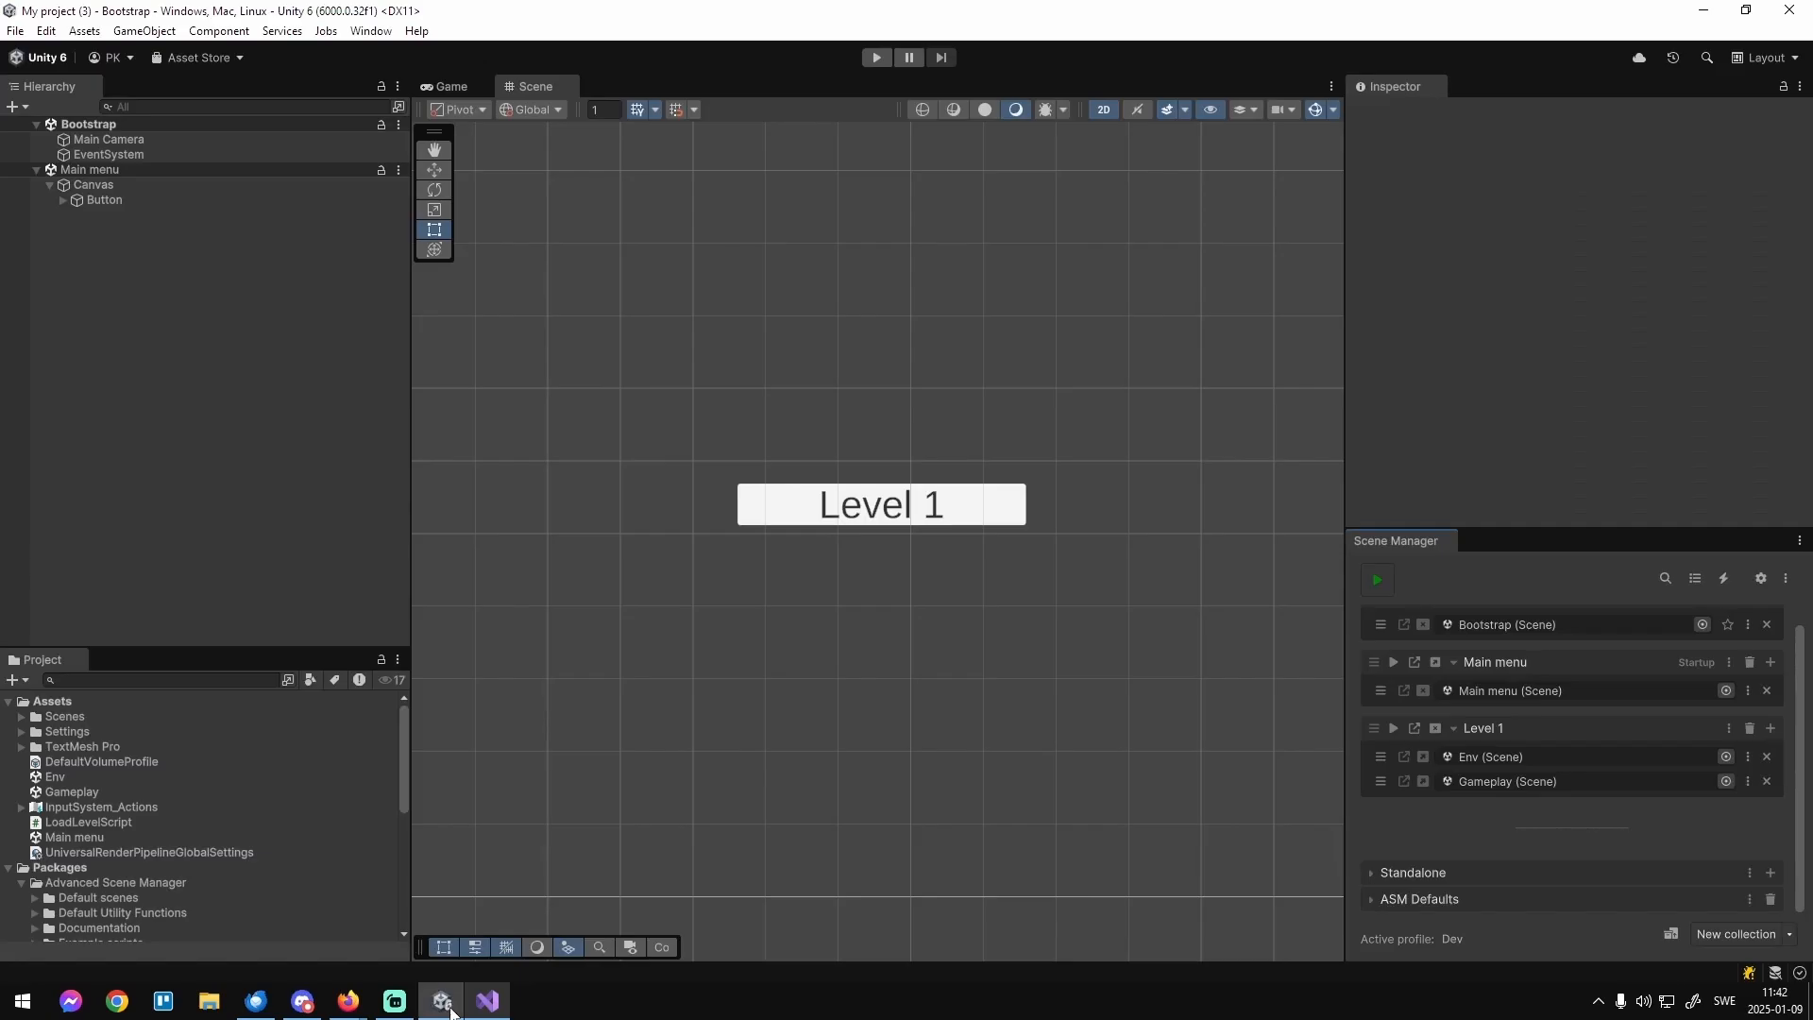
click(93, 185)
click(113, 155)
click(105, 199)
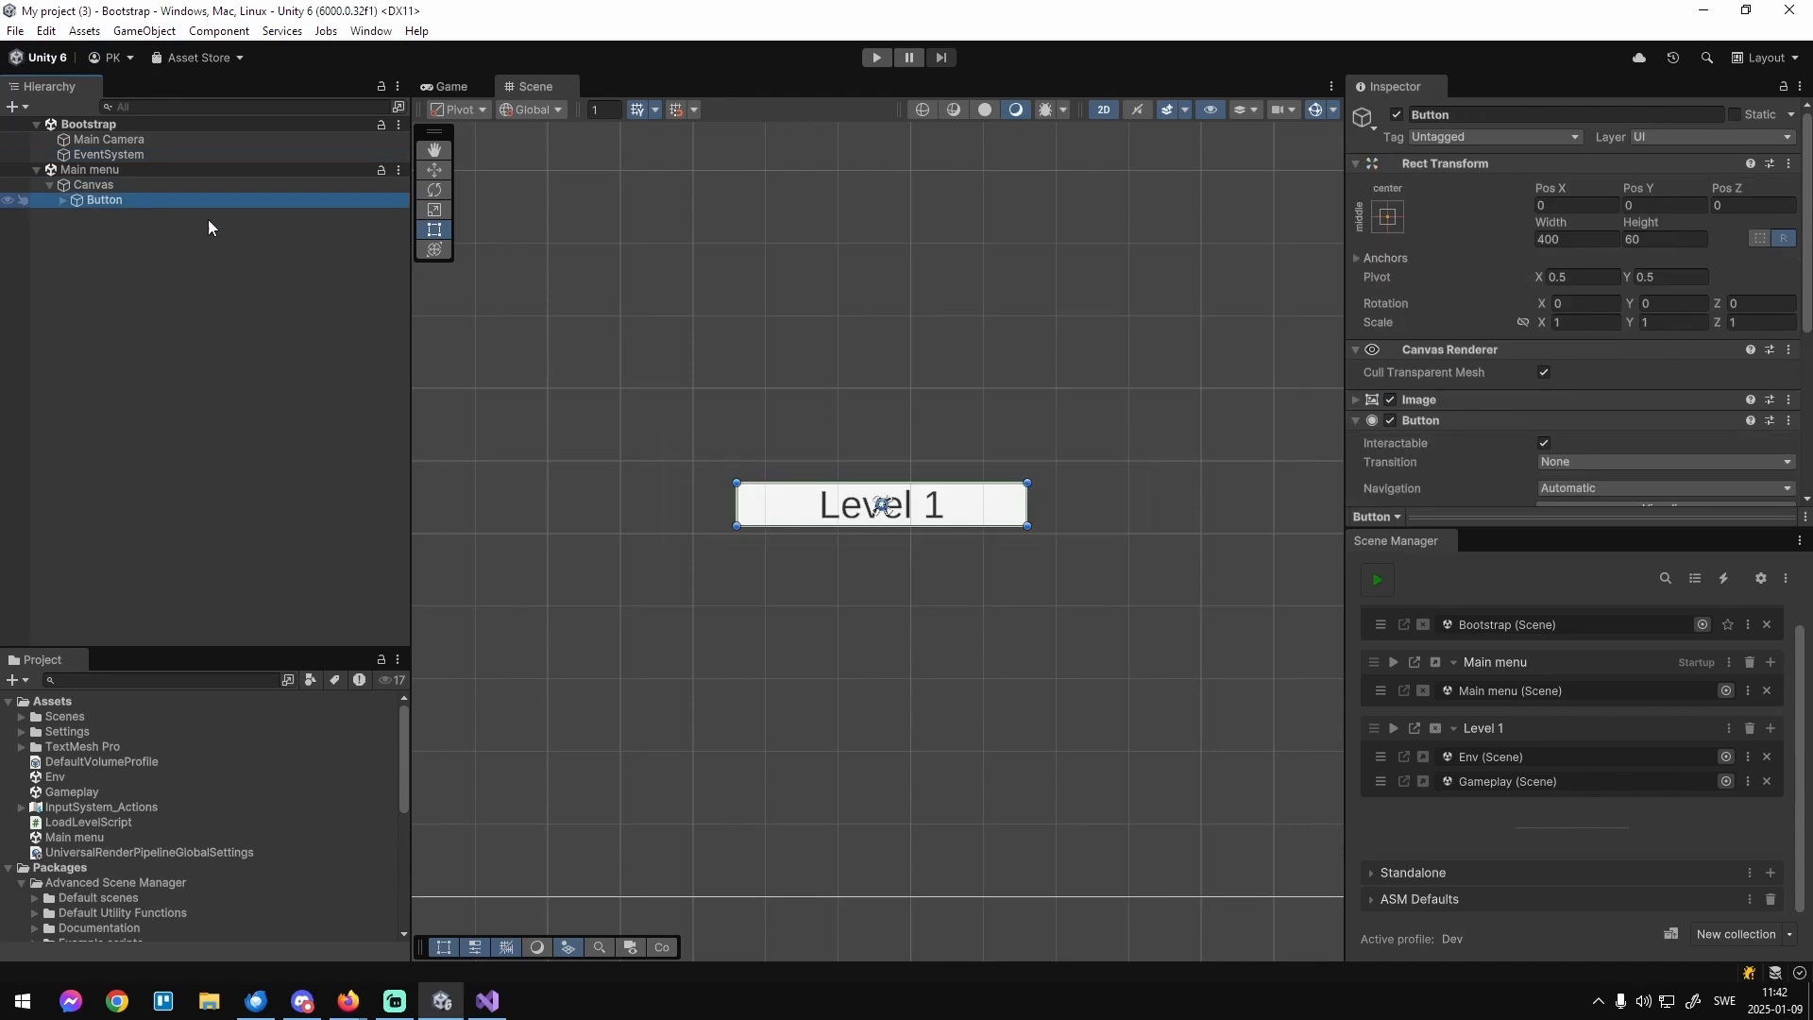
scroll(1456, 362, down, 3)
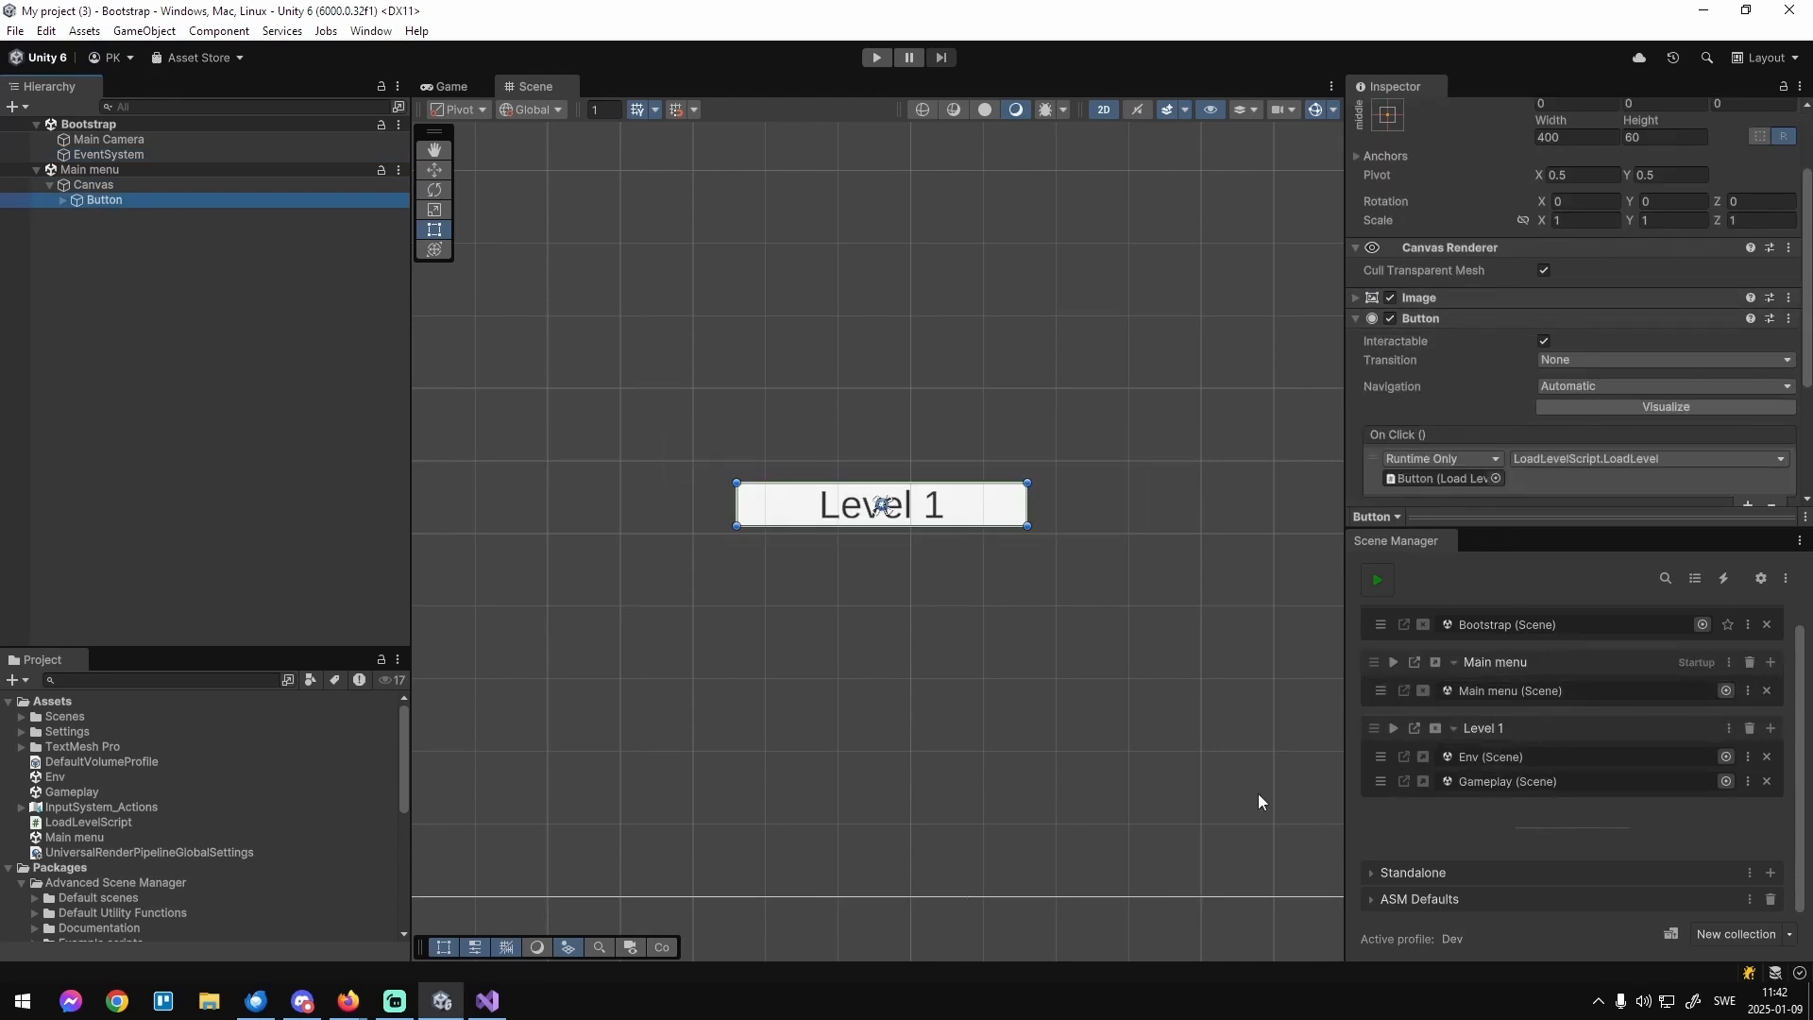
In Visual Studio, add a yield break; statement to the body of the OnCollectionOpen method.
click(487, 1000)
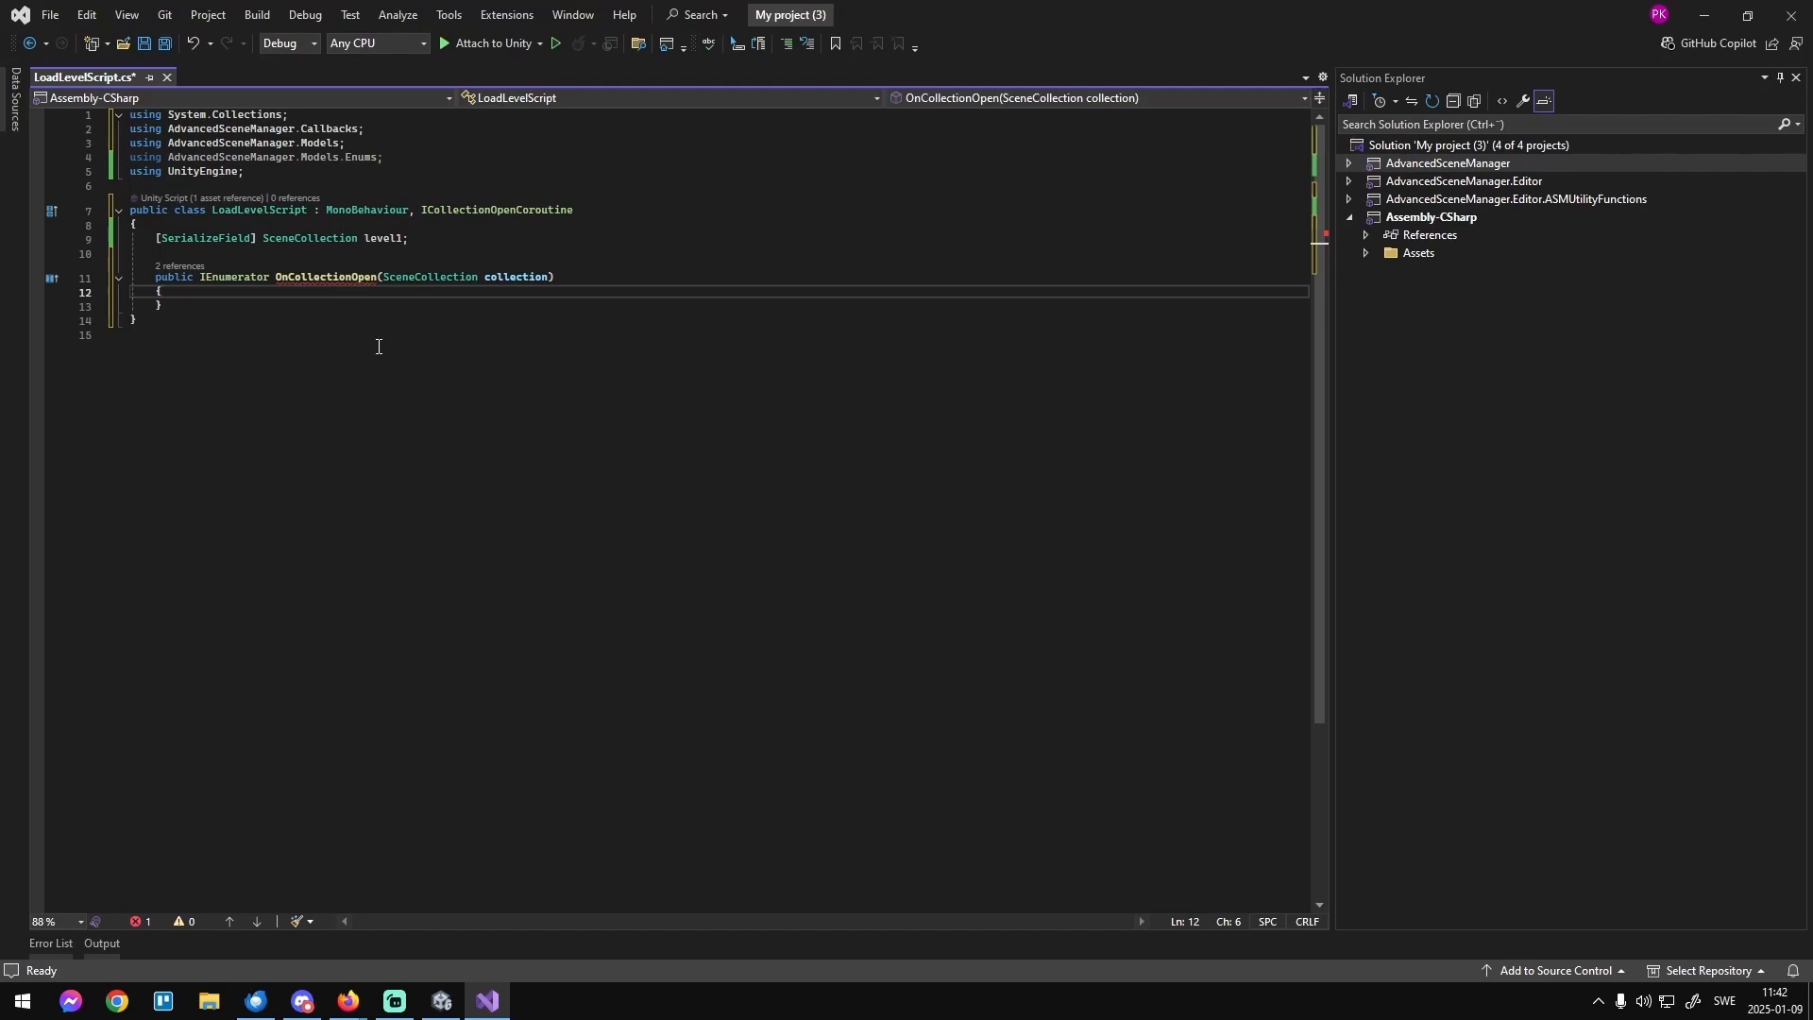
key(Return)
text(yield)
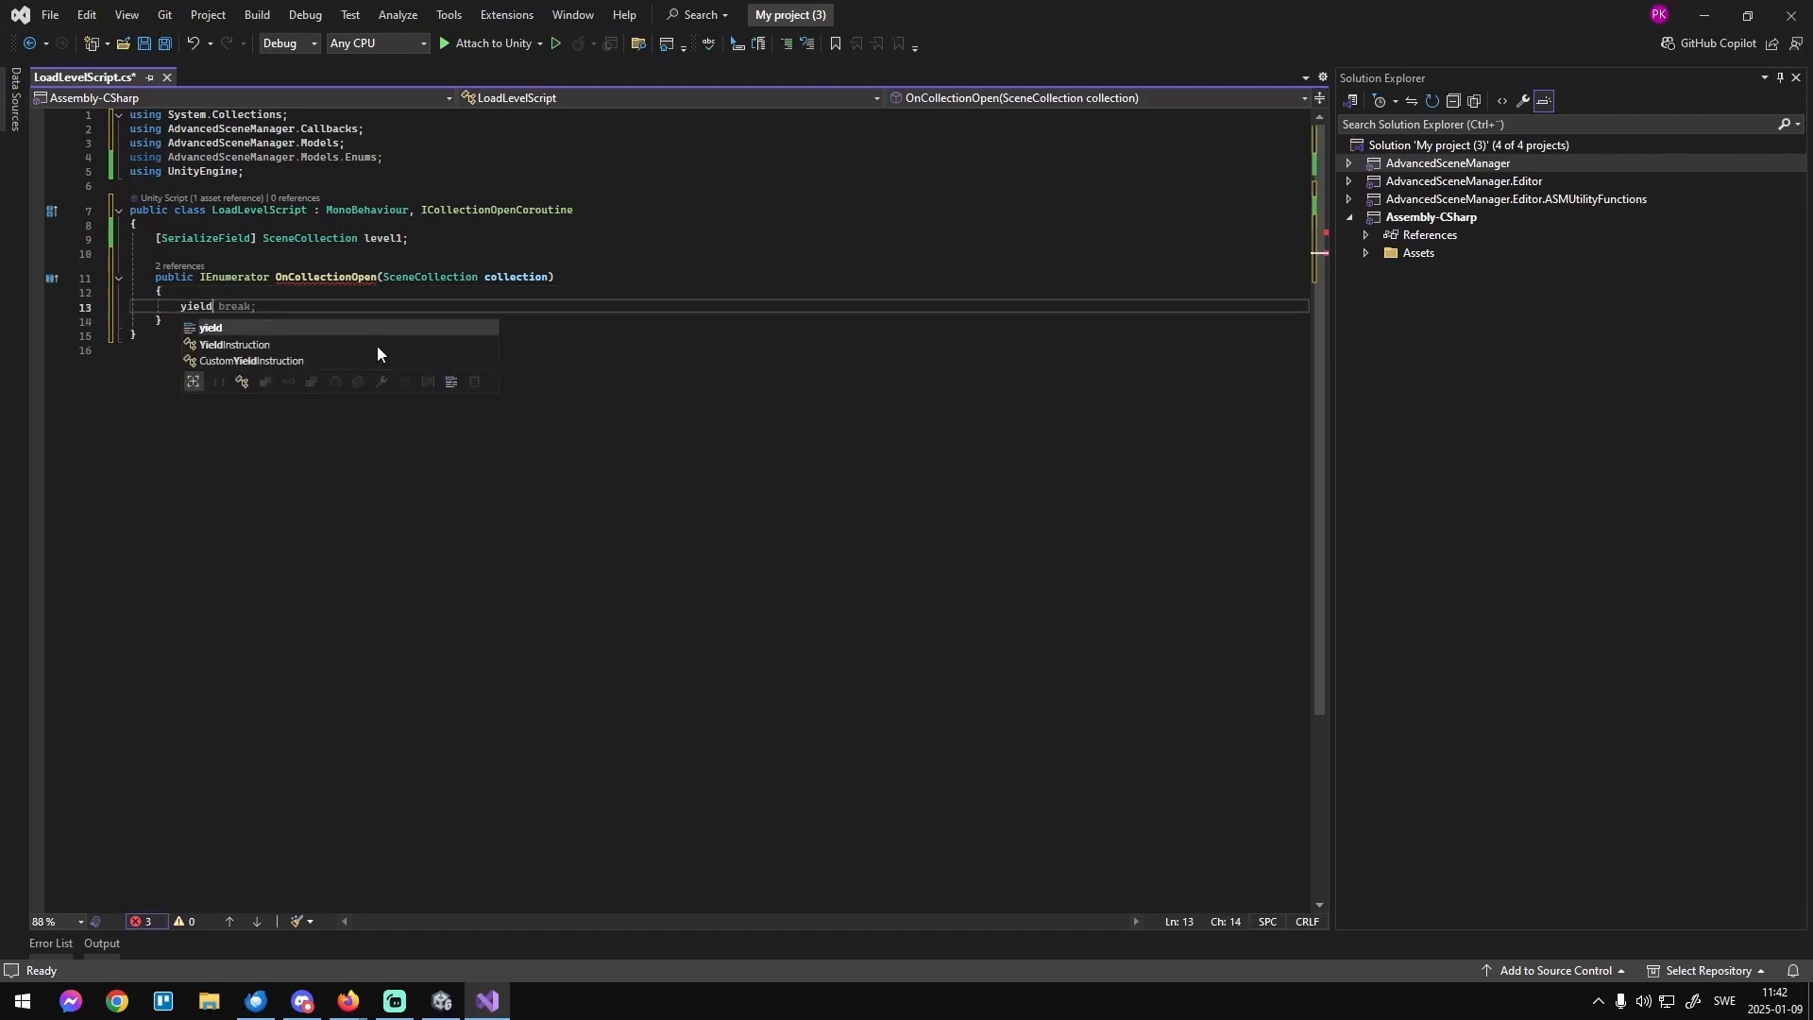
key(Tab)
key(Return)
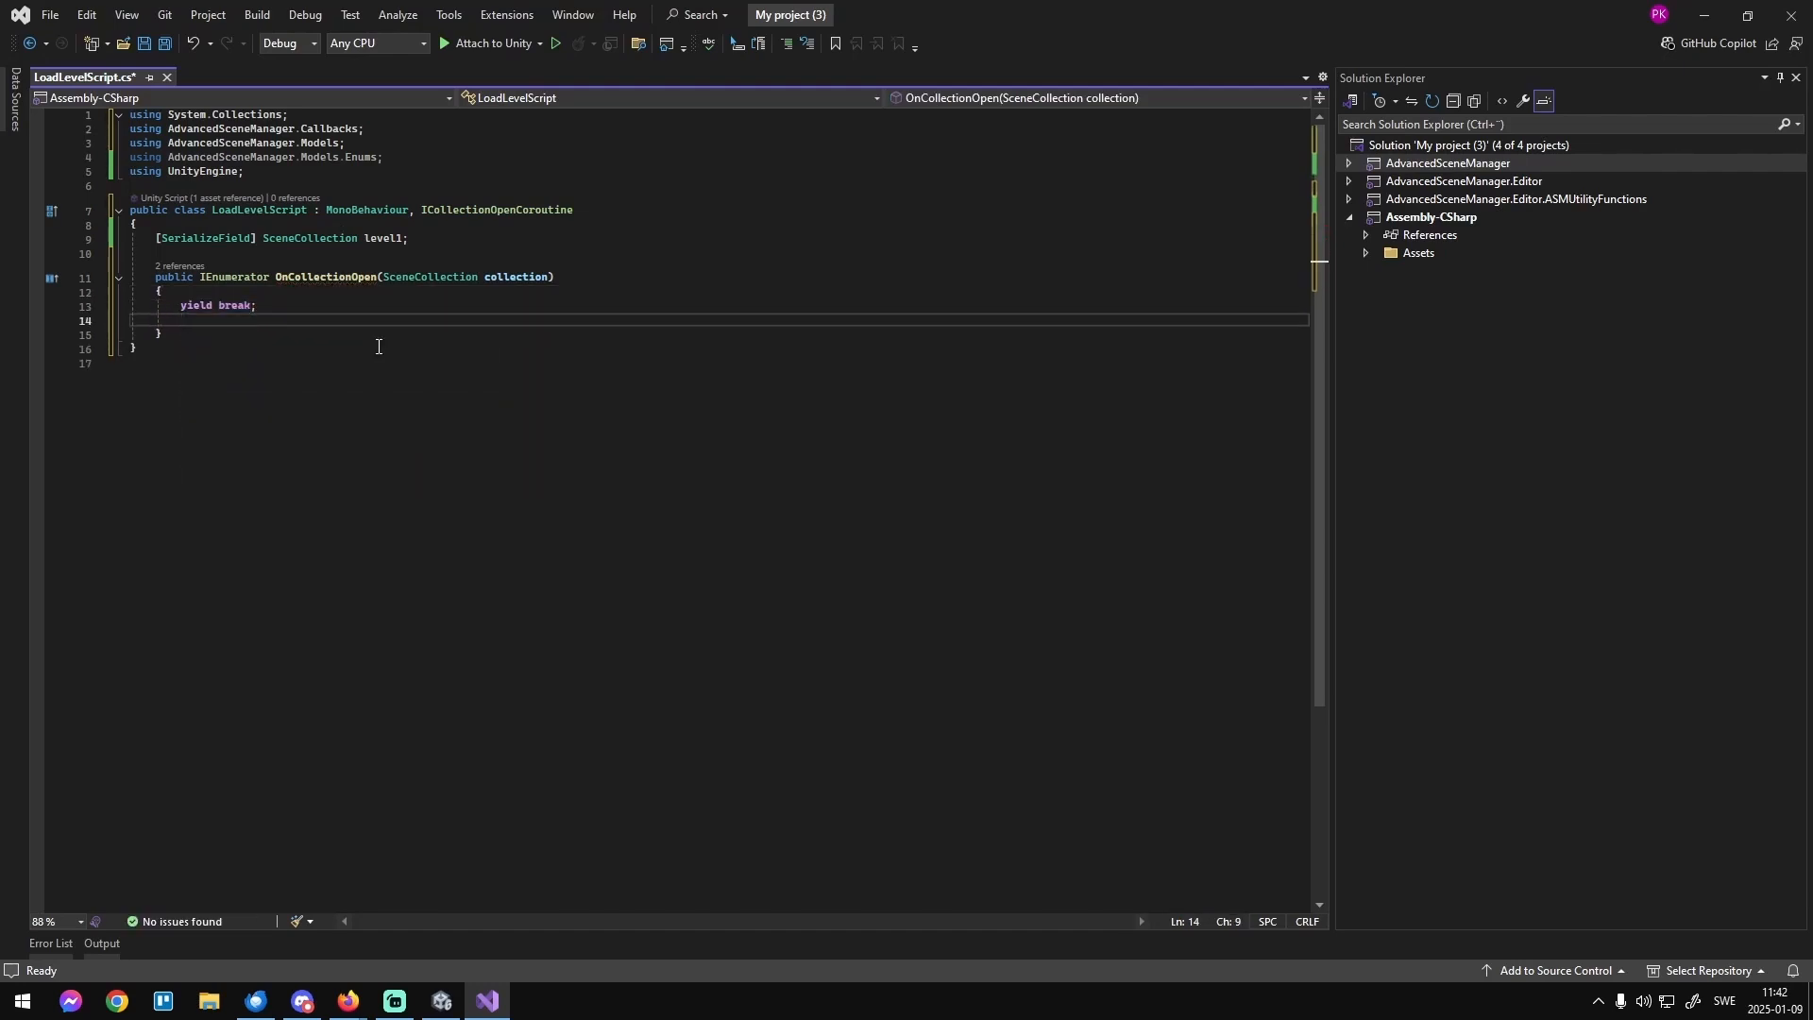
Insert Debug.Log(collection.name); above the yield break line in OnCollectionOpen and save the script.
key(Up)
key(Return)
key(Up)
text(Debu)
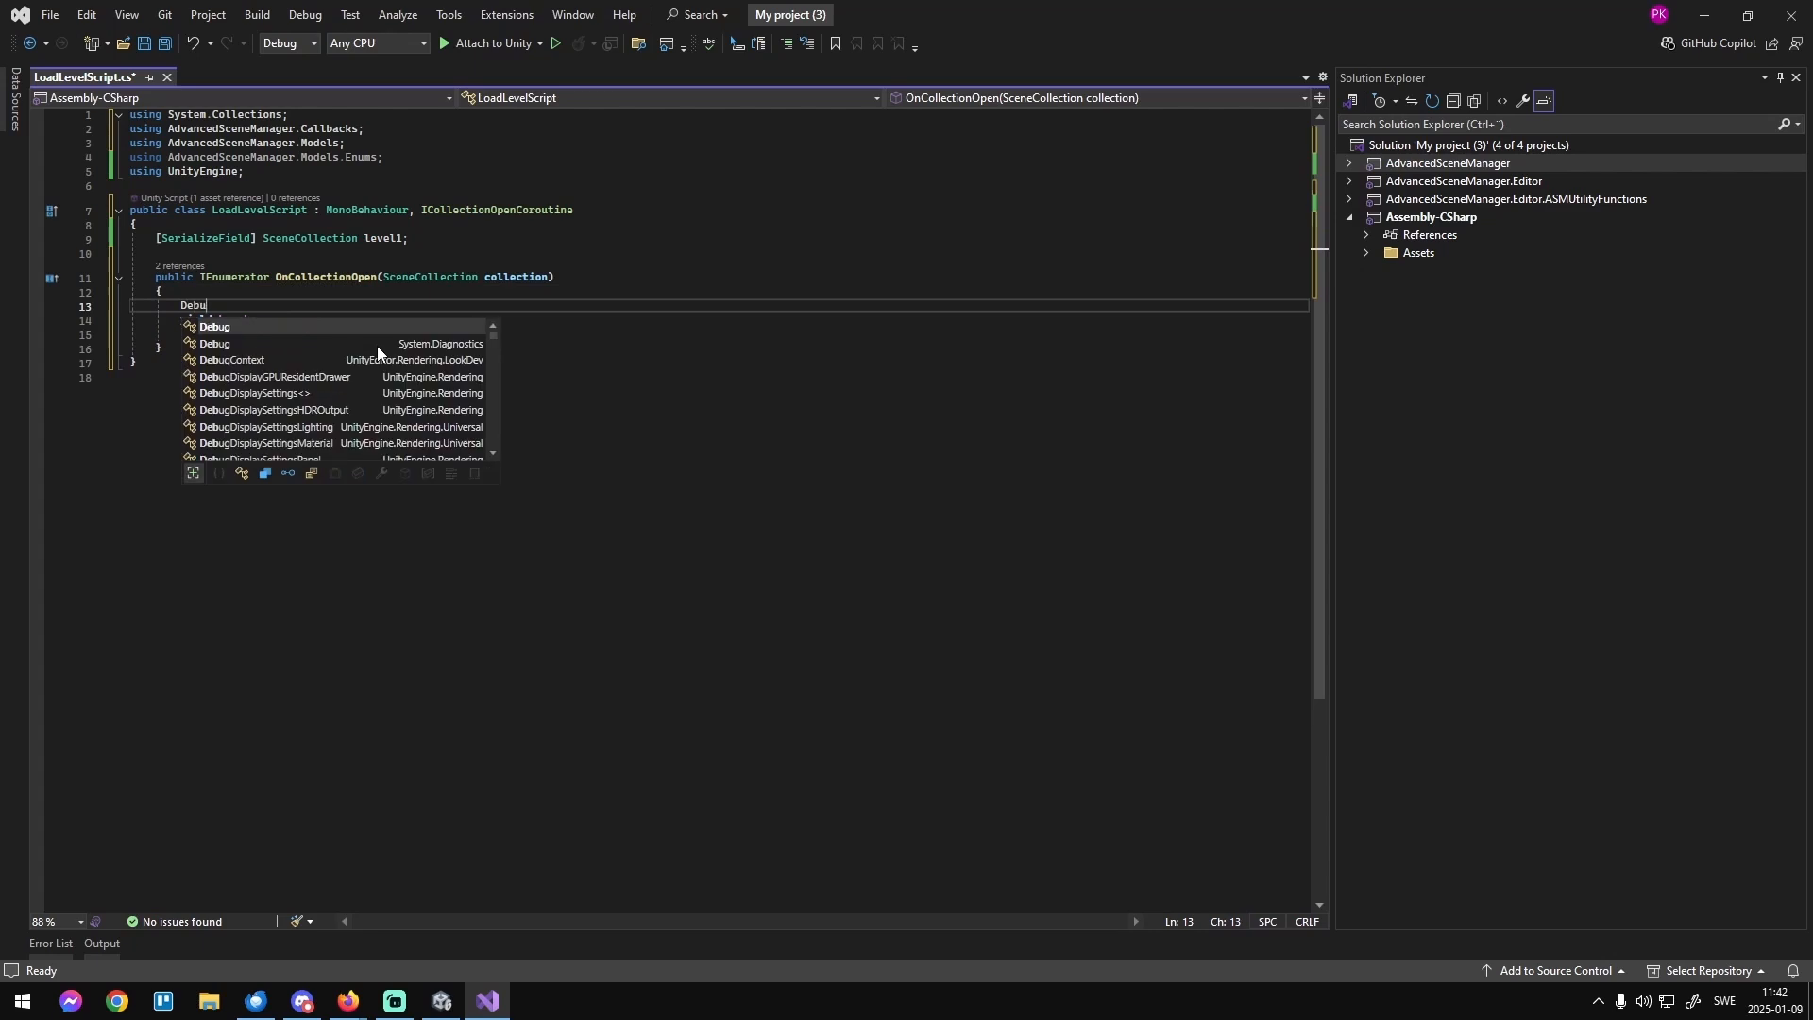
text(g.Log()
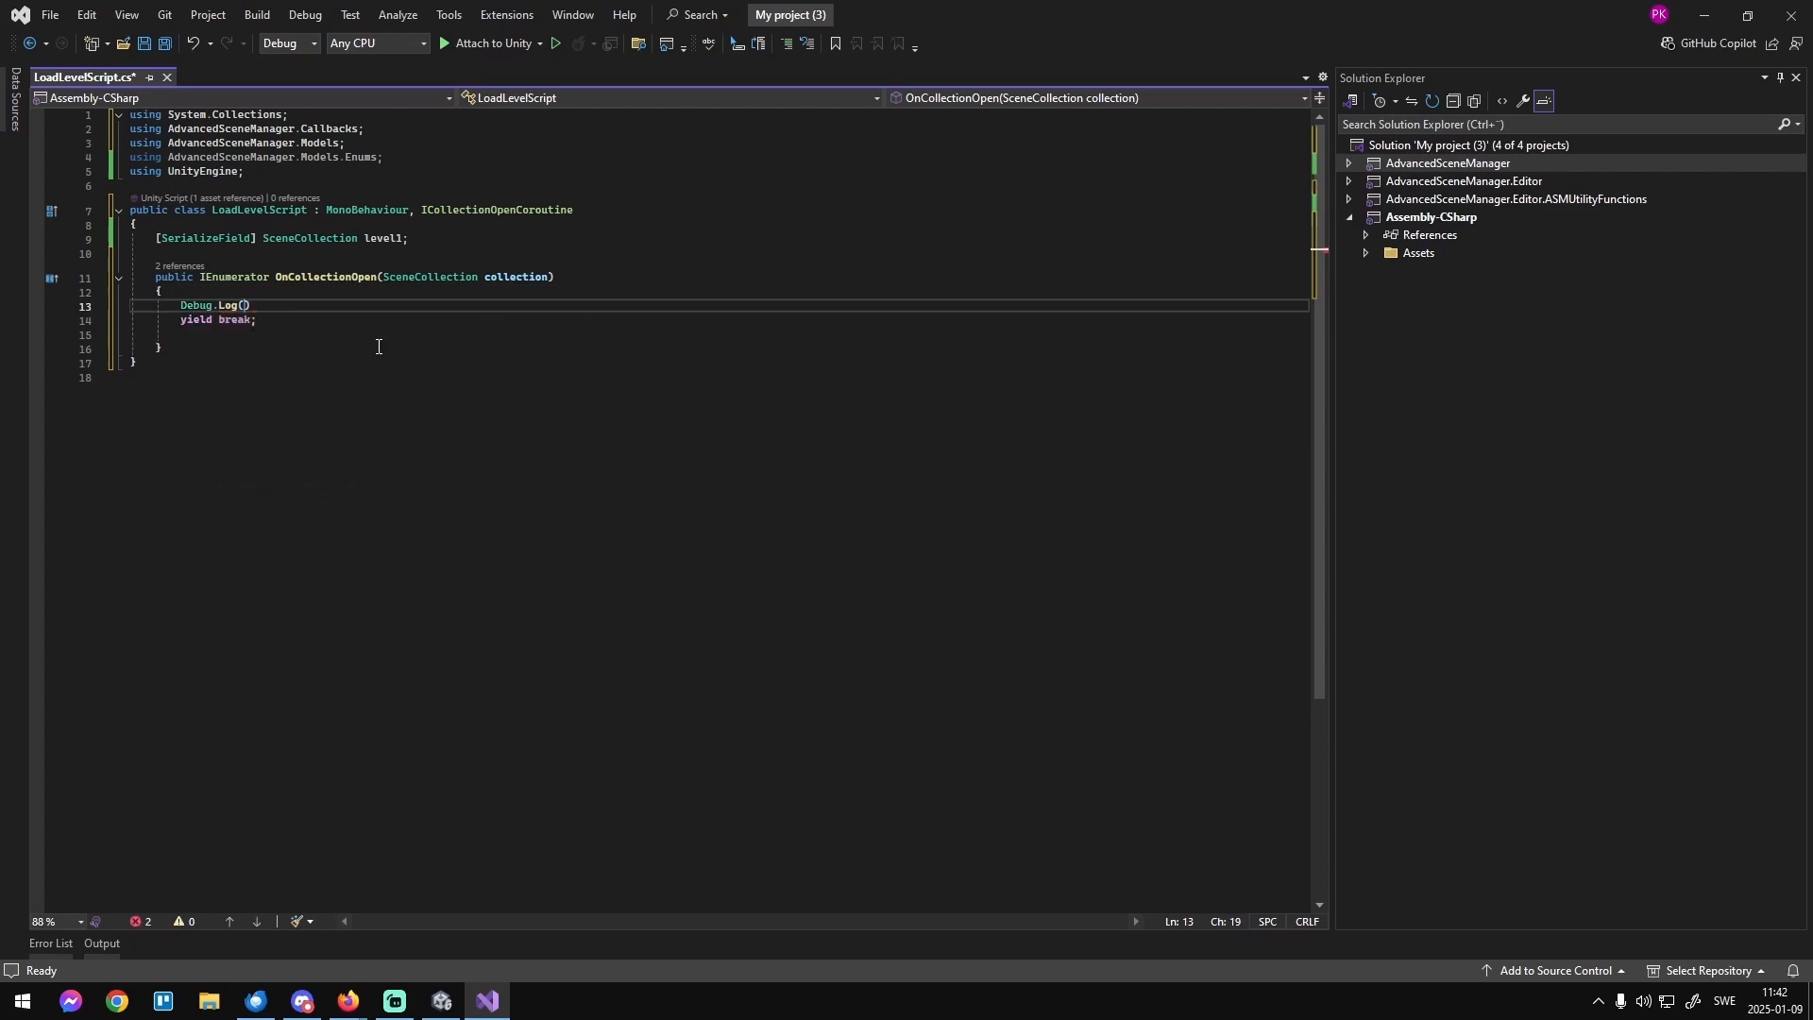
text(collection.name);)
key(ctrl+s)
Switch to Unity, run the game from the Scene Manager, and try the Level 1 button with the Console open.
click(441, 999)
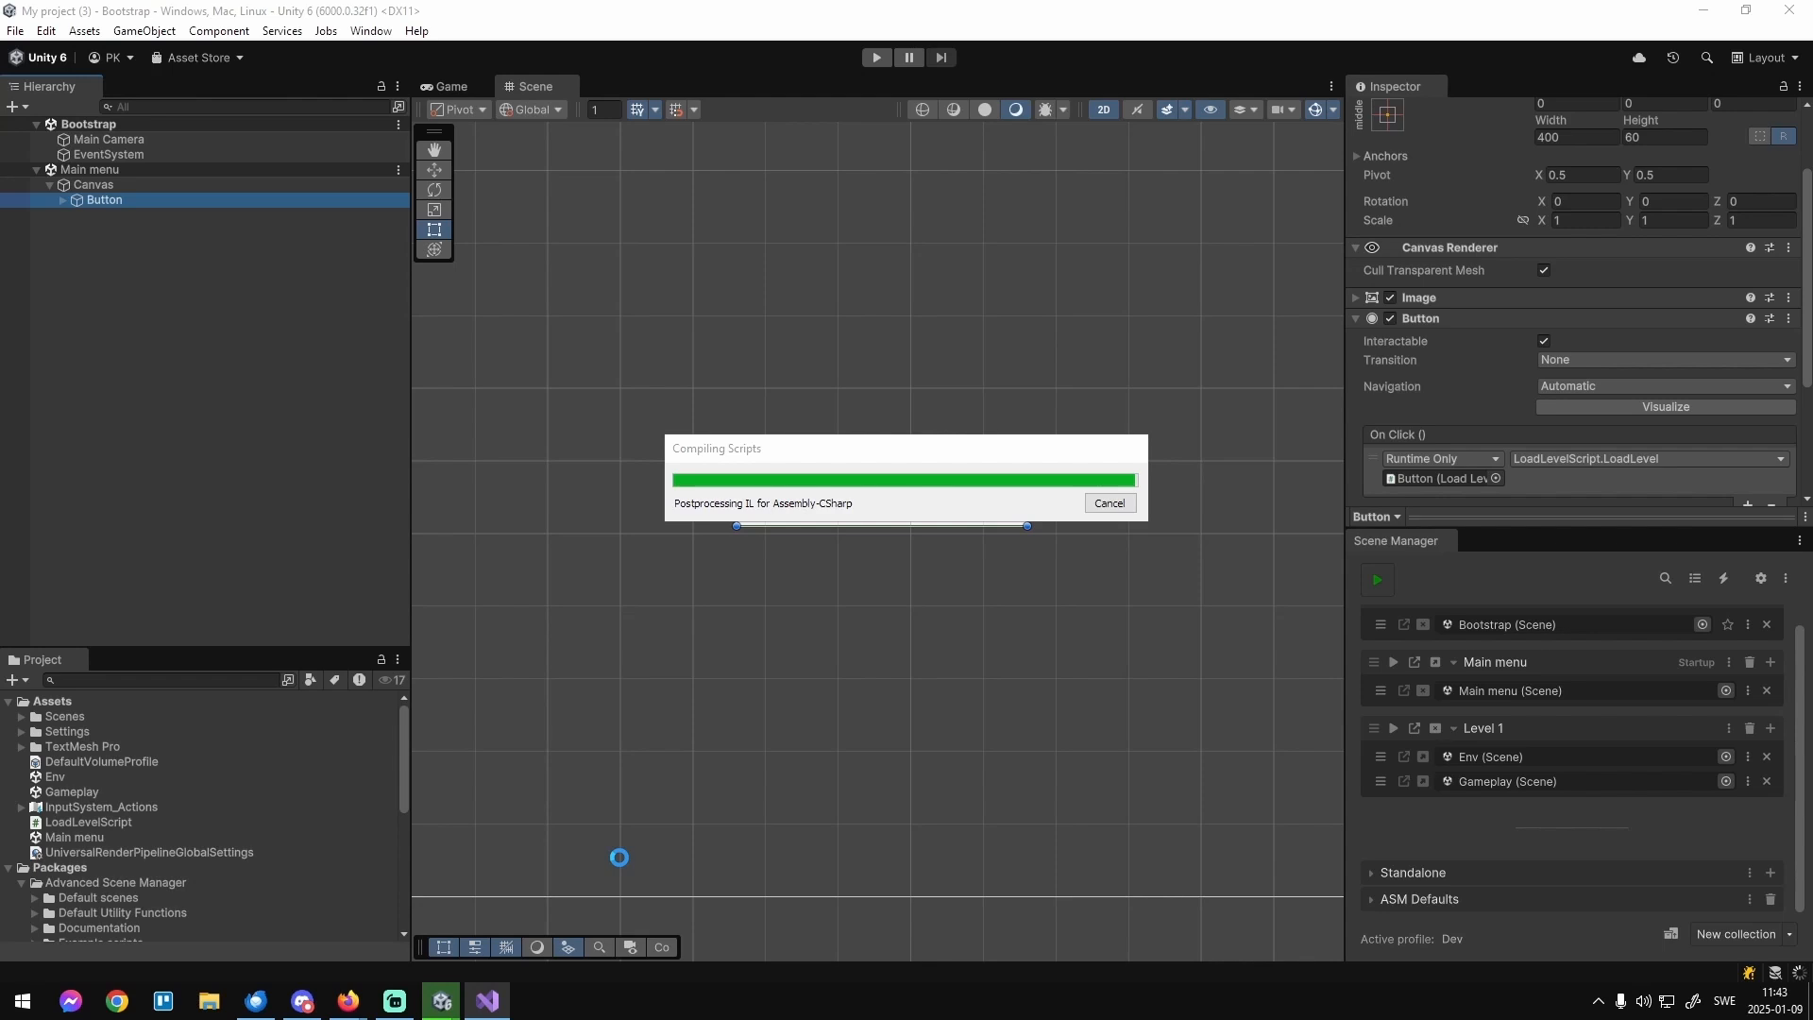
click(1379, 580)
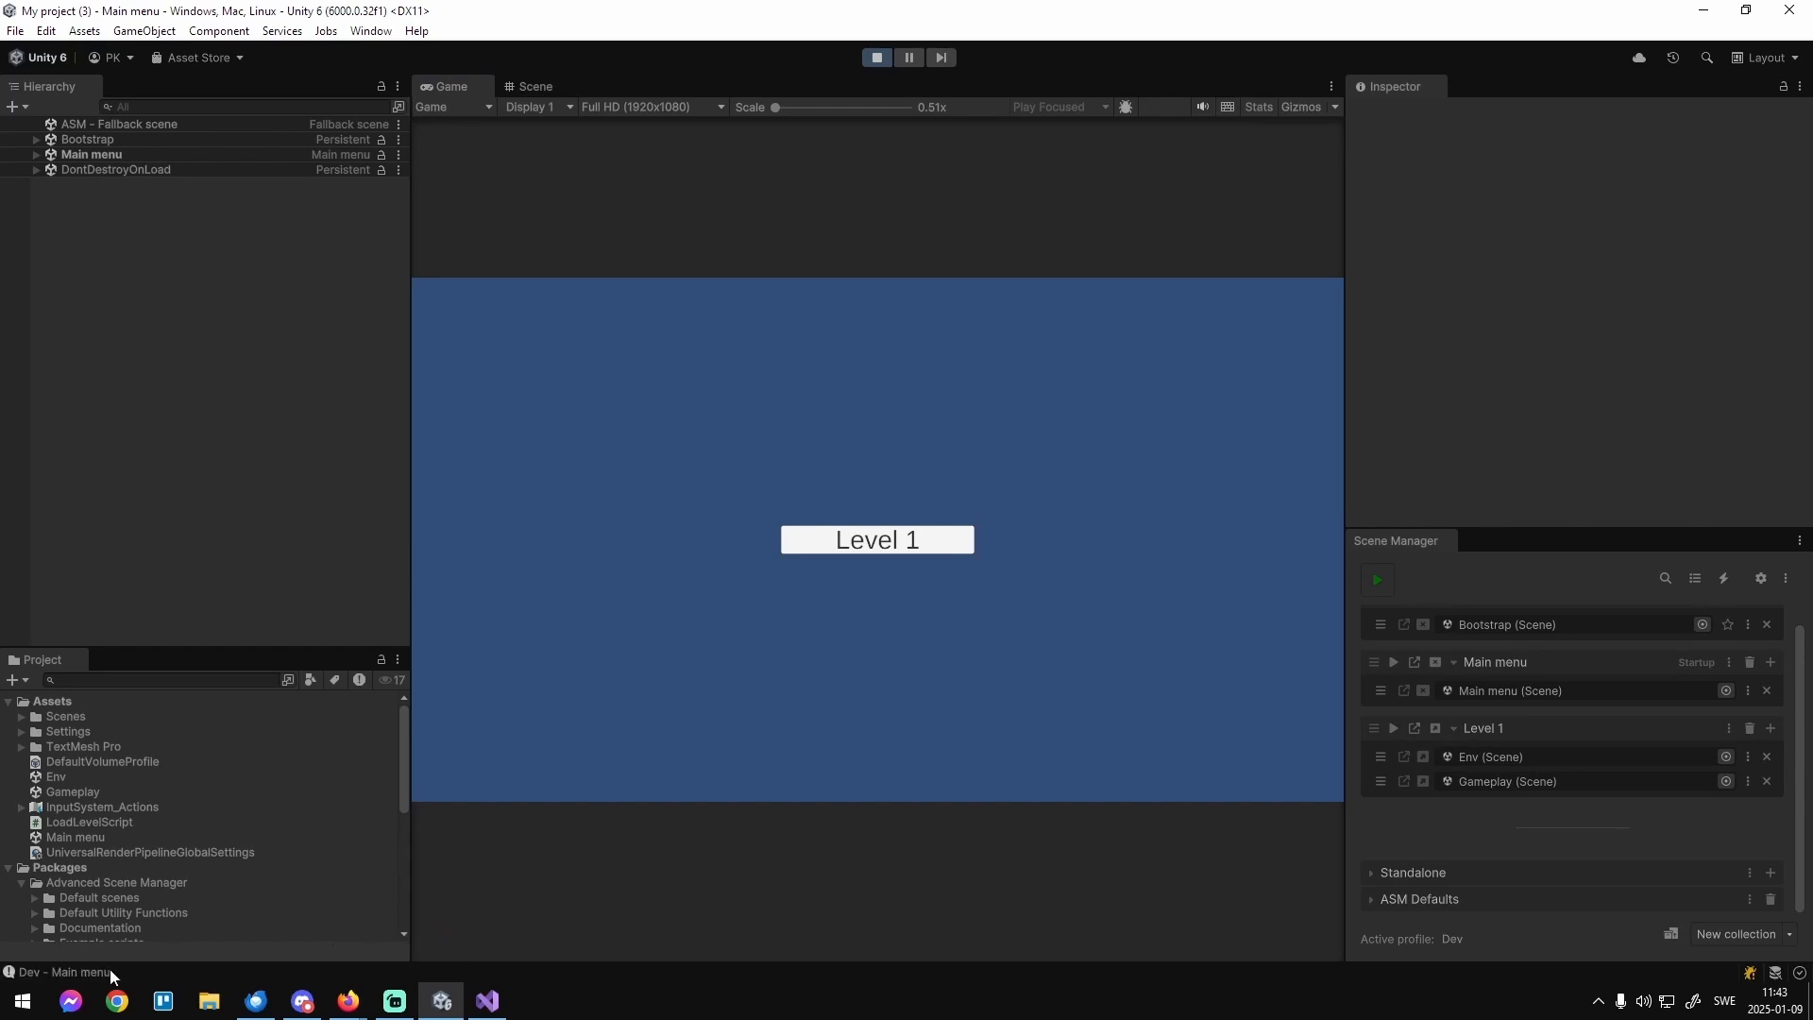
click(109, 972)
drag(410, 187, 1317, 294)
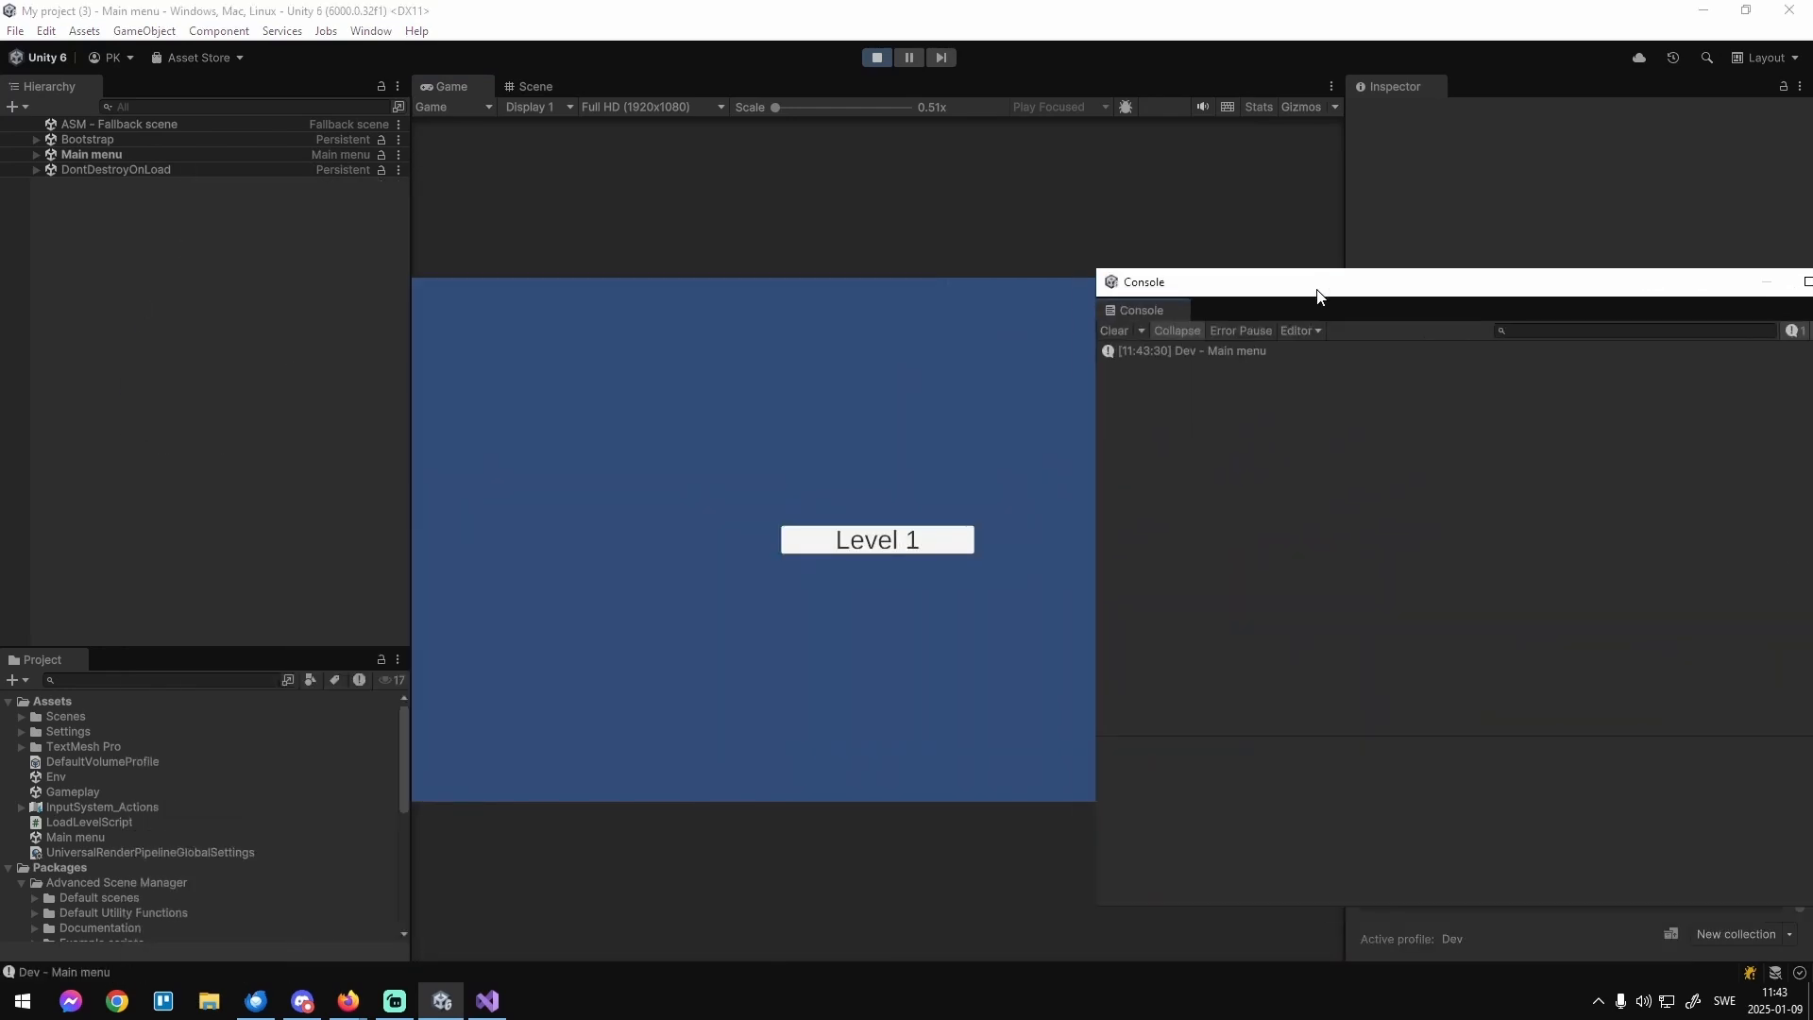
click(847, 543)
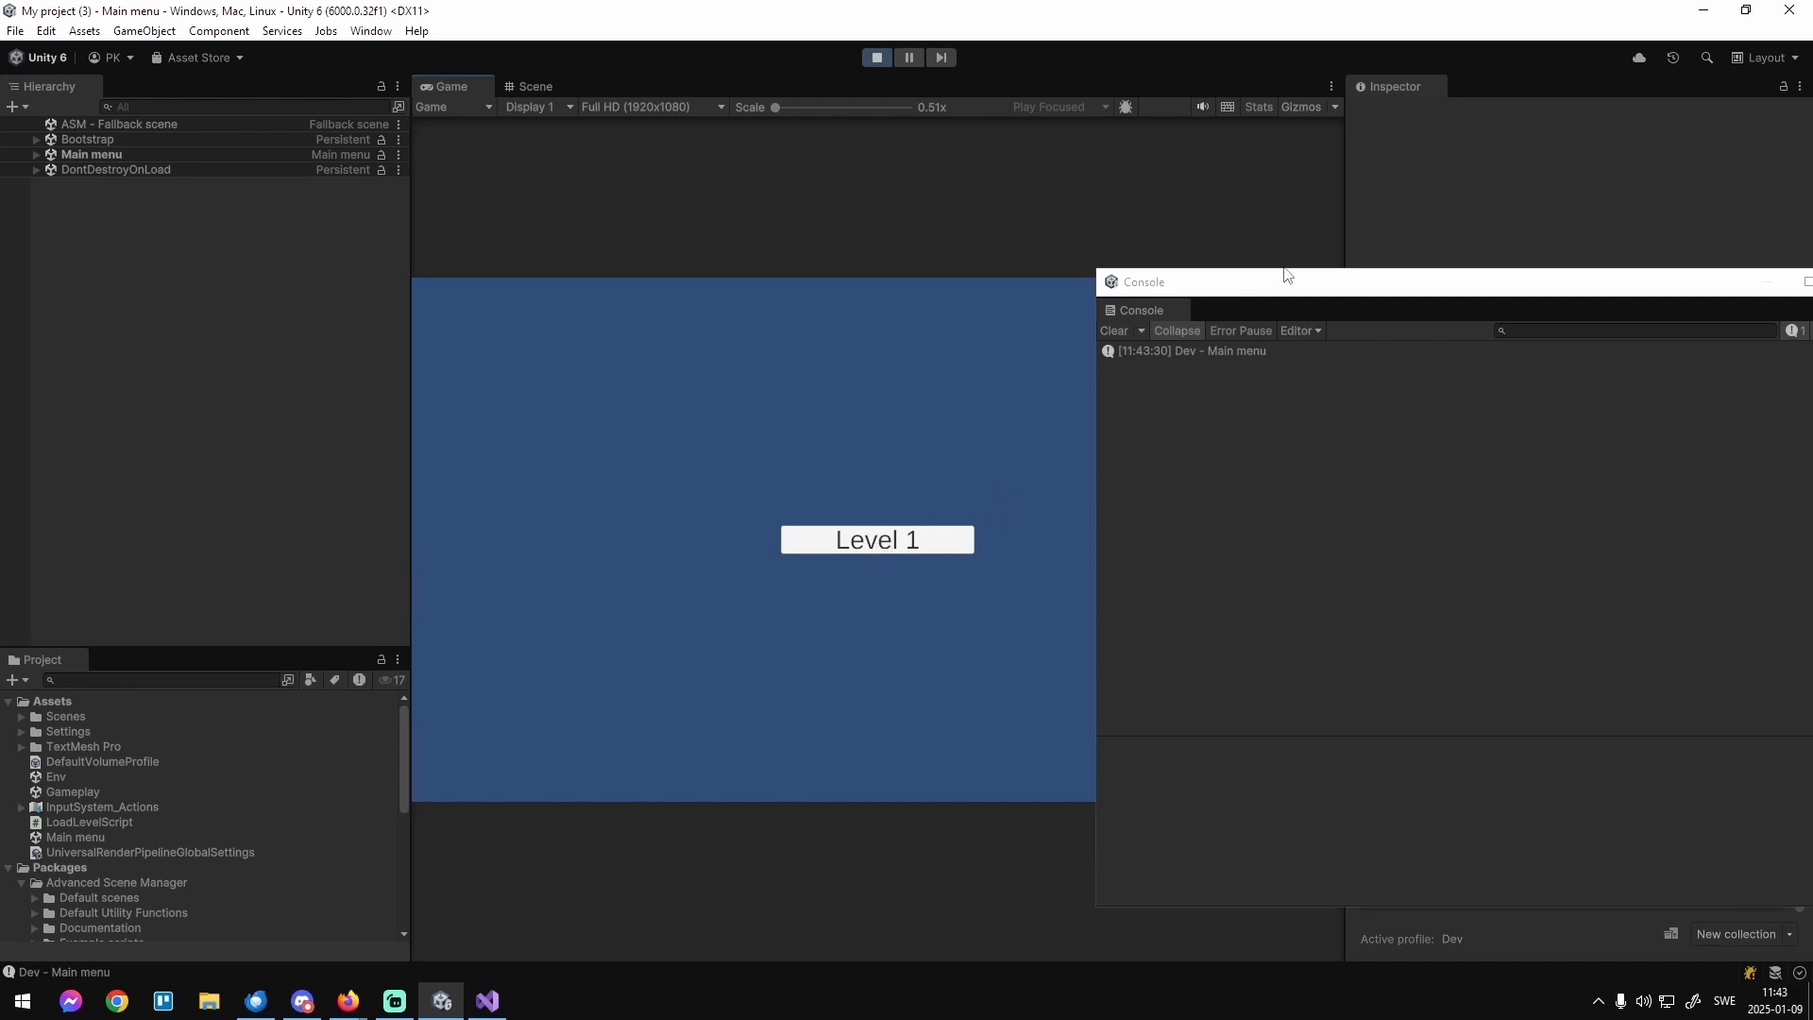
drag(1286, 274, 1186, 257)
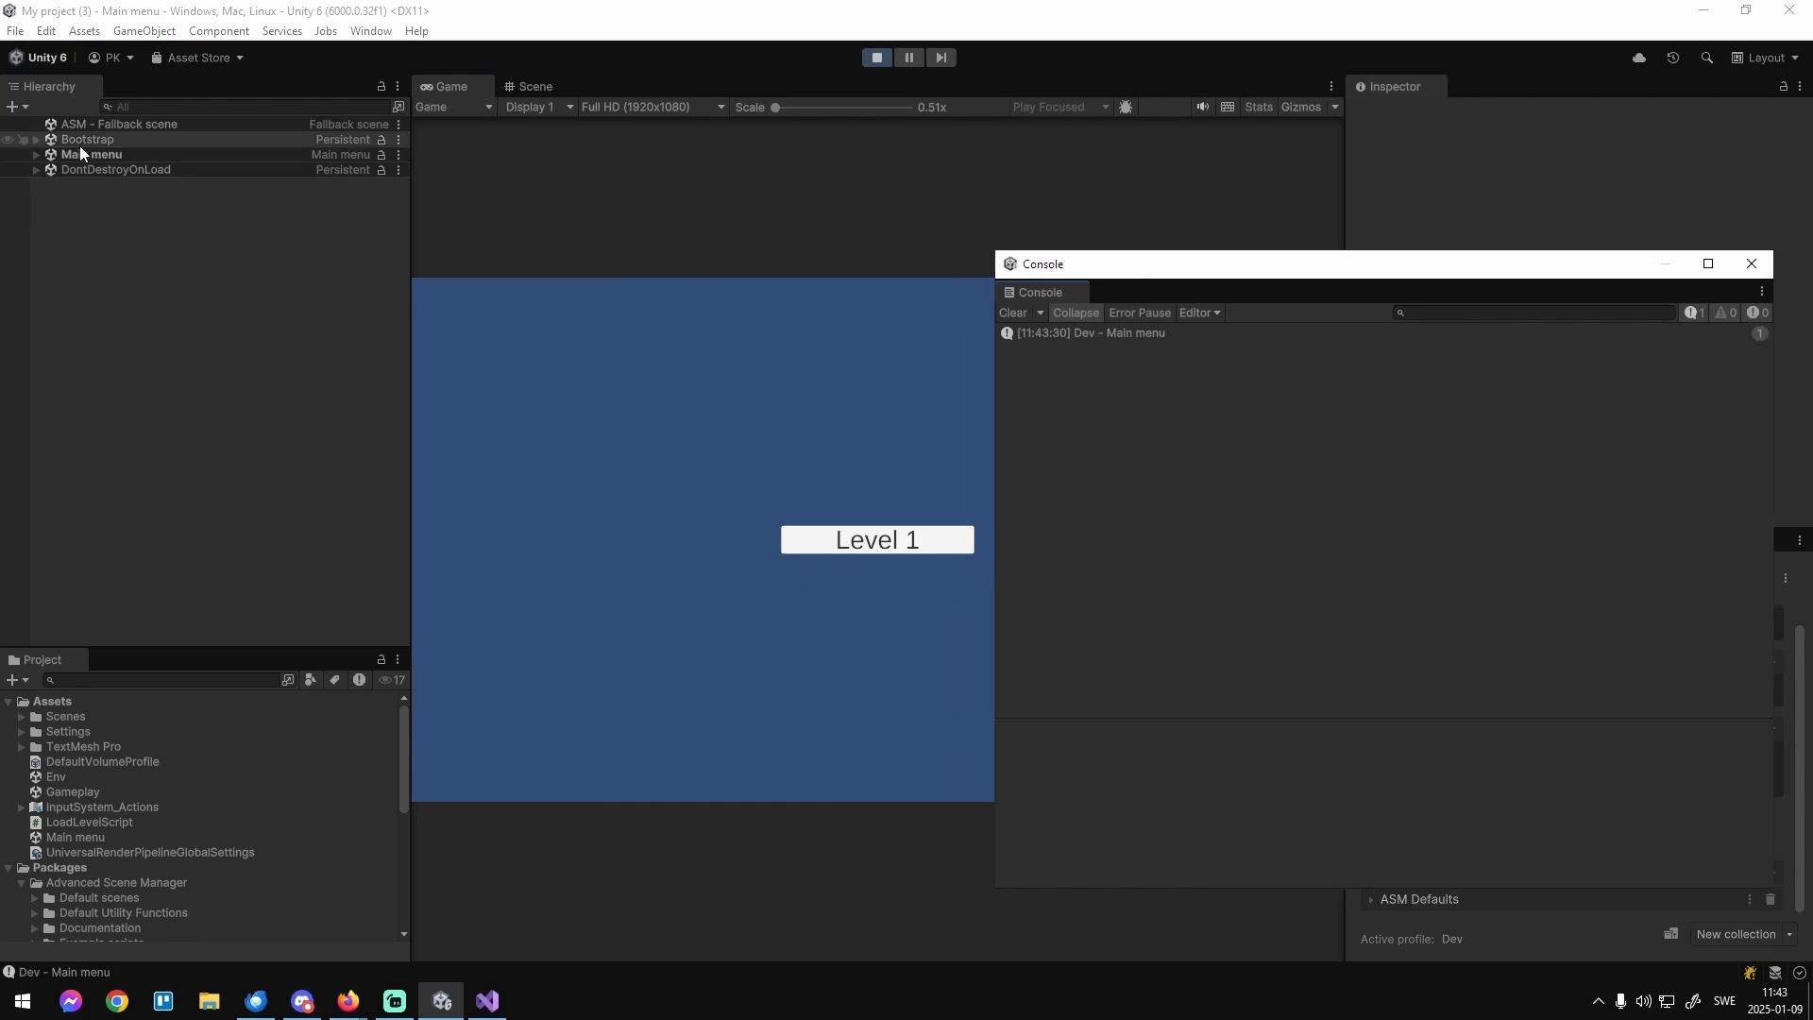
Expand the running Main menu scene's Canvas in the Hierarchy and select its Button, keeping the Console clear of the Inspector.
click(35, 155)
click(35, 171)
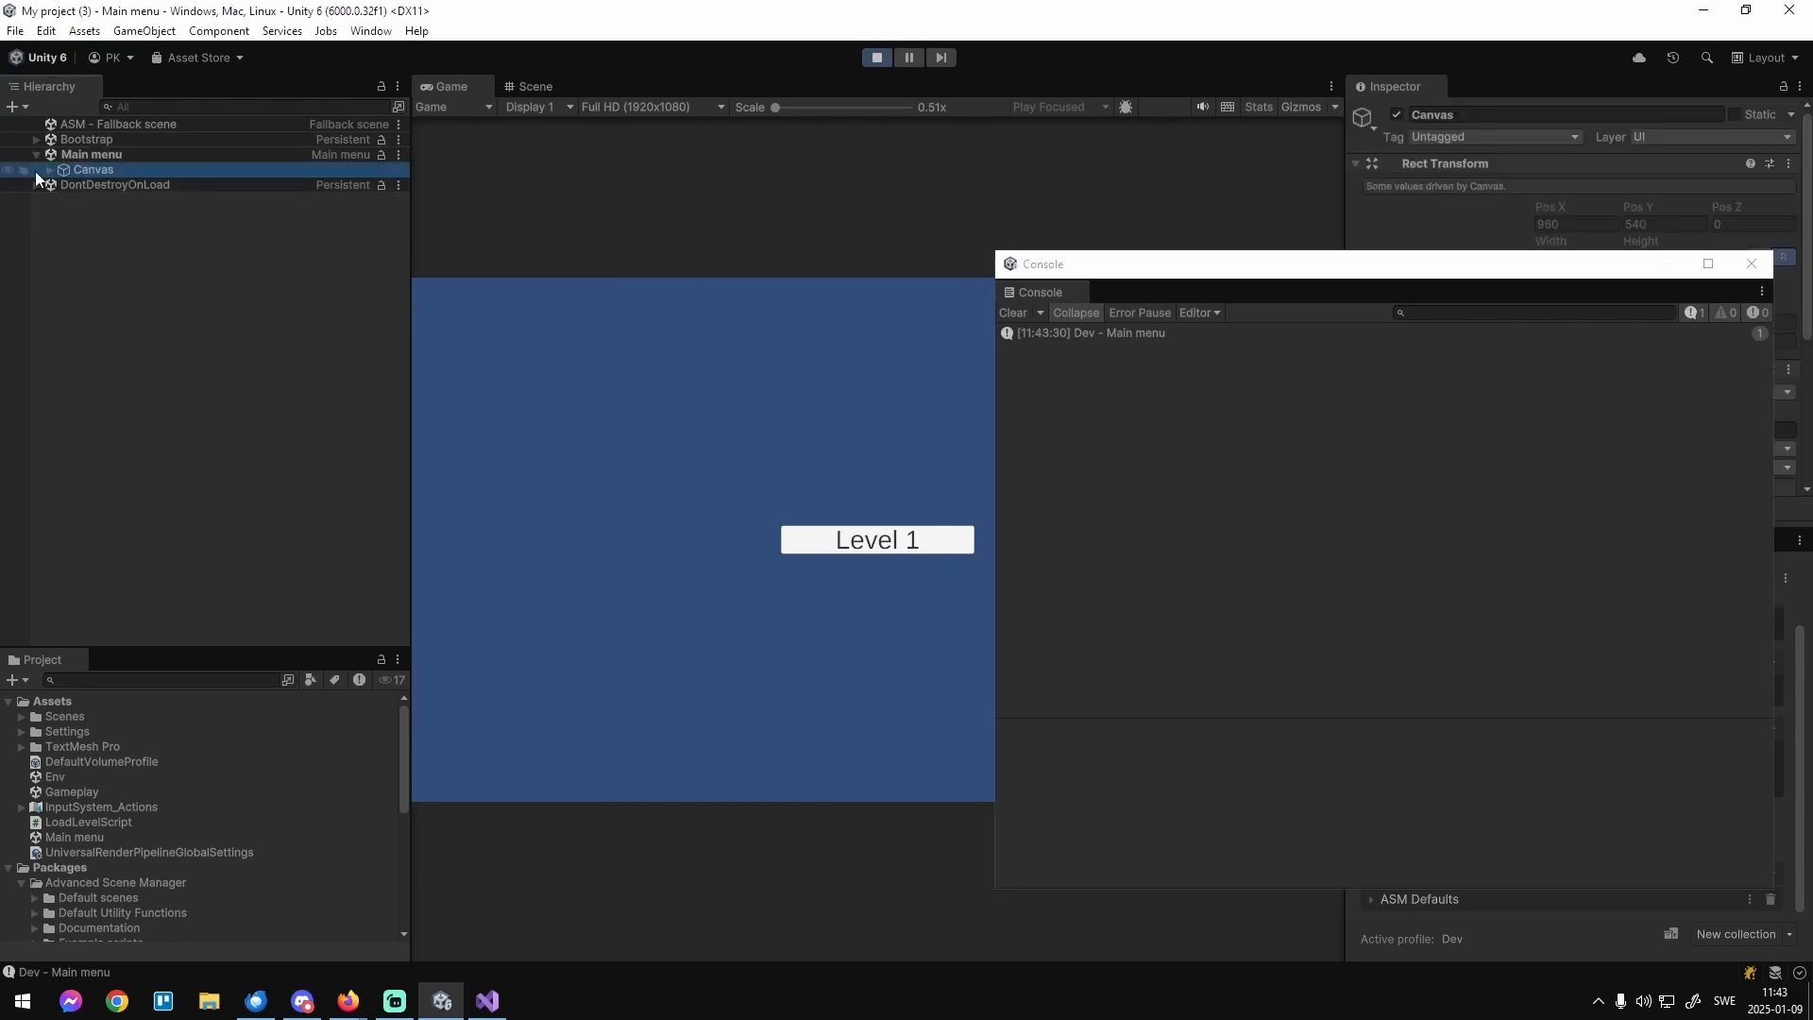
click(50, 170)
click(77, 186)
drag(1273, 265, 991, 258)
In Visual Studio, add public void Load() => level1.Open(); below OnCollectionOpen in LoadLevelScript and save the file.
click(486, 999)
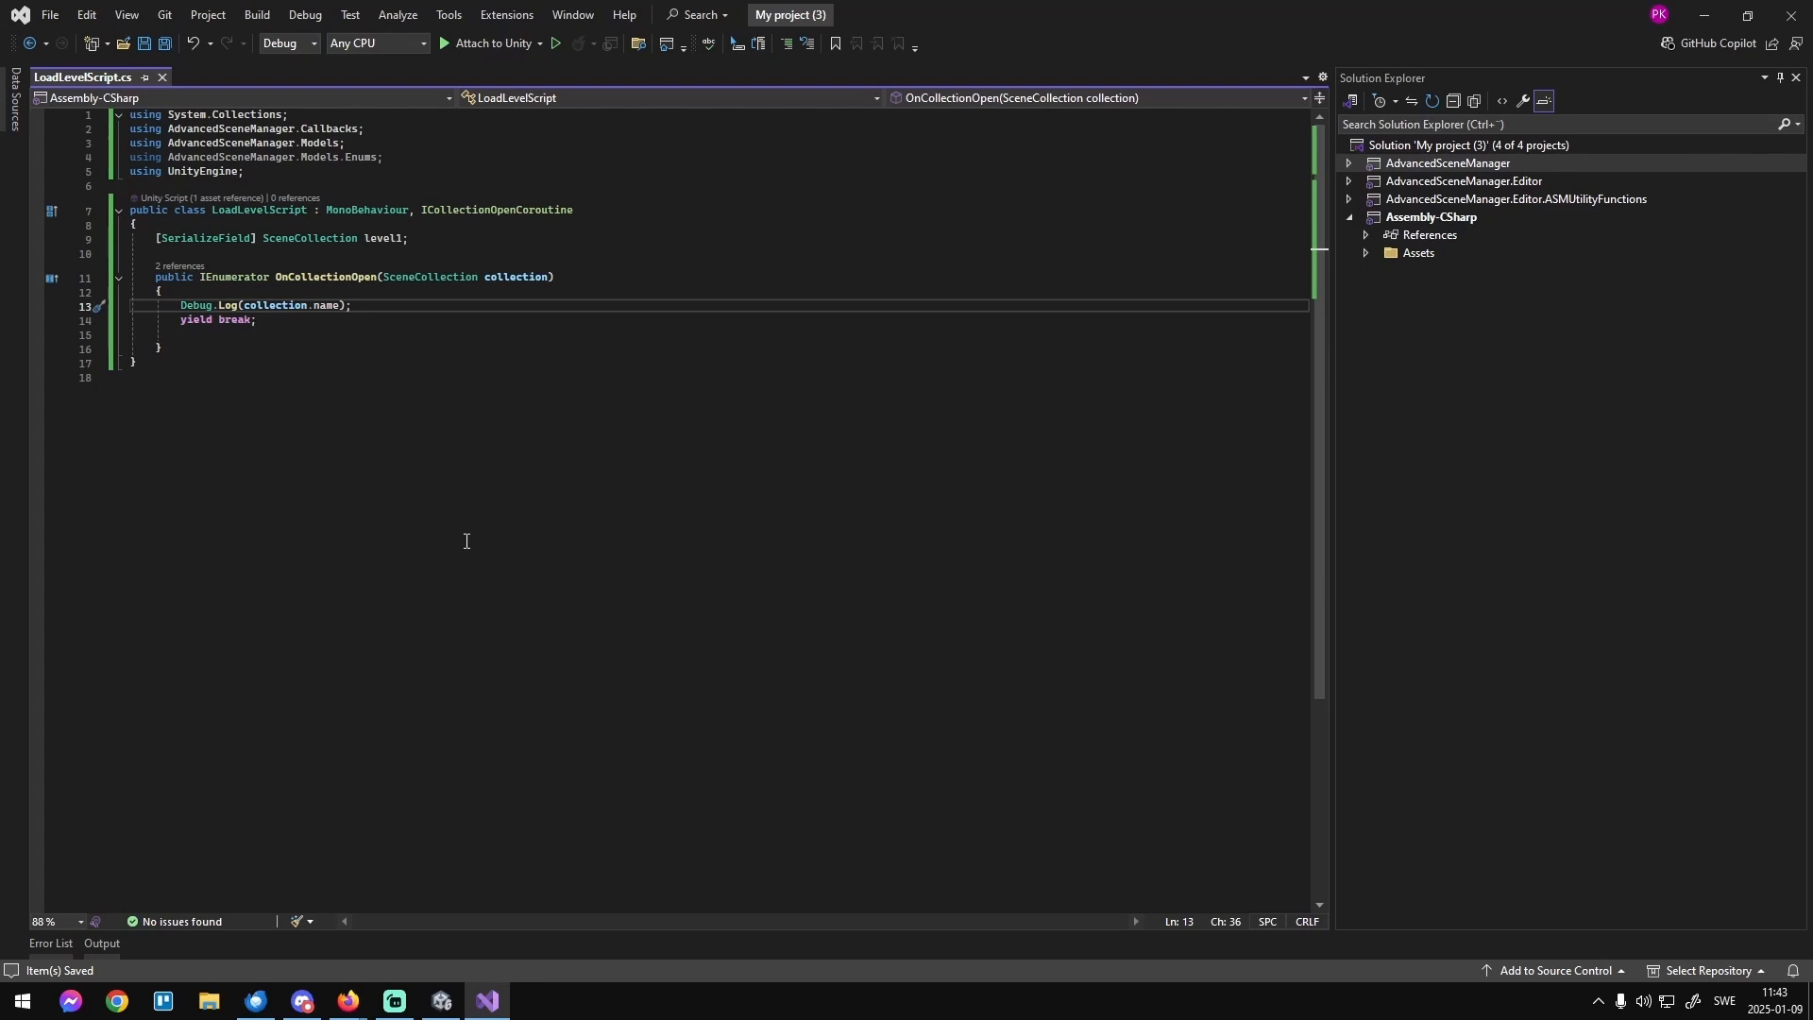
click(178, 353)
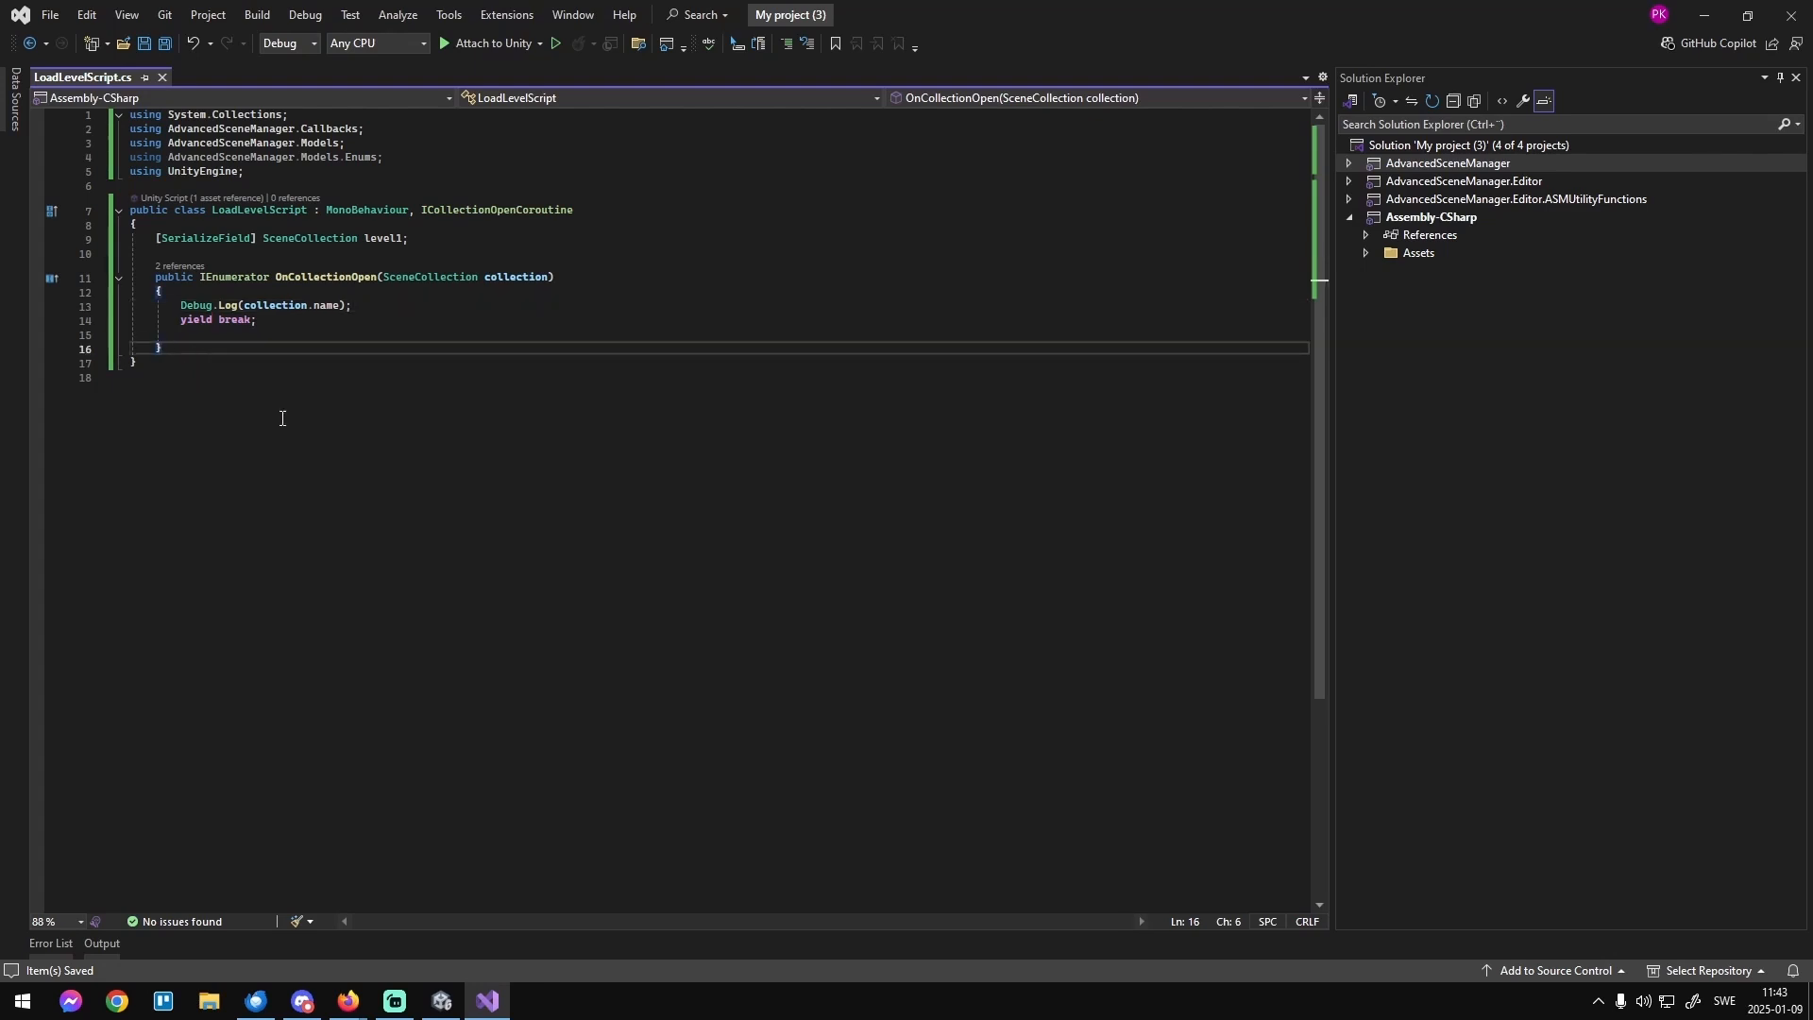
key(Return)
text(publ)
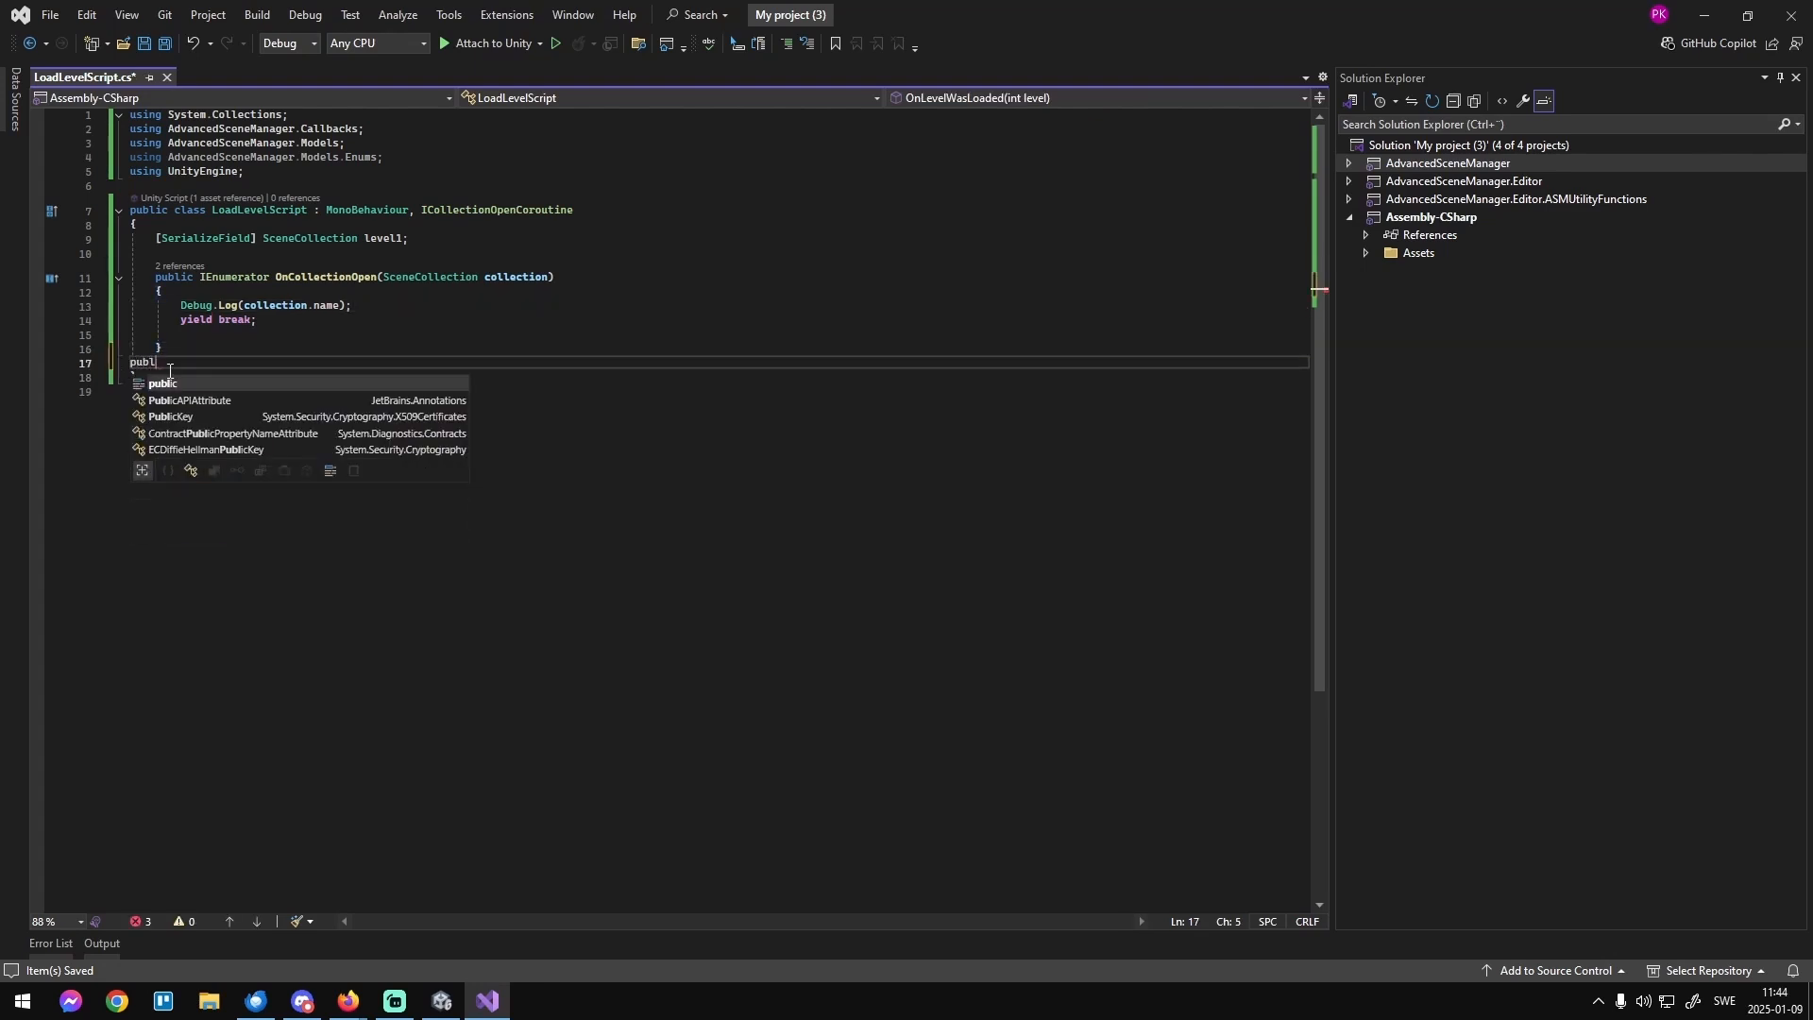
text(ic void Load)
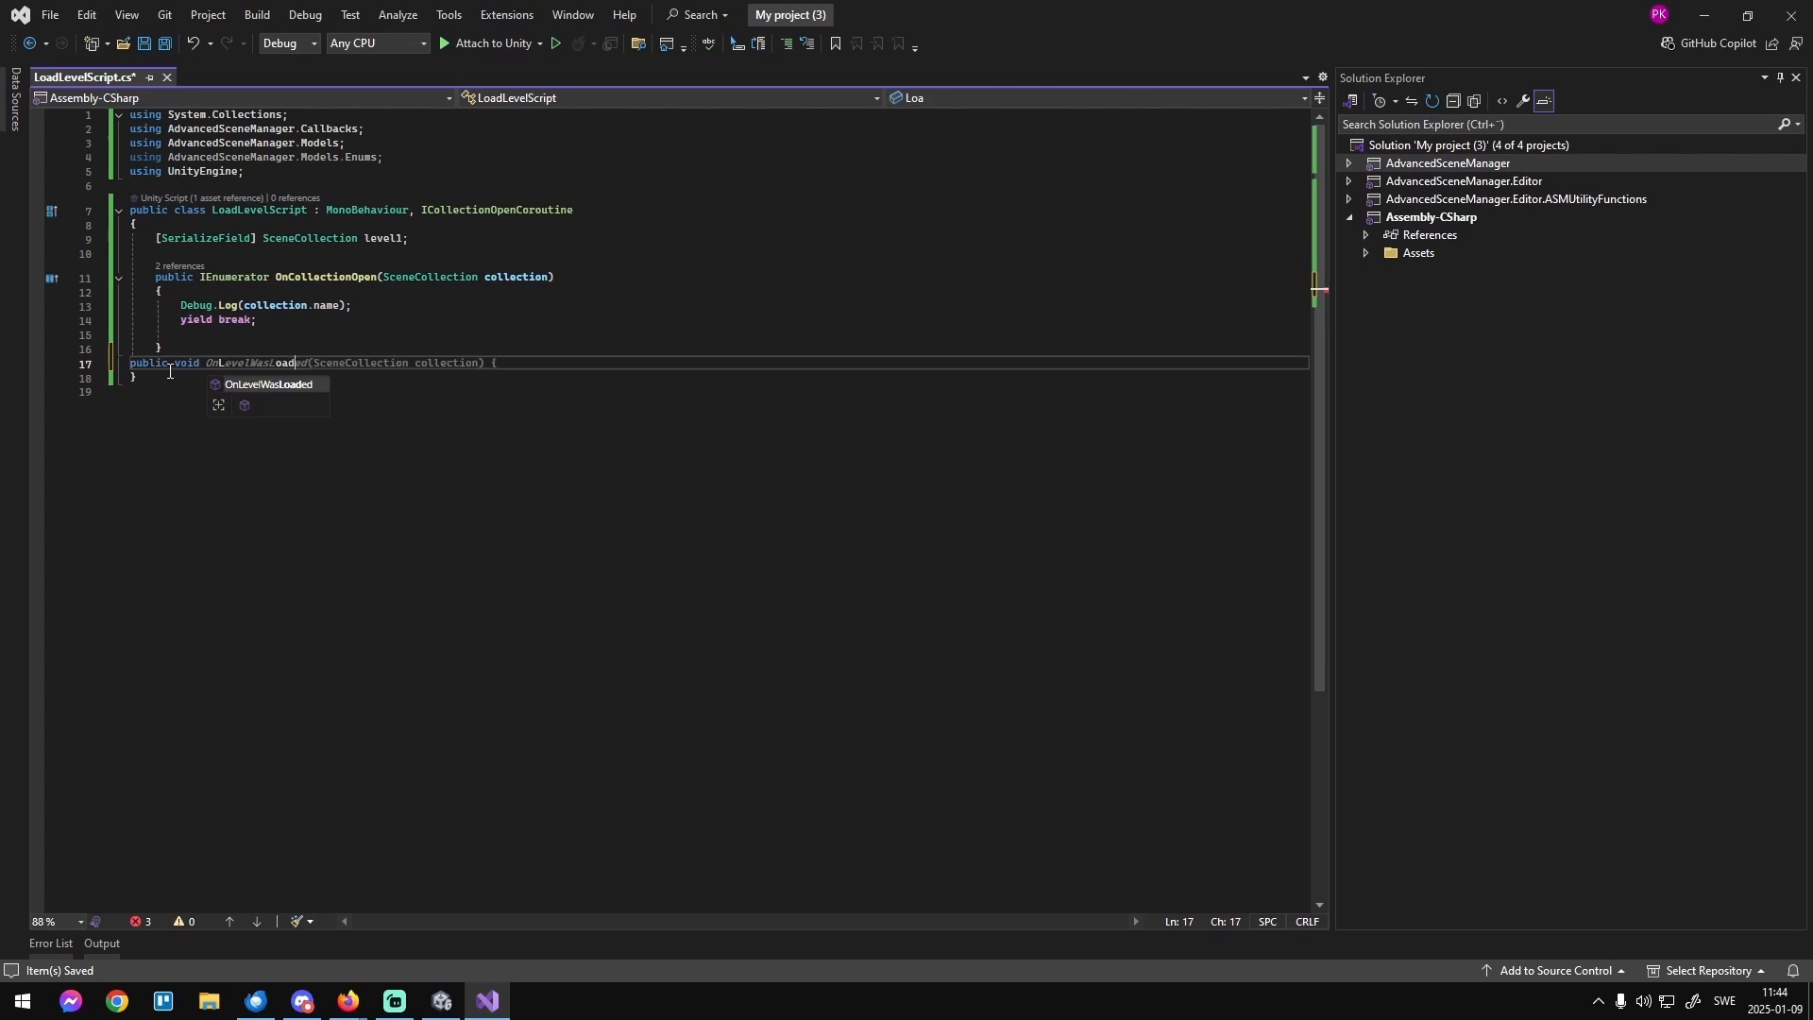
key(Escape)
text(() => )
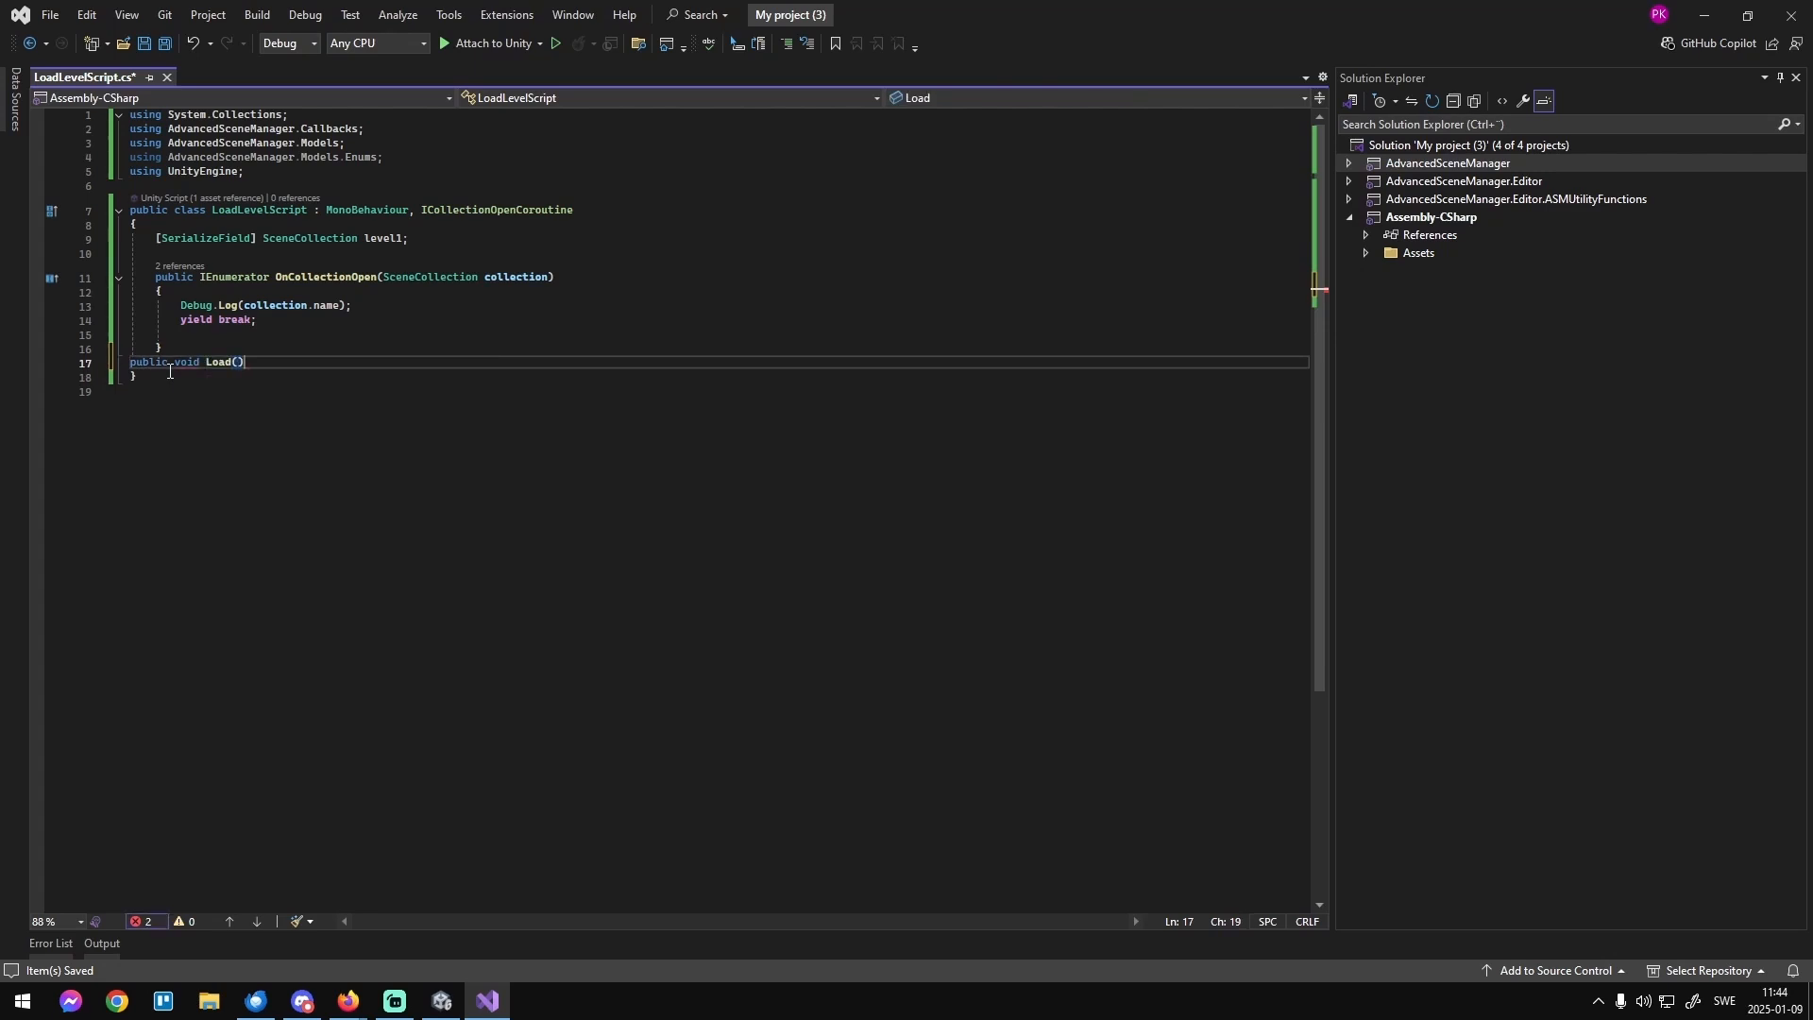
text(level1.)
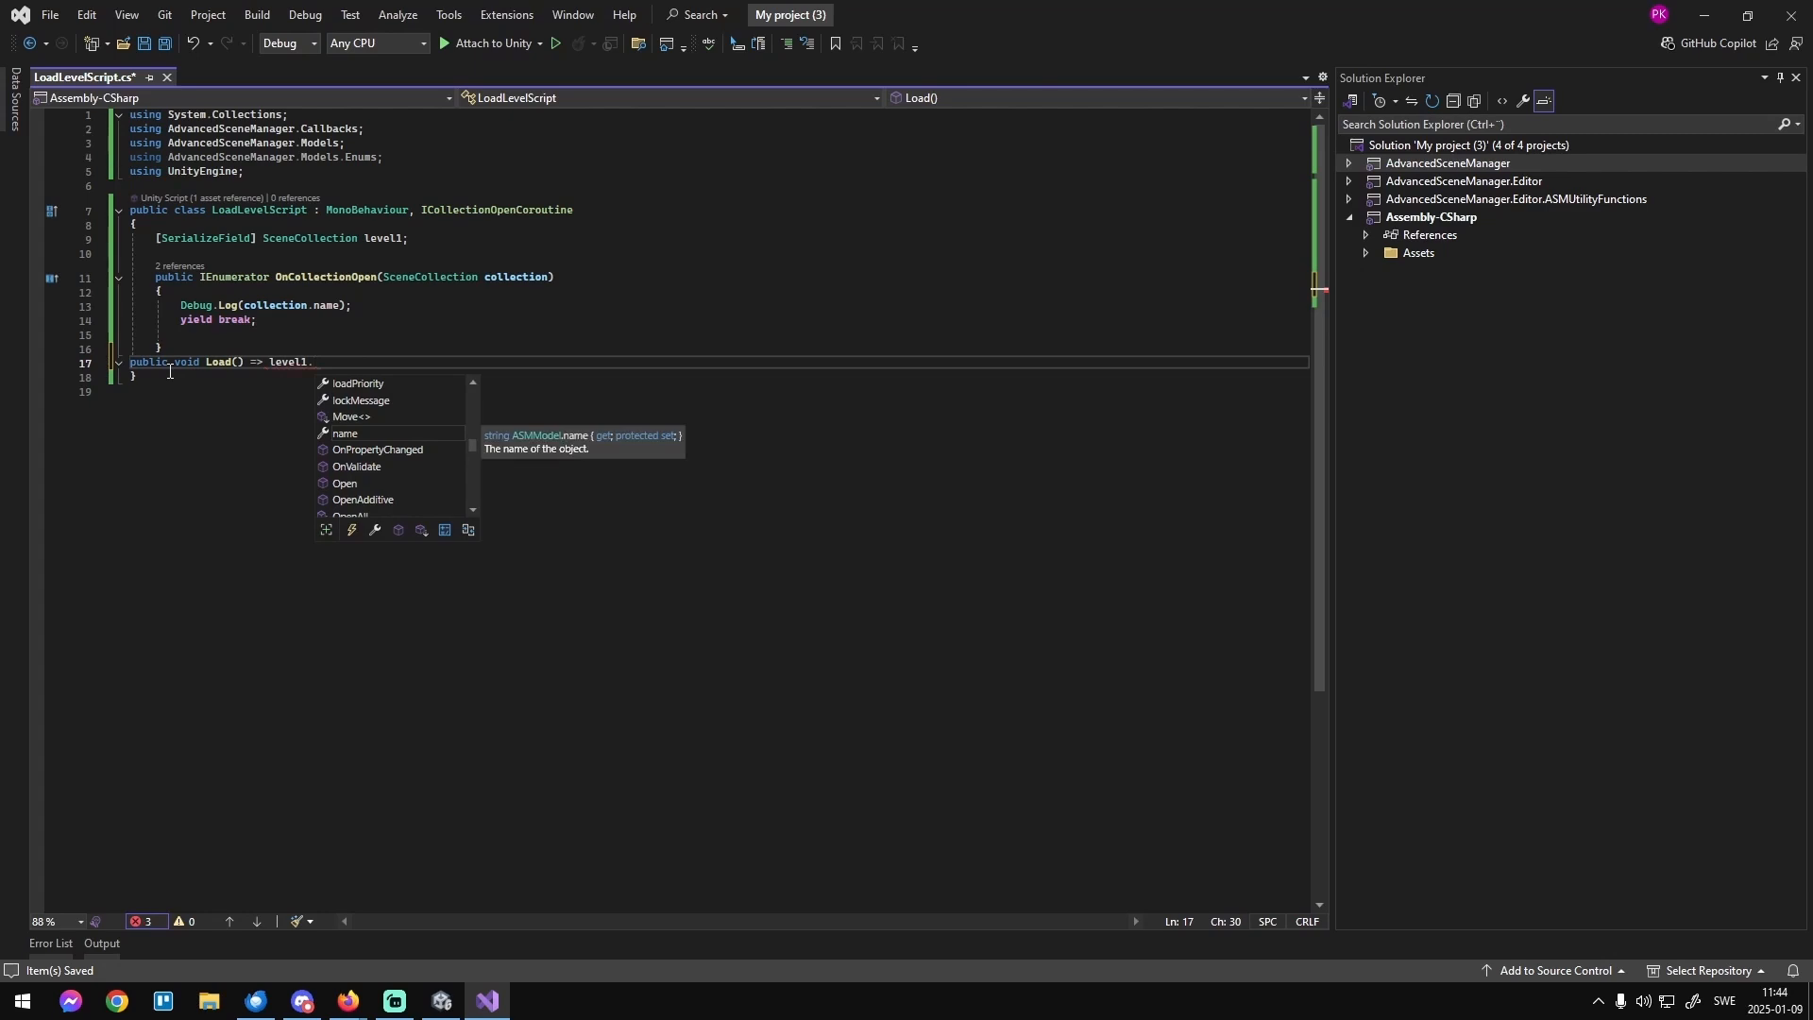
text(Open();)
key(ctrl+s)
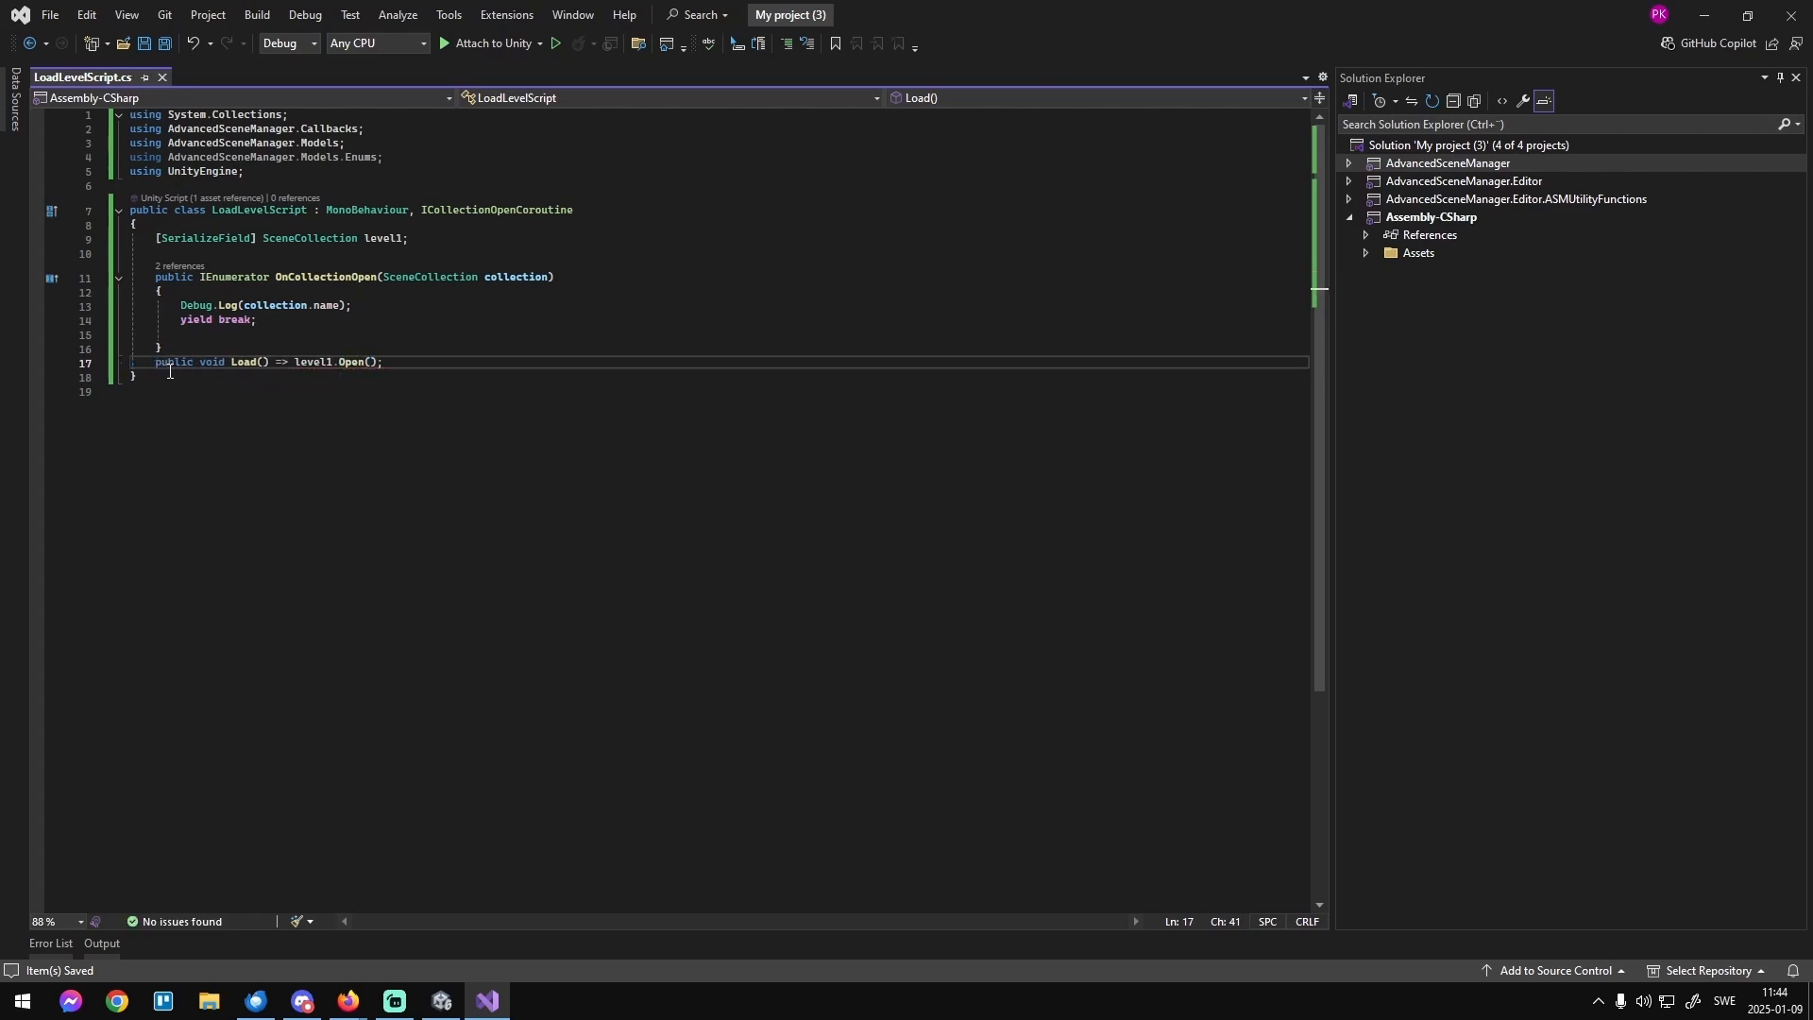
Switch to Unity, set the menu Button's On Click function to LoadLevelScript.Load, and save the scene.
click(436, 1000)
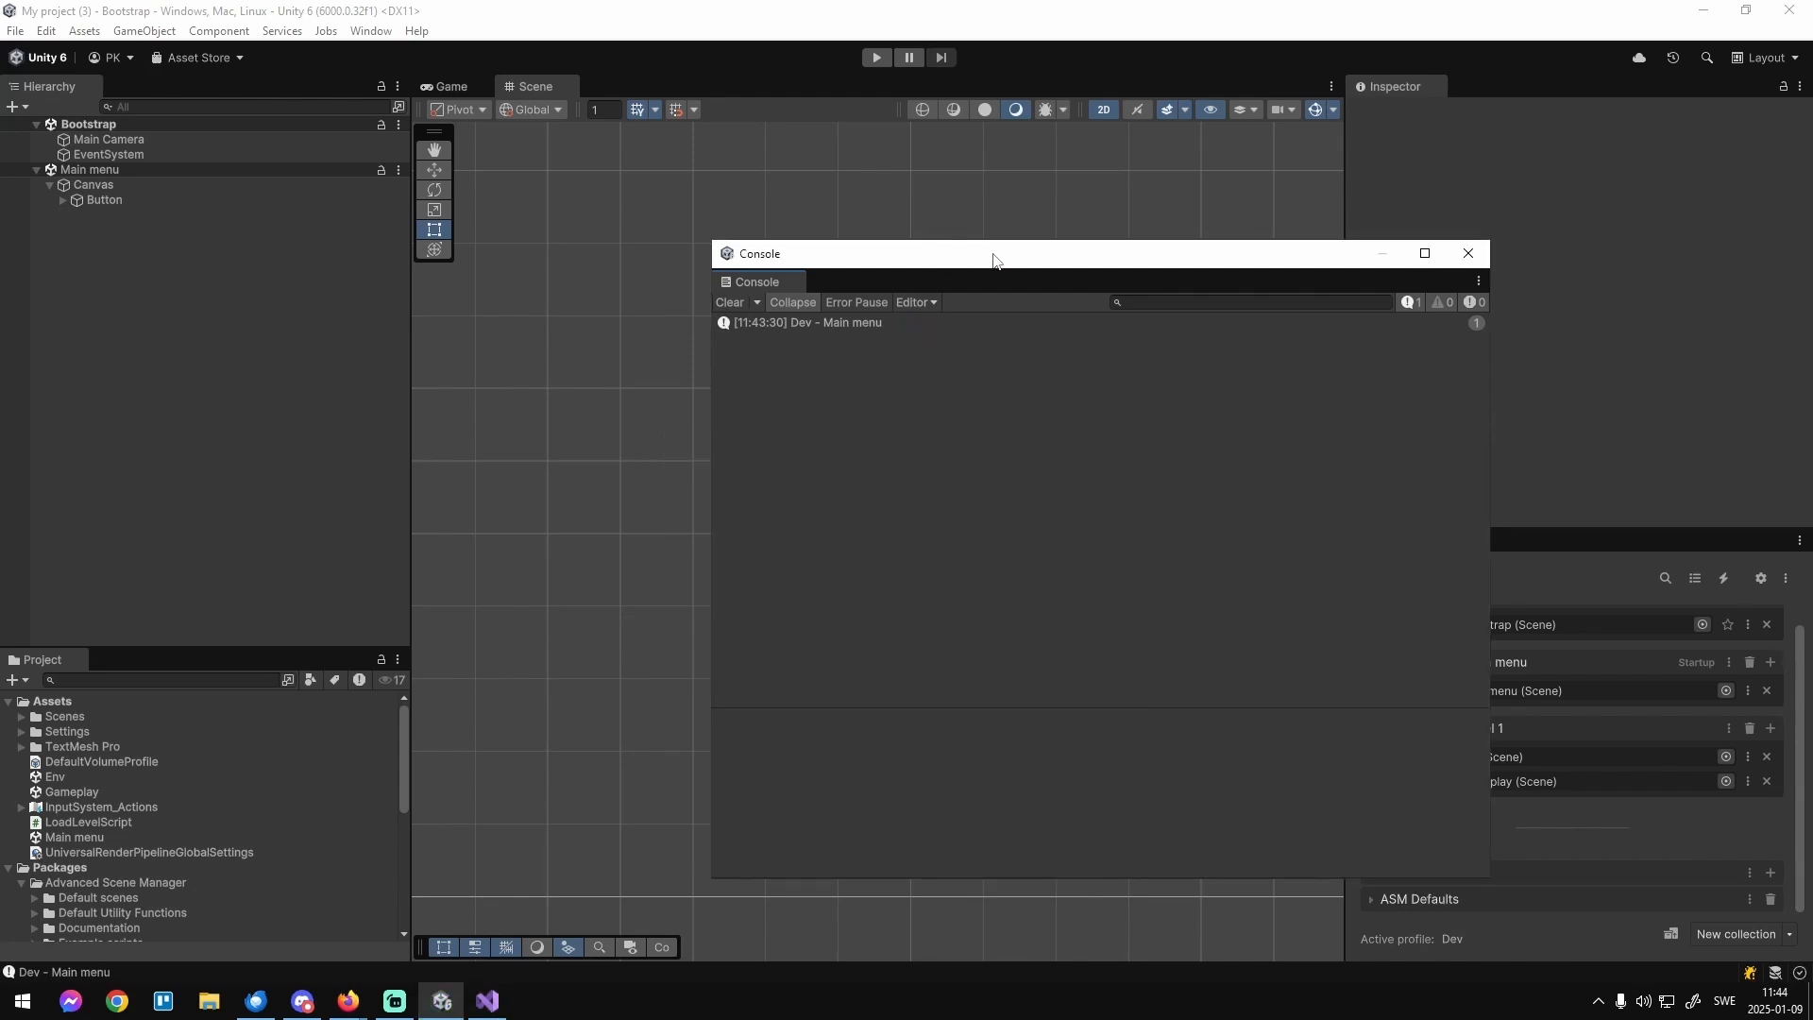
drag(998, 260, 796, 264)
click(101, 197)
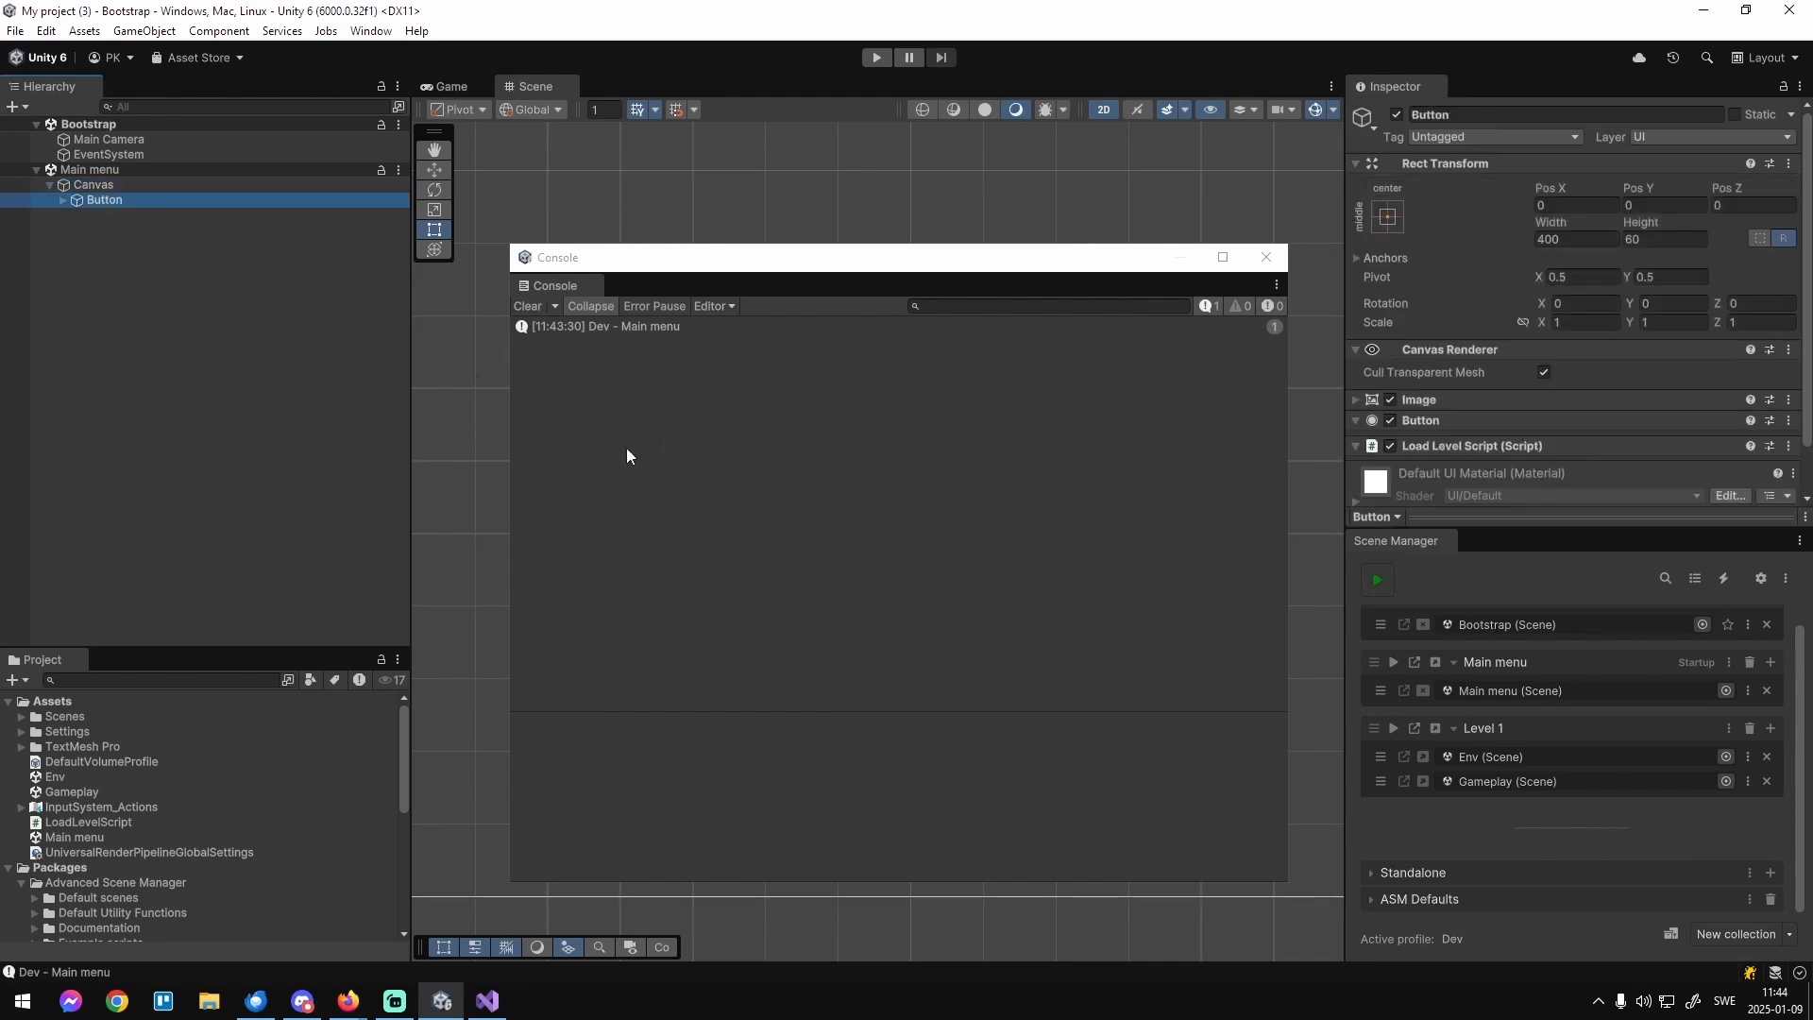
scroll(1539, 459, down, 3)
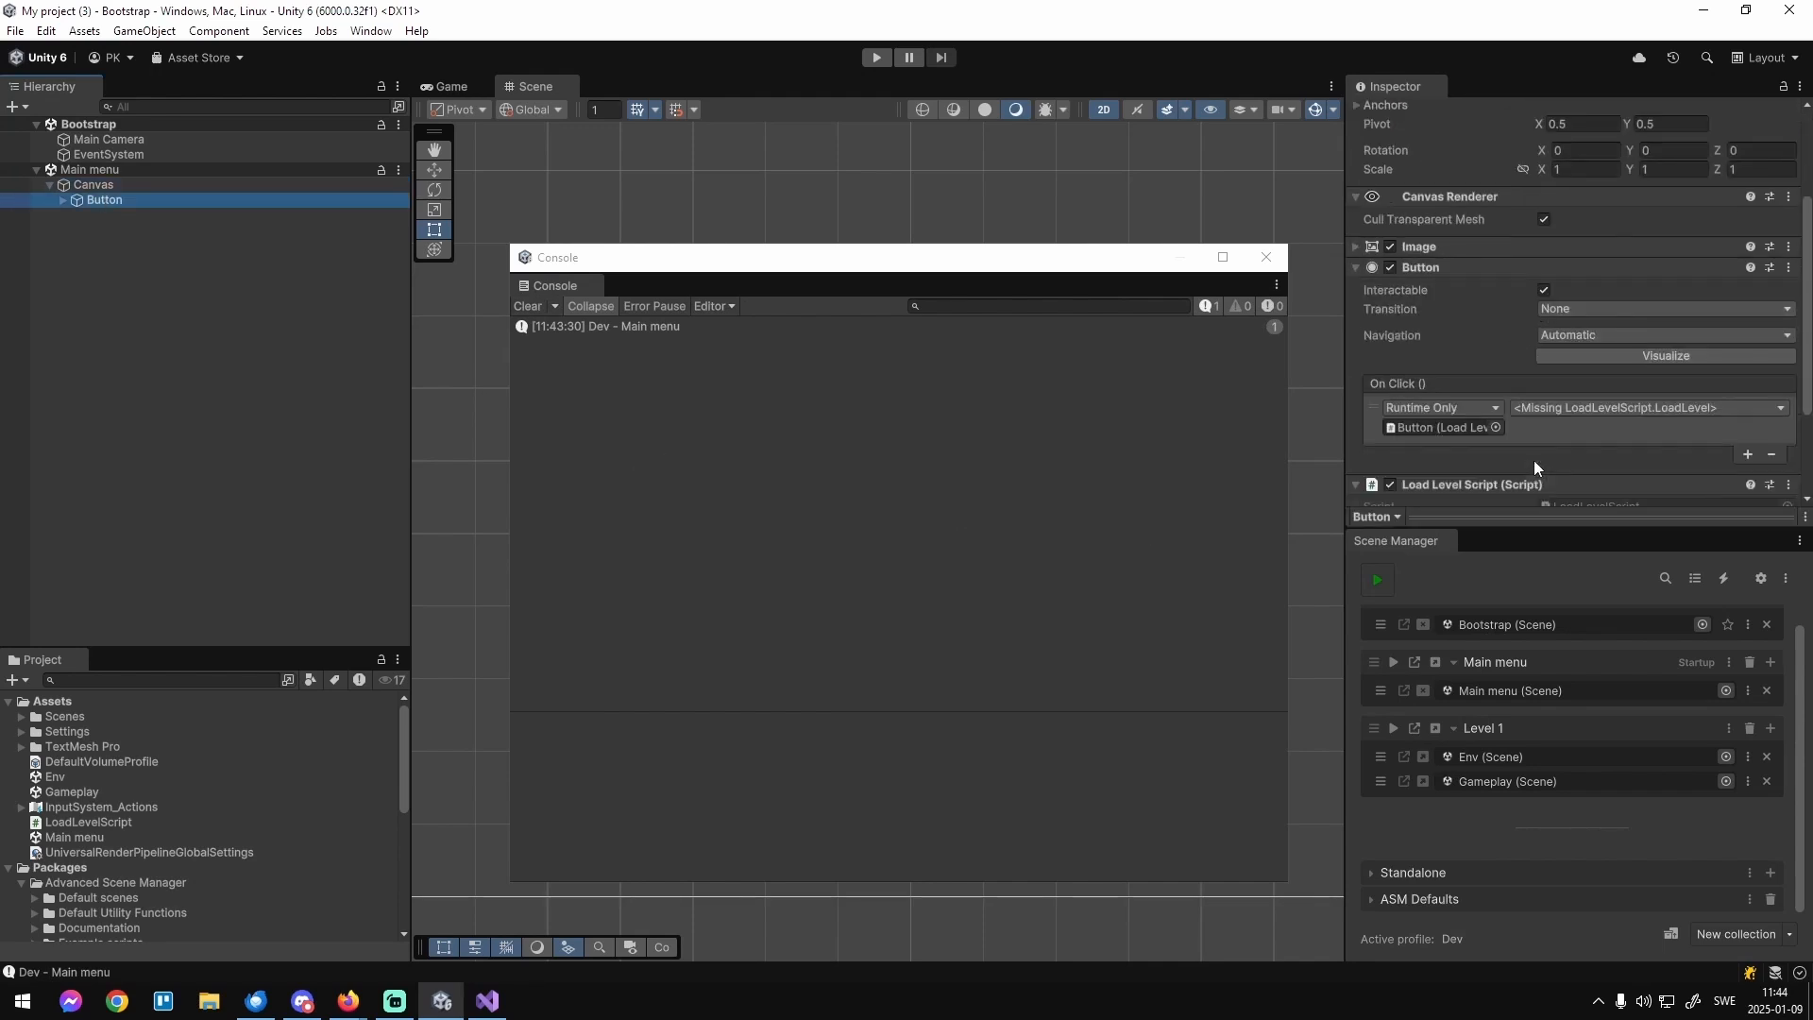
click(1568, 412)
mouse_move(1568, 563)
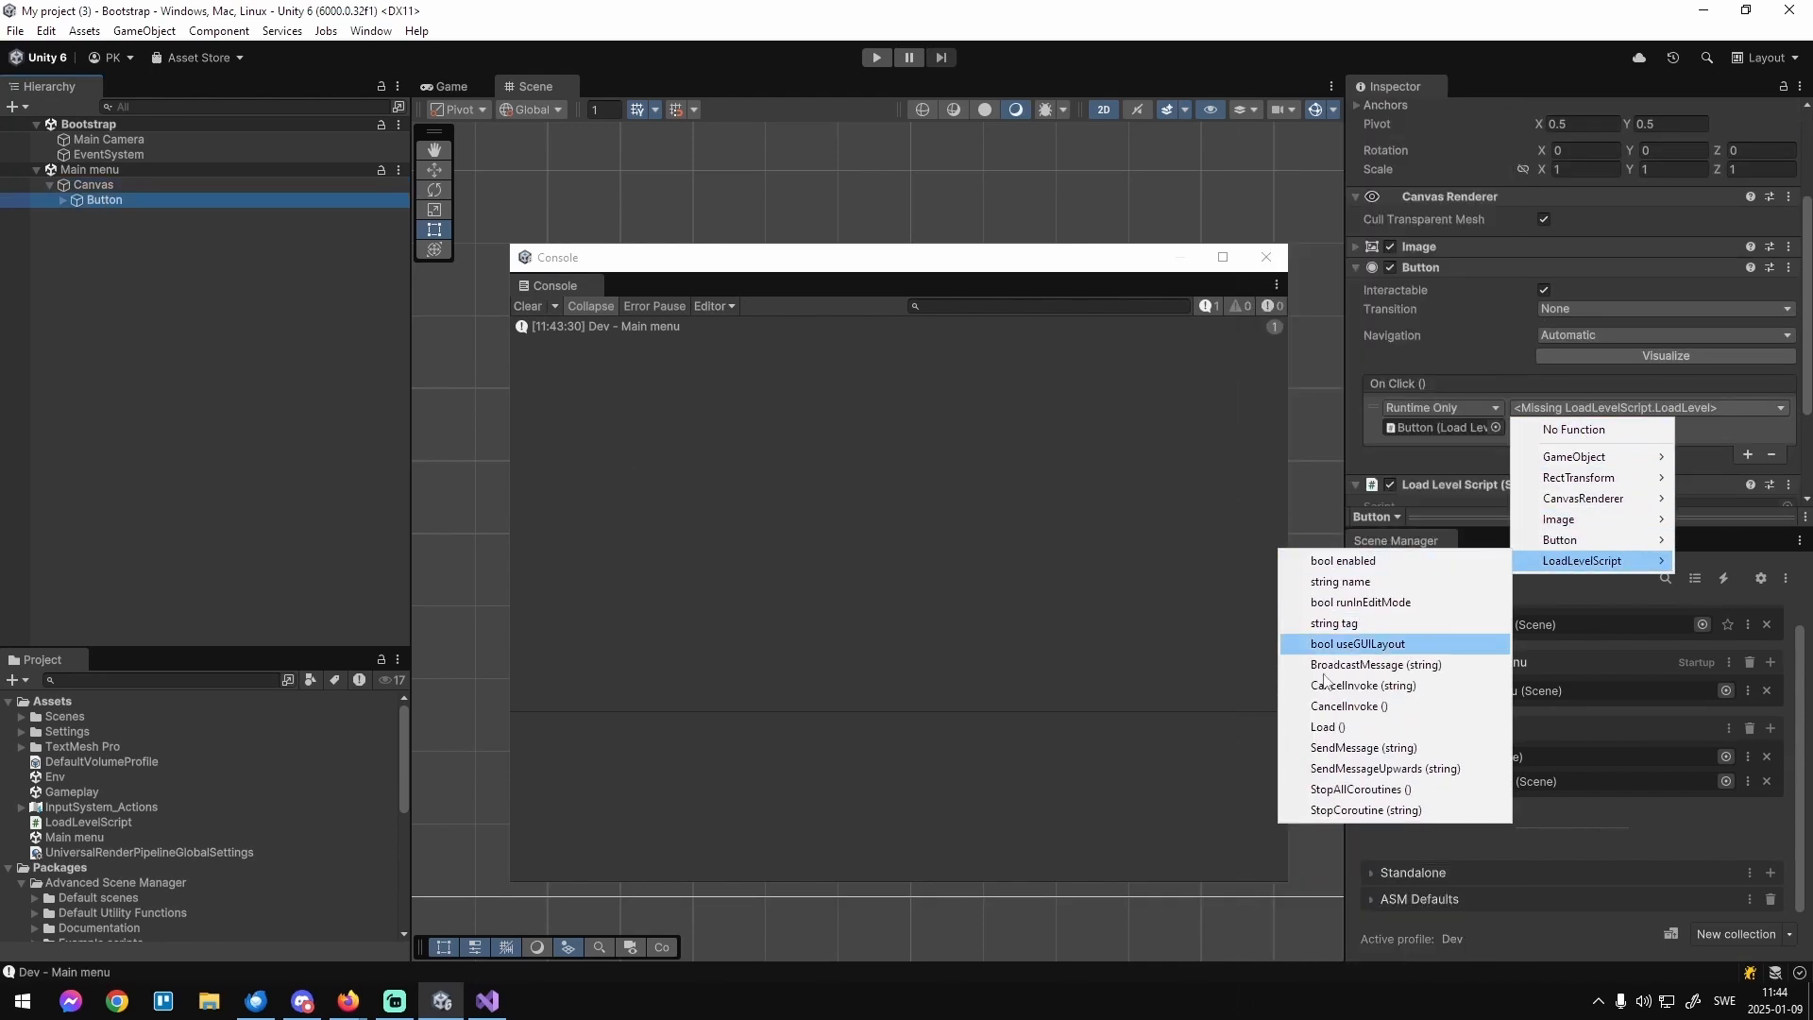
click(1327, 726)
scroll(1492, 453, down, 1)
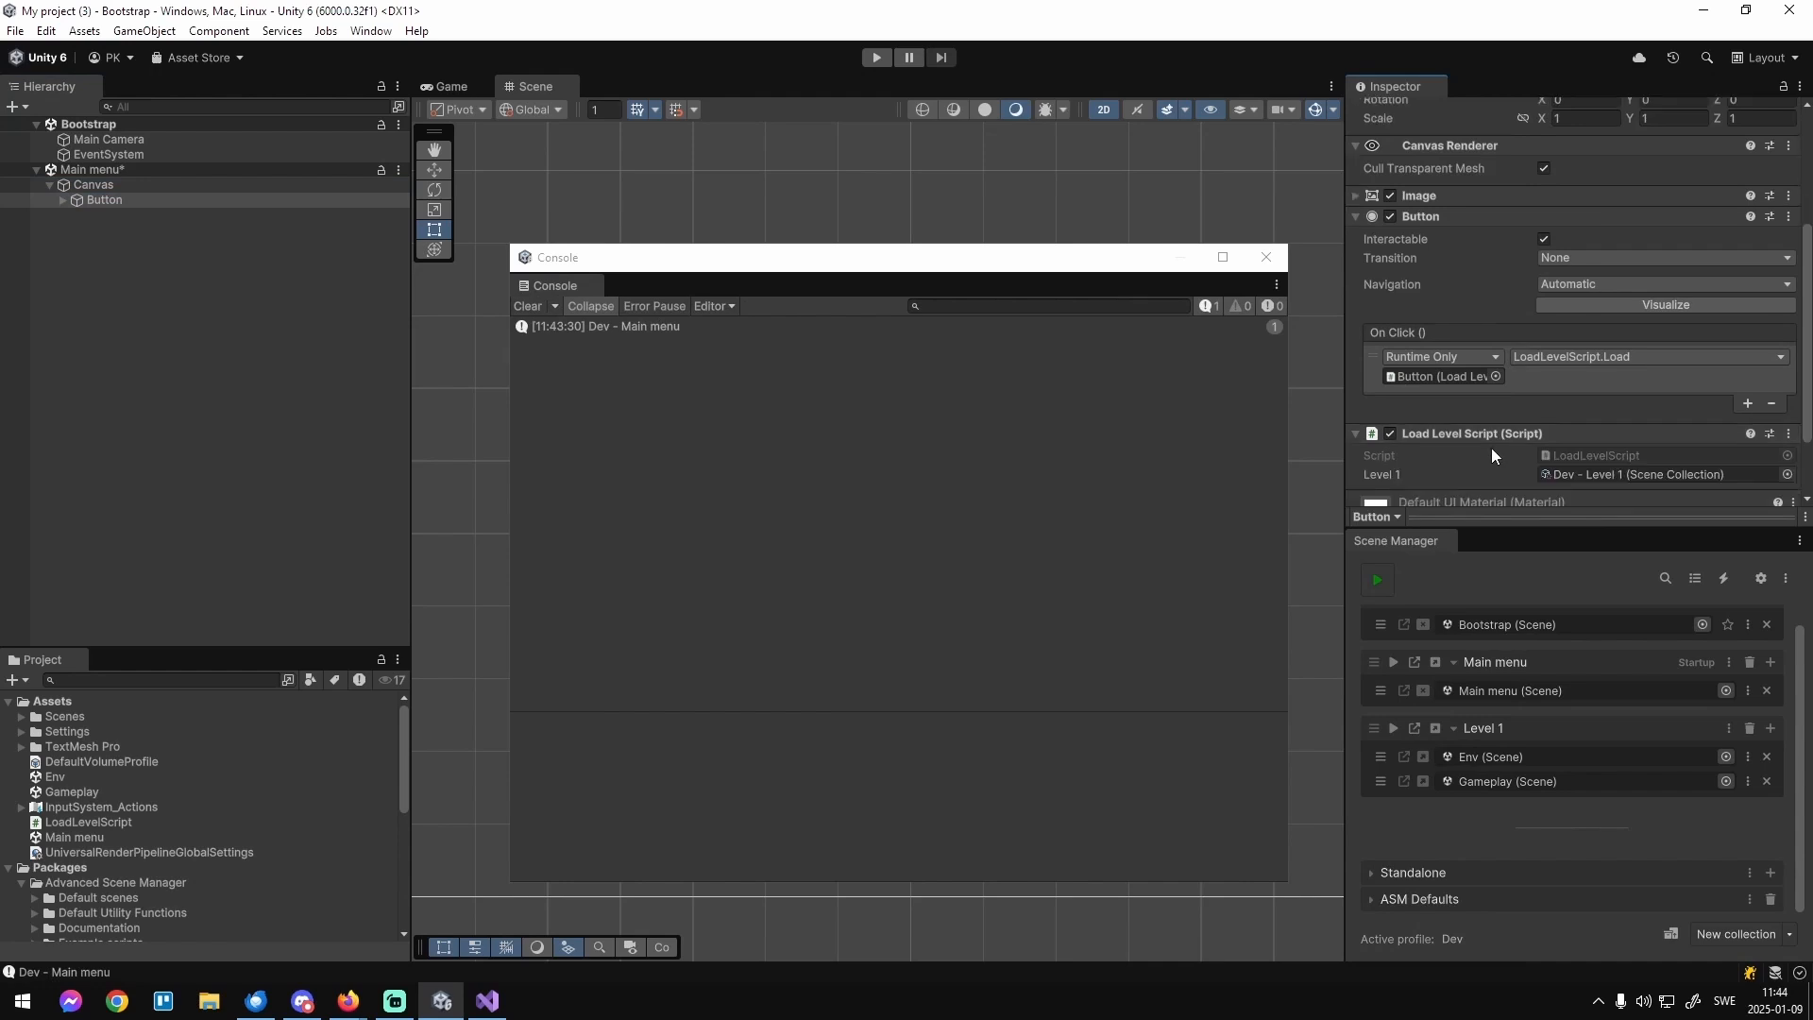
scroll(1492, 448, down, 1)
key(ctrl+s)
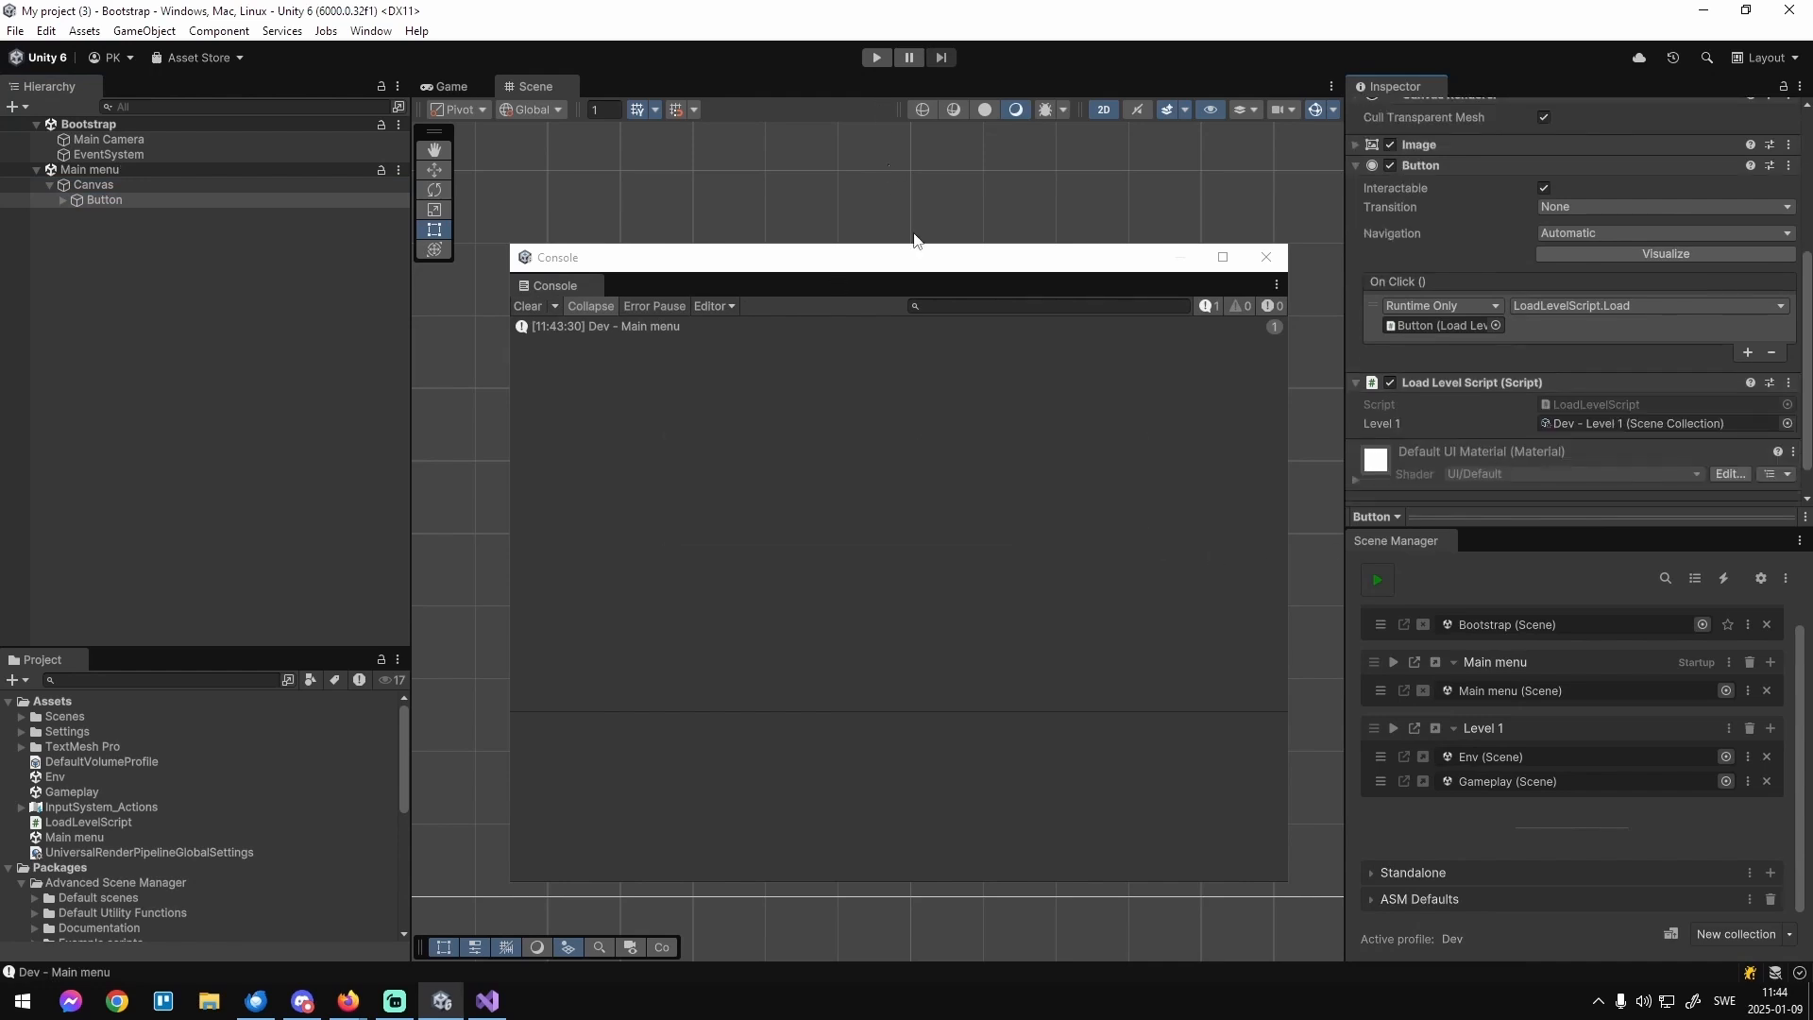
Run the game from the Scene Manager and open Level 1 with the menu button while checking the Console's log.
click(1377, 579)
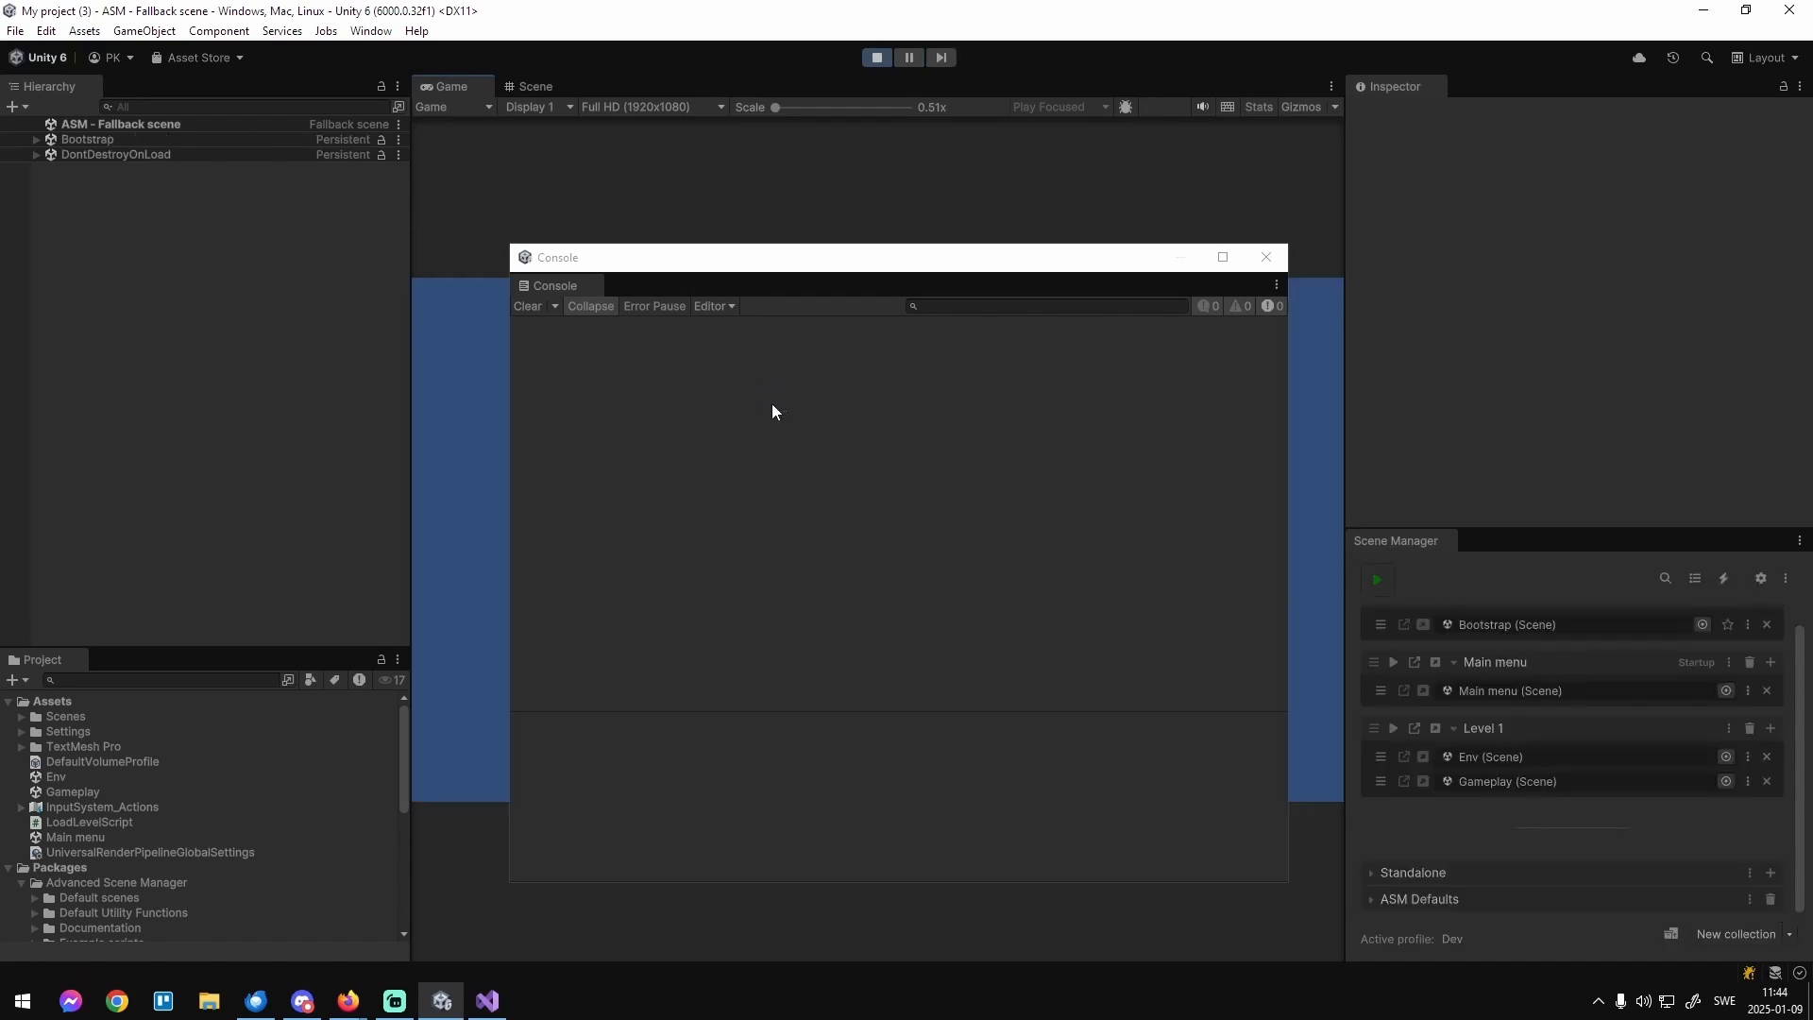
drag(751, 274, 1211, 288)
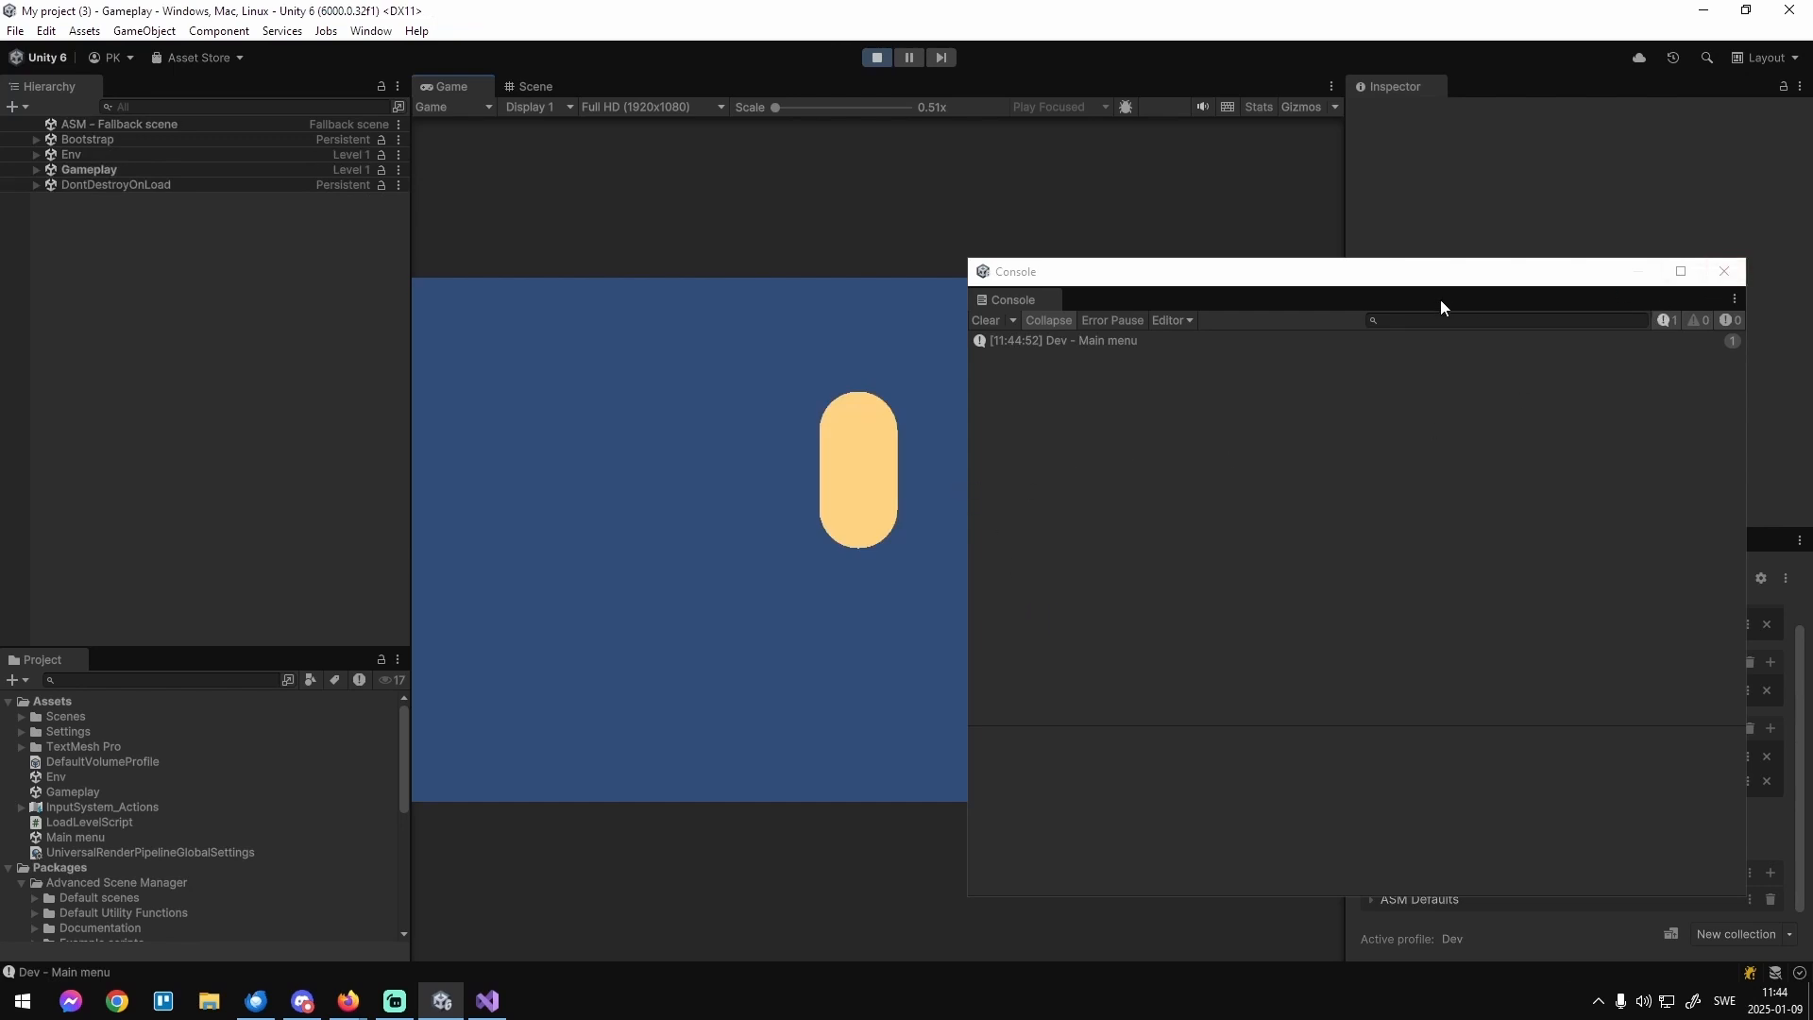
drag(1442, 282, 1184, 260)
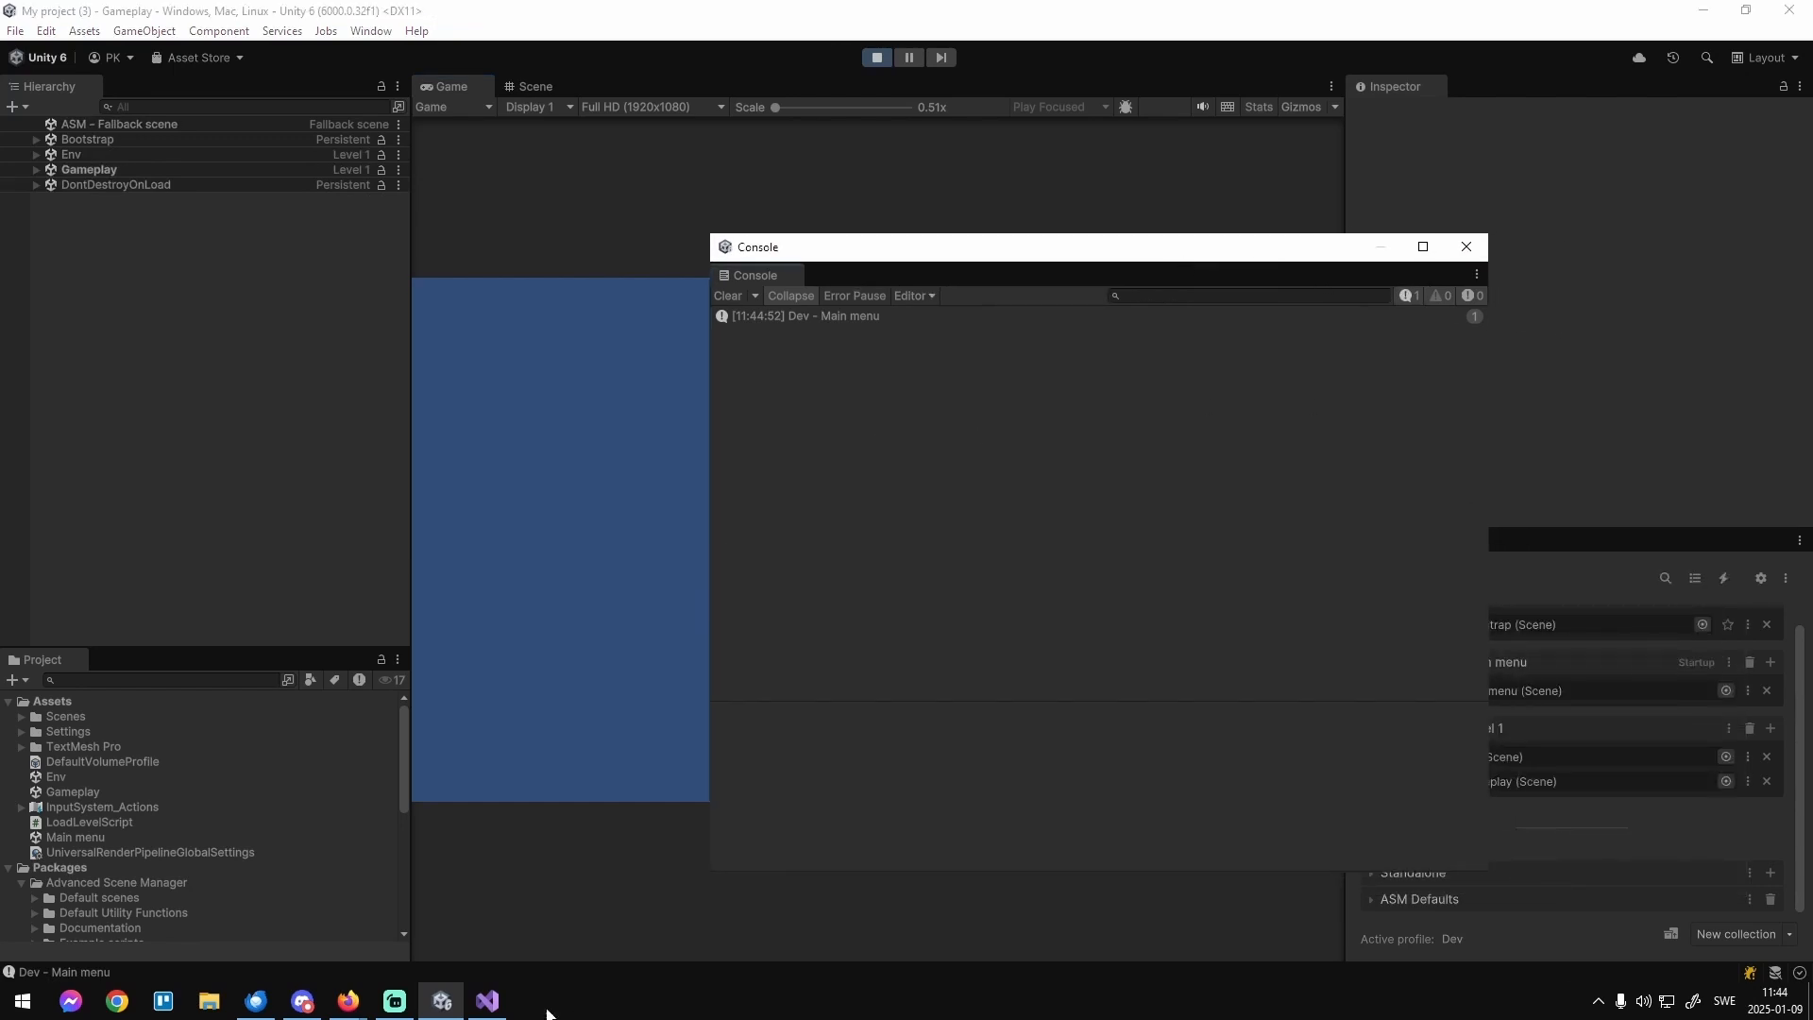
Review LoadLevelScript in Visual Studio and the callback interfaces in Firefox's Callbacks guide, and return to Unity.
key(alt+Tab)
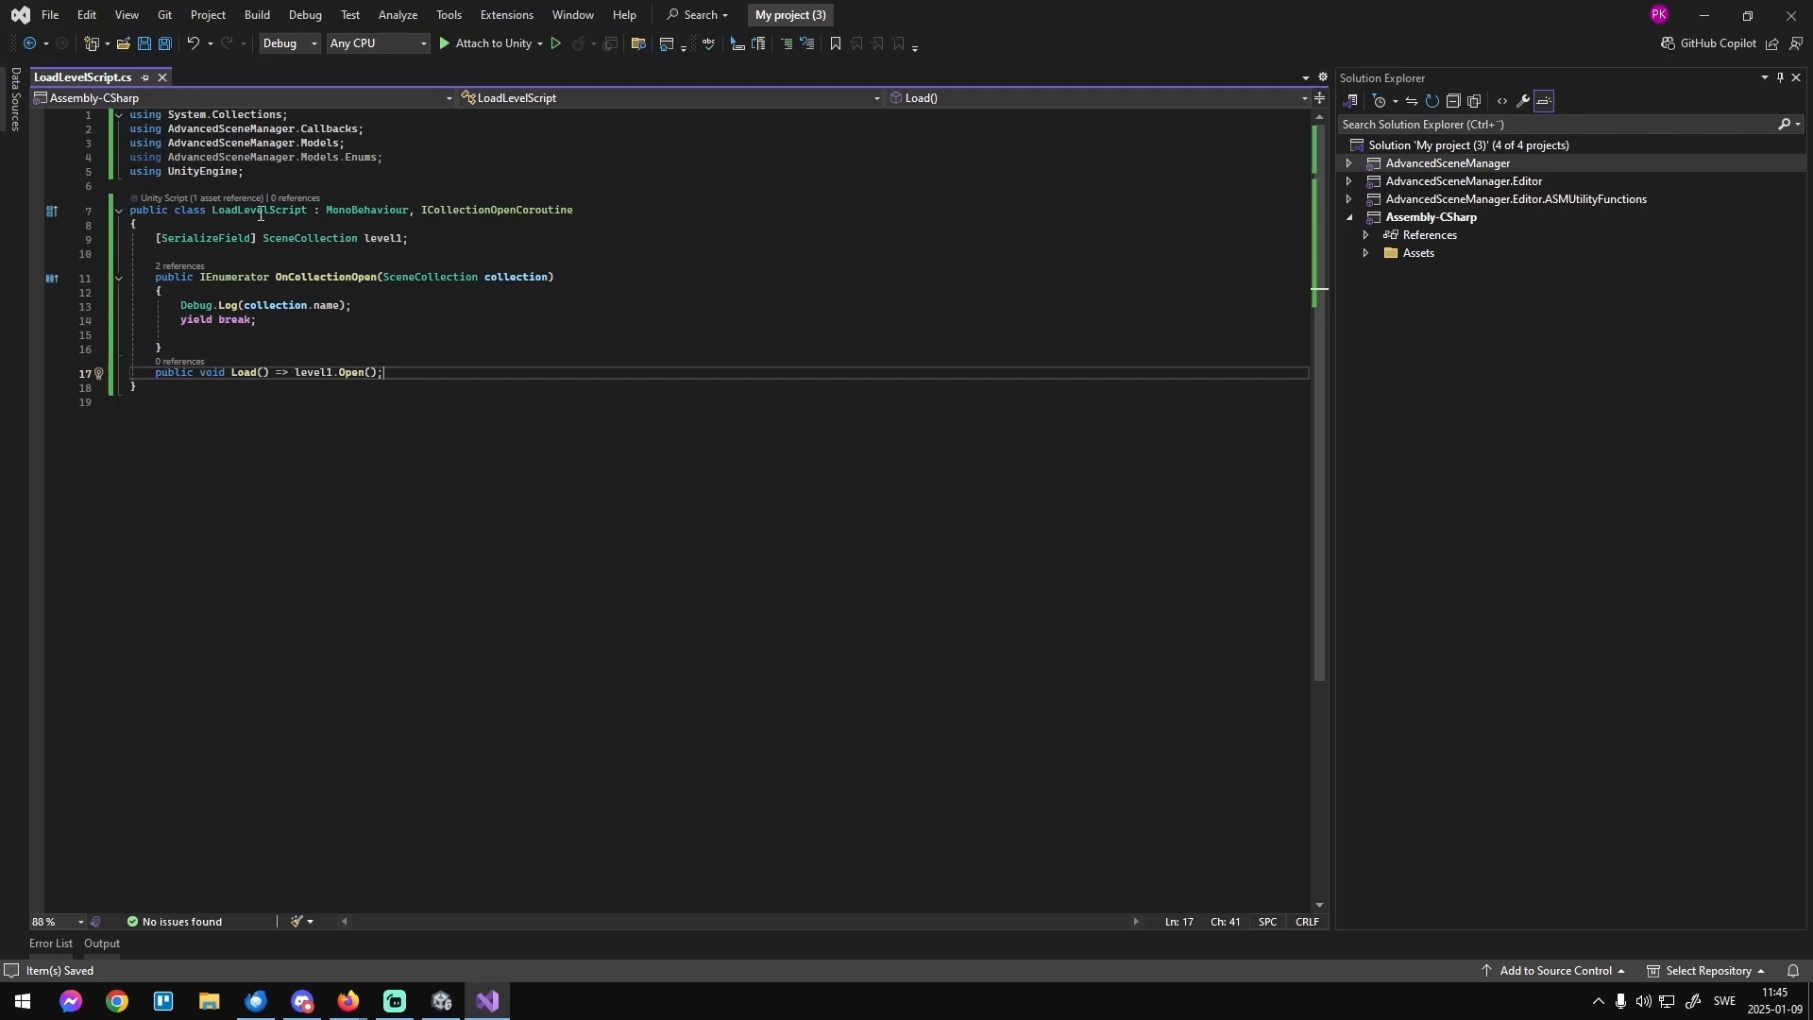
key(alt+Tab)
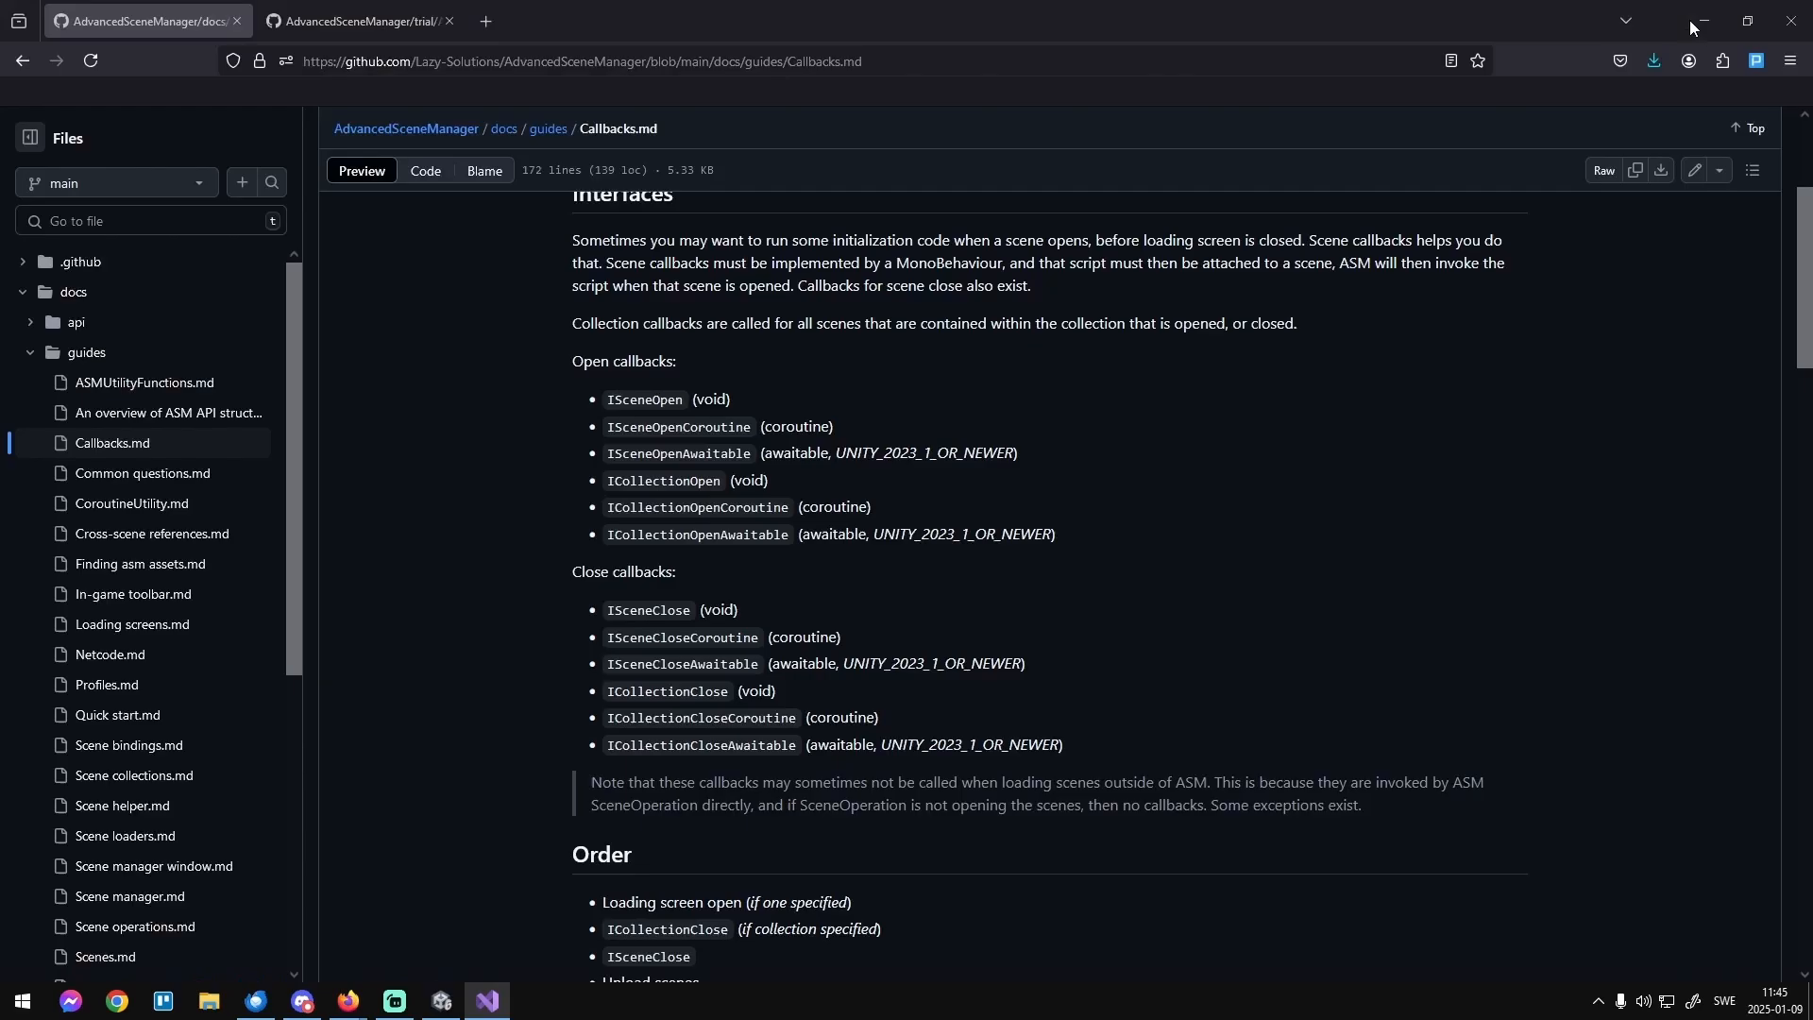
key(alt+Tab)
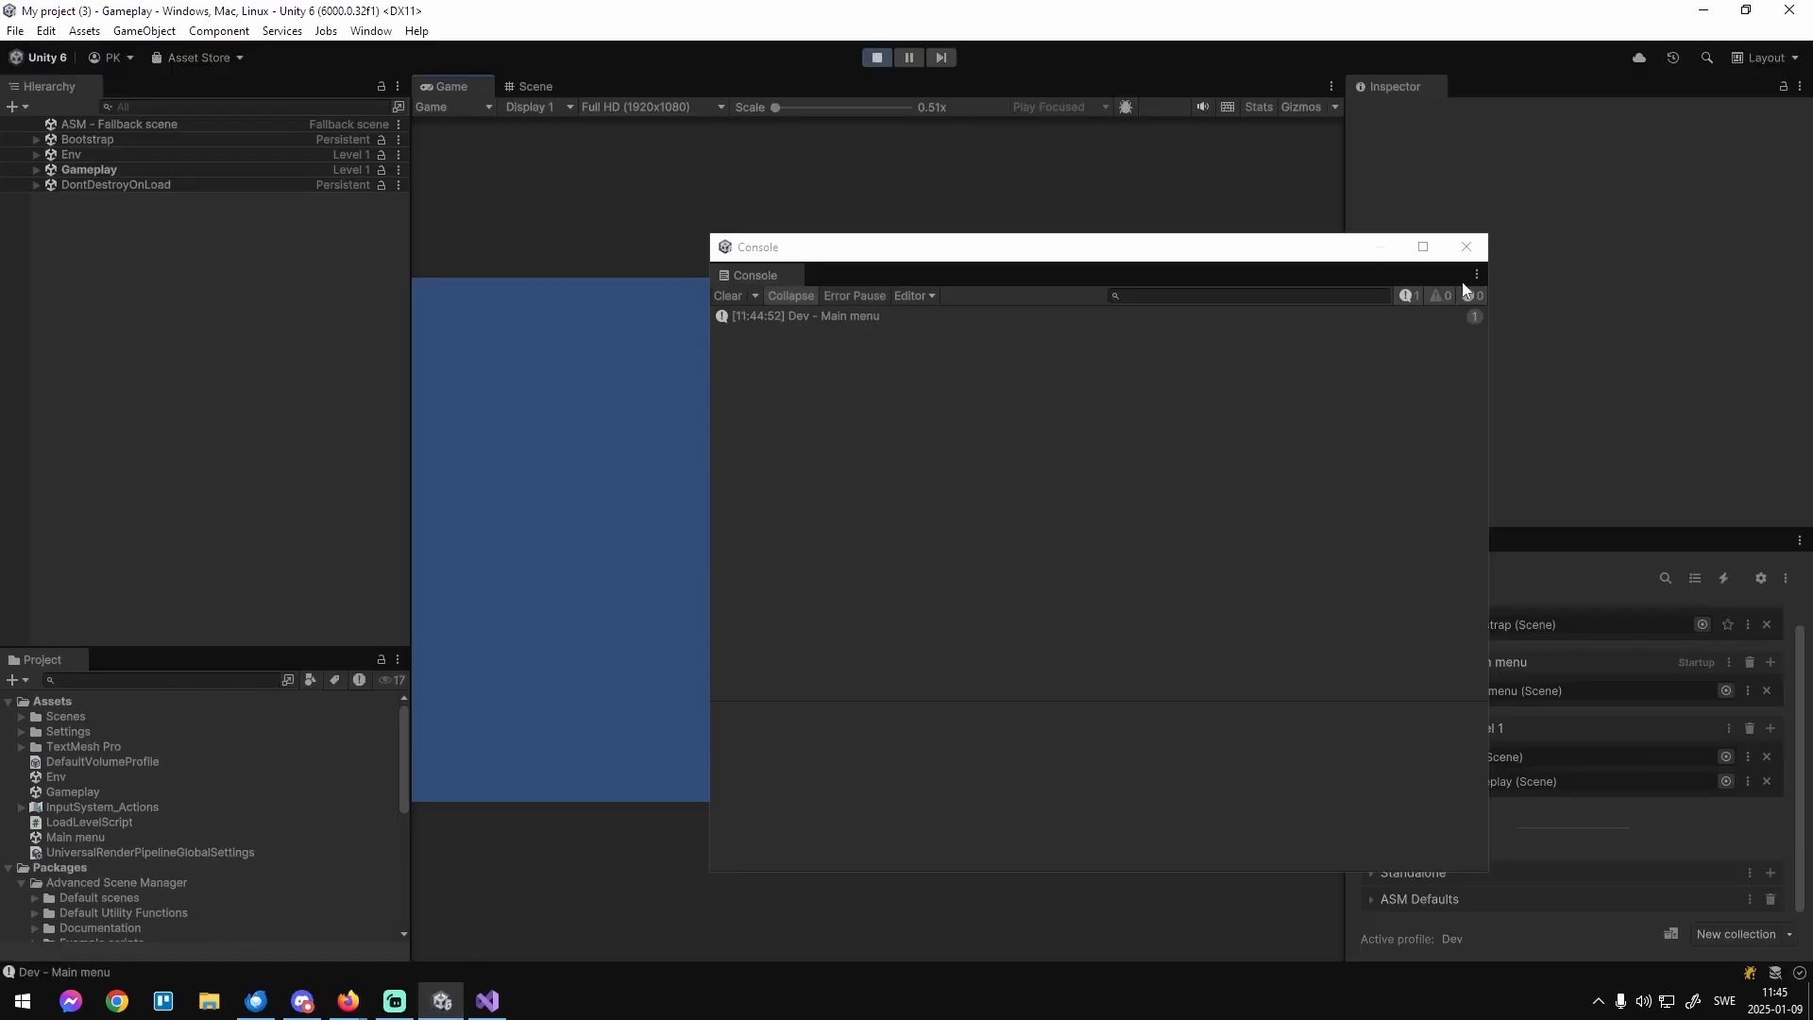
Close the Console window and exit play mode.
click(1462, 245)
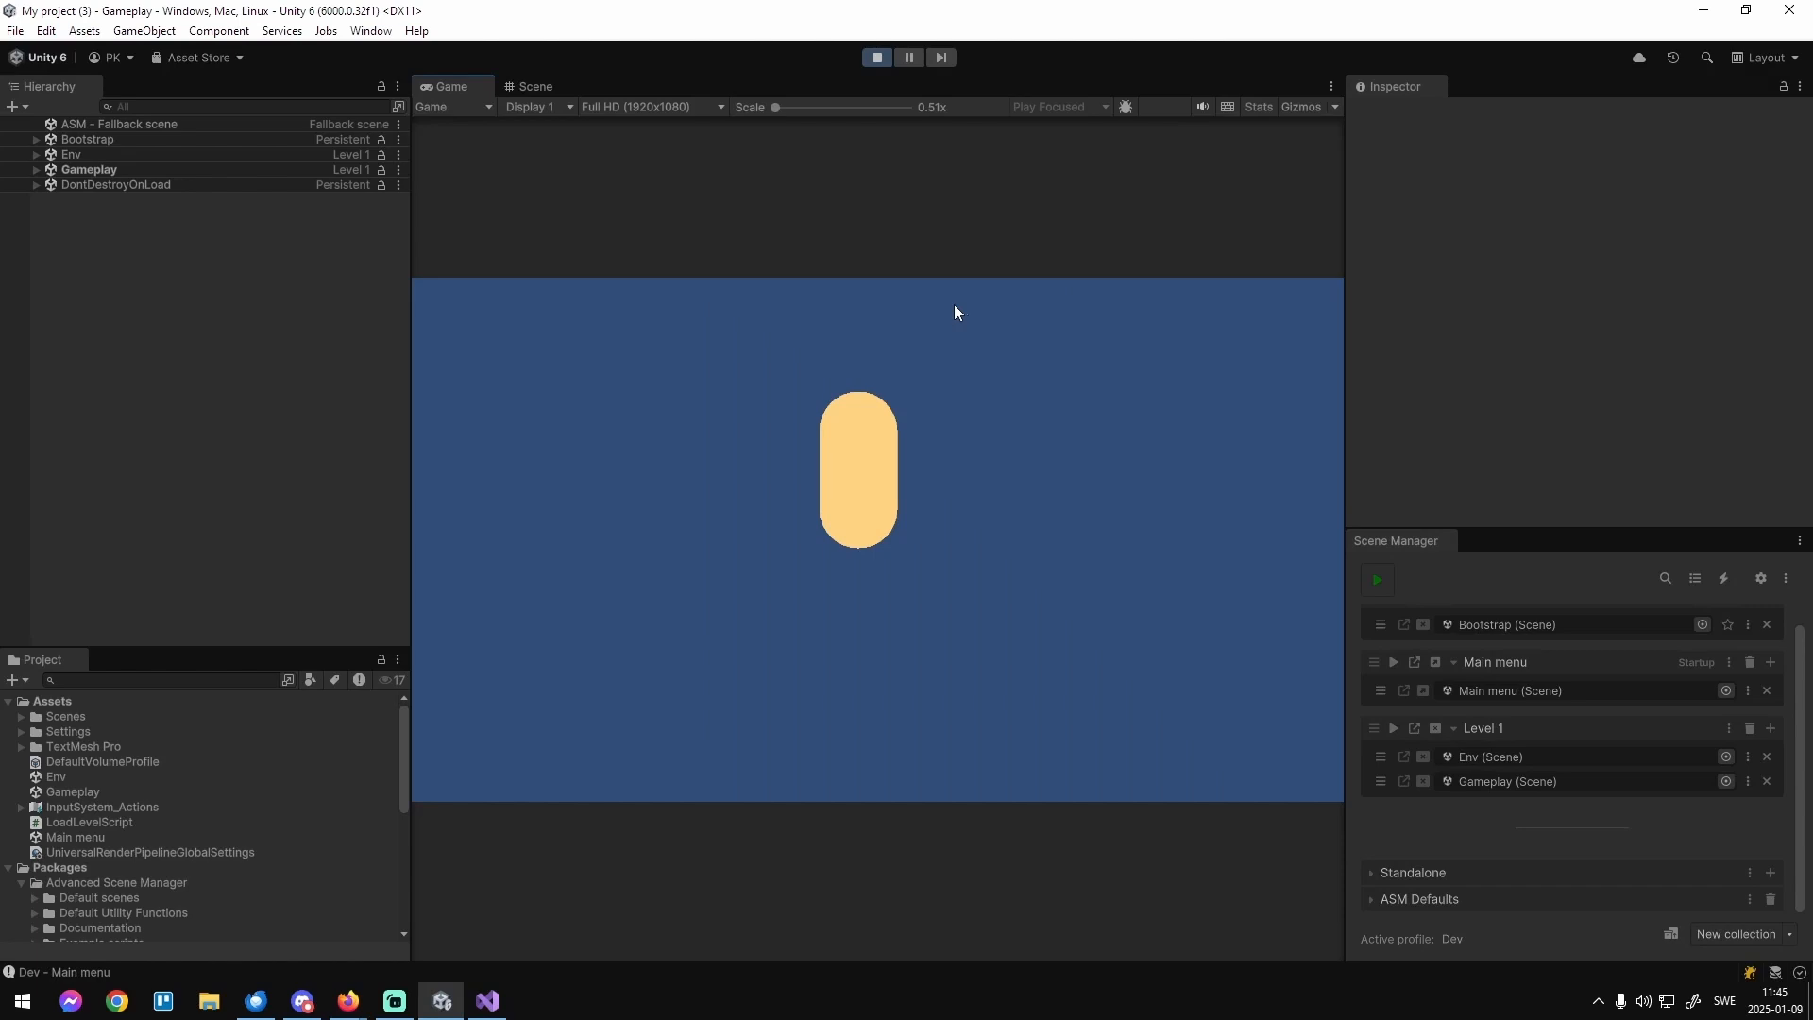
click(878, 58)
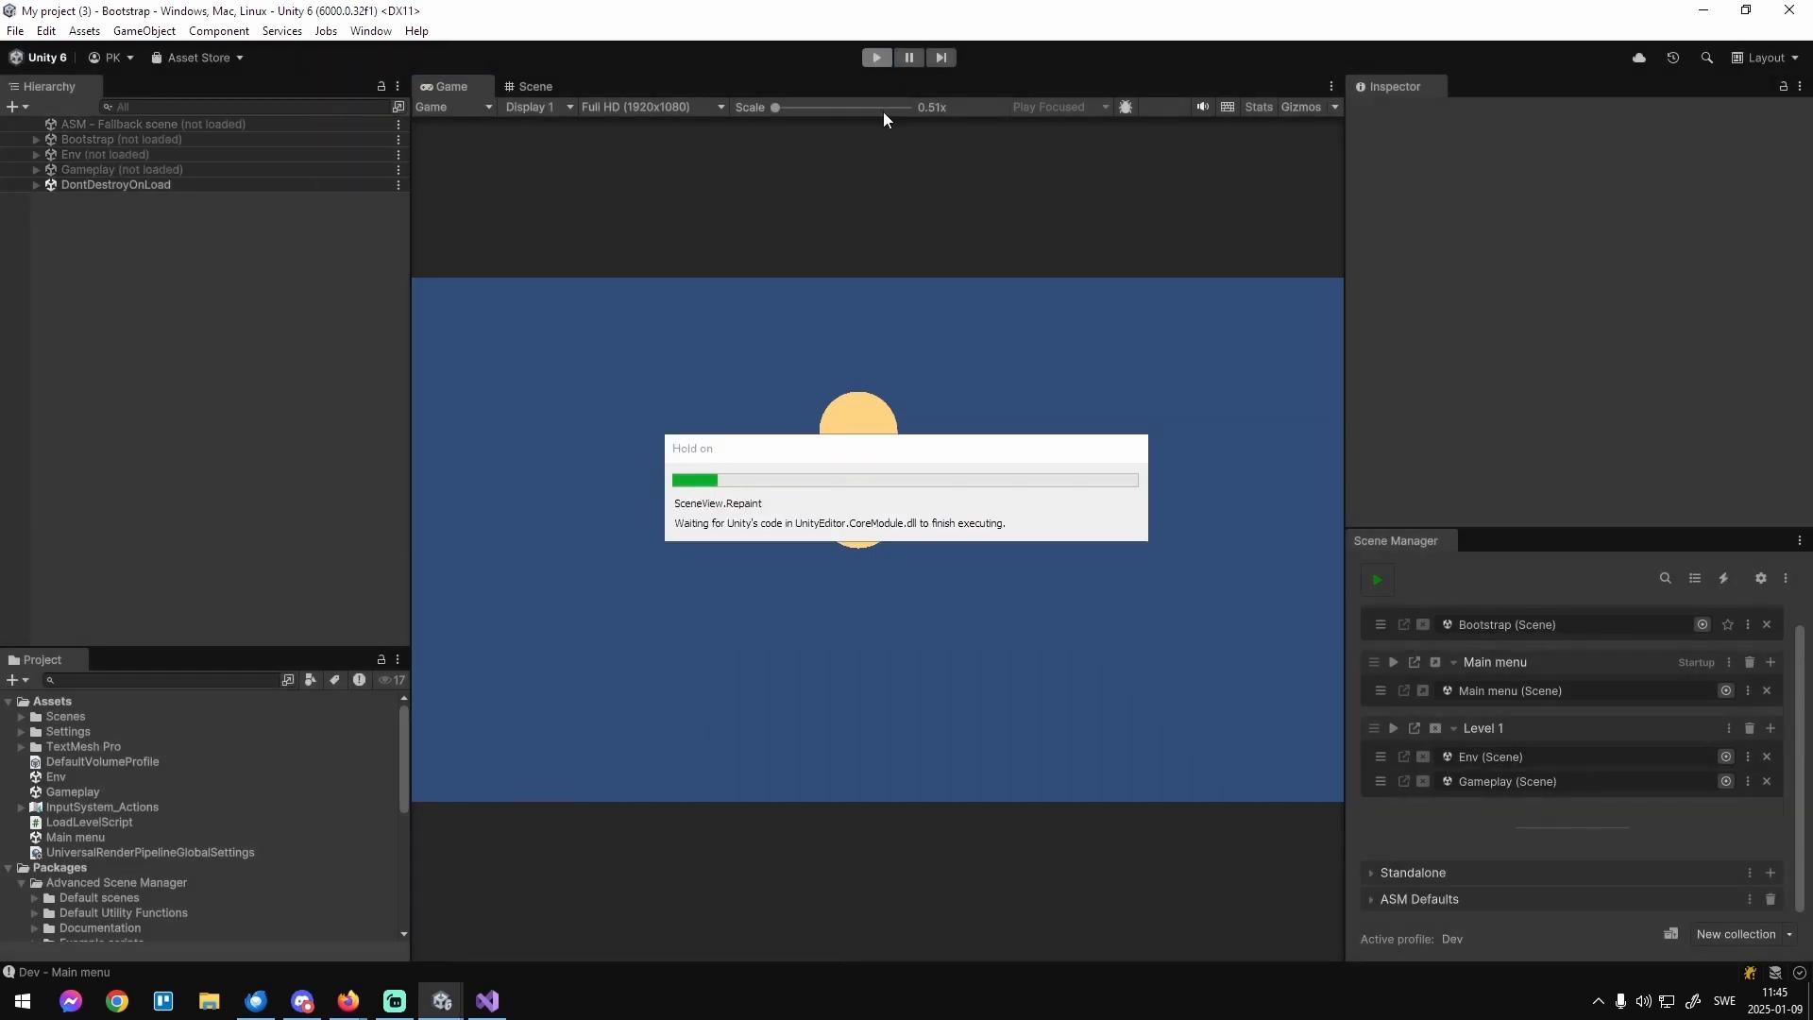